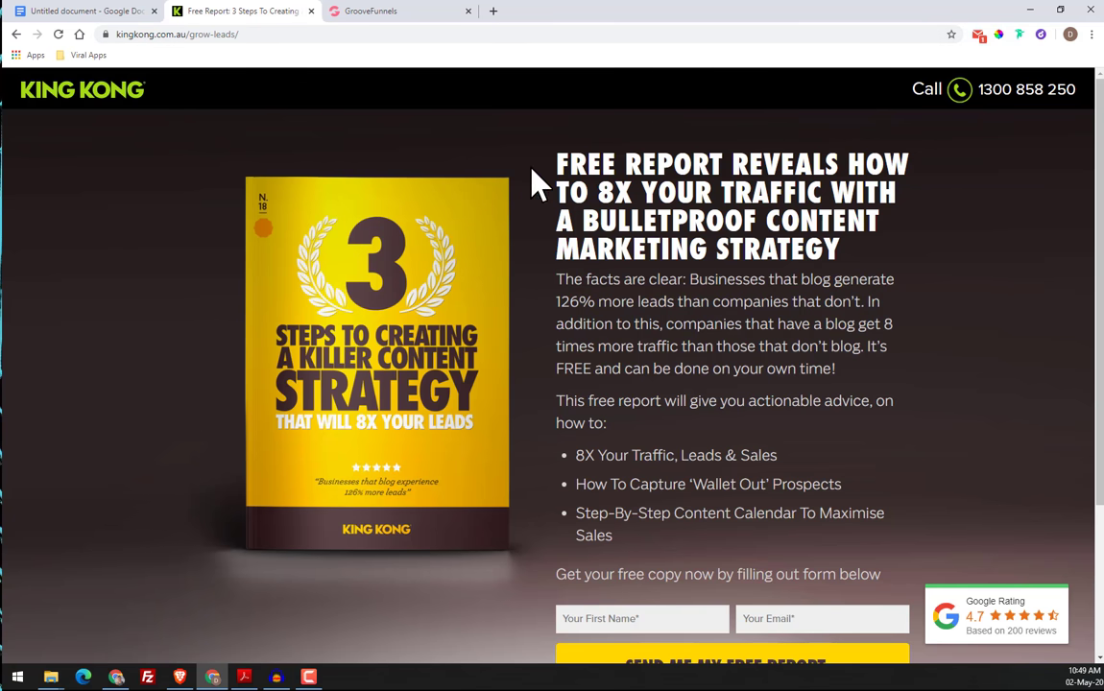
Compare the original King Kong free report landing page with its rebuilt version in the GrooveFunnels page builder
scroll(673, 246, "down", 3)
scroll(538, 616, "up", 3)
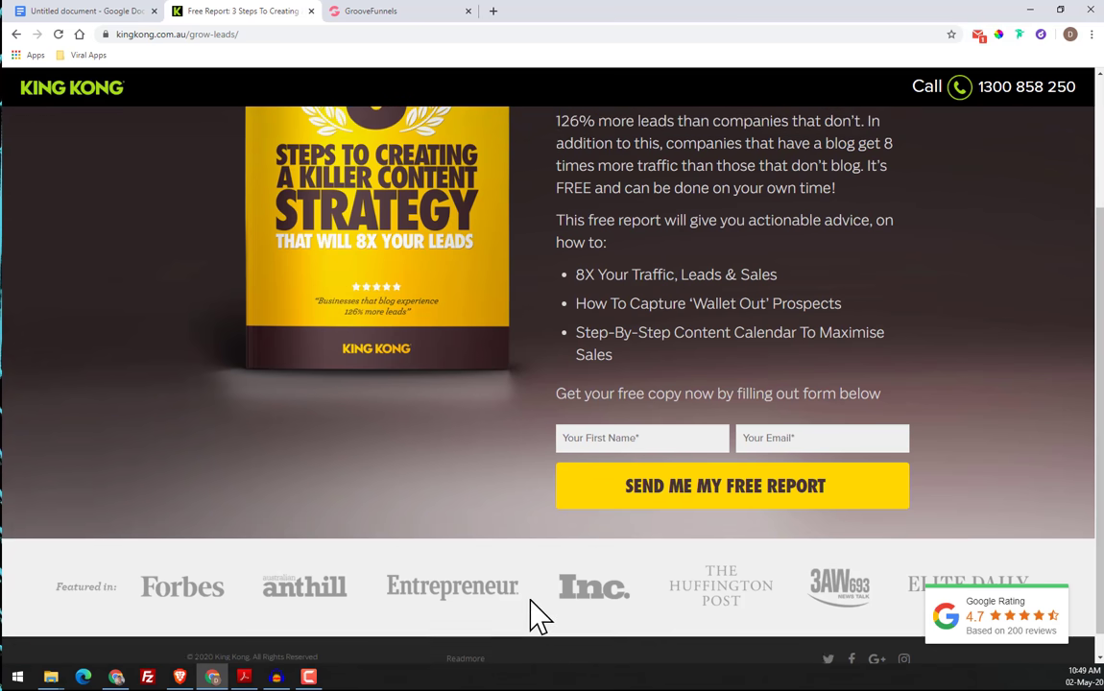
left_click(336, 13)
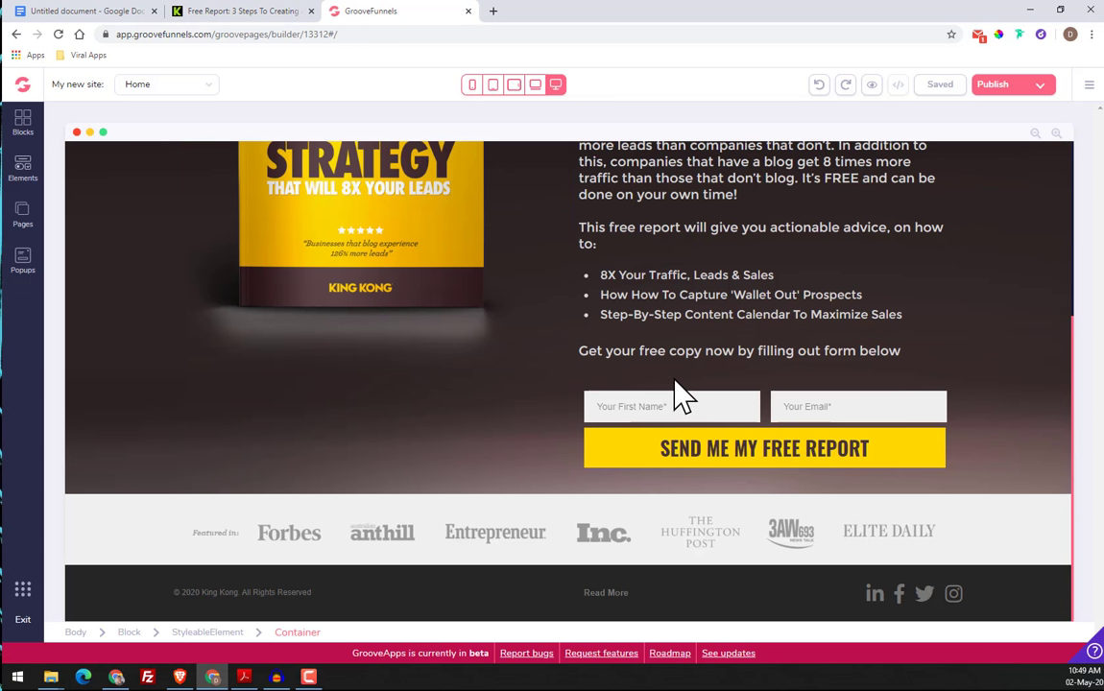
scroll(672, 384, "up", 5)
left_click(215, 175)
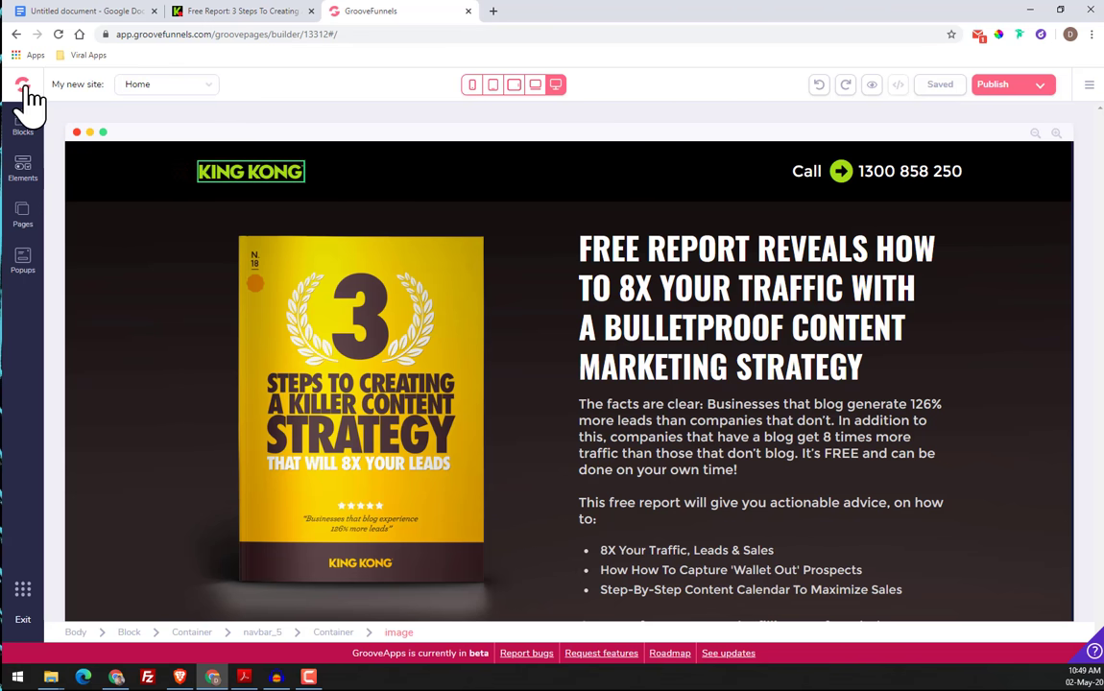
scroll(441, 284, "down", 3)
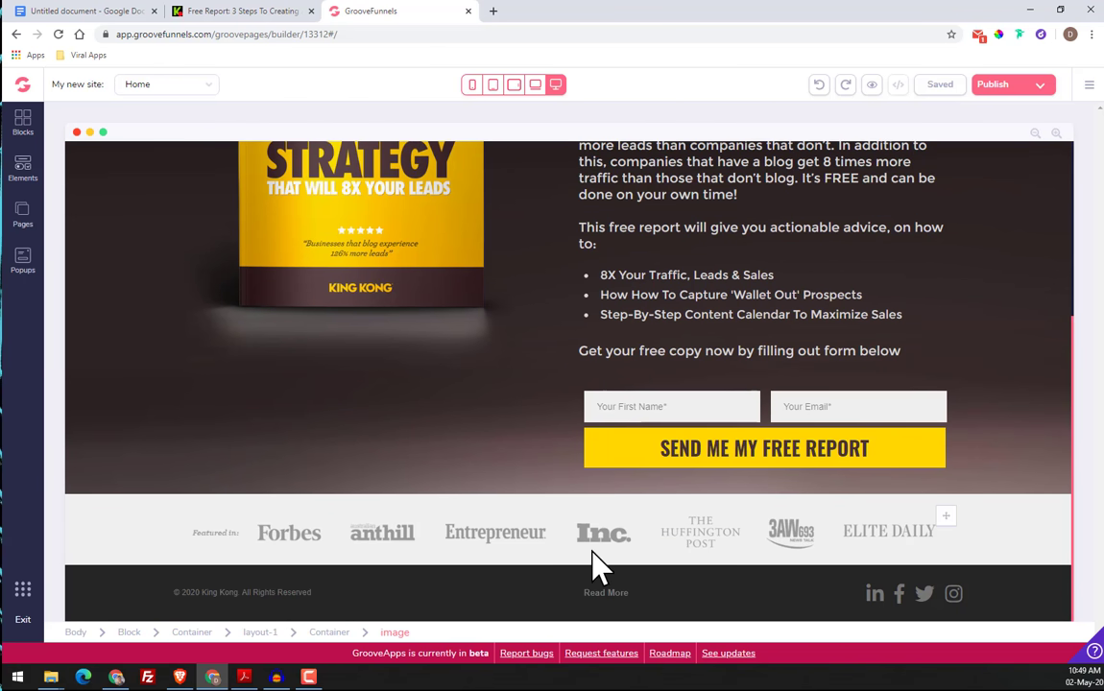
scroll(483, 494, "up", 3)
Switch to the original King Kong page and examine its headline copy, book image, sign-up form and featured media logos
left_click(248, 12)
scroll(523, 387, "down", 4)
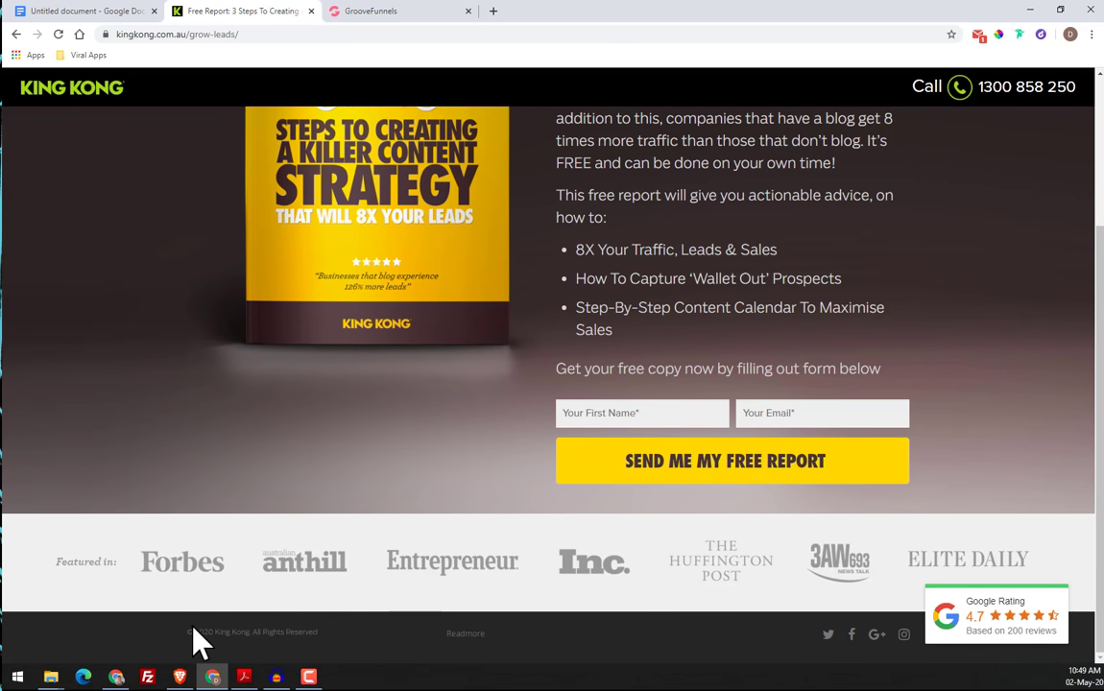
scroll(510, 424, "up", 2)
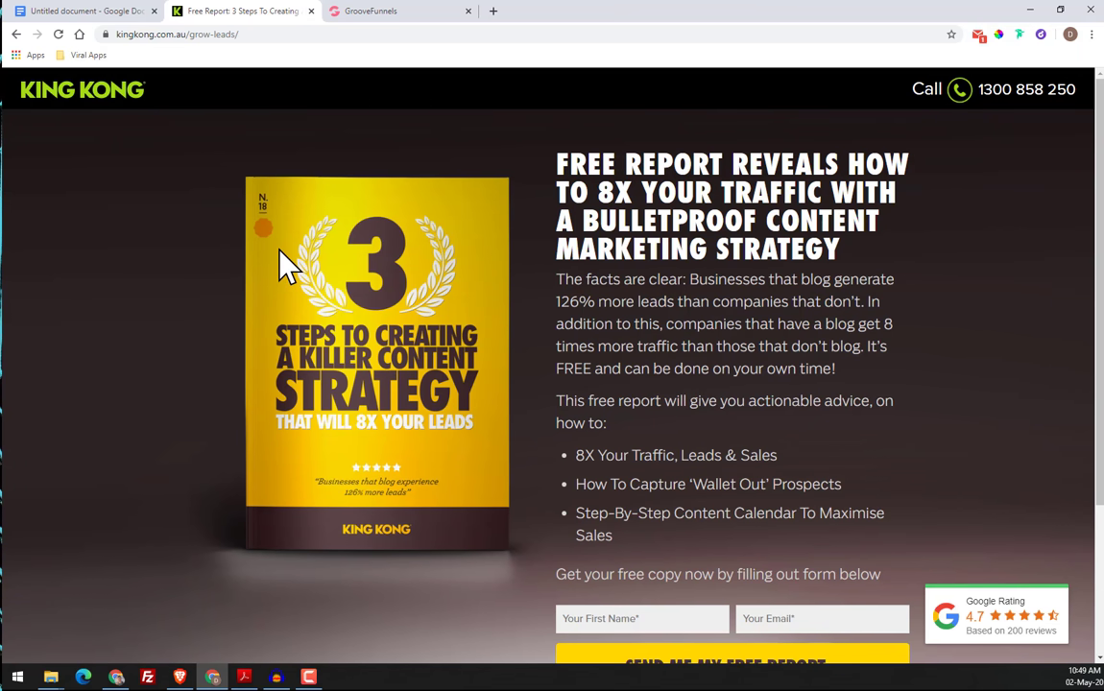
left_click_drag(558, 163, 596, 387)
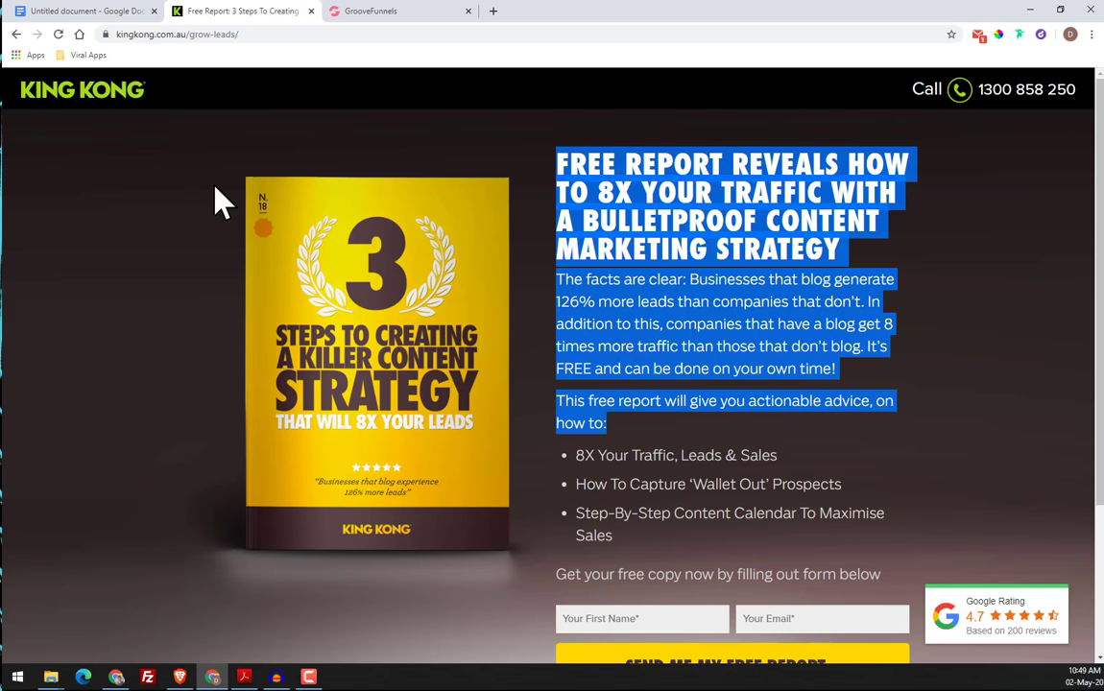
left_click_drag(368, 237, 149, 217)
scroll(427, 461, "down", 3)
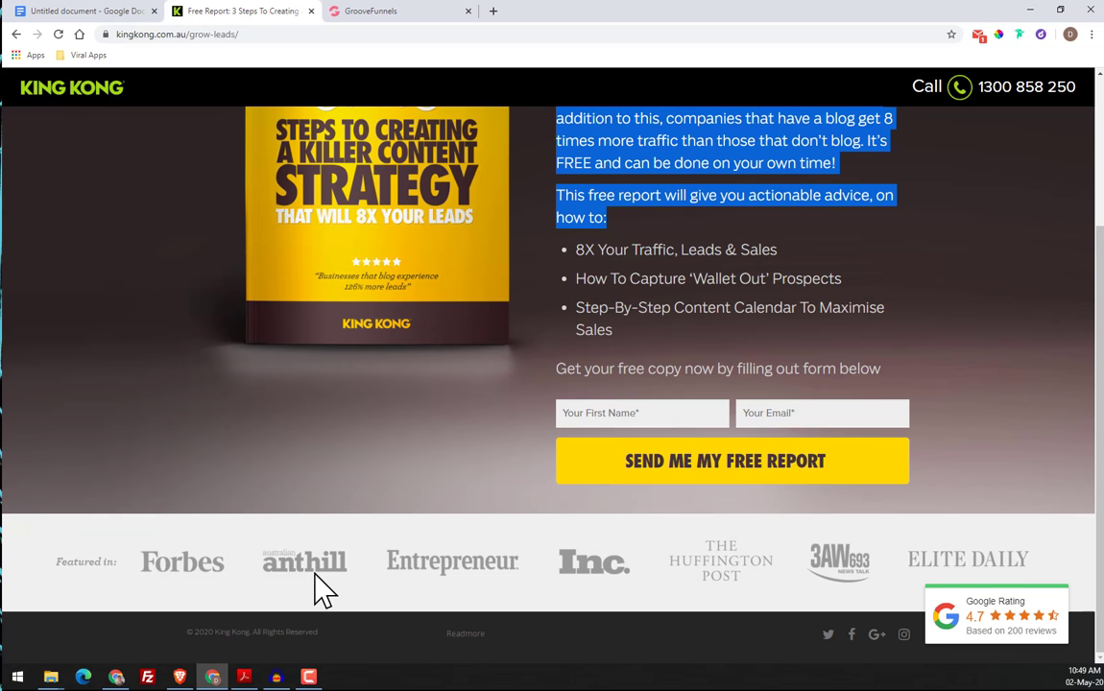
left_click_drag(316, 582, 333, 548)
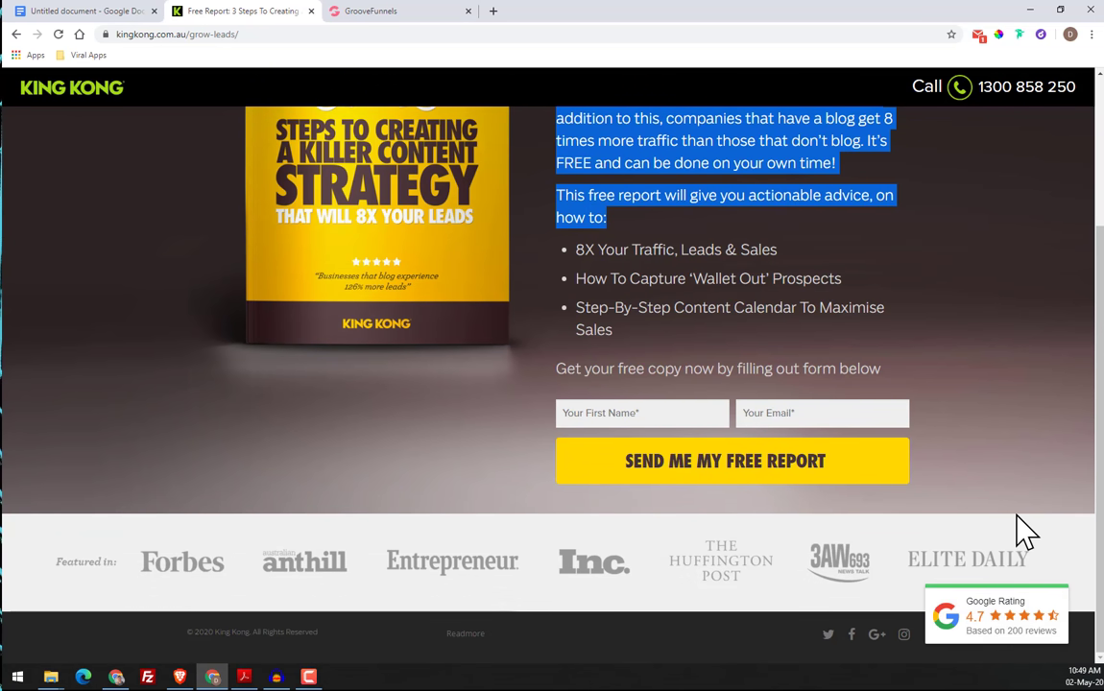
left_click(980, 317)
scroll(975, 346, "up", 2)
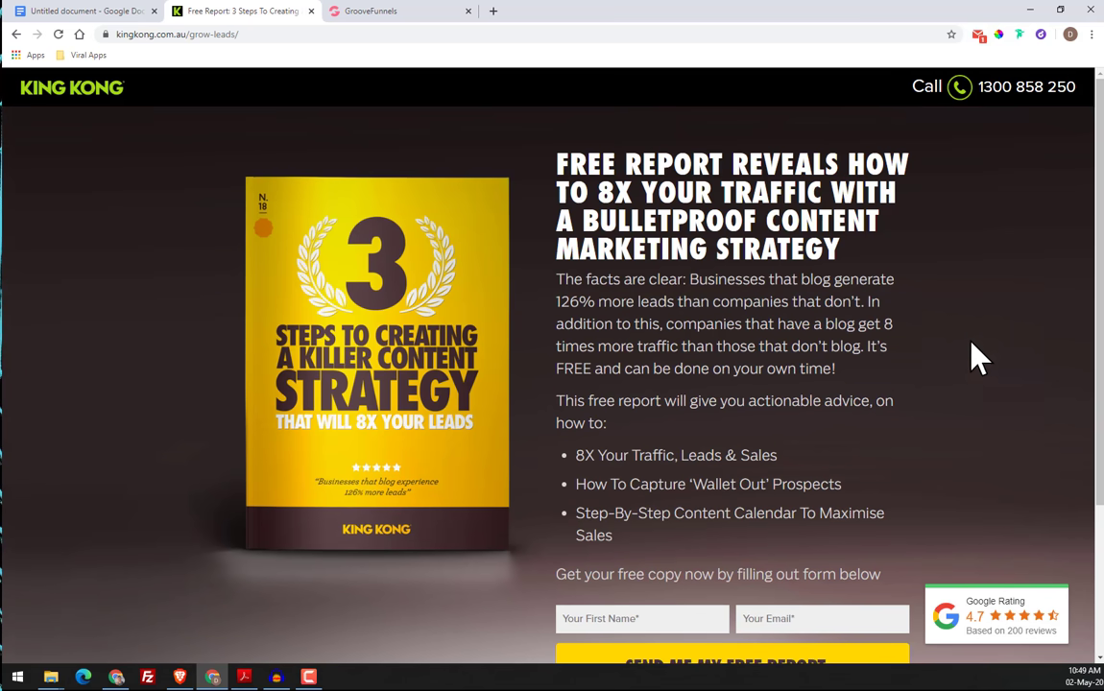
scroll(964, 335, "down", 5)
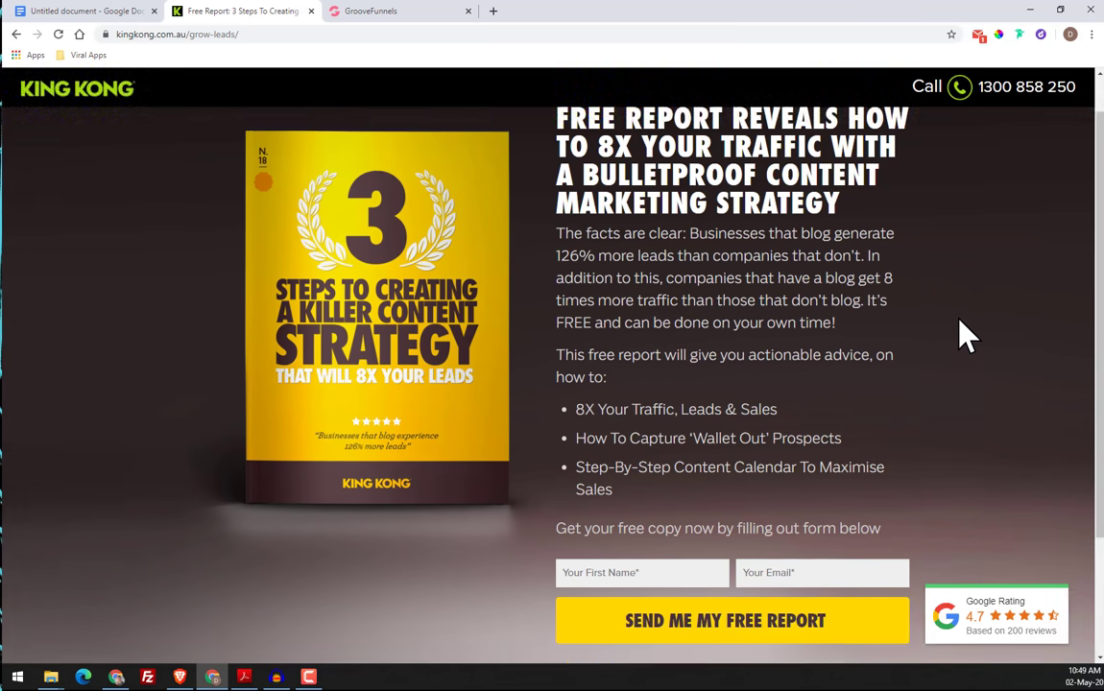
Check the lower sections of the GrooveFunnels copy against the original page's logo strip, footer and overall layout
left_click(420, 12)
scroll(470, 299, "down", 5)
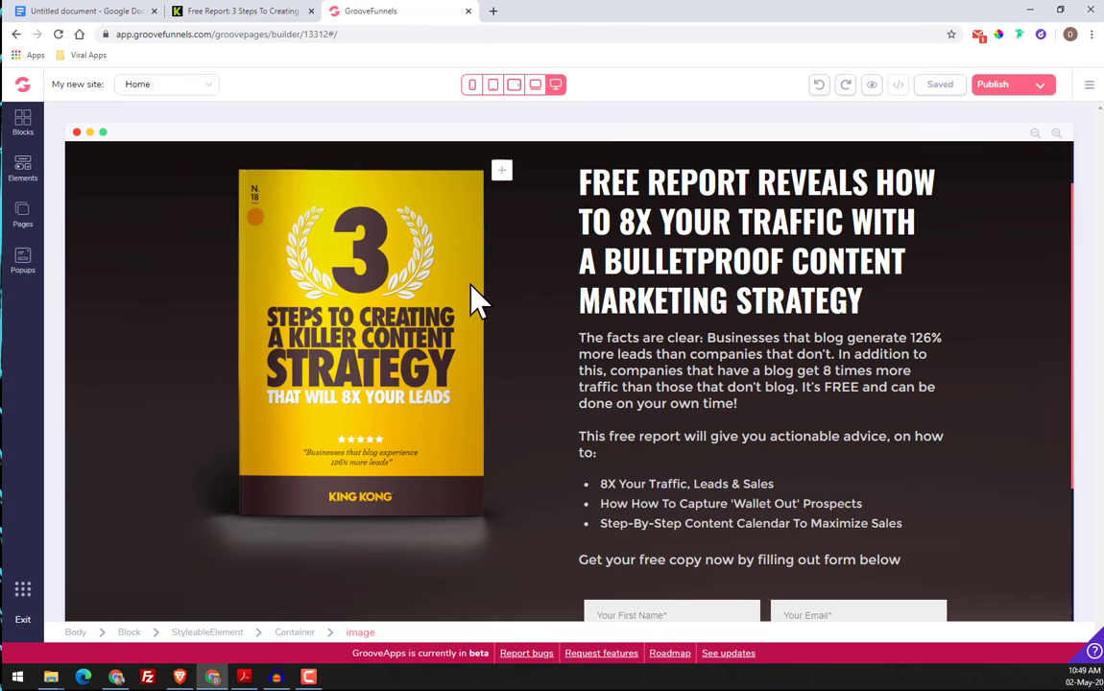
left_click(487, 333)
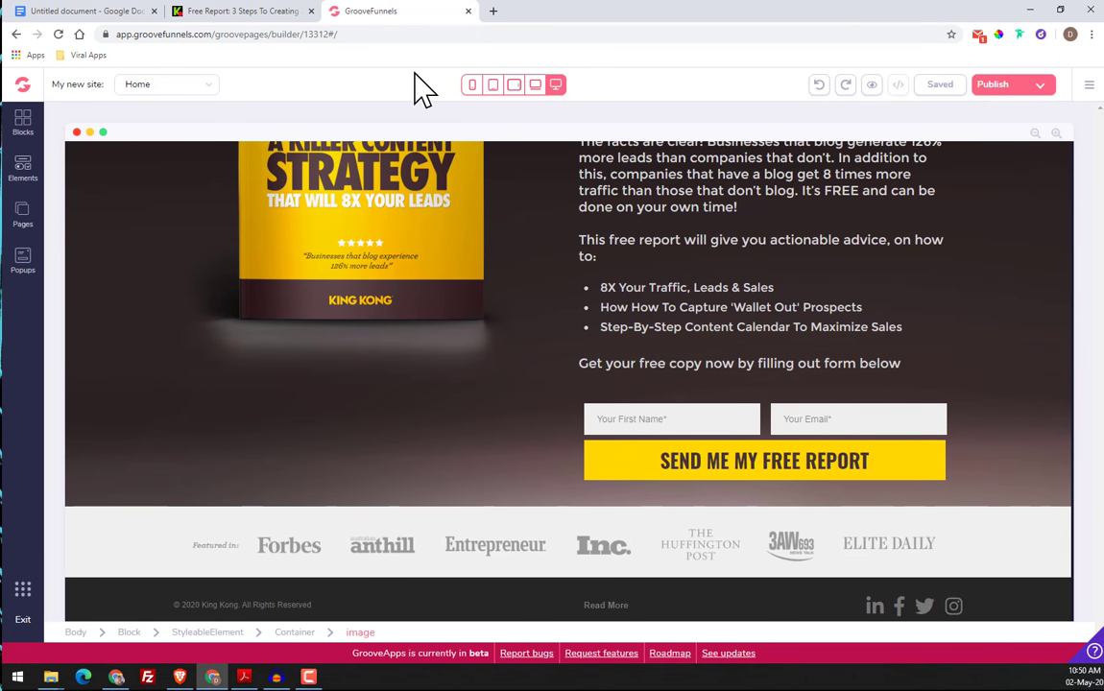
left_click(219, 13)
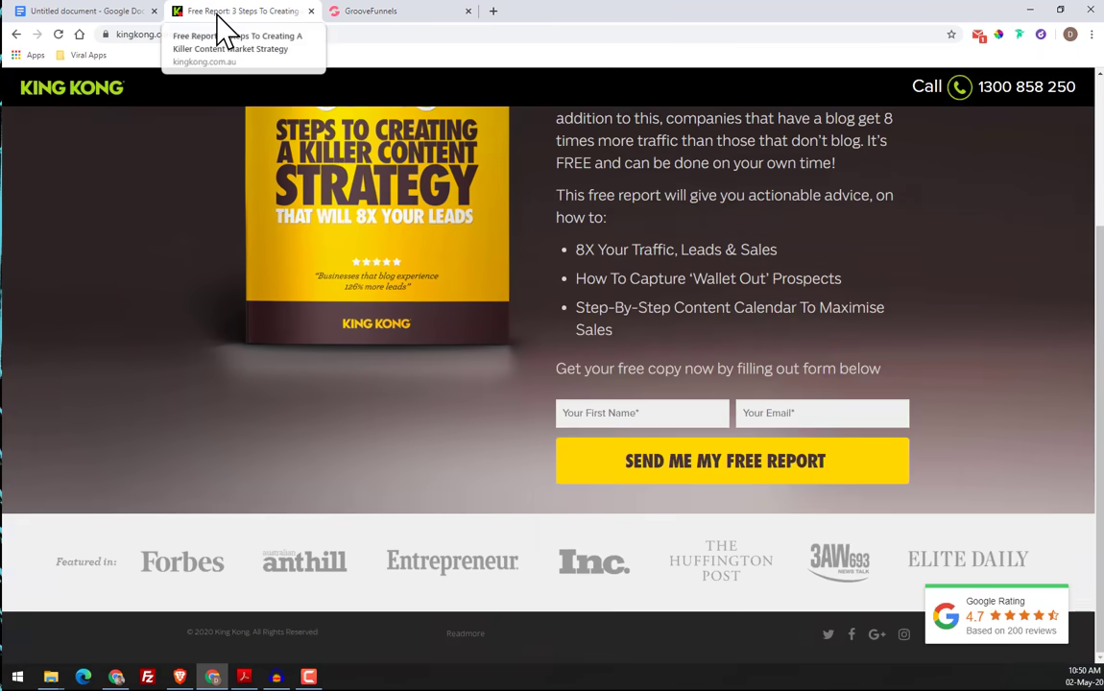
left_click_drag(322, 582, 344, 663)
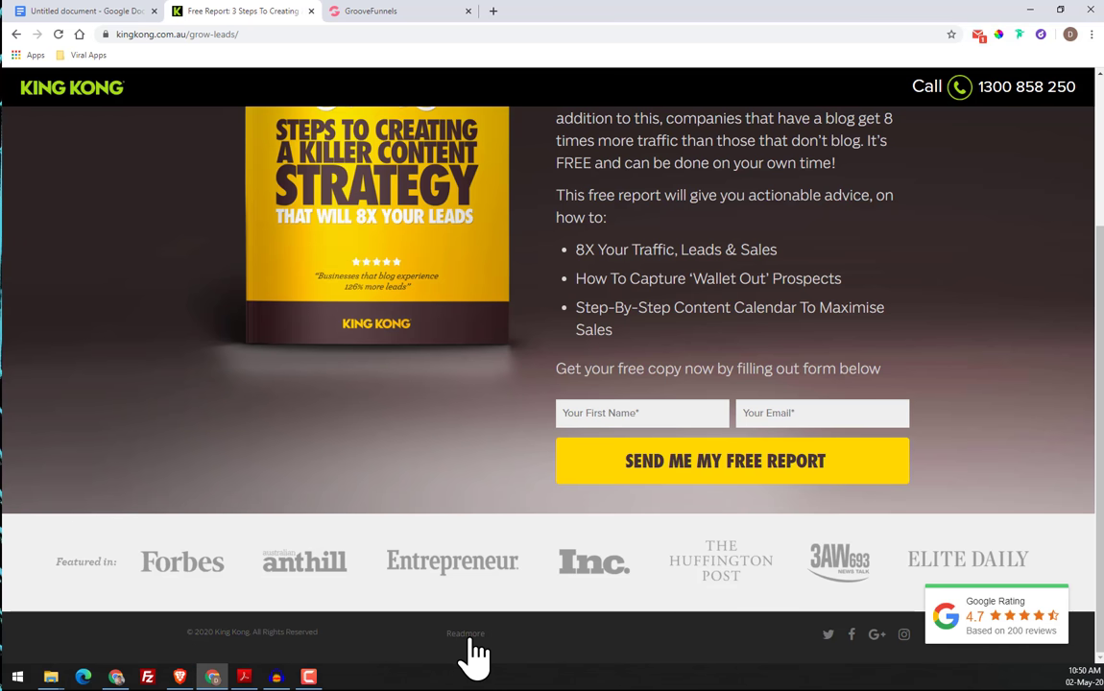
scroll(1001, 447, "up", 1)
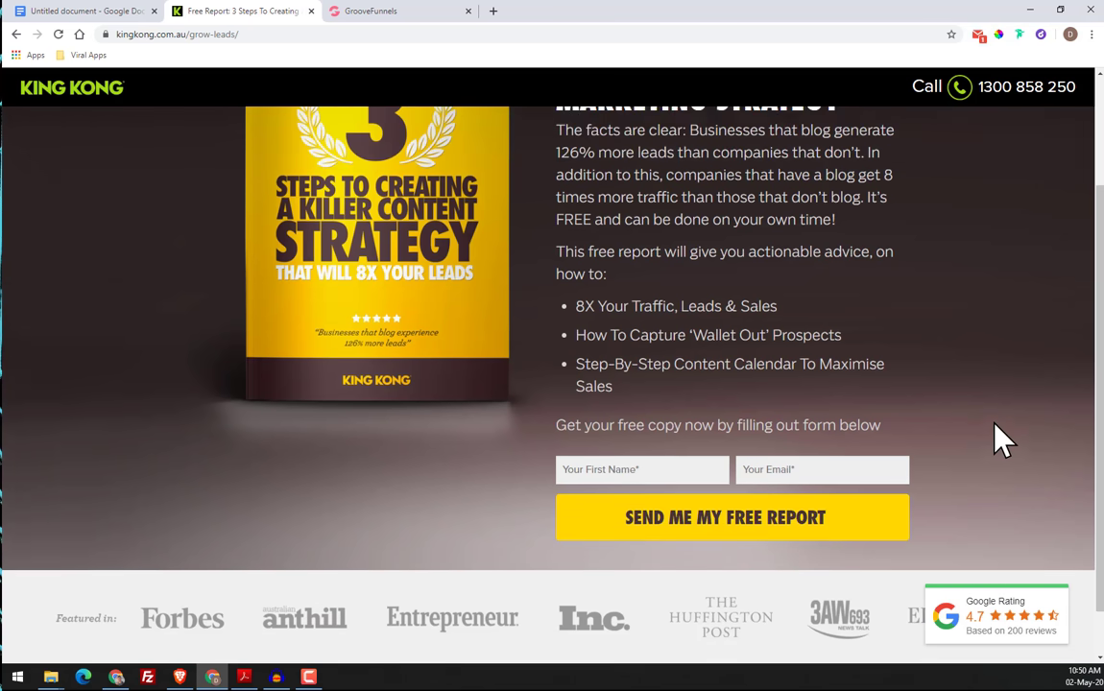
scroll(1001, 442, "up", 3)
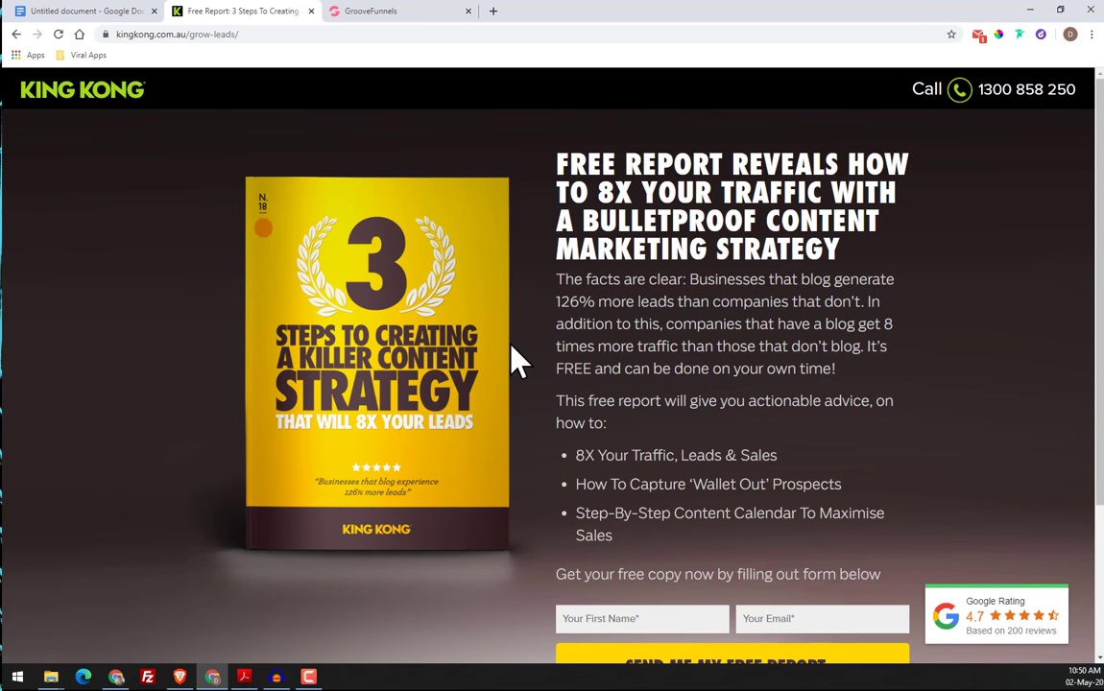
scroll(1006, 351, "down", 1)
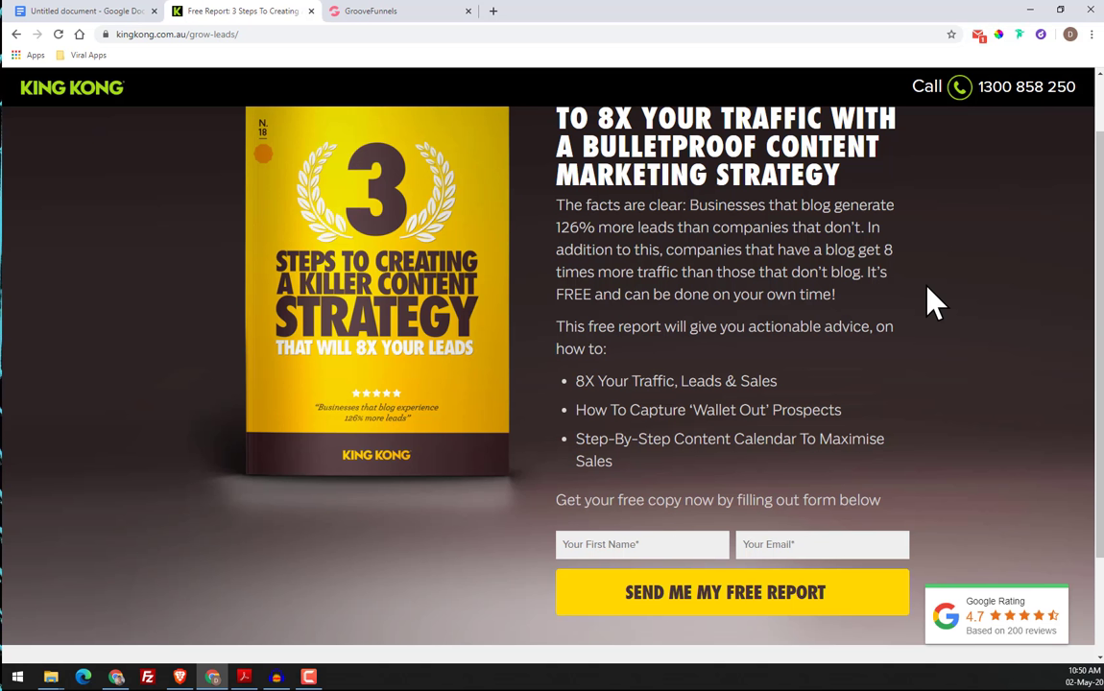
scroll(919, 290, "up", 1)
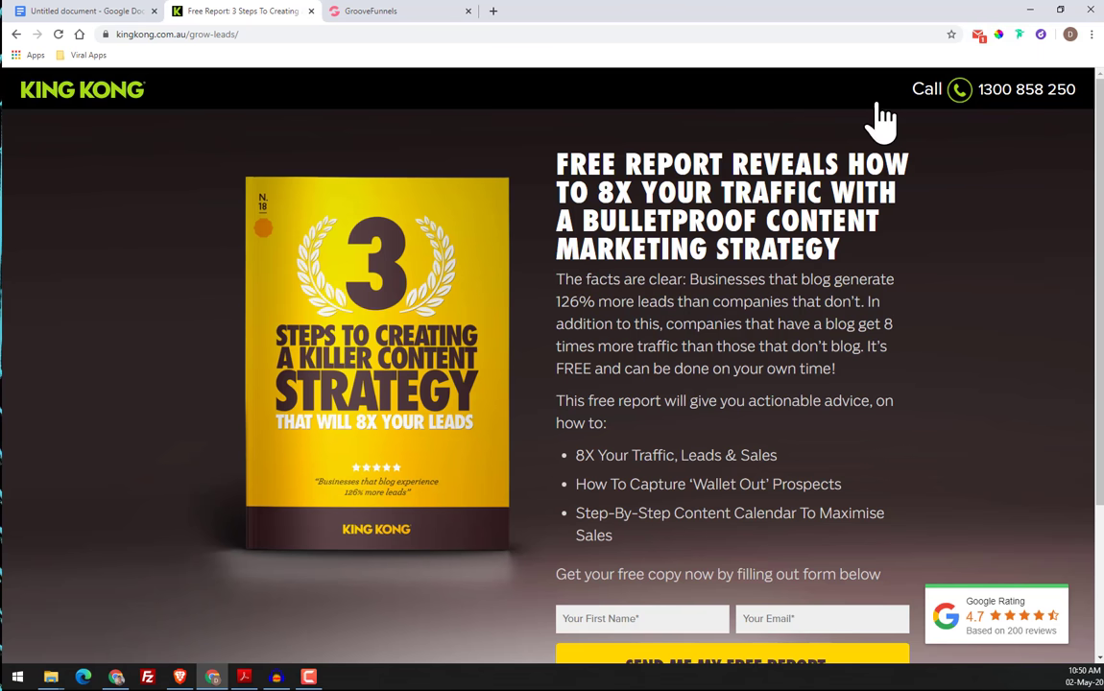
Examine the original page's header logo and call details, the book image and the report text column
left_click_drag(77, 91, 90, 179)
left_click_drag(88, 108, 384, 252)
left_click_drag(626, 168, 513, 173)
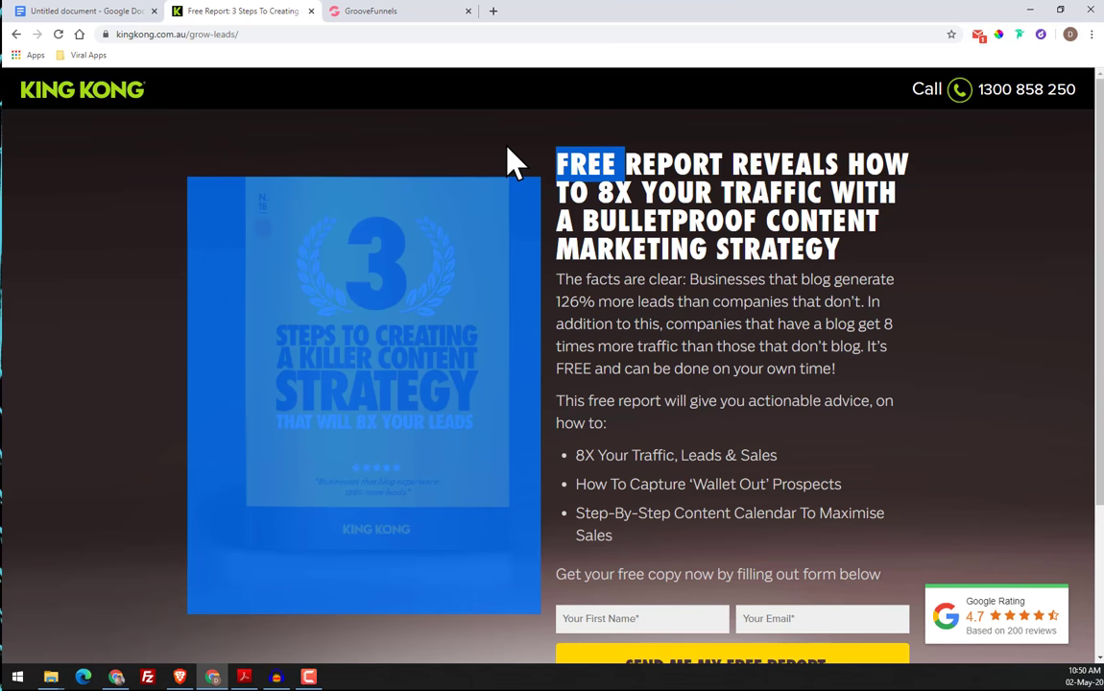
left_click(507, 148)
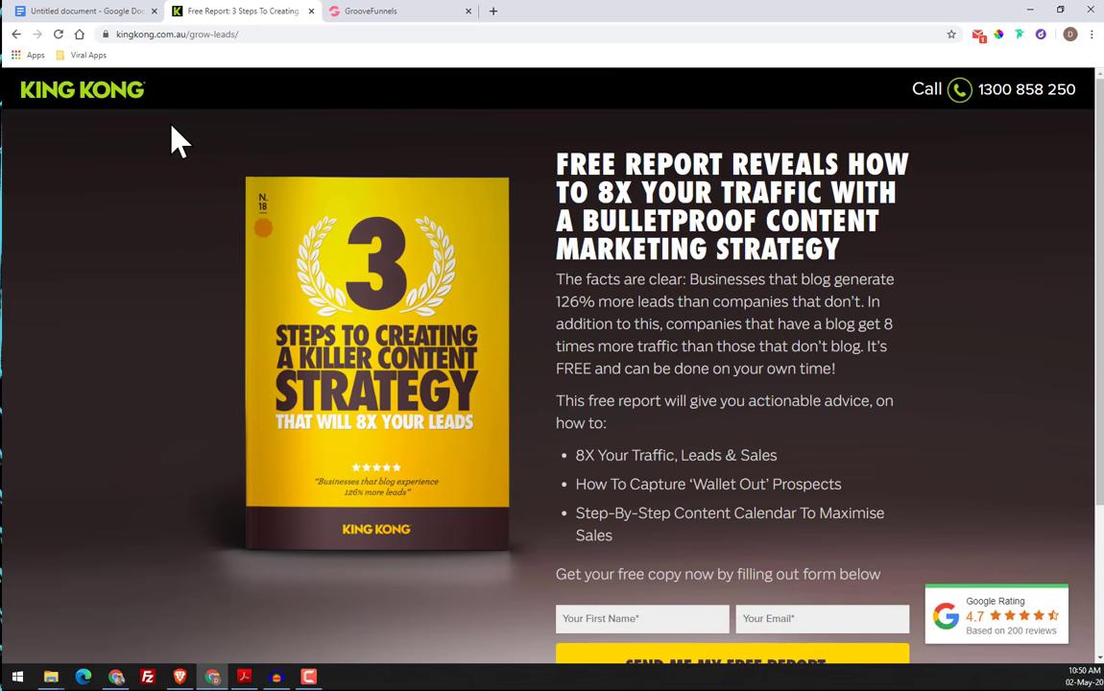
left_click_drag(111, 91, 116, 147)
left_click_drag(929, 86, 965, 110)
double_click(931, 92)
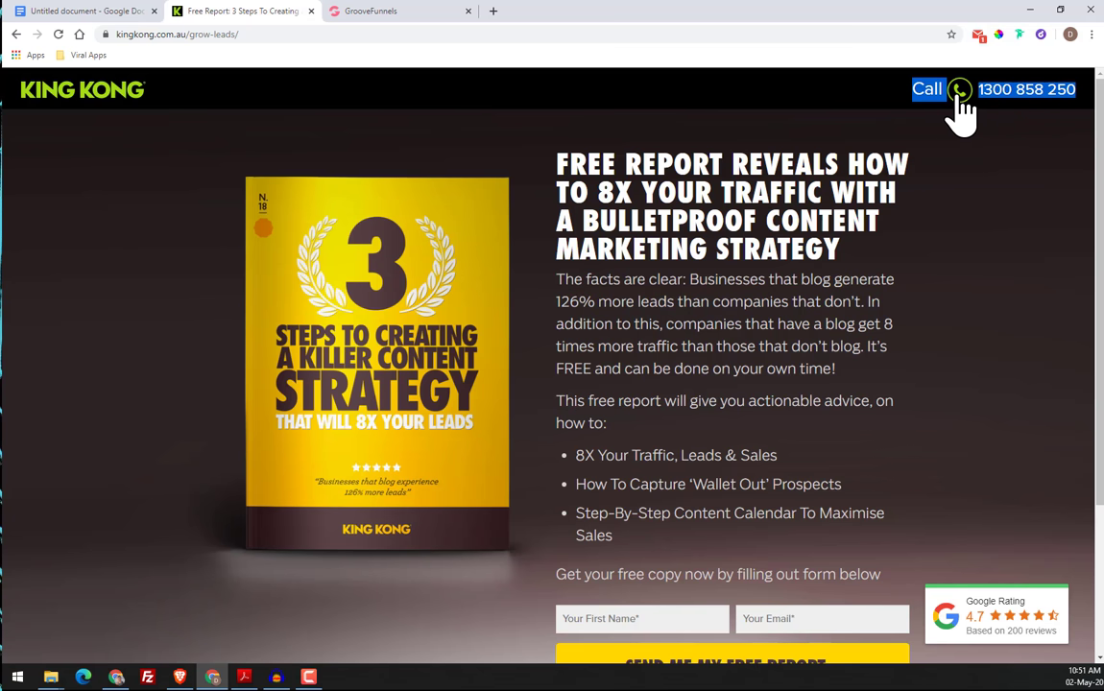
left_click_drag(564, 177, 878, 589)
left_click_drag(337, 322, 143, 323)
left_click(105, 336)
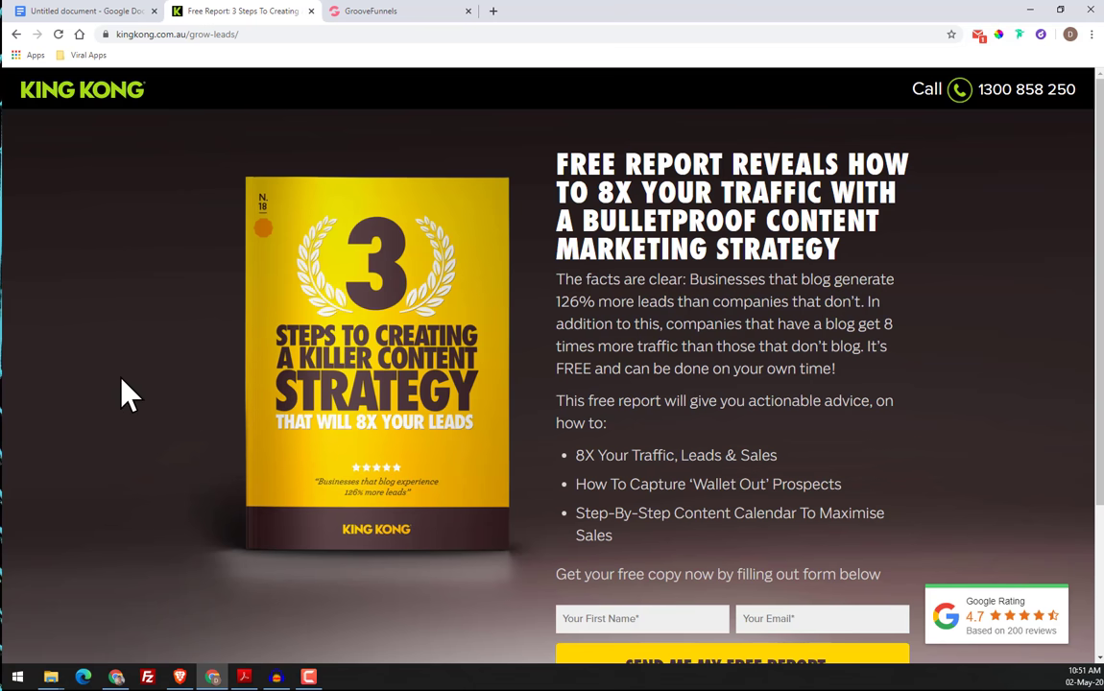
right_click(100, 248)
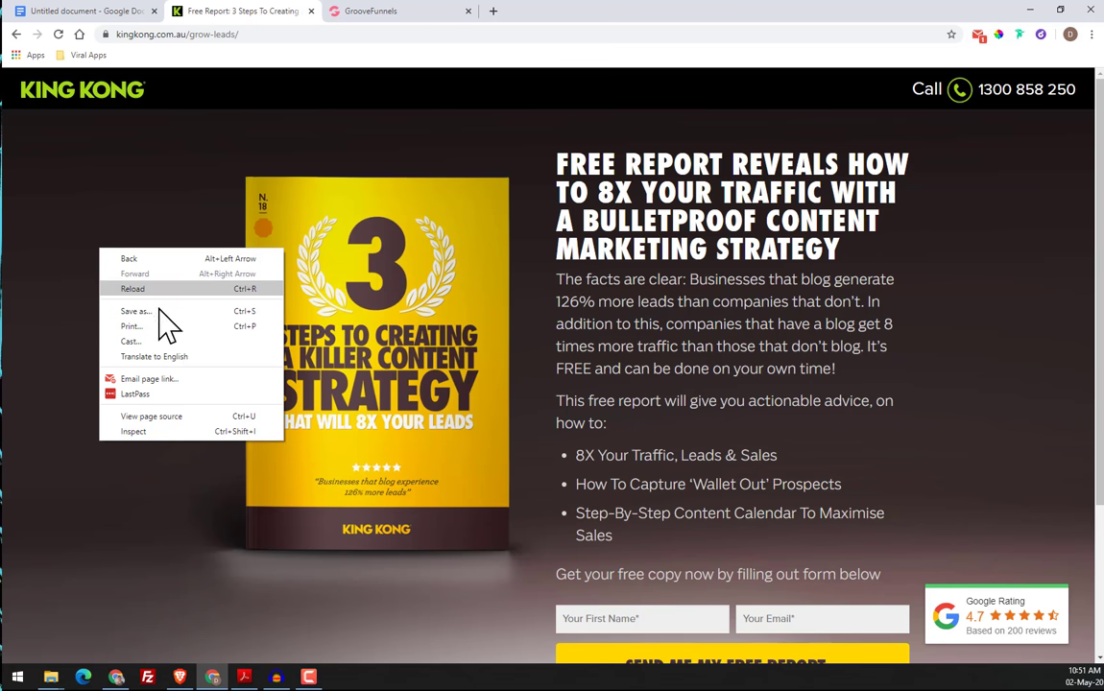
left_click(161, 312)
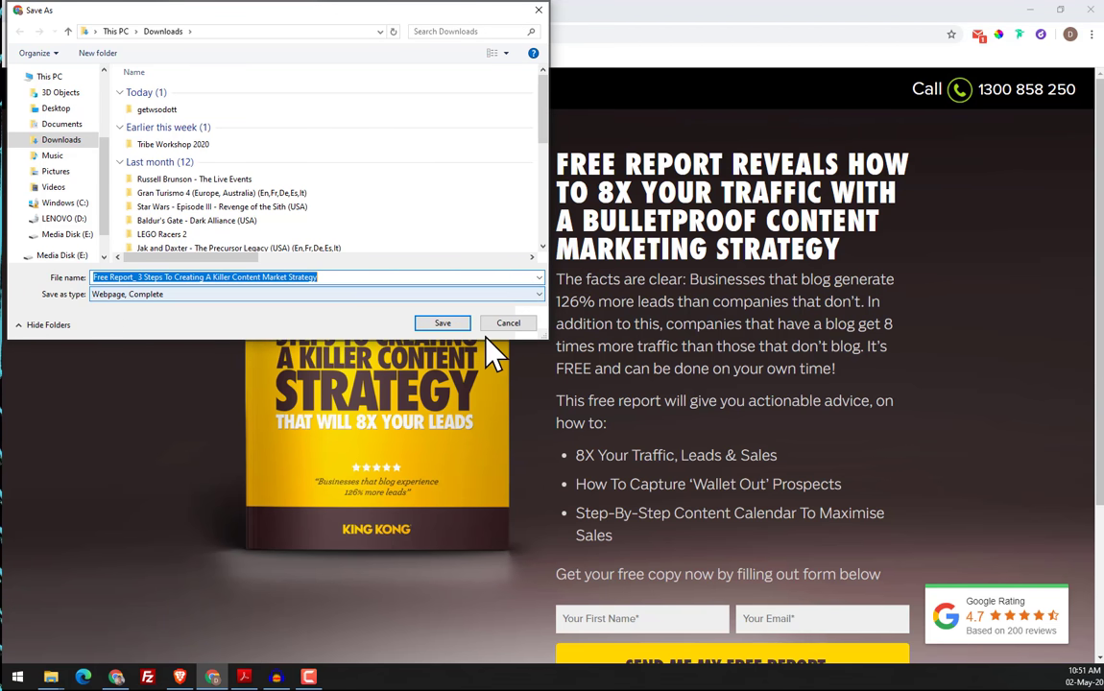
left_click(507, 323)
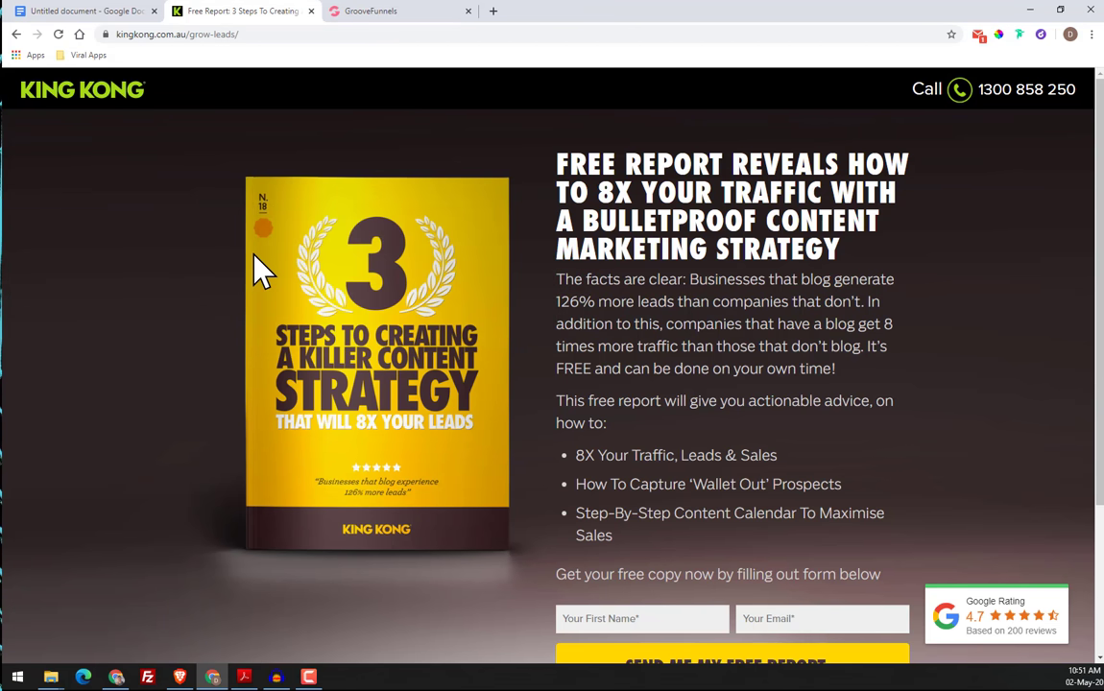
Examine the original page's background, name and email form, "Featured in" logo row and copyright footer
scroll(183, 261, "down", 2)
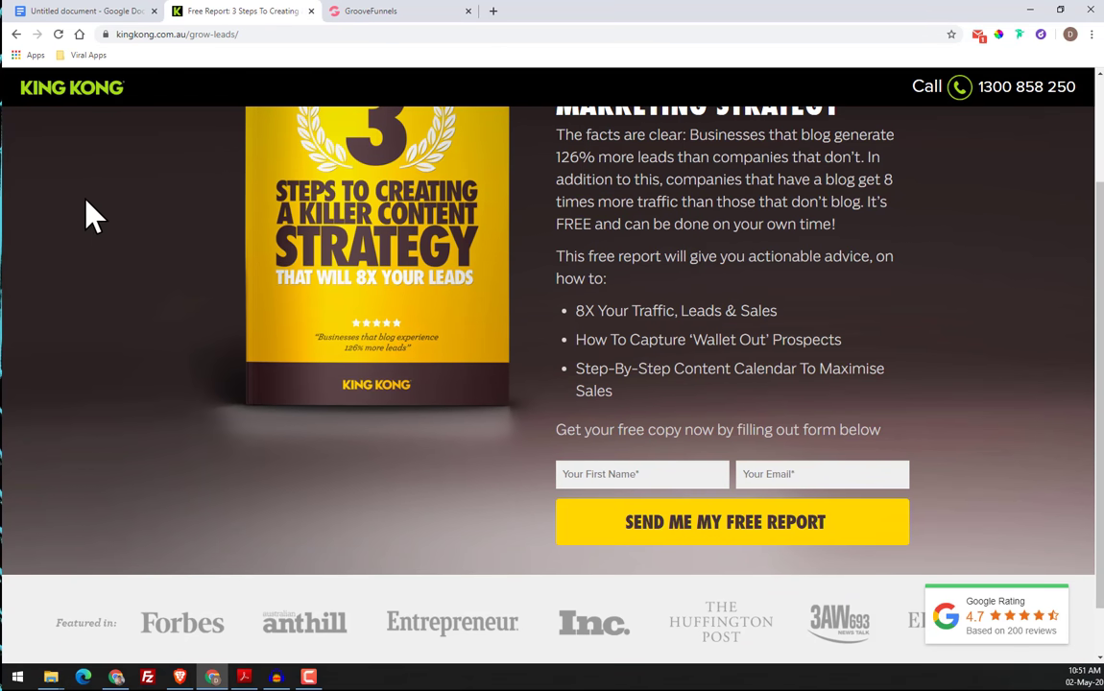
right_click(85, 201)
left_click(75, 189)
scroll(569, 470, "down", 1)
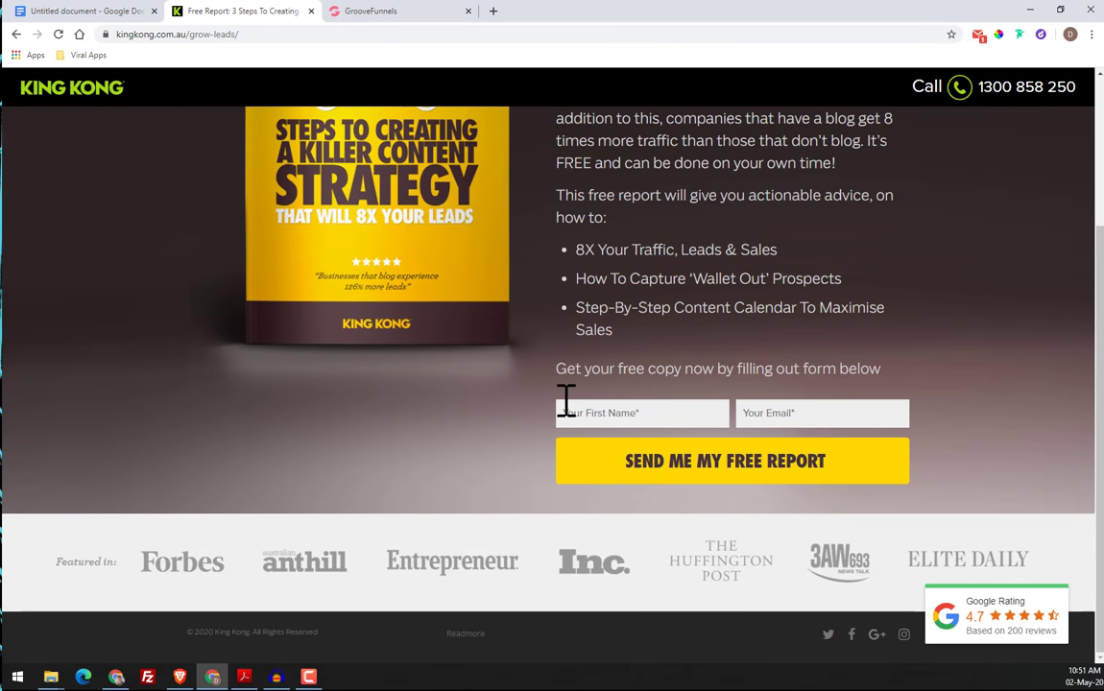
left_click(607, 413)
key("Tab")
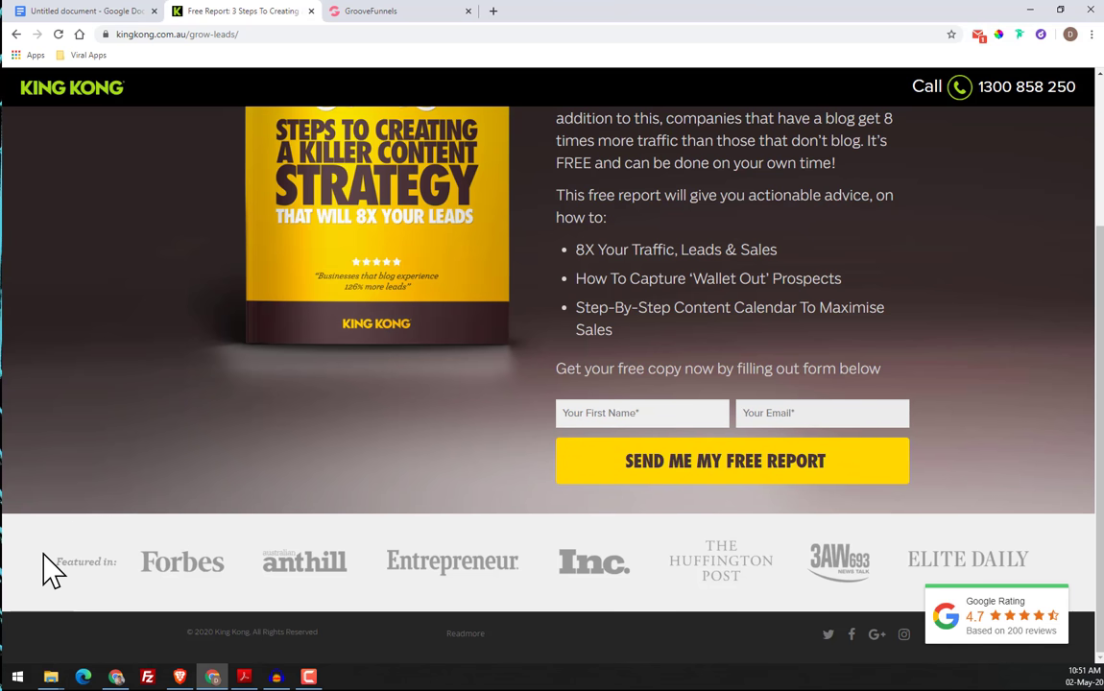
left_click_drag(43, 557, 167, 564)
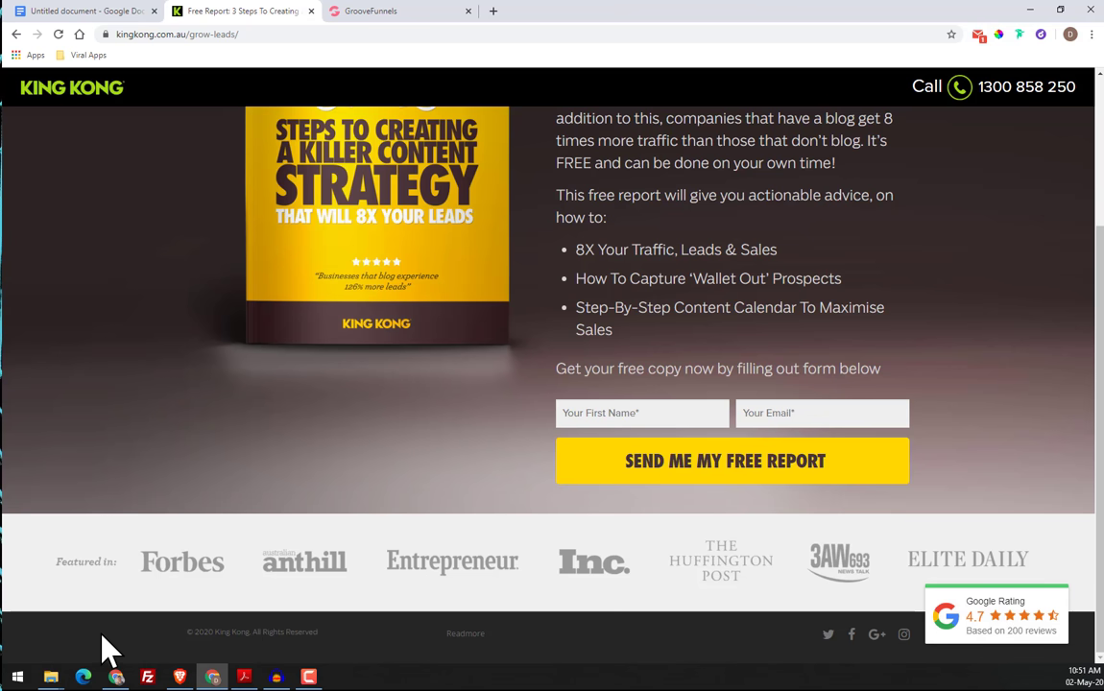
left_click_drag(106, 648, 389, 661)
left_click_drag(587, 658, 762, 660)
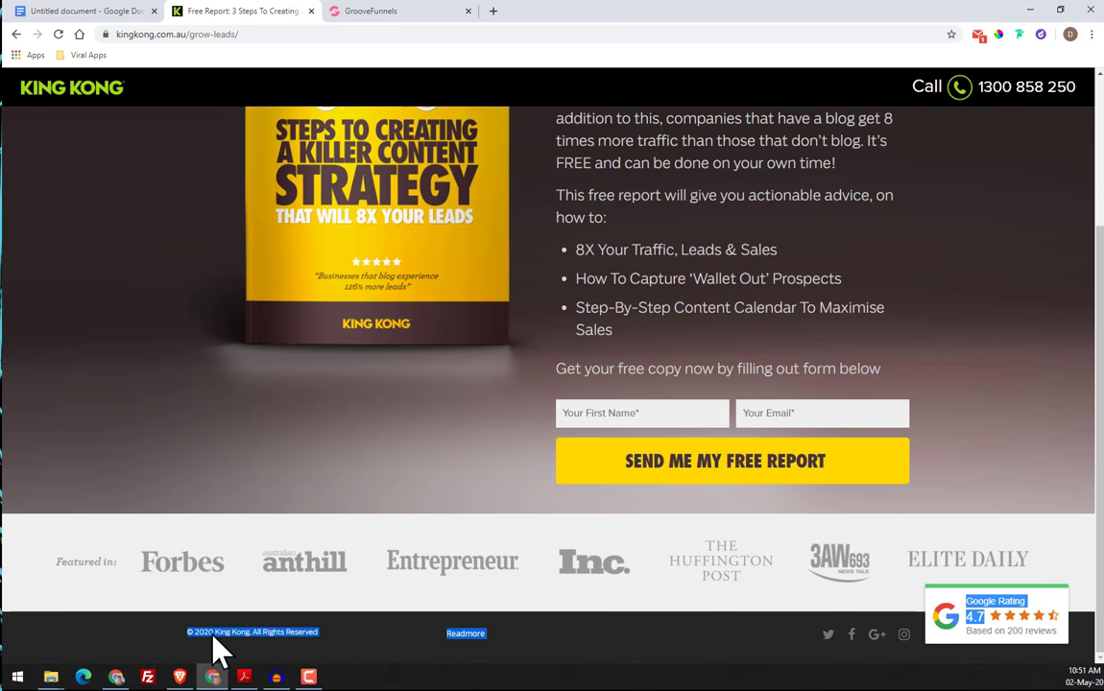
left_click(368, 638)
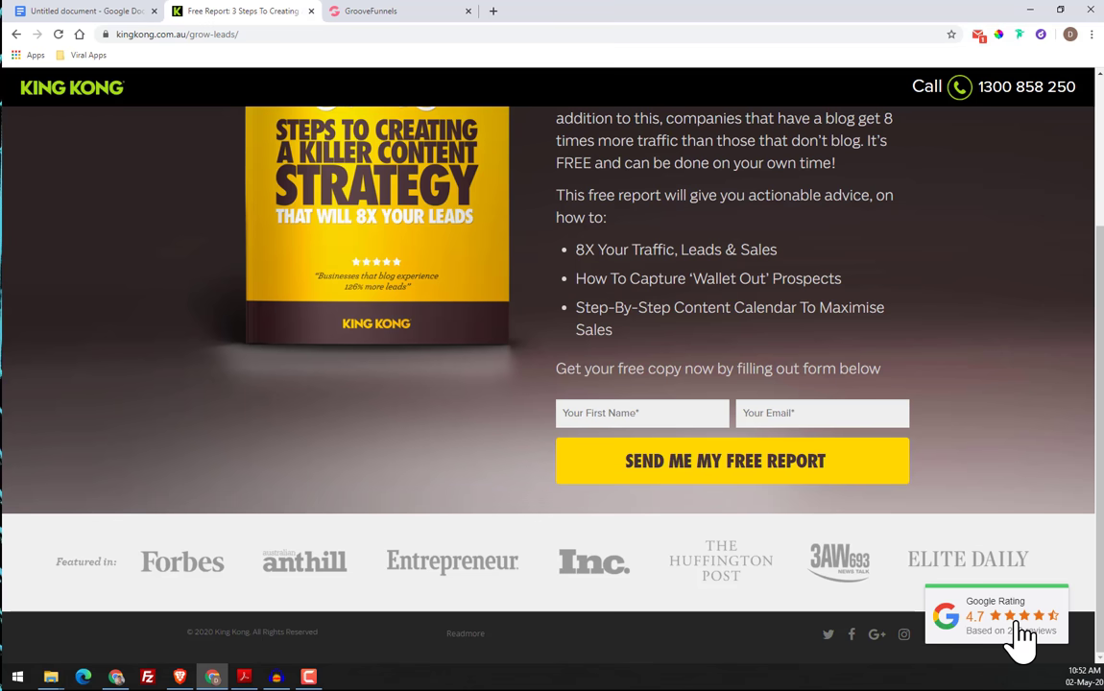
Examine how the Google rating badge behaves while the original page scrolls, and review the footer row
scroll(1023, 633, "up", 2)
scroll(1023, 634, "down", 2)
scroll(1023, 629, "up", 2)
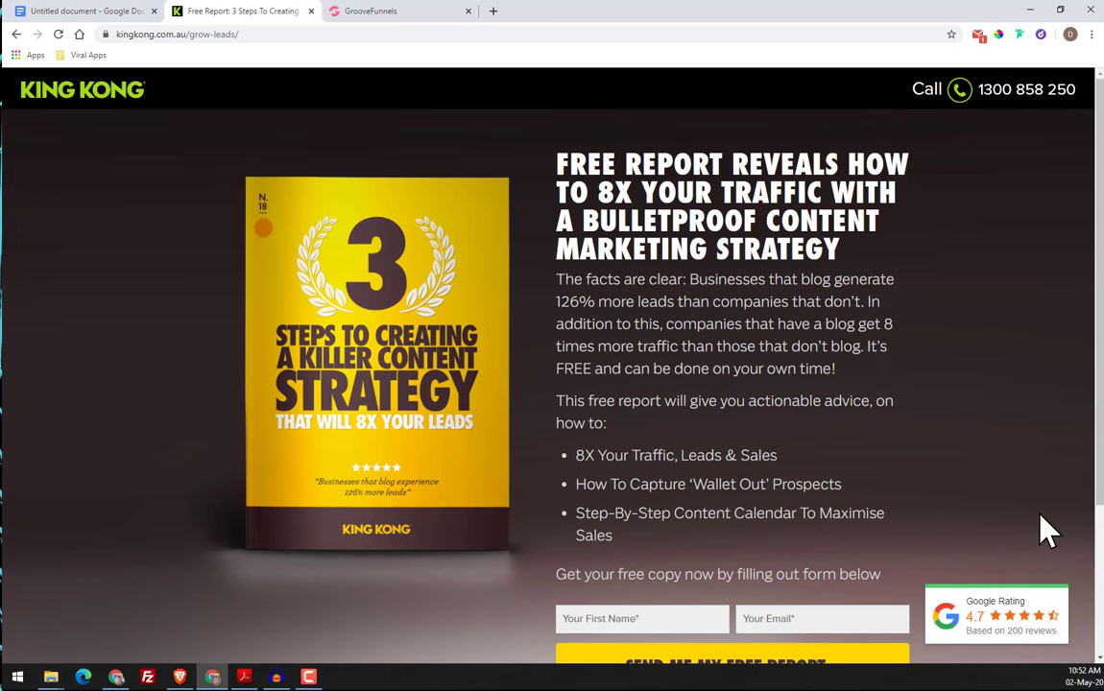
scroll(1047, 530, "down", 2)
scroll(1075, 486, "up", 2)
scroll(89, 293, "down", 2)
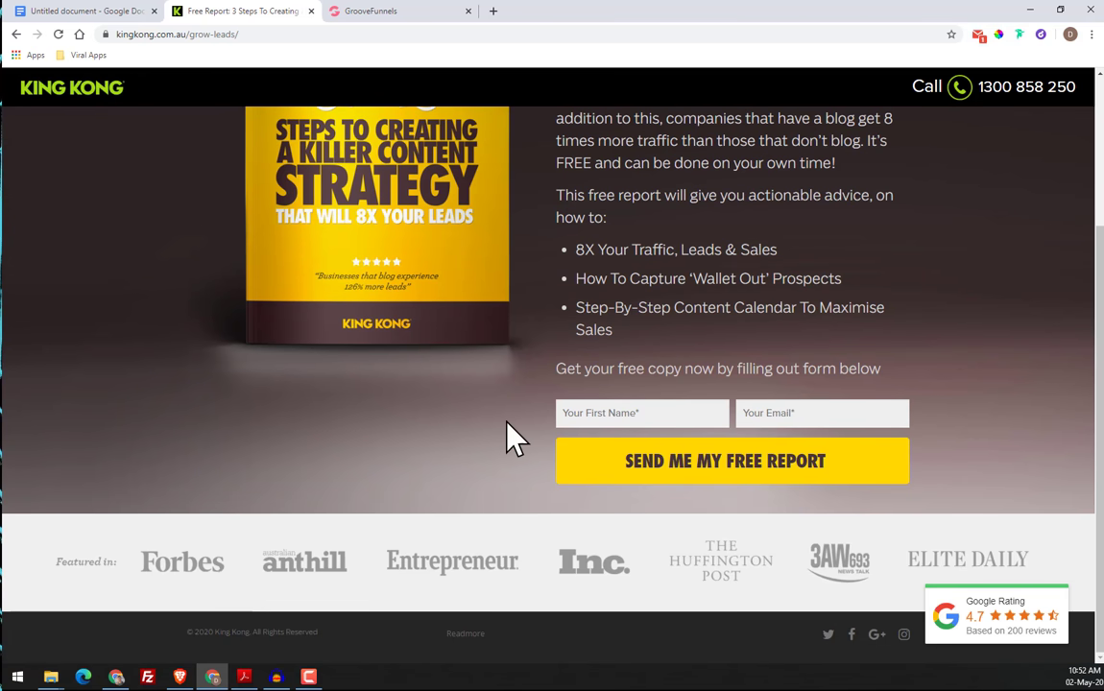
left_click_drag(178, 643, 562, 659)
left_click(771, 646)
scroll(673, 523, "up", 2)
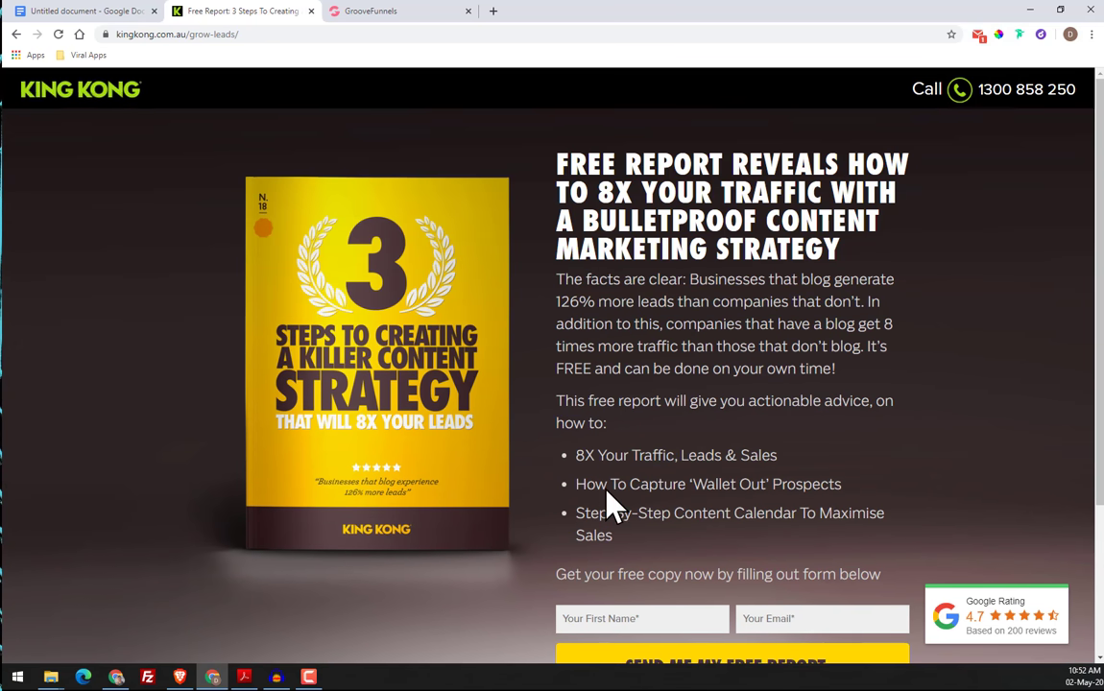
Examine the finished GrooveFunnels copy from its header, book image and headline down to the form, logo strip and footer
left_click(420, 11)
scroll(537, 288, "up", 3)
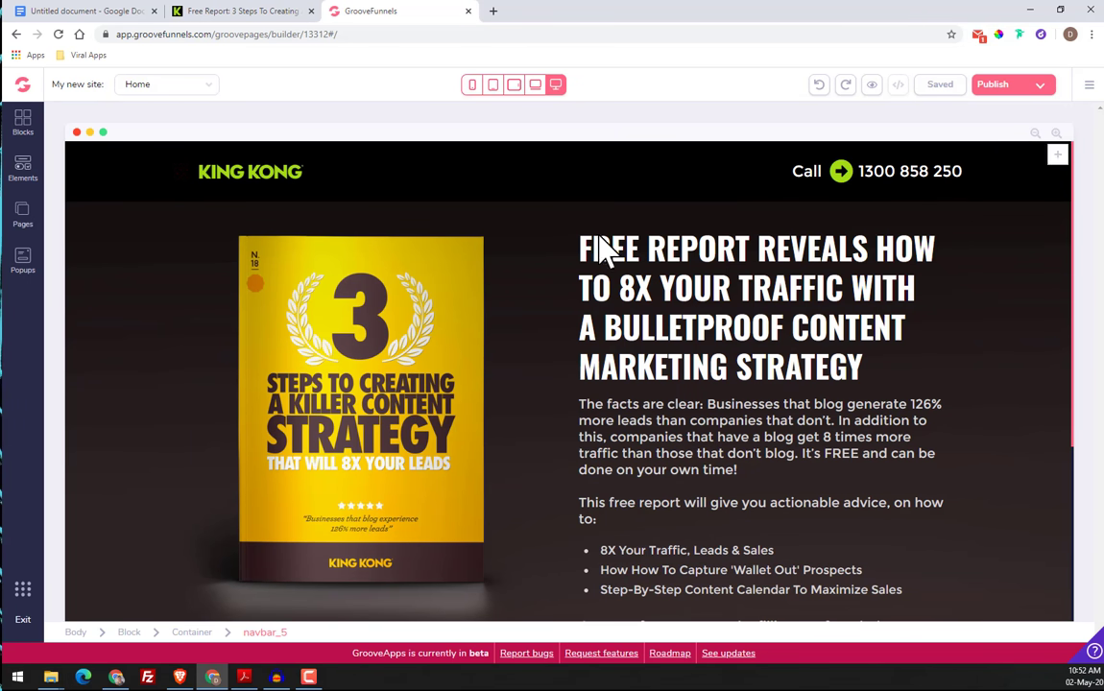
scroll(614, 293, "down", 2)
scroll(615, 293, "up", 2)
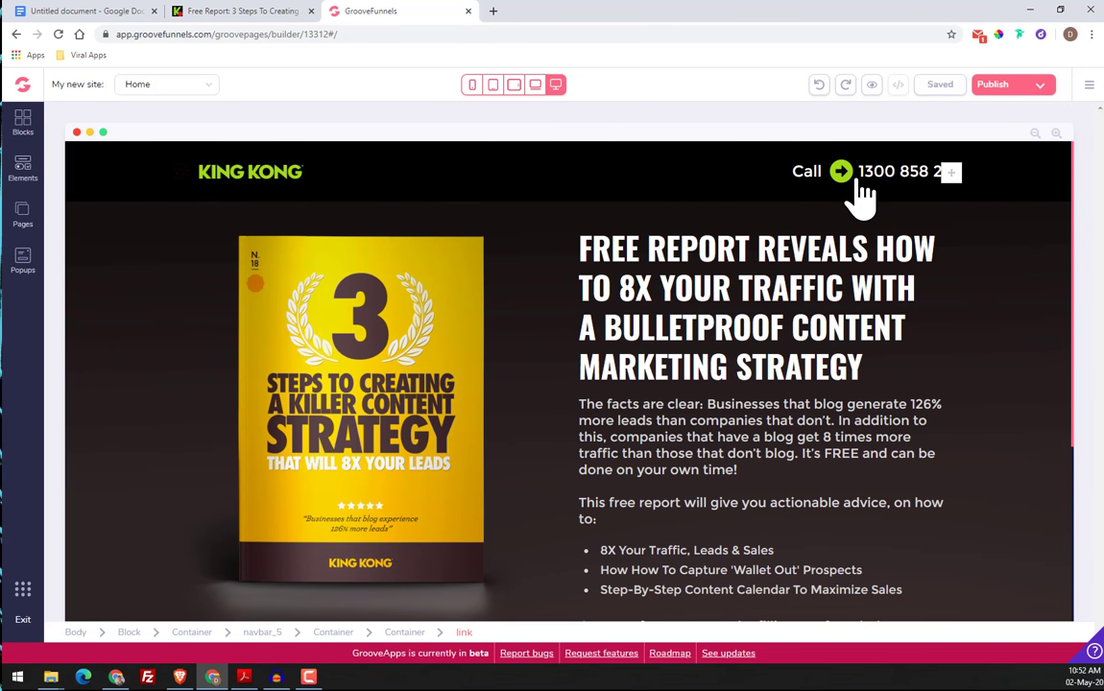
left_click(838, 286)
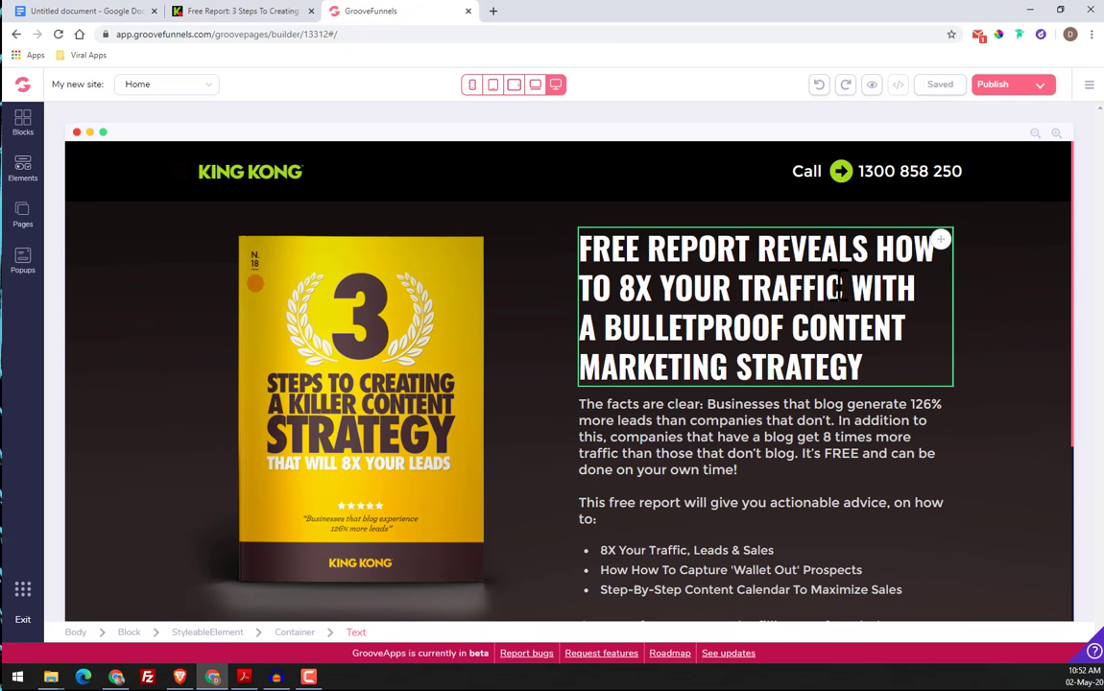
left_click(505, 325)
scroll(505, 326, "down", 3)
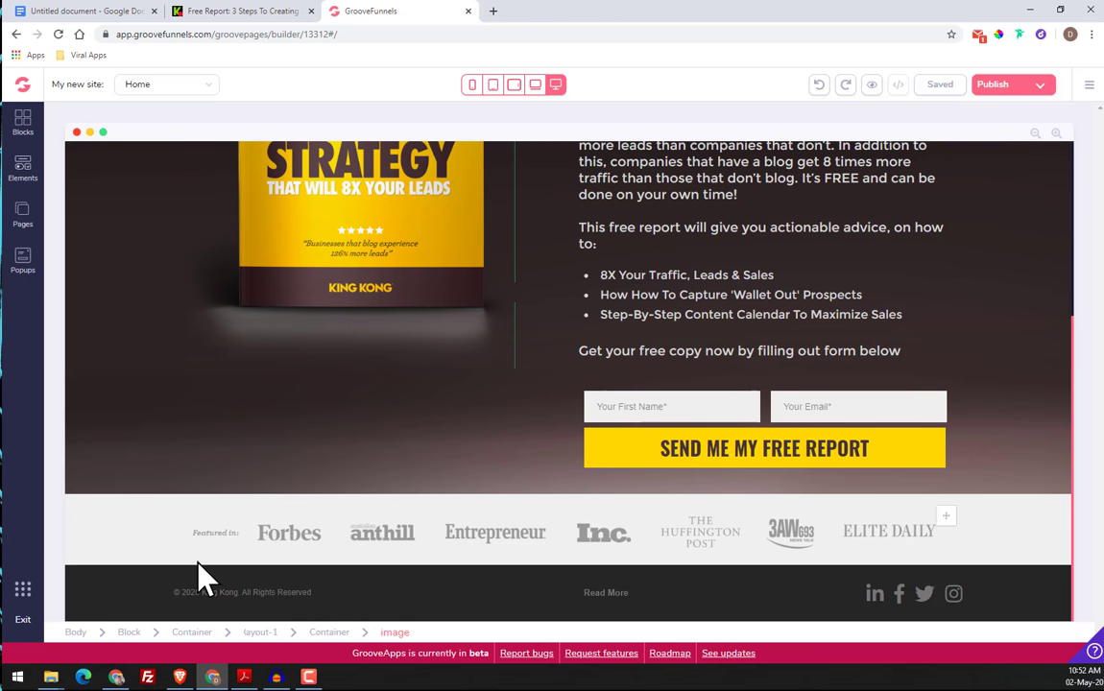
scroll(518, 444, "up", 3)
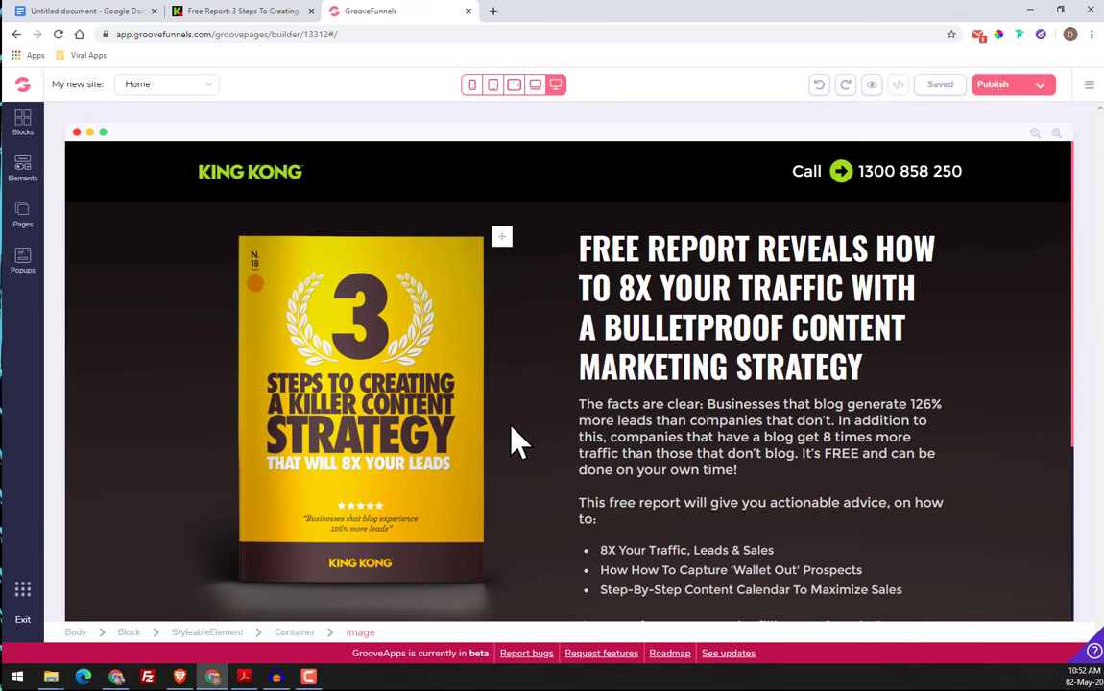
Delete the existing "My new site" from the GroovePages site list
left_click(24, 86)
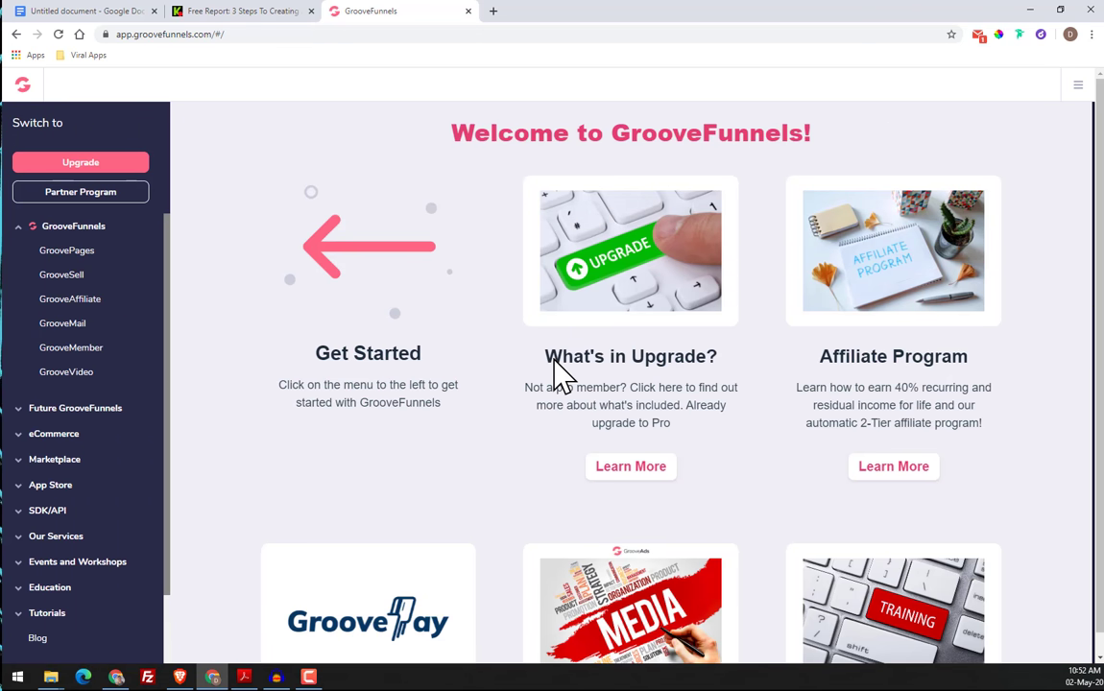
left_click(69, 250)
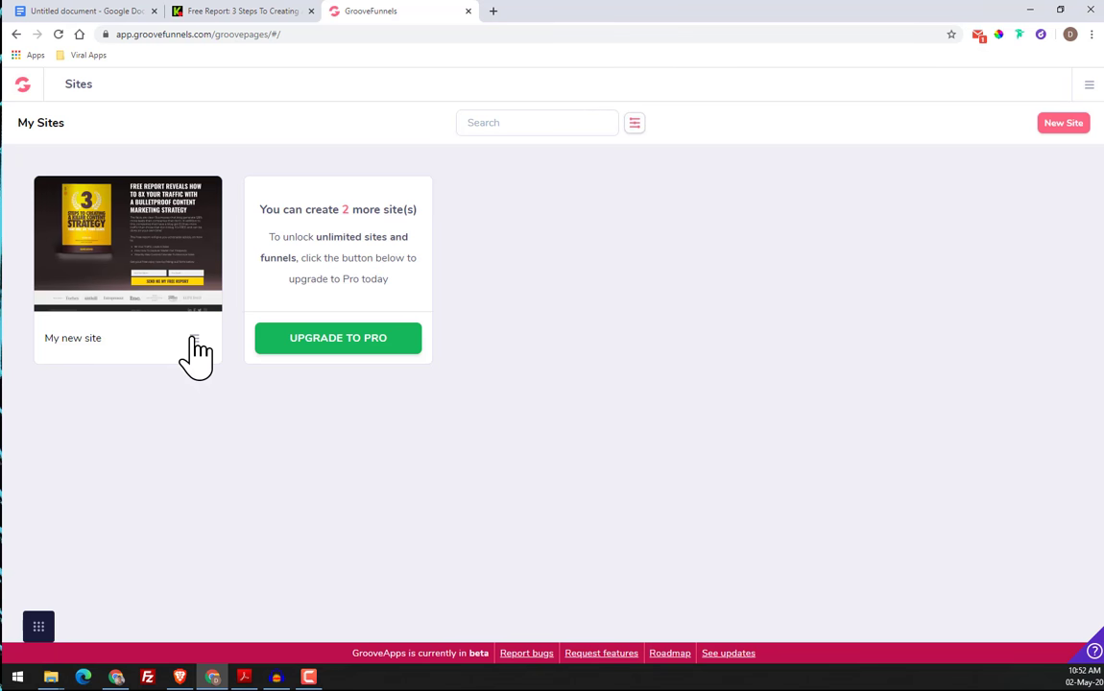
left_click(194, 338)
left_click(135, 419)
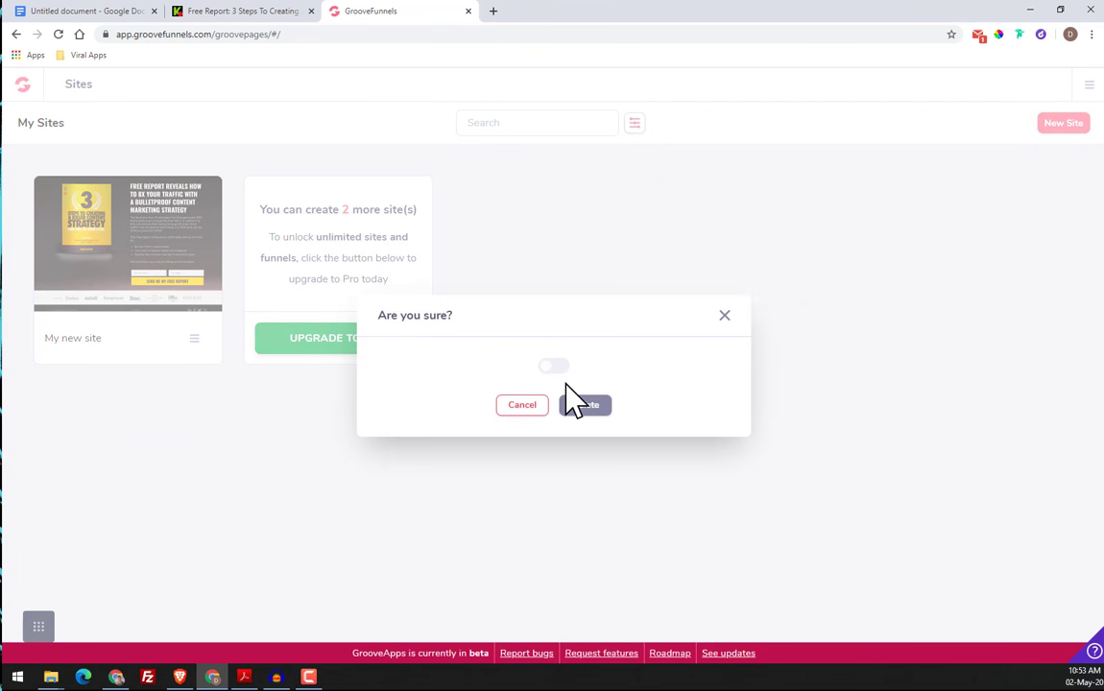
left_click(555, 366)
left_click(582, 406)
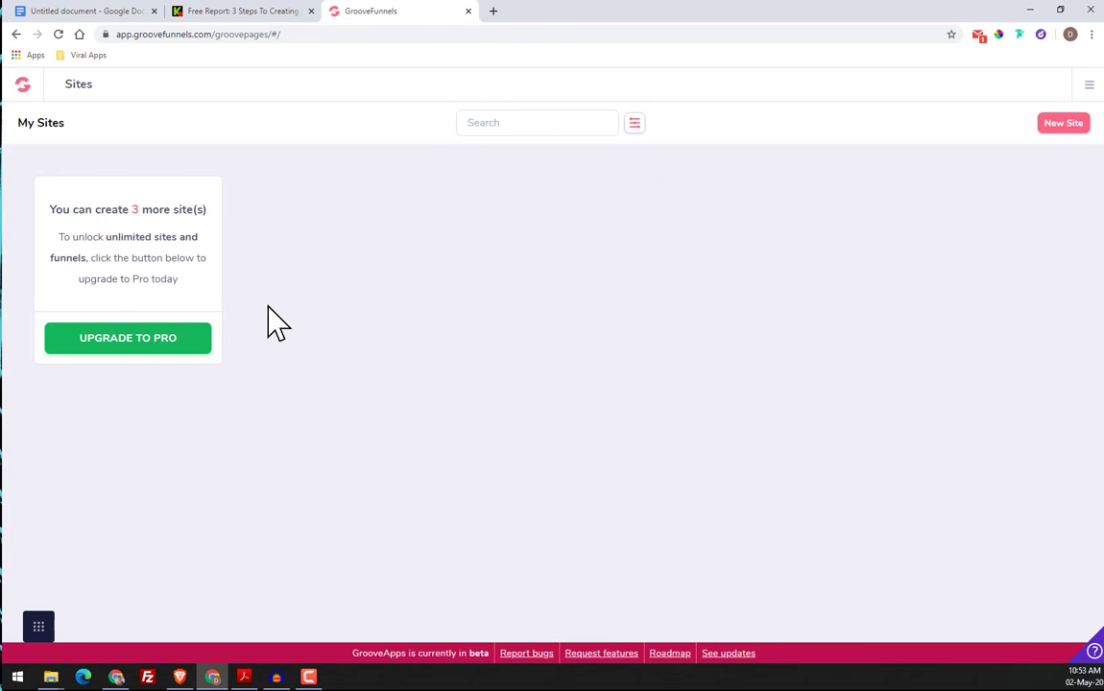
Check how many more sites the account can create and look over the GrooveFunnels dashboard's apps
left_click_drag(58, 212, 219, 214)
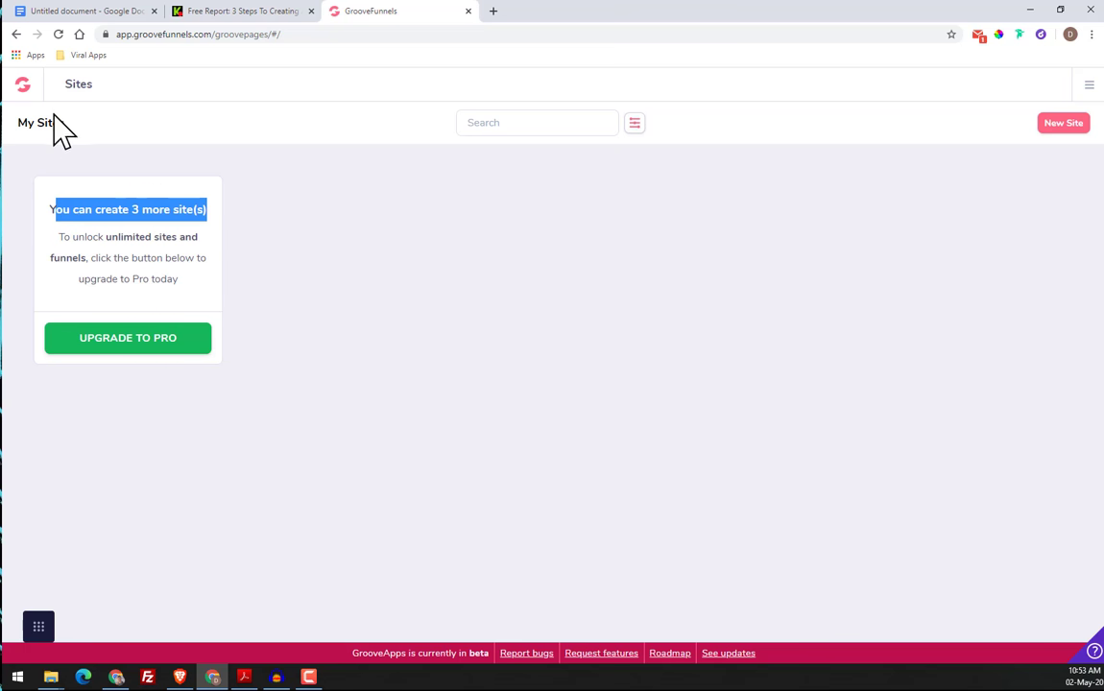
left_click(179, 215)
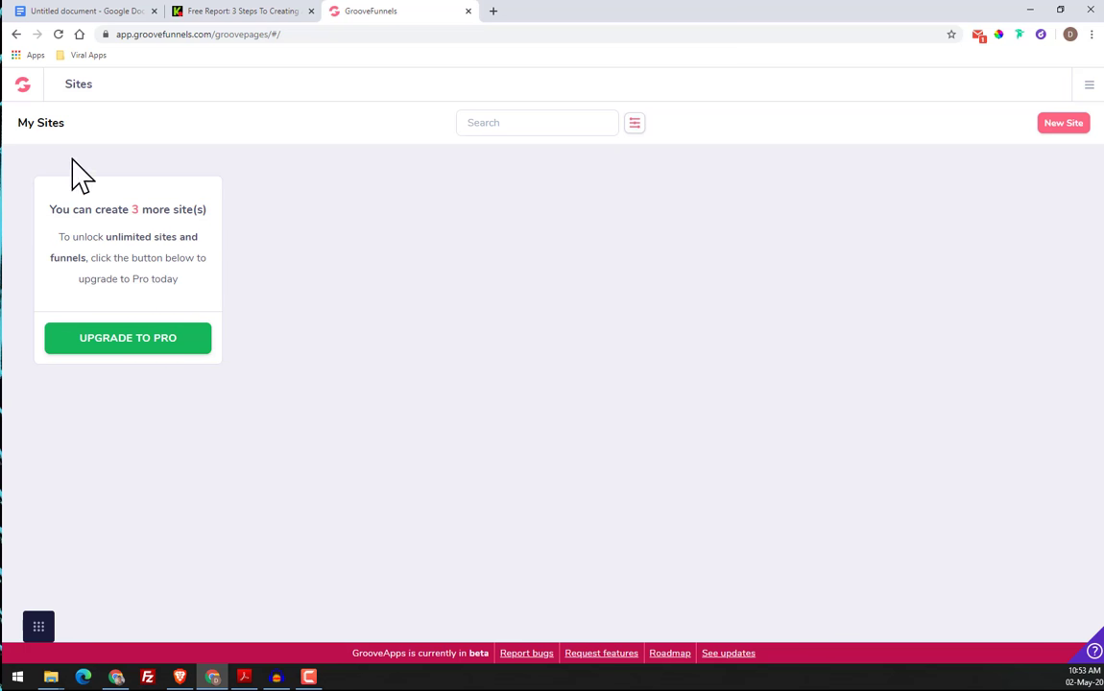
left_click(27, 89)
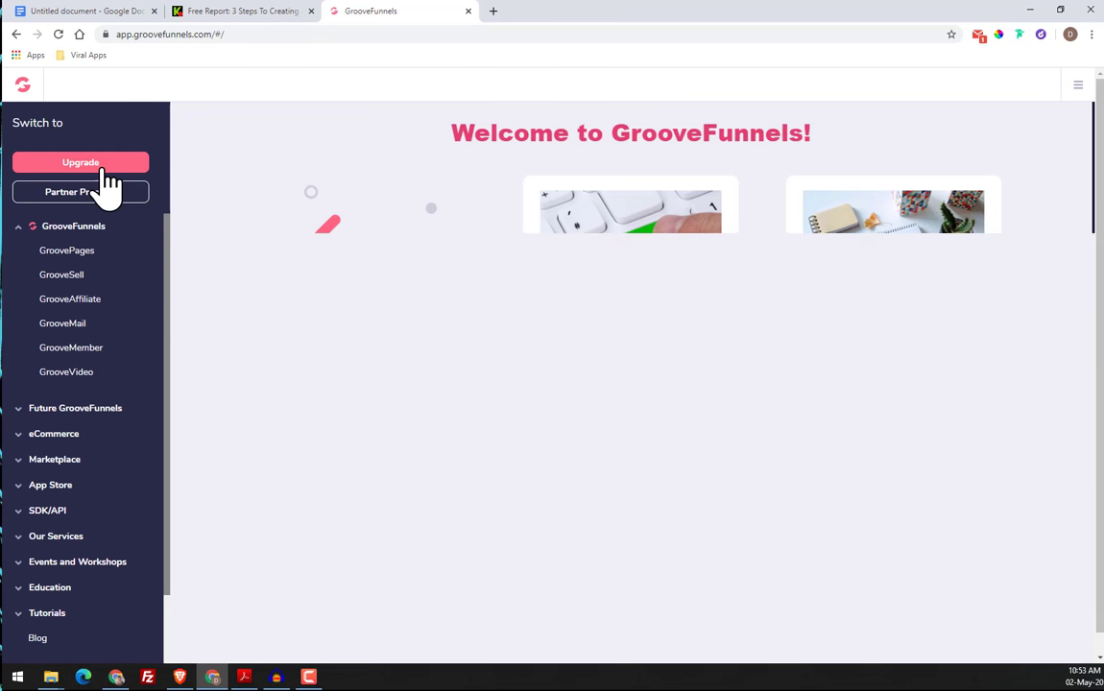
scroll(101, 461, "down", 2)
scroll(103, 504, "up", 2)
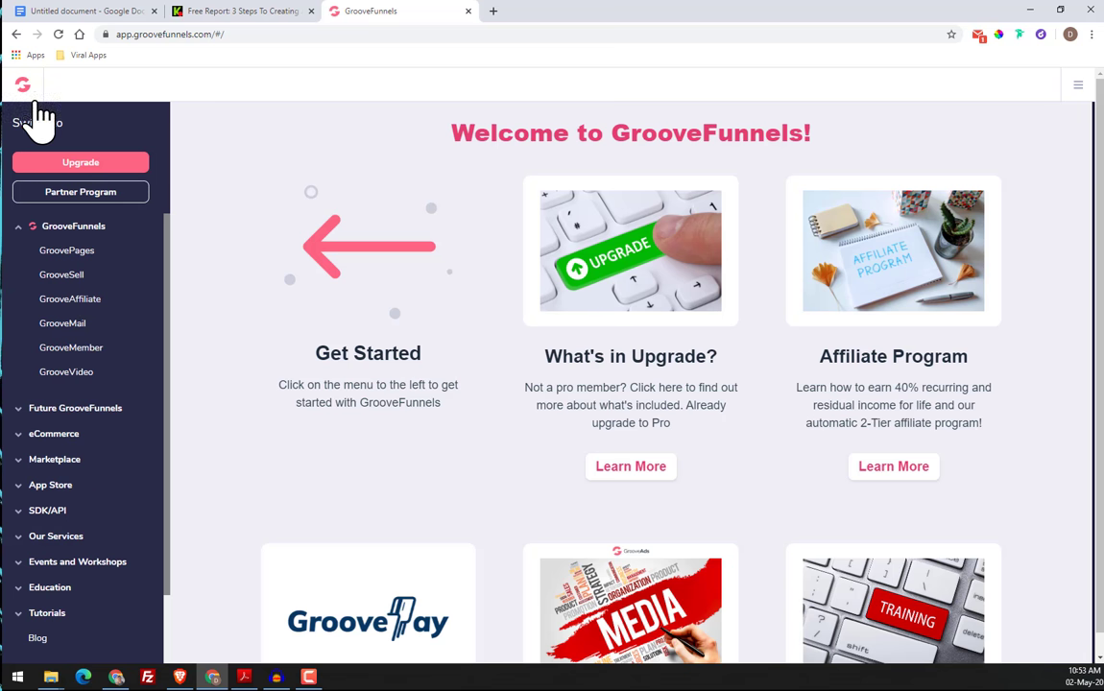
Create a new GroovePages site from the blank template
left_click(85, 254)
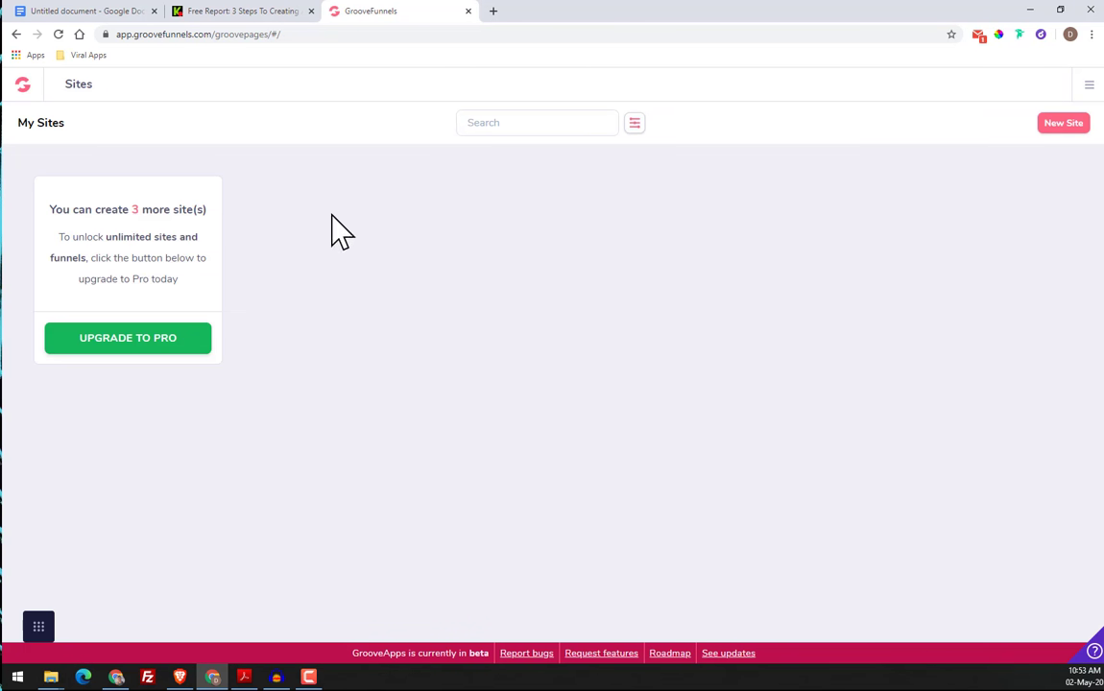
left_click(1060, 125)
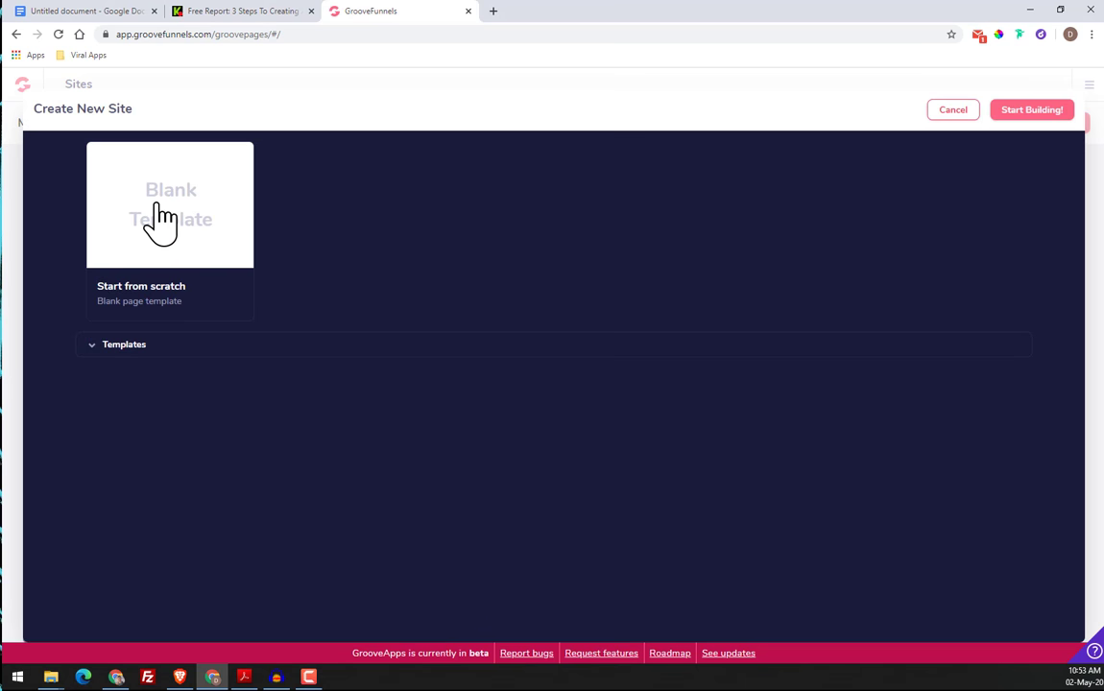
left_click(160, 221)
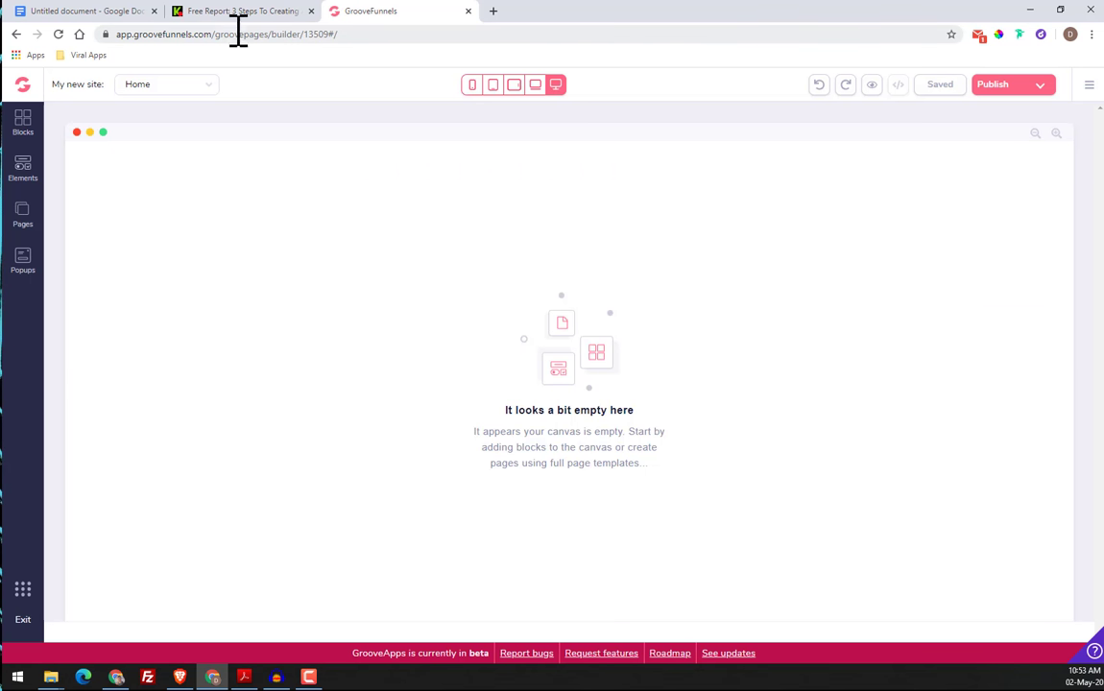
Compare the original King Kong page with the empty canvas, and read the Google Docs exercise document's title and subtitle
left_click(232, 13)
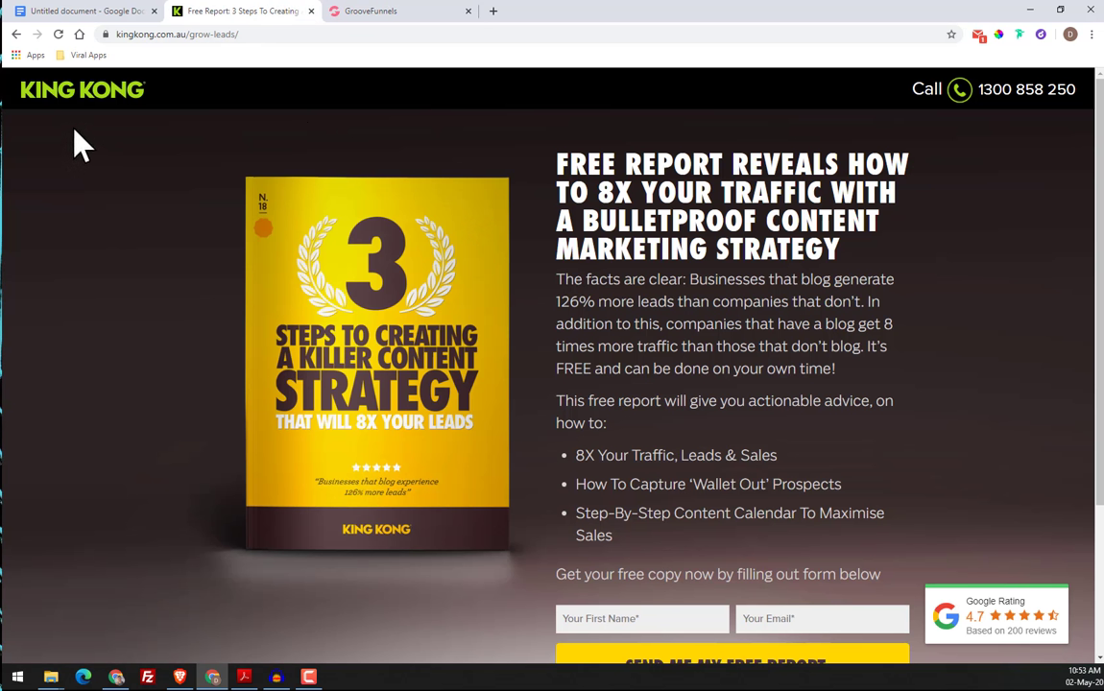
left_click(413, 12)
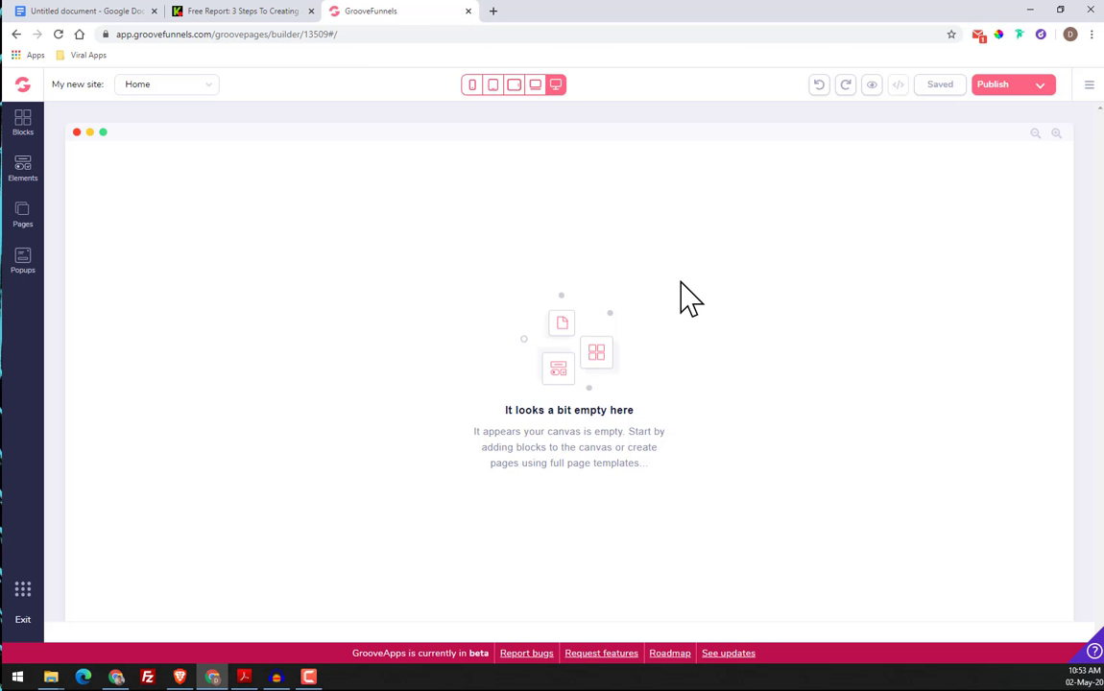
left_click(81, 12)
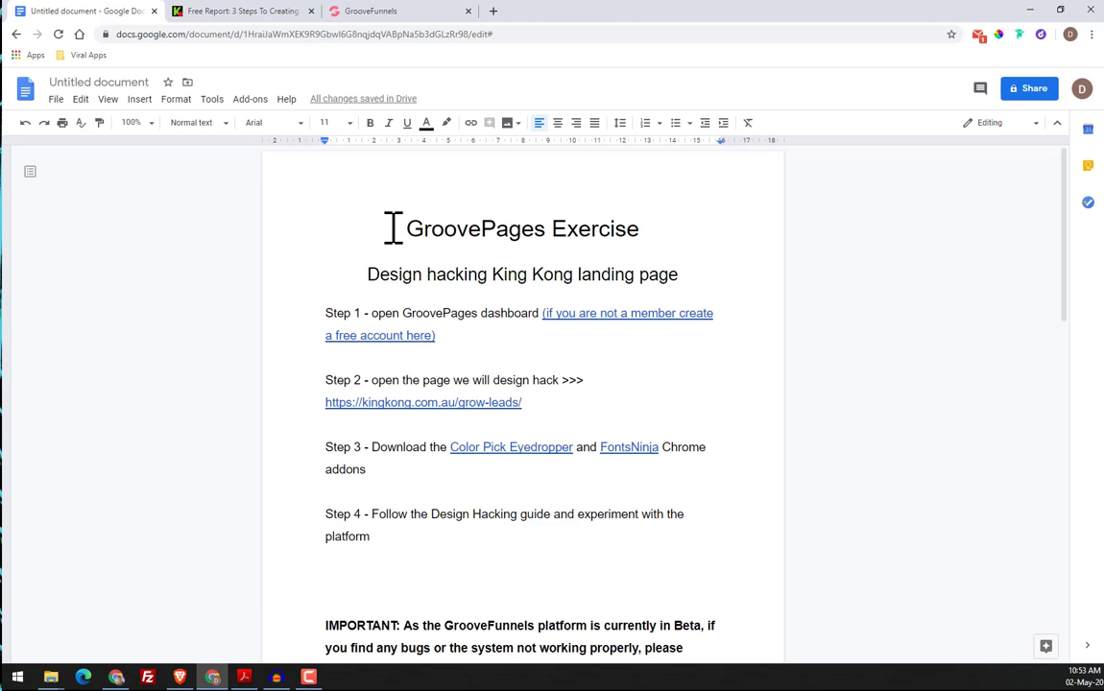
left_click_drag(406, 229, 678, 279)
left_click(644, 245)
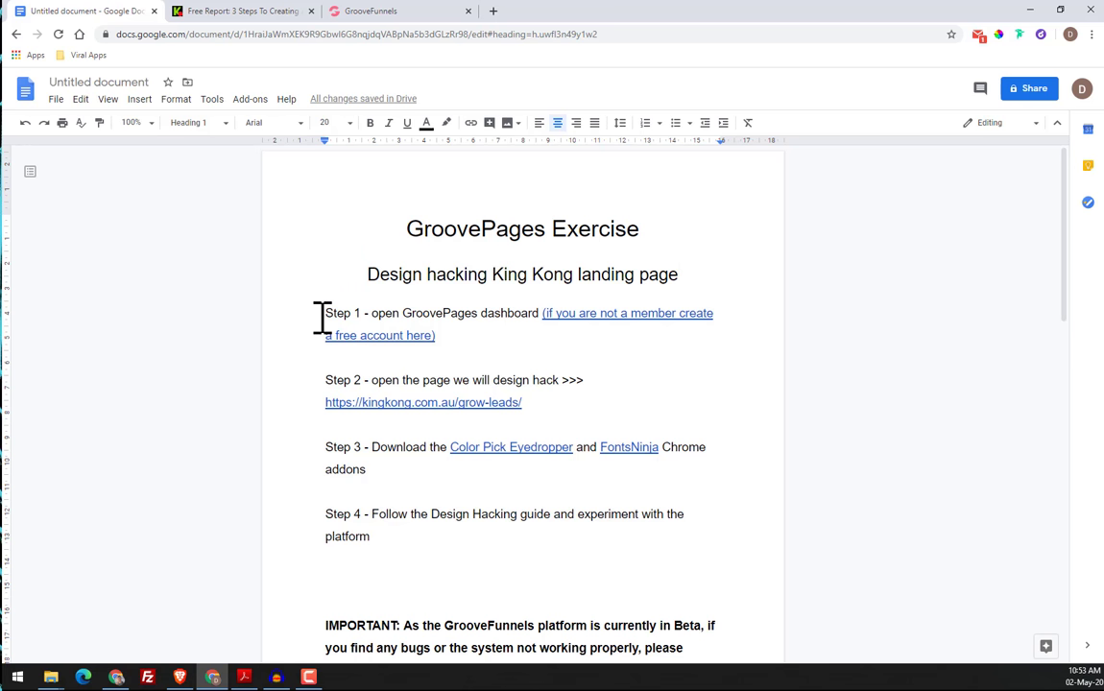
Read Step 1 of the exercise document and check its free account link and the open GroovePages builder
left_click_drag(322, 317, 543, 314)
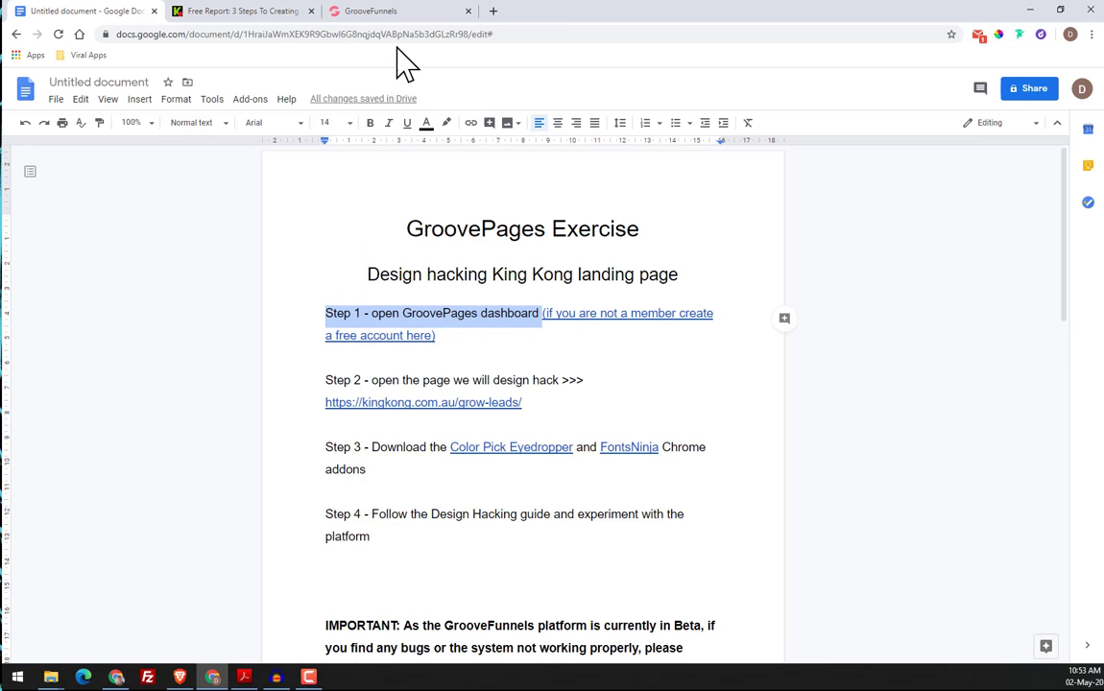
left_click(376, 16)
left_click(121, 15)
left_click(612, 321)
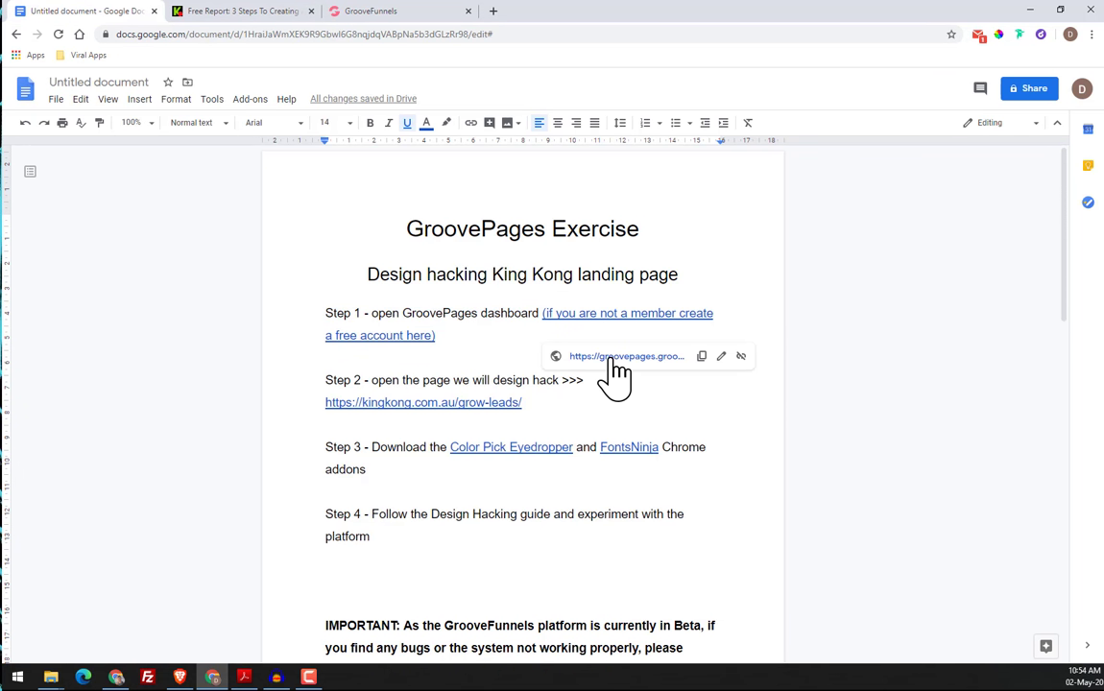
left_click(770, 311)
left_click(504, 357)
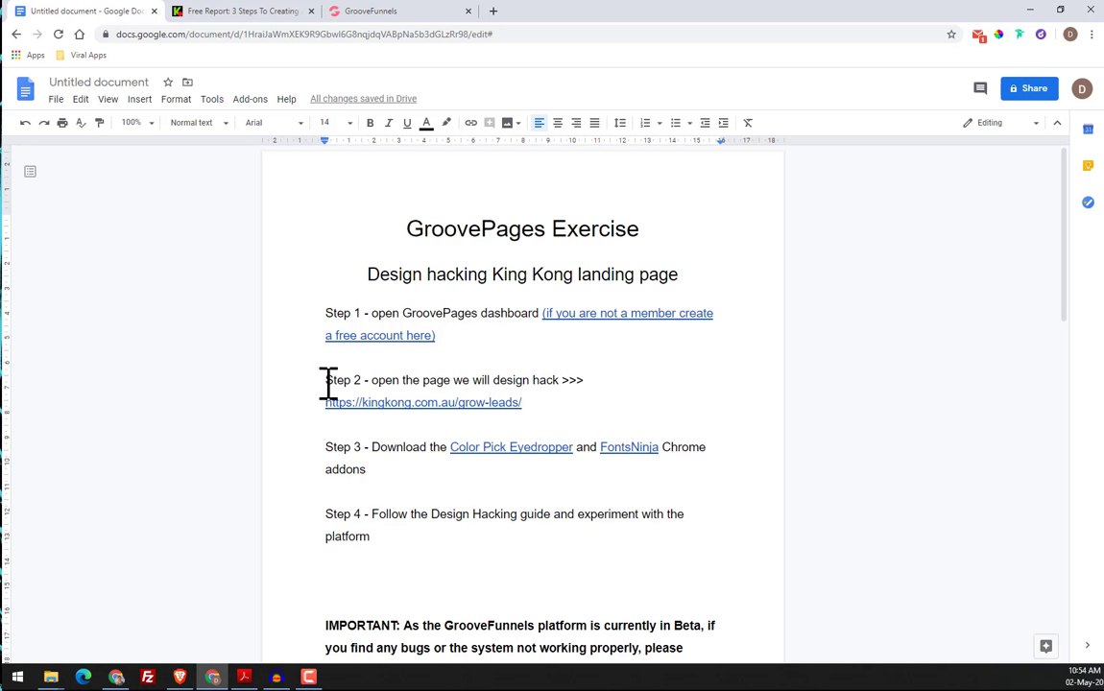
Read Steps 2 and 3 of the exercise document, previewing the kingkong.com.au/grow-leads link and noting the required Chrome add-ons
left_click_drag(327, 379, 377, 379)
left_click_drag(423, 379, 574, 379)
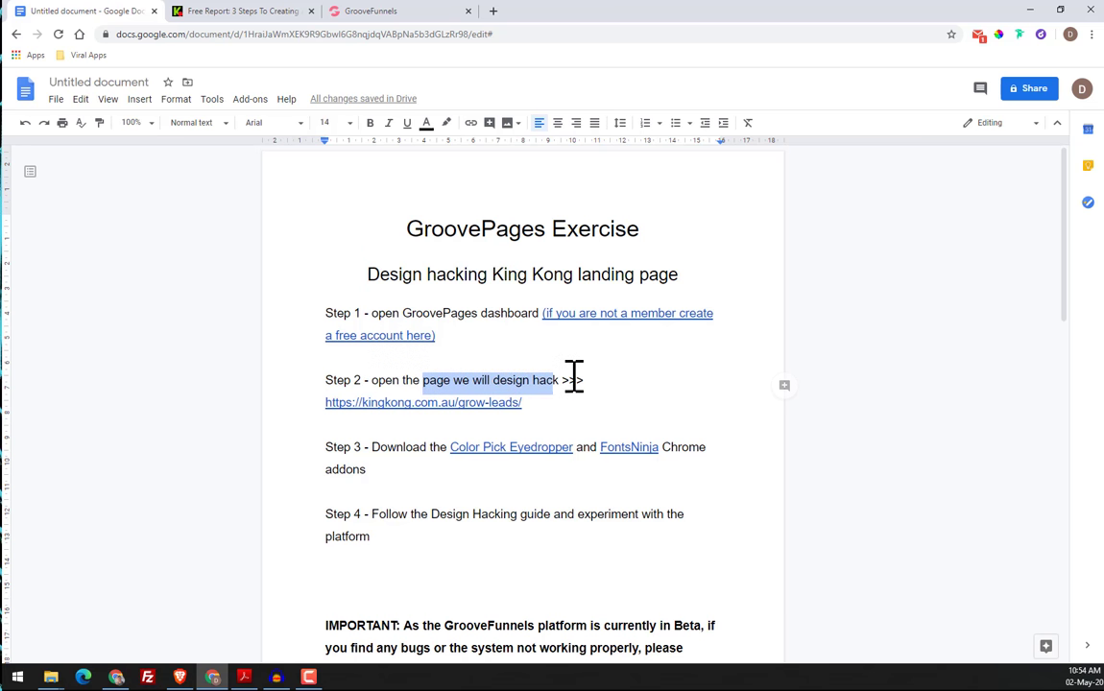
left_click(346, 404)
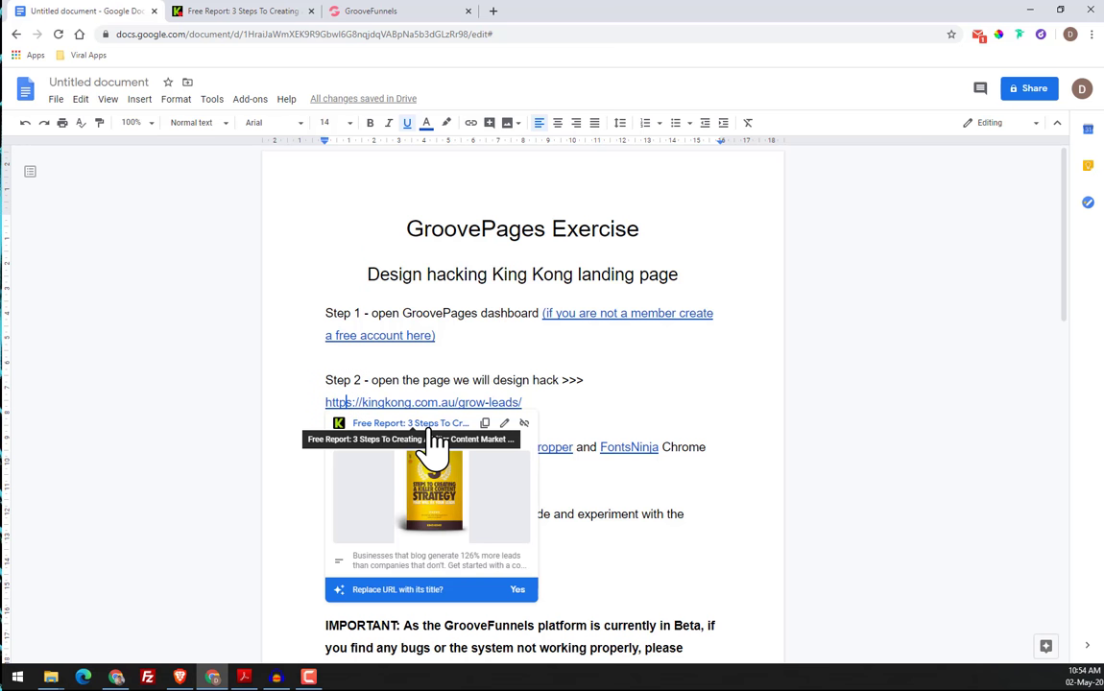
left_click(660, 404)
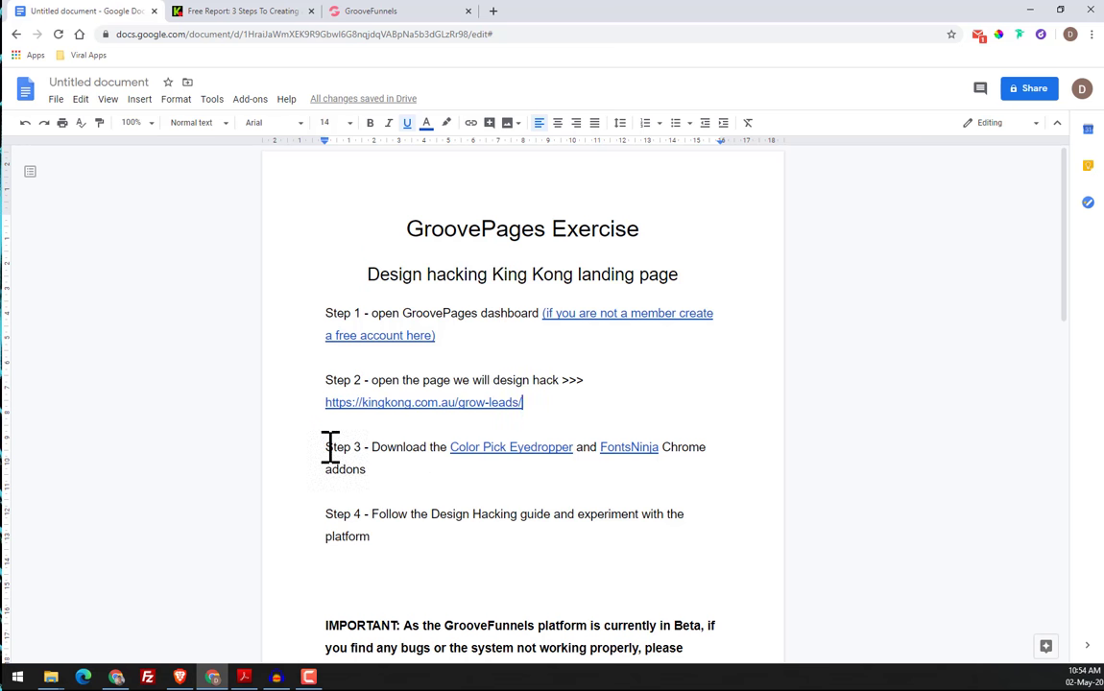
left_click_drag(327, 448, 582, 454)
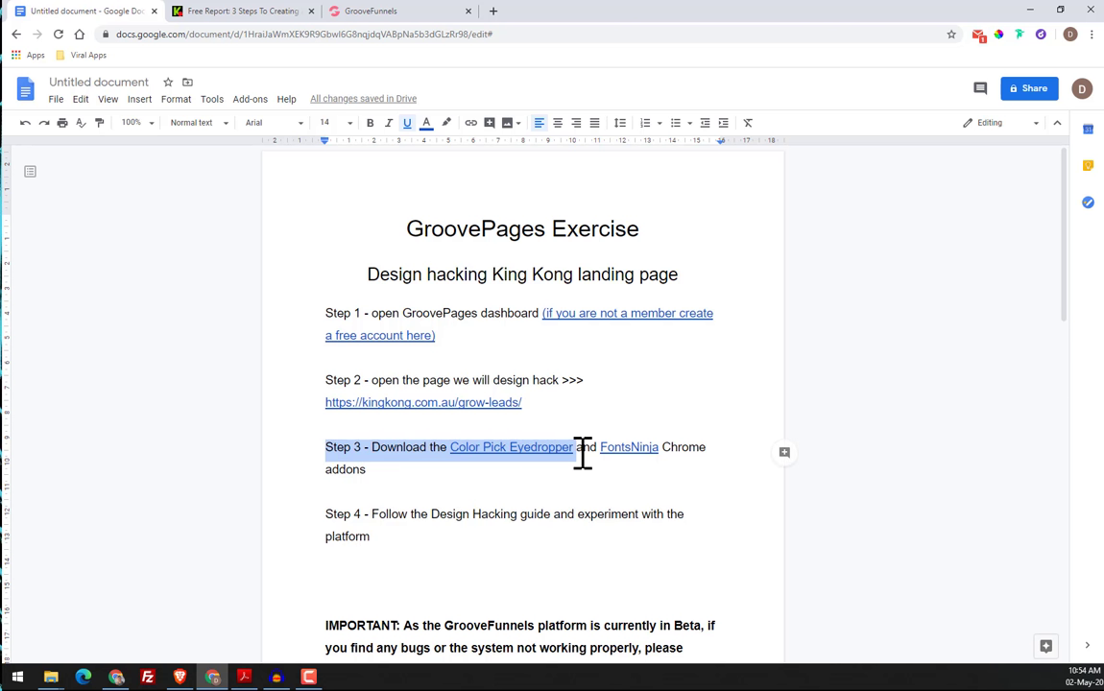
left_click(537, 493)
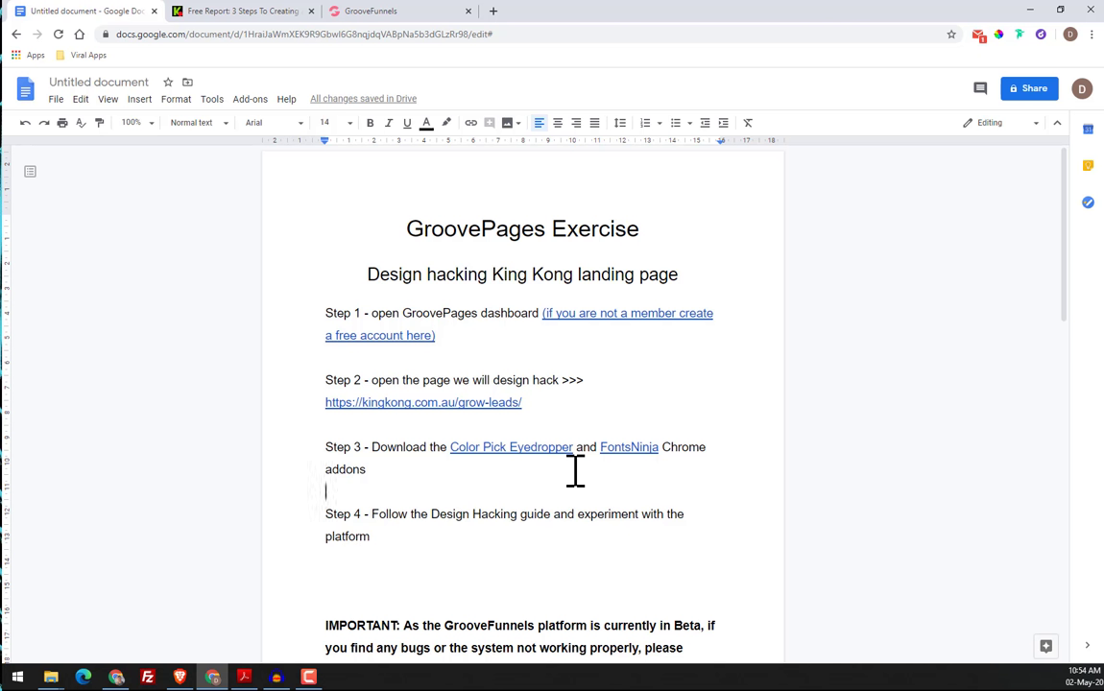
Review the original King Kong page from header to footer and return to the exercise document's add-on instructions
left_click(210, 14)
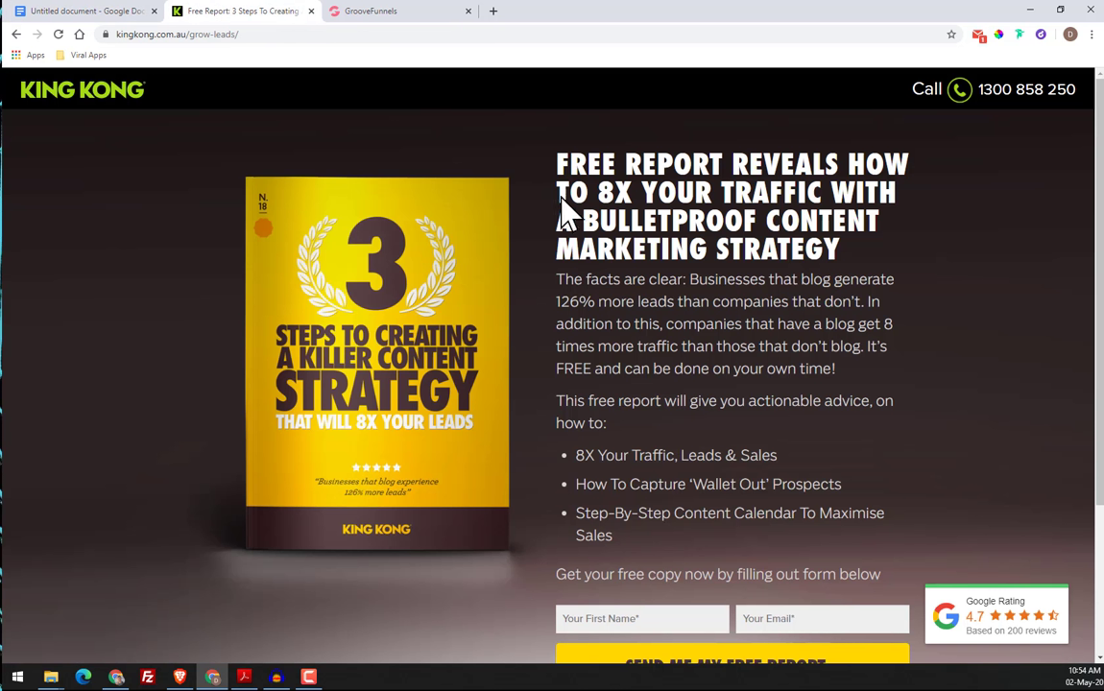
scroll(890, 291, "down", 3)
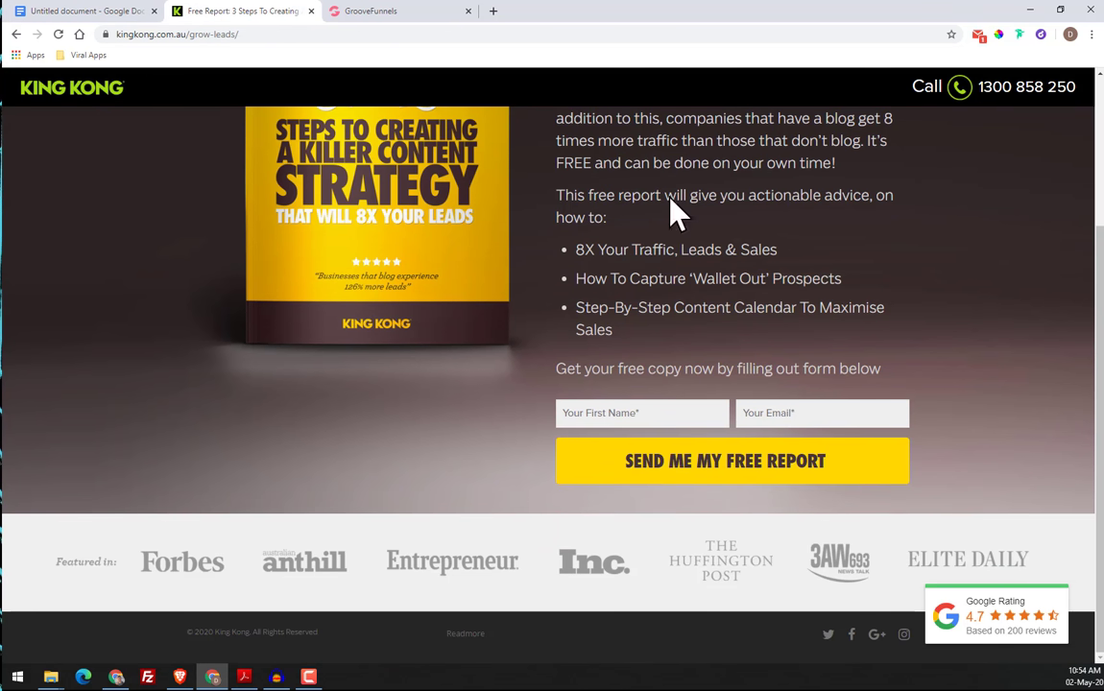
scroll(699, 286, "up", 3)
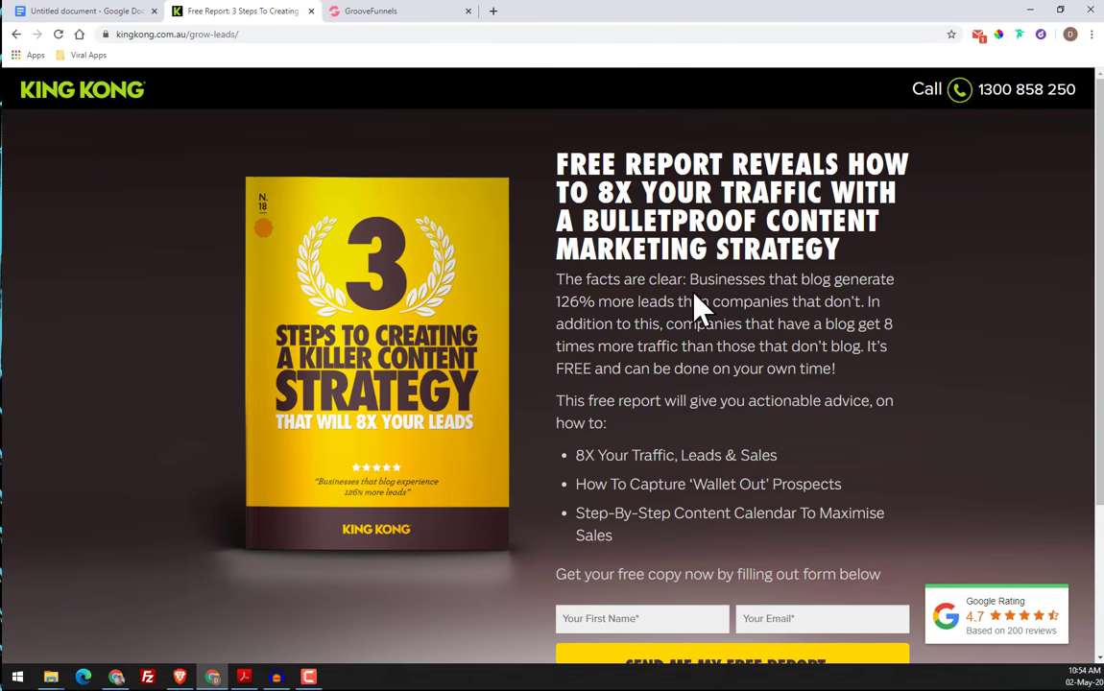
left_click(98, 11)
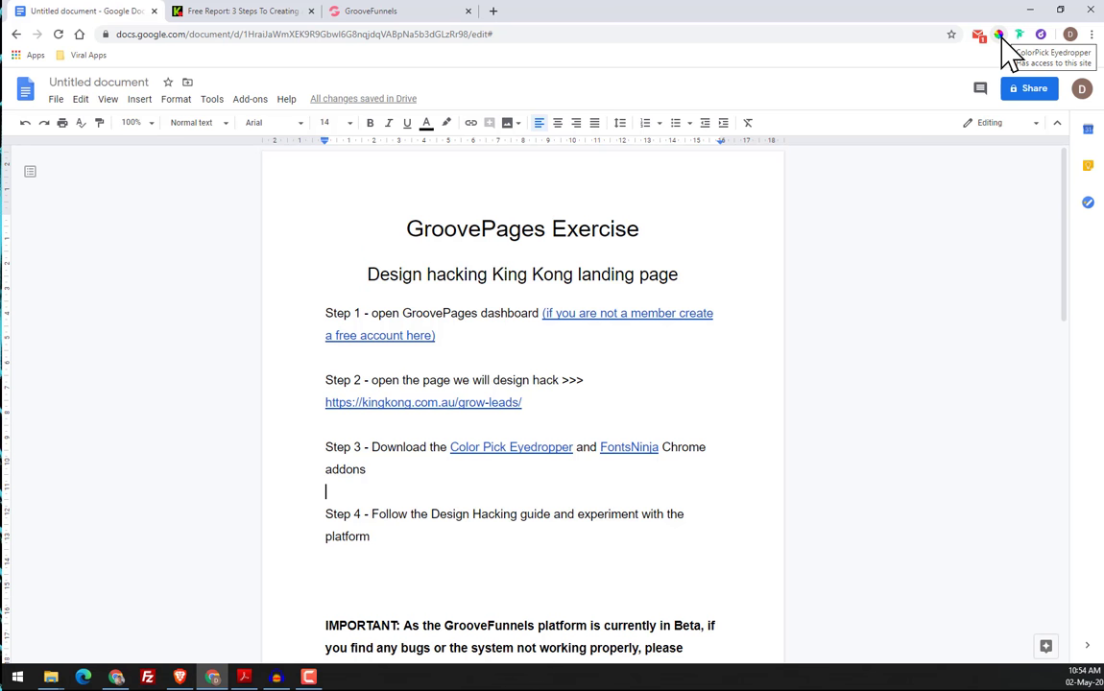
Start ColorPick Eyedropper on the original King Kong page and sample the colours of the book cover and report button text
left_click(228, 13)
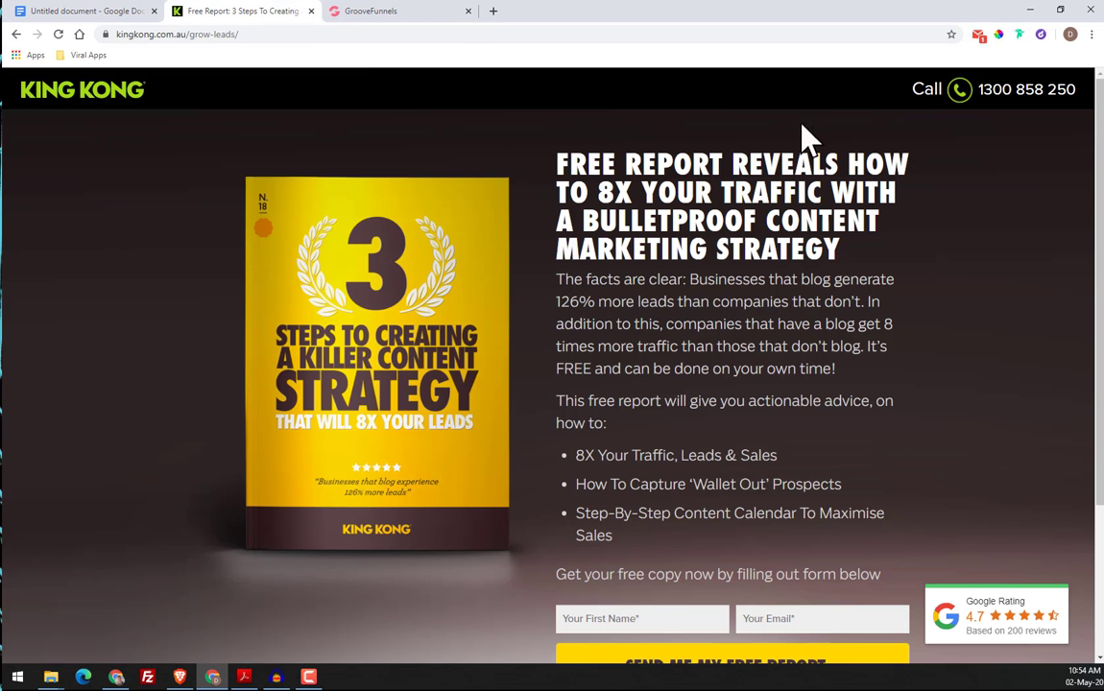
left_click(999, 35)
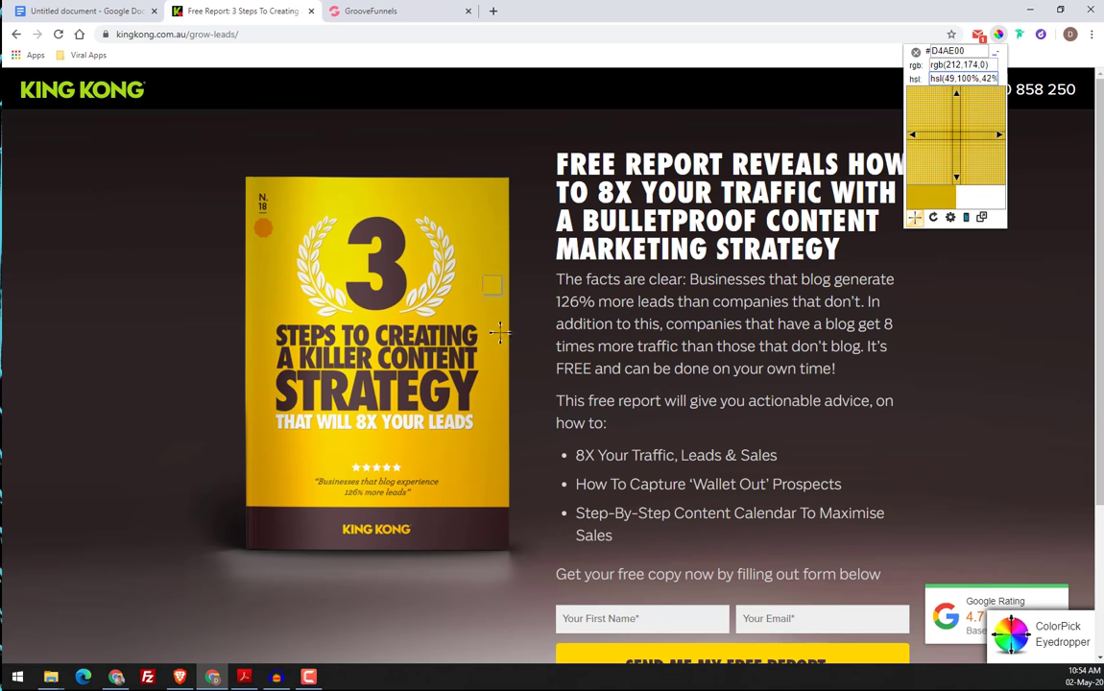
scroll(605, 528, "down", 3)
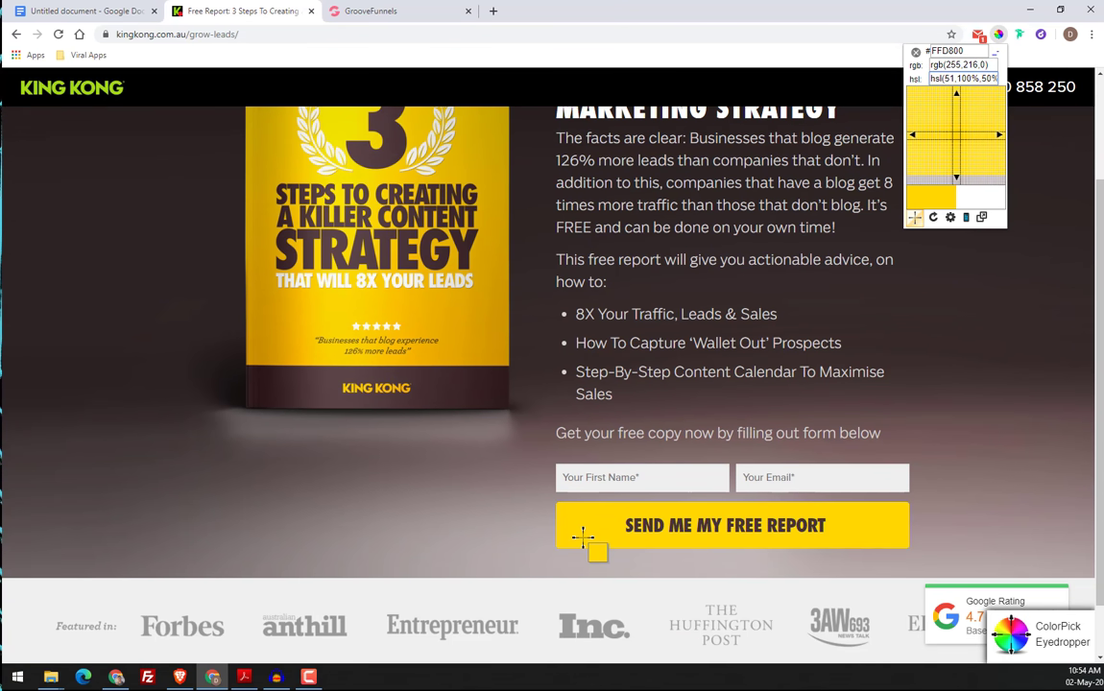
Sample the report button's text colour, select its hex value for copying and close the ColorPick read-out
left_click(823, 523)
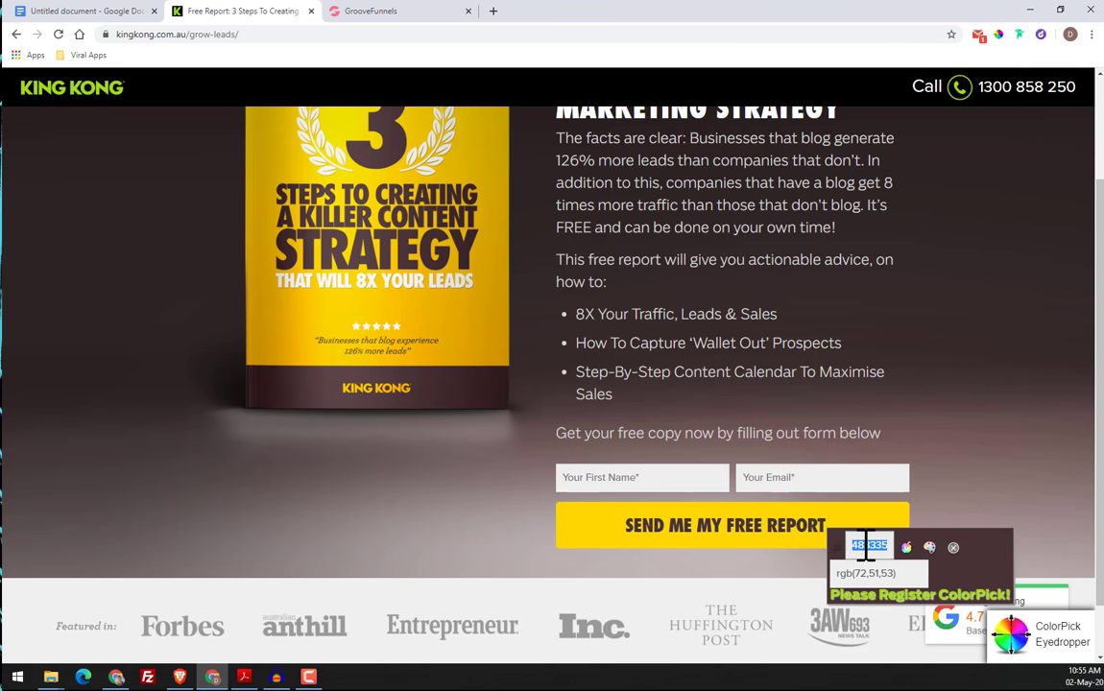
right_click(858, 548)
left_click(868, 555)
left_click(953, 548)
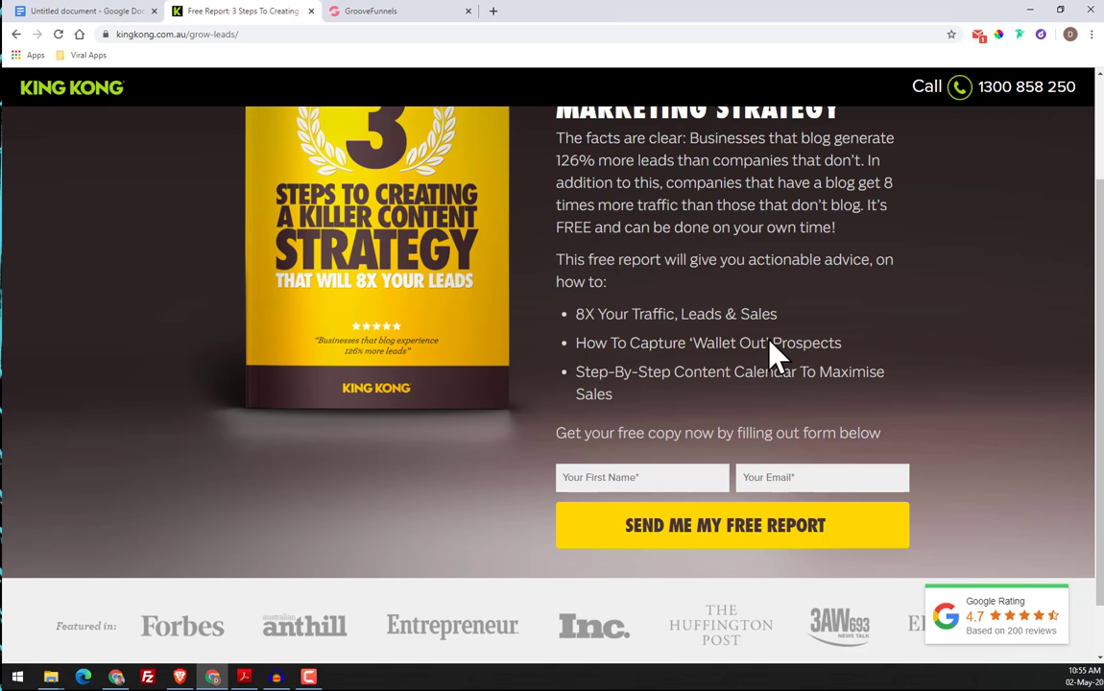
scroll(768, 336, "up", 2)
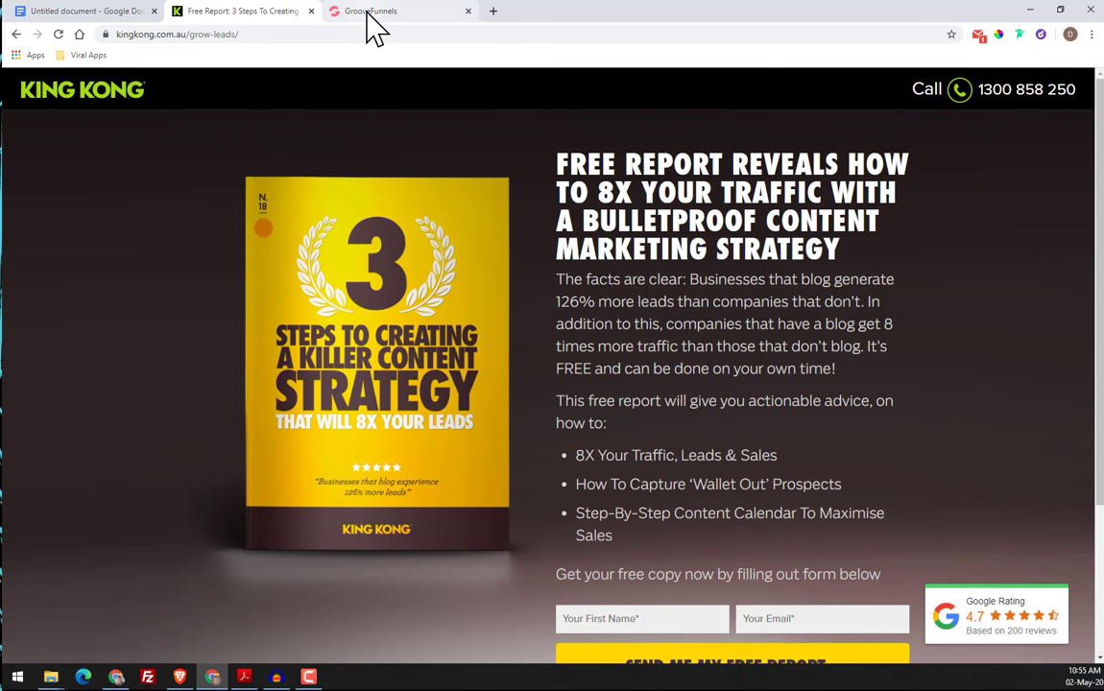
Preview the FontsNinja link in Step 3 of the exercise document and return to the original King Kong page
left_click(140, 11)
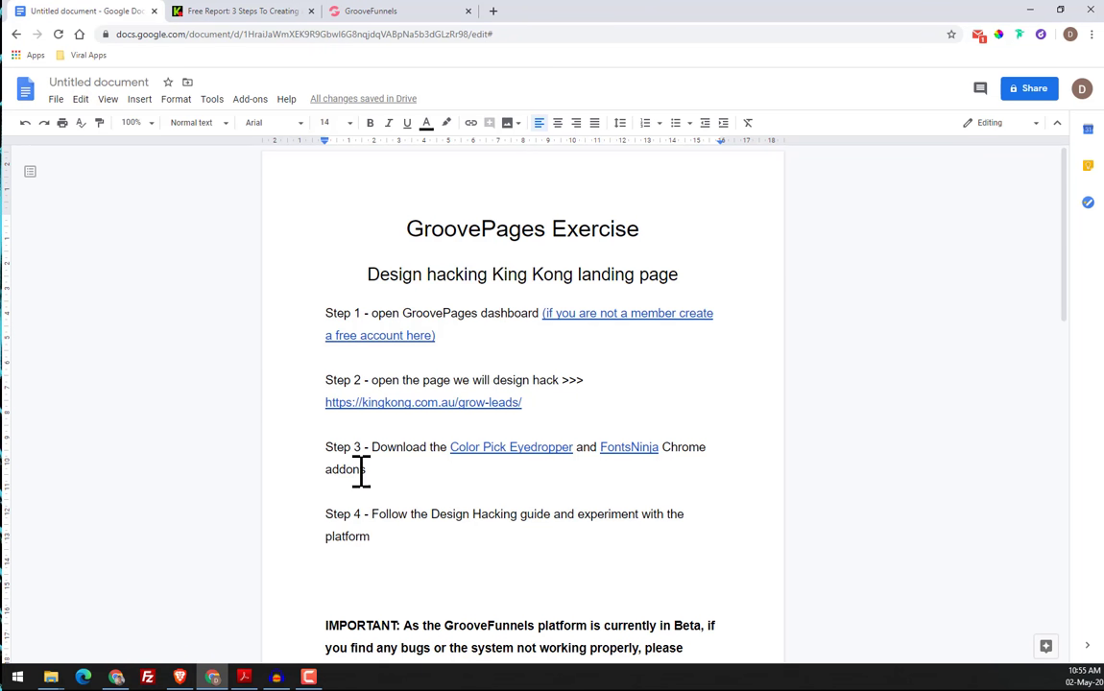
left_click(622, 446)
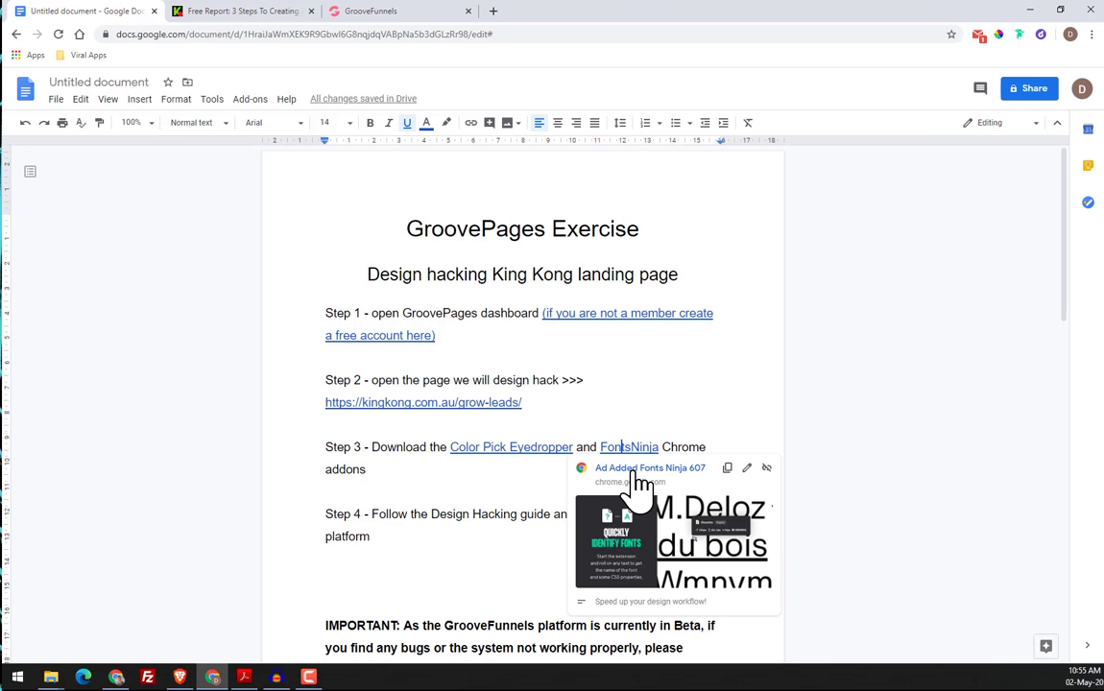
left_click(708, 377)
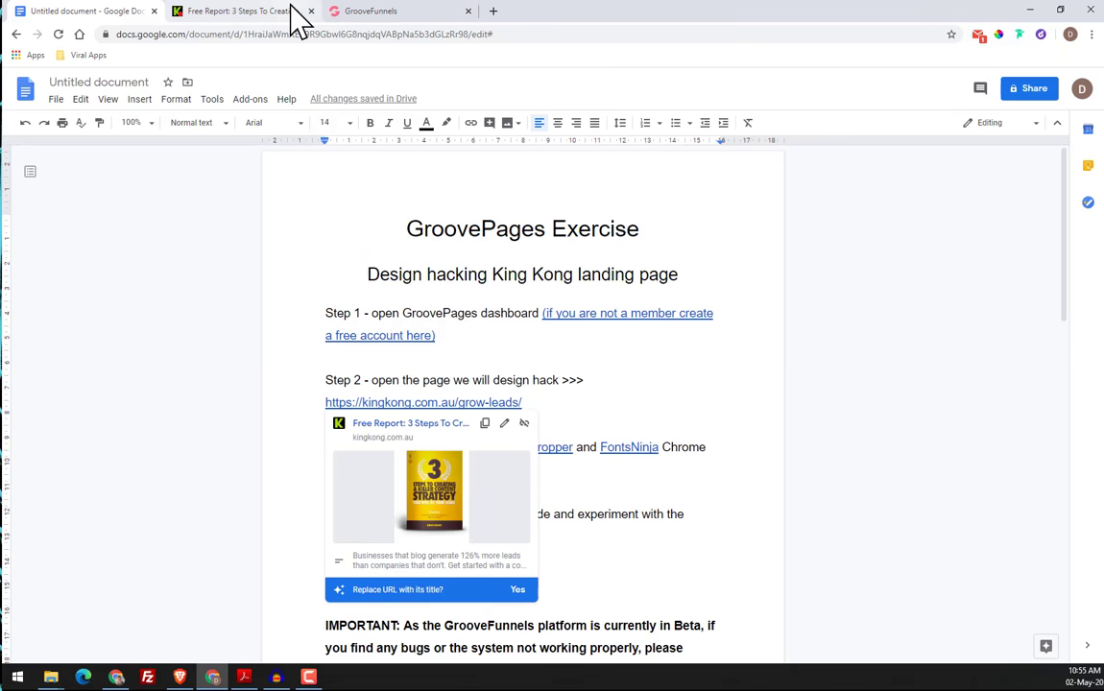
left_click(293, 12)
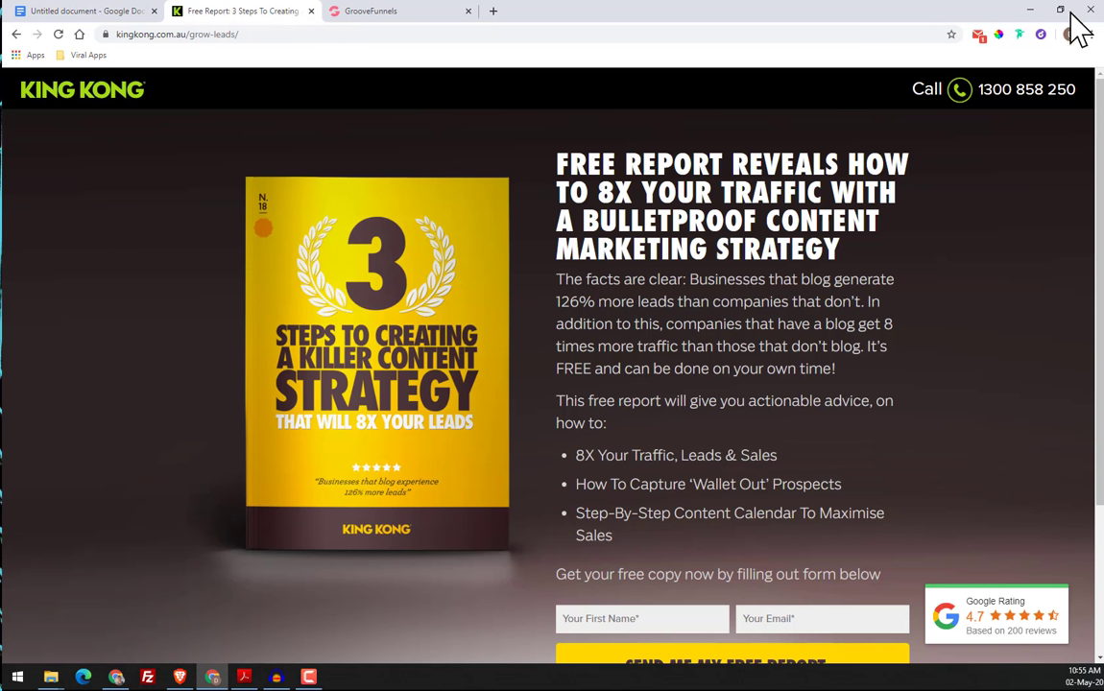
Start Fonts Ninja on the original King Kong page, examine the fonts it uses and close the add-on
left_click(1019, 35)
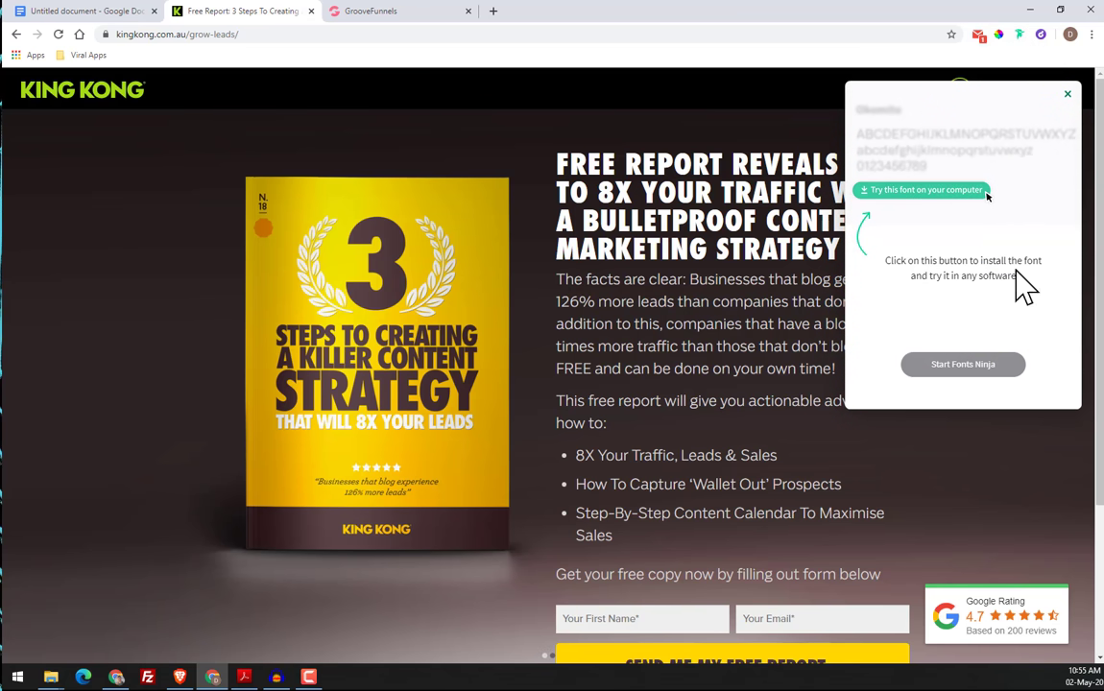
left_click(989, 367)
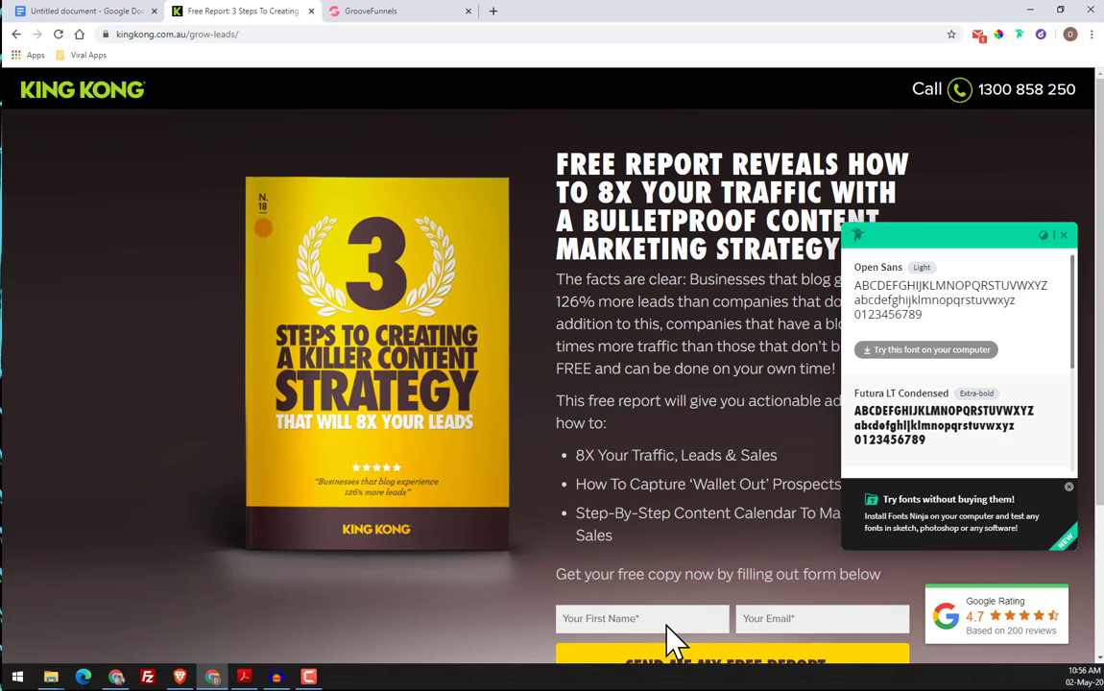
scroll(619, 446, "down", 3)
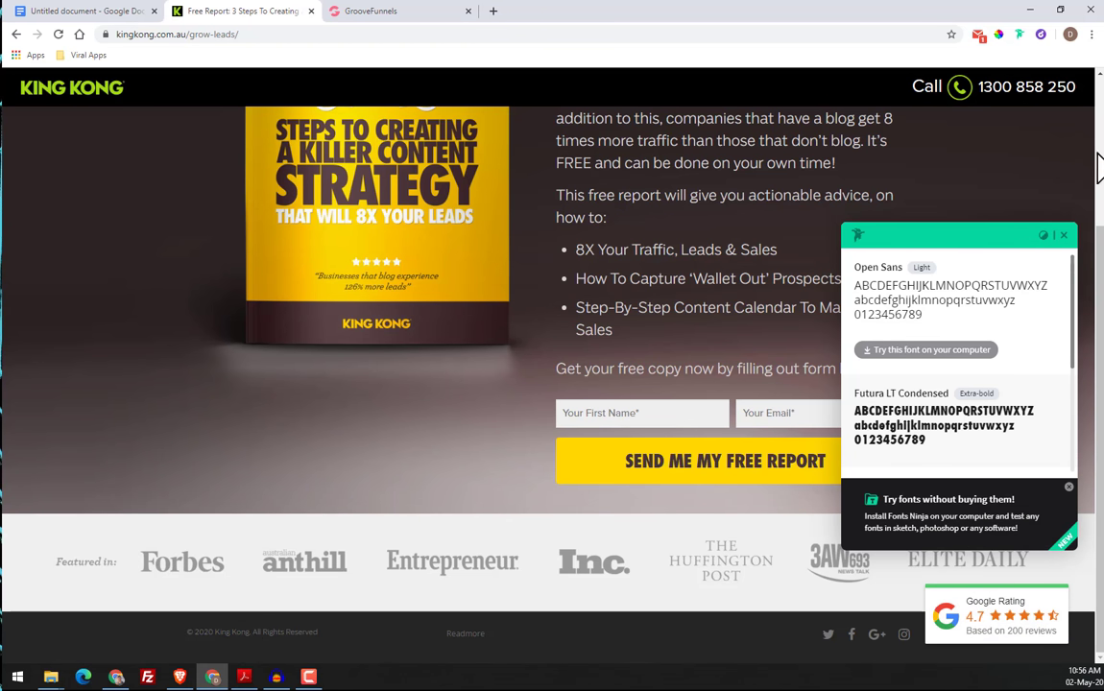
left_click(1044, 235)
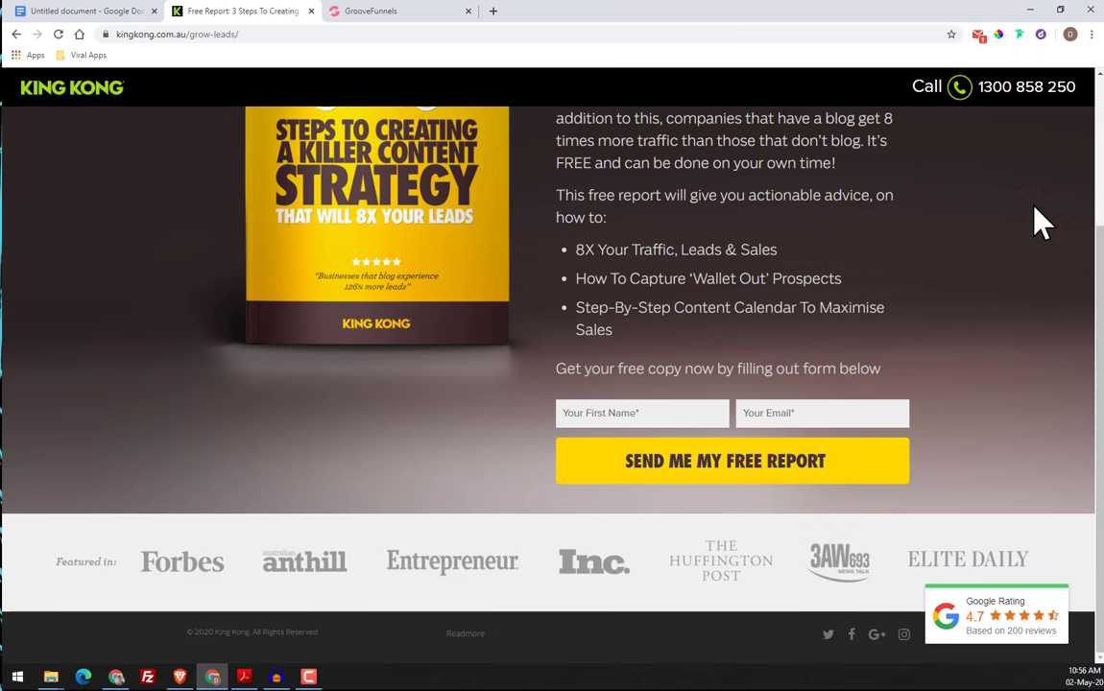
Reread Steps 3 and 4 of the exercise document, covering the Chrome add-ons and the Design Hacking guide
left_click(352, 15)
left_click(215, 12)
left_click(82, 13)
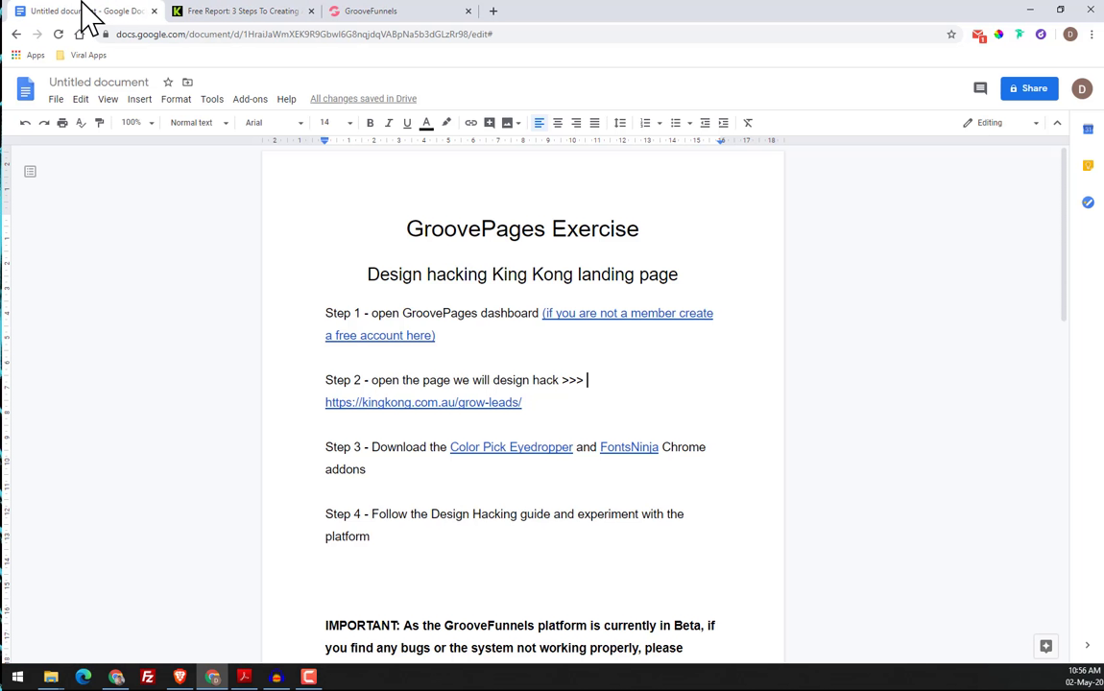
scroll(310, 226, "down", 3)
scroll(560, 374, "up", 3)
scroll(826, 394, "down", 2)
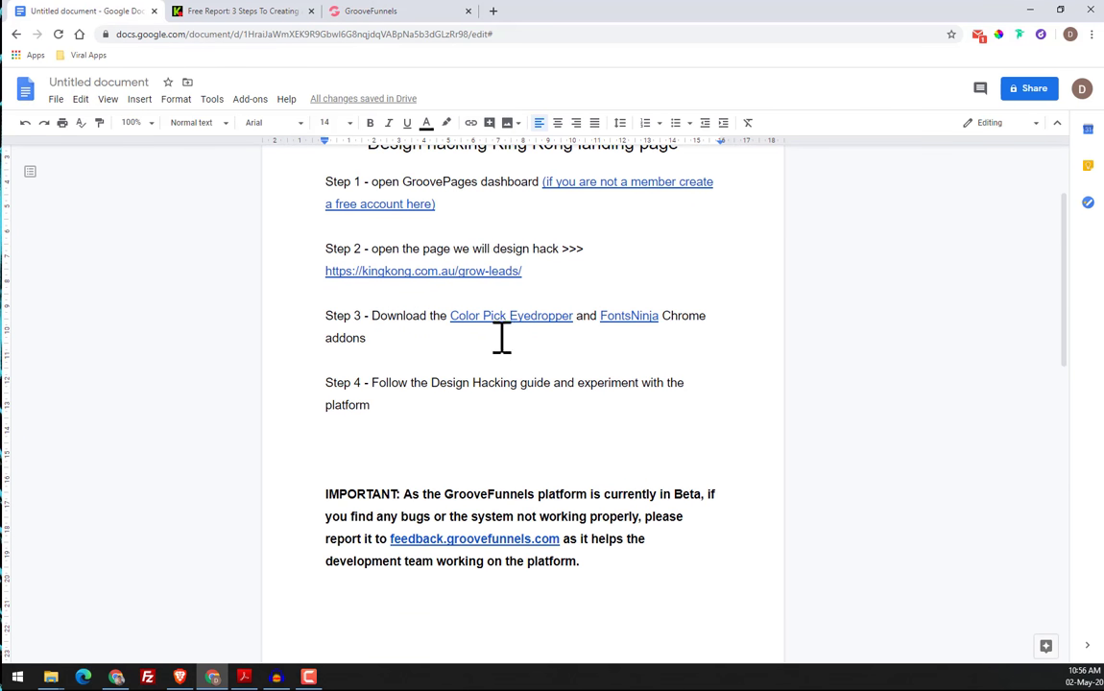
left_click(559, 317)
left_click(771, 324)
left_click_drag(372, 384, 587, 395)
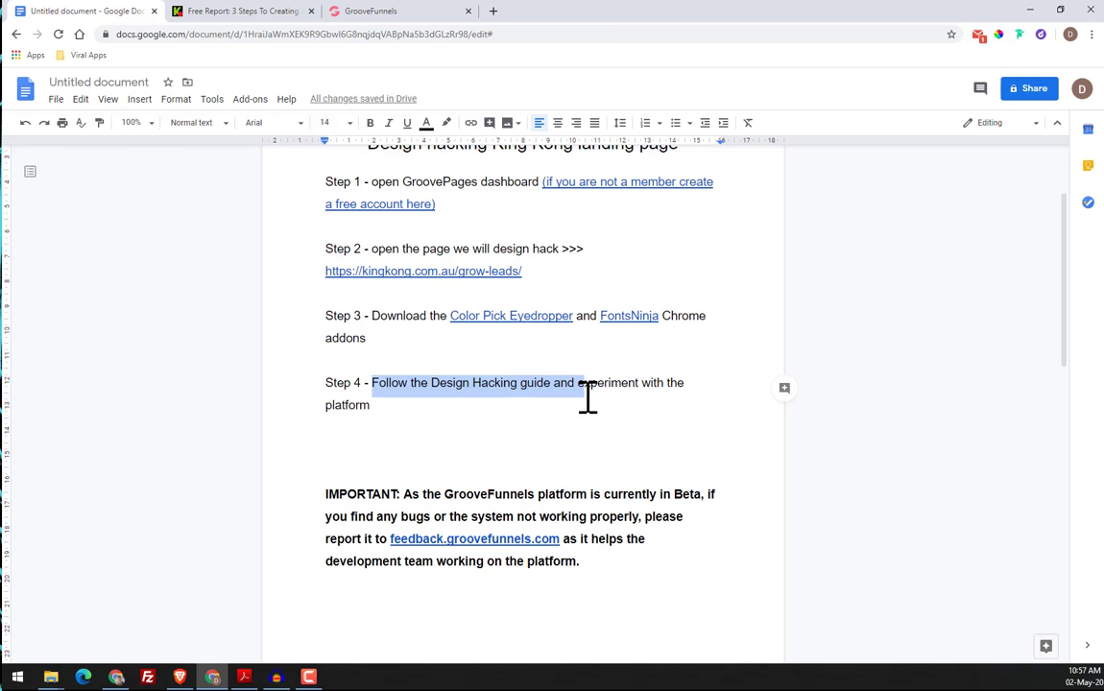
left_click(435, 427)
Check the beta notice in the GroovePages builder and look over the original King Kong page from its header
left_click(391, 13)
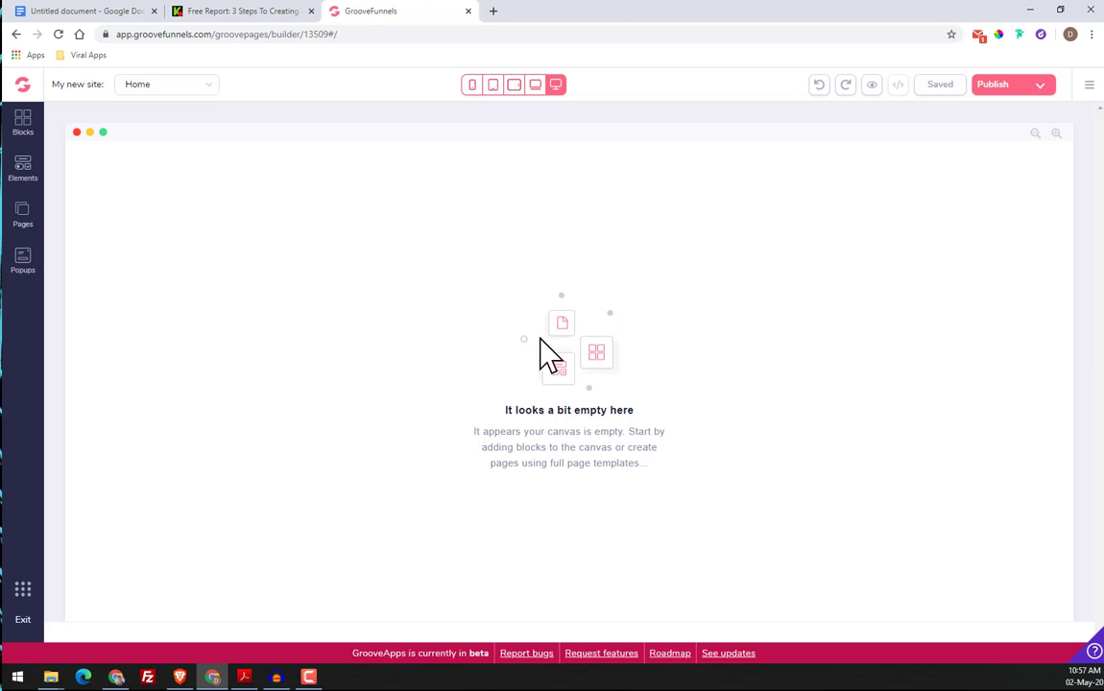
left_click_drag(372, 656, 501, 661)
left_click(413, 396)
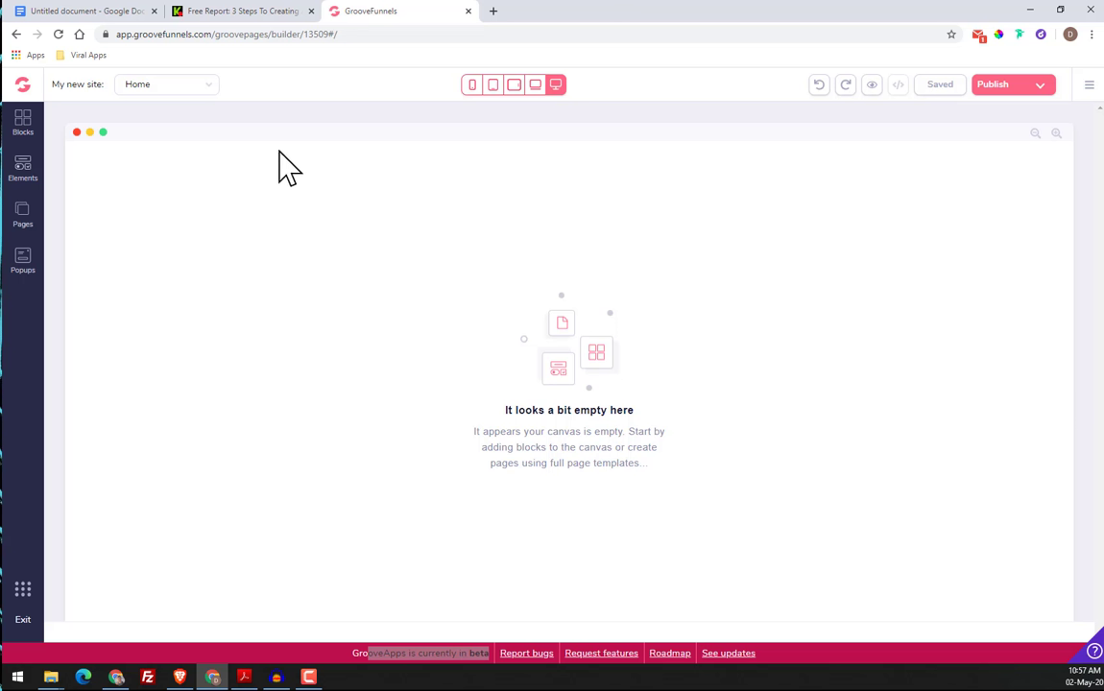
left_click(247, 18)
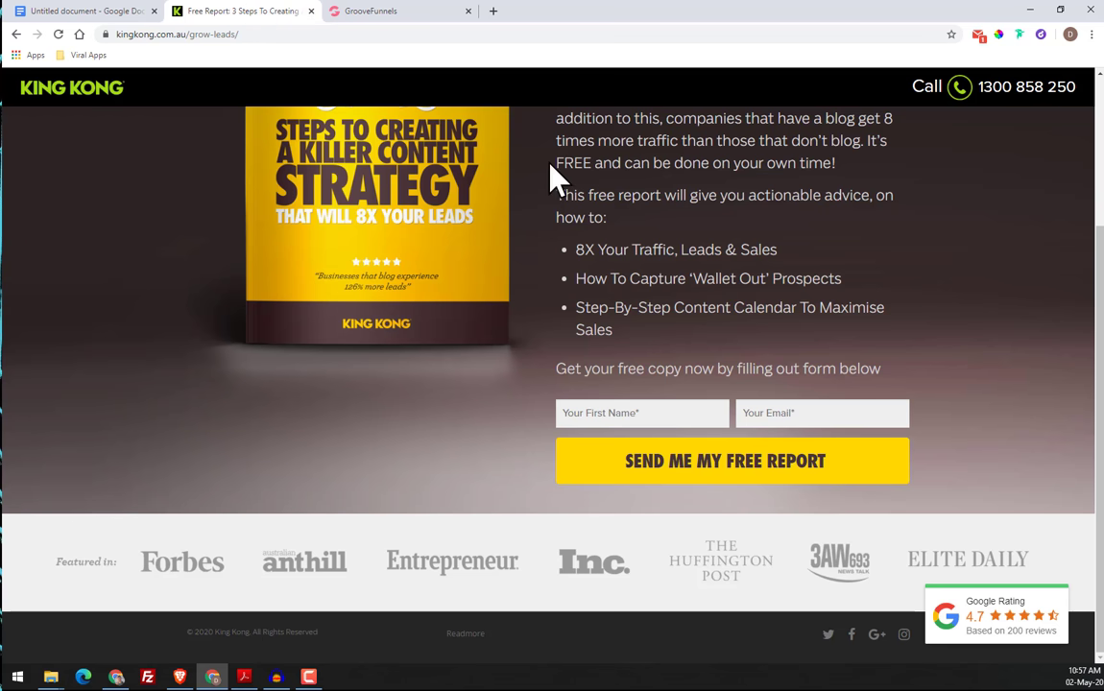
scroll(277, 279, "up", 2)
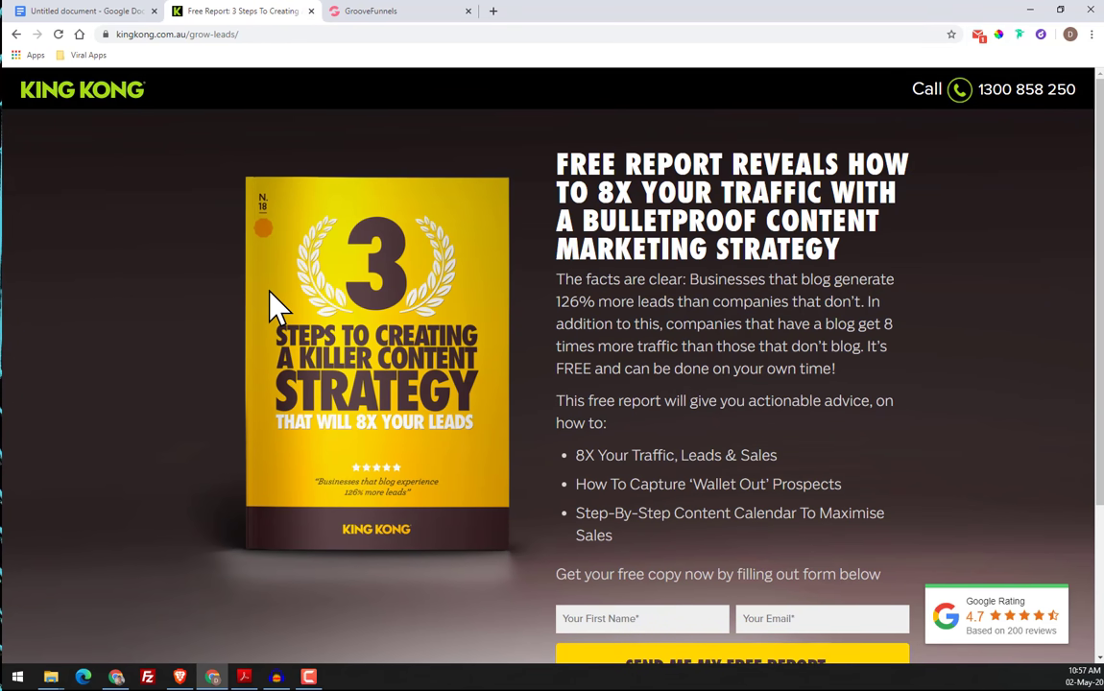
Read the exercise document's IMPORTANT note on reporting bugs and preview its feedback.groovefunnels.com link
left_click(96, 10)
scroll(307, 317, "down", 2)
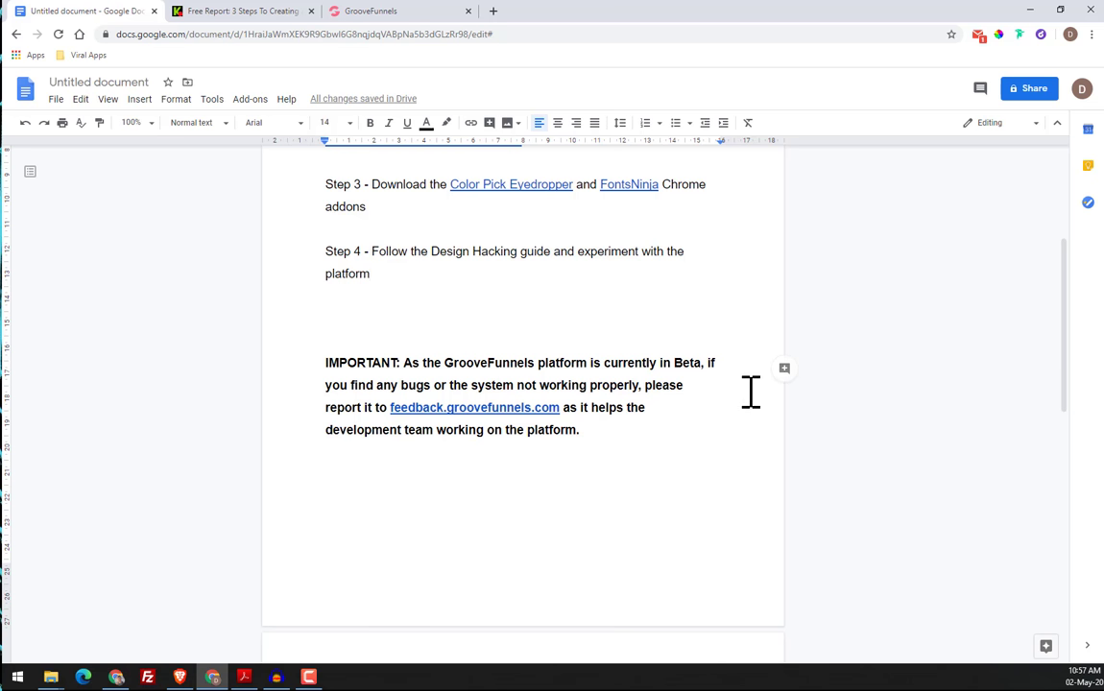
left_click(408, 407)
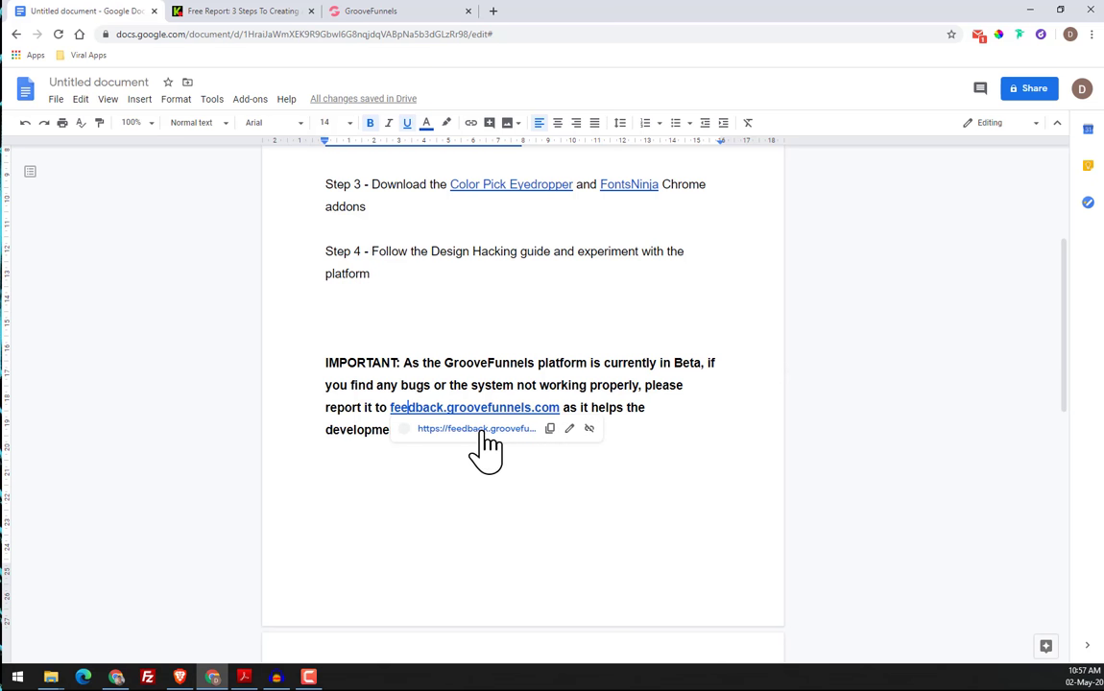
left_click(523, 381)
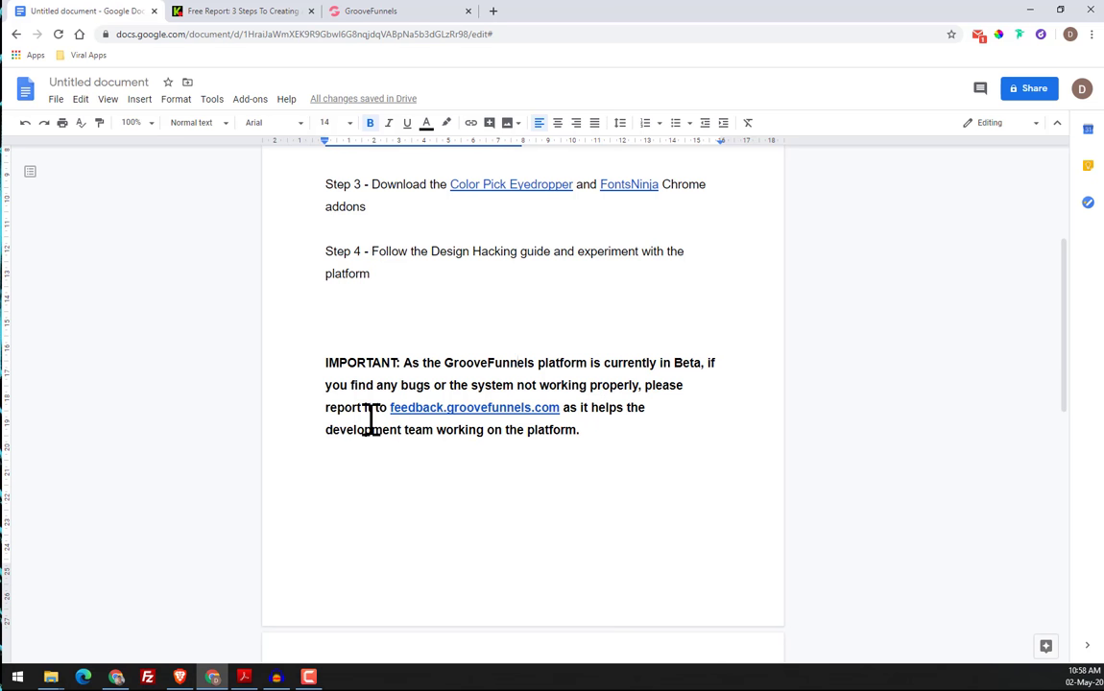
left_click_drag(327, 434, 439, 444)
left_click(476, 415)
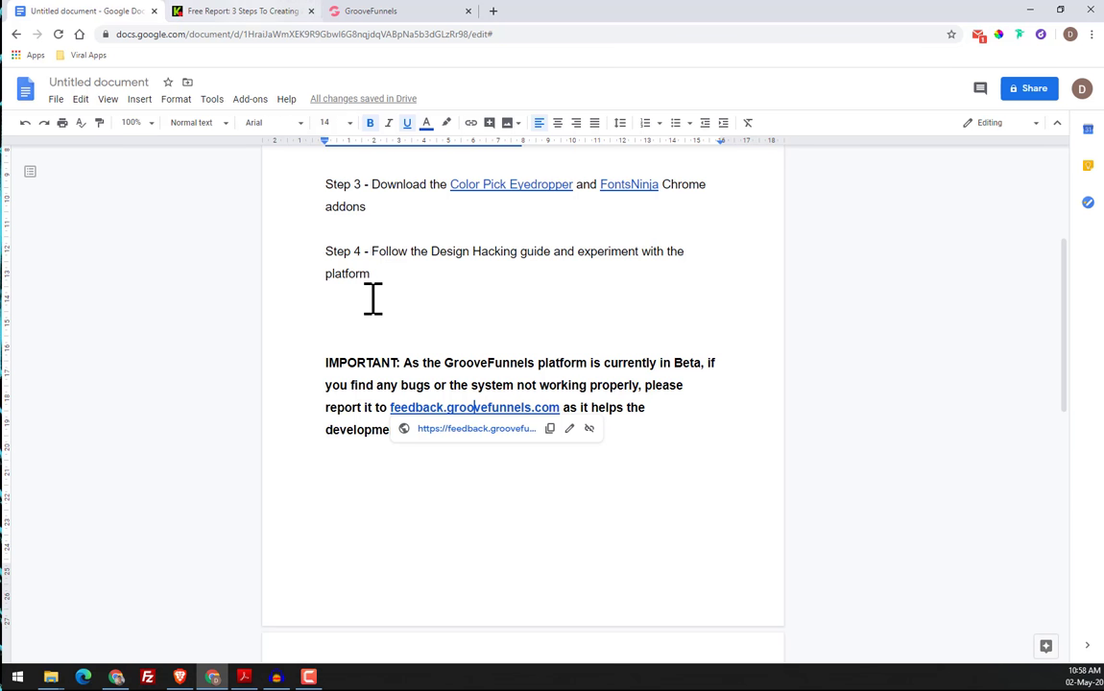
Recap Steps 1 to 3 of the exercise document by highlighting each instruction
scroll(373, 296, "up", 3)
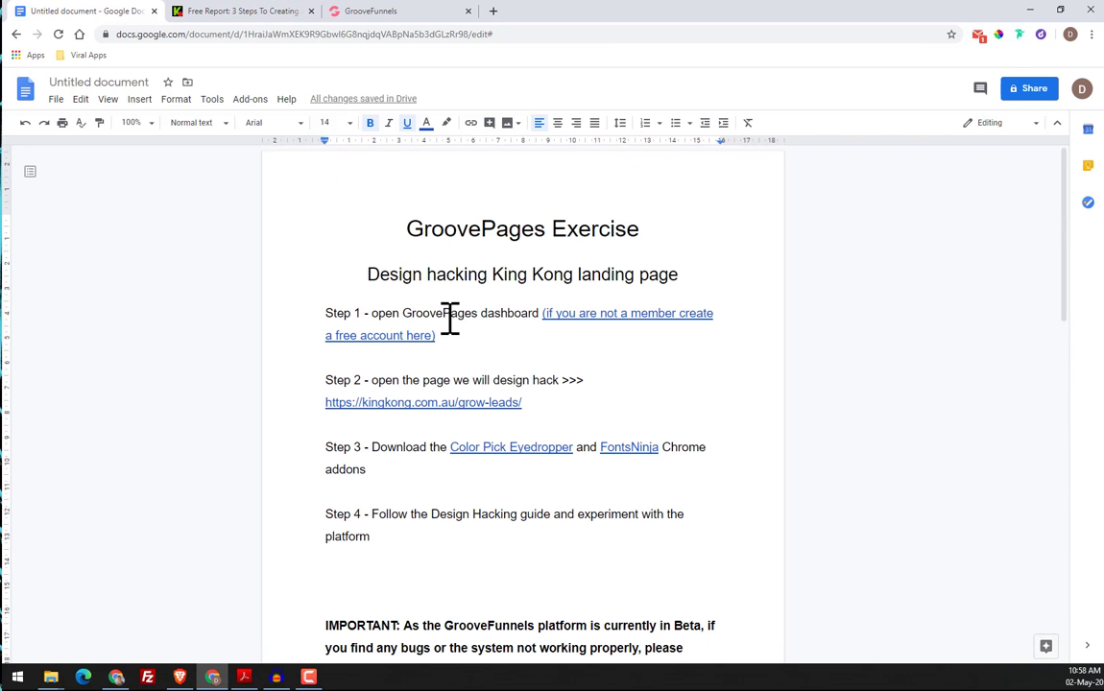
left_click_drag(415, 314, 500, 314)
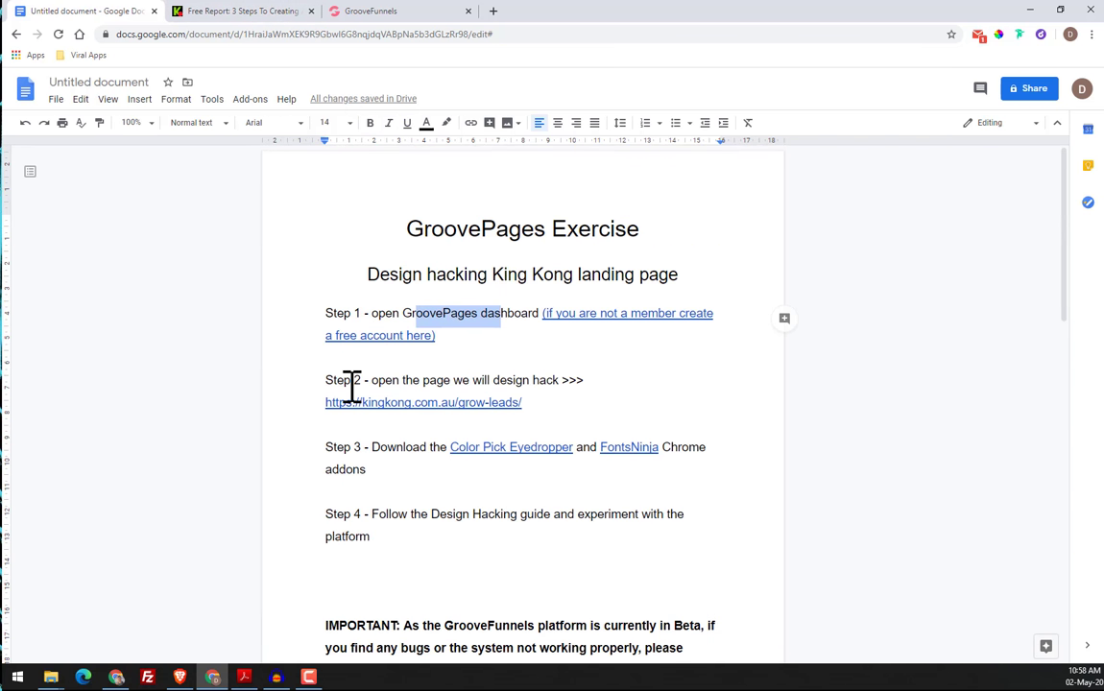
left_click_drag(353, 382, 449, 482)
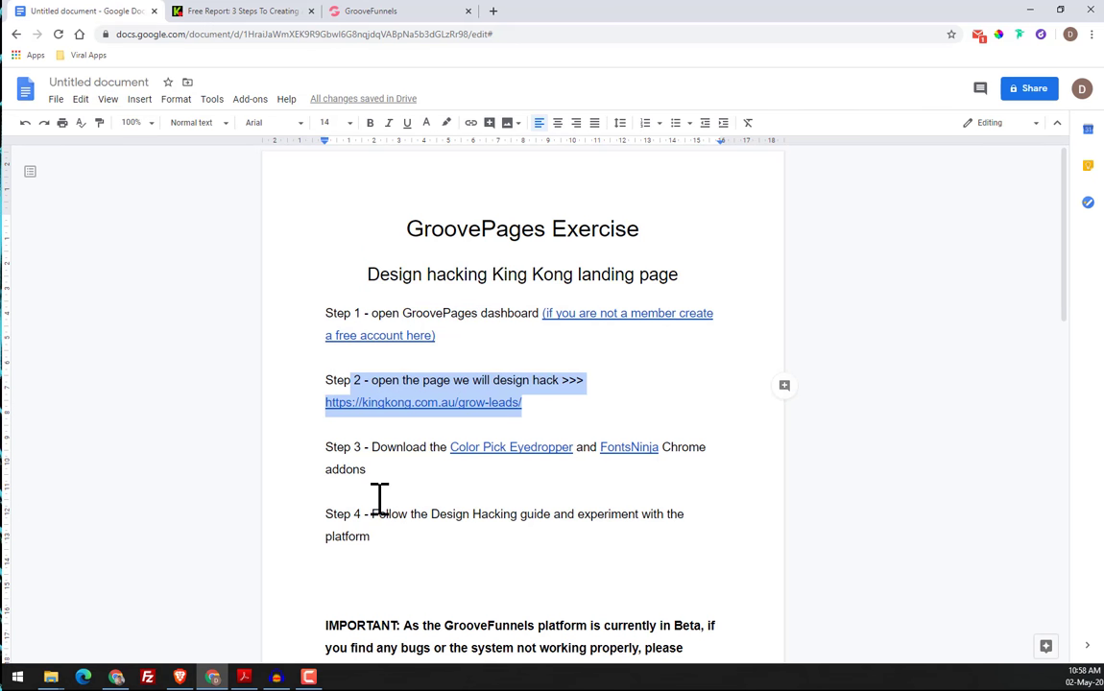
left_click_drag(372, 448, 643, 469)
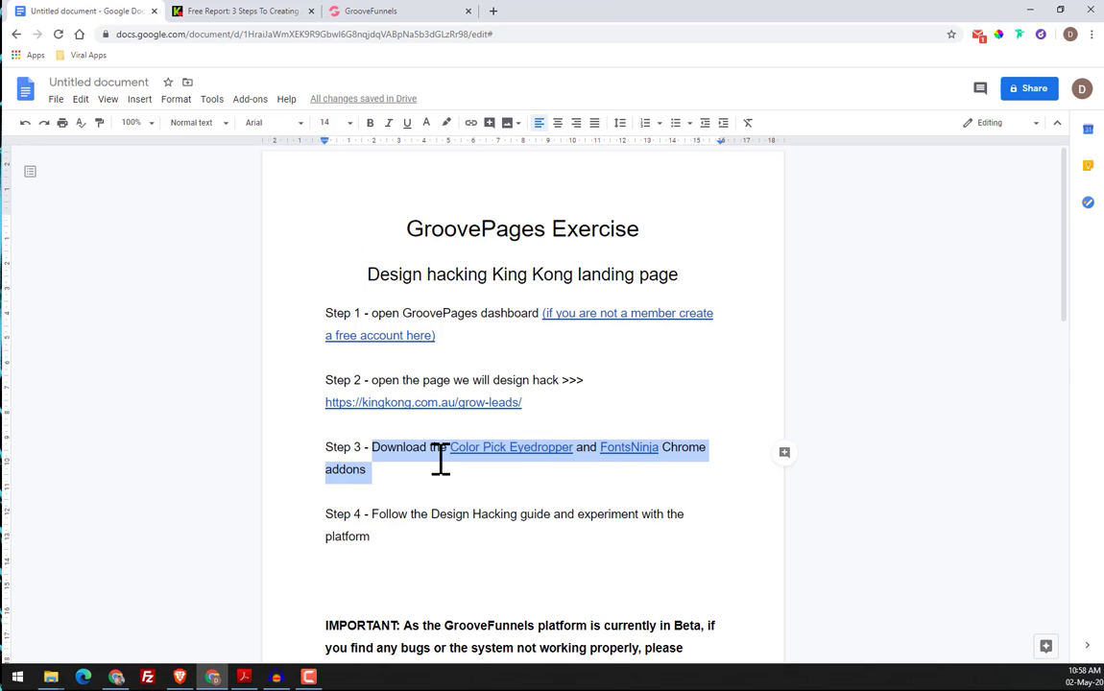
Add the wireframe navigation bar with a logo and a single button to the blank Home page in GroovePages
left_click(245, 12)
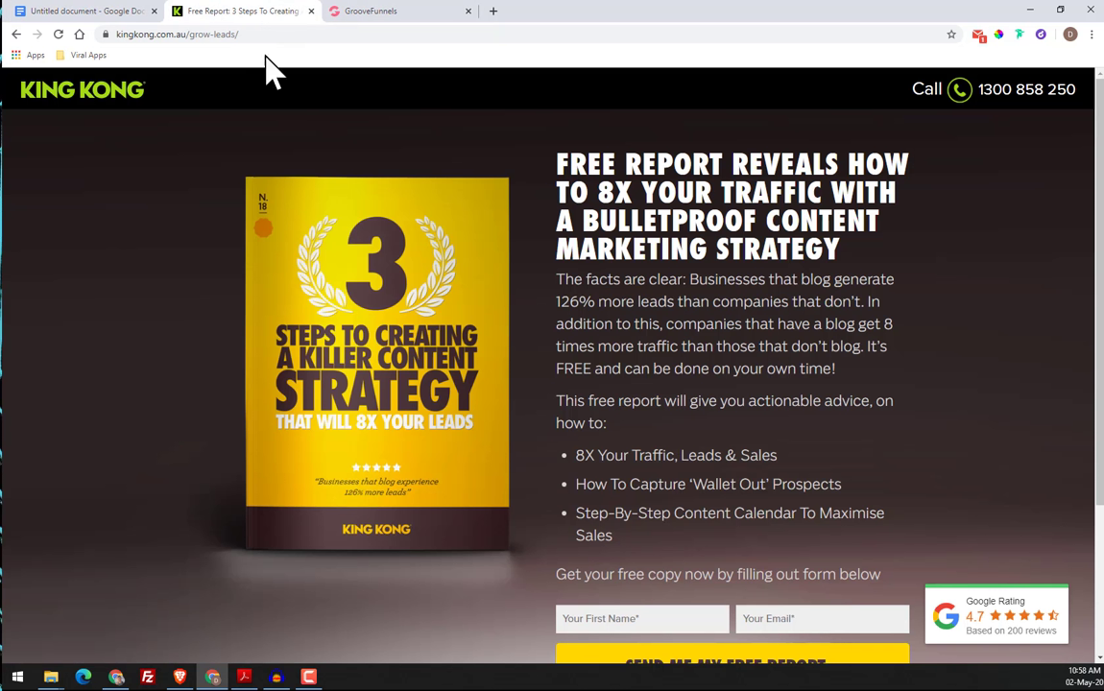
left_click(370, 11)
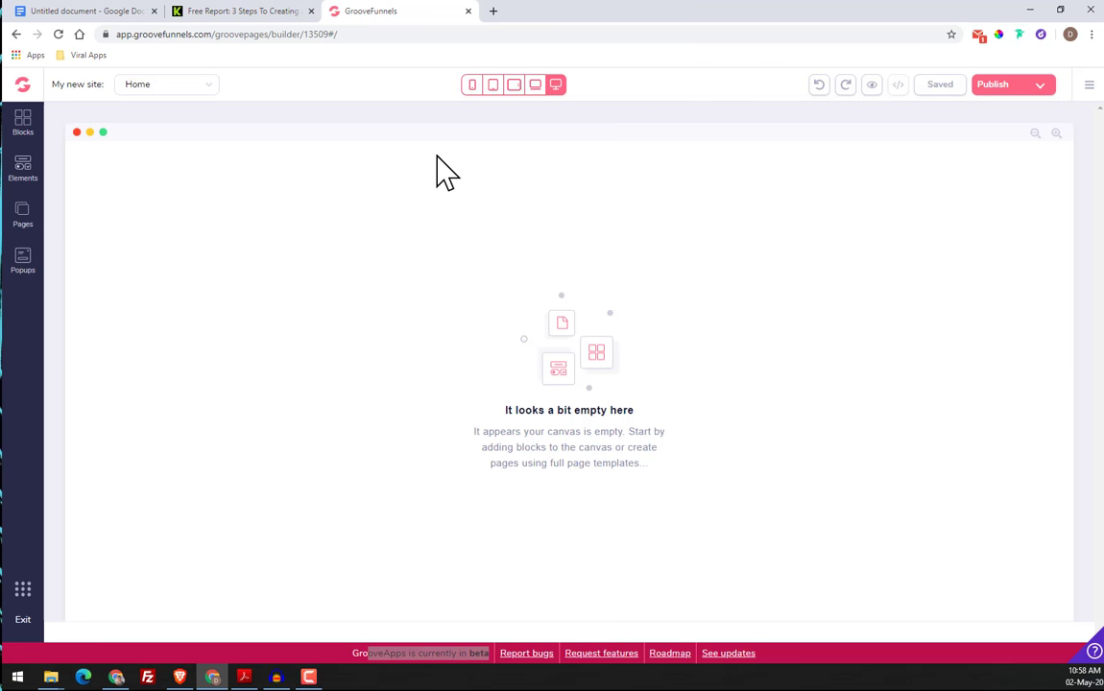
left_click(23, 144)
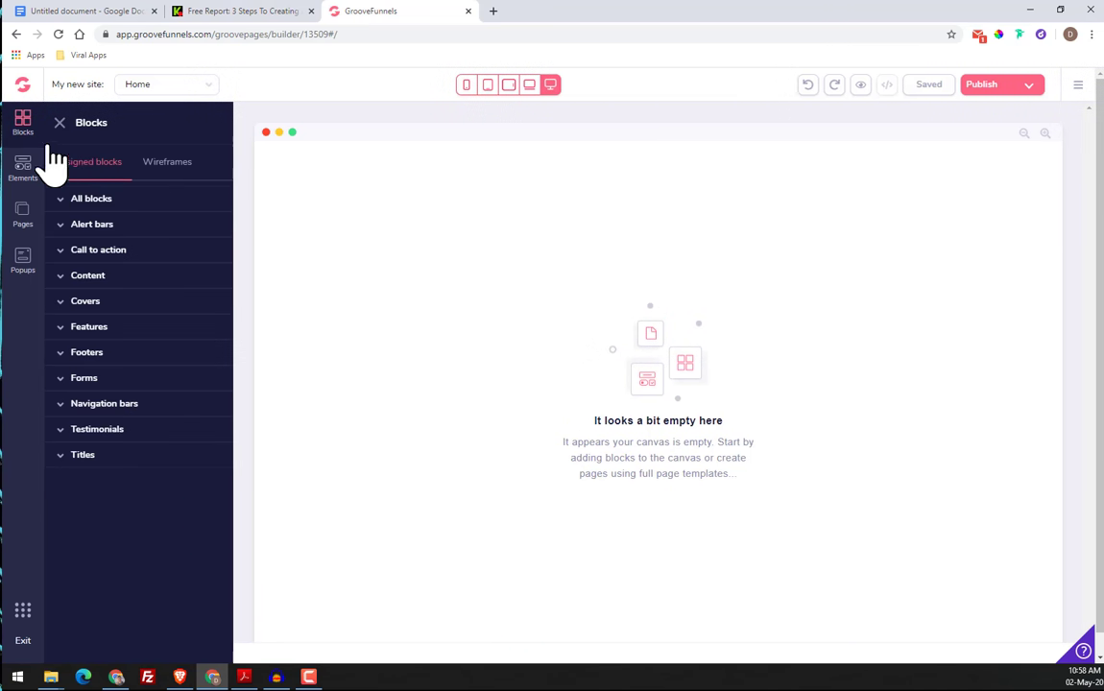
left_click(168, 165)
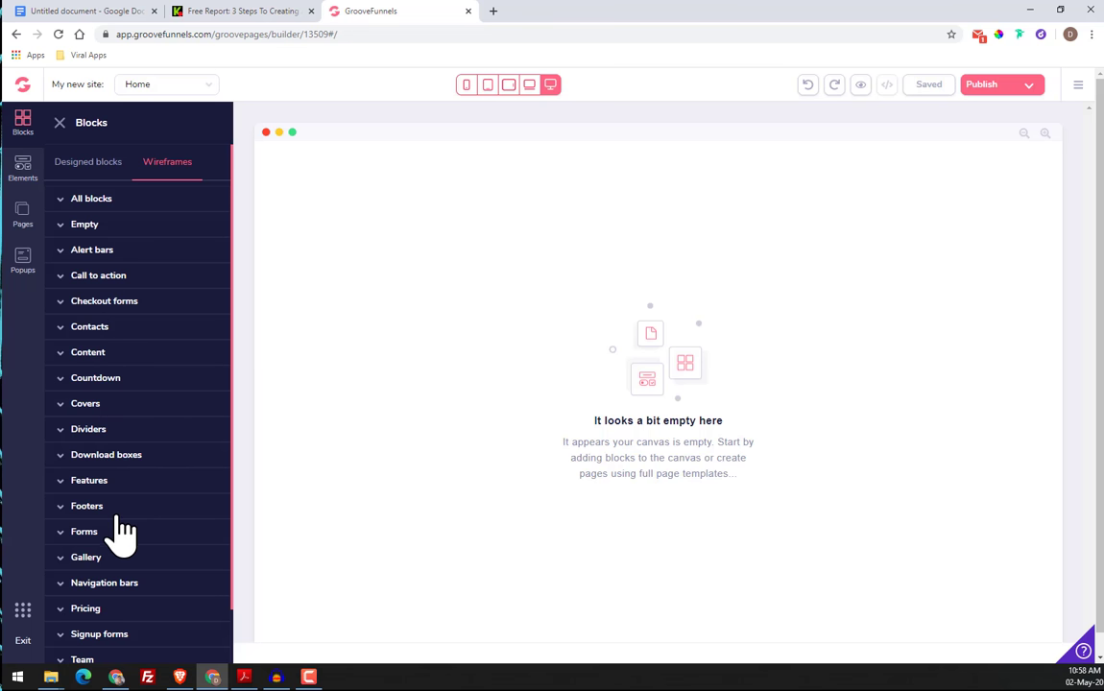
left_click(130, 583)
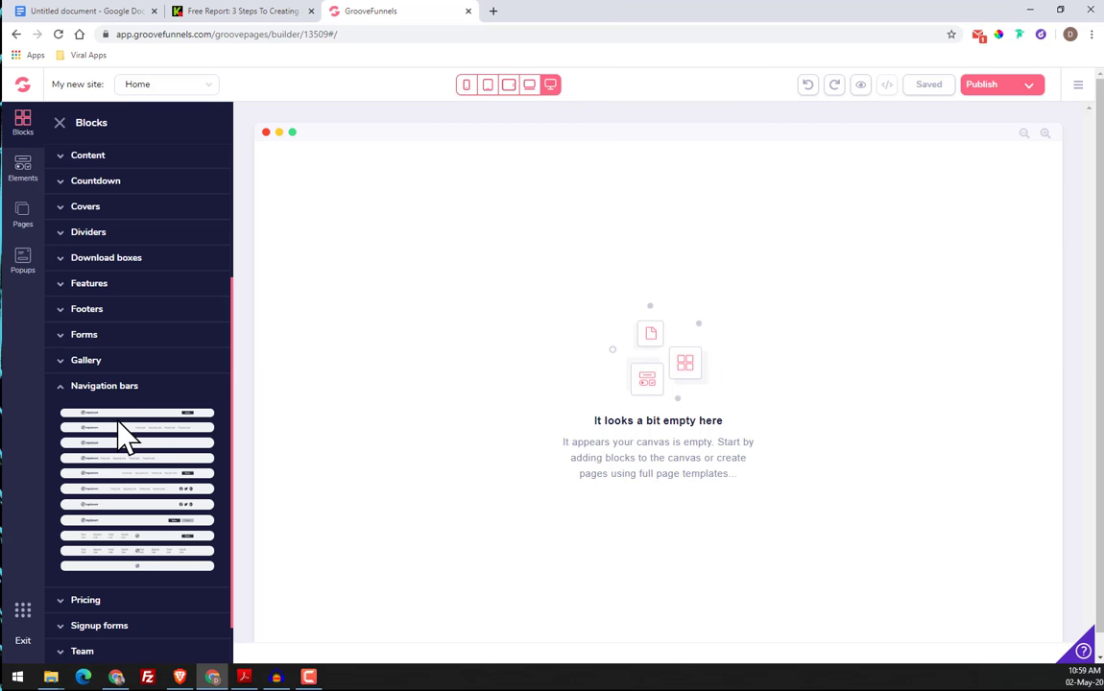
left_click_drag(108, 412, 594, 199)
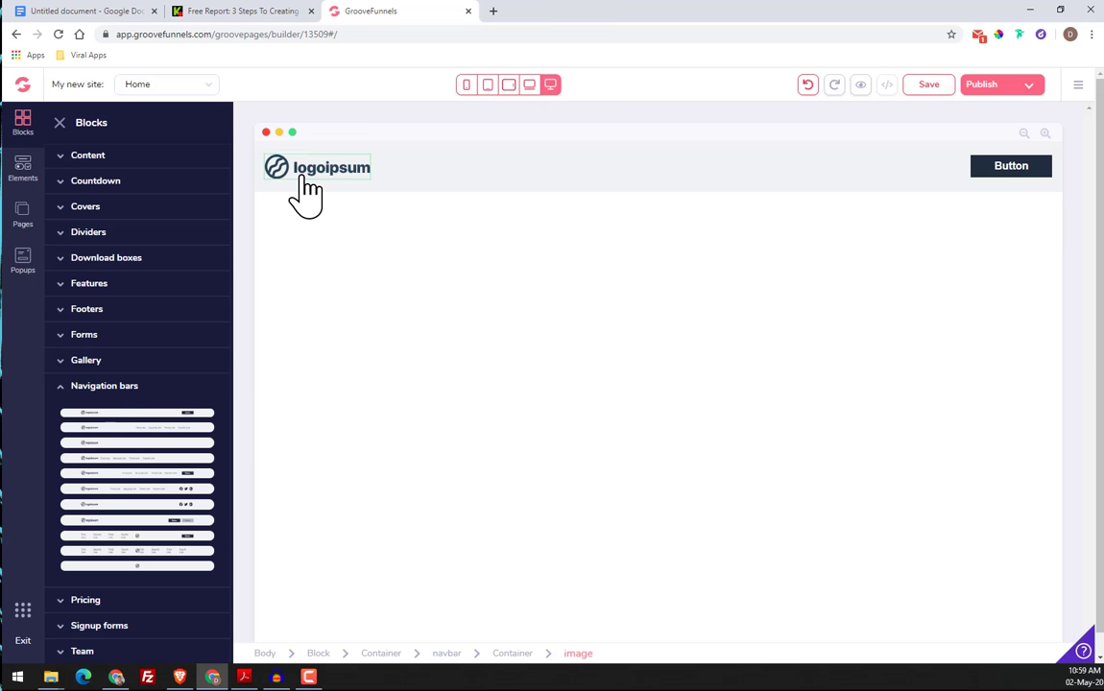
Check the new navigation bar's logo and button, reopen the block library and consult the original King Kong page
left_click(305, 178)
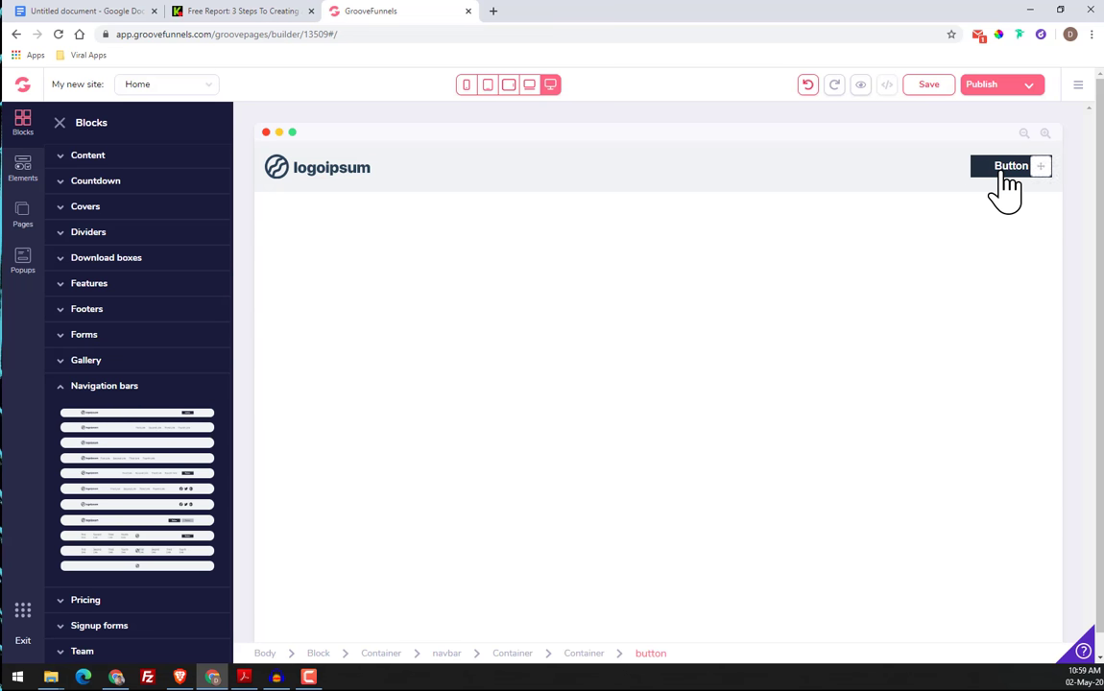
left_click(61, 123)
left_click(25, 129)
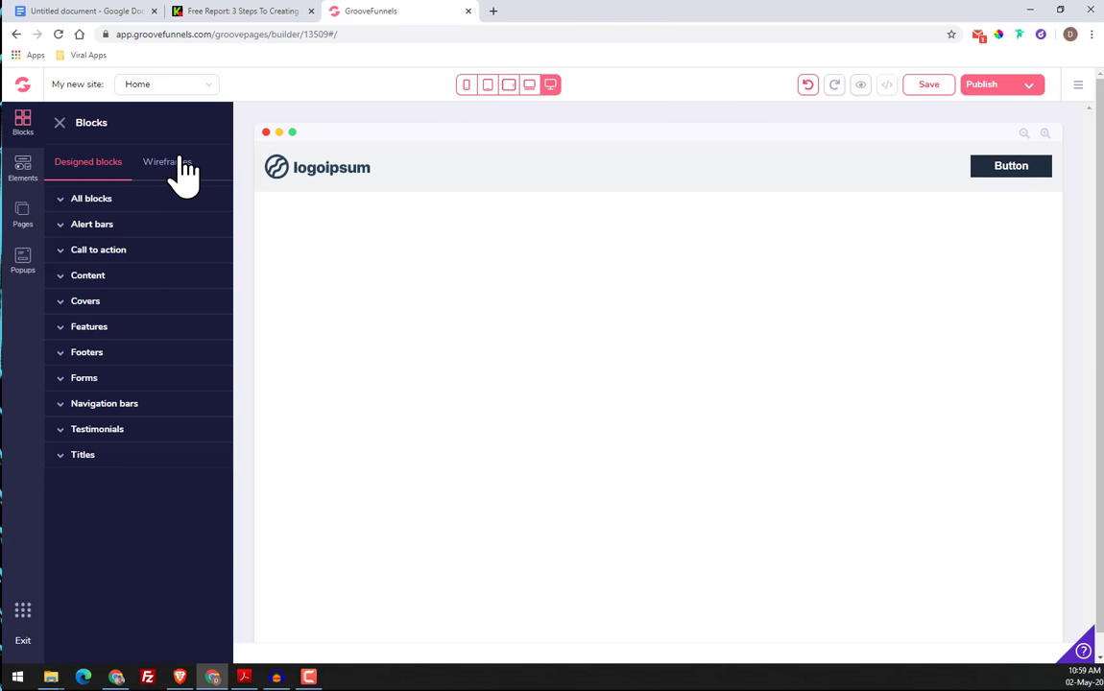
left_click(206, 13)
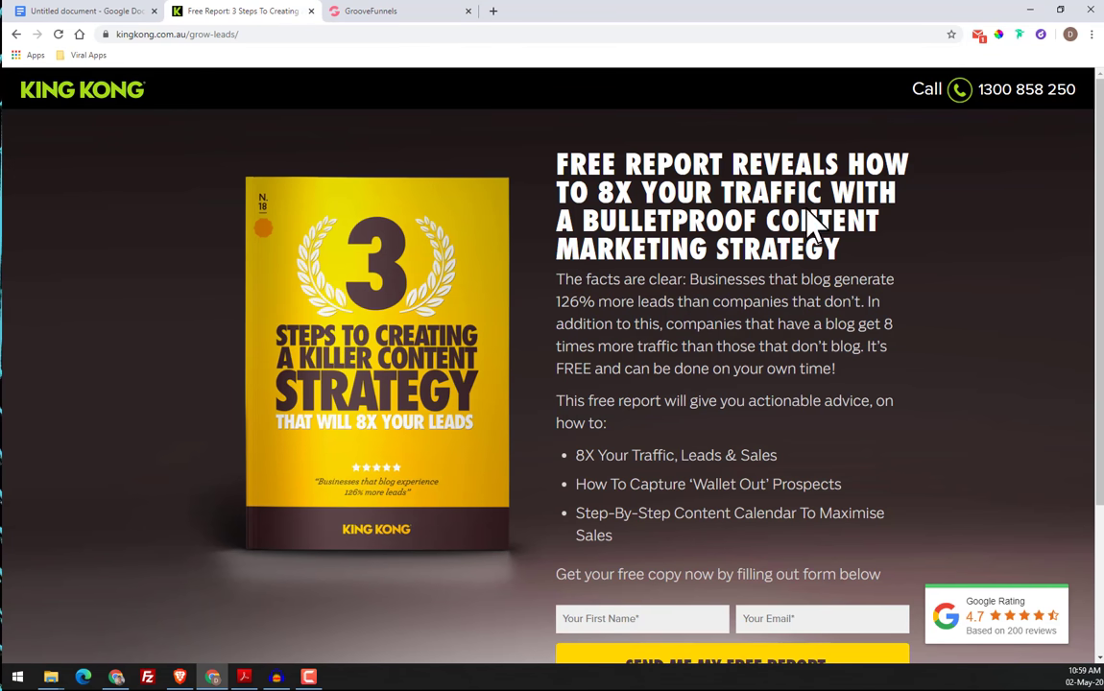
Switch to GroovePages and add the wireframe cover block with the image left of the headline, text and button, beneath the navigation bar
scroll(635, 367, "down", 2)
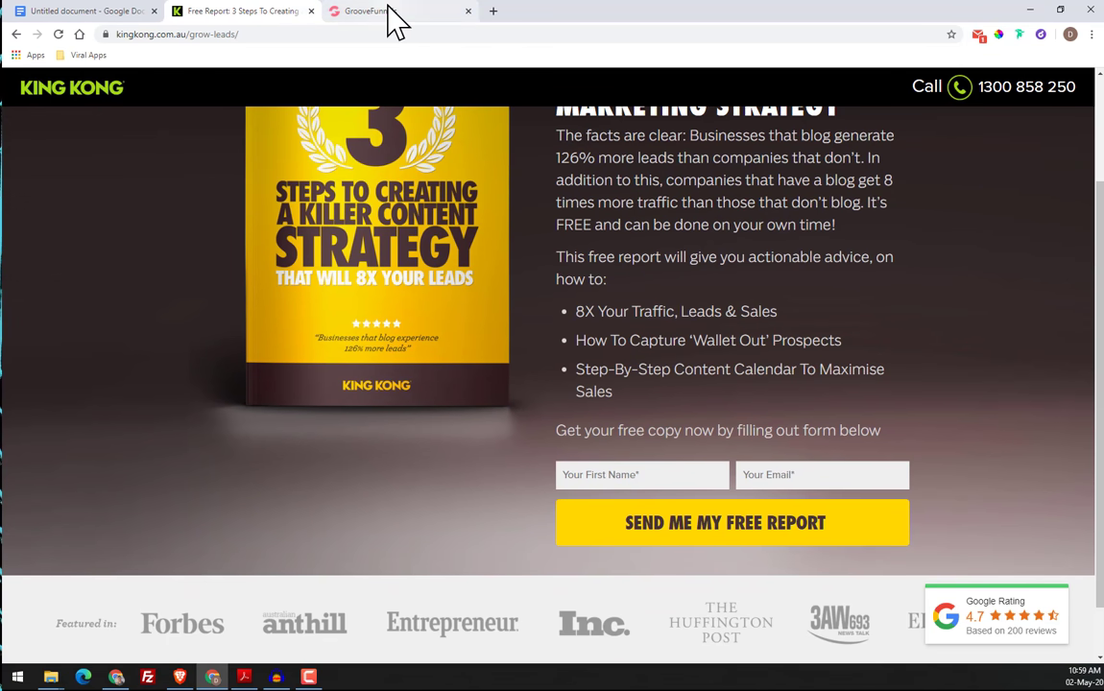
left_click(392, 13)
left_click(171, 163)
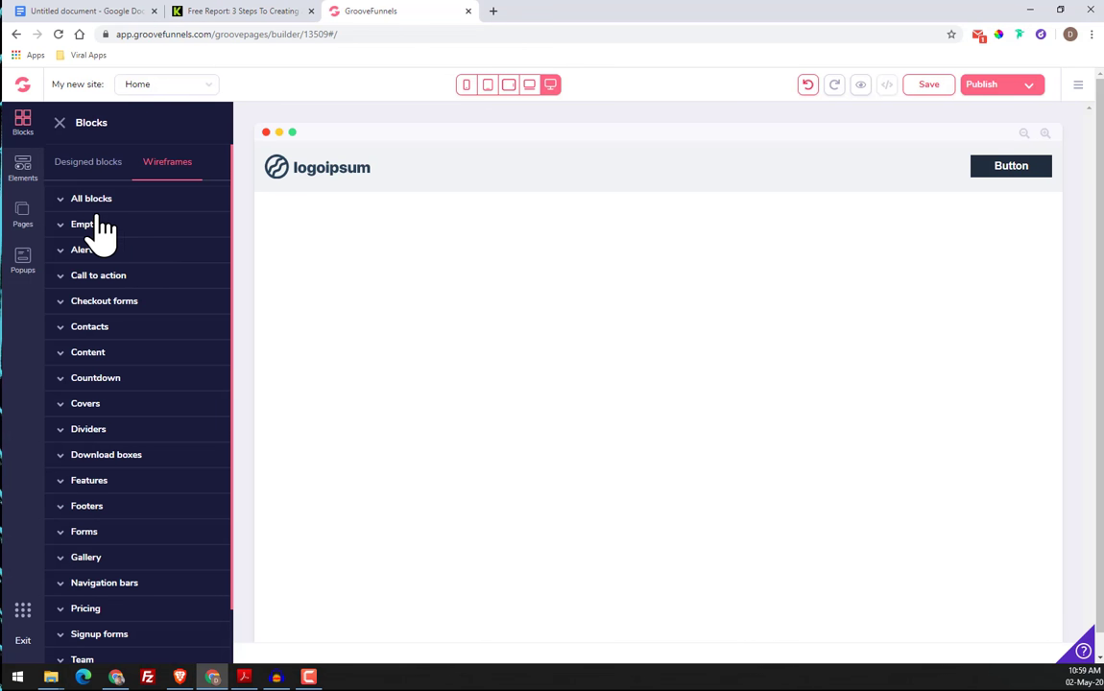
scroll(125, 480, "down", 1)
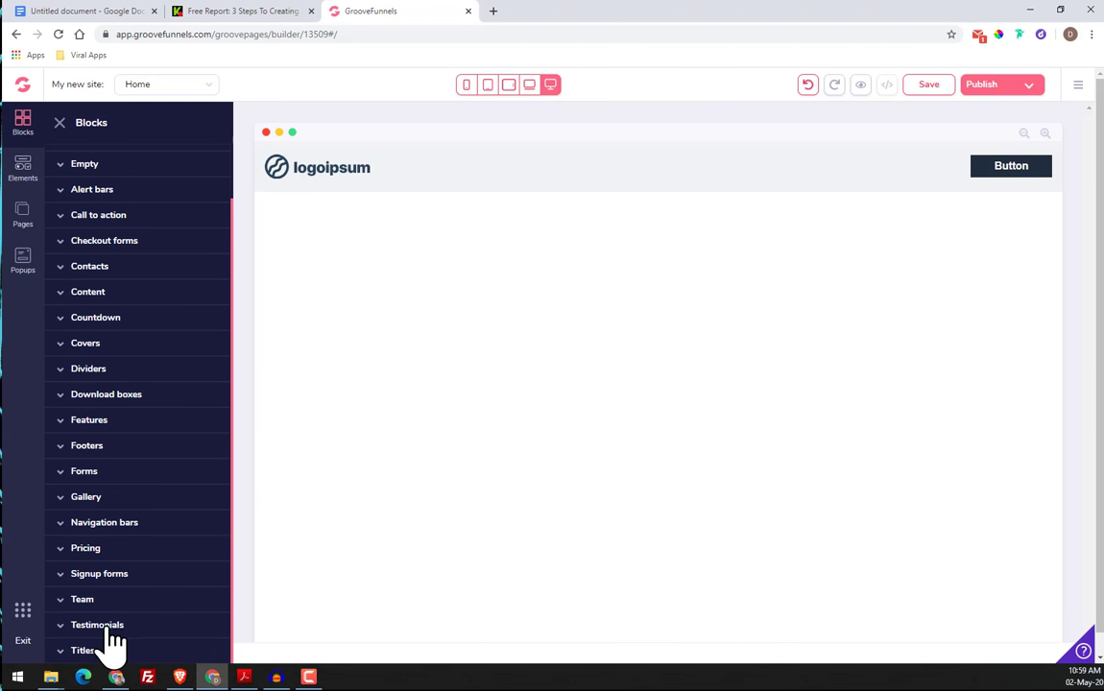
left_click(100, 344)
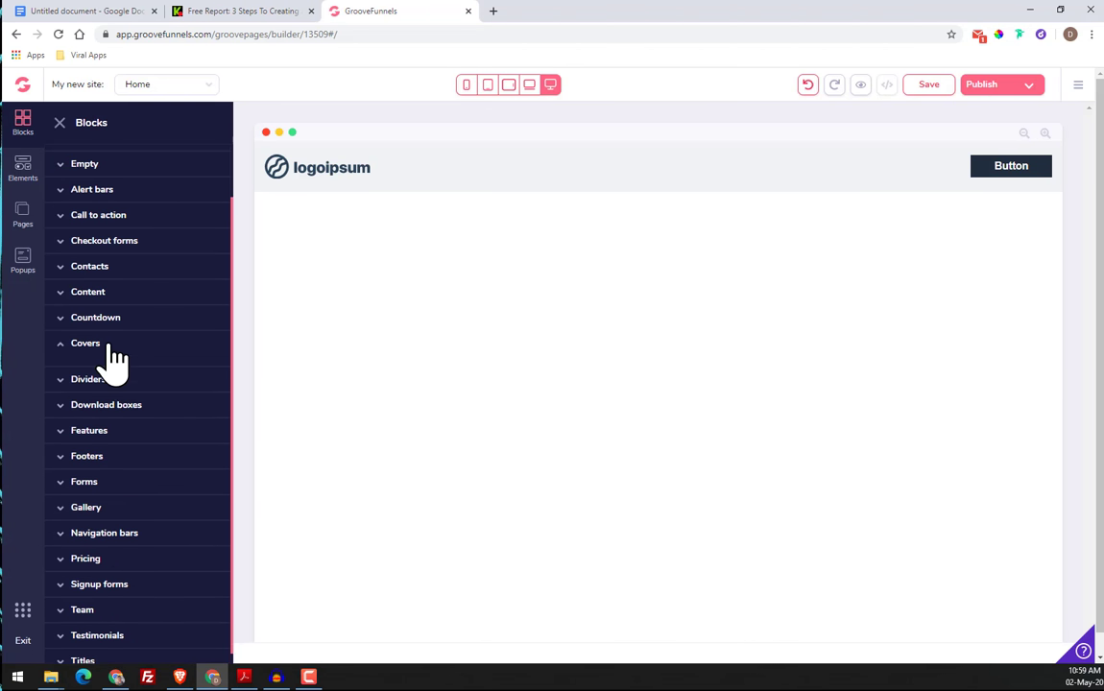
scroll(132, 401, "down", 10)
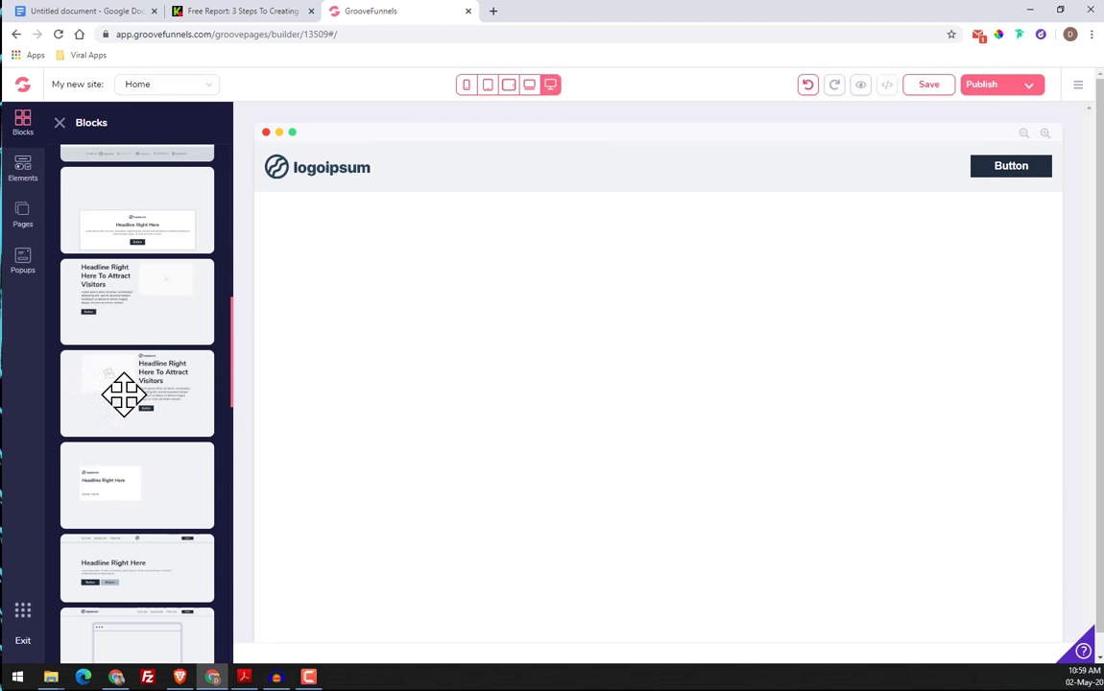
scroll(144, 375, "down", 1)
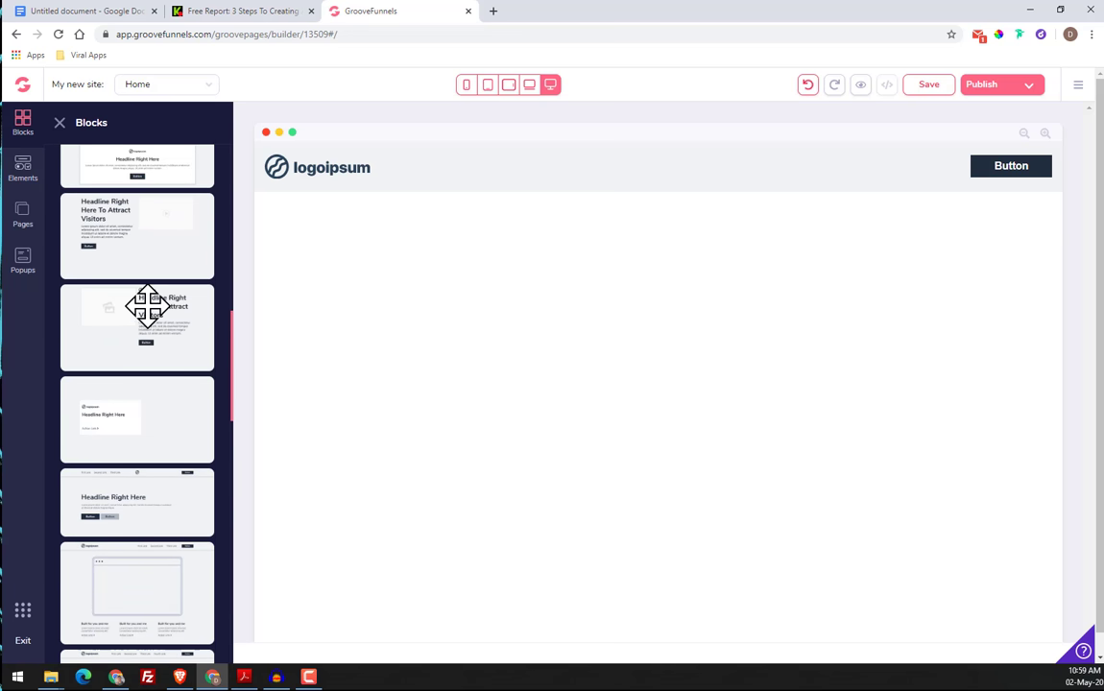
left_click_drag(111, 317, 536, 343)
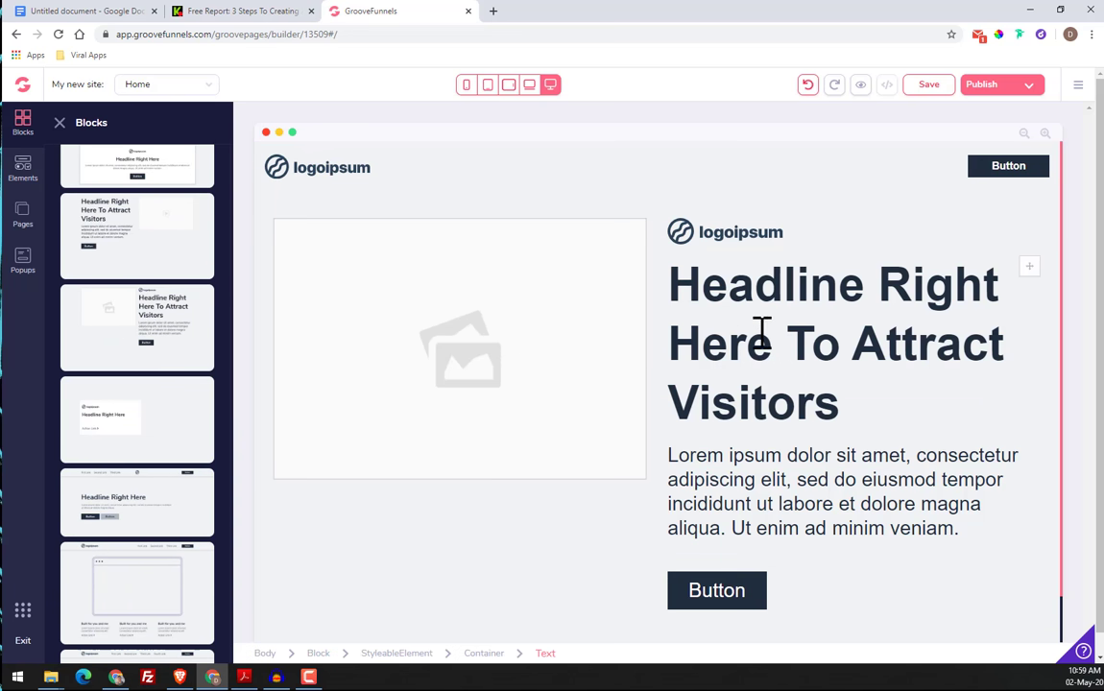
Consult the original page's logo strip and add an empty container block beneath the cover block in GroovePages
scroll(485, 337, "down", 1)
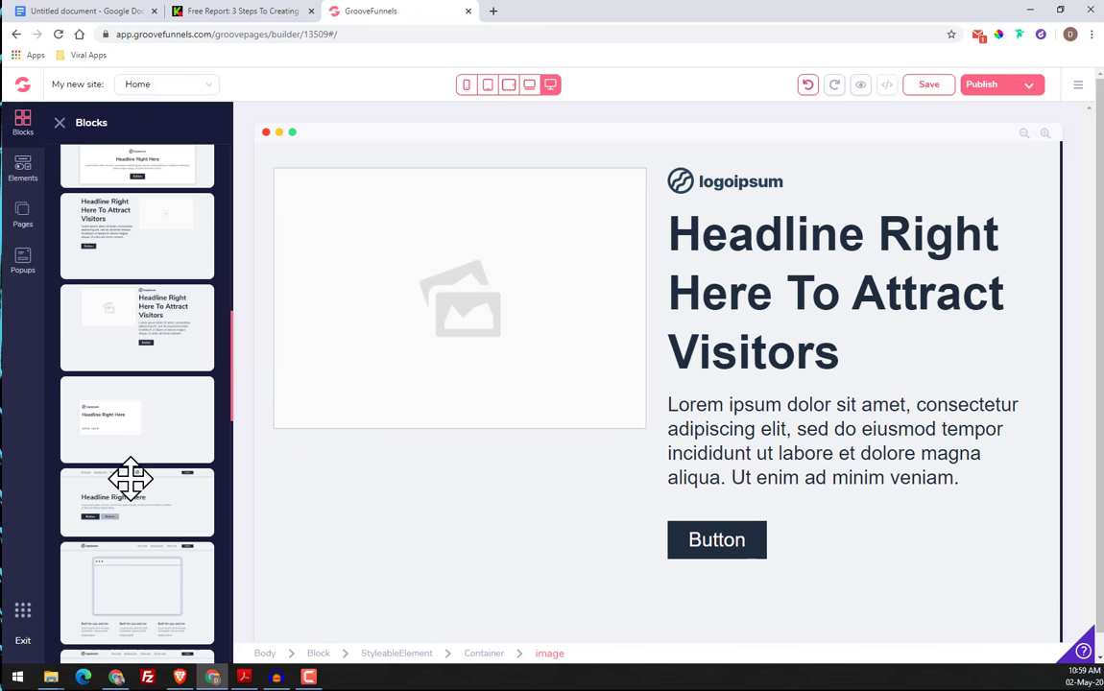
scroll(116, 269, "down", 3)
scroll(134, 288, "up", 10)
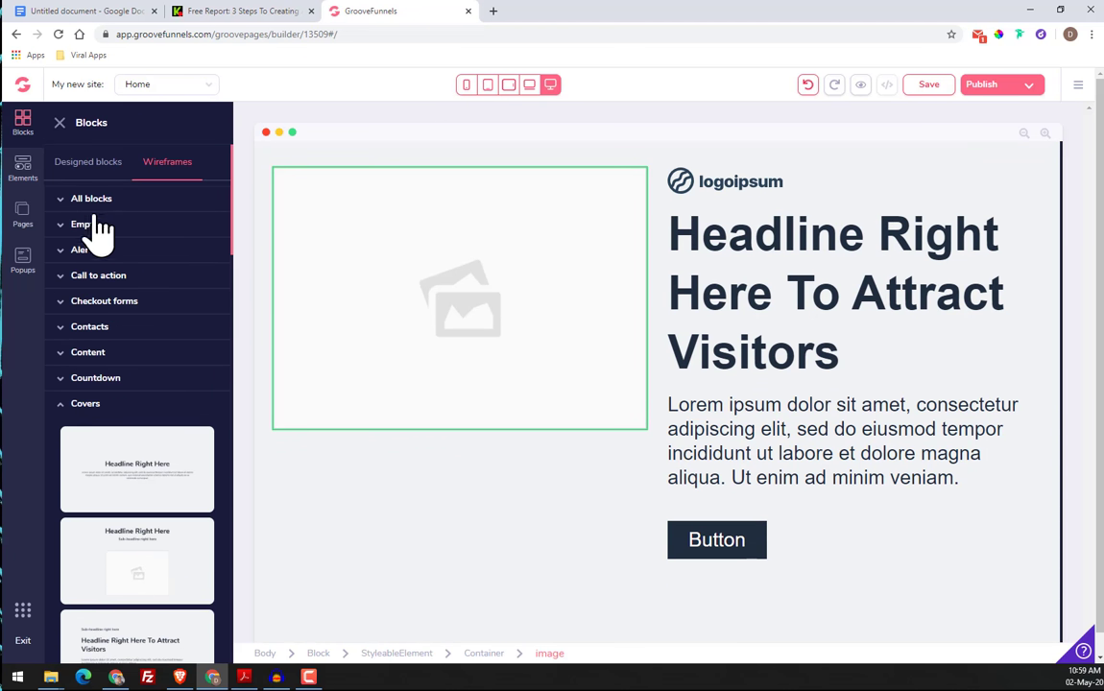
left_click(289, 11)
scroll(537, 407, "down", 1)
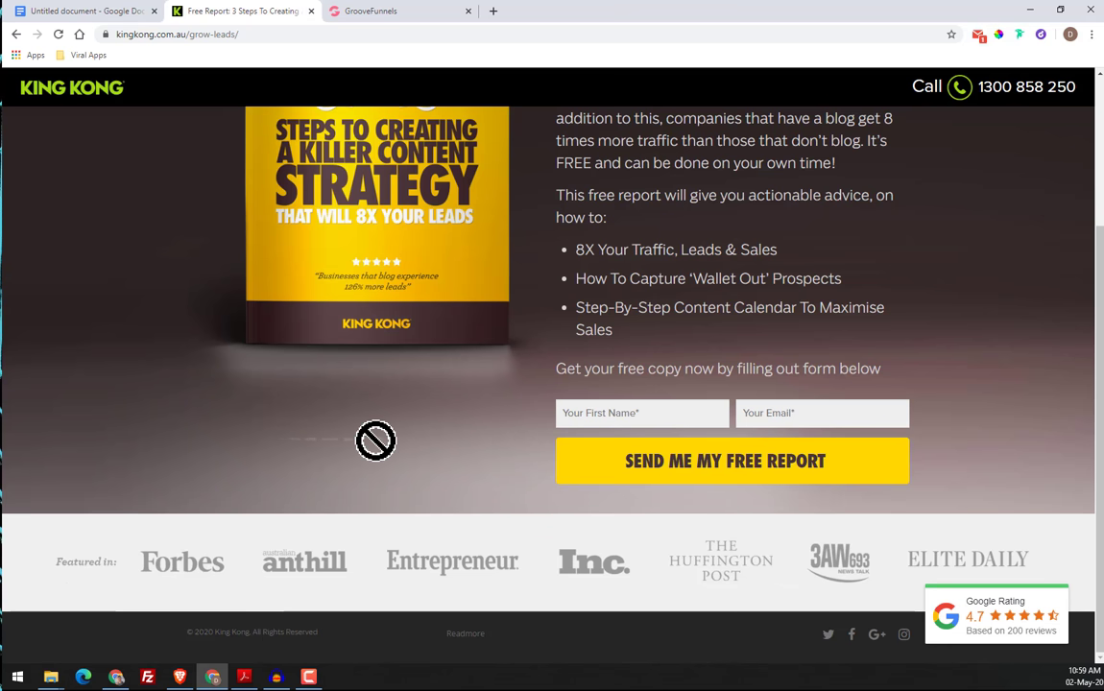
left_click(356, 15)
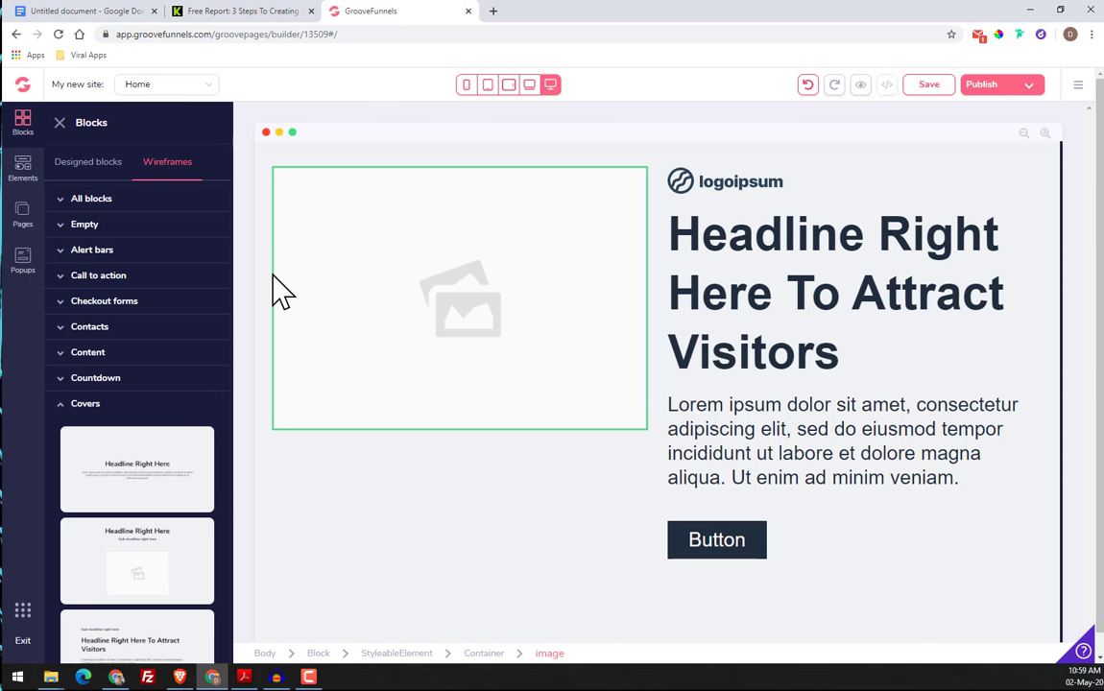
left_click(87, 224)
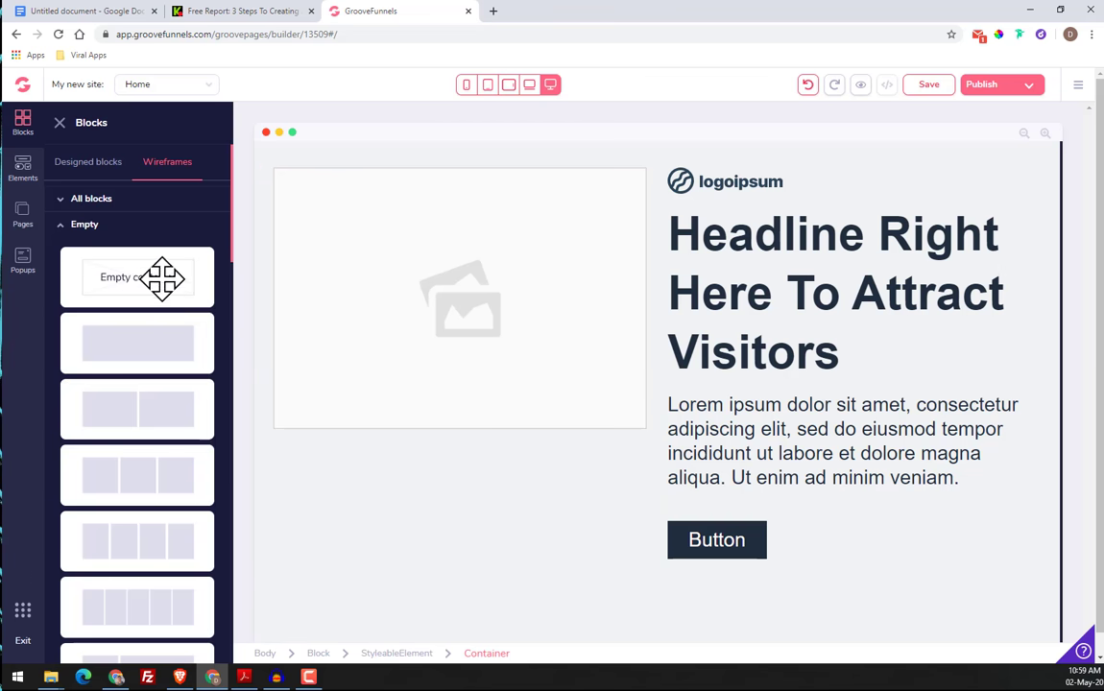
scroll(137, 288, "down", 3)
left_click_drag(109, 187, 655, 574)
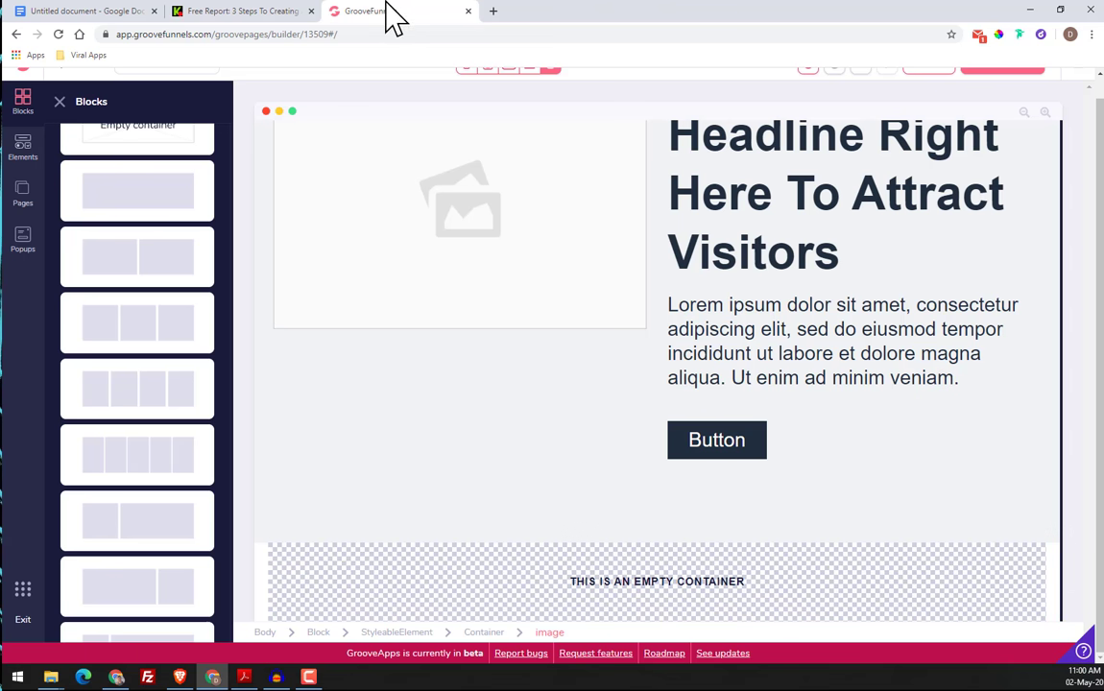
Add the wireframe footer with a logo, central menu links and social icons beneath the empty container
left_click(219, 13)
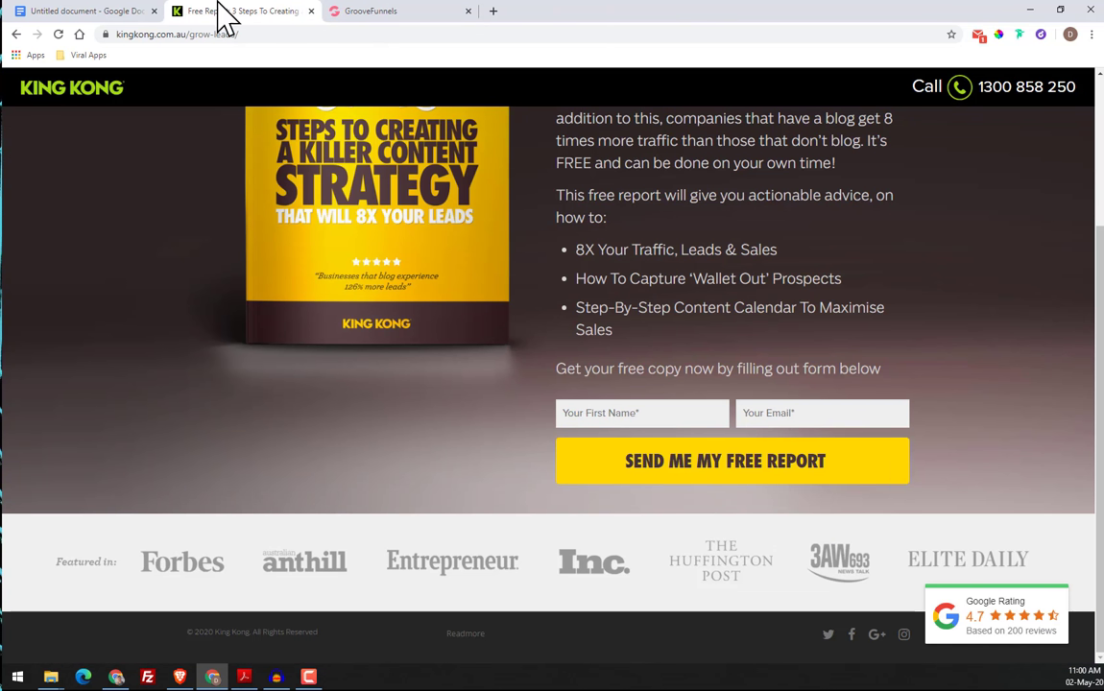
left_click(375, 12)
scroll(120, 211, "up", 3)
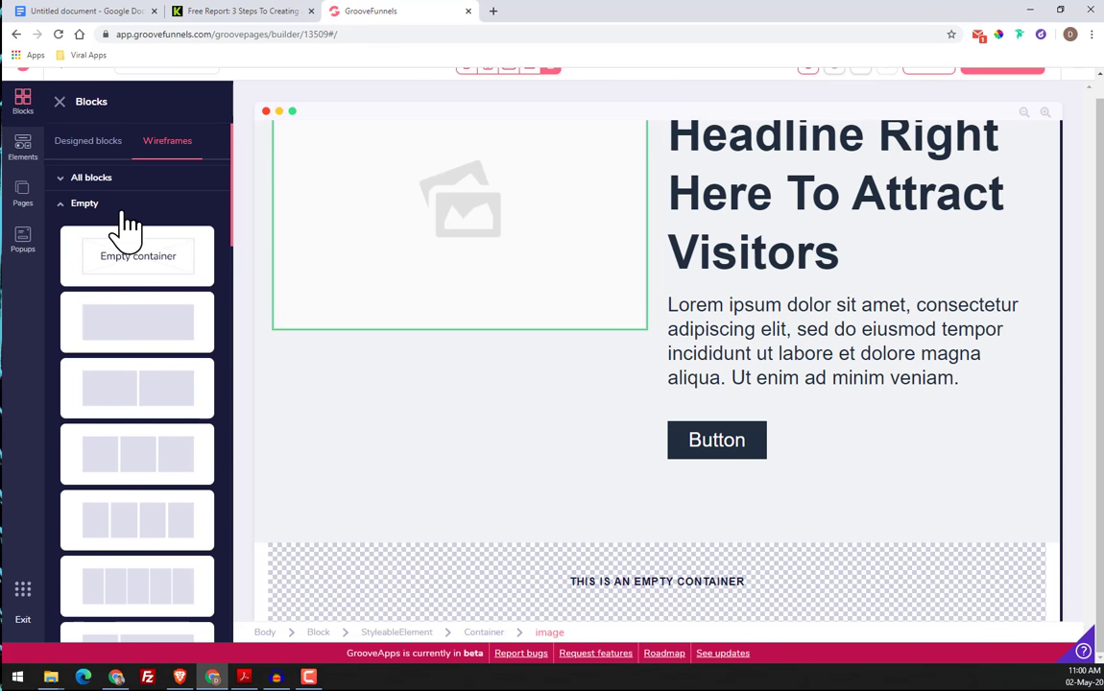
left_click(62, 213)
scroll(149, 423, "down", 1)
left_click(100, 427)
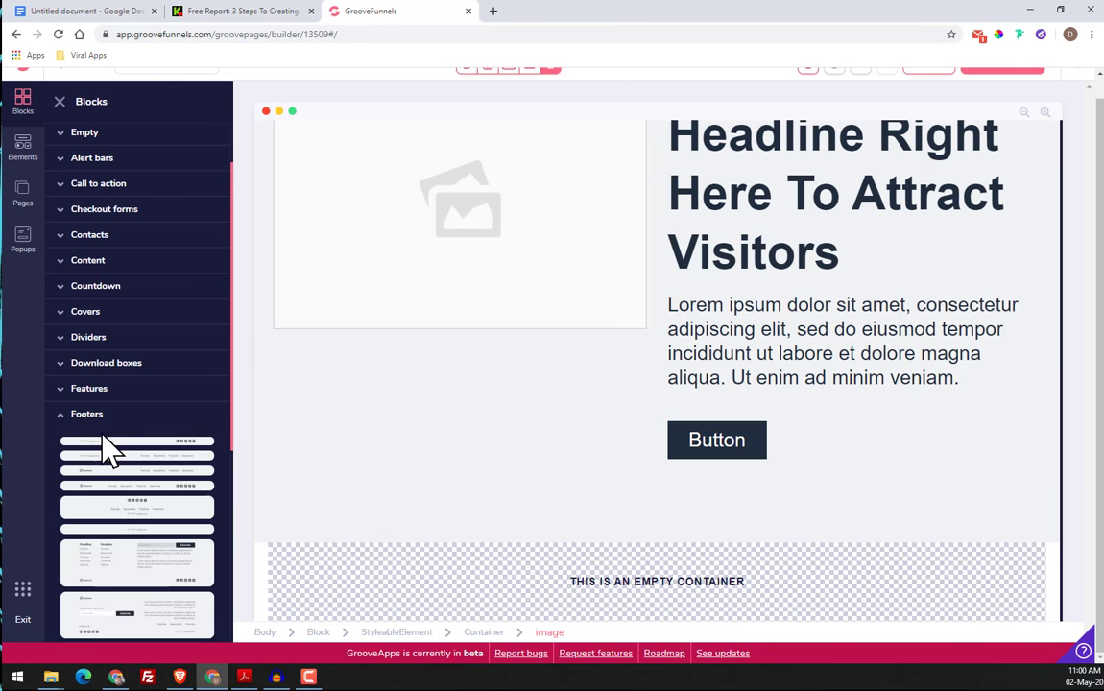
scroll(108, 450, "down", 3)
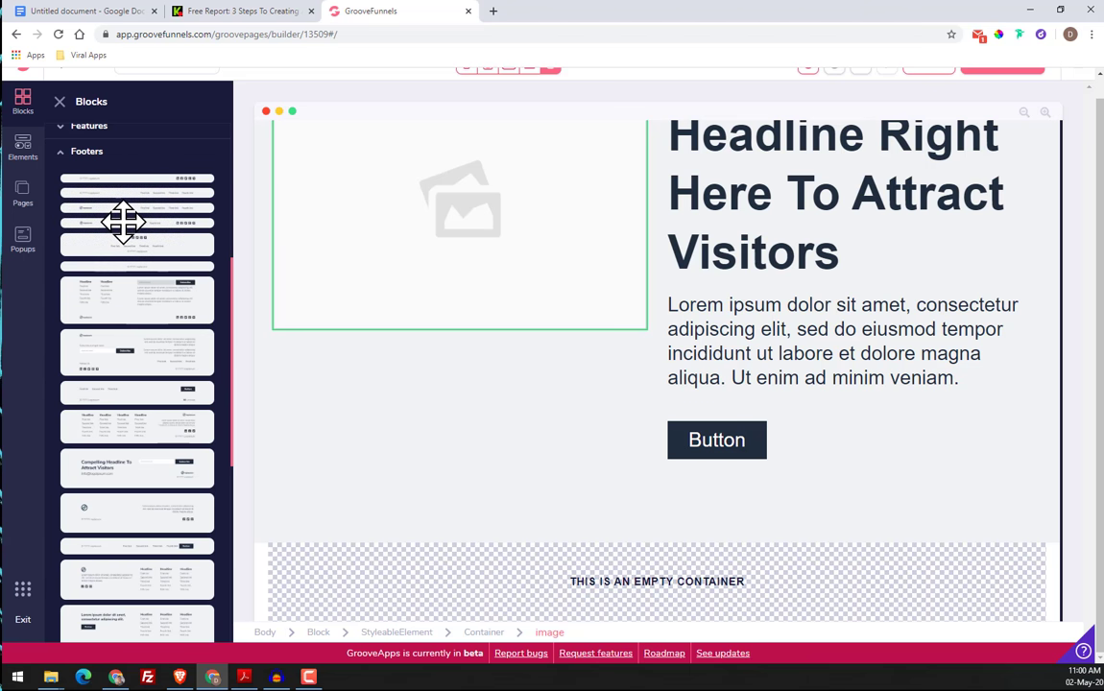
left_click_drag(123, 221, 629, 540)
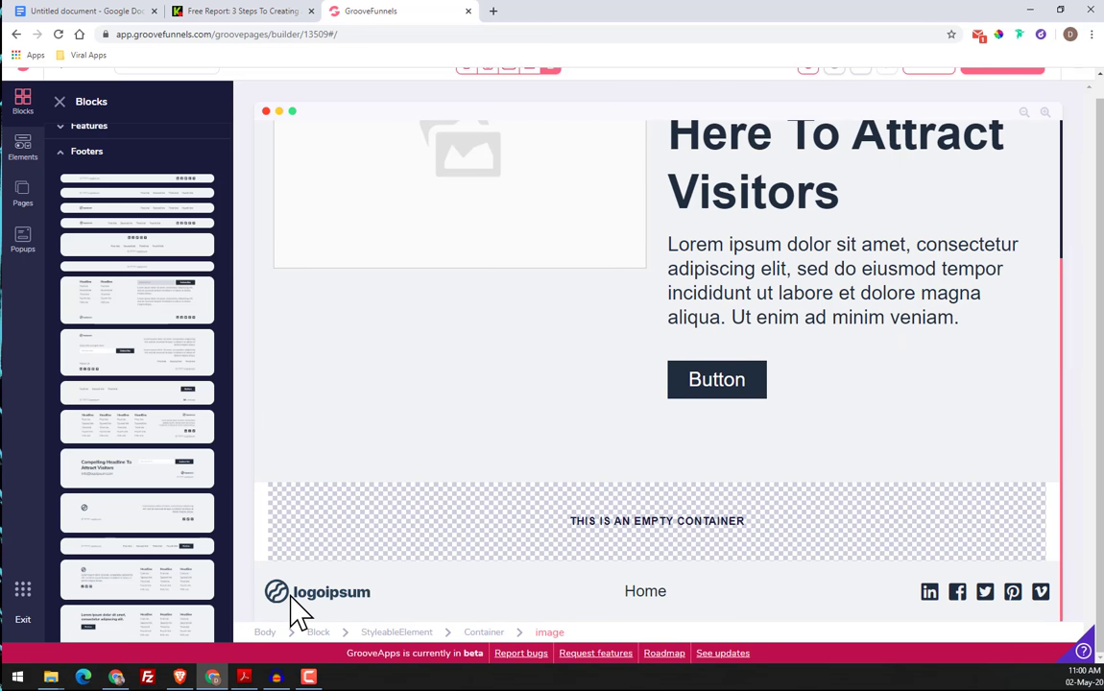
Inspect the new footer's logo and Home menu, and review the assembled block layout from navigation bar to footer
left_click(293, 597)
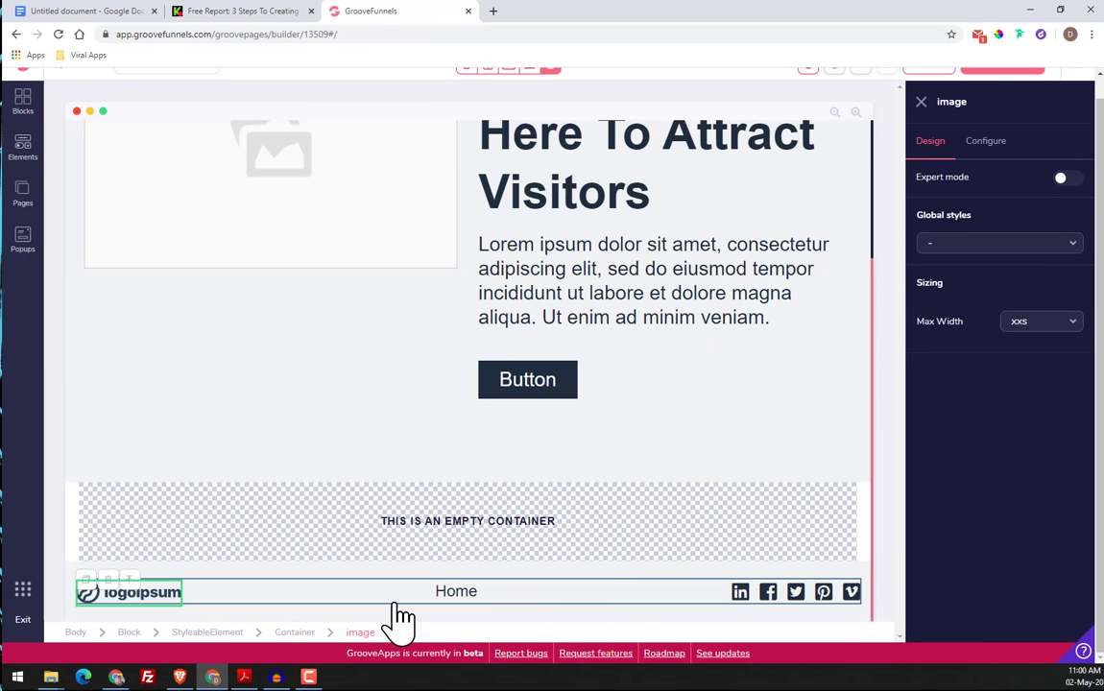
left_click(459, 606)
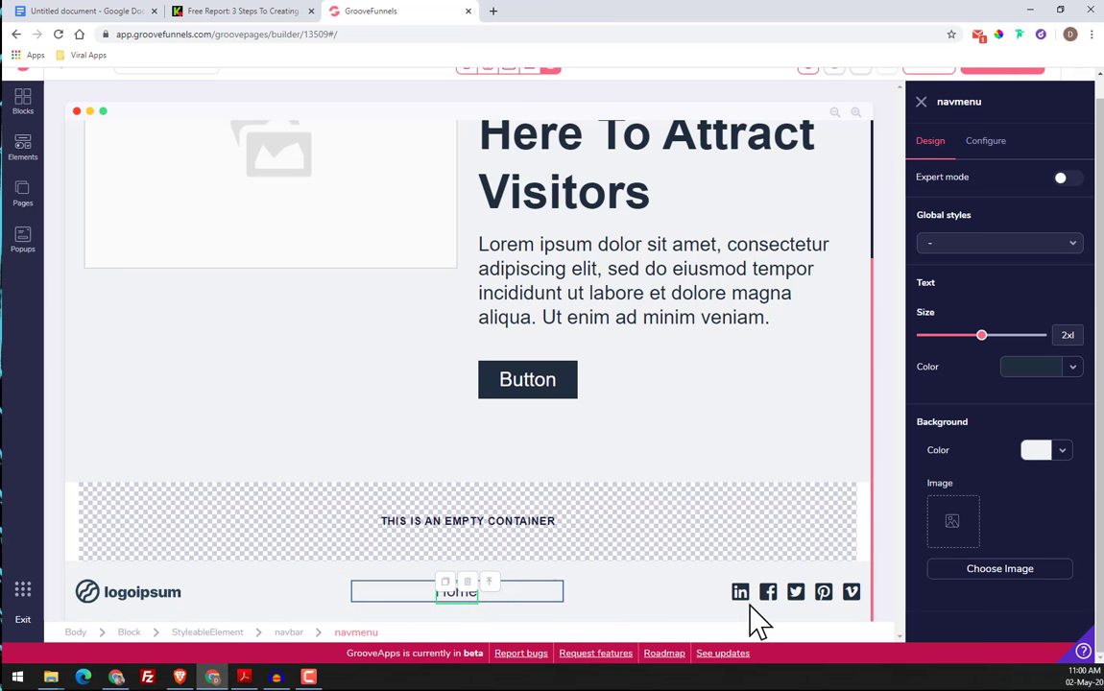
scroll(483, 407, "up", 5)
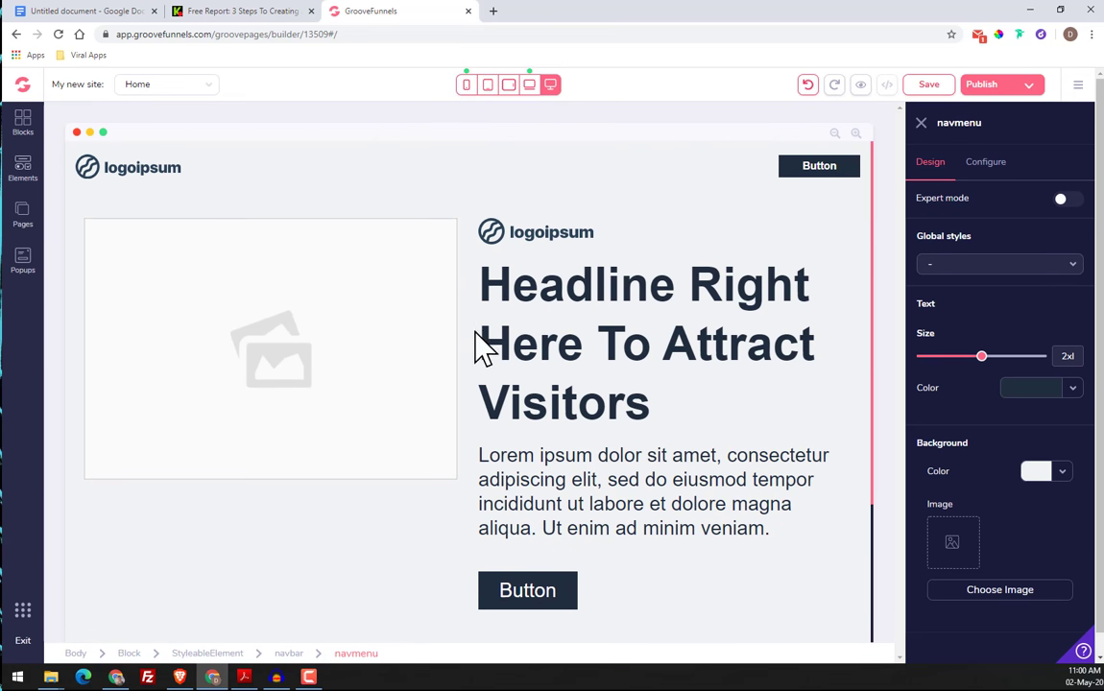
scroll(382, 384, "down", 3)
scroll(365, 412, "up", 3)
scroll(626, 347, "down", 2)
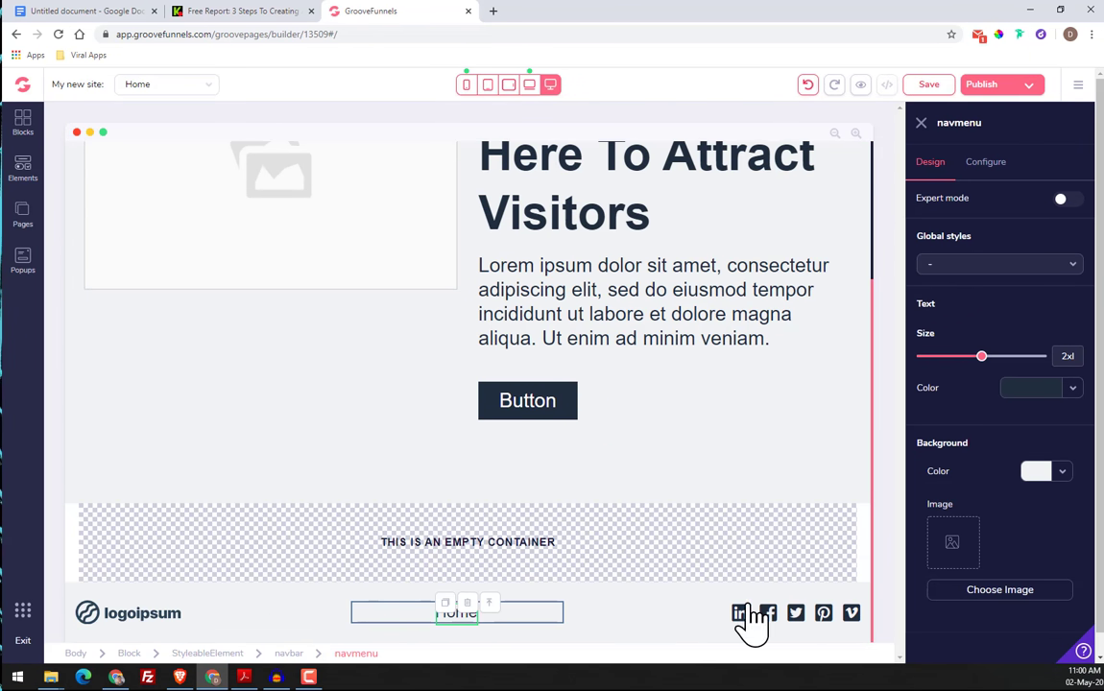
Compare the original King Kong page, from header to footer, with the block layout built in GroovePages
left_click(247, 12)
scroll(266, 173, "up", 3)
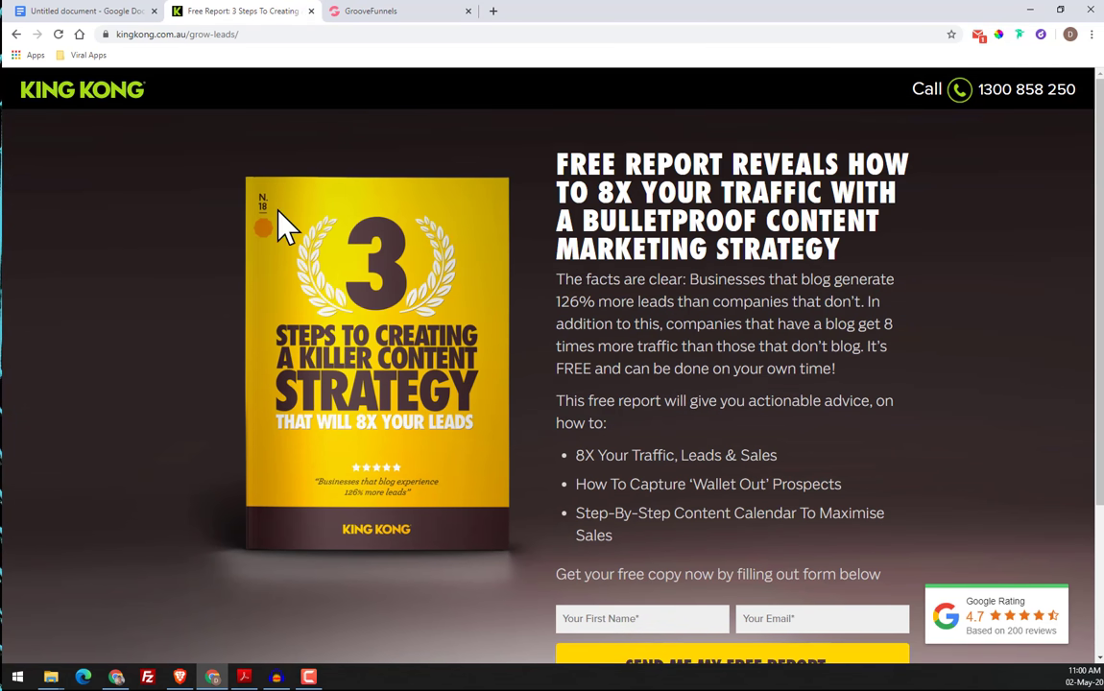
scroll(288, 230, "down", 2)
scroll(693, 434, "up", 2)
scroll(603, 288, "down", 2)
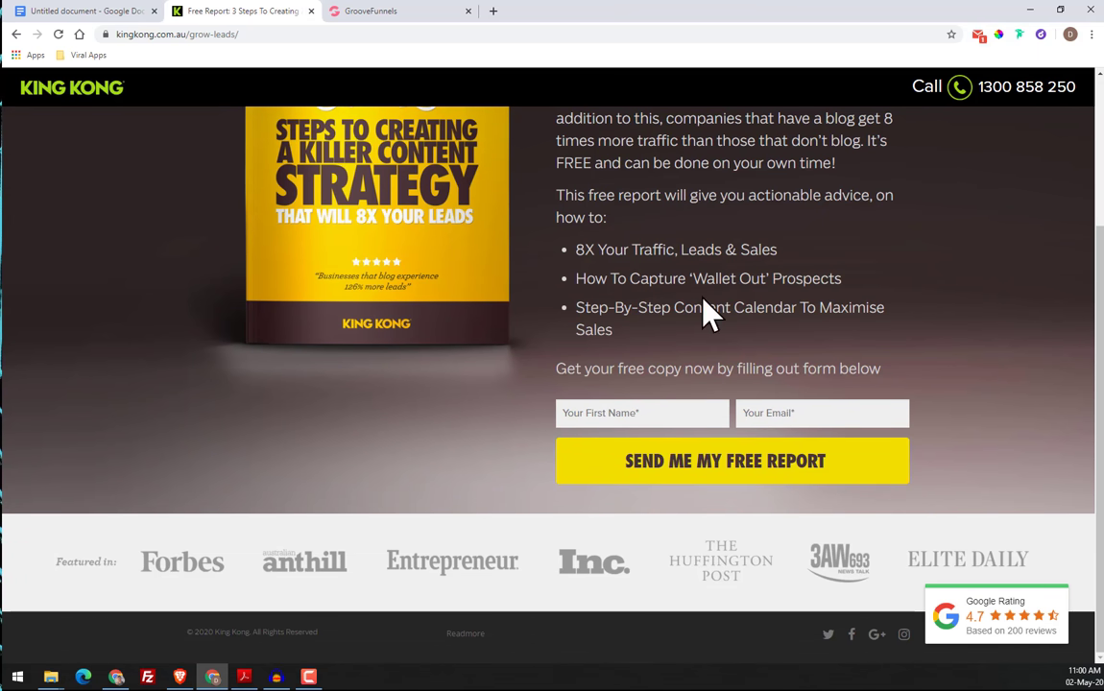
left_click(127, 11)
left_click(340, 13)
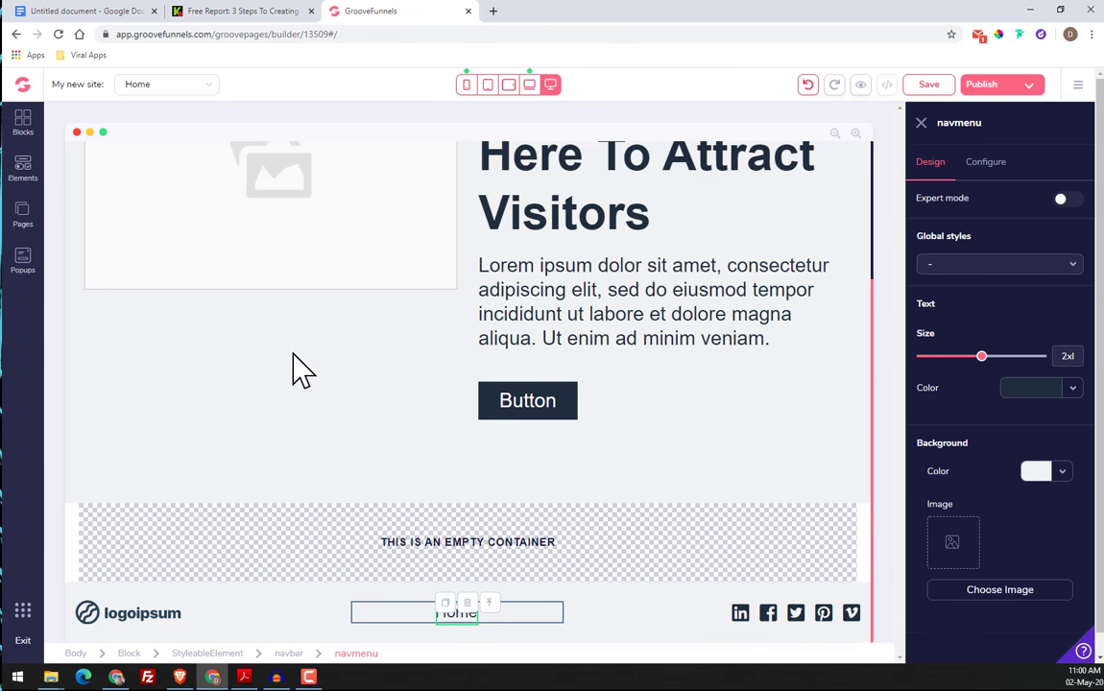
scroll(317, 384, "up", 2)
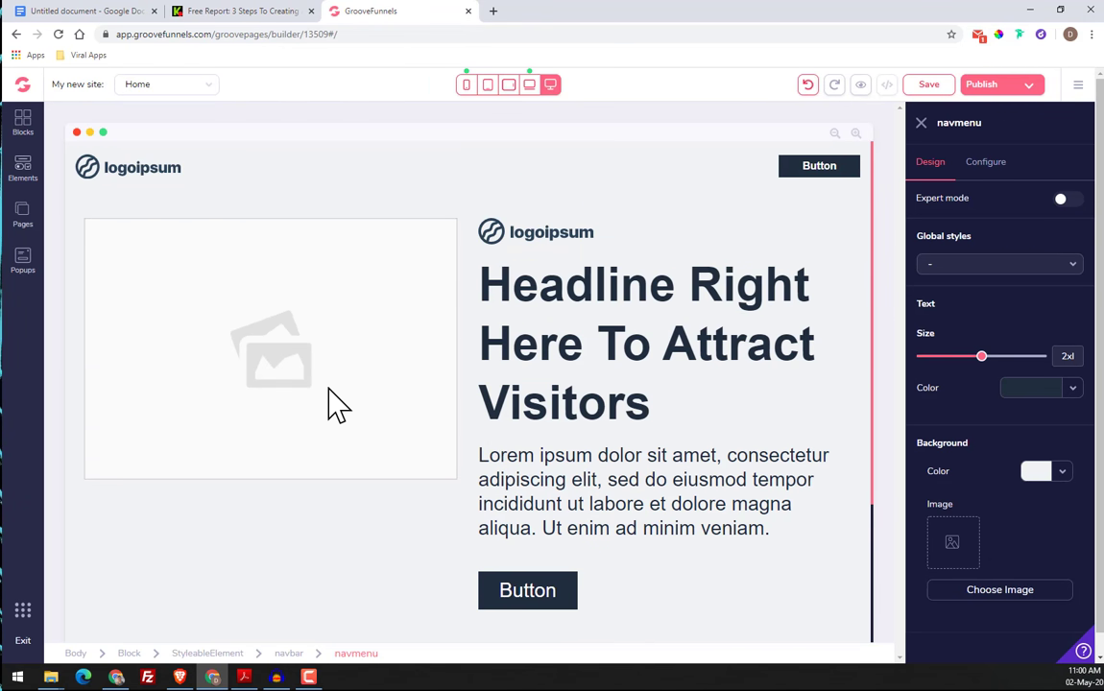
Save the header logo from the King Kong page as PNG image Retina-King-Kong (2) in a new Desktop folder named Design Hacking
left_click(197, 12)
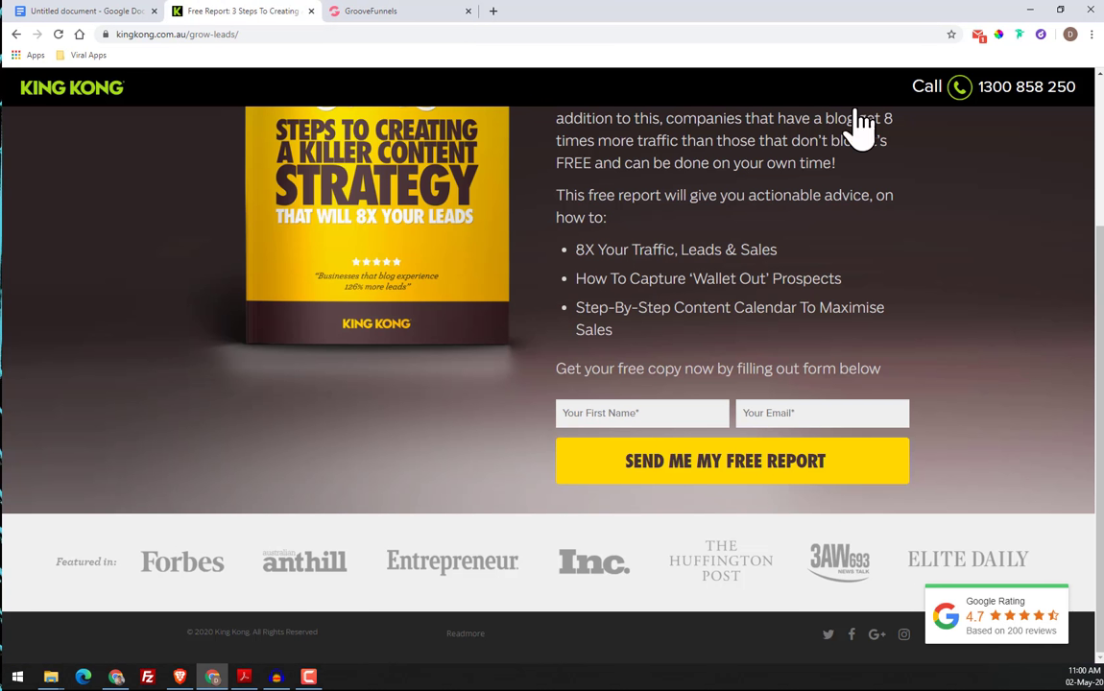
scroll(480, 211, "up", 4)
left_click_drag(95, 98, 99, 180)
right_click(98, 92)
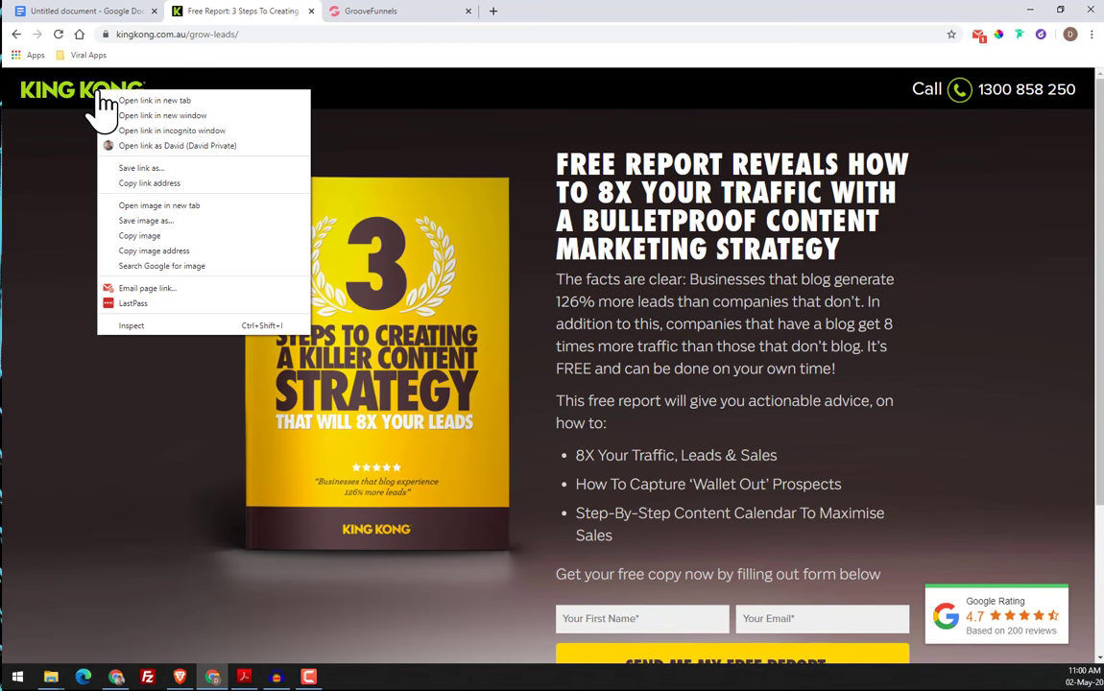
left_click(185, 221)
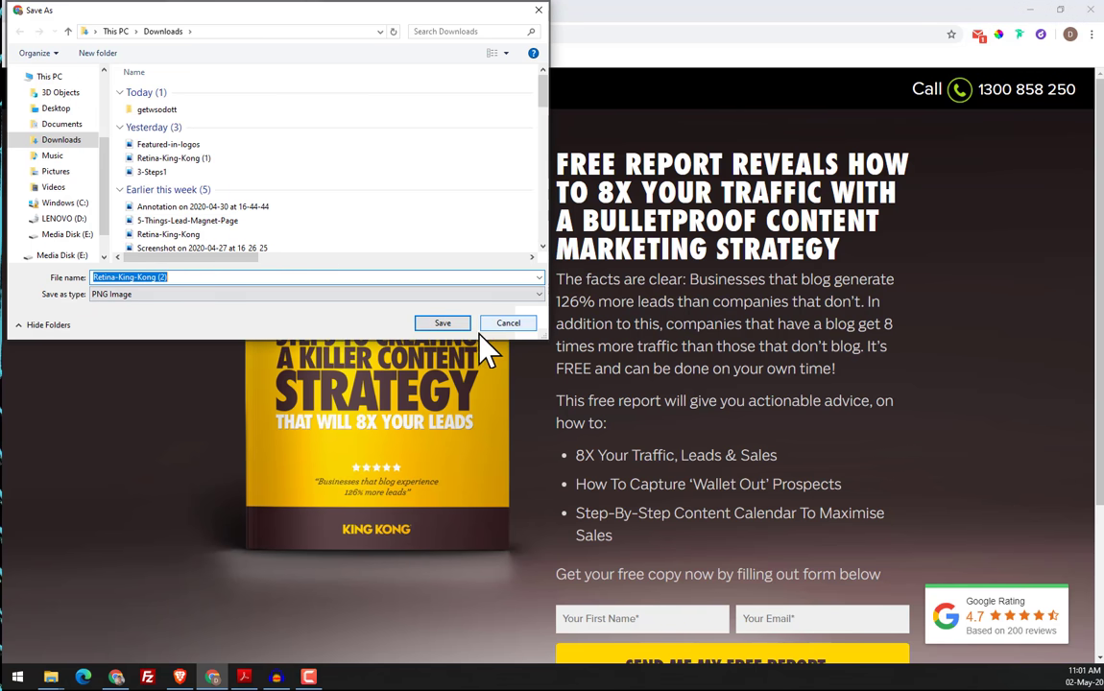
left_click(56, 108)
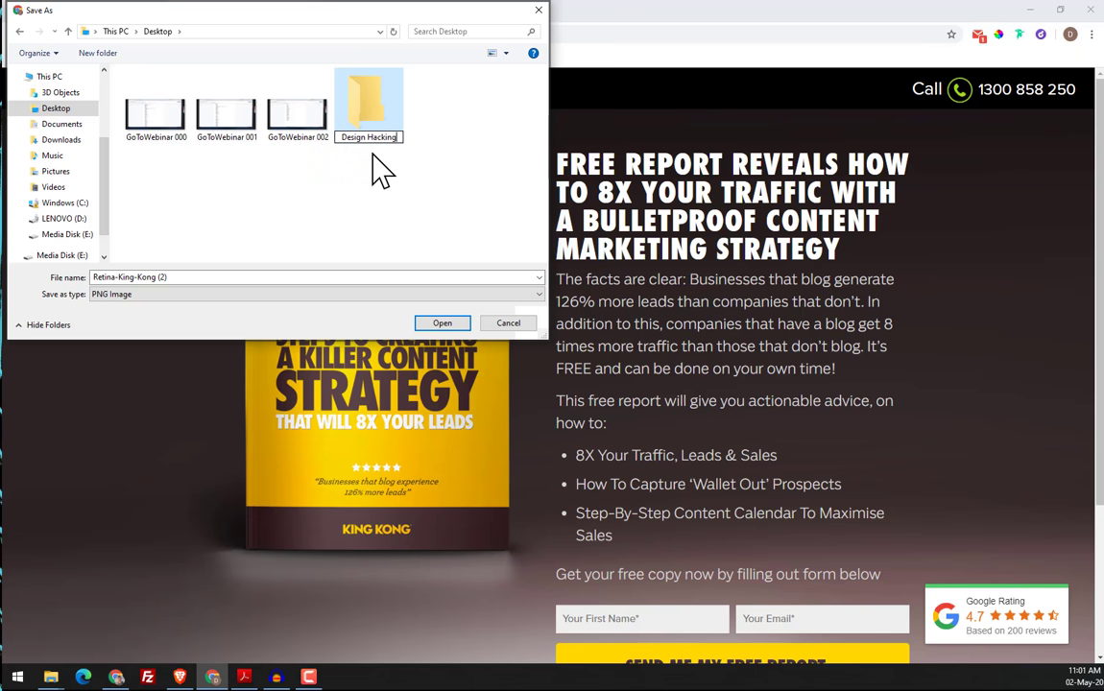
key("Return")
key("Return")
left_click(441, 322)
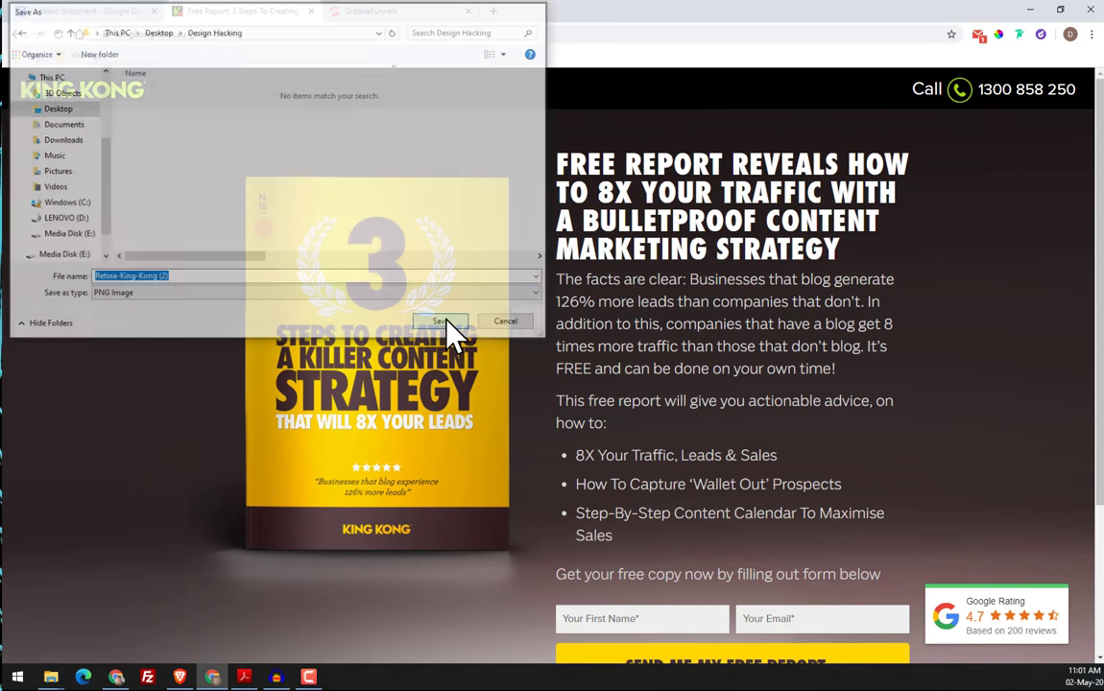
Save the yellow report cover image as 3-Steps1 in PNG format in the Design Hacking folder
right_click(307, 278)
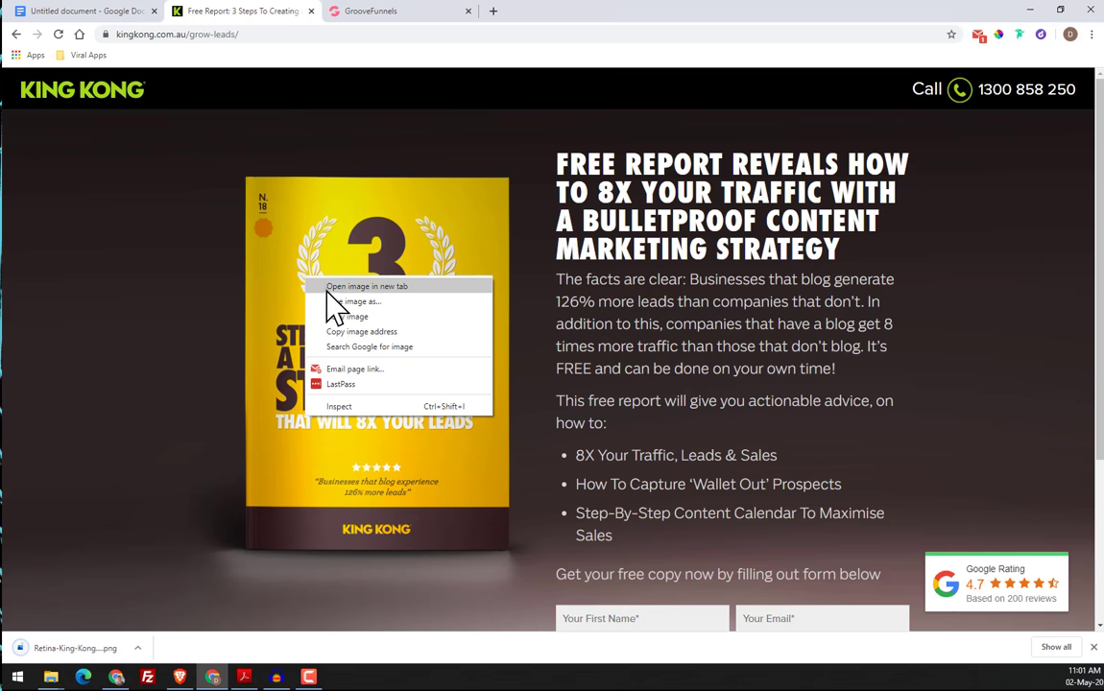
left_click(338, 303)
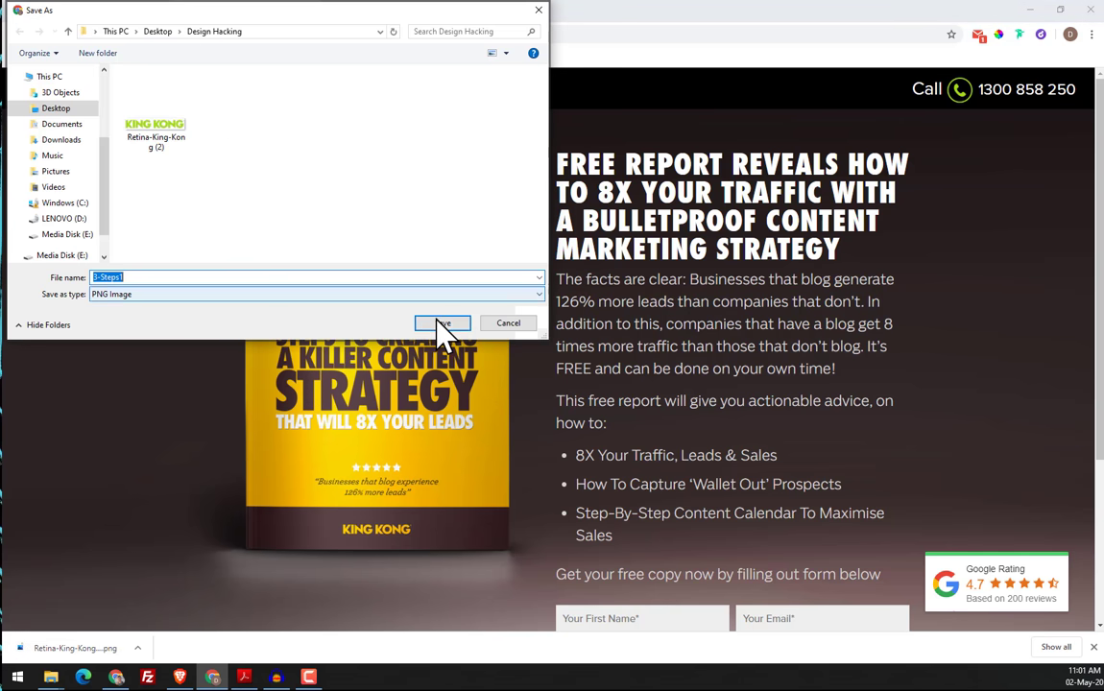
left_click(442, 323)
Save the strip of featured-in publication logos as PNG image Featured-in-logos in the Design Hacking folder
scroll(192, 332, "down", 4)
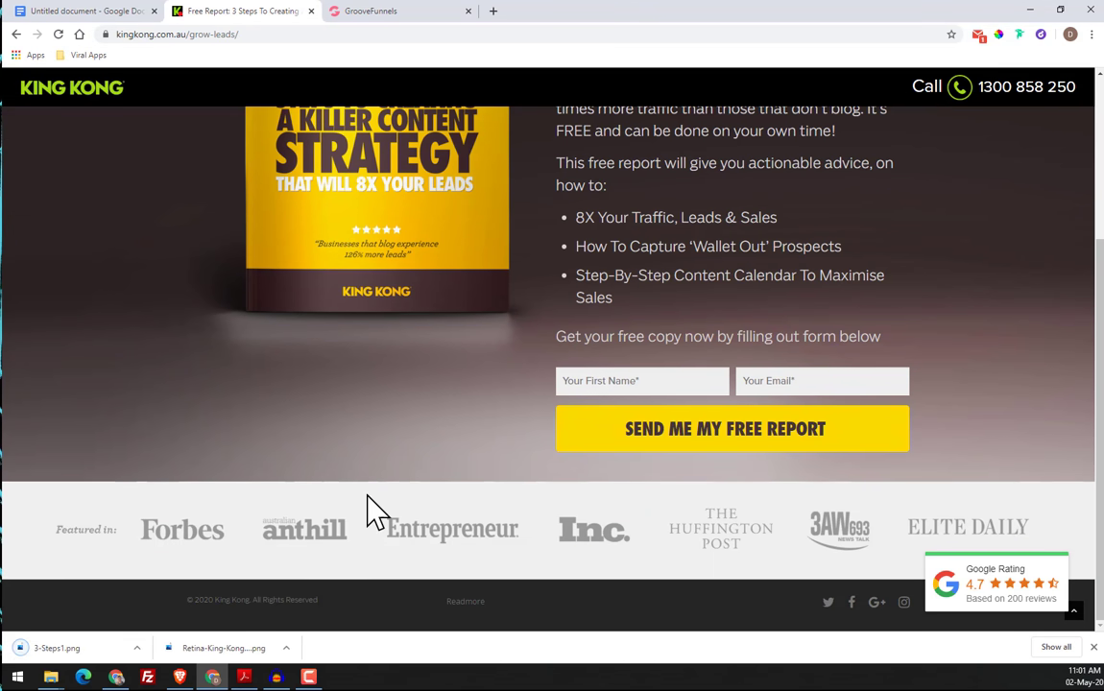
right_click(277, 519)
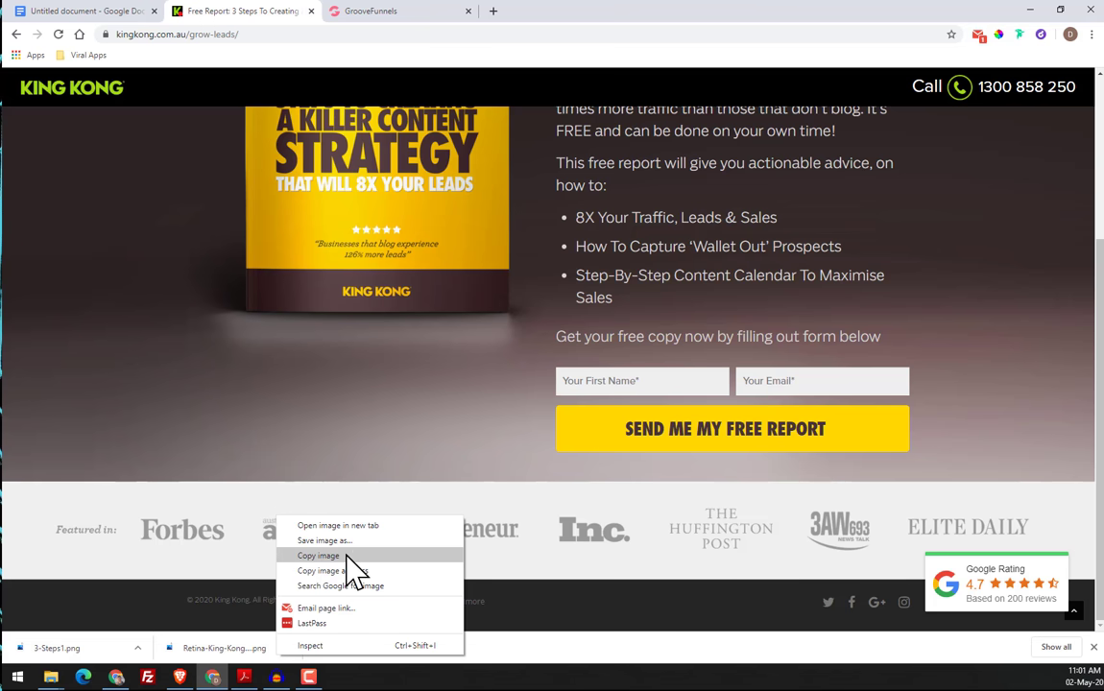
left_click(325, 540)
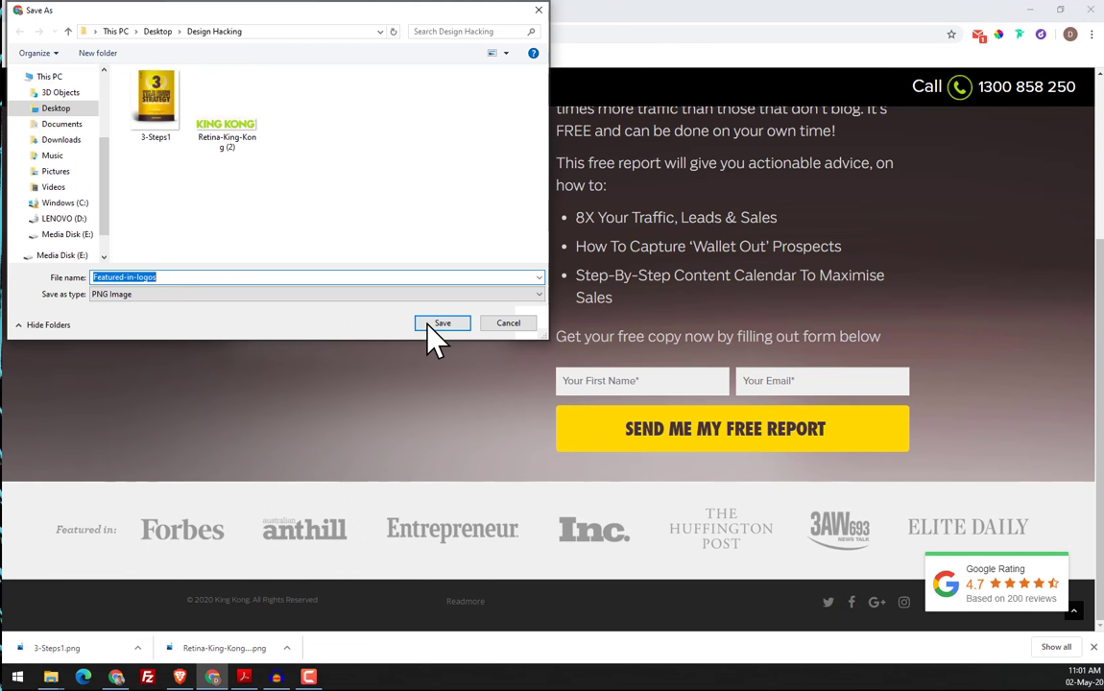
left_click(428, 323)
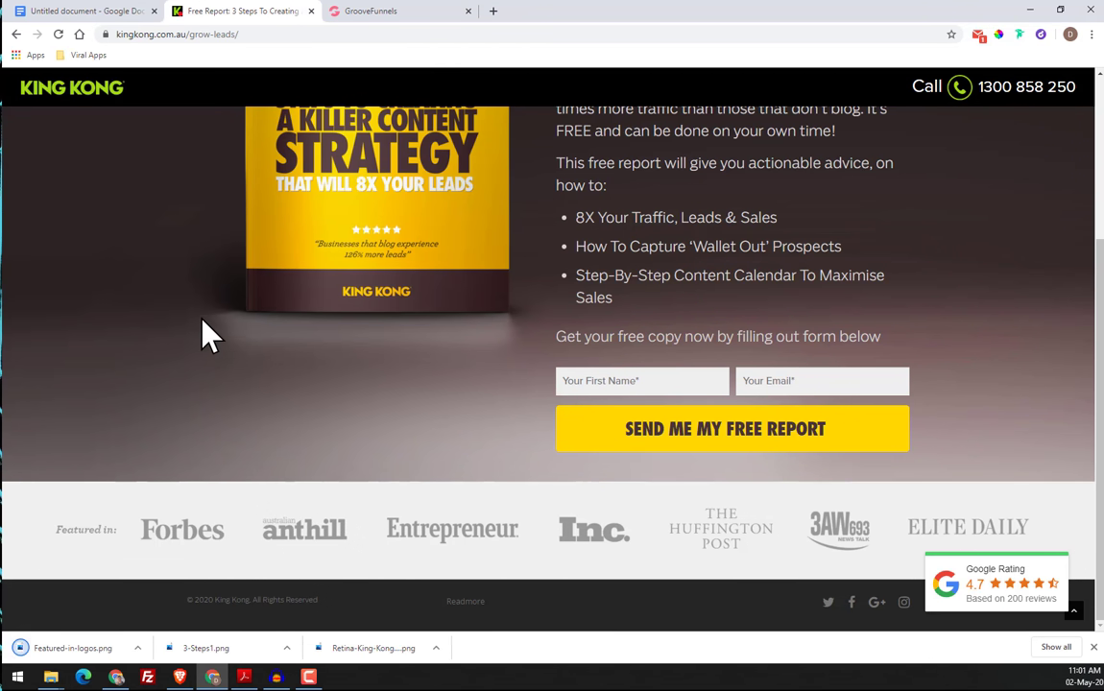
Examine the dark gradient background behind the report cover and headline, and check whether it can be saved directly as an image
scroll(130, 297, "up", 1)
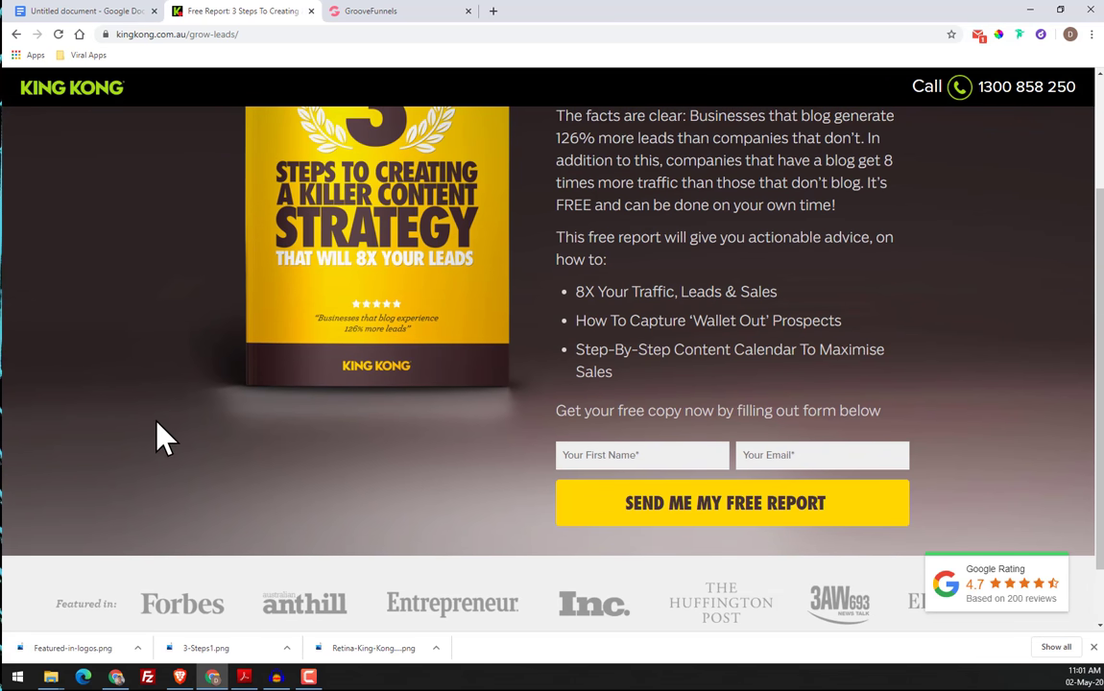
scroll(163, 403, "up", 2)
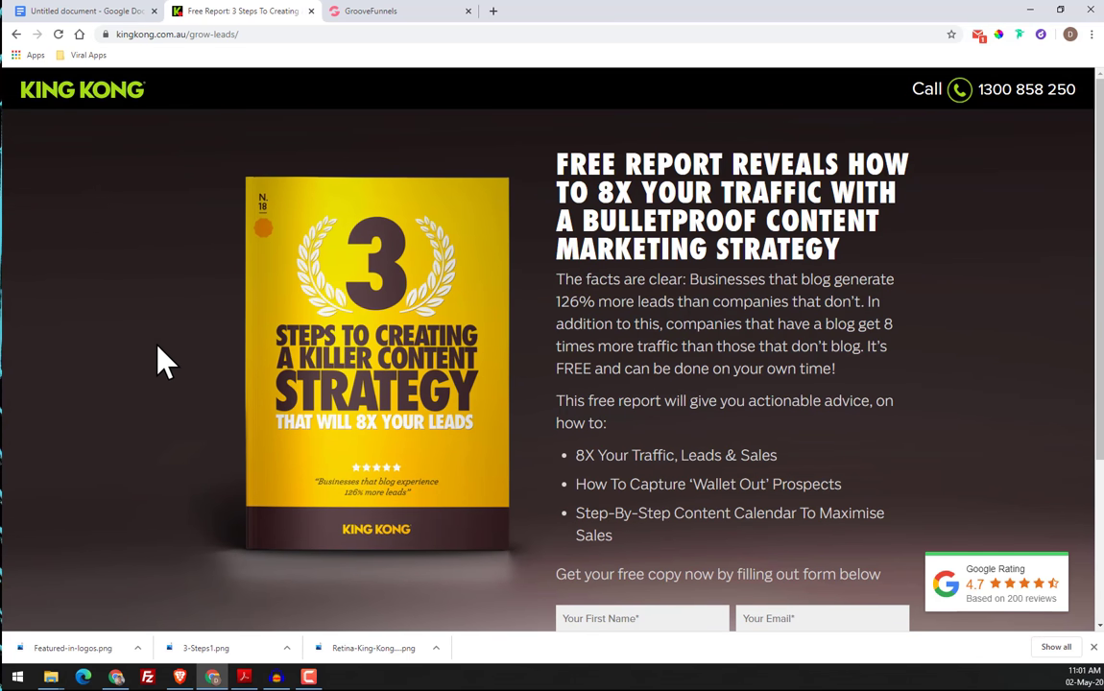
right_click(102, 252)
left_click(97, 218)
scroll(729, 159, "down", 3)
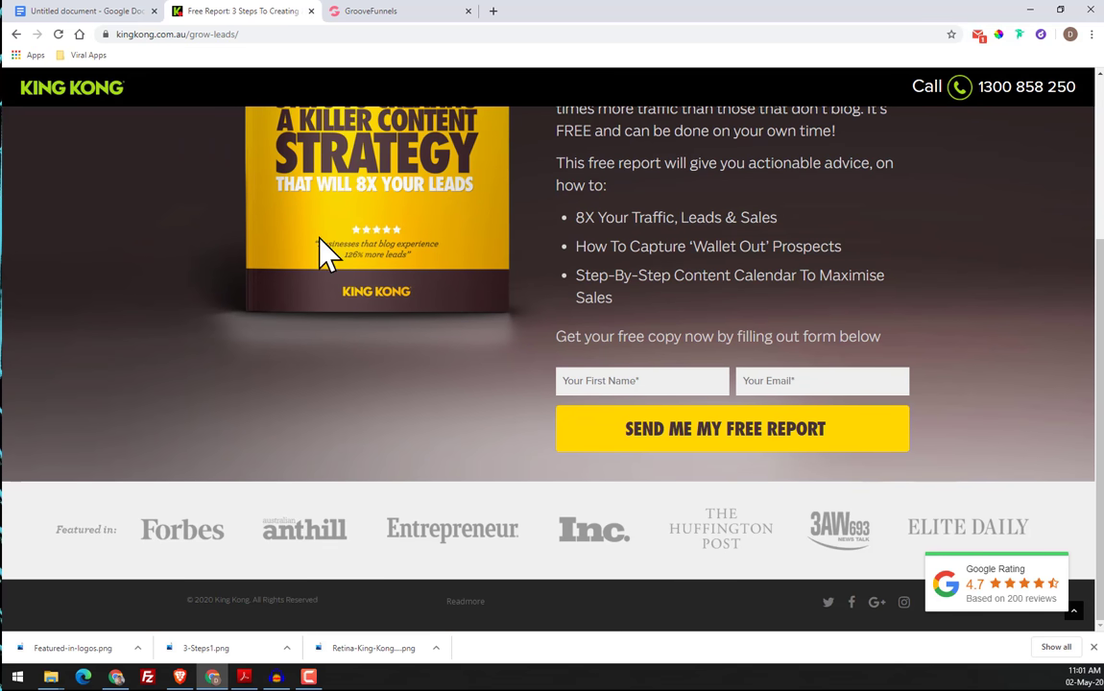
scroll(322, 255, "up", 3)
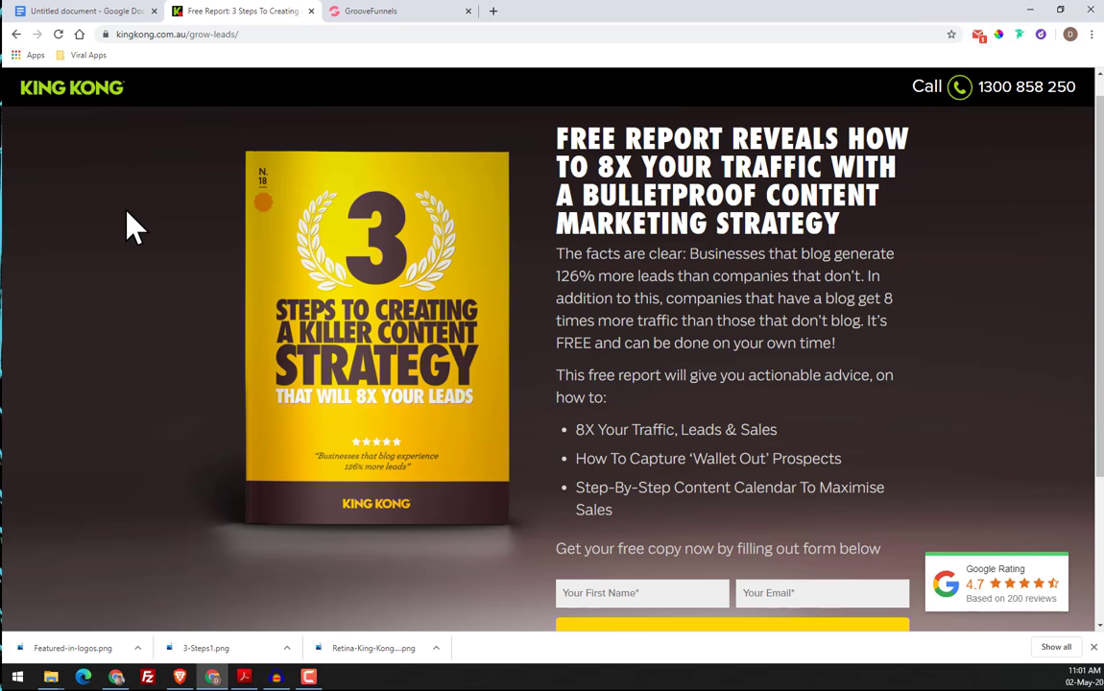
scroll(116, 179, "down", 3)
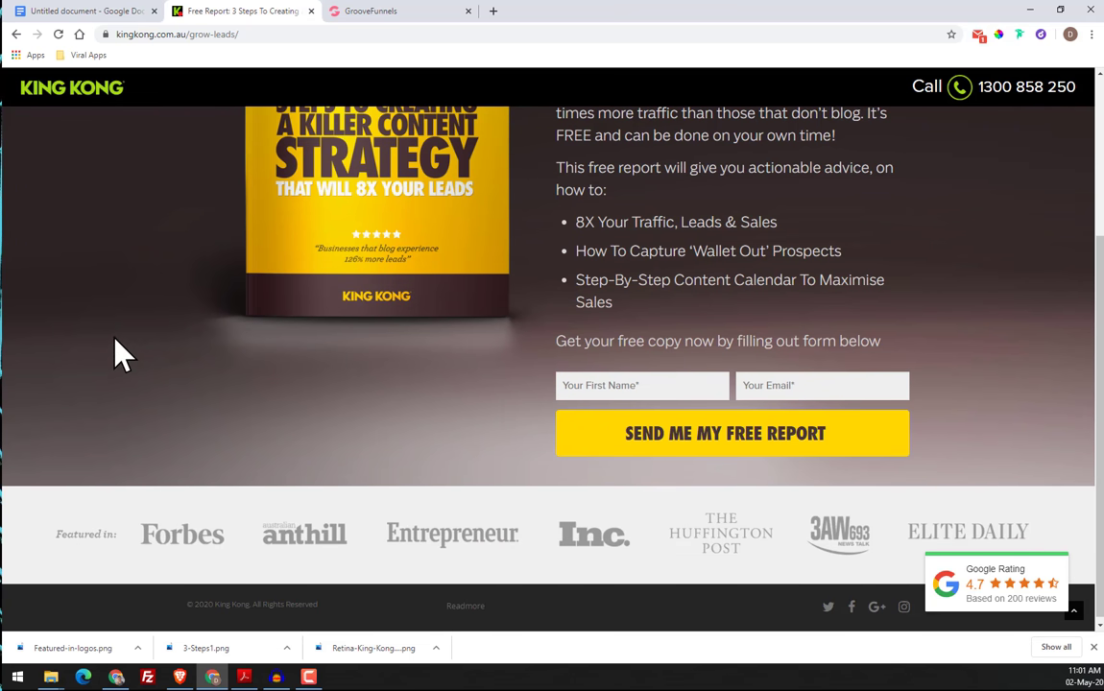
scroll(121, 305, "up", 3)
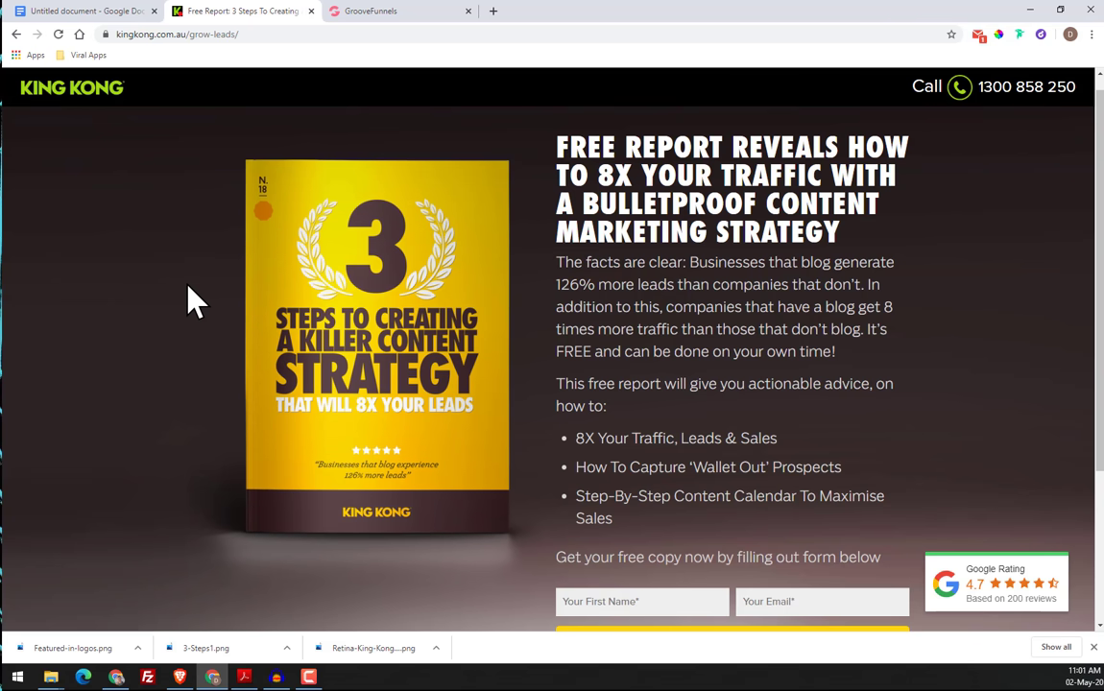
scroll(137, 234, "down", 1)
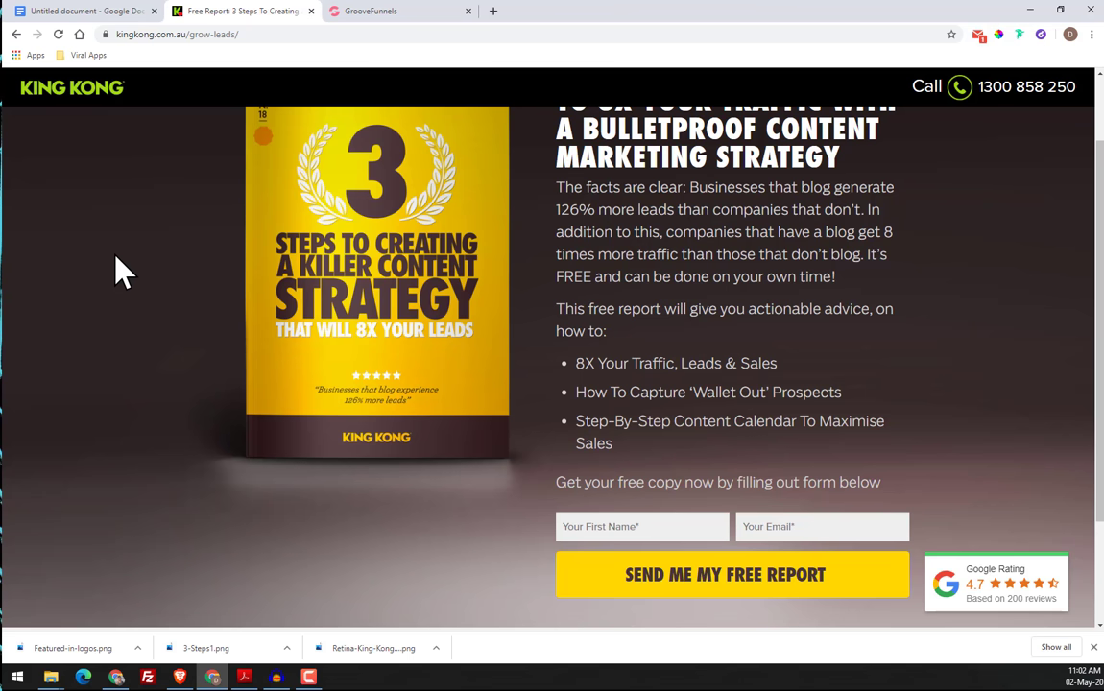
Inspect the page background beside the report cover and expand the row-bg-wrap and inner-wrap divs down to the background image element
right_click(116, 271)
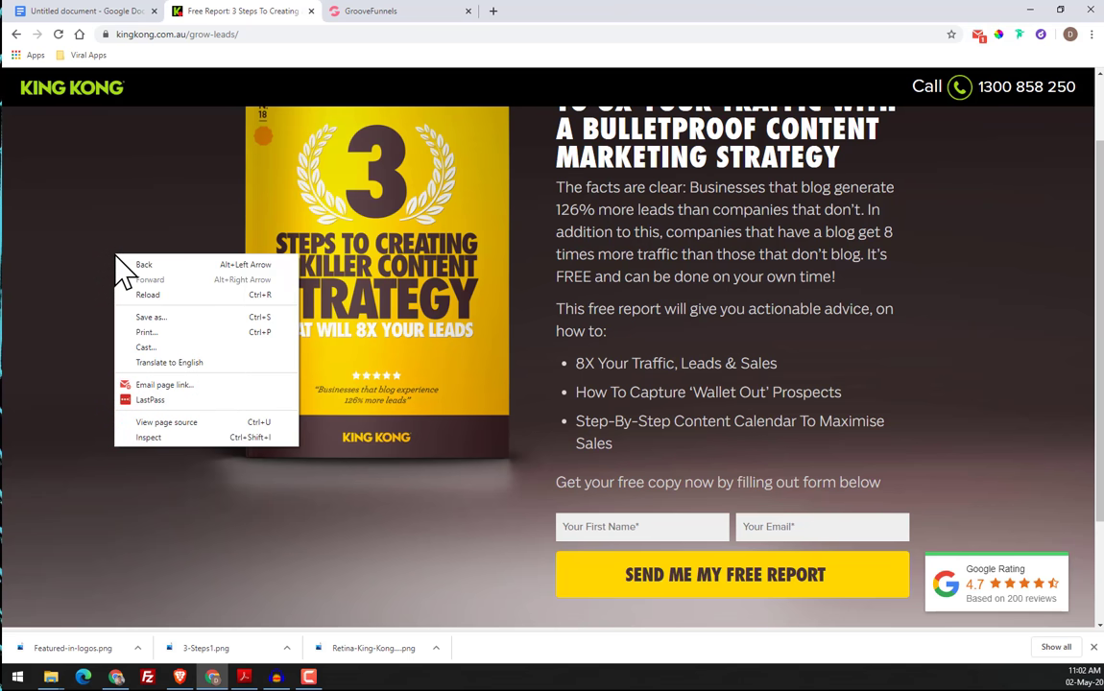
left_click(87, 208)
right_click(88, 208)
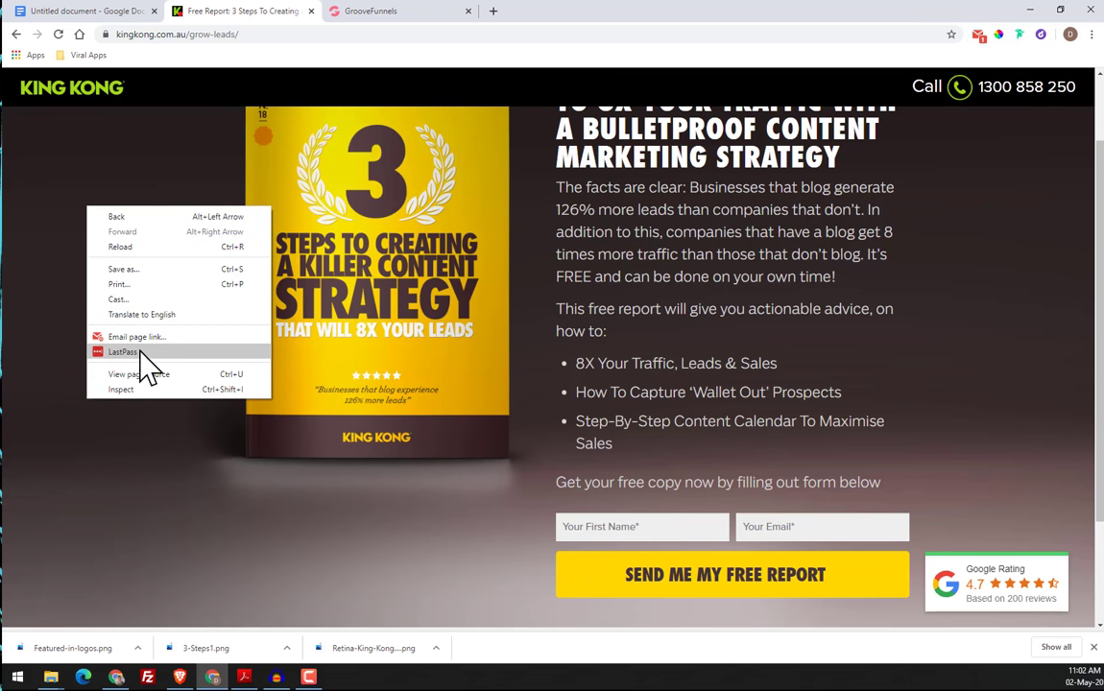
left_click(152, 390)
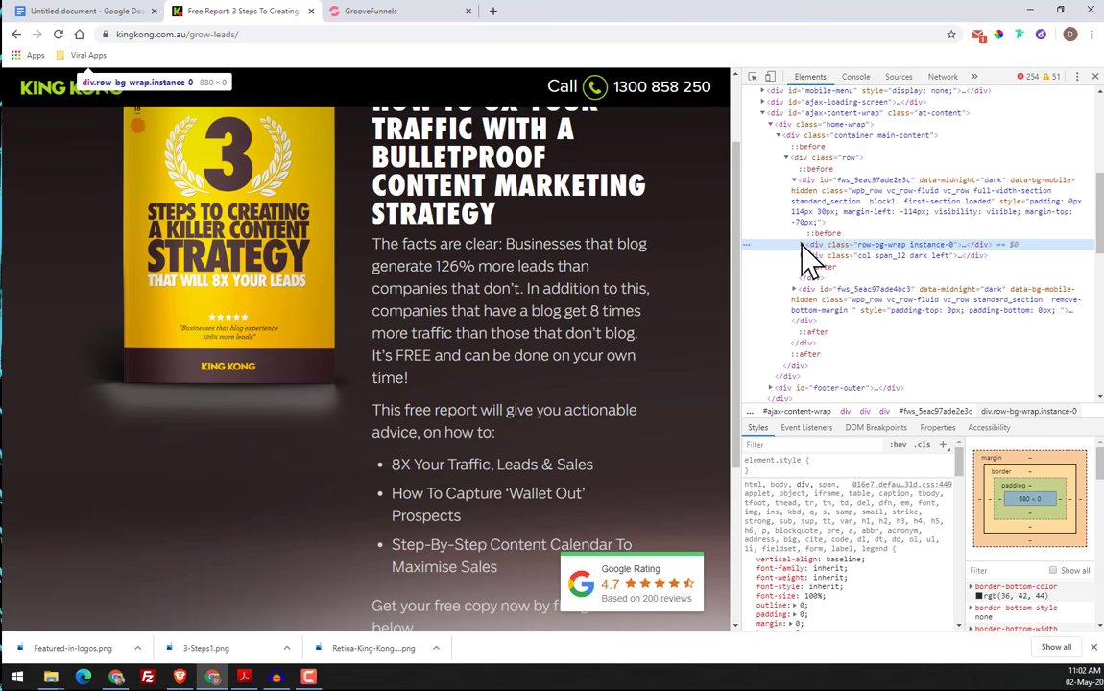
left_click(804, 246)
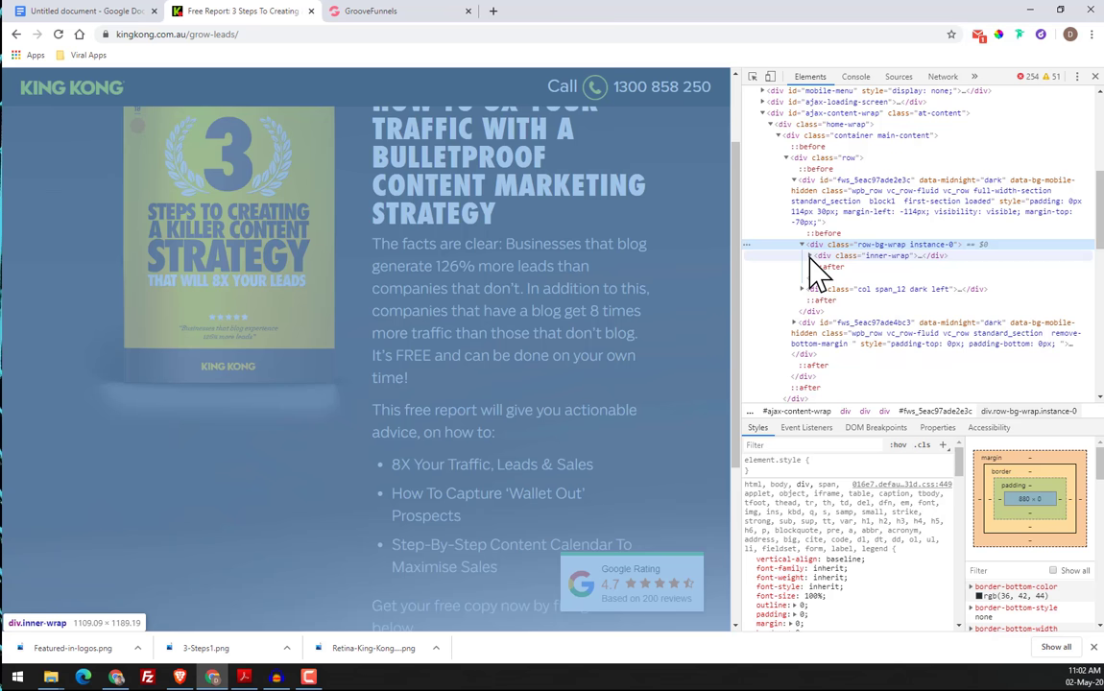
left_click(810, 256)
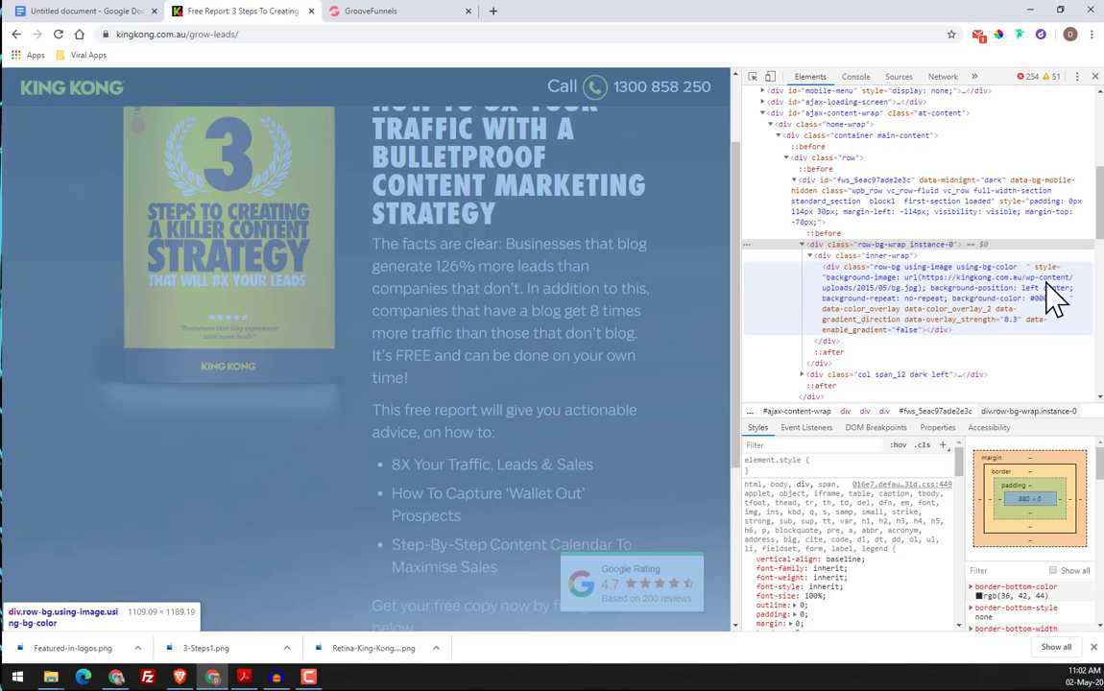
Copy the row-bg element that holds the background image URL and paste its code into a new note
left_click(919, 307)
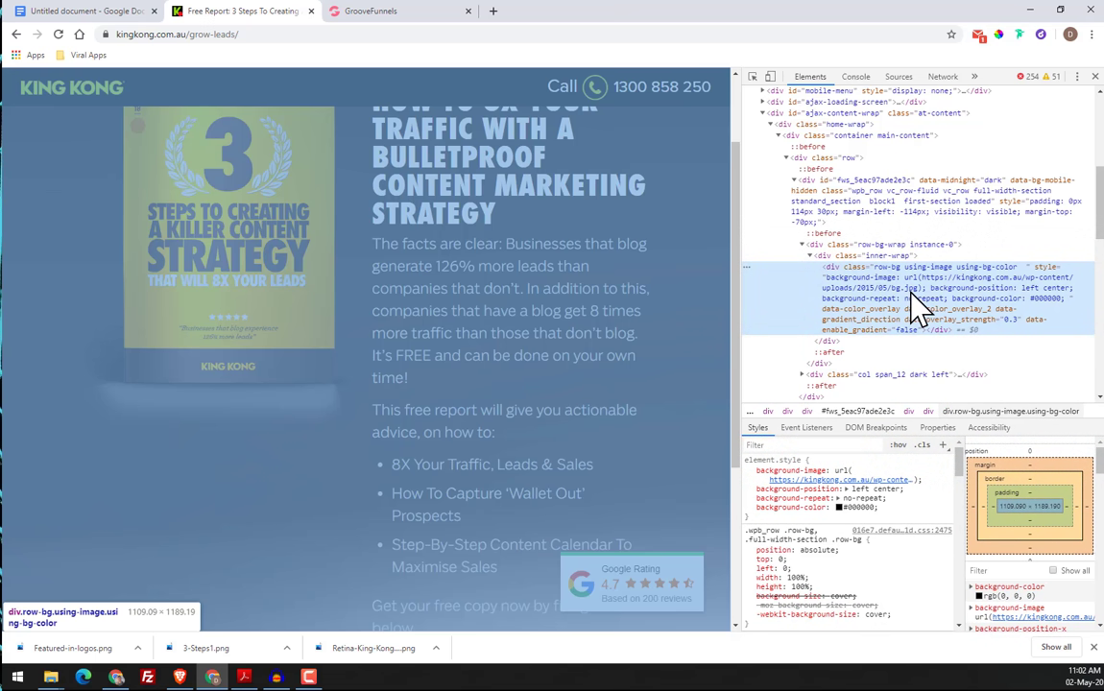
right_click(918, 308)
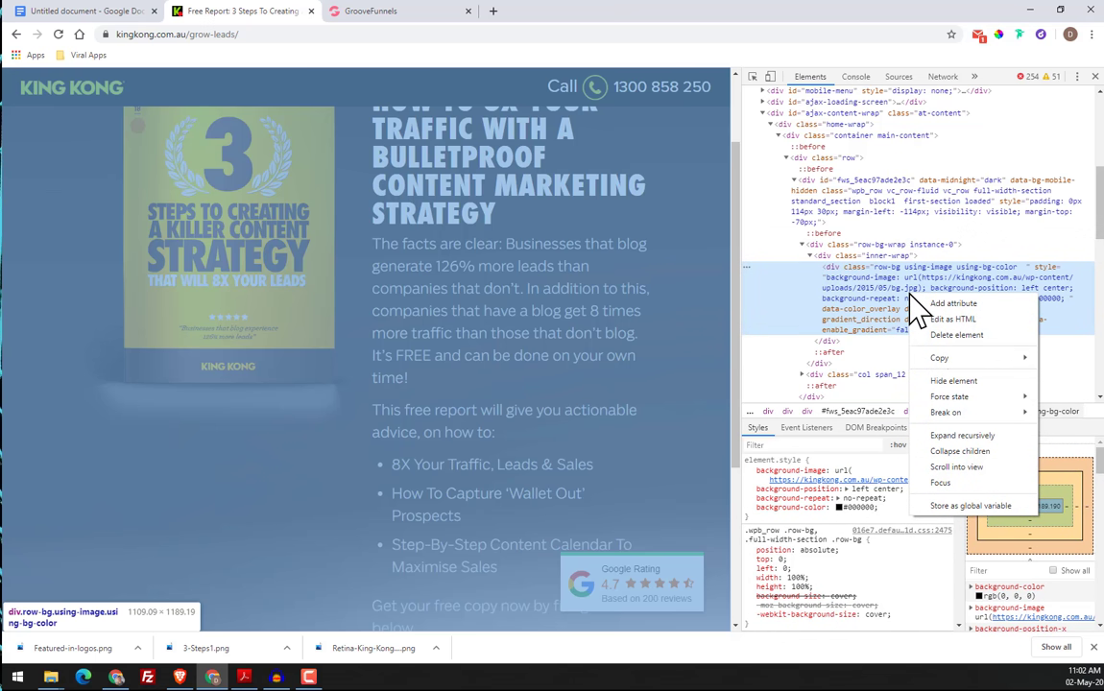
mouse_move(945, 361)
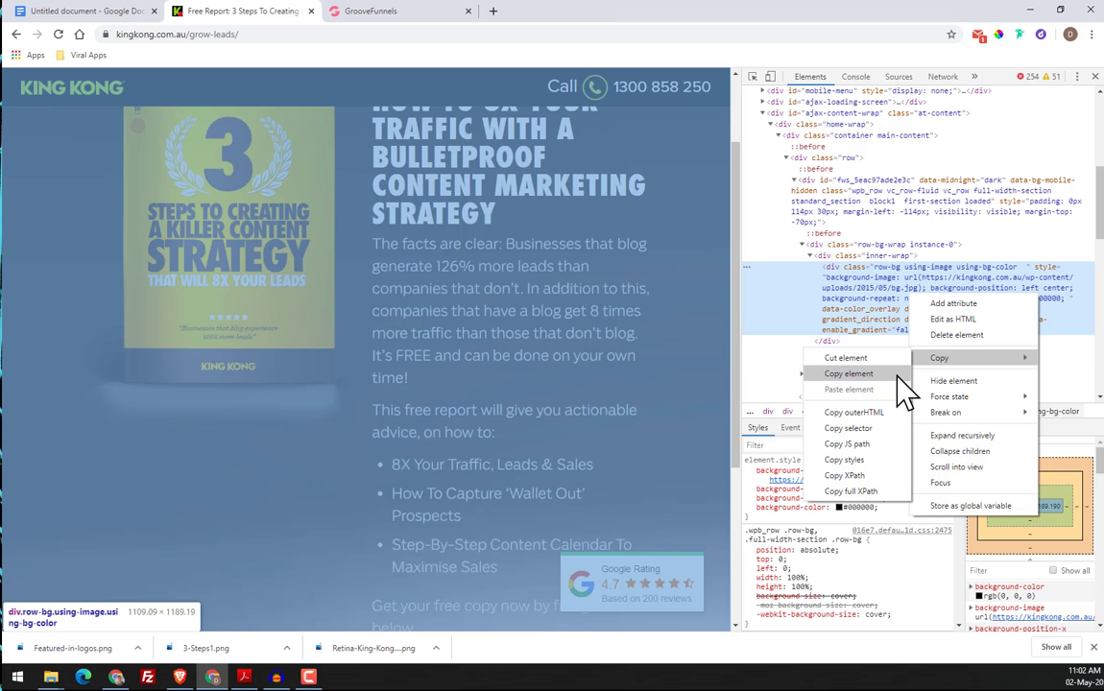
left_click(897, 377)
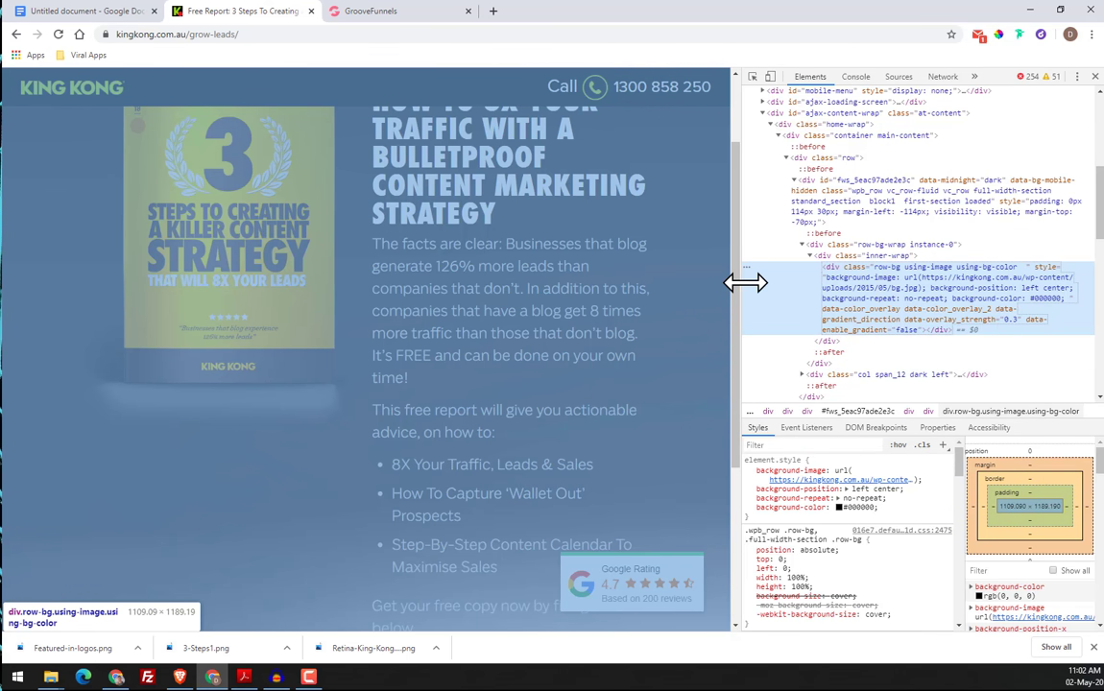
key("alt+shift+4")
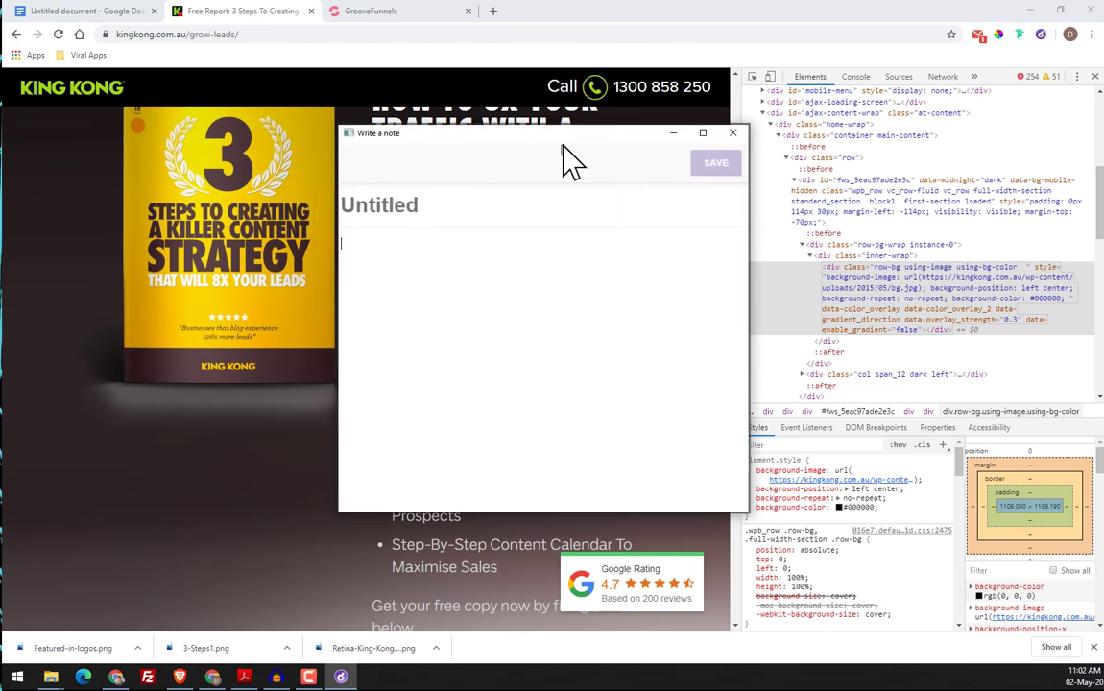
key("ctrl+v")
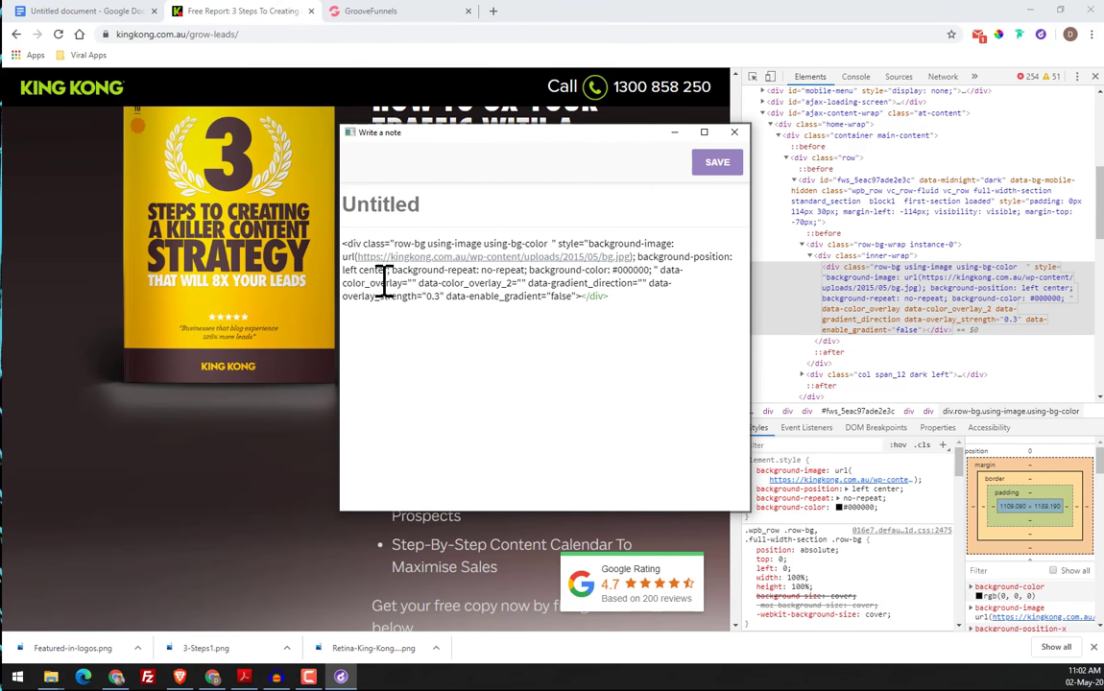
Open the bg.jpg image address from the pasted code in a new browser tab
left_click_drag(387, 256, 627, 258)
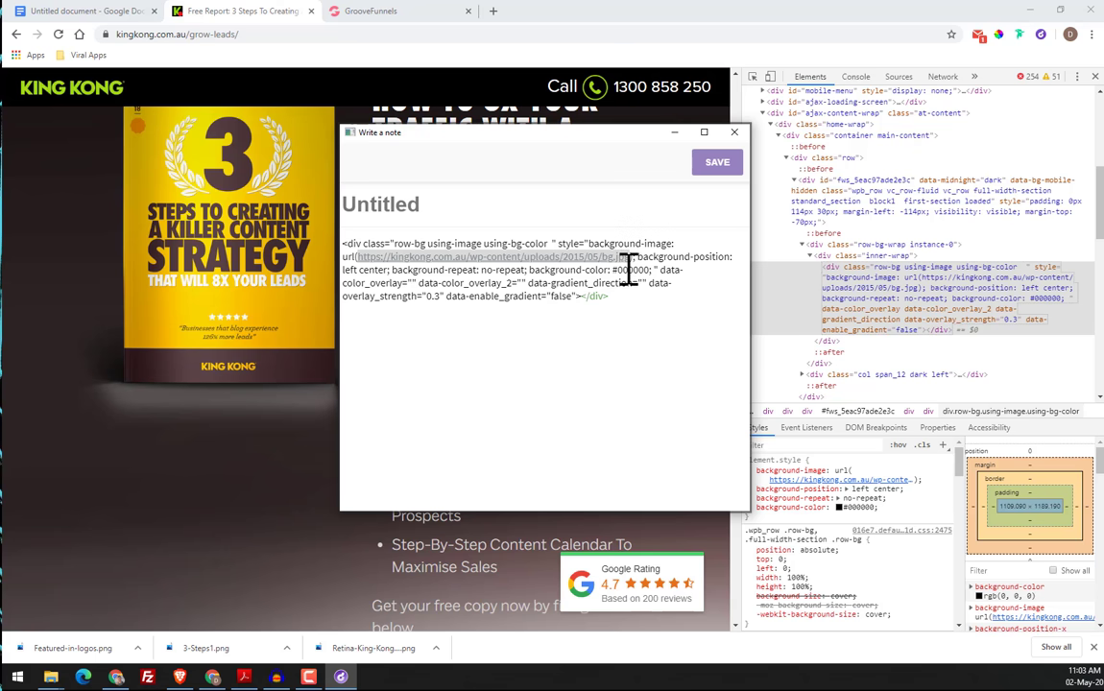
left_click(493, 12)
key("ctrl+v")
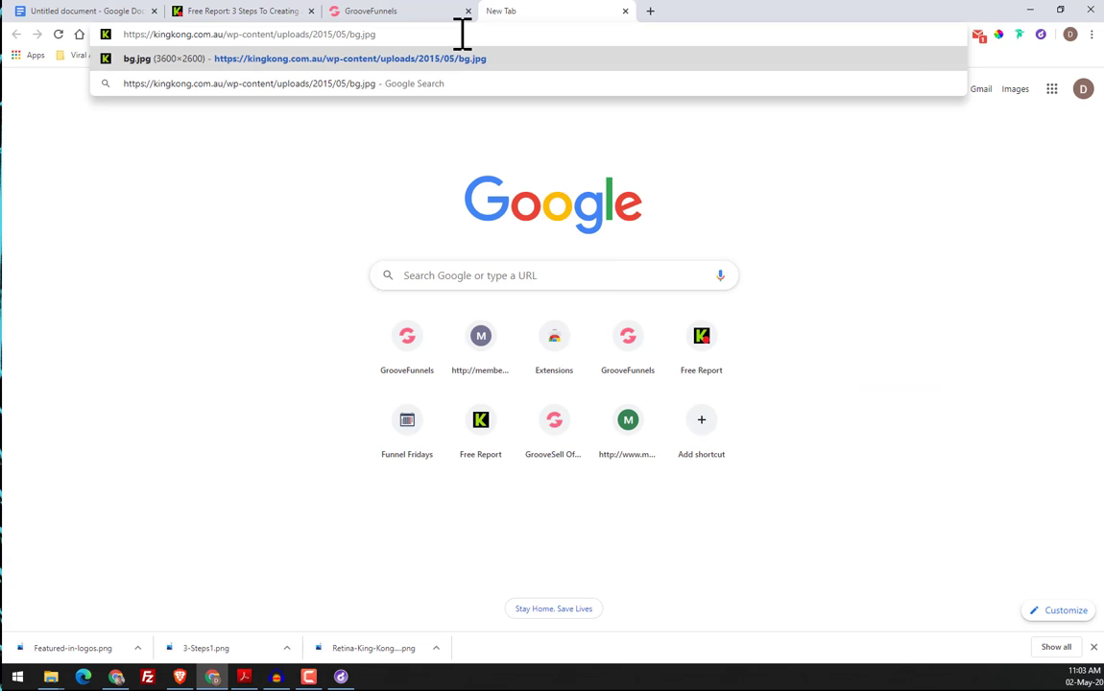
key("Return")
Save the background image as bg in JPEG format in the Design Hacking folder
right_click(463, 218)
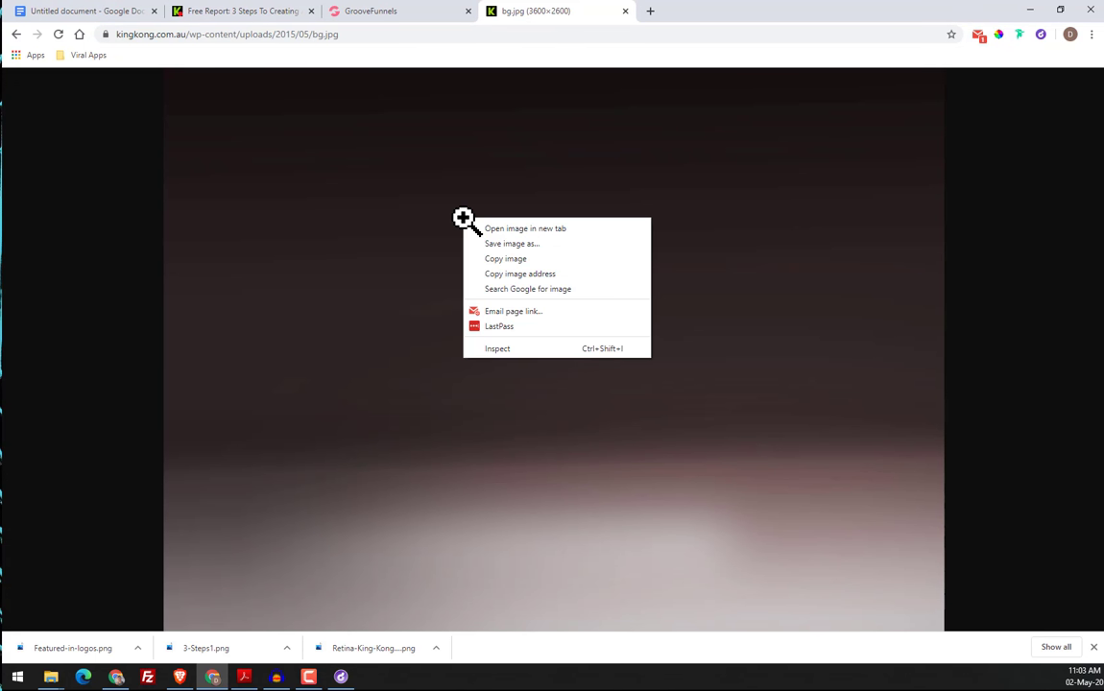
left_click(544, 244)
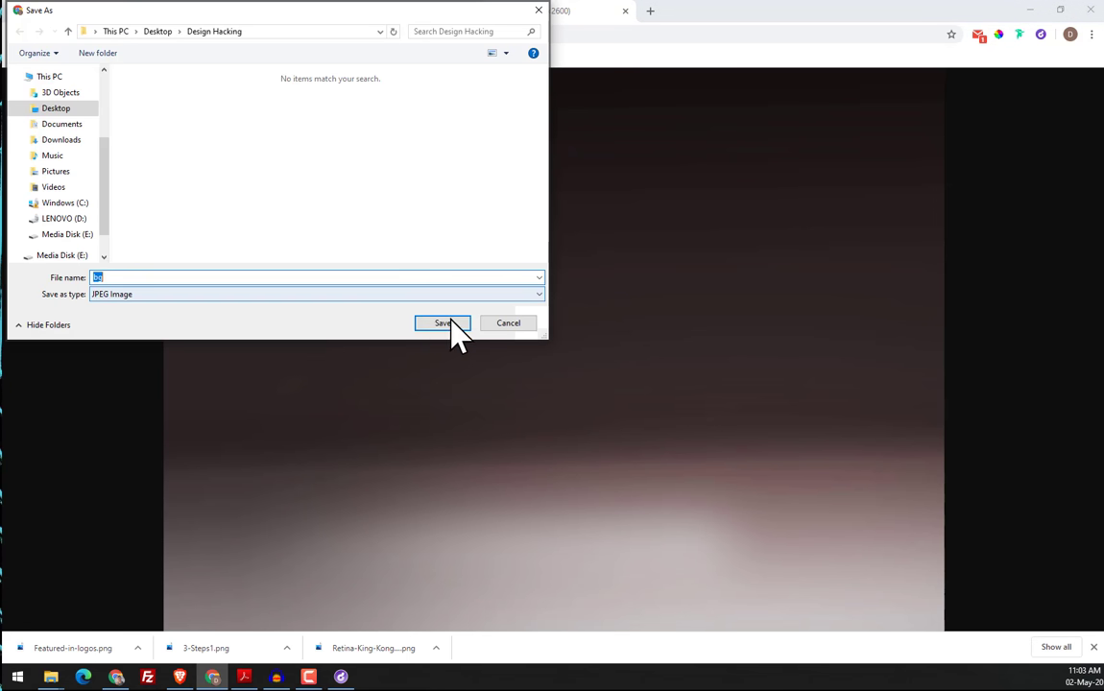
left_click(455, 326)
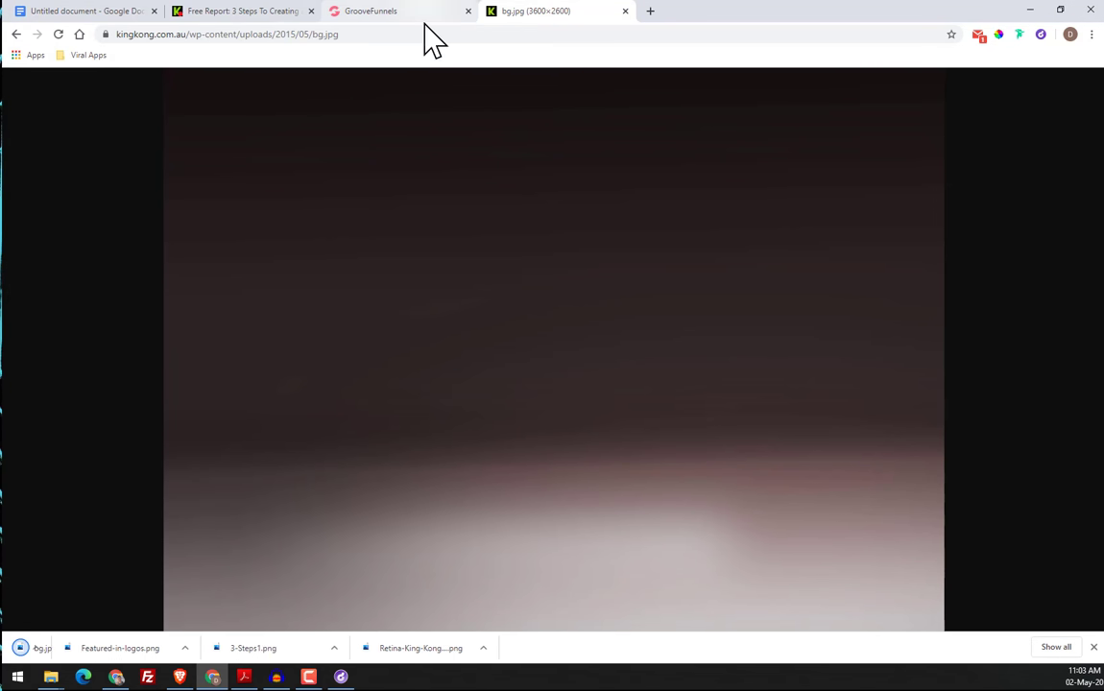
Return to the King Kong page, restart the inspection of its background and expand row-bg-wrap and inner-wrap to review the background image element
left_click(353, 13)
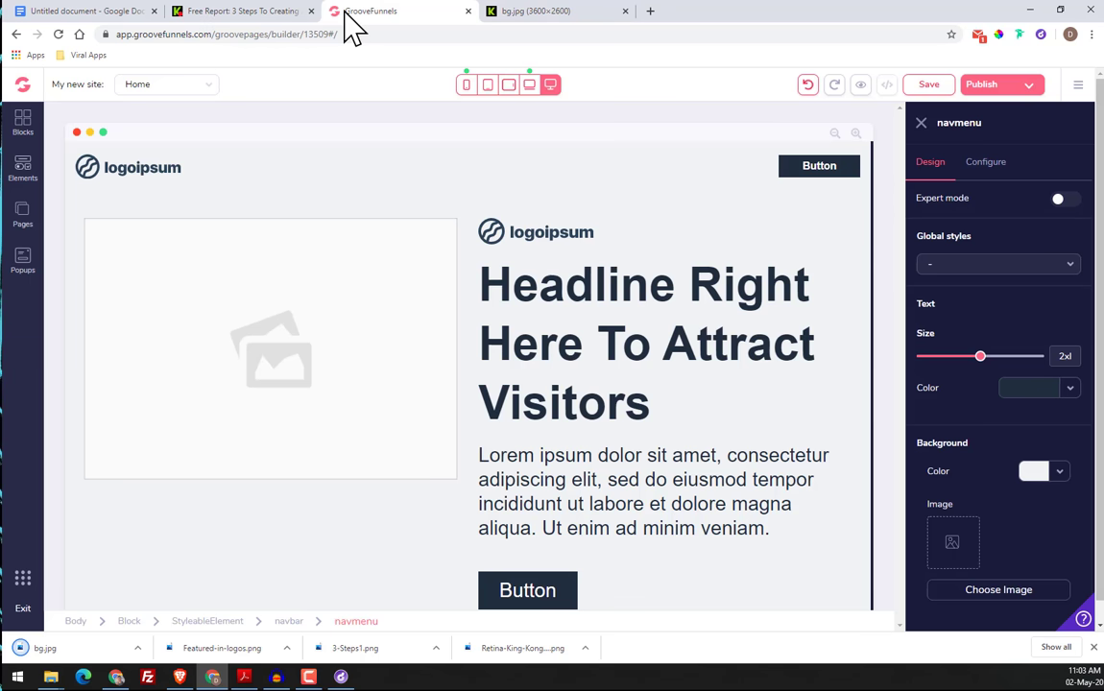
left_click(254, 14)
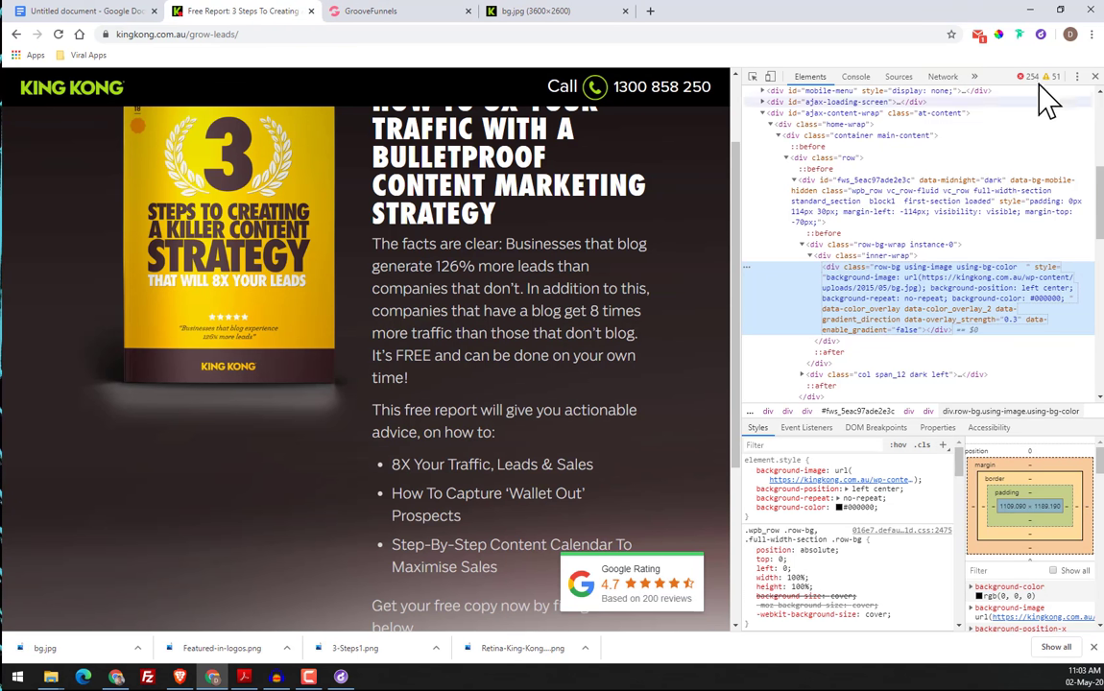
left_click(1095, 75)
right_click(123, 219)
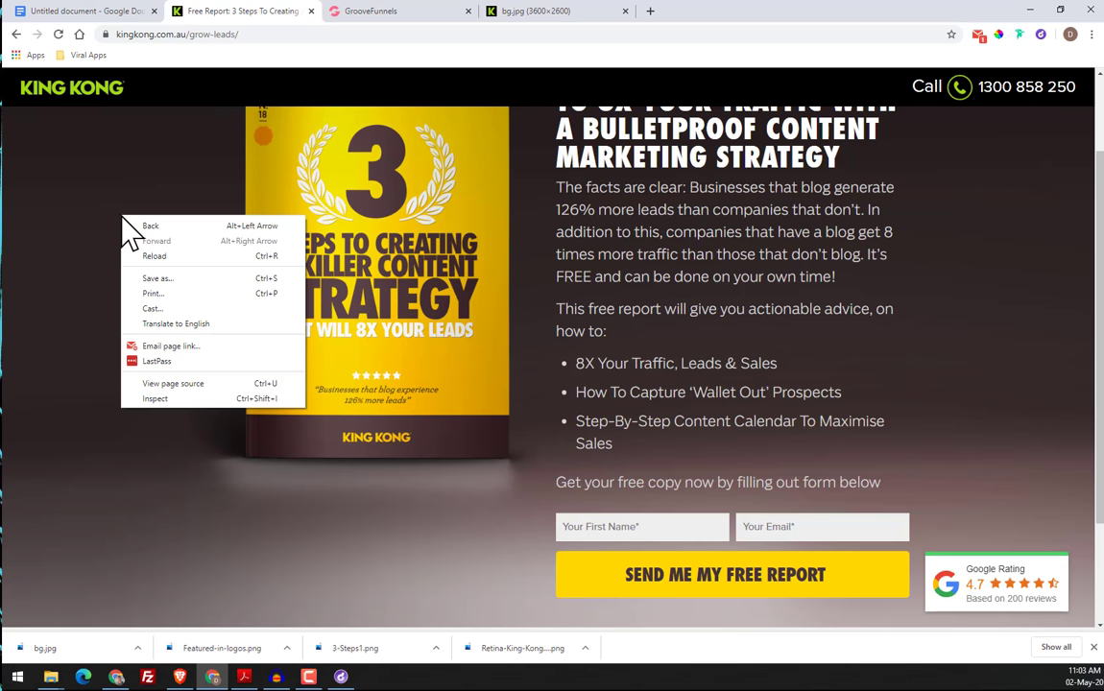
left_click(179, 403)
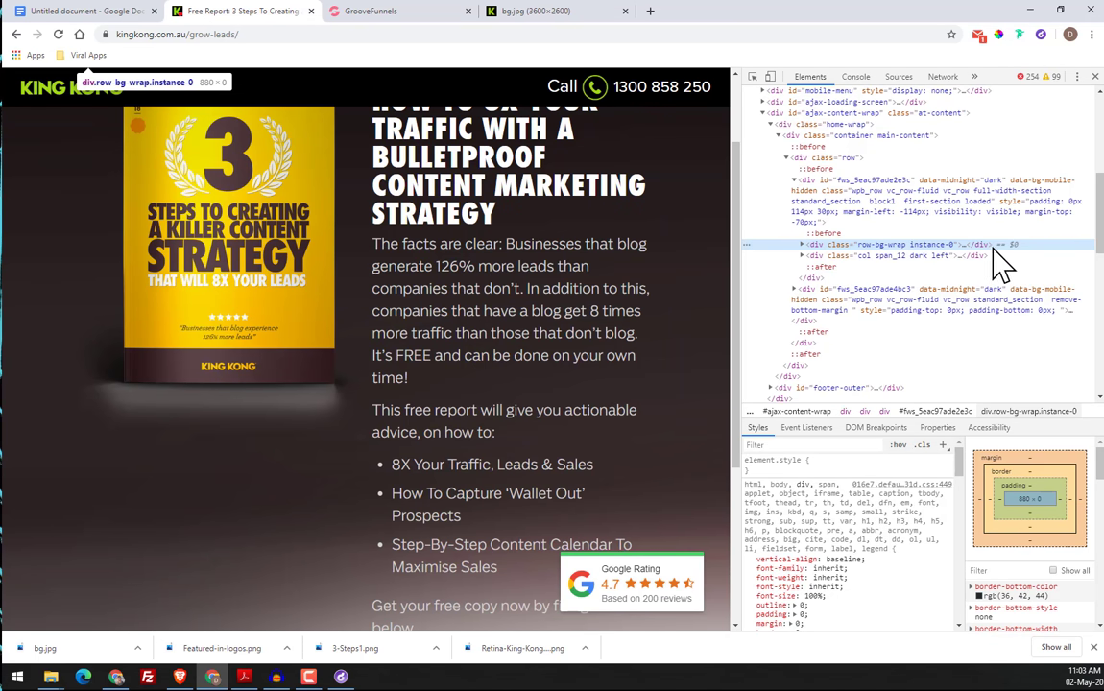
left_click(804, 246)
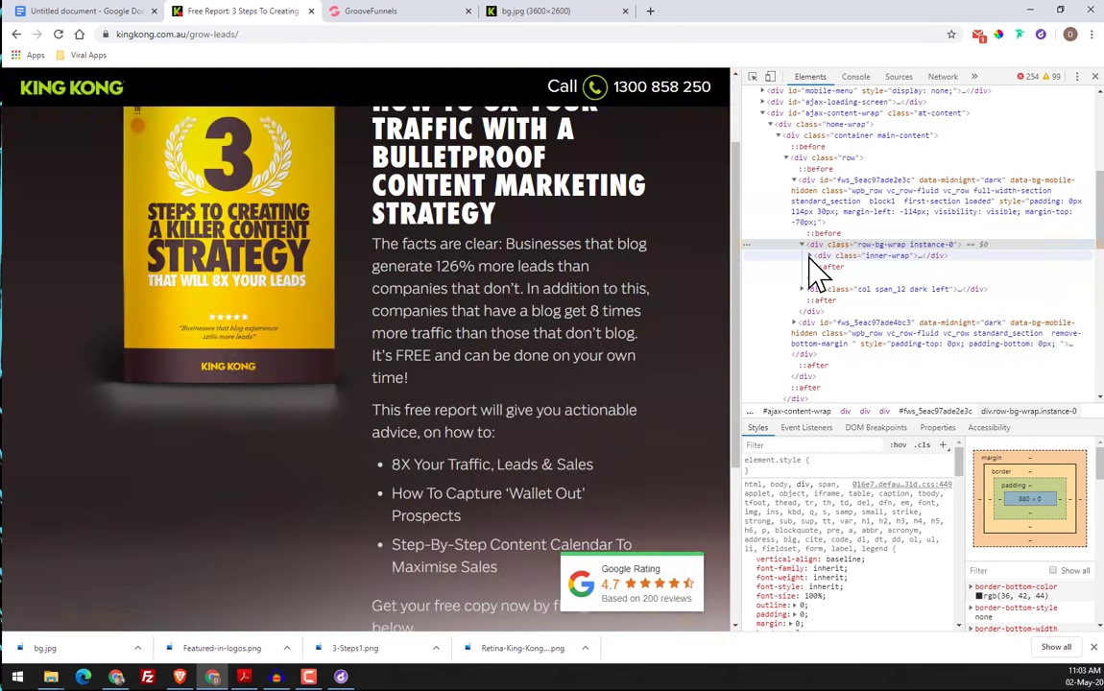
left_click(810, 256)
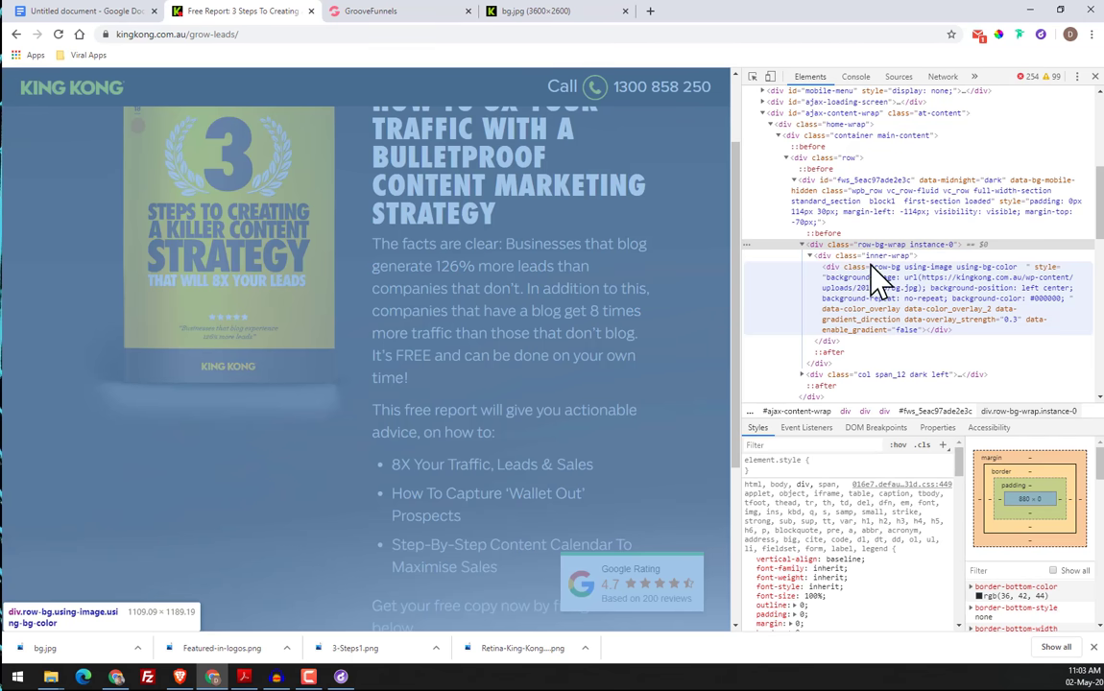
Copy the row-bg element once more and highlight the bg.jpg image address in the note, then close the note
left_click(939, 288)
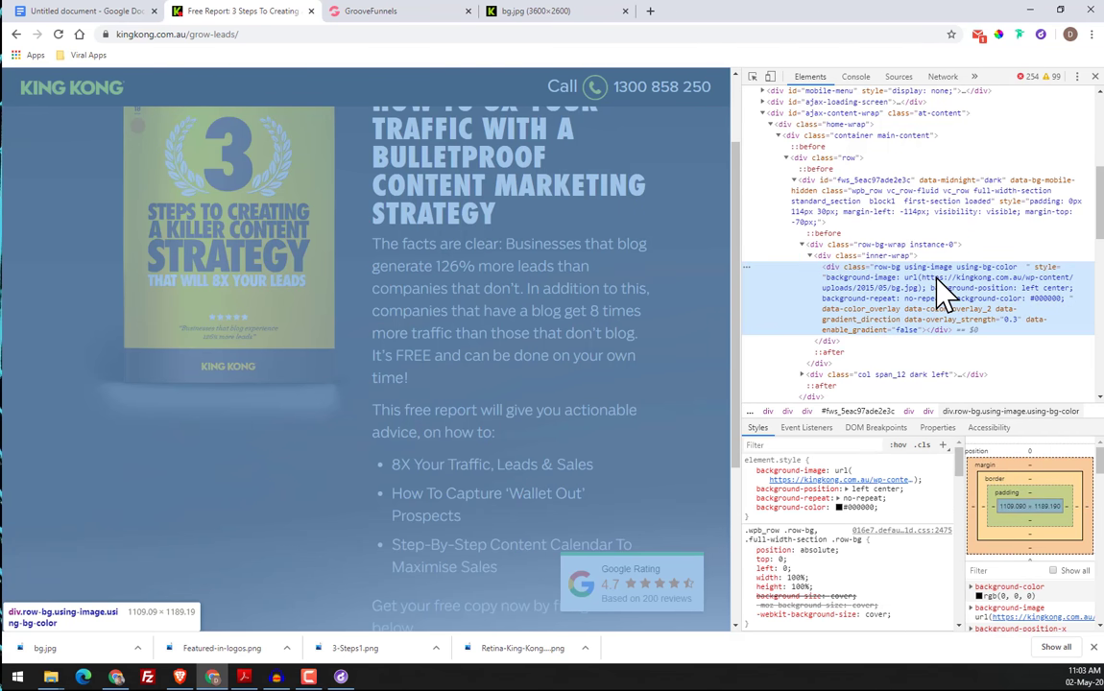
right_click(938, 278)
mouse_move(978, 360)
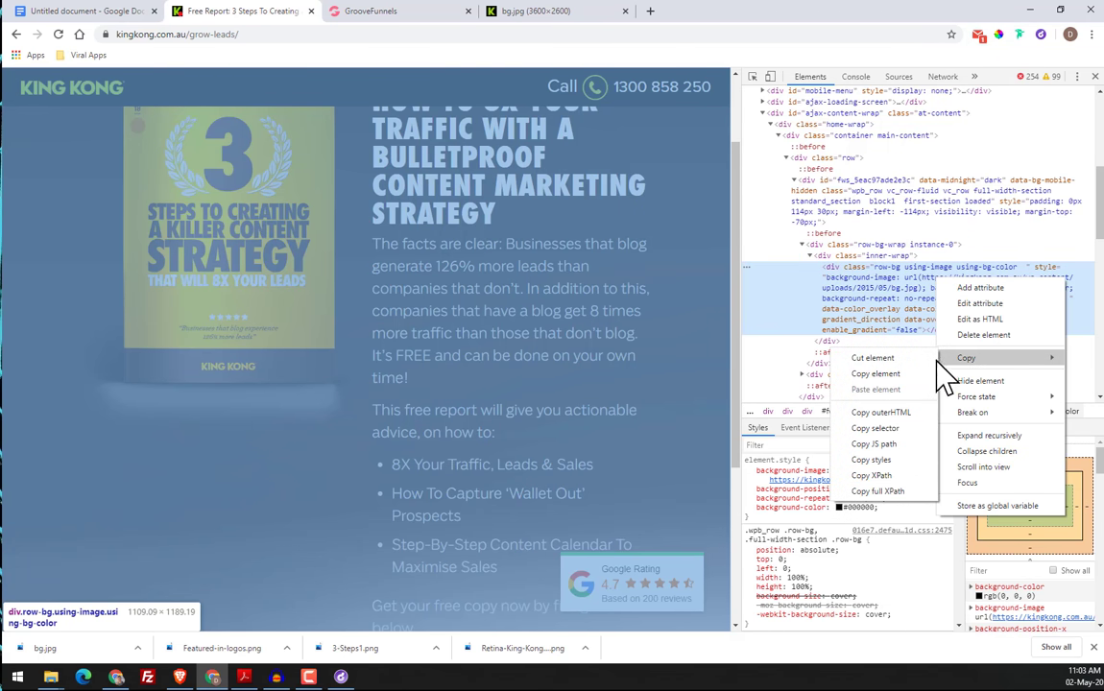
left_click(874, 373)
left_click(341, 677)
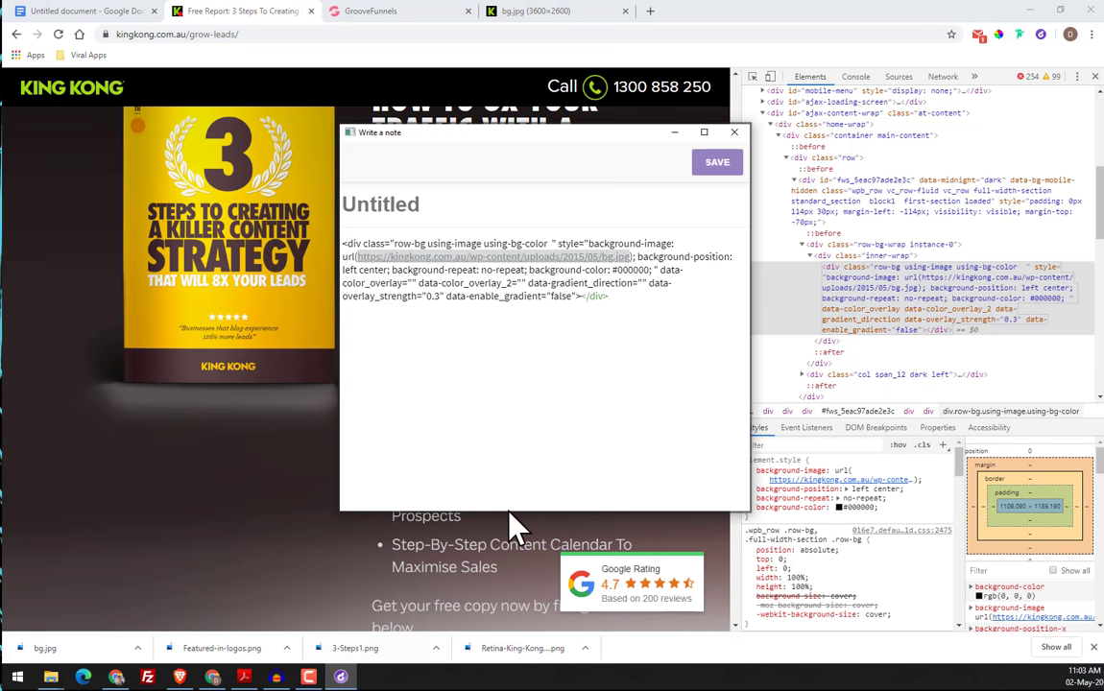
left_click(437, 327)
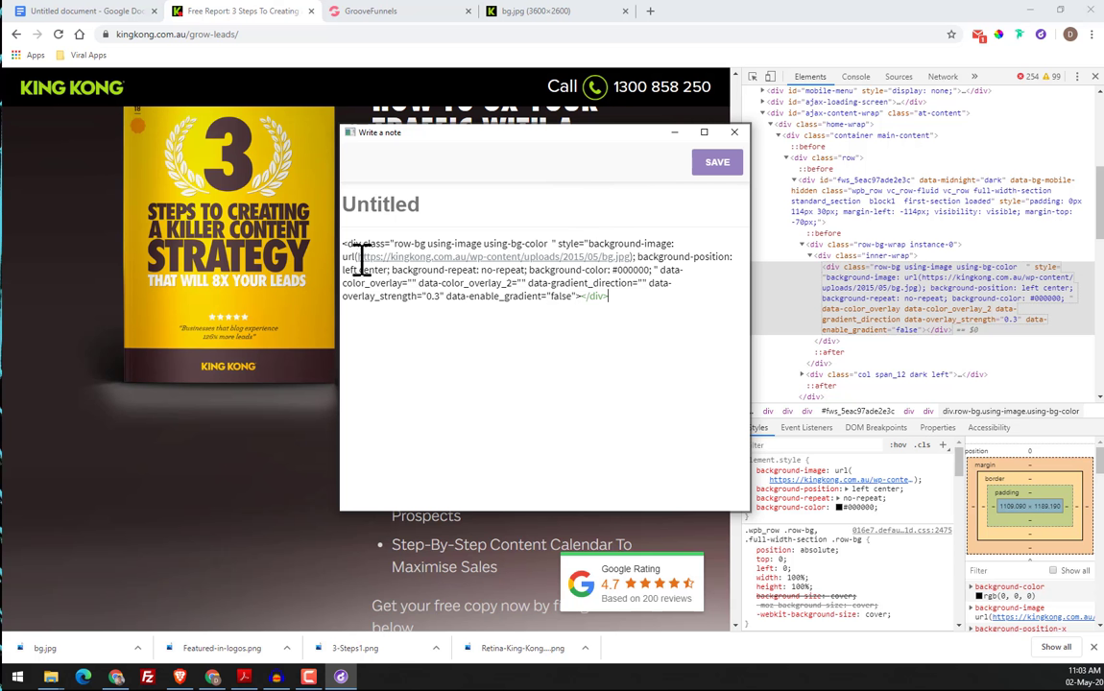
left_click_drag(362, 258, 629, 257)
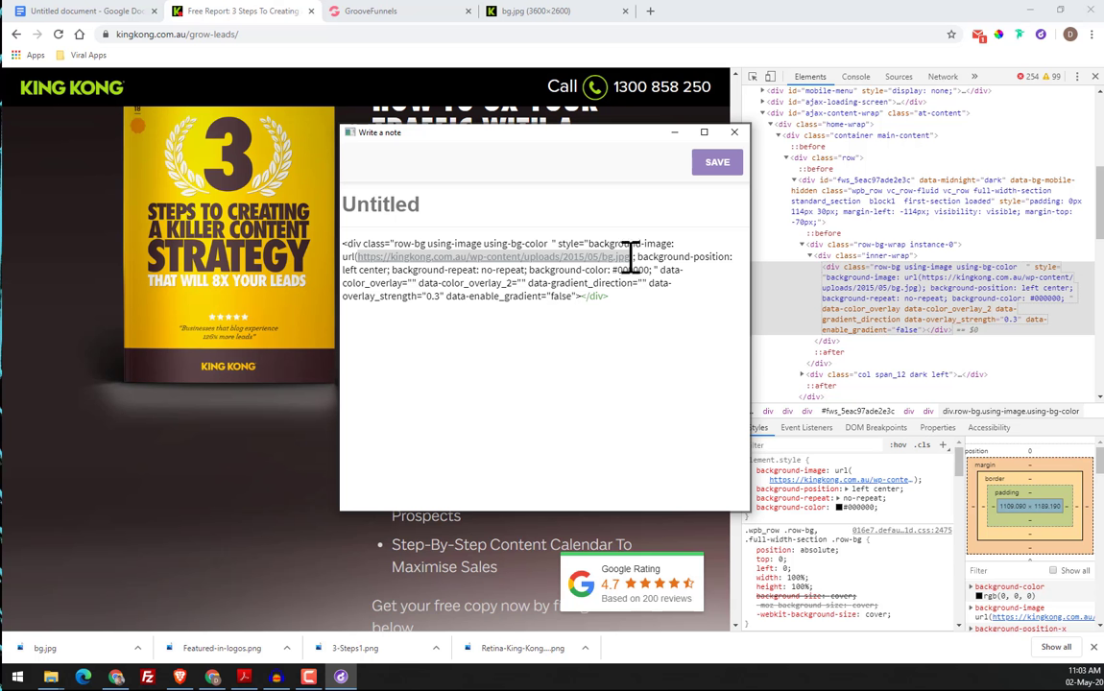
left_click(629, 257)
left_click(734, 131)
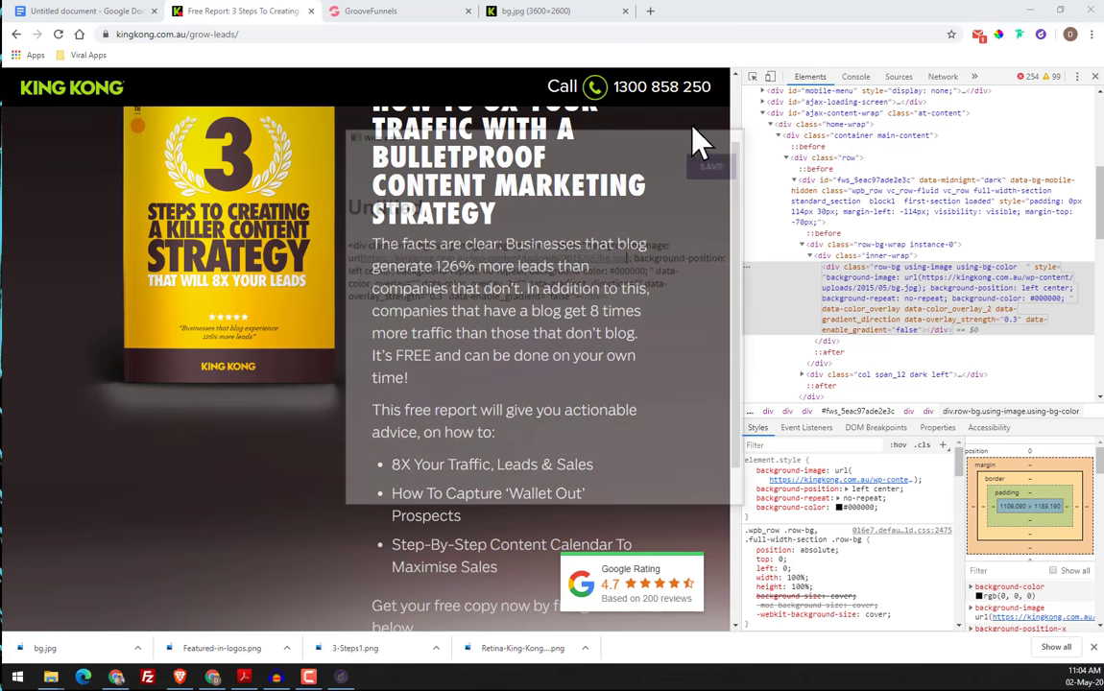
left_click(650, 10)
right_click(661, 36)
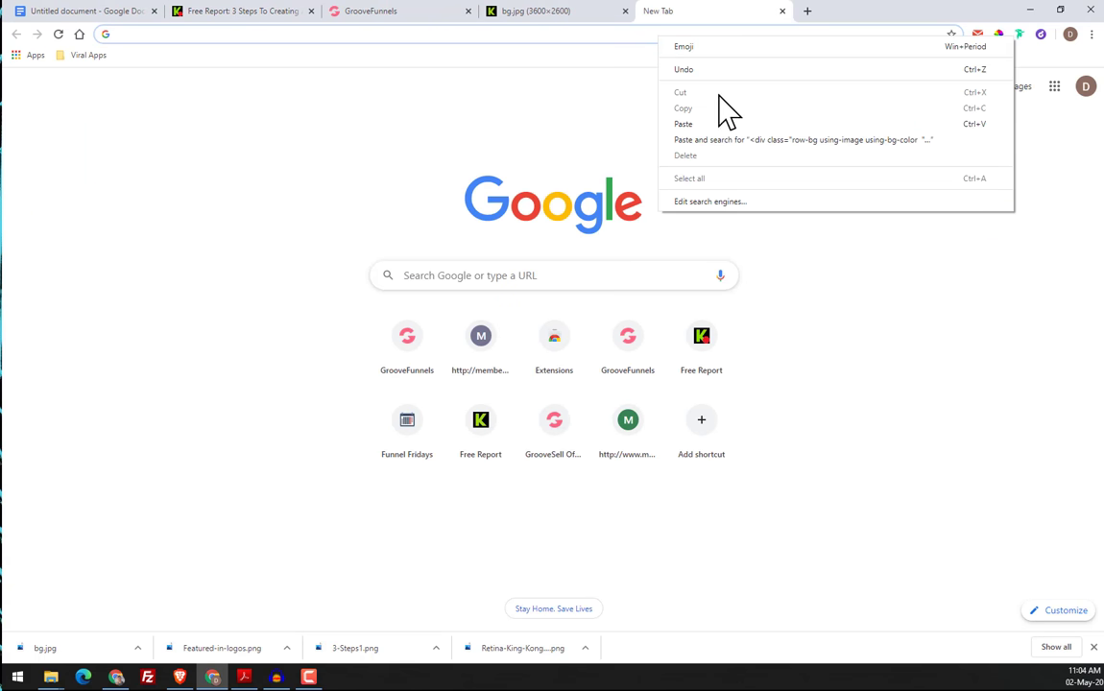
left_click(749, 142)
left_click(781, 11)
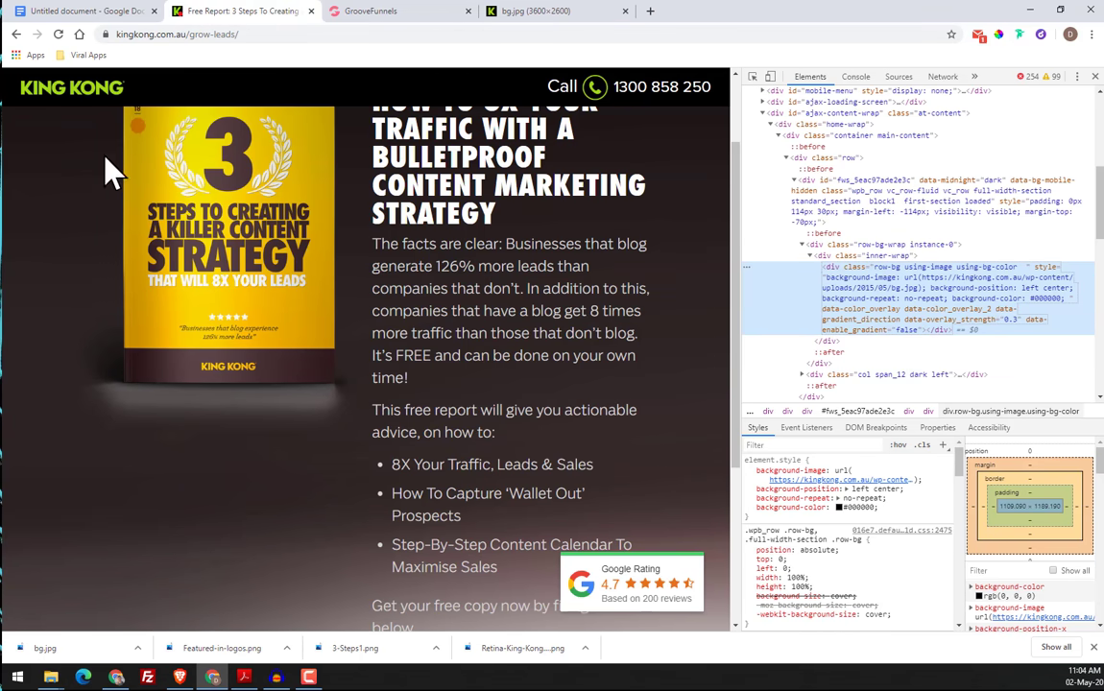
Close the page inspection and review the King Kong page's background from the header to the footer
left_click(1096, 77)
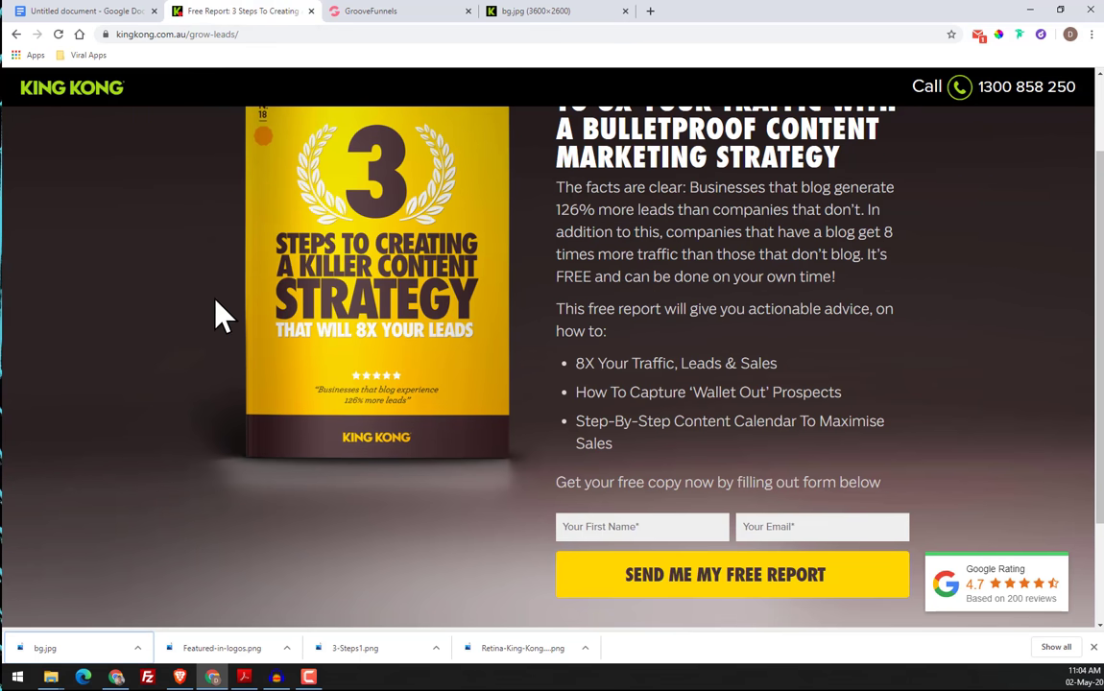
scroll(927, 277, "down", 3)
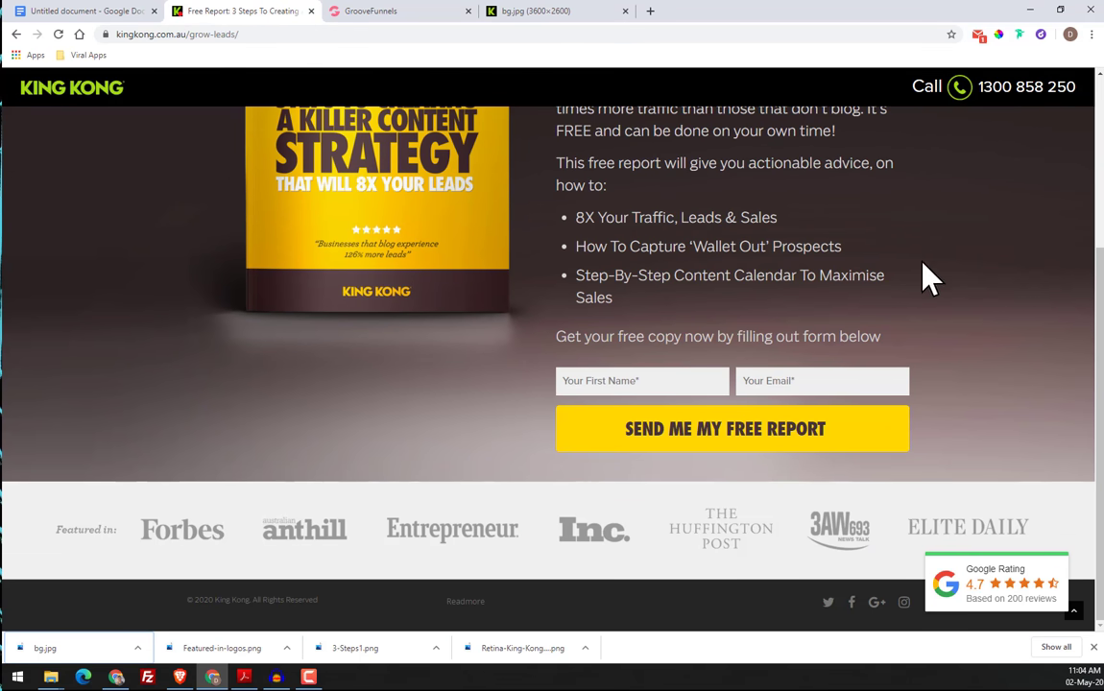
scroll(267, 448, "up", 5)
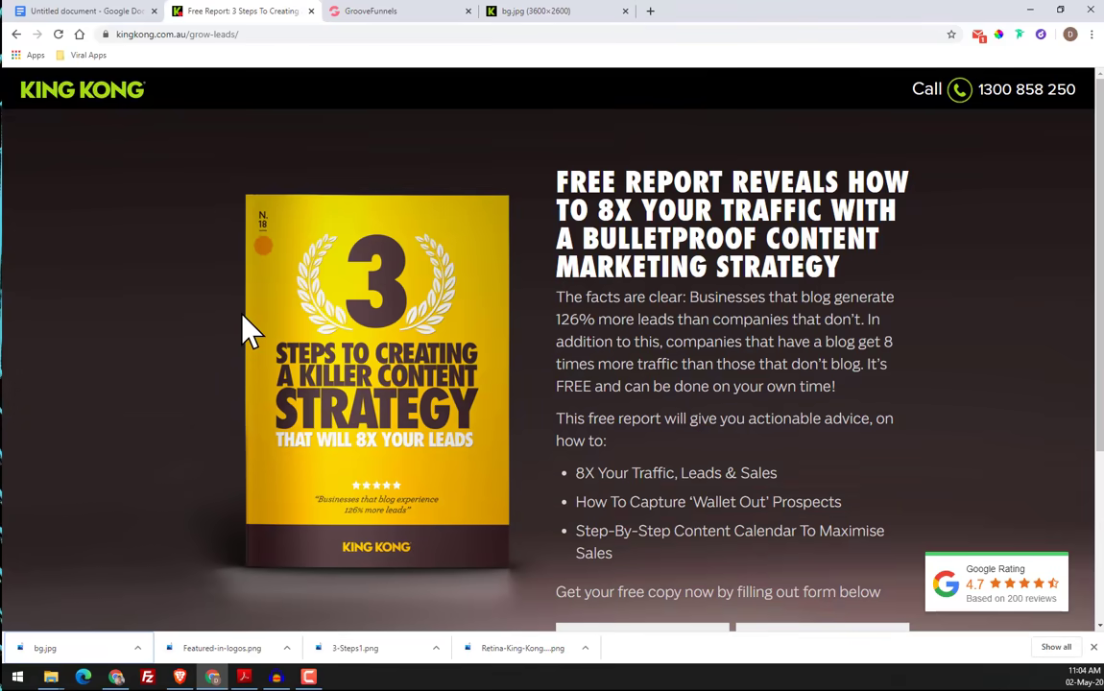
In the GroovePages builder, replace the navbar's placeholder logo with the King Kong logo from the image library and apply the update
left_click(424, 14)
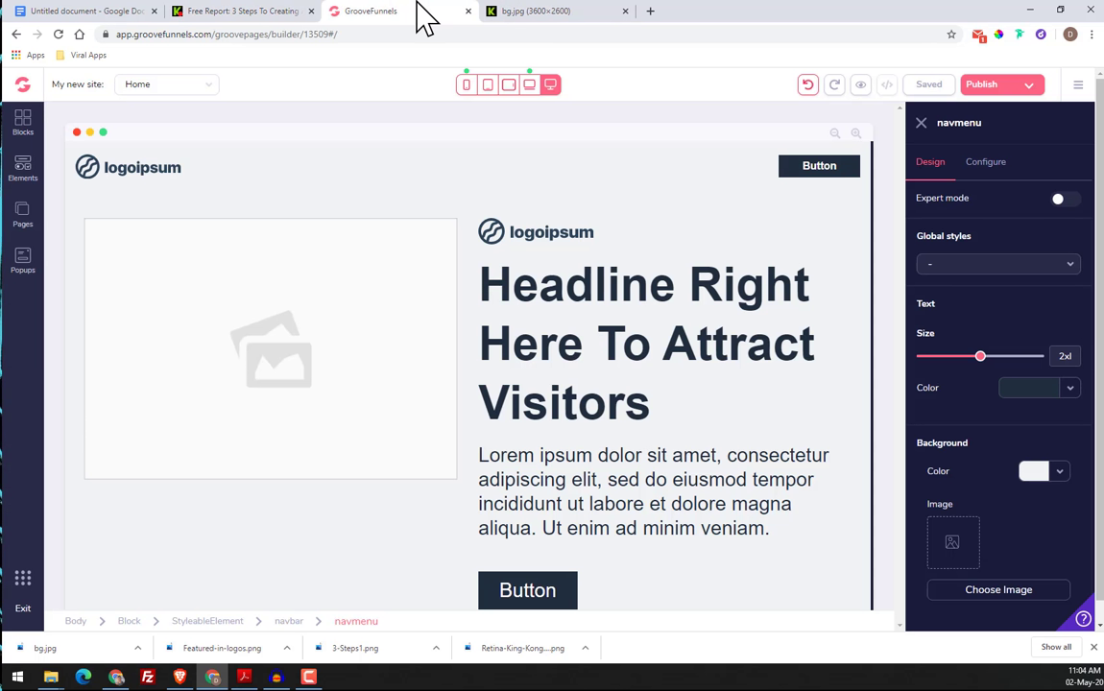
left_click(163, 178)
left_click(988, 165)
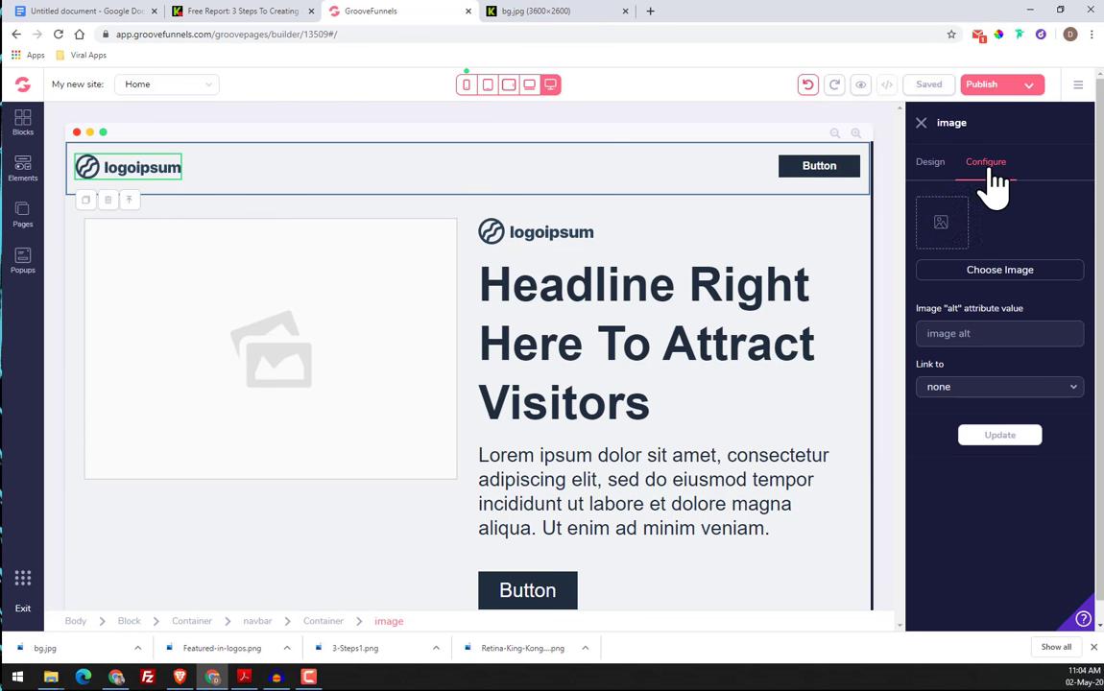
left_click(922, 124)
left_click(242, 184)
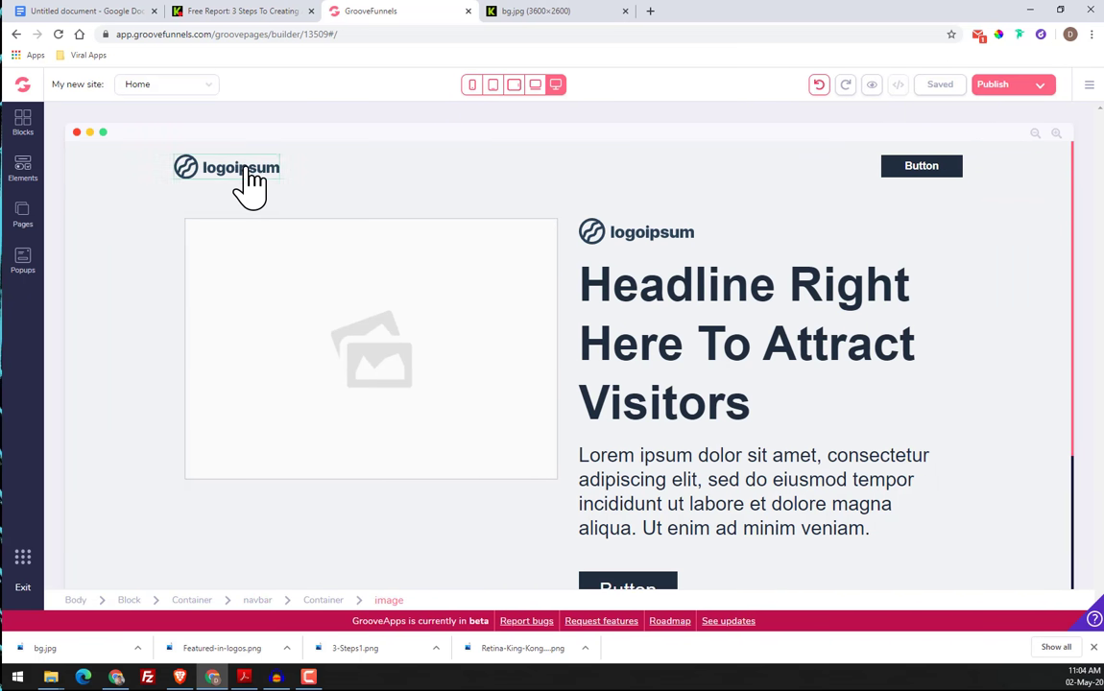
left_click(122, 170)
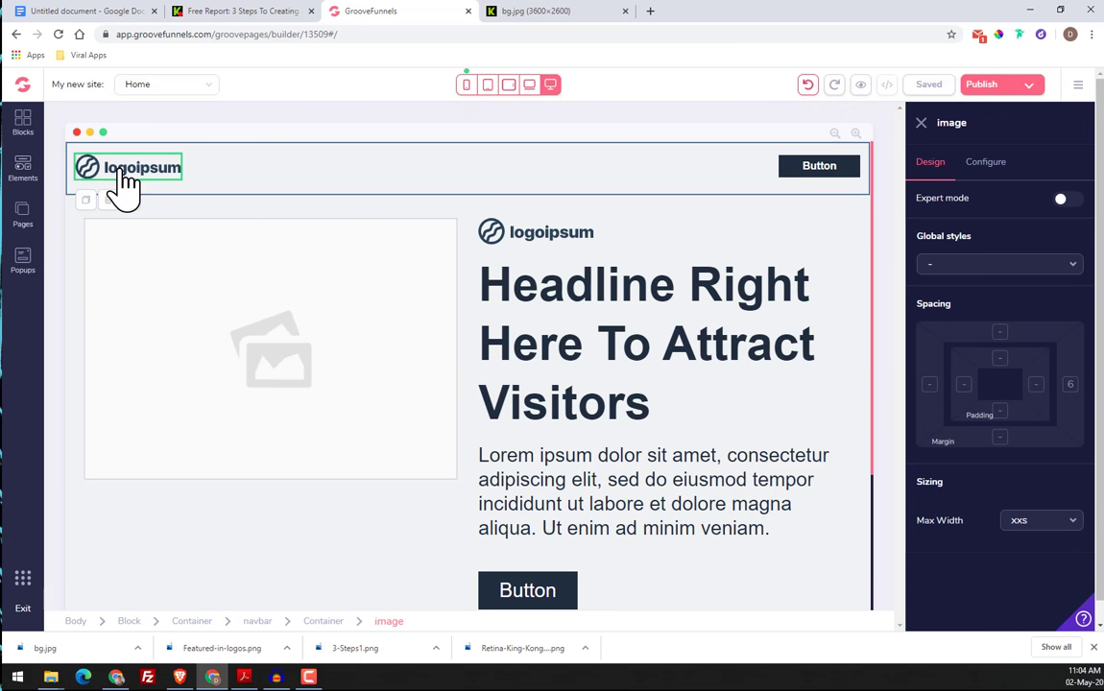
left_click(989, 168)
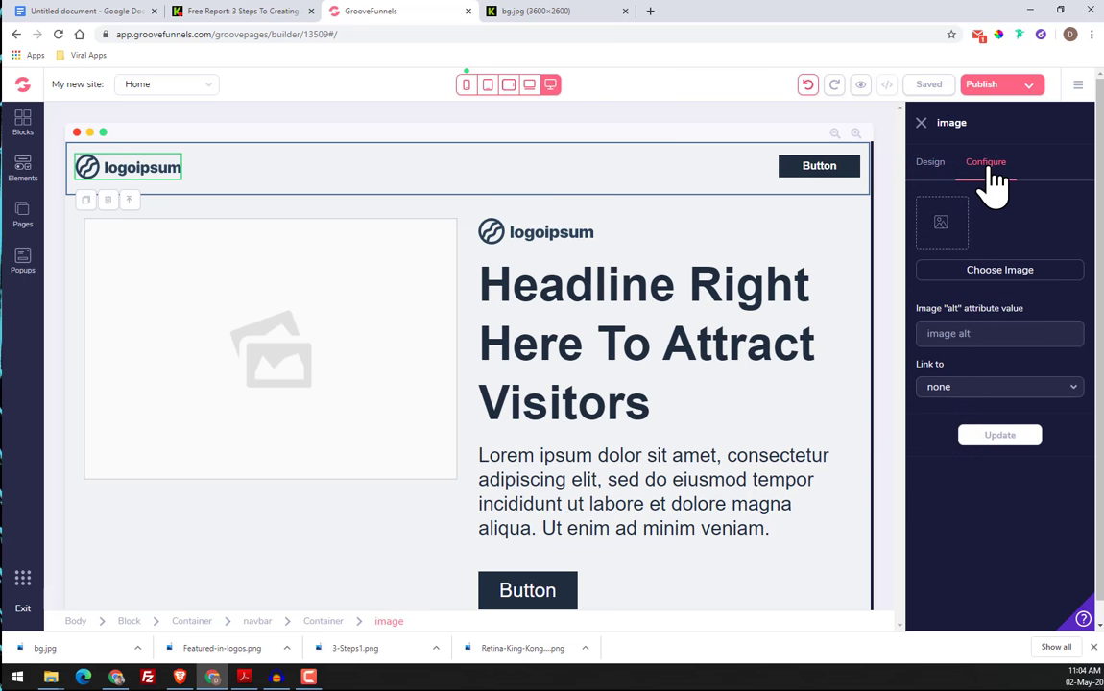
left_click(987, 277)
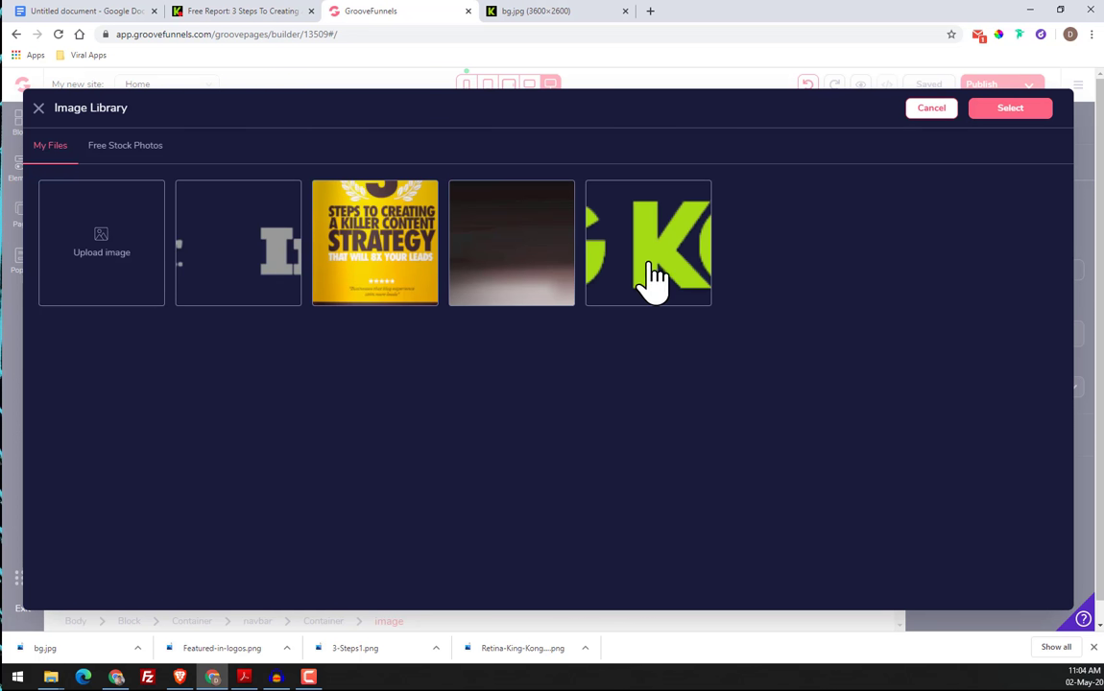
left_click(645, 248)
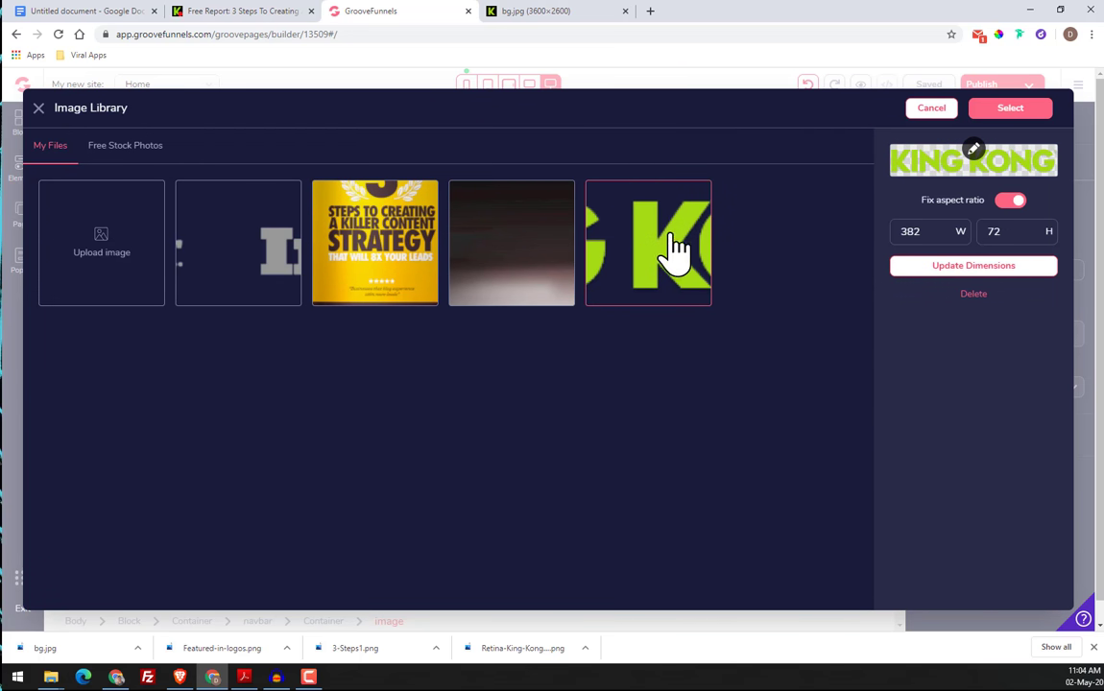
left_click(1008, 113)
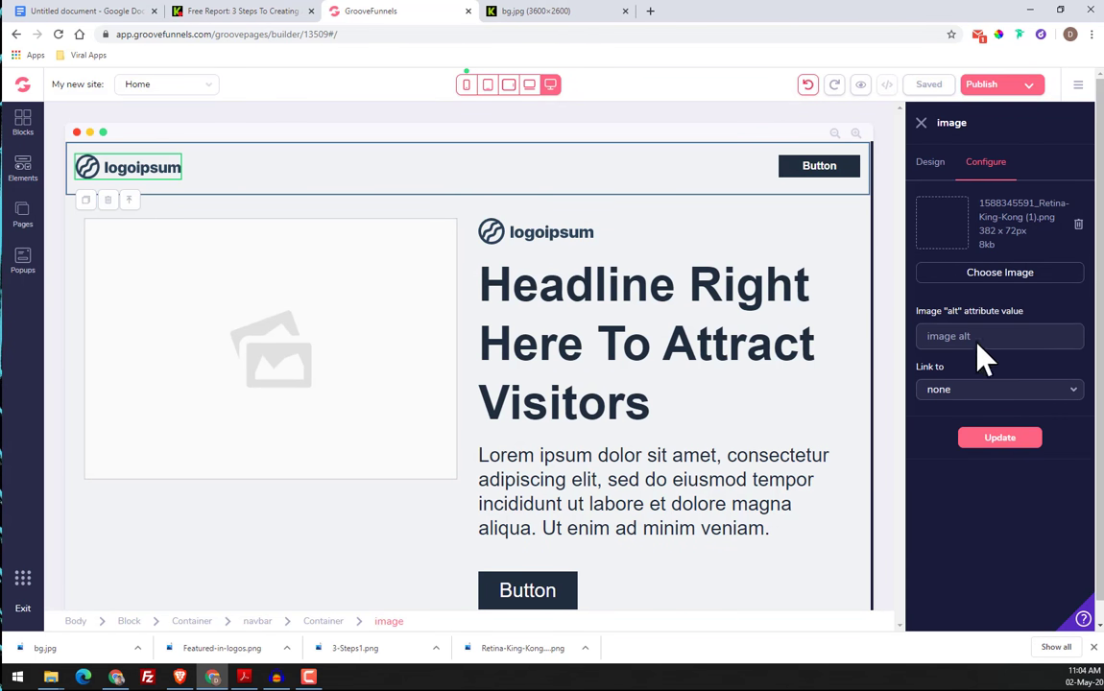
left_click(1000, 438)
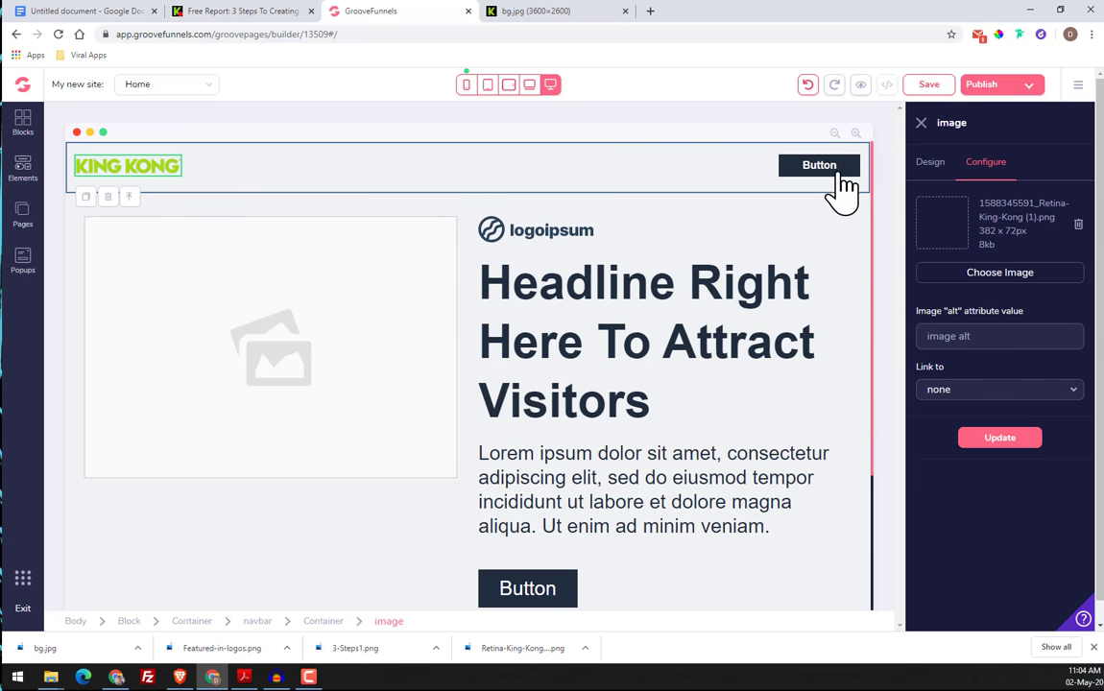
Compare with the original header and place a heading element on each side of the navbar button
left_click(231, 11)
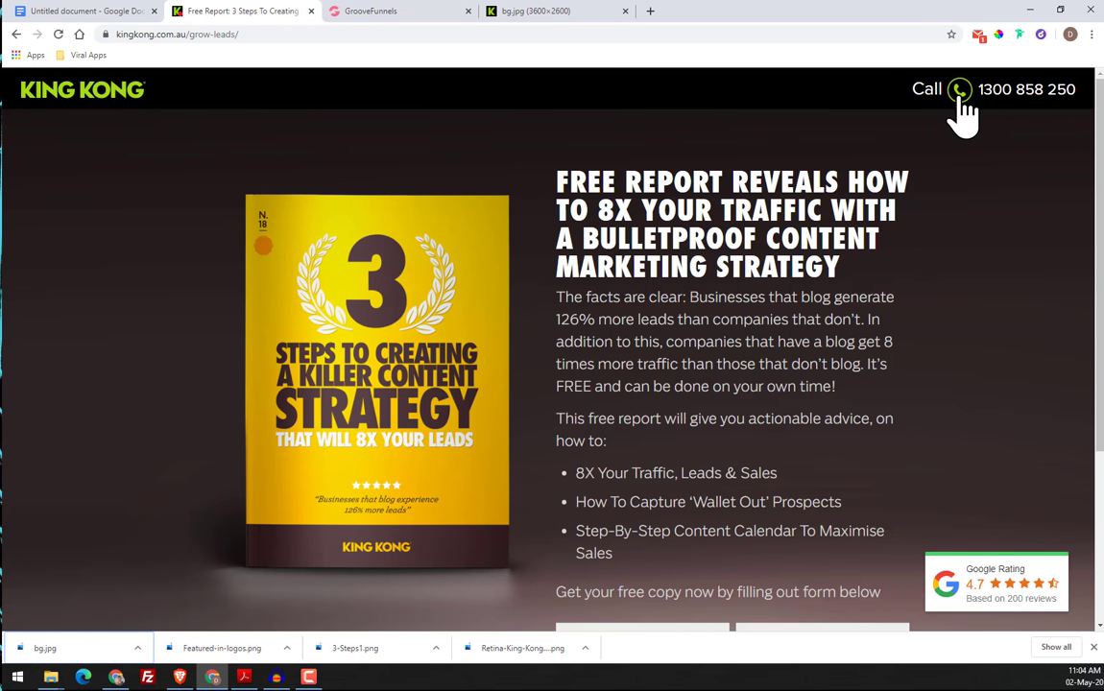
left_click(384, 13)
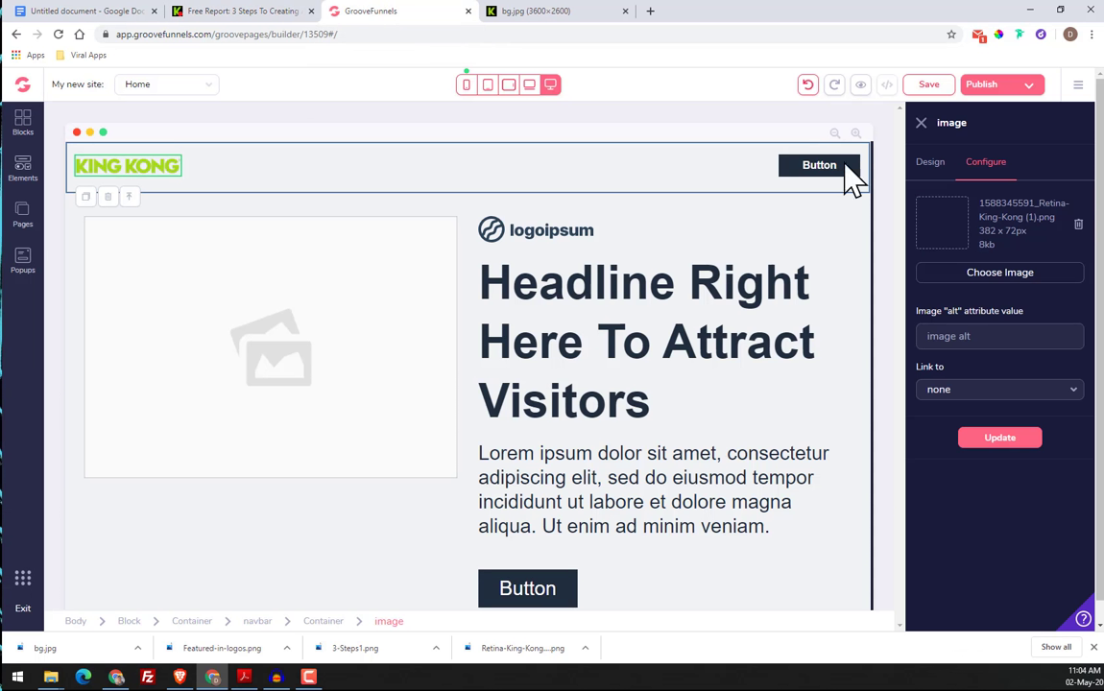
left_click(29, 173)
scroll(156, 363, "down", 5)
scroll(172, 404, "up", 1)
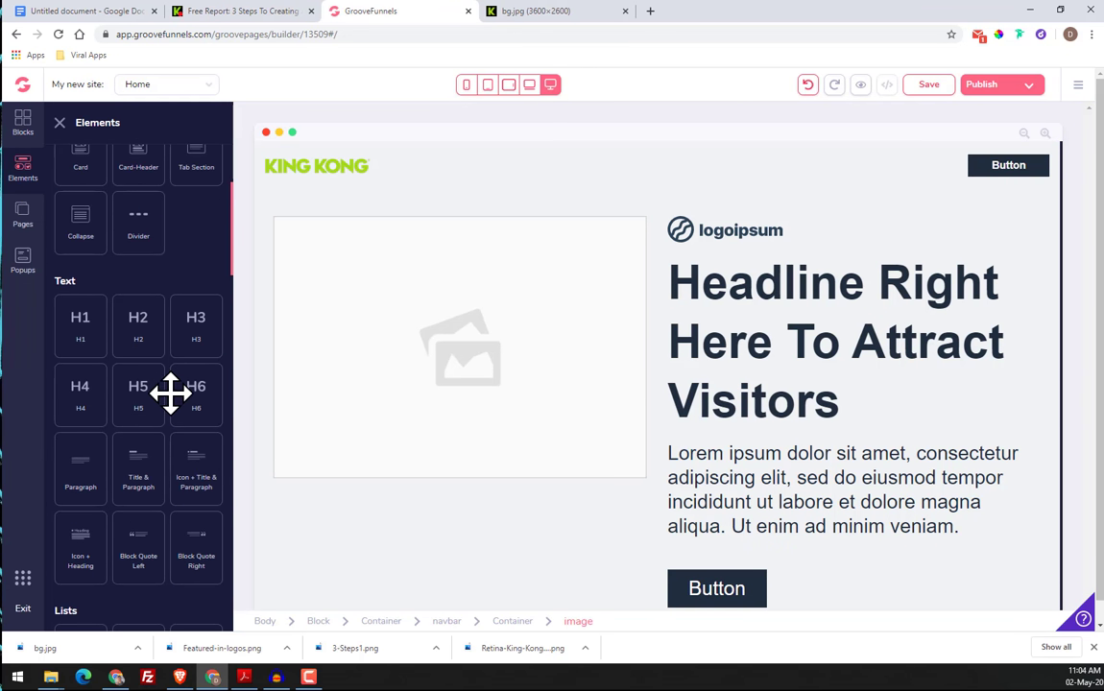
left_click_drag(187, 318, 1006, 192)
left_click(1018, 168)
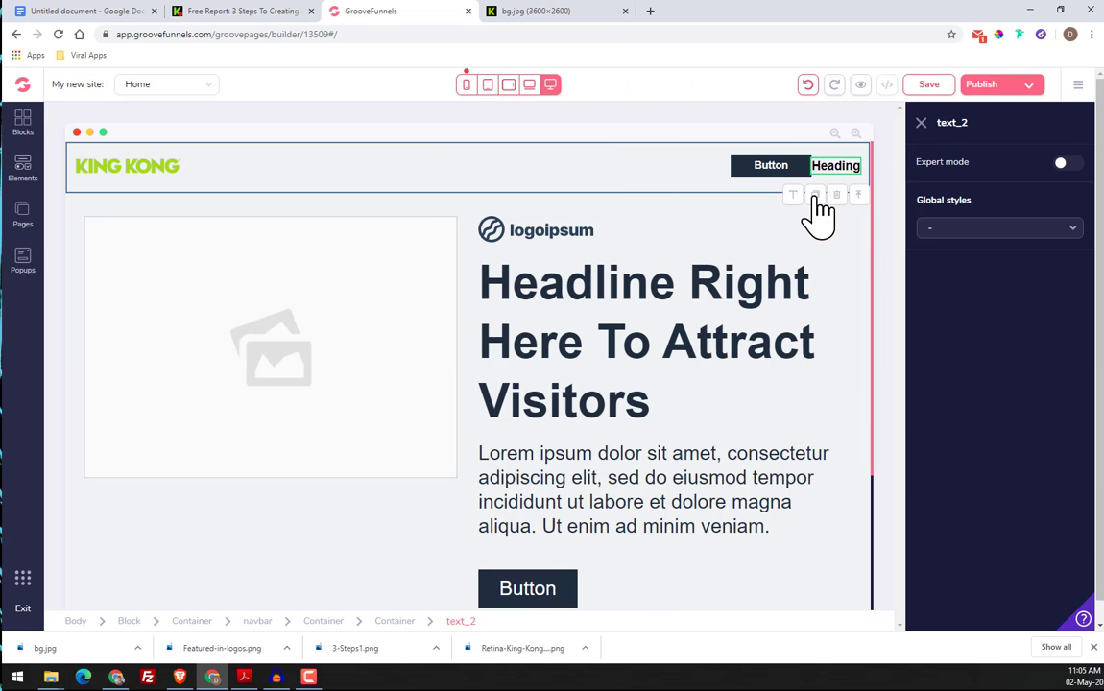
mouse_move(815, 196)
left_mouse_down()
mouse_move(818, 173)
mouse_move(845, 179)
mouse_move(771, 173)
mouse_move(824, 176)
left_mouse_up()
Delete the button between the two navbar headings and confirm the deletion
left_click(885, 173)
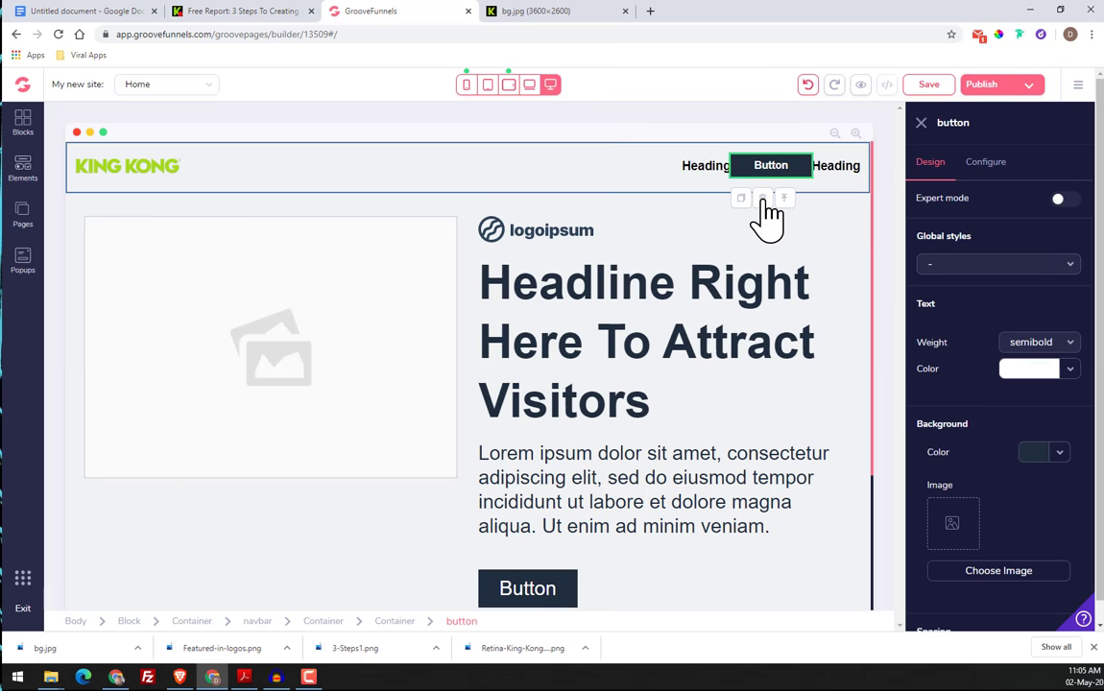
left_click(762, 200)
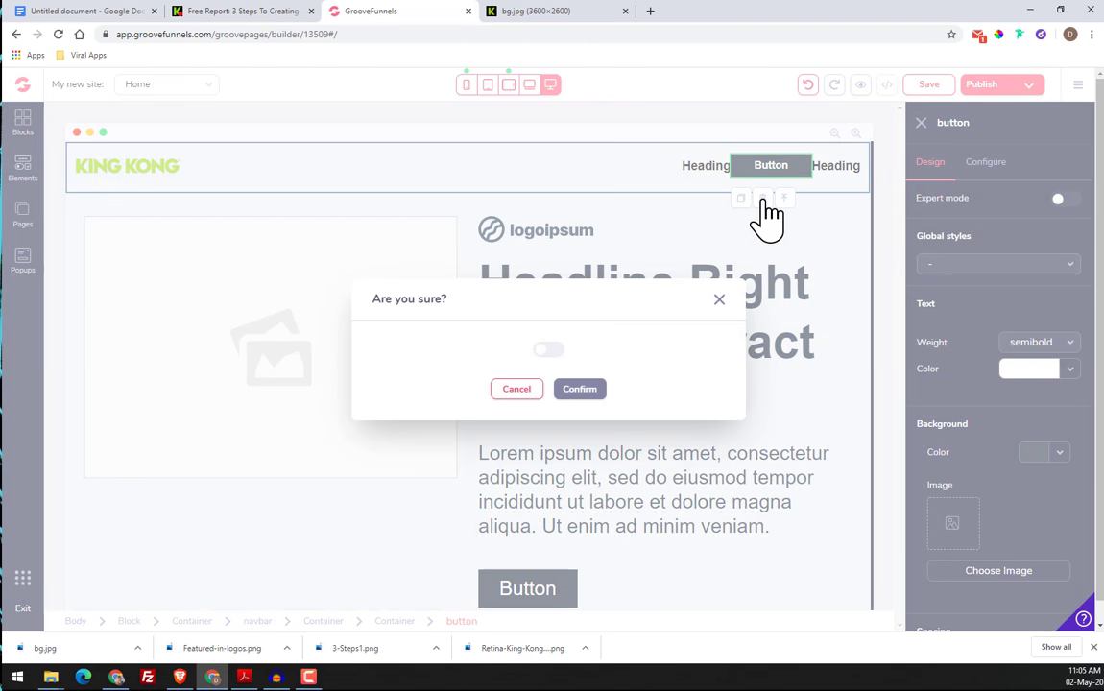
left_click(548, 350)
left_click(576, 390)
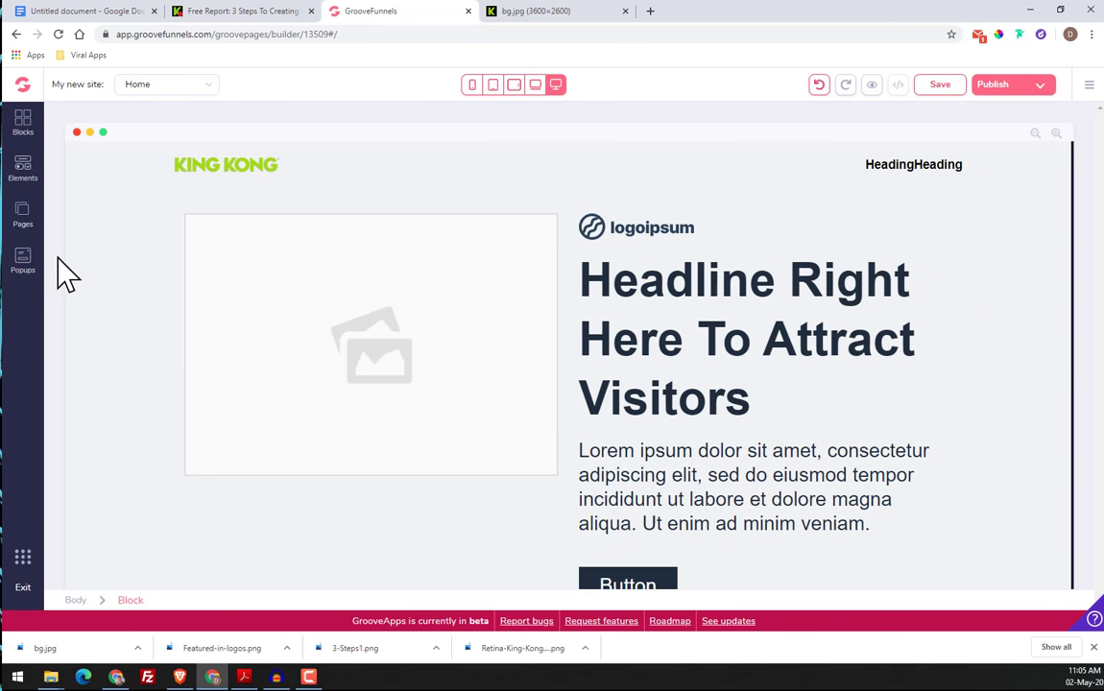
Check the phone symbol in the original header and insert an icon element between the two navbar headings
left_click(266, 17)
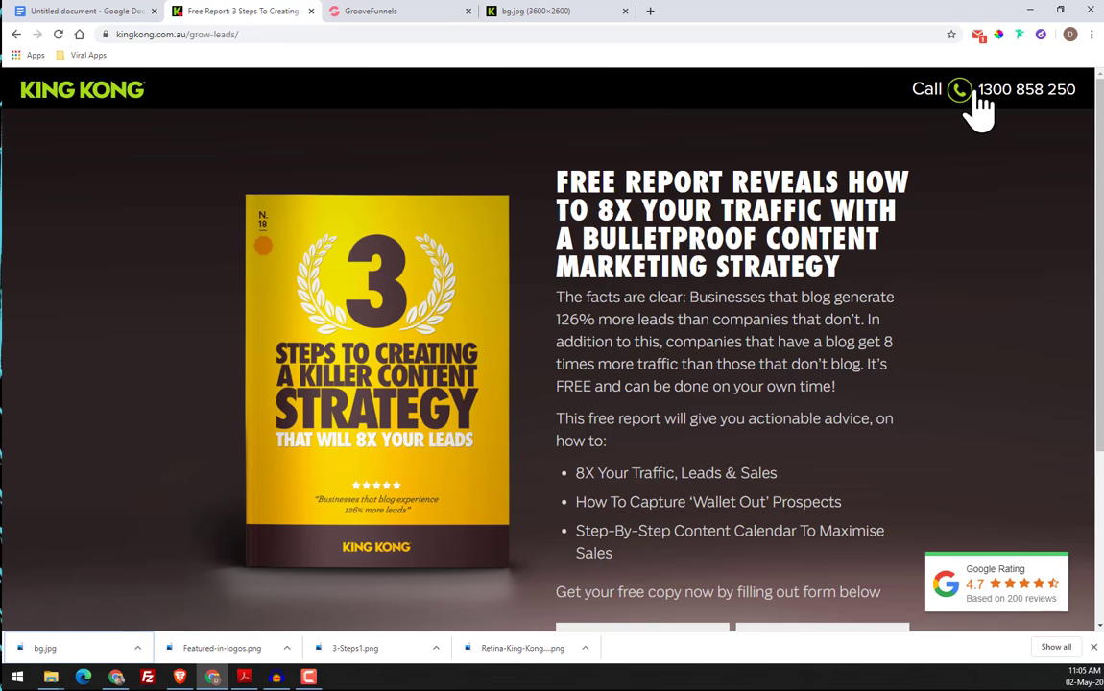
left_click(384, 12)
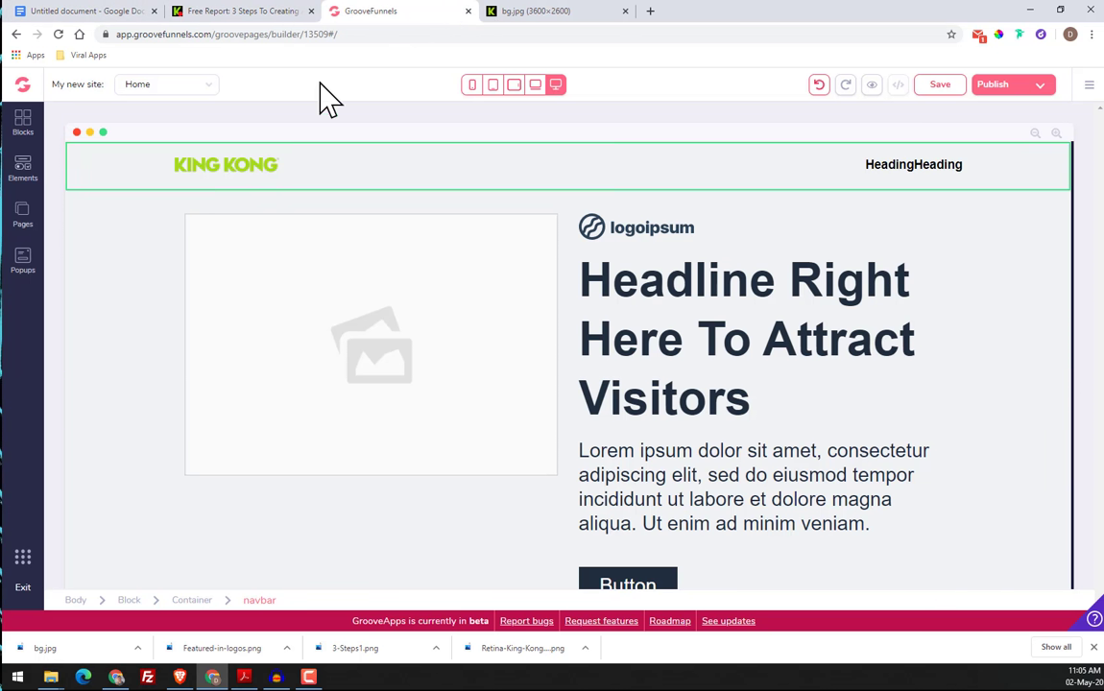
left_click(22, 173)
scroll(134, 279, "down", 4)
scroll(144, 292, "down", 5)
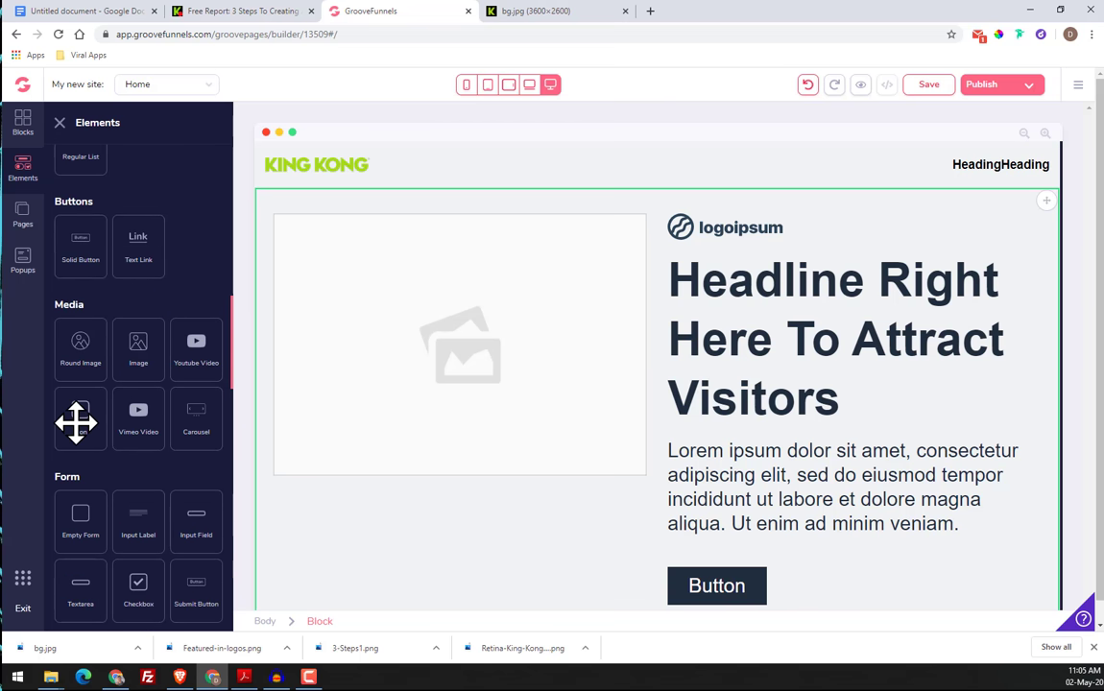
left_click_drag(76, 423, 978, 167)
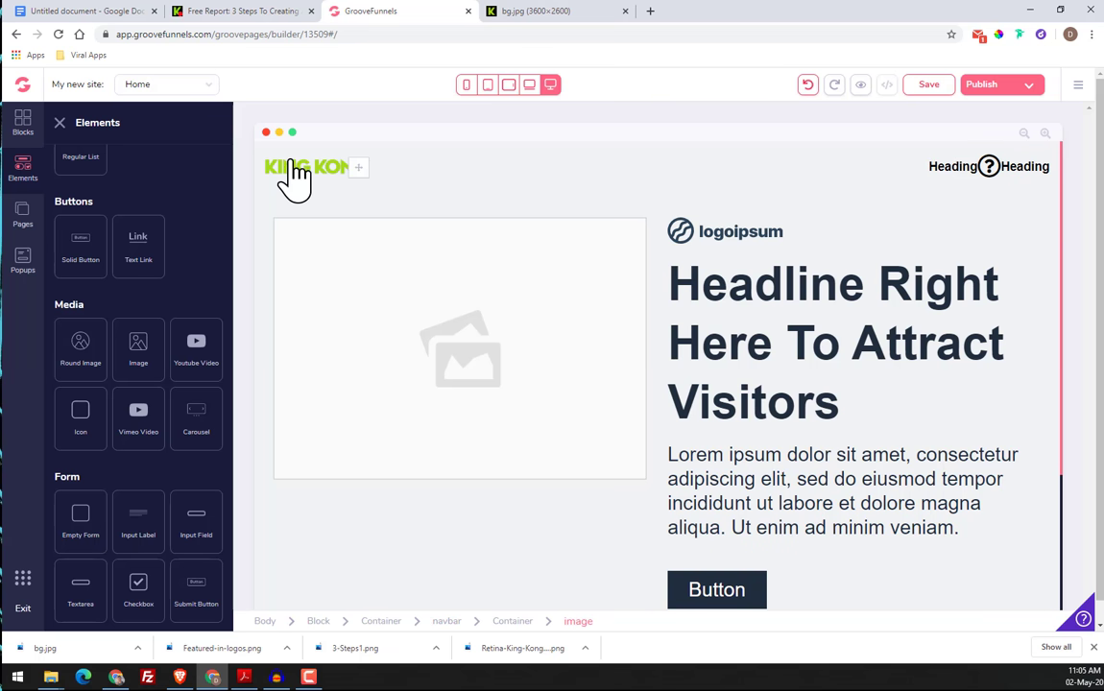
Check the wording beside the phone icon in the original header and change the first navbar heading's text to "Call"
left_click(951, 169)
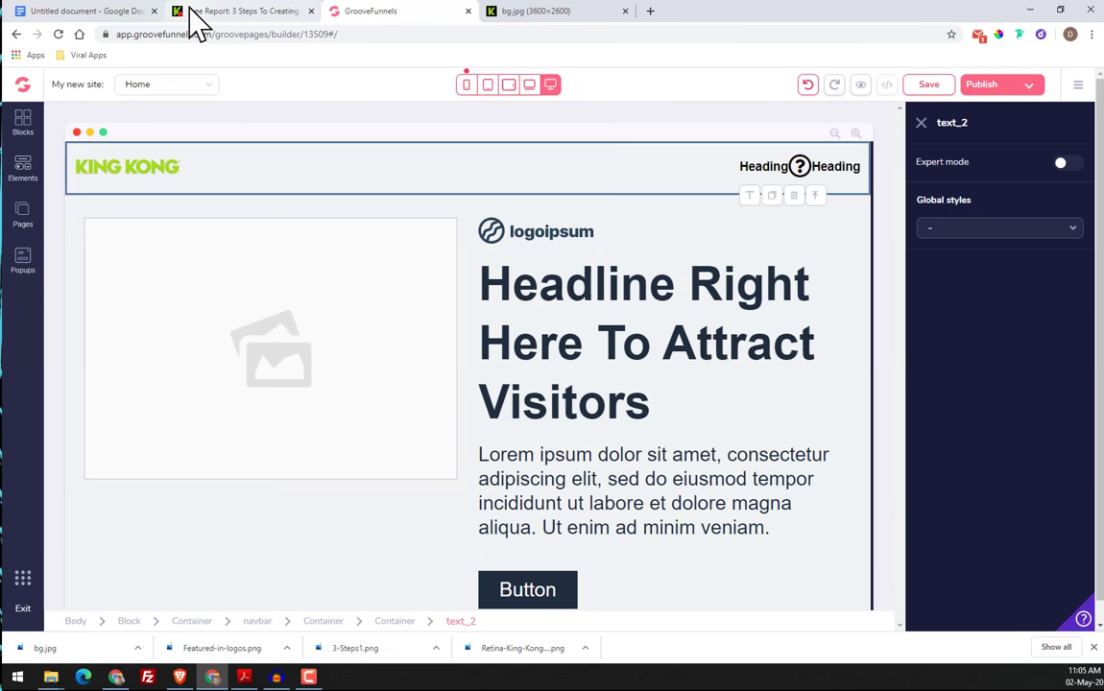
left_click(207, 11)
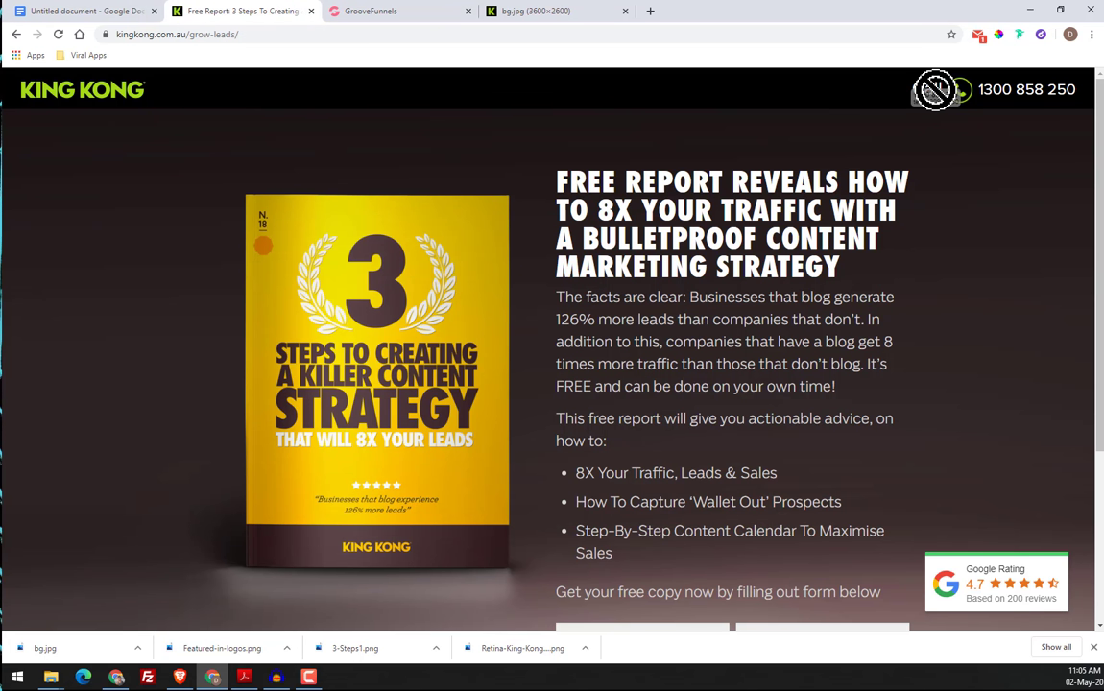
left_click(370, 13)
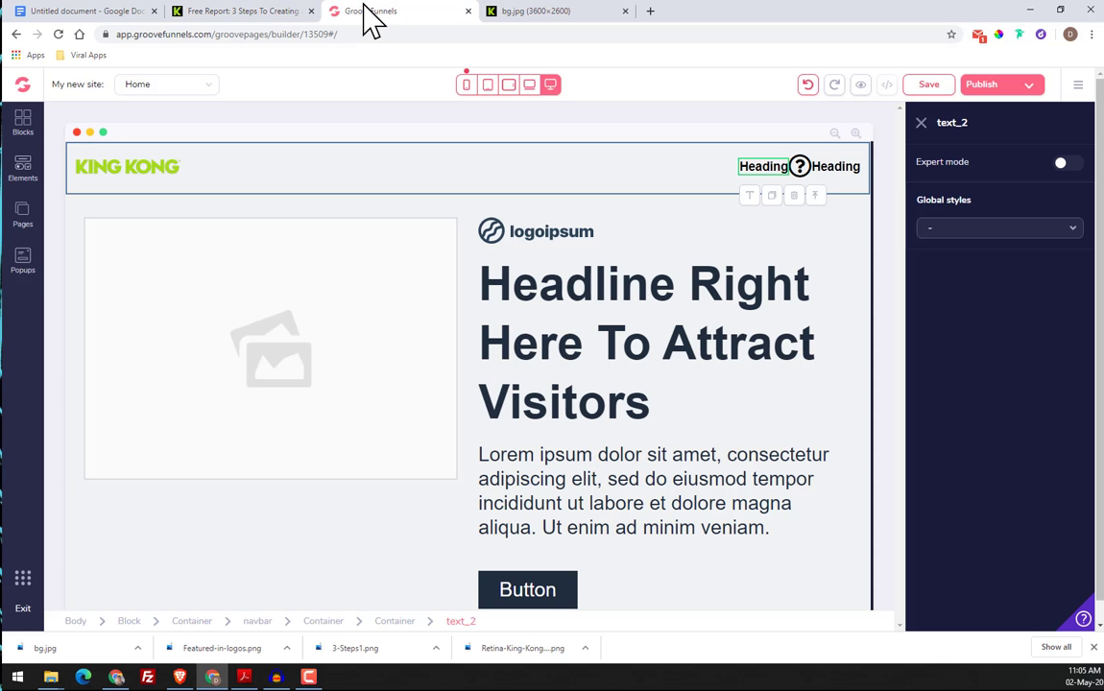
left_click(760, 167)
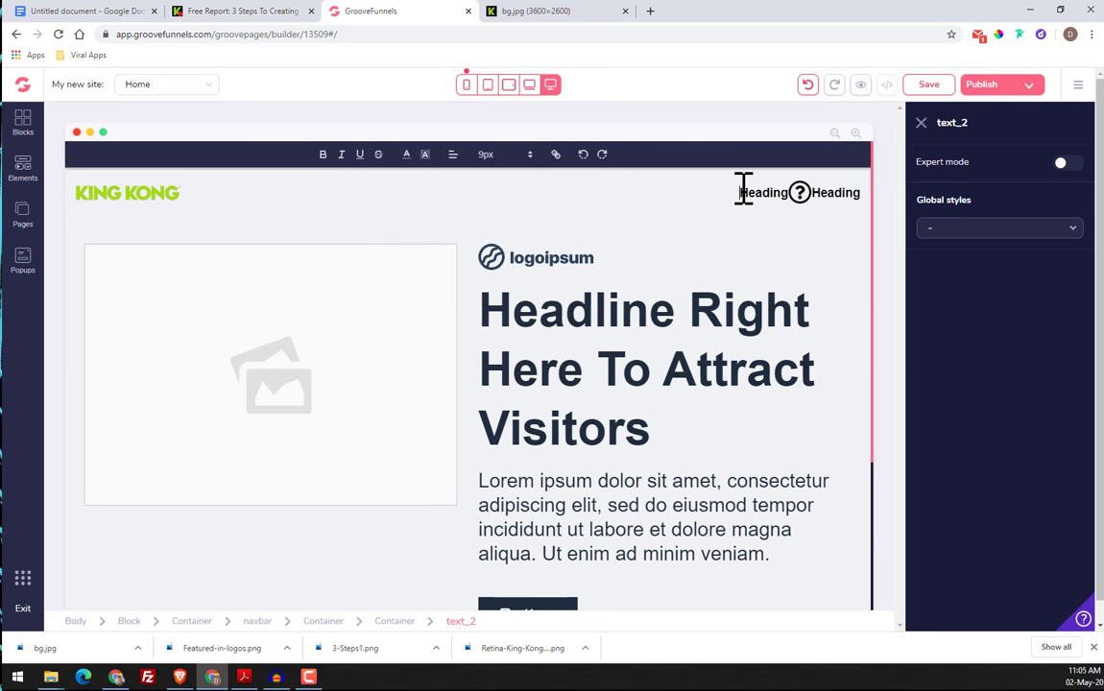
left_click(763, 198)
left_click(758, 167)
Copy the link address of the phone number in the original King Kong page header
left_click(850, 168)
left_click(201, 14)
right_click(996, 93)
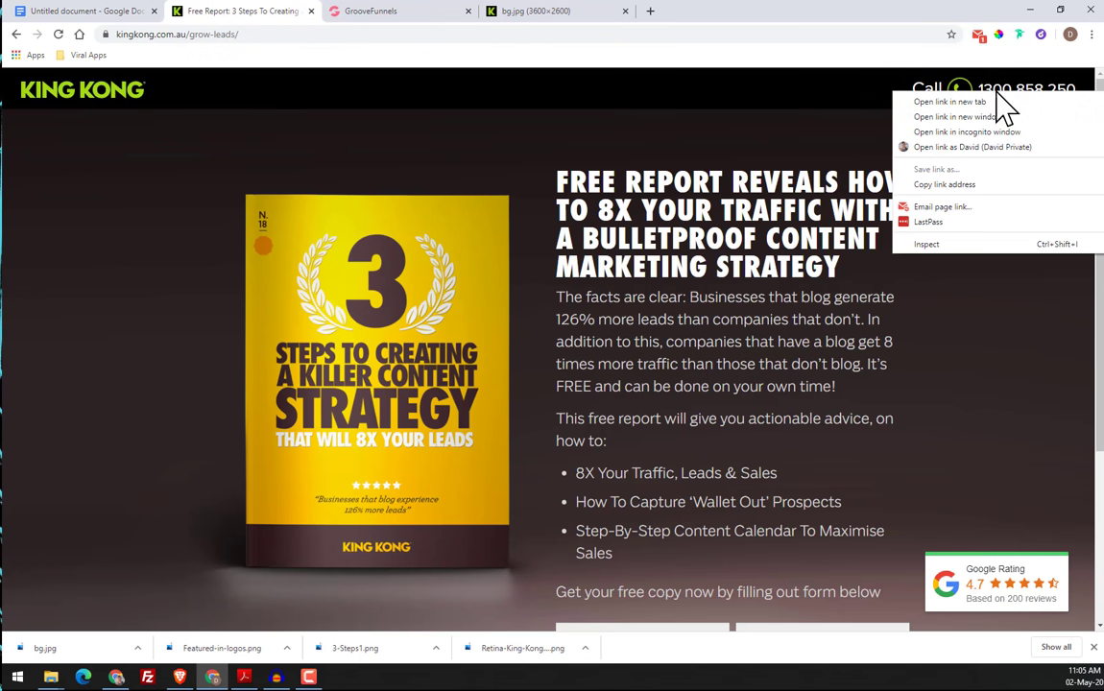
left_click(834, 163)
left_click_drag(911, 89, 1027, 91)
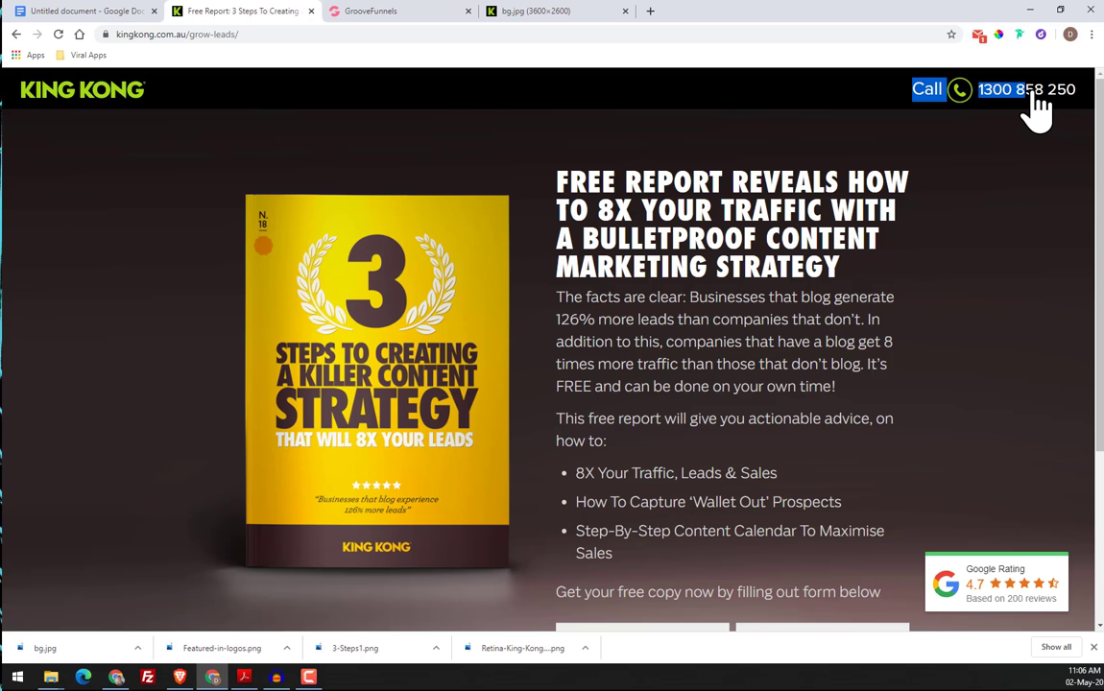
right_click(1020, 91)
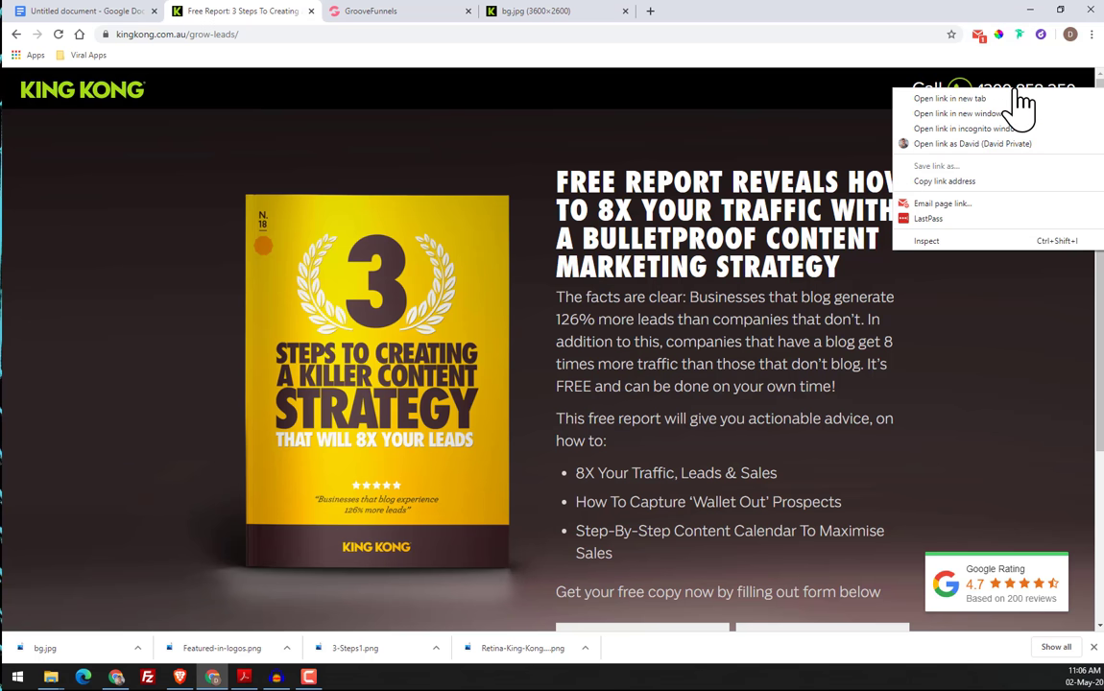
left_click(975, 181)
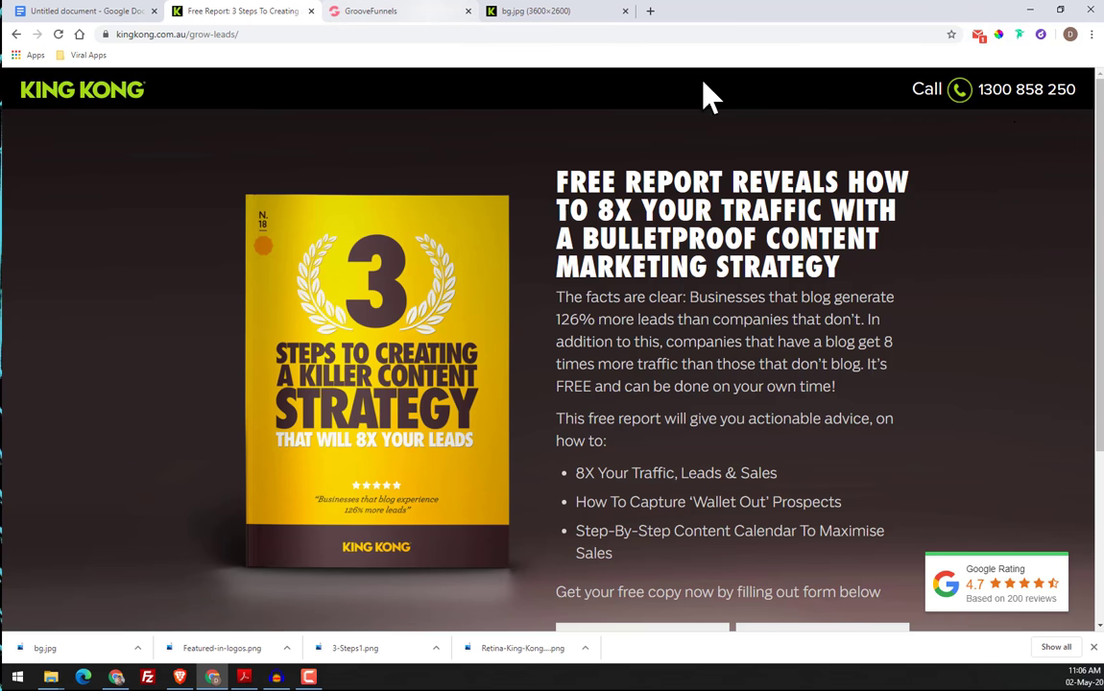
right_click(1008, 92)
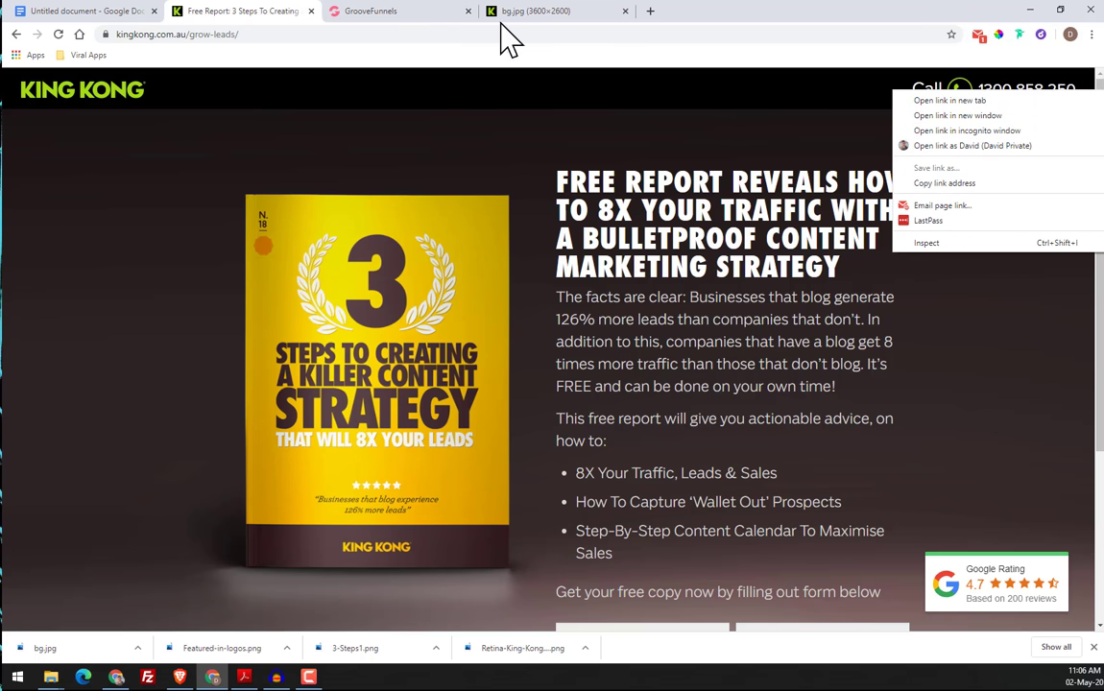
Replace the second navbar heading with the copied phone number in the GroovePages builder, removing the "tel:" prefix and grouping the digits with spaces
left_click(370, 12)
left_click(830, 169)
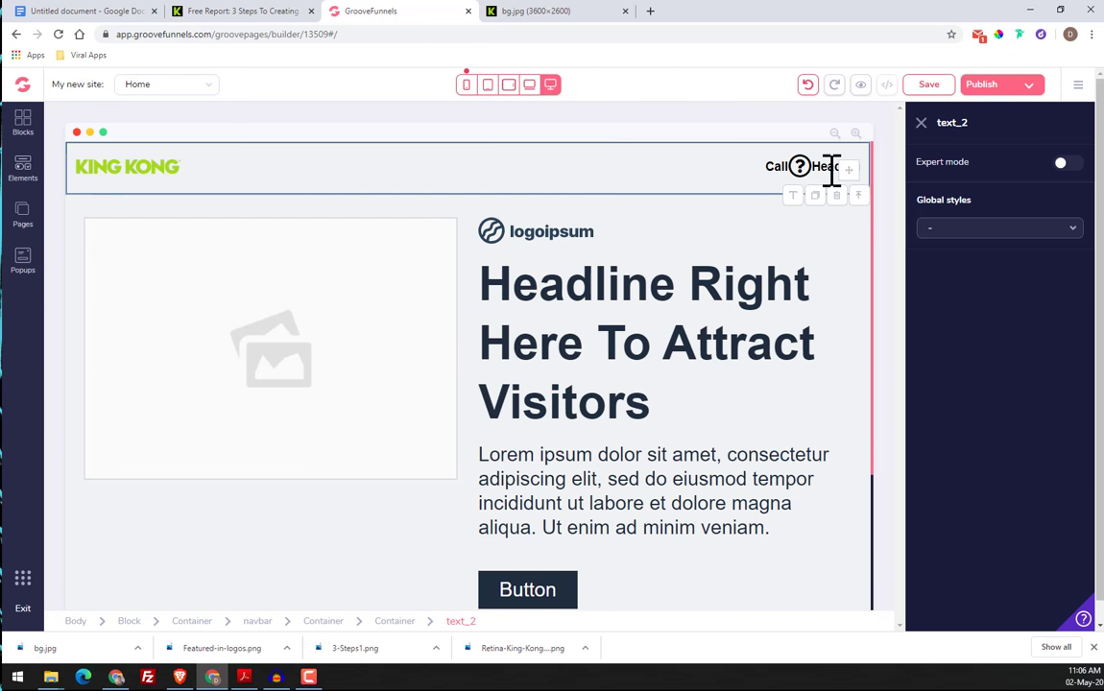
left_click(831, 171)
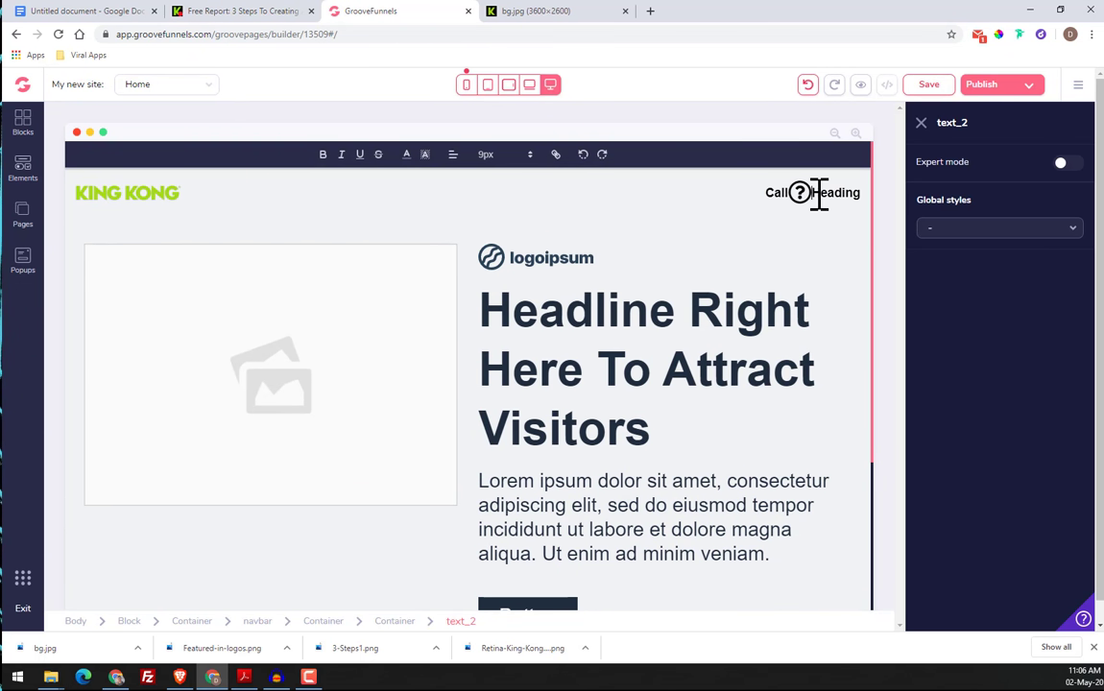
left_click_drag(836, 192, 861, 194)
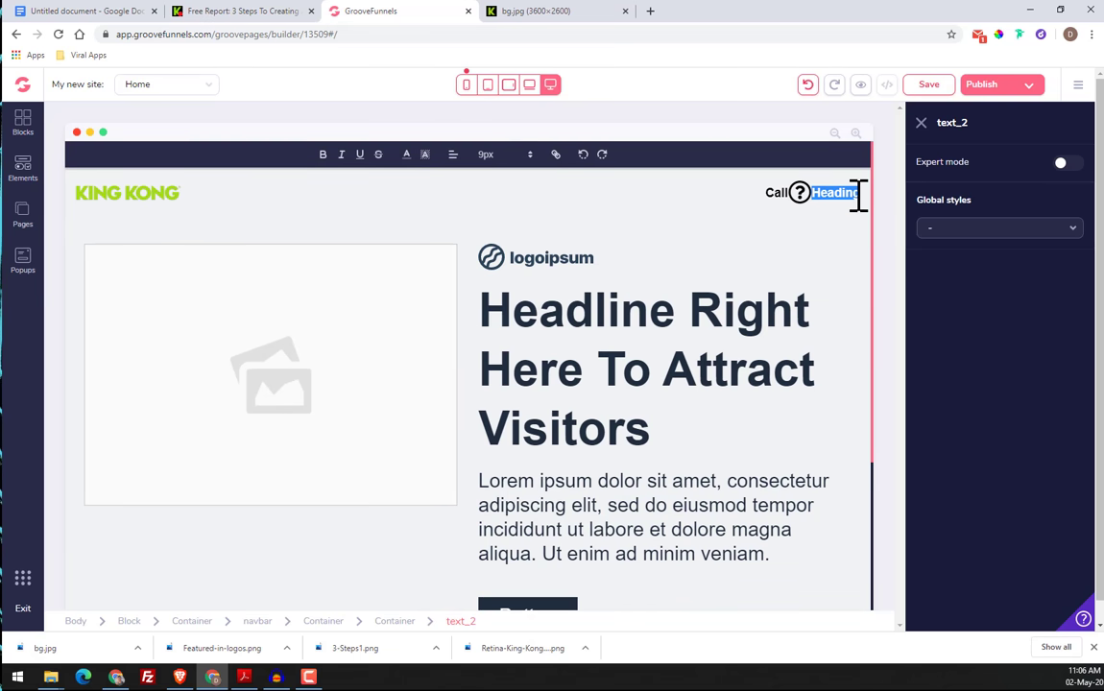
key("ctrl+v")
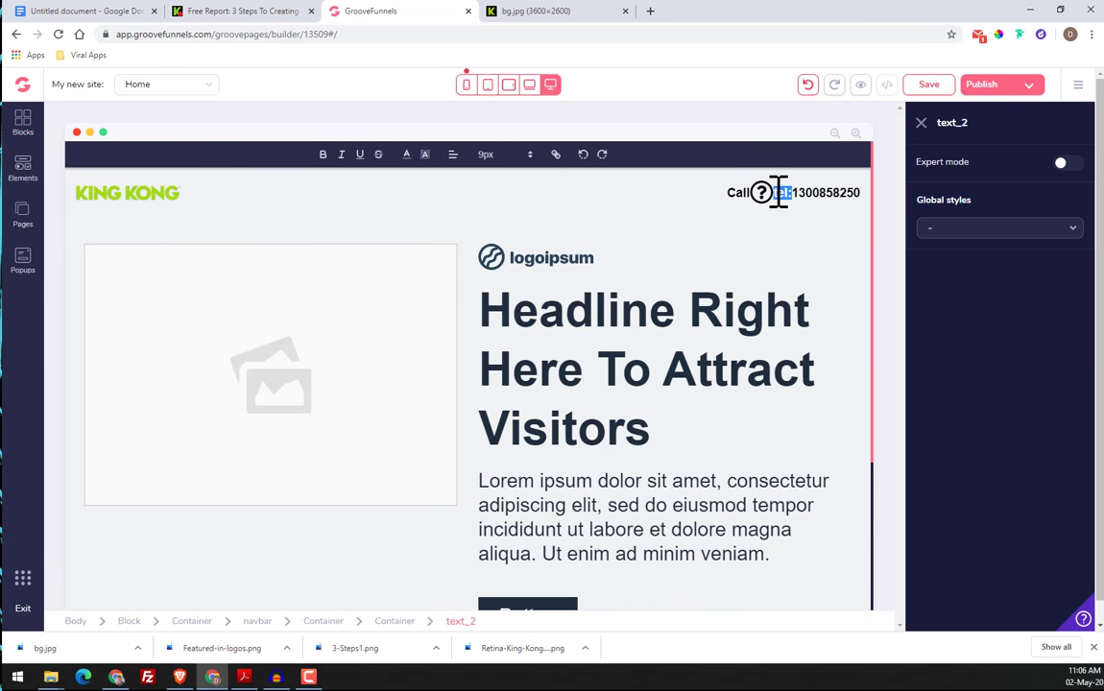
key("BackSpace")
left_click(844, 192)
left_click(764, 195)
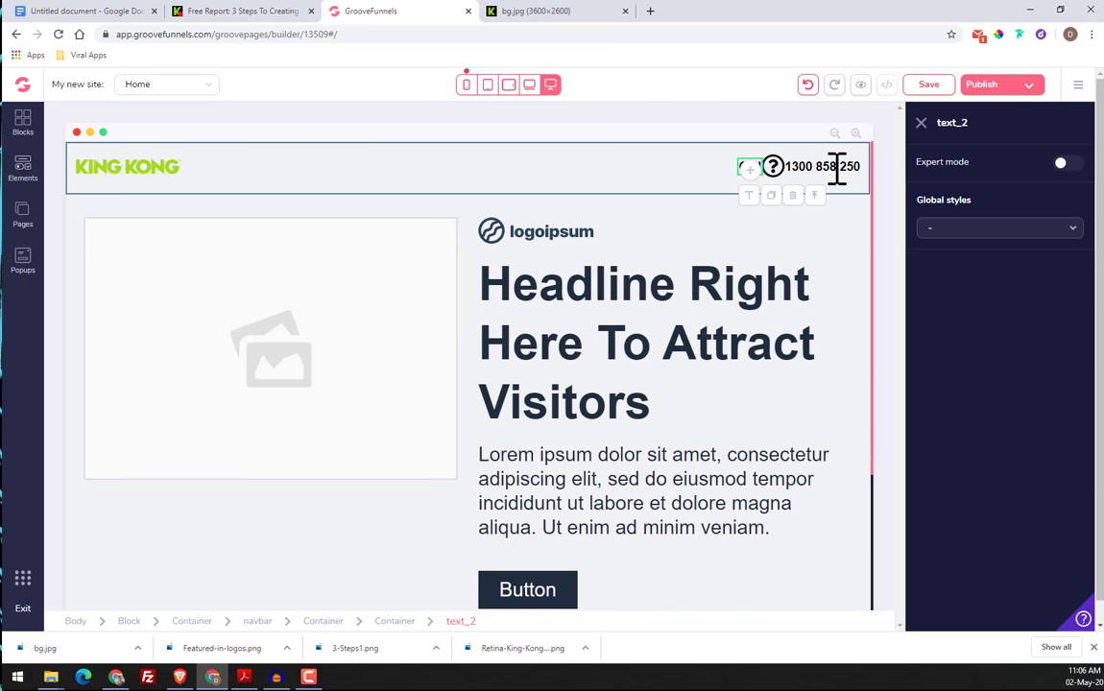
left_click(856, 261)
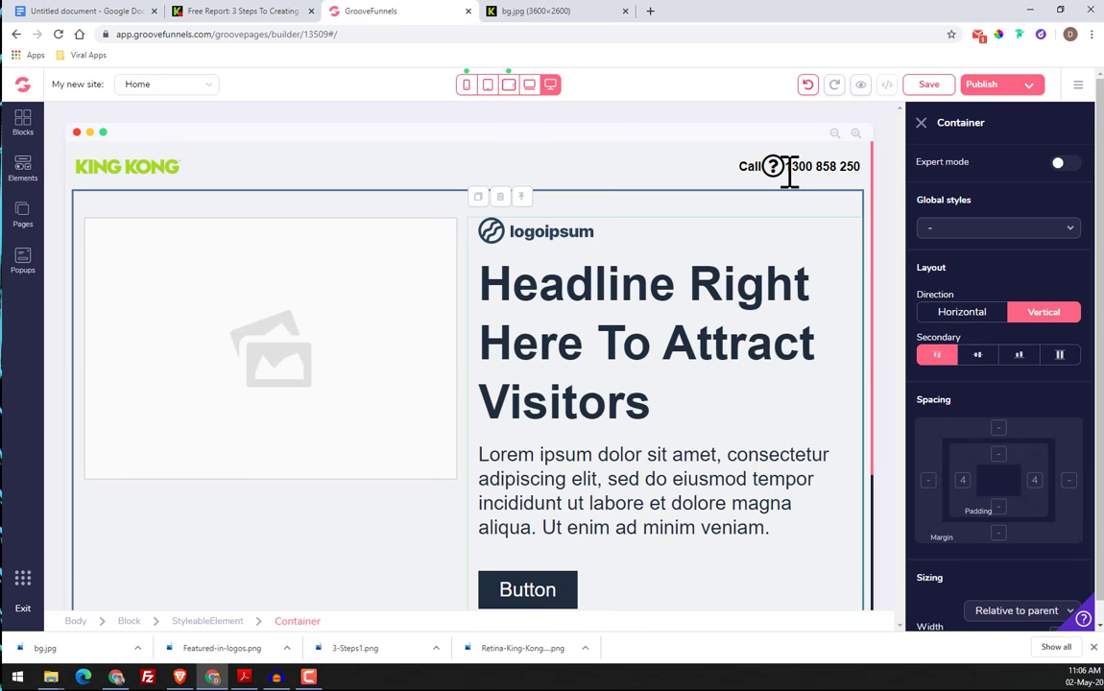
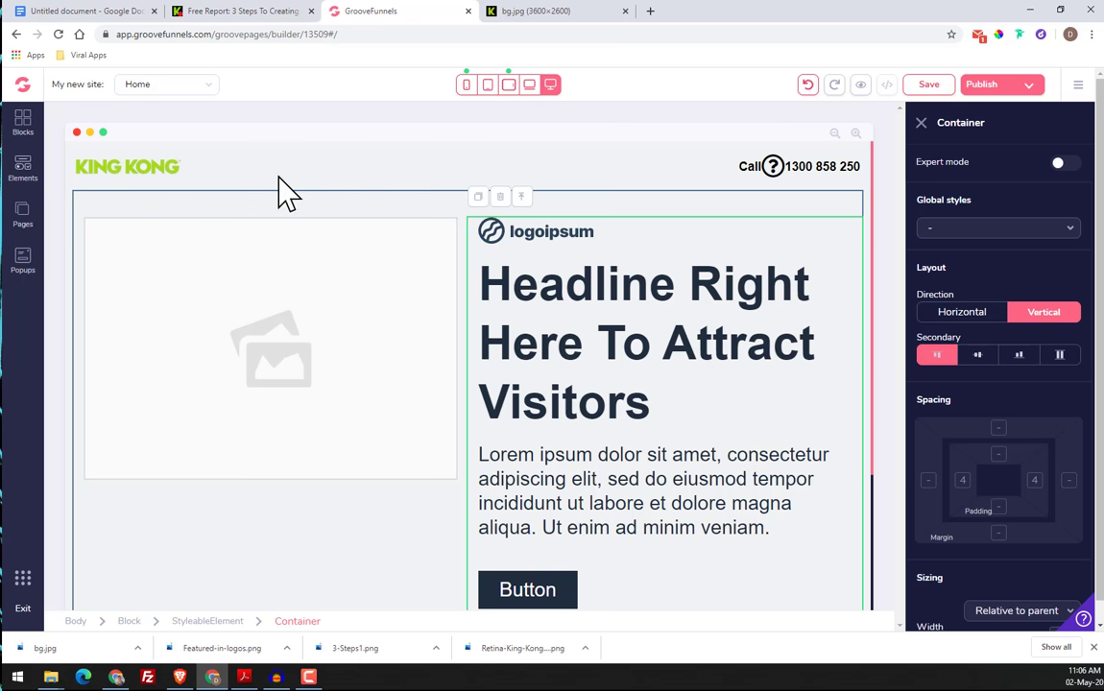
Check the hero background on the original page and set the dark gradient bg image as the hero block's background
left_click(271, 14)
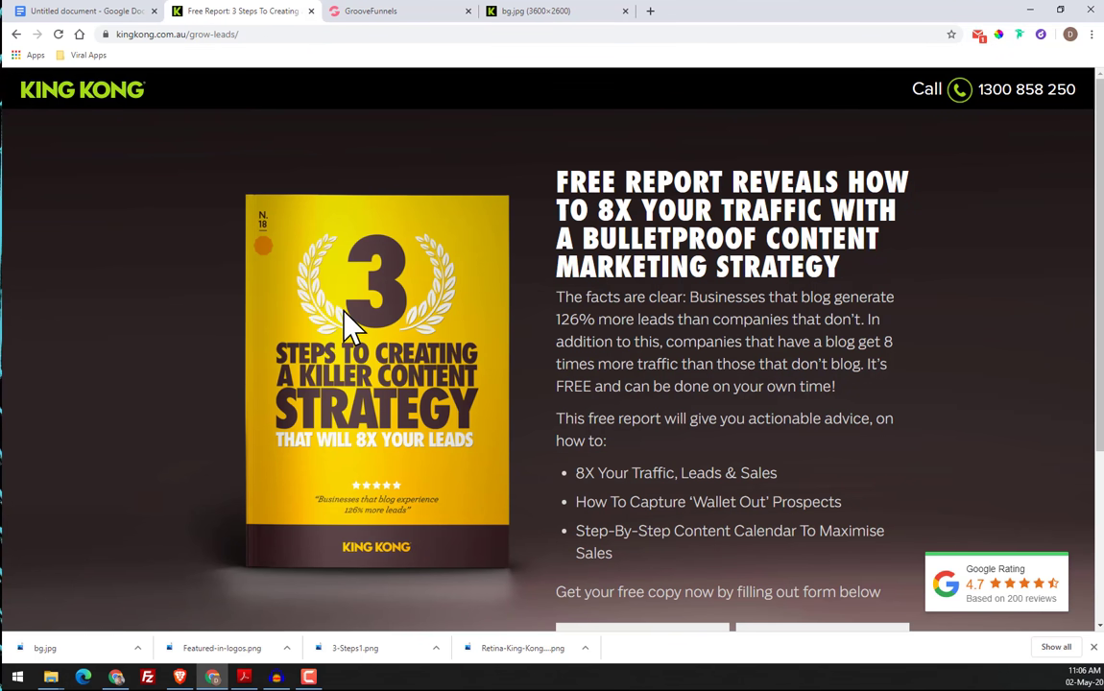
left_click_drag(344, 312, 215, 307)
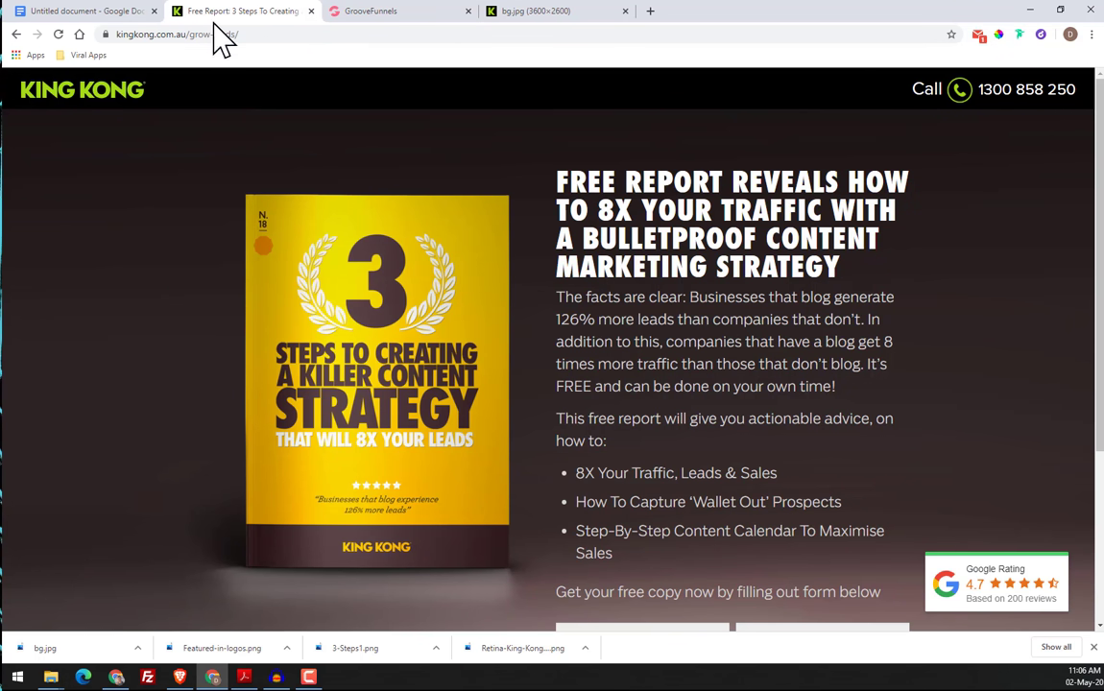
left_click(388, 14)
left_click(230, 213)
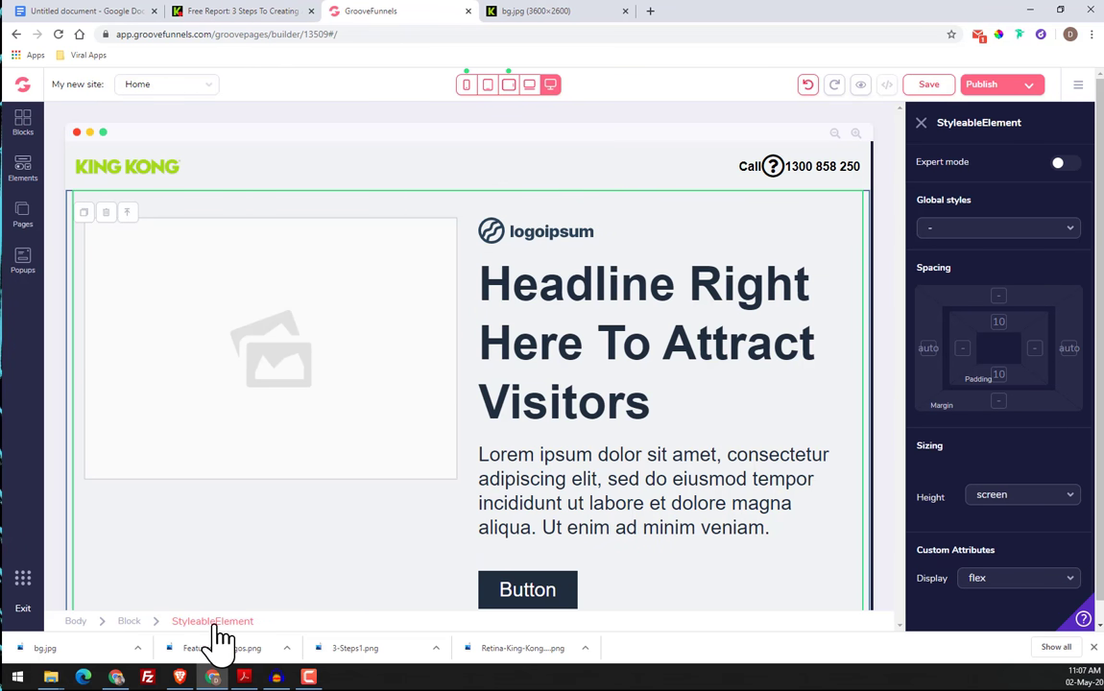
left_click(131, 621)
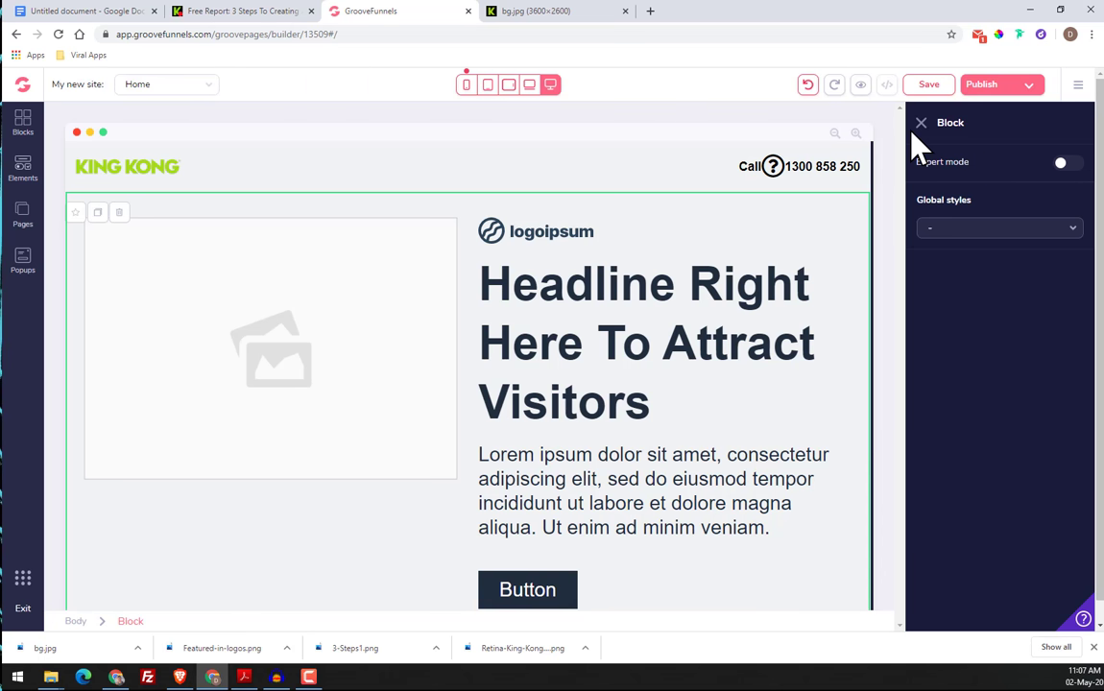
left_click(1066, 163)
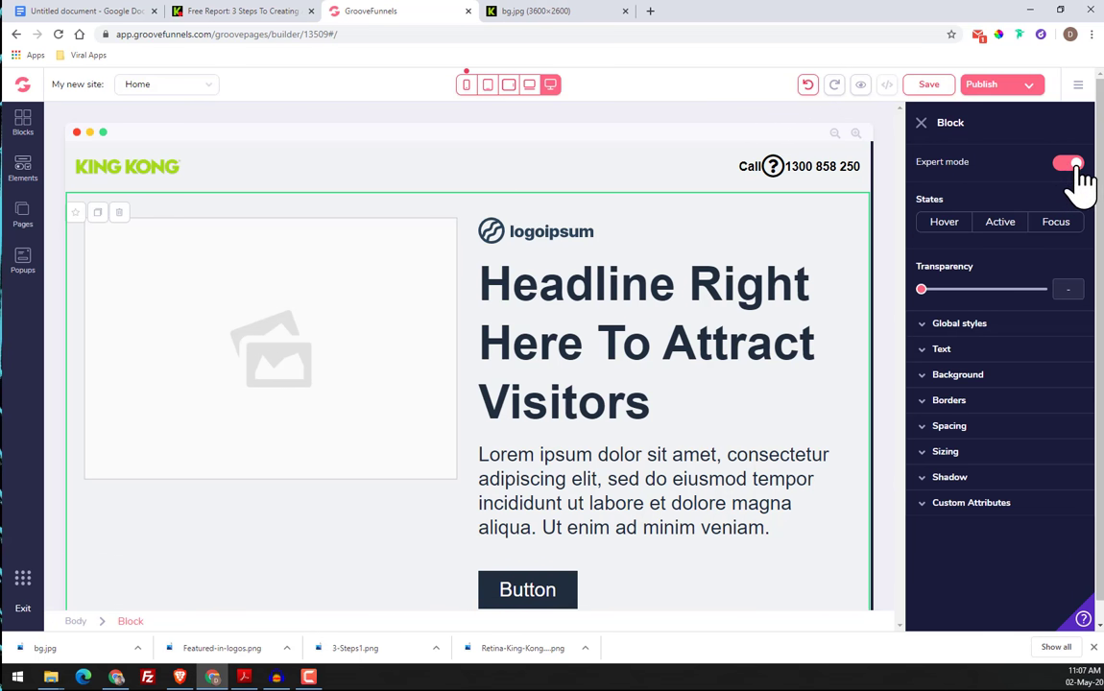
left_click(955, 379)
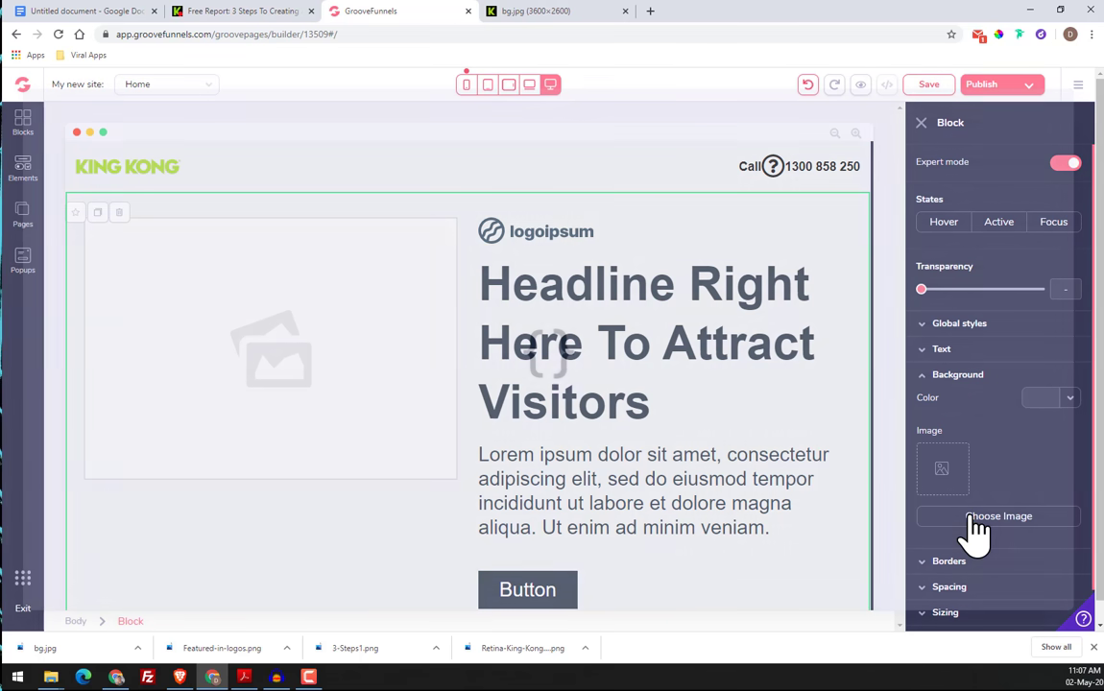
left_click(970, 515)
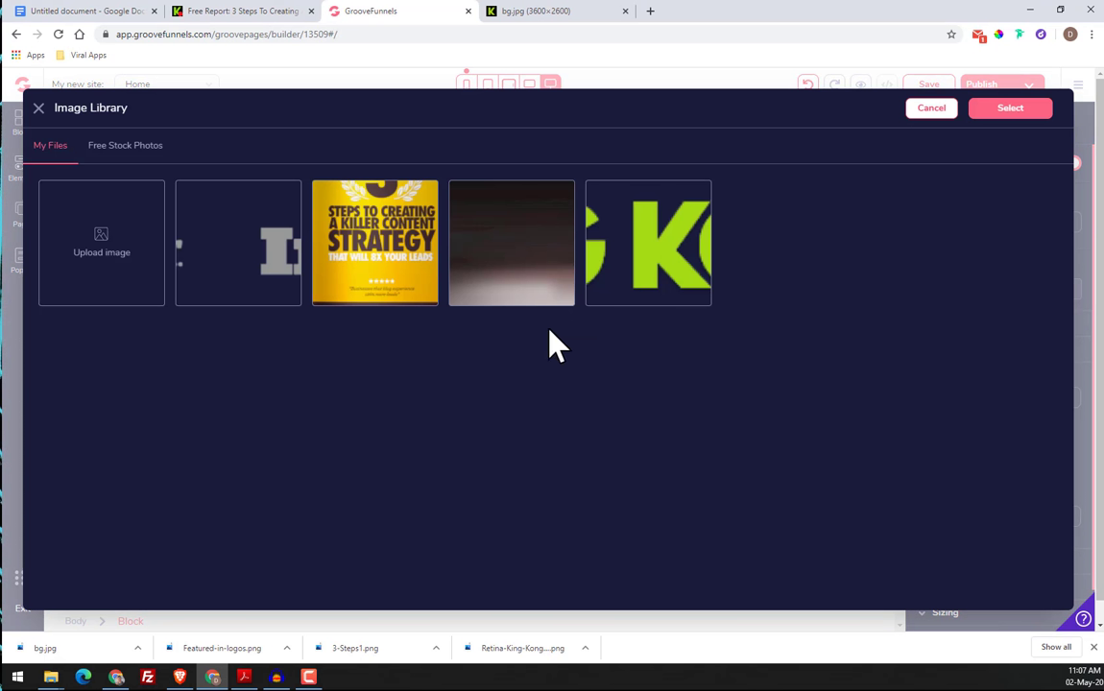
left_click(525, 250)
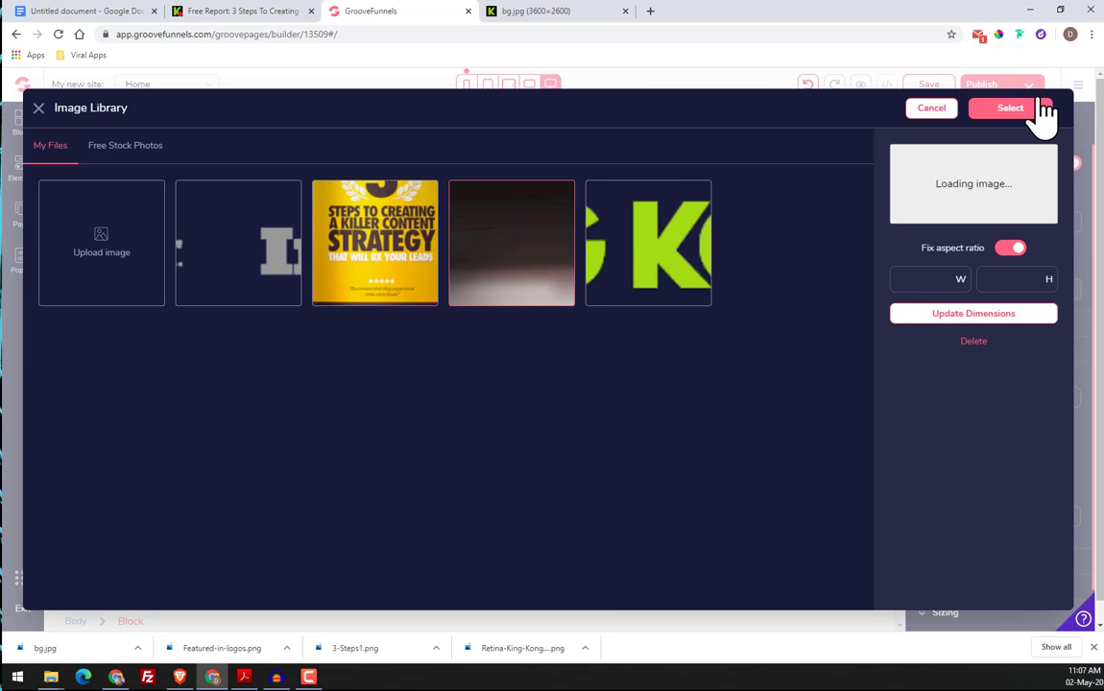
left_click(985, 131)
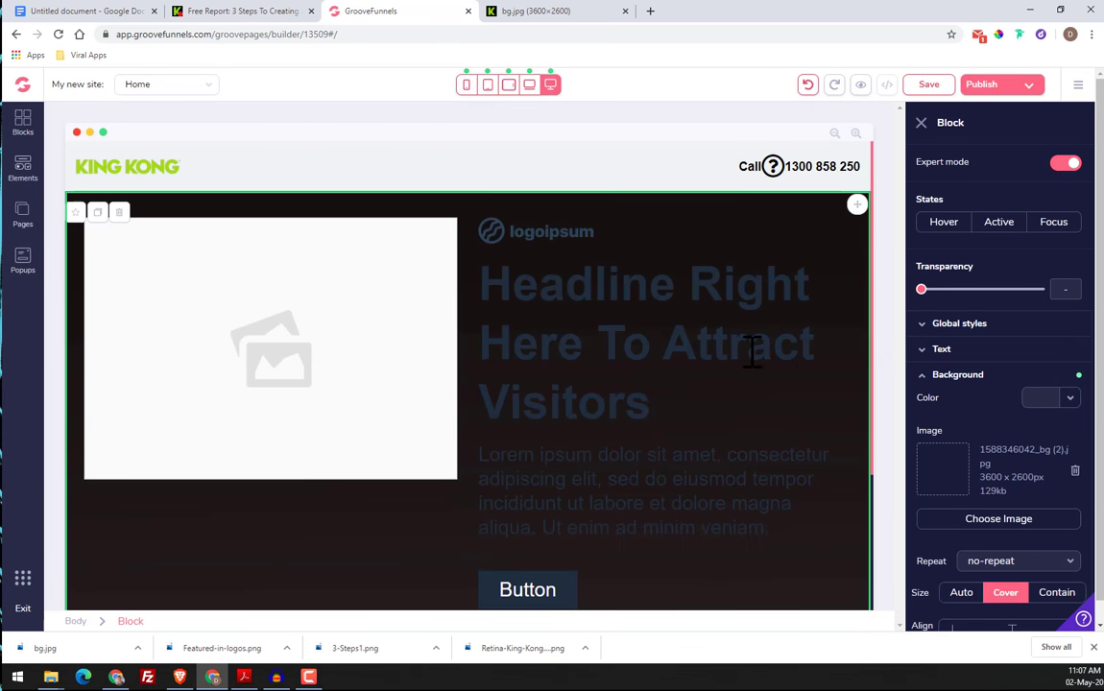
Reapply the Cover size to the hero block's background image
scroll(749, 349, "down", 1)
scroll(1018, 456, "down", 3)
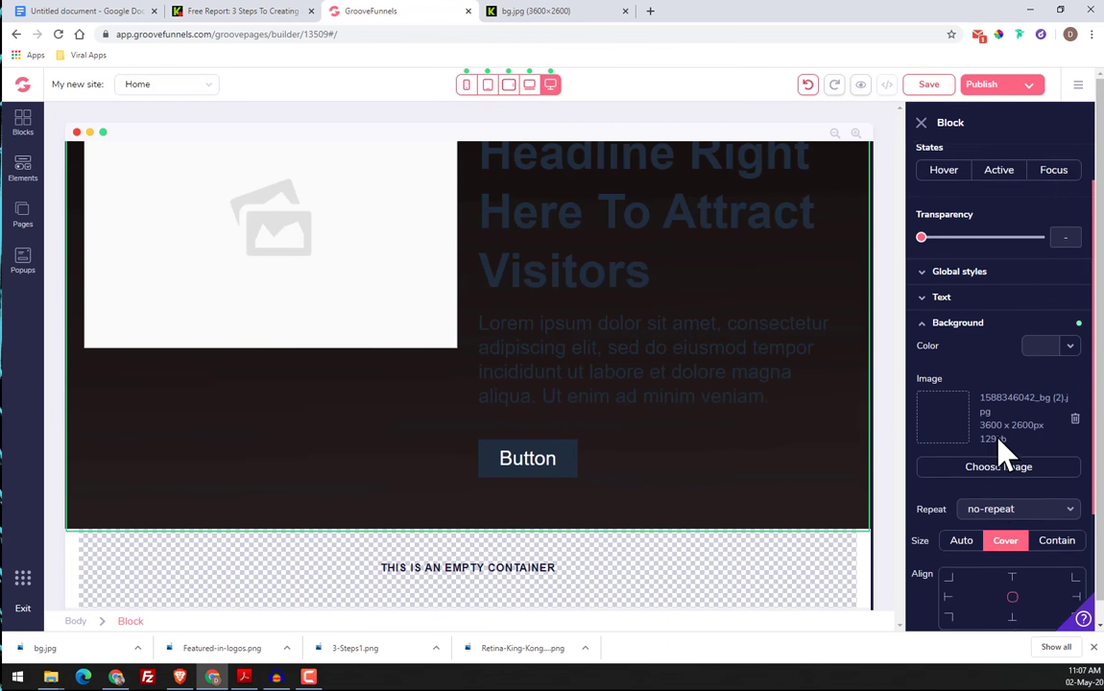
left_click(1008, 401)
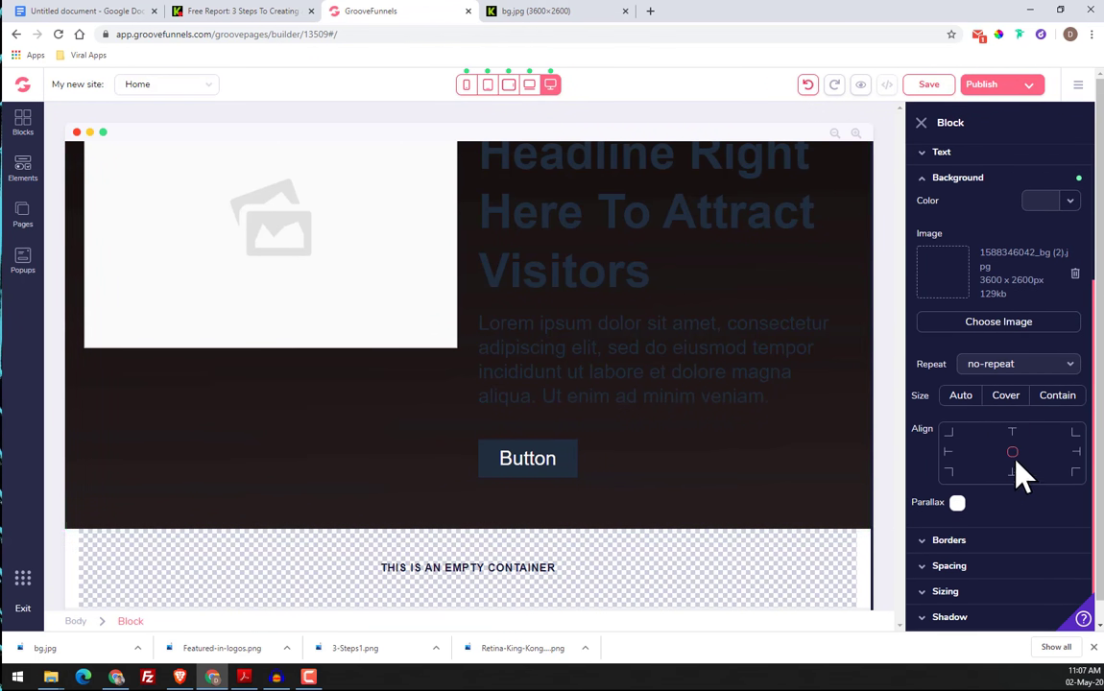
left_click(1007, 396)
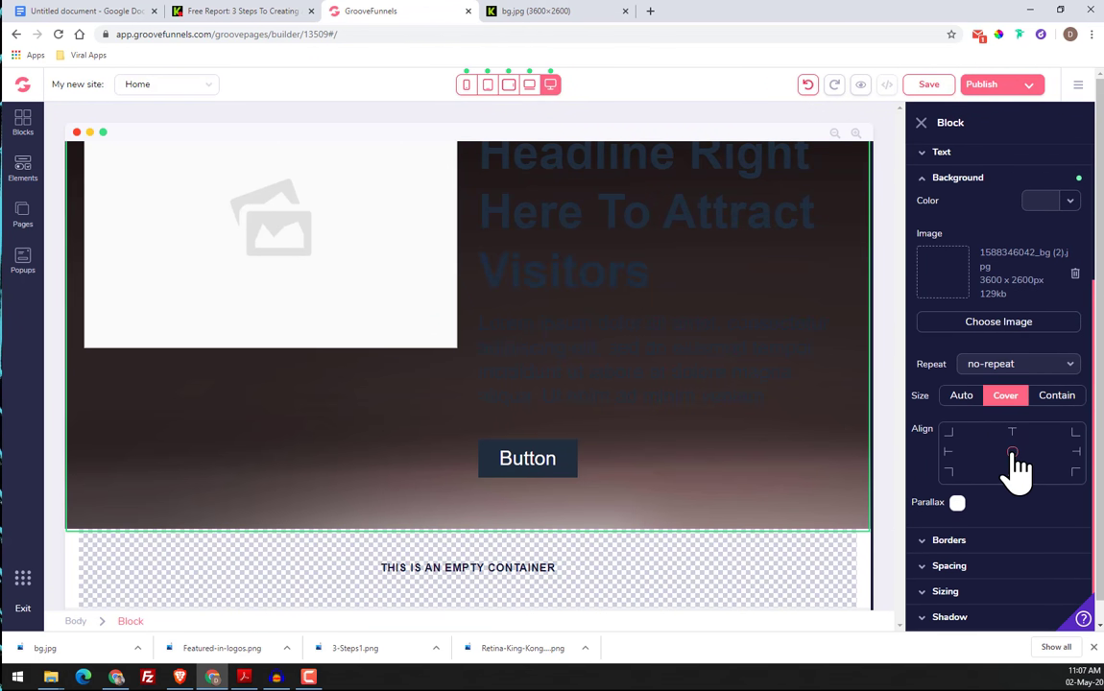
Replace the hero block's placeholder picture with the yellow "3 Steps" book cover from the image library
scroll(845, 413, "up", 1)
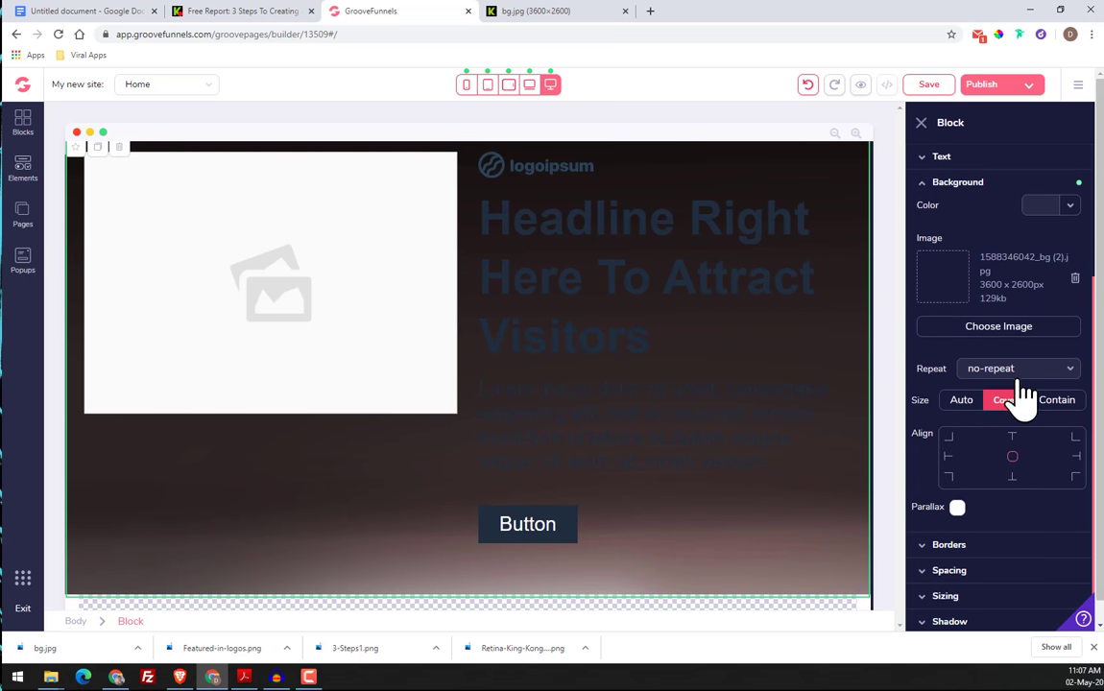
scroll(998, 364, "up", 2)
scroll(730, 341, "up", 1)
left_click(274, 384)
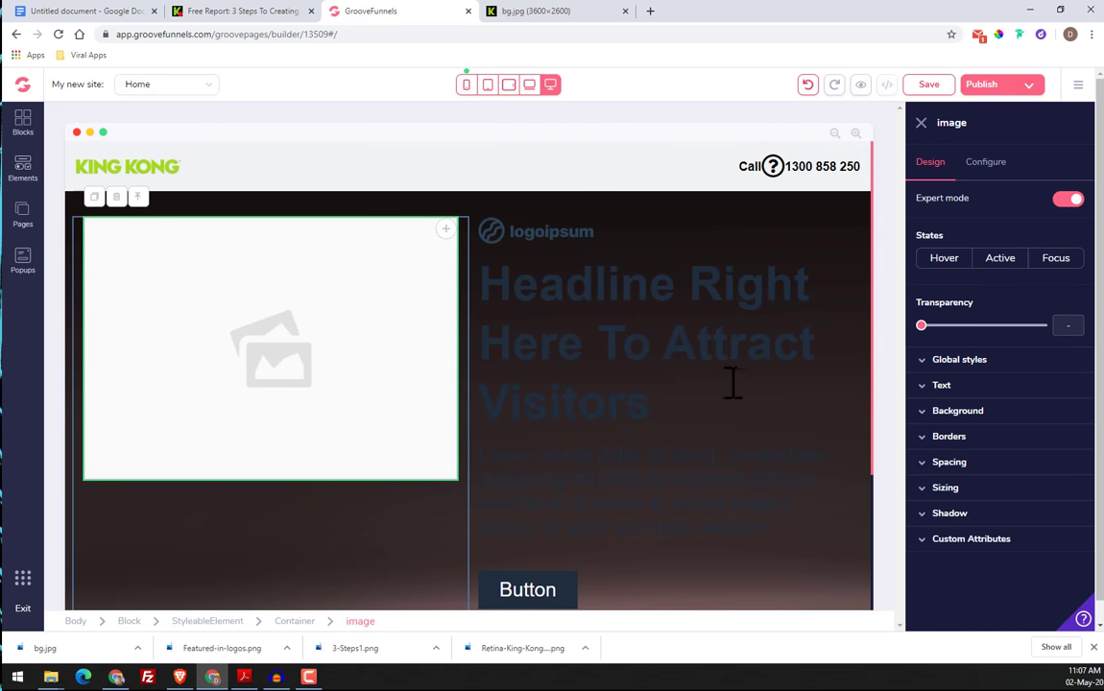
left_click(986, 163)
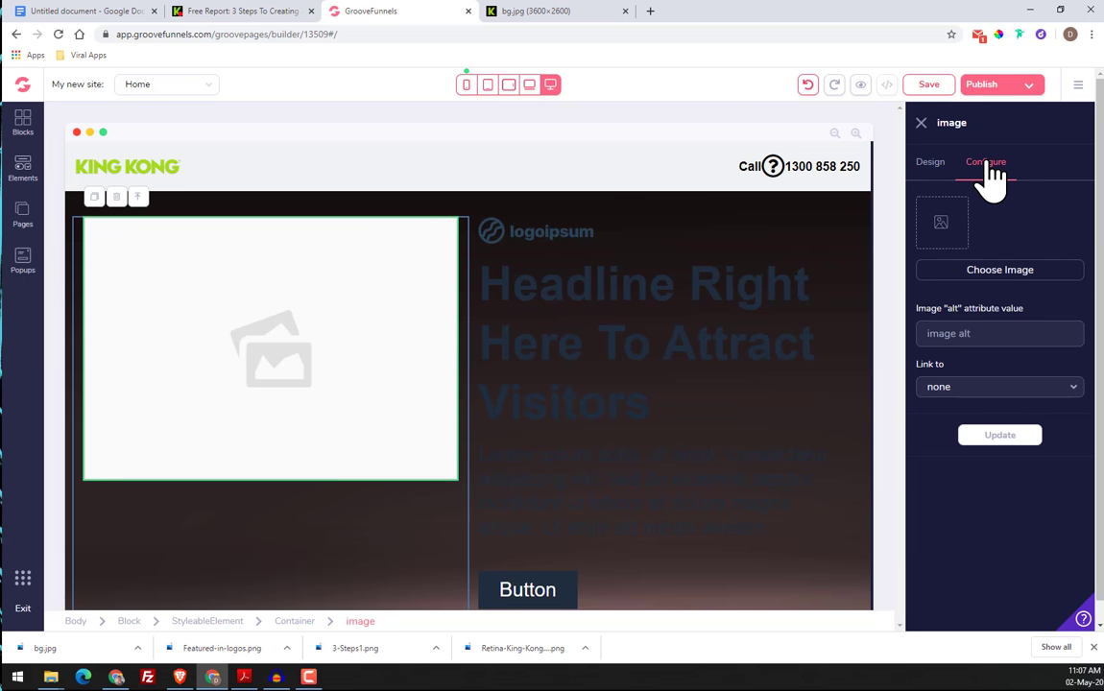
left_click(968, 280)
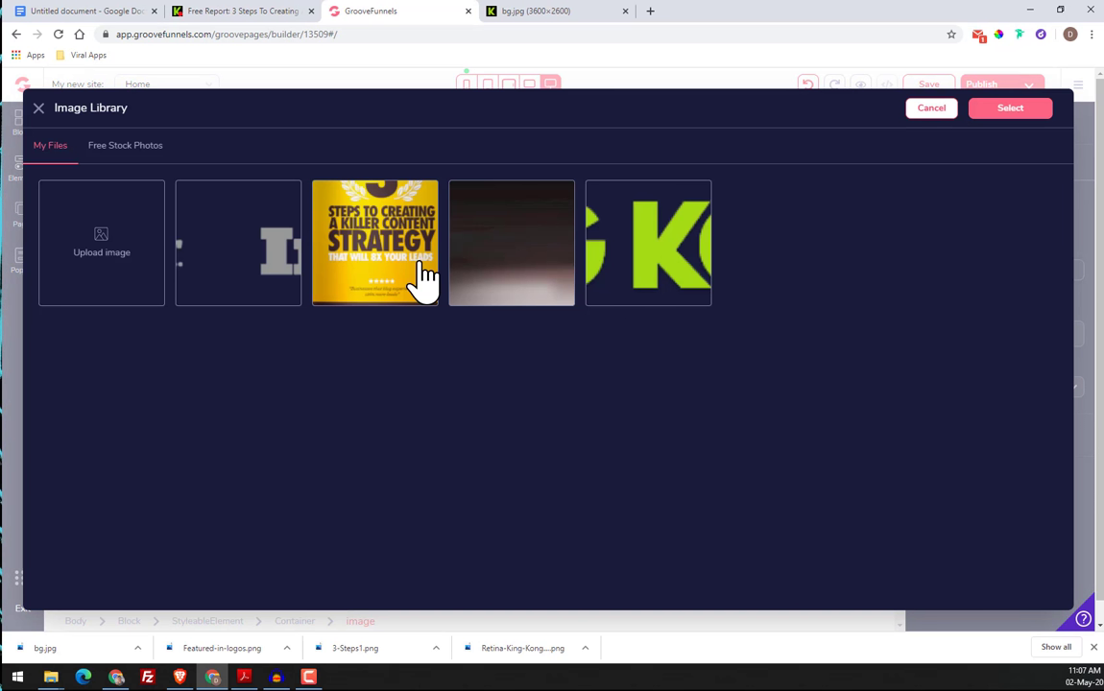
left_click(423, 276)
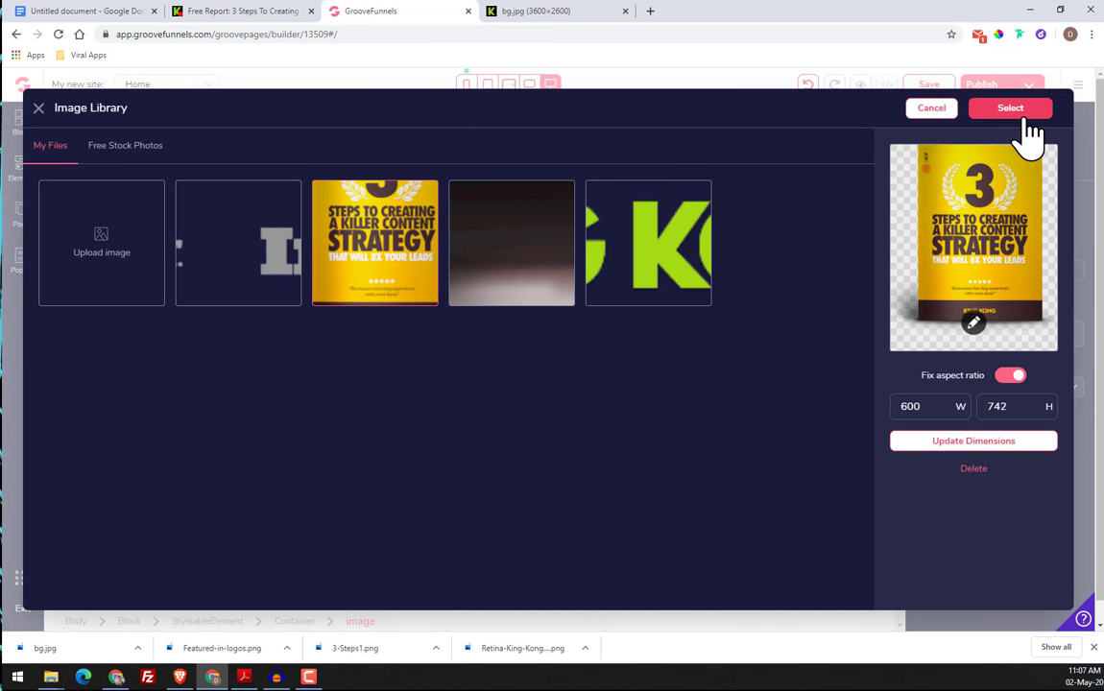
left_click(1010, 109)
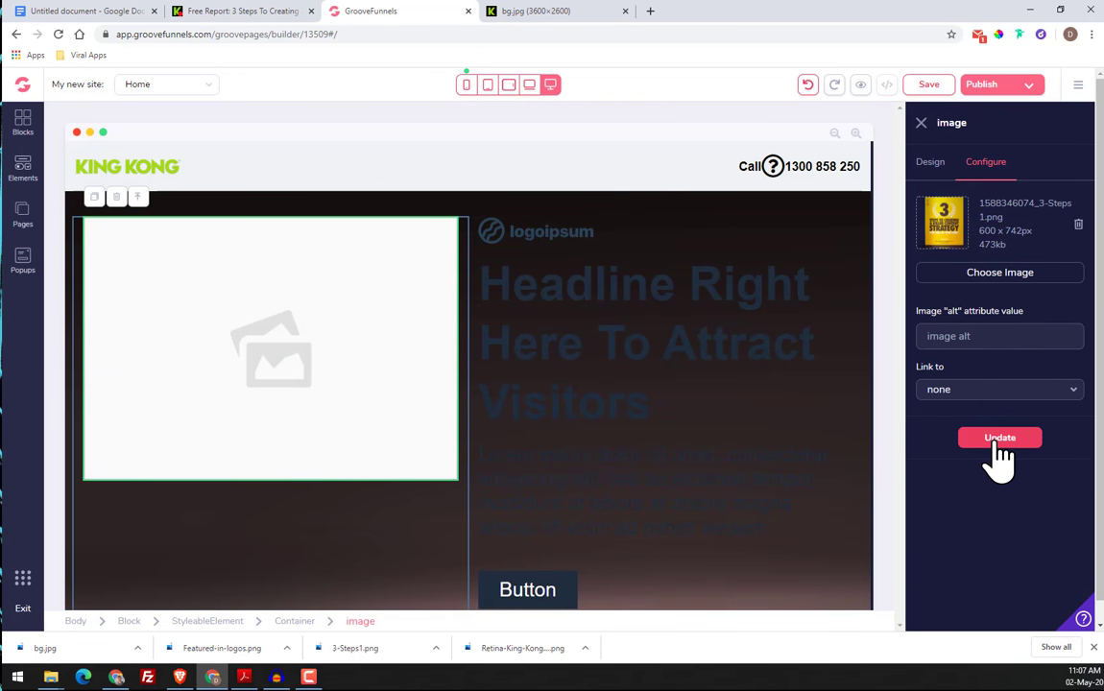
left_click(999, 440)
Compare the hero text with the original page and delete the placeholder logo above the headline
scroll(233, 336, "down", 3)
scroll(231, 355, "up", 2)
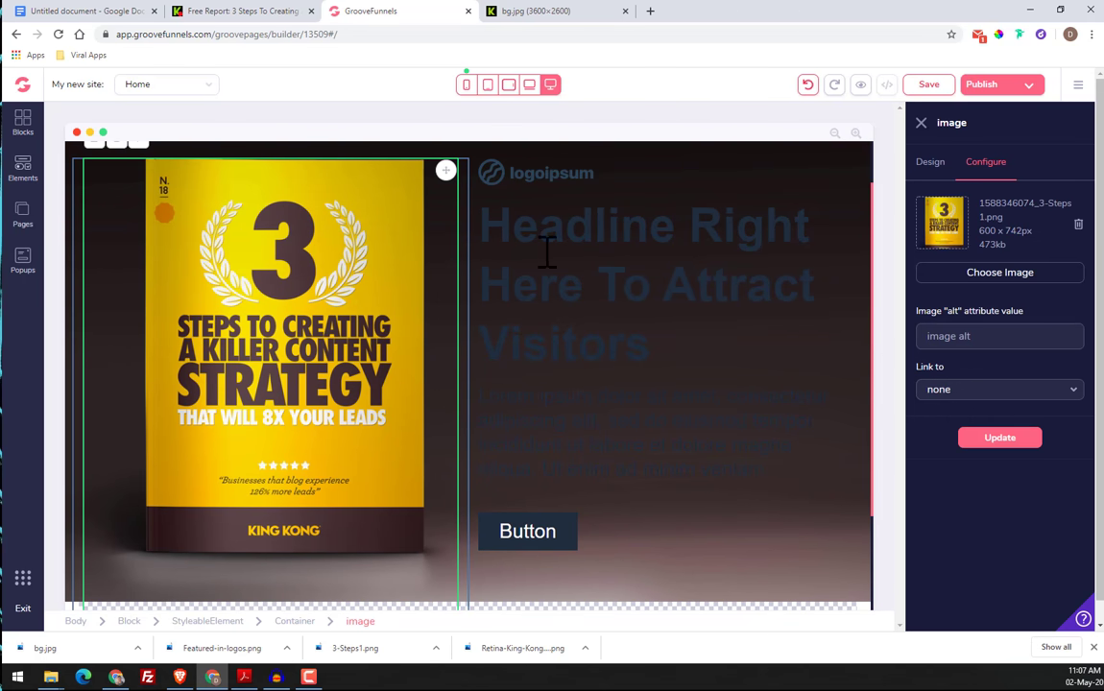
left_click(528, 175)
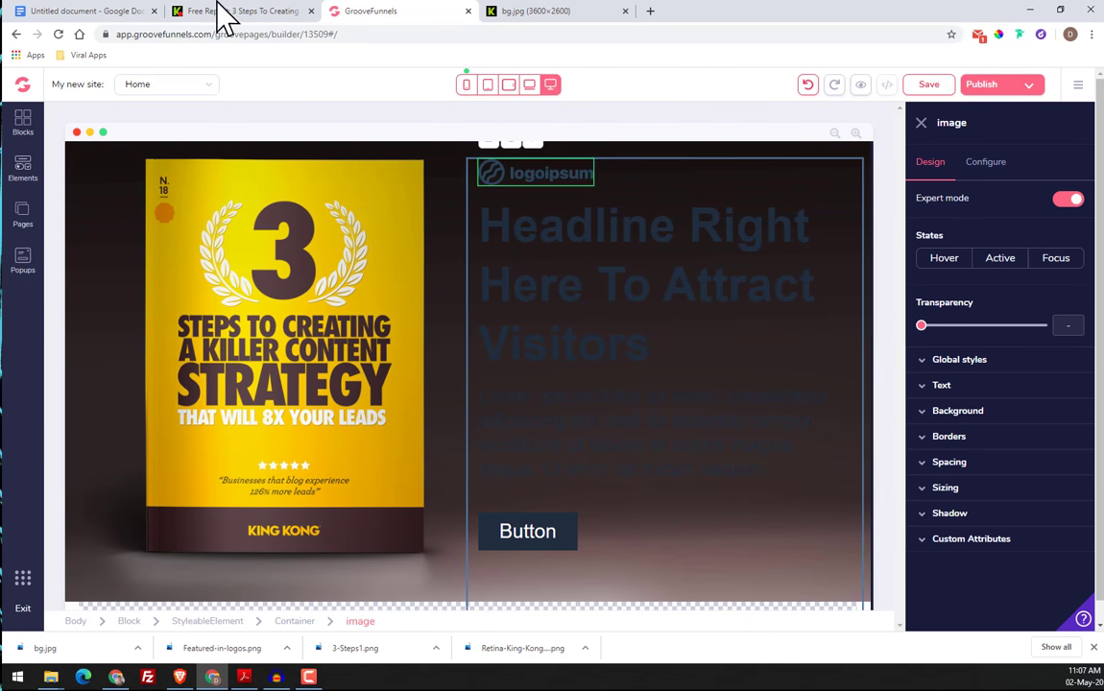
left_click(230, 11)
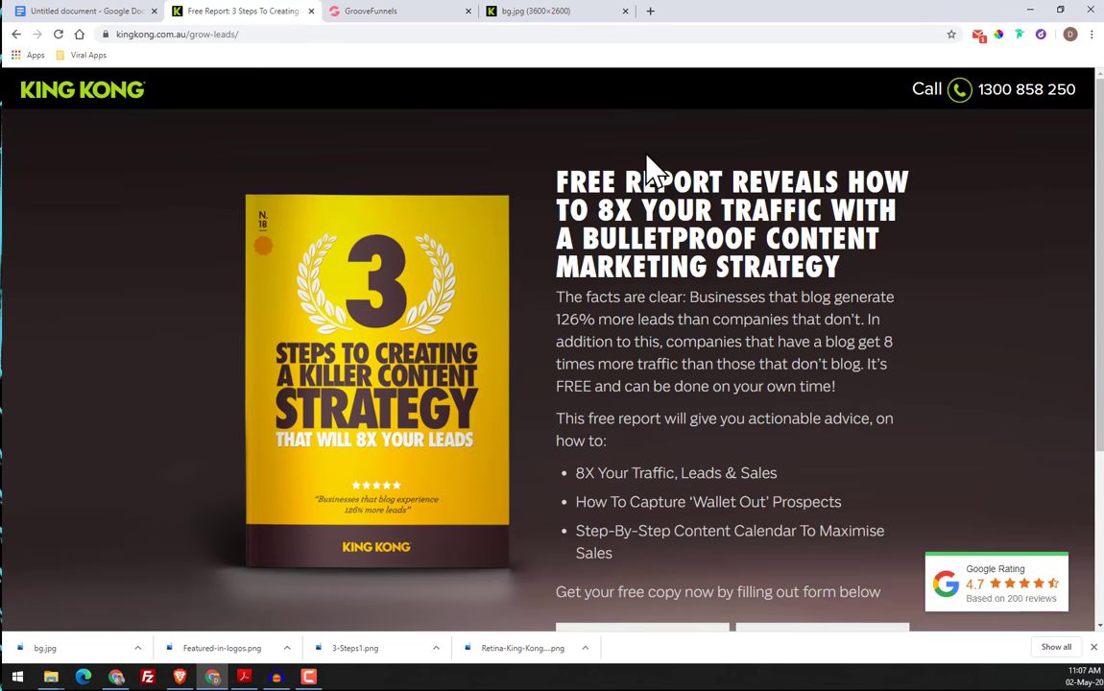
left_click(395, 11)
scroll(543, 210, "up", 1)
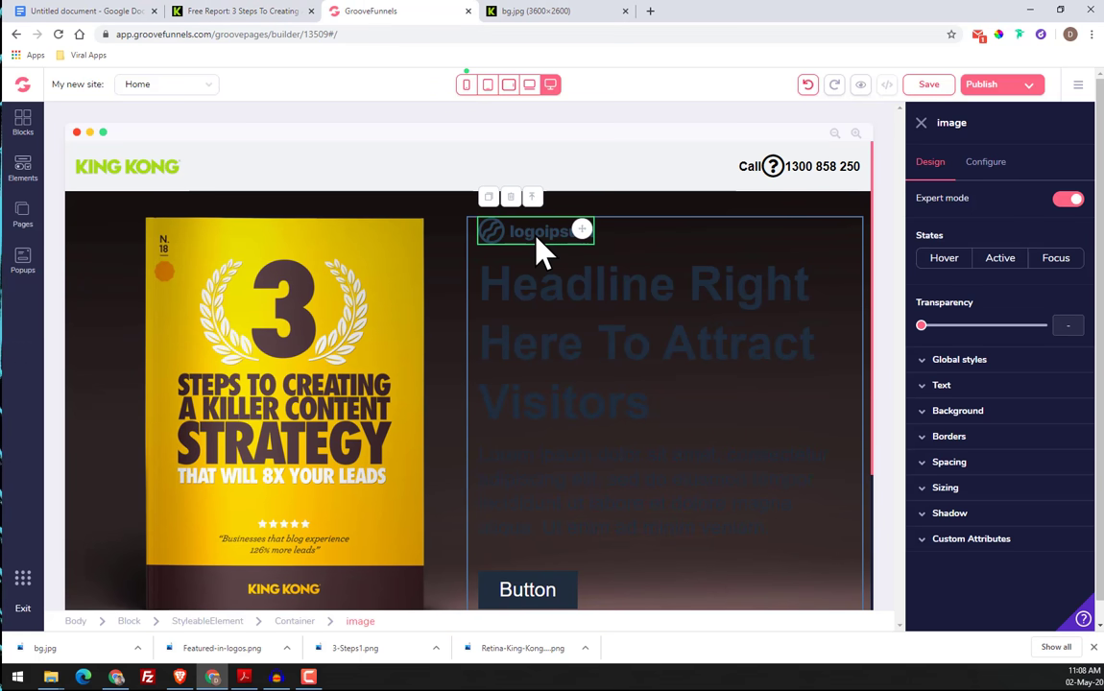
left_click(510, 196)
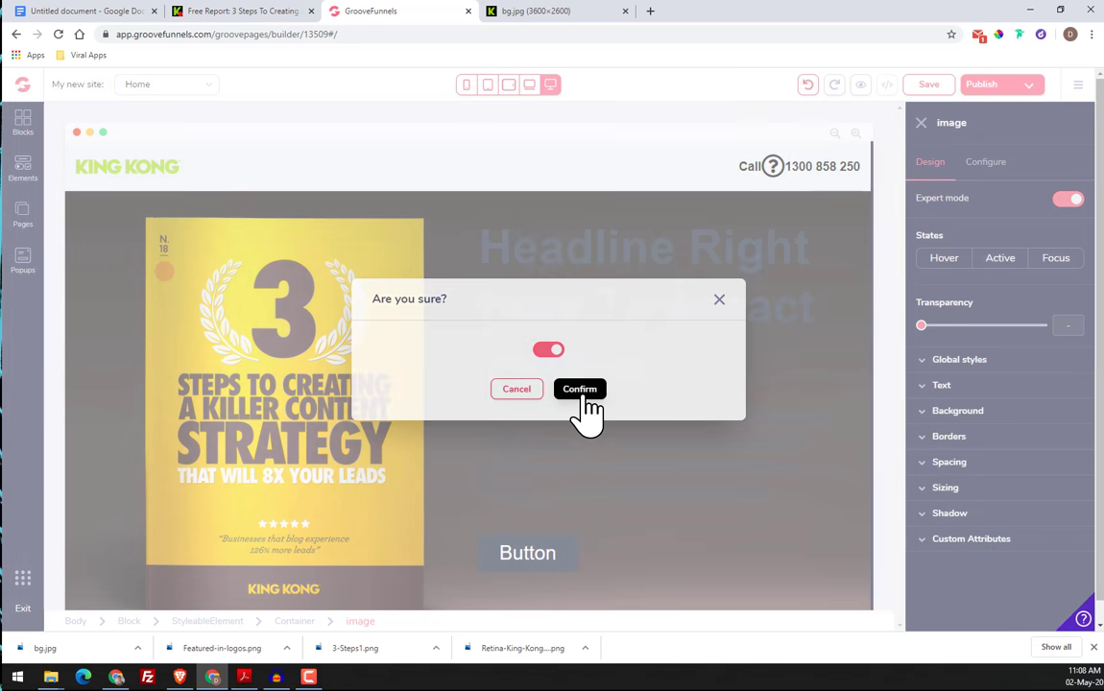
left_click(580, 390)
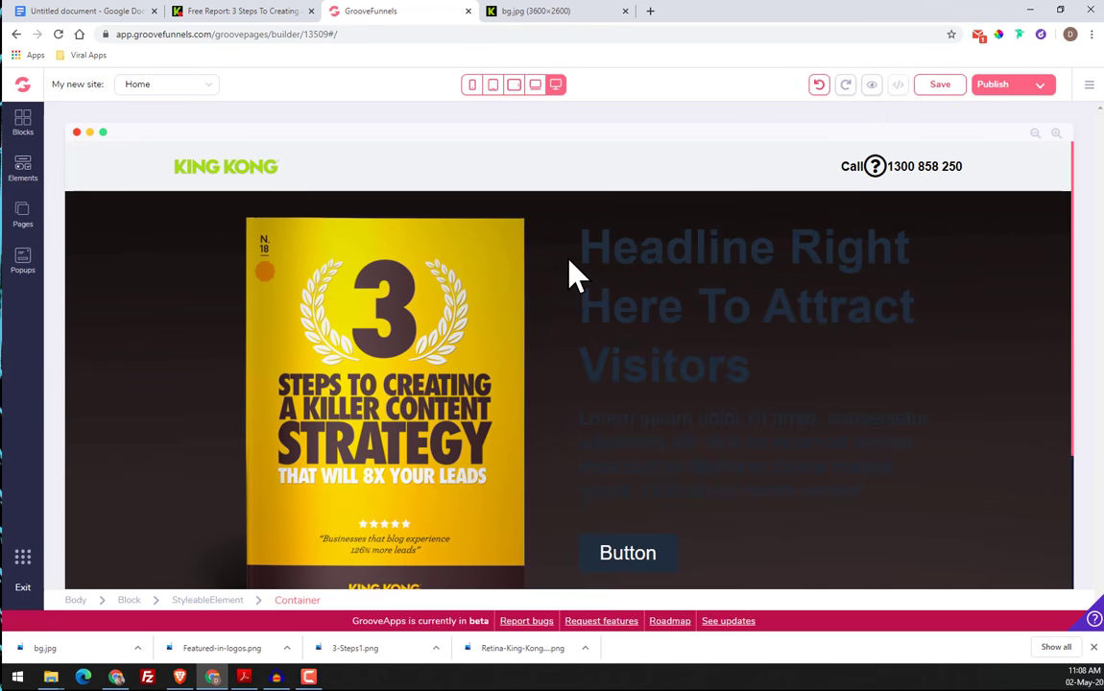
Delete the placeholder button below the hero paragraph
left_click(593, 256)
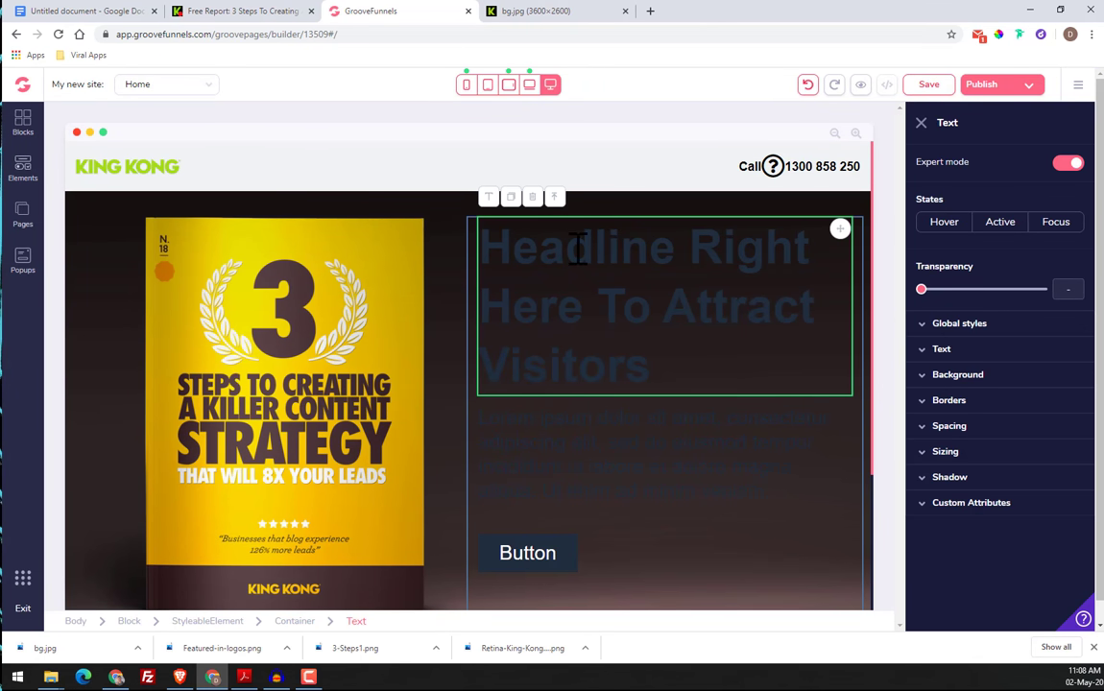
scroll(589, 367, "down", 1)
left_click(585, 384)
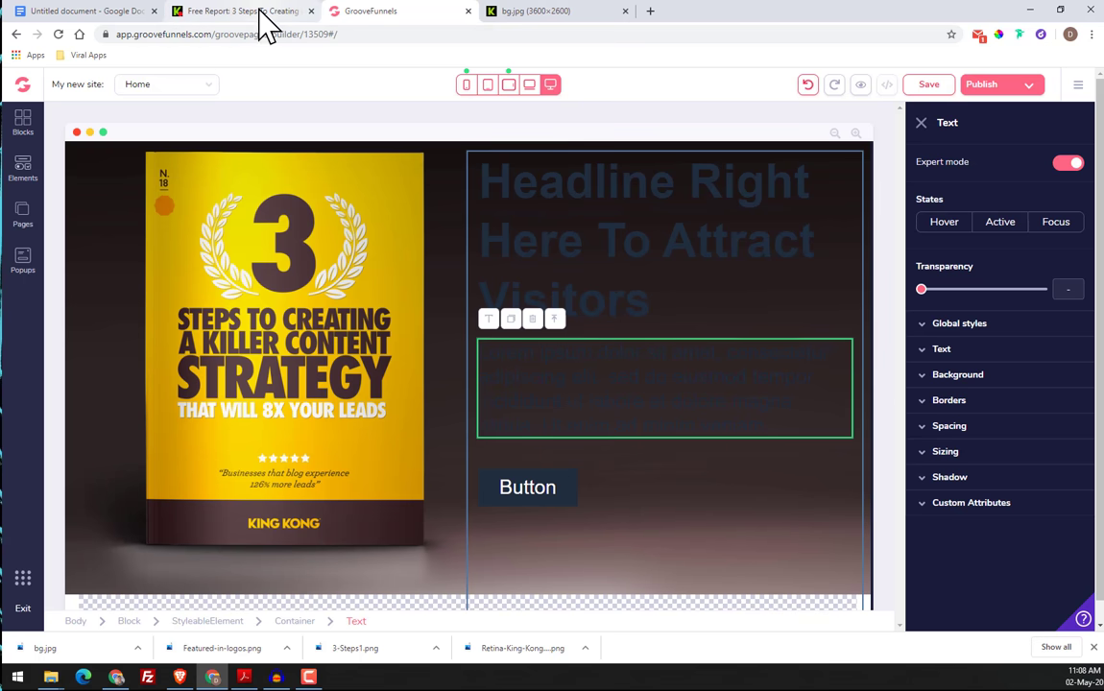
left_click(555, 494)
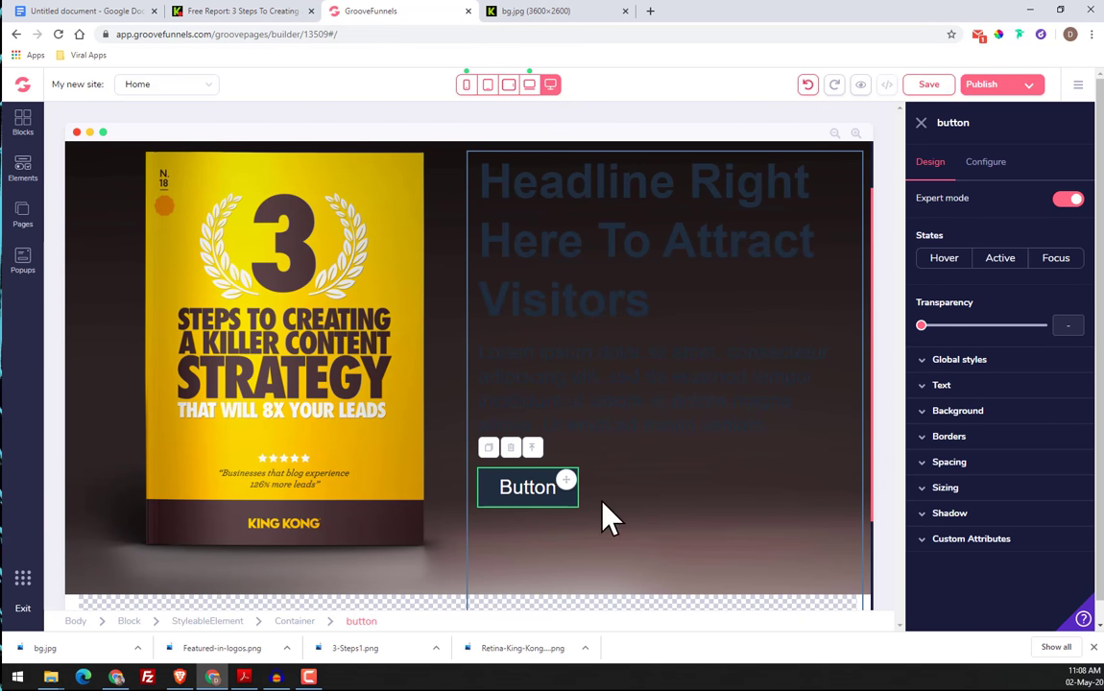
left_click(511, 449)
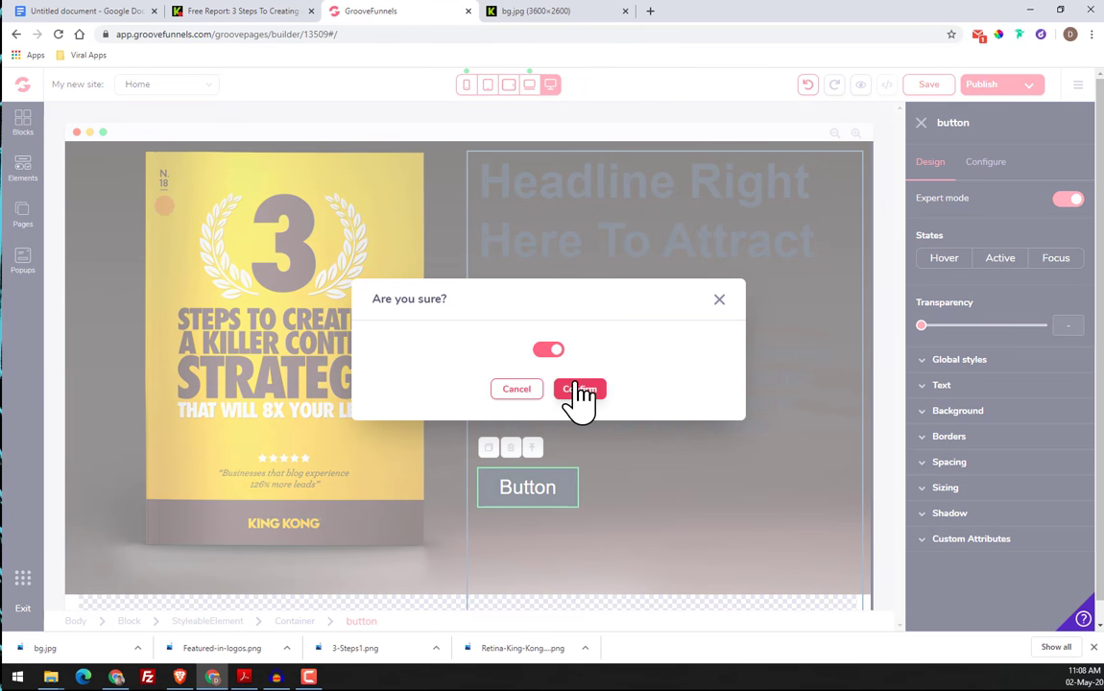
left_click(577, 389)
Check the original page's form by submitting it empty, and add a two-column layout below the hero paragraph
left_click(252, 12)
scroll(787, 442, "down", 3)
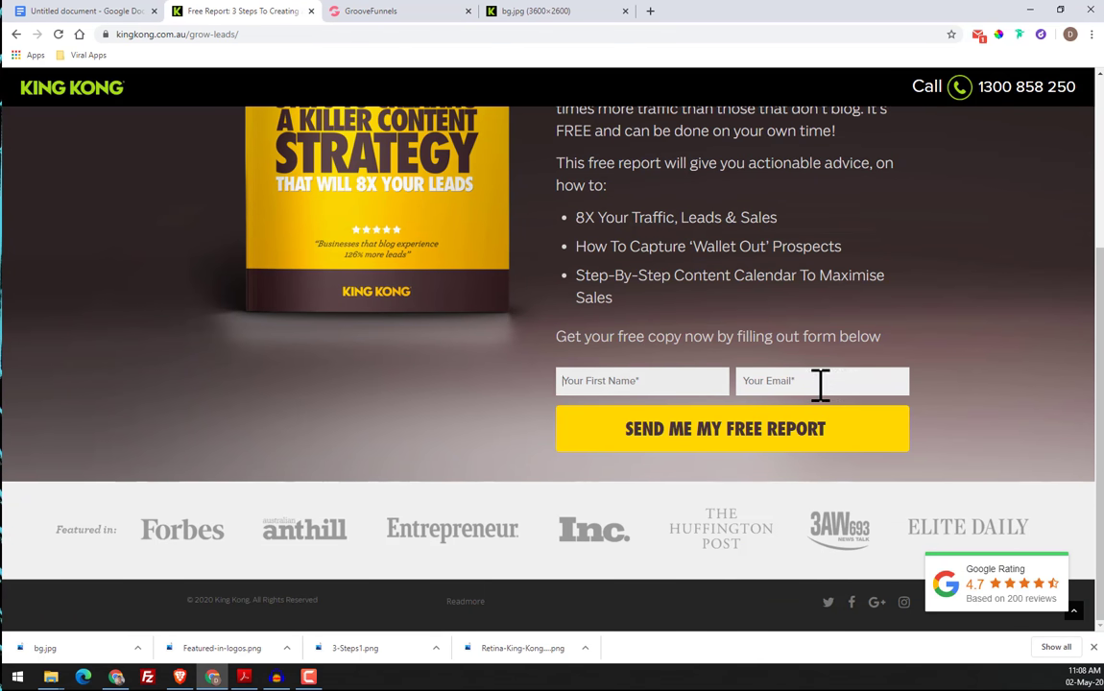
left_click(623, 440)
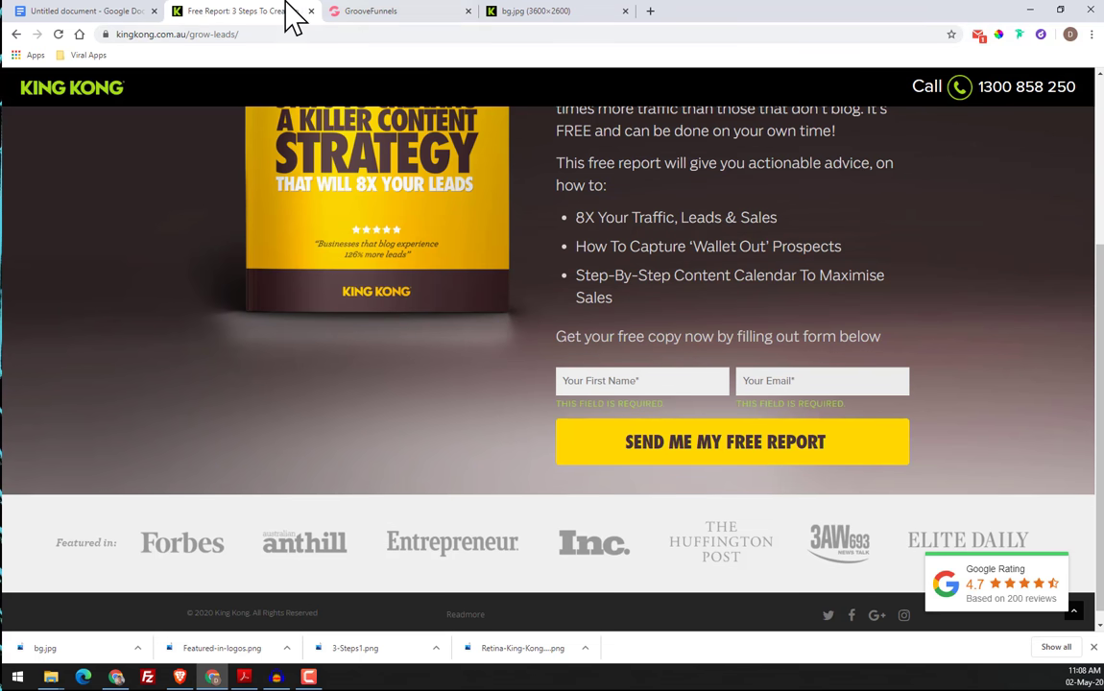
left_click(375, 10)
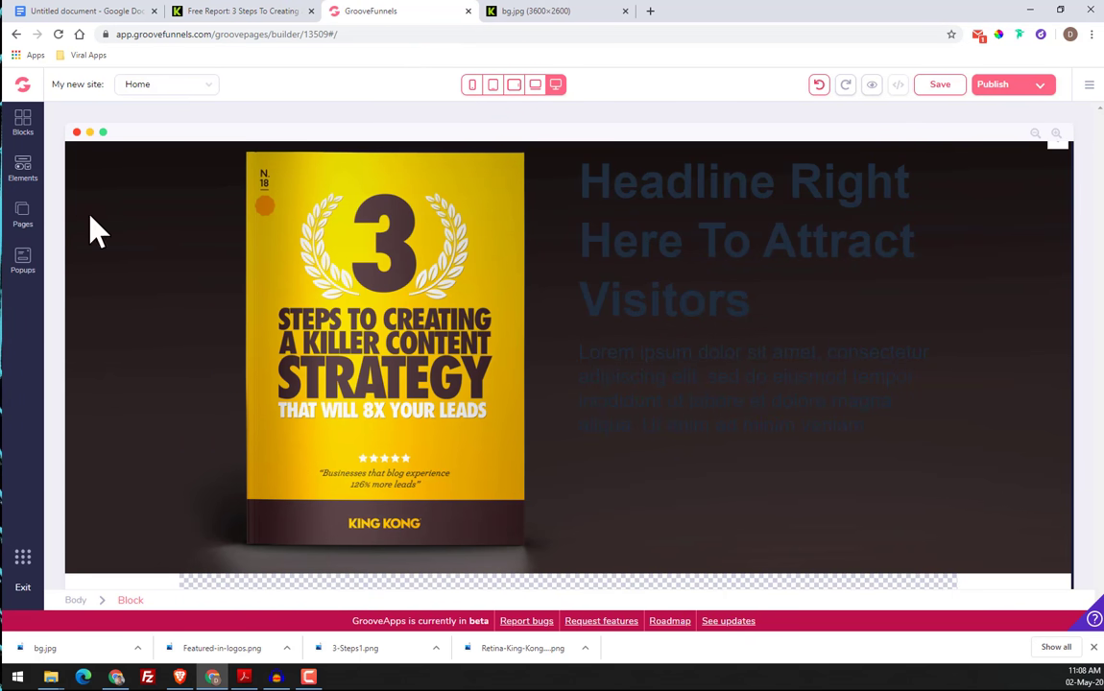
scroll(783, 413, "down", 2)
left_click(19, 178)
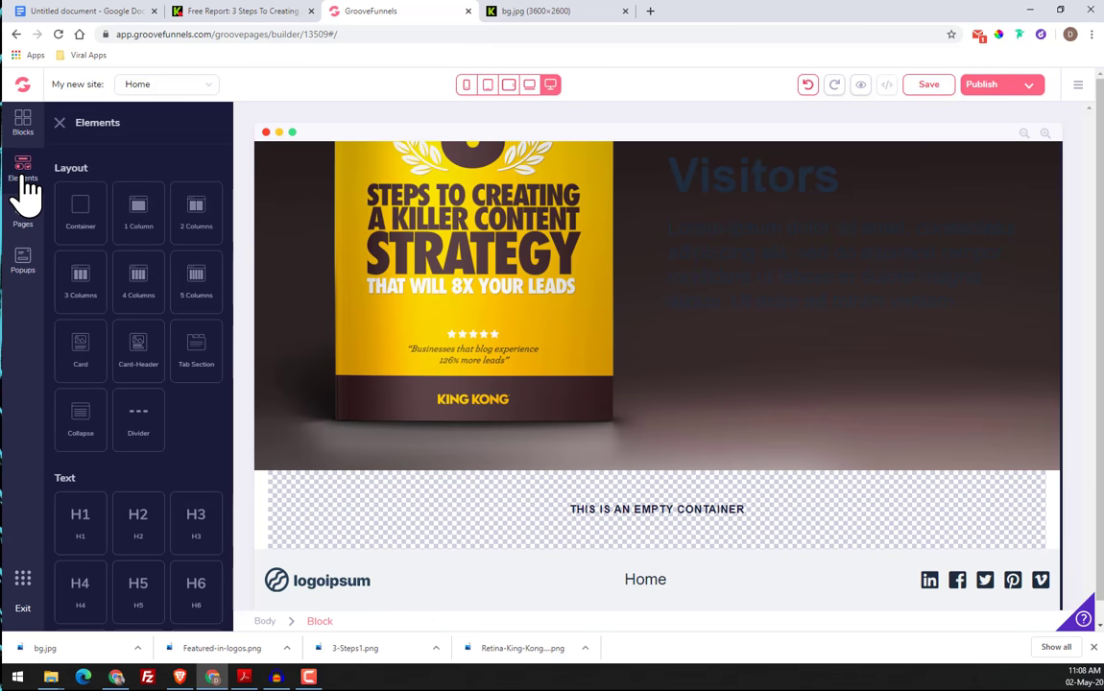
scroll(147, 401, "down", 3)
scroll(147, 401, "down", 5)
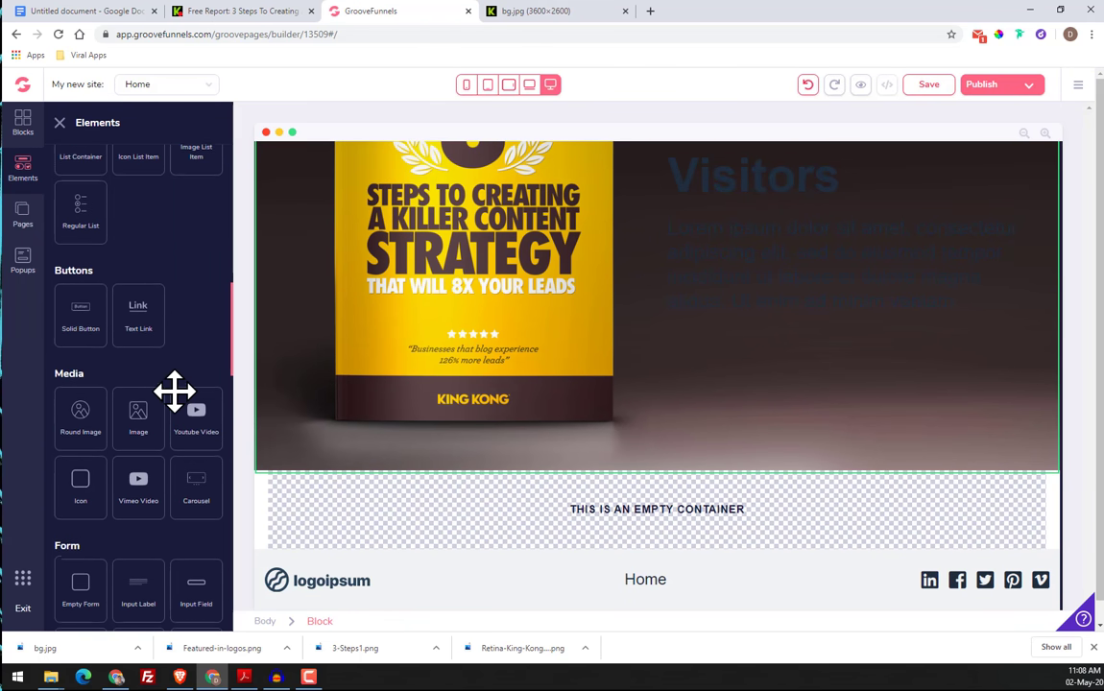
scroll(173, 391, "up", 2)
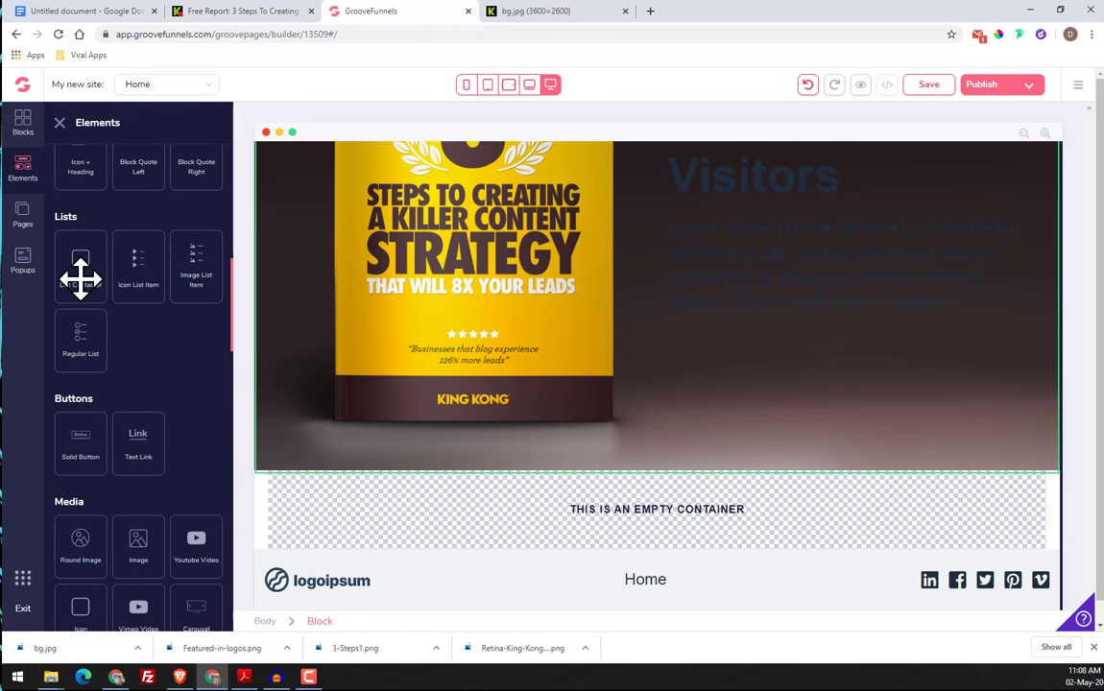
scroll(157, 338, "up", 6)
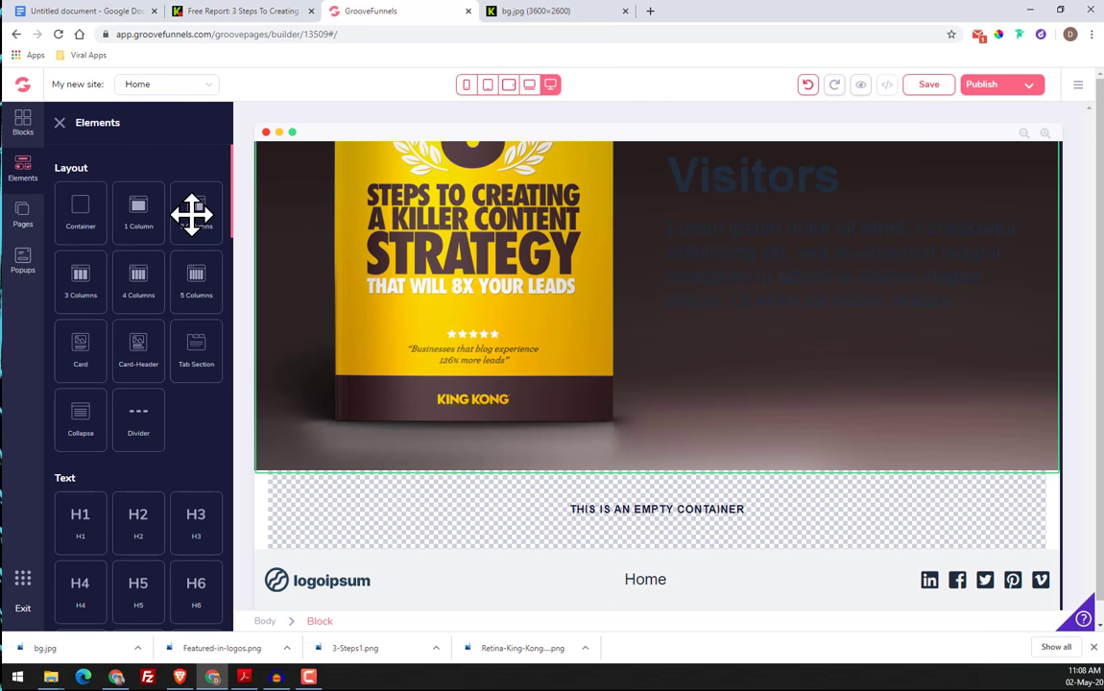
left_click_drag(198, 207, 834, 431)
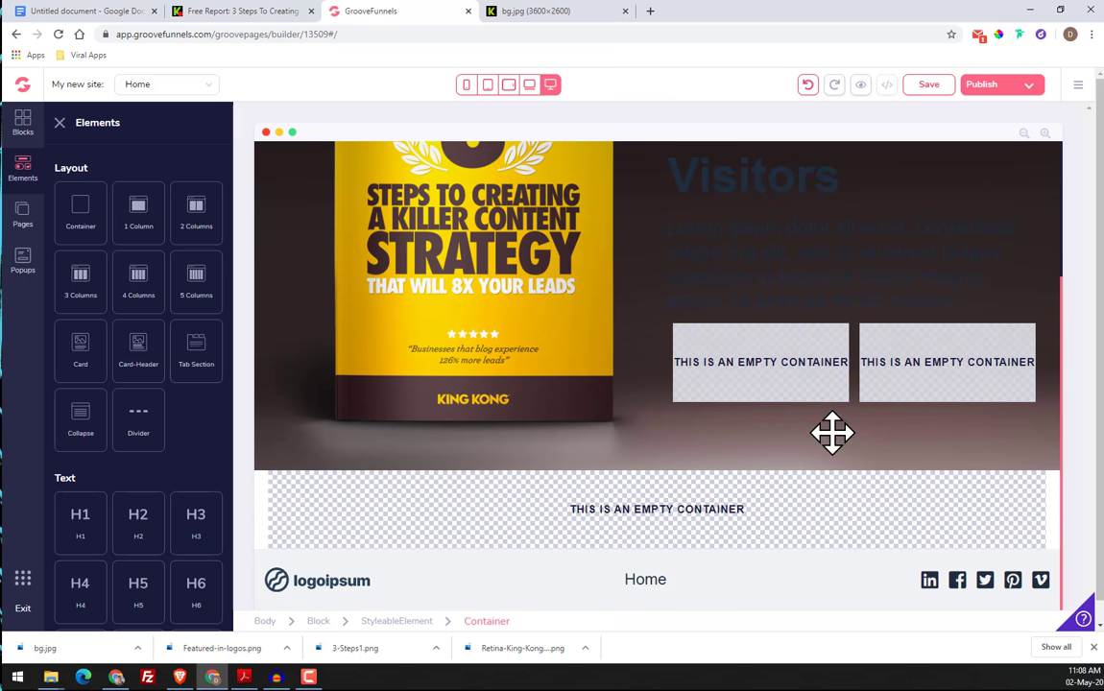
Add a form input field to the first column of the new two-column layout
left_click(727, 377)
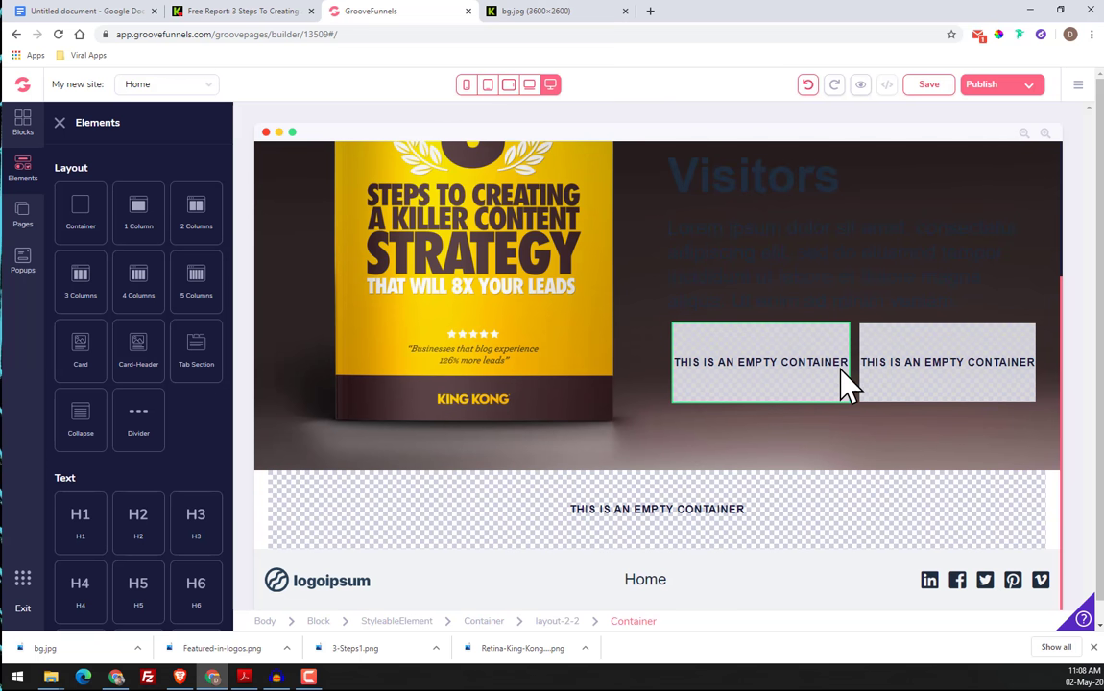
left_click(744, 437)
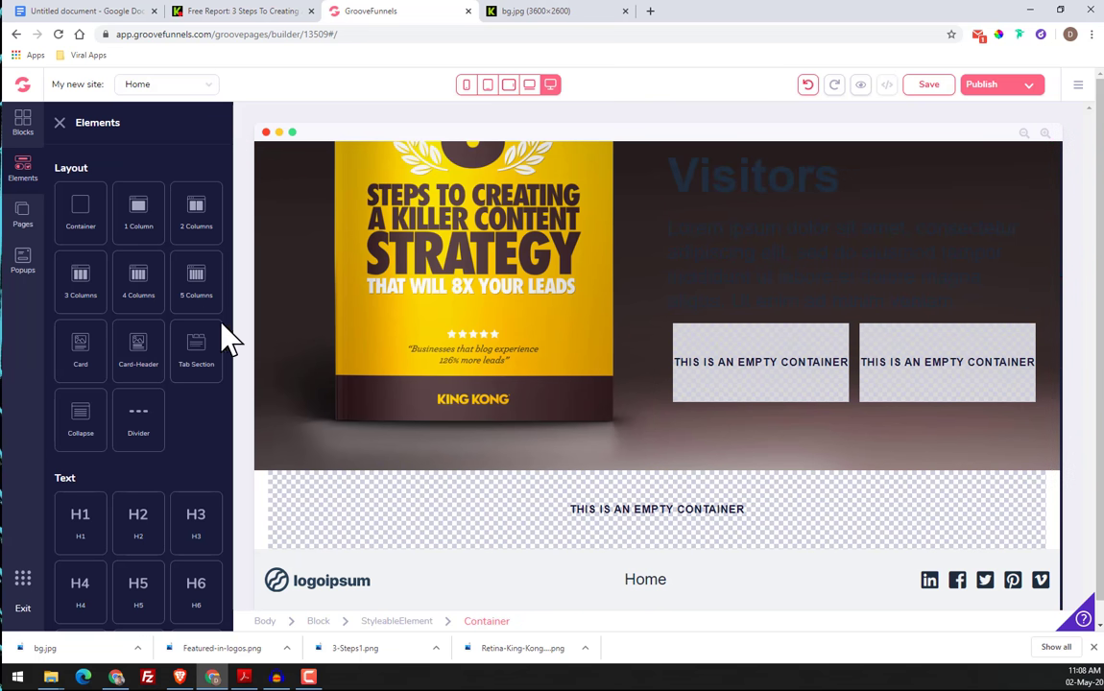
scroll(180, 351, "down", 5)
scroll(179, 360, "down", 3)
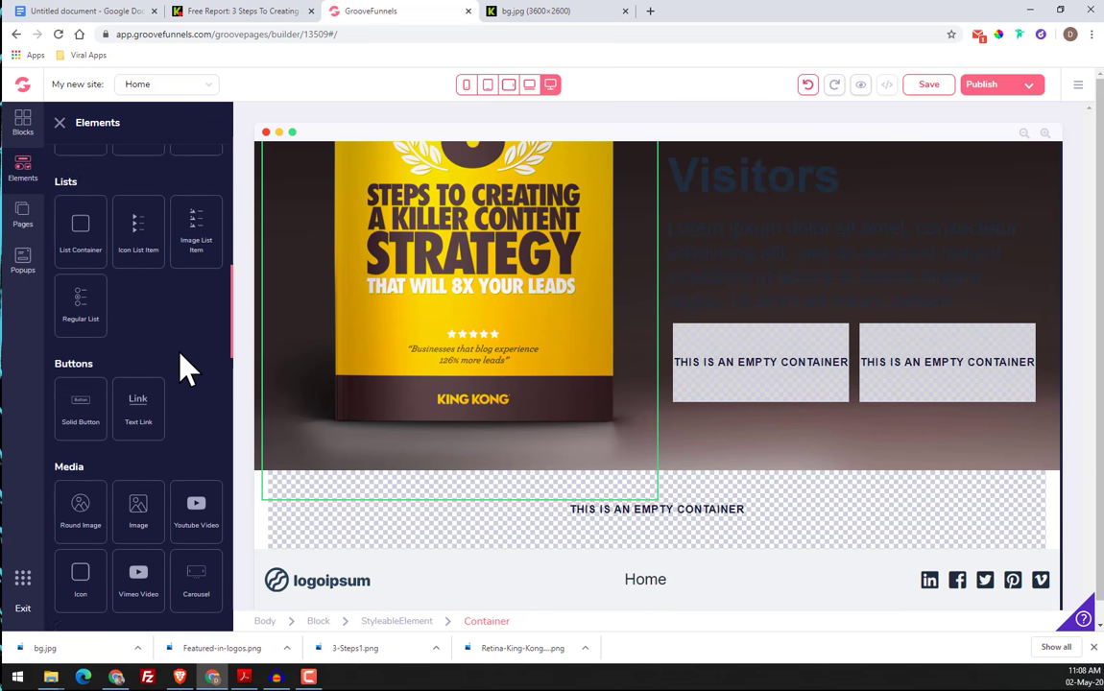
scroll(179, 355, "down", 2)
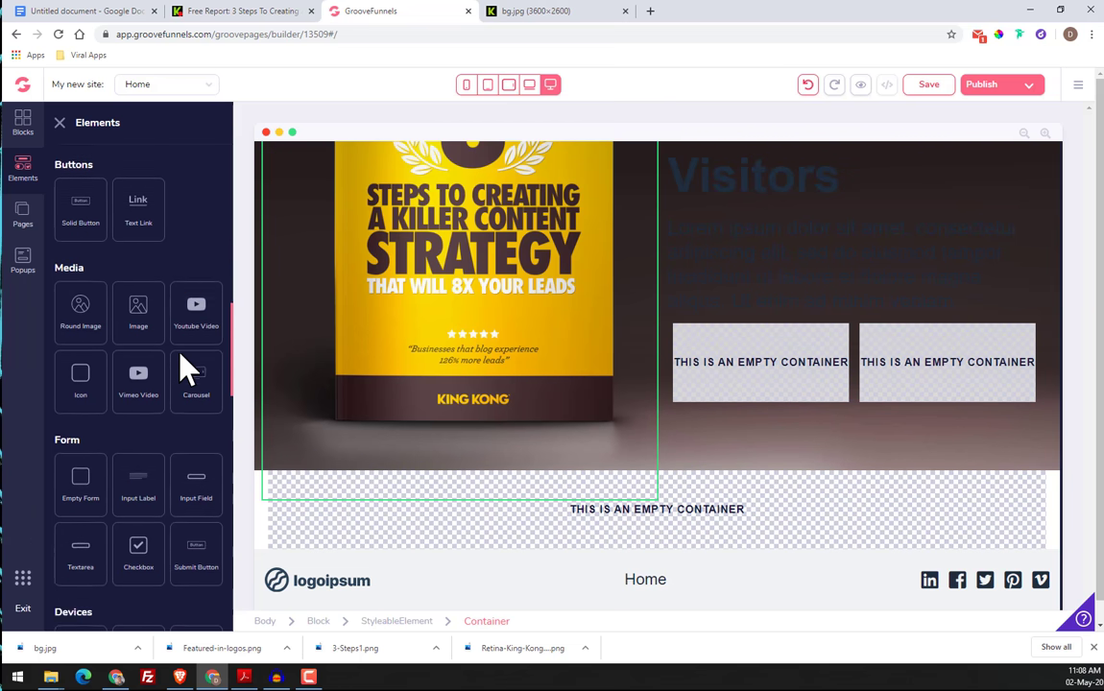
left_click_drag(195, 399, 771, 375)
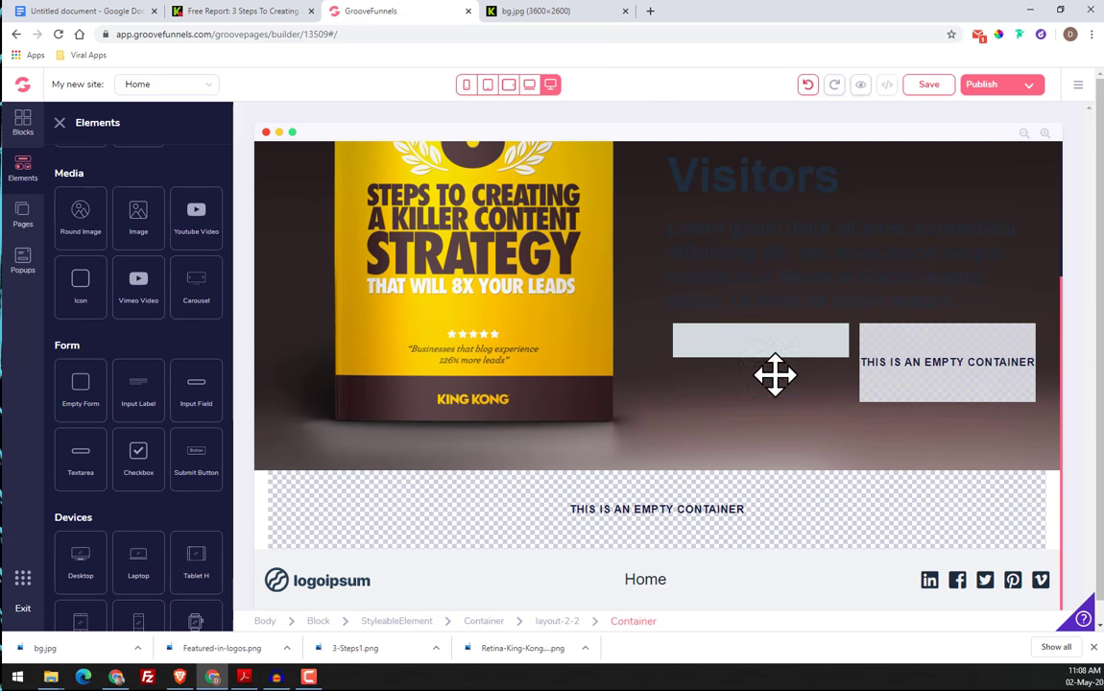
left_click(760, 353)
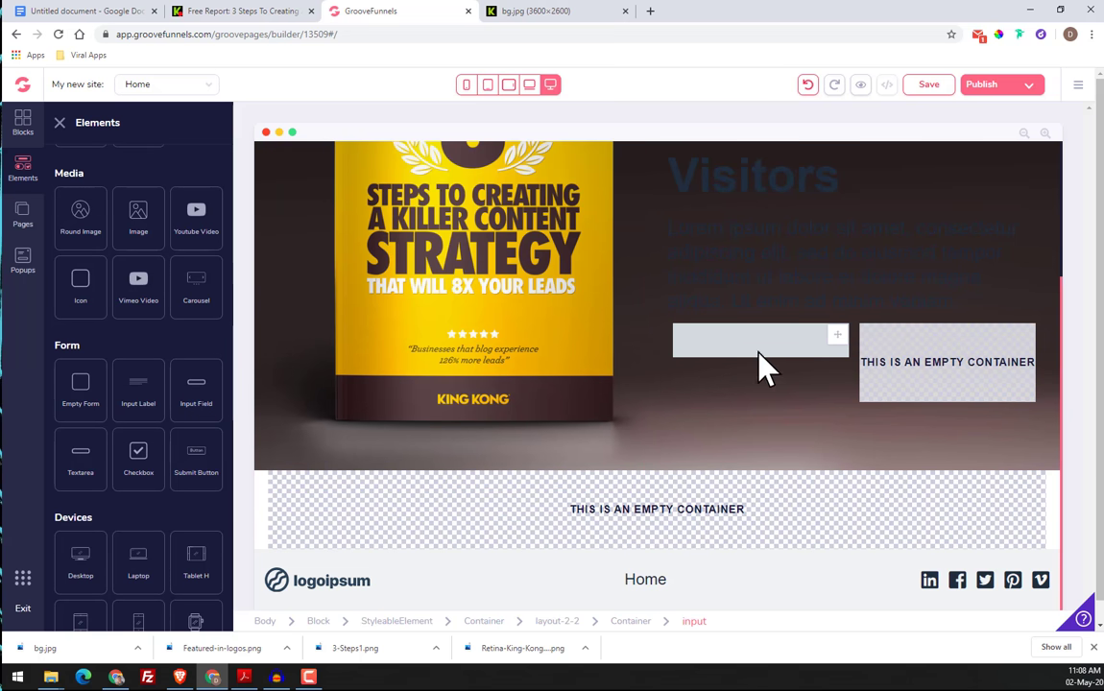
Set the new input field's placeholder text to "Your First Name*", matching the original form
left_click(982, 388)
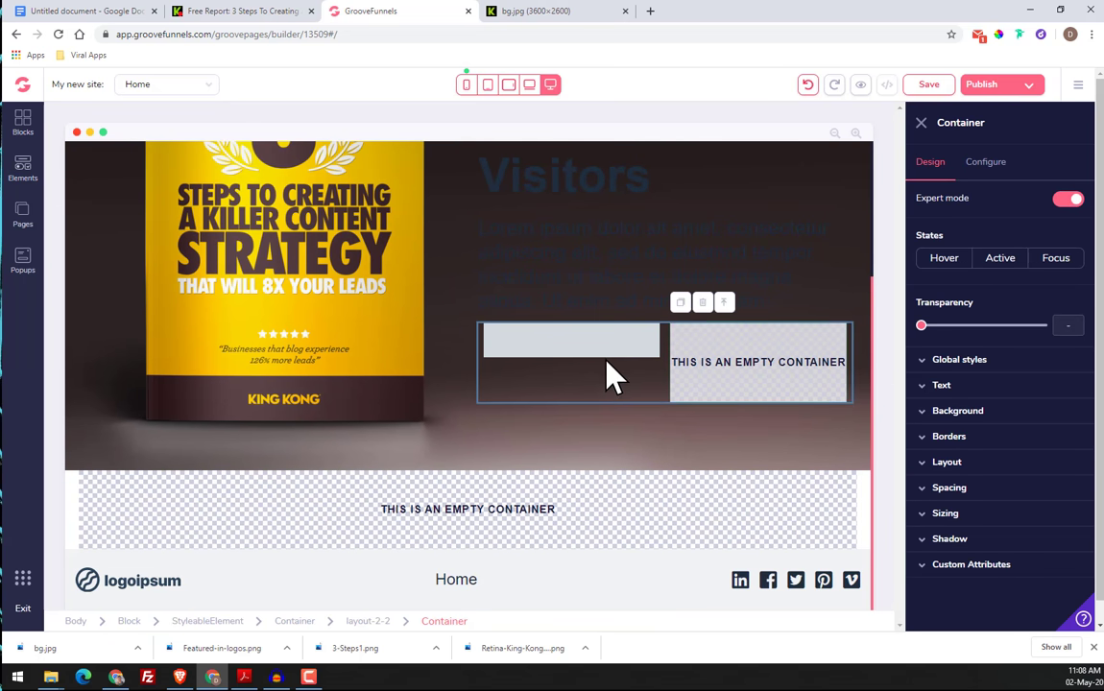
left_click(605, 363)
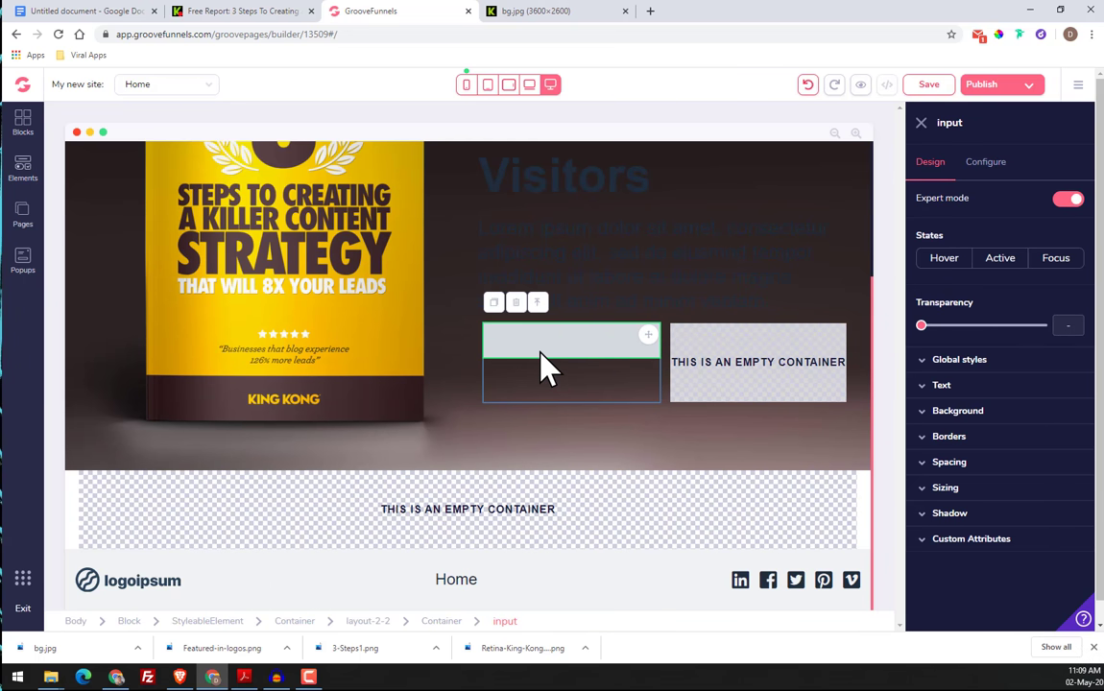
left_click(989, 169)
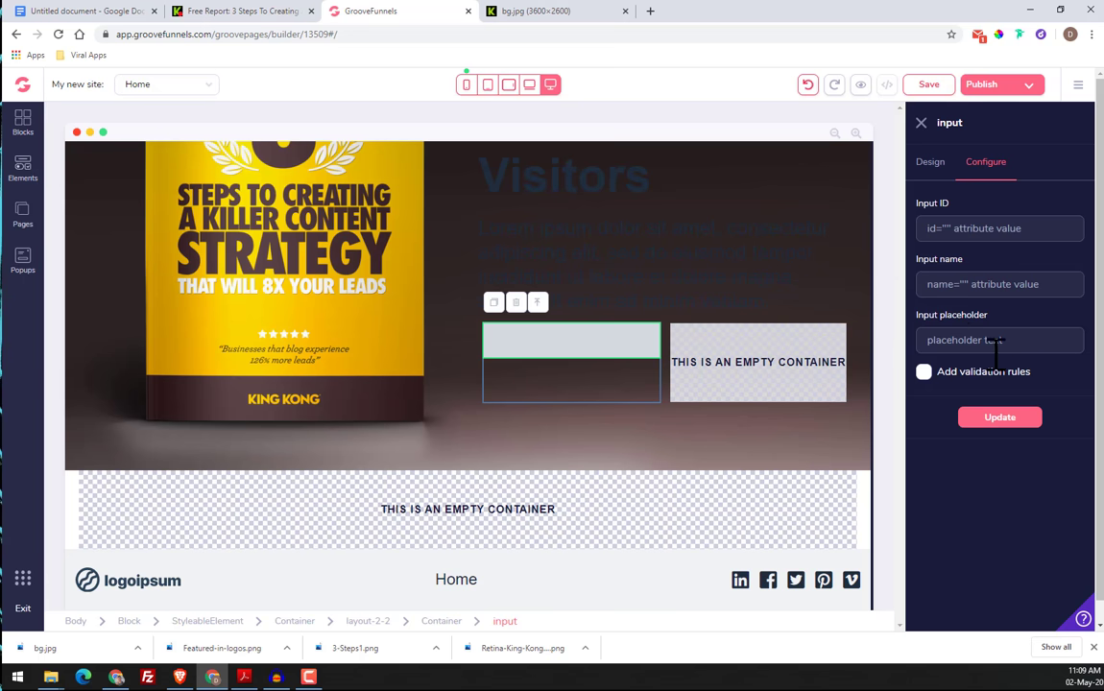
left_click(274, 11)
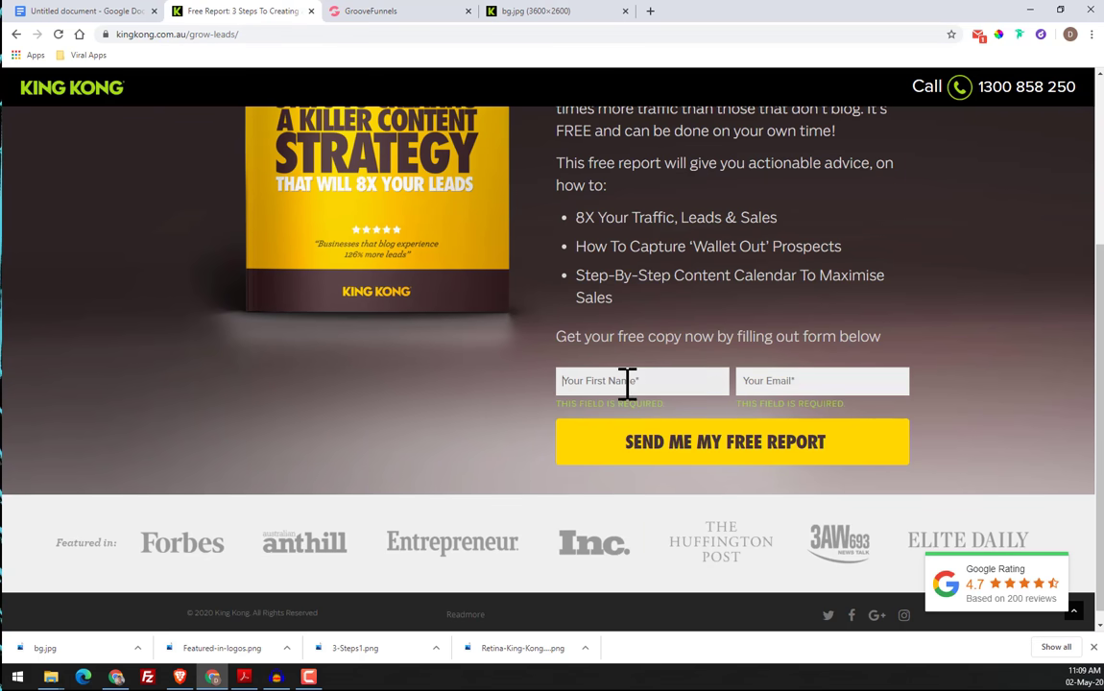
left_click(363, 12)
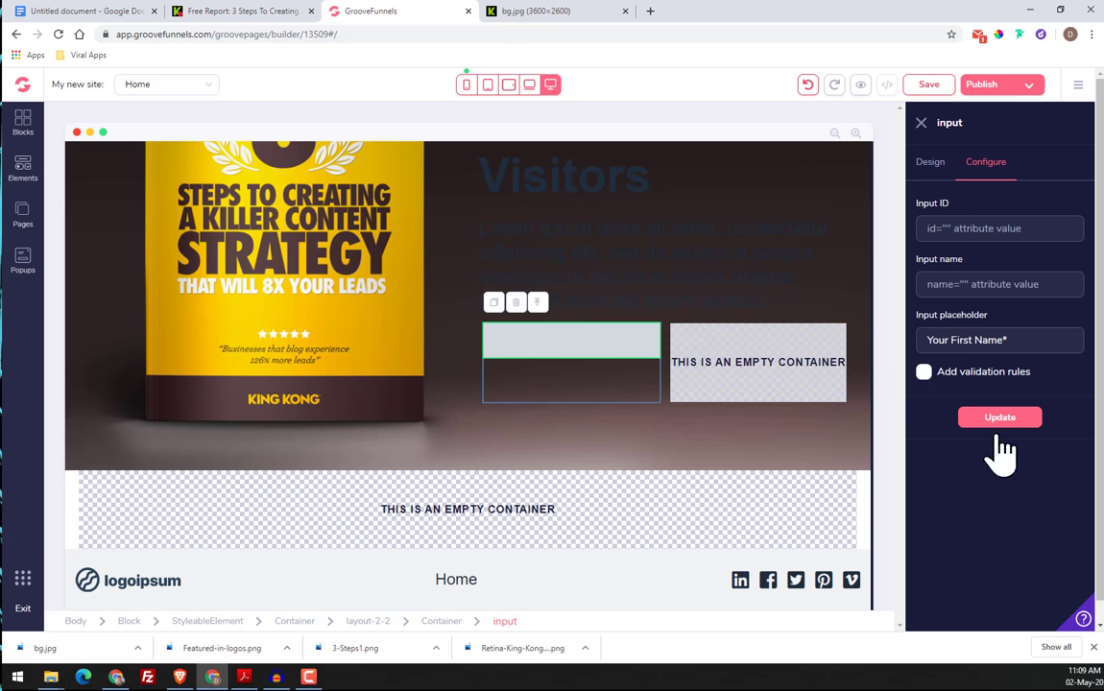
left_click(1016, 421)
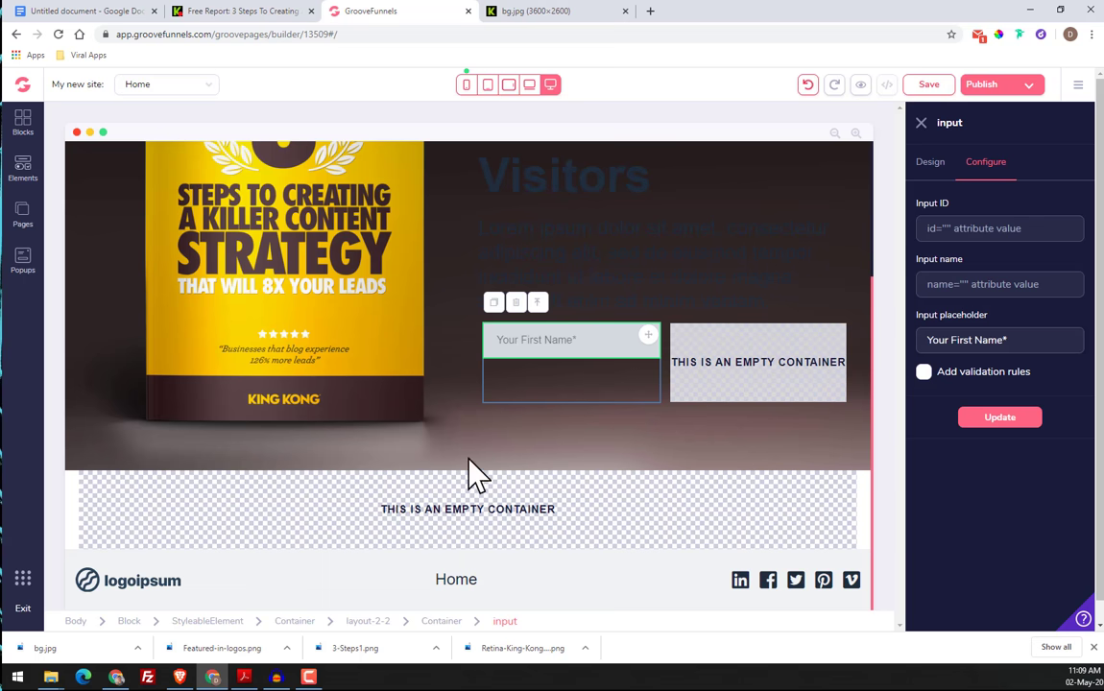
Compare with the original page's "Featured in" strip and add an image element to the empty container below the hero
scroll(485, 404, "down", 1)
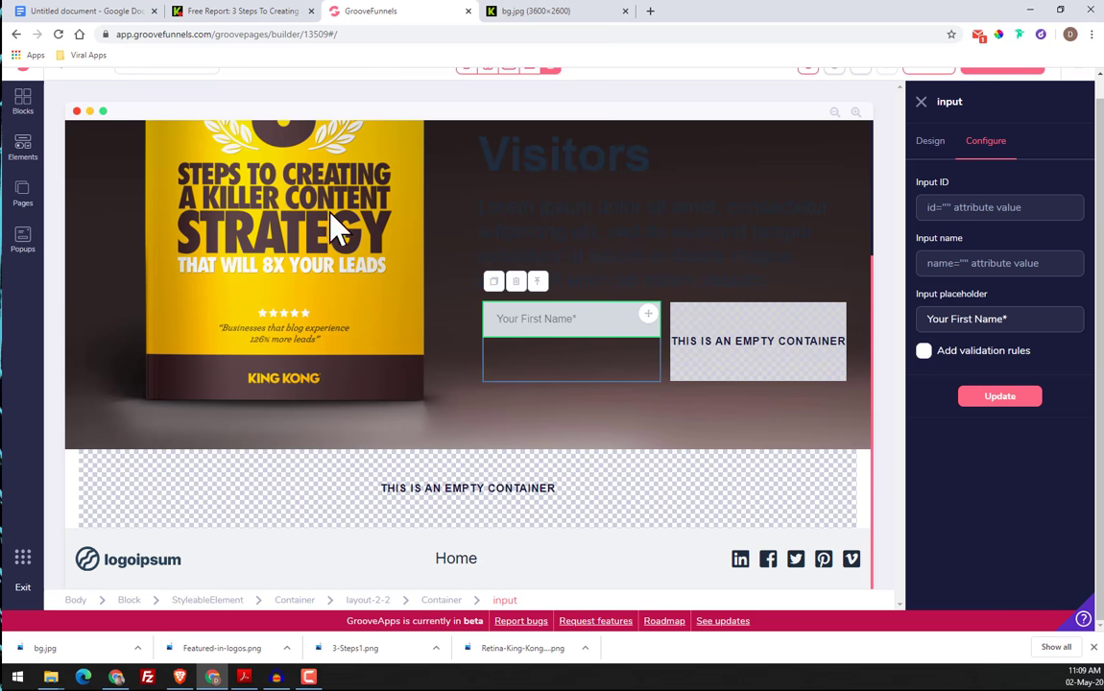
left_click(254, 21)
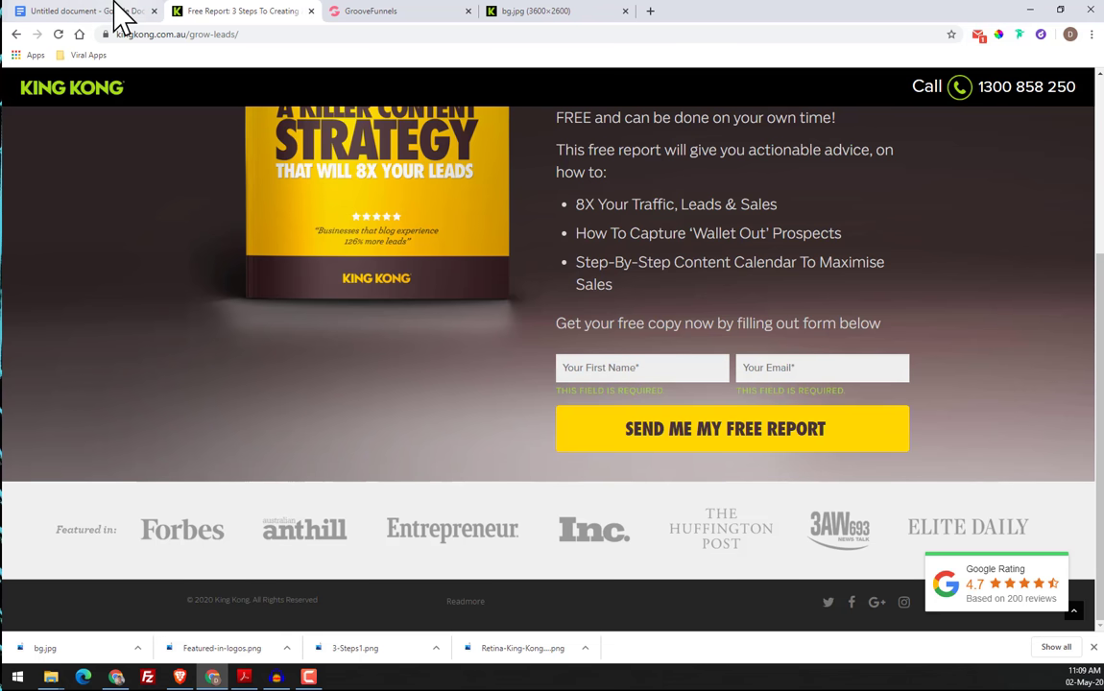
left_click(369, 12)
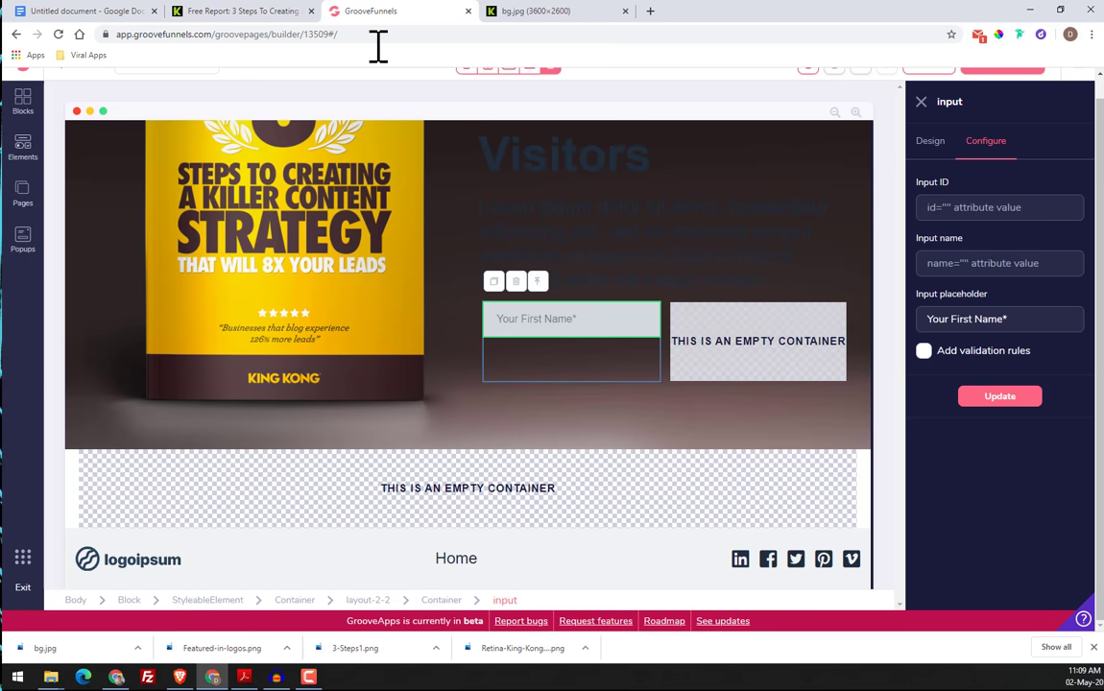
left_click(384, 500)
left_click(23, 149)
scroll(168, 403, "down", 3)
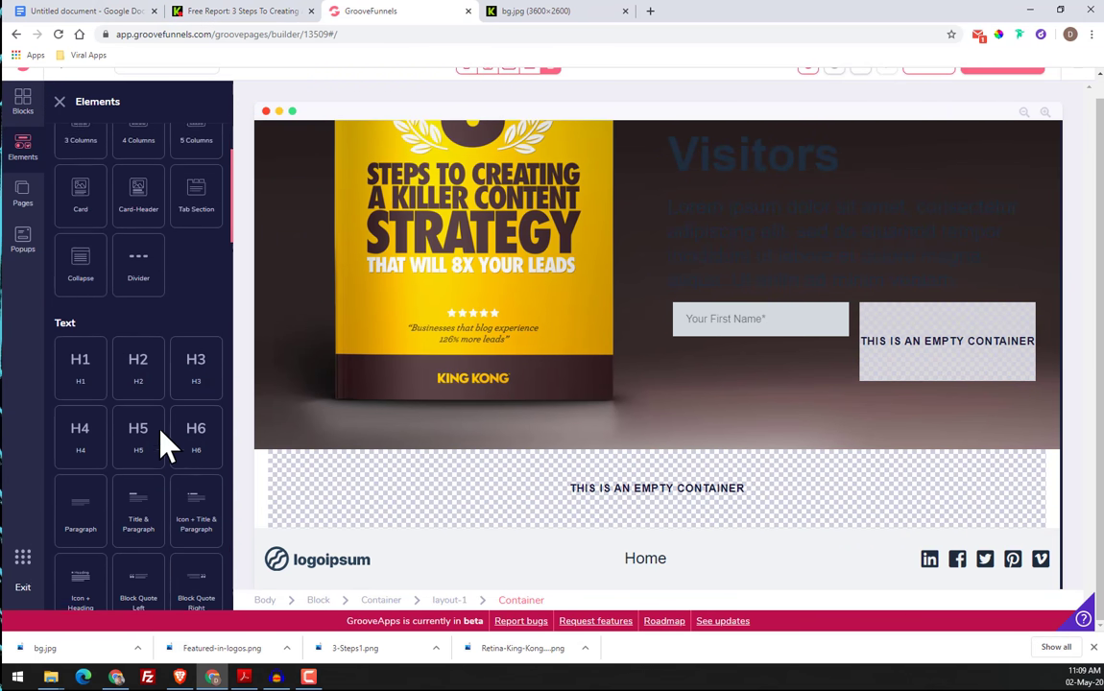
scroll(168, 446, "down", 6)
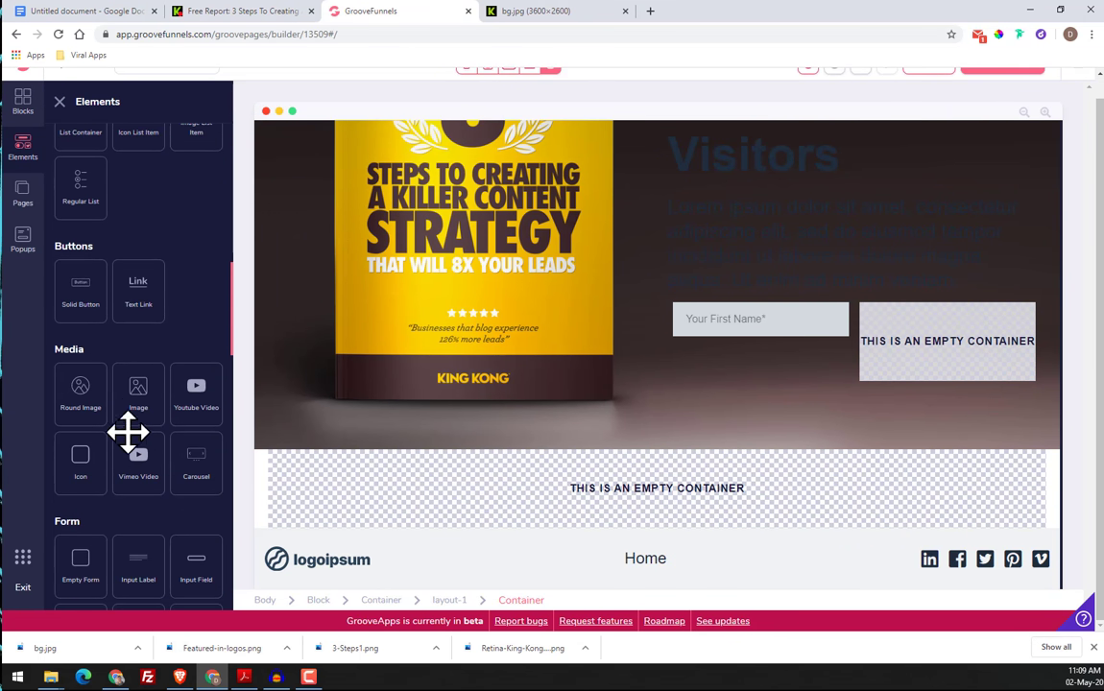
left_click_drag(139, 401, 444, 518)
Set the new image element's source to Featured-in-logos.png from the image library and apply it
left_click(384, 523)
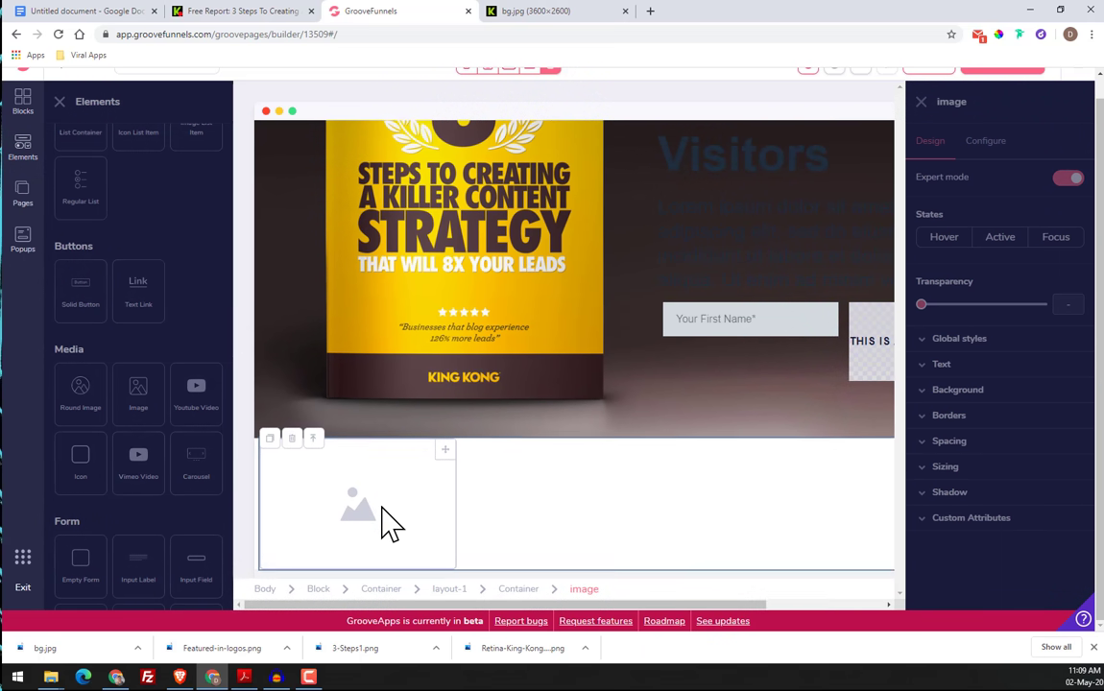
left_click(979, 143)
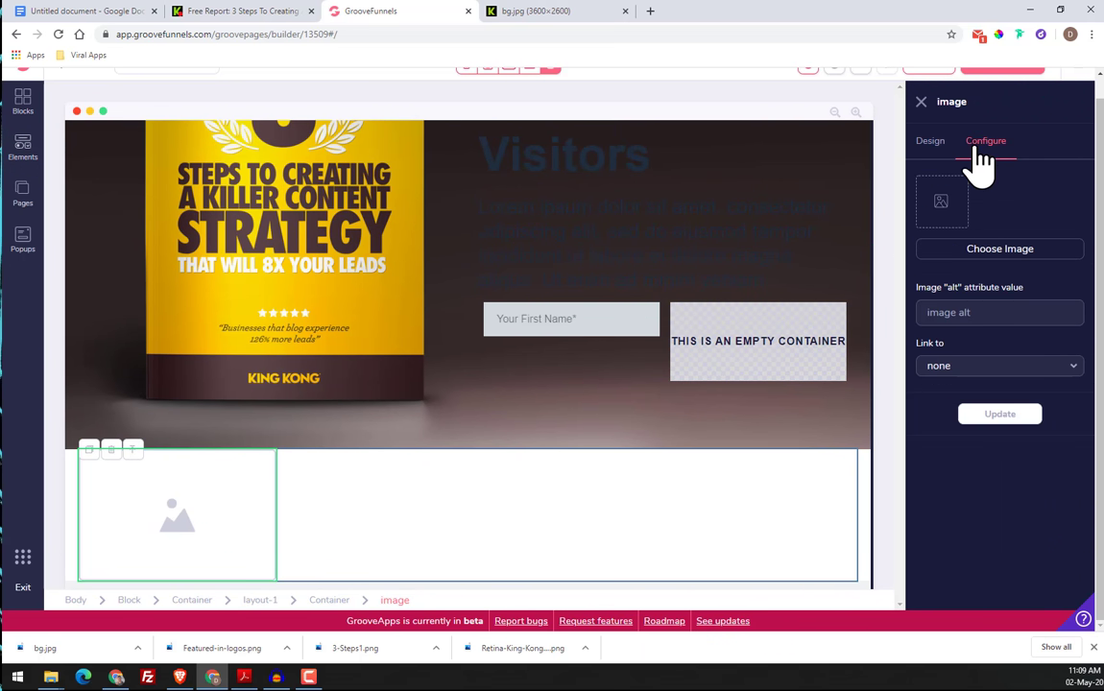
left_click(987, 251)
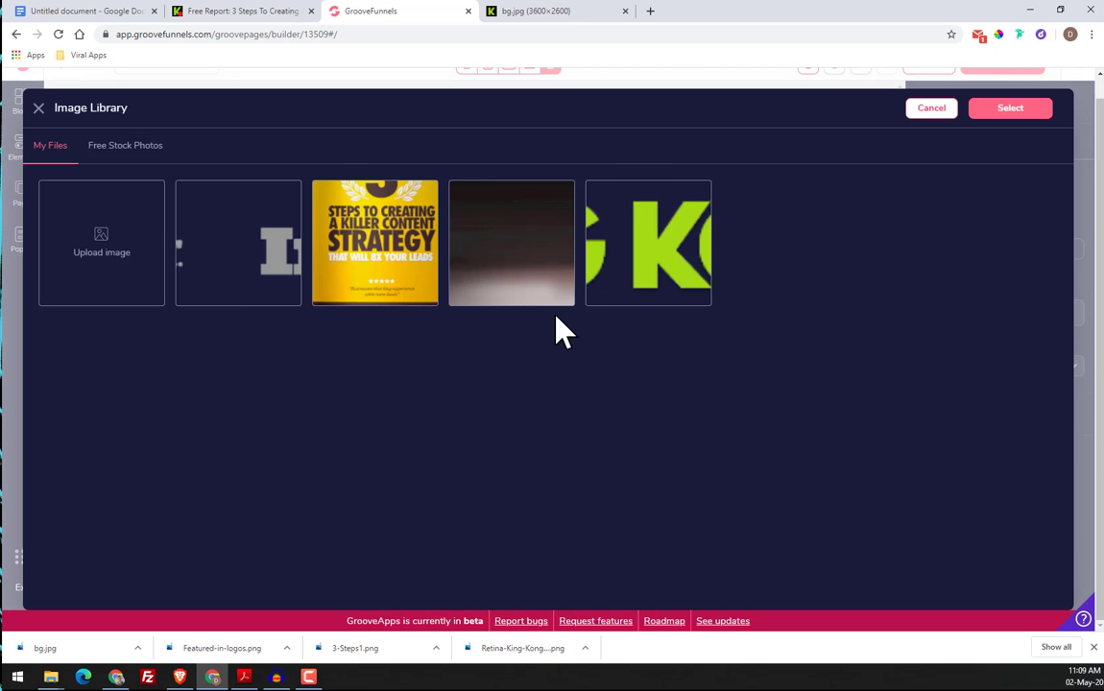
left_click(233, 285)
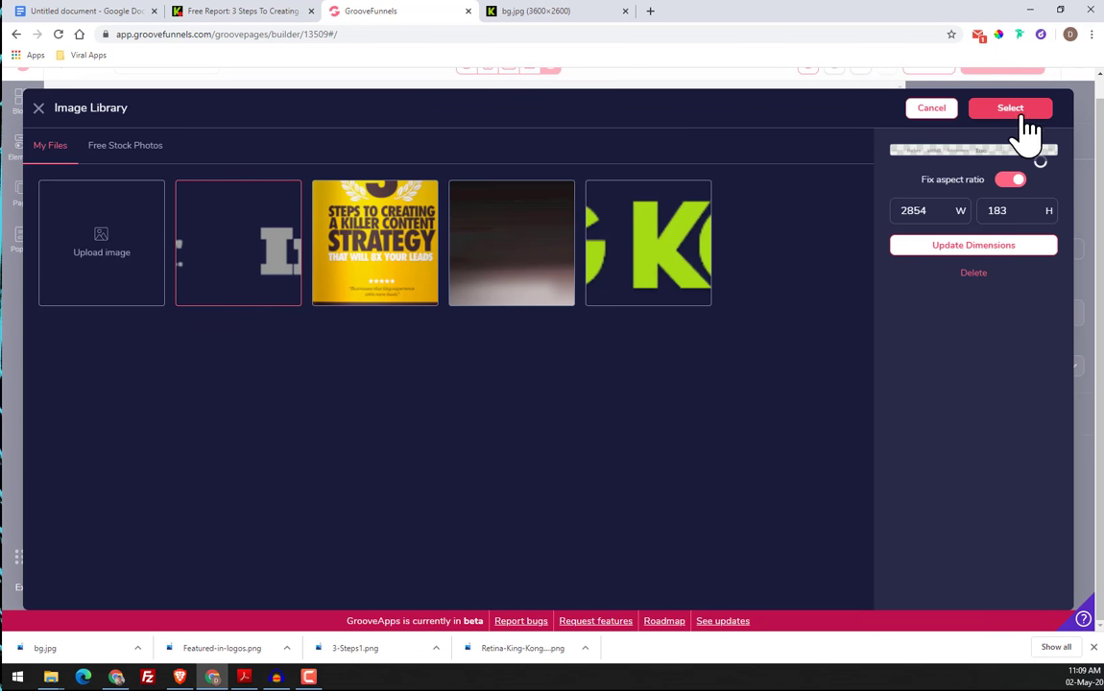
left_click(1018, 112)
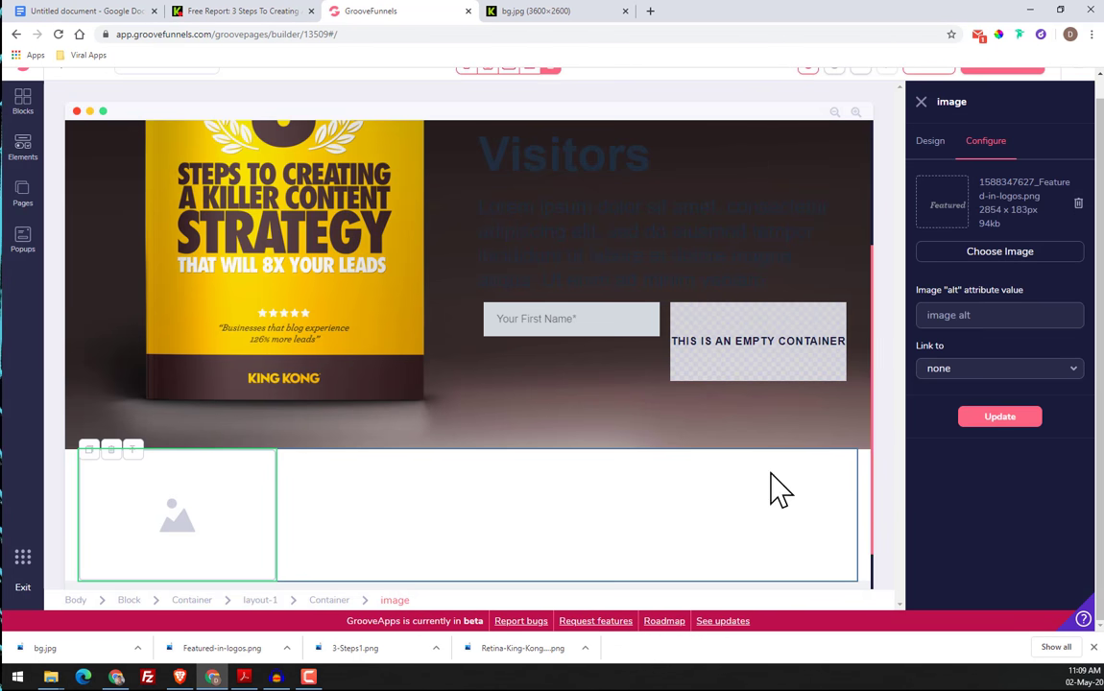
left_click(1026, 418)
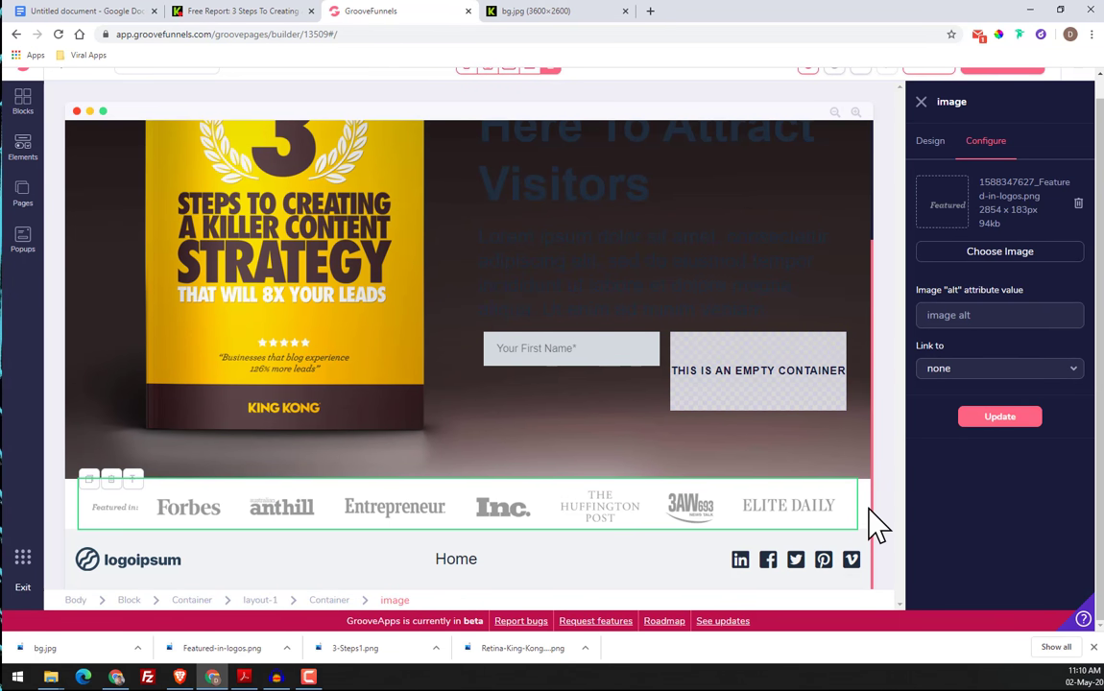
Add a text link element beside the logoipsum logo in the footer
left_click(362, 560)
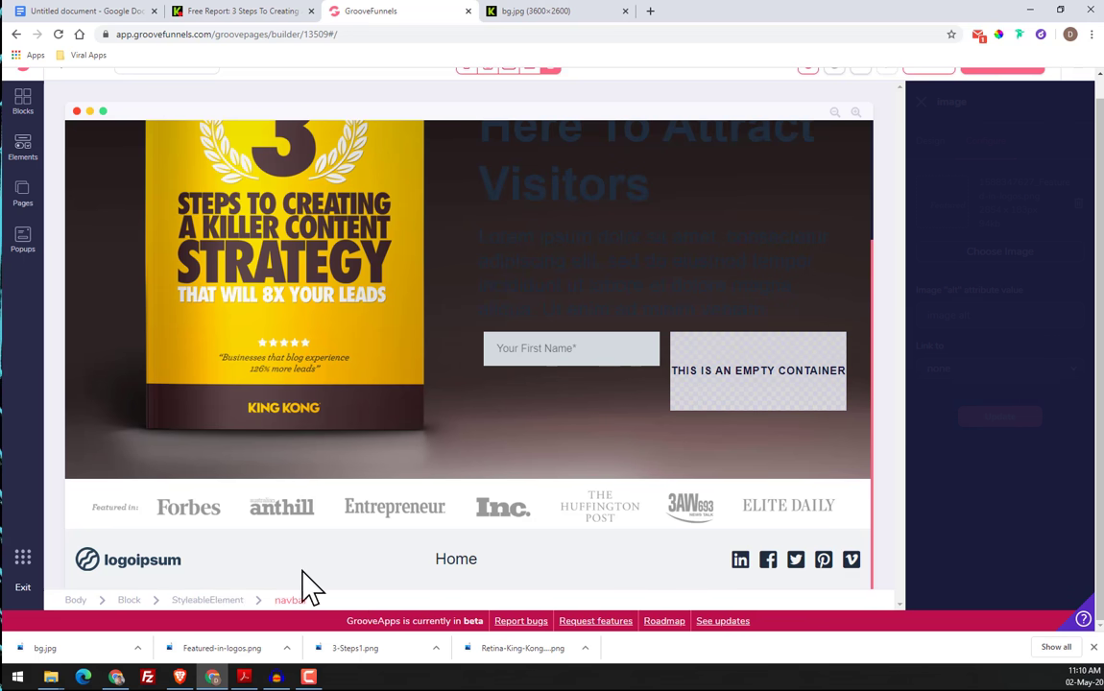
left_click(175, 567)
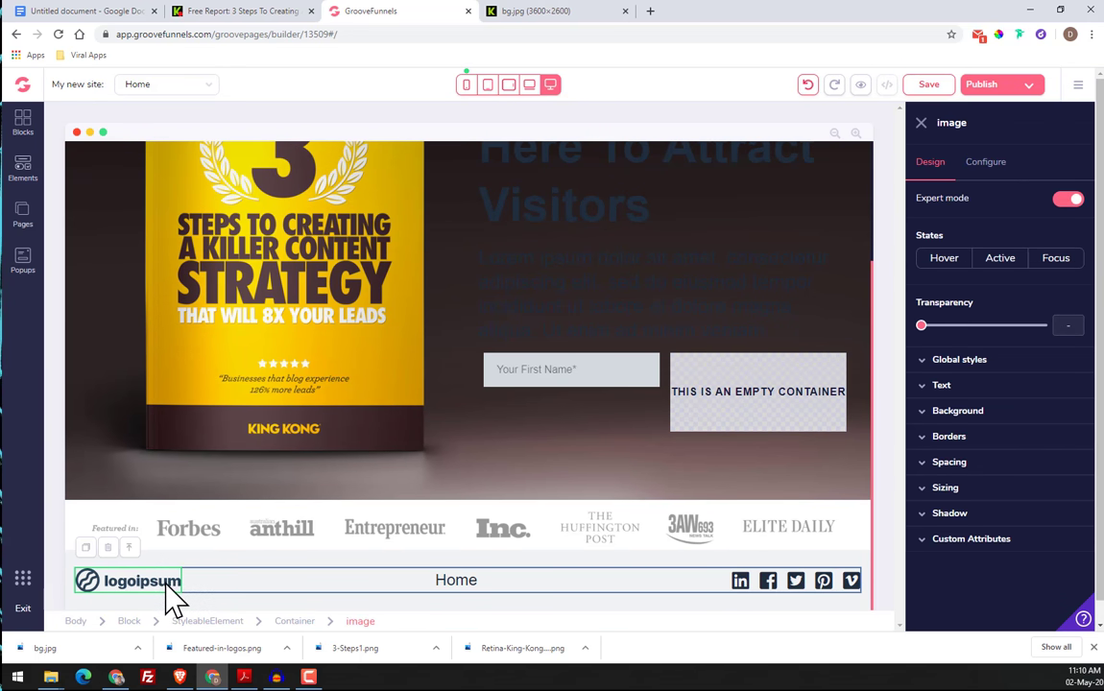
left_click(25, 169)
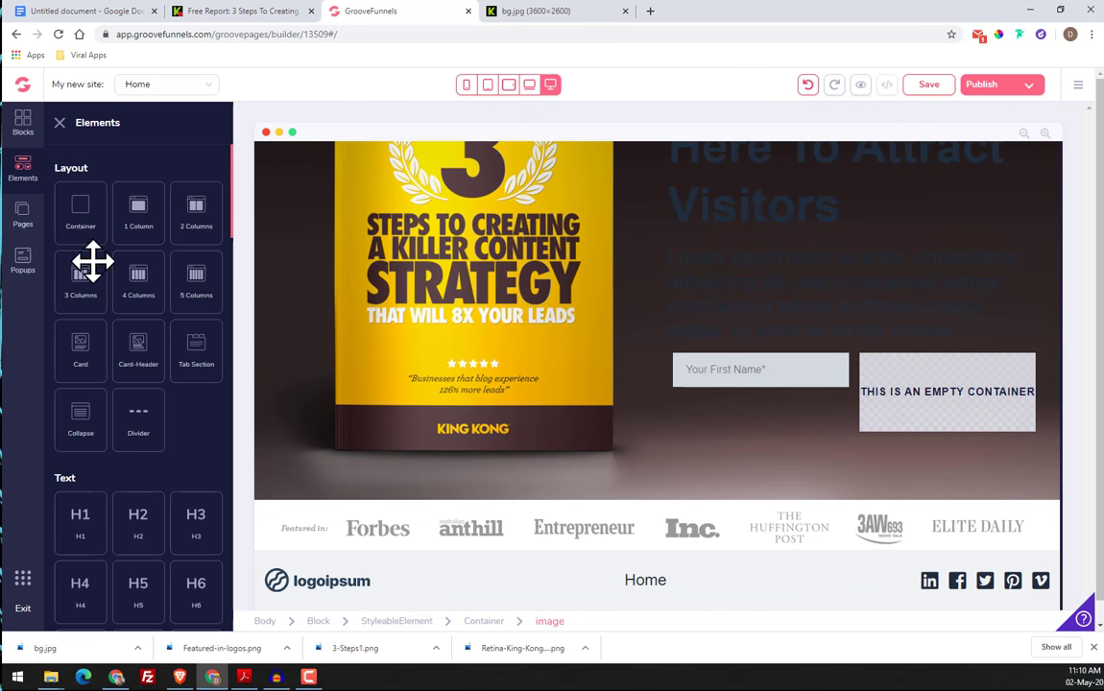
scroll(153, 365, "down", 3)
scroll(171, 396, "up", 1)
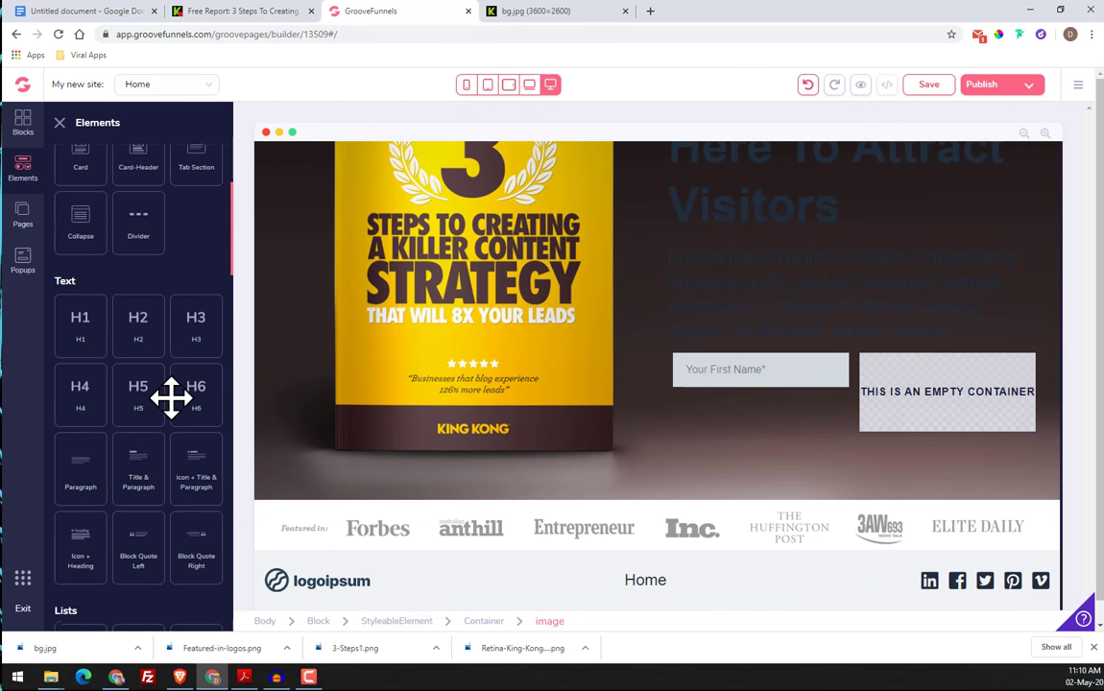
scroll(170, 397, "up", 2)
scroll(171, 396, "down", 5)
scroll(192, 487, "down", 1)
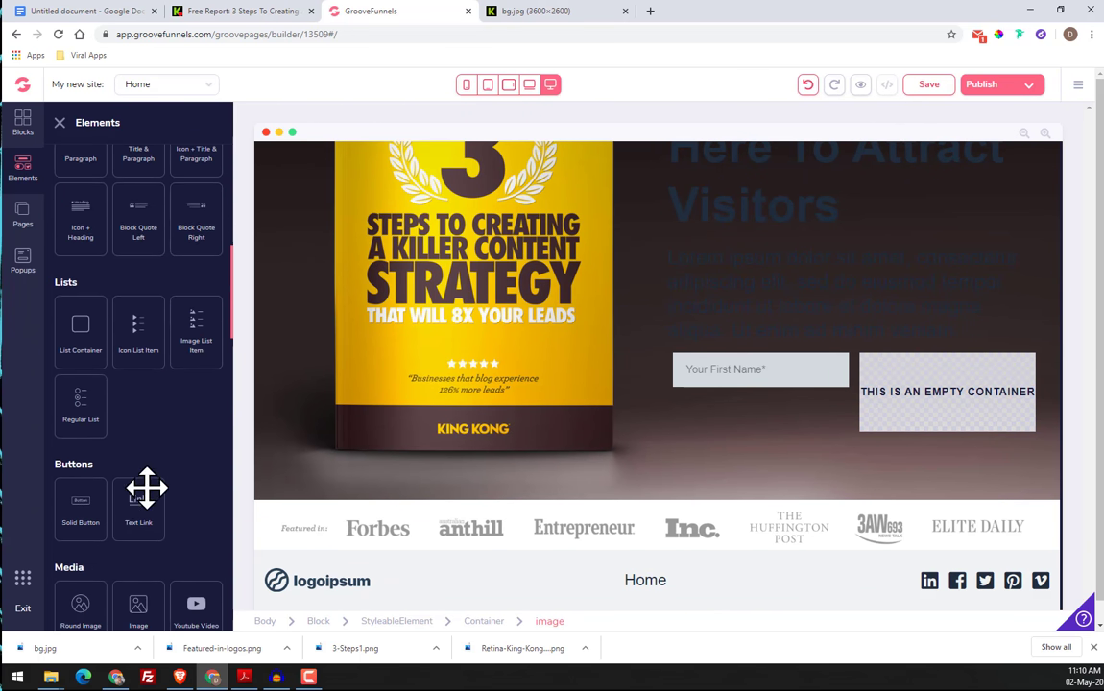
scroll(162, 493, "down", 1)
left_click_drag(189, 477, 383, 592)
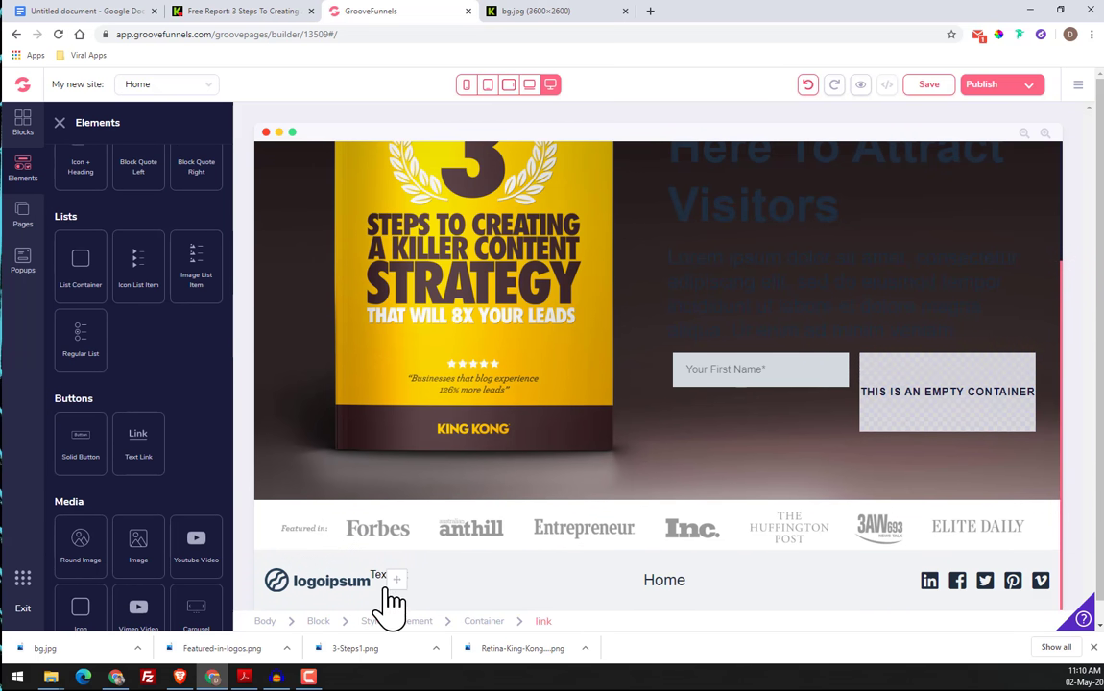
Delete the logoipsum logo image from the footer
left_click(339, 584)
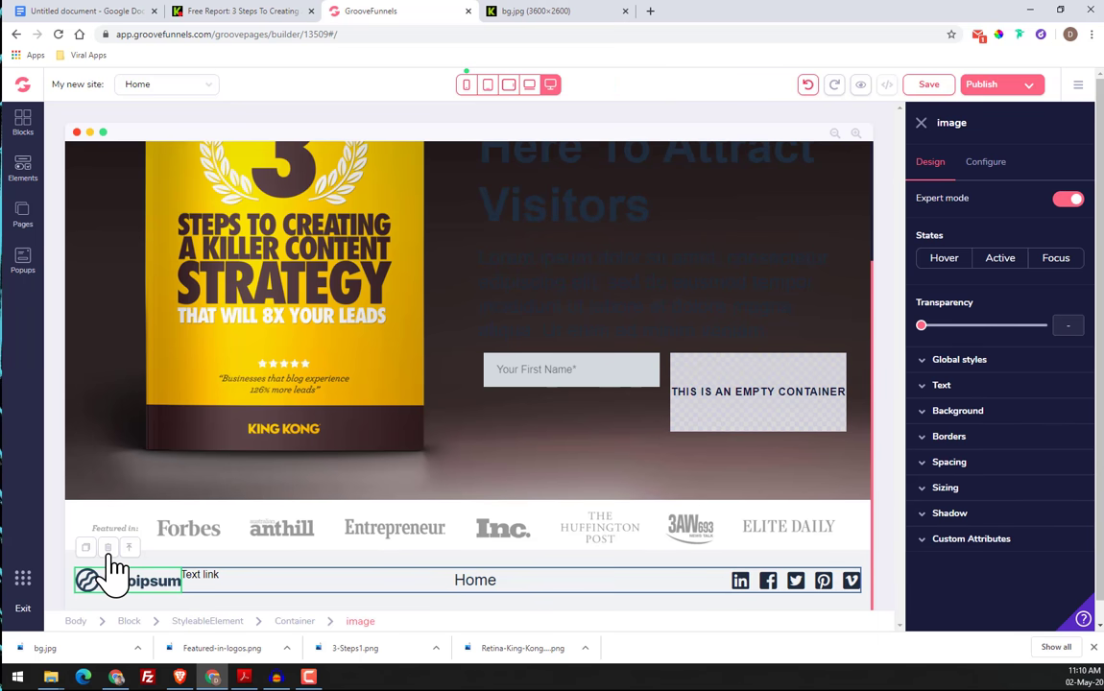
left_click(107, 548)
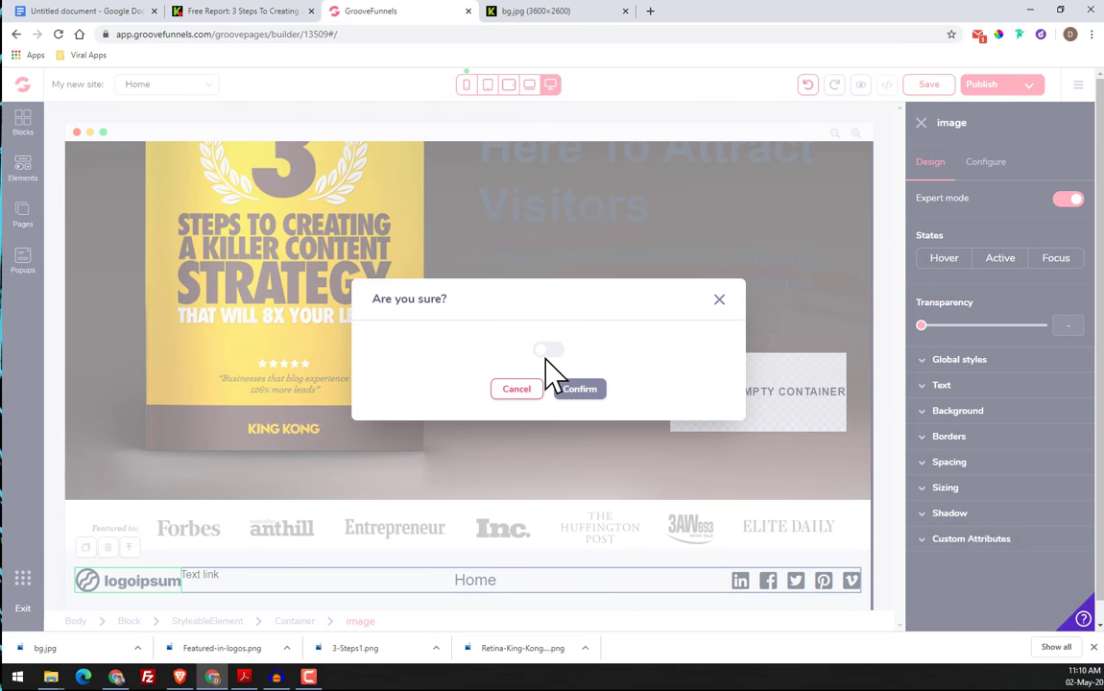
left_click(579, 391)
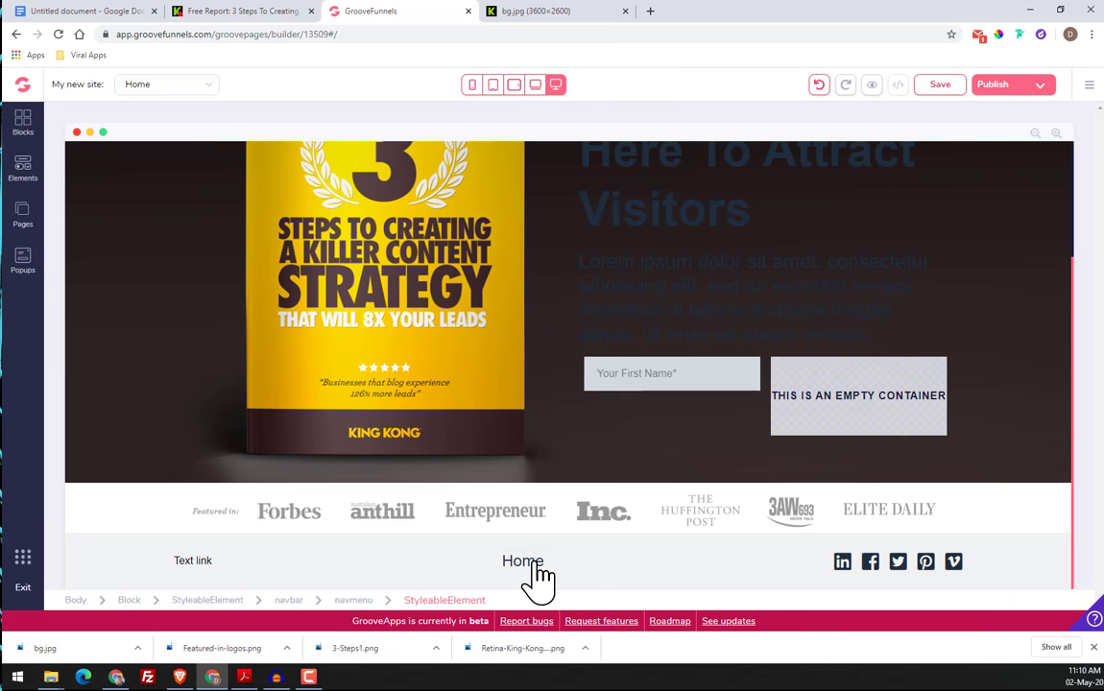
Check the original page's footer and add an H5 heading in front of the text link in the new footer
left_click(23, 170)
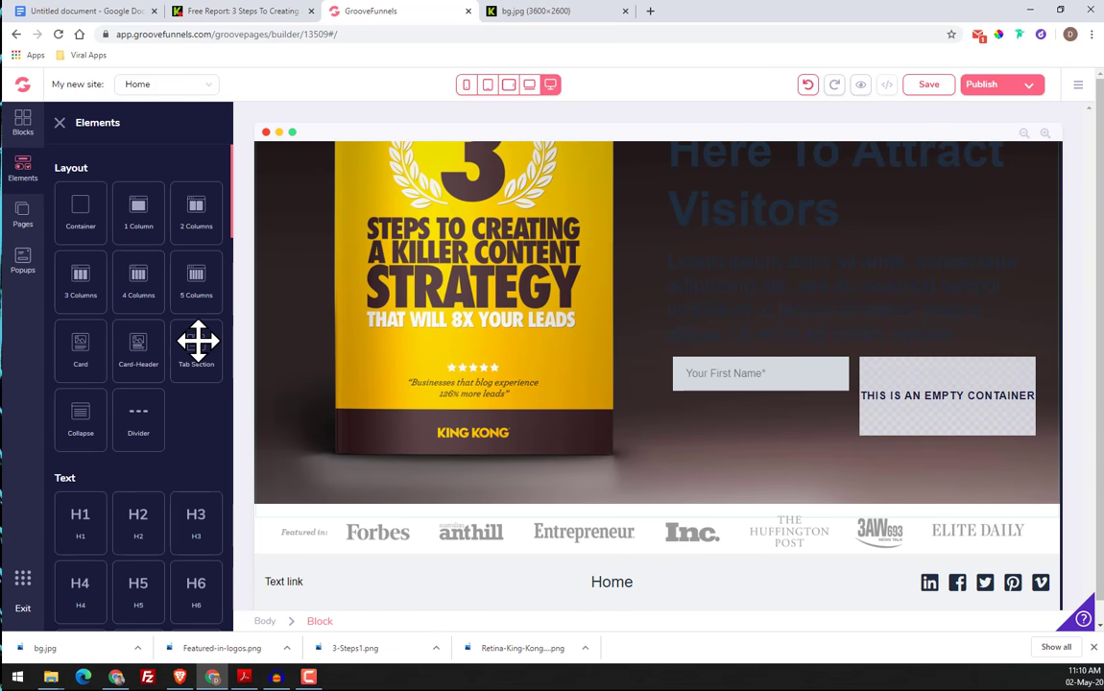
scroll(197, 341, "down", 2)
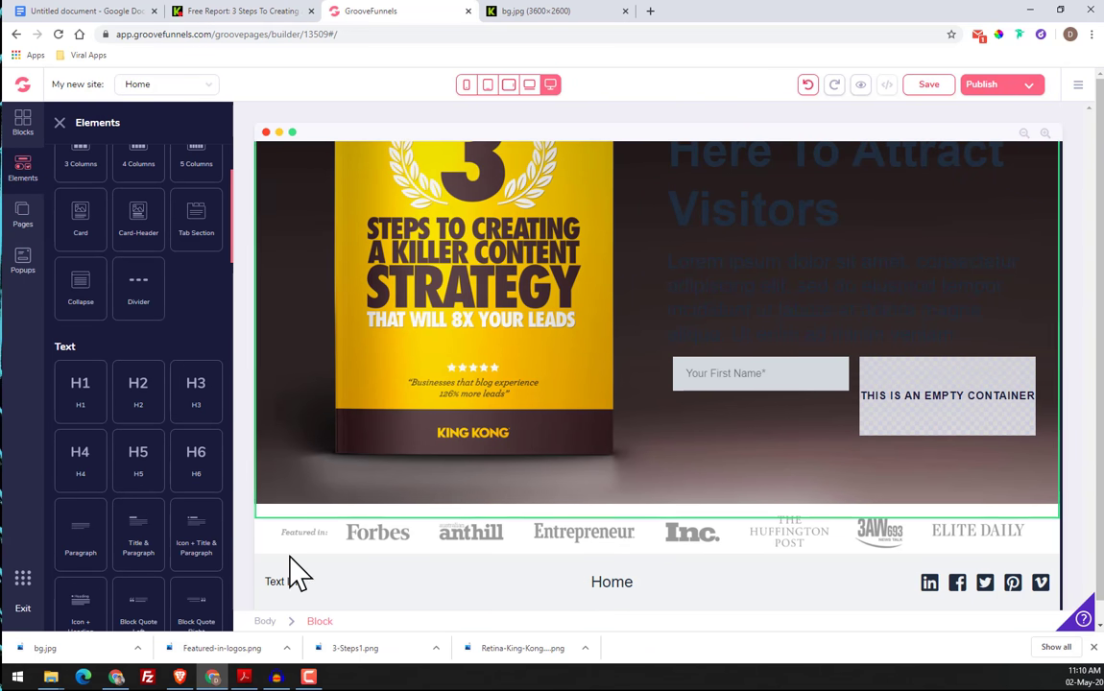
left_click(634, 591)
left_click(246, 12)
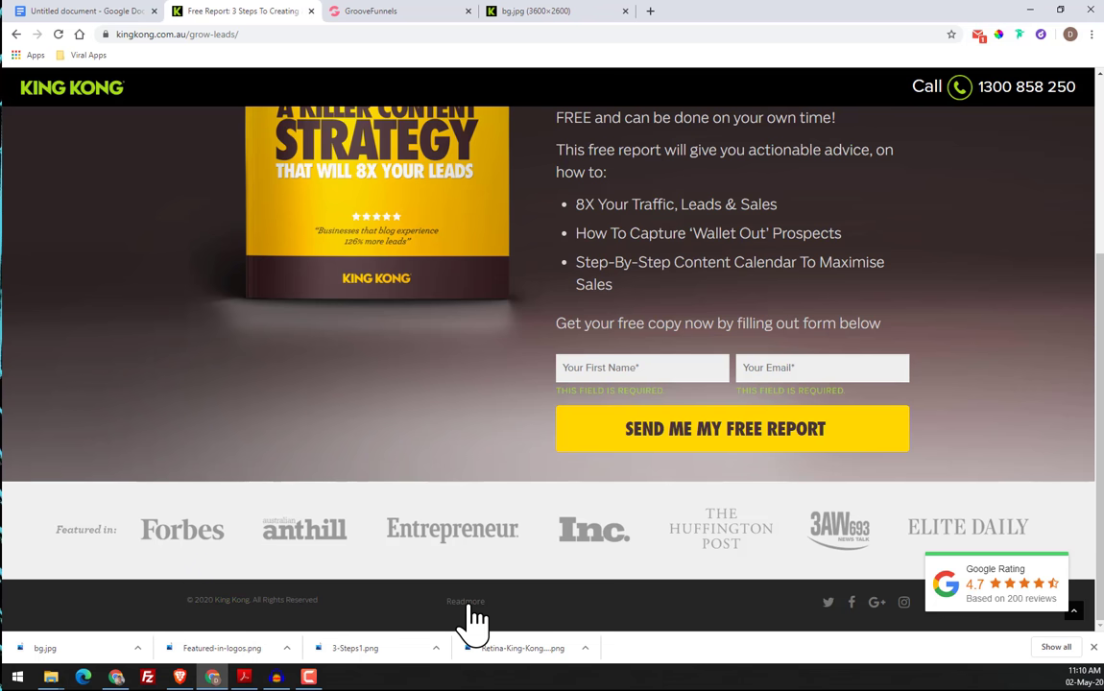
left_click(367, 12)
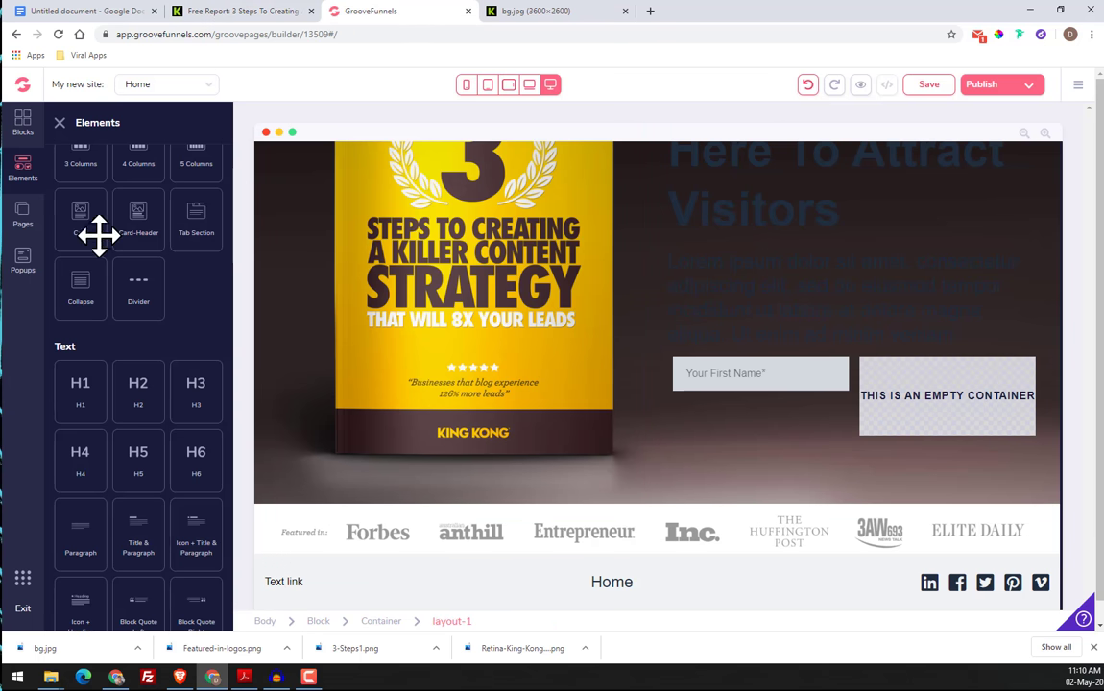
scroll(115, 260, "up", 2)
scroll(134, 384, "down", 4)
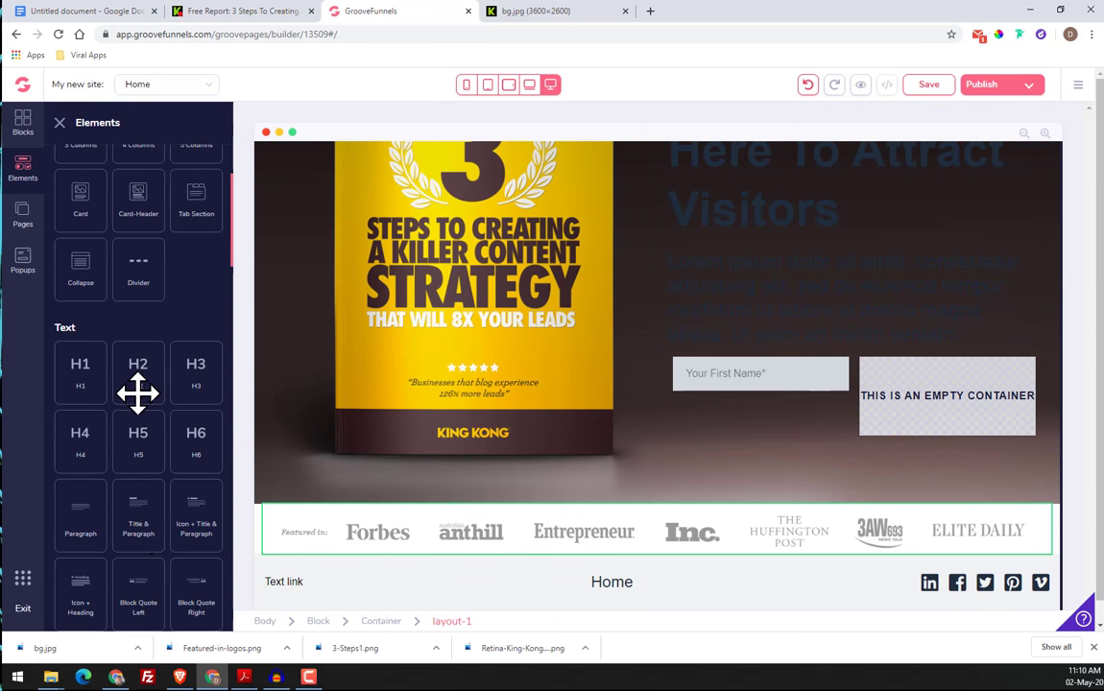
scroll(84, 320, "up", 1)
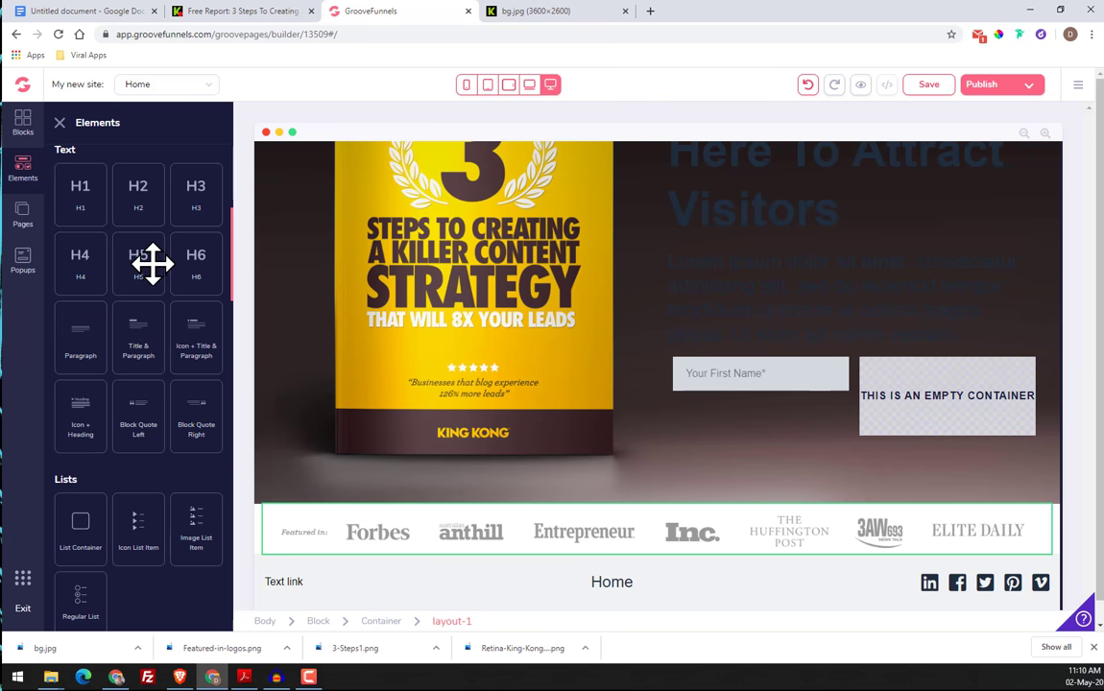
left_click_drag(151, 264, 294, 582)
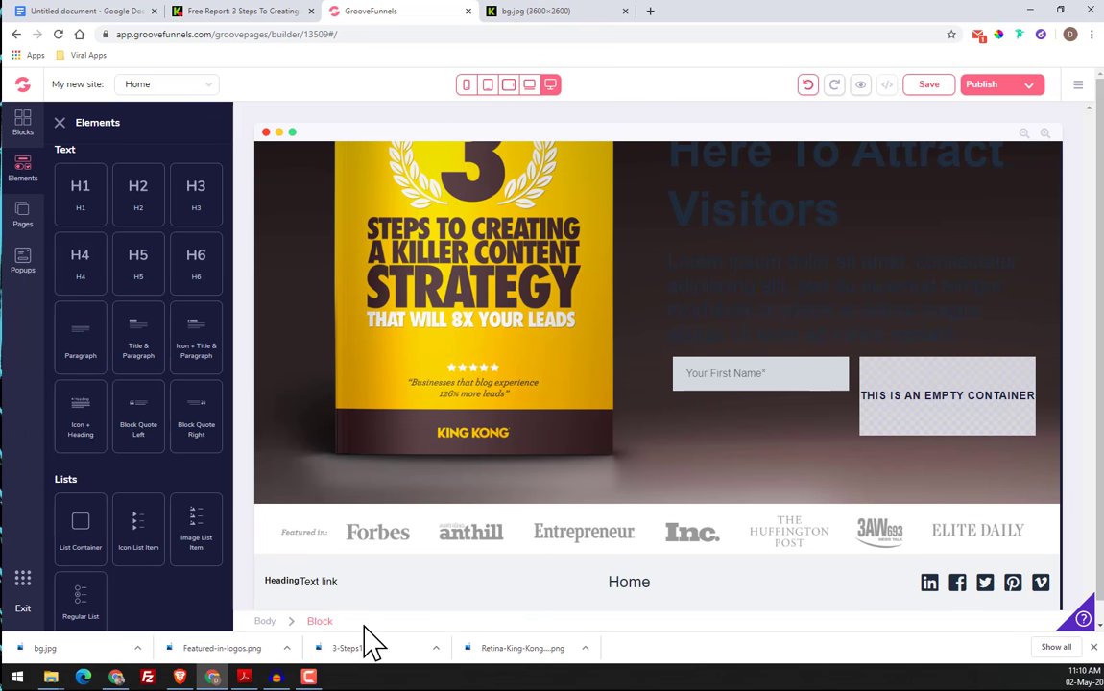
Try to move the footer's text link away from the heading to the middle of the footer
left_click(279, 581)
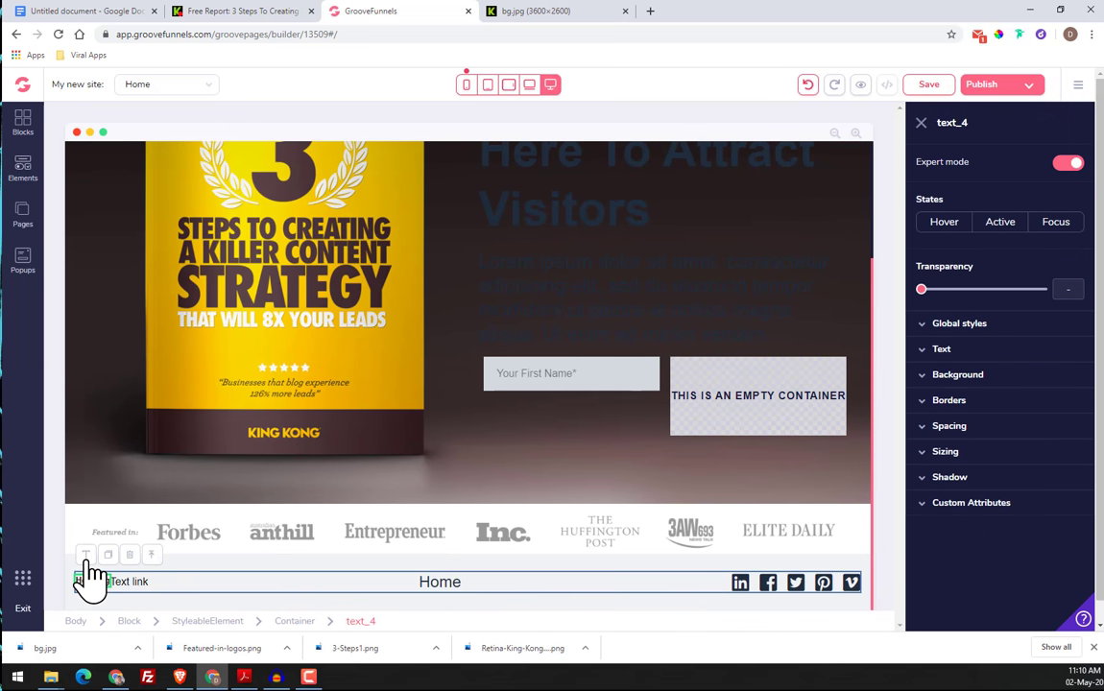
double_click(92, 581)
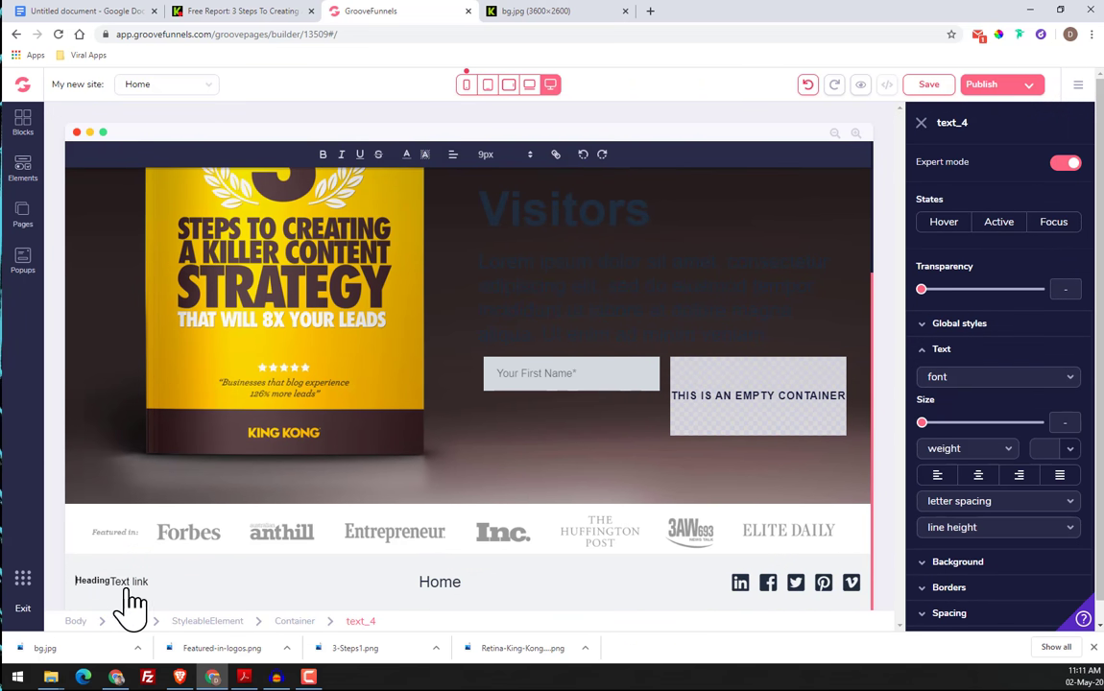
left_click(138, 587)
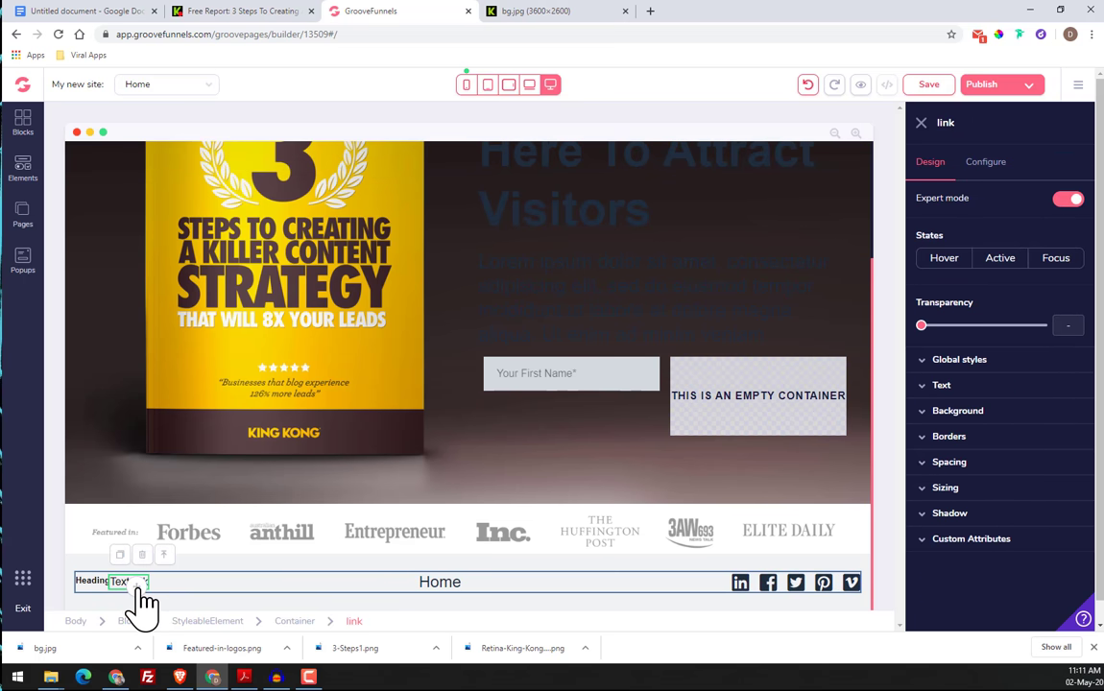
left_click_drag(142, 600, 538, 583)
left_click_drag(255, 581, 546, 581)
Delete the Home menu item from the middle of the footer
left_click(542, 571)
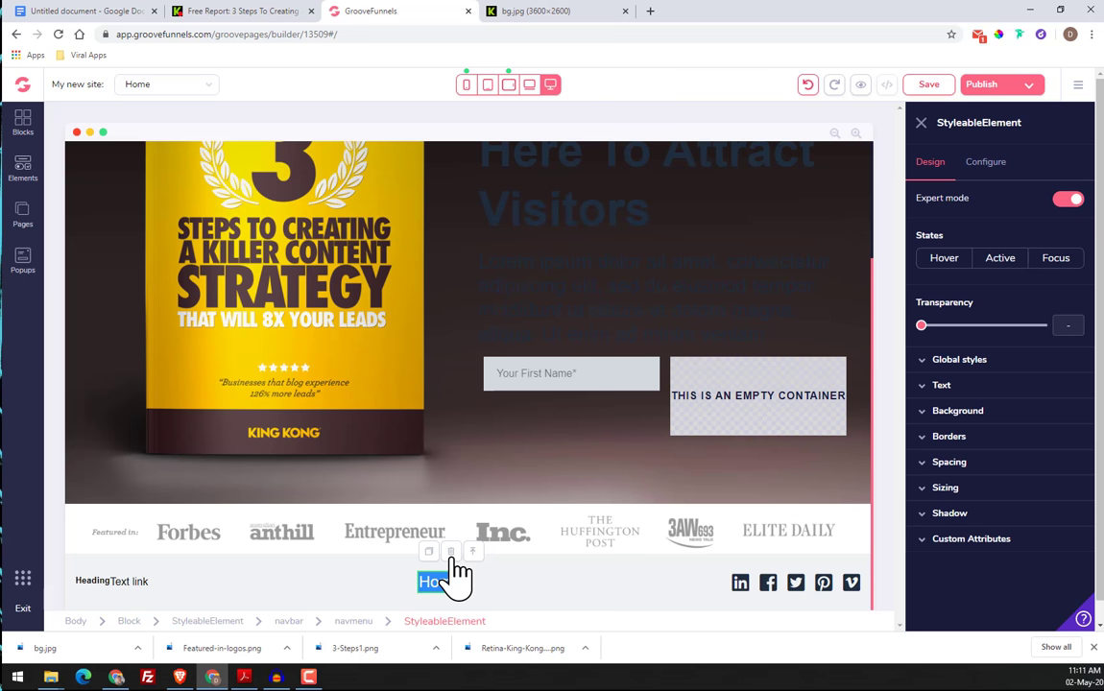
left_click(451, 599)
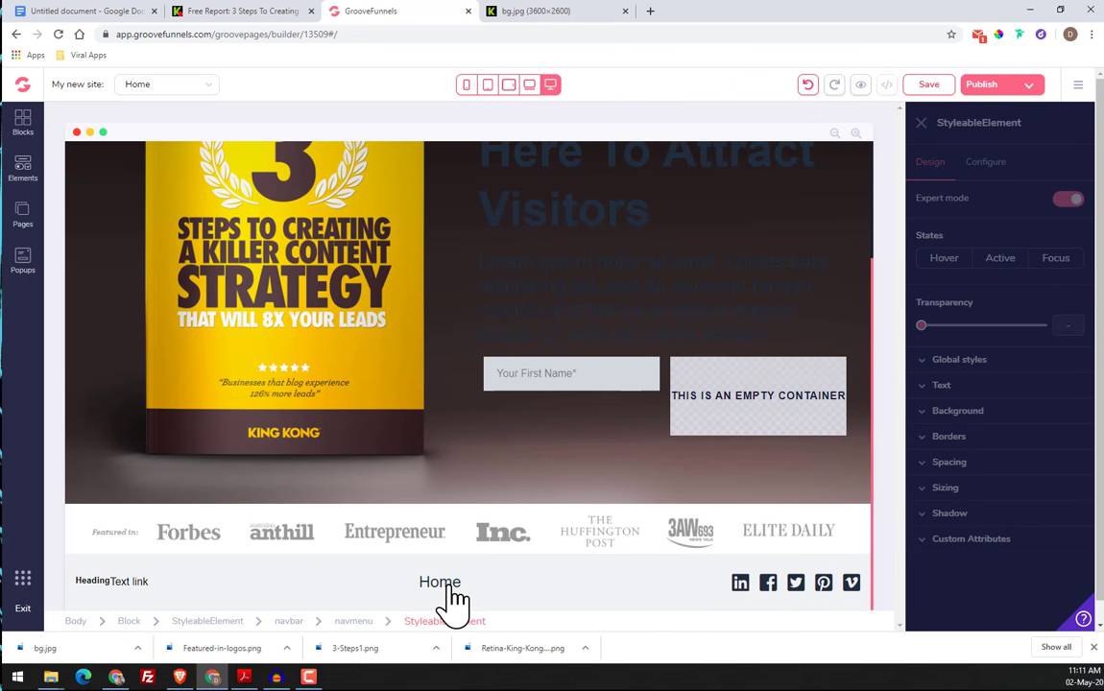
left_click(439, 585)
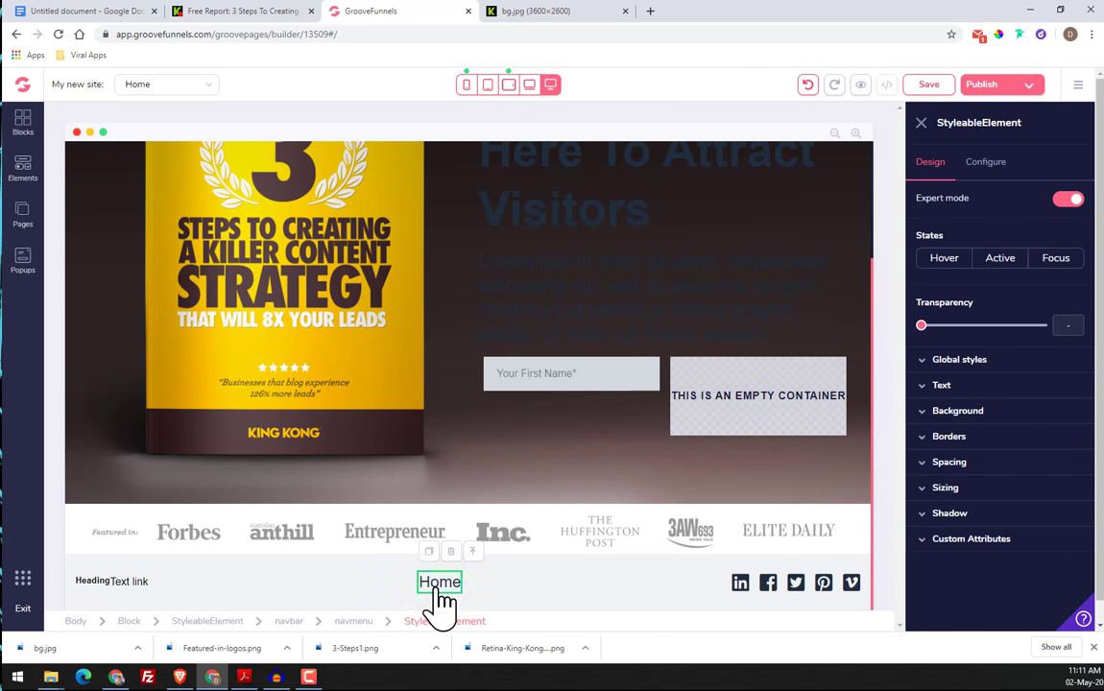
left_click(451, 597)
left_click(452, 590)
left_click(538, 561)
left_click(355, 622)
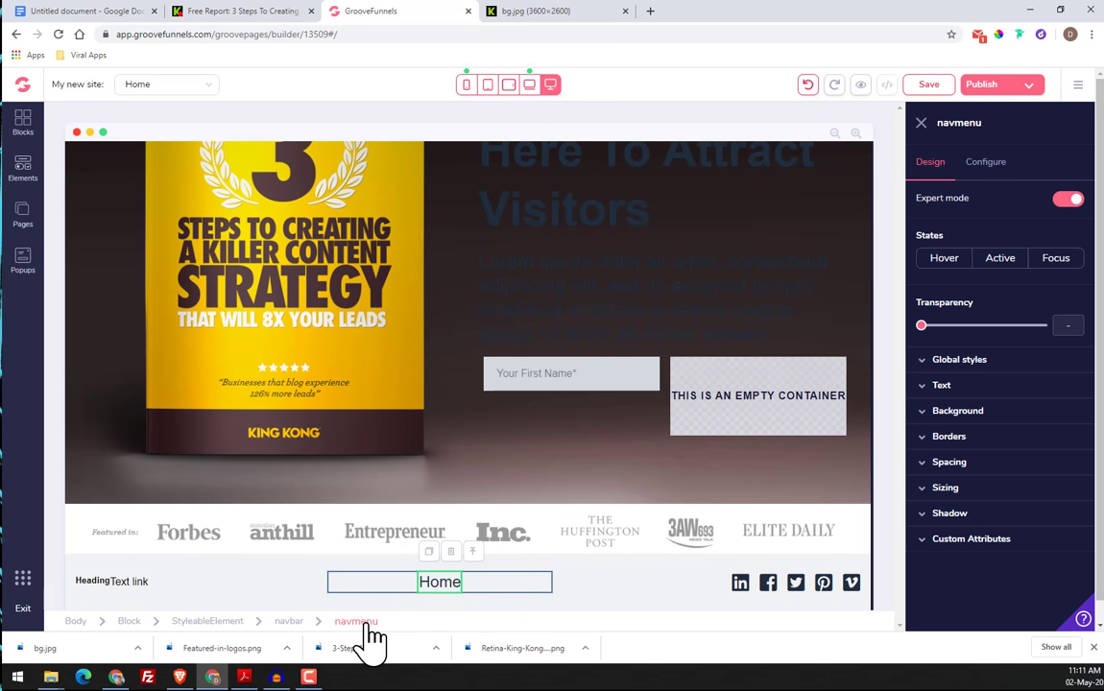
left_click(288, 622)
left_click(542, 567)
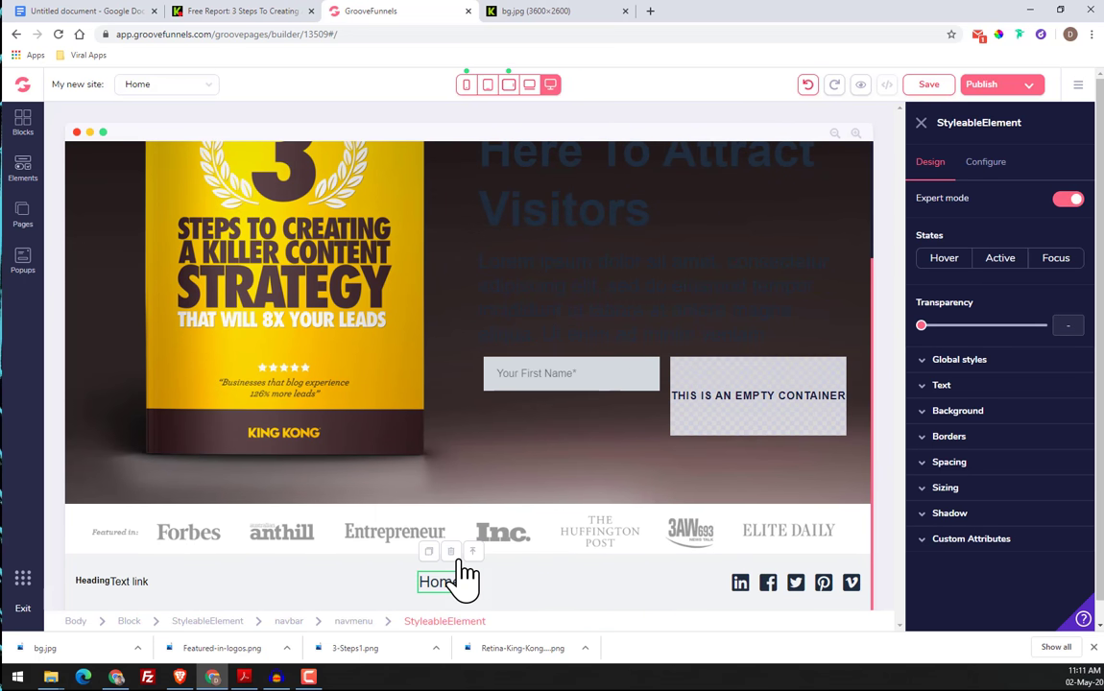
left_click(450, 552)
left_click(549, 352)
left_click(581, 387)
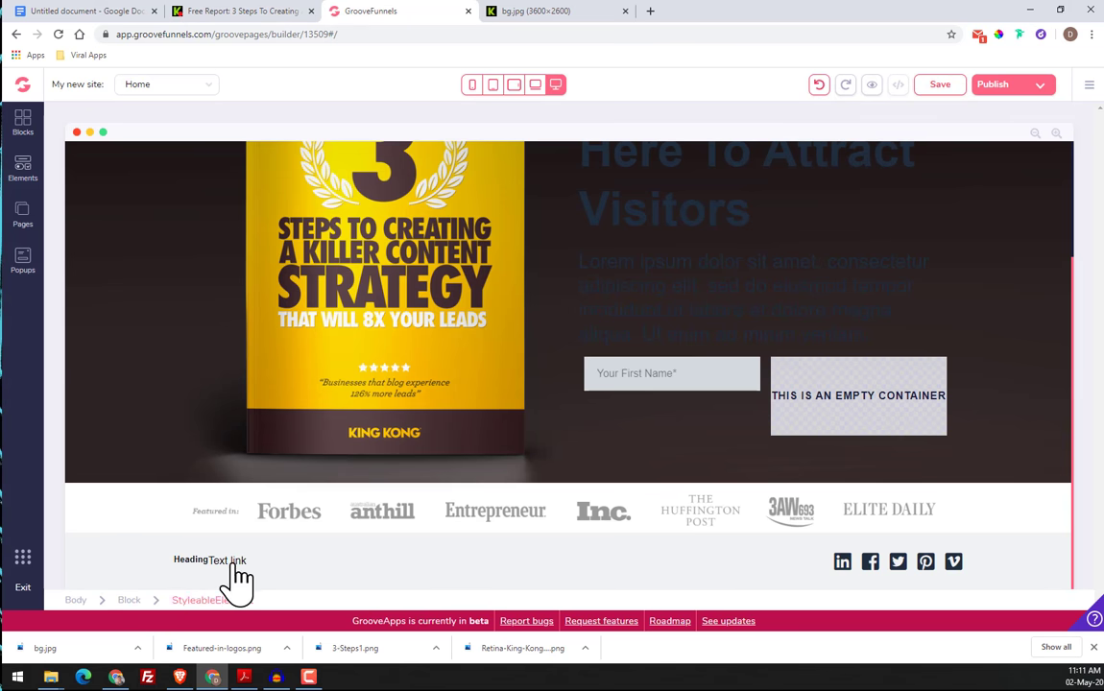
mouse_move(235, 565)
left_mouse_down()
mouse_move(541, 569)
mouse_move(469, 580)
mouse_move(240, 573)
left_mouse_up()
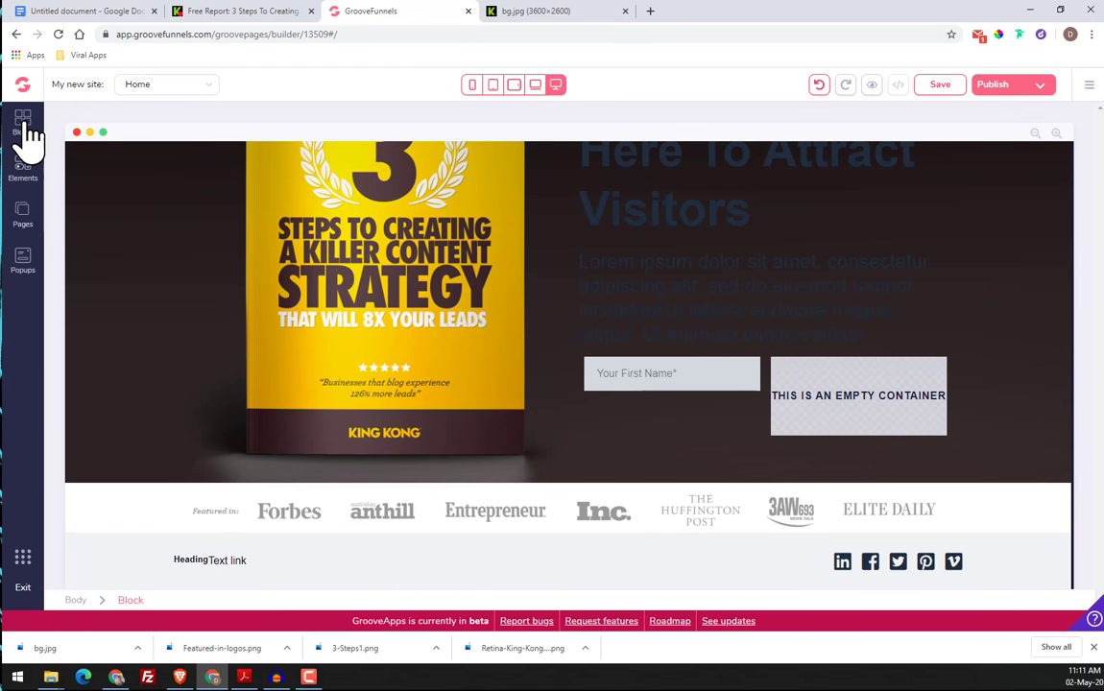
left_click(29, 171)
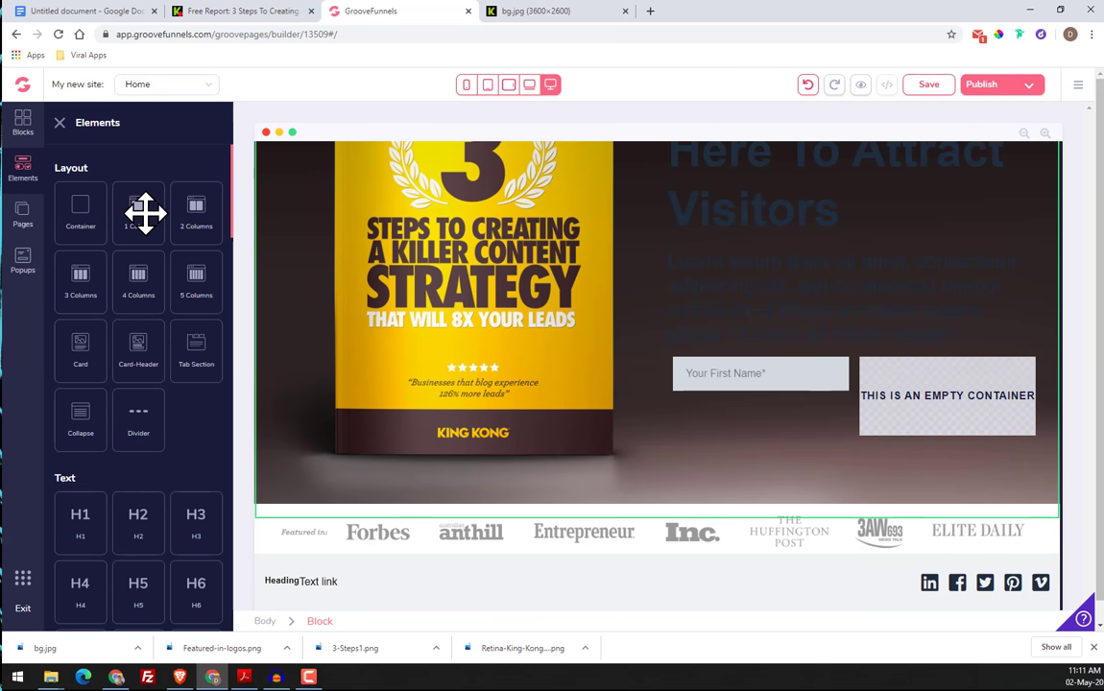
left_click_drag(76, 214, 105, 222)
scroll(106, 222, "up", 7)
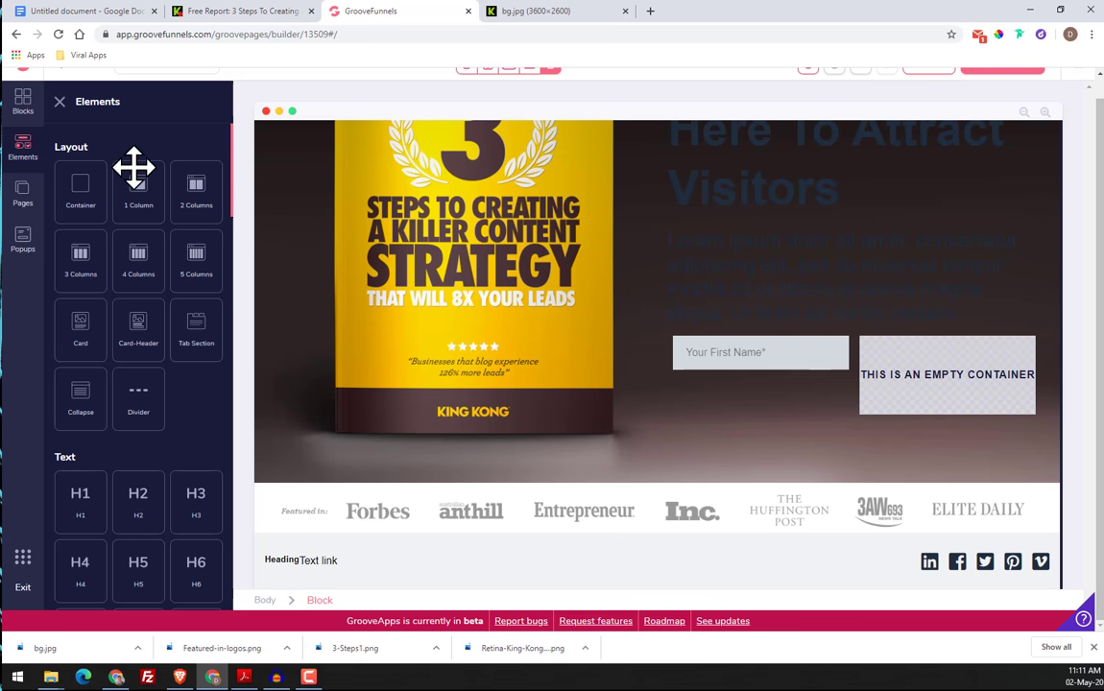
left_click_drag(133, 171, 159, 228)
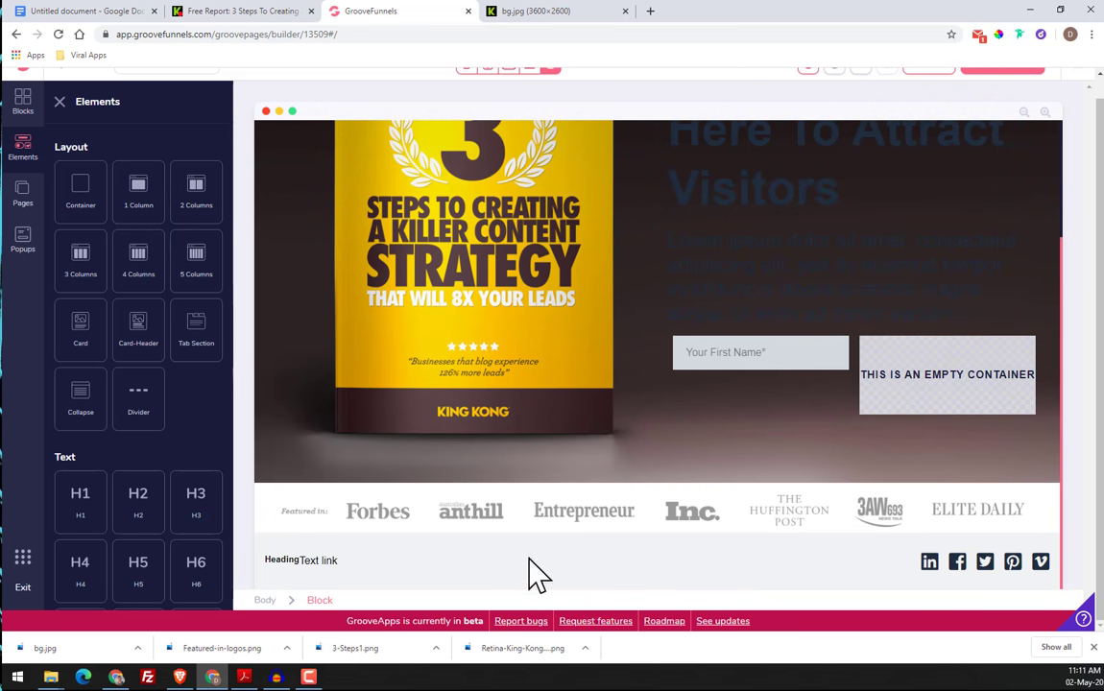
left_click(648, 588)
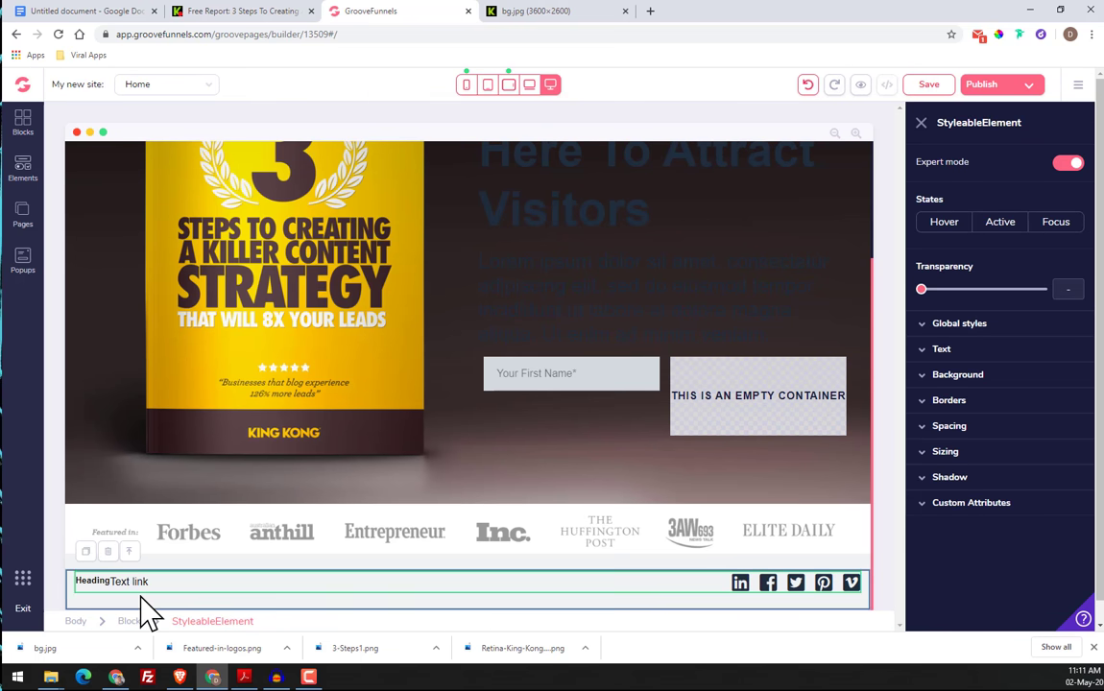
Delete the text link next to the heading in the footer
left_click(126, 582)
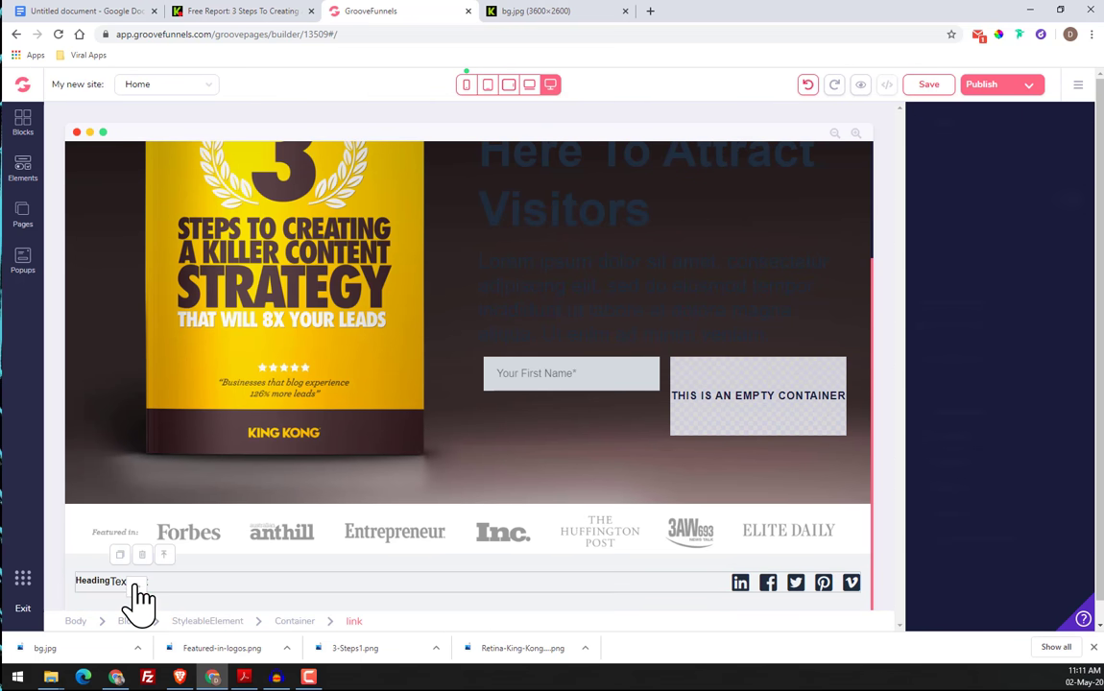
left_click(142, 555)
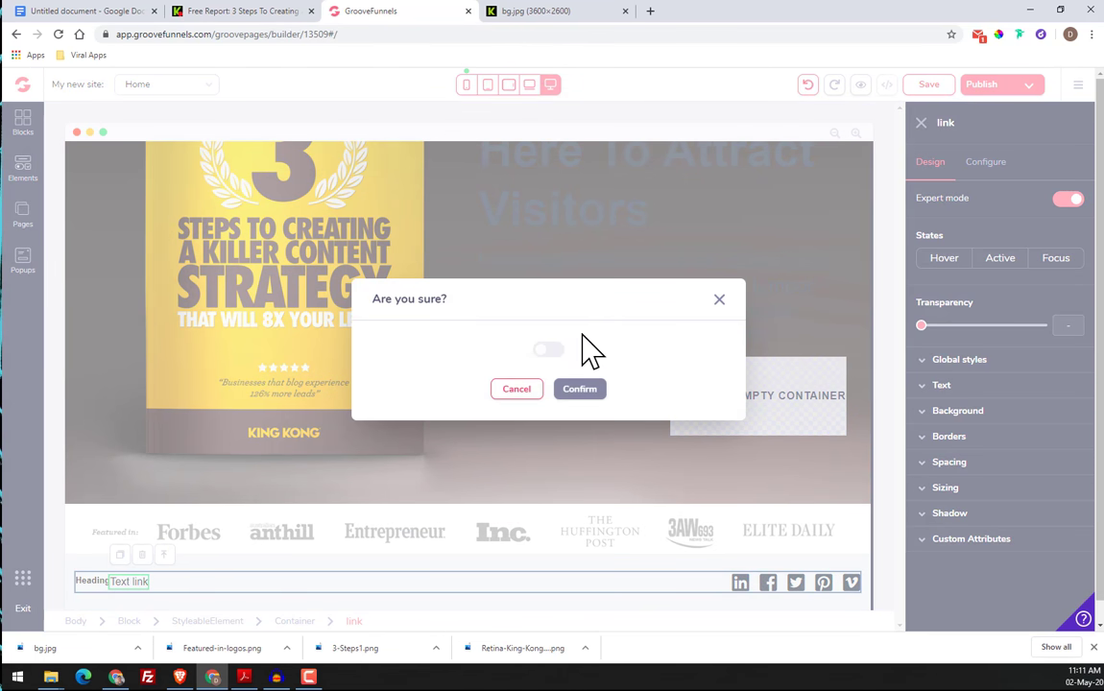
left_click(579, 390)
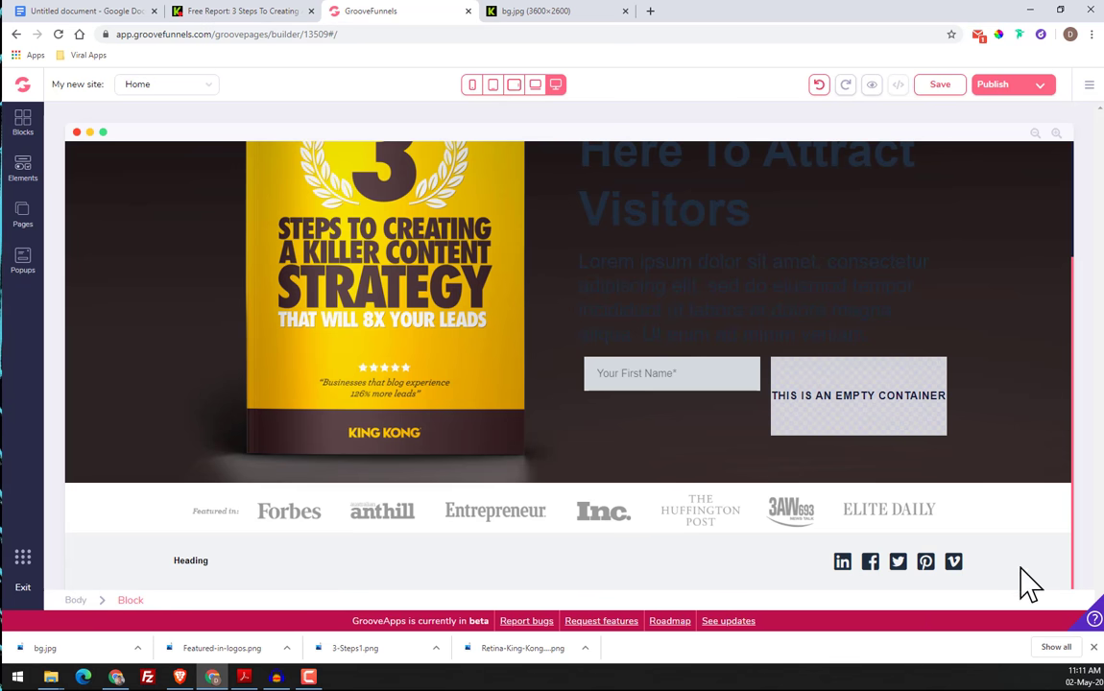
Copy the copyright line "© 2020 King Kong. All Rights Reserved" from the original page's footer
left_click(187, 568)
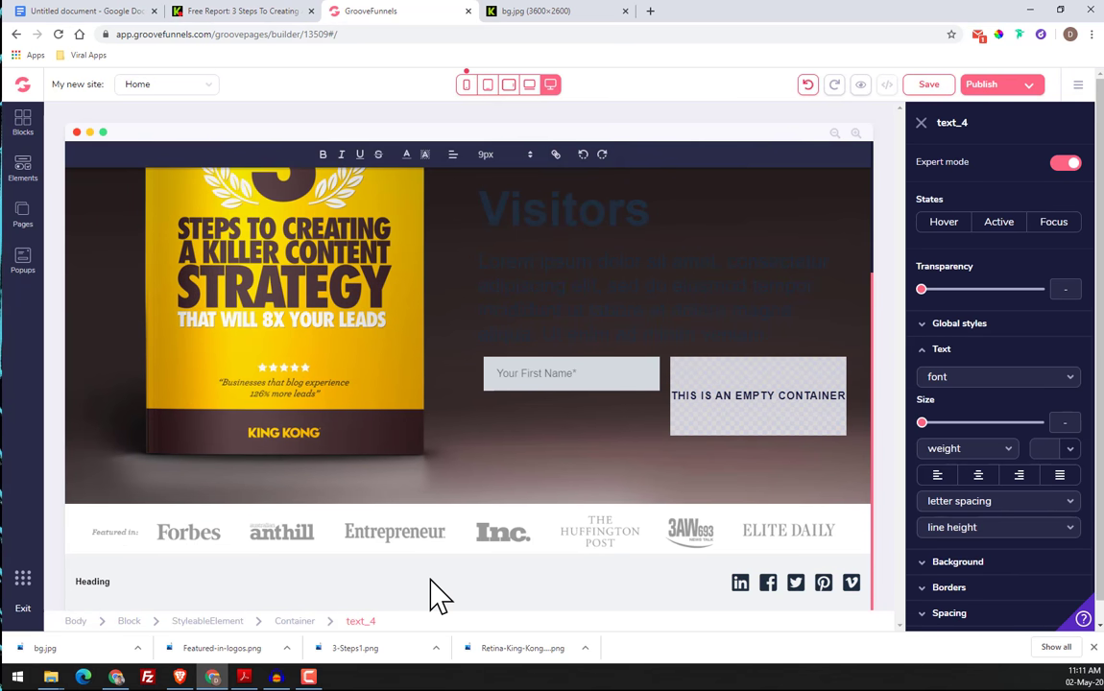
scroll(79, 604, "up", 1)
scroll(271, 562, "down", 3)
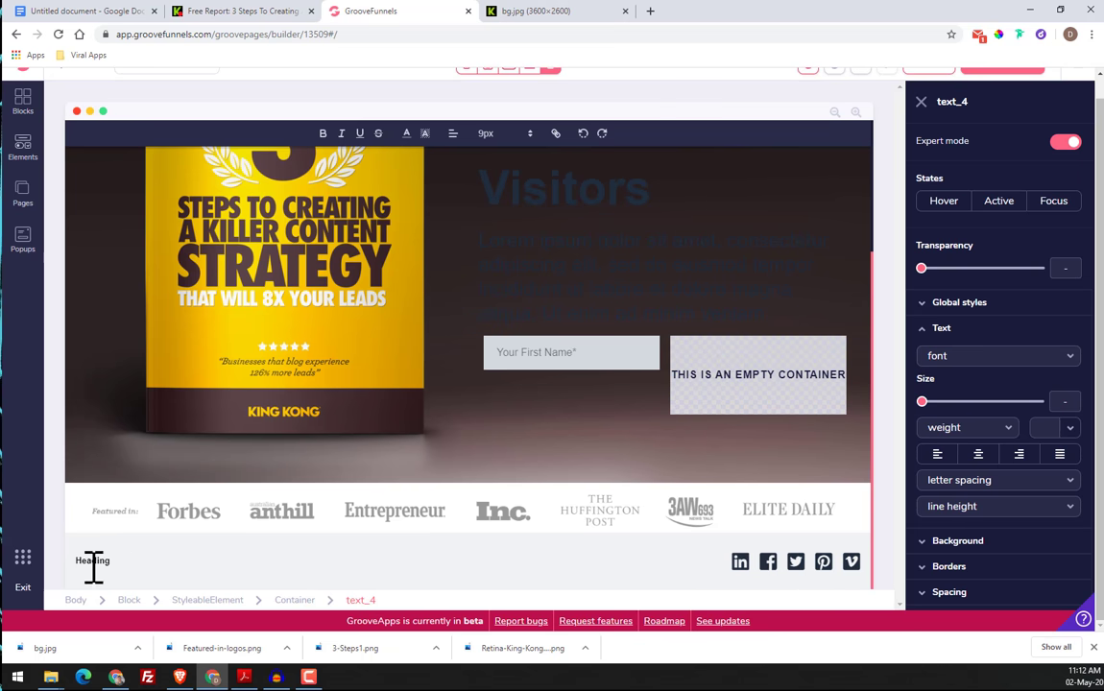
left_click(217, 11)
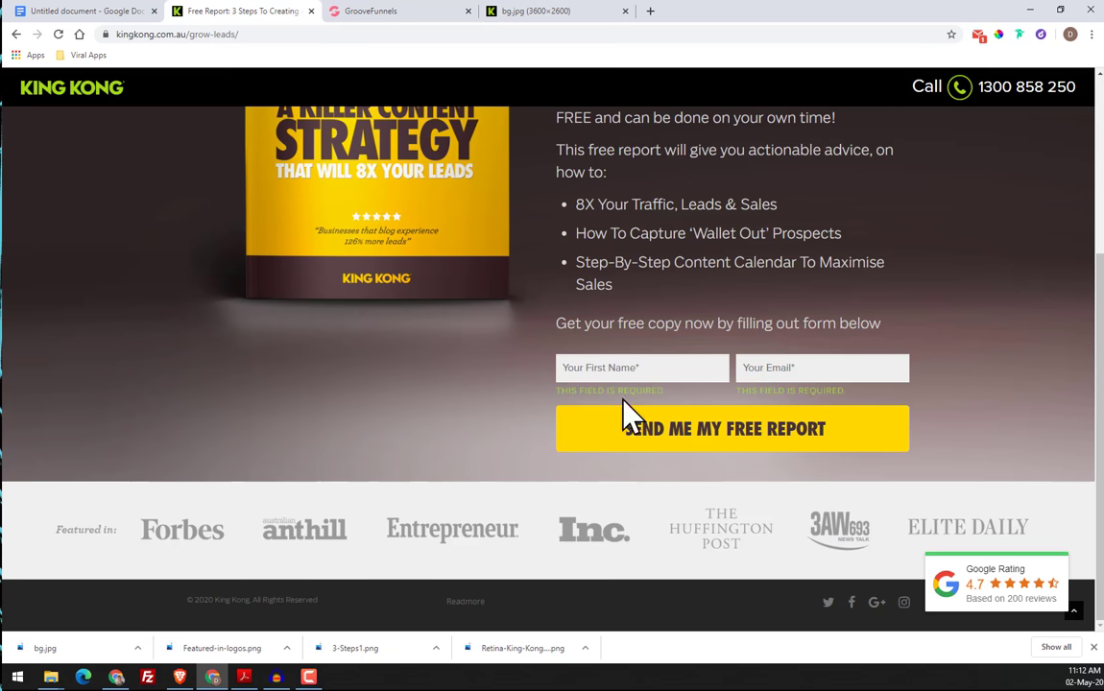
left_click_drag(323, 601, 196, 605)
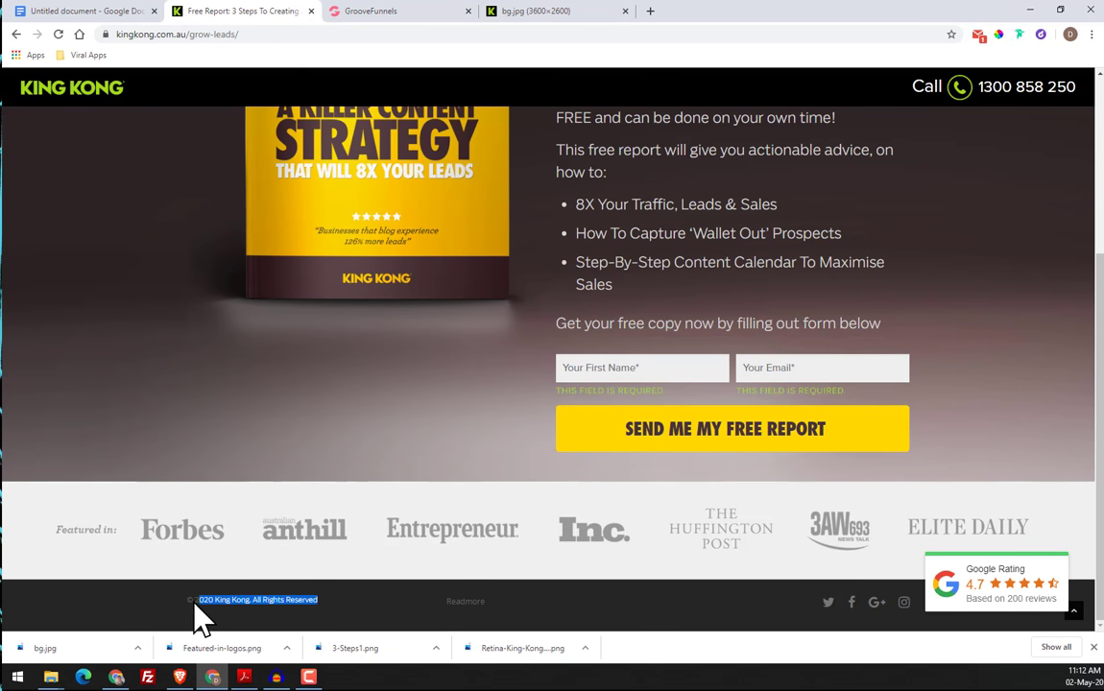
right_click(196, 603)
left_click(206, 461)
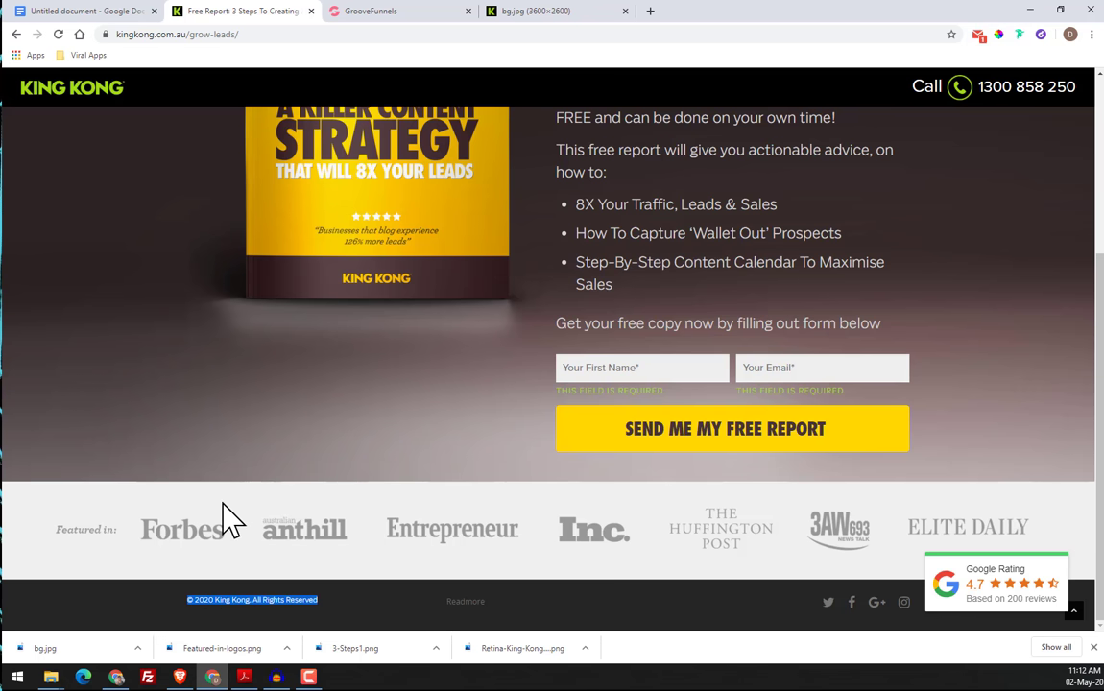
Replace the new footer's heading text with the copied "© 2020 King Kong. All Rights Reserved"
left_click(355, 12)
right_click(96, 560)
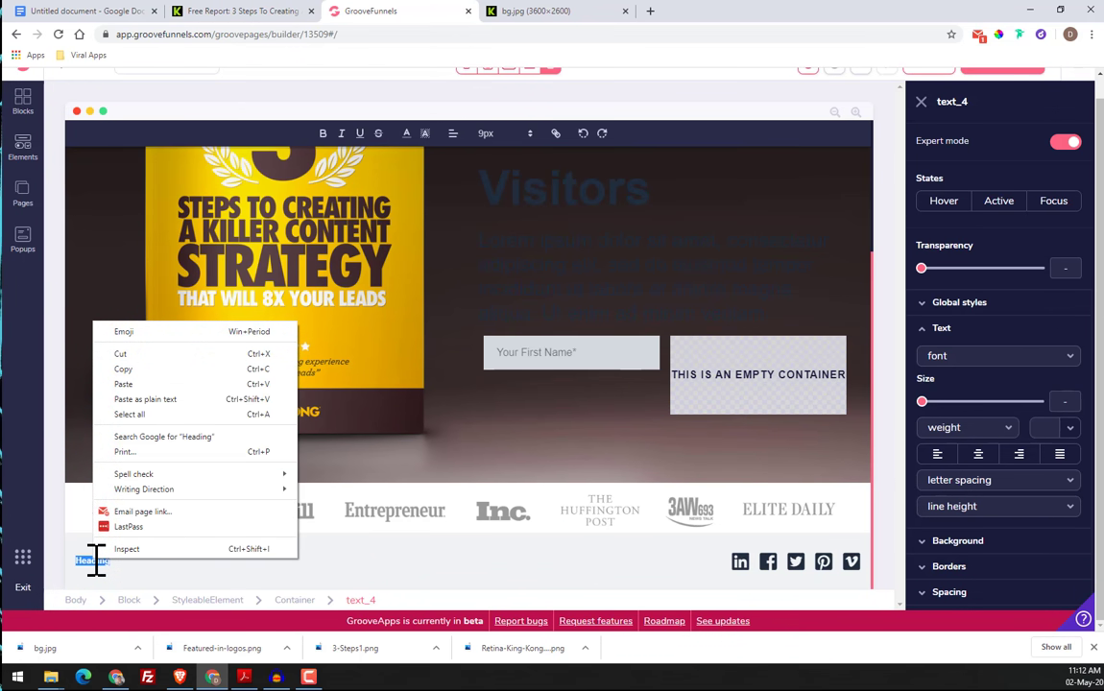
left_click(102, 580)
left_click(103, 564)
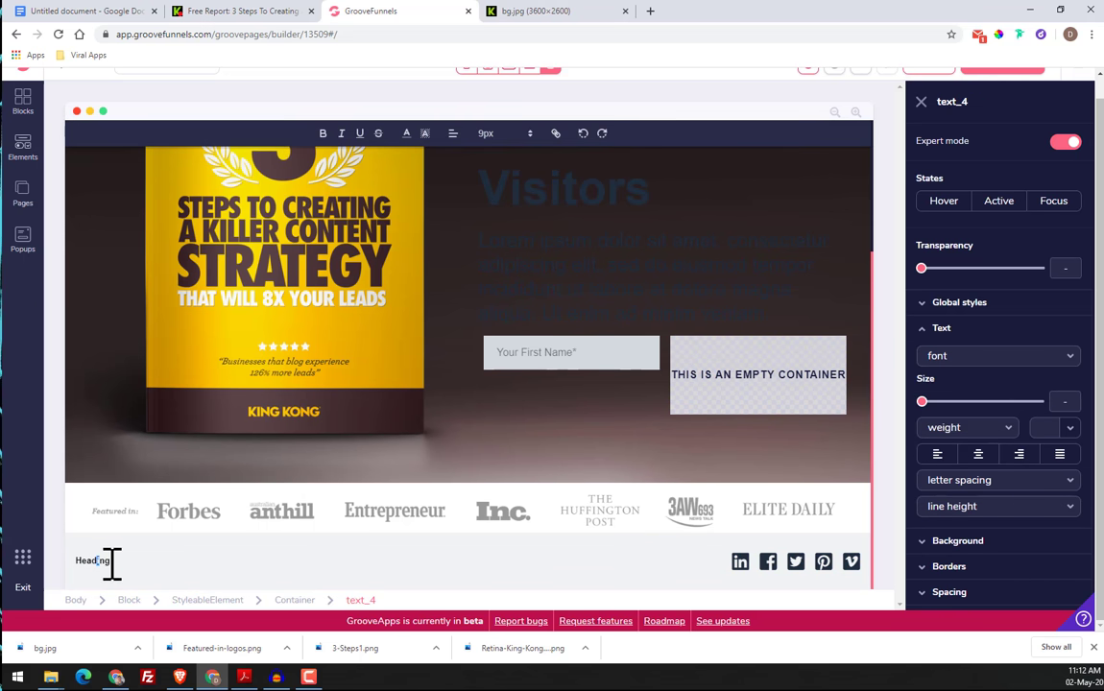
left_click_drag(69, 561, 68, 562)
double_click(100, 561)
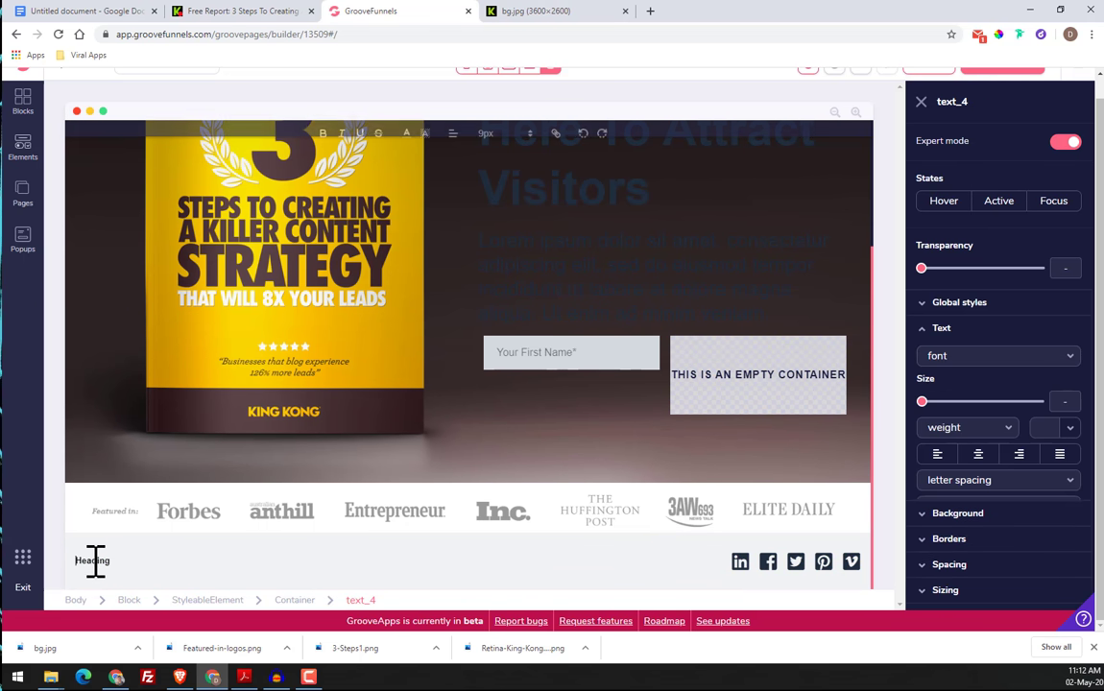
left_click(113, 565)
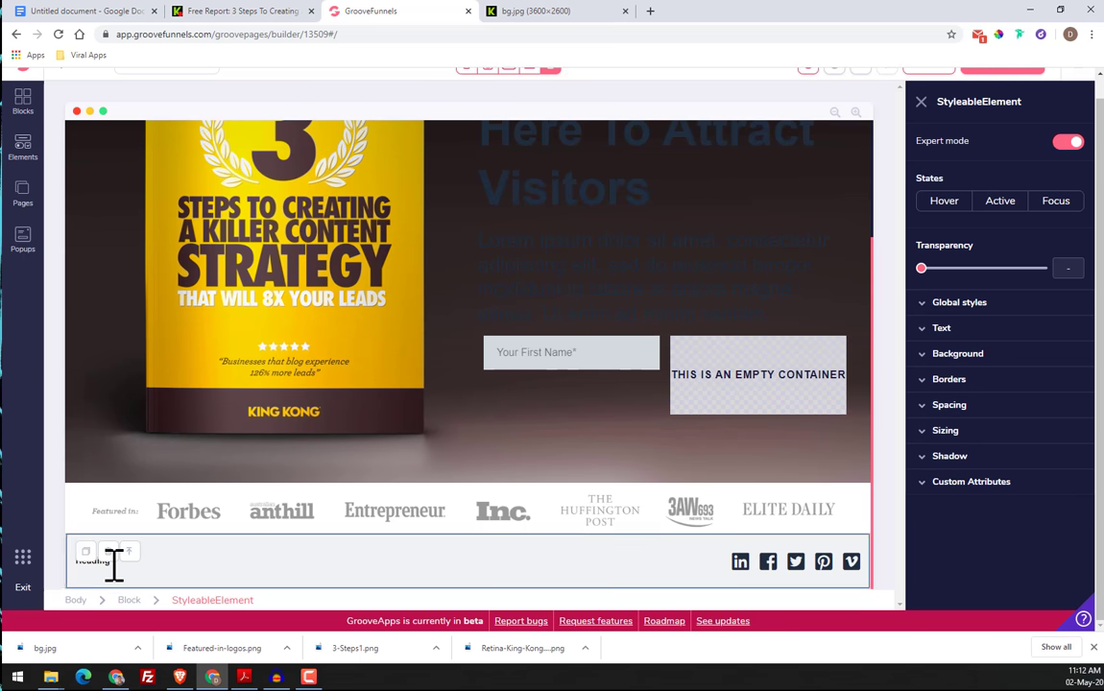
left_click(95, 565)
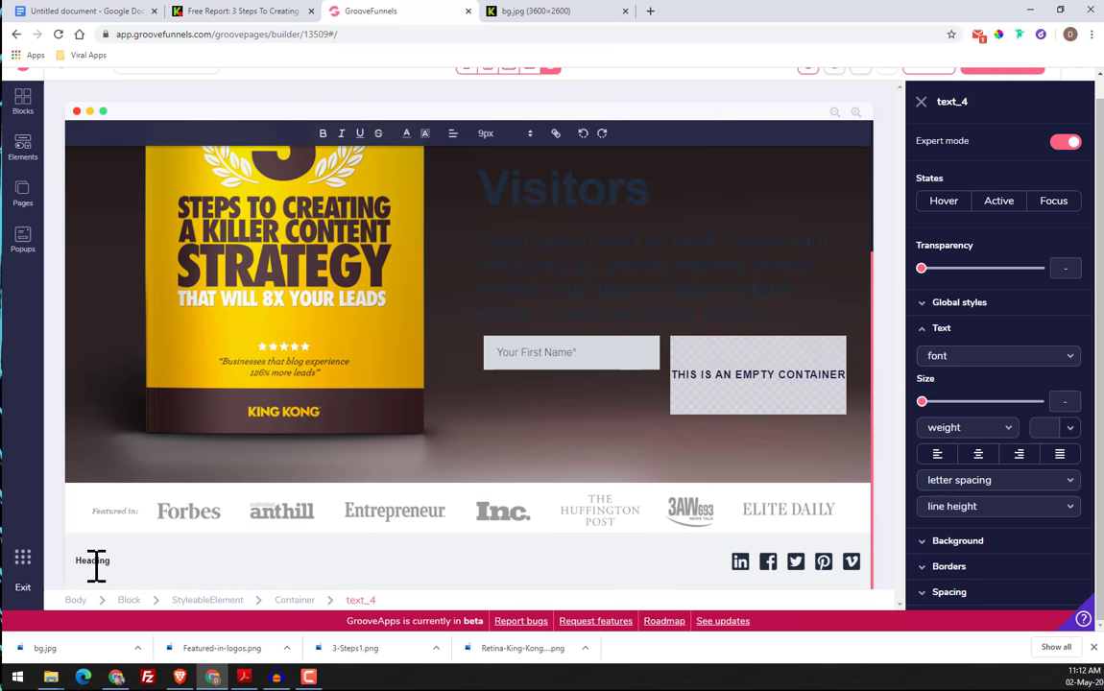
key("ctrl+v")
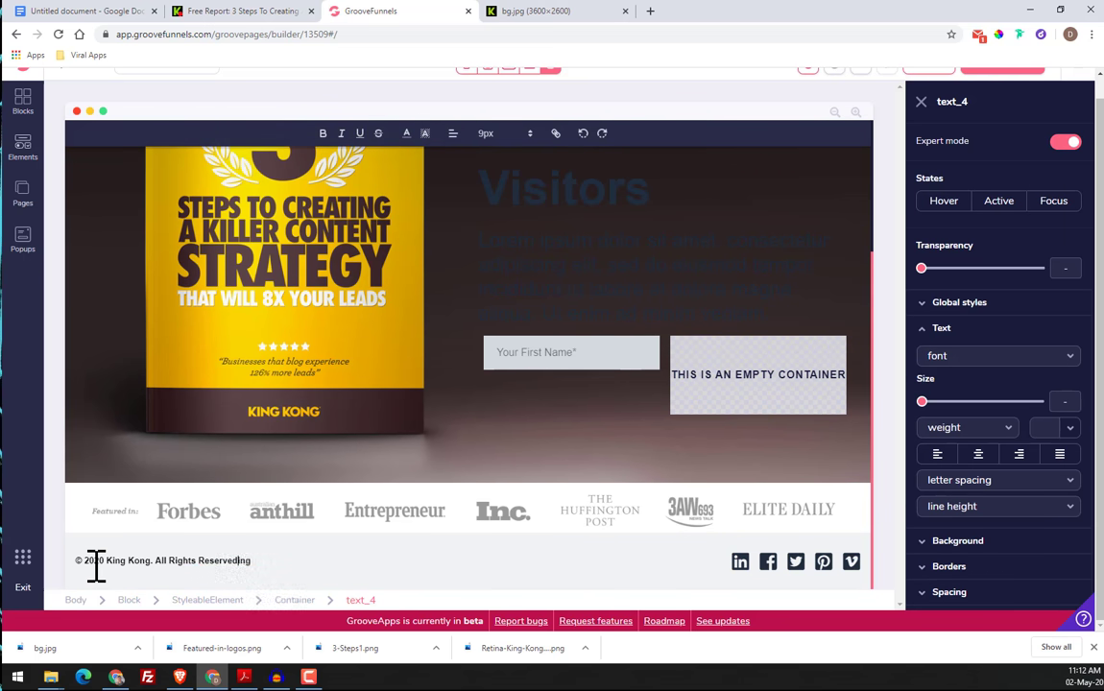
left_click(390, 566)
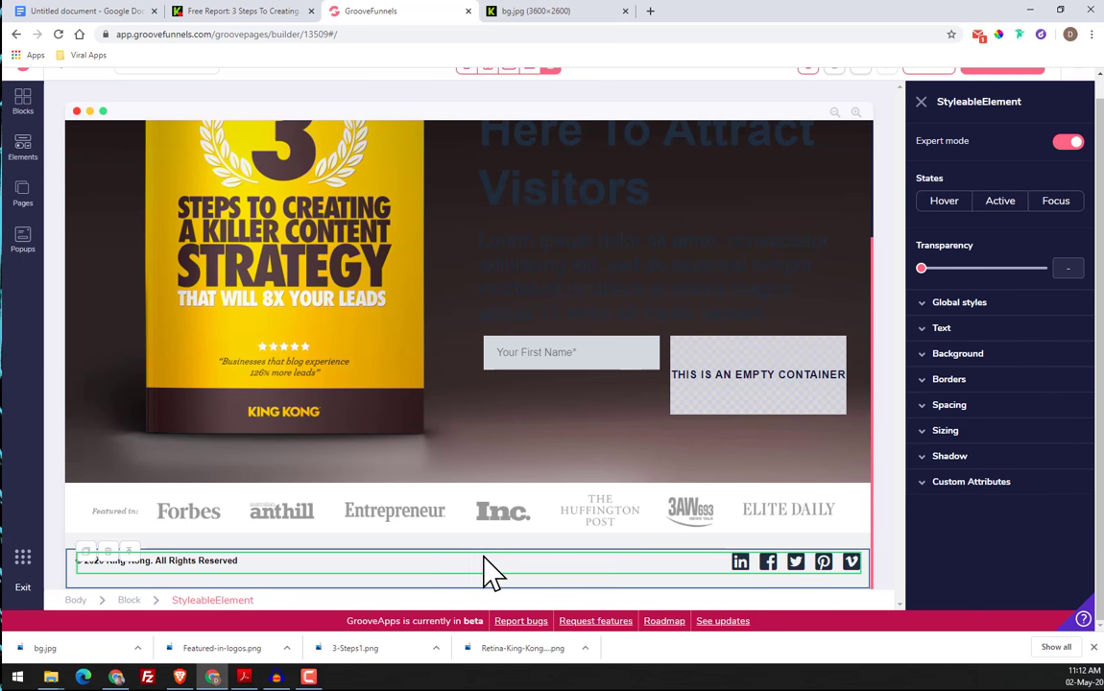
Add a Text Link element directly after the copyright text in the footer
left_click(22, 152)
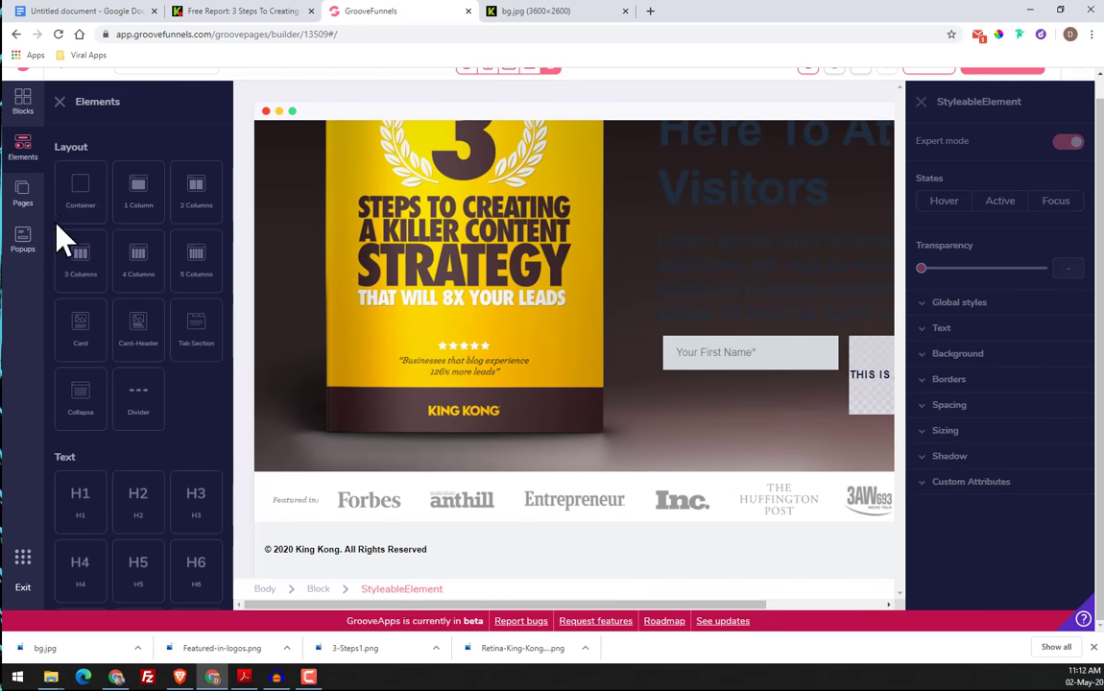
scroll(144, 374, "down", 2)
scroll(192, 404, "down", 3)
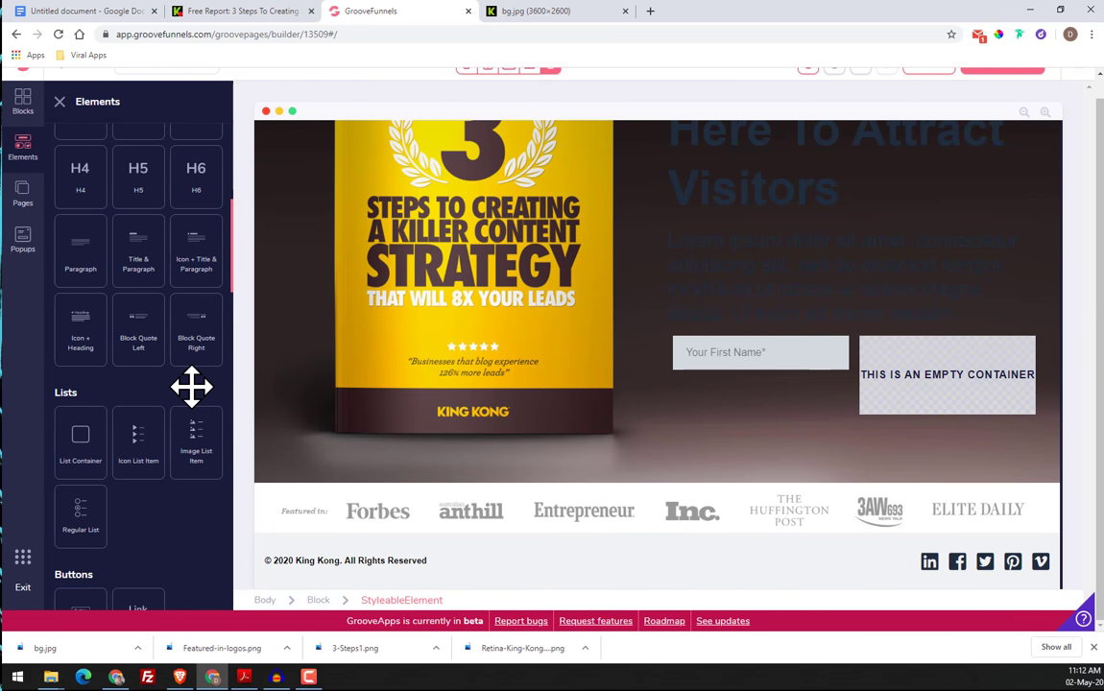
scroll(192, 387, "down", 5)
left_click_drag(130, 267, 548, 557)
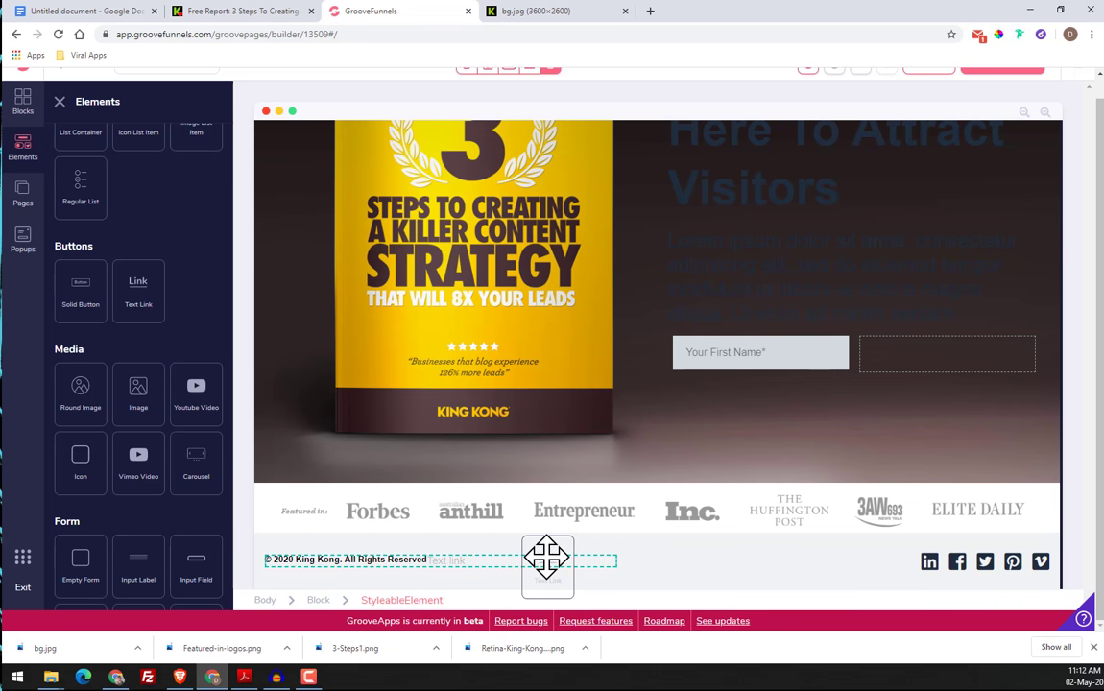
left_click_drag(546, 557, 547, 571)
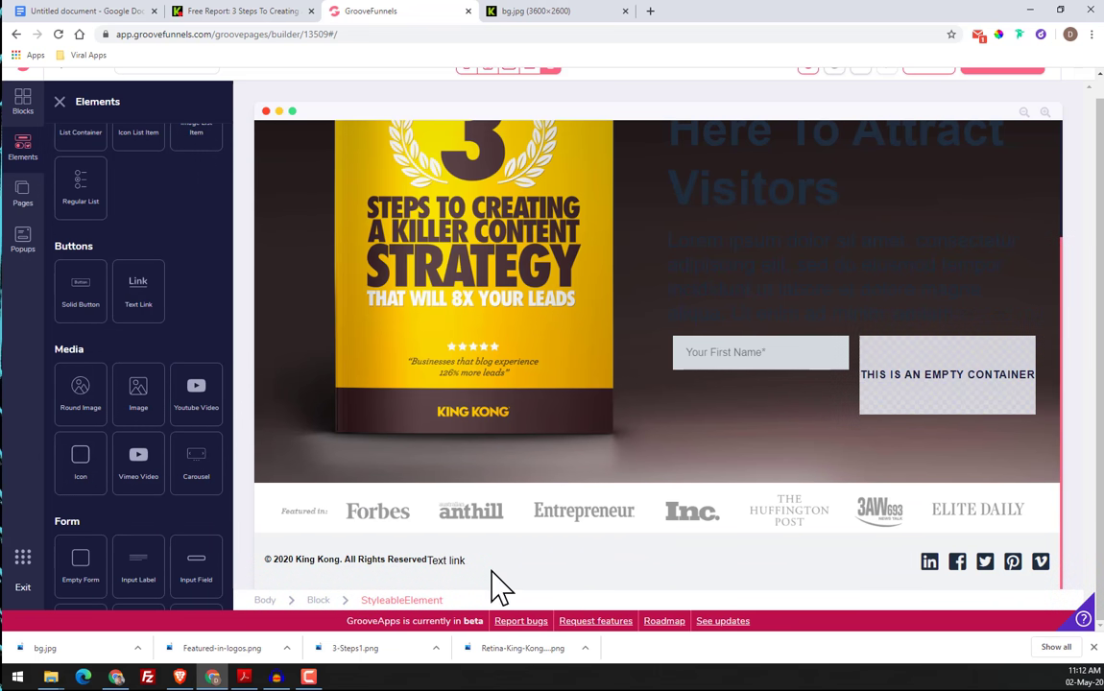
left_click(438, 565)
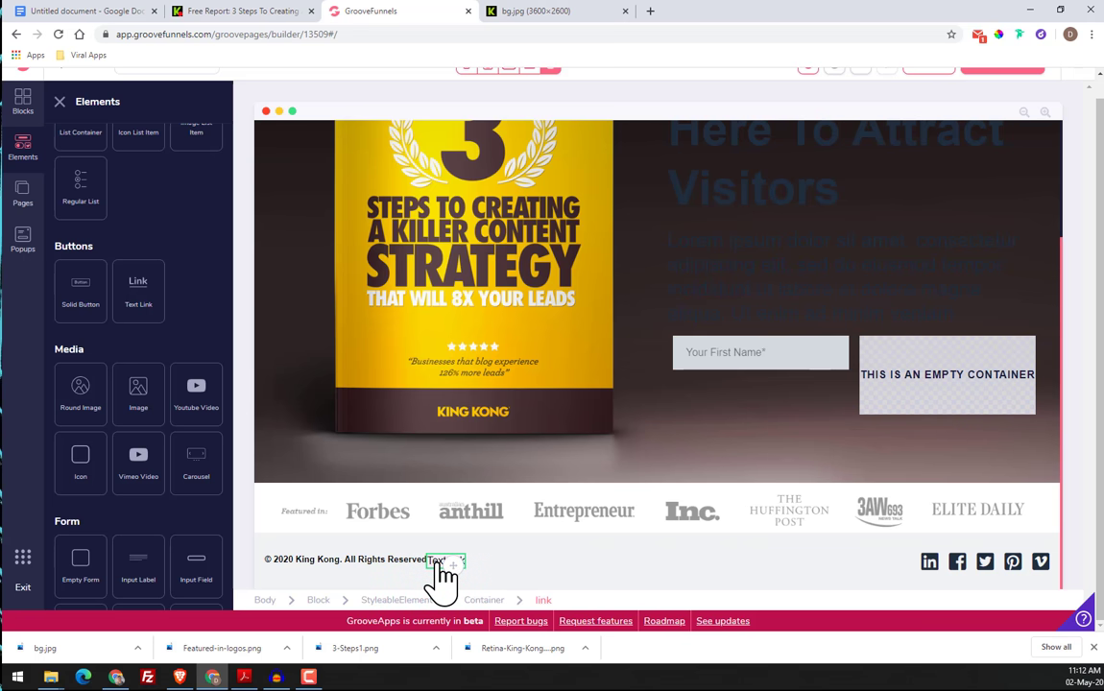
left_click(441, 564)
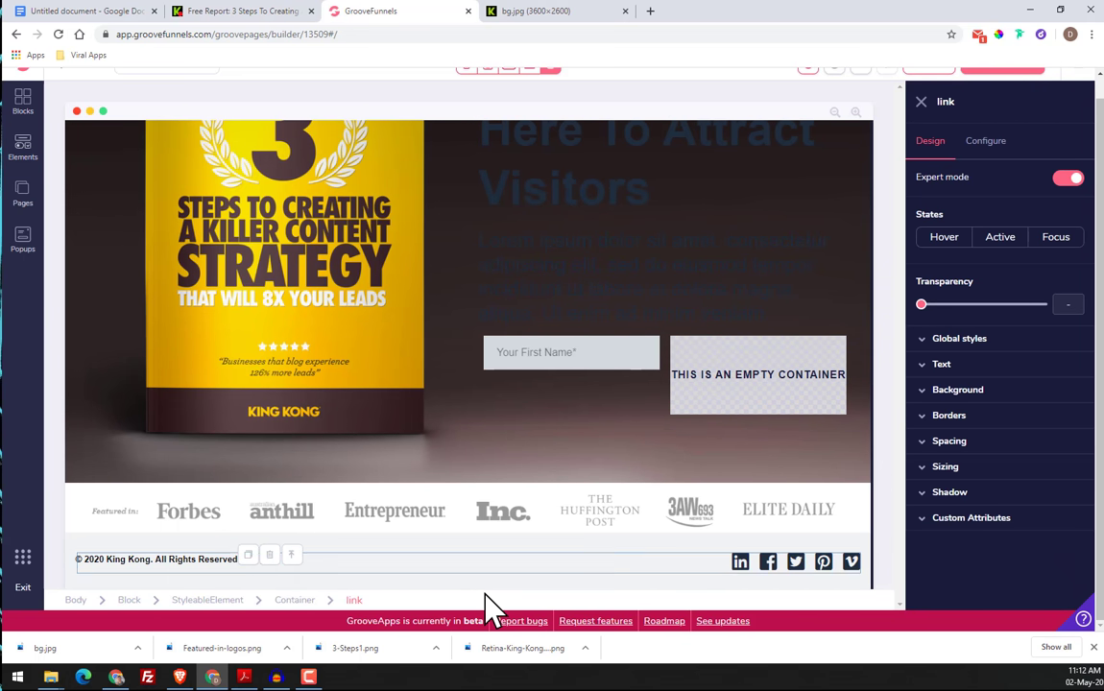
left_click(298, 573)
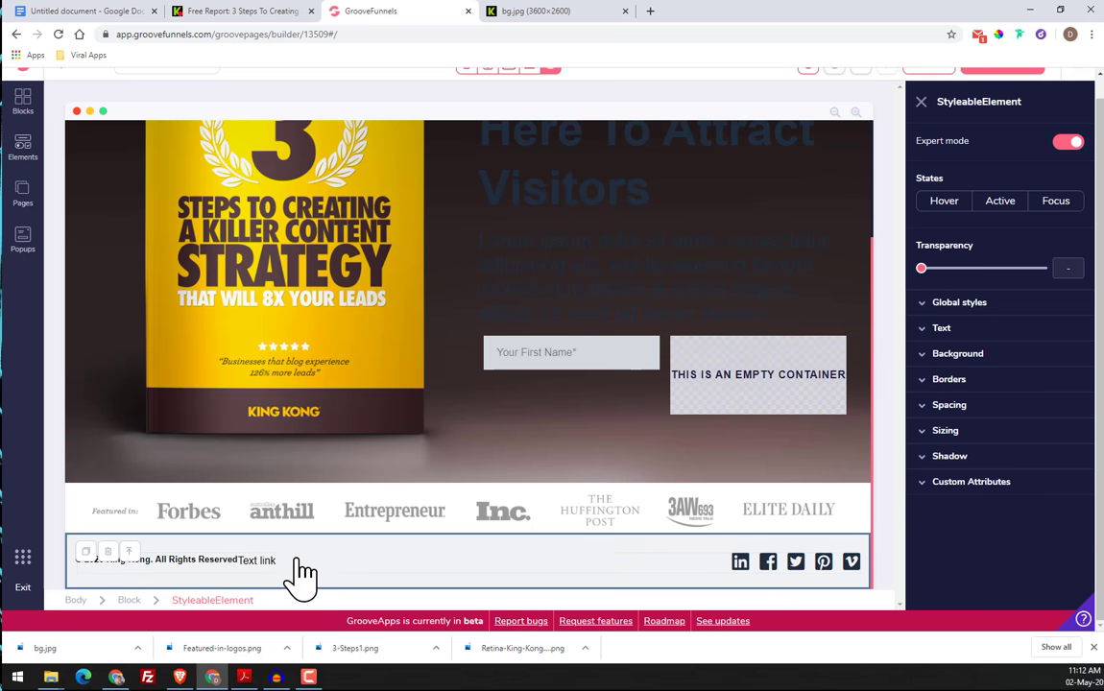
left_click(398, 566)
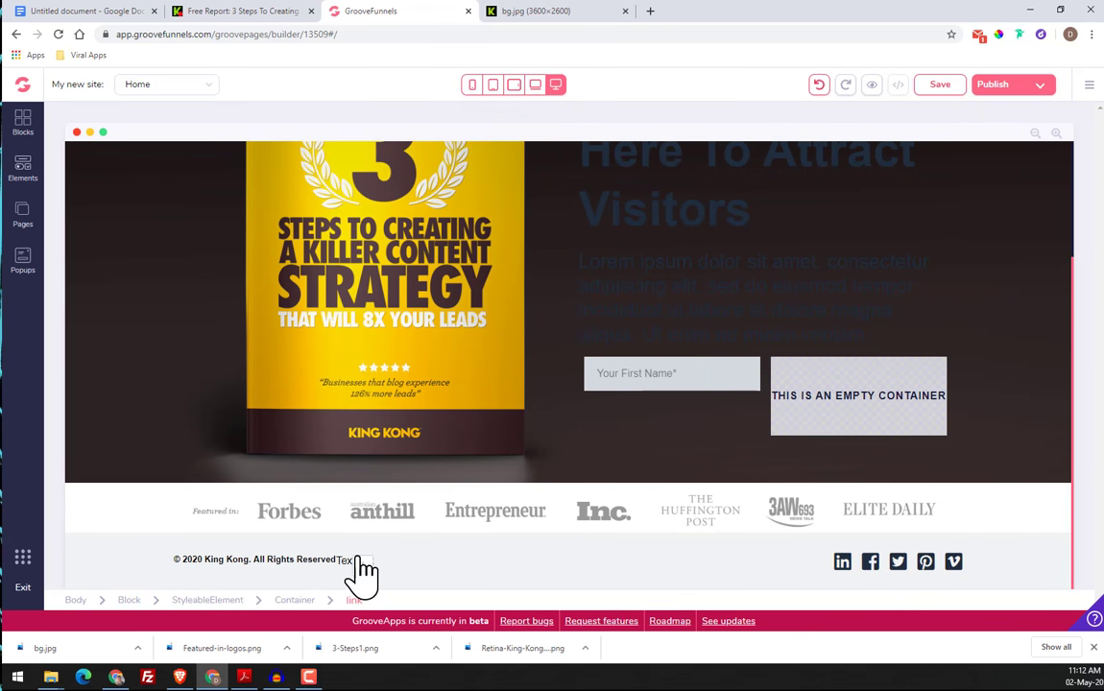
Insert an empty wireframe block with five equal columns between the featured-in logo strip and the footer
left_click(21, 125)
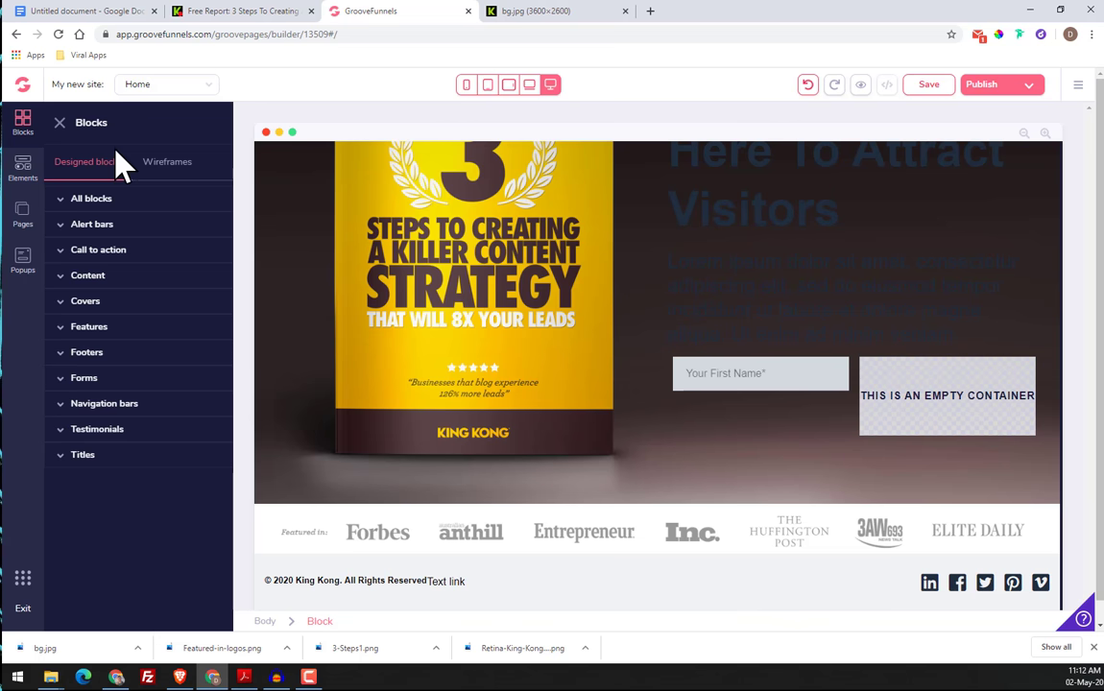
left_click(169, 165)
left_click(117, 224)
scroll(159, 278, "down", 3)
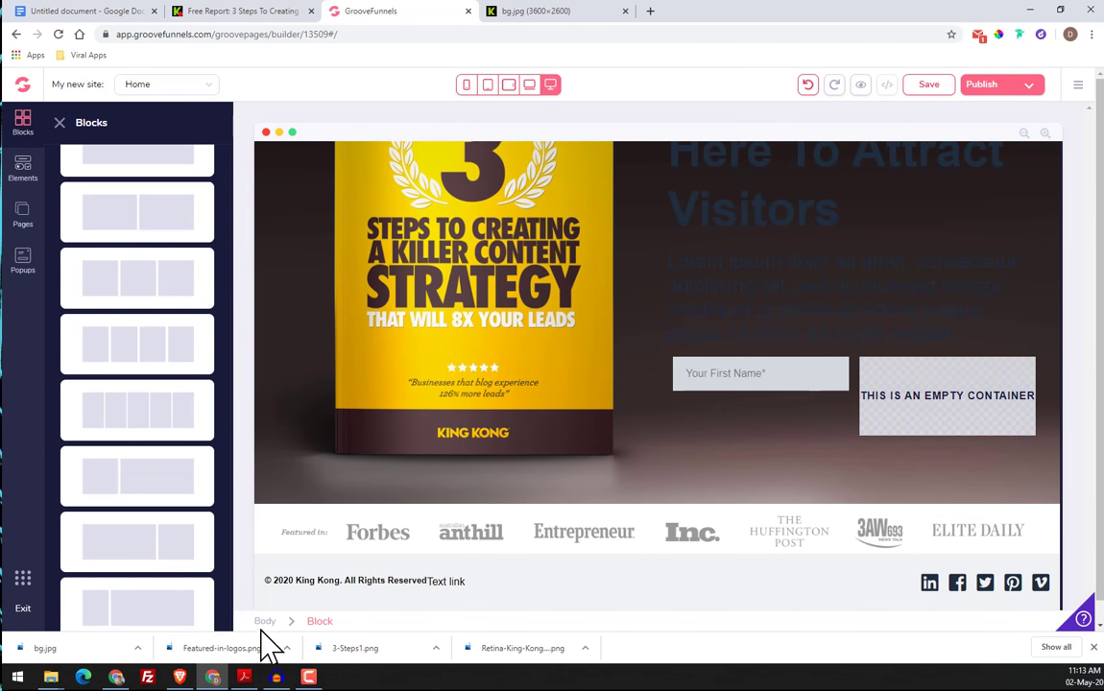
left_click(451, 580)
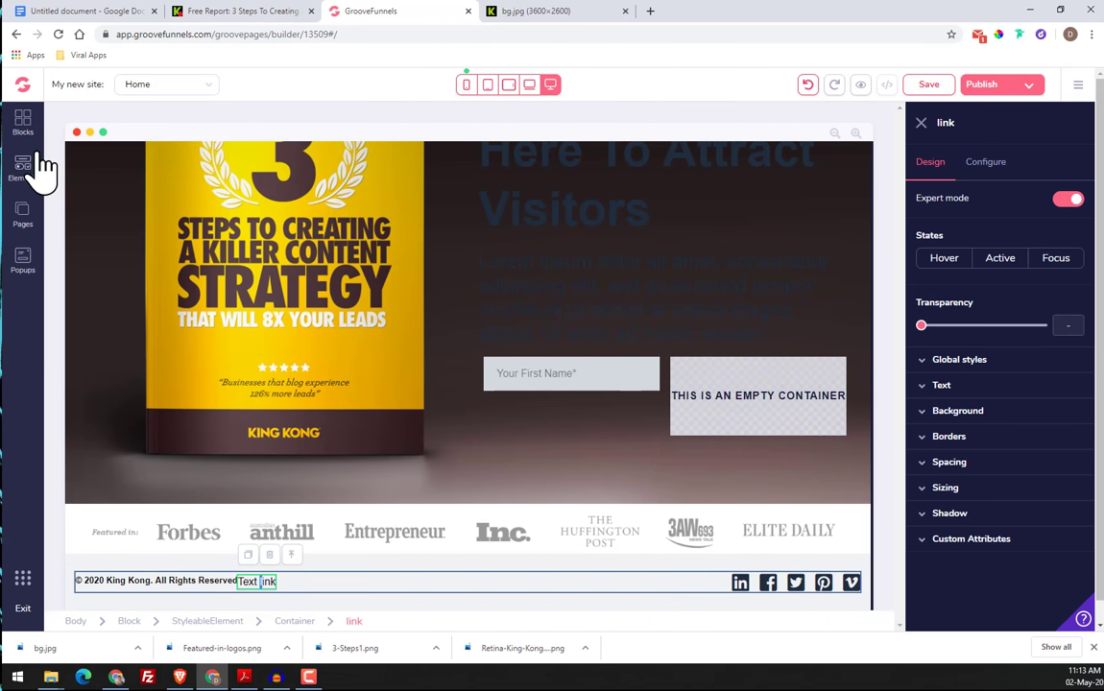
left_click(22, 127)
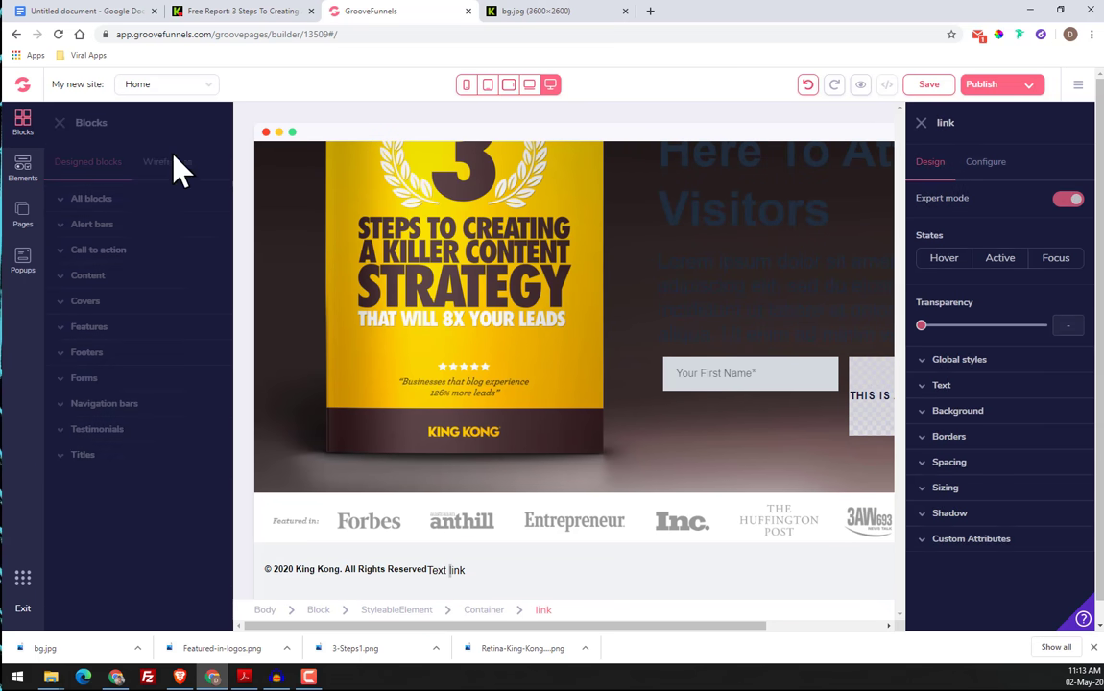
left_click(165, 162)
left_click(118, 226)
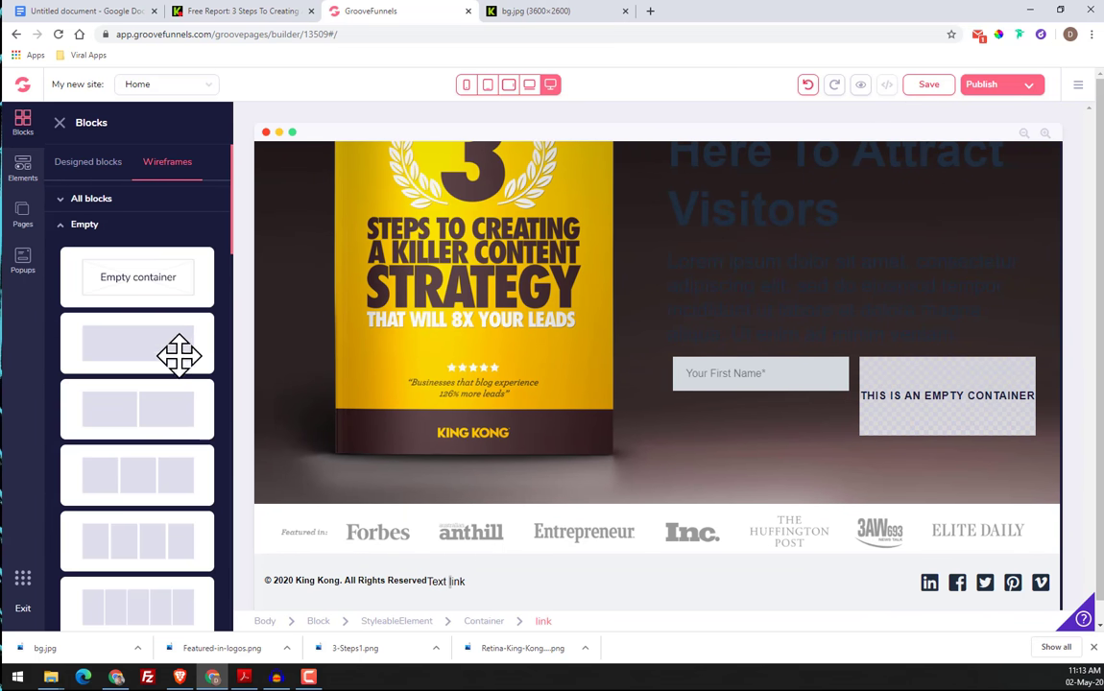
scroll(177, 355, "down", 5)
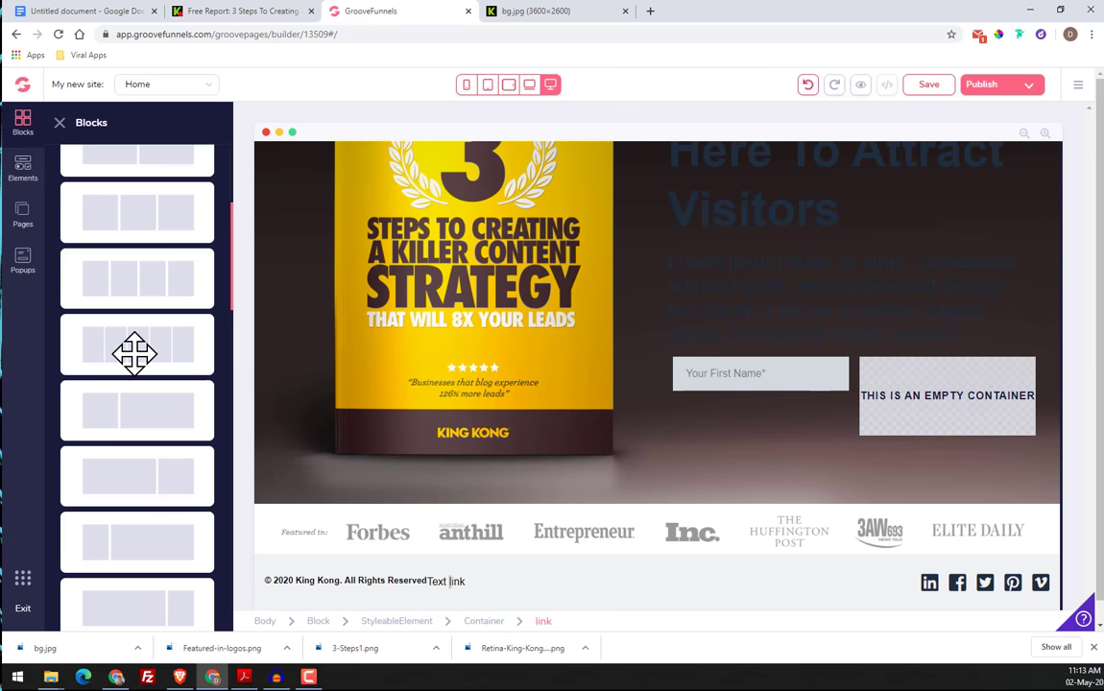
left_click_drag(151, 350, 609, 552)
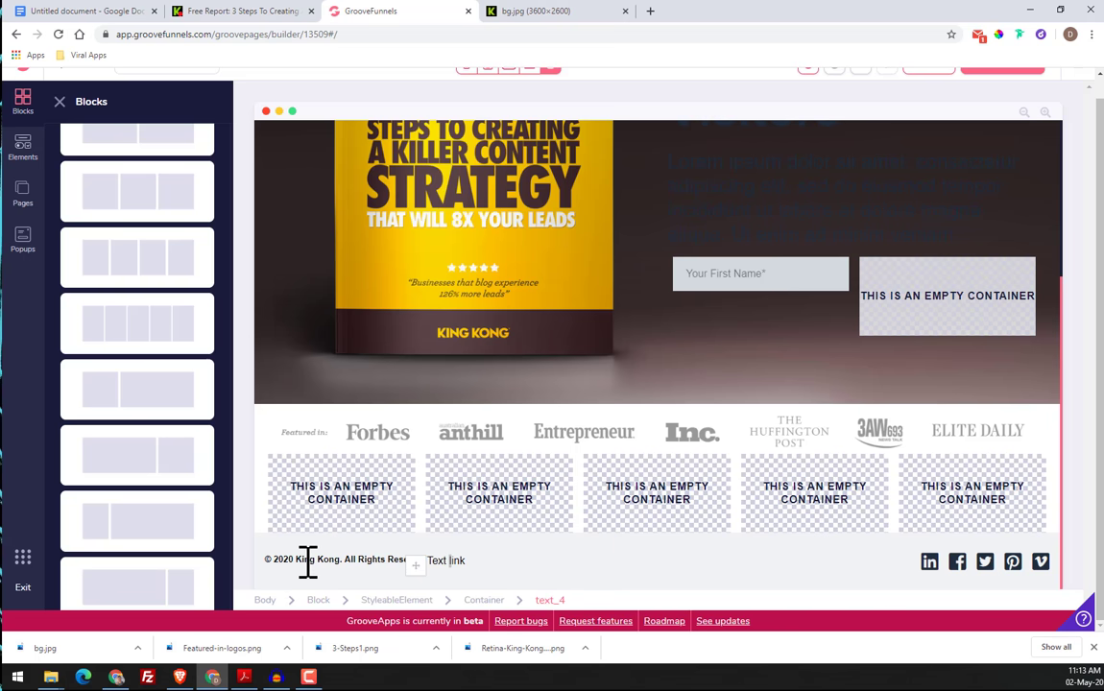
left_click(307, 564)
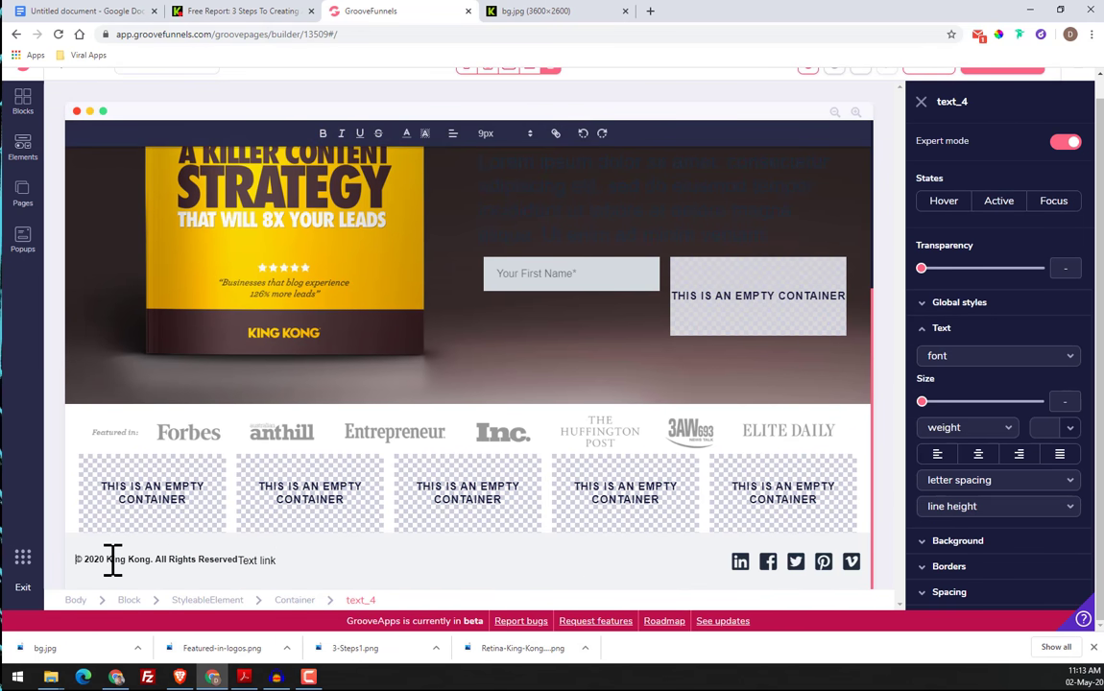
left_click(217, 560)
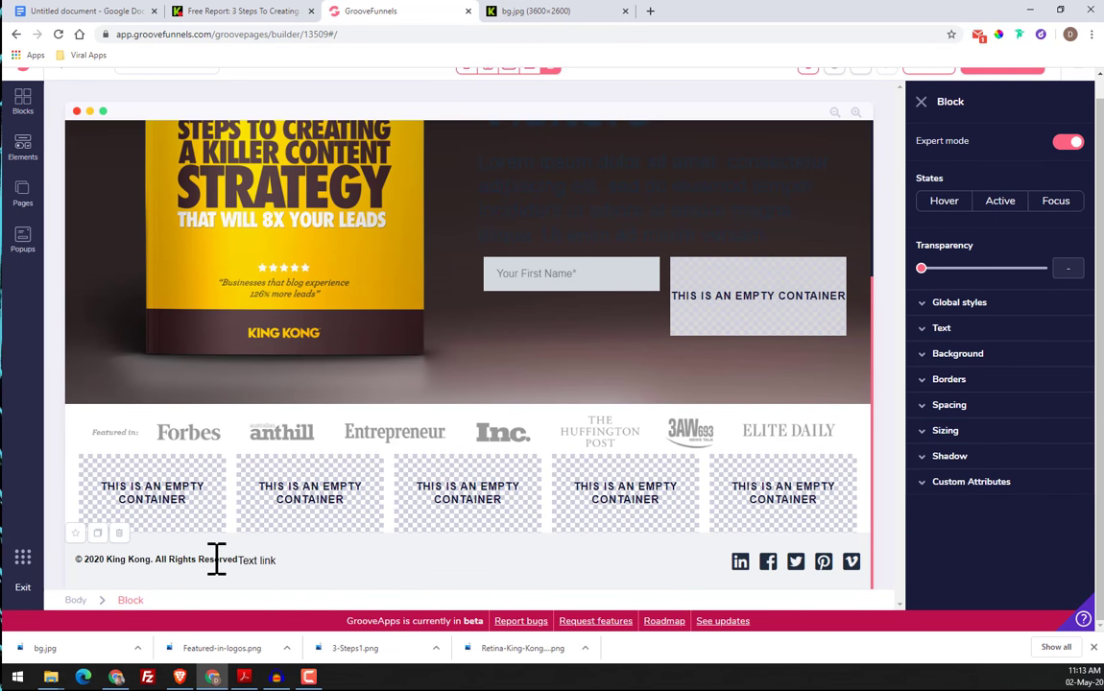
left_click(121, 561)
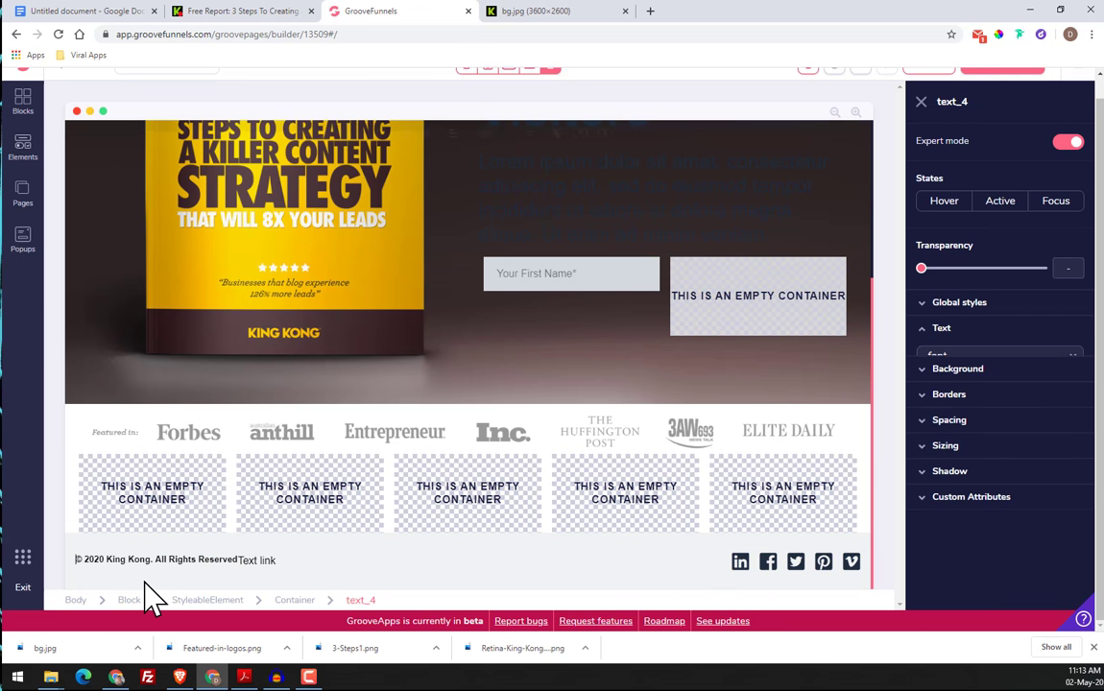
left_click(288, 575)
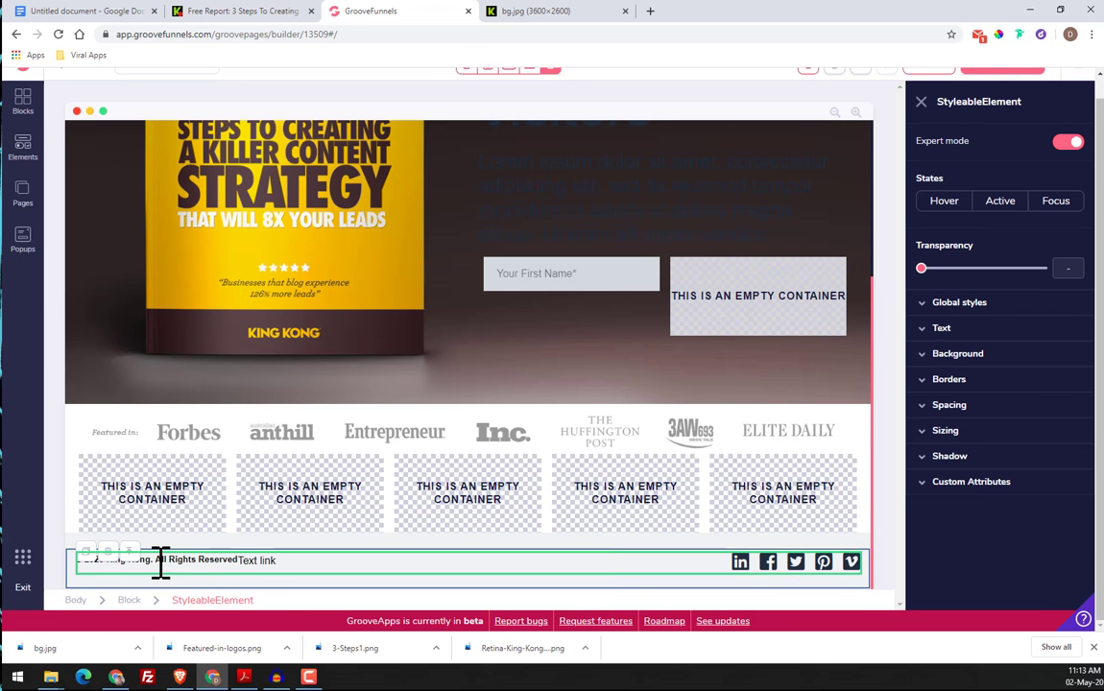
left_click(128, 563)
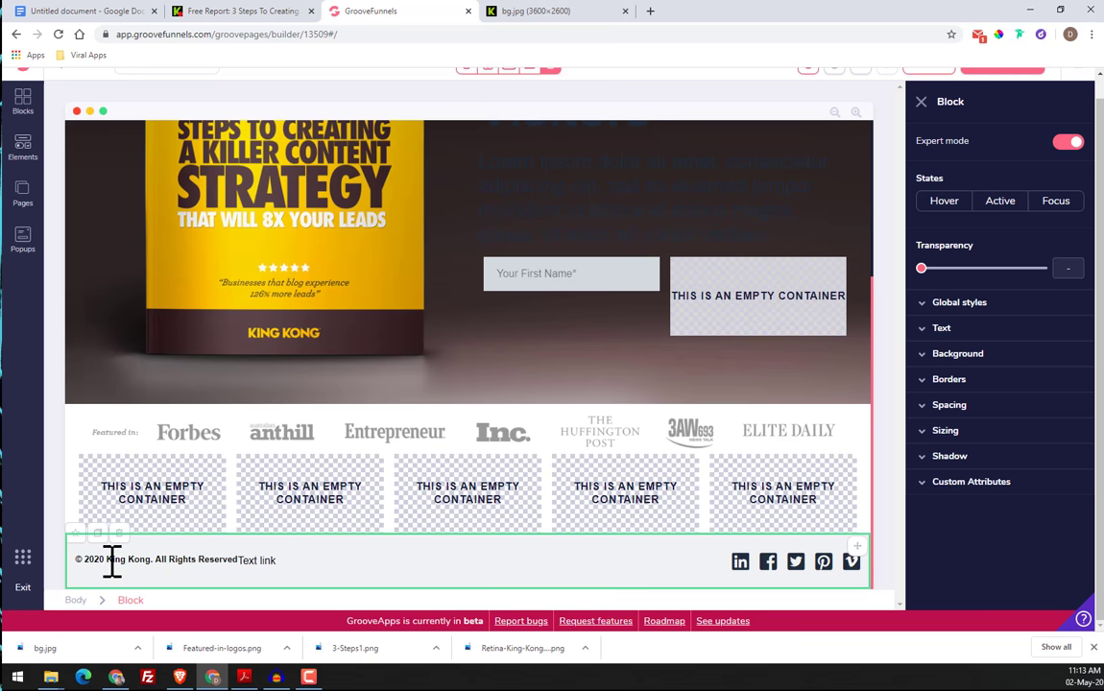
Move the Twitter icon to the first position in the footer's row of social icons
left_click(797, 565)
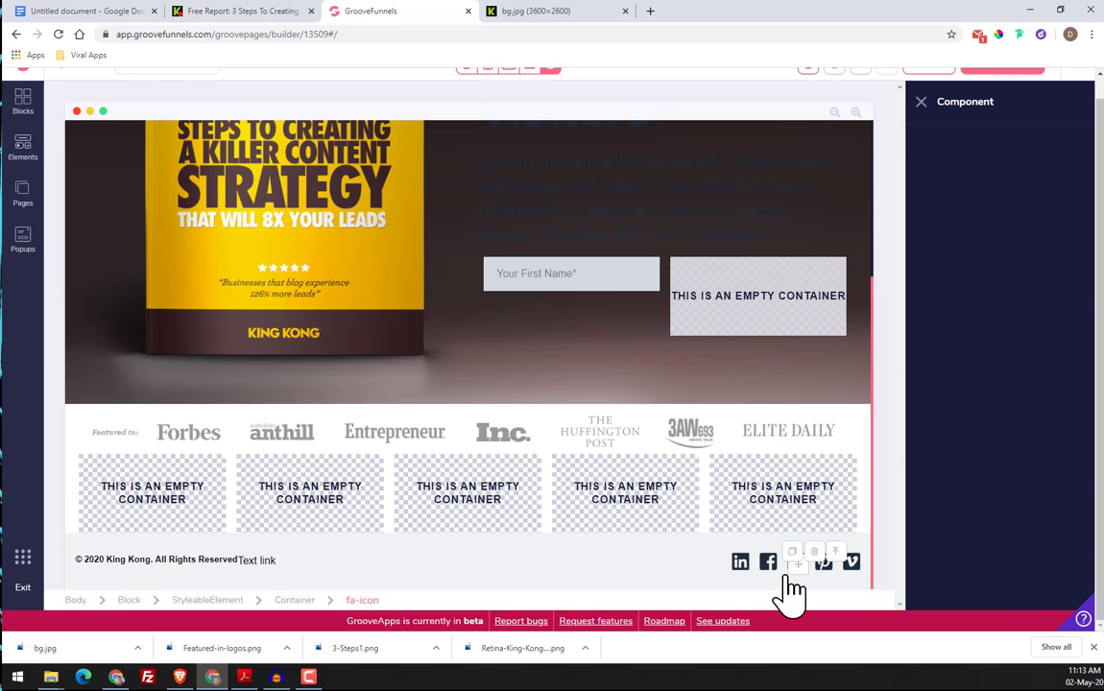
left_click_drag(805, 569, 894, 568)
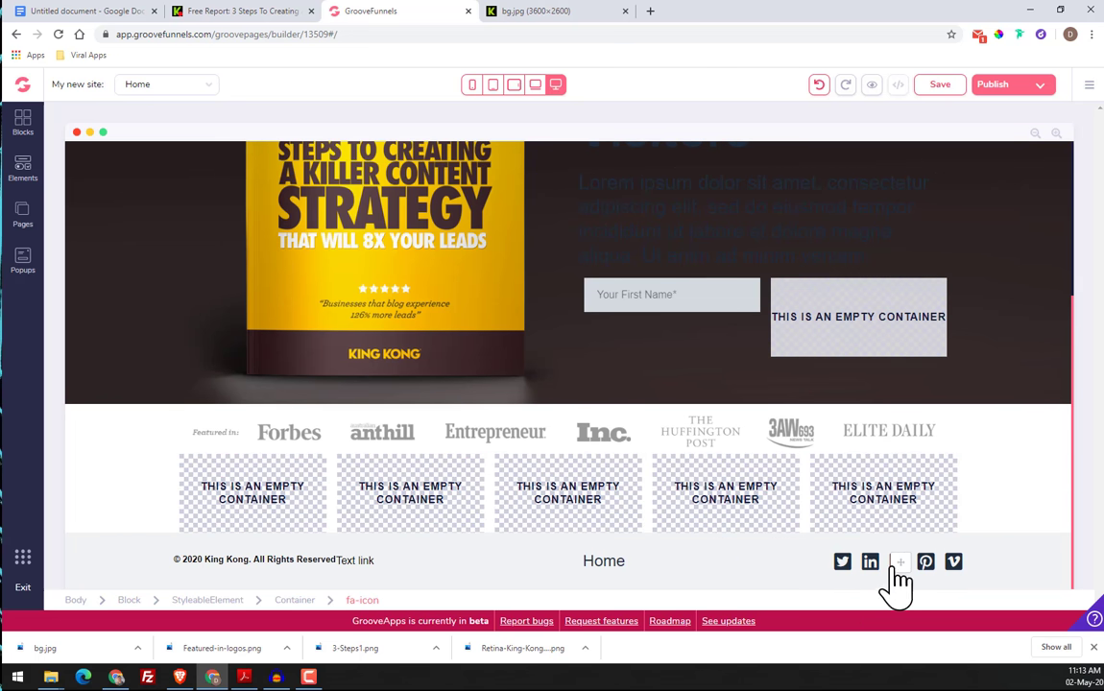
left_click(900, 567)
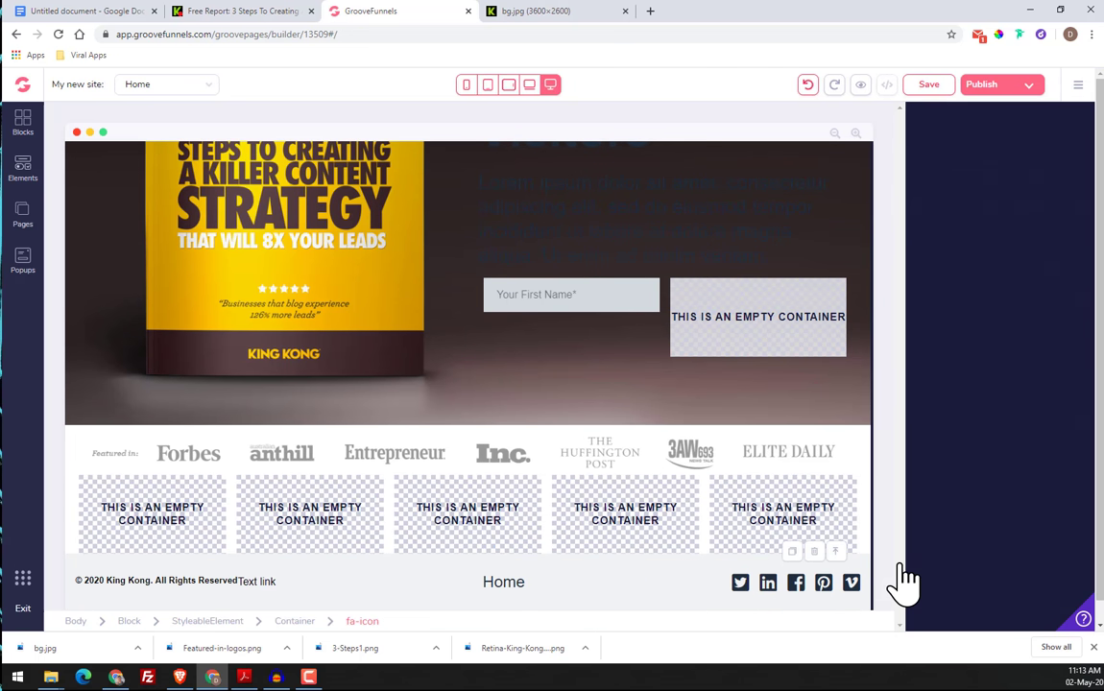
left_click(845, 594)
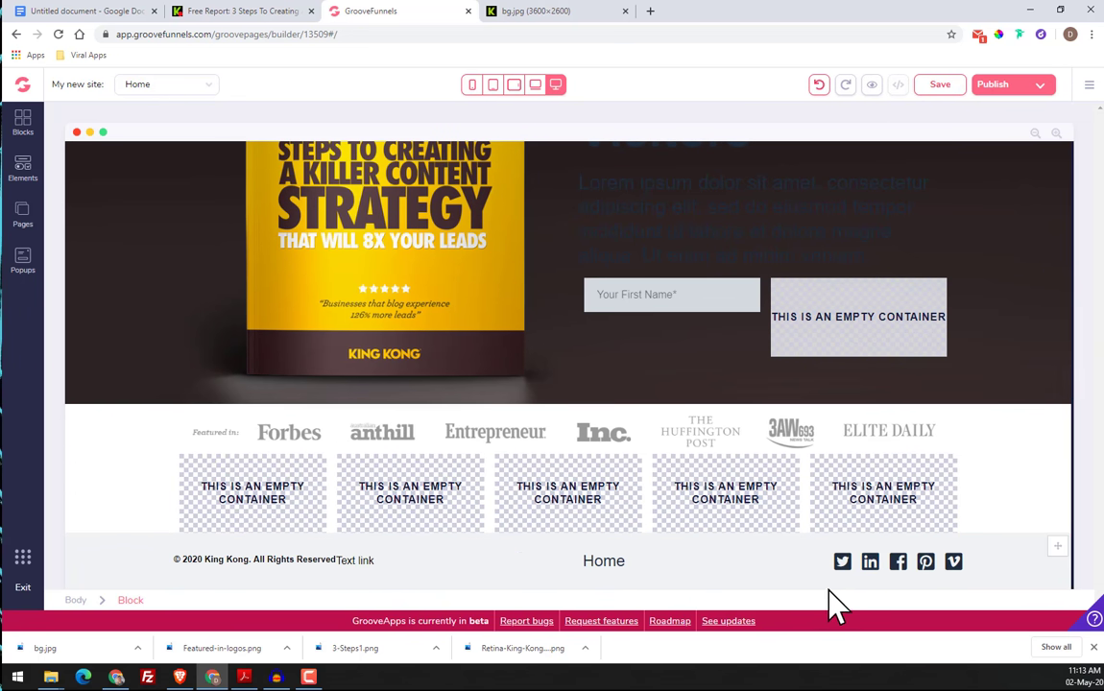
left_click(925, 564)
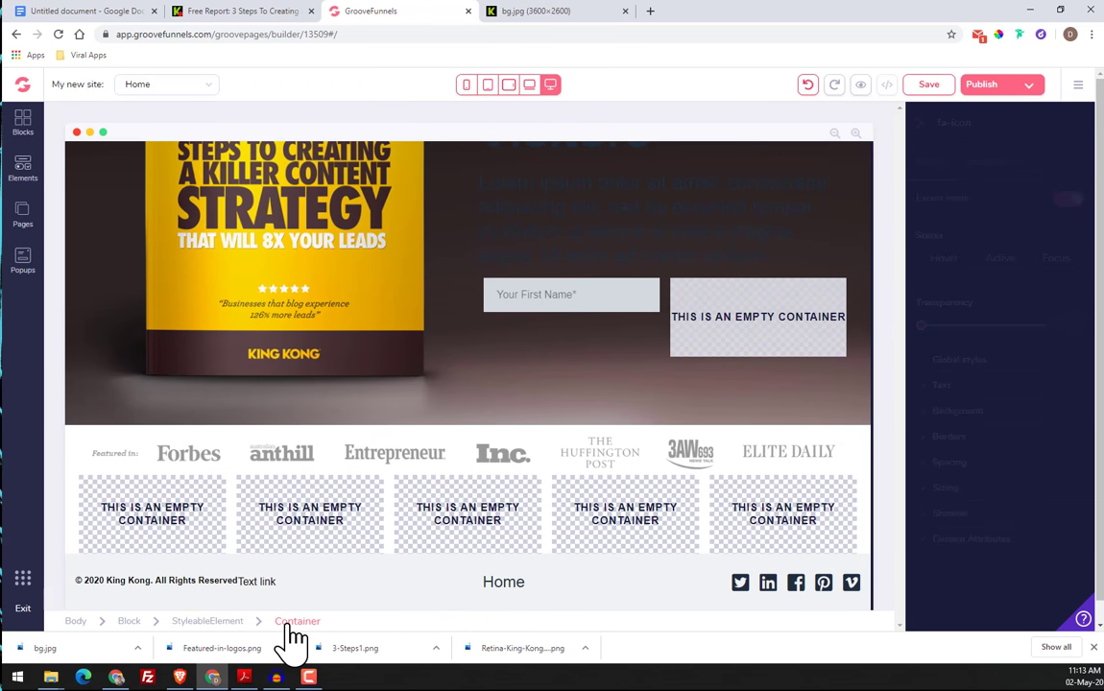
left_click(782, 593)
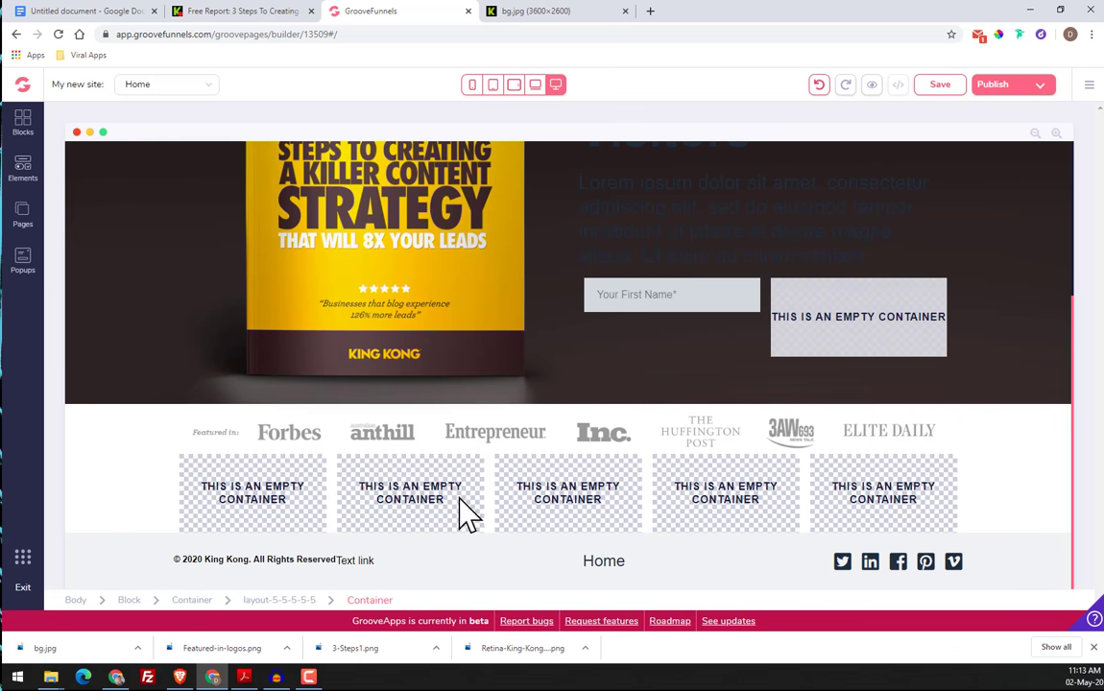
left_click(953, 563)
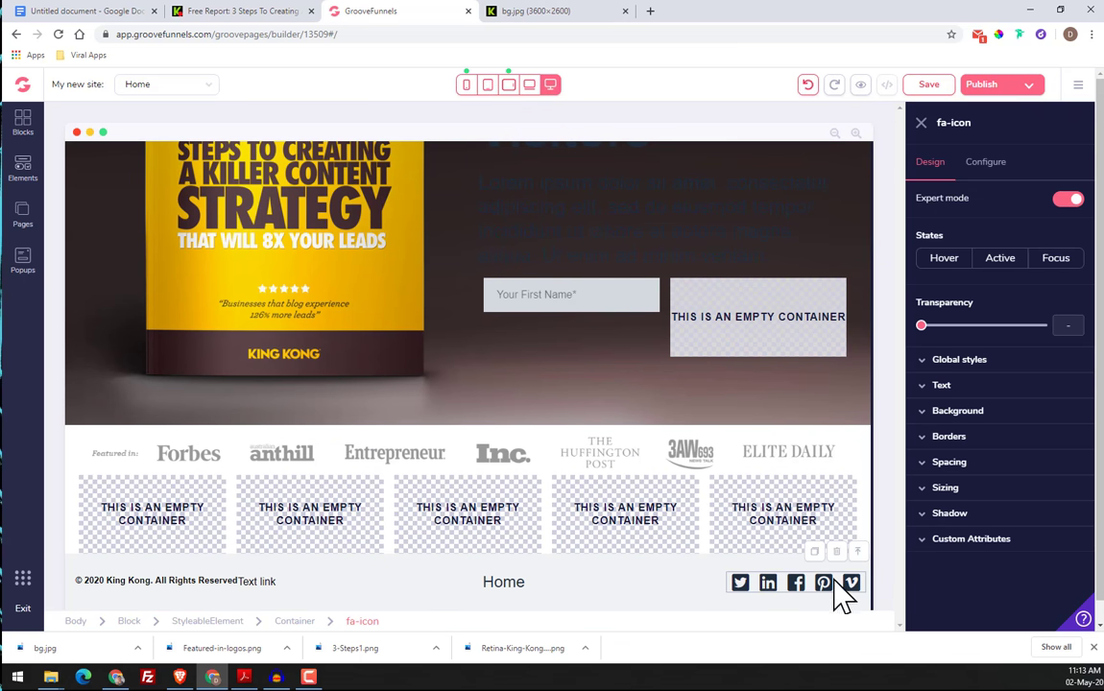
left_click(852, 557)
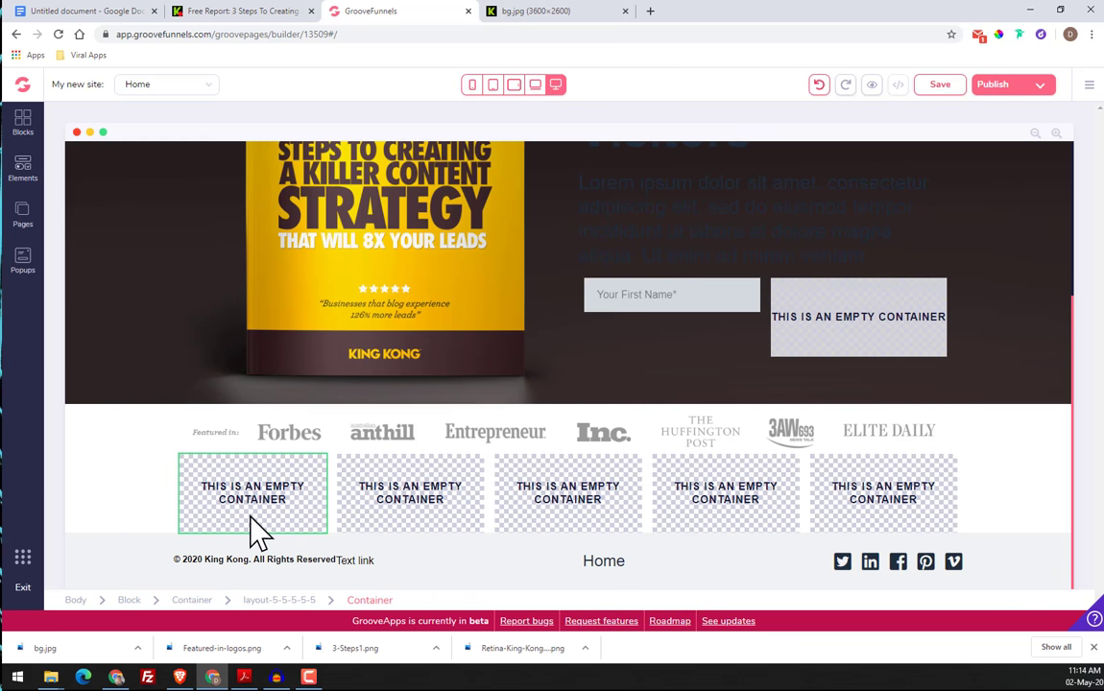
left_click(1055, 486)
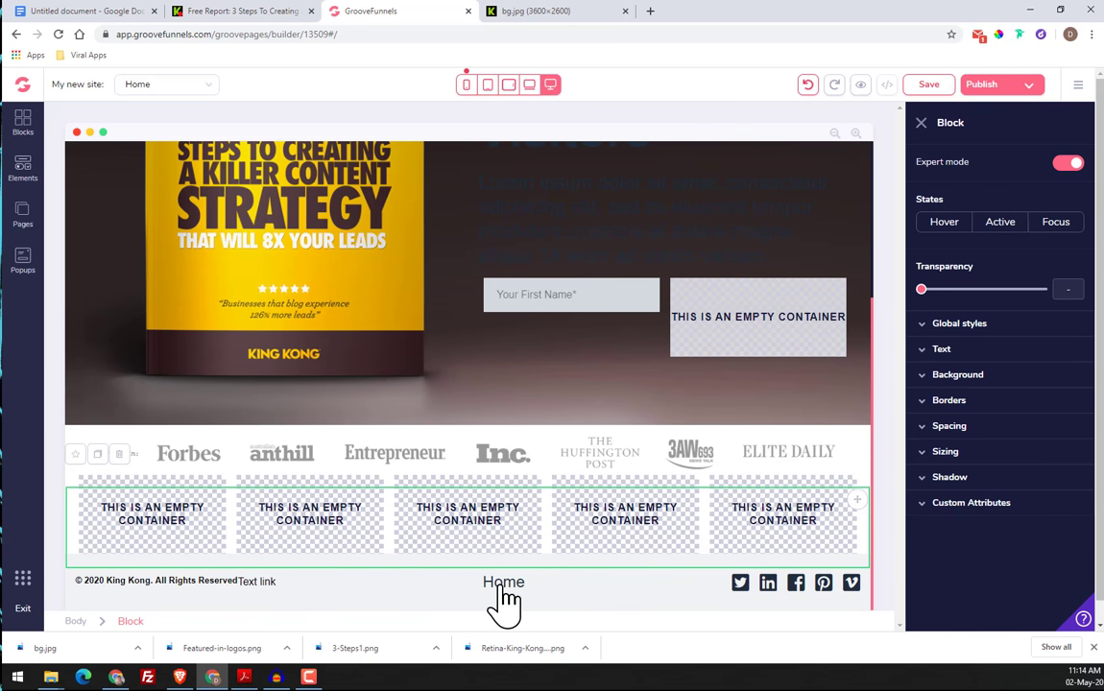
Check the original page's footer, and delete the Home menu item and the Text link from the new footer
left_click(273, 11)
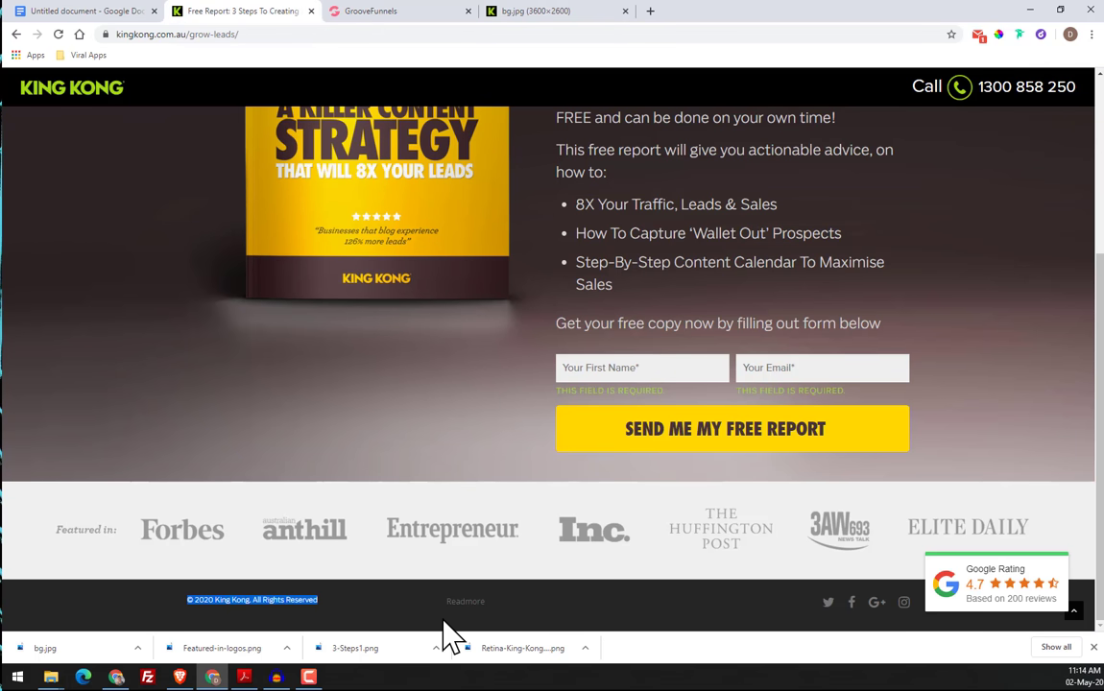
left_click(390, 14)
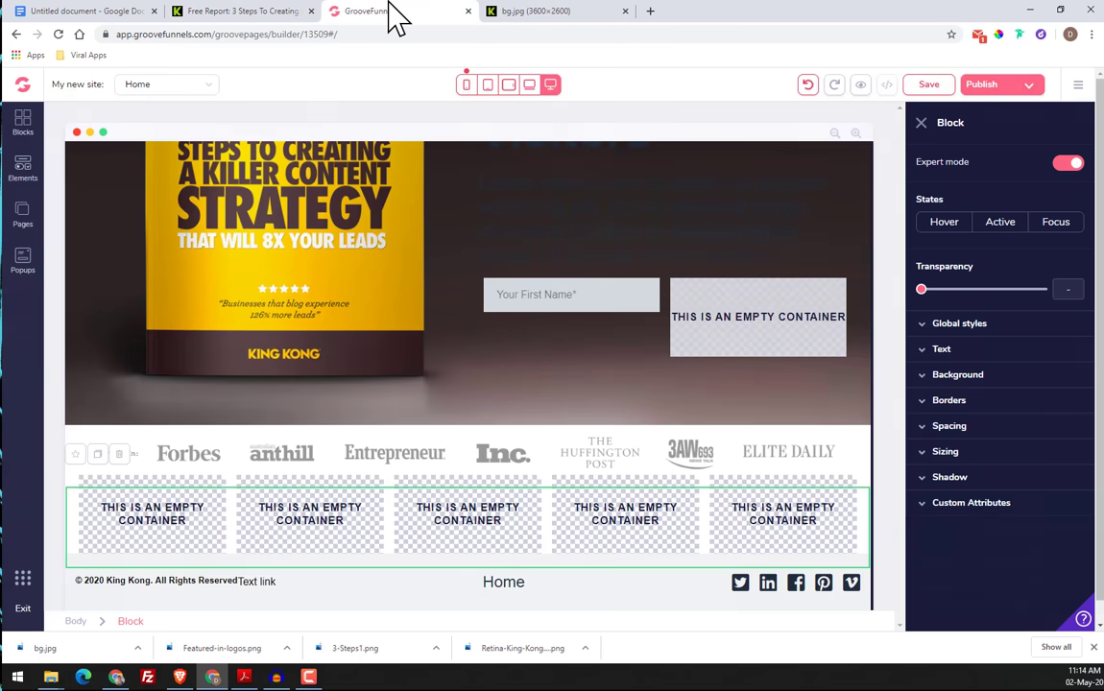
left_click(505, 582)
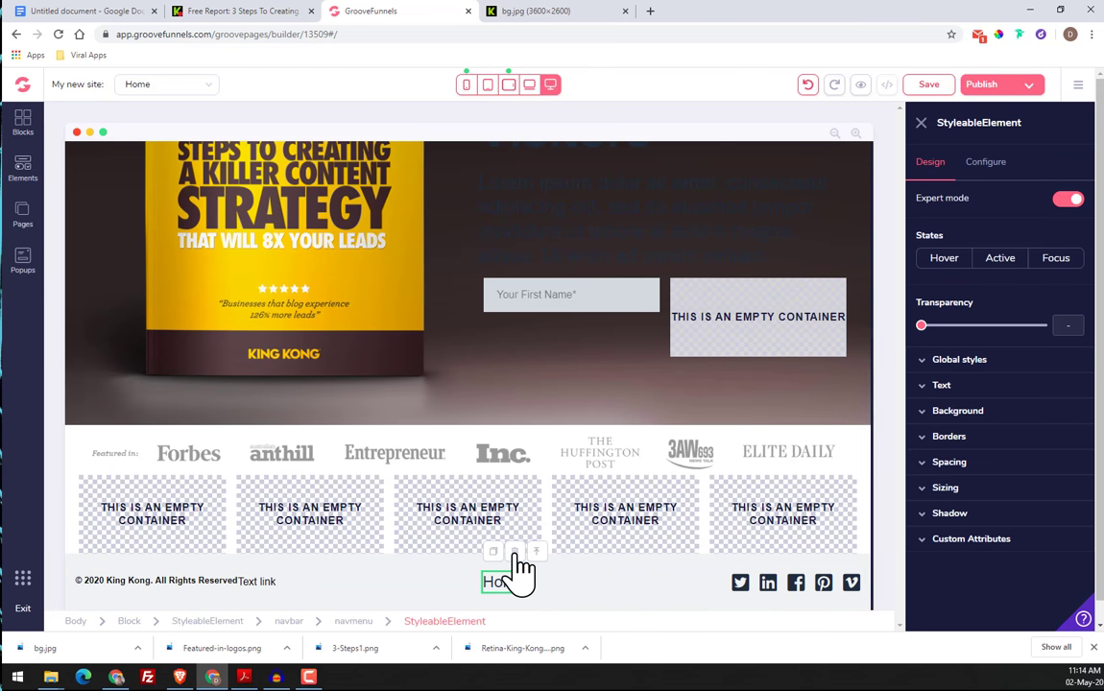
left_click(514, 551)
left_click(580, 390)
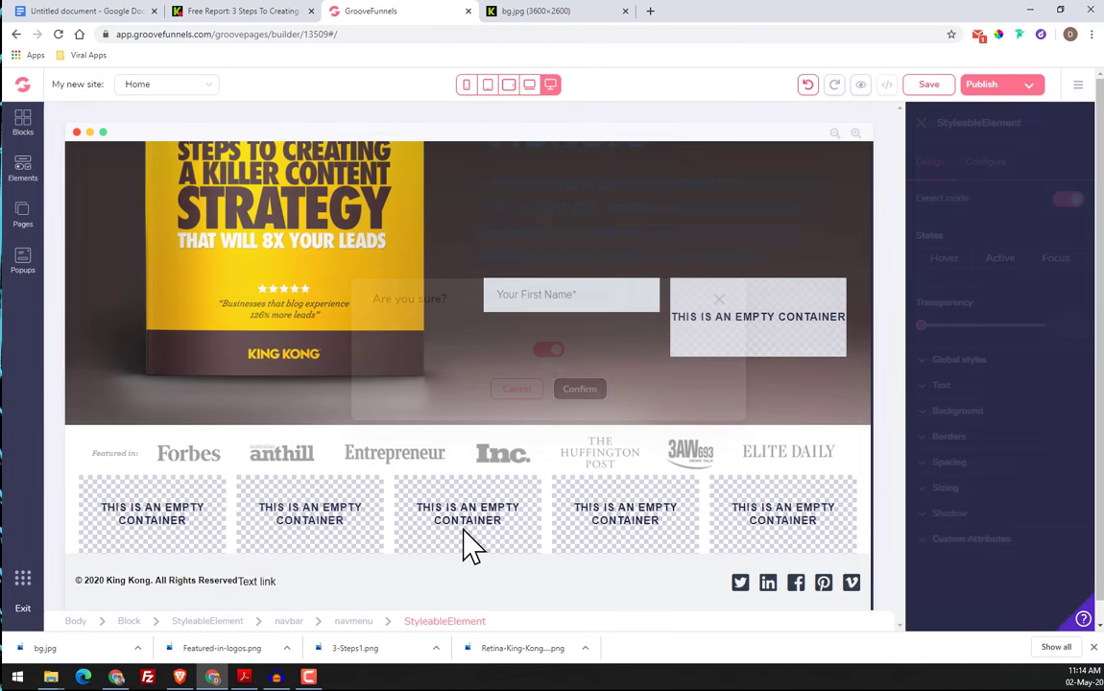
left_click(370, 566)
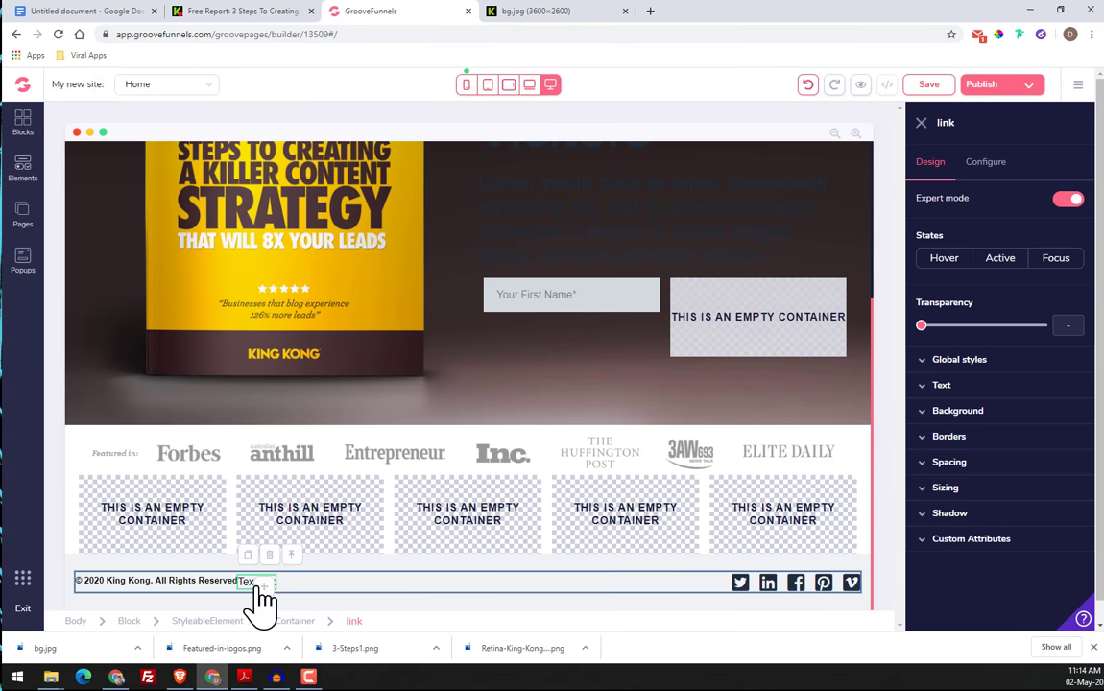
left_click(270, 555)
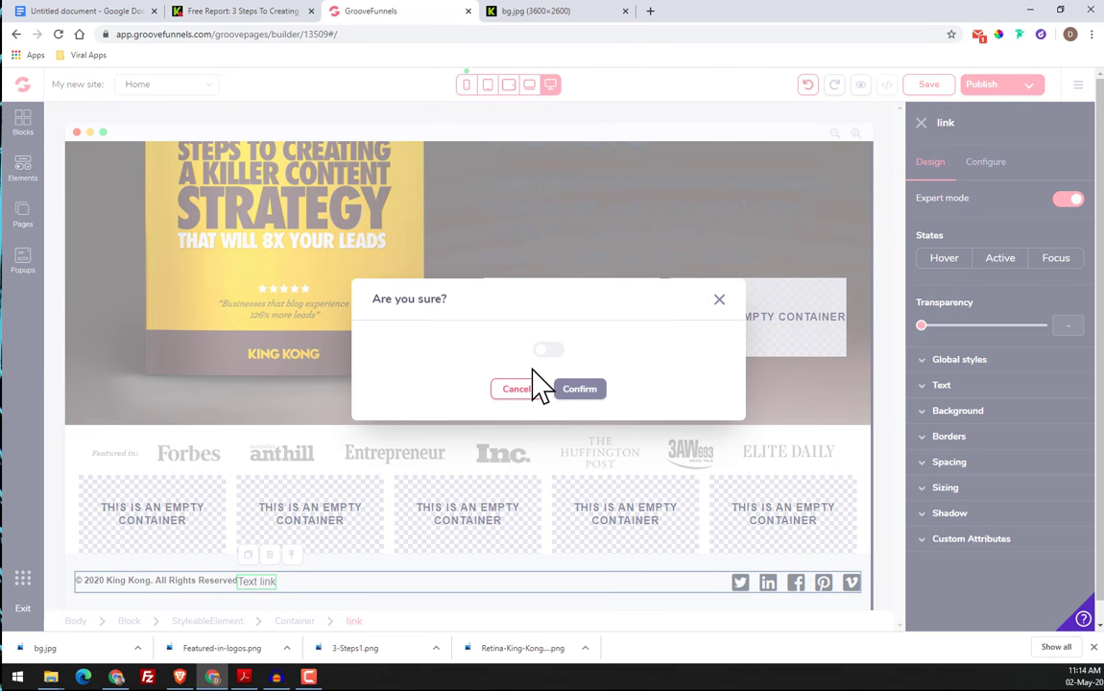
left_click(579, 390)
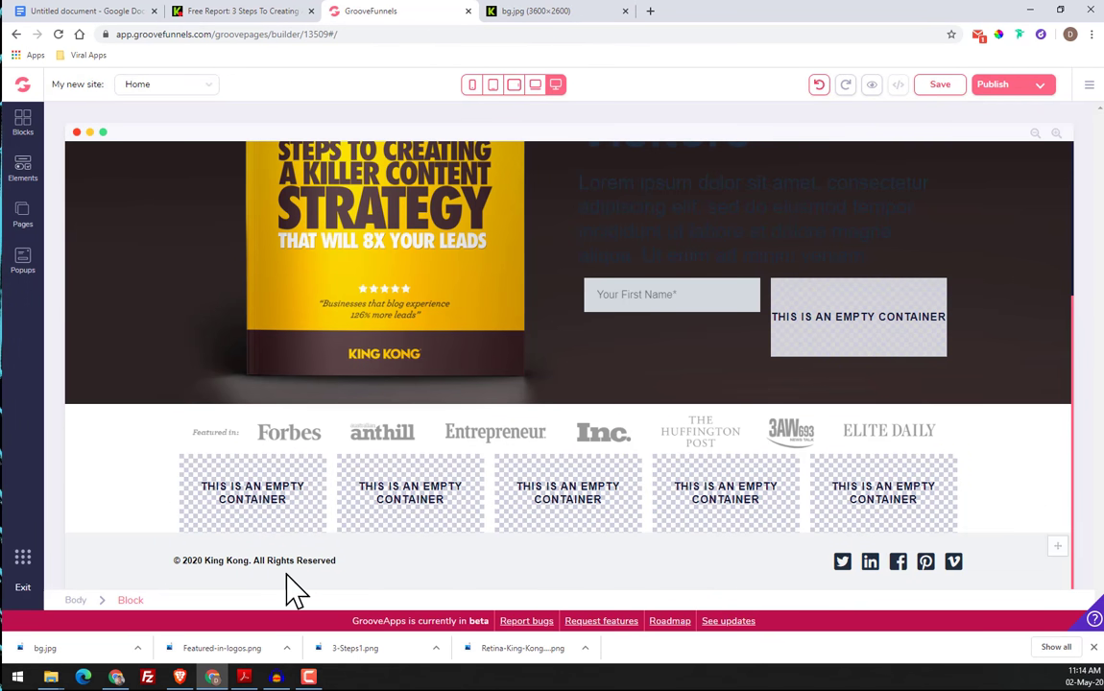
Delete the whole empty five-column block between the featured-in logo strip and the footer
left_click(715, 509)
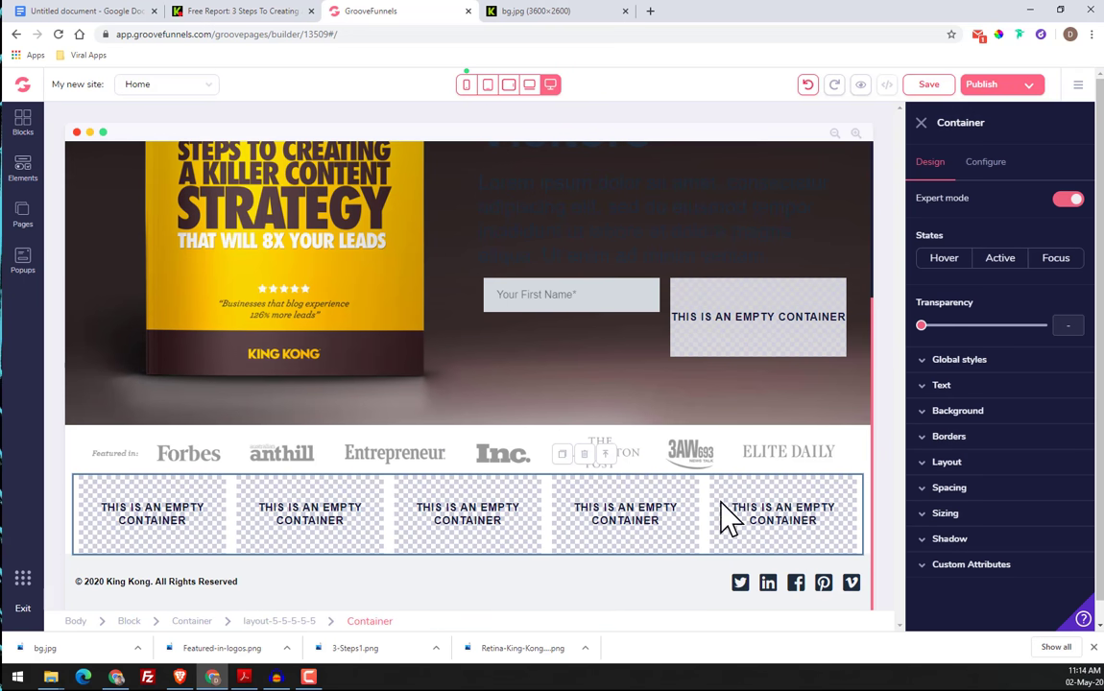
left_click(131, 622)
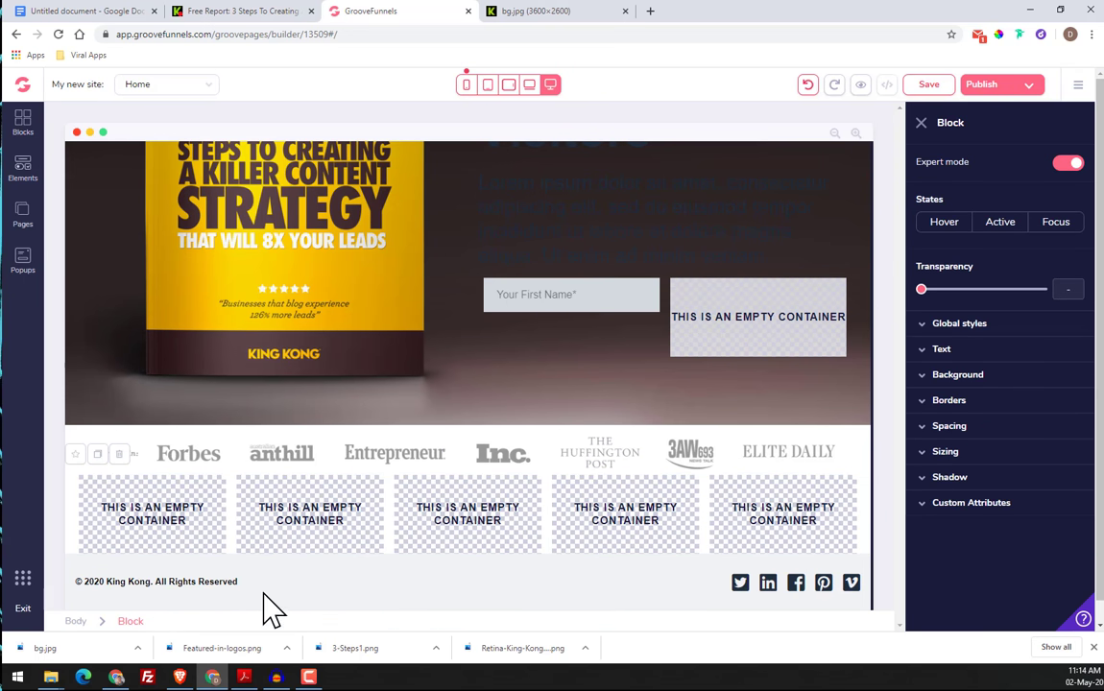
left_click(118, 455)
left_click(548, 349)
left_click(579, 392)
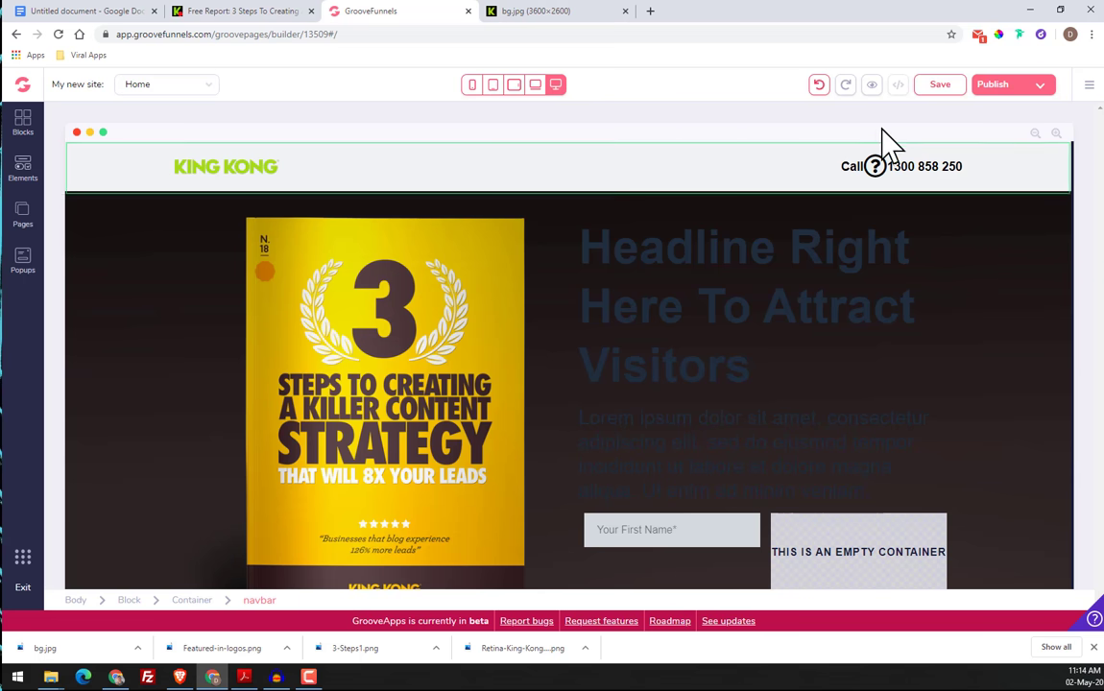
Set the text color of the word "Call" in the header to white, using the original page's header as reference
left_click(341, 173)
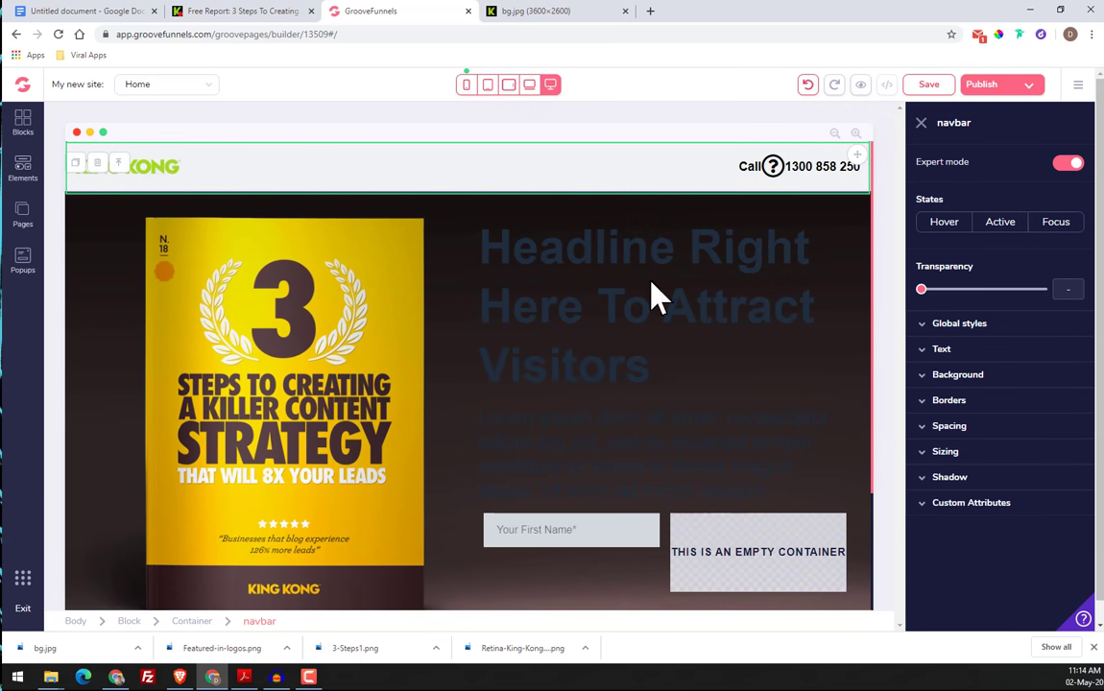
left_click(302, 173)
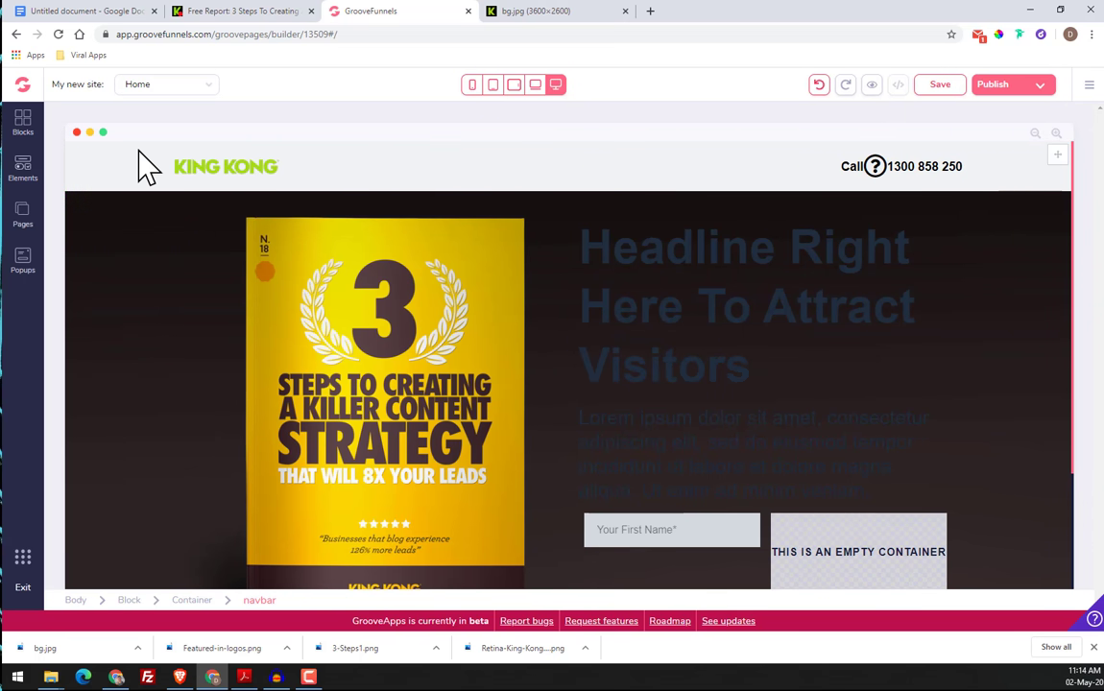
left_click(254, 12)
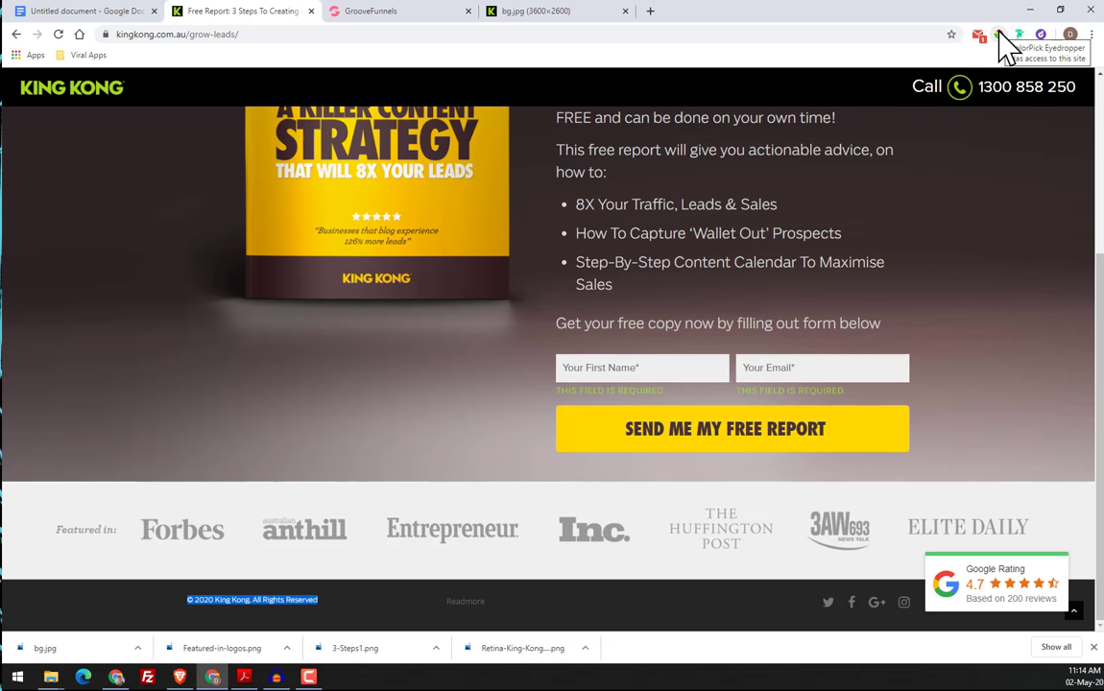
left_click(382, 13)
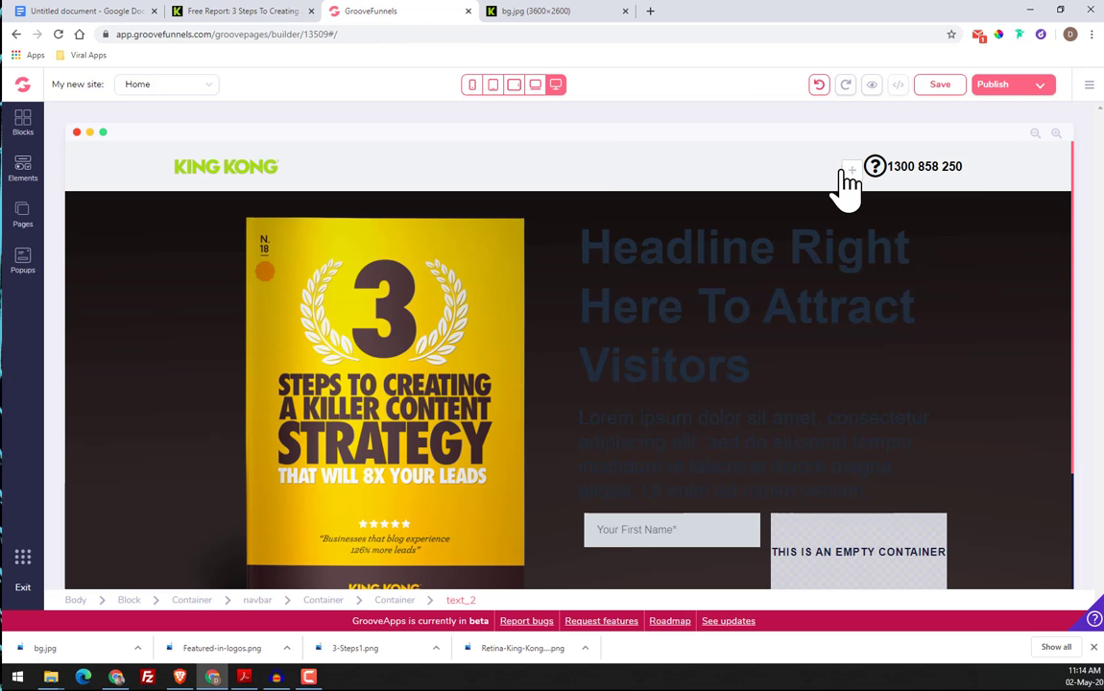
left_click(849, 175)
left_click(955, 353)
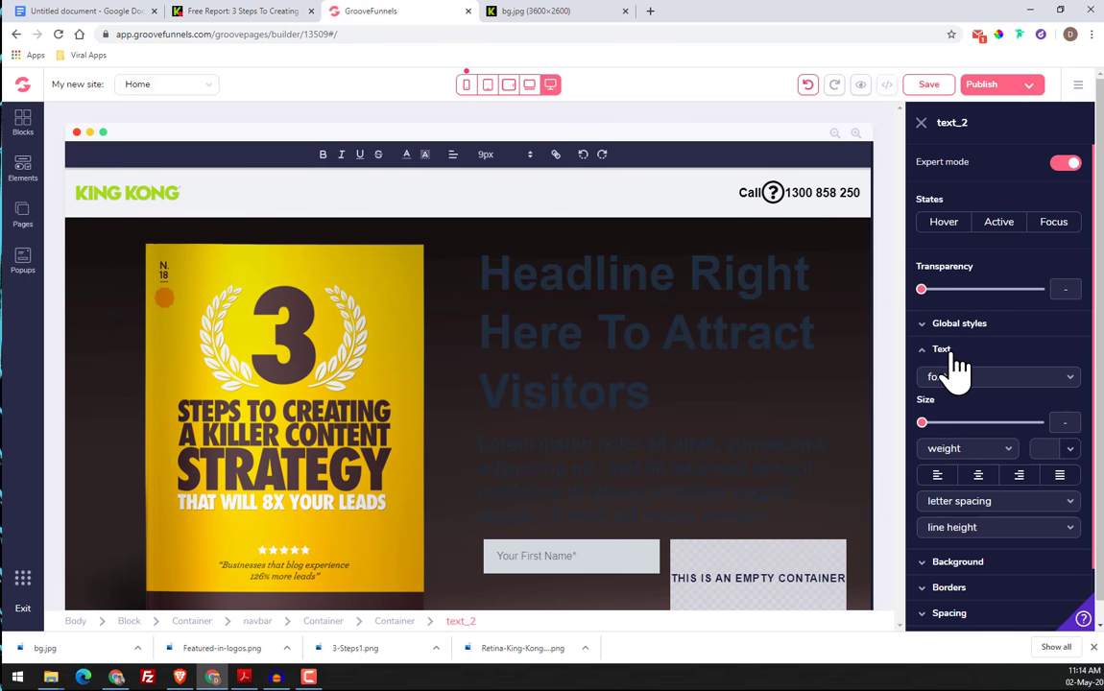
left_click(956, 360)
left_click(953, 353)
left_click(1068, 450)
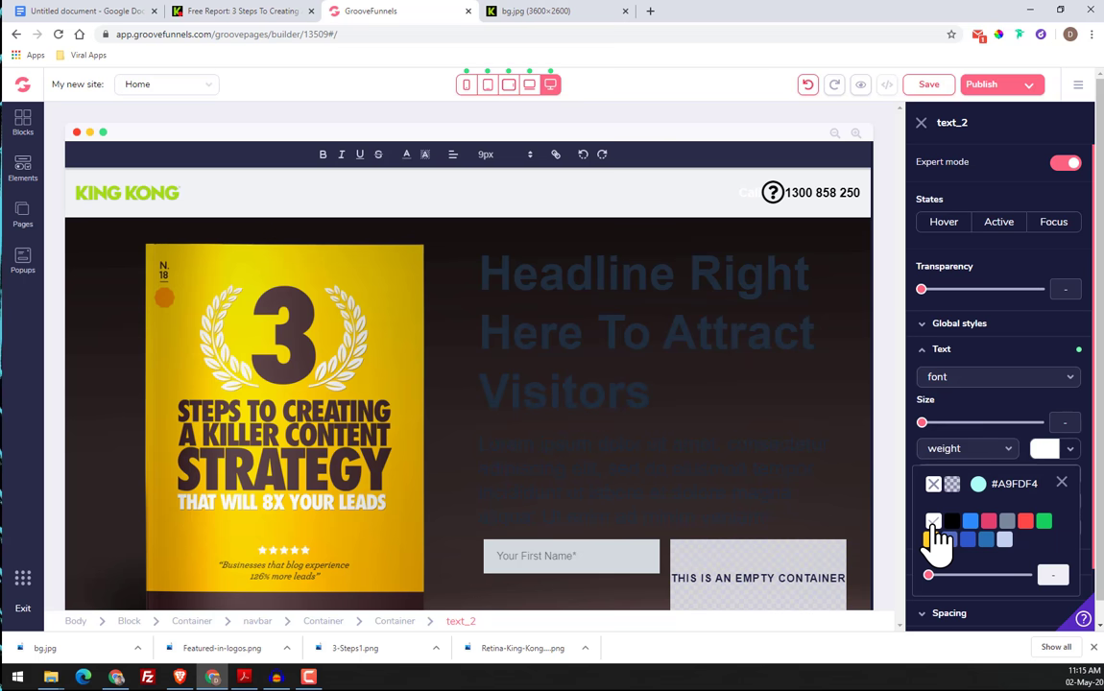
Set the text color of the phone number in the header to white
double_click(802, 196)
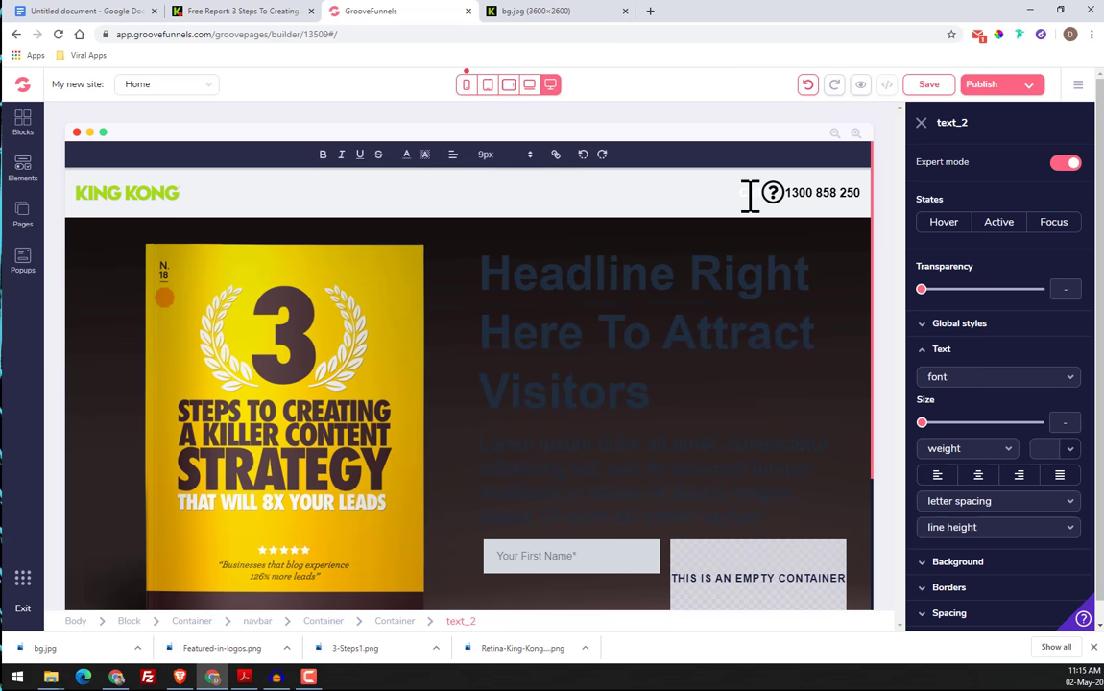
left_click(943, 352)
left_click(942, 352)
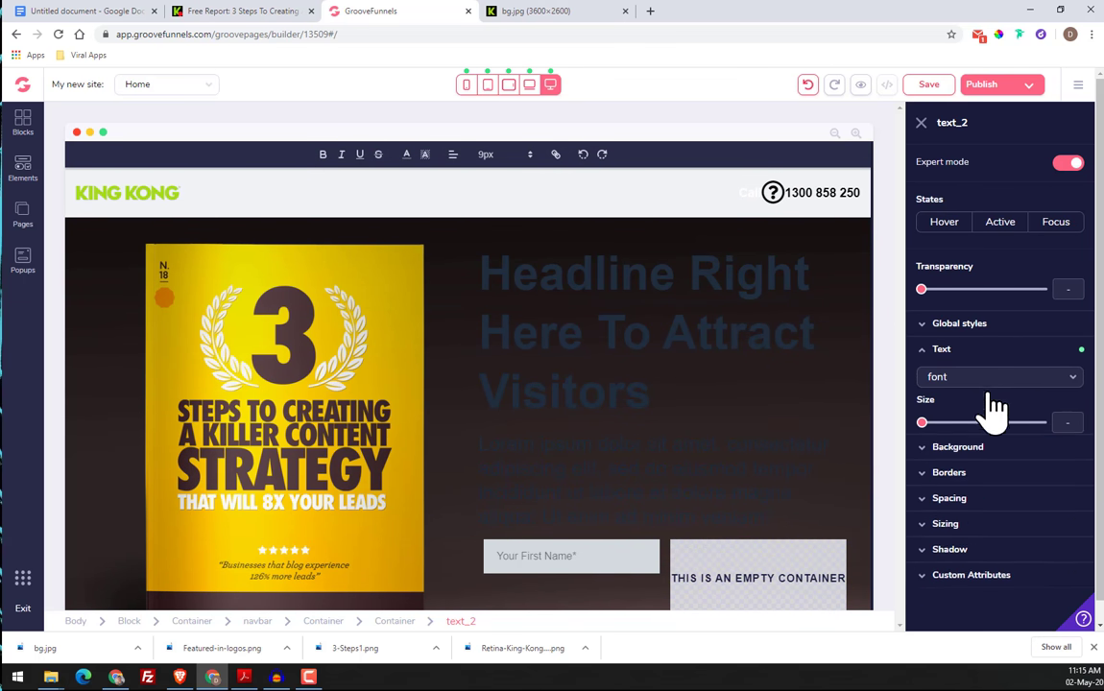
left_click(1046, 449)
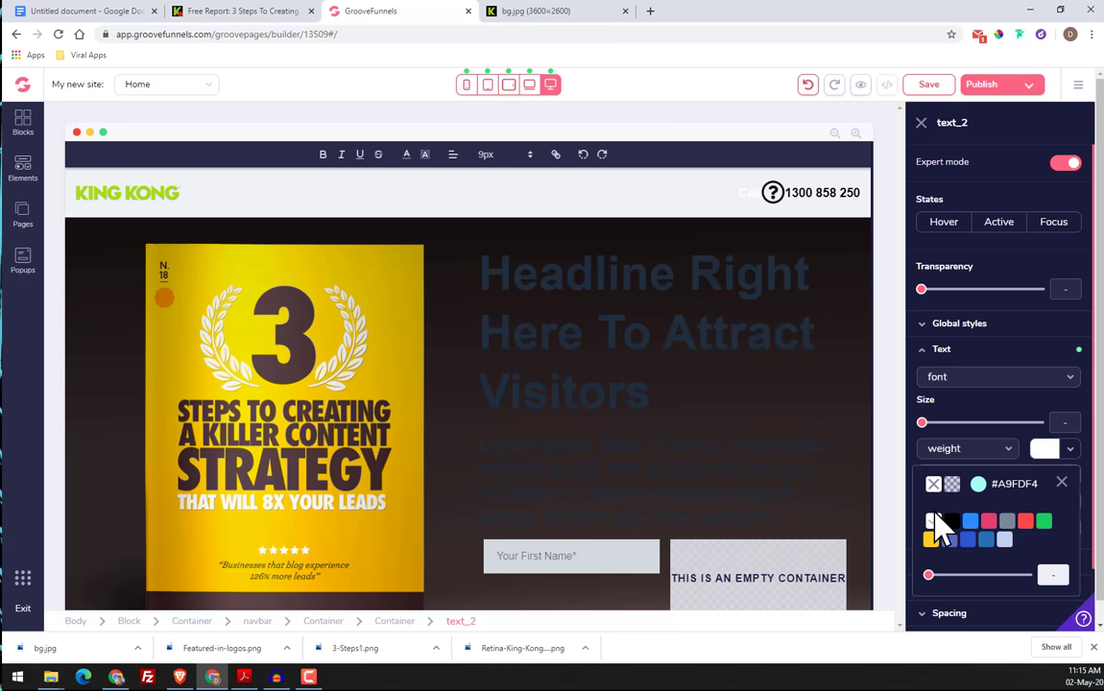
left_click(931, 484)
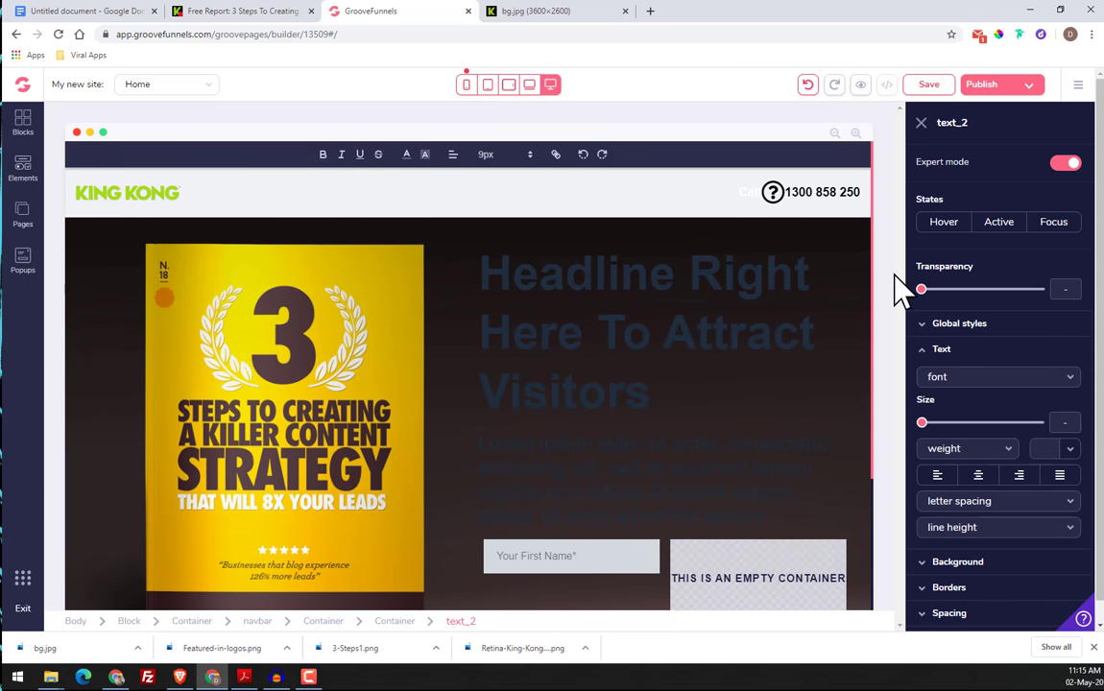
left_click(1053, 455)
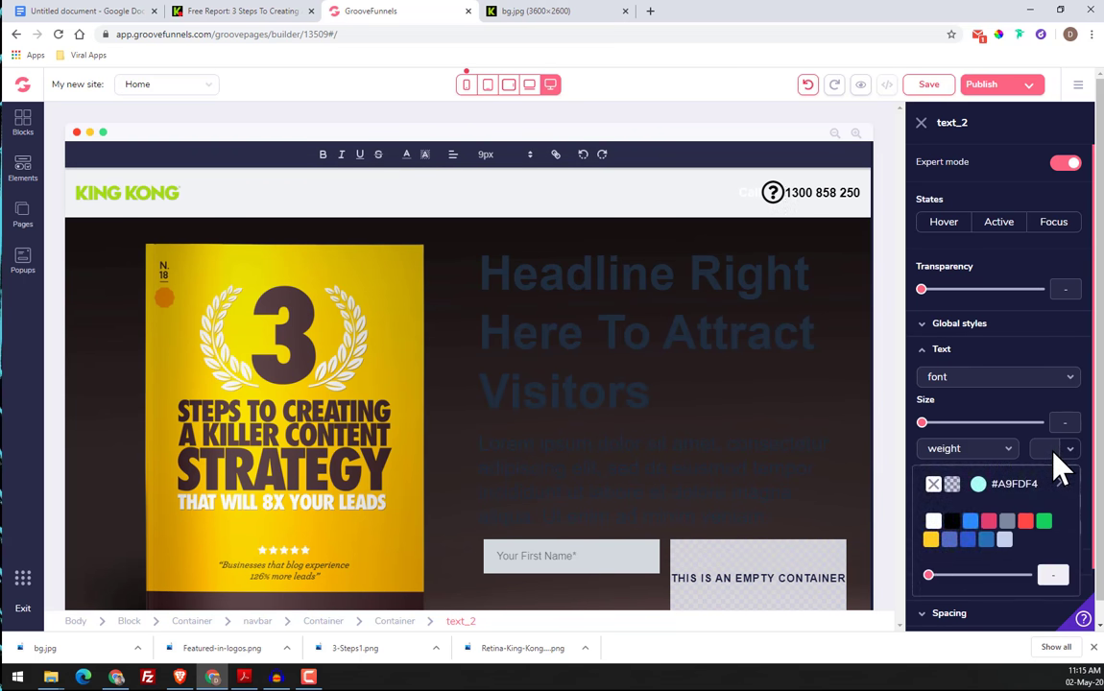
left_click(934, 521)
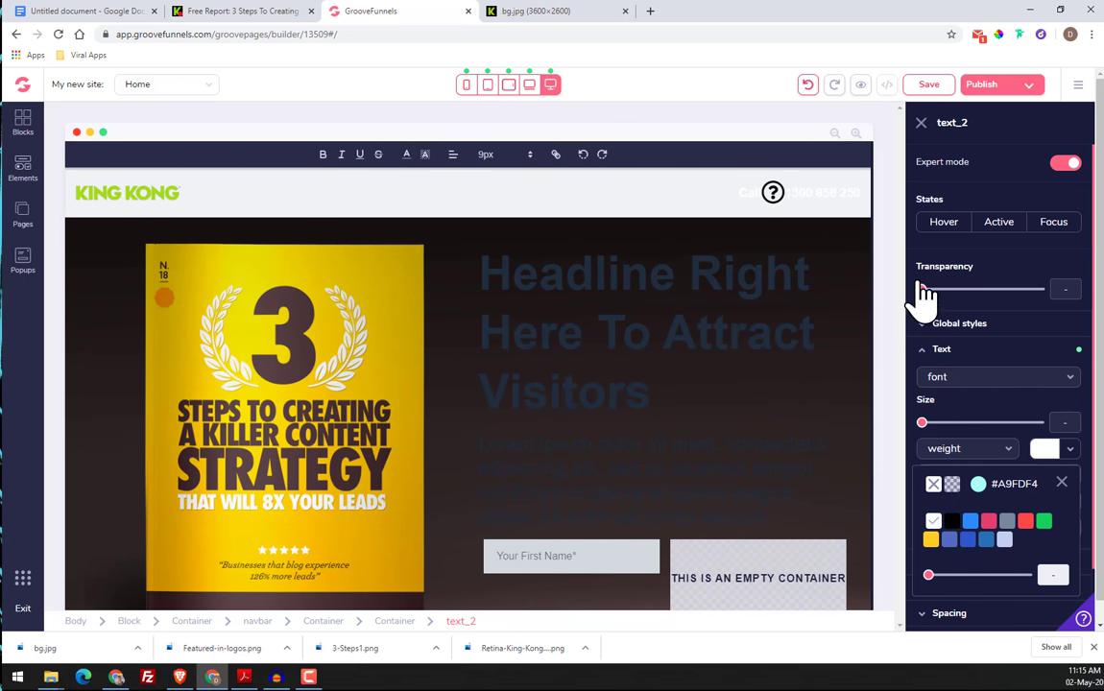
Sample the green of the King Kong logo on the original page with the ColorPick eyedropper and copy its hex code
left_click(781, 192)
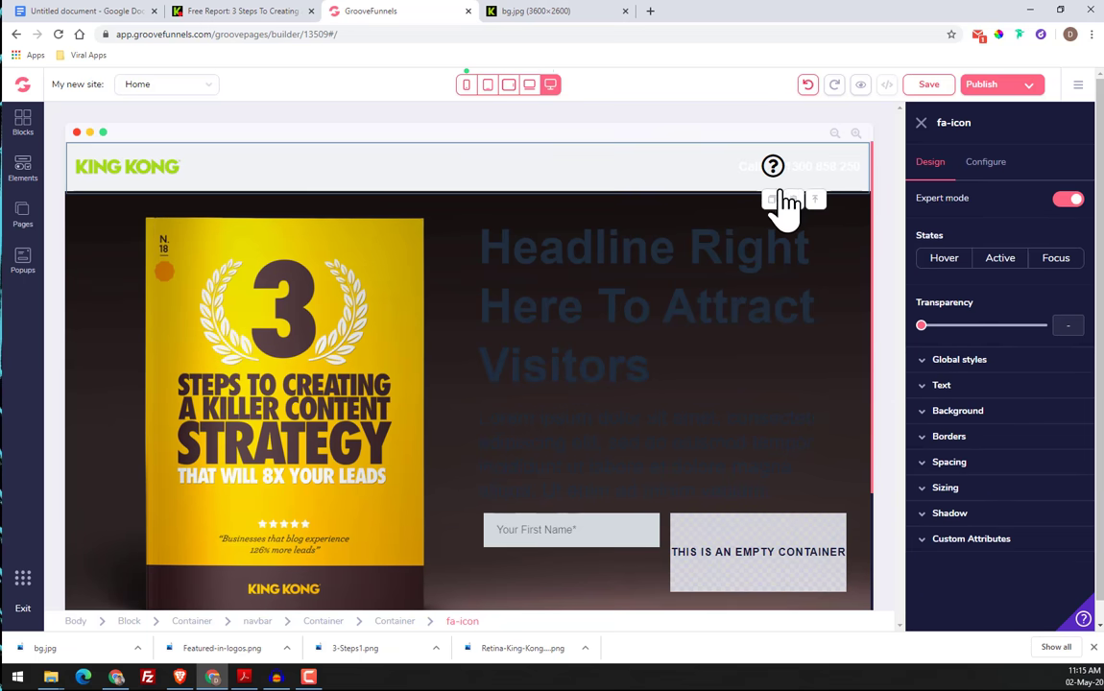
left_click(984, 168)
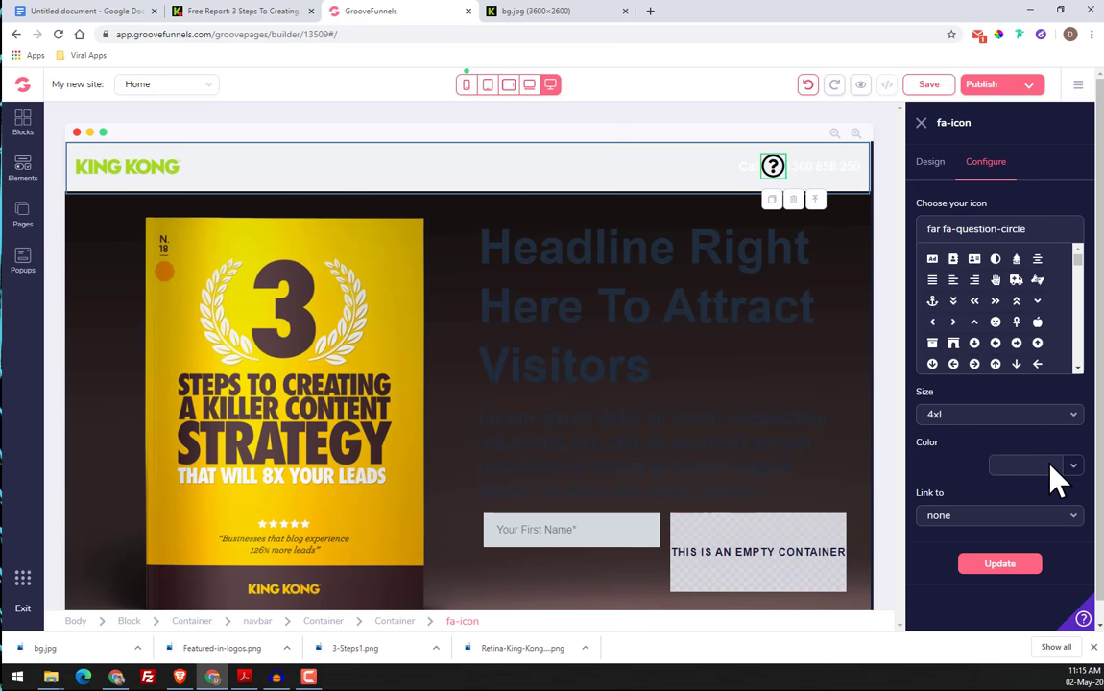
left_click(279, 13)
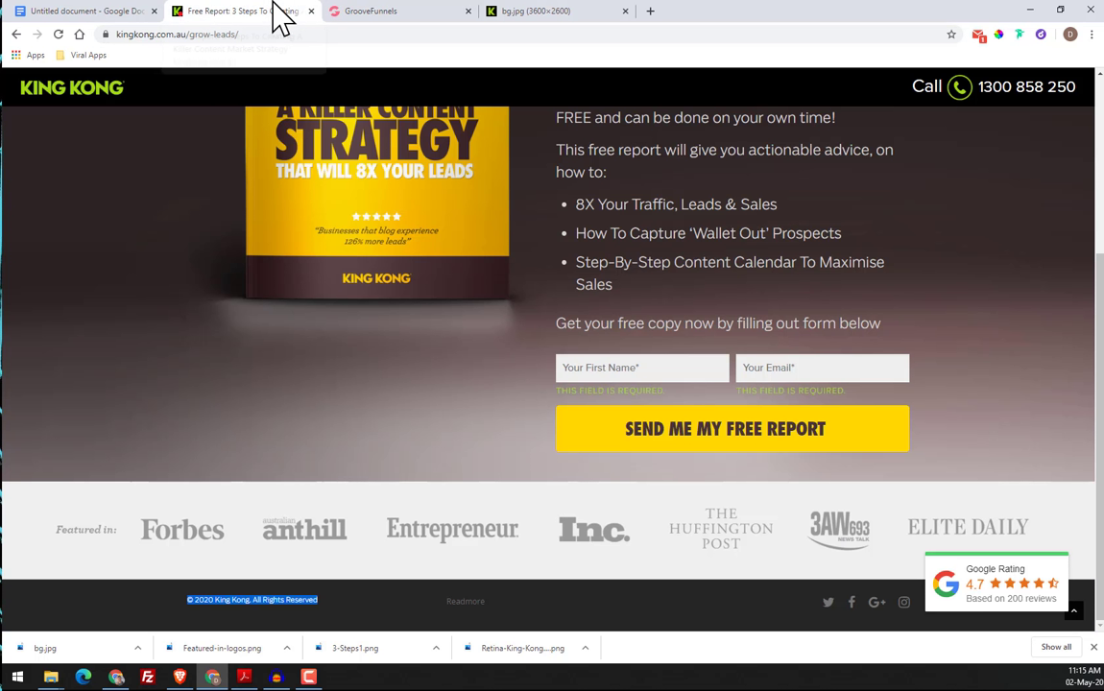
left_click(1000, 36)
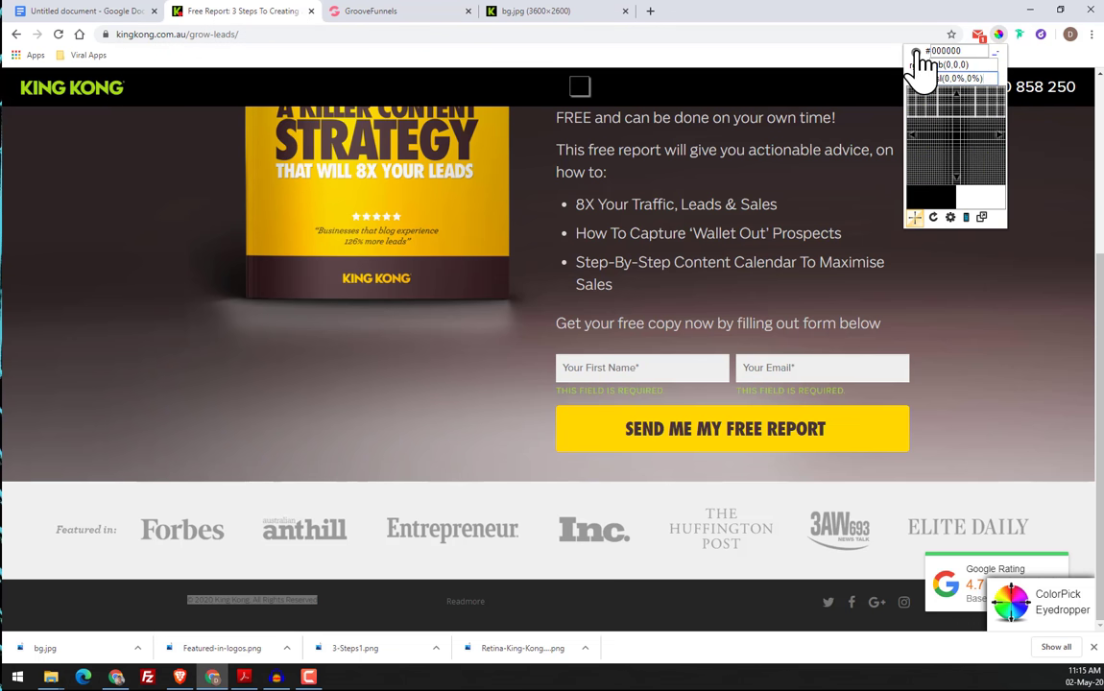
left_click(993, 64)
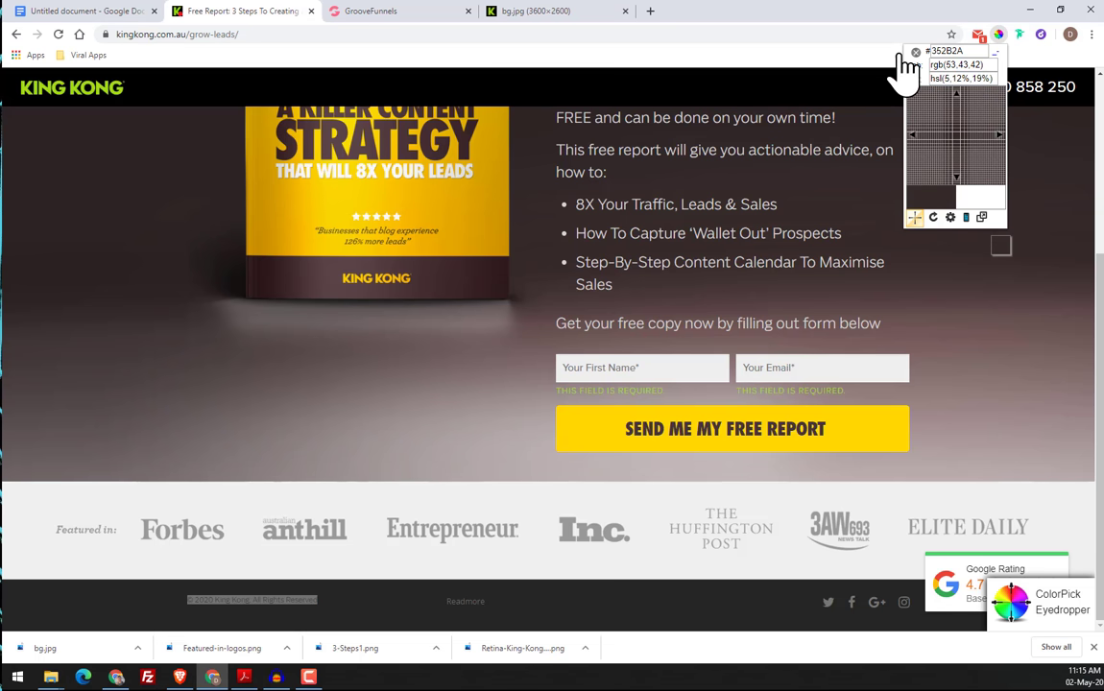
left_click(123, 96)
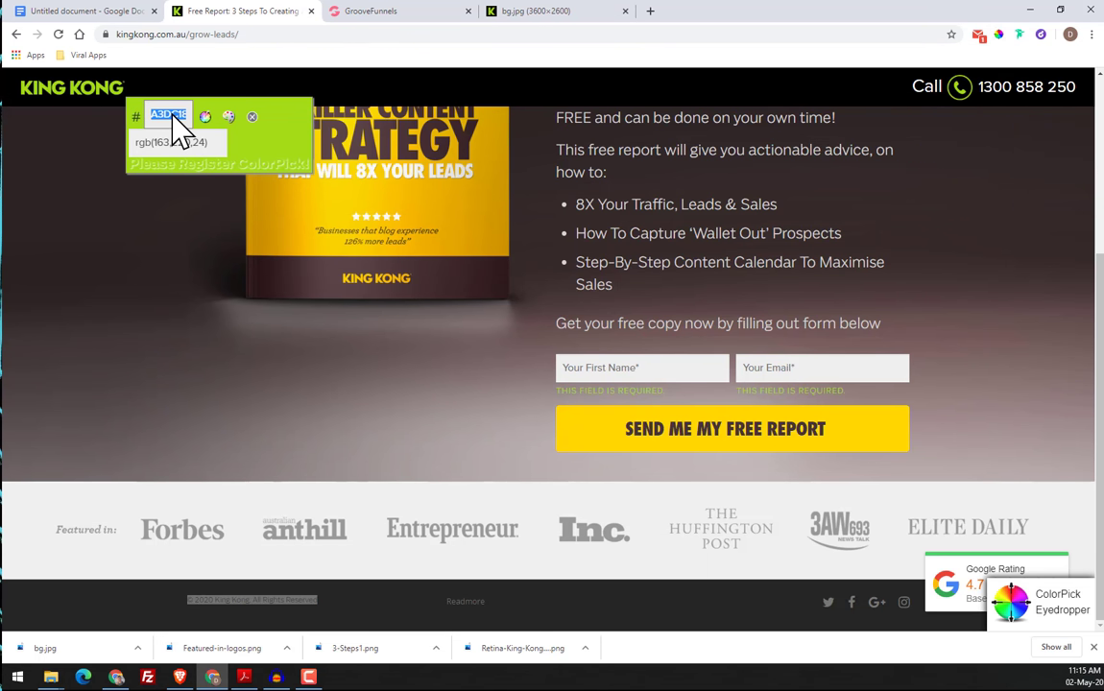
right_click(176, 125)
left_click(192, 122)
left_click(251, 117)
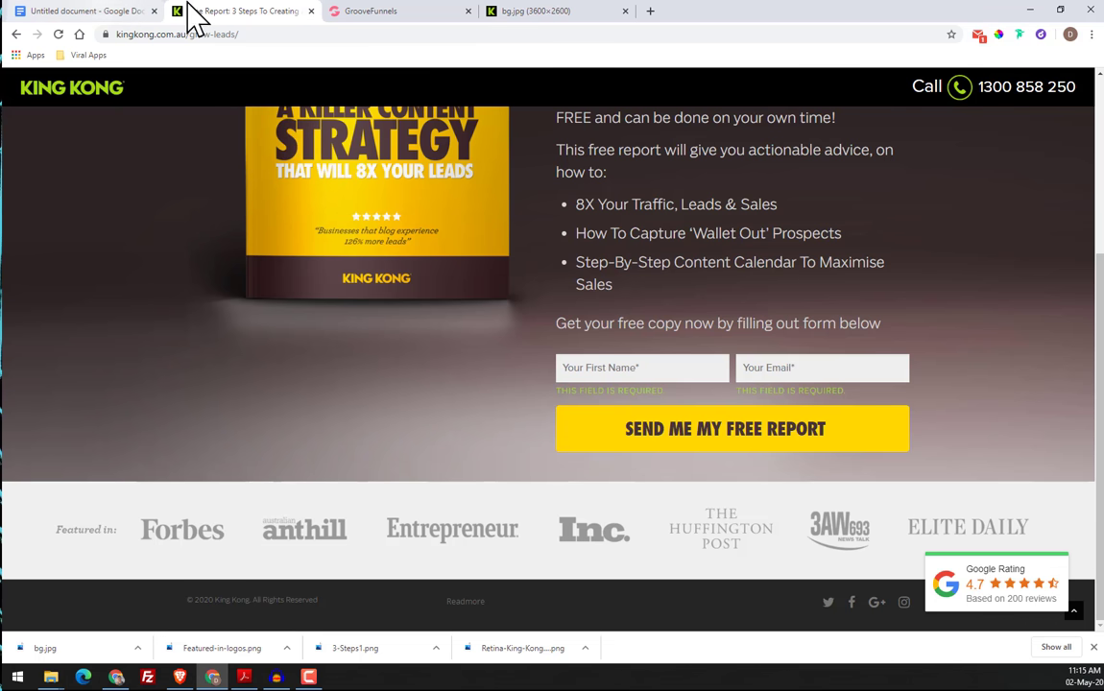
Set the color of the question-mark icon in the GroovePages header to the copied green #A3DC18 and update the icon
left_click(432, 17)
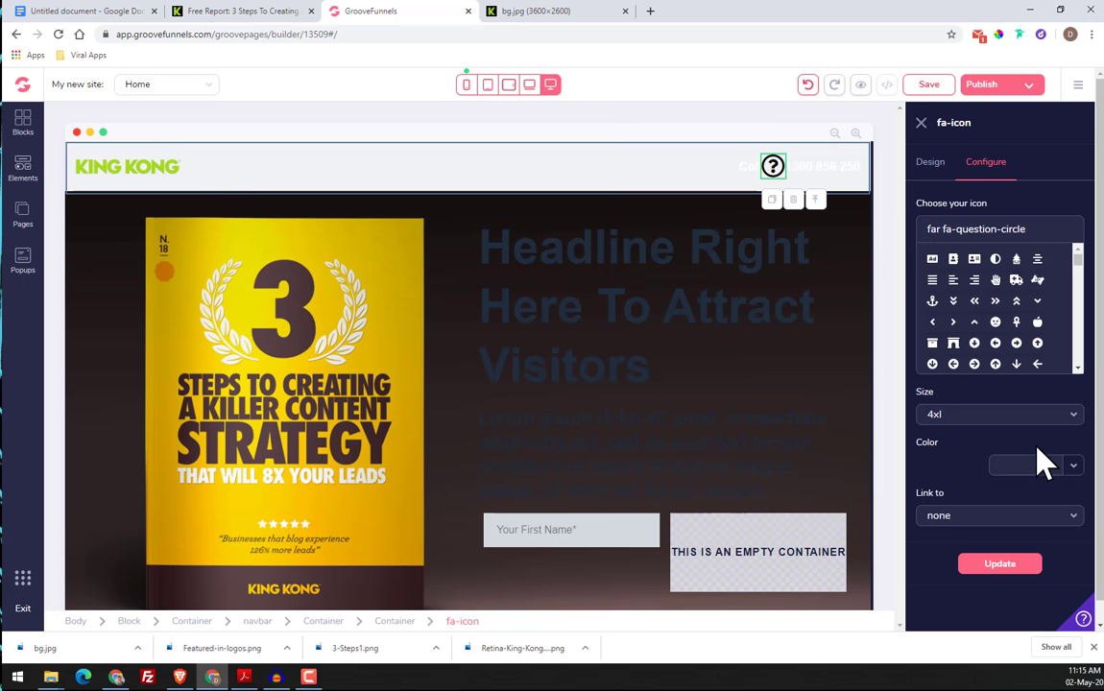
left_click(1073, 467)
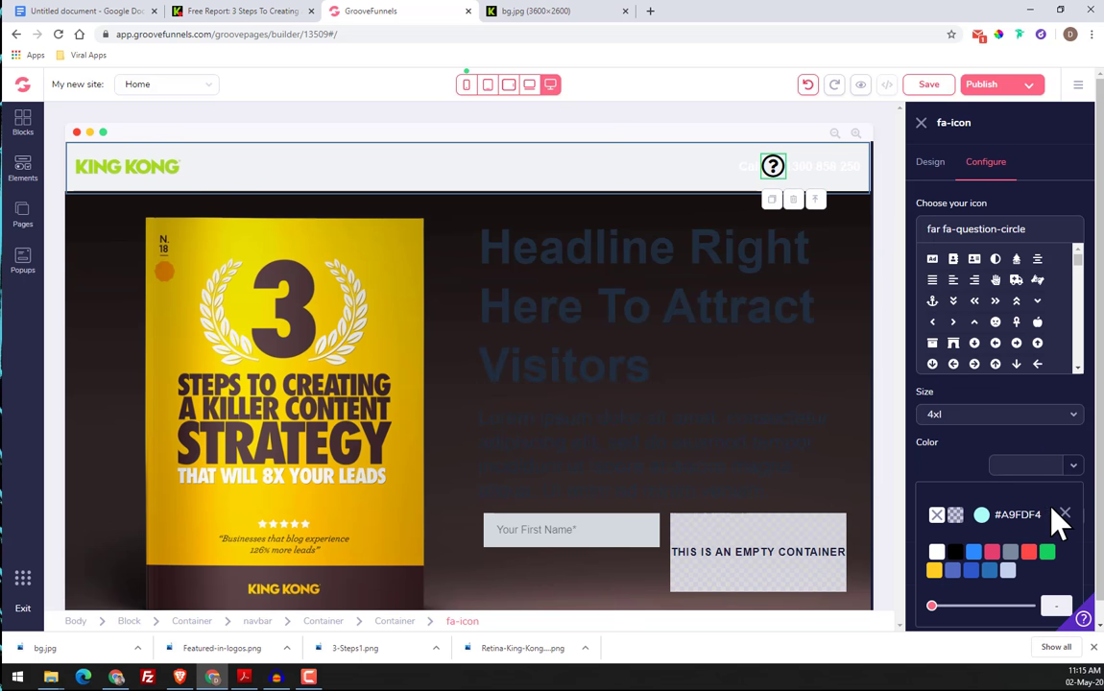
left_click(982, 515)
scroll(1066, 528, "down", 2)
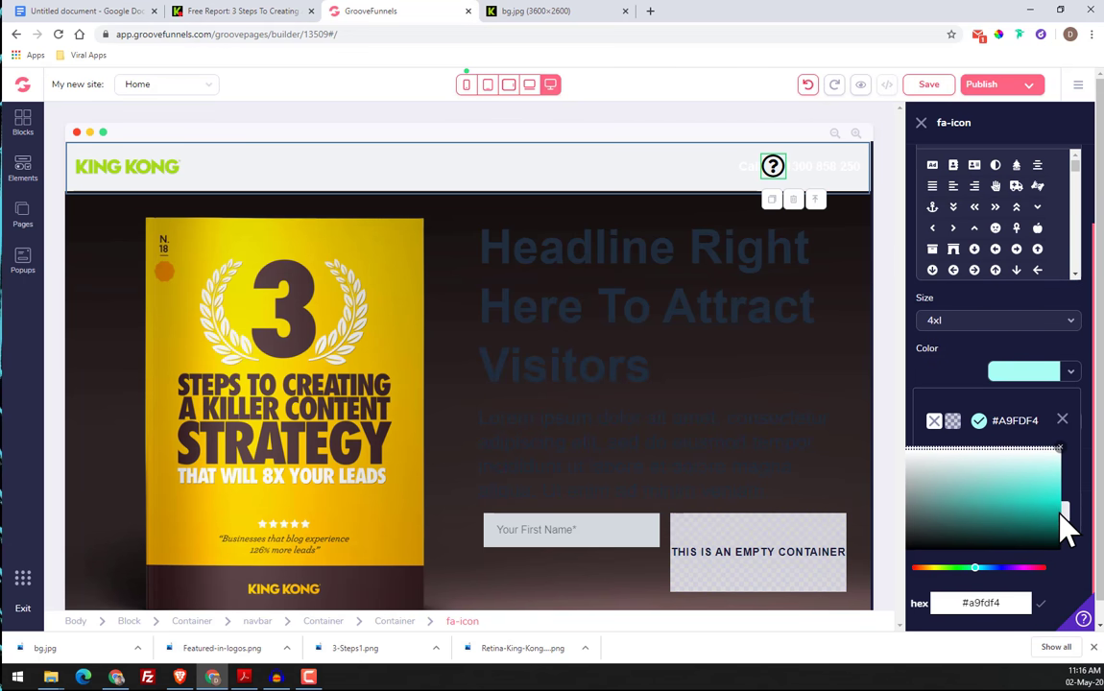
left_click(1004, 610)
right_click(994, 617)
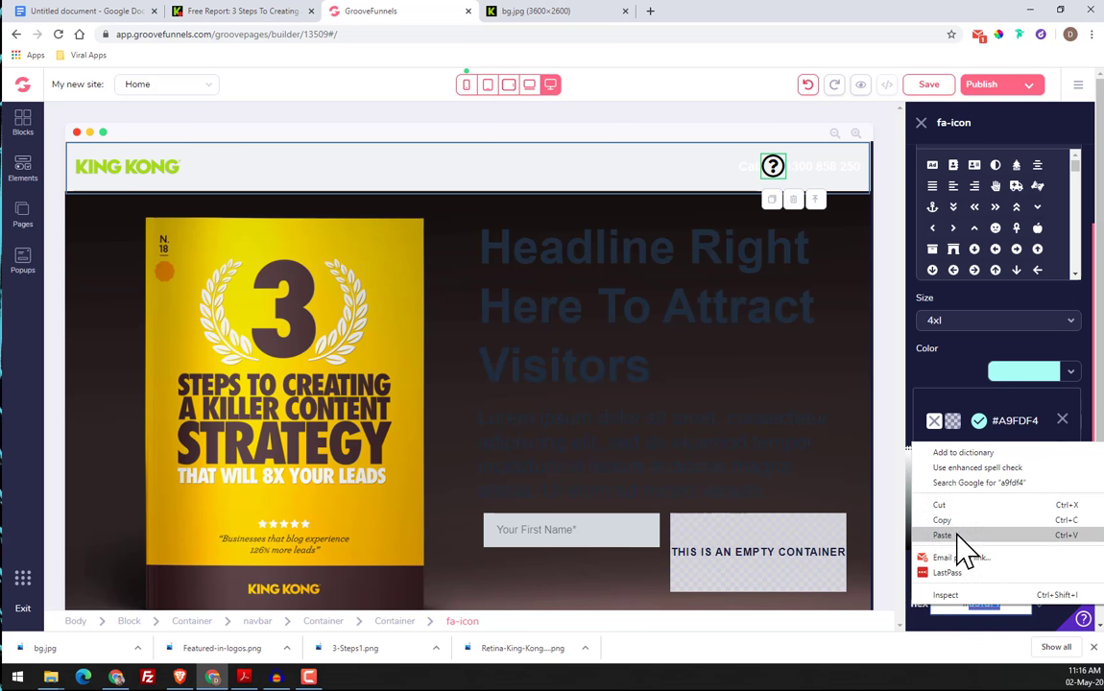
left_click(961, 548)
left_click(1043, 605)
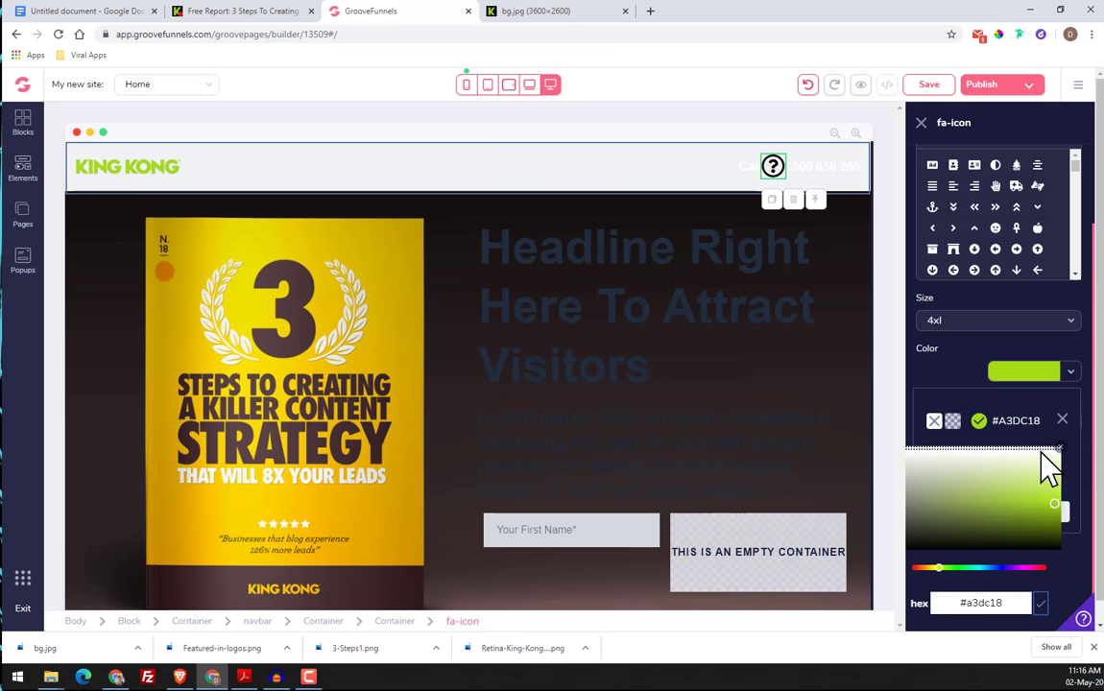
left_click(1063, 420)
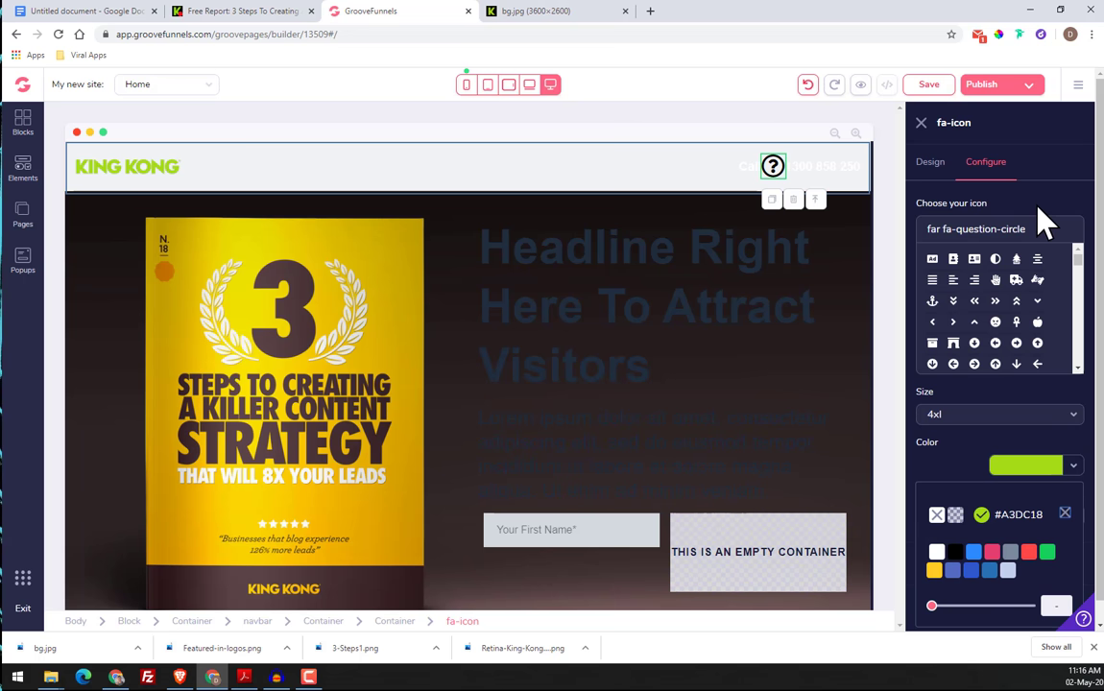
left_click(1065, 516)
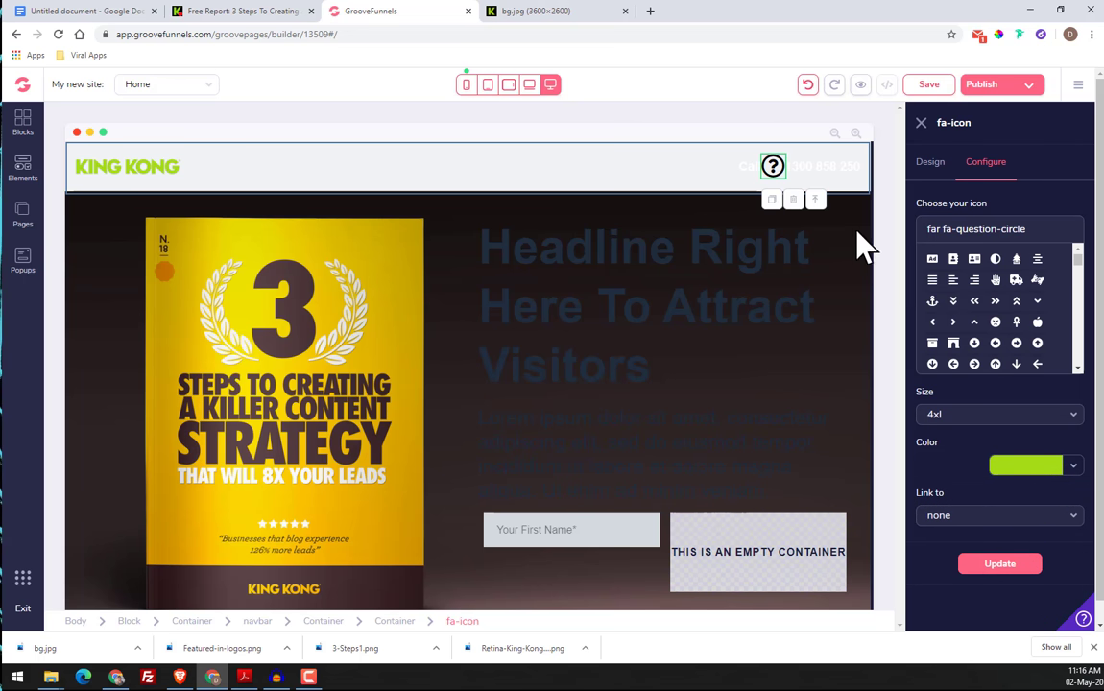
left_click(1018, 568)
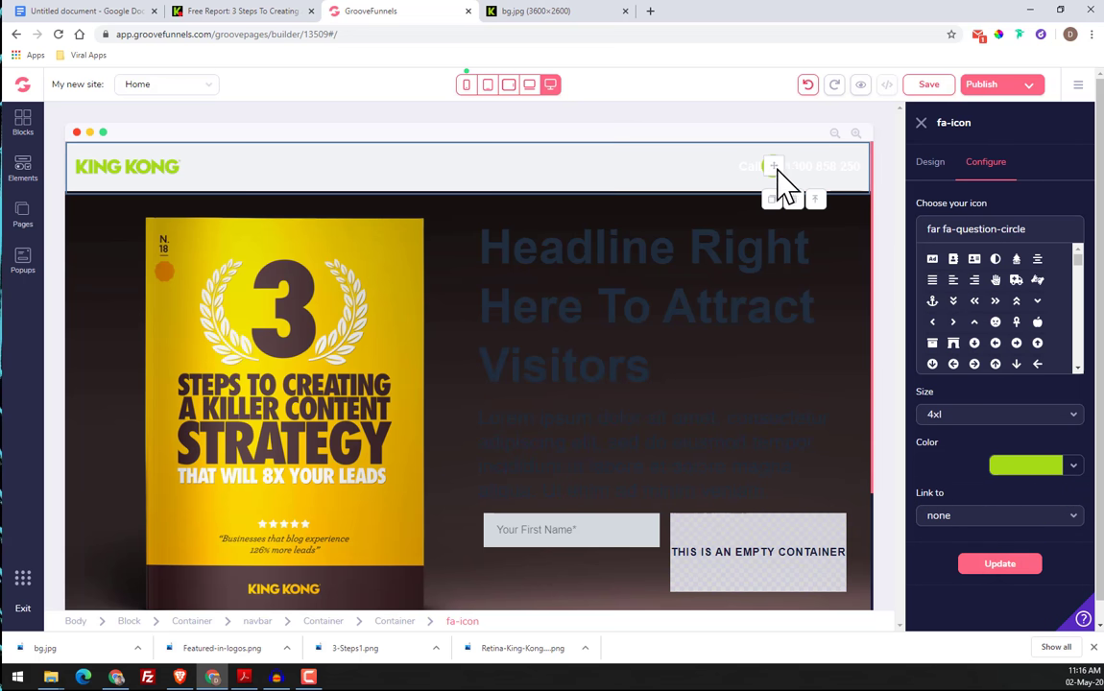
Set the background color of the header's outer block to black
left_click(706, 181)
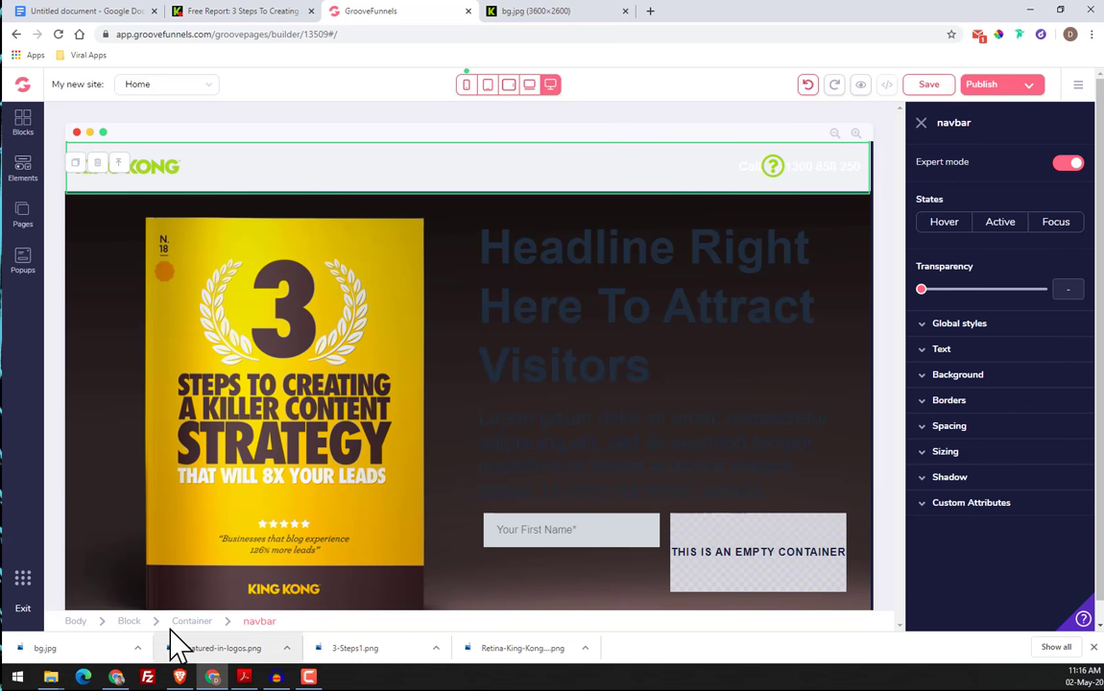
left_click(128, 623)
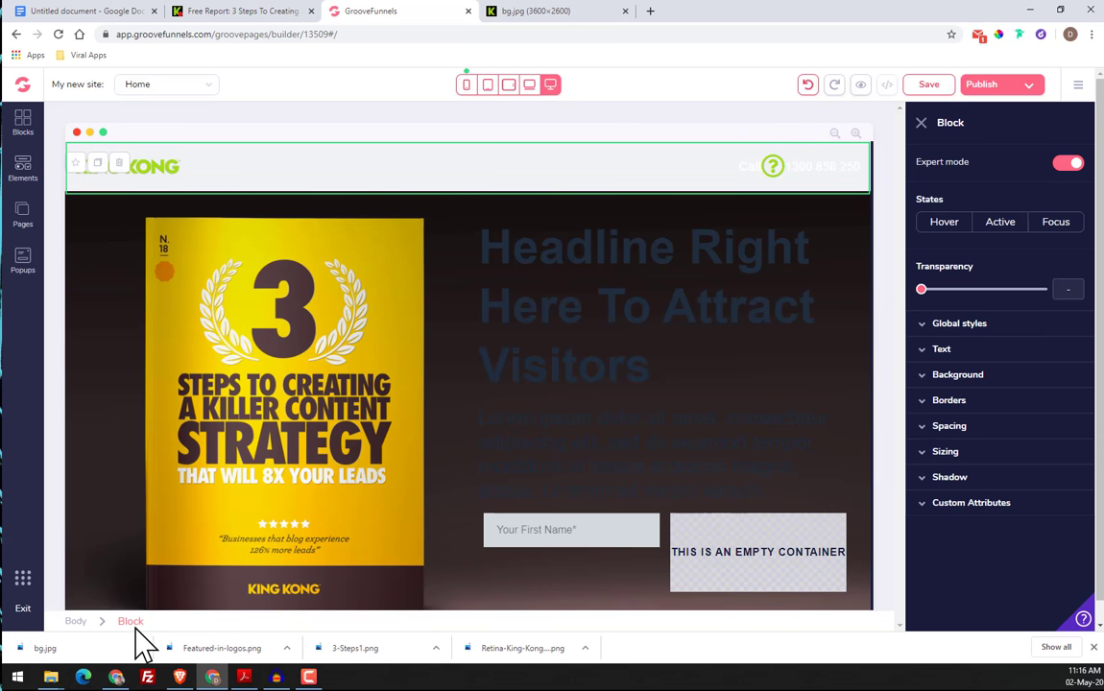
left_click(384, 176)
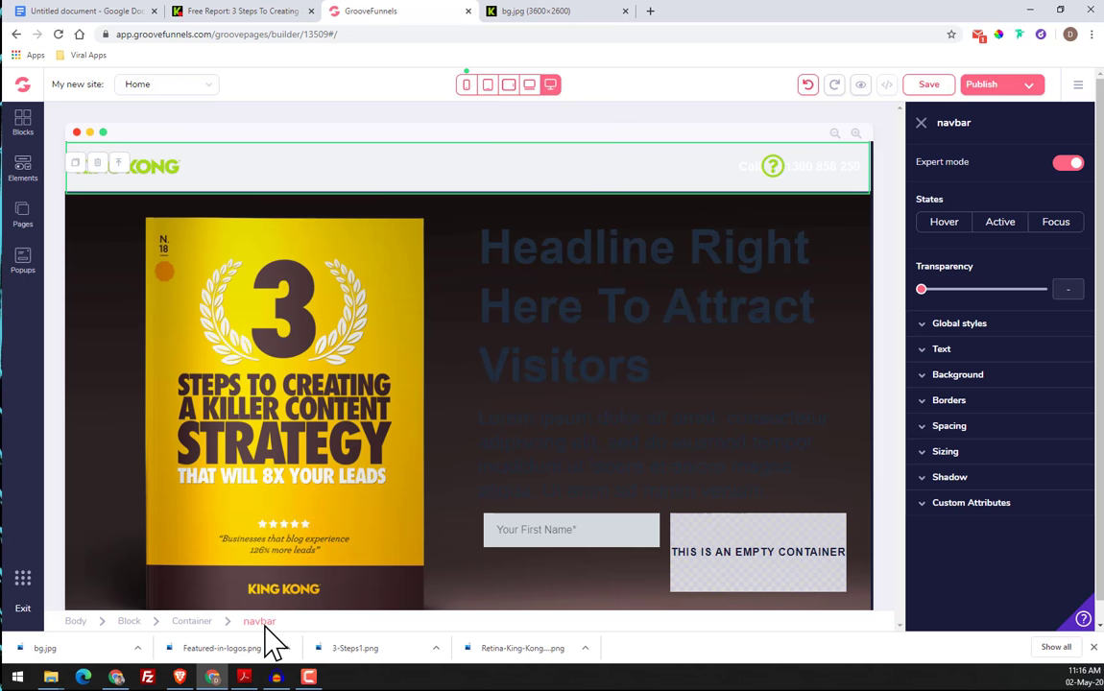
left_click(132, 622)
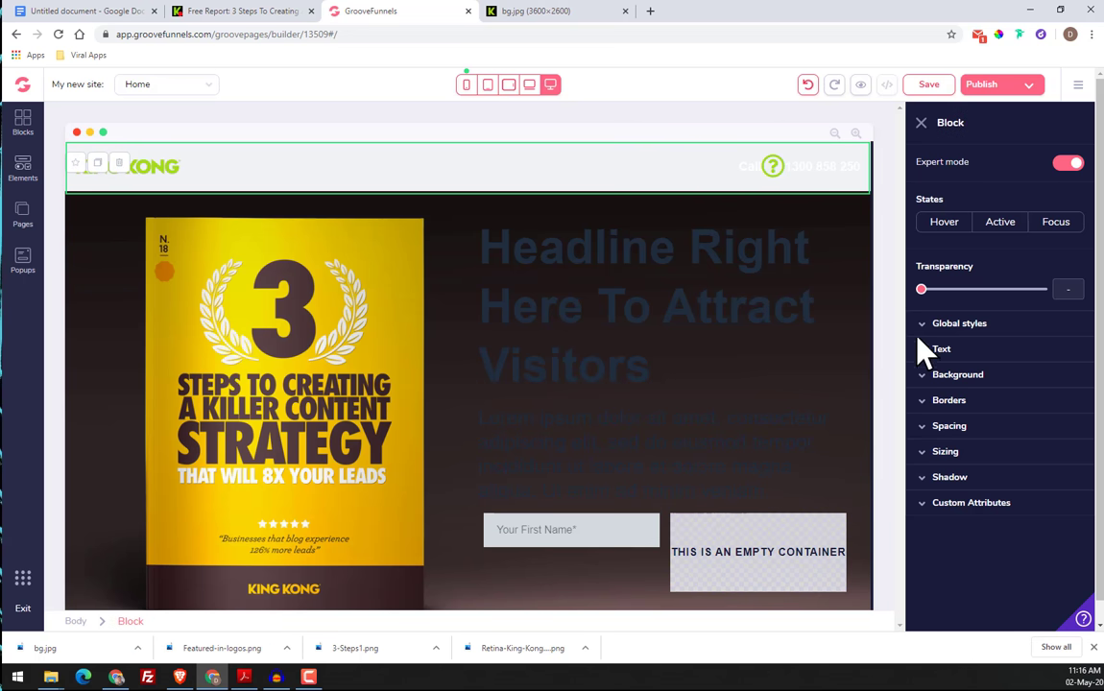
left_click(930, 376)
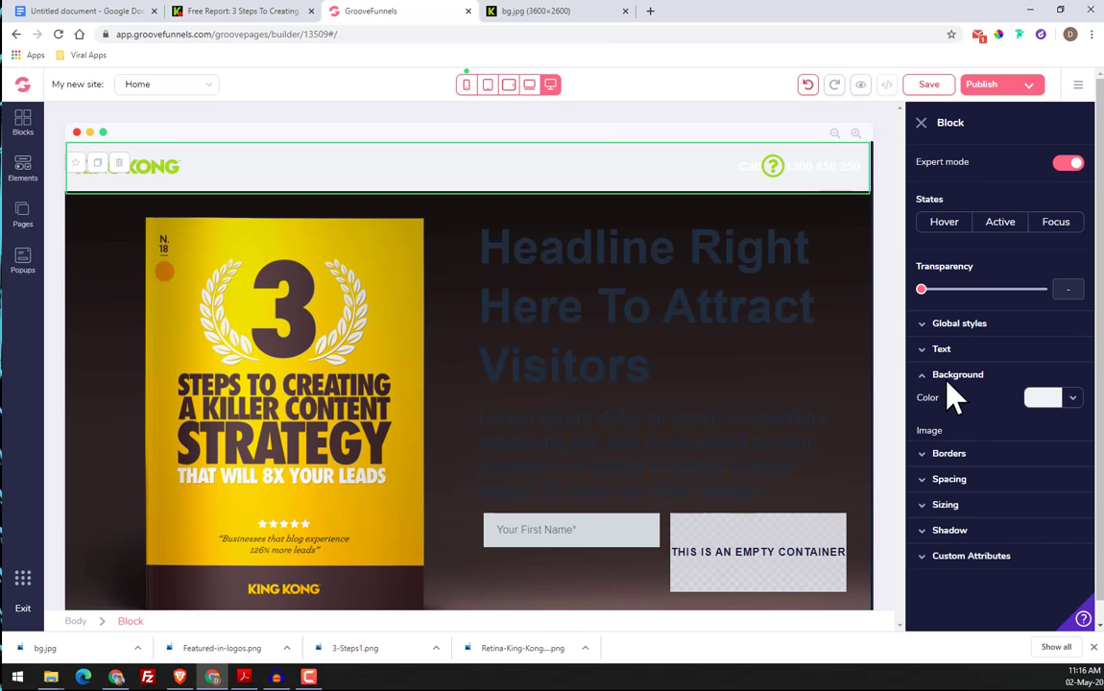
left_click(1071, 399)
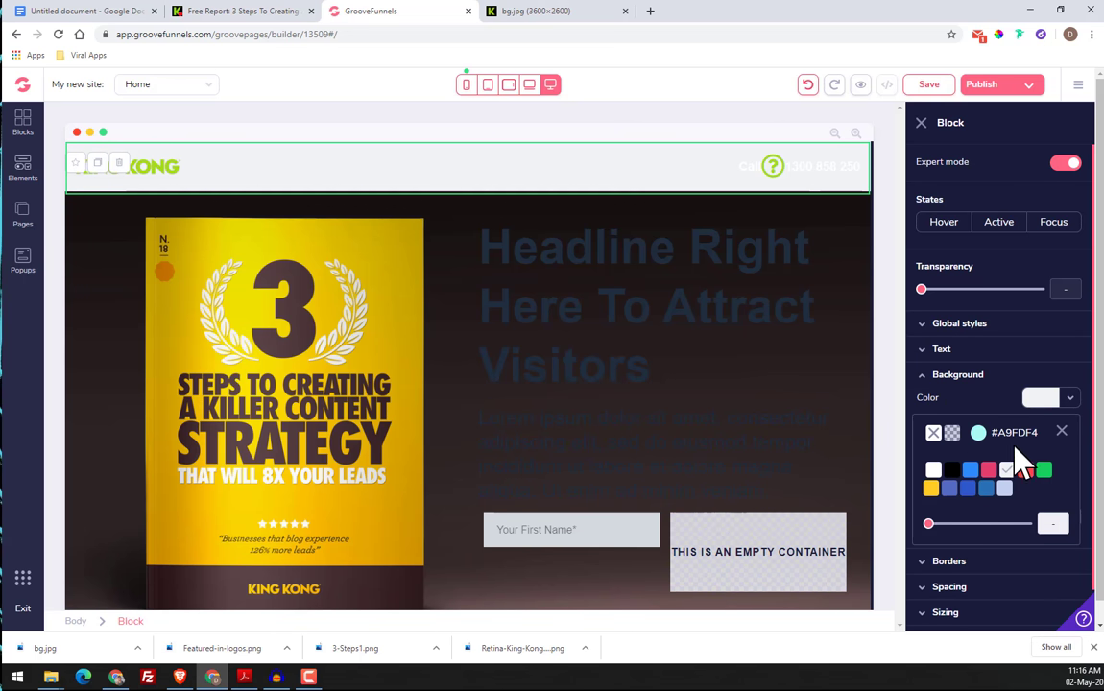
left_click(952, 470)
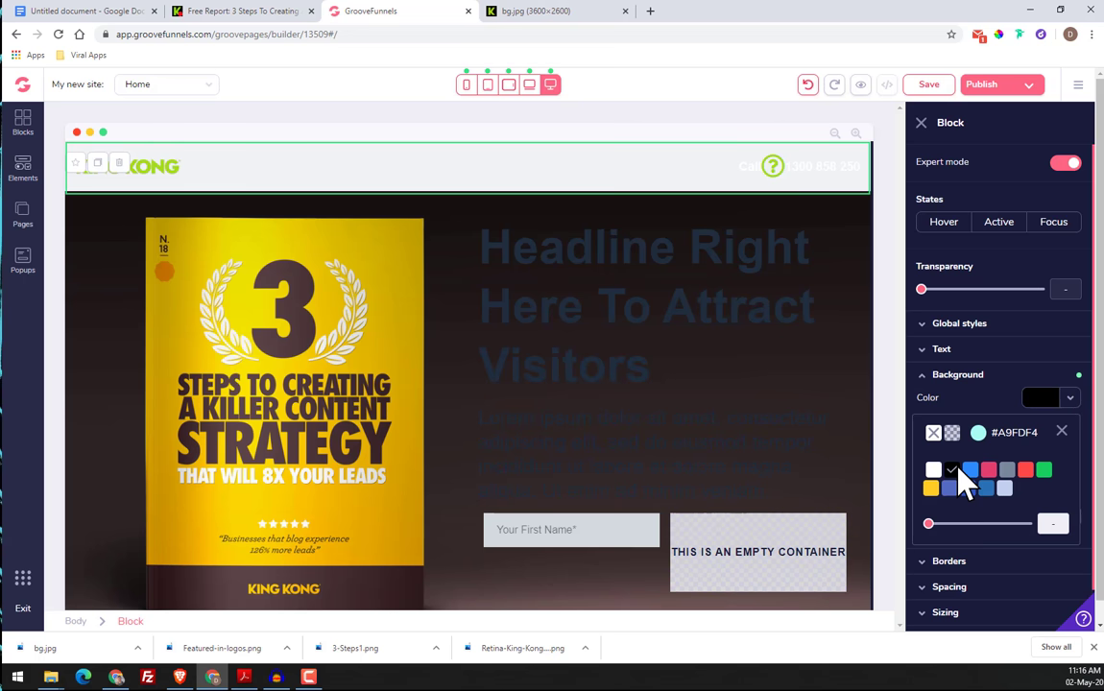
scroll(1071, 489, "down", 1)
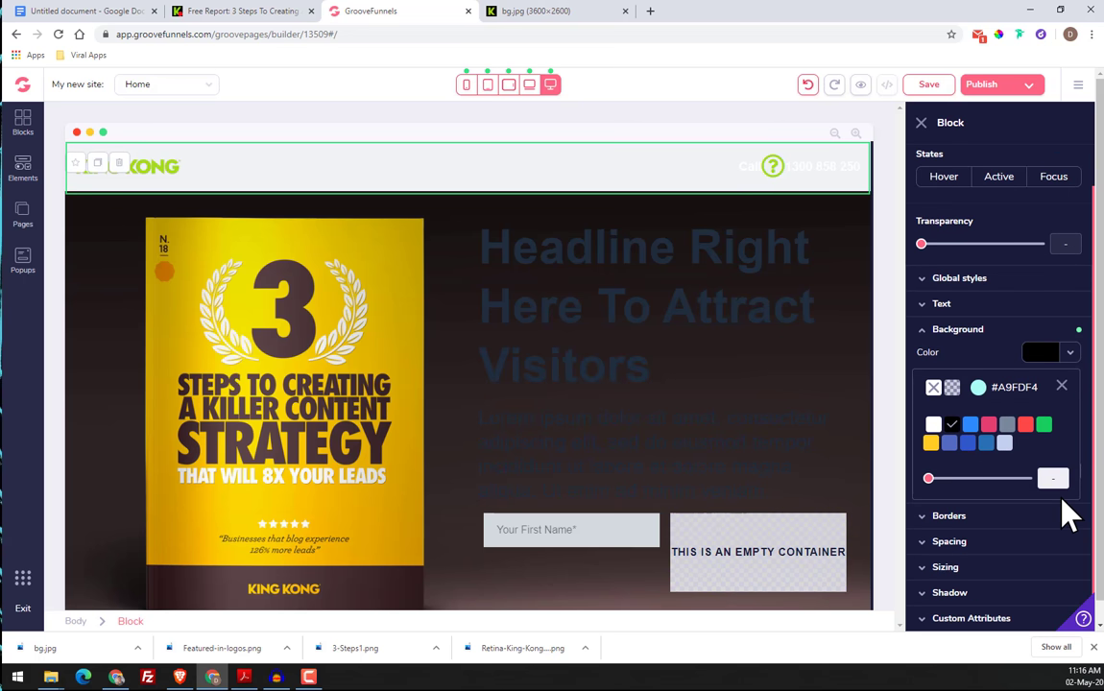
left_click(1062, 388)
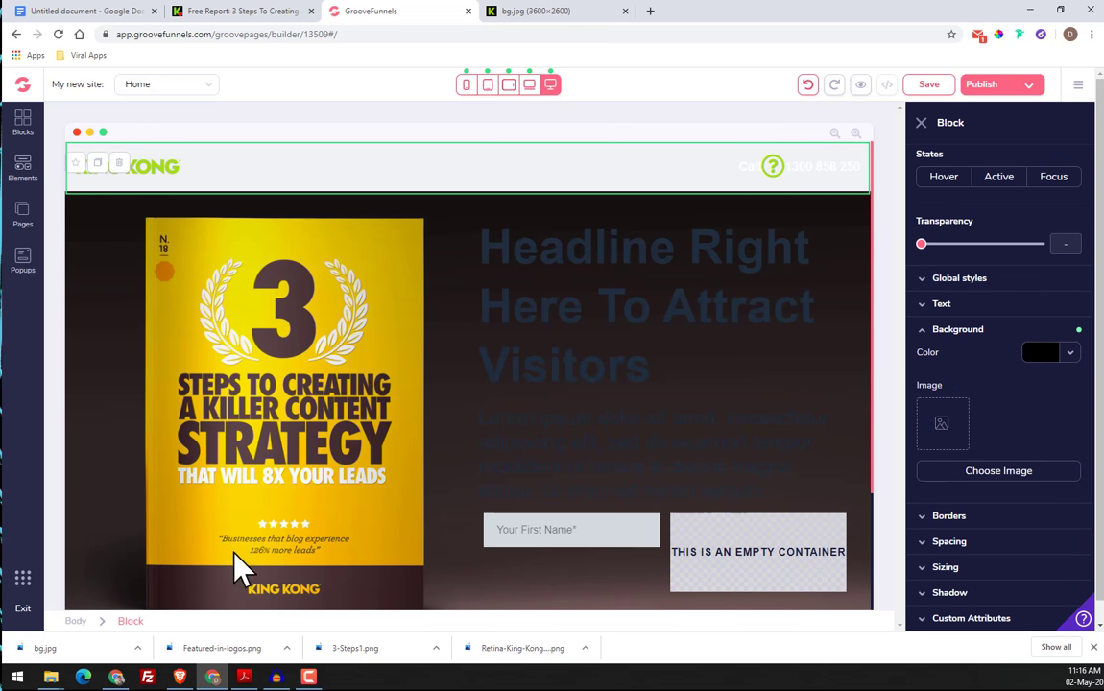
Set the background color of the navbar inside the header block to black
left_click(335, 187)
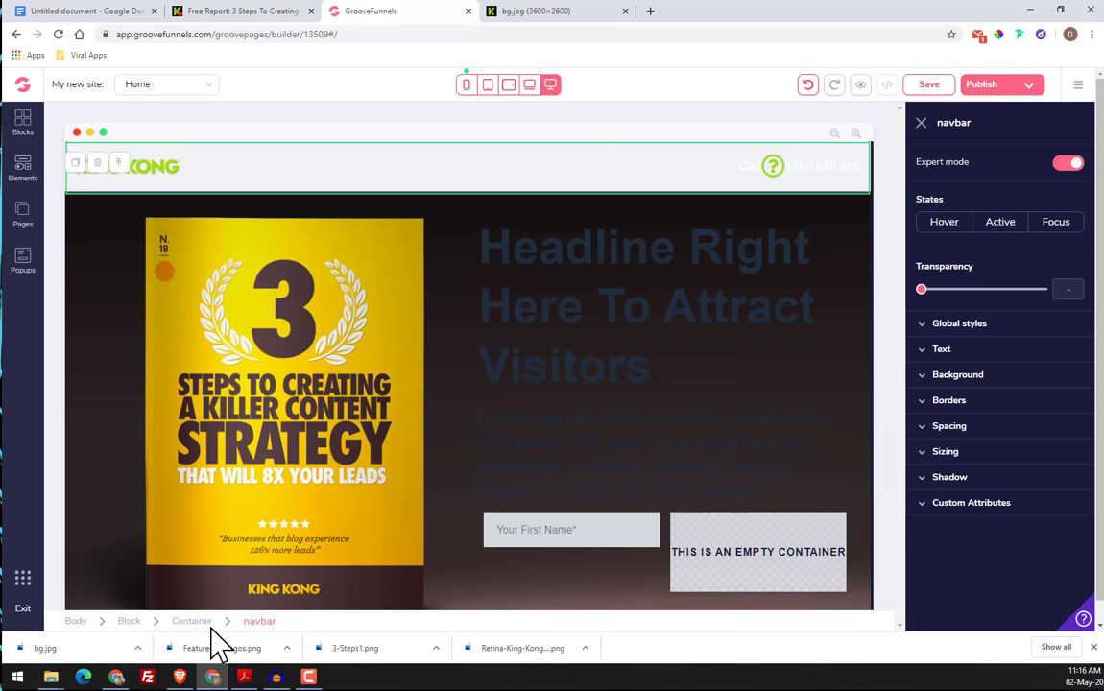
left_click(961, 377)
left_click(1070, 398)
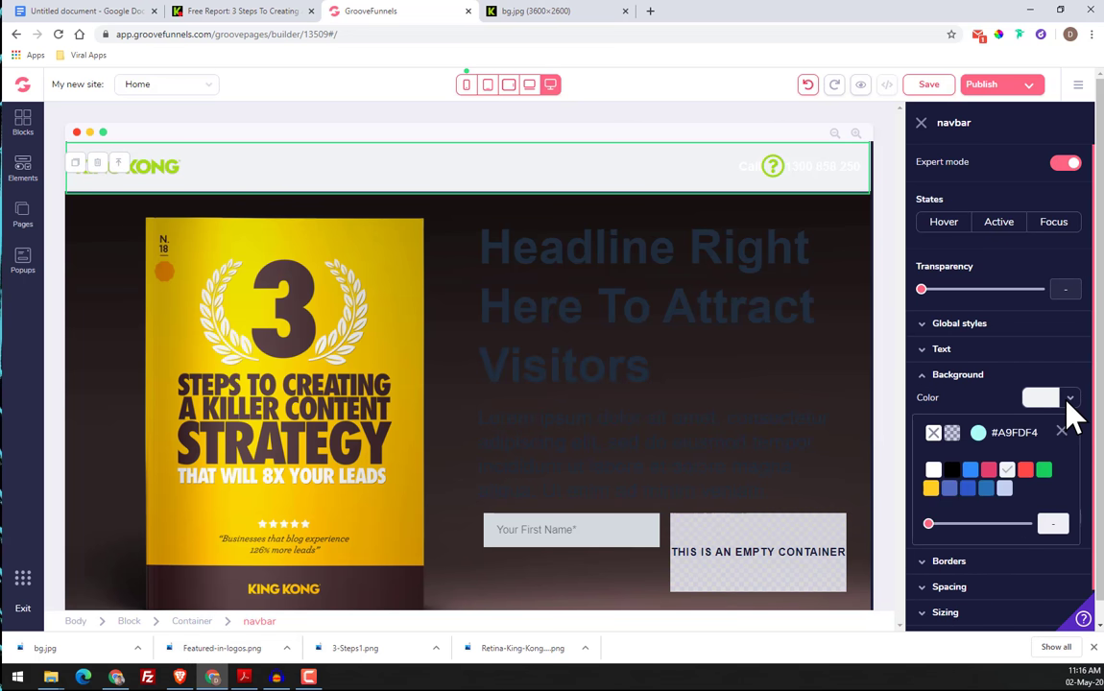
left_click(954, 472)
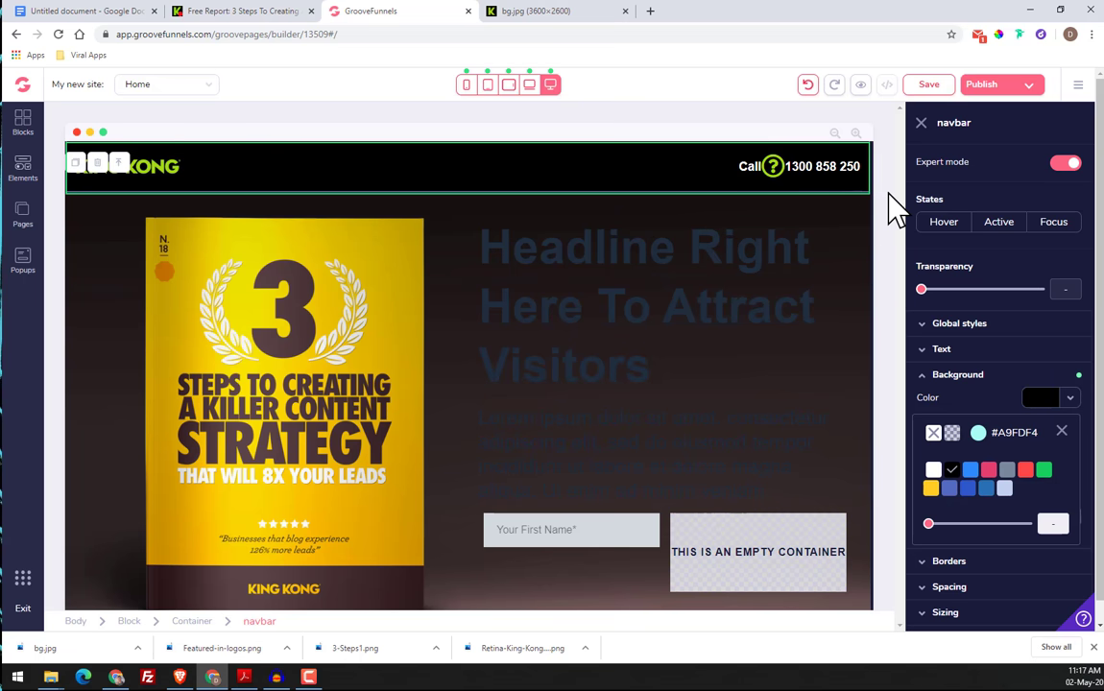
Set the text color of the "Headline Right Here To Attract Visitors" heading to white, and select the Lorem ipsum paragraph below it
double_click(766, 174)
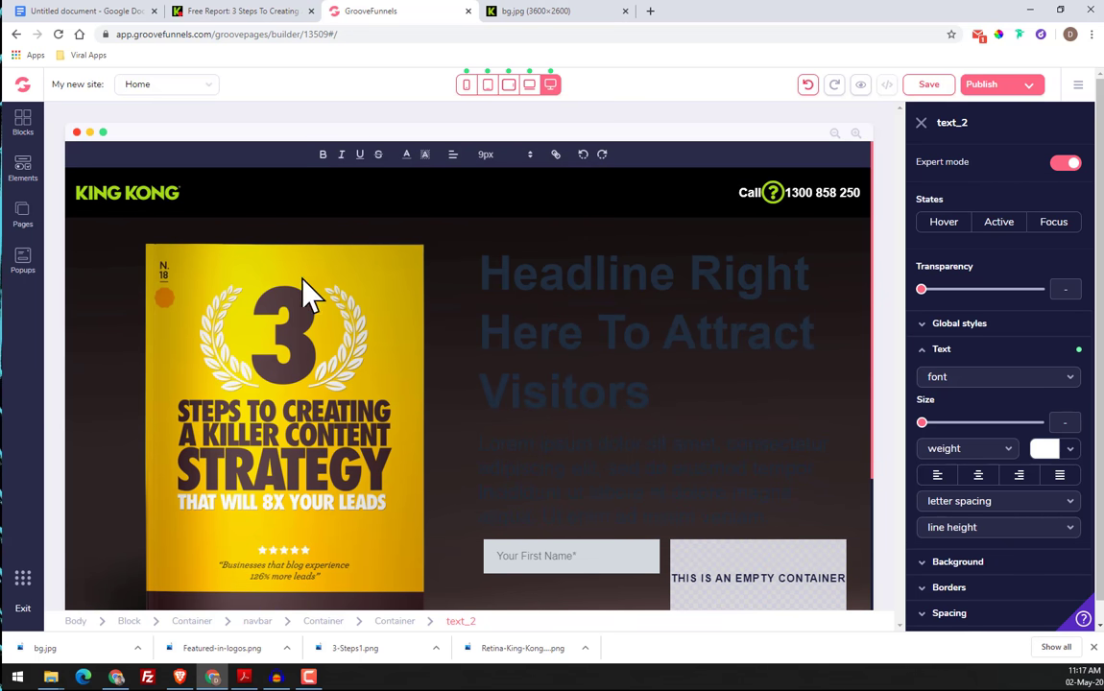
scroll(487, 253, "down", 2)
scroll(487, 252, "up", 2)
scroll(483, 288, "down", 1)
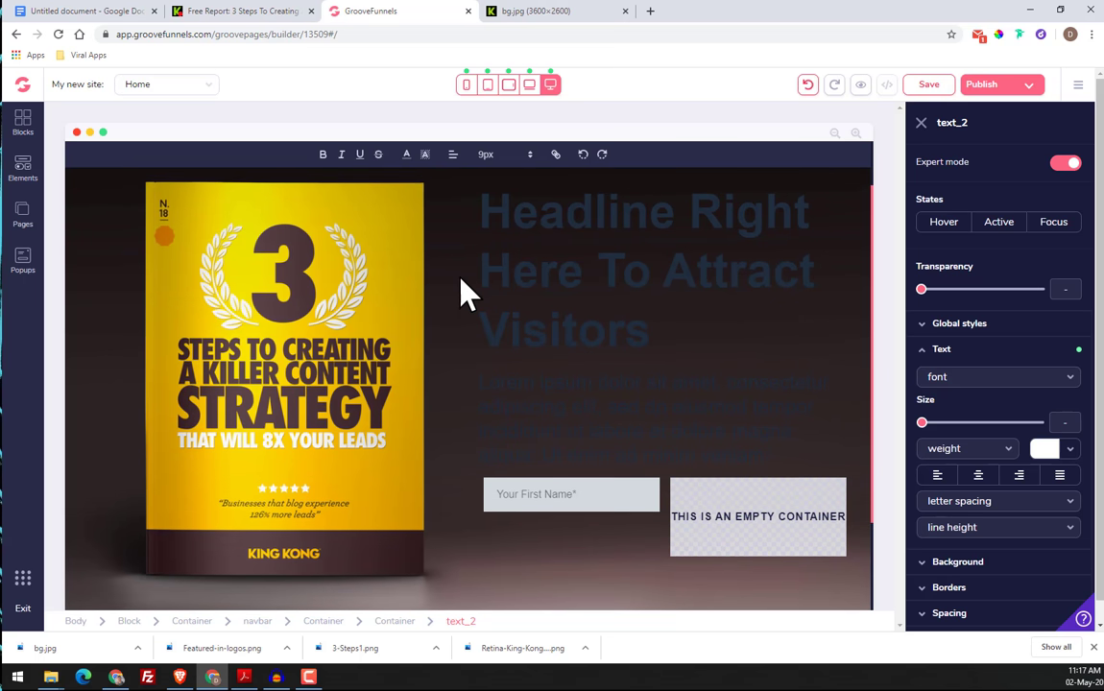
scroll(461, 293, "up", 1)
left_click_drag(493, 291, 753, 395)
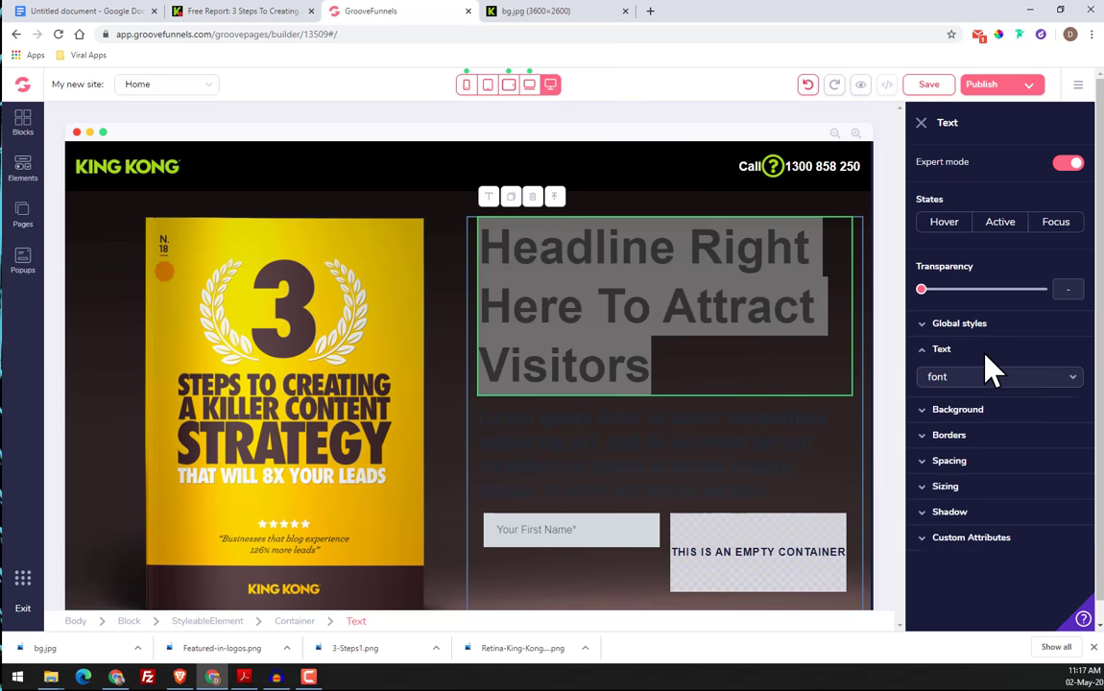
left_click(1047, 448)
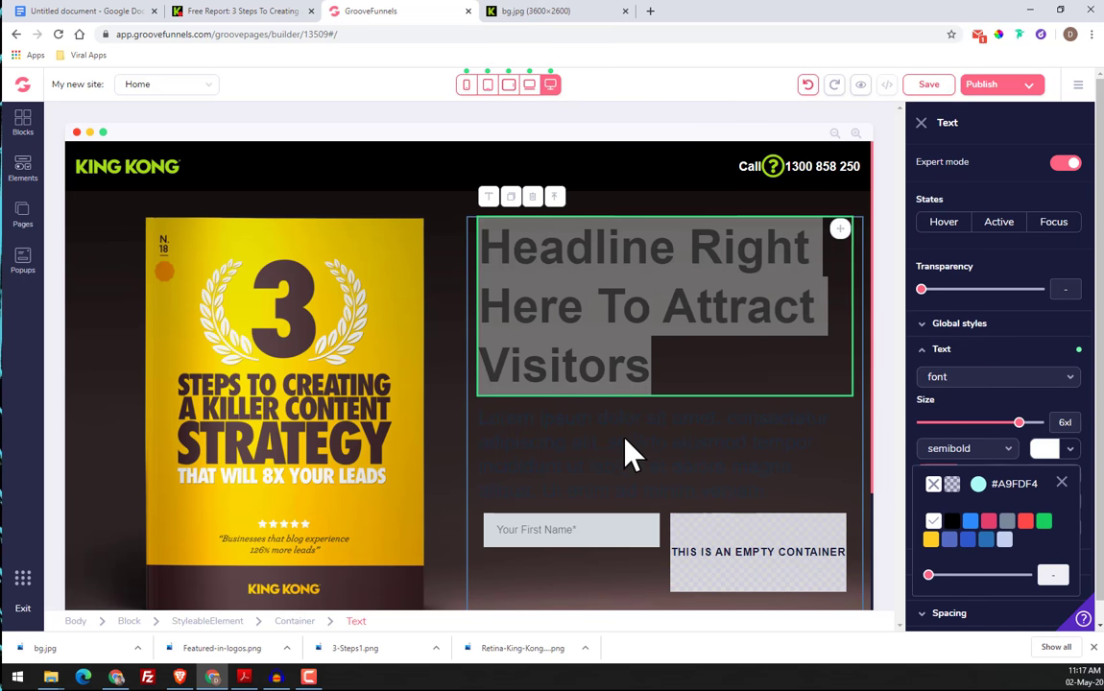
left_click(523, 451)
left_click_drag(482, 423, 961, 530)
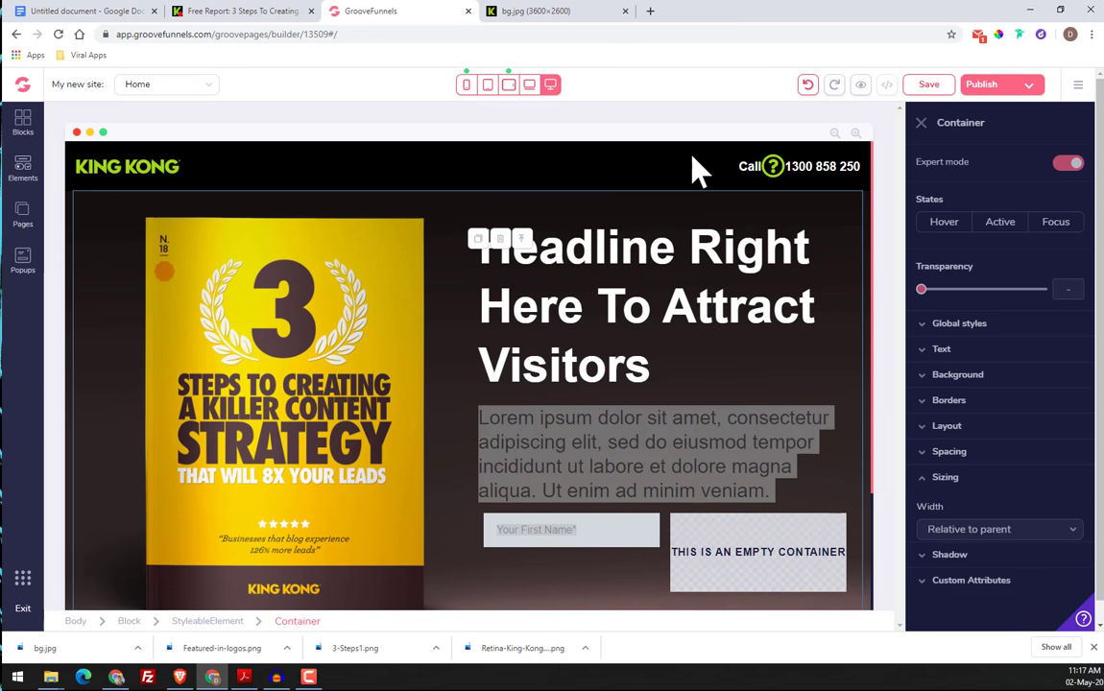
Switch to the King Kong free report page, close the bg.jpg tab, and bring up the hero text
left_click(246, 12)
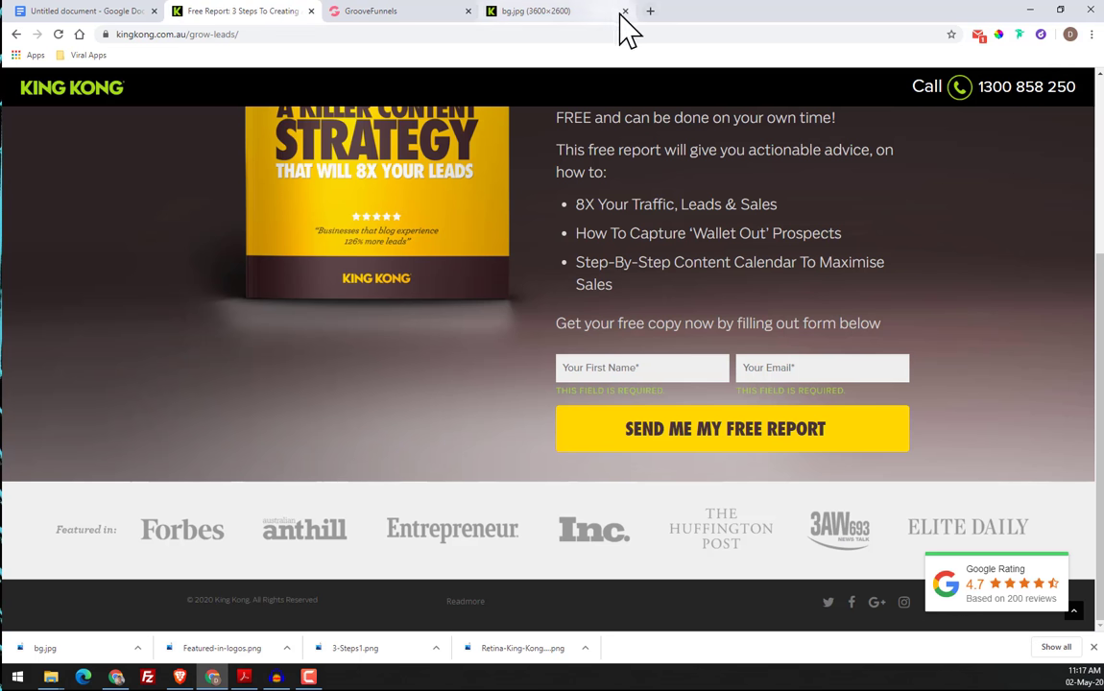
left_click(625, 12)
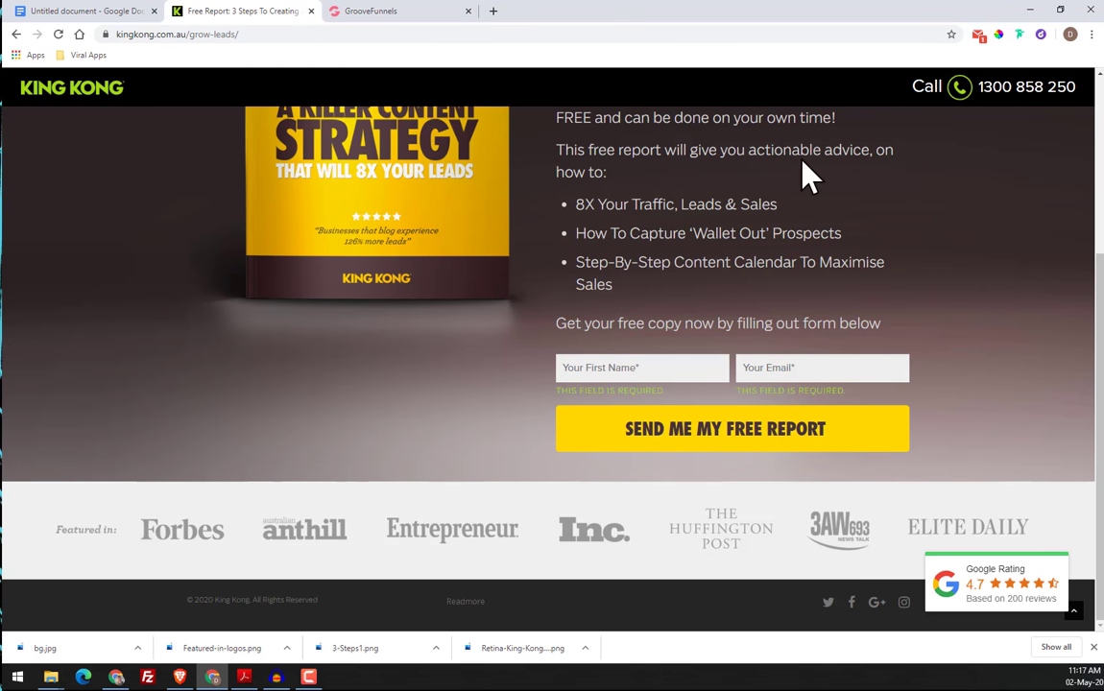
scroll(907, 365, "up", 2)
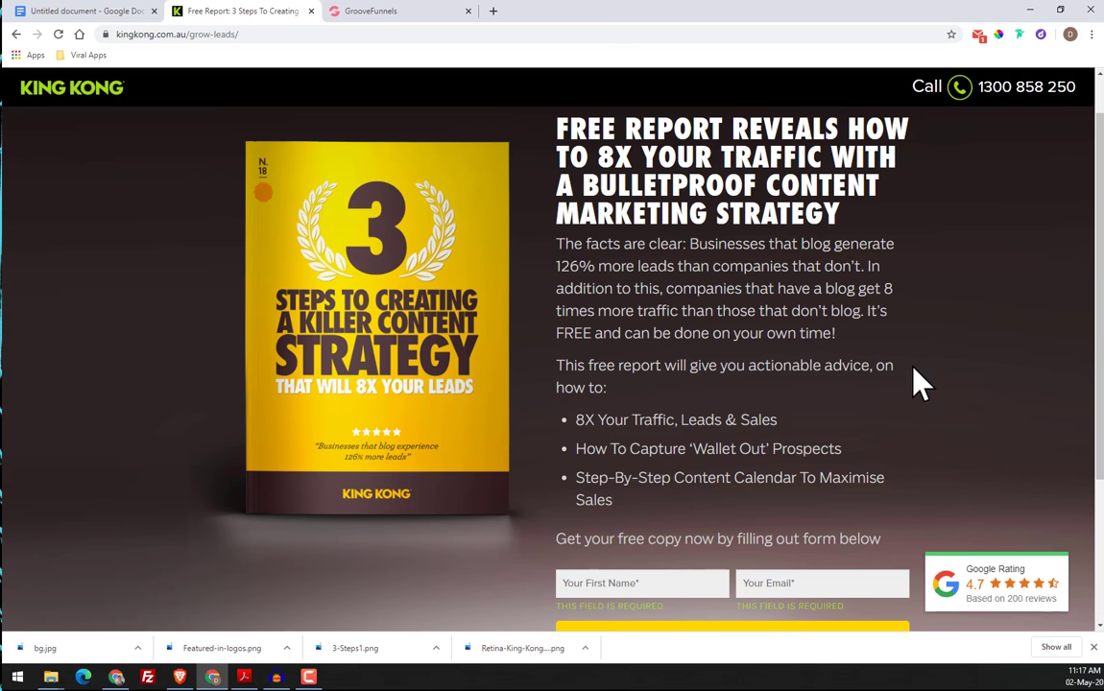
Identify the hero paragraph's text color on the King Kong page and copy its hex code #D6D5D5 from Fonts Ninja
left_click(998, 35)
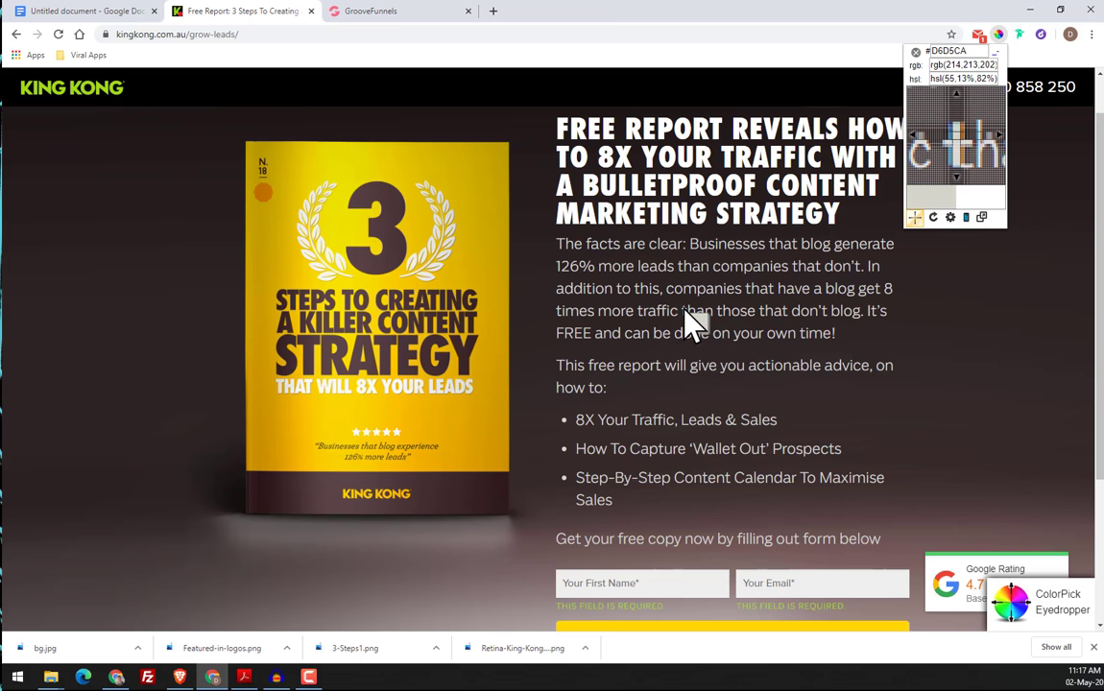
left_click(1023, 39)
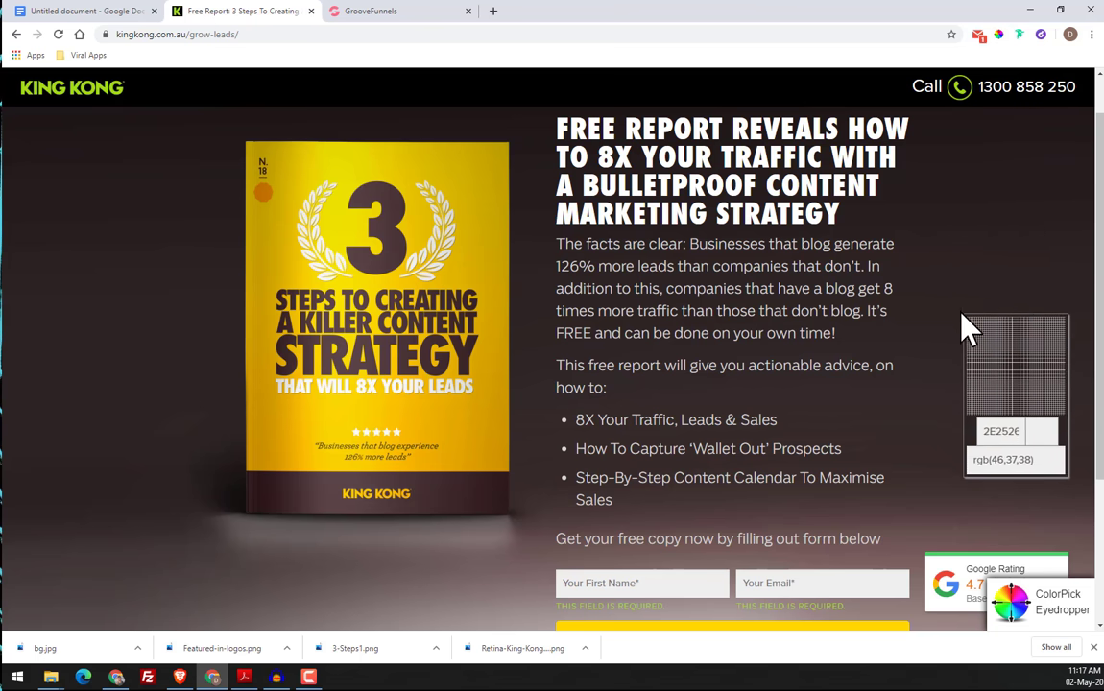
left_click(999, 36)
left_click(918, 55)
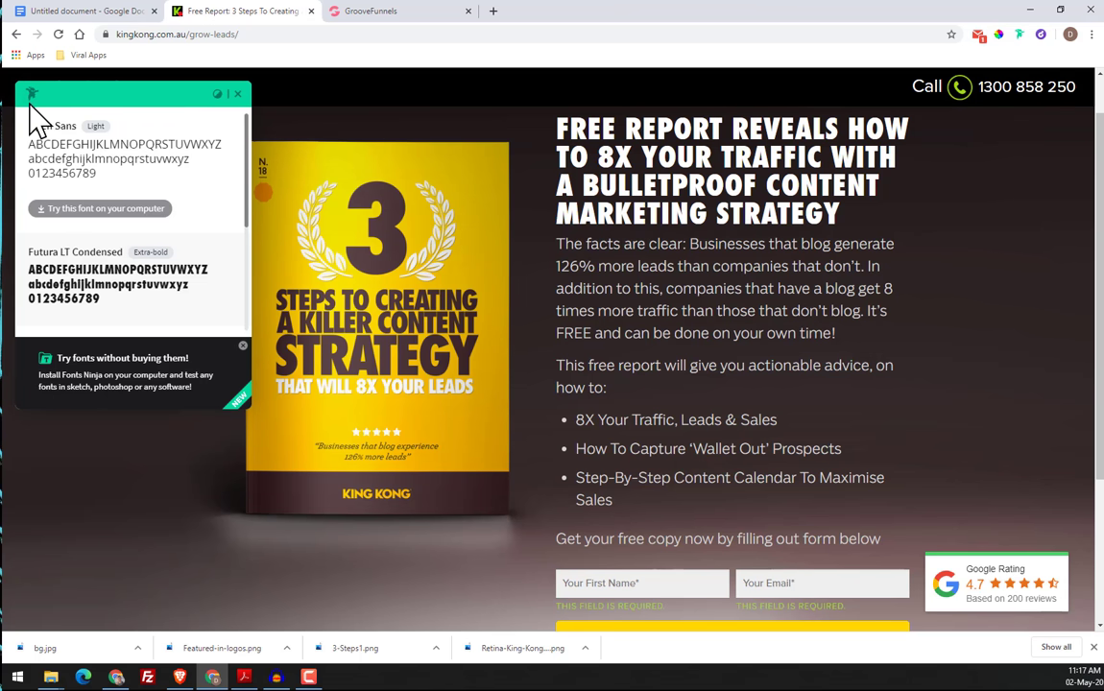
left_click(698, 324)
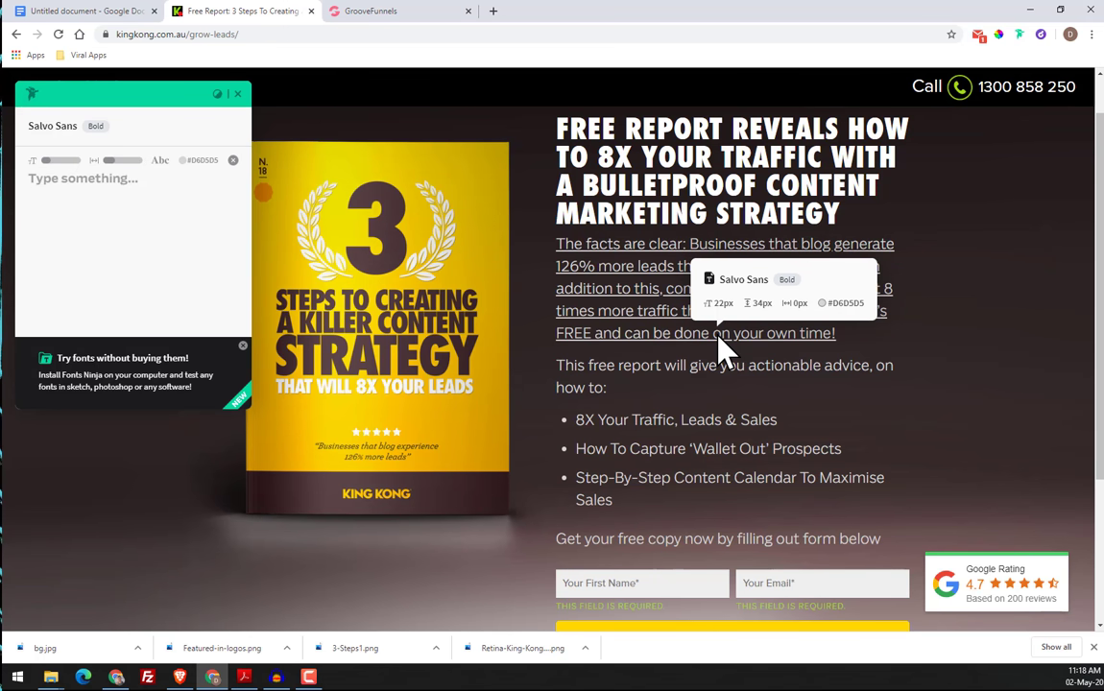
left_click(205, 179)
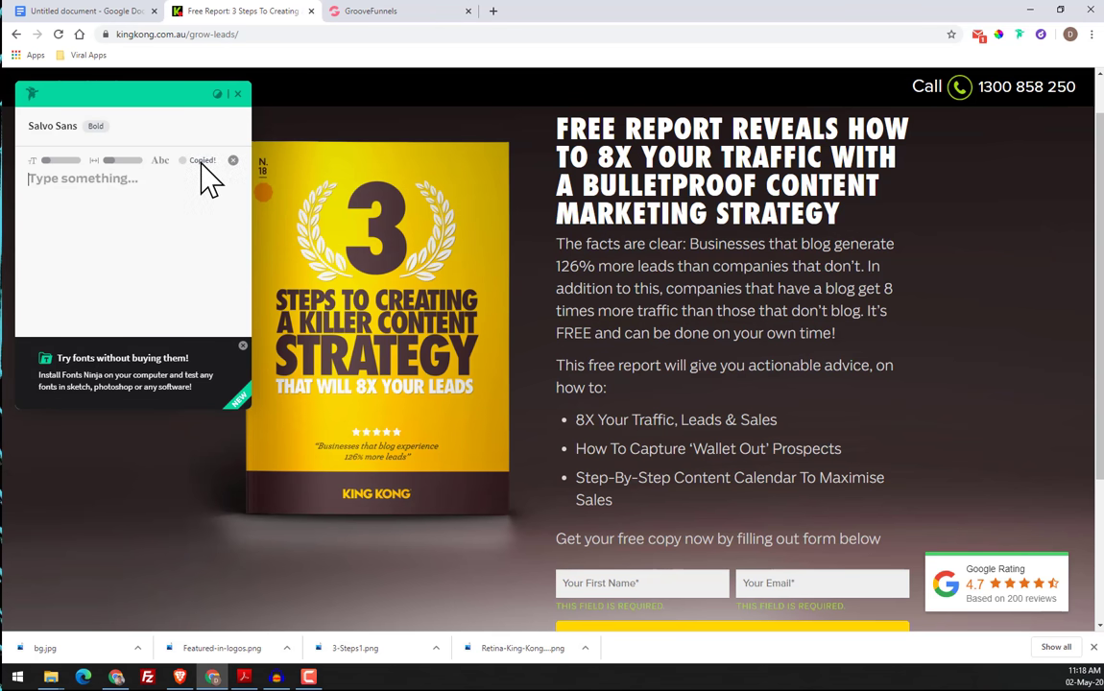
left_click(238, 95)
Switch back to GroovePages and try to set the hero container's text color to the copied #D6D5D5
left_click(401, 12)
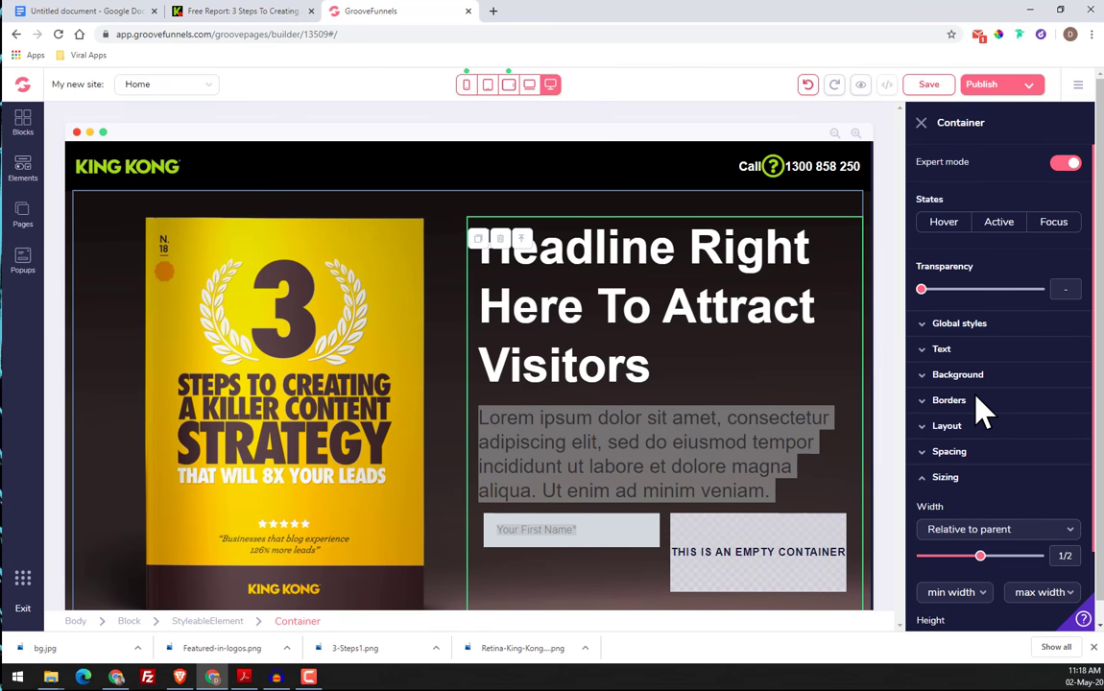
scroll(678, 452, "down", 3)
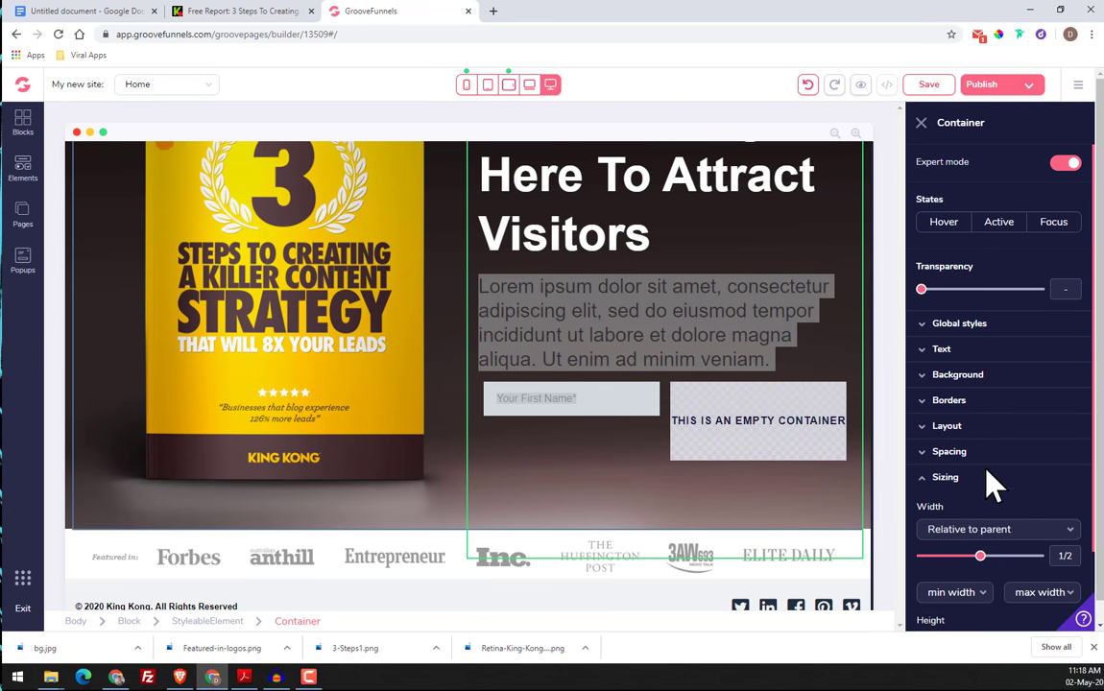
left_click(942, 480)
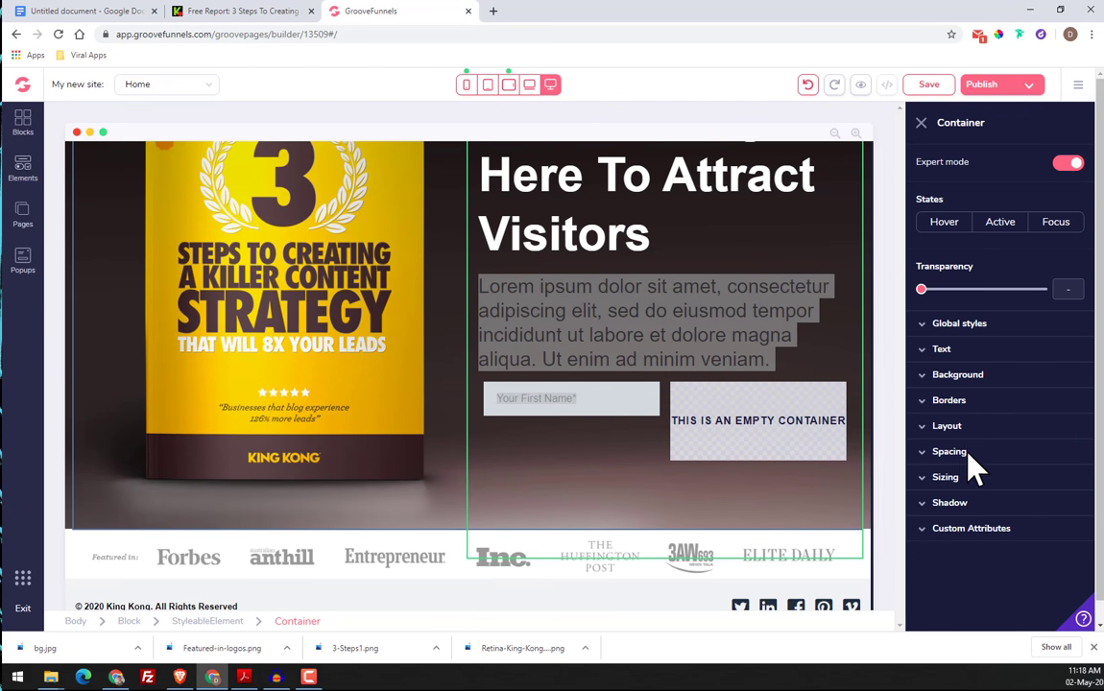
left_click(950, 353)
left_click(1056, 450)
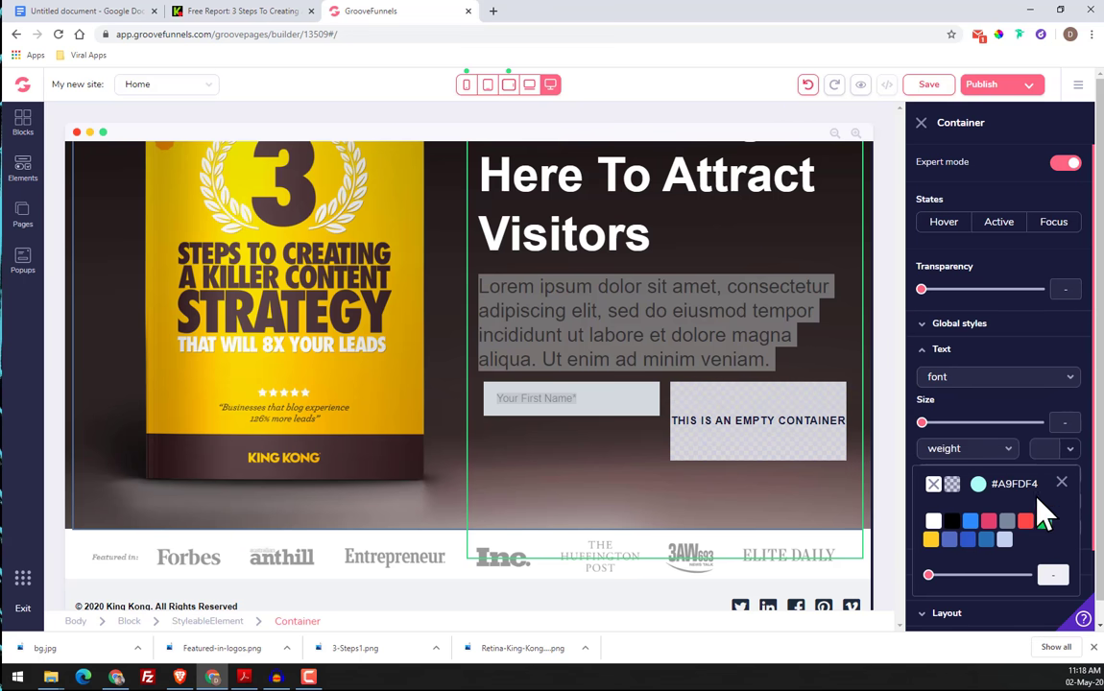
left_click(994, 481)
scroll(991, 531, "down", 1)
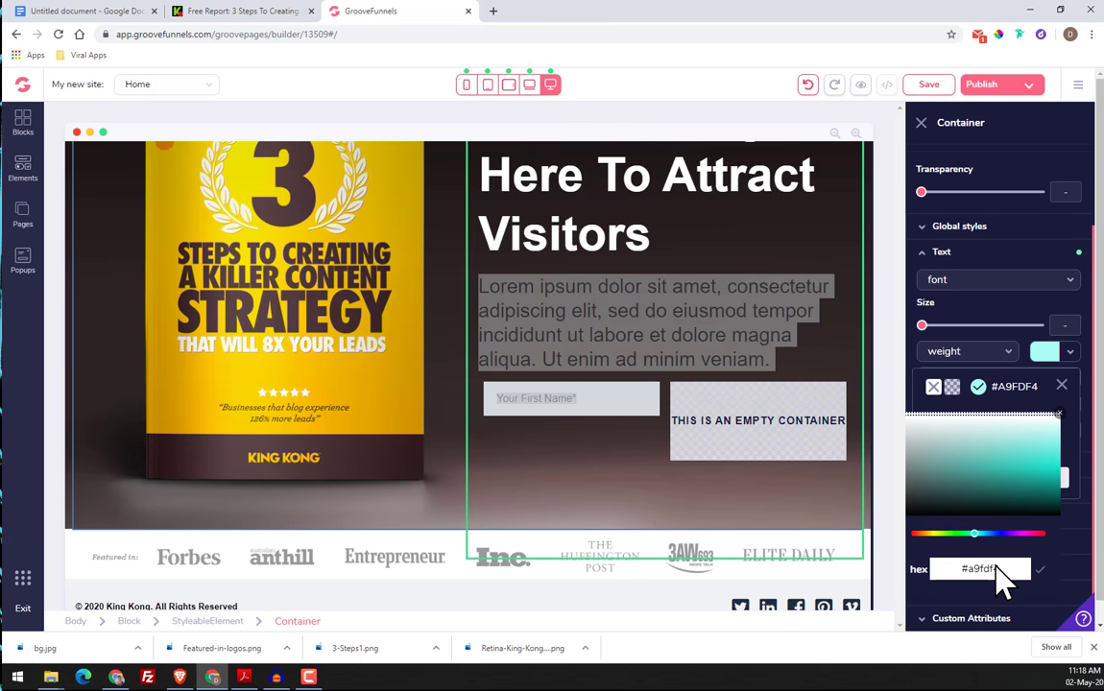
double_click(989, 569)
right_click(997, 569)
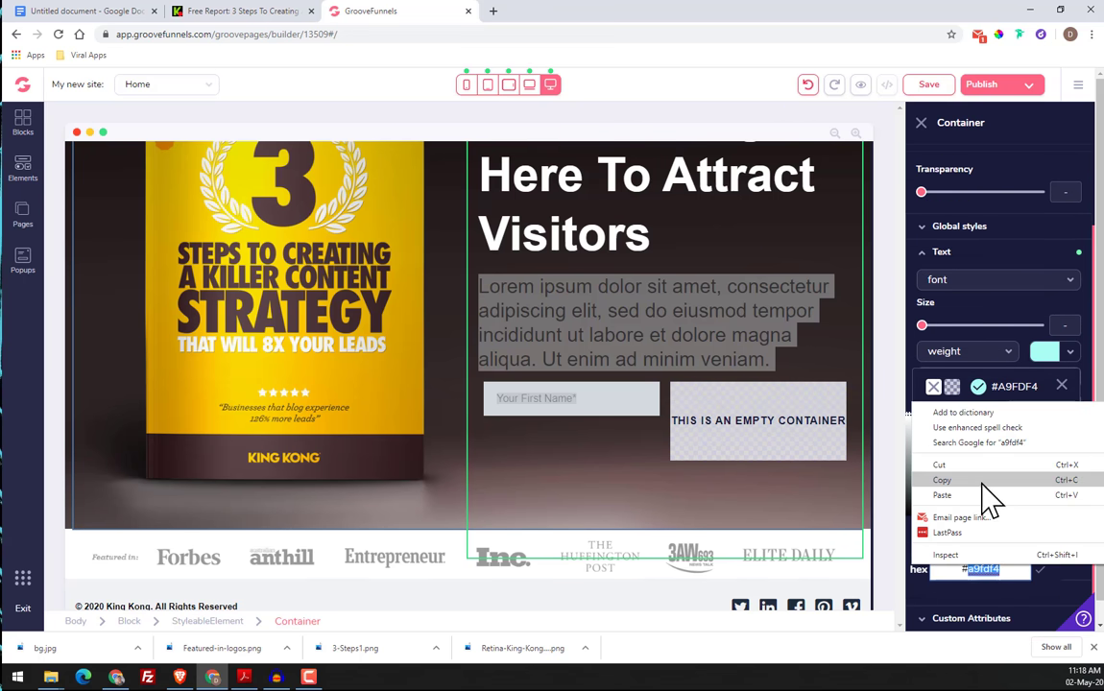
left_click(979, 495)
left_click(1041, 572)
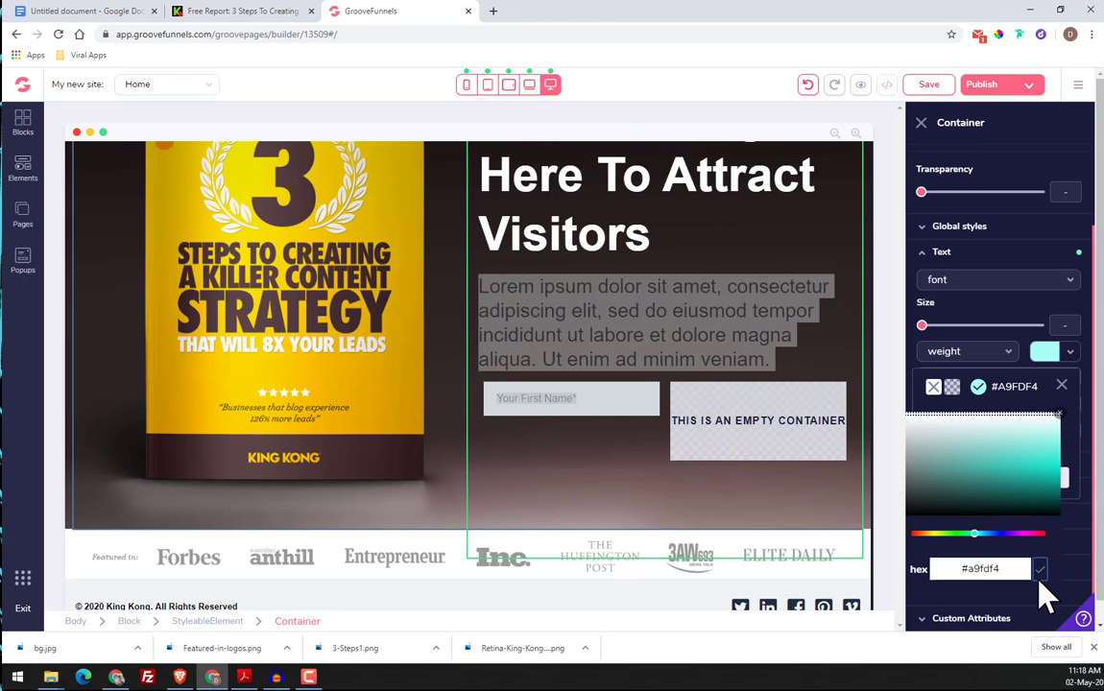
left_click(1061, 388)
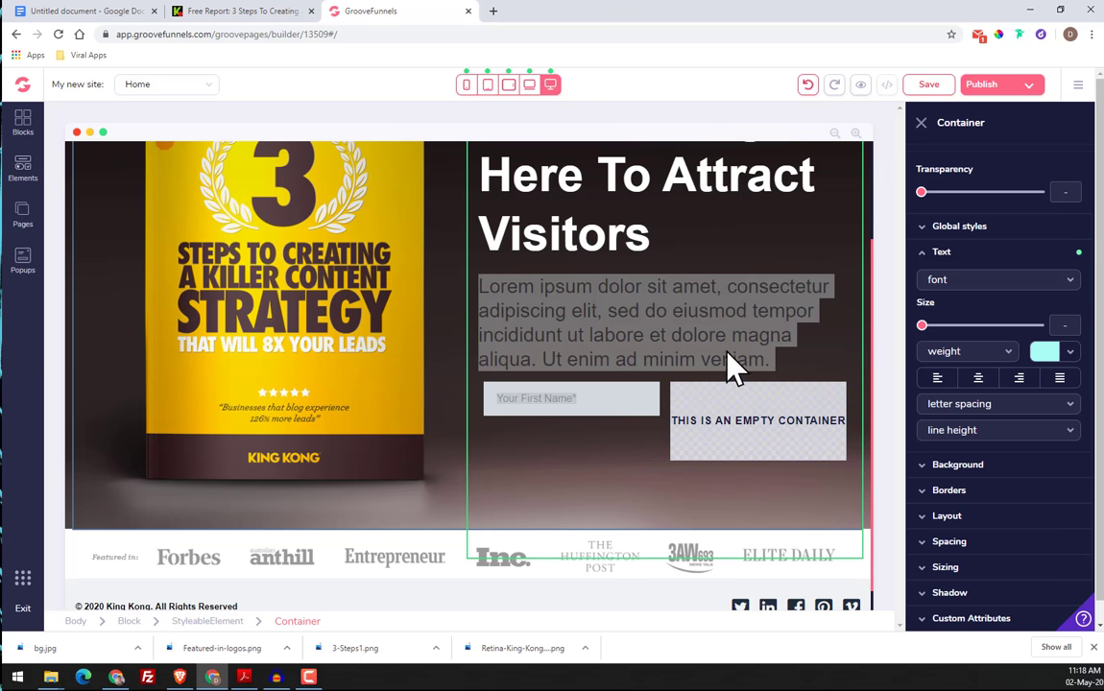
Select all of the Lorem ipsum paragraph's text below the headline
left_click(806, 369)
double_click(669, 327)
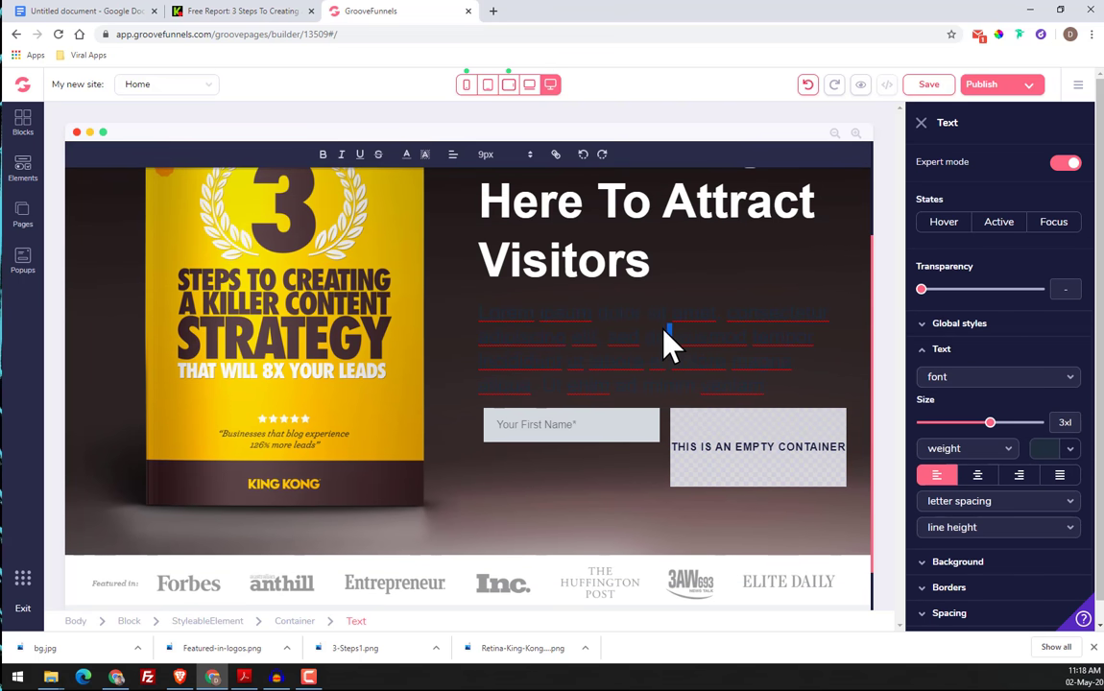
double_click(659, 316)
triple_click(660, 328)
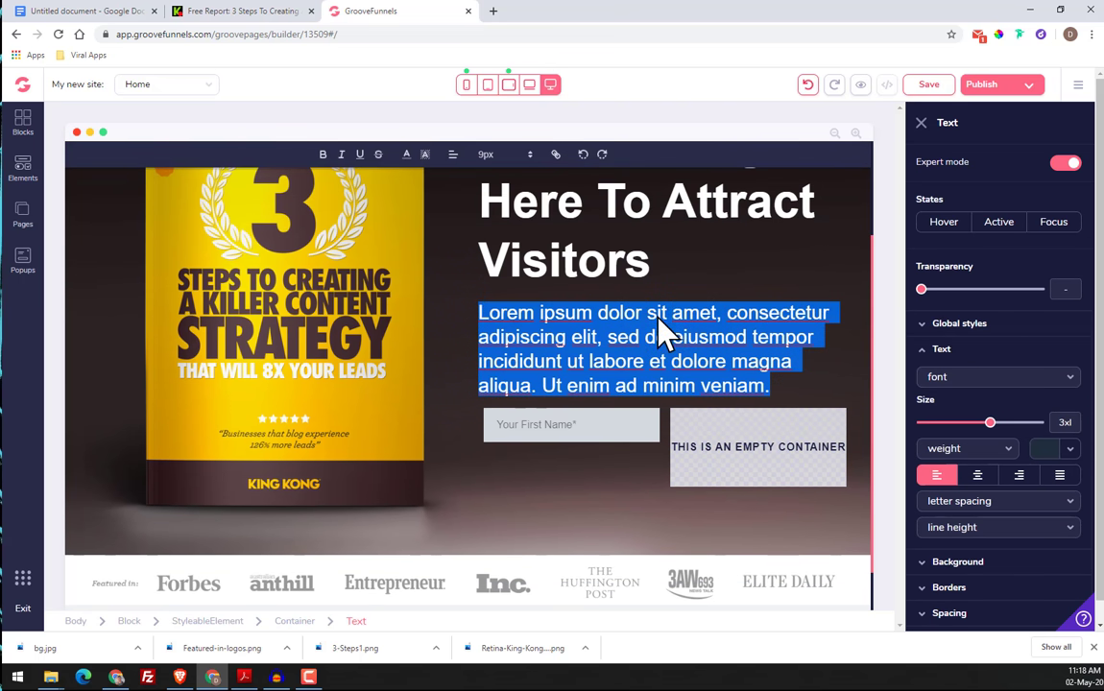
Try to apply the copied hex code as the Lorem ipsum paragraph's custom text color
left_click(1072, 451)
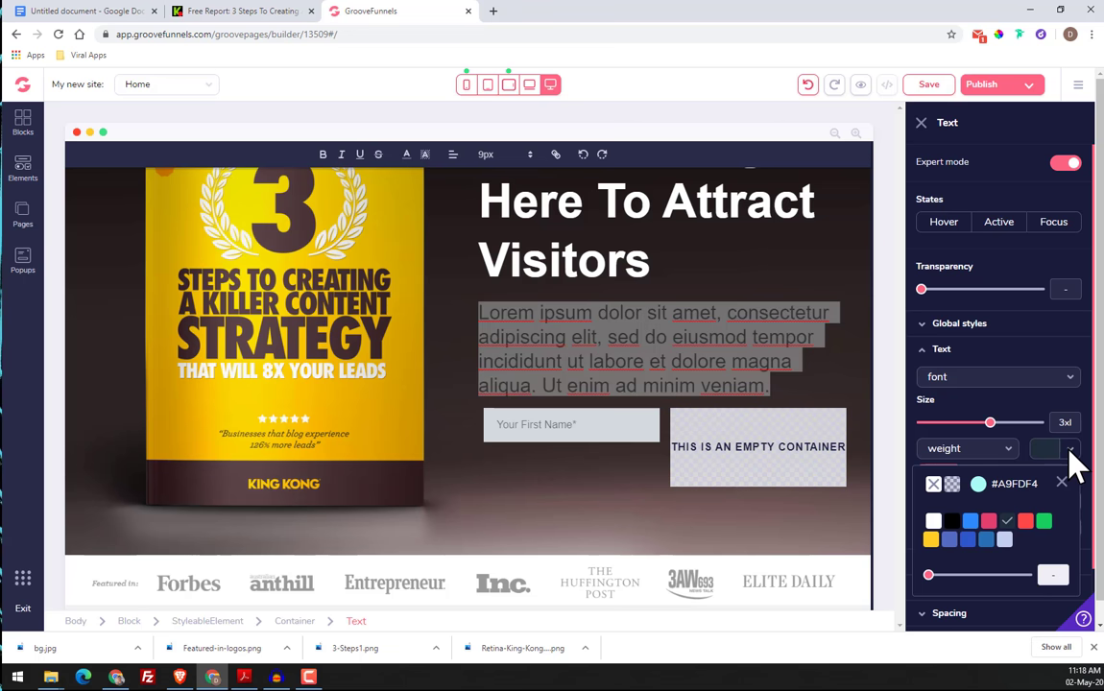
left_click(982, 487)
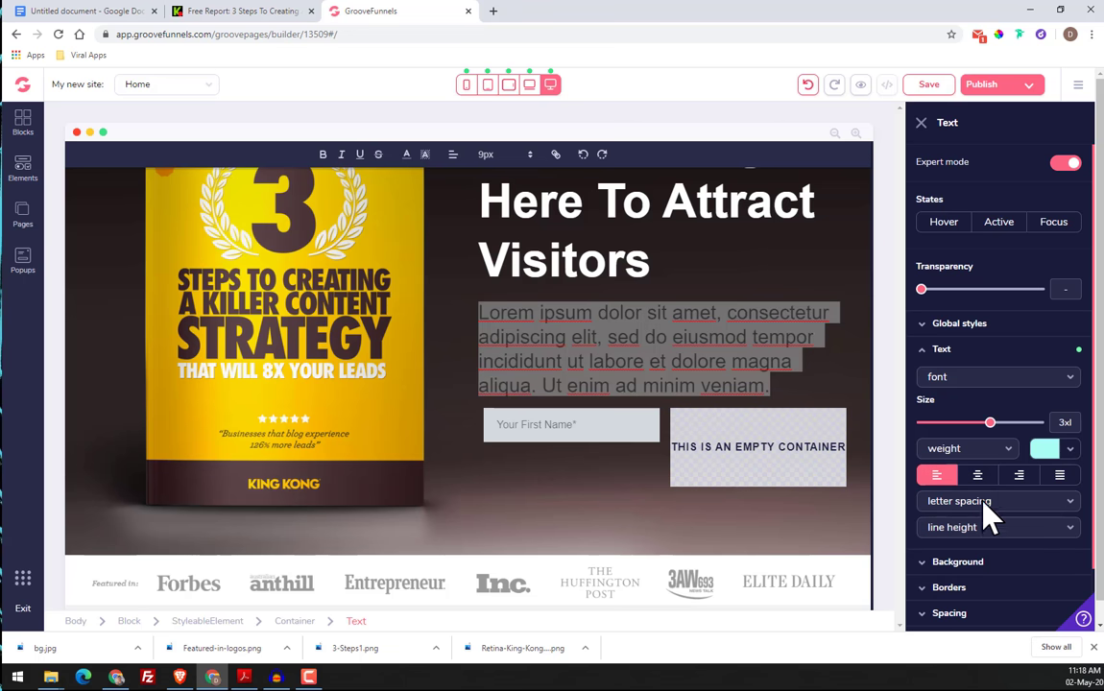
left_click(1061, 456)
left_click(979, 483)
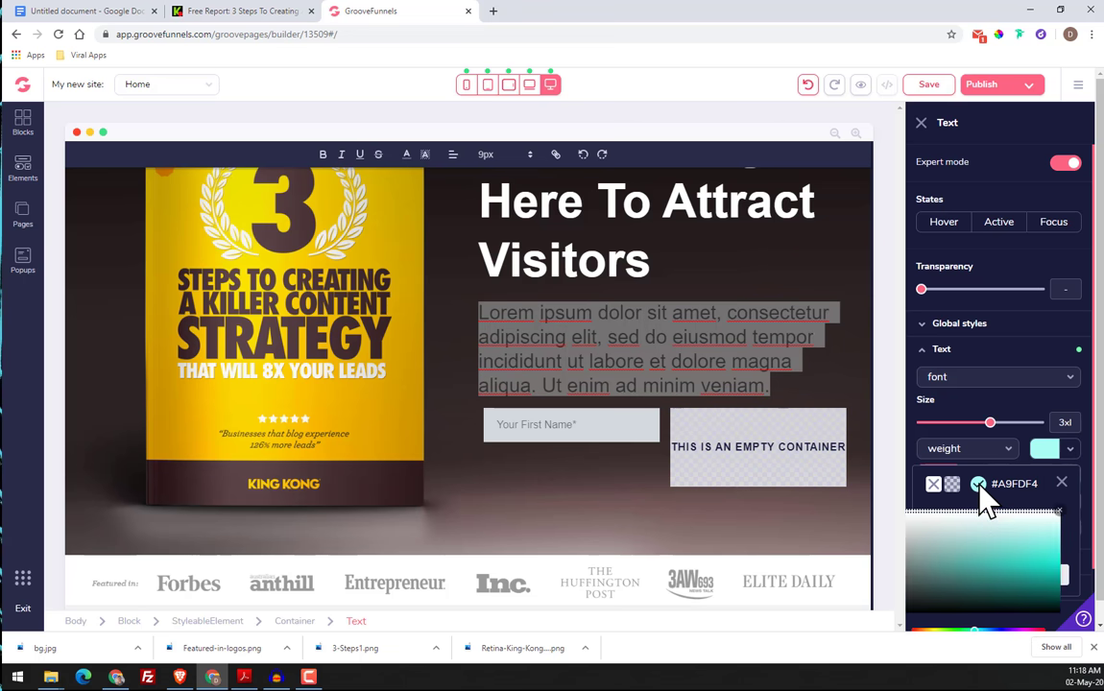
scroll(984, 591, "down", 1)
double_click(983, 596)
right_click(982, 600)
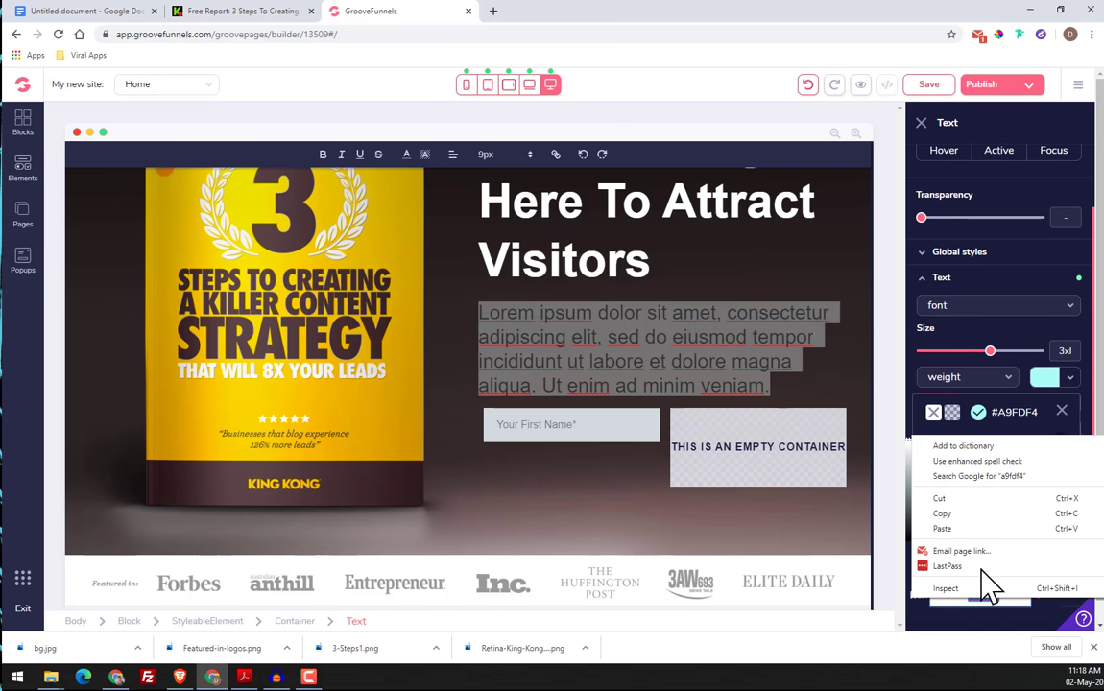
left_click(974, 531)
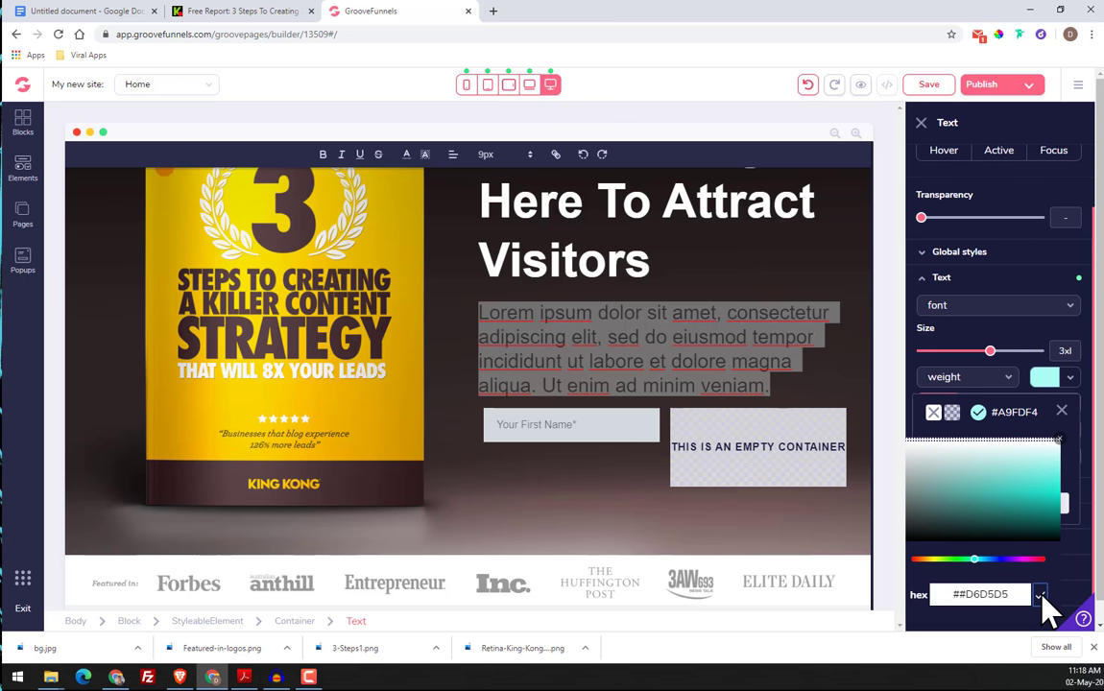
left_click(1062, 412)
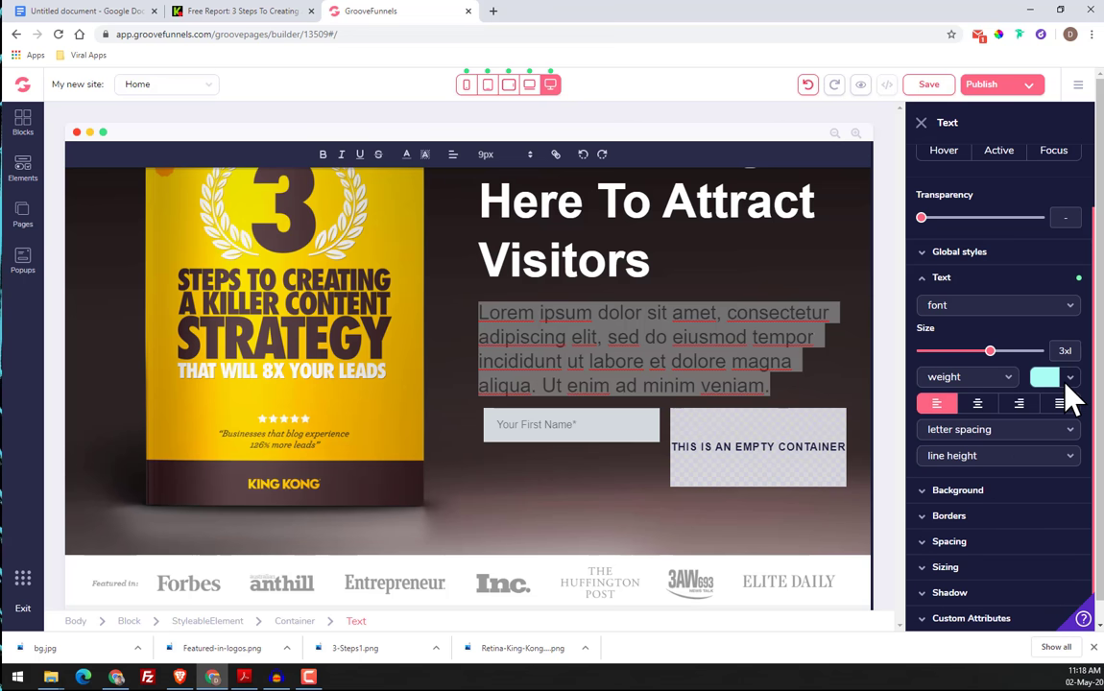
Set the Lorem ipsum paragraph's text color to #D6D5D5 and deselect the text
left_click(1056, 377)
left_click(1049, 379)
left_click(1037, 379)
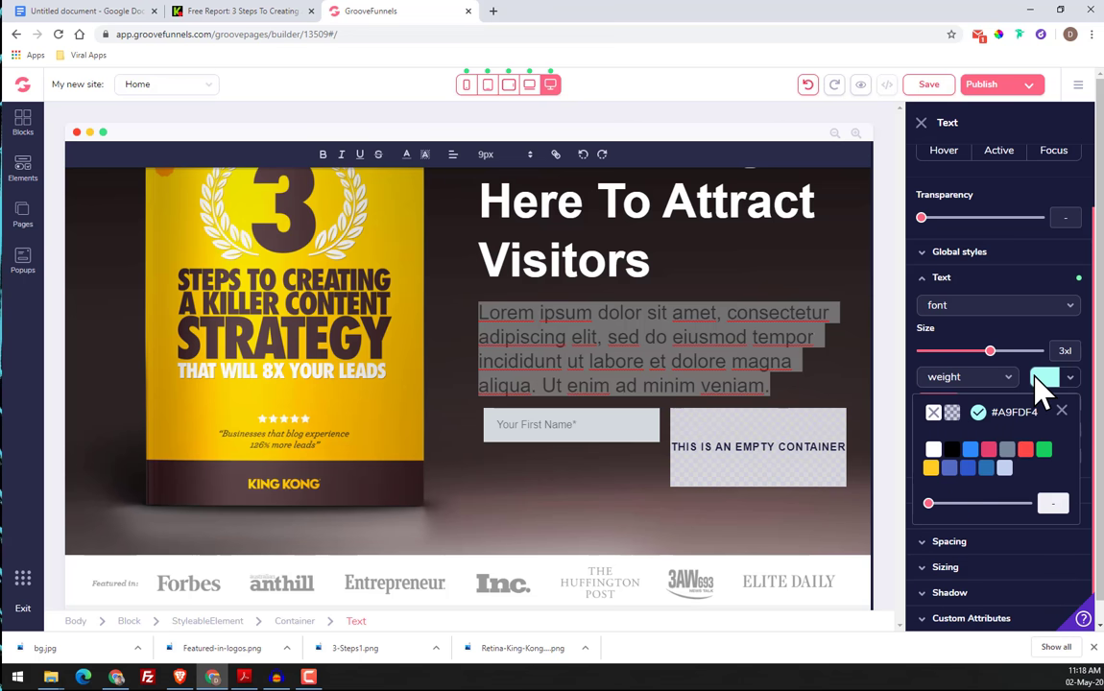
left_click(977, 412)
double_click(982, 603)
right_click(982, 603)
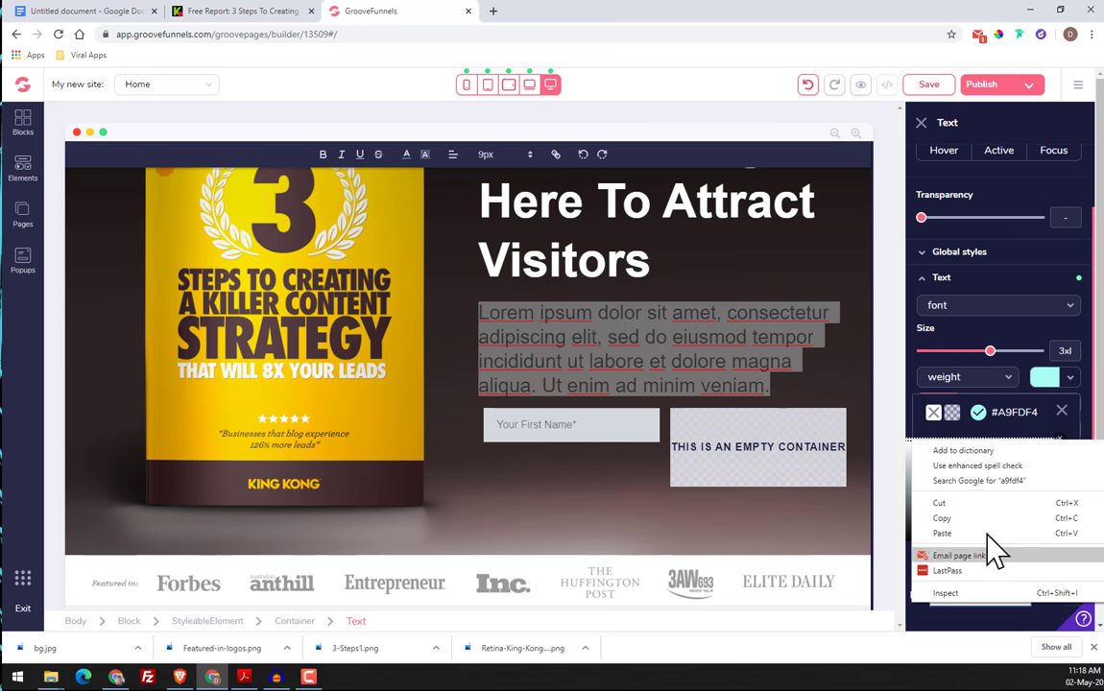
left_click(973, 533)
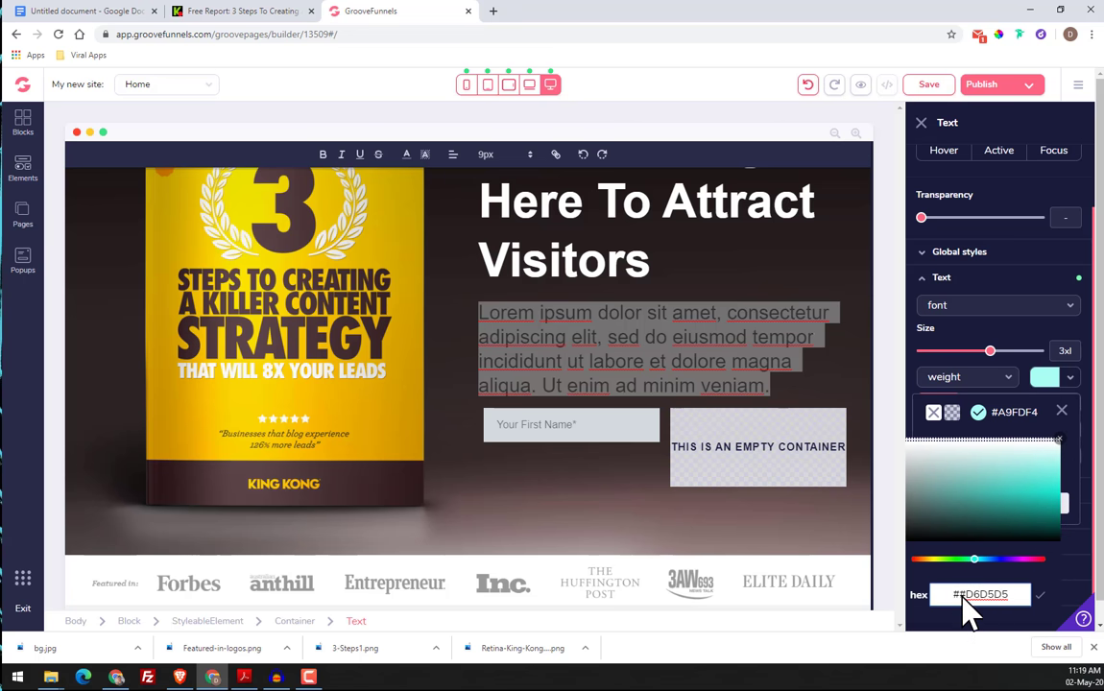
left_click(1041, 597)
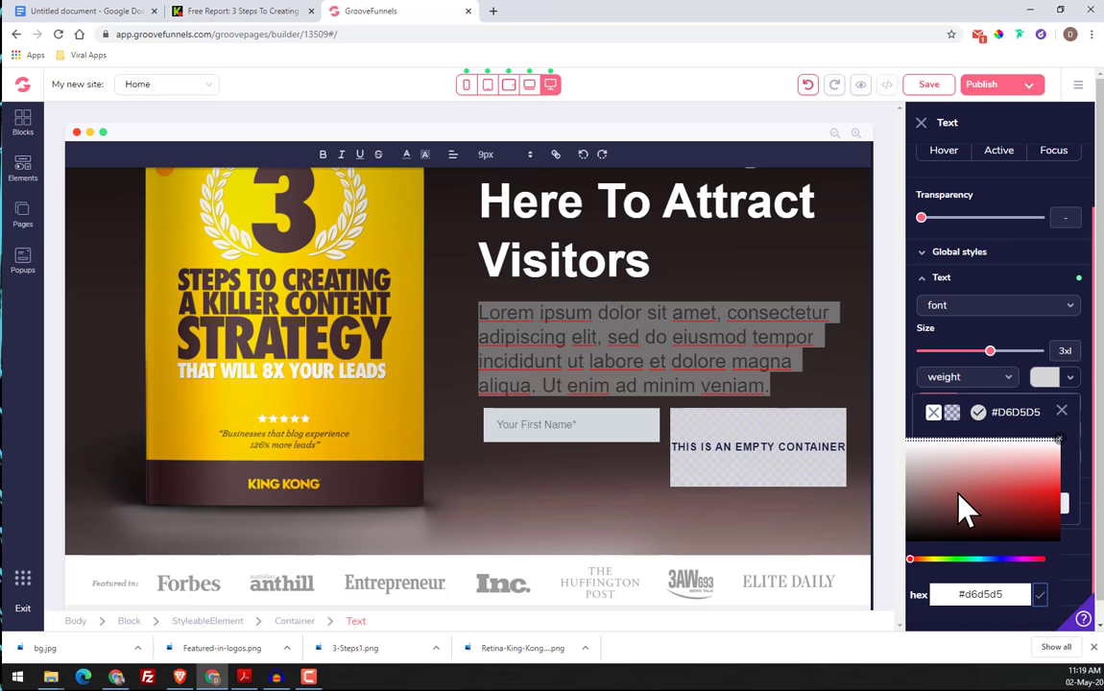
left_click(1062, 412)
left_click(1062, 412)
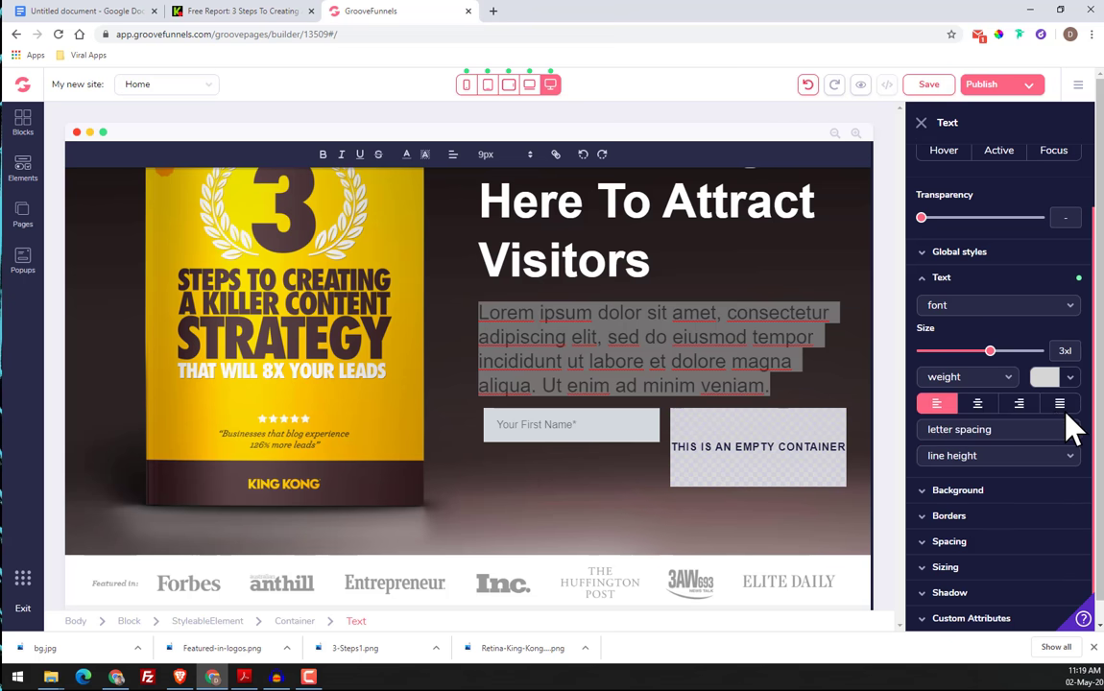
left_click(828, 391)
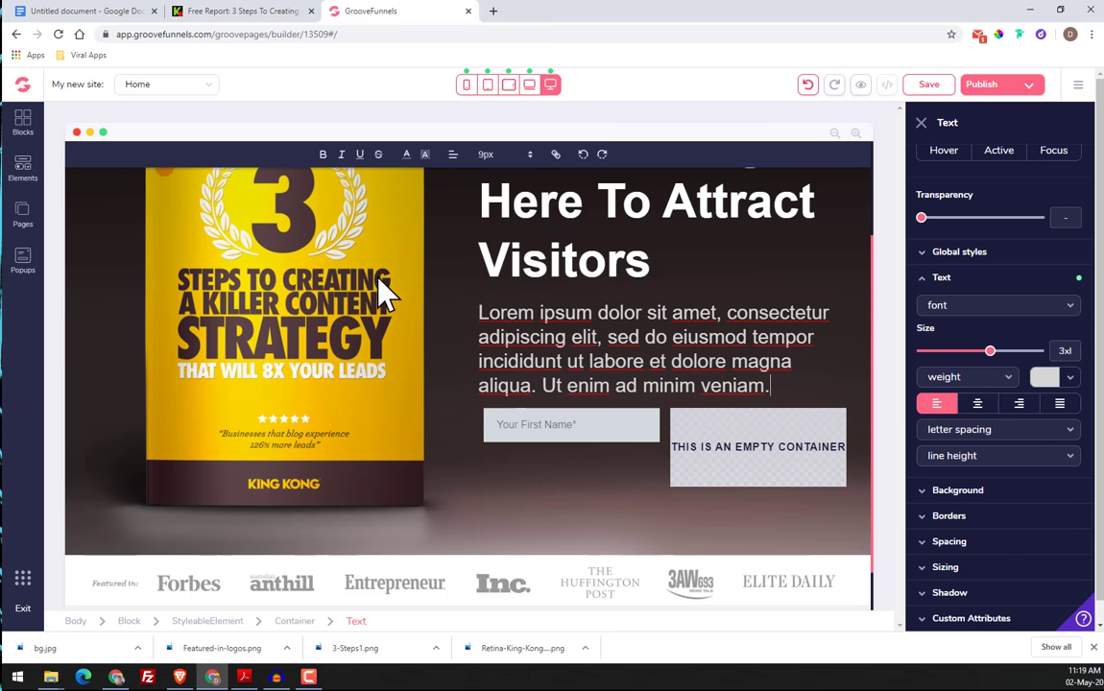
Copy the headline "FREE REPORT REVEALS HOW TO 8X YOUR TRAFFIC WITH A BULLETPROOF CONTENT MARKETING STRATEGY" from the King Kong page
left_click(226, 11)
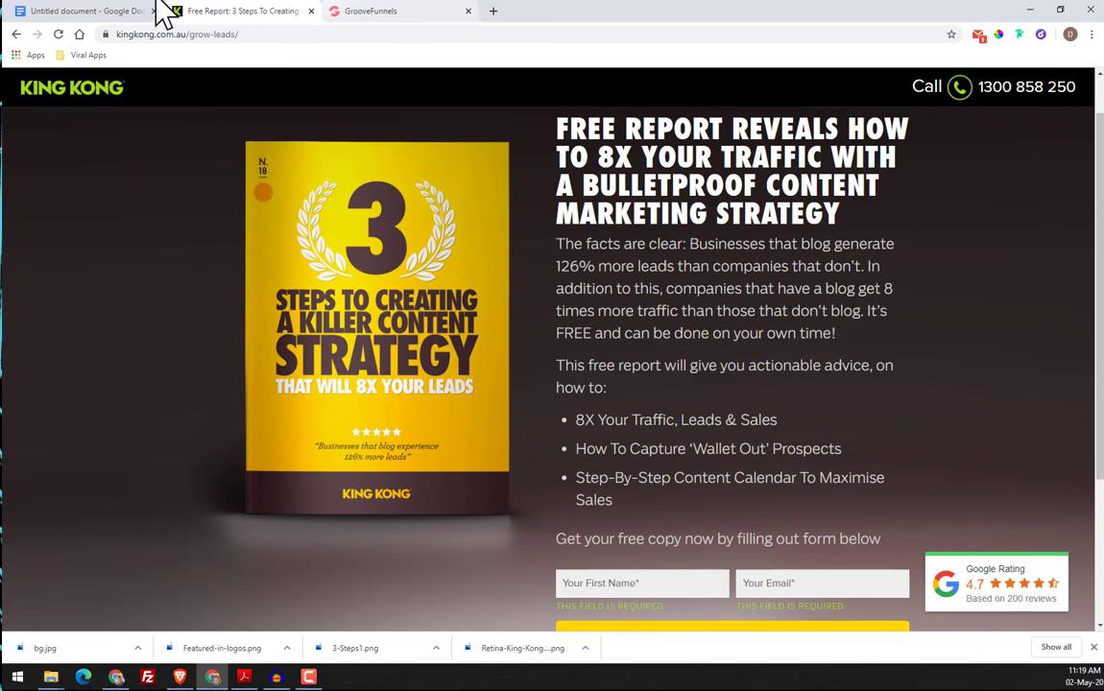
left_click(358, 13)
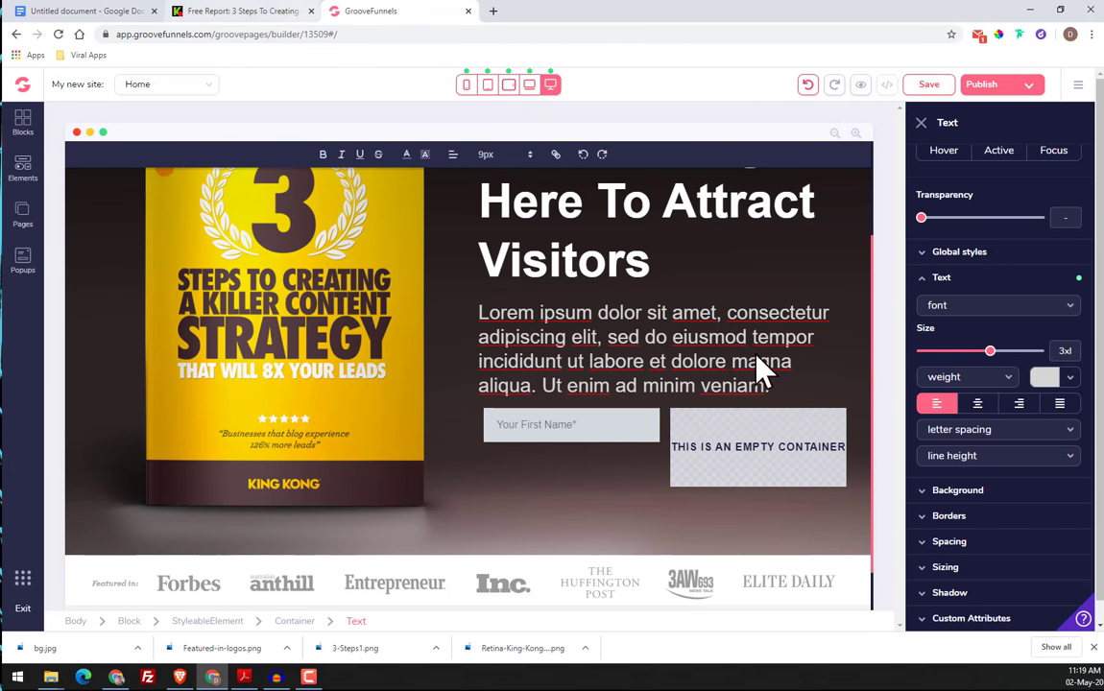
scroll(673, 345, "up", 2)
left_click(217, 12)
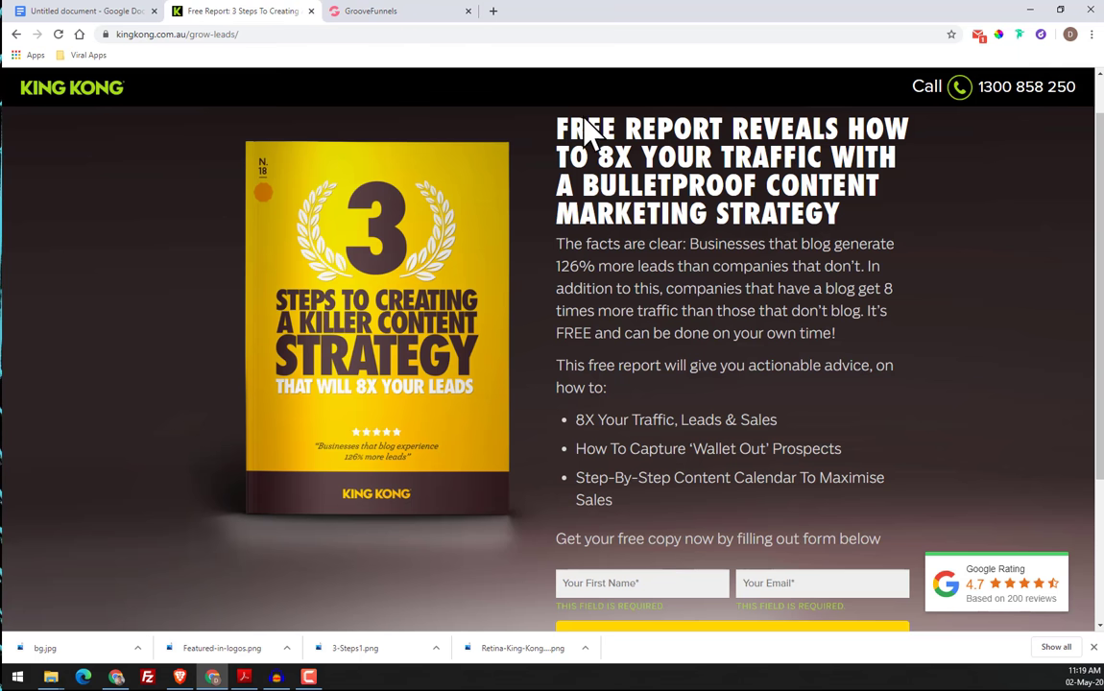
left_click_drag(555, 120, 837, 229)
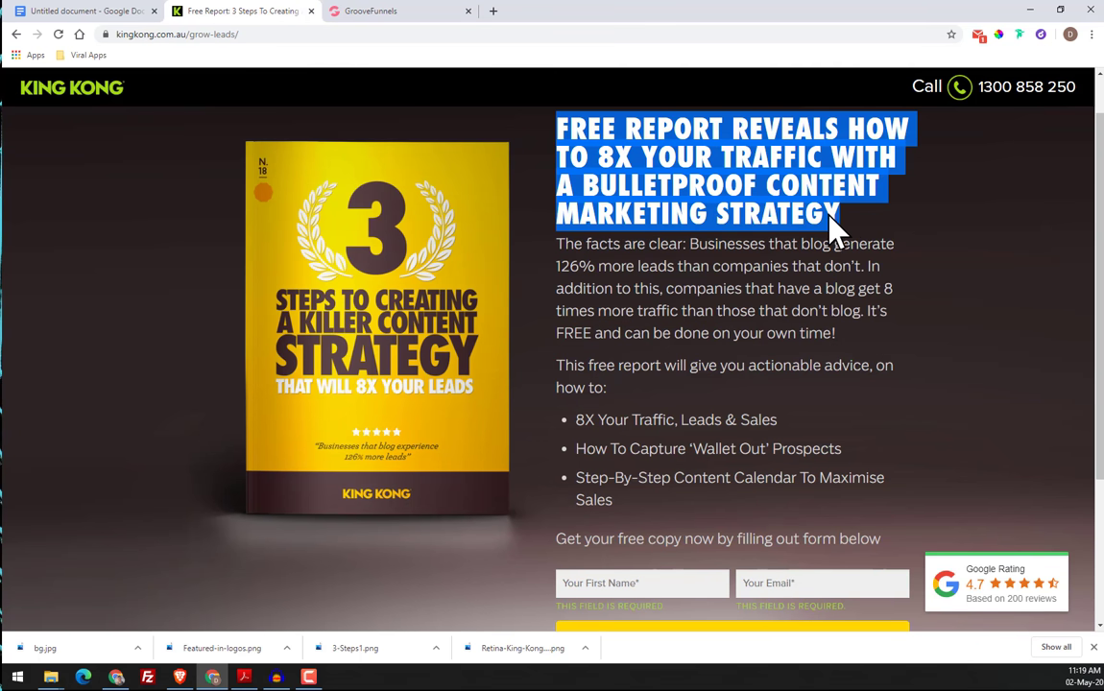
right_click(837, 228)
left_click(859, 238)
Replace the placeholder headline in GroovePages with the copied King Kong headline and set its size to 4xl
left_click(357, 13)
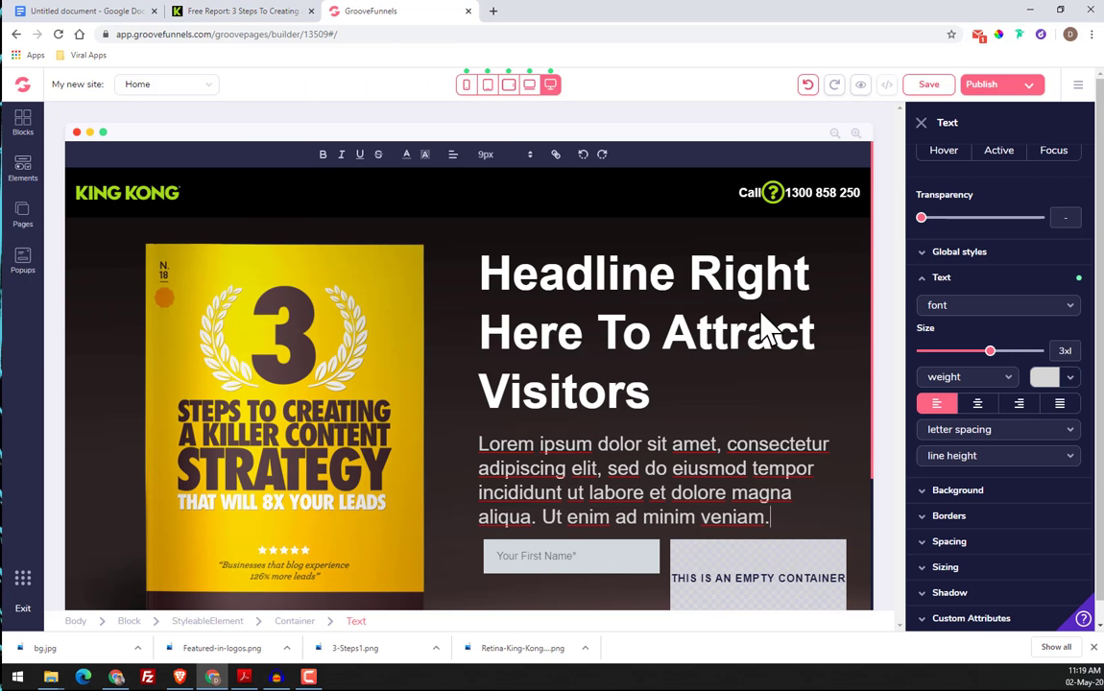
left_click(569, 293)
left_click_drag(483, 251, 722, 370)
left_click(490, 195)
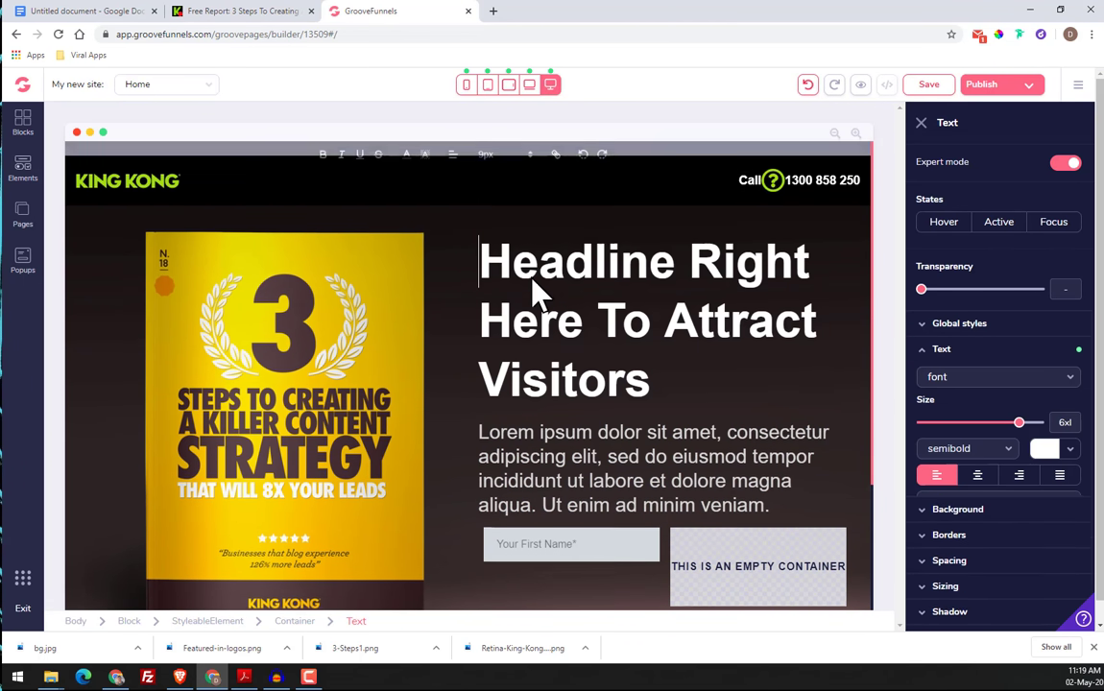
left_click_drag(493, 290, 653, 384)
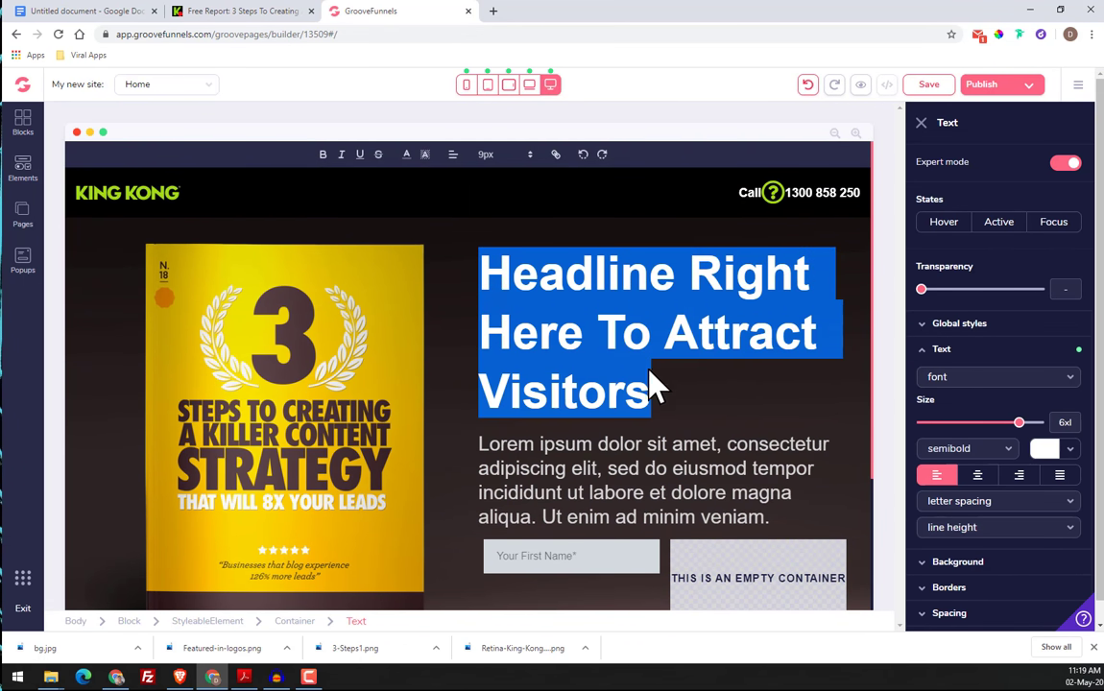
key("ctrl+v")
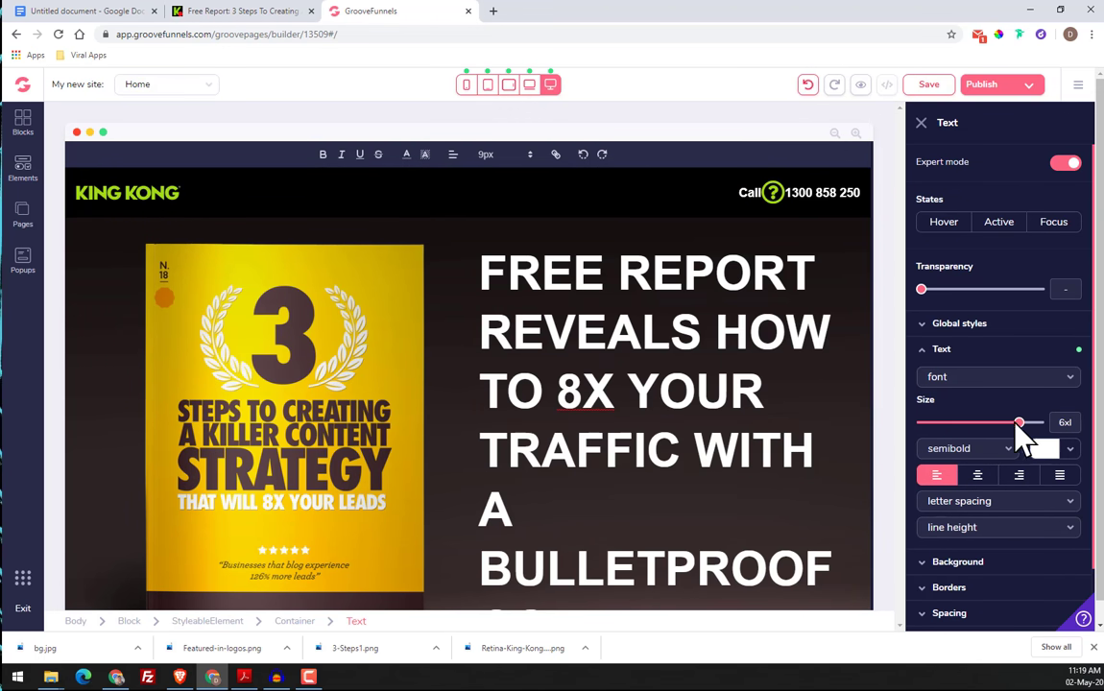
mouse_move(1020, 424)
left_mouse_down()
mouse_move(981, 424)
mouse_move(1000, 421)
left_mouse_up()
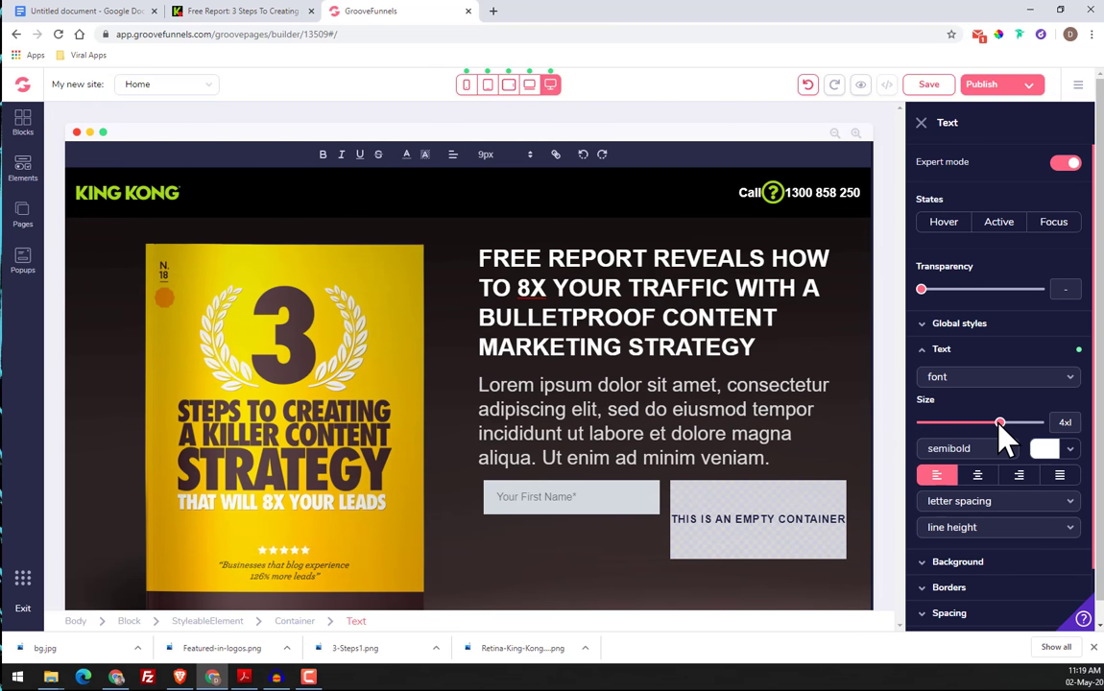
Check the headline's line breaks on the King Kong page and start a new line before "A BULLETPROOF CONTENT" in the GroovePages headline
left_click(247, 14)
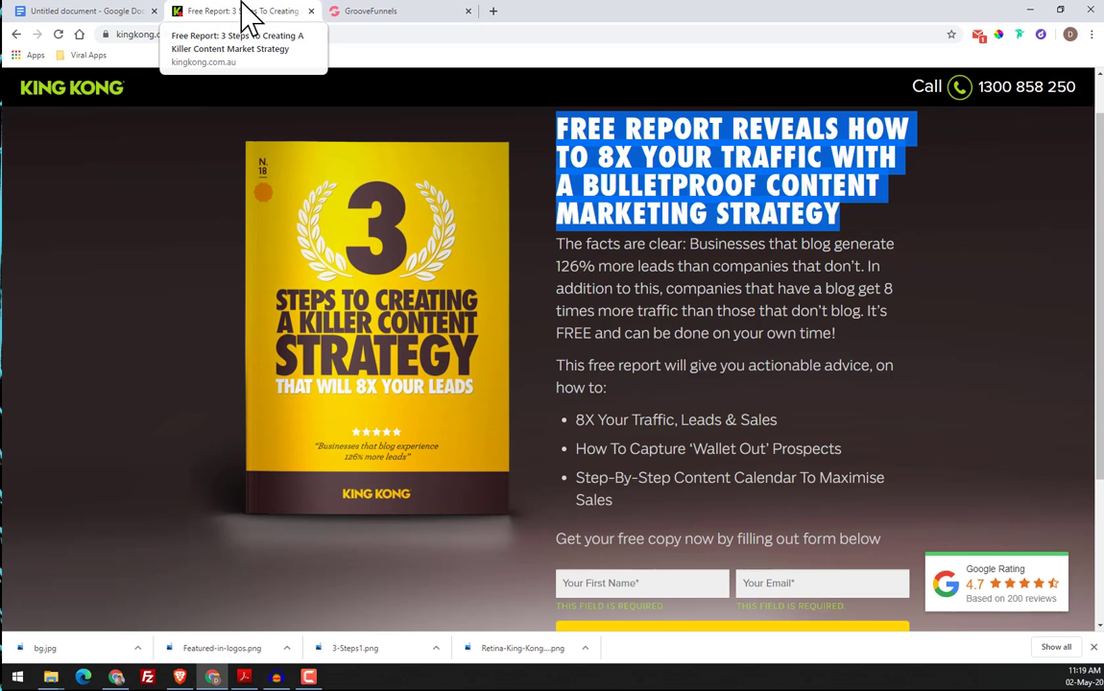
left_click(916, 278)
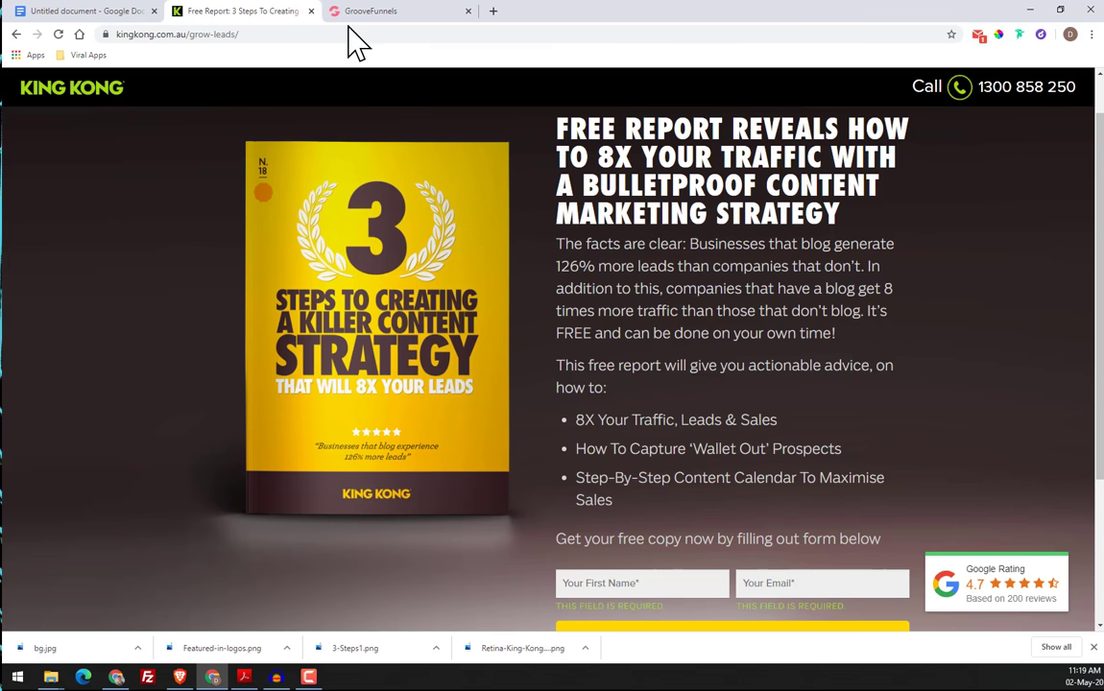
left_click(411, 12)
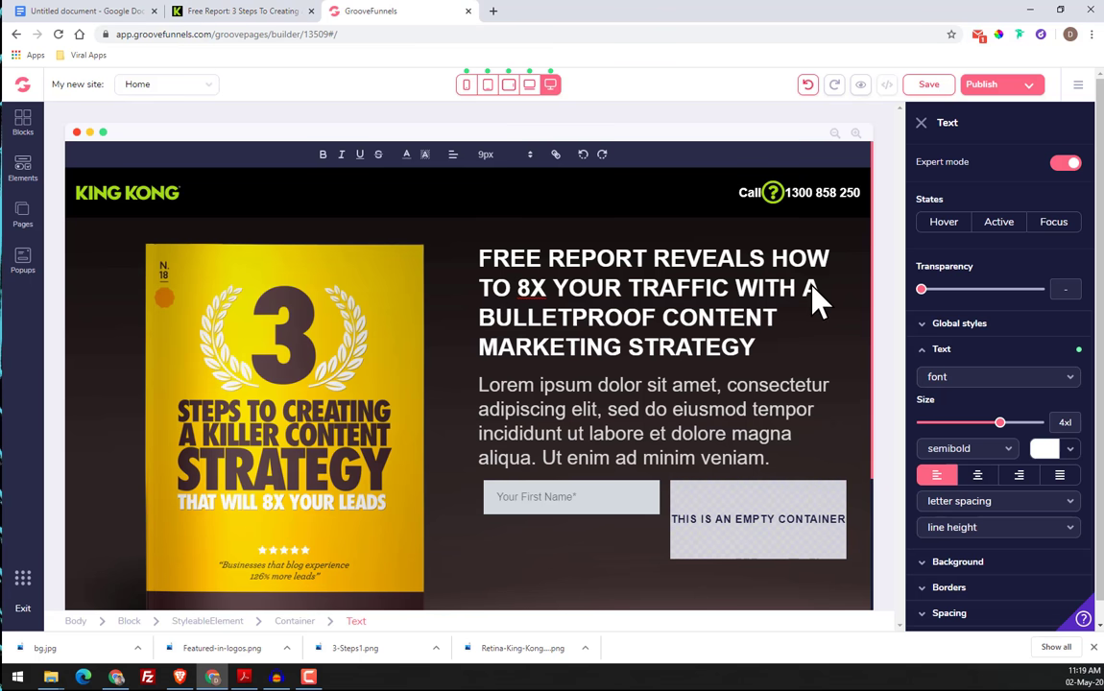
key("Return")
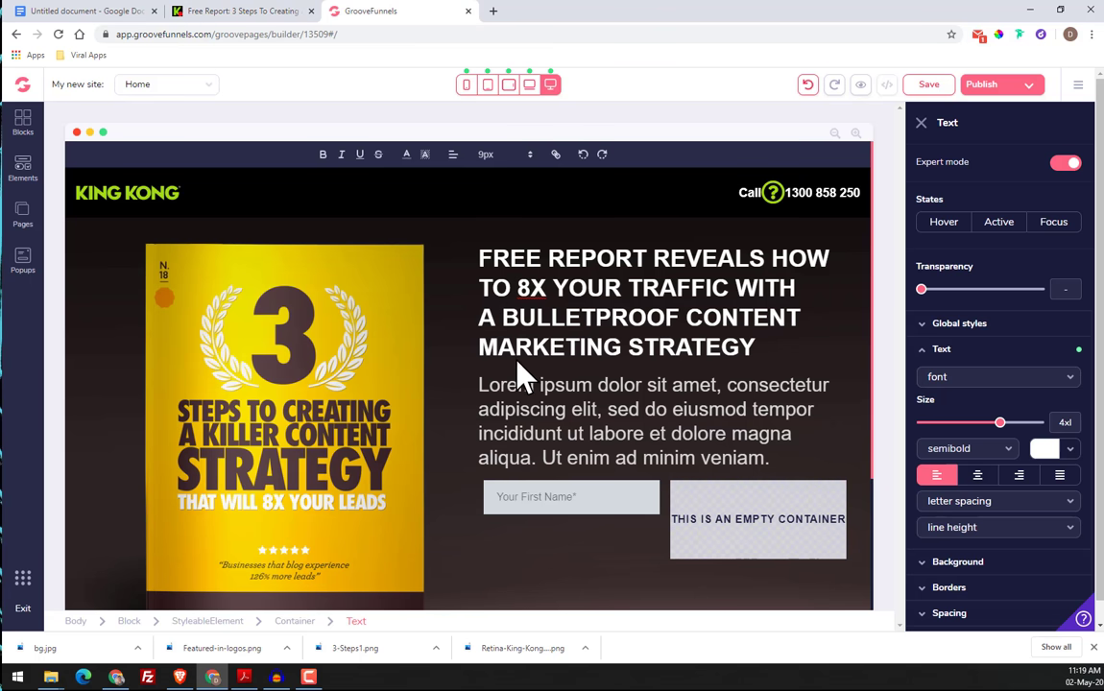
Copy the King Kong page's body copy from "The facts are clear" through "Get your free copy now by filling out form below"
left_click(261, 16)
left_click_drag(556, 244, 873, 557)
right_click(873, 559)
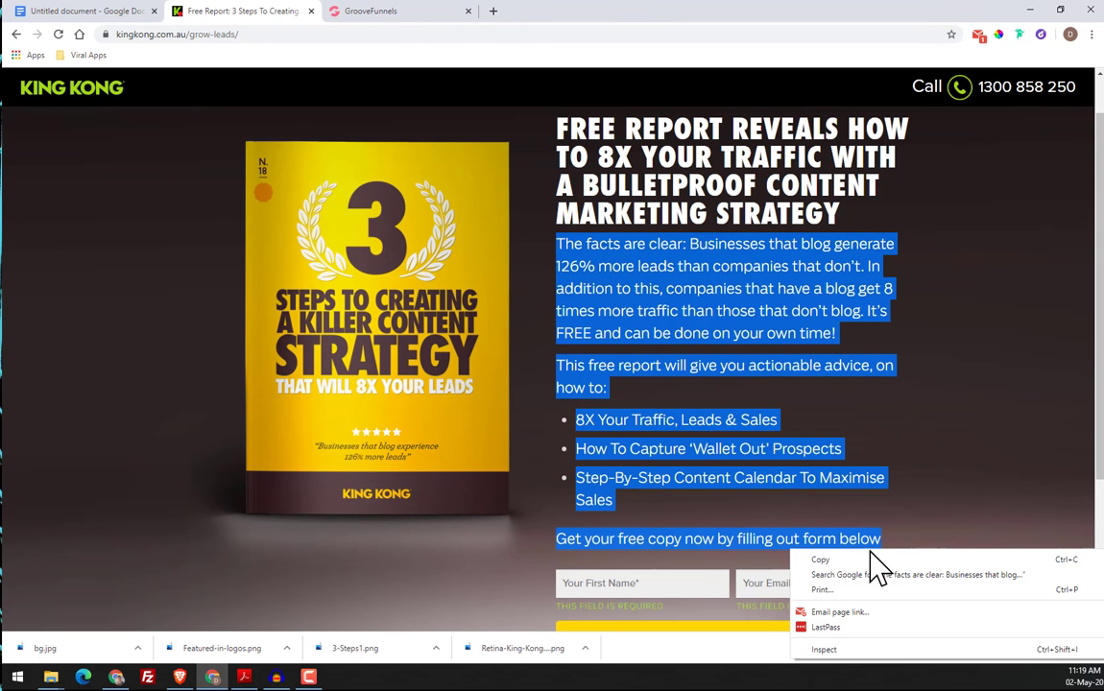
left_click(826, 558)
Replace the Lorem ipsum paragraph in GroovePages with the copied King Kong body copy
left_click(370, 14)
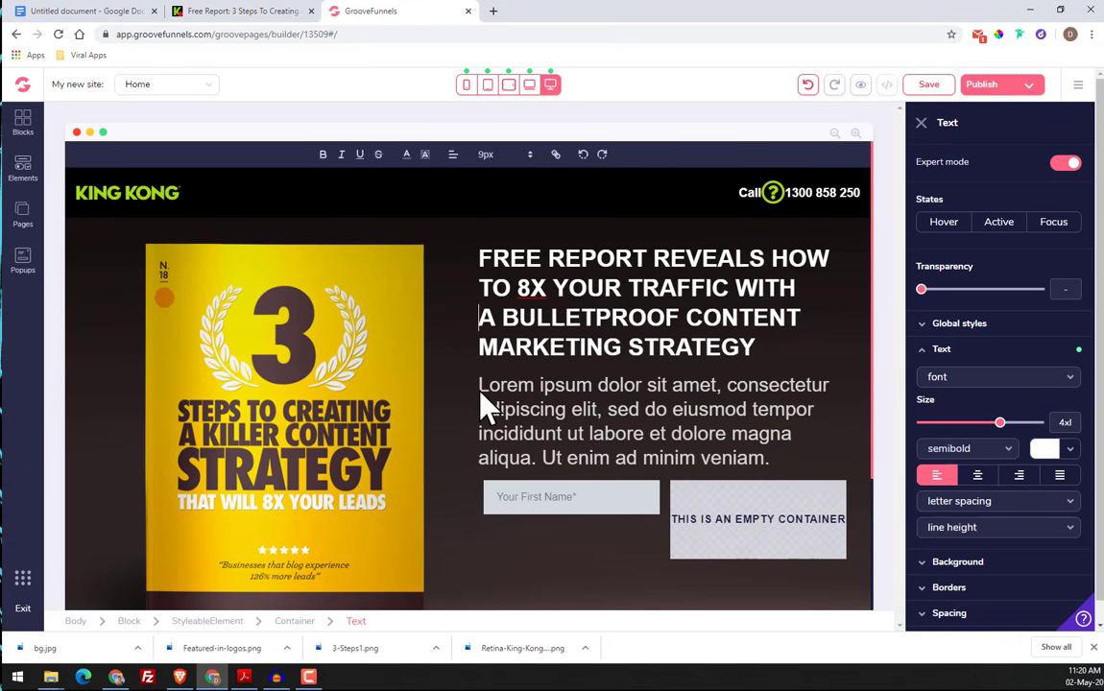
left_click_drag(477, 382, 846, 506)
left_click(785, 404)
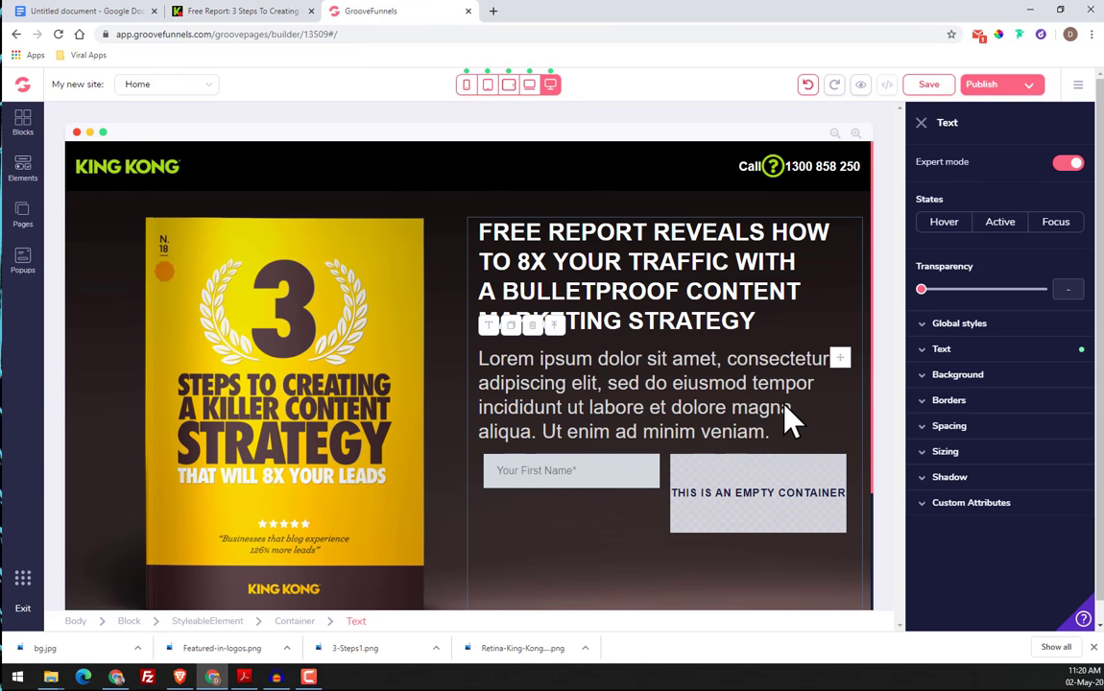
left_click(478, 386)
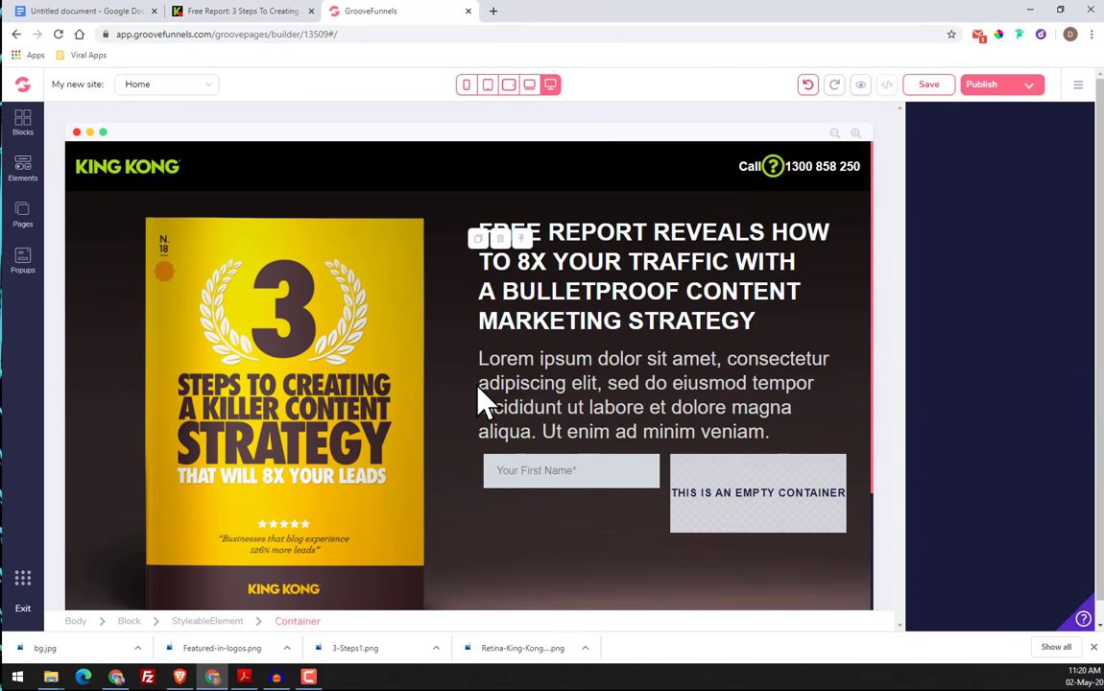
left_click(486, 363)
left_click(484, 365)
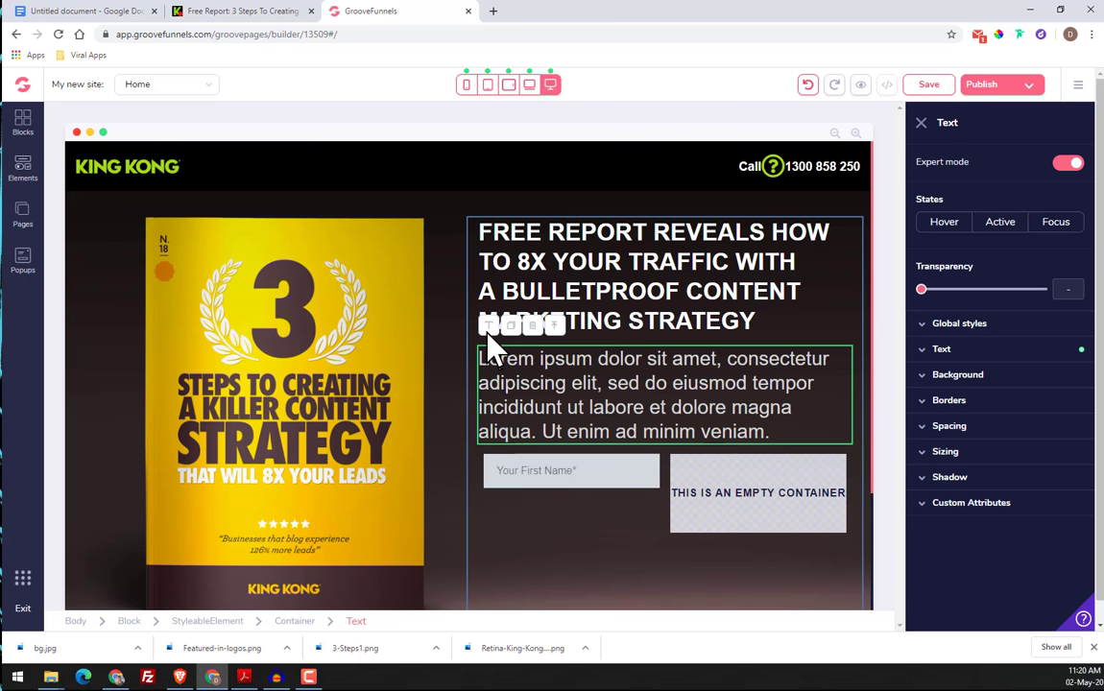
left_click_drag(481, 383, 730, 459)
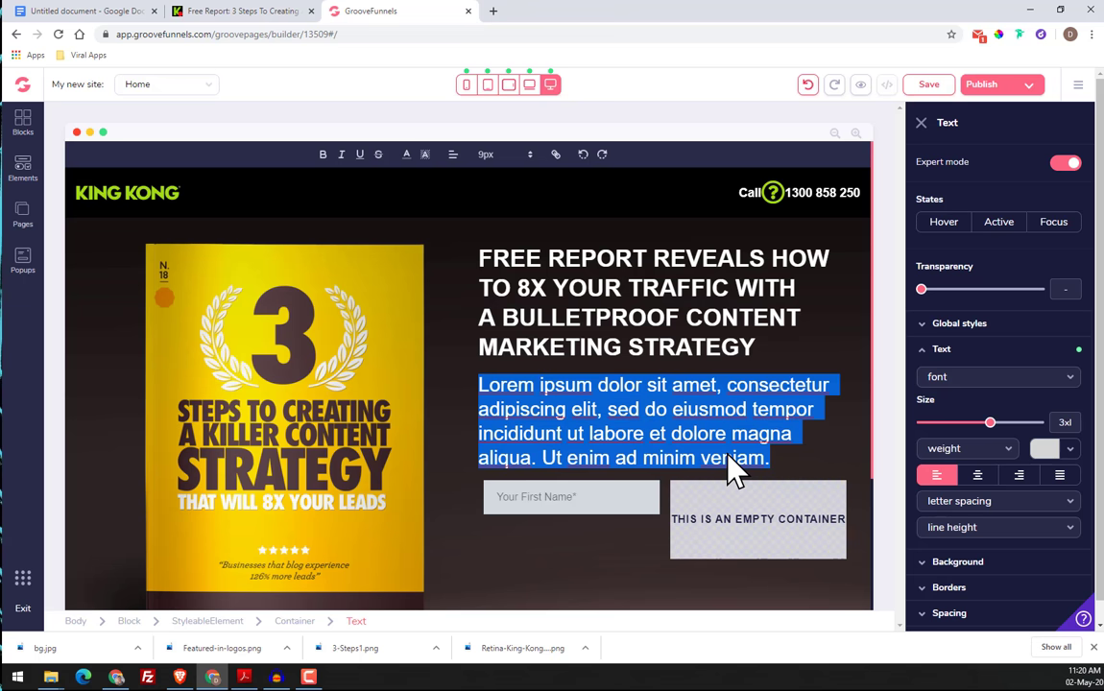
key("ctrl+v")
Remove the extra blank lines between the pasted paragraphs and list lines of the body copy
scroll(697, 456, "down", 2)
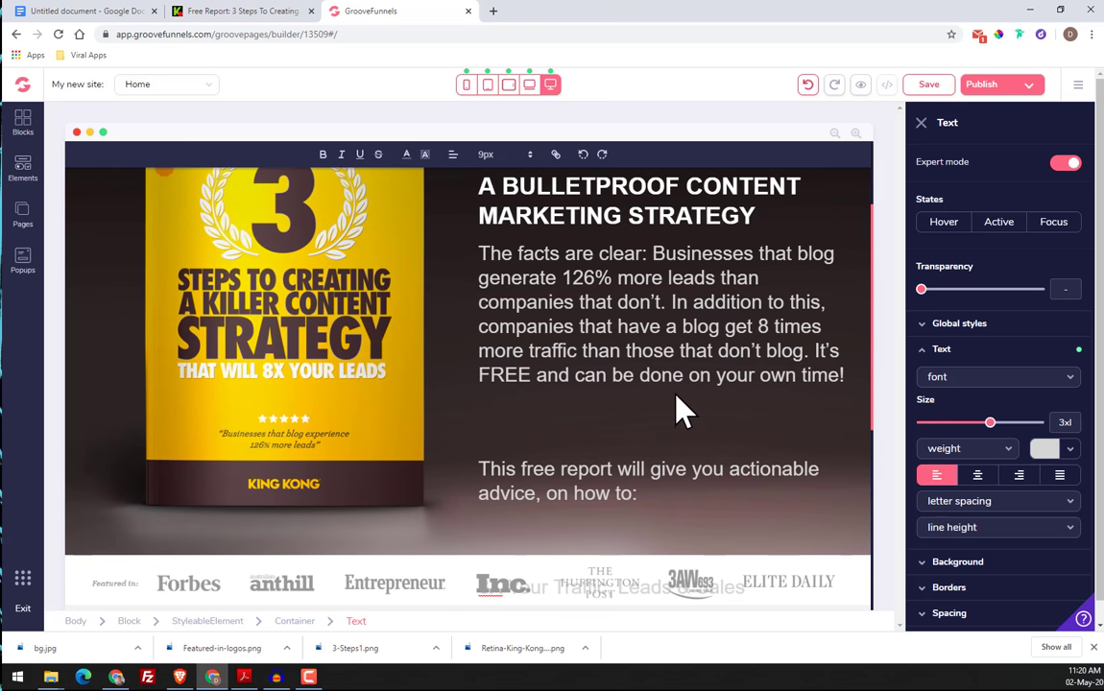
key("Delete")
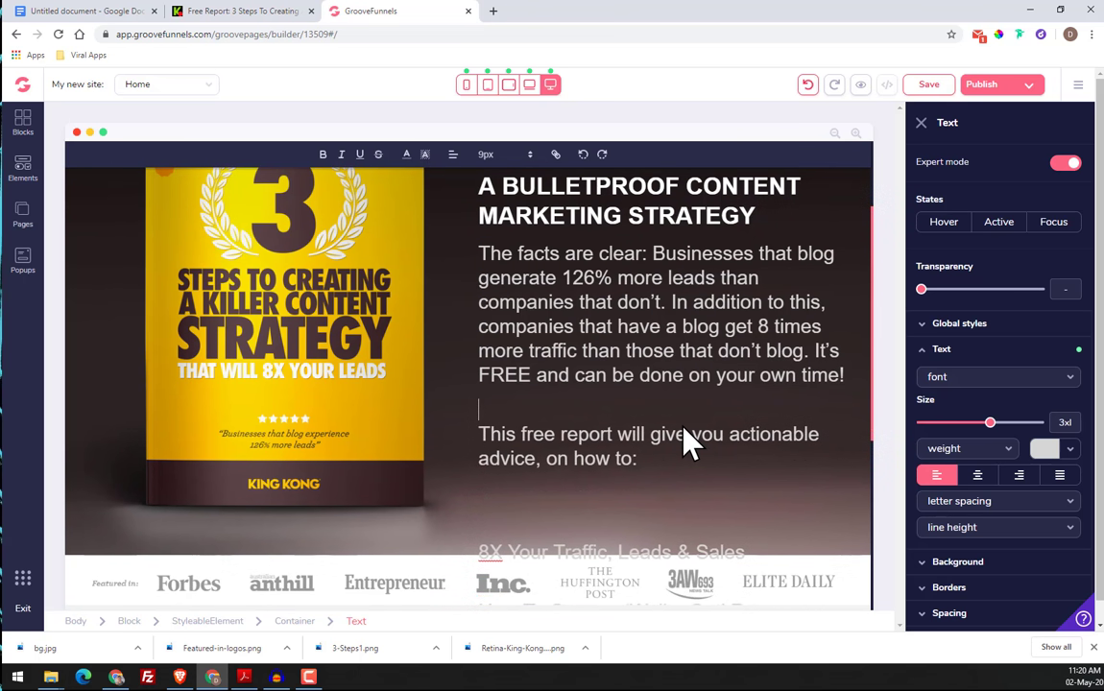
scroll(634, 438, "down", 2)
scroll(610, 548, "down", 4)
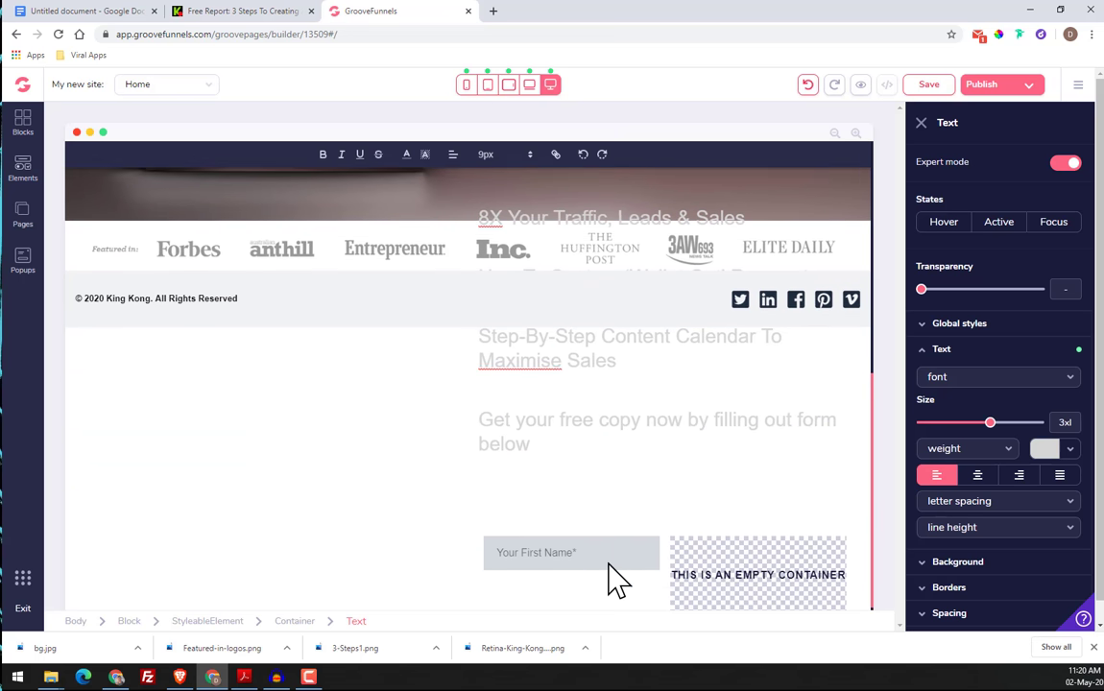
scroll(585, 507, "up", 3)
scroll(595, 484, "down", 3)
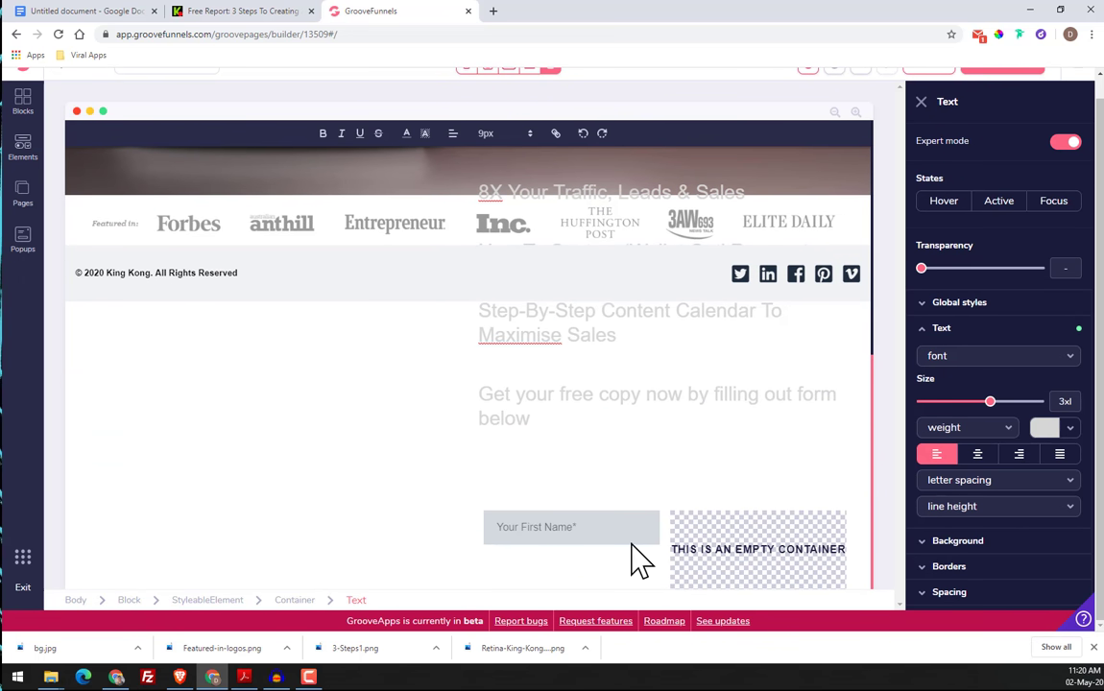
scroll(552, 470, "up", 5)
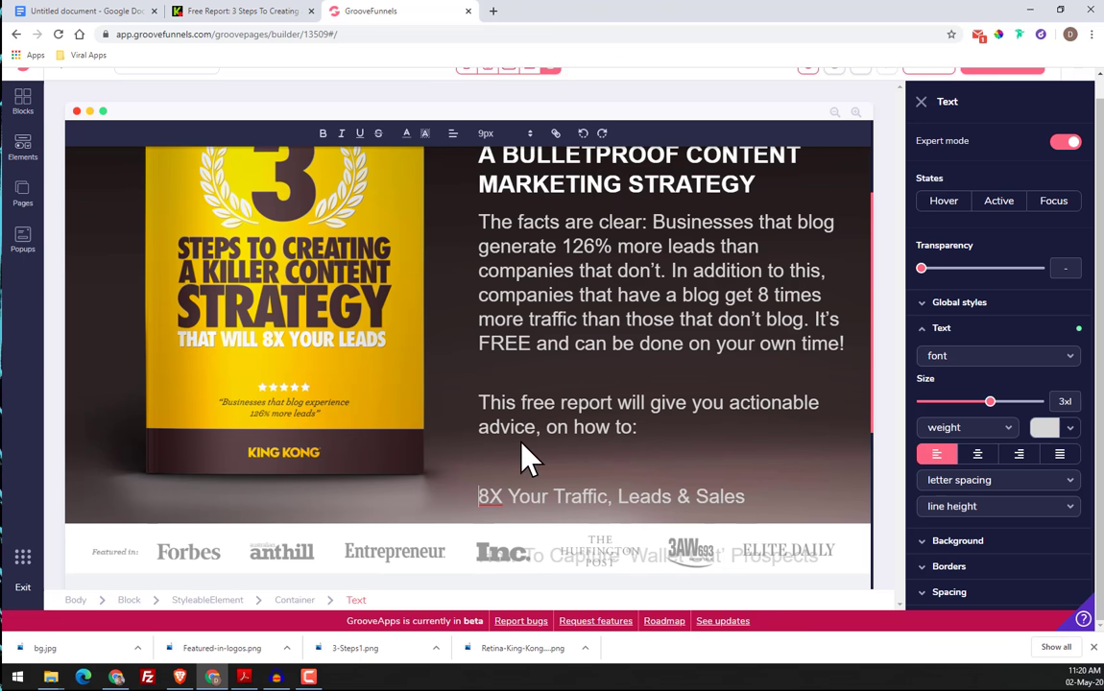
scroll(526, 391, "down", 2)
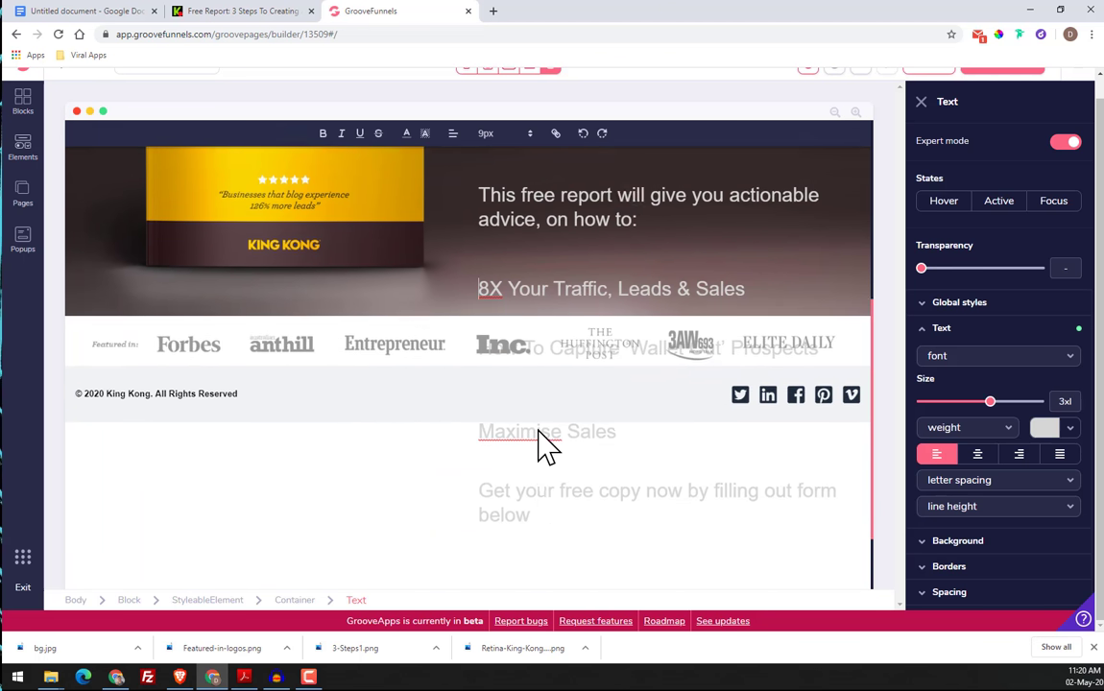
scroll(538, 432, "up", 3)
Inspect the font, size and color of the first body paragraph on the King Kong page with the font inspector extension
left_click(217, 11)
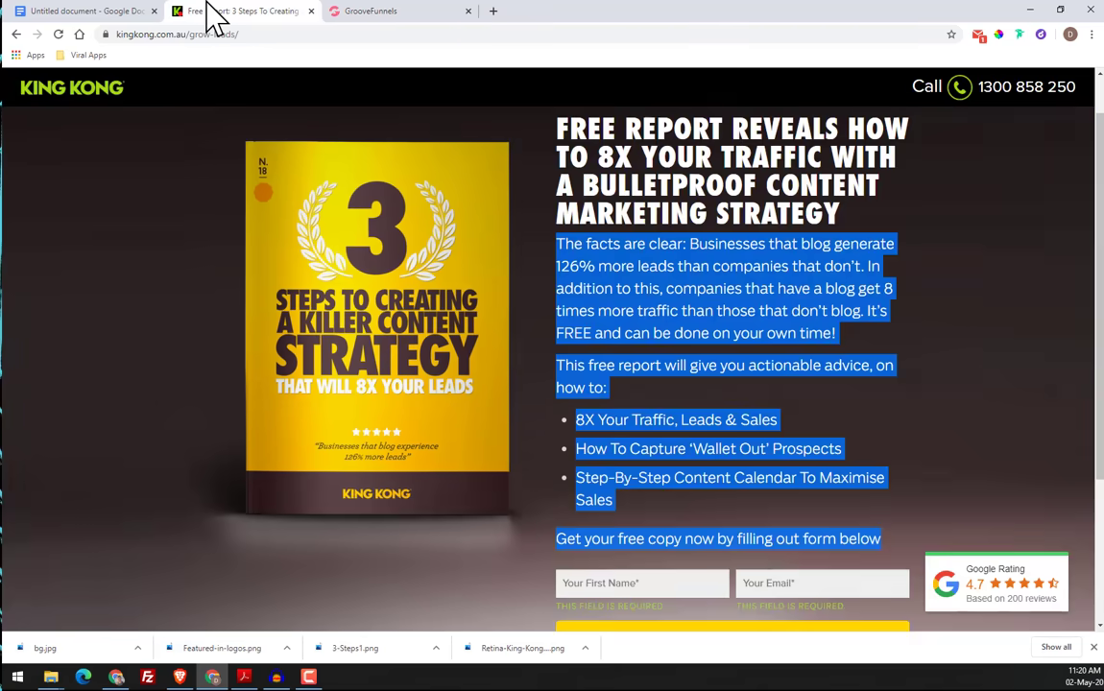
left_click(1035, 115)
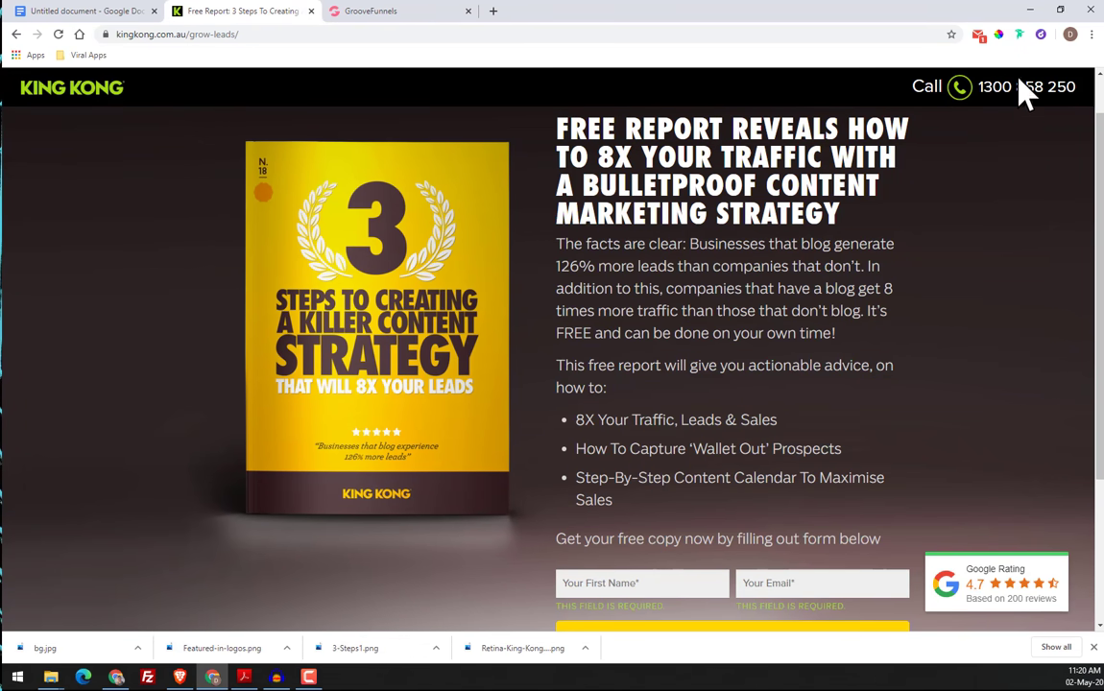
left_click(1018, 34)
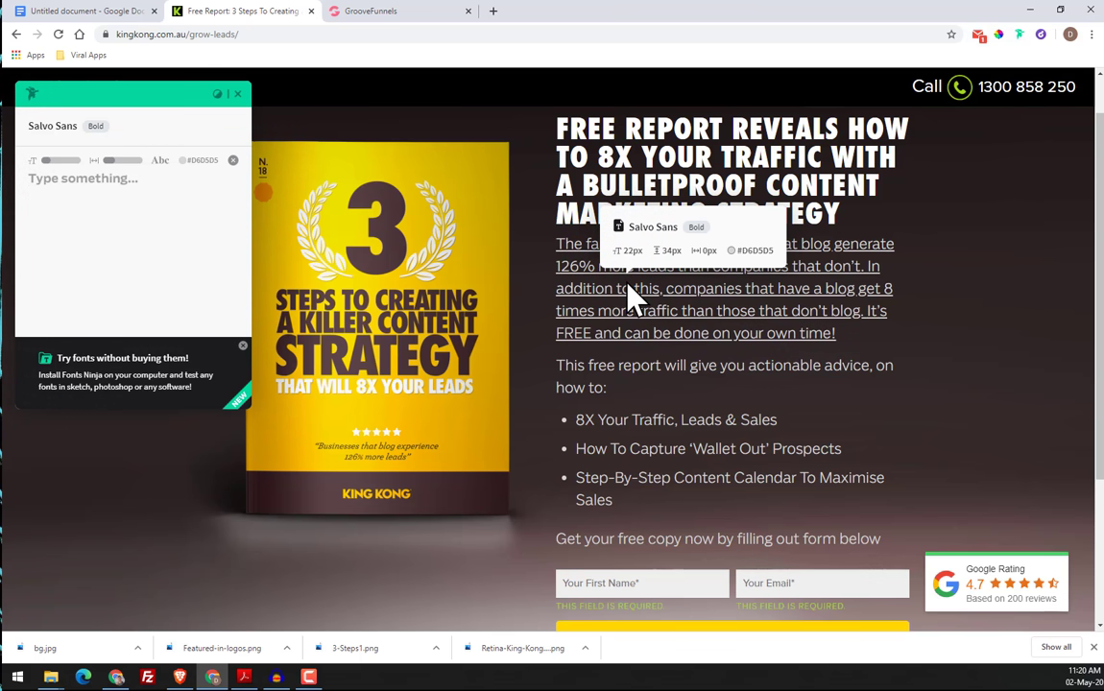
left_click(238, 94)
Set the pasted body copy's text size to xl in GroovePages, keeping its default font
left_click(332, 13)
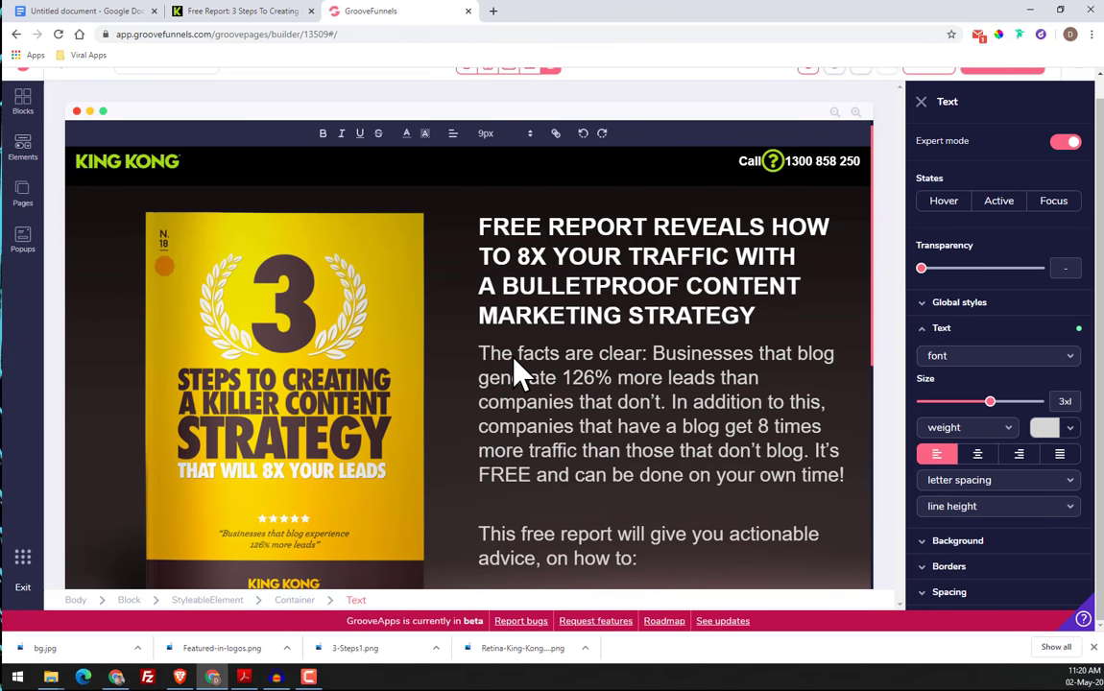
left_click(516, 357)
left_click(1013, 363)
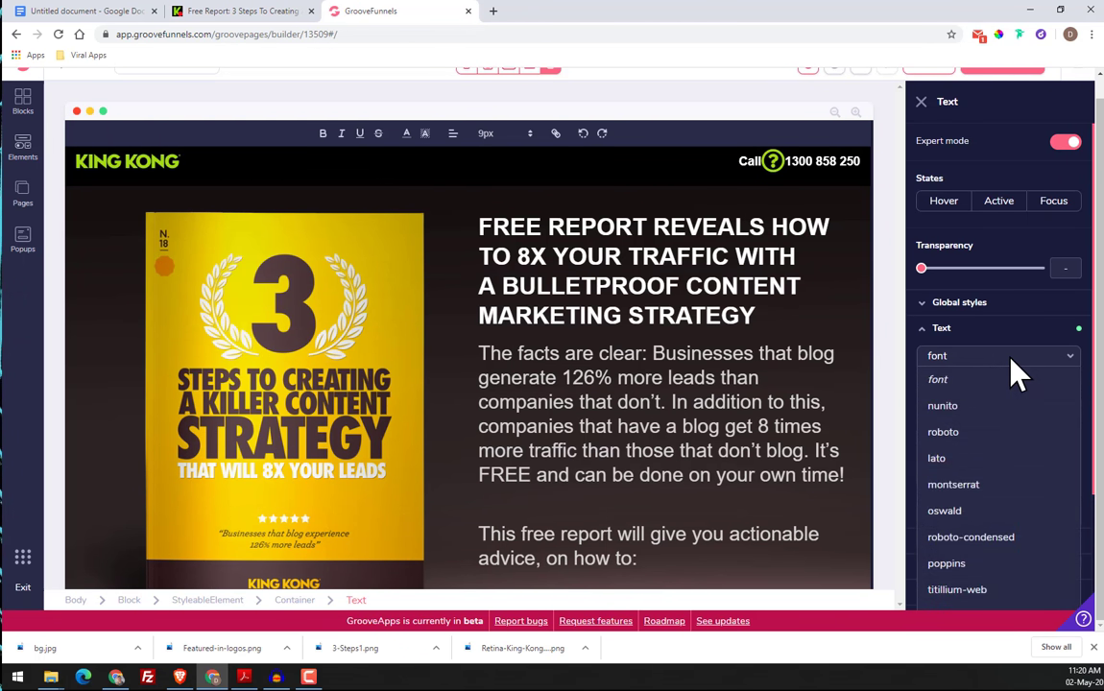
left_click(1010, 369)
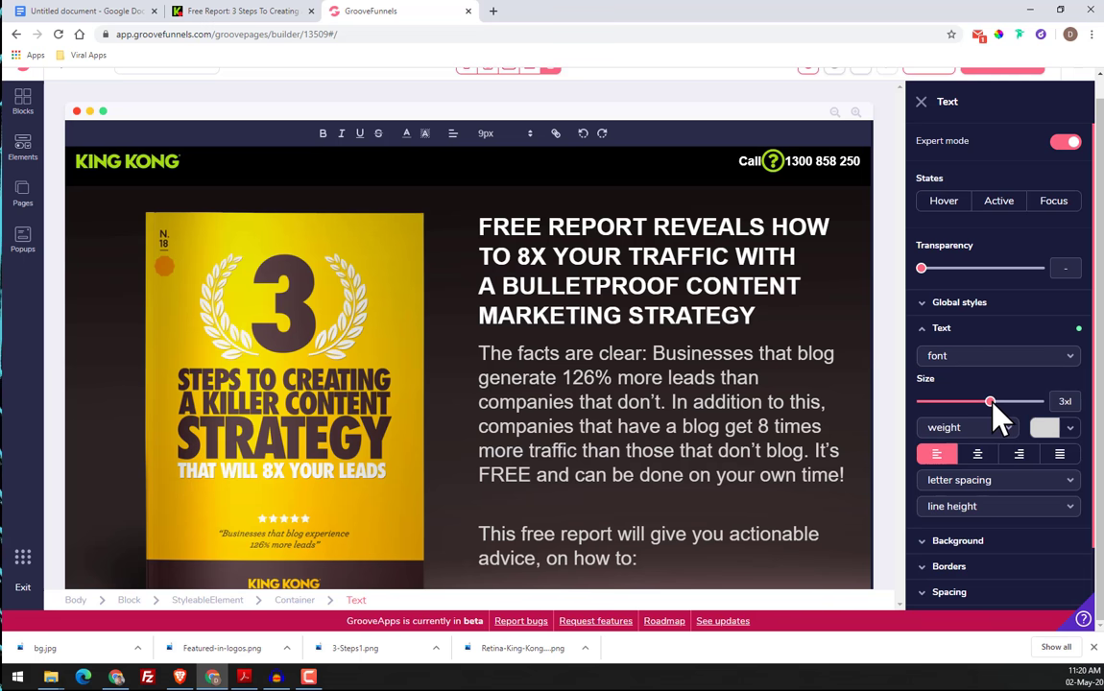
left_click_drag(998, 415, 970, 403)
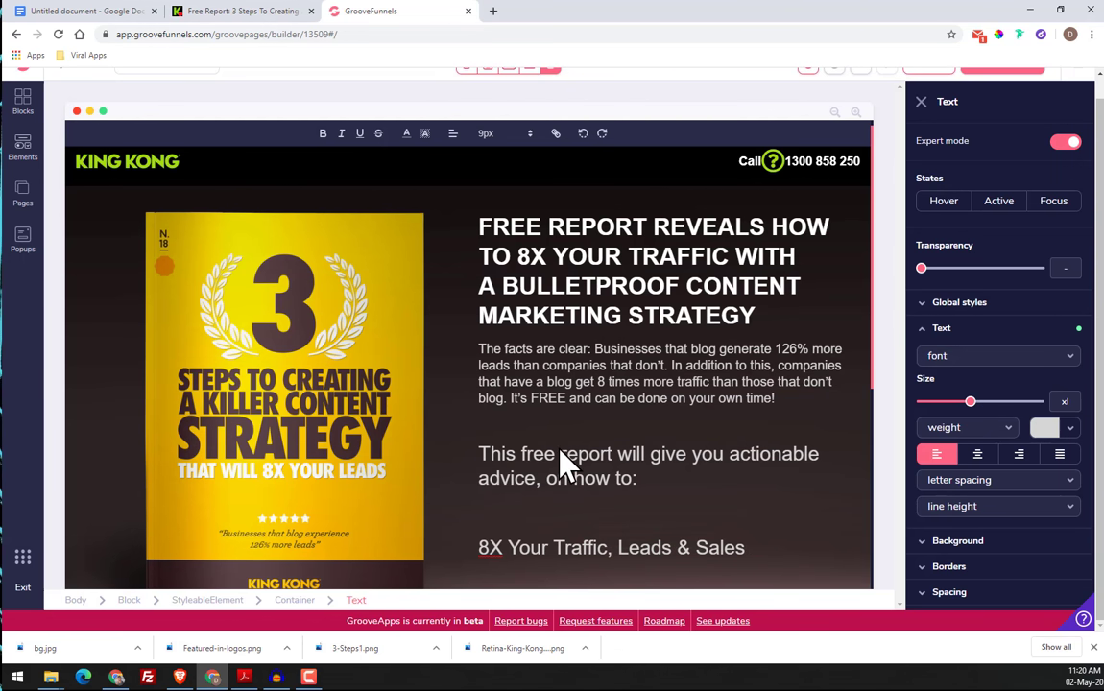
Undo the body copy's size changes and pasted text back to the Lorem ipsum paragraph
key("BackSpace")
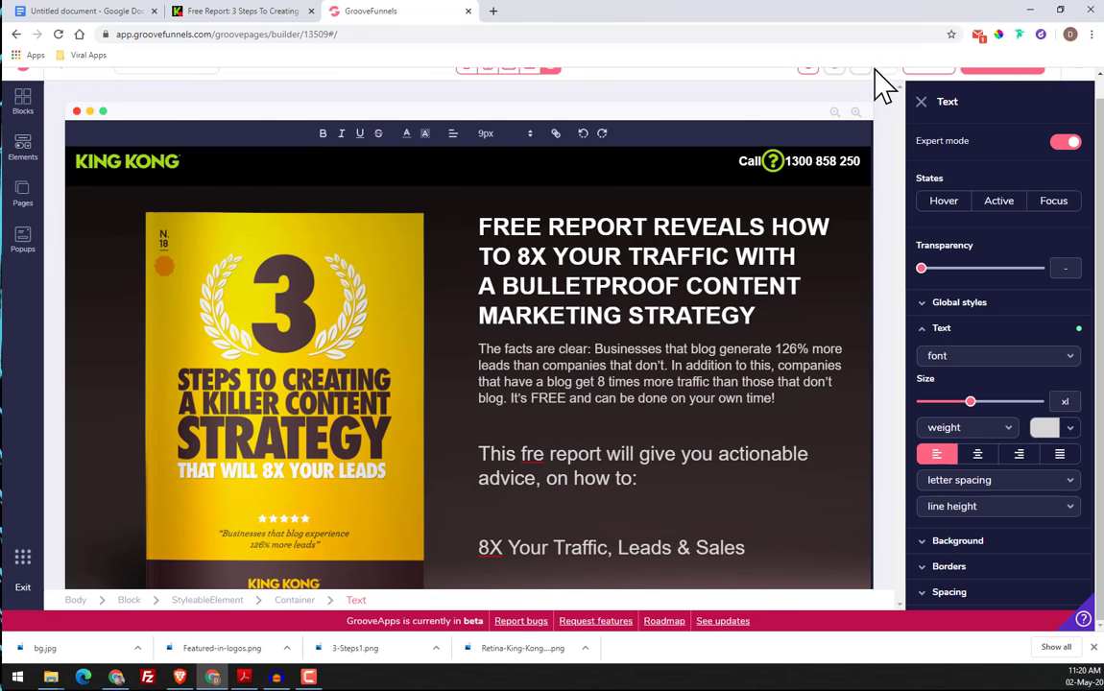
scroll(845, 144, "up", 1)
left_click(810, 85)
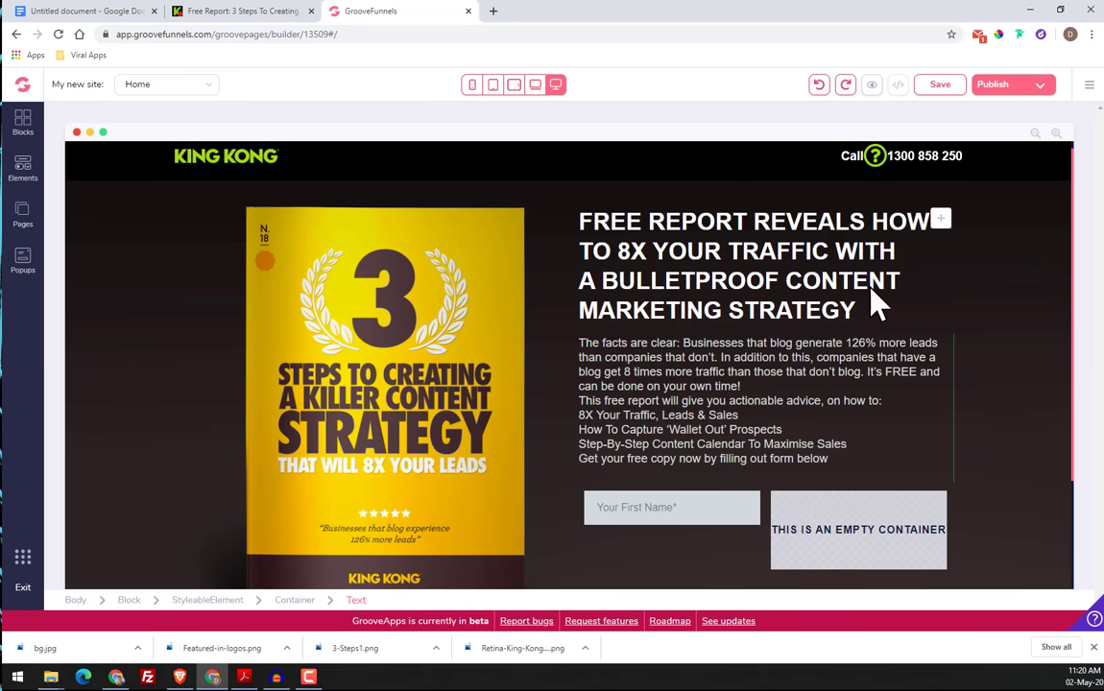
scroll(847, 413, "up", 1)
left_click(821, 85)
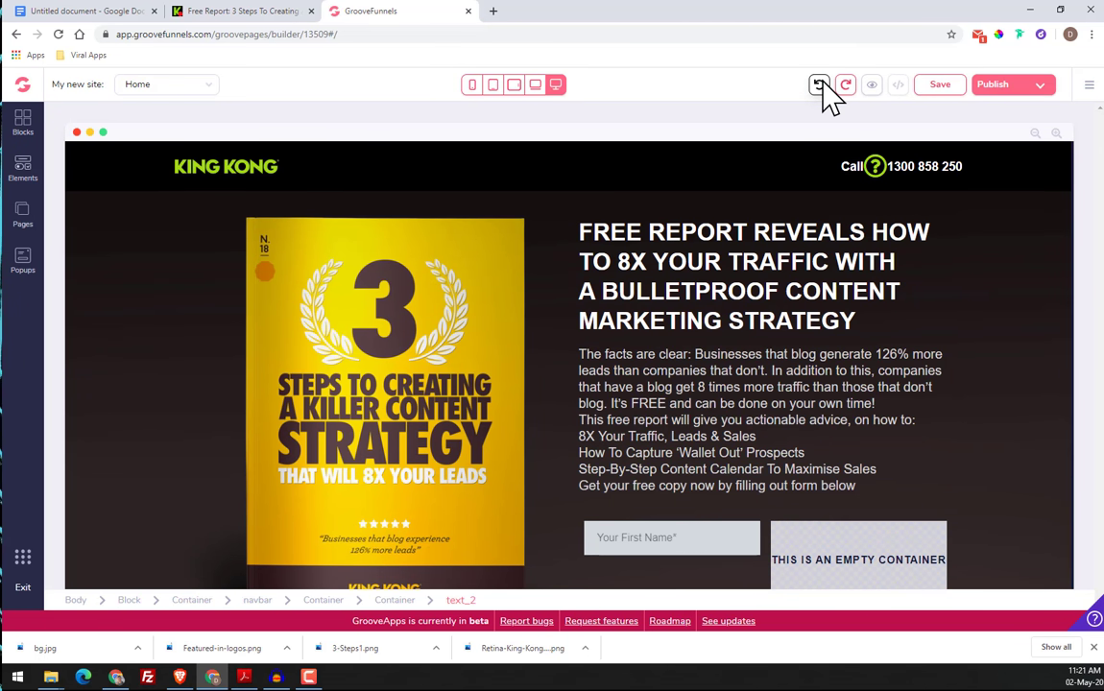
left_click(821, 85)
left_click(821, 85)
left_click(821, 85)
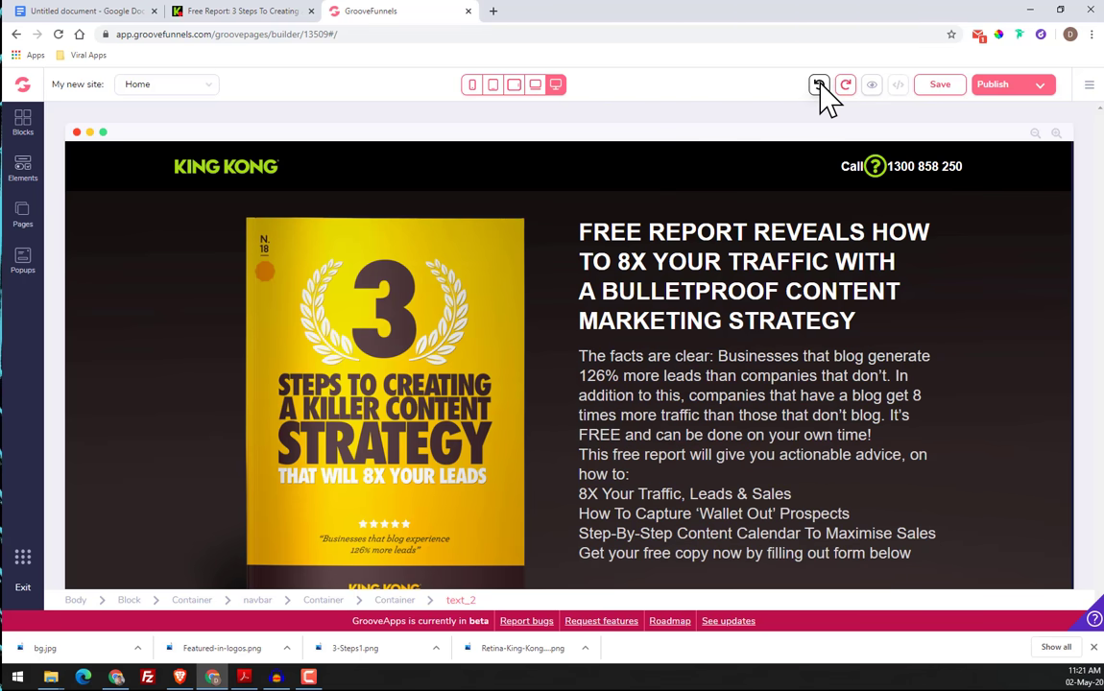
left_click(821, 85)
left_click(821, 85)
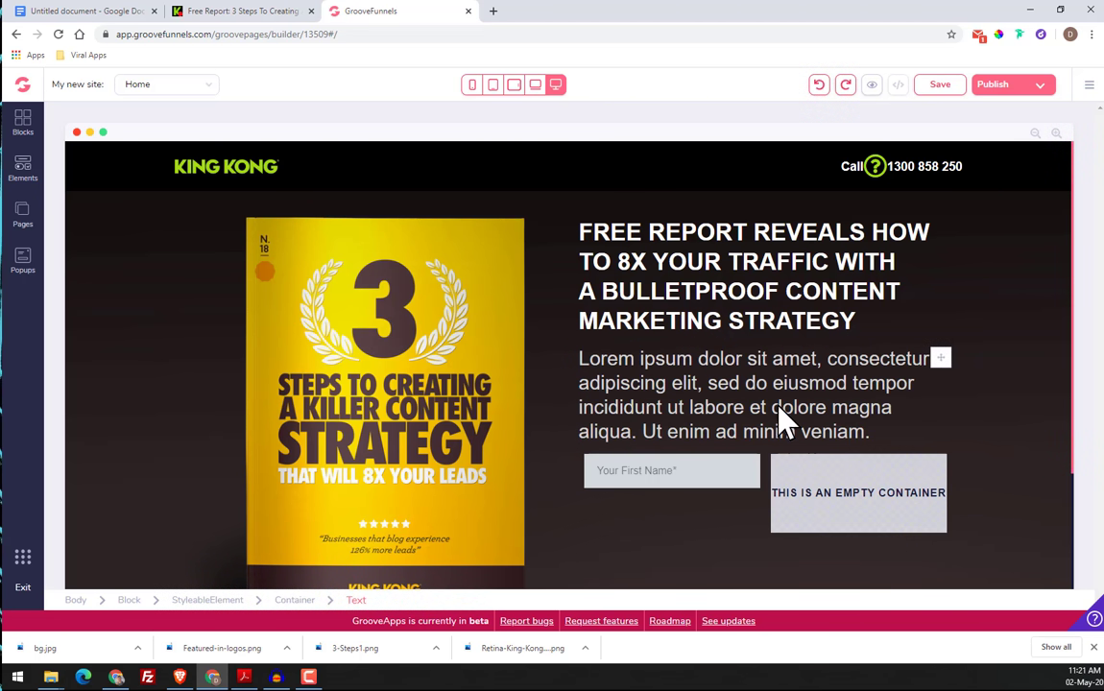
Replace the Lorem ipsum paragraph below the headline with the copied King Kong body copy starting "The facts are clear"
left_click(743, 370)
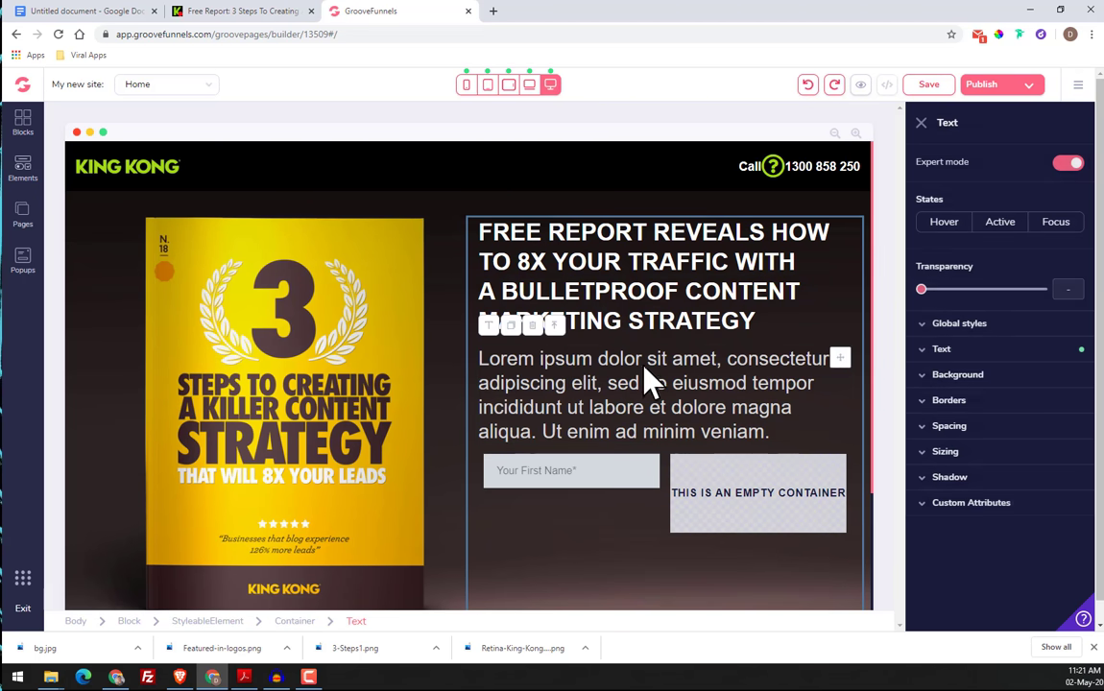
left_click(493, 325)
left_click_drag(479, 384, 766, 461)
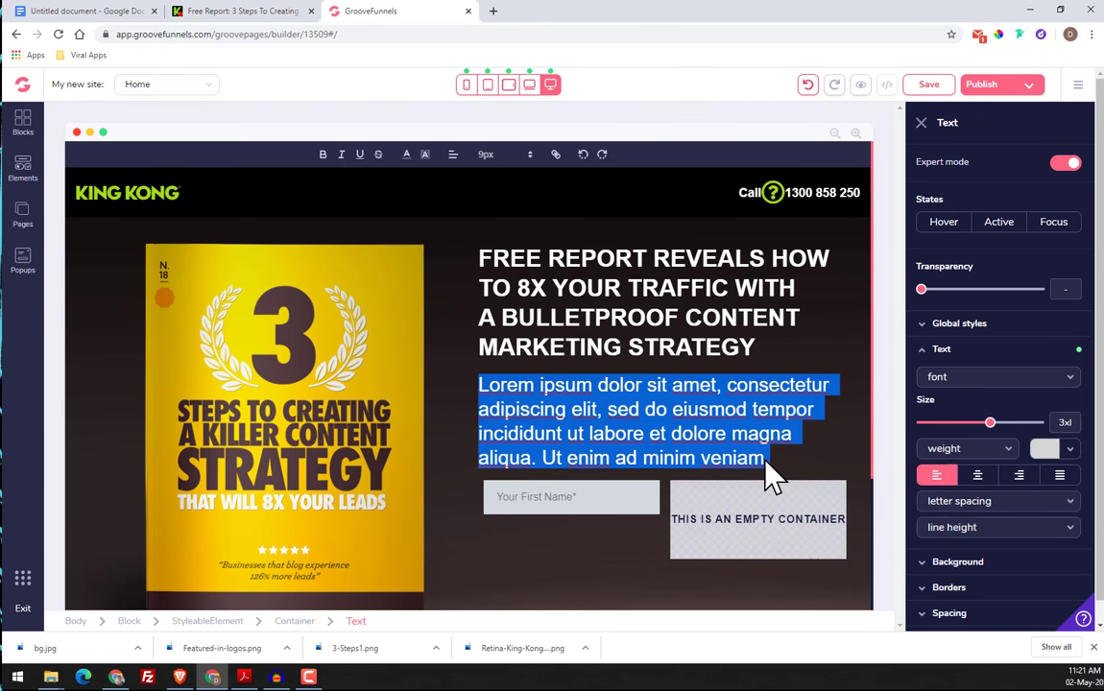
right_click(515, 388)
left_click(565, 459)
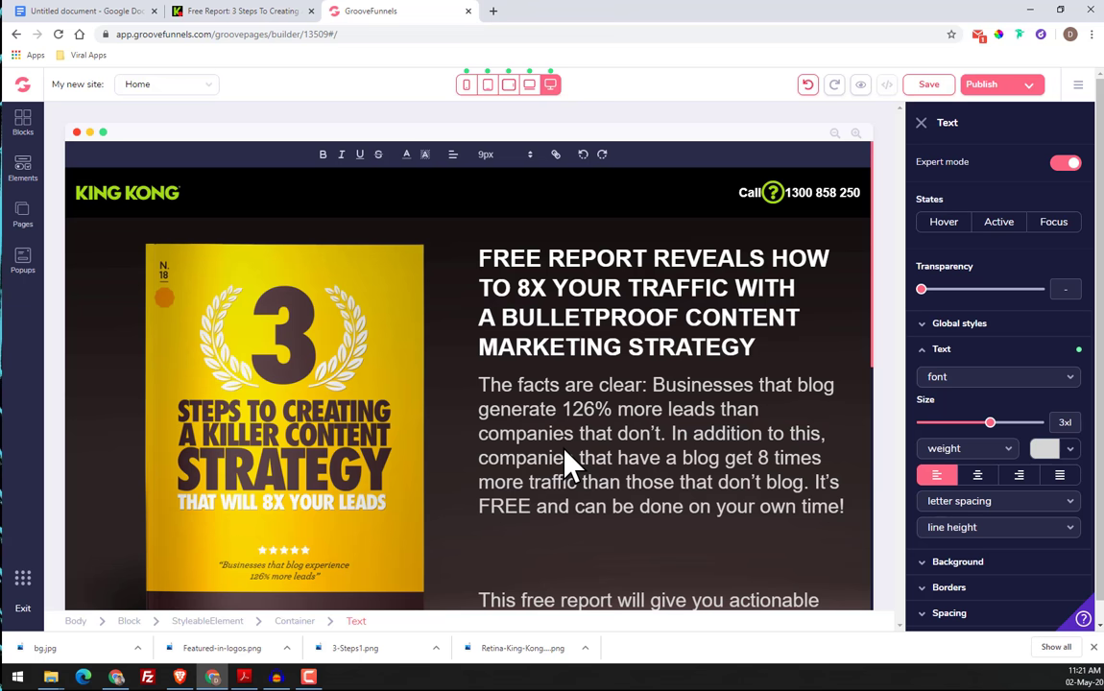
Remove the extra blank lines before "This free report will give you actionable advice" and before "8X Your Traffic, Leads & Sales"
left_click(579, 538)
key("Delete")
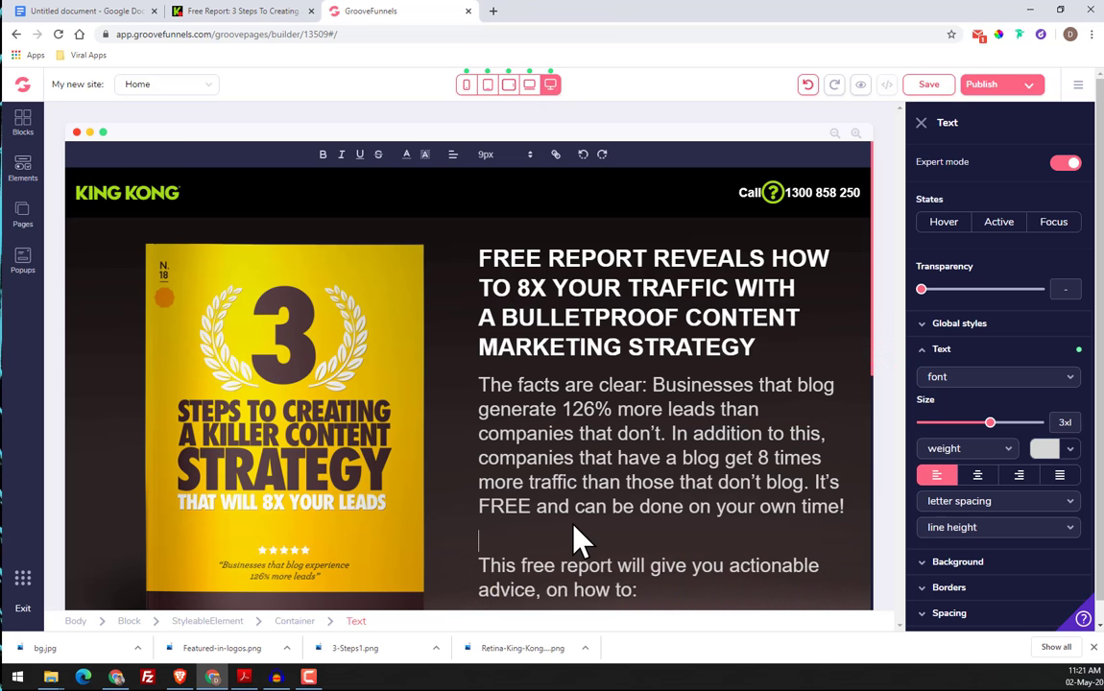
scroll(518, 377, "down", 3)
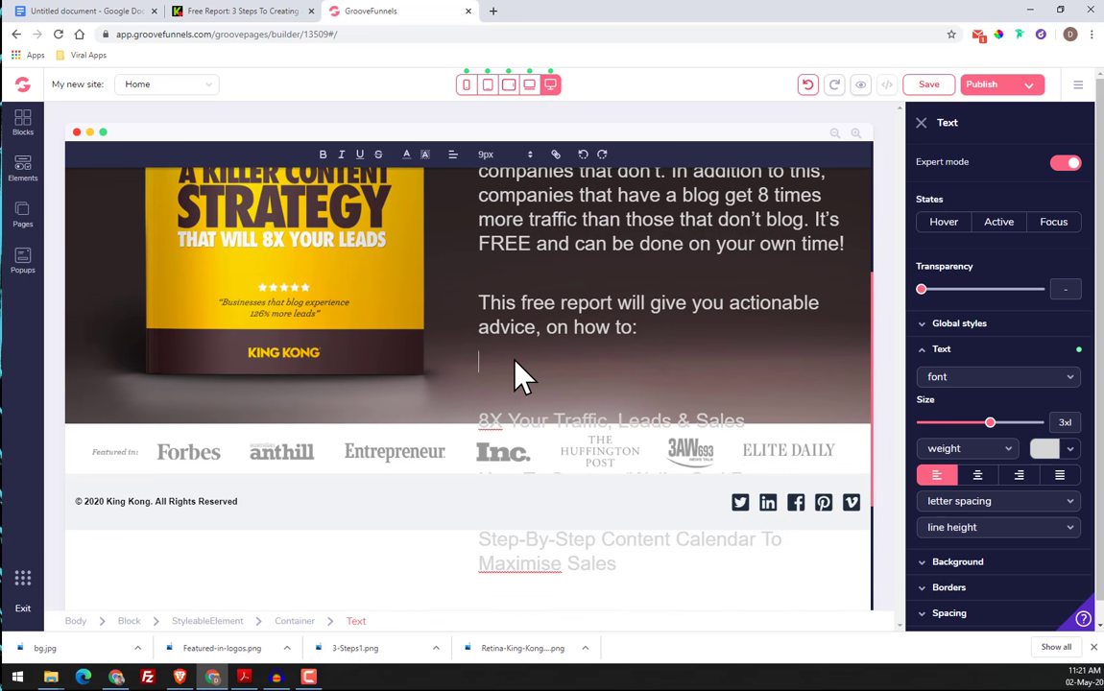
key("Delete")
scroll(592, 423, "down", 1)
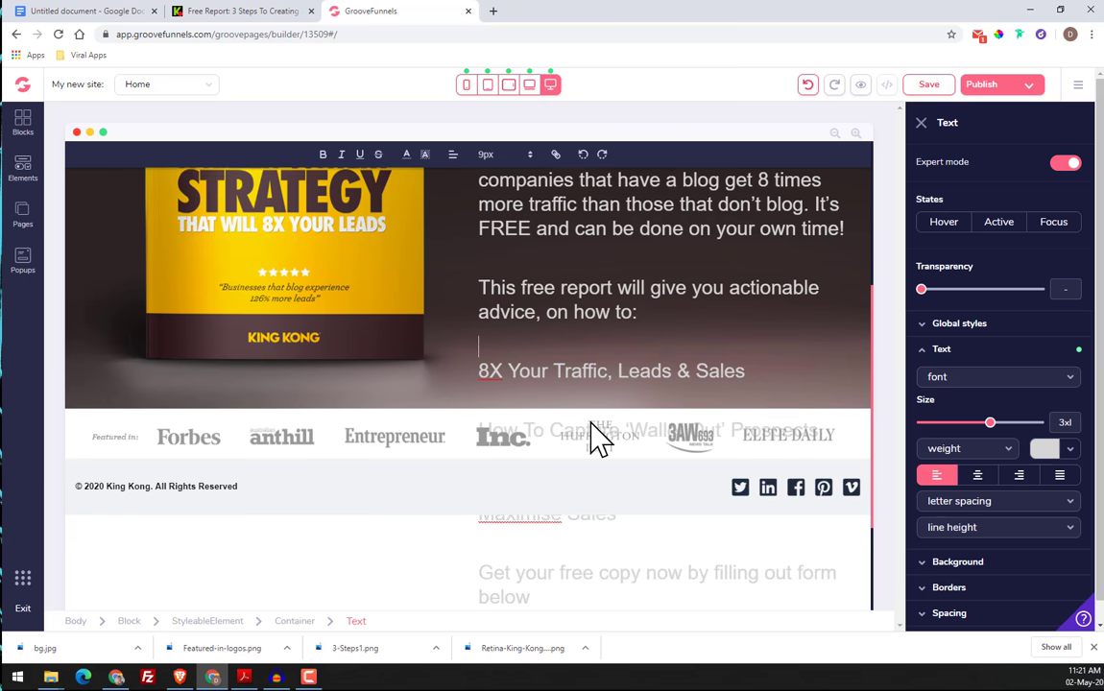
scroll(581, 466, "down", 1)
Select the pasted body copy from "The facts are clear" through the list lines for formatting
scroll(591, 447, "up", 2)
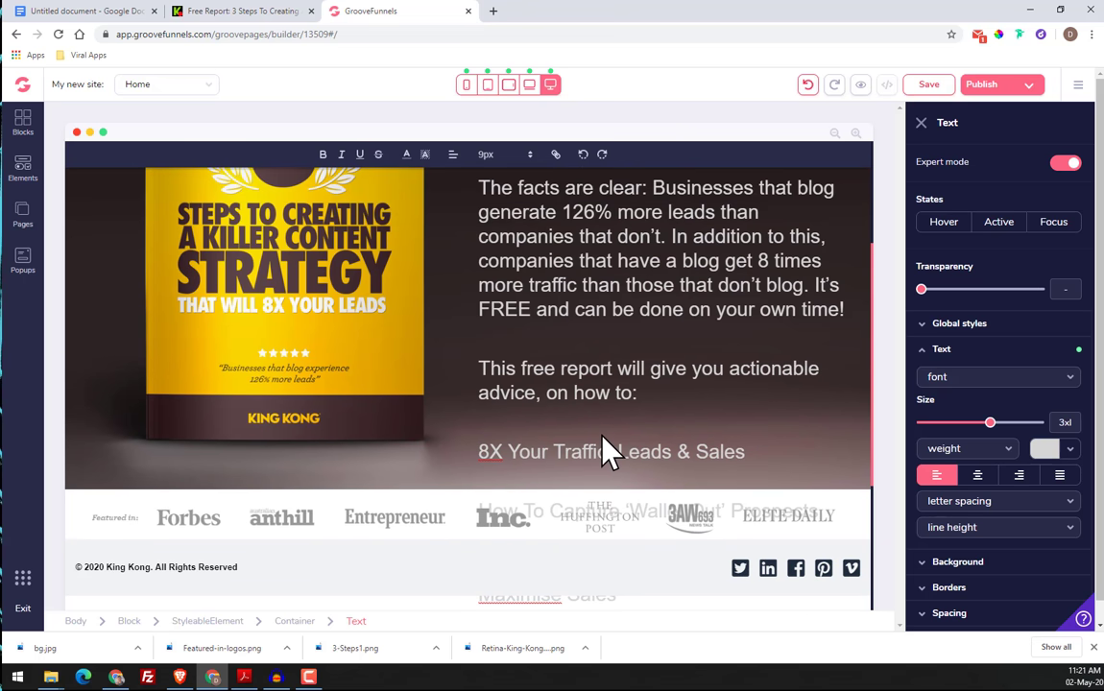
scroll(605, 452, "up", 2)
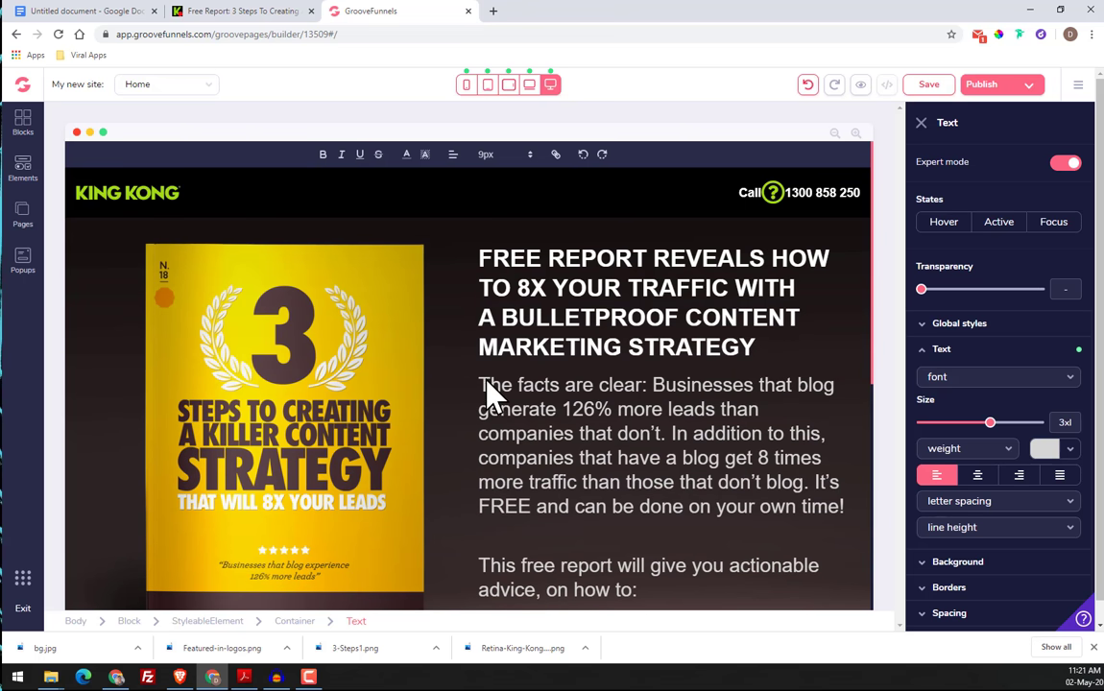
left_click_drag(486, 388, 780, 389)
scroll(778, 394, "up", 3)
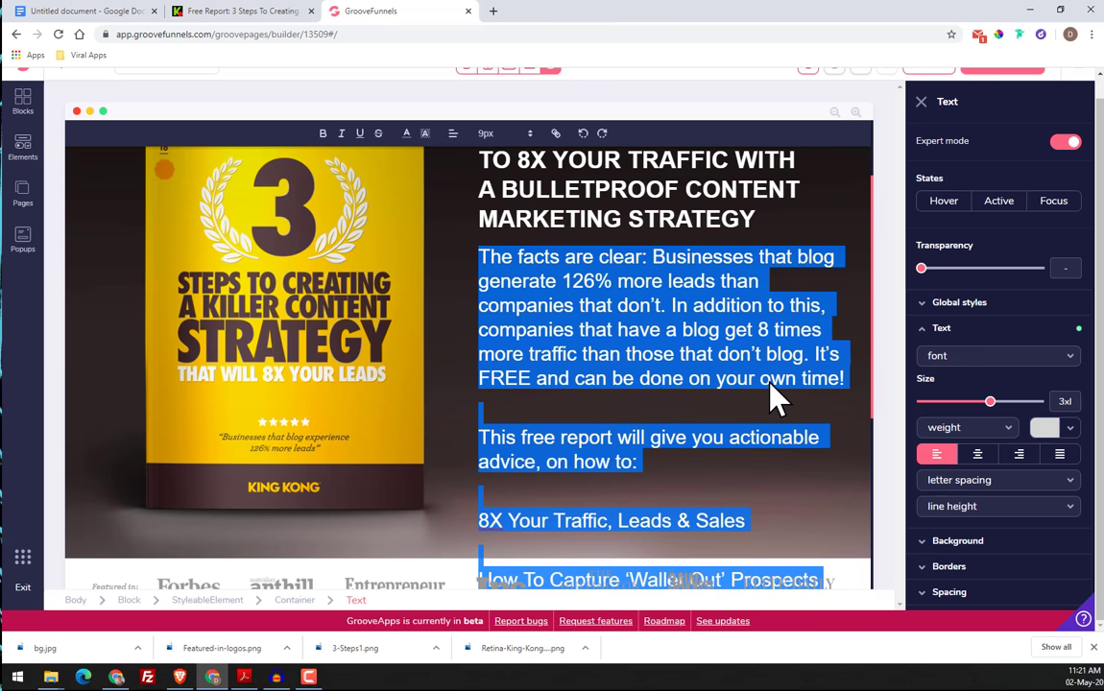
scroll(771, 389, "up", 1)
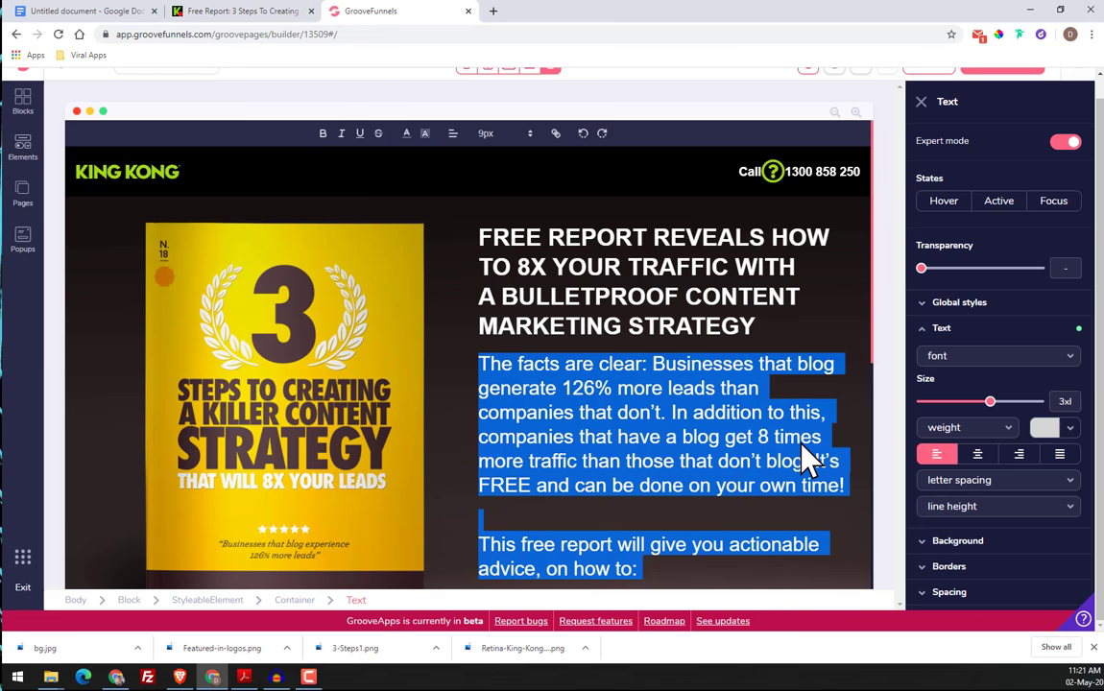
Try the body copy's first paragraph at text size xl
scroll(856, 423, "down", 2)
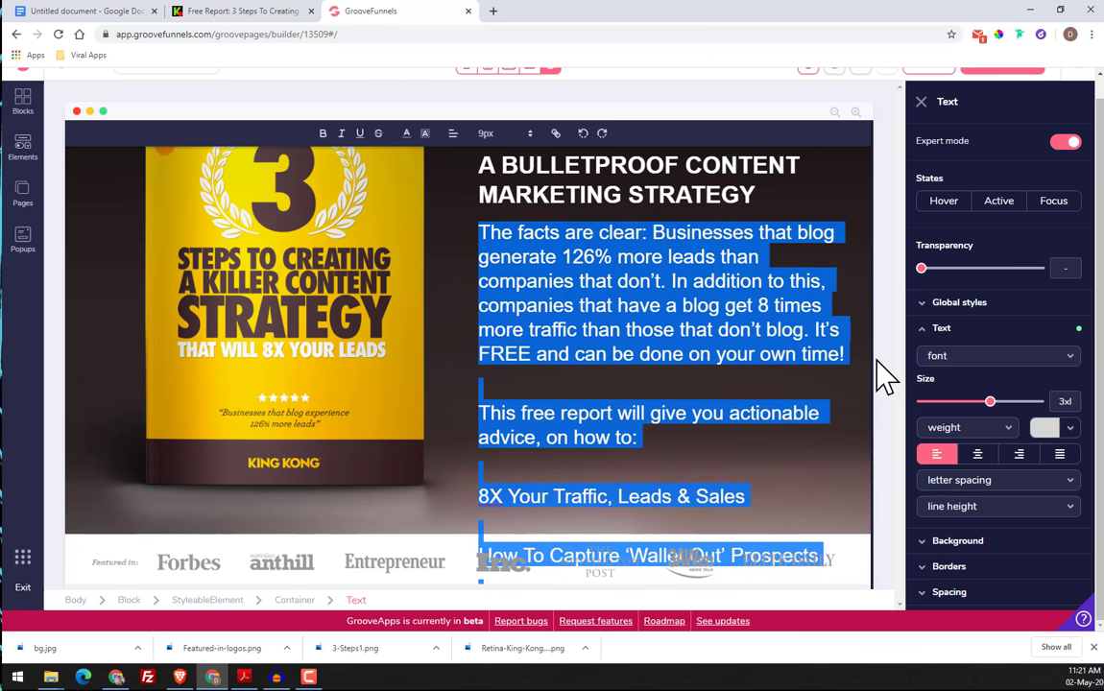
mouse_move(990, 402)
left_mouse_down()
mouse_move(970, 403)
mouse_move(999, 403)
mouse_move(990, 403)
left_mouse_up()
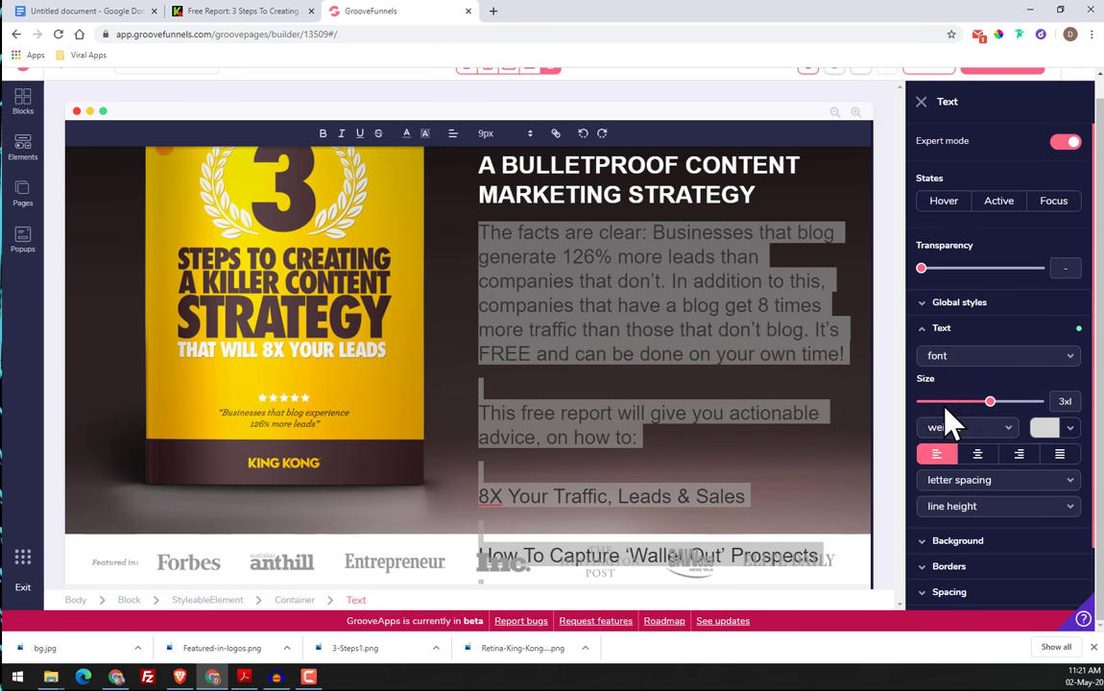
left_click(821, 418)
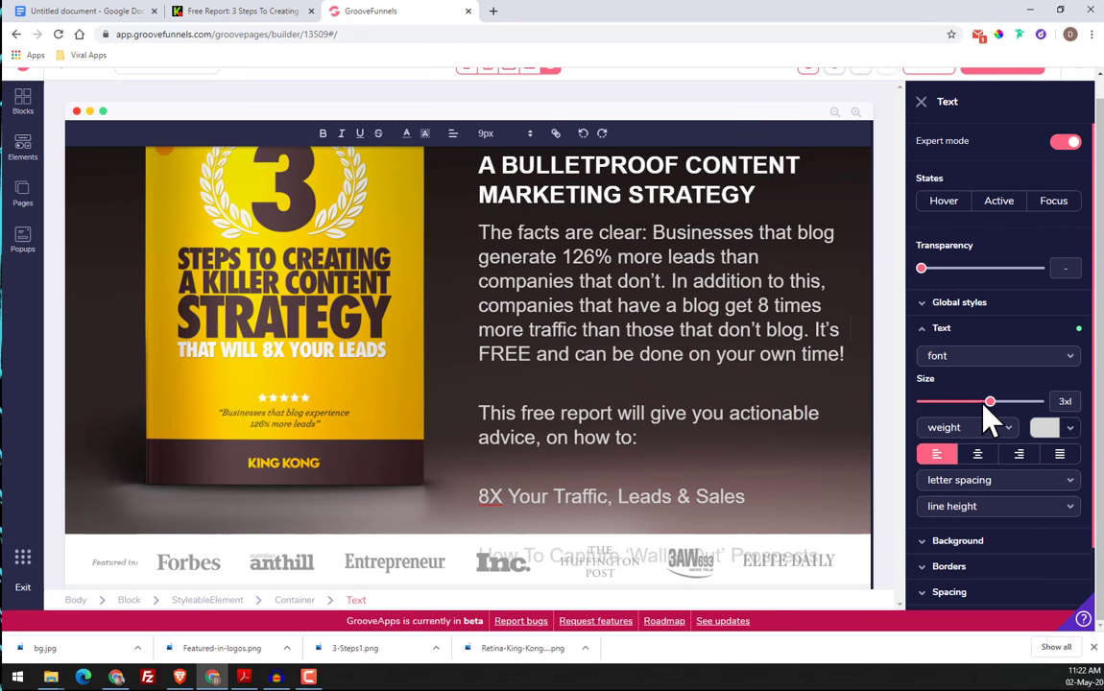
mouse_move(984, 404)
left_mouse_down()
mouse_move(970, 403)
mouse_move(996, 407)
mouse_move(969, 403)
left_mouse_up()
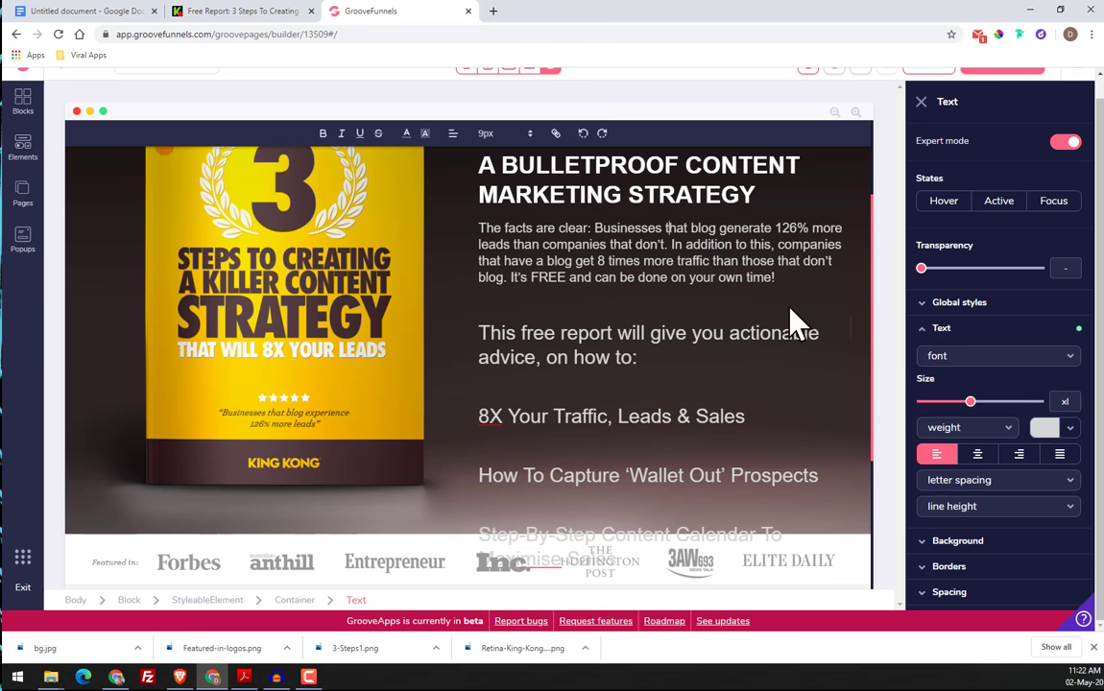
left_click(443, 282)
left_click(608, 231)
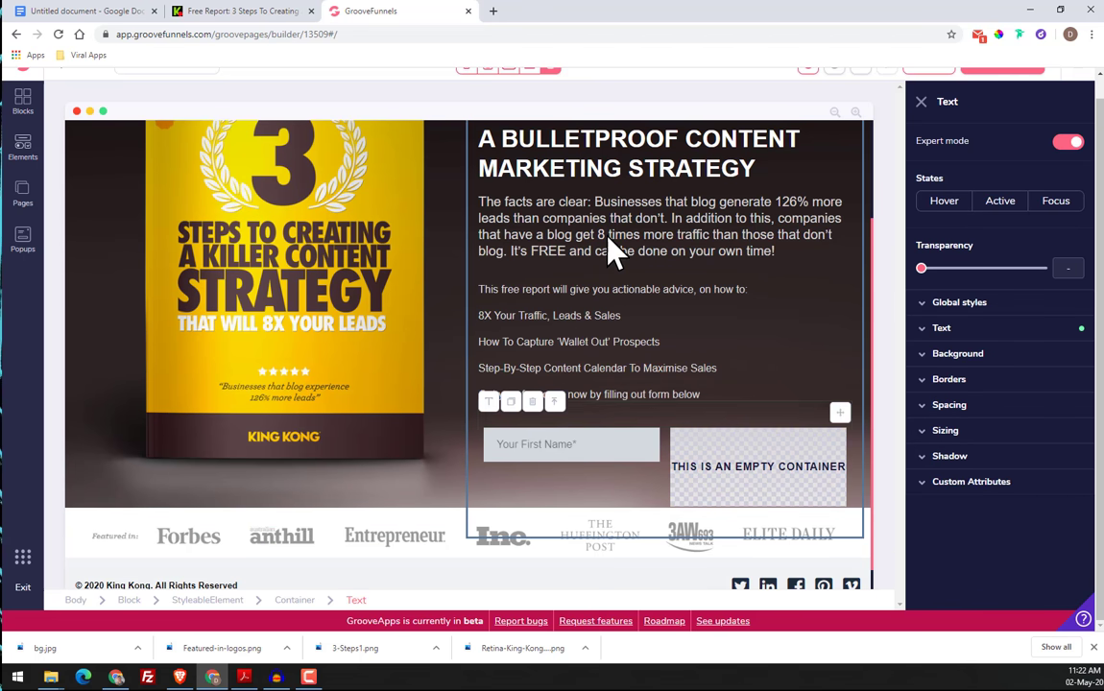
Delete the body copy text element below the hero headline
left_click(534, 401)
left_click(550, 350)
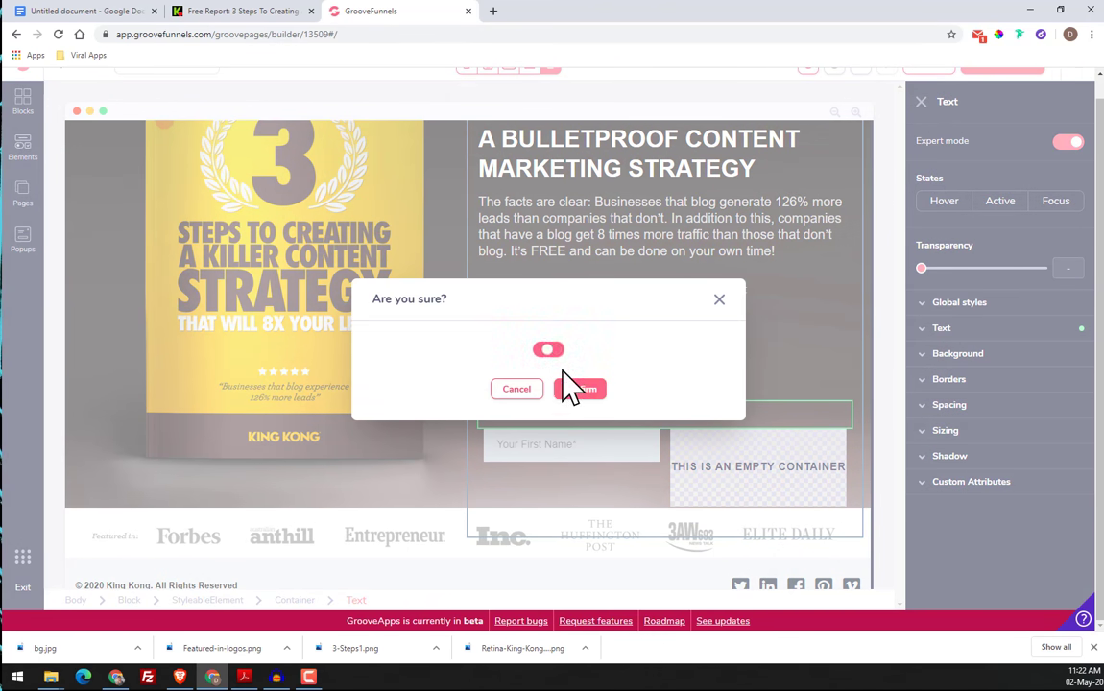
left_click(576, 394)
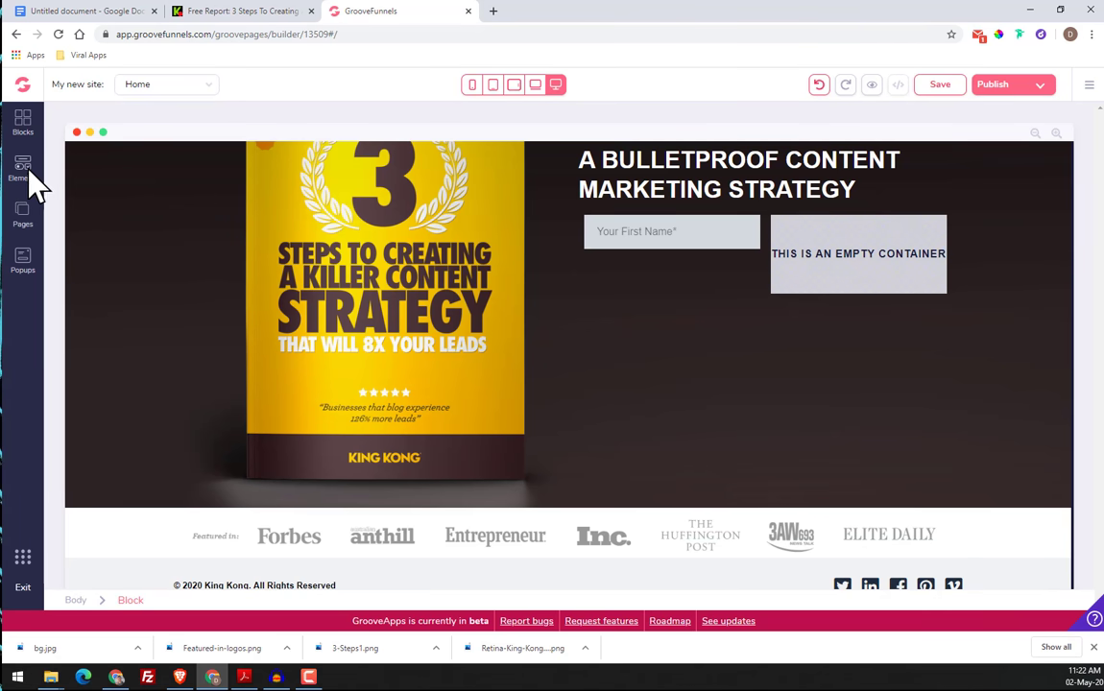
Insert a new text element between the hero headline and the first-name field
left_click(25, 171)
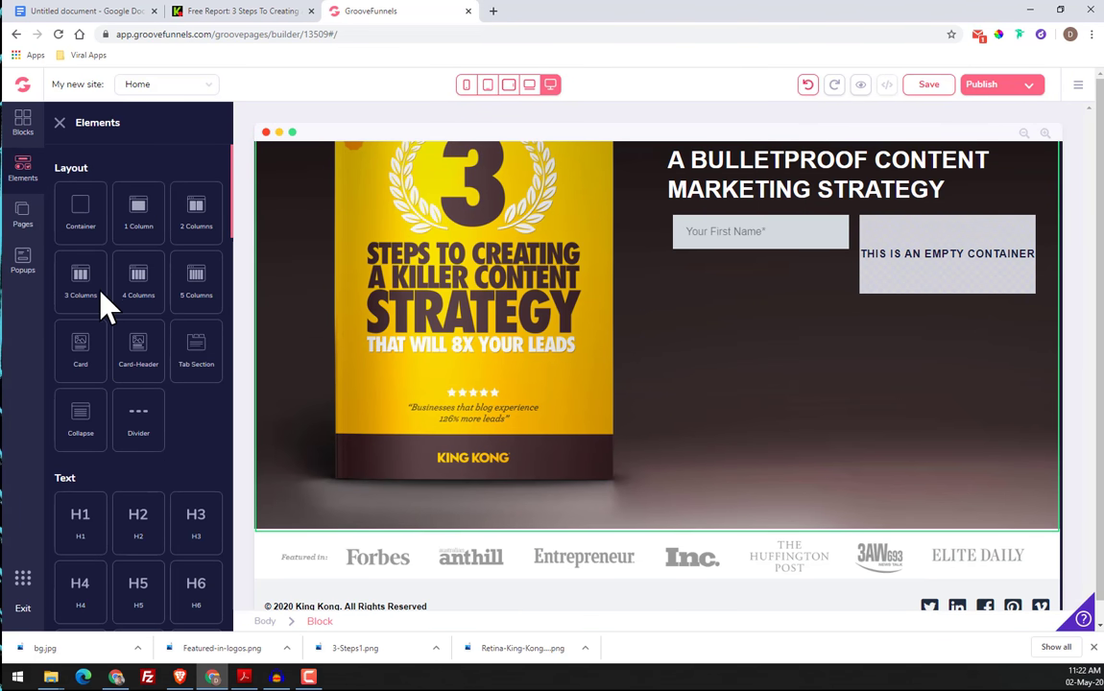
scroll(106, 307, "down", 1)
scroll(106, 317, "down", 1)
left_click_drag(86, 476, 832, 248)
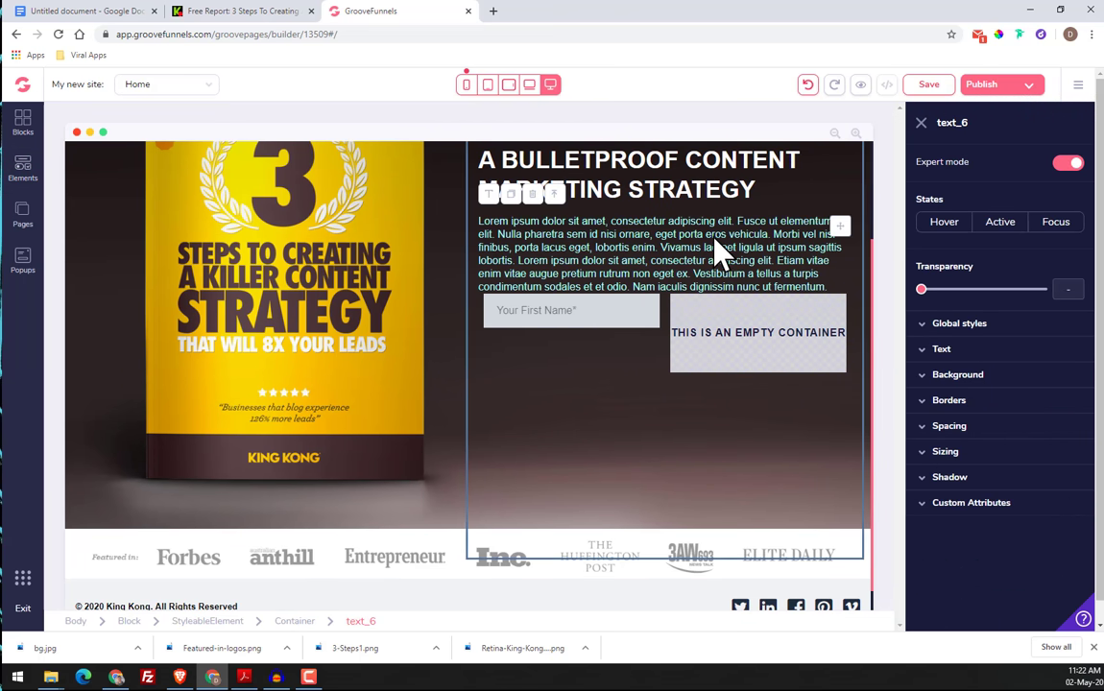
Replace the new element's Lorem ipsum text with the copied body copy starting "The facts are clear"
double_click(708, 239)
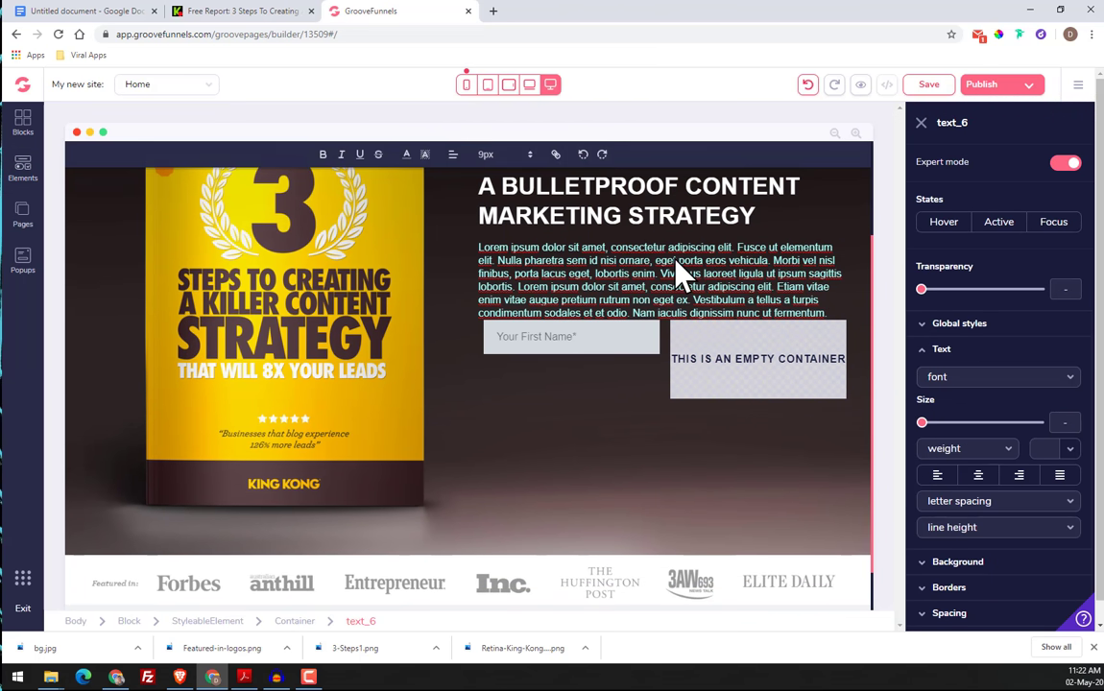
left_click_drag(482, 252, 821, 338)
right_click(732, 283)
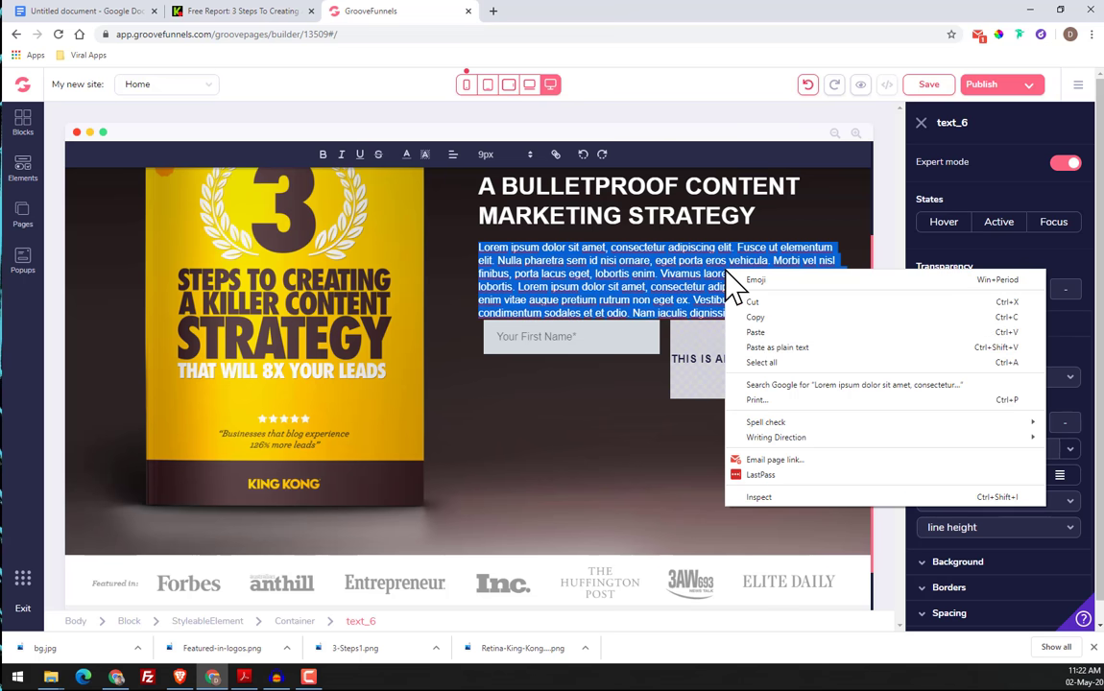
left_click(771, 333)
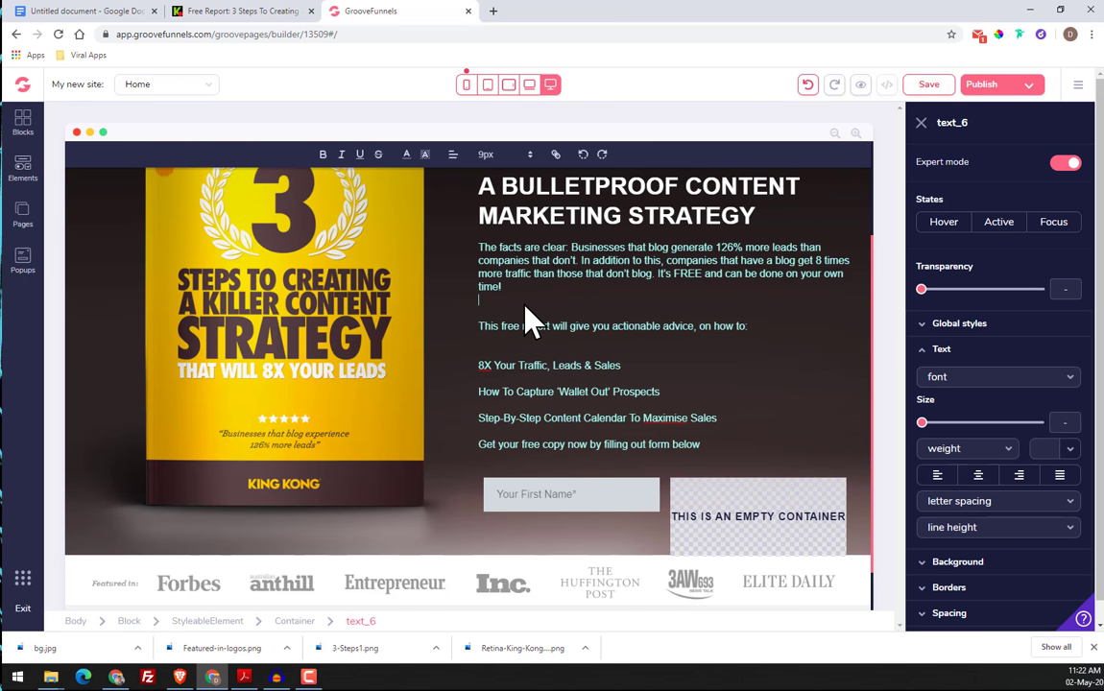
Inspect the body paragraph's font on the original King Kong page with Fonts Ninja and copy its colour code
left_click(213, 16)
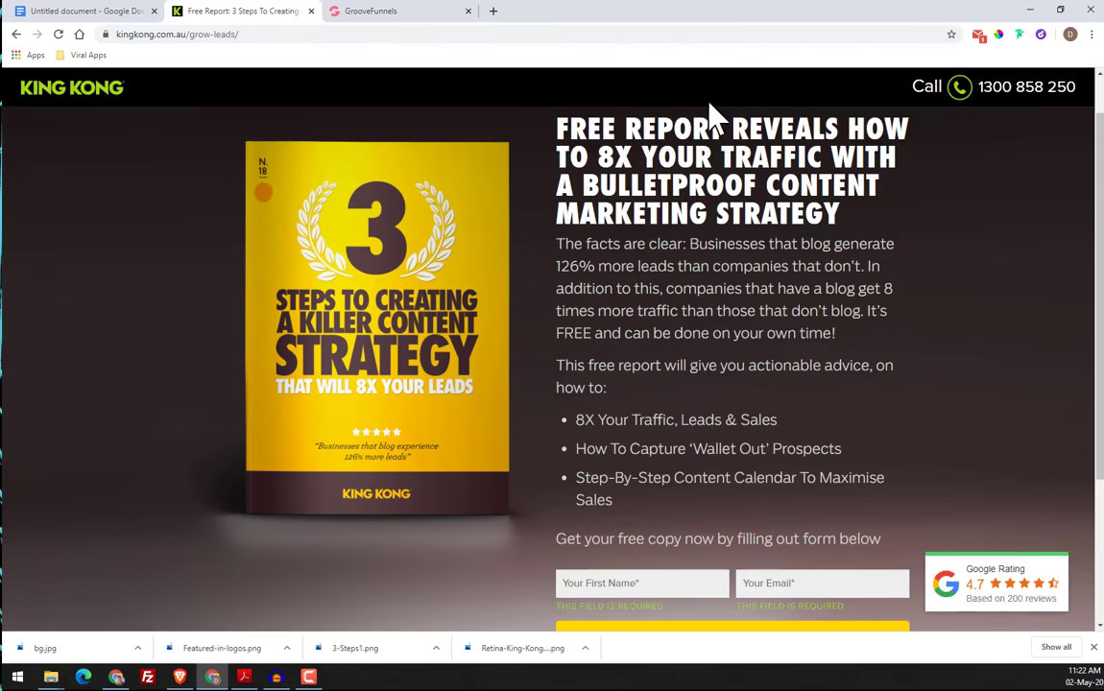
left_click(1019, 34)
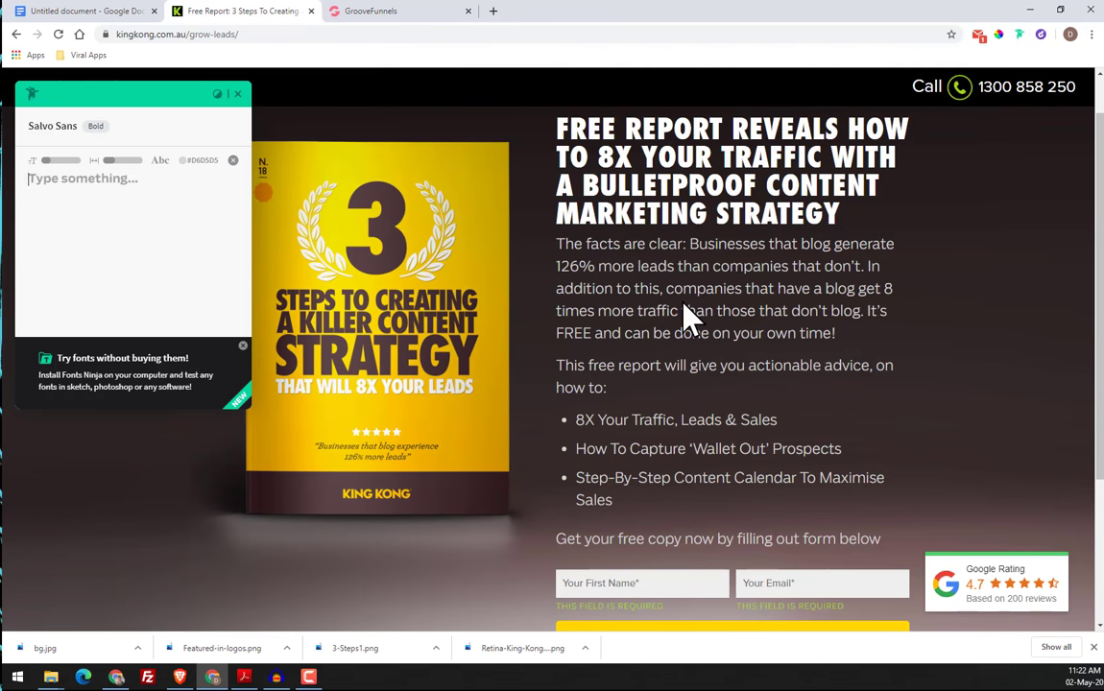
mouse_move(683, 324)
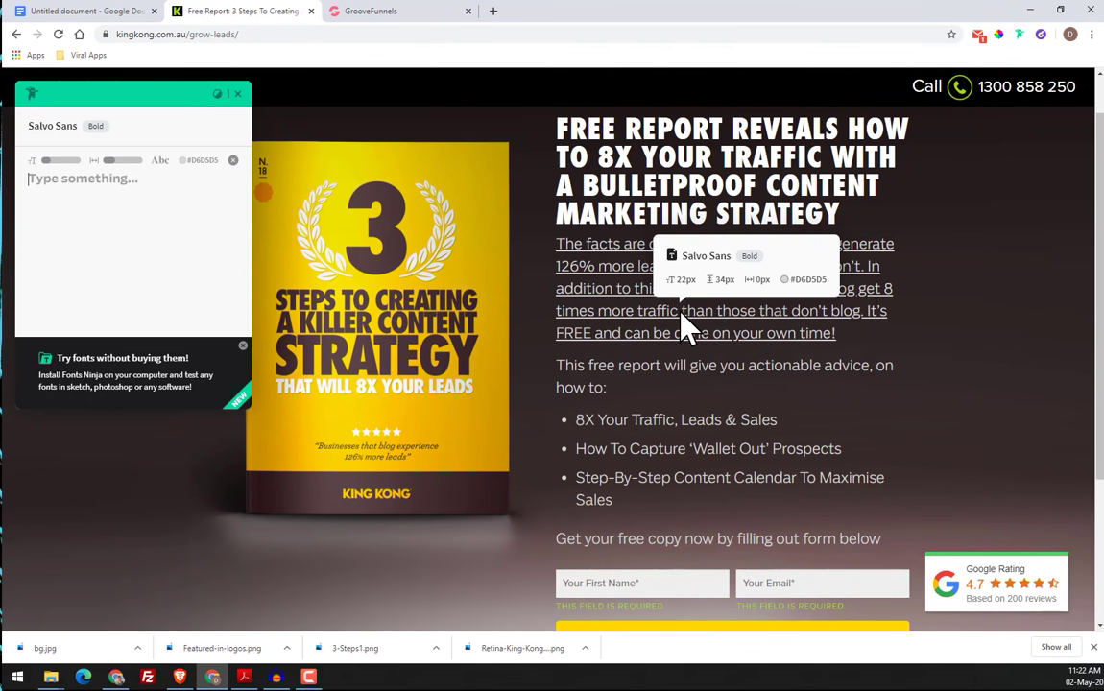
left_click(206, 161)
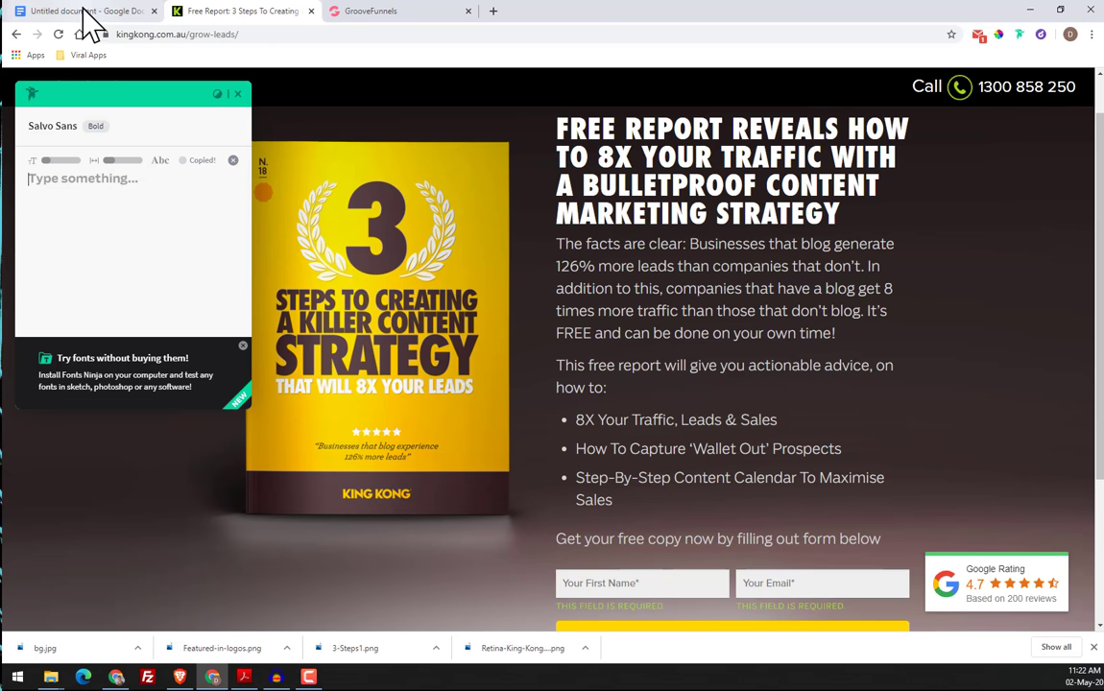
Return to the GrooveFunnels builder and set the new body copy's text colour to #D6D5D5
left_click(369, 14)
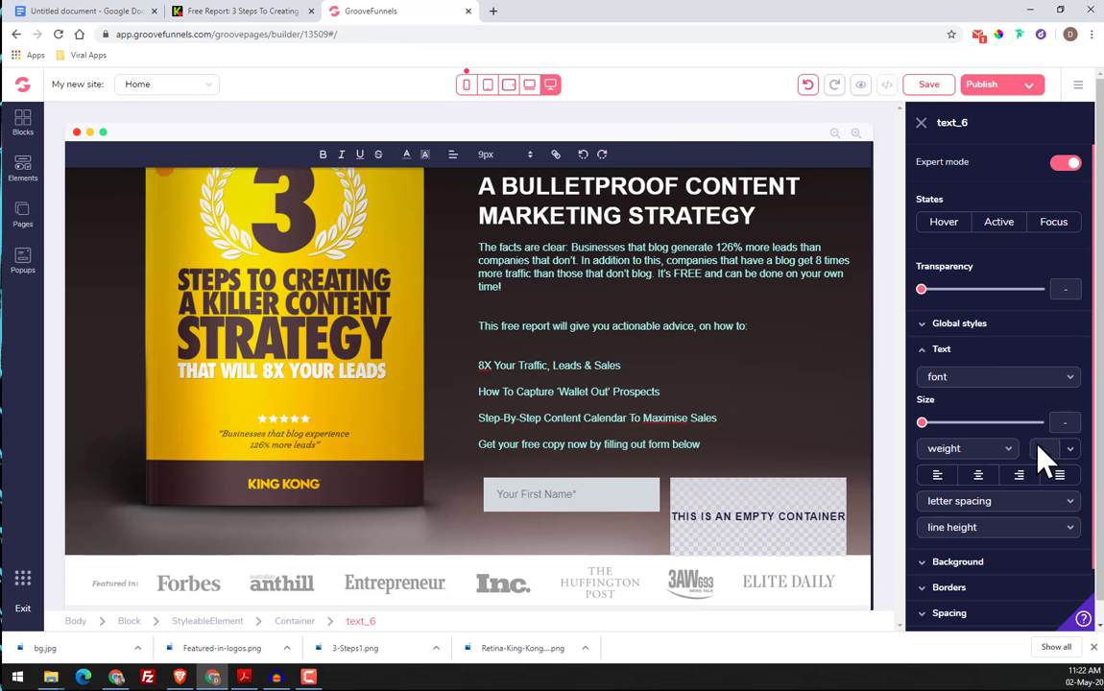
left_click(1061, 452)
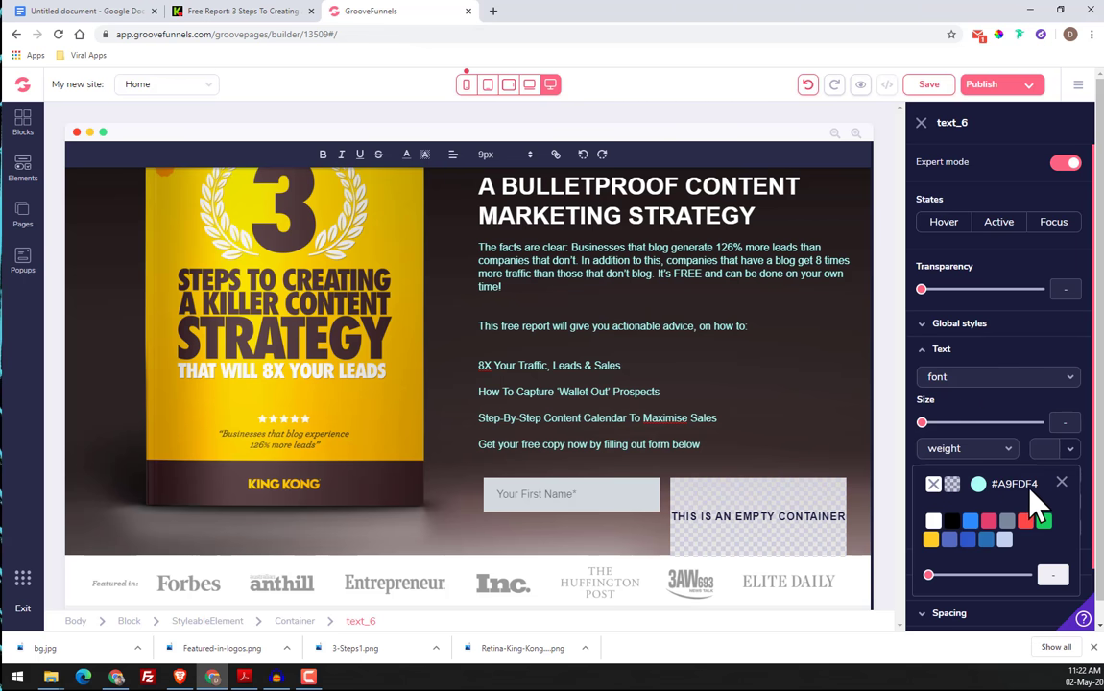
left_click(979, 484)
scroll(989, 523, "down", 2)
double_click(983, 595)
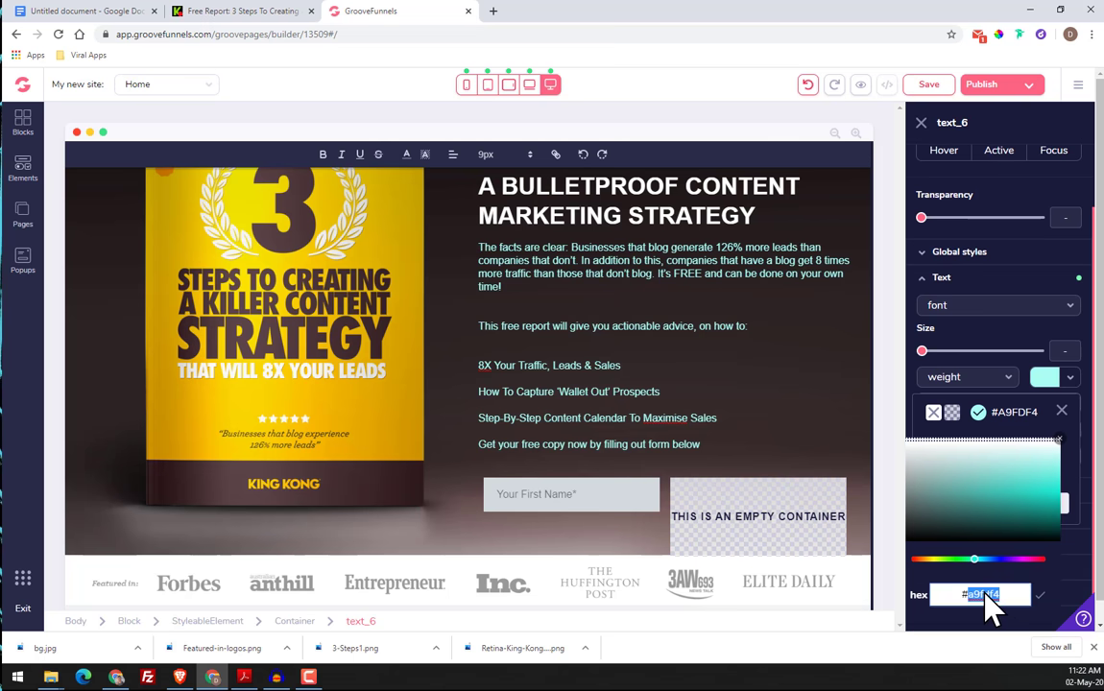
right_click(985, 588)
left_click(980, 522)
left_click(961, 595)
key("BackSpace")
left_click(1041, 596)
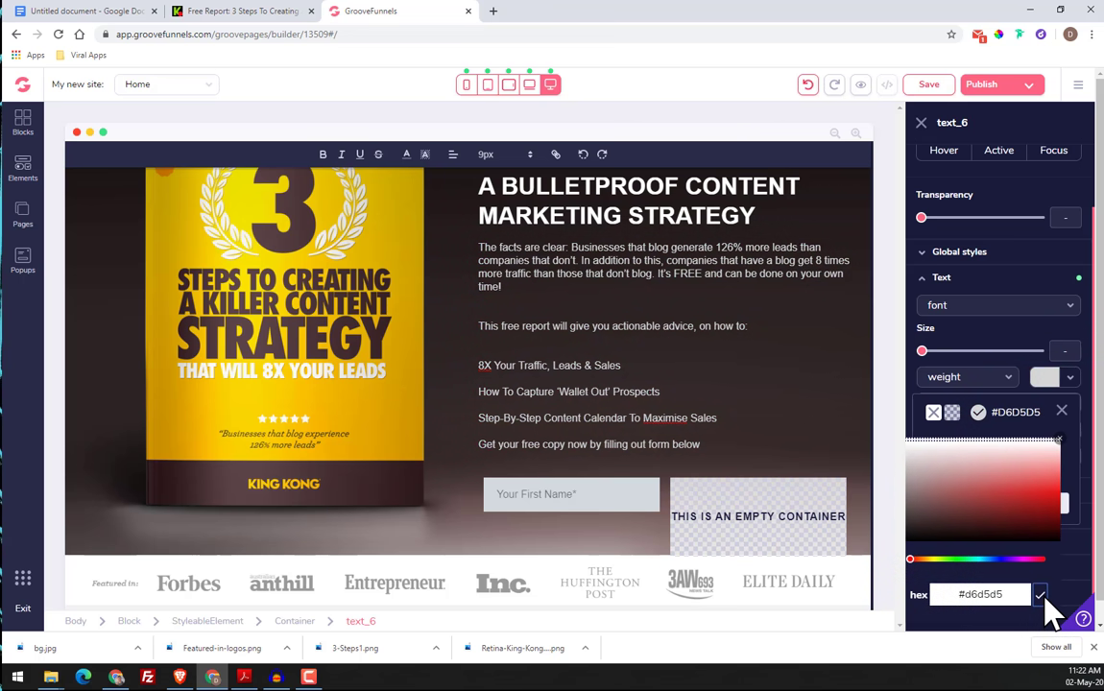
left_click(1061, 411)
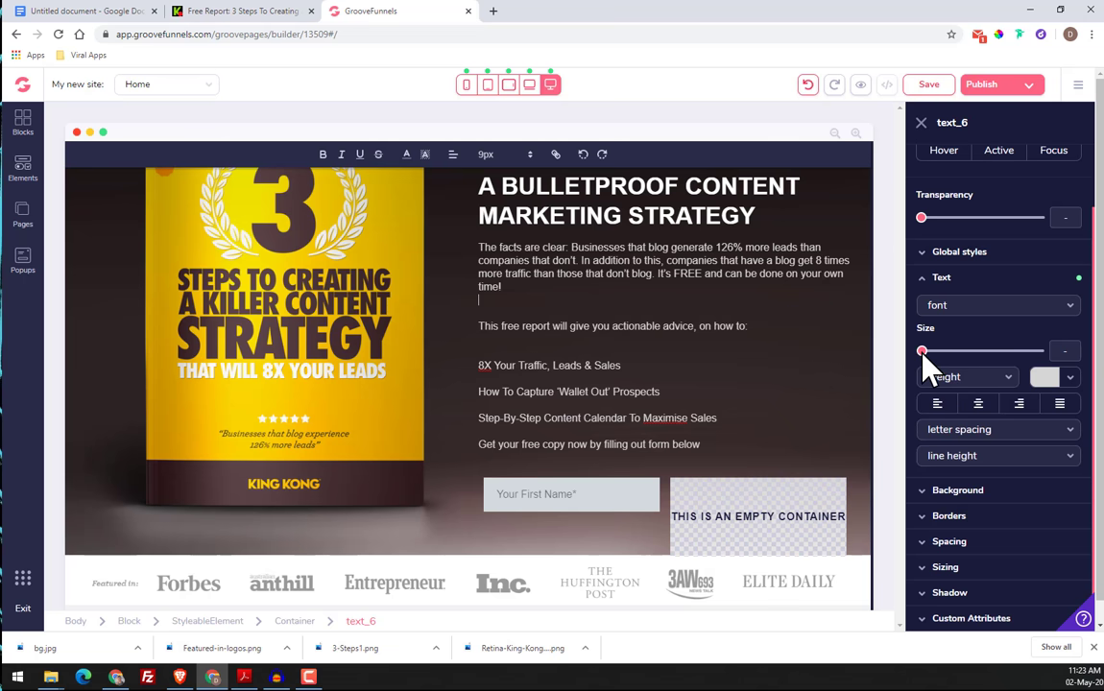
Set the first paragraph to size lg and cut everything from "This free report" through "Get your free copy now by filling out form below"
left_click_drag(922, 353, 950, 370)
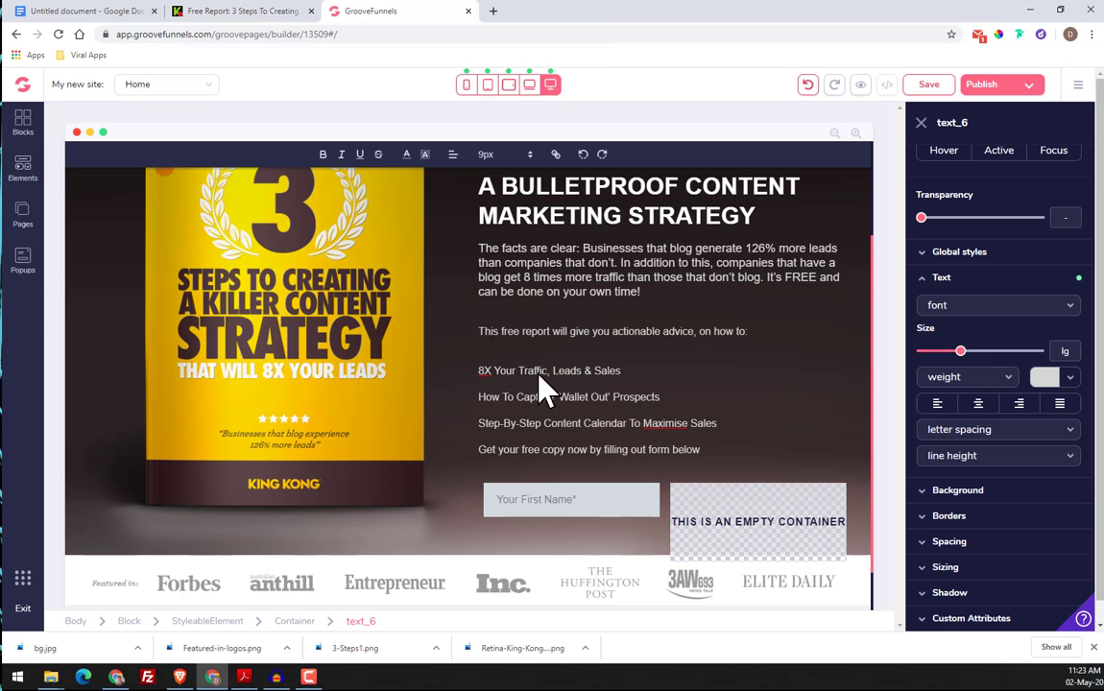
left_click_drag(483, 332, 699, 448)
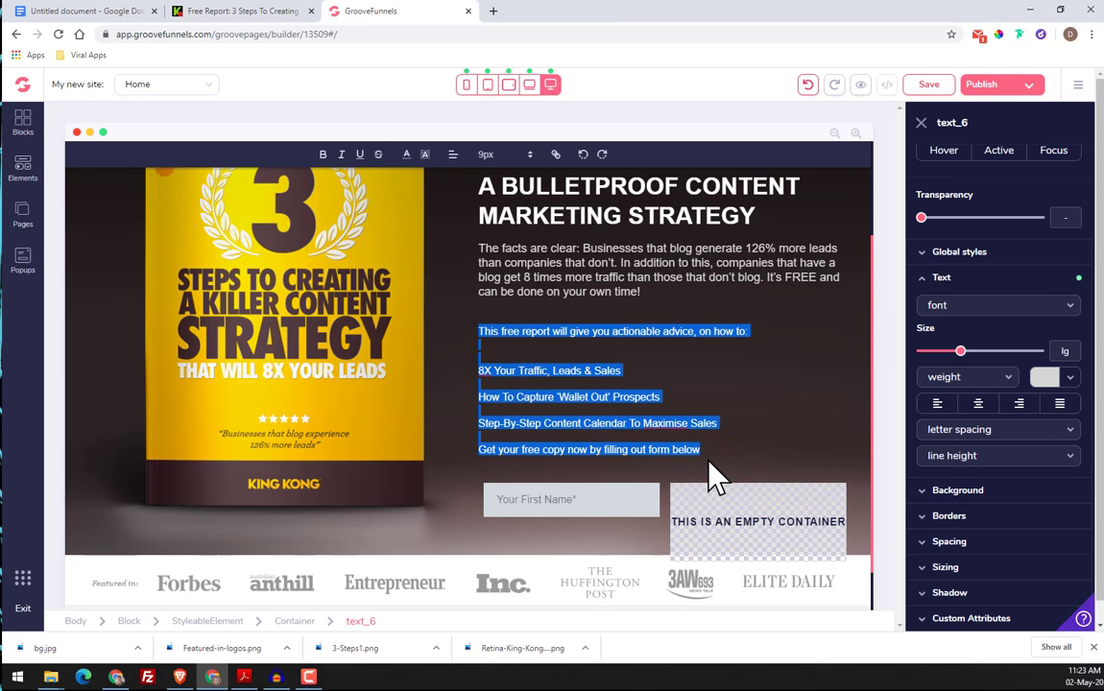
key("BackSpace")
key("BackSpace")
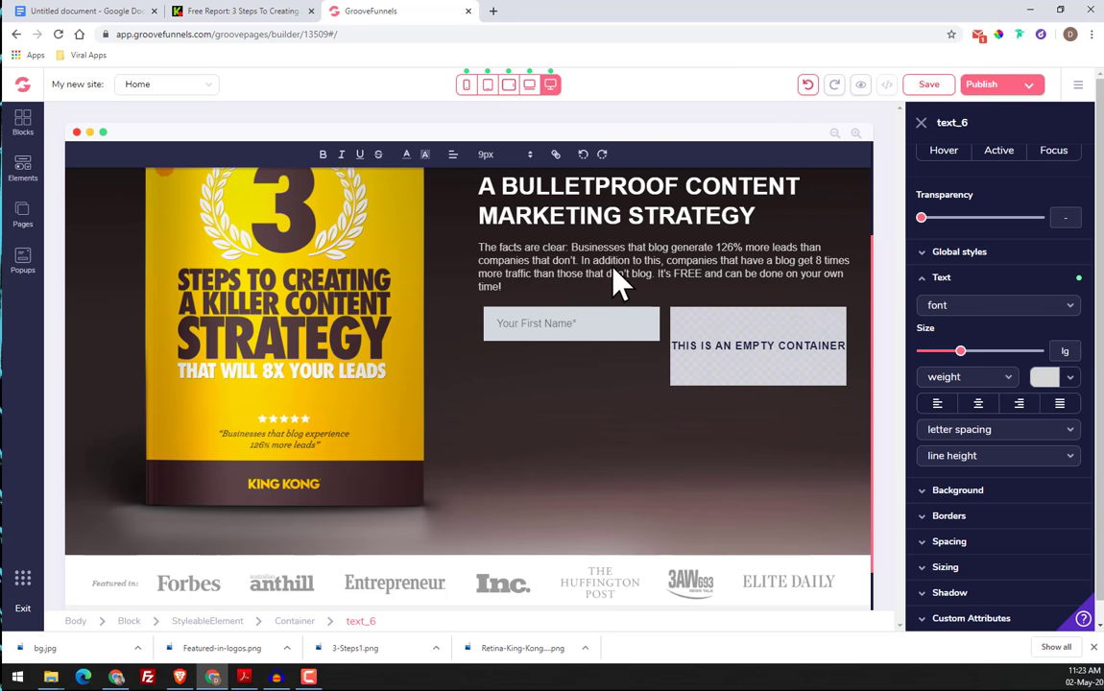
Compare with the original page, set the "The facts are clear" paragraph's size to 2xl, and add a blank line after it
left_click(250, 15)
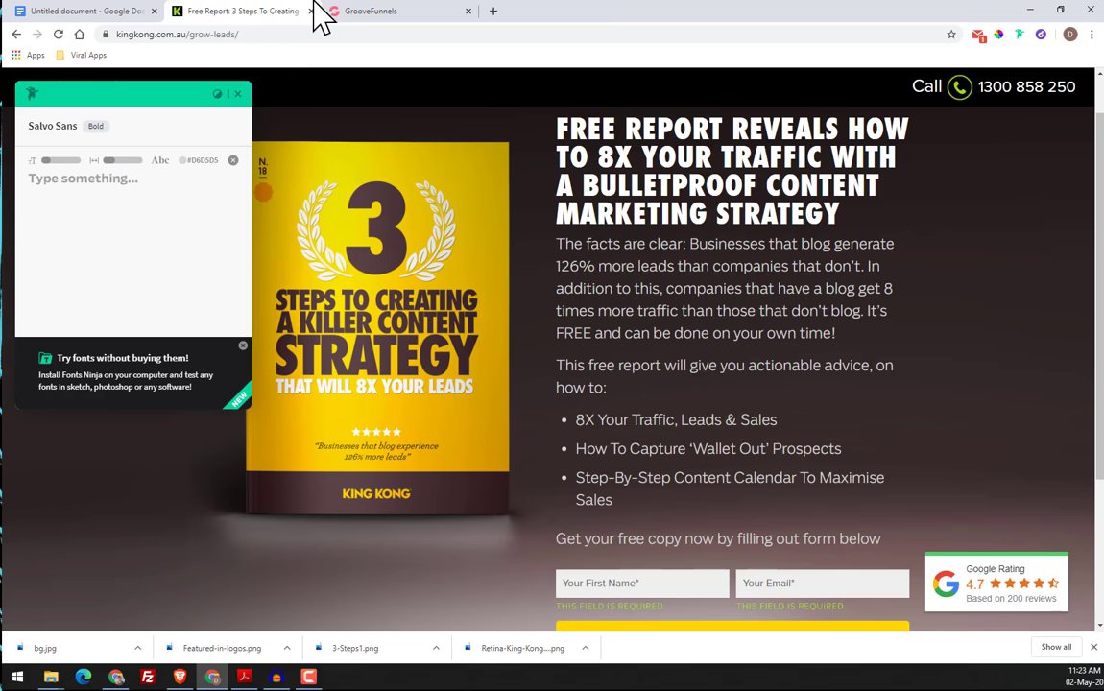
left_click(377, 11)
left_click_drag(958, 352, 980, 352)
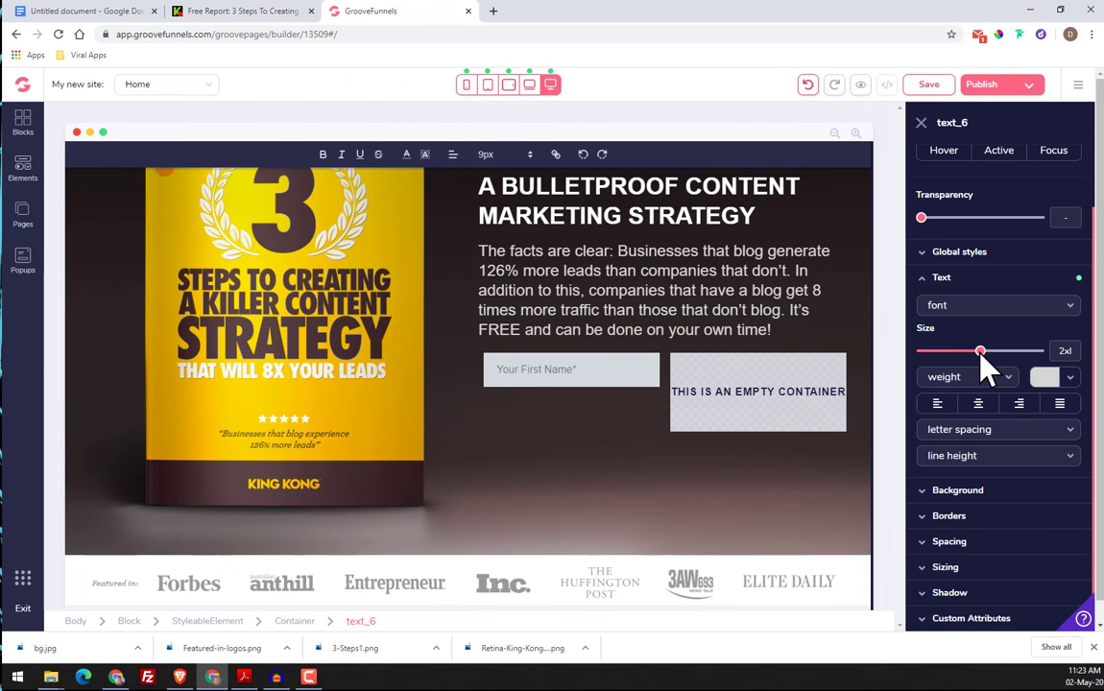
key("Return")
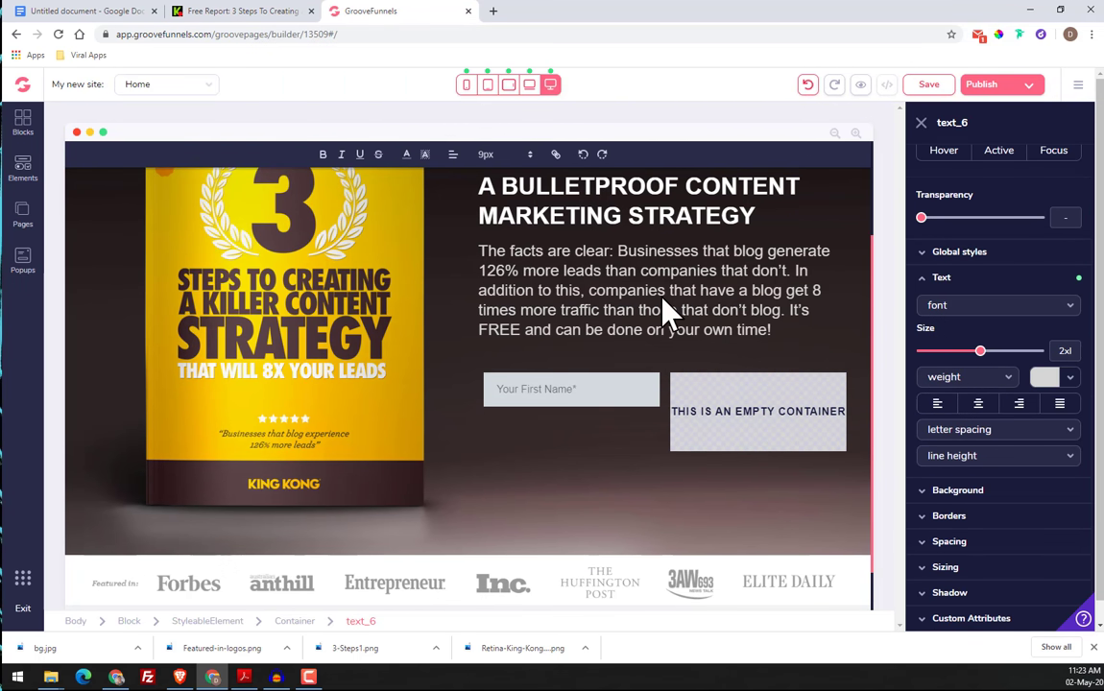
Duplicate the paragraph's text element and replace the duplicate's text with the cut copy starting "This free report will give you actionable advice"
left_click(604, 555)
left_click(592, 295)
left_click(562, 280)
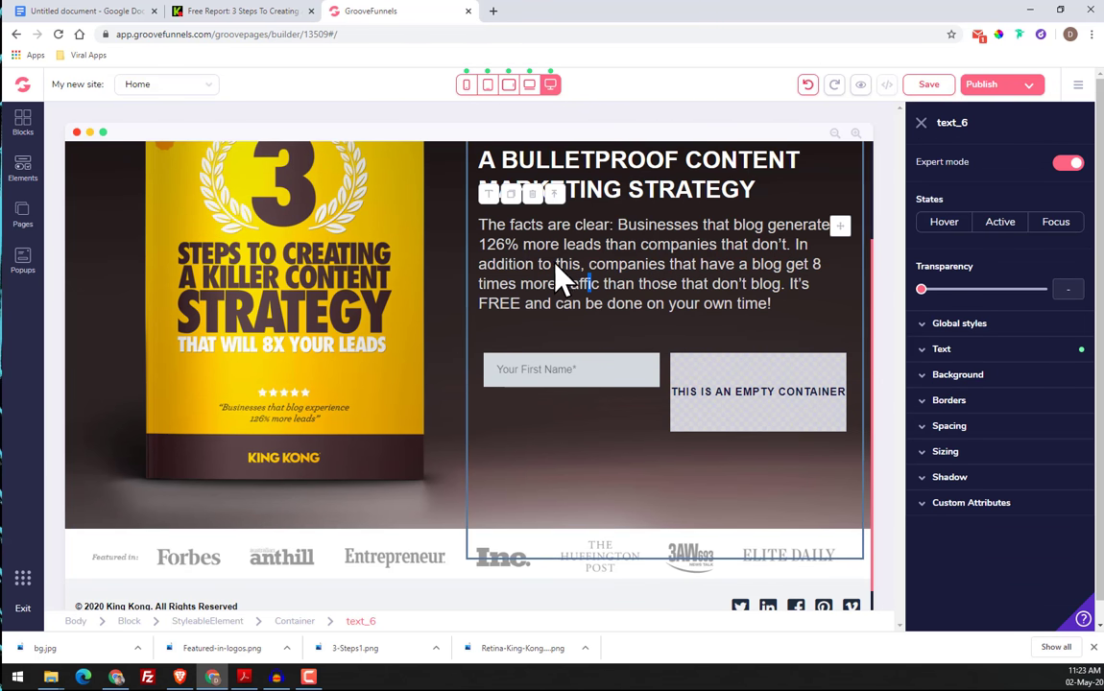
left_click(510, 194)
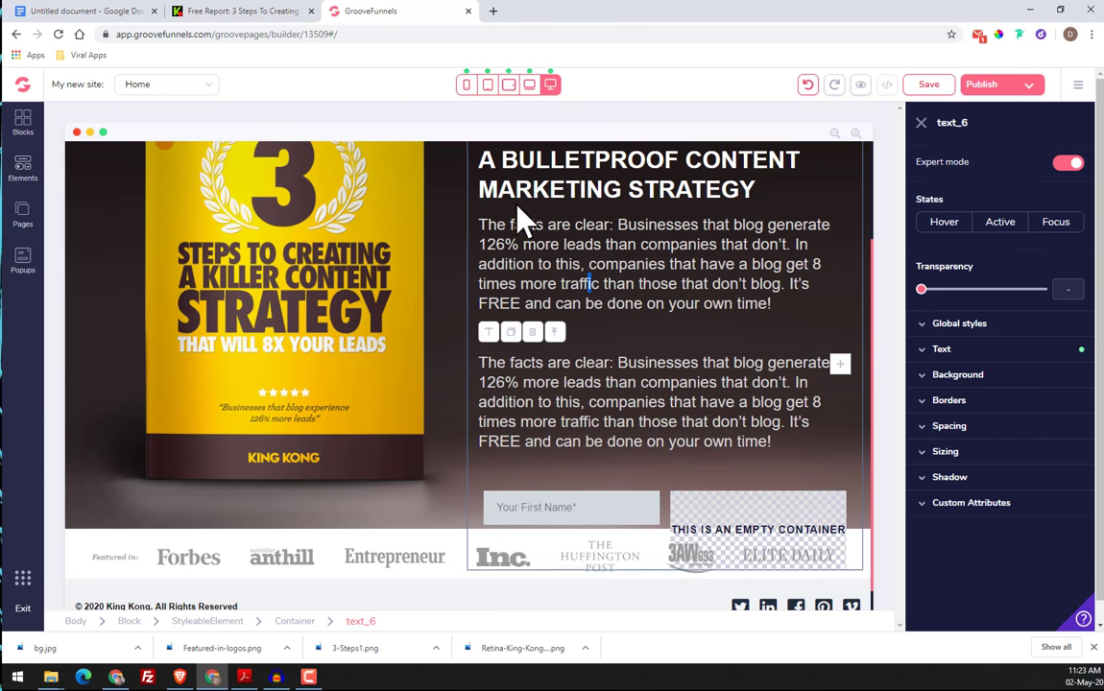
left_click(635, 384)
left_click_drag(480, 390, 788, 471)
key("ctrl+v")
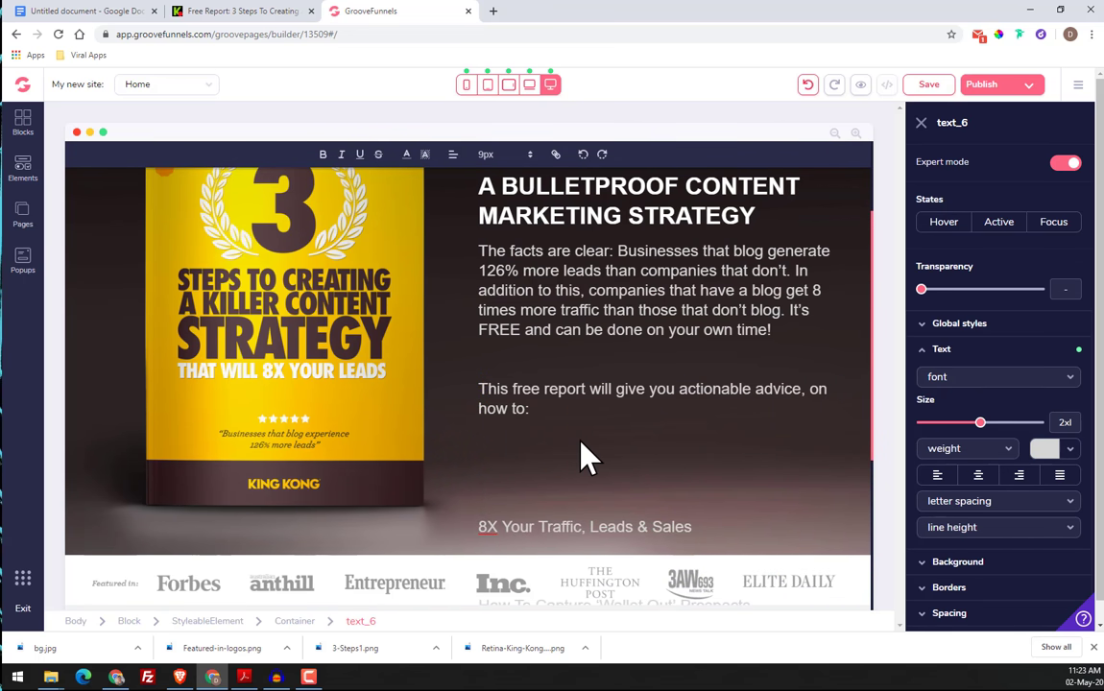
Remove the extra blank lines before "8X Your Traffic, Leads & Sales" and before "How To Capture 'Wallet Out' Prospects"
key("Delete")
key("Delete")
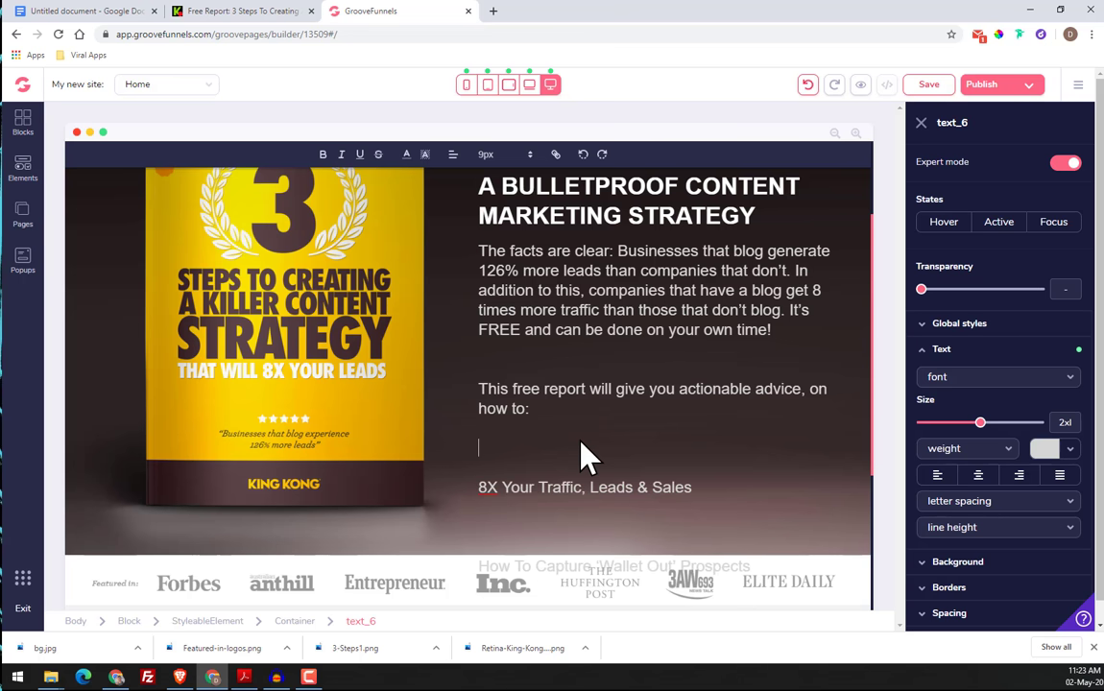
key("Delete")
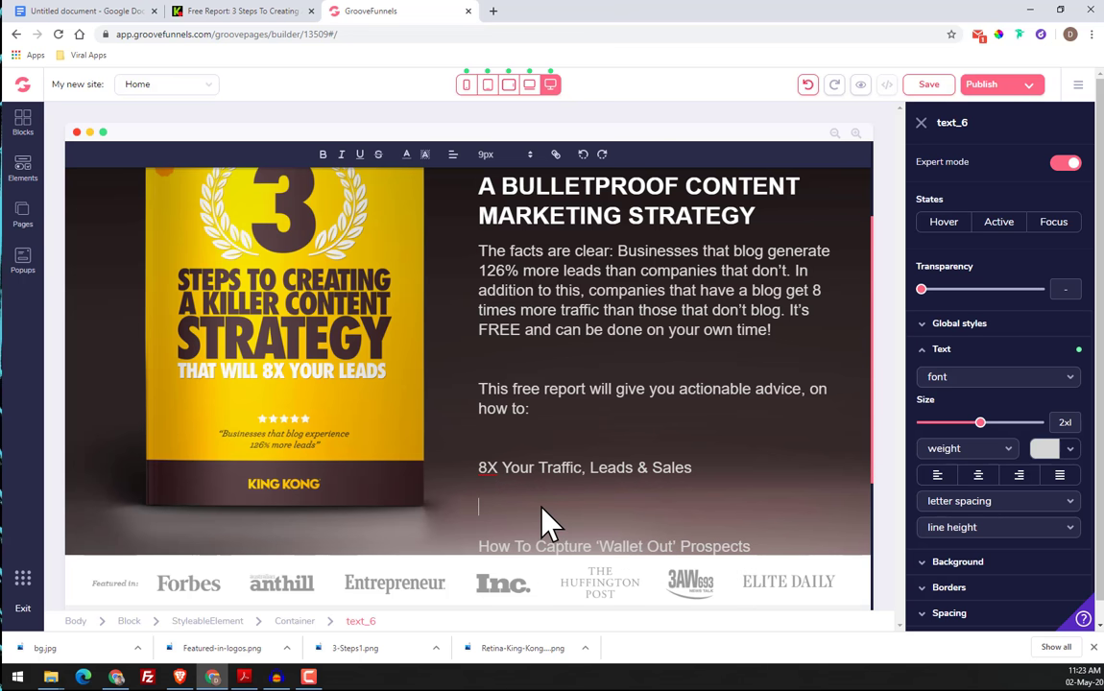
key("Delete")
scroll(538, 461, "down", 2)
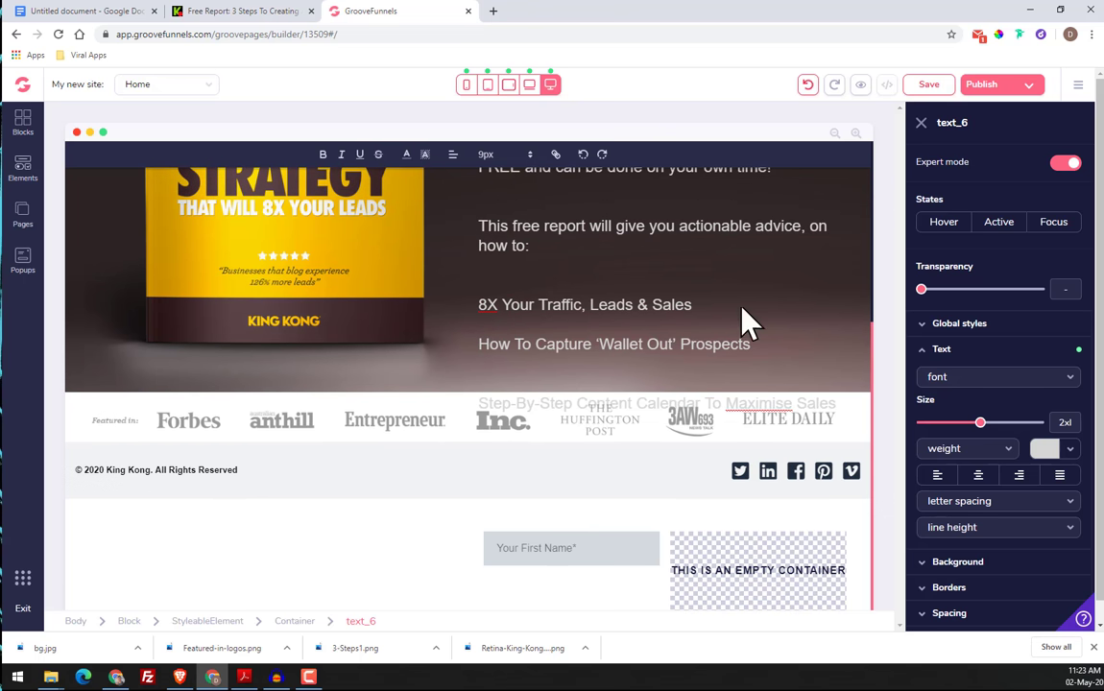
mouse_move(981, 426)
left_mouse_down()
mouse_move(1004, 427)
mouse_move(980, 423)
left_mouse_up()
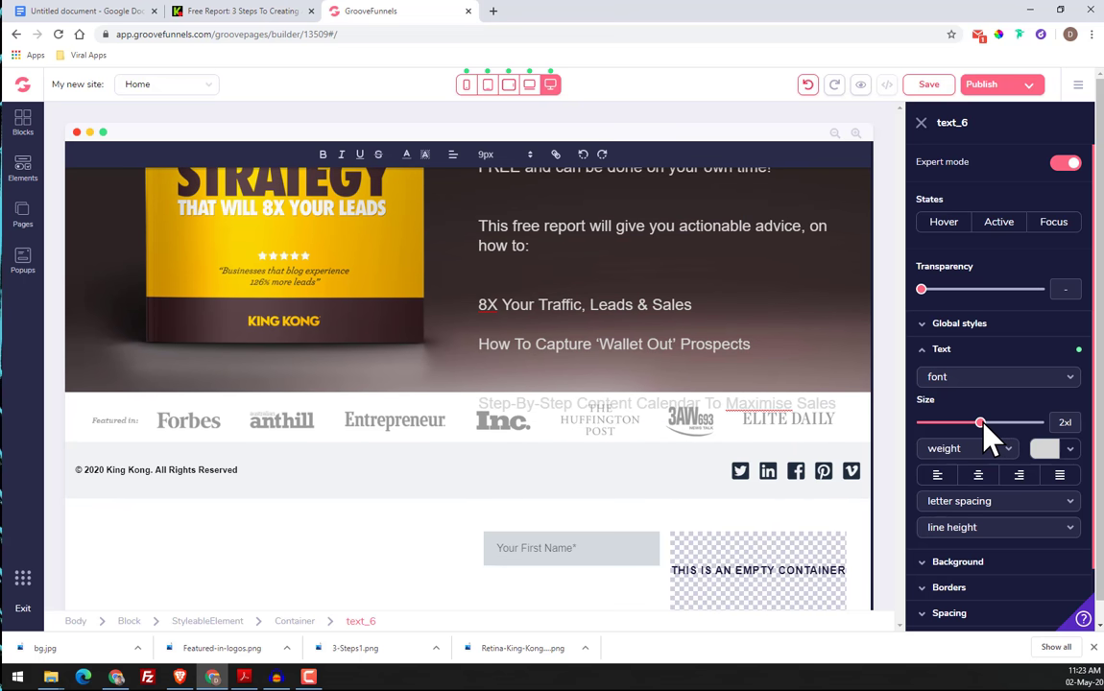
scroll(594, 348, "up", 2)
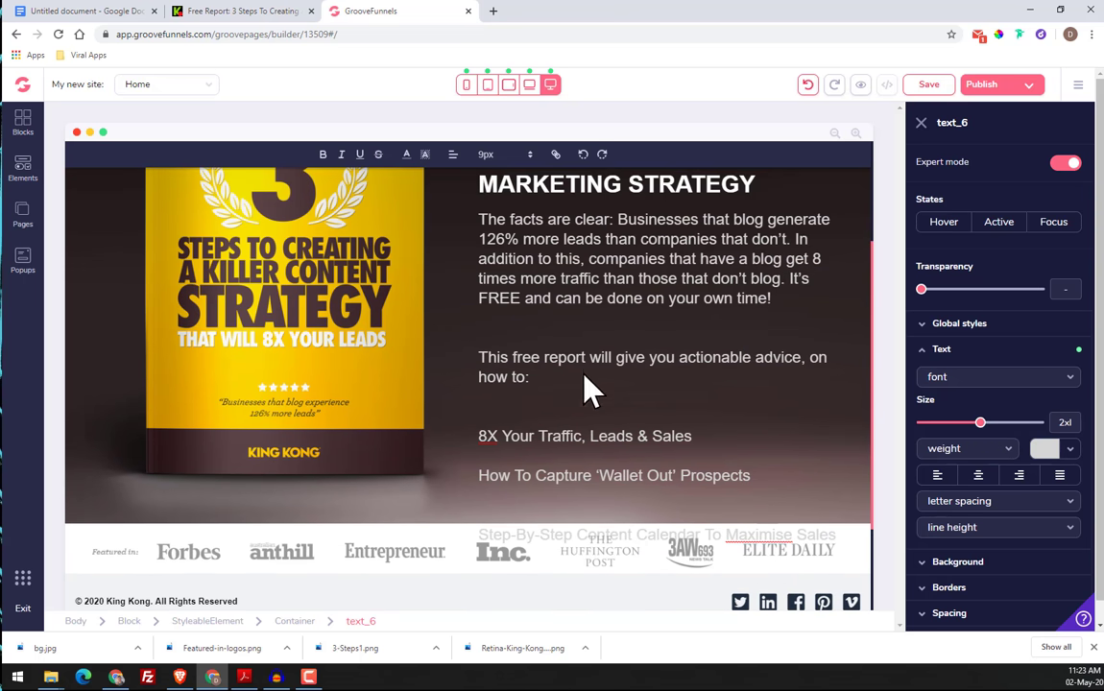
Cut the copy from "8X Your Traffic, Leads & Sales" onward out of the second paragraph, keeping one blank line after "how to:"
left_click_drag(482, 435, 604, 611)
scroll(653, 617, "down", 3)
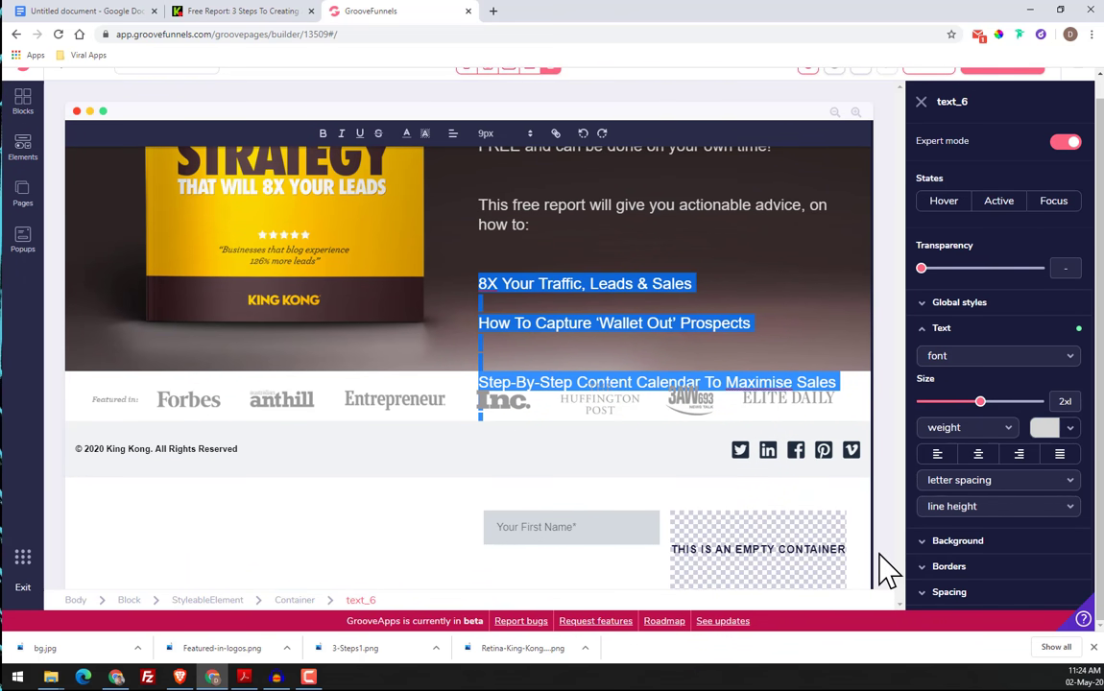
key("BackSpace")
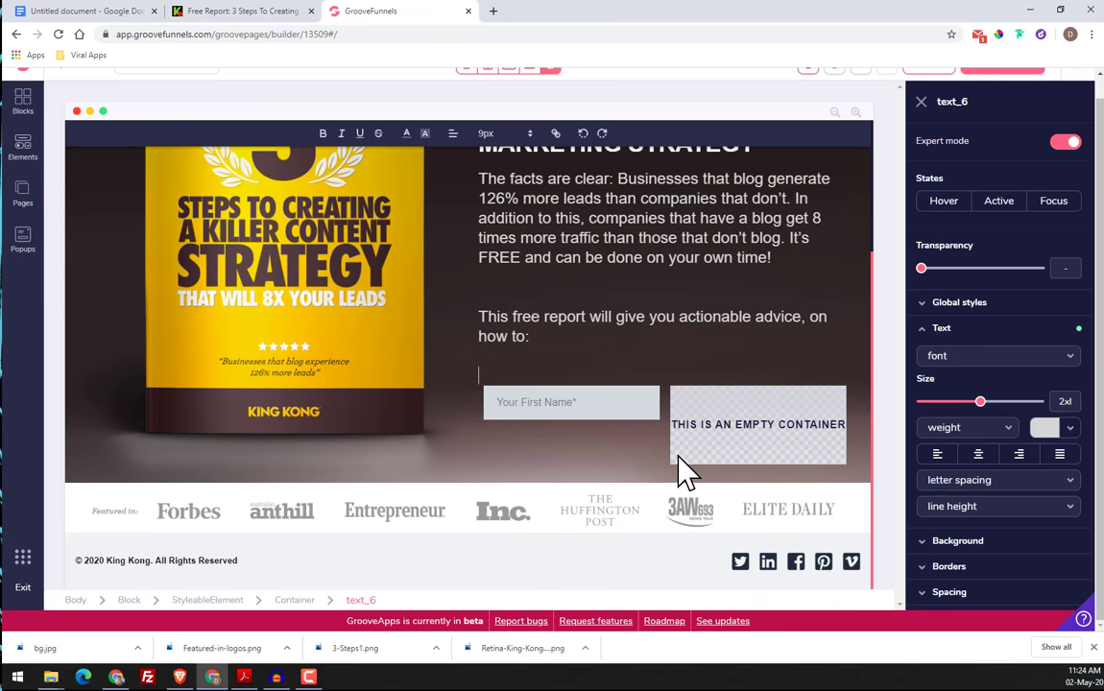
key("BackSpace")
scroll(631, 374, "up", 2)
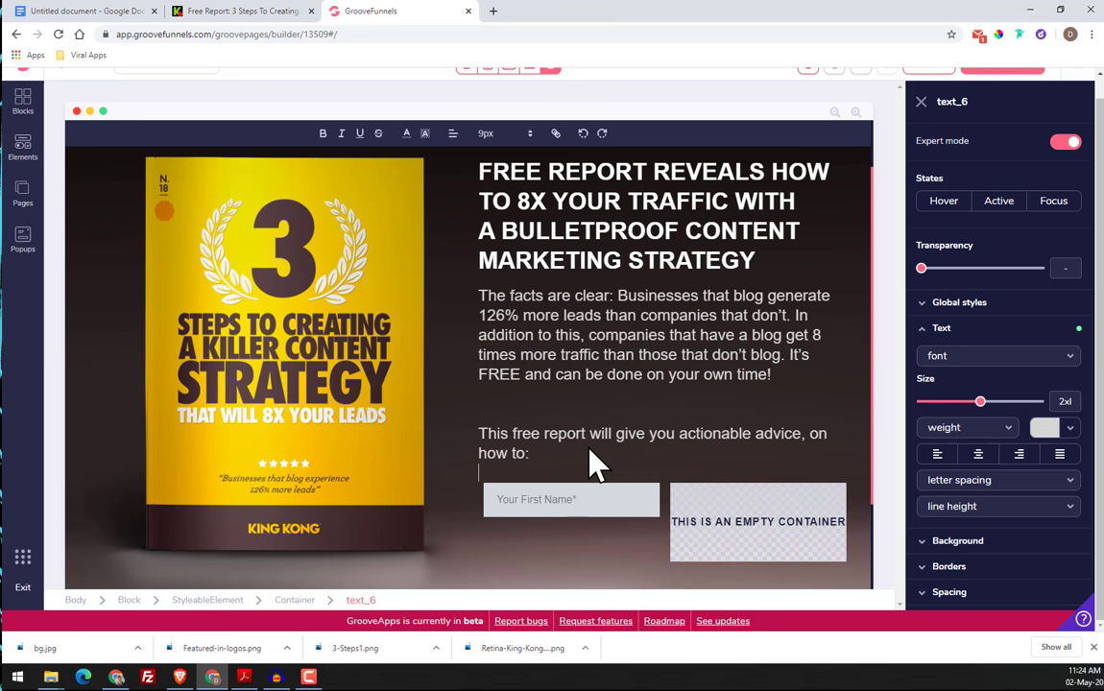
key("BackSpace")
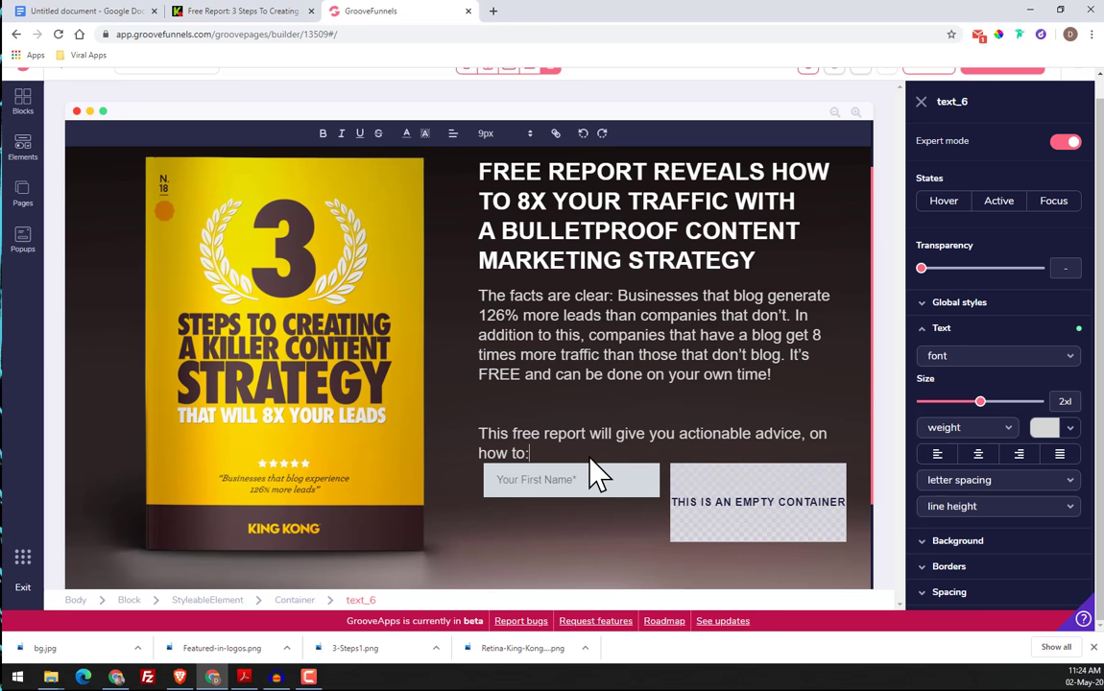
key("Return")
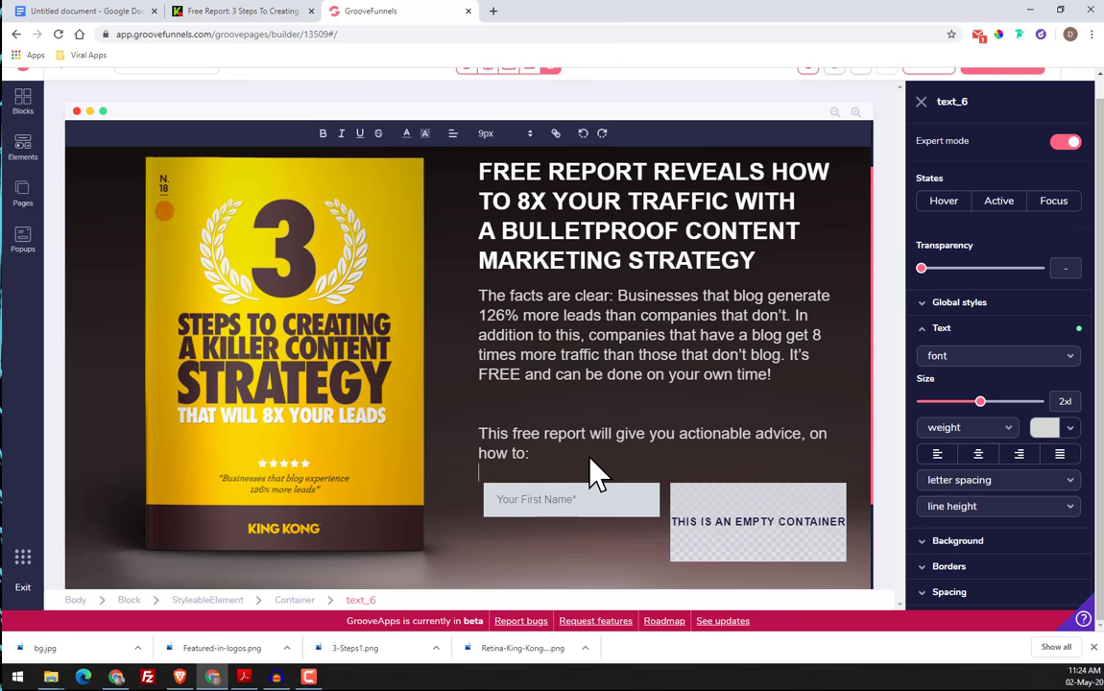
Close the font preview on the original page and examine how its bulleted list is laid out below "how to:"
left_click(262, 17)
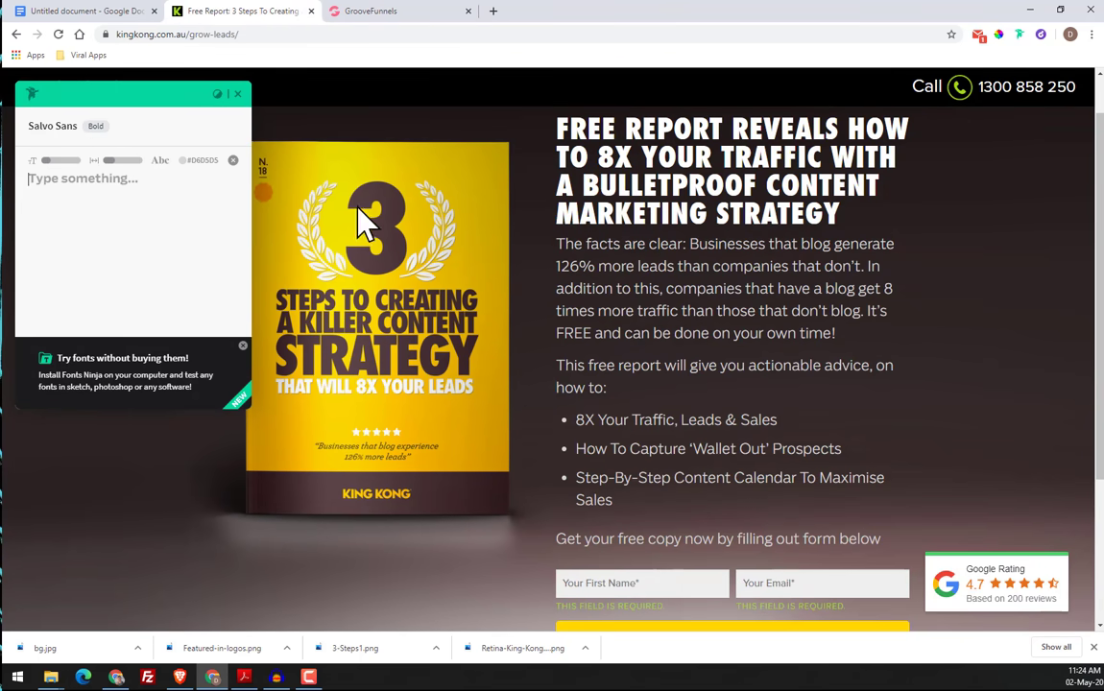
left_click(237, 93)
left_click(351, 11)
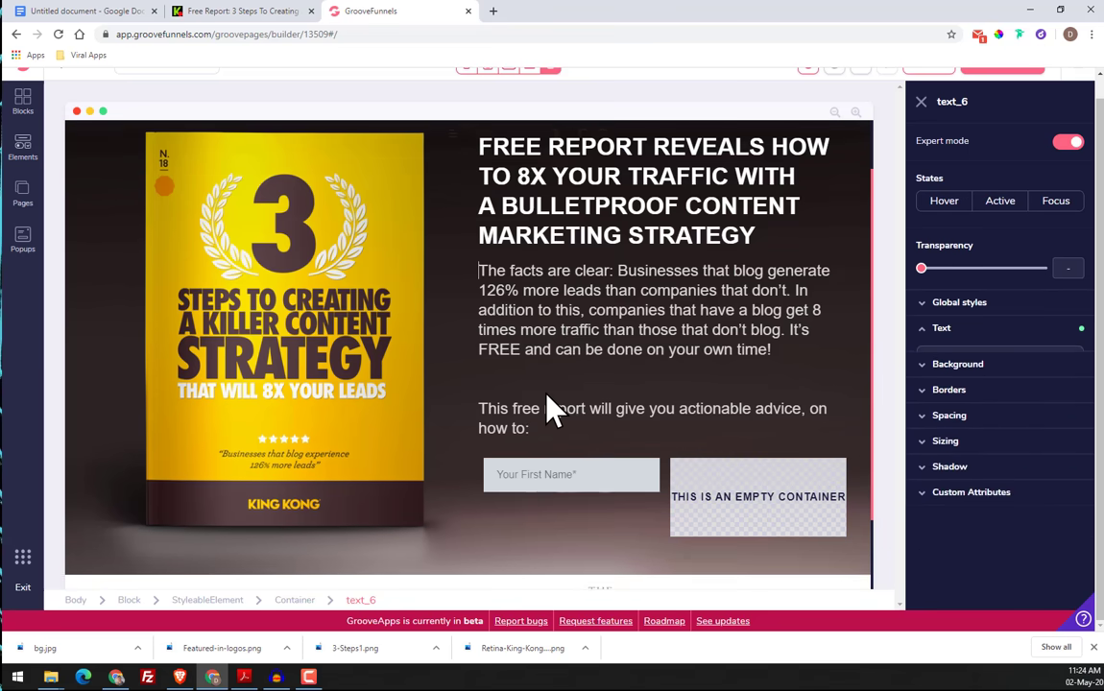
left_click(553, 440)
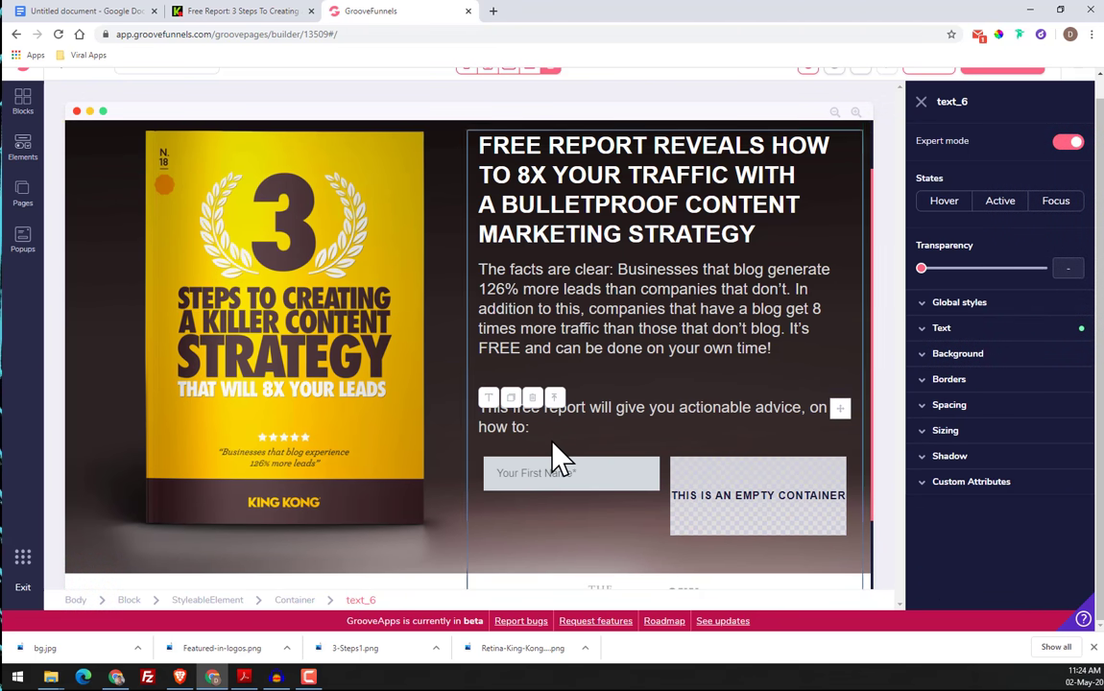
left_click(235, 12)
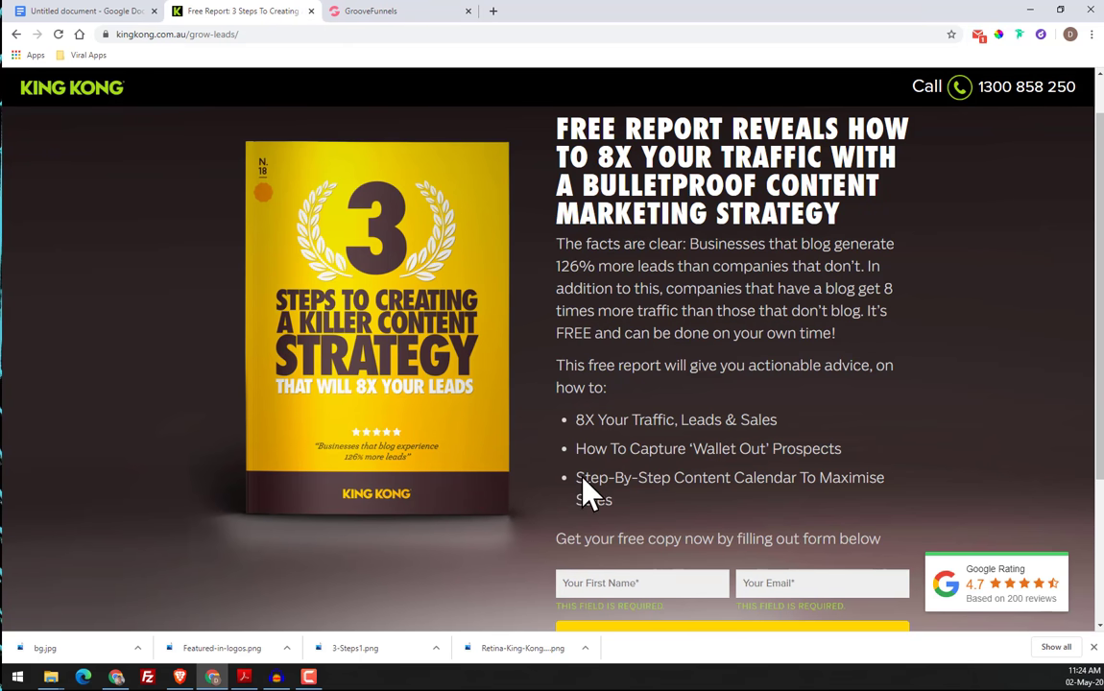
left_click(353, 12)
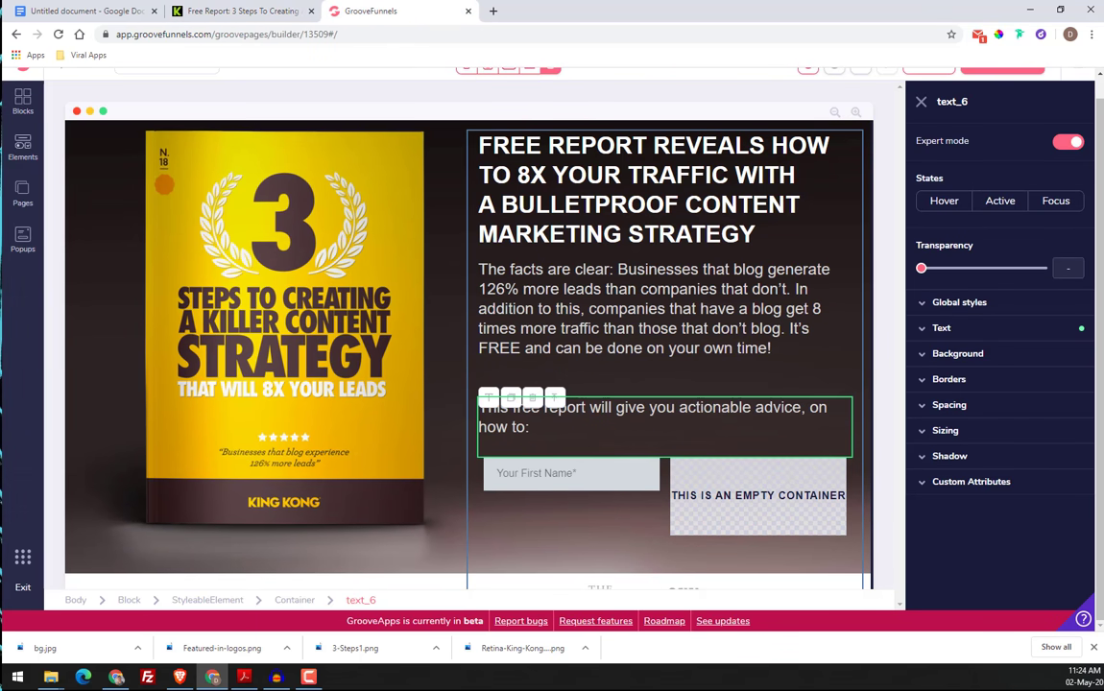
Add a Regular List element and place it between the "This free report will give you actionable advice" paragraph and the form fields
left_click(34, 154)
scroll(219, 352, "down", 5)
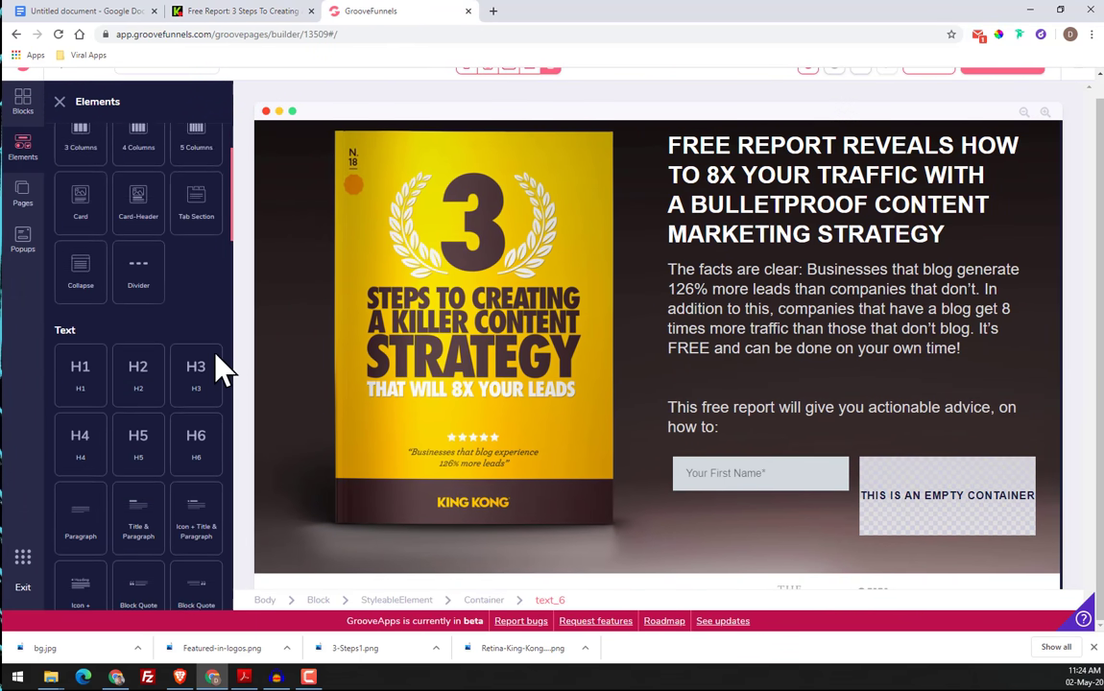
scroll(219, 367, "down", 4)
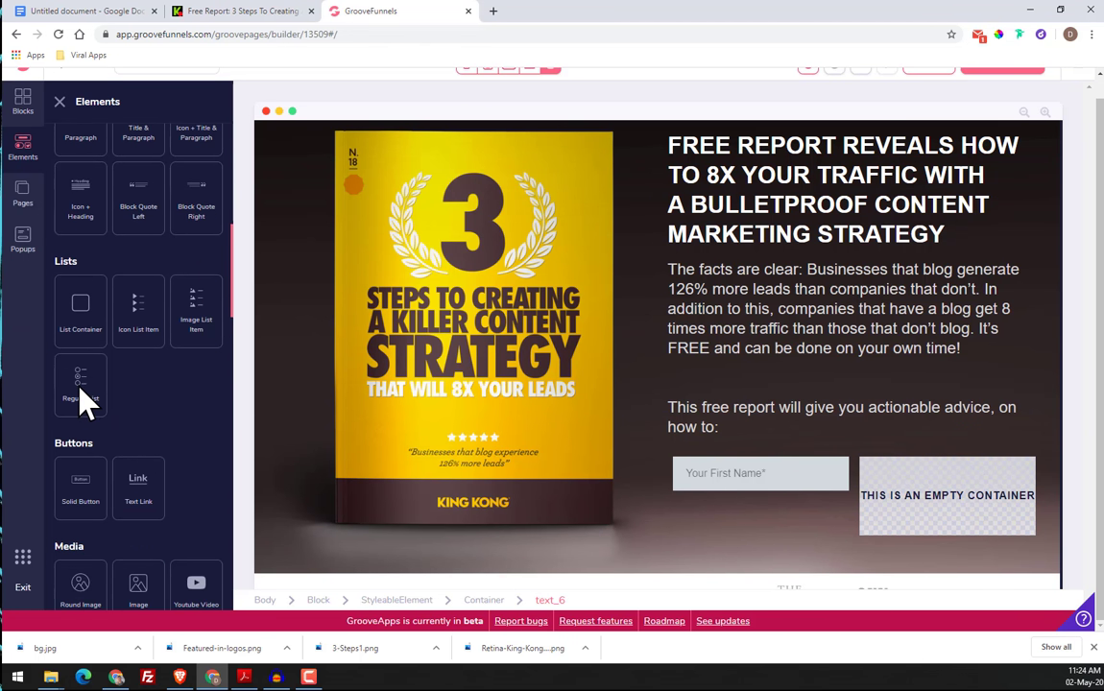
left_click_drag(84, 404, 737, 409)
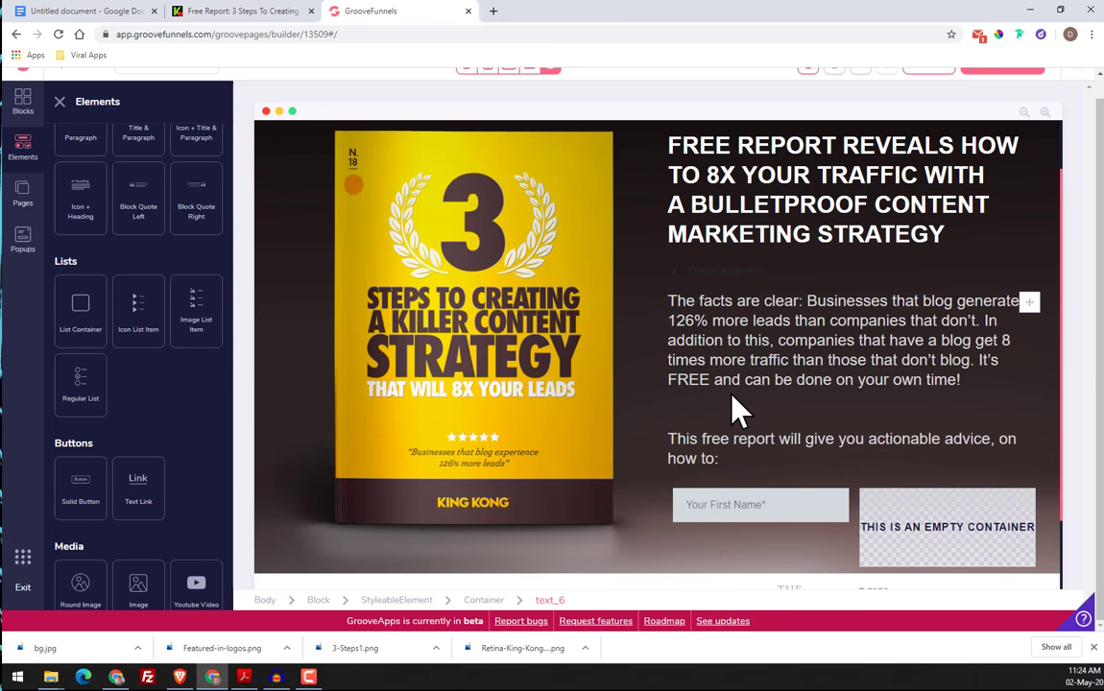
left_click(727, 270)
left_click(617, 276)
left_click(566, 275)
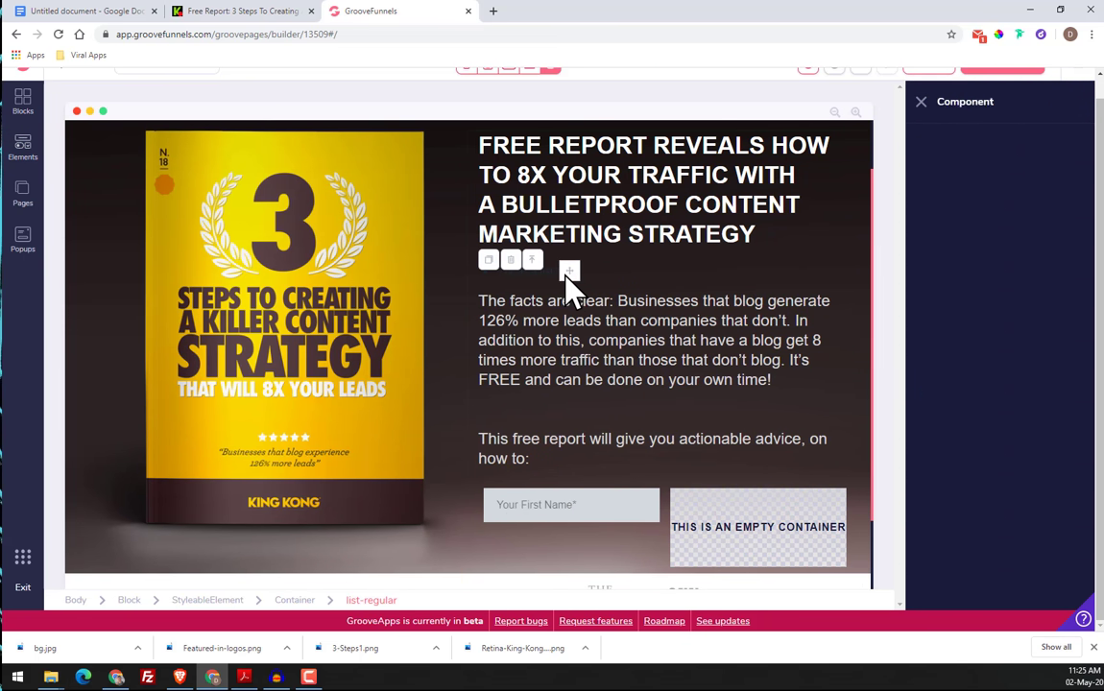
left_click_drag(568, 275, 613, 488)
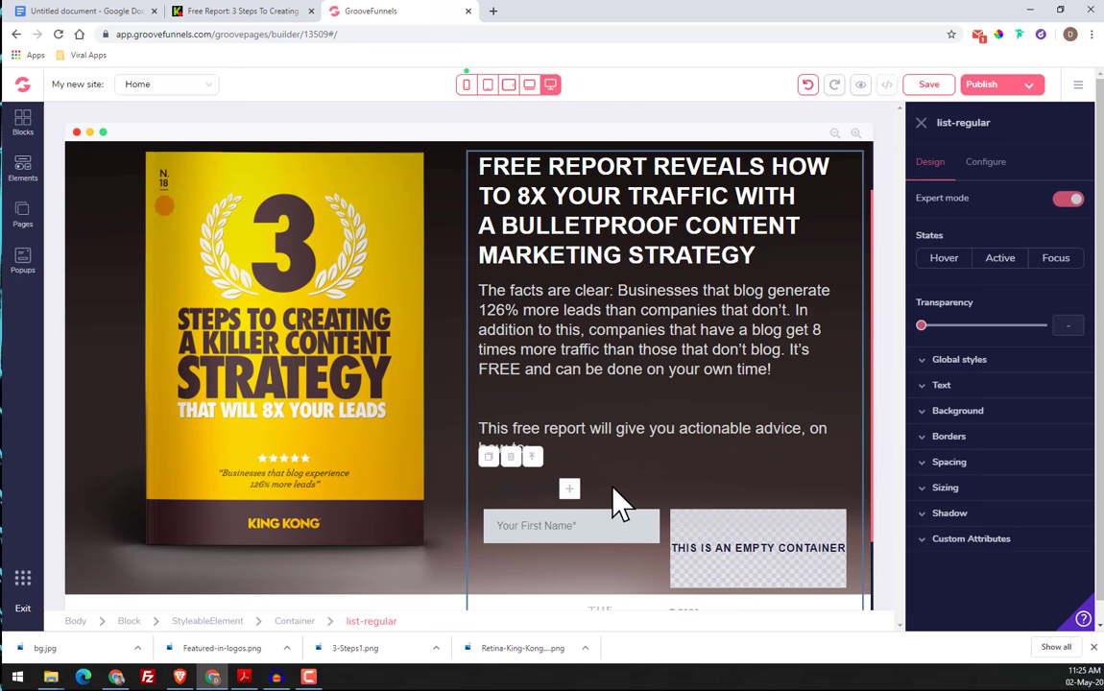
Replace the list's placeholder text with the cut copy and delete the line "Get your free copy now by filling out form below"
left_click(983, 163)
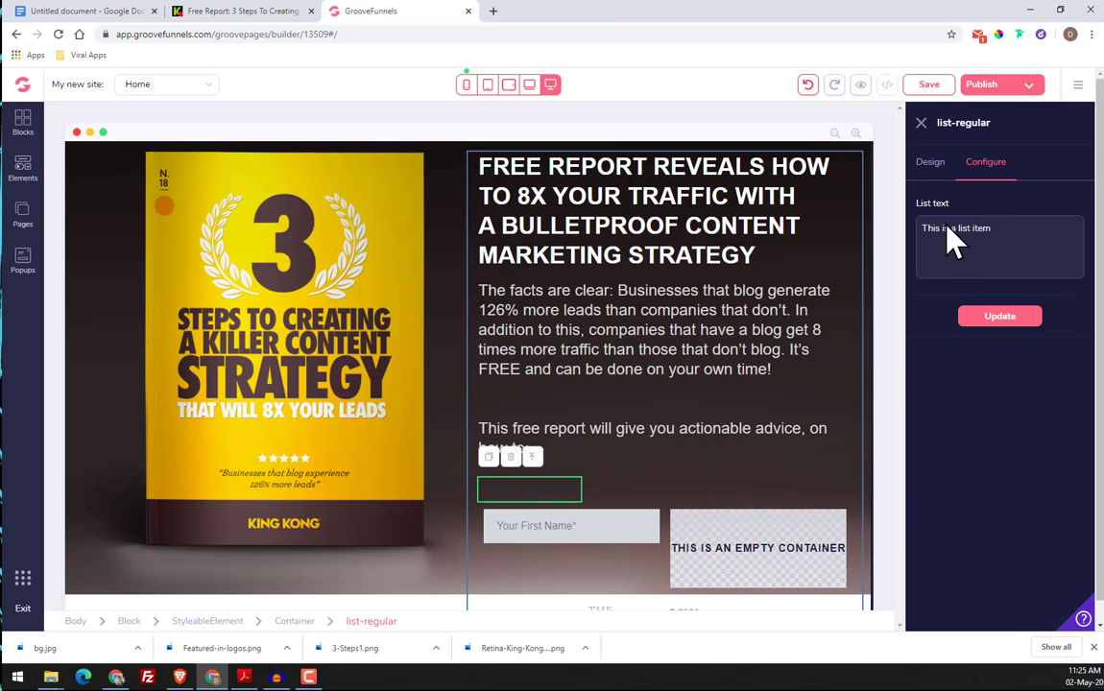
left_click(930, 165)
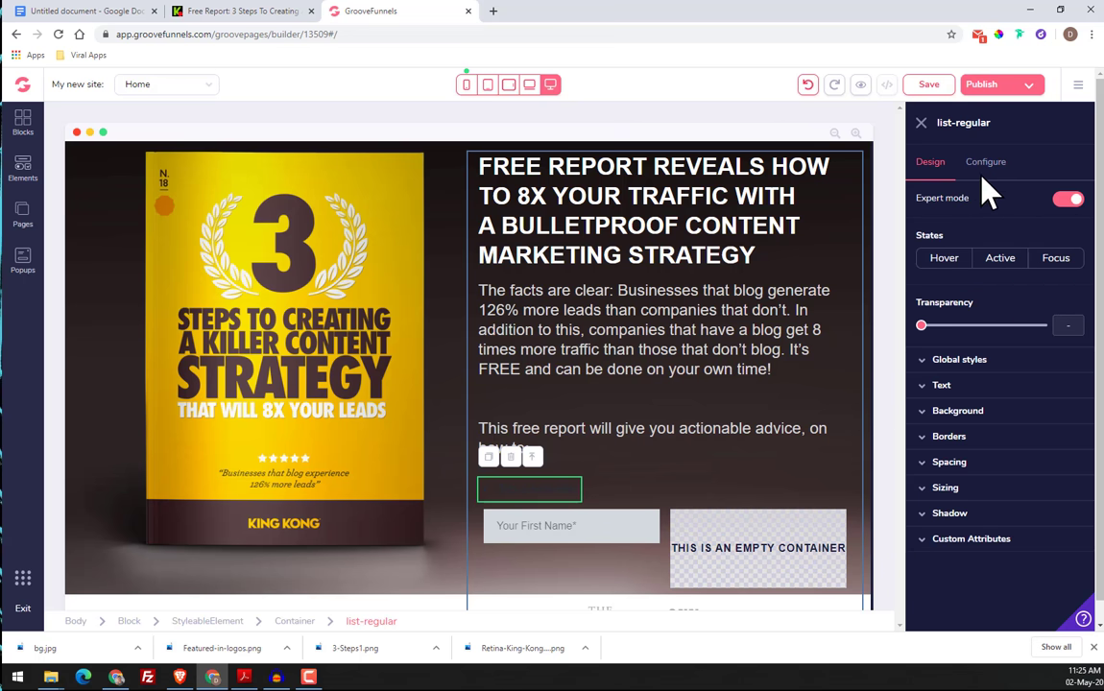
left_click(989, 165)
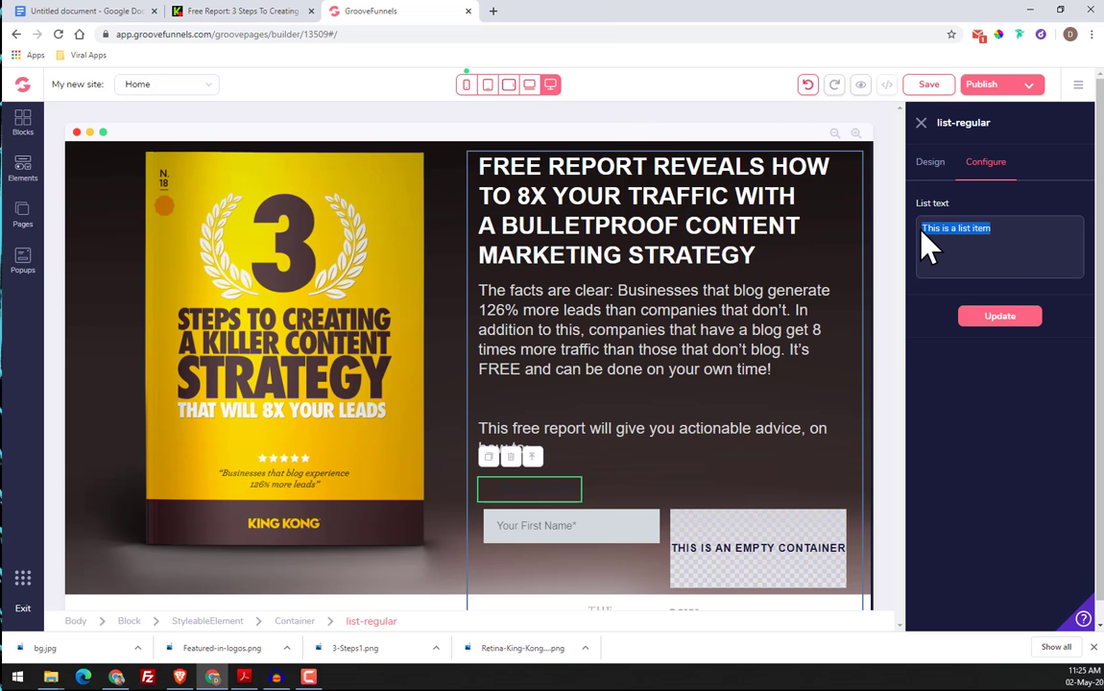
type("Get your free copy now by filling out form below")
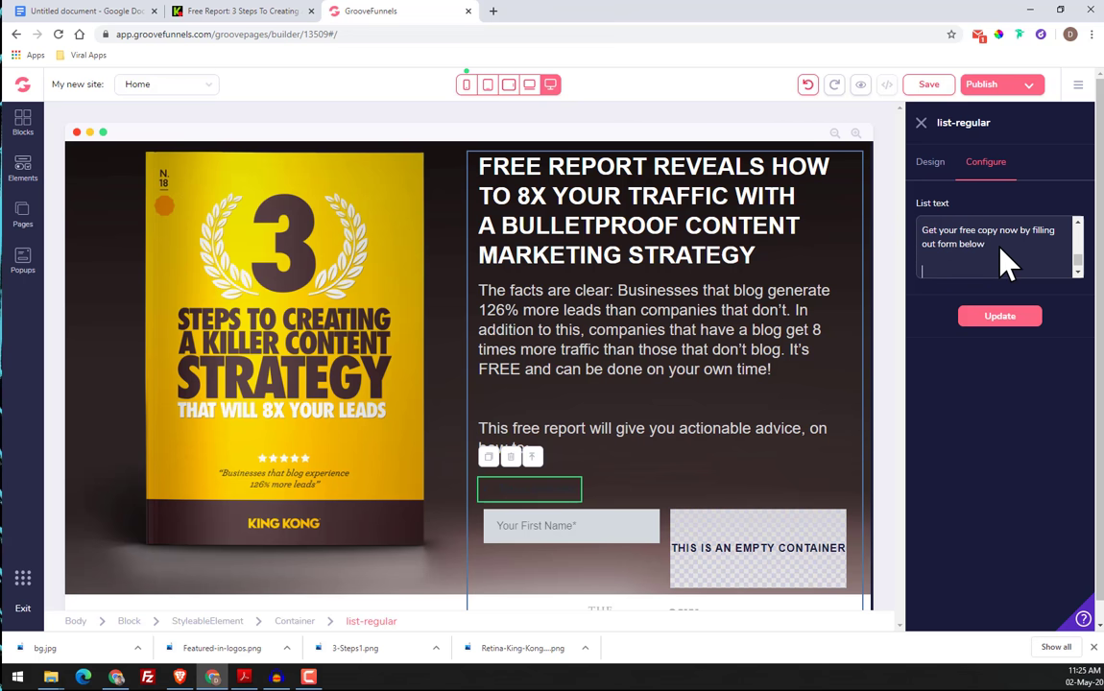
left_click_drag(1006, 257, 895, 247)
key("BackSpace")
key("BackSpace")
scroll(976, 258, "up", 4)
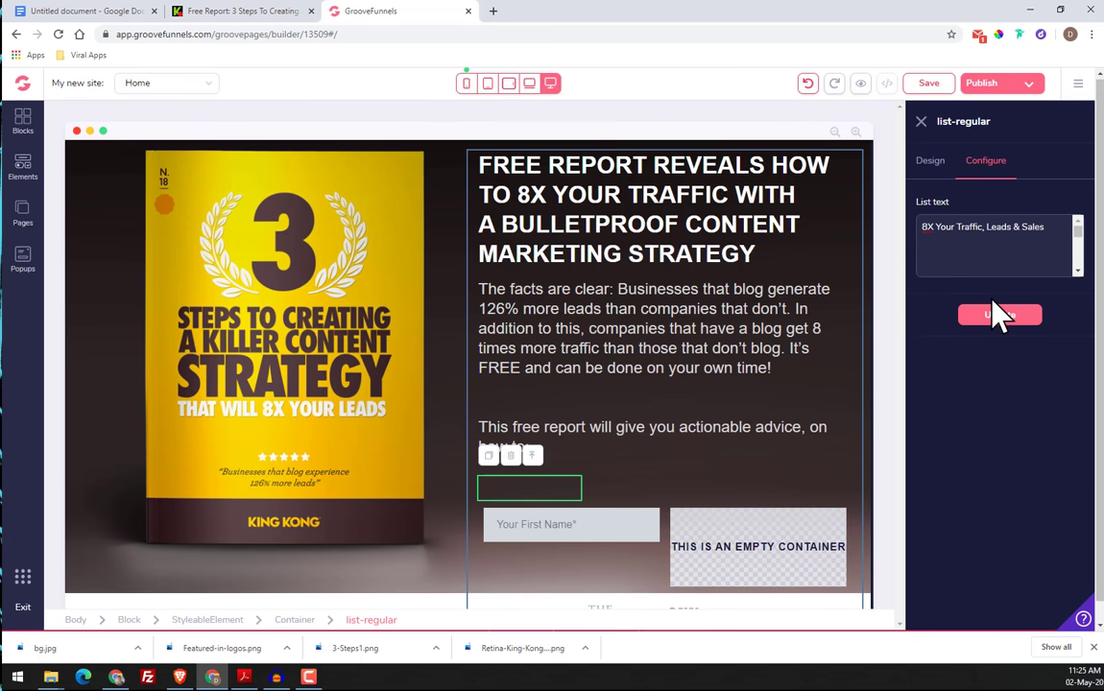
scroll(993, 300, "down", 5)
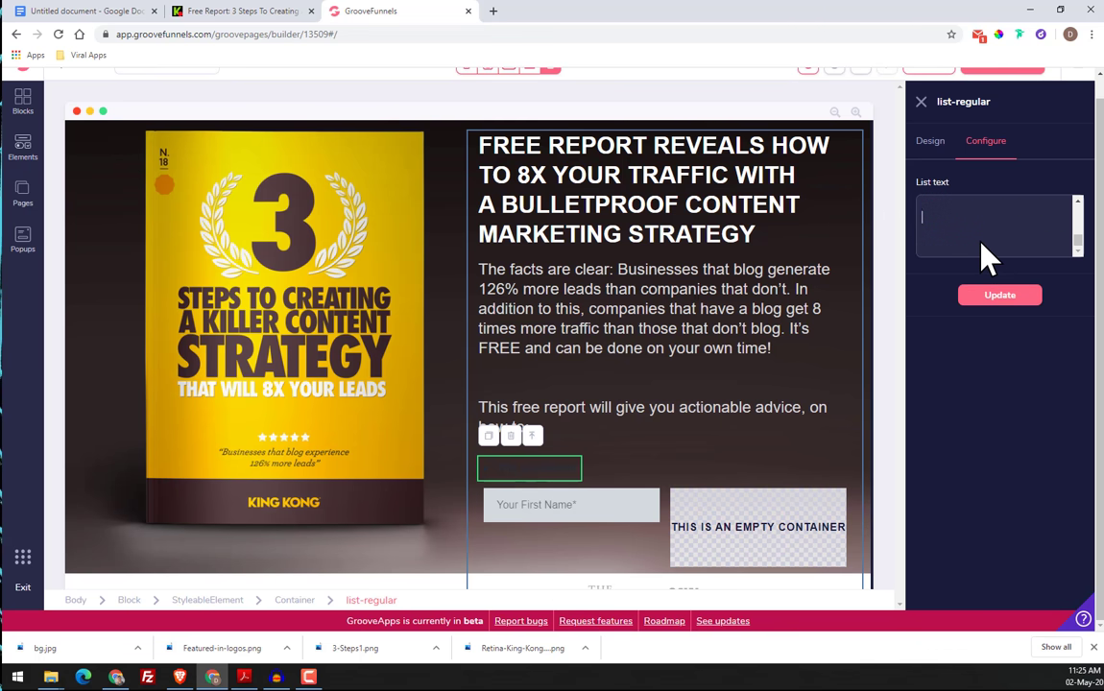
Cut everything after "8X Your Traffic, Leads & Sales" from the list text and update the list element
type("Step-By-Step Content Calendar To Maximise Sales")
left_click_drag(996, 221, 946, 240)
key("ctrl+c")
right_click(937, 229)
left_click(929, 237)
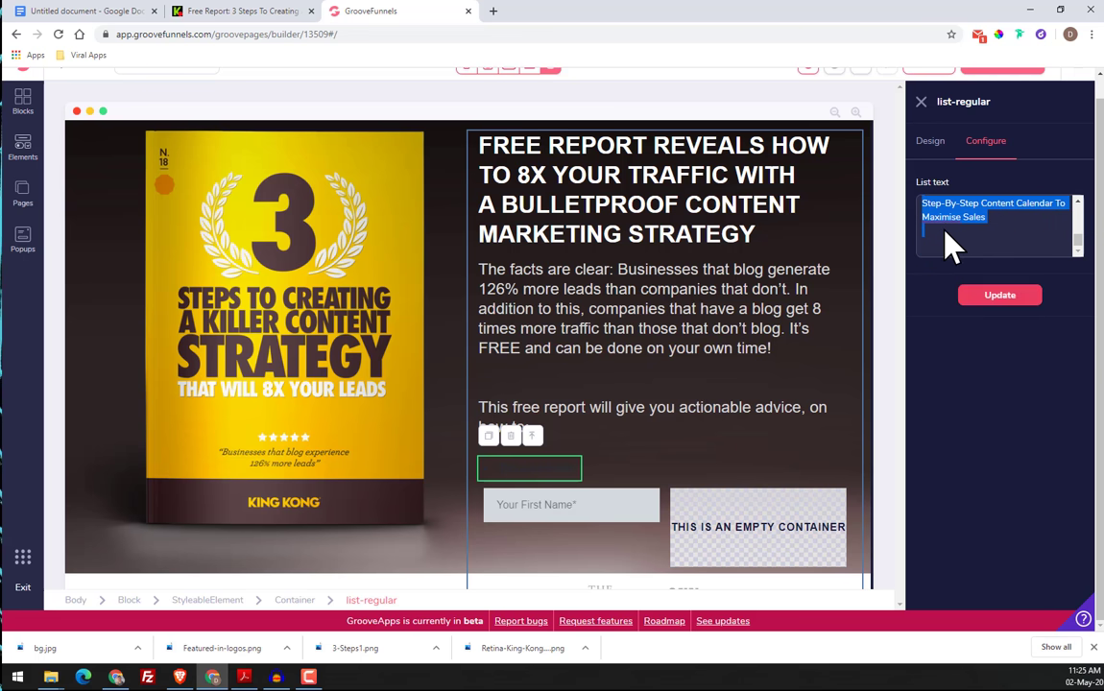
right_click(946, 224)
left_click(959, 249)
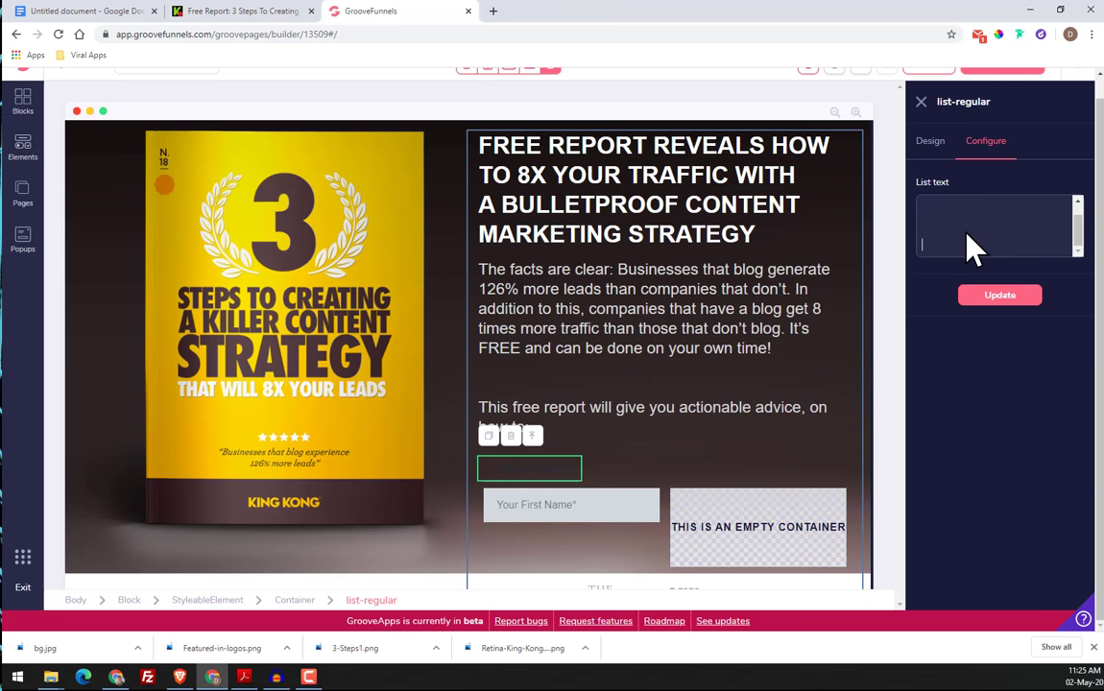
left_click(1032, 312)
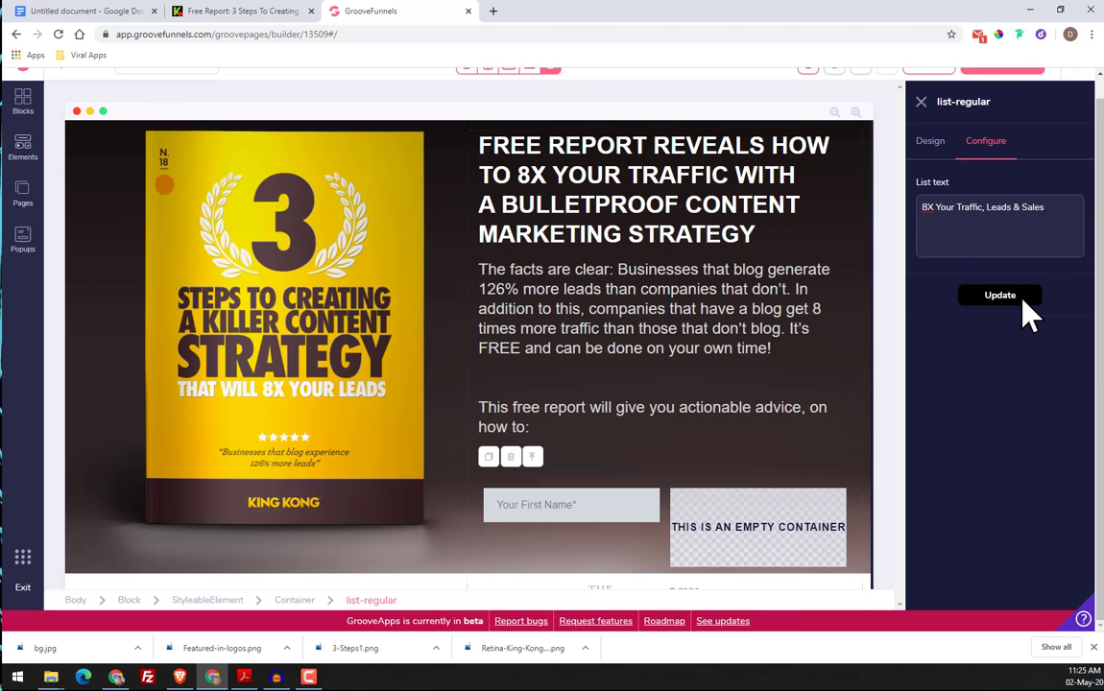
Set the text colour of the "8X Your Traffic, Leads & Sales" list item to white
double_click(596, 484)
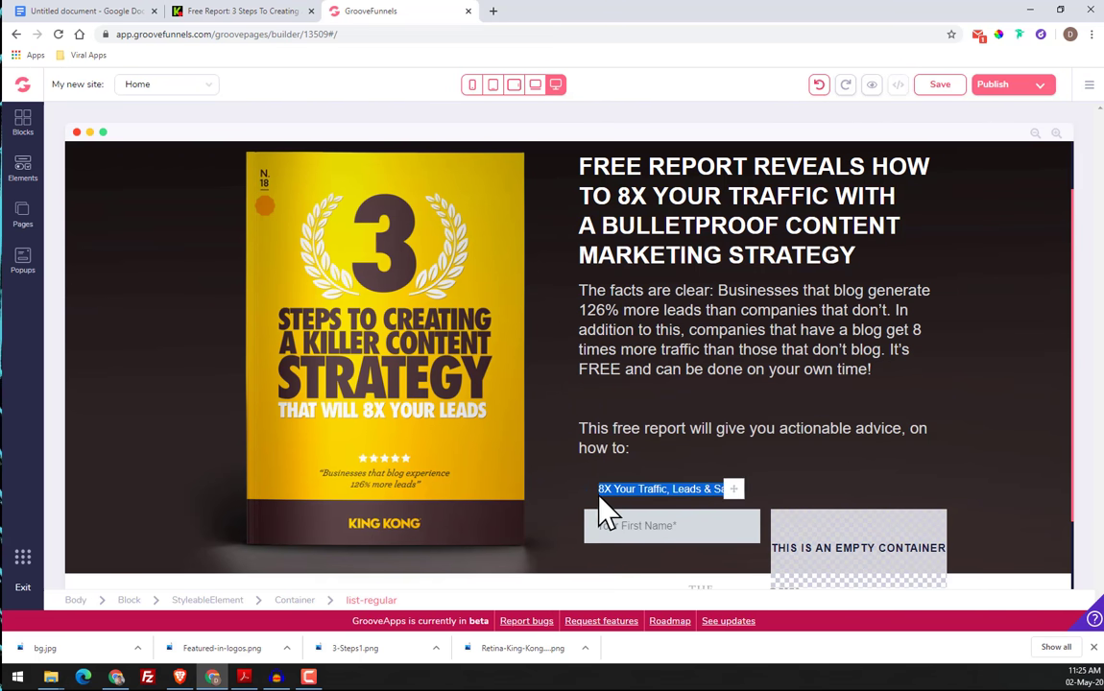
left_click(662, 499)
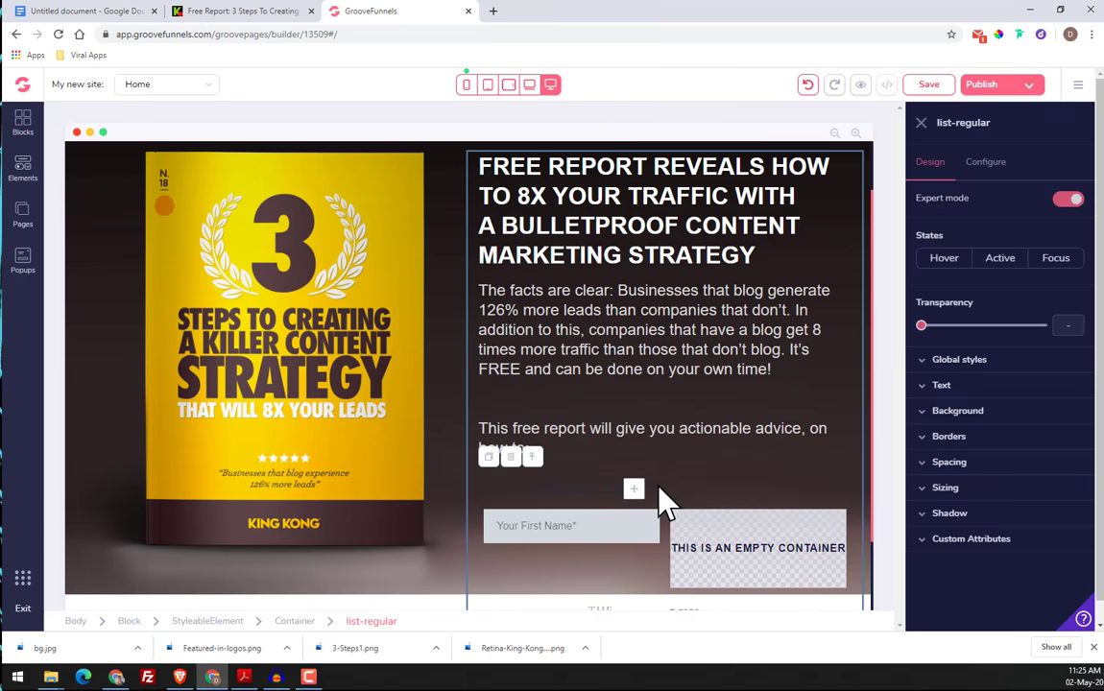
left_click(946, 385)
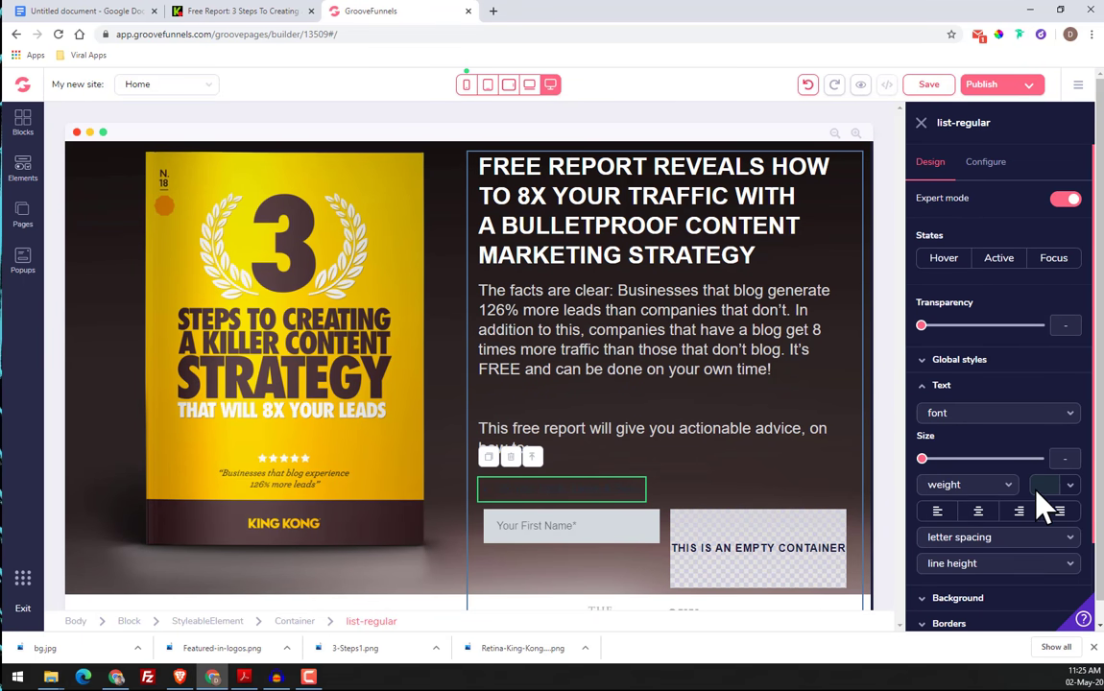
left_click(1071, 486)
left_click(933, 557)
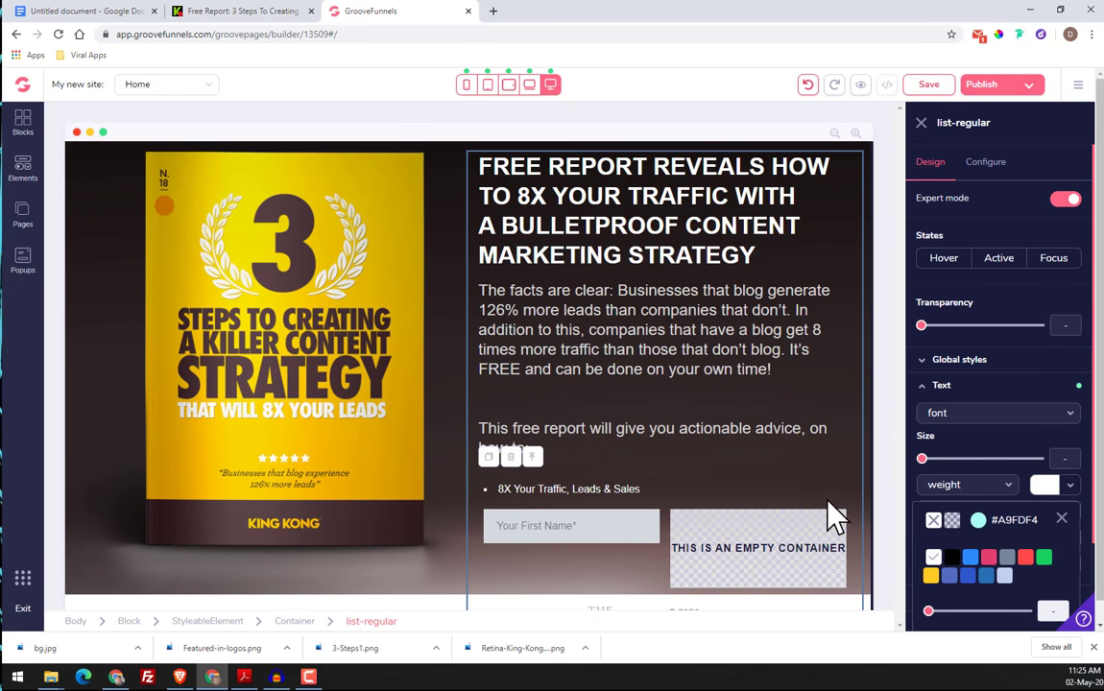
Duplicate the white "8X Your Traffic, Leads & Sales" list item
left_click(672, 494)
left_click(595, 488)
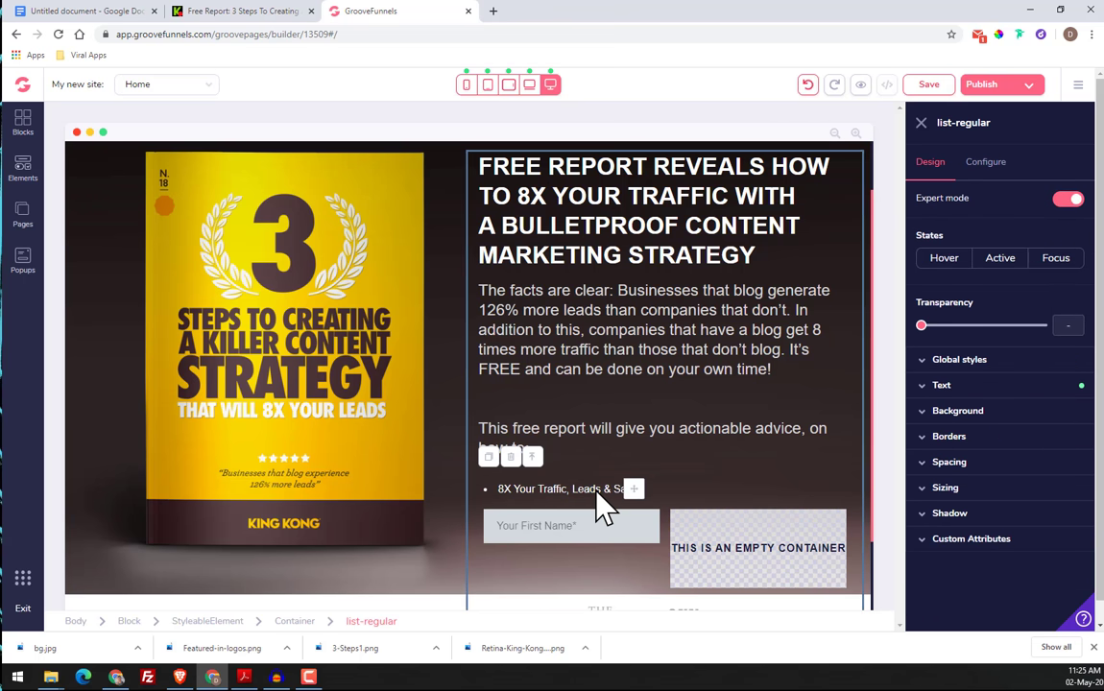
left_click(490, 461)
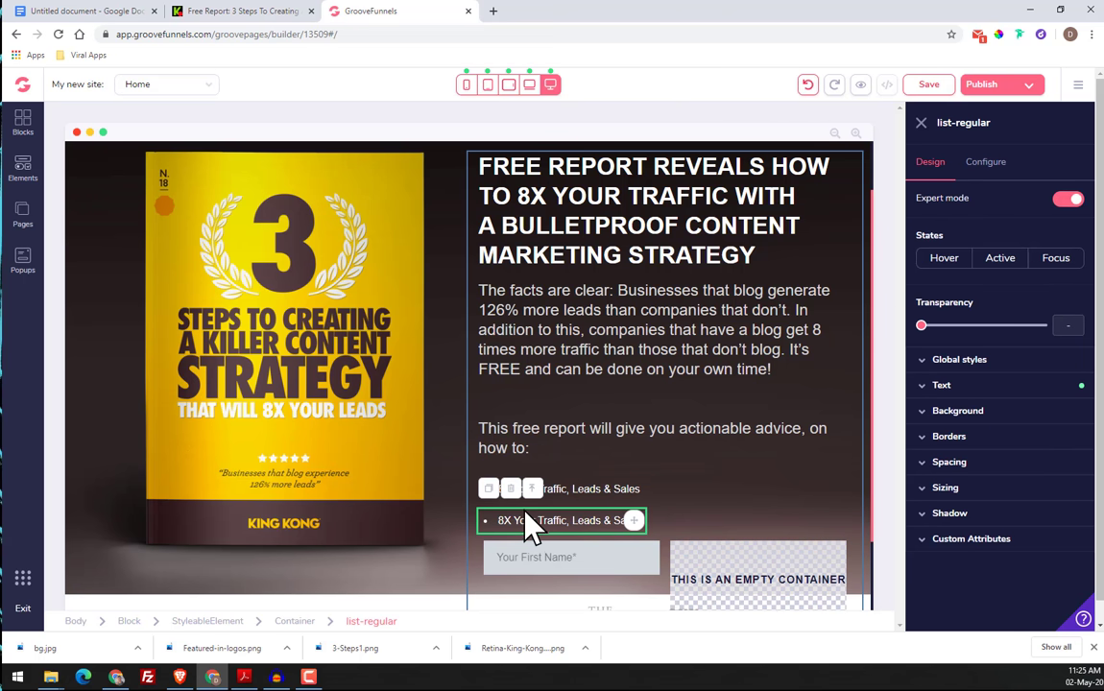
Replace the text of the duplicated "8X Your Traffic, Leads & Sales" list item with the cut copy
double_click(537, 522)
left_click(987, 200)
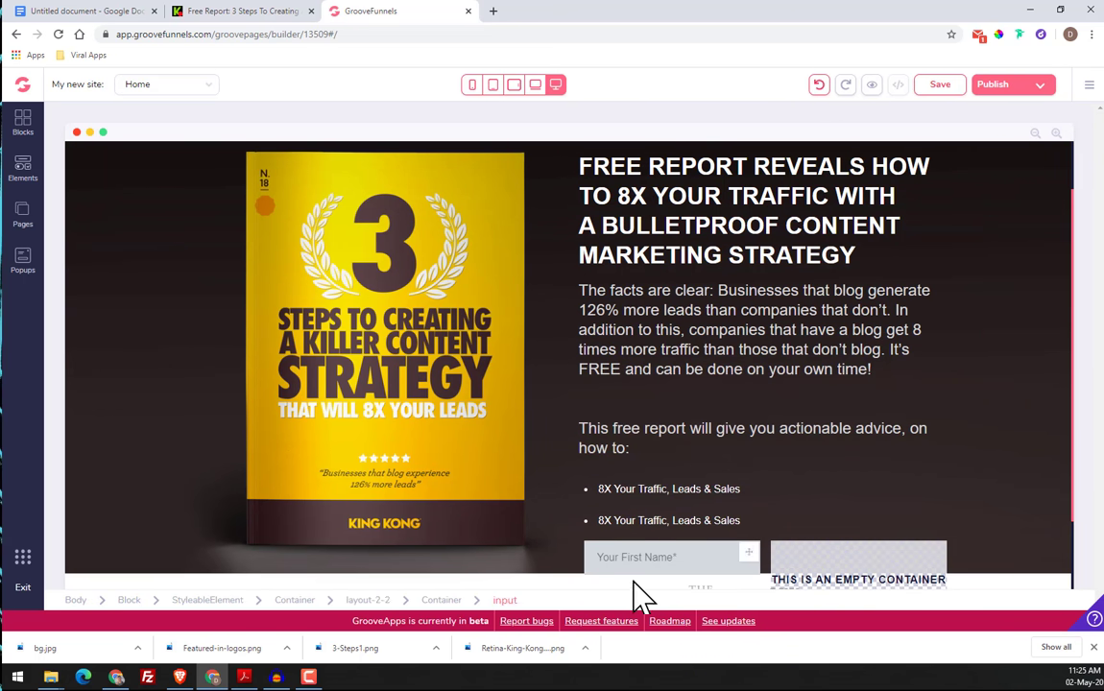
left_click(632, 523)
left_click(986, 163)
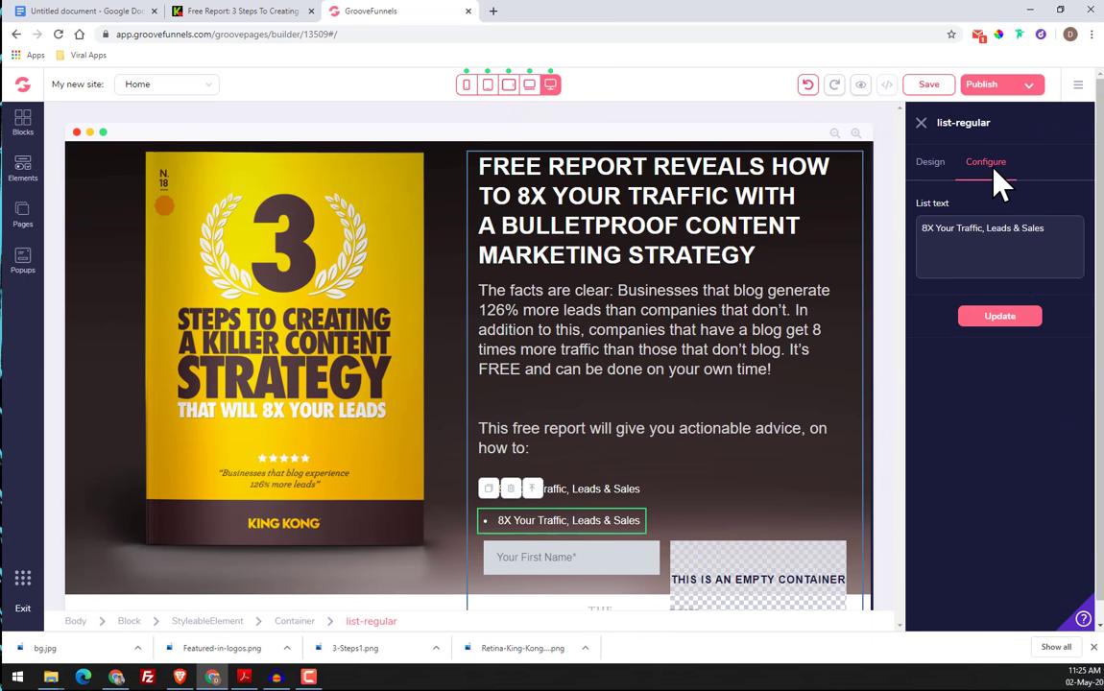
left_click_drag(1044, 250, 875, 247)
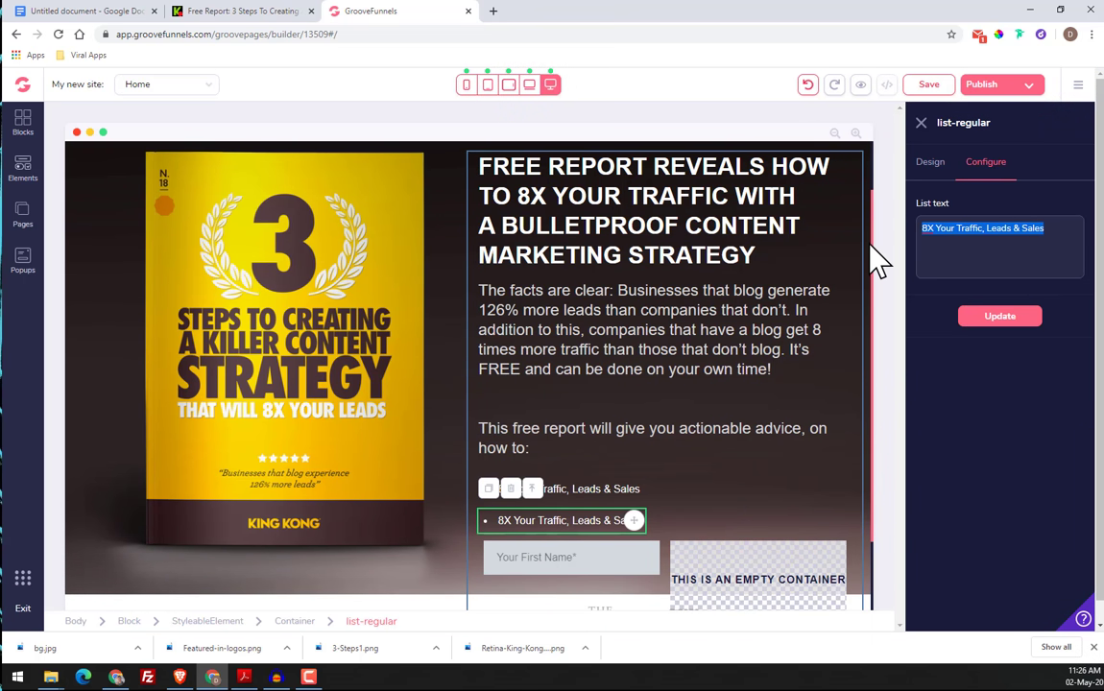
key("ctrl+v")
Cut everything after "How To Capture 'Wallet Out' Prospects" from the second list item's text and update the element
scroll(974, 271, "up", 3)
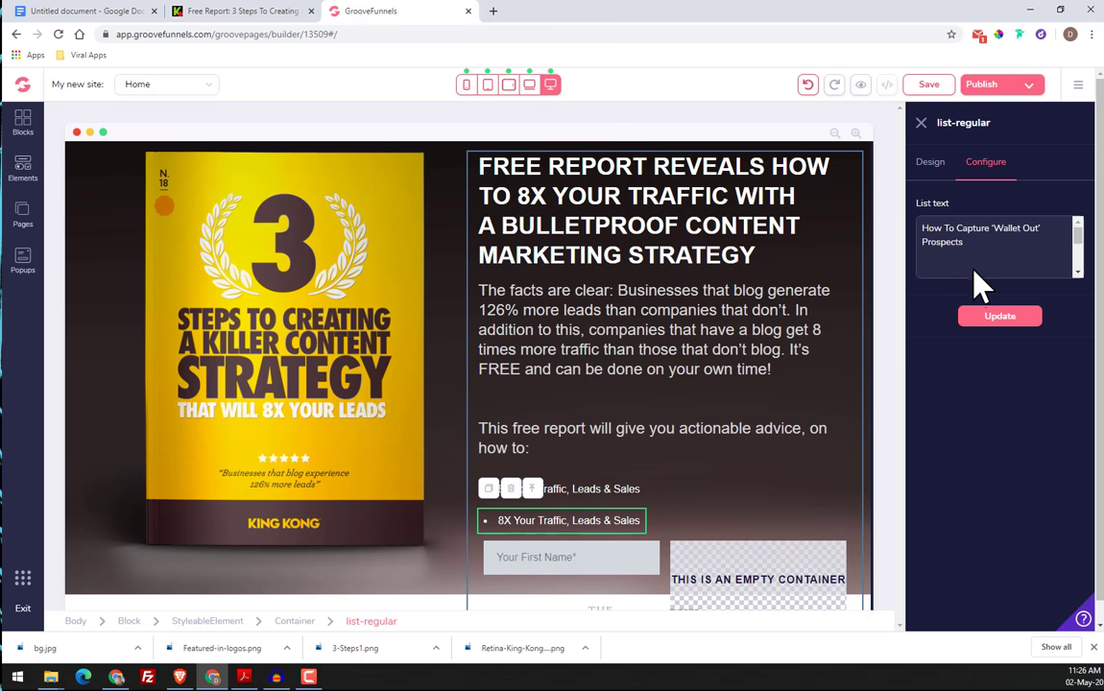
key("ctrl+a")
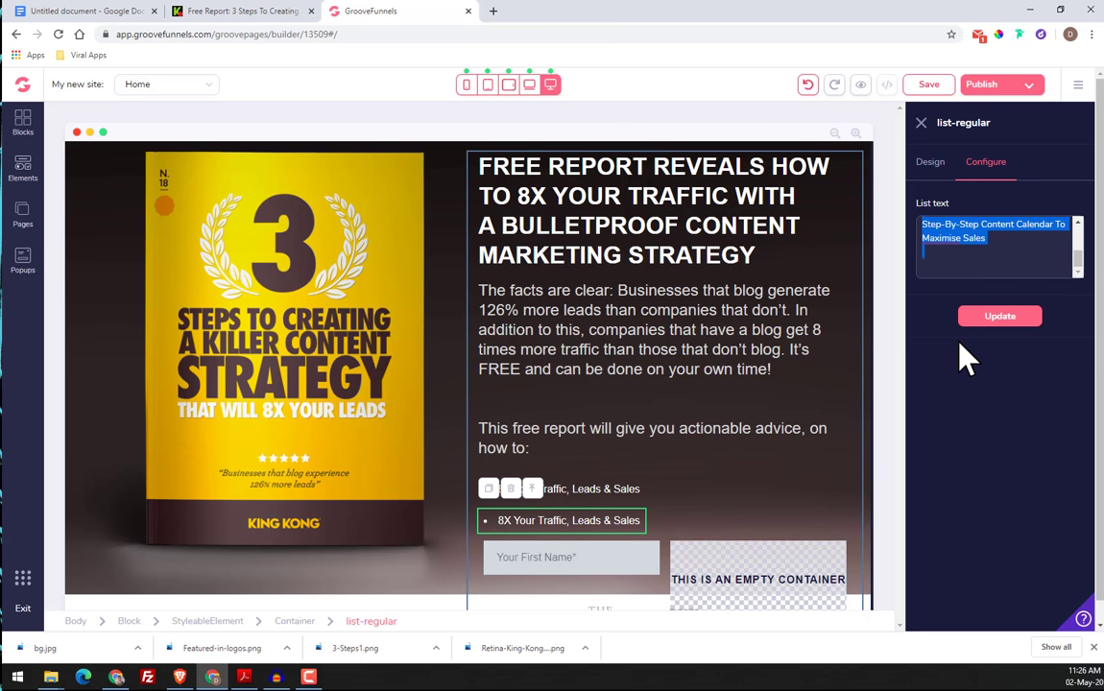
right_click(950, 240)
left_click(966, 269)
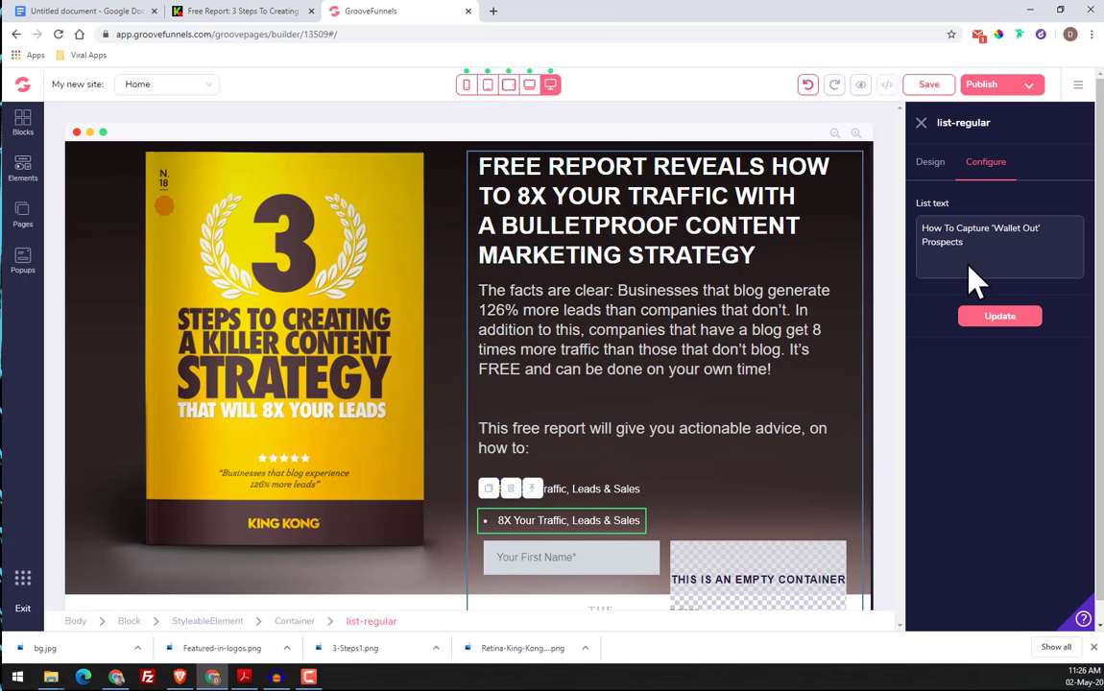
left_click(1000, 322)
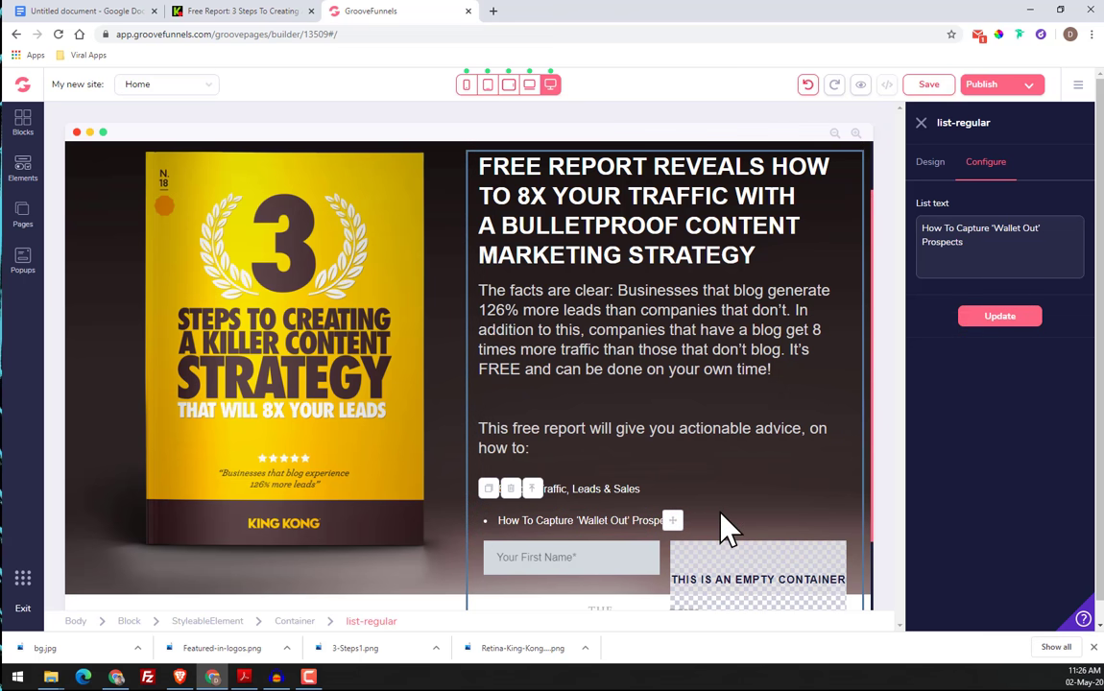
Duplicate the "How To Capture 'Wallet Out' Prospects" list item and replace the third item's text with the cut copy
left_click(489, 488)
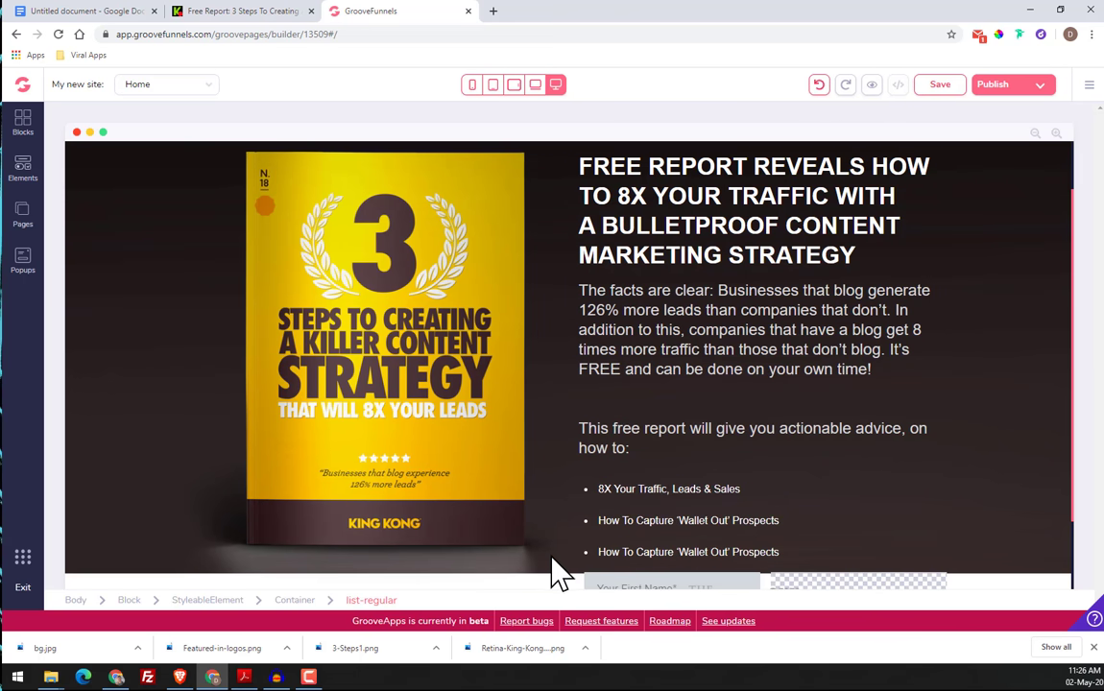
left_click(650, 557)
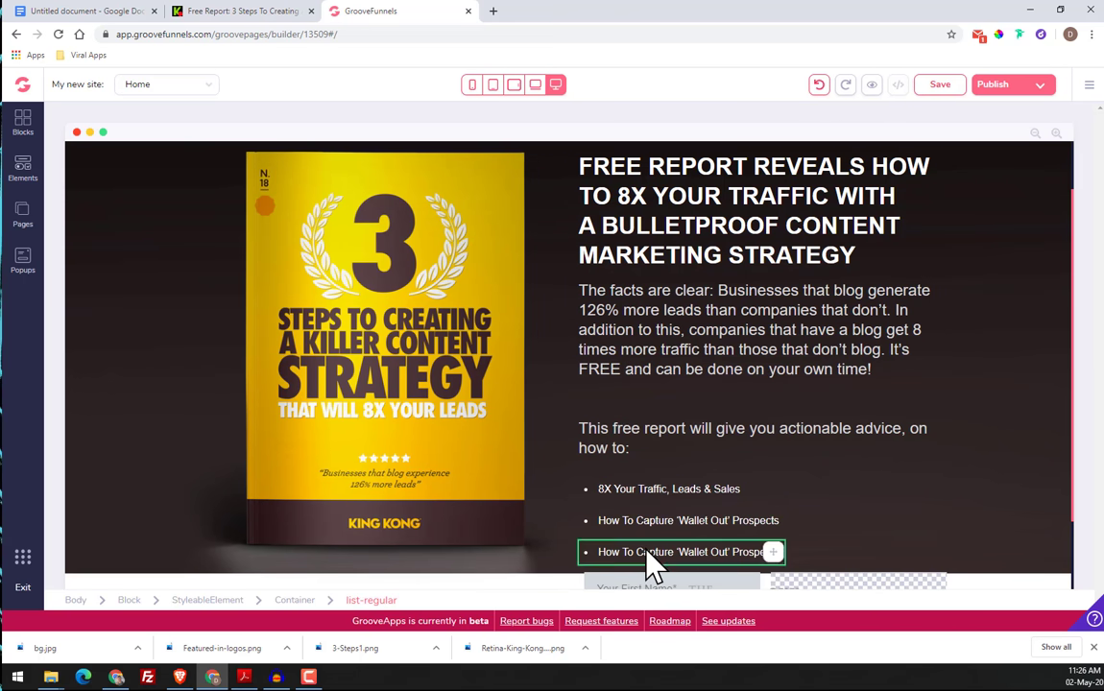
left_click(986, 162)
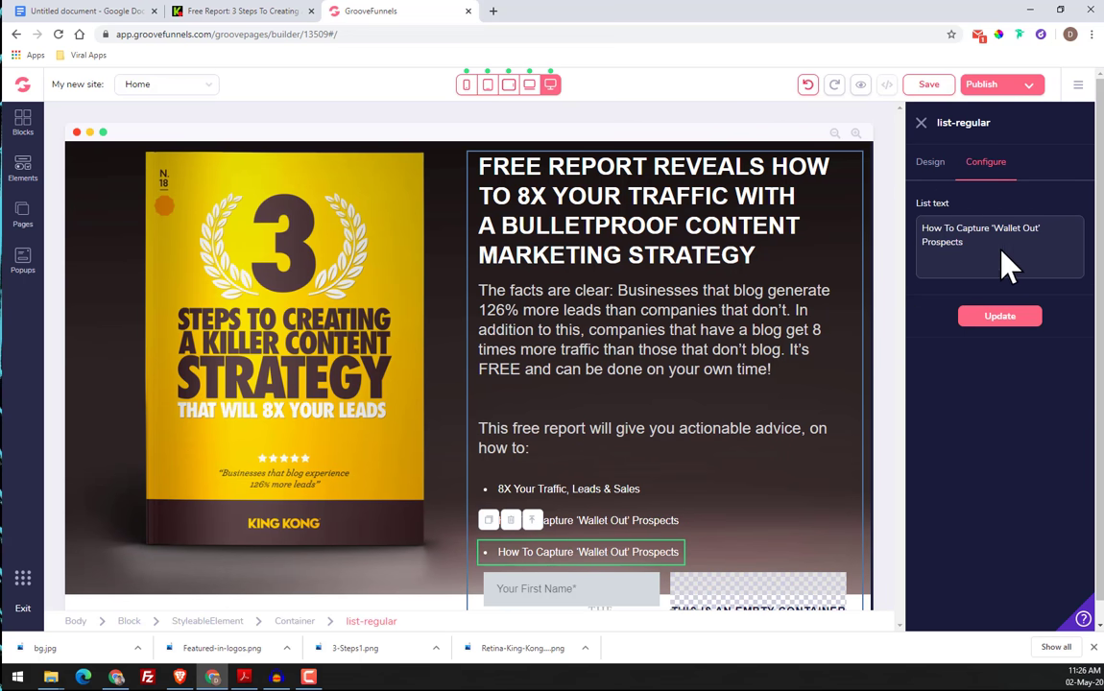
left_click_drag(1005, 264, 921, 227)
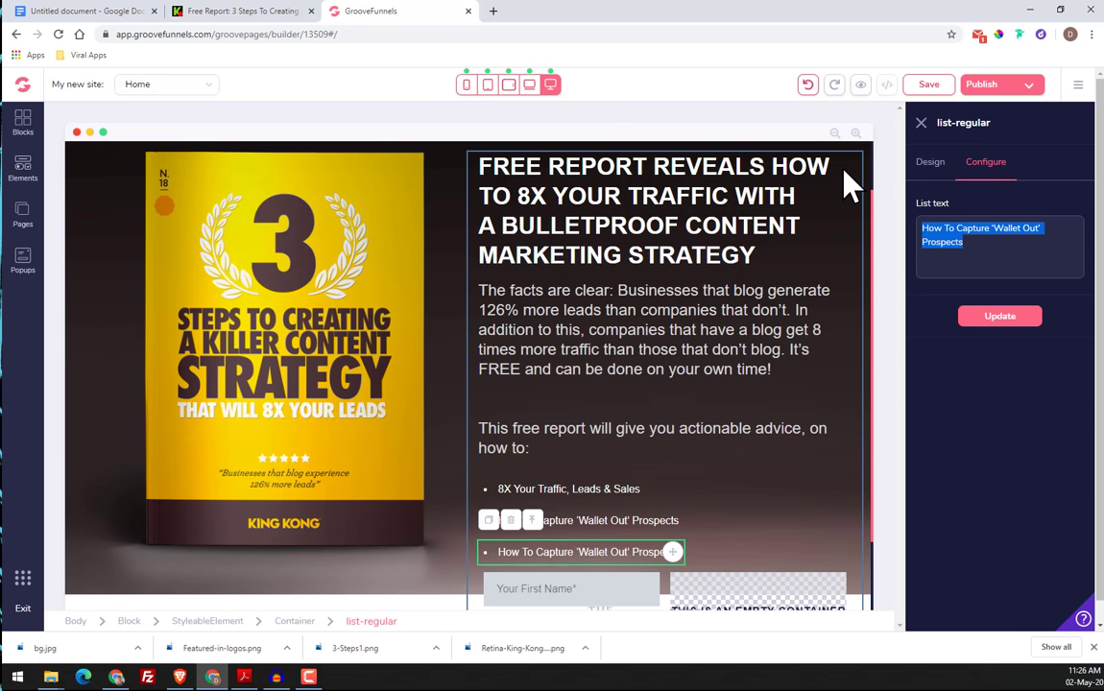
key("ctrl+v")
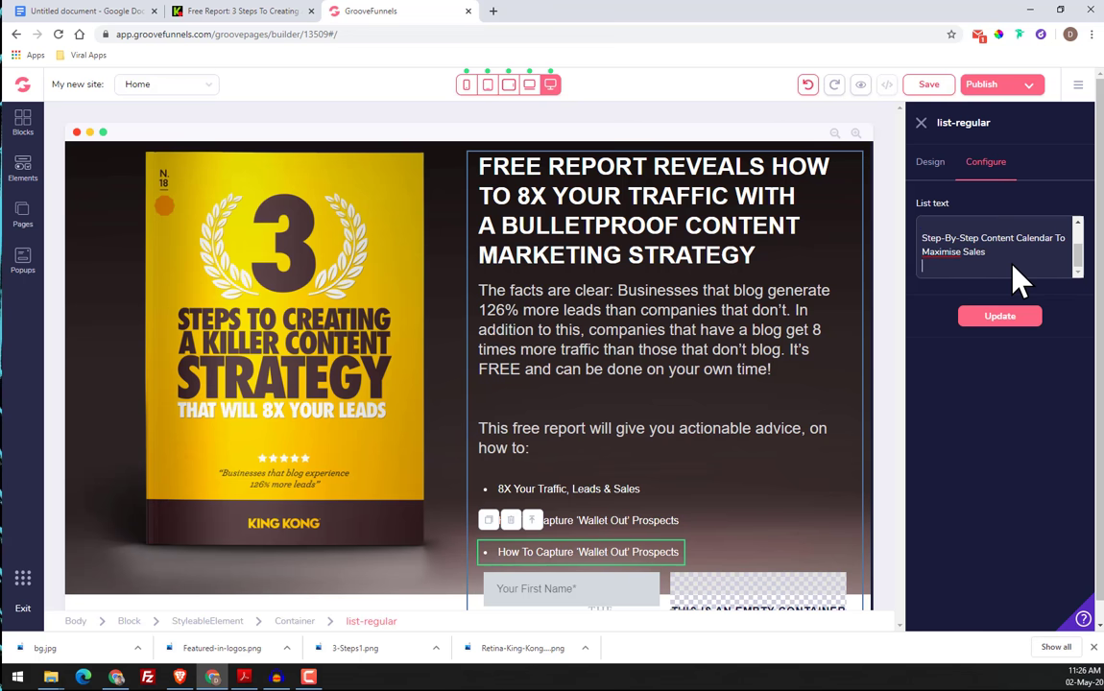
Remove the blank lines around "Step-By-Step Content Calendar To Maximise Sales" in the third list item and update the element
key("BackSpace")
left_click(950, 236)
key("BackSpace")
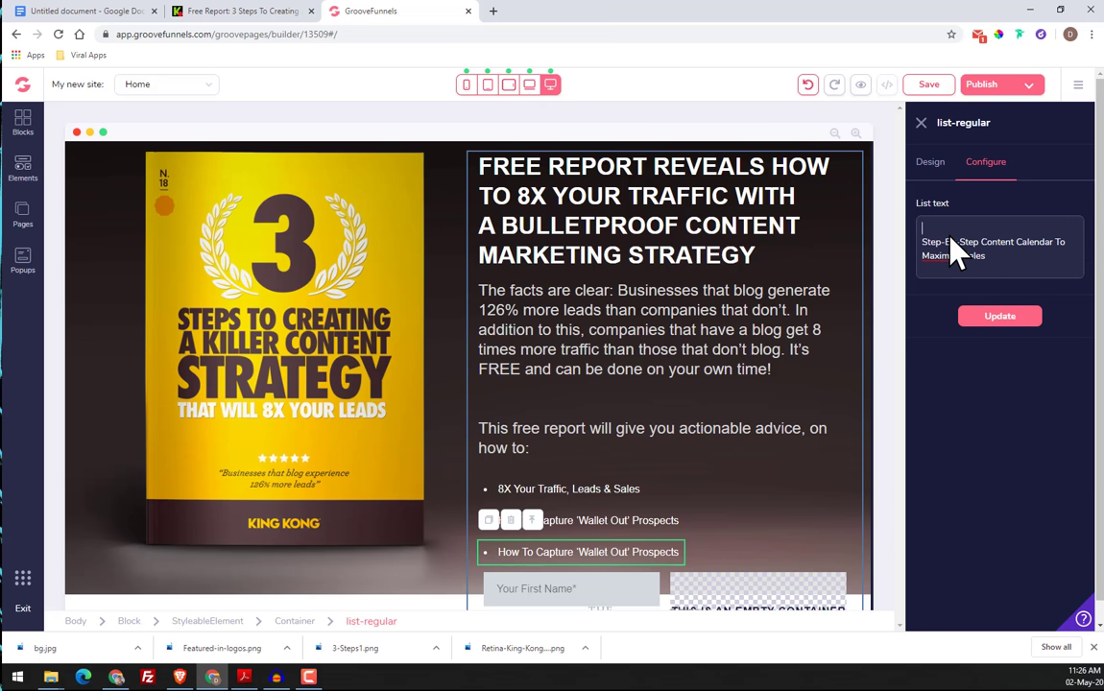
key("Delete")
left_click(1004, 318)
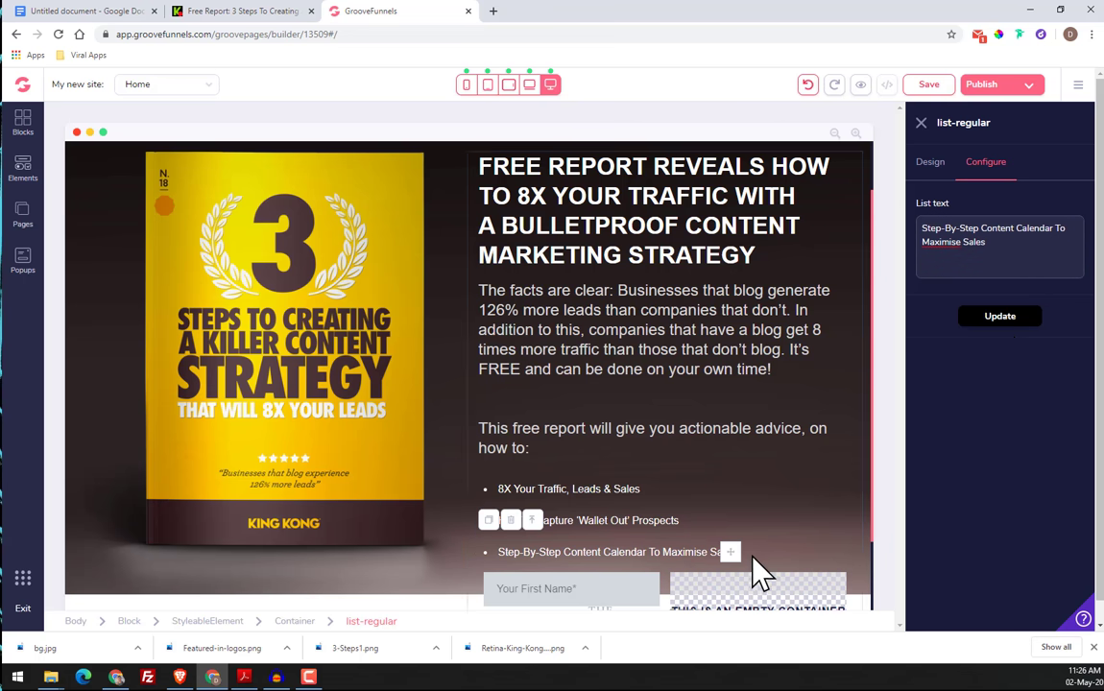
Copy the line "Get your free copy now by filling out form below" from the original King Kong page and return to GrooveFunnels
left_click(247, 14)
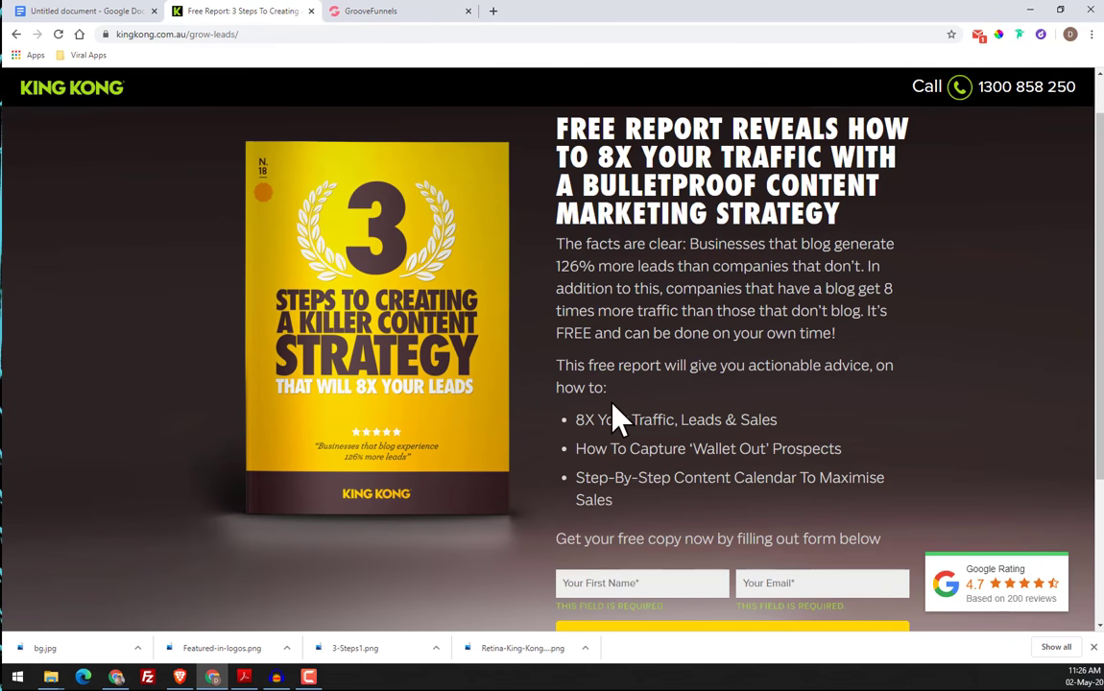
left_click_drag(570, 543, 876, 560)
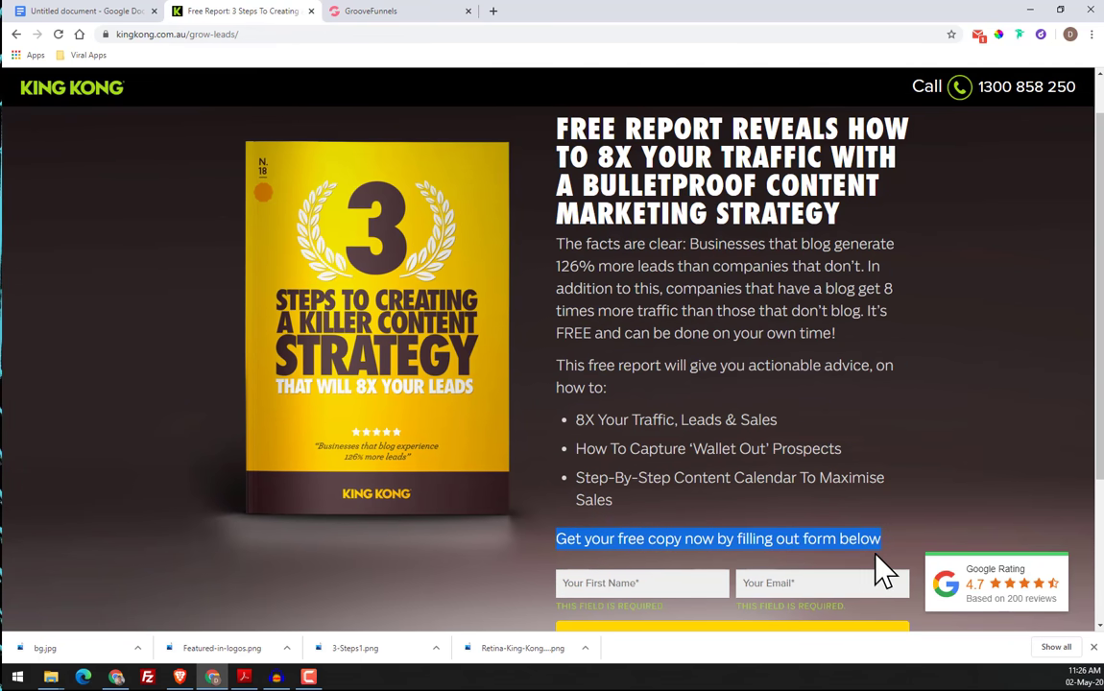
right_click(779, 544)
left_click(793, 555)
left_click(364, 14)
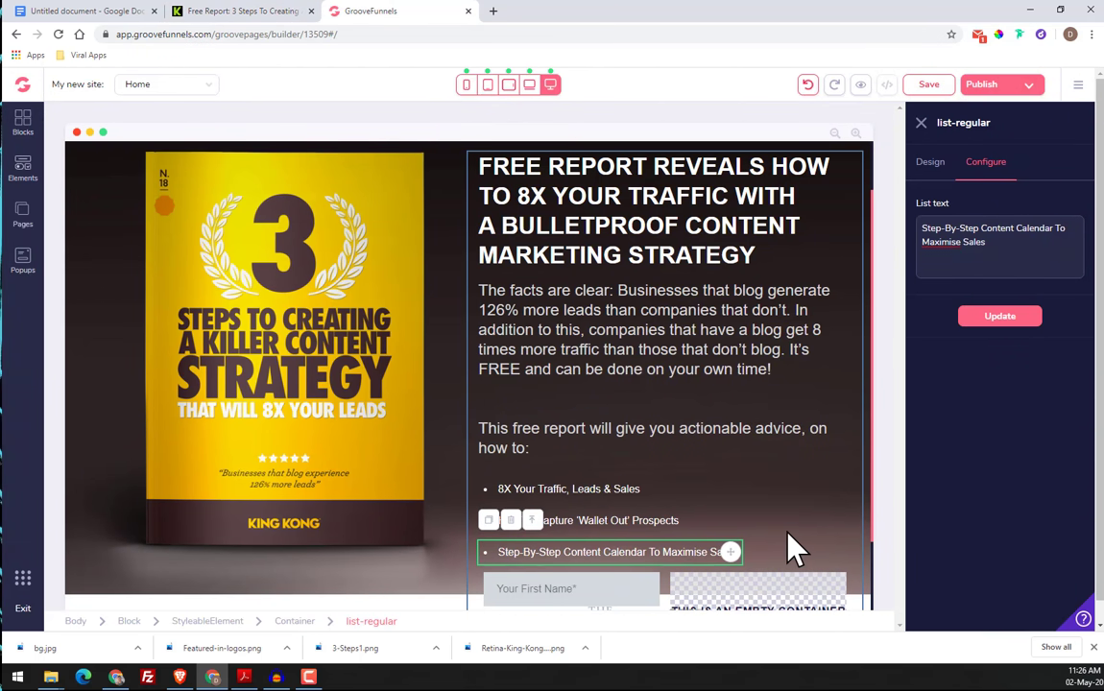
left_click(754, 480)
left_click(747, 445)
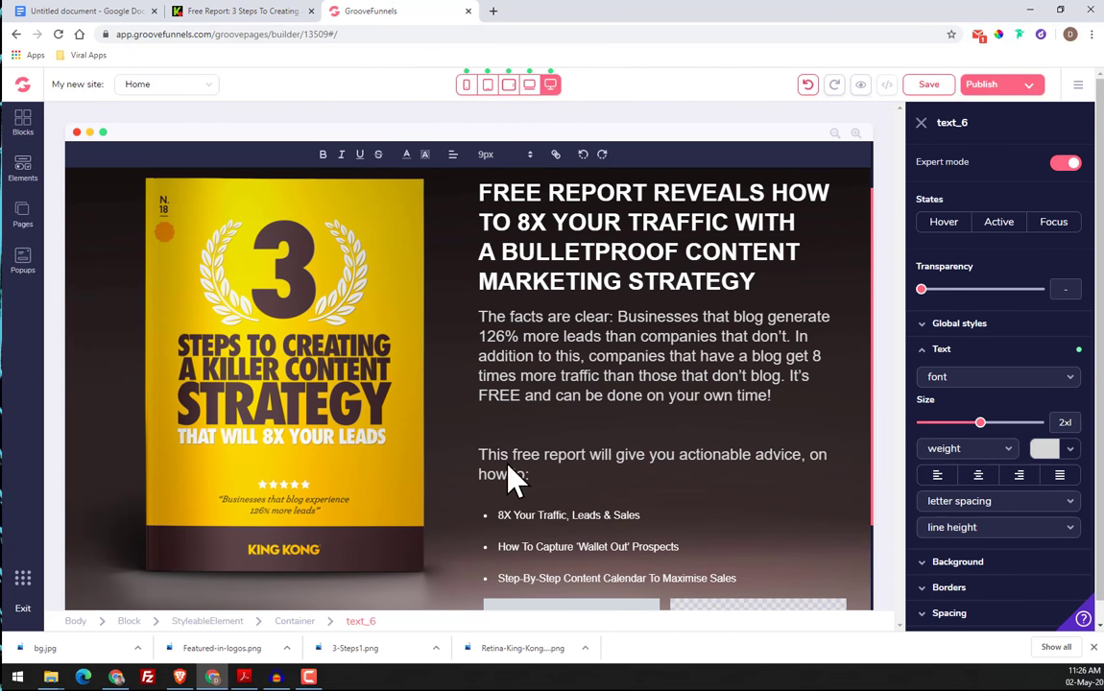
left_click(758, 526)
left_click(544, 452)
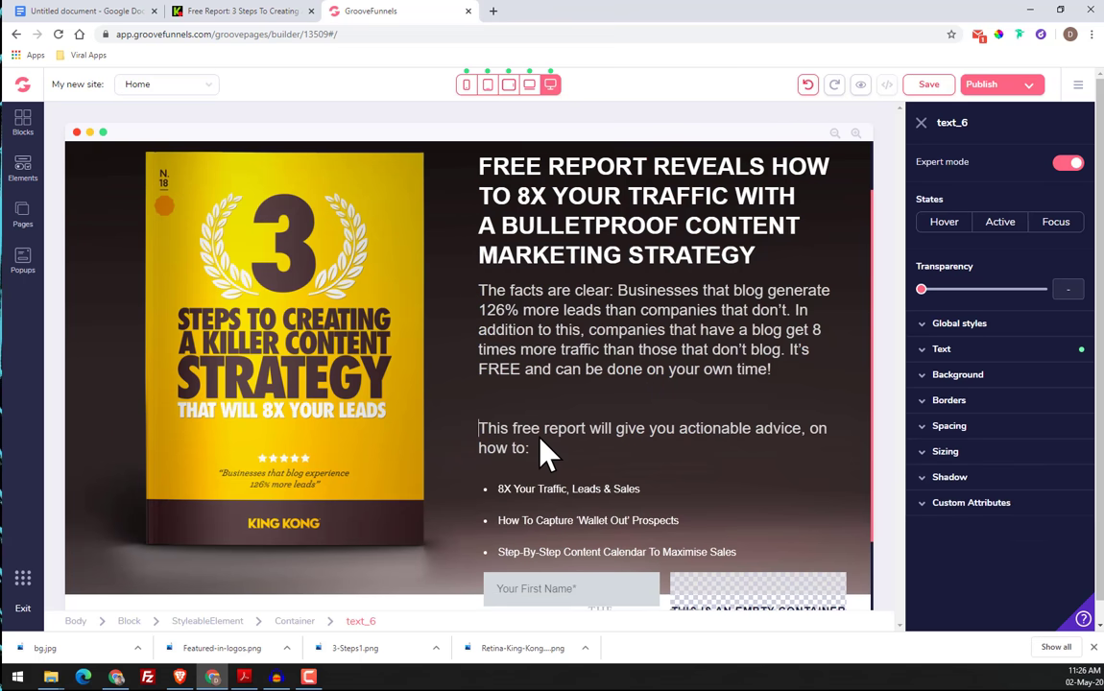
left_click(826, 548)
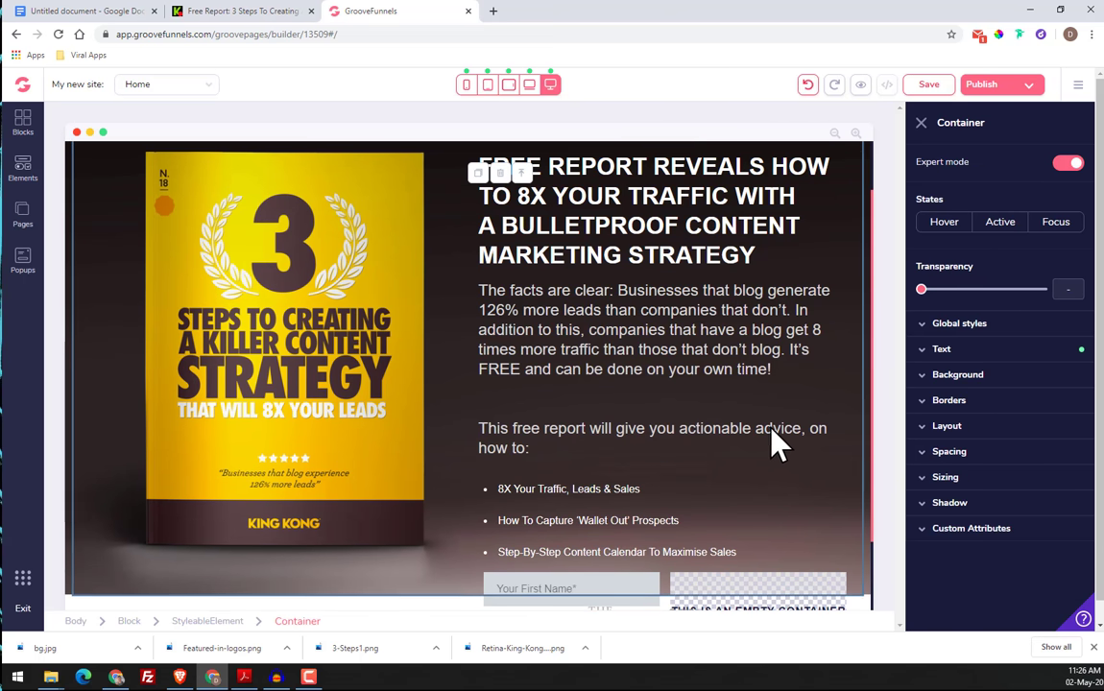
left_click(569, 468)
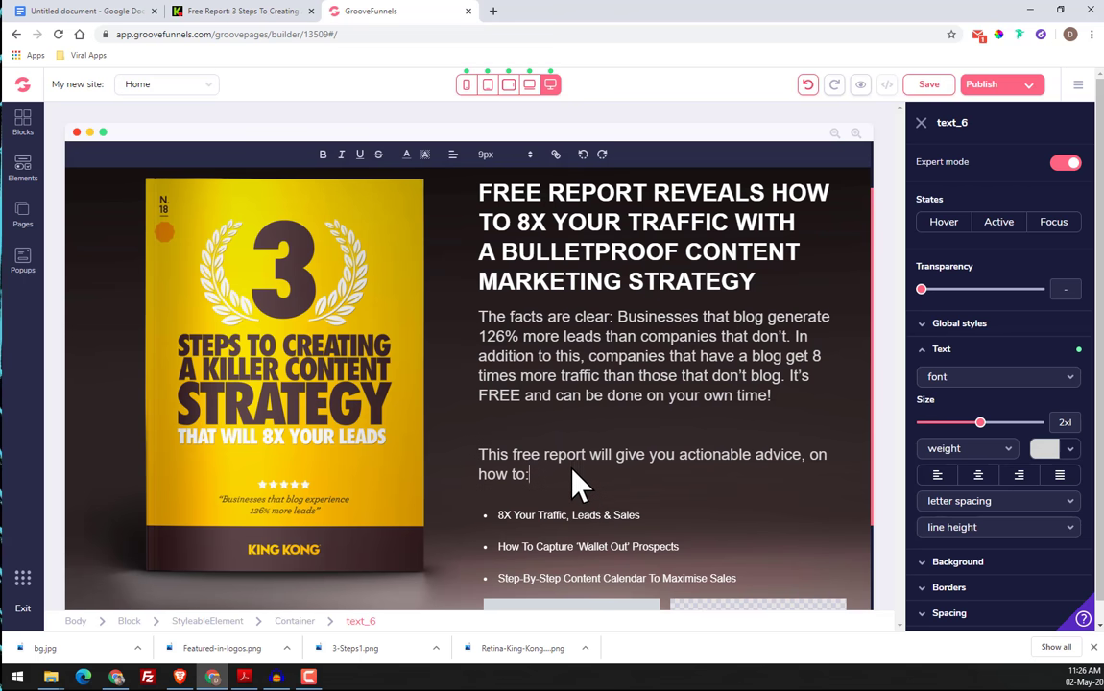
left_click(706, 533)
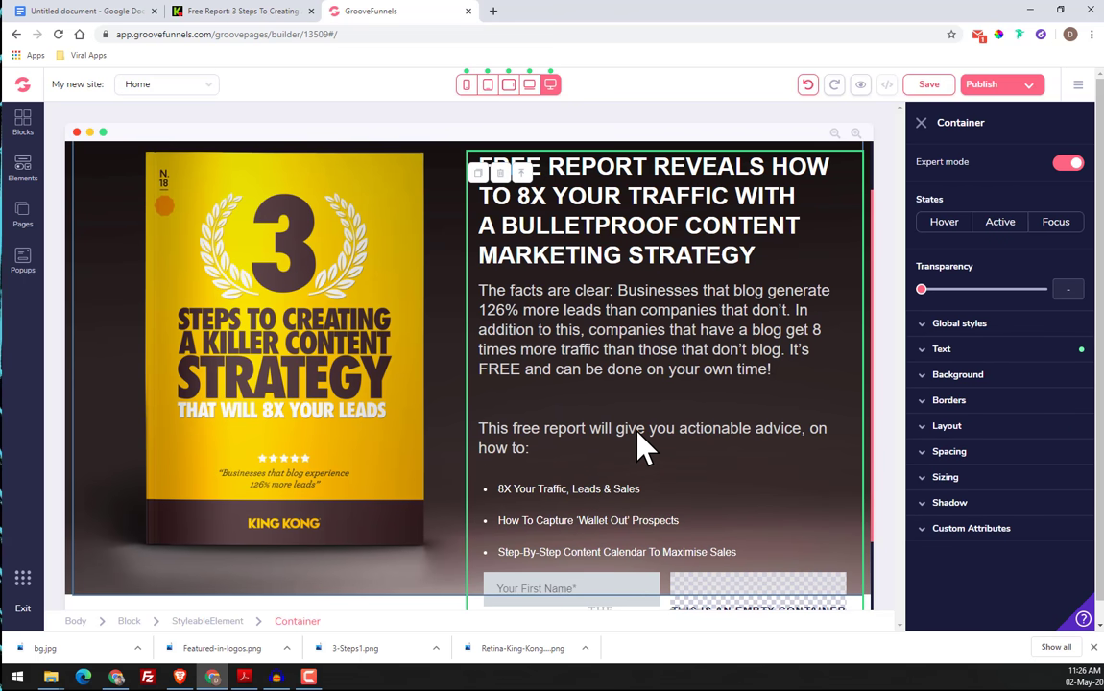
left_click(487, 434)
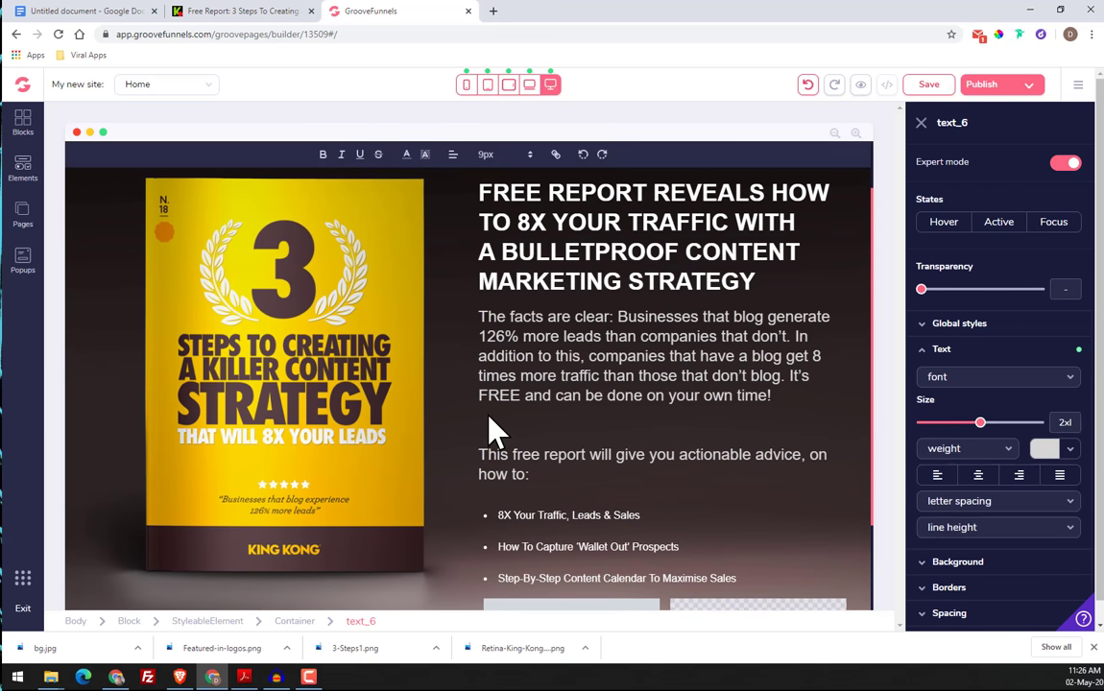
double_click(497, 447)
left_click_drag(488, 453, 529, 454)
double_click(518, 440)
left_click(518, 453)
double_click(512, 438)
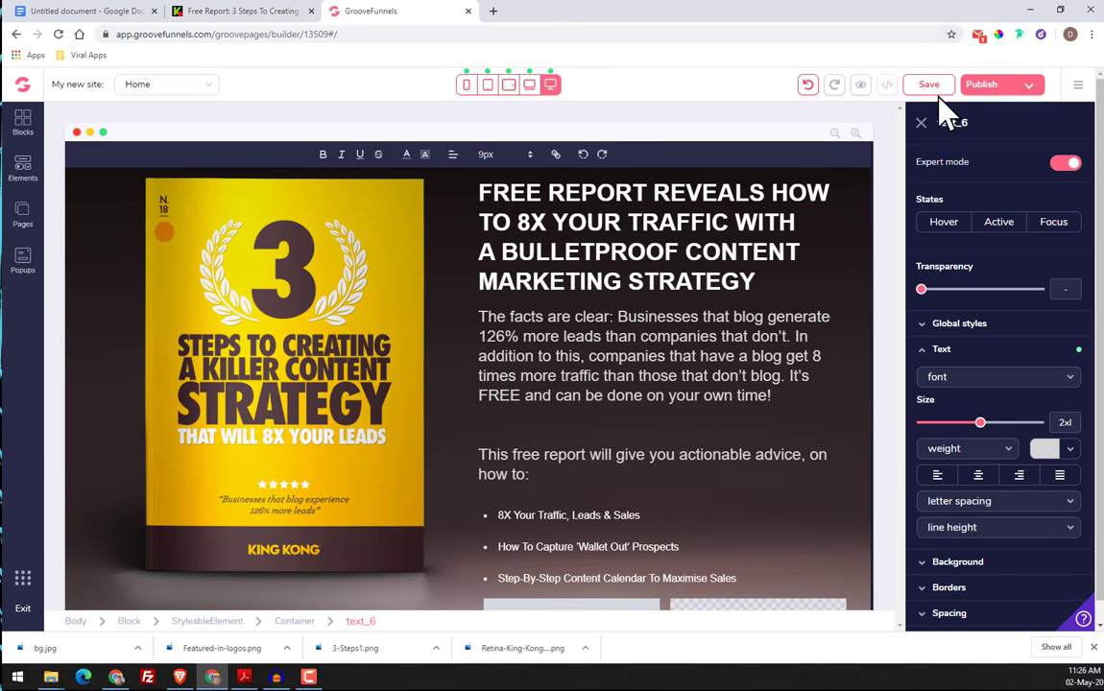
left_click(921, 122)
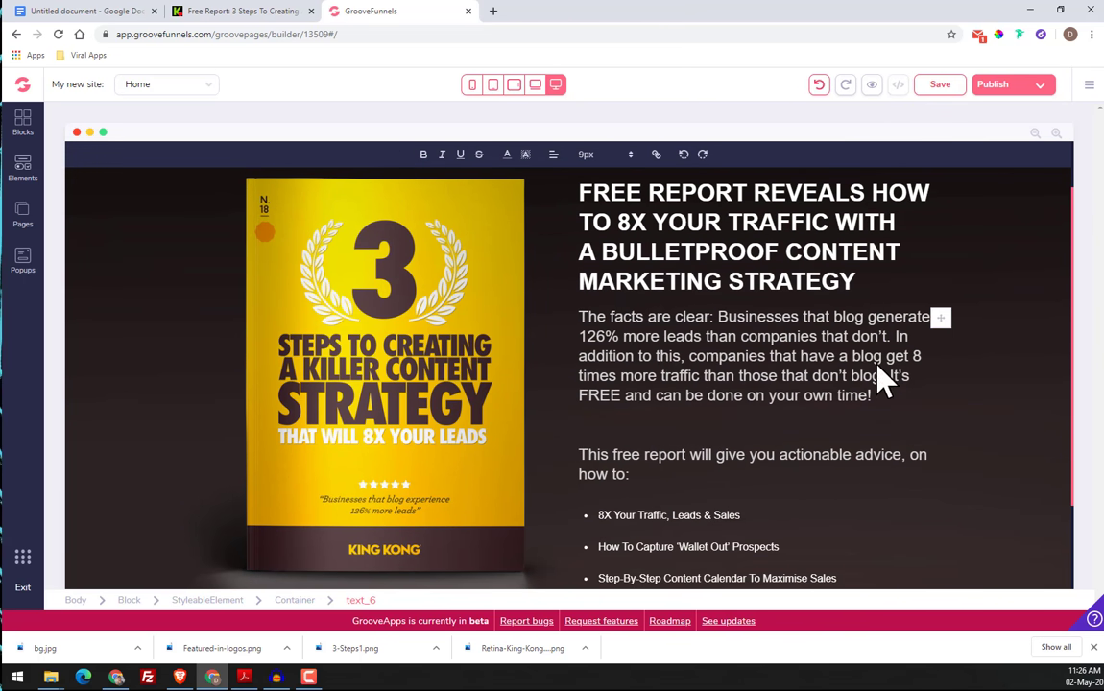
left_click(936, 319)
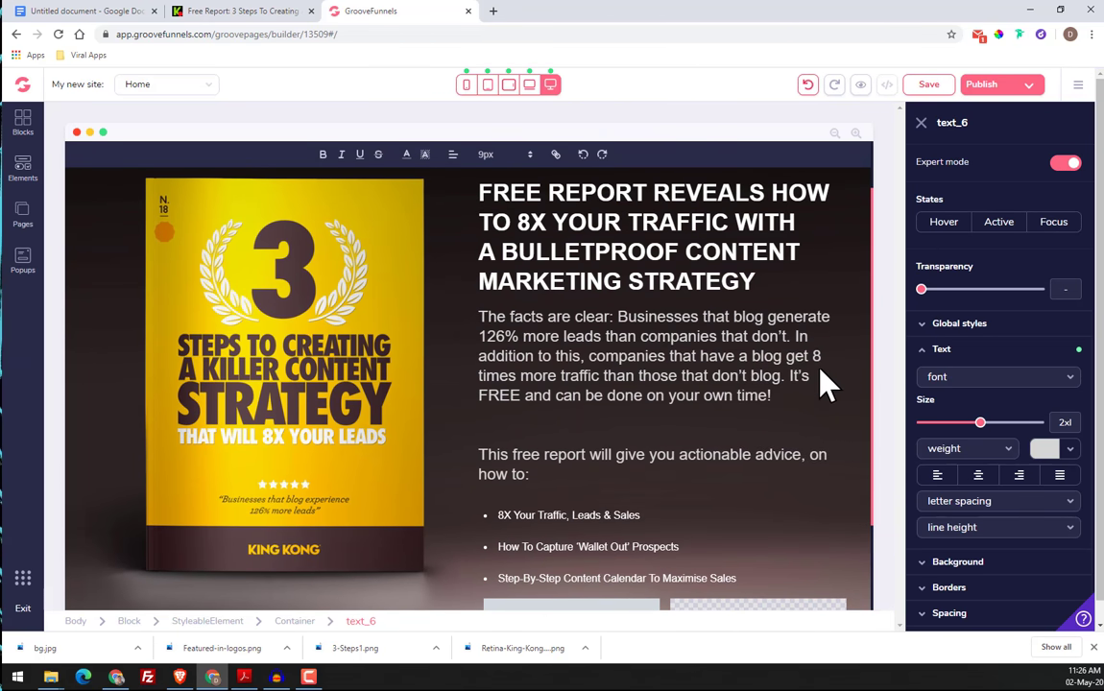
scroll(811, 441, "down", 1)
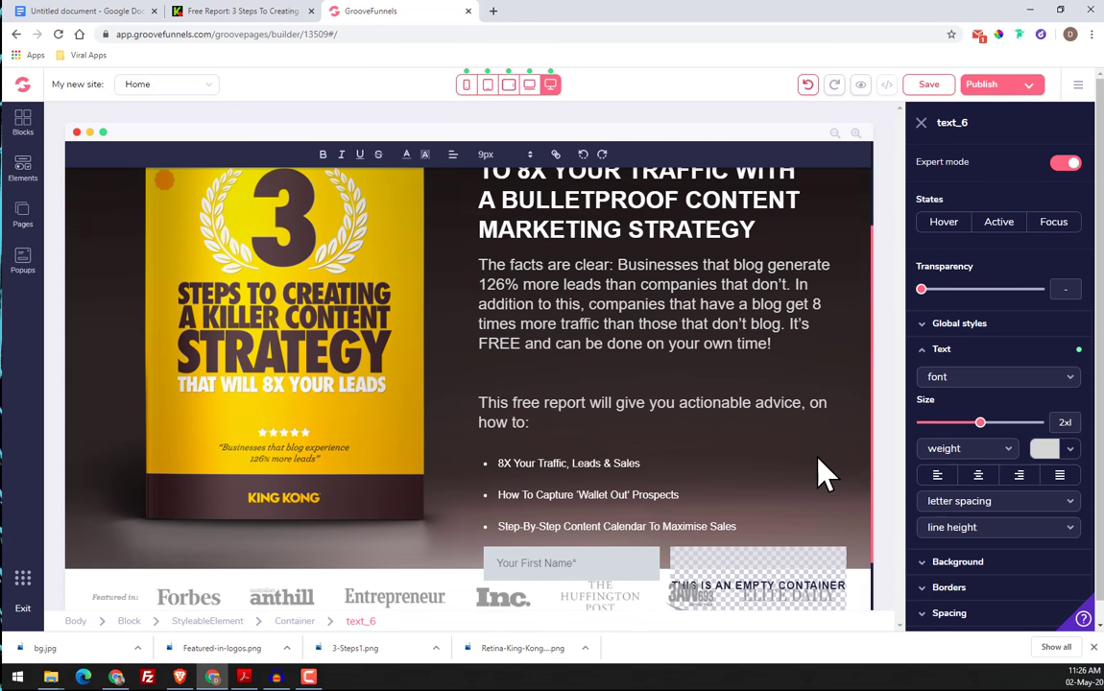
scroll(821, 472, "down", 1)
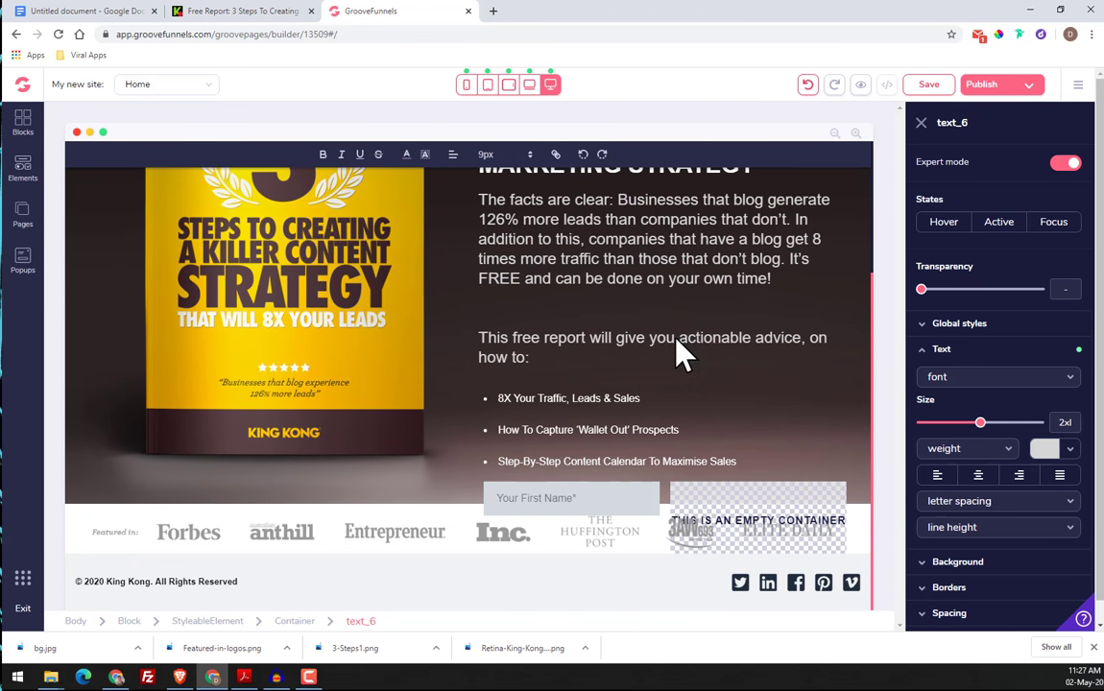
left_click(675, 366)
left_click(494, 284)
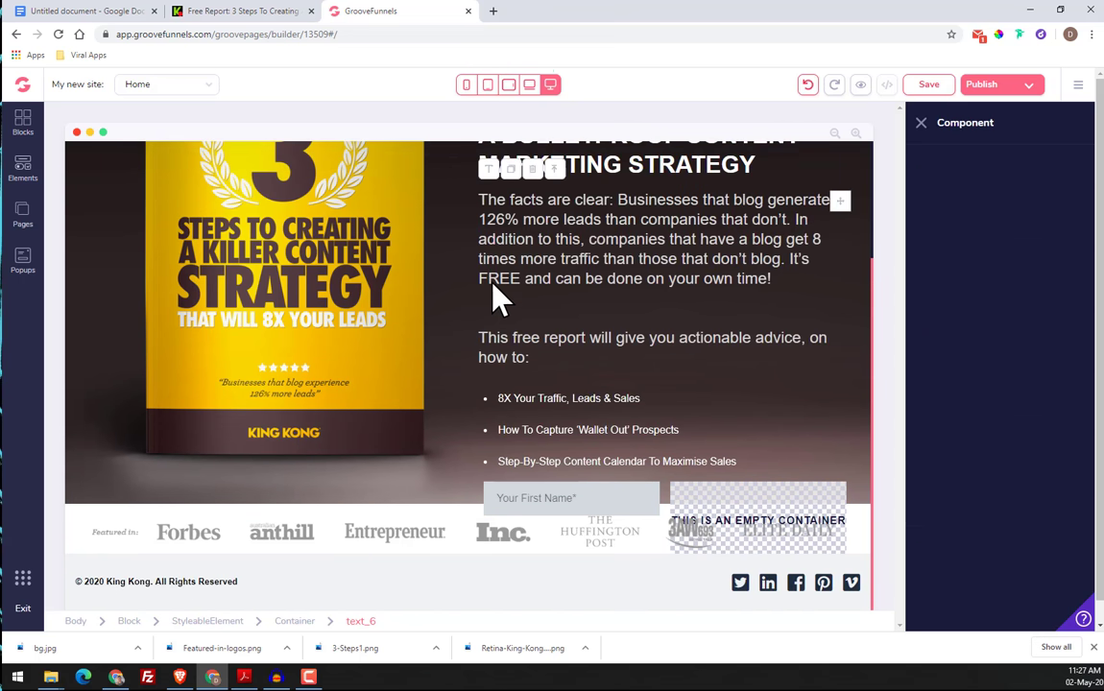
double_click(505, 269)
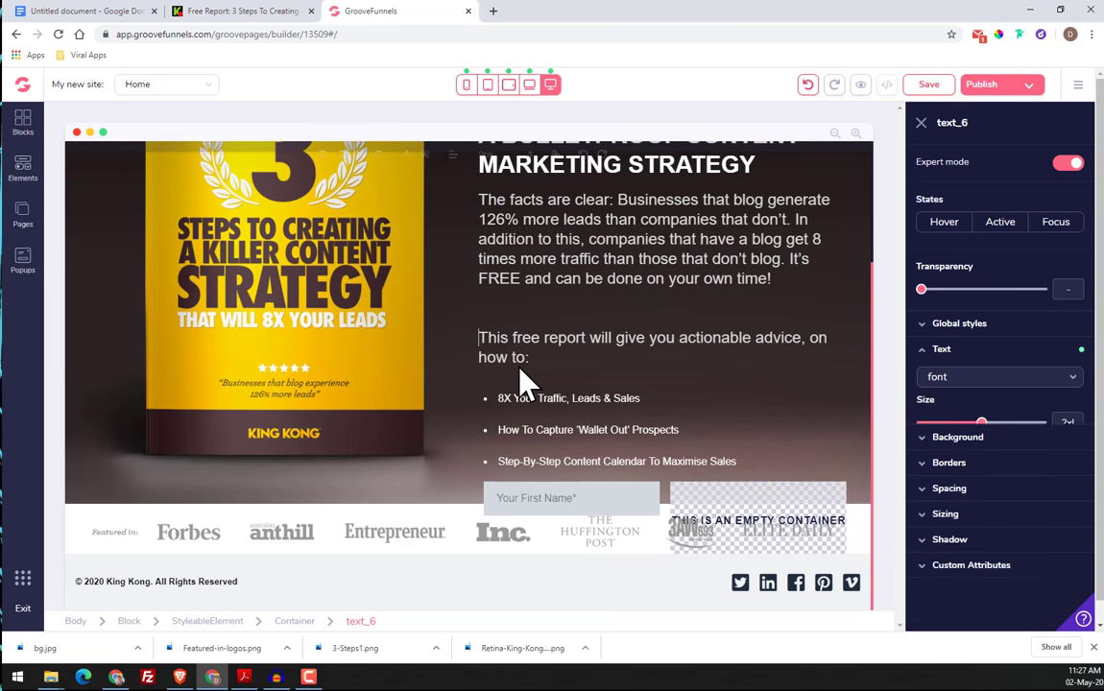
double_click(480, 340)
left_click(472, 333)
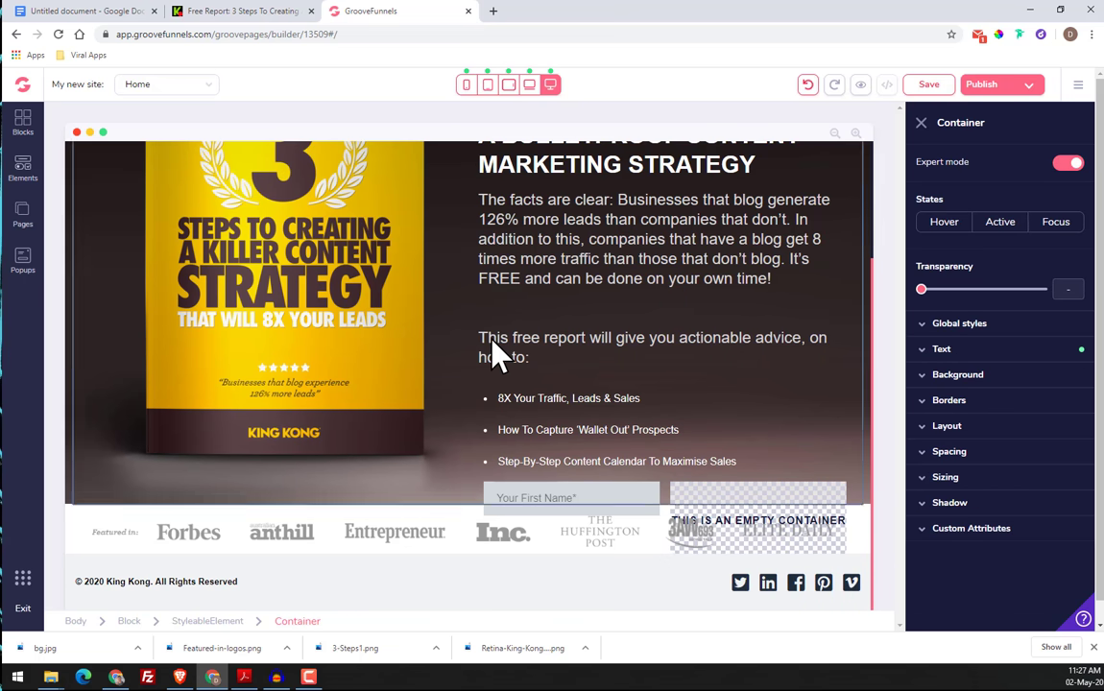
double_click(493, 339)
left_click(477, 333)
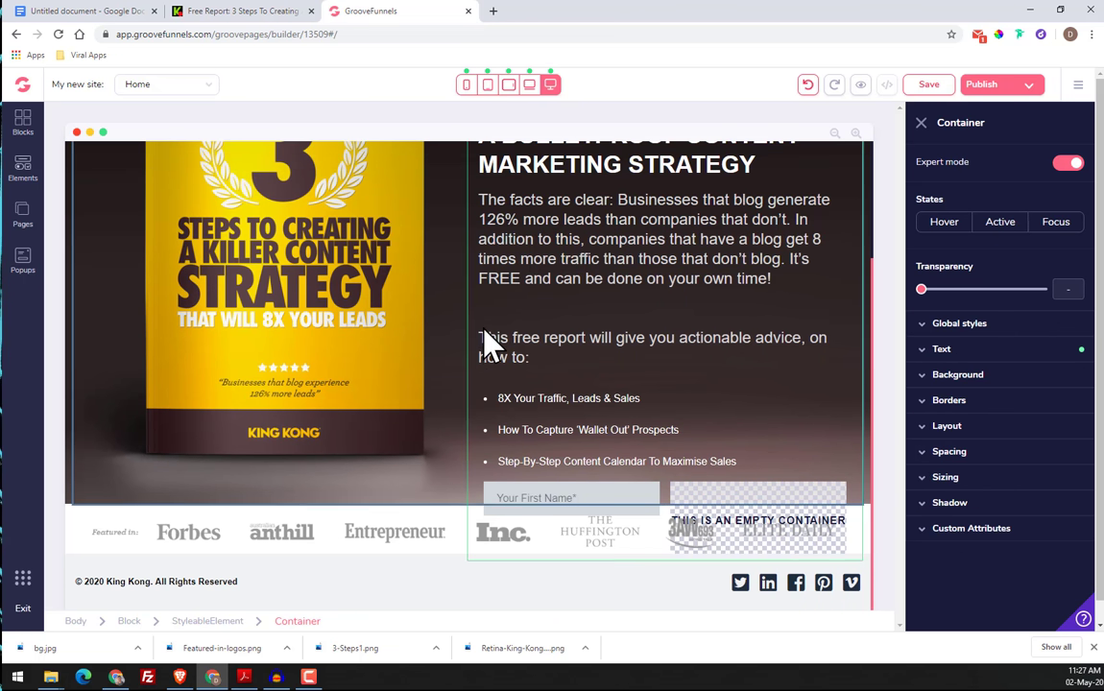
left_click(557, 345)
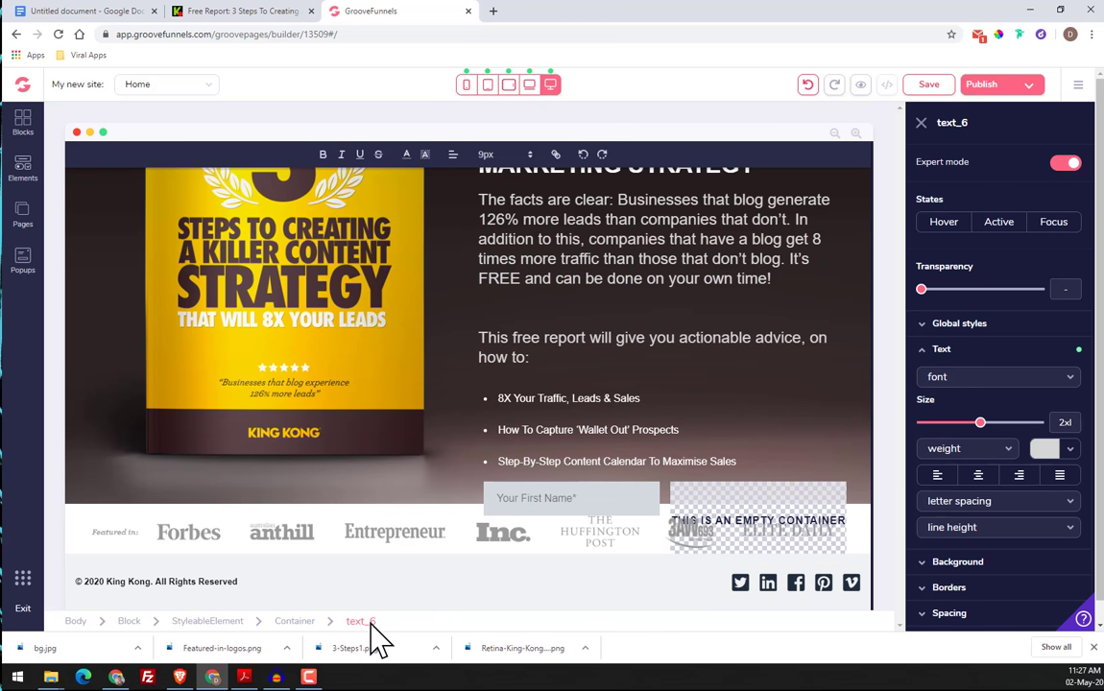
left_click(306, 622)
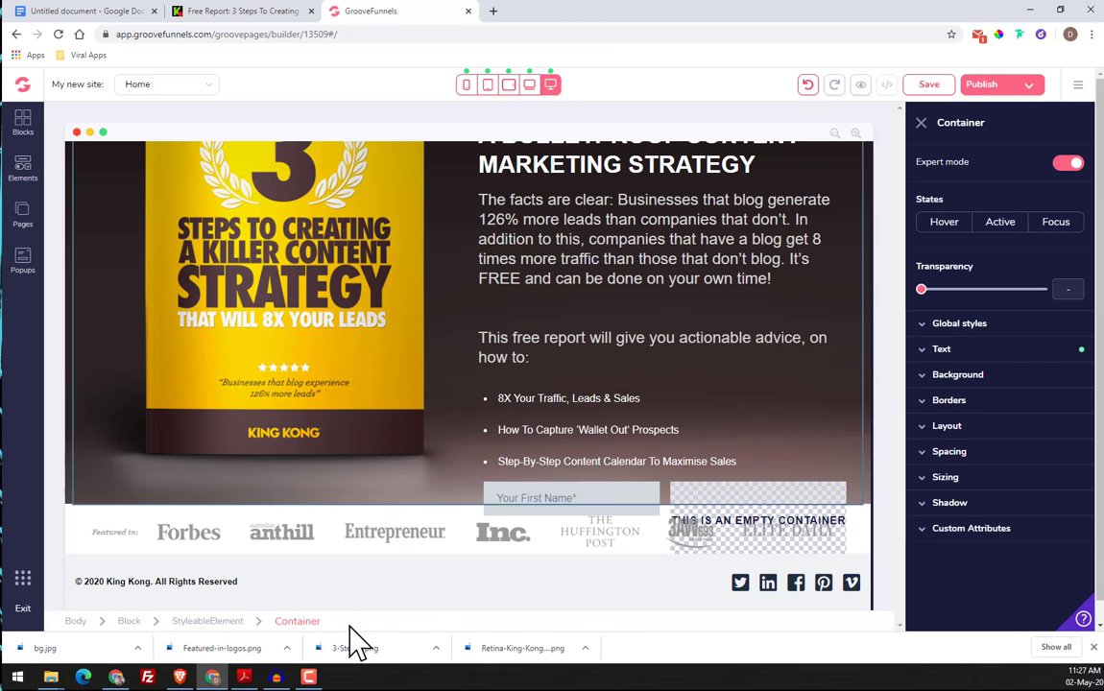
left_click(602, 355)
left_click(615, 403)
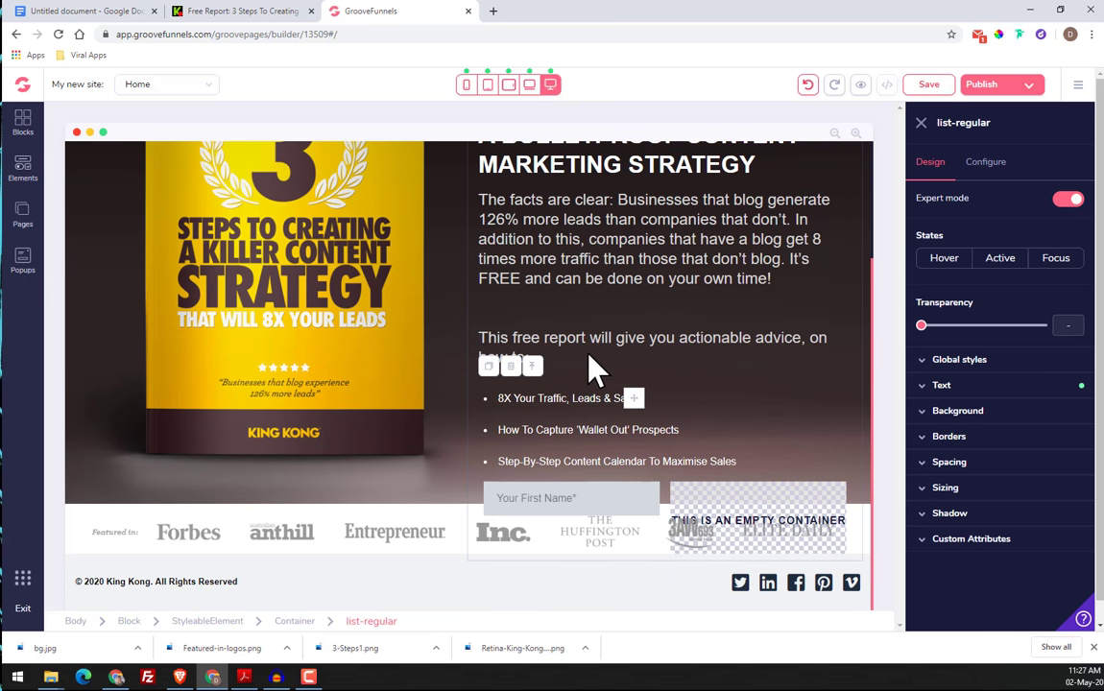
Save the page with the completed three-item list under the "This free report will give you actionable advice, on how to:" paragraph
left_click(582, 346)
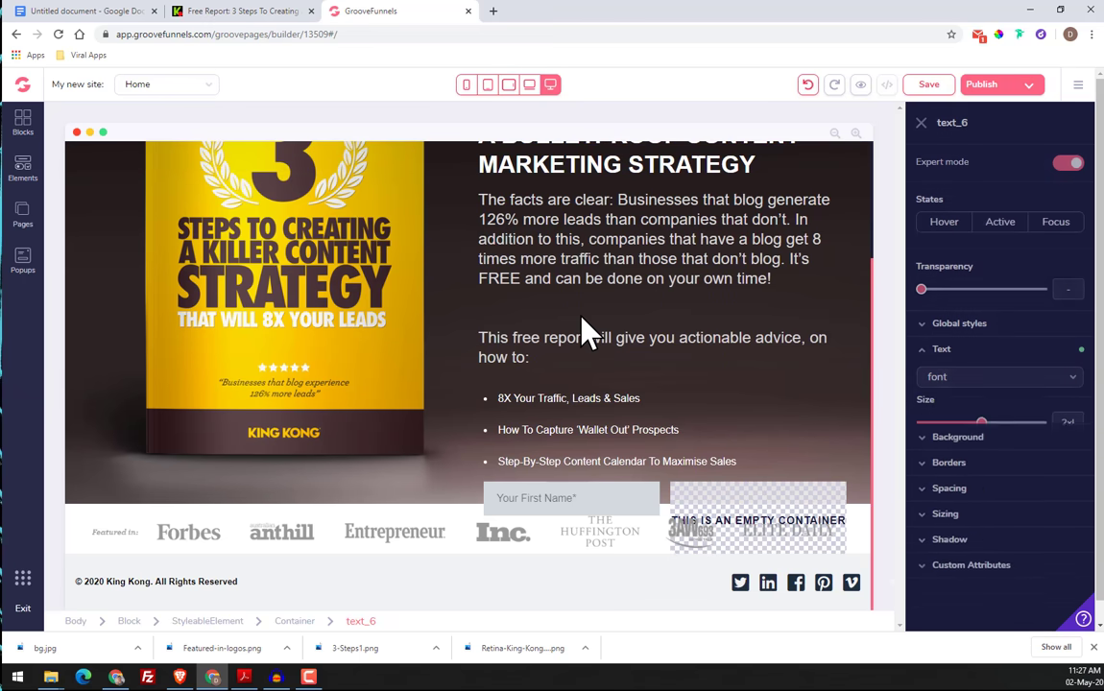
left_click(582, 319)
left_click(549, 325)
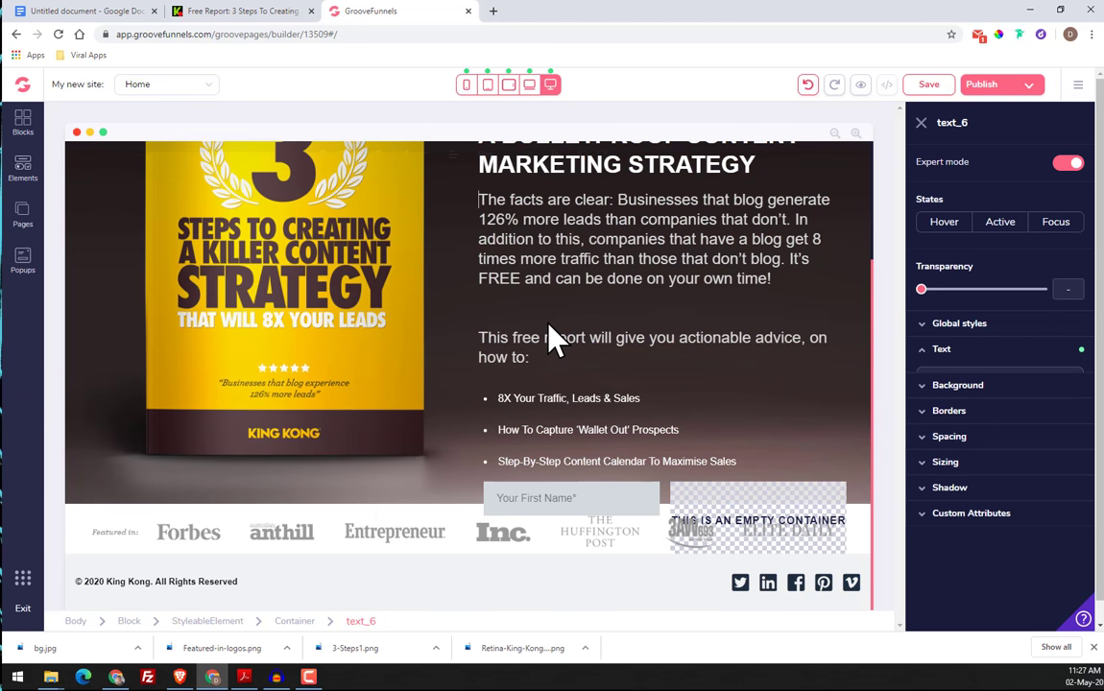
scroll(699, 390, "up", 3)
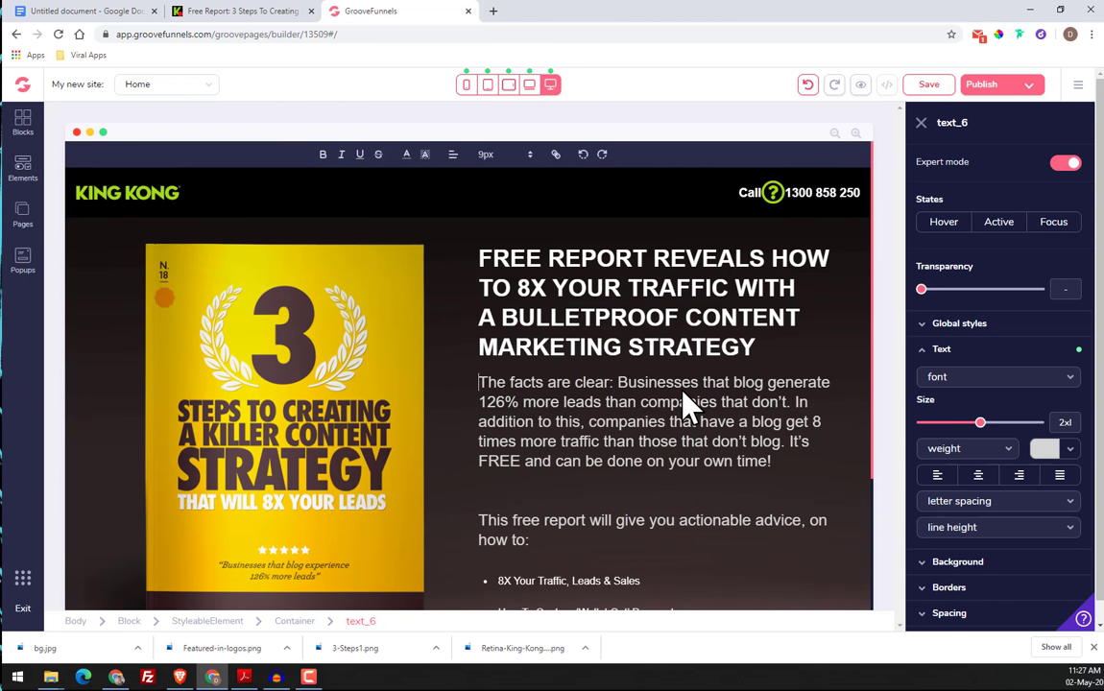
key("Escape")
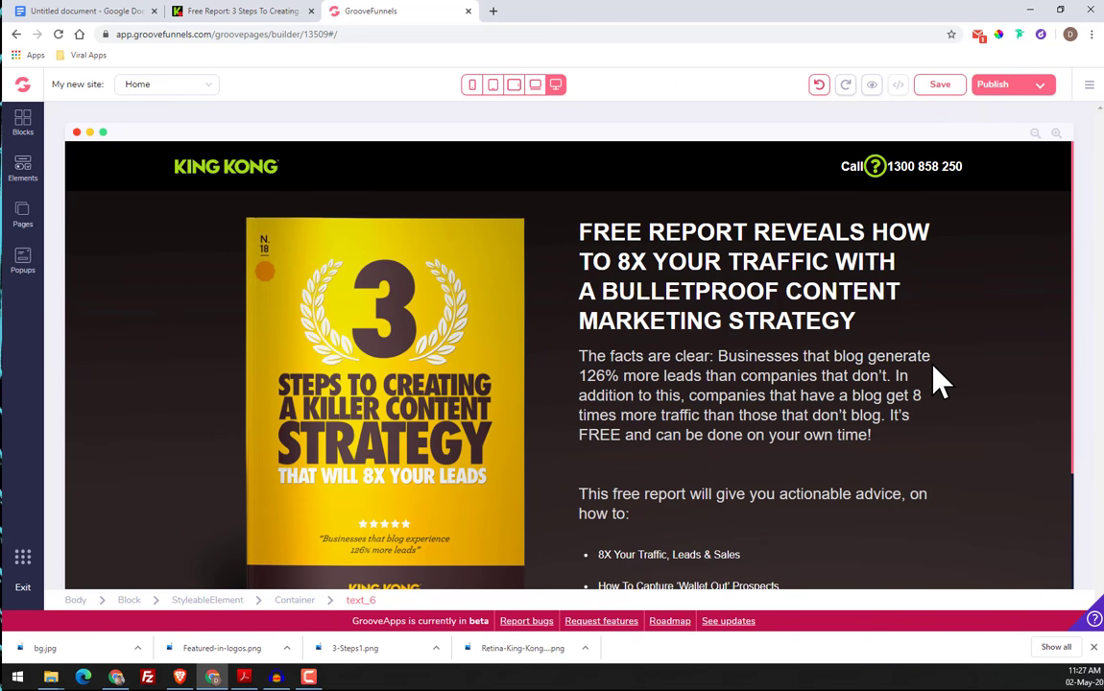
left_click(929, 359)
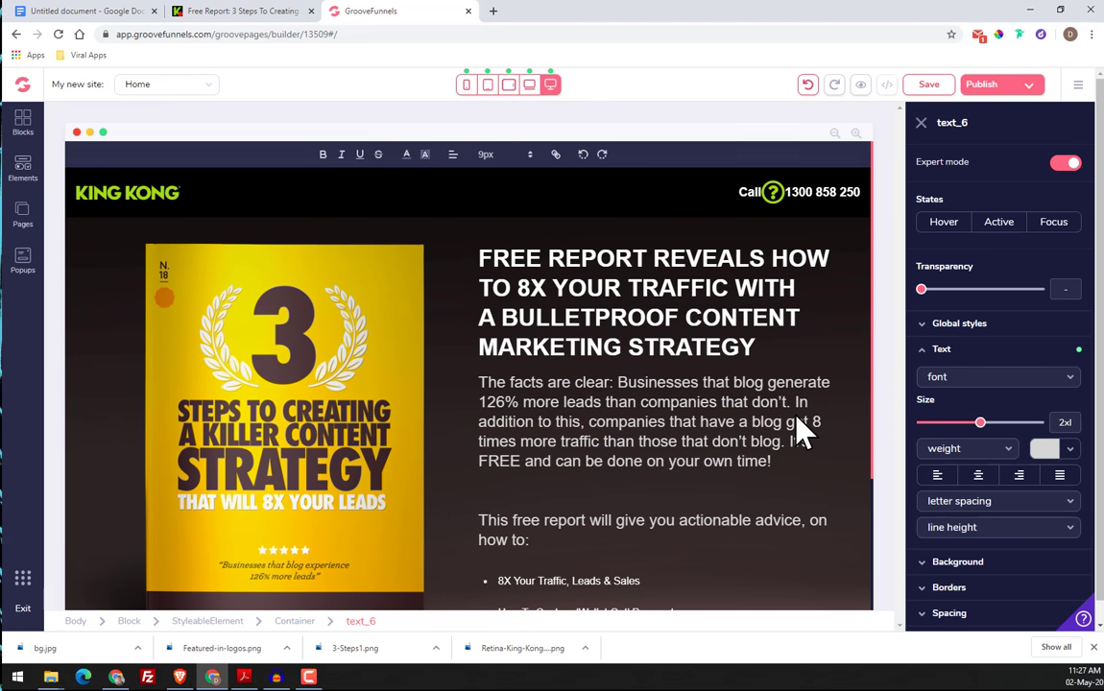
key("Escape")
scroll(821, 448, "down", 3)
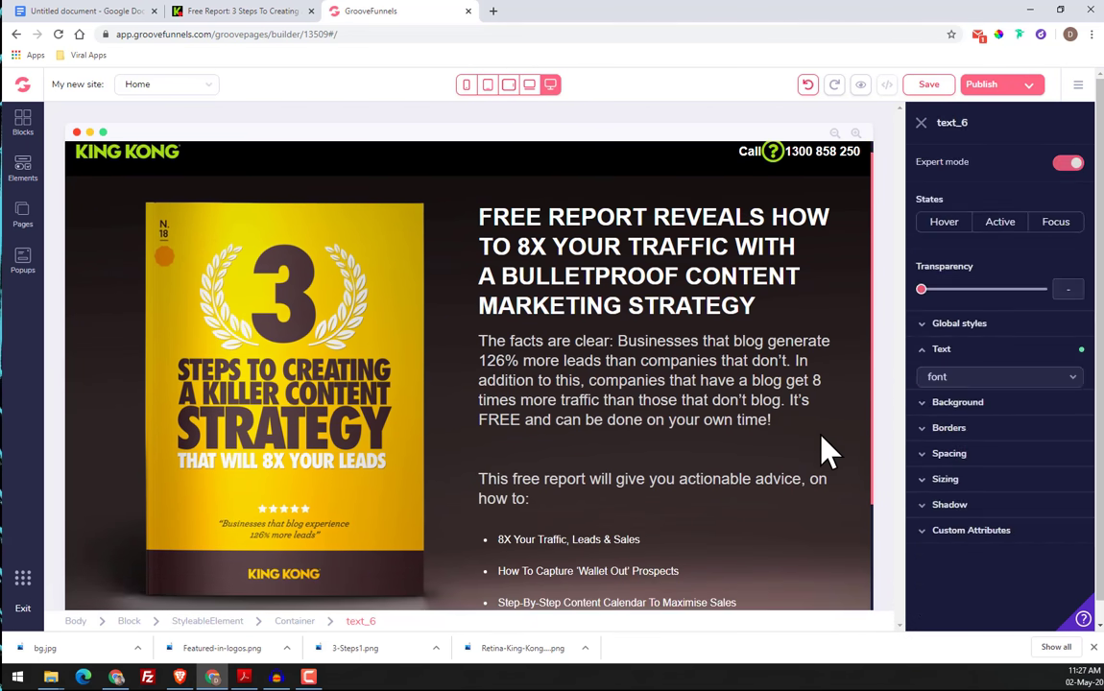
left_click(823, 430)
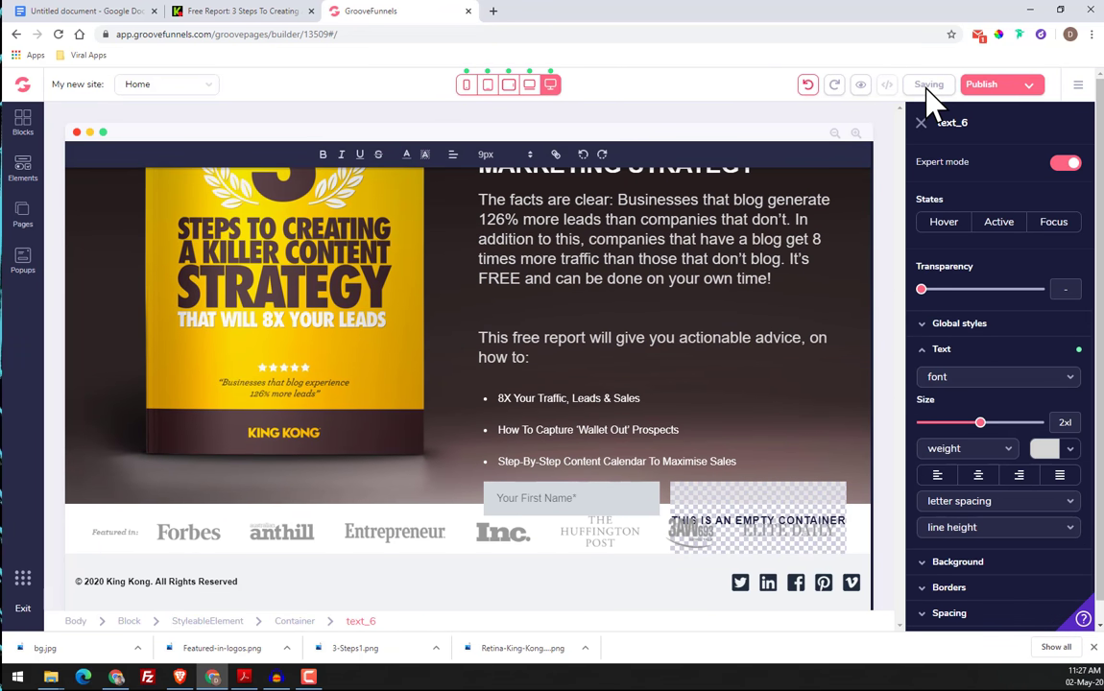
scroll(779, 348, "up", 3)
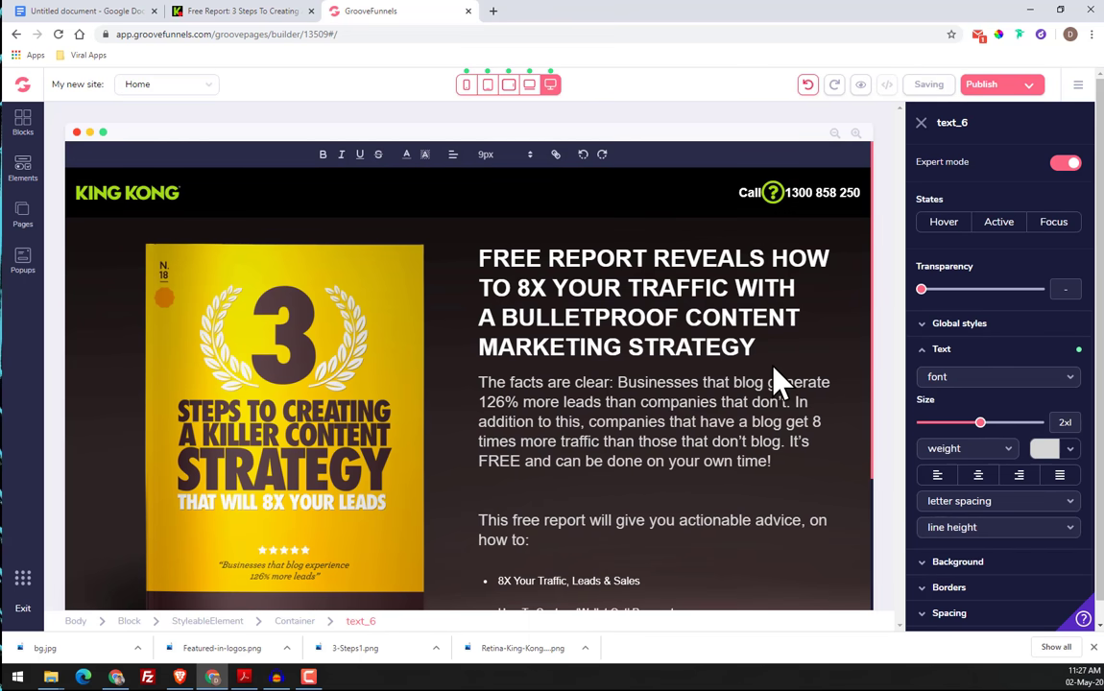
left_click(774, 365)
scroll(774, 366, "down", 3)
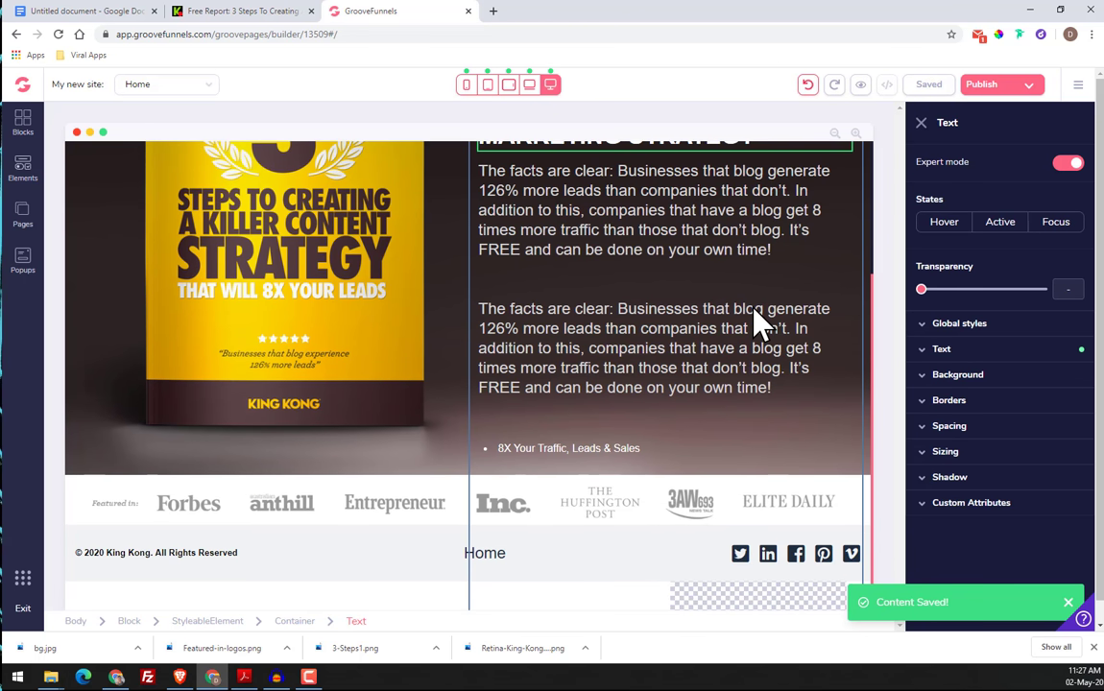
double_click(754, 309)
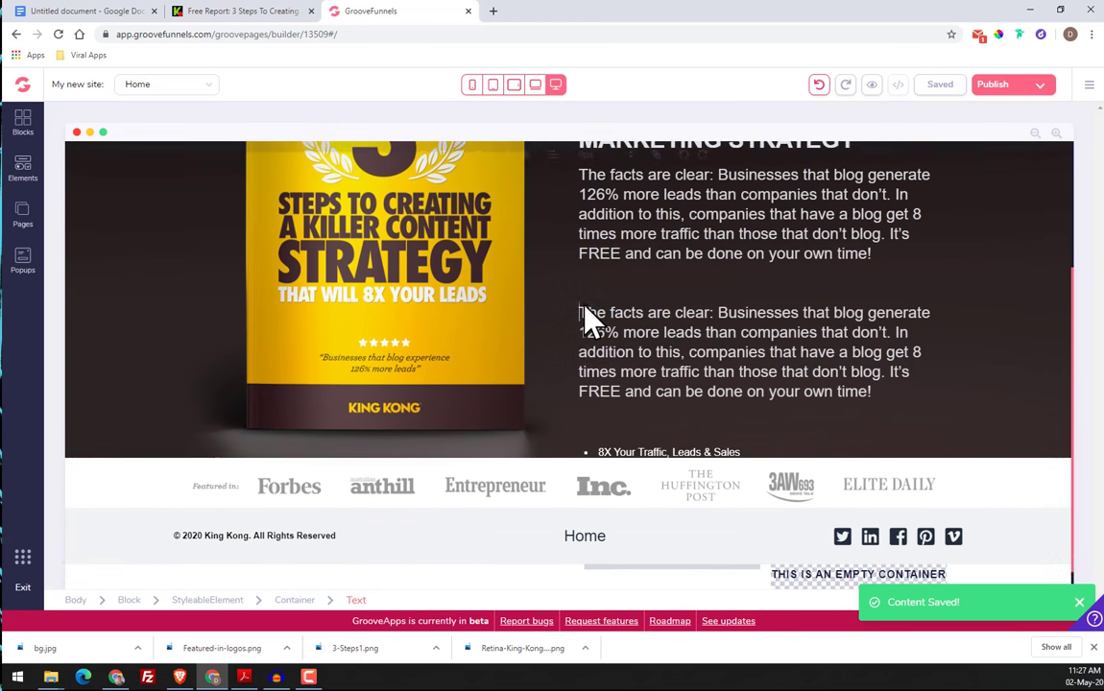
left_click(587, 309)
left_click(579, 324)
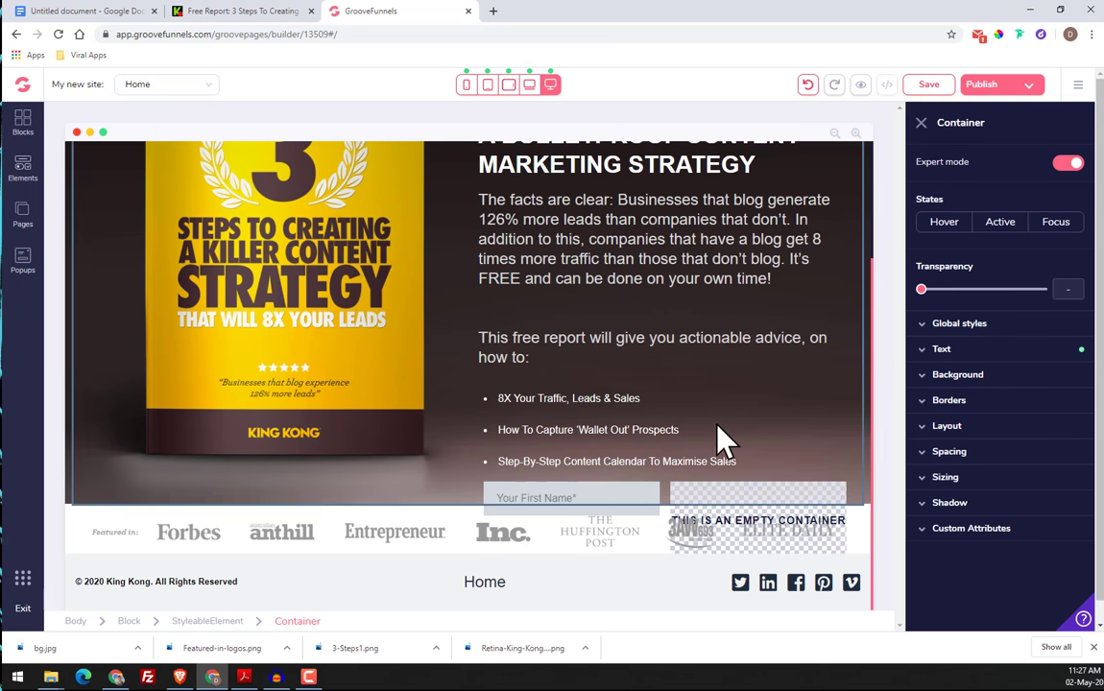
Insert a Paragraph element in the hero's text column and move it below the "How To Capture 'Wallet Out' Prospects" list item
scroll(615, 432, "down", 2)
left_click(27, 146)
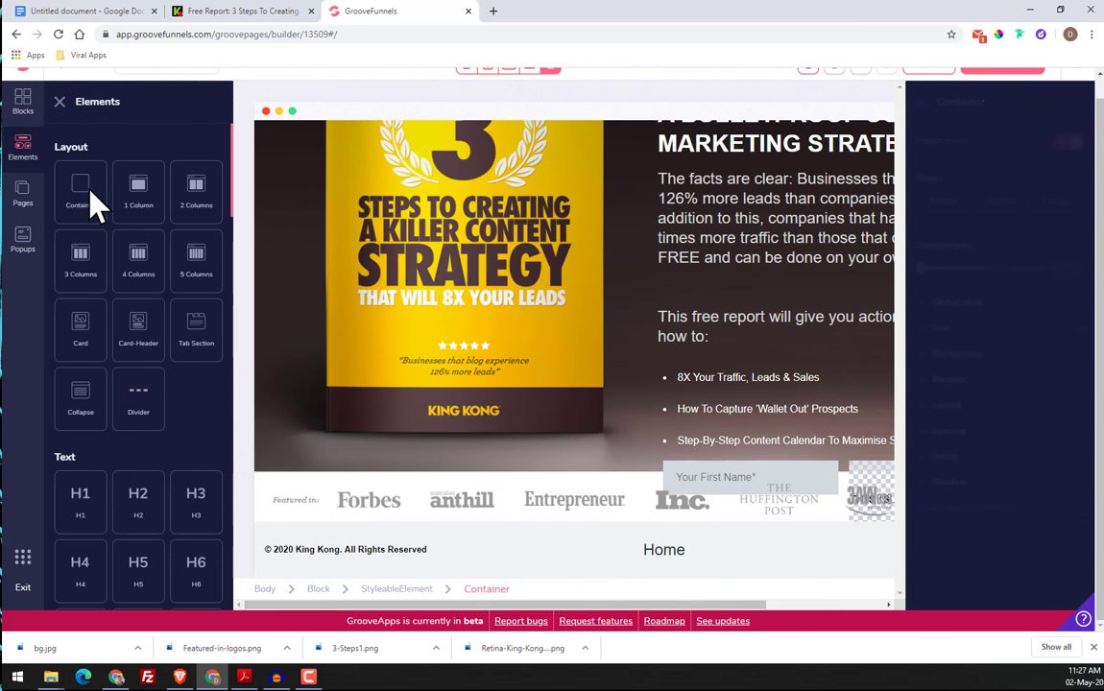
scroll(115, 317, "down", 3)
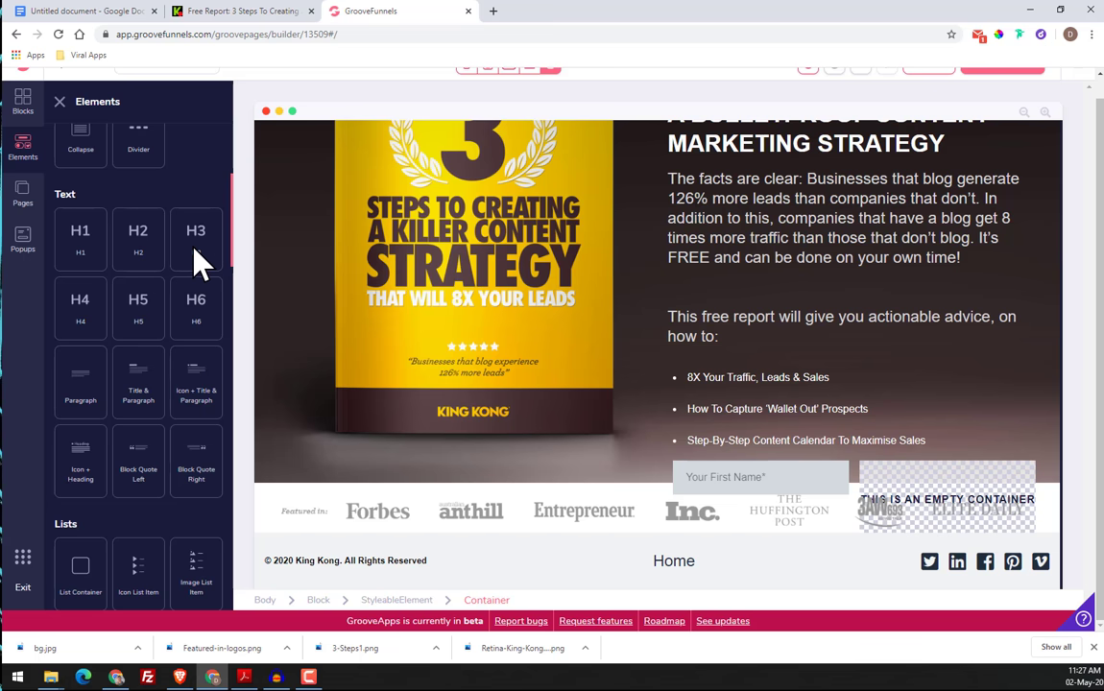
left_click_drag(197, 259, 850, 475)
left_click_drag(144, 423, 861, 439)
left_click(809, 382)
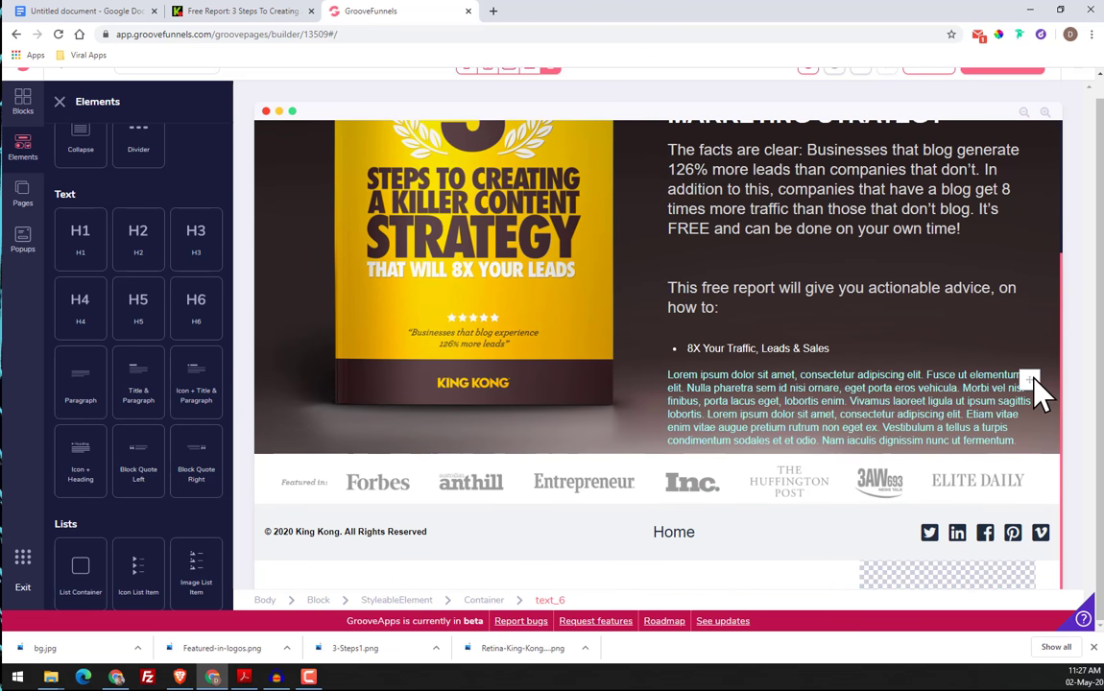
left_click_drag(1034, 381, 744, 432)
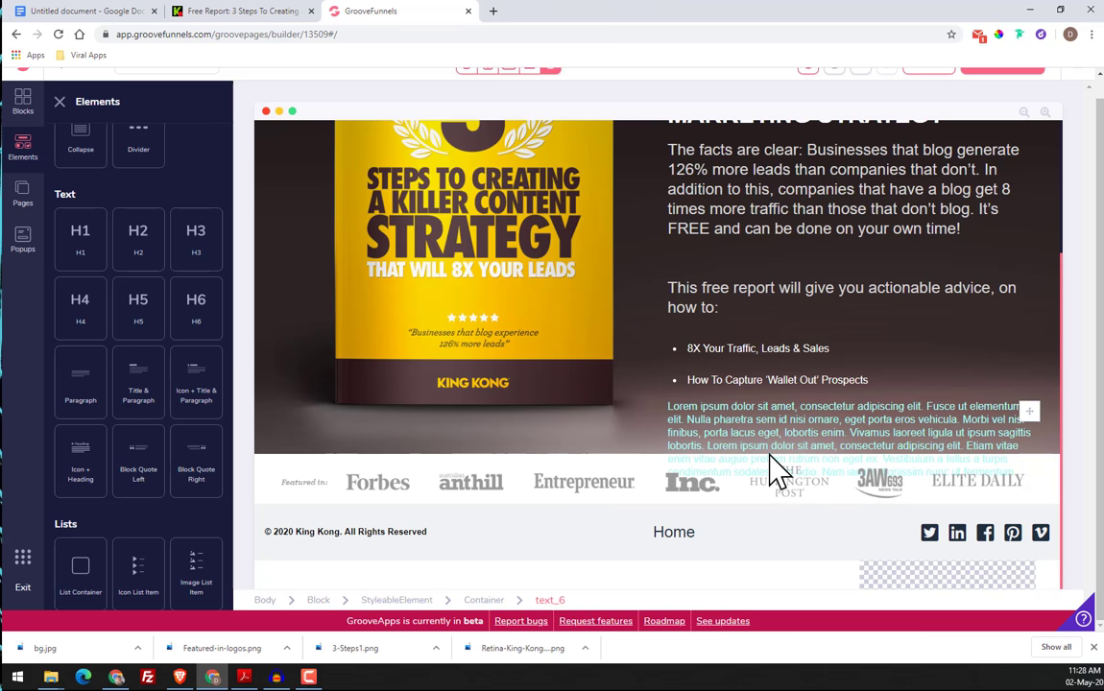
left_click(765, 538)
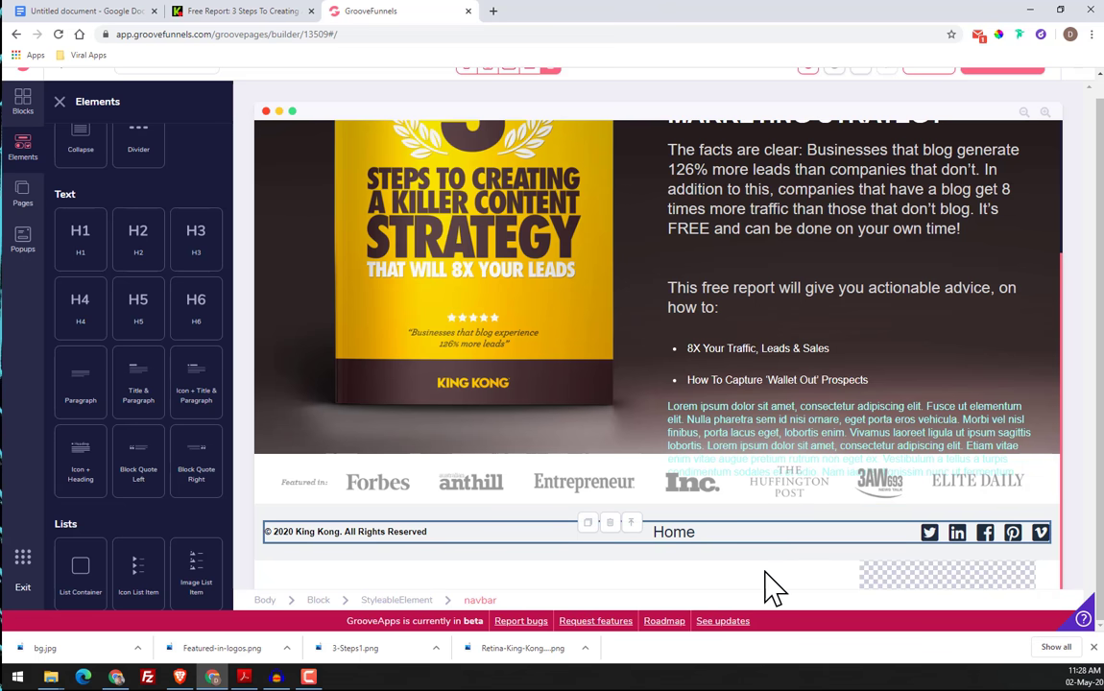
Try to paste the copied line over the new paragraph's placeholder text and undo the replacement
left_click(839, 444)
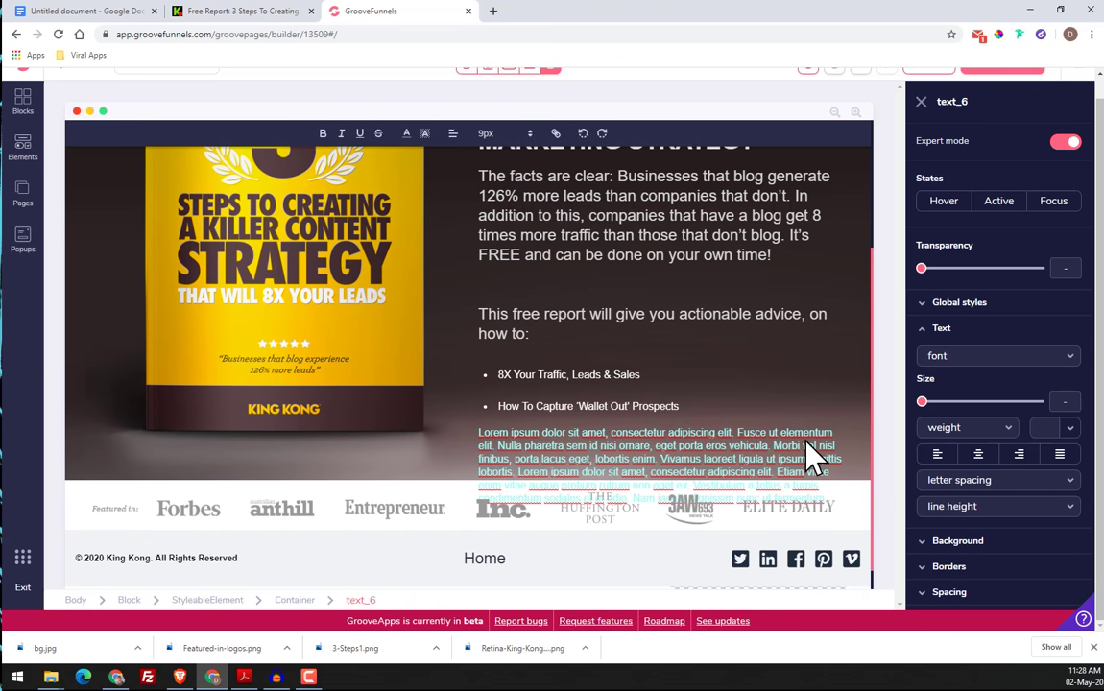
type("The facts are clear: Businesses that blog generate 126% more leads than companies that don’t. In addition to this, companies that have a blog get 8 times more traffic than those that don’t blog. It’s FREE and can be done on your own time!")
left_click(809, 414)
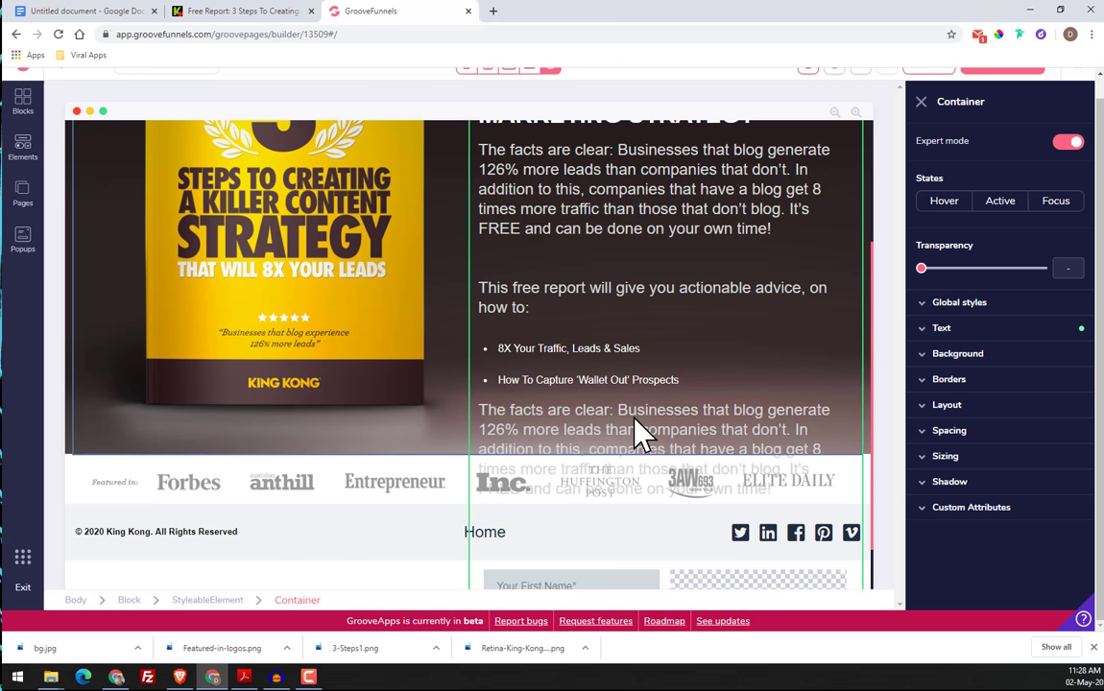
left_click(634, 410)
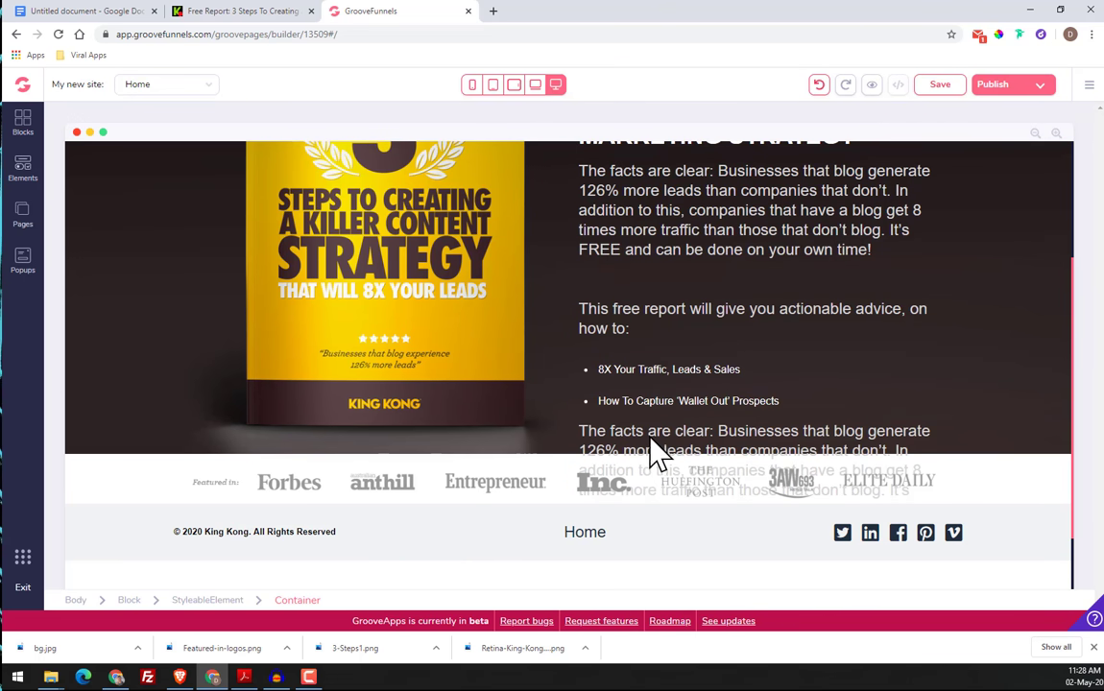
left_click(819, 85)
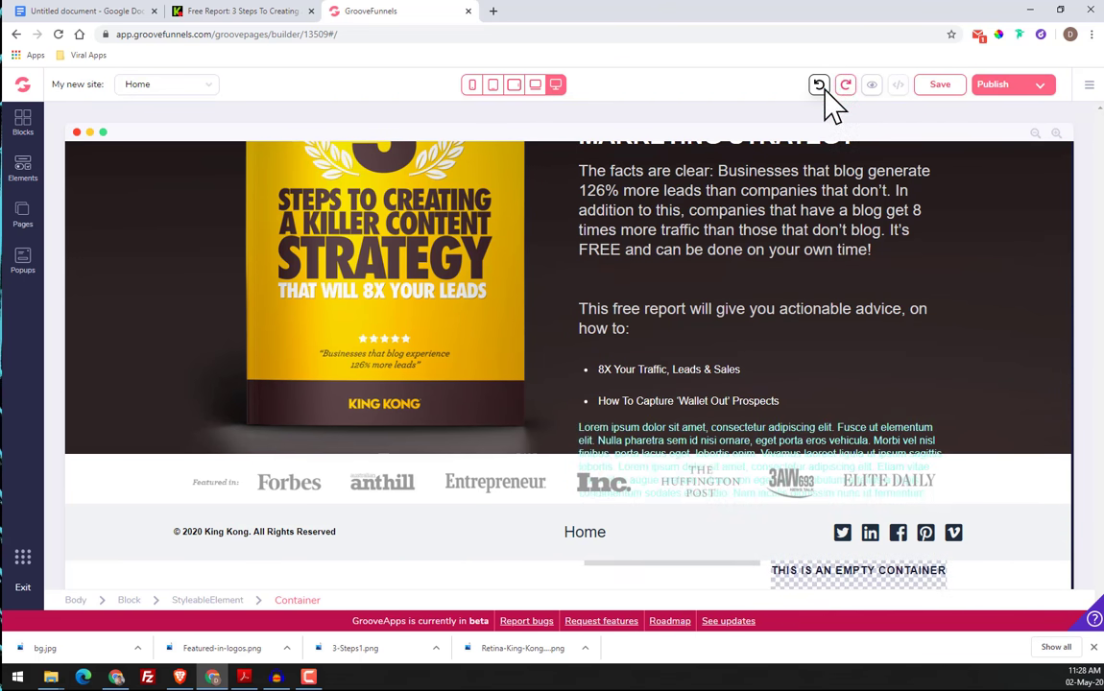
Remove the placeholder paragraph from the hero section and reload the page builder
left_click(642, 449)
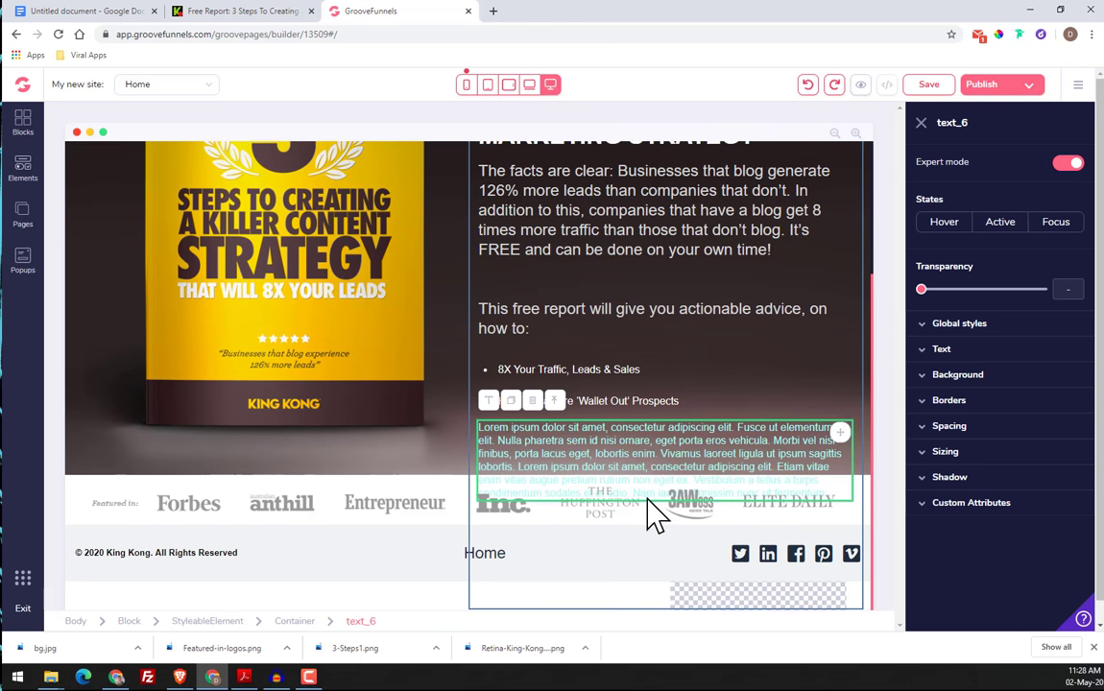
scroll(686, 420, "up", 3)
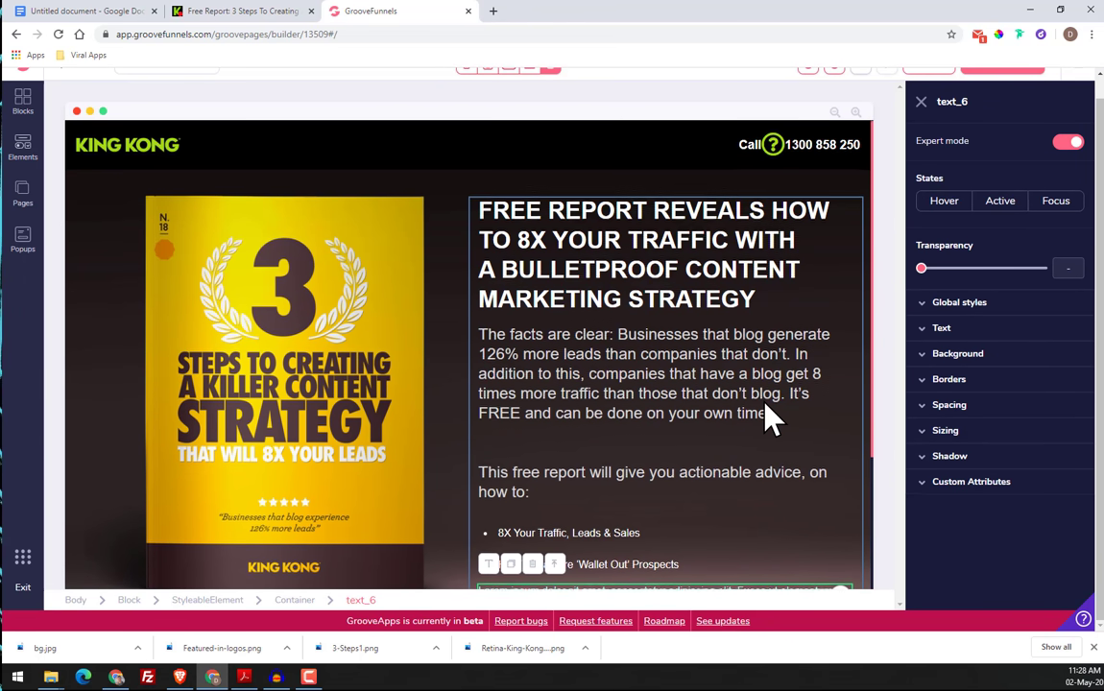
scroll(771, 418, "down", 3)
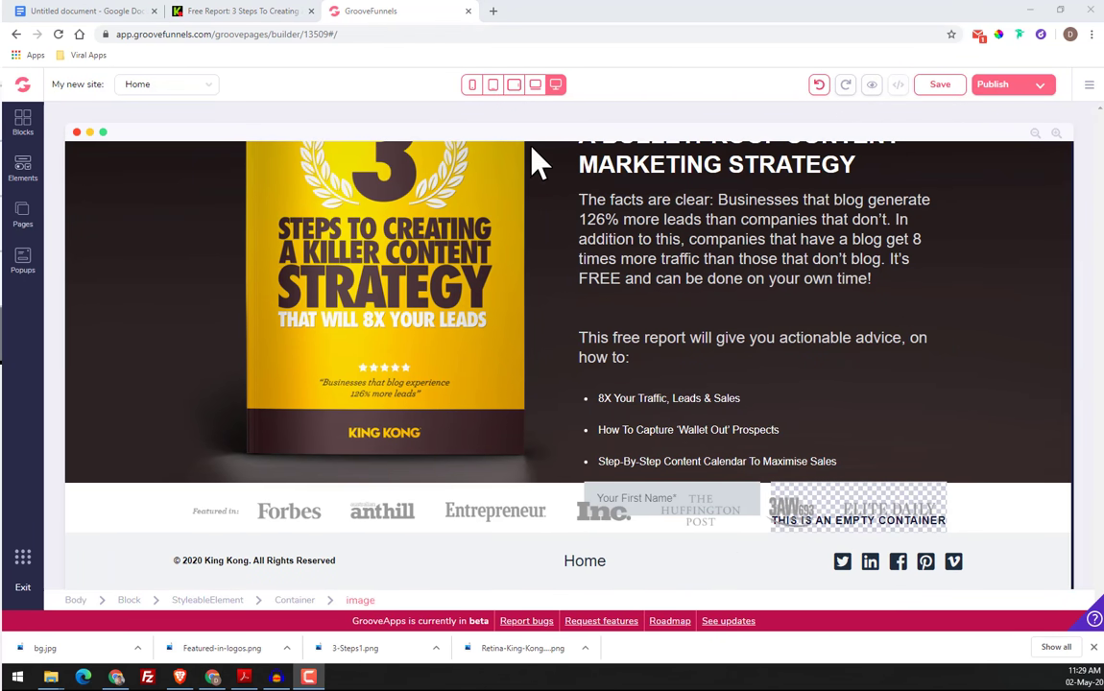
left_click(56, 37)
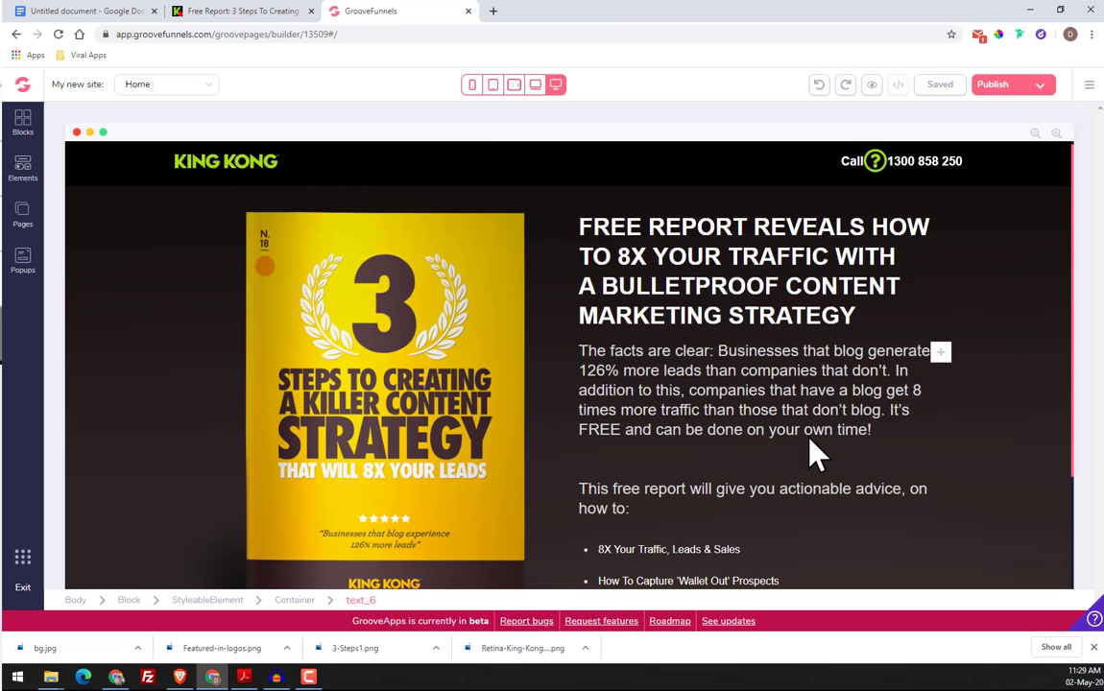
Duplicate the "This free report will give you actionable advice, on how to:" paragraph and move the copy below the "How To Capture 'Wallet Out' Prospects" item
scroll(810, 442, "down", 2)
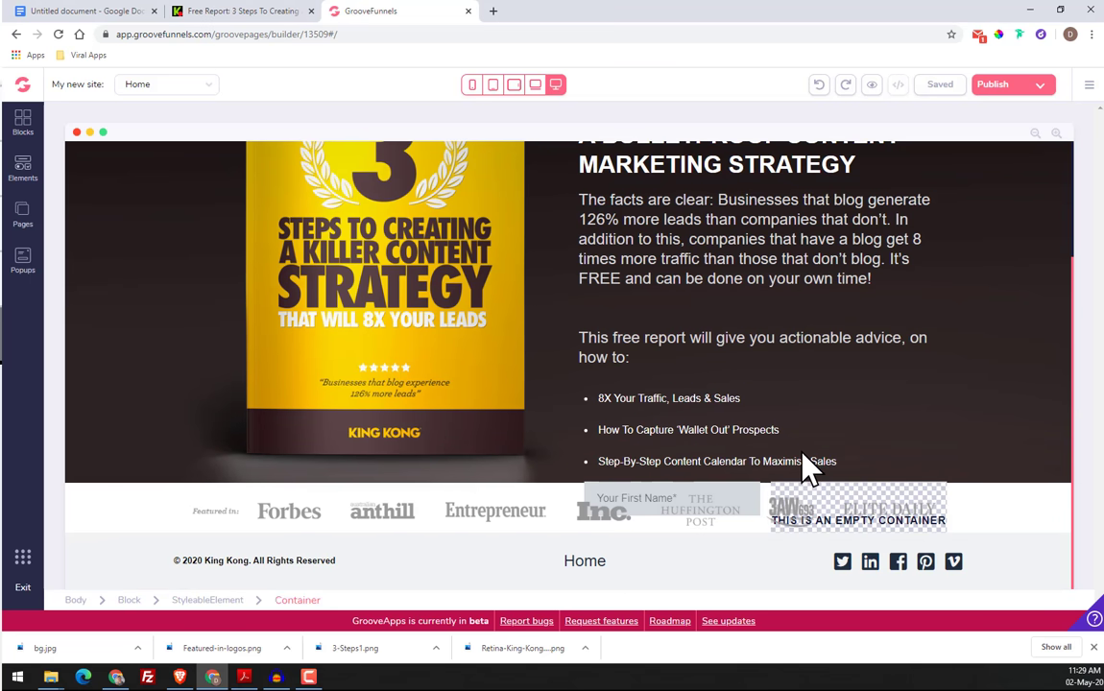
left_click(811, 343)
left_click(512, 307)
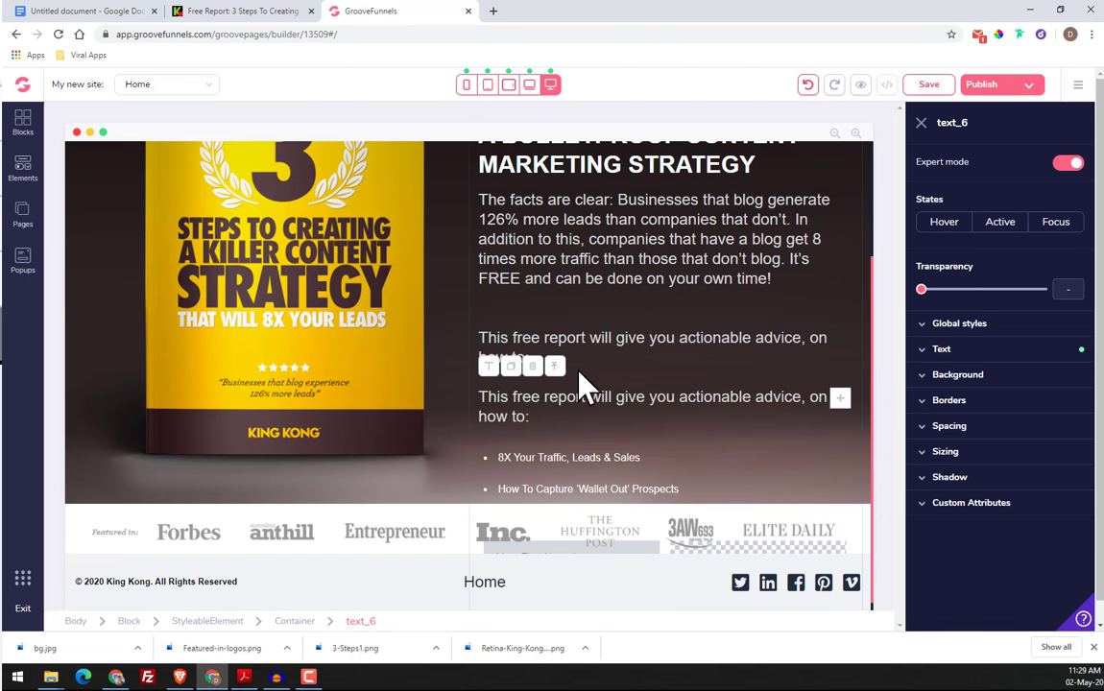
left_click_drag(840, 399, 907, 492)
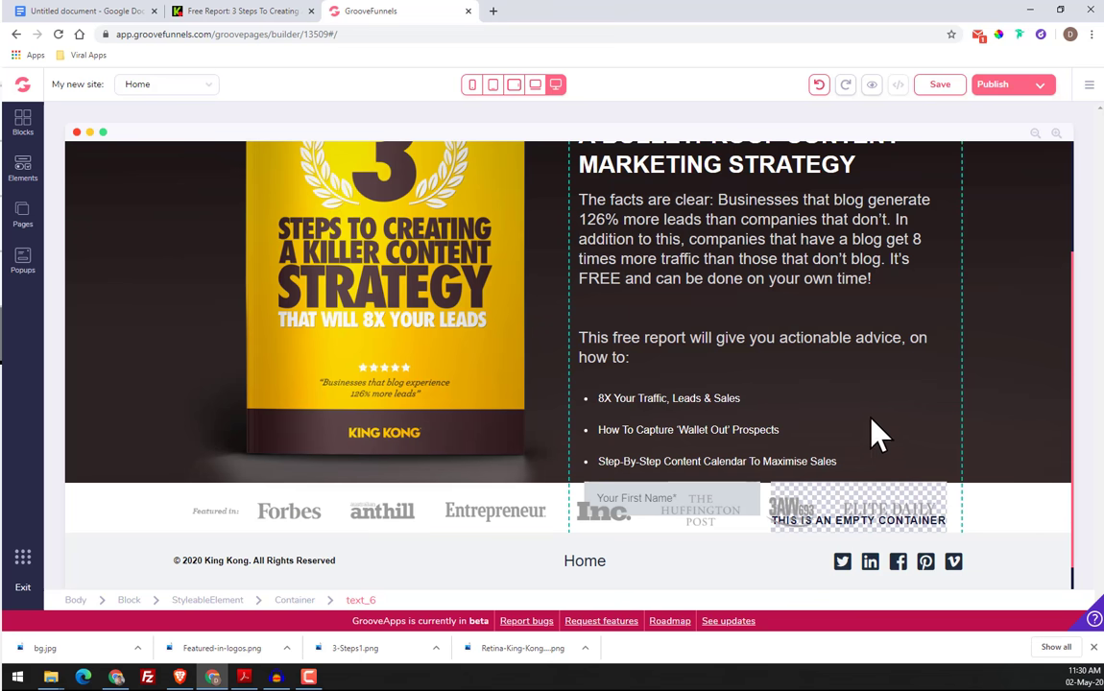
left_click_drag(879, 434, 722, 468)
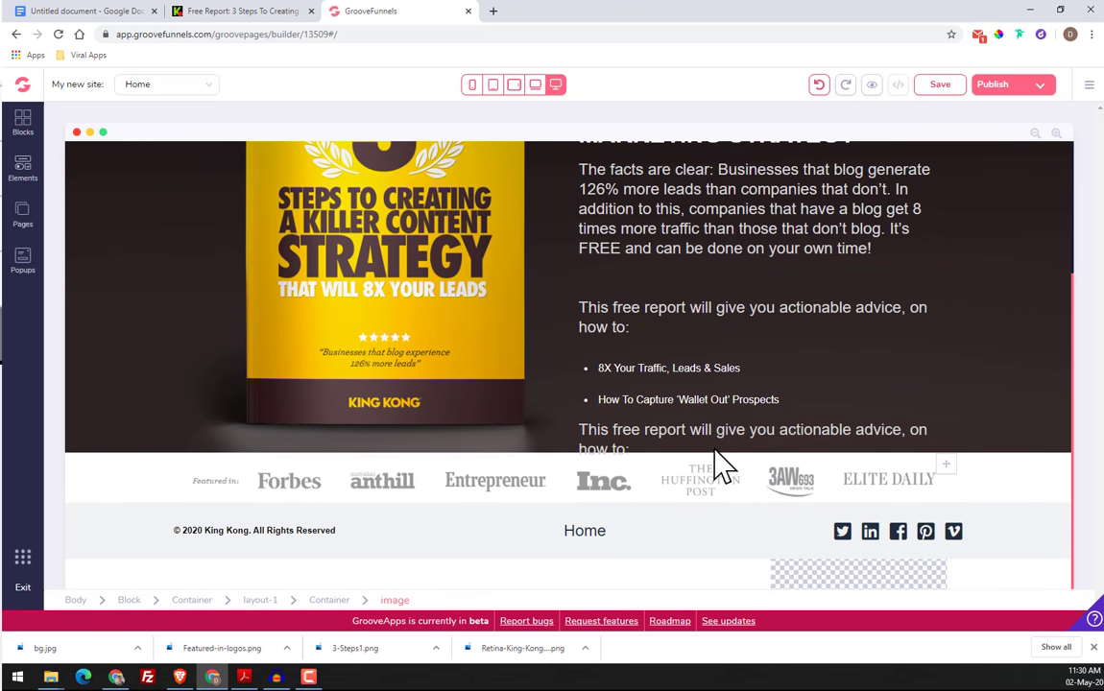
left_click(670, 445)
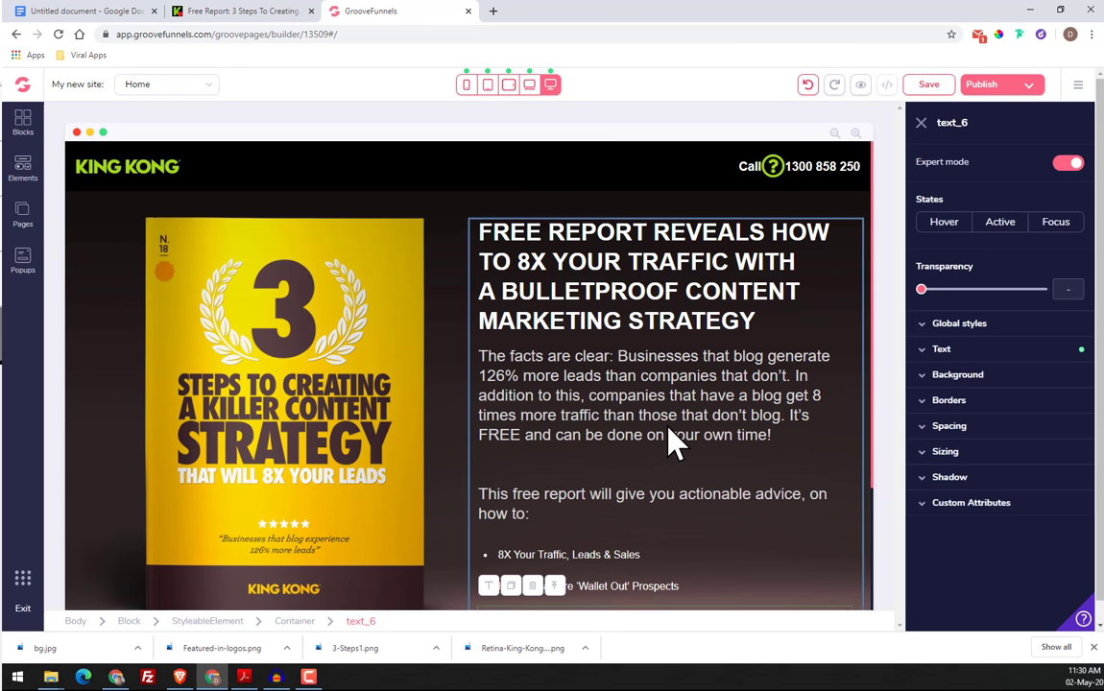
Select the whole hero block and set its width to auto in the sizing settings
left_click(89, 266)
scroll(182, 413, "down", 3)
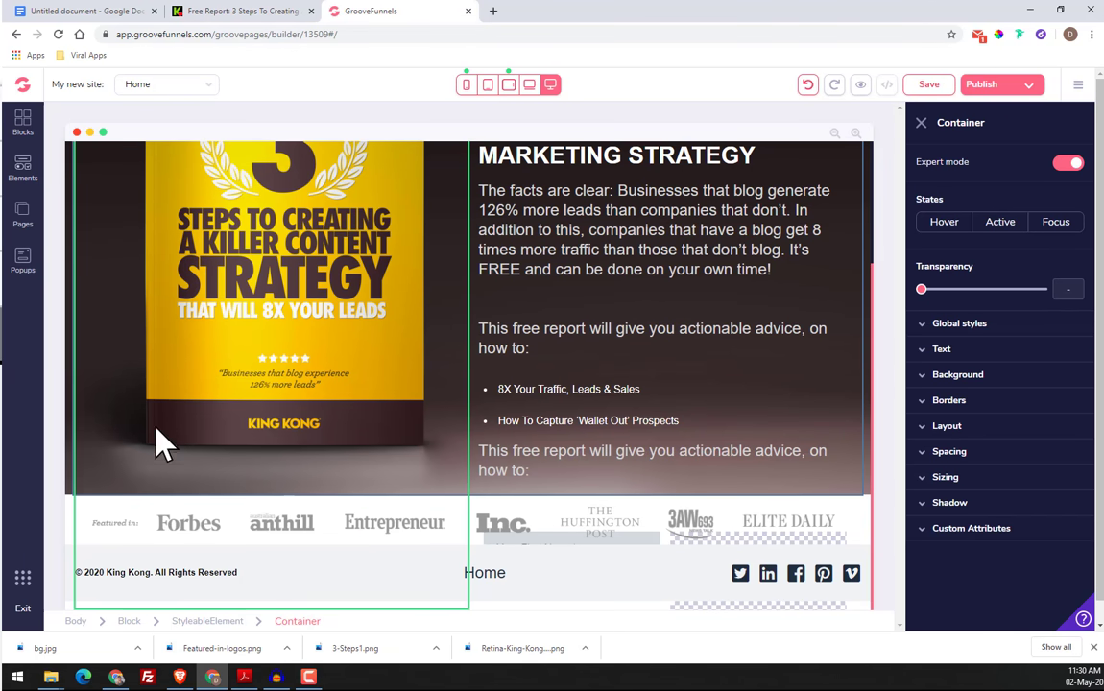
scroll(104, 423, "up", 3)
left_click(552, 207)
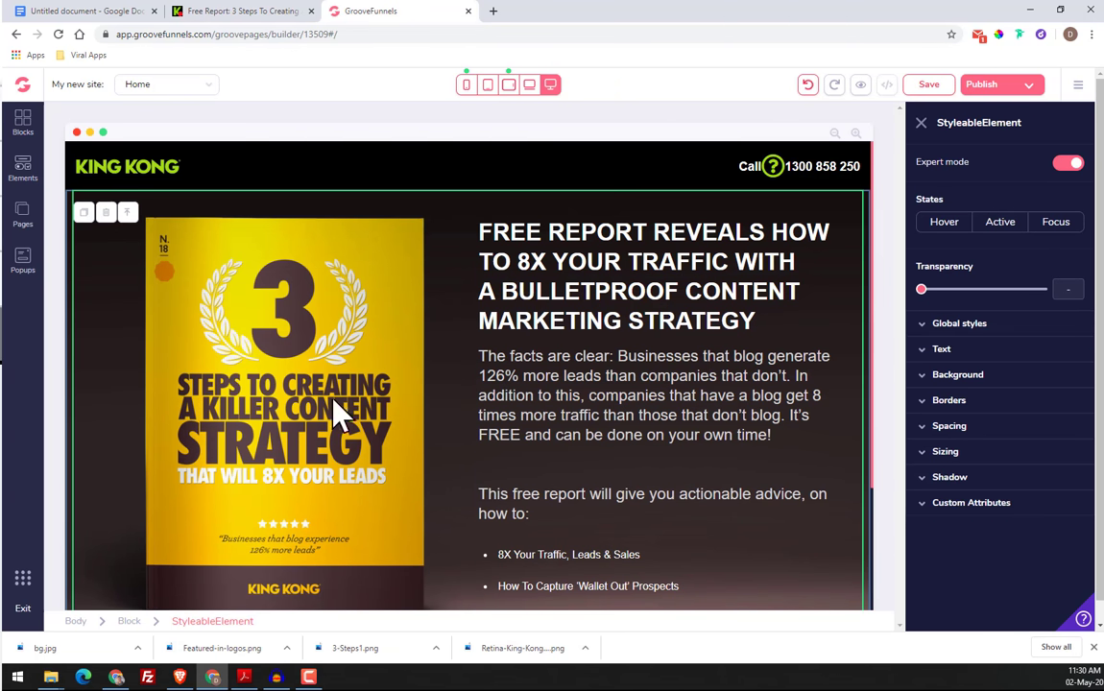
left_click(128, 622)
scroll(999, 382, "down", 1)
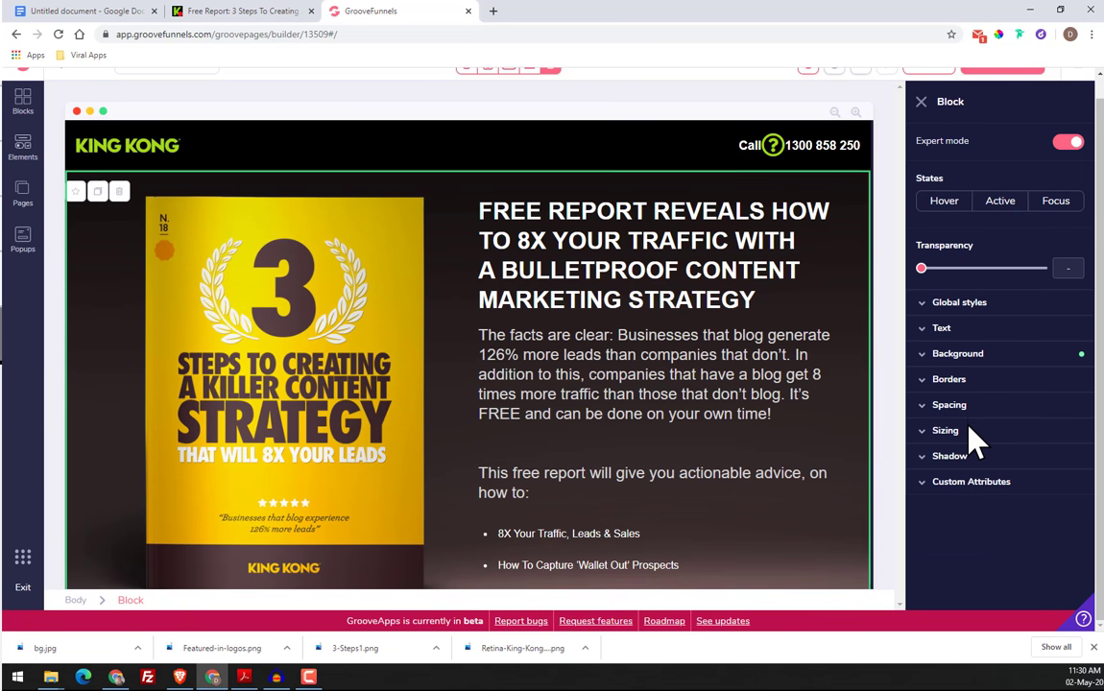
left_click(969, 434)
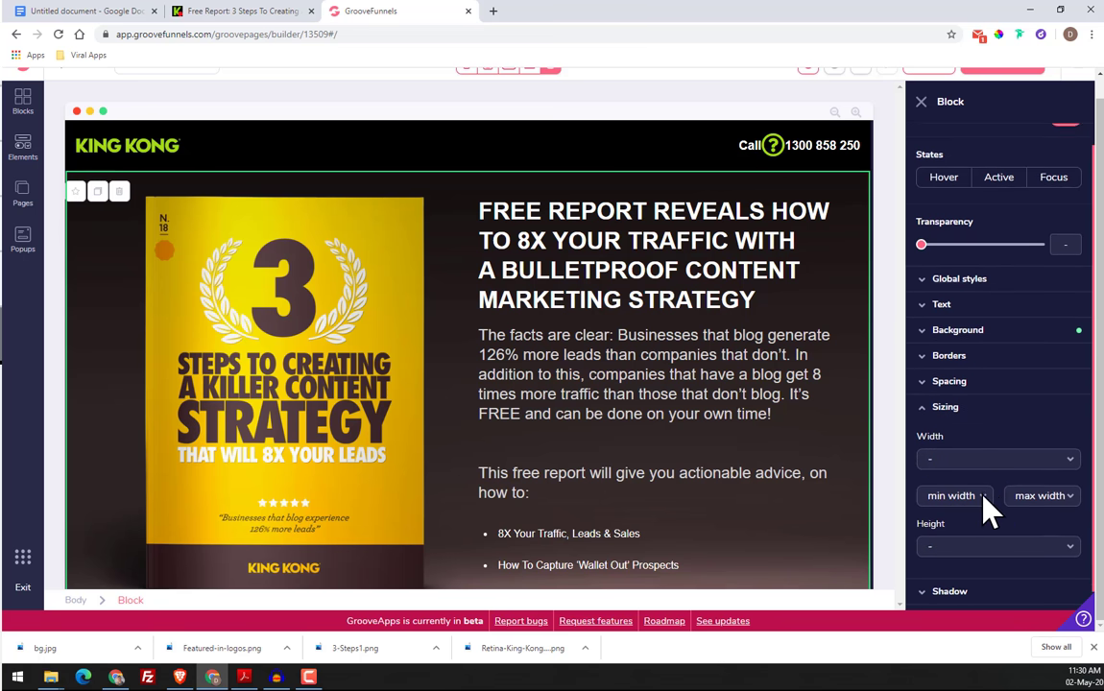
left_click(988, 454)
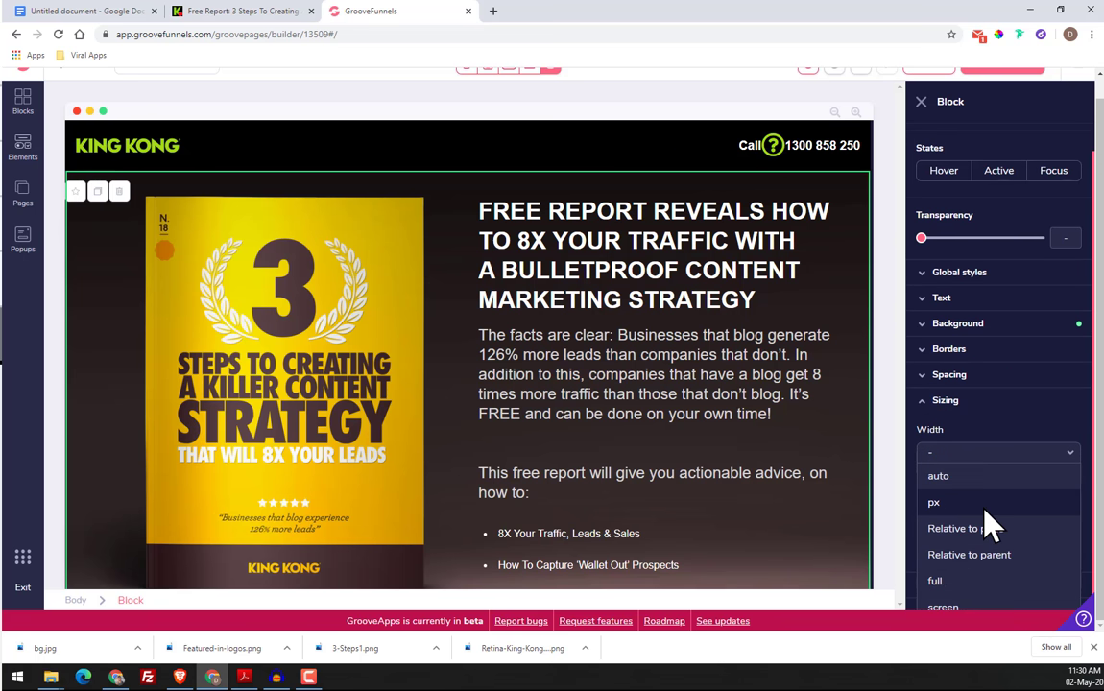
scroll(811, 444, "down", 2)
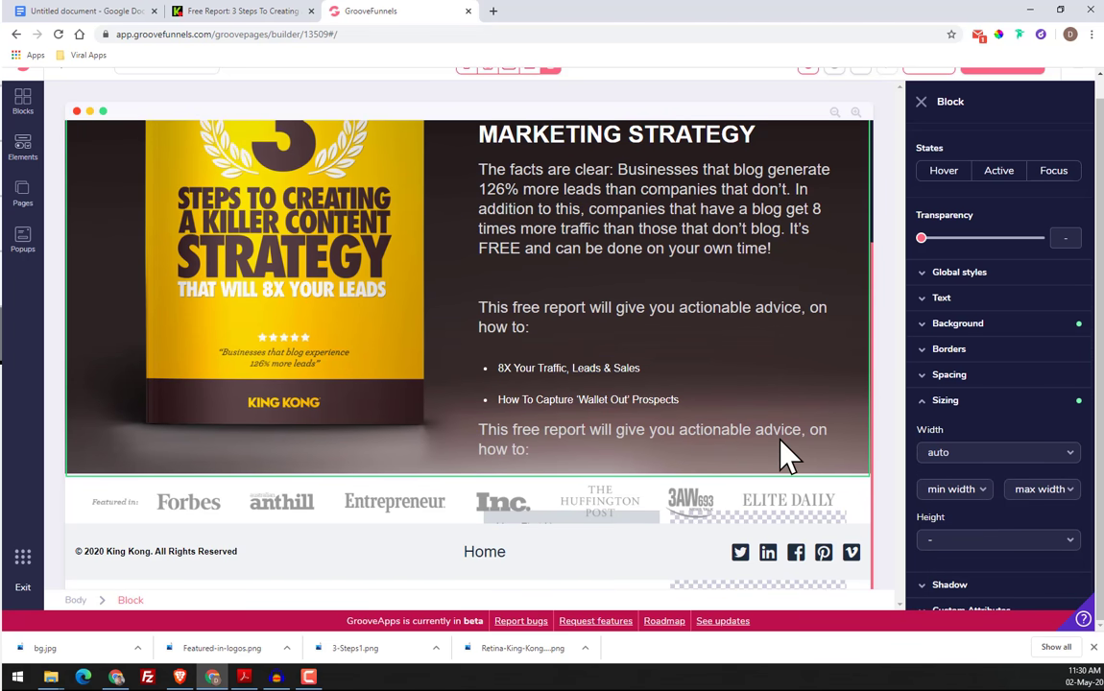
Try pixel, page-relative and parent-relative widths on the hero block, returning its width to auto
left_click(971, 457)
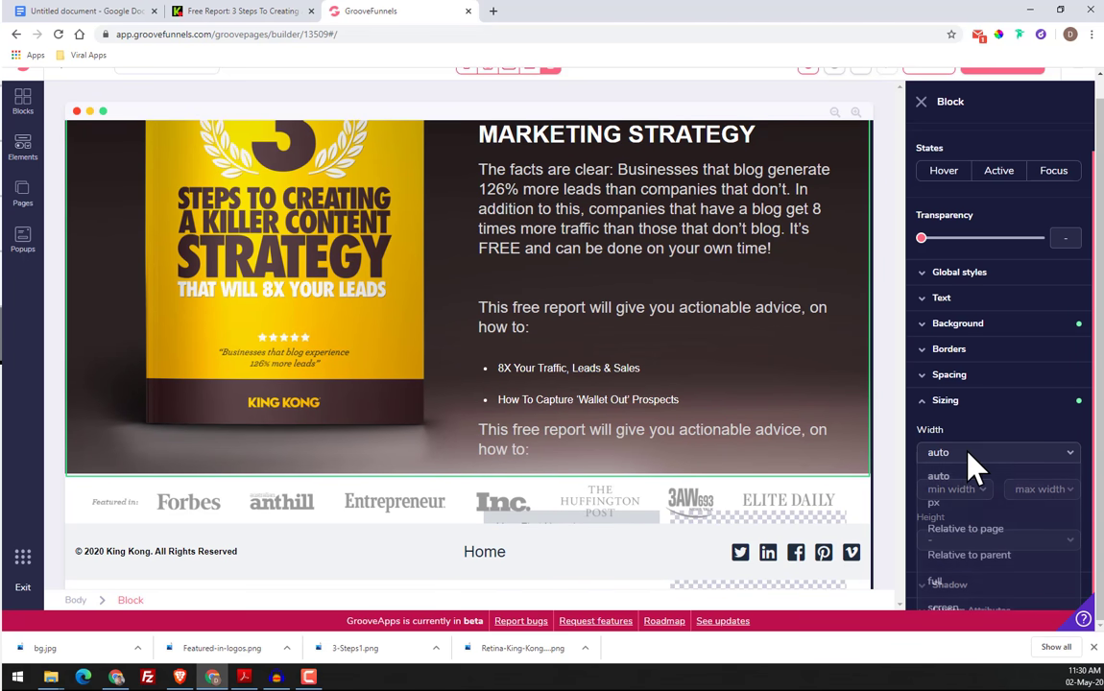
left_click(967, 501)
left_click_drag(922, 478, 1060, 492)
left_click(969, 452)
left_click(969, 528)
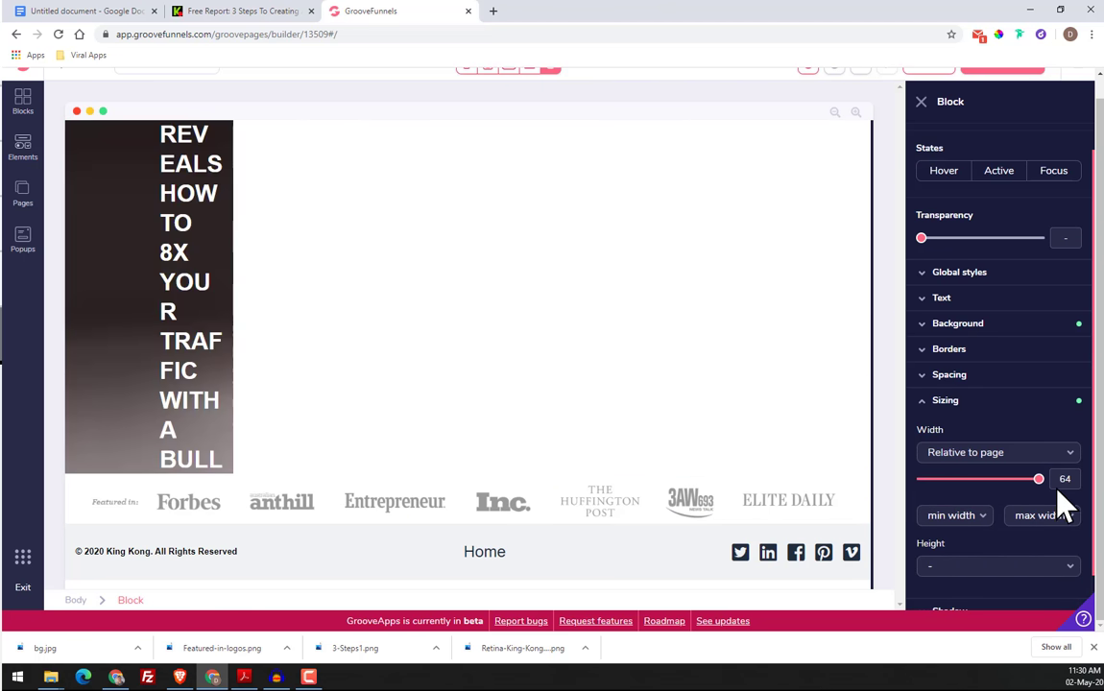
left_click(998, 452)
left_click(989, 476)
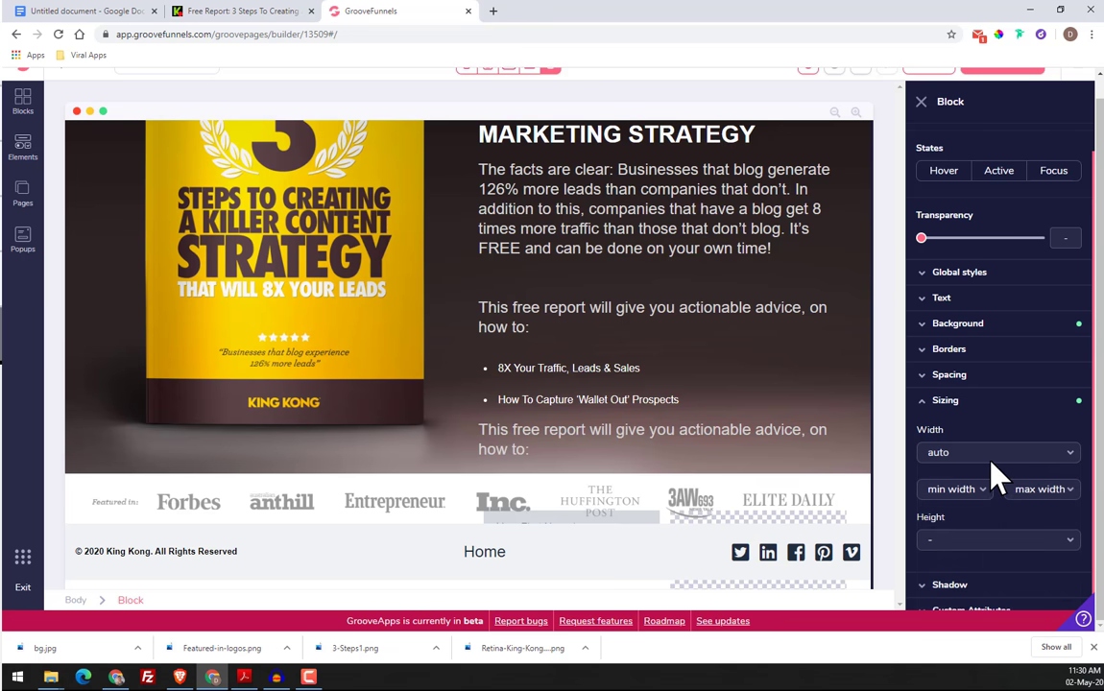
left_click(997, 452)
left_click(989, 557)
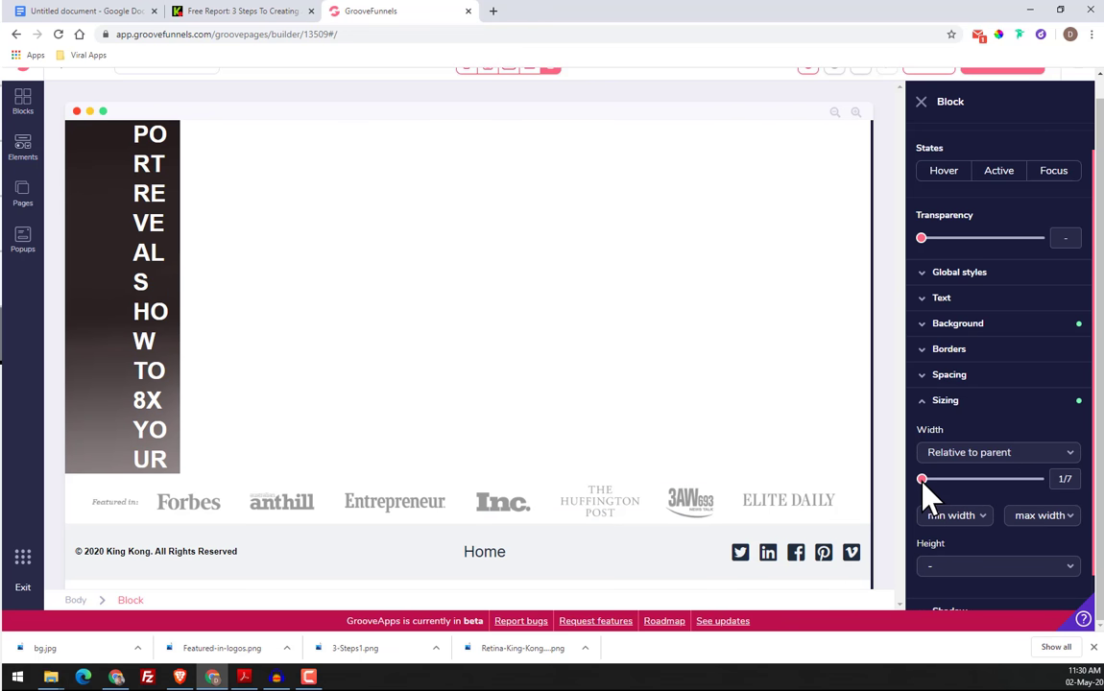
left_click_drag(925, 479, 1058, 507)
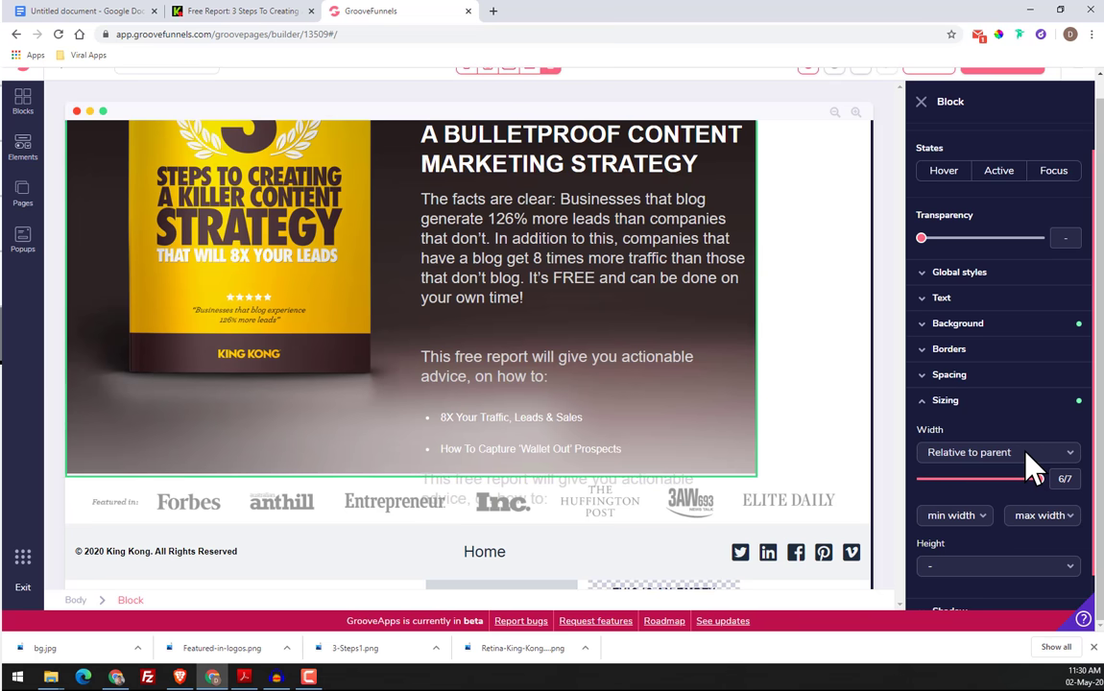
left_click(1027, 456)
left_click(1004, 478)
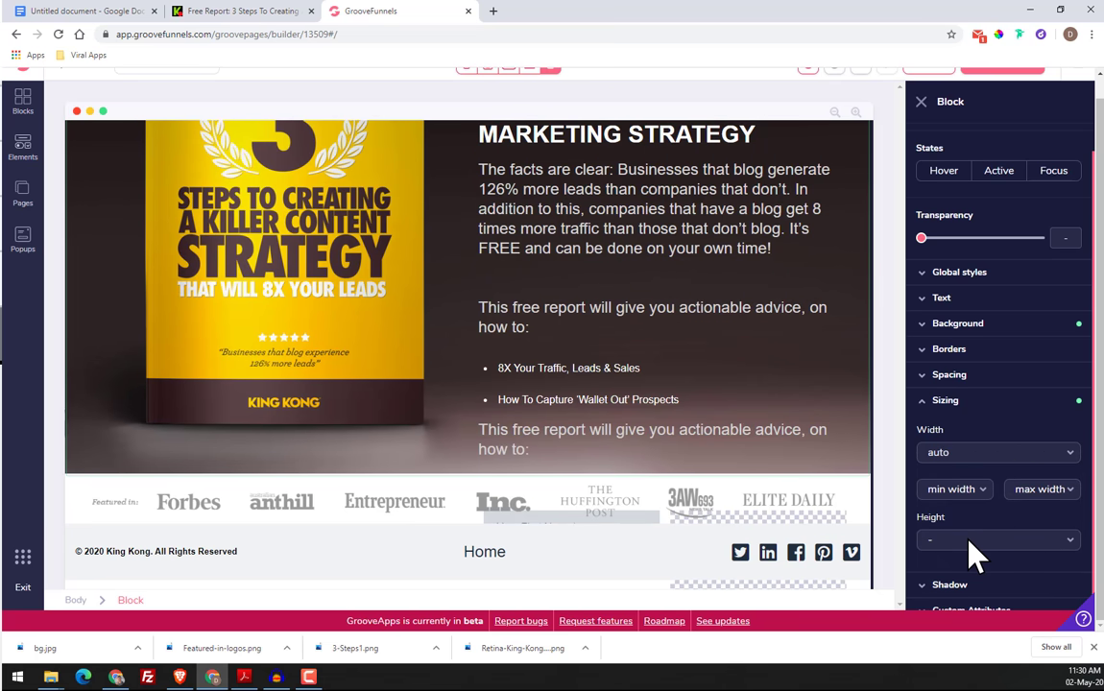
Set the hero block's height to 1000 px so its background covers the form area
left_click(968, 542)
left_click(946, 491)
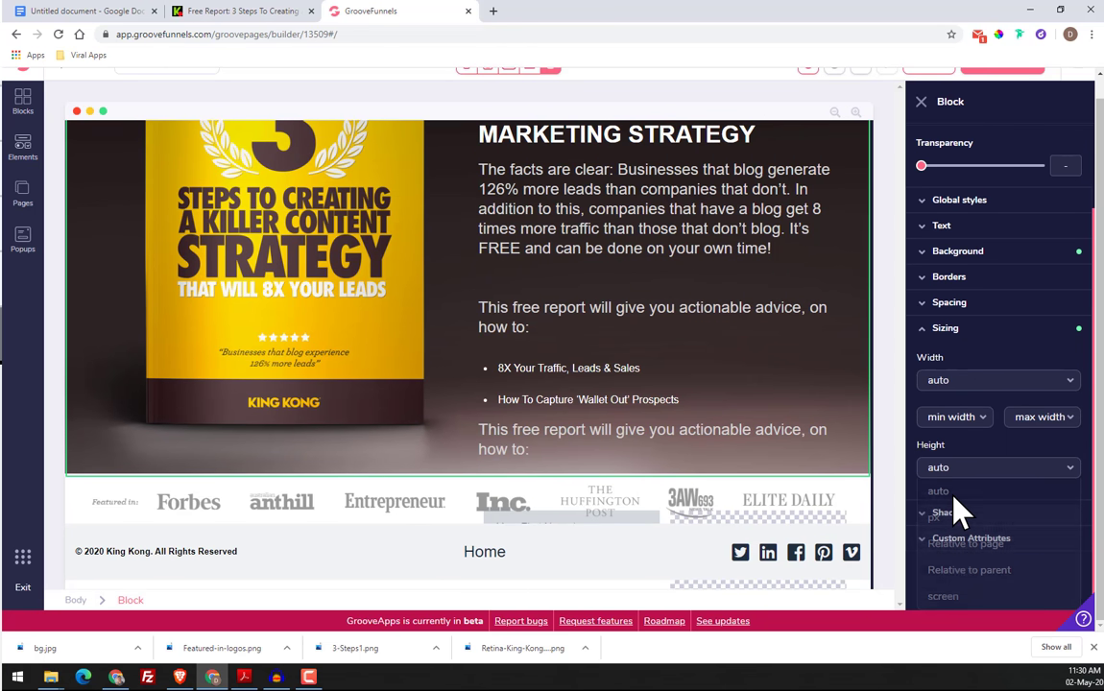
left_click(977, 540)
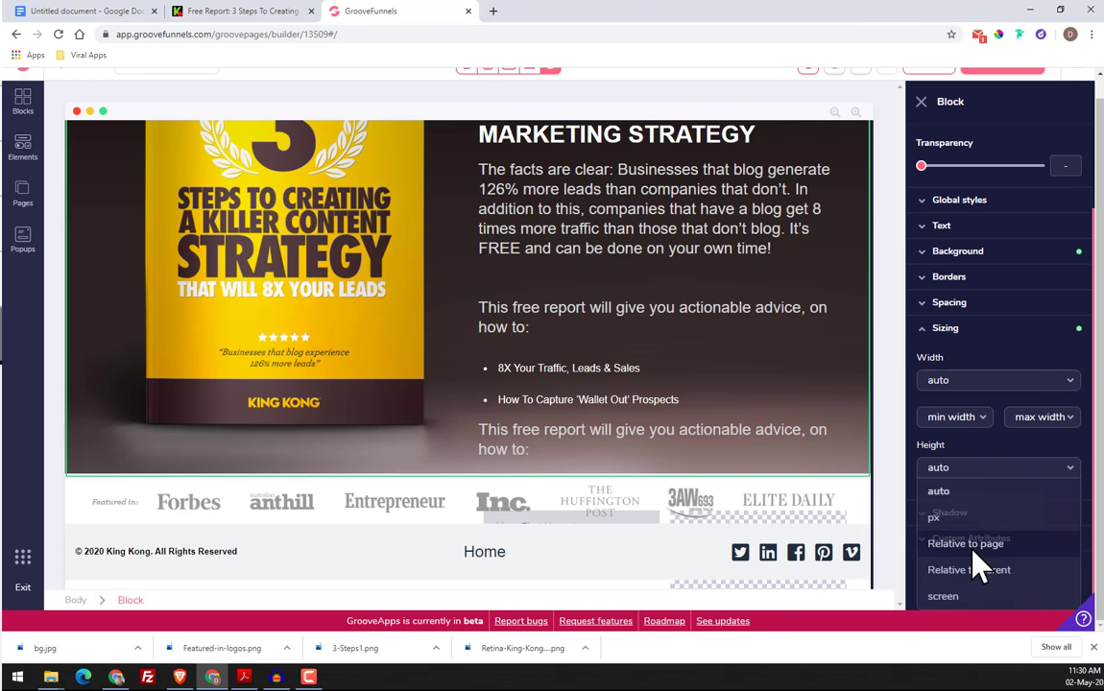
left_click(966, 523)
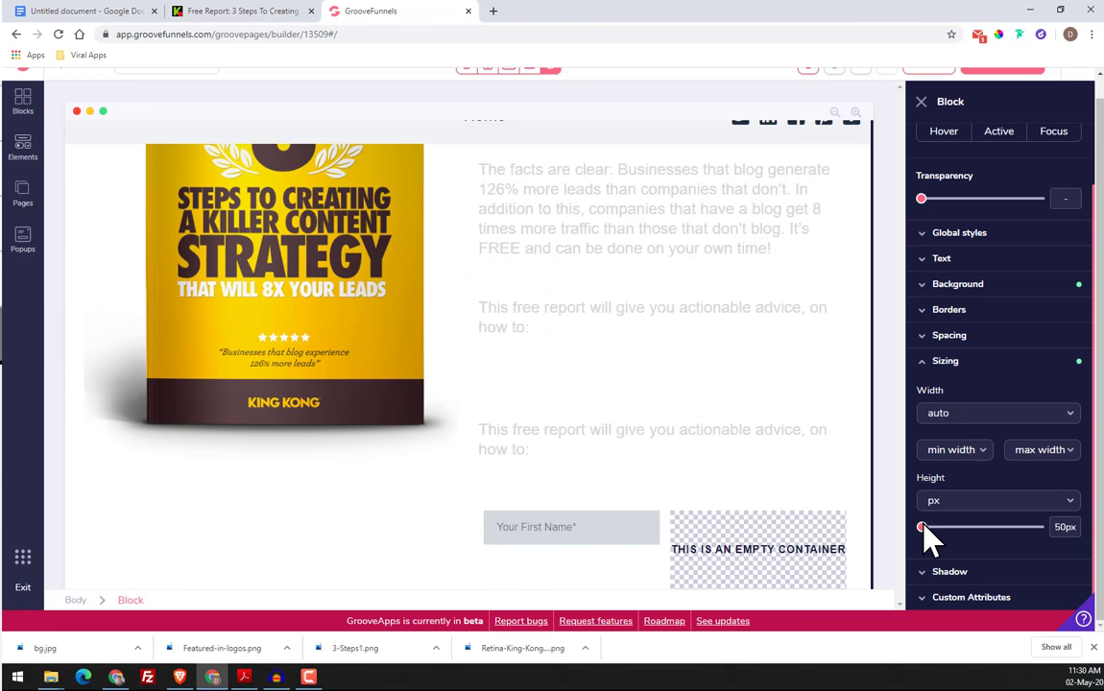
left_click_drag(922, 526, 1044, 541)
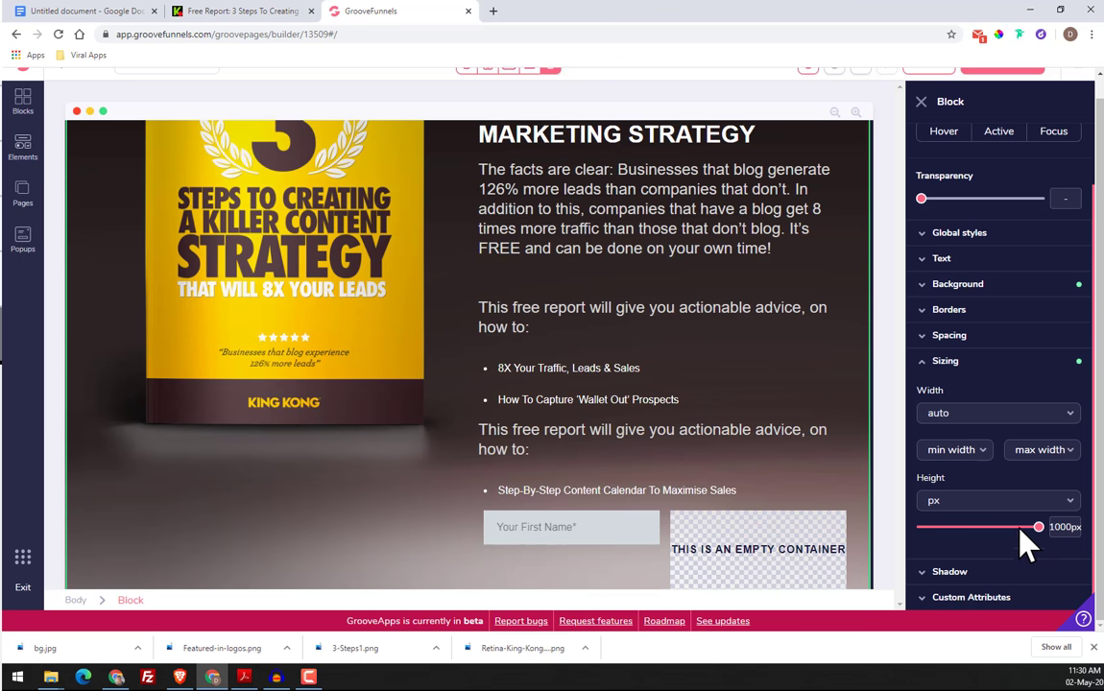
scroll(789, 526, "down", 3)
scroll(789, 517, "up", 3)
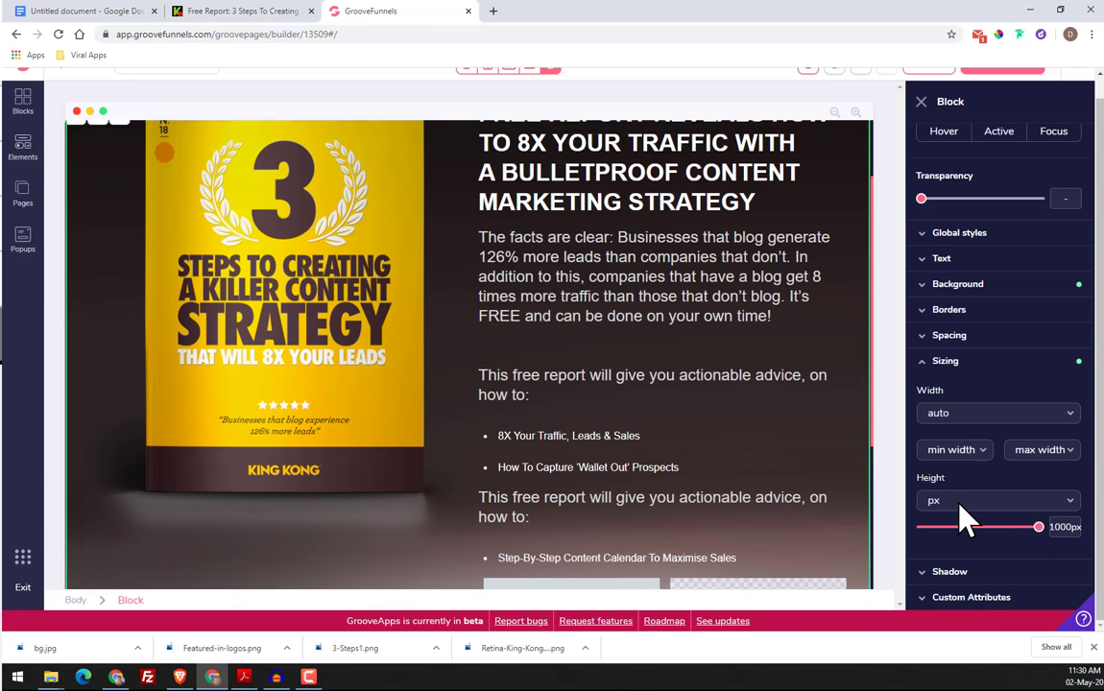
scroll(968, 513, "down", 1)
left_click(960, 467)
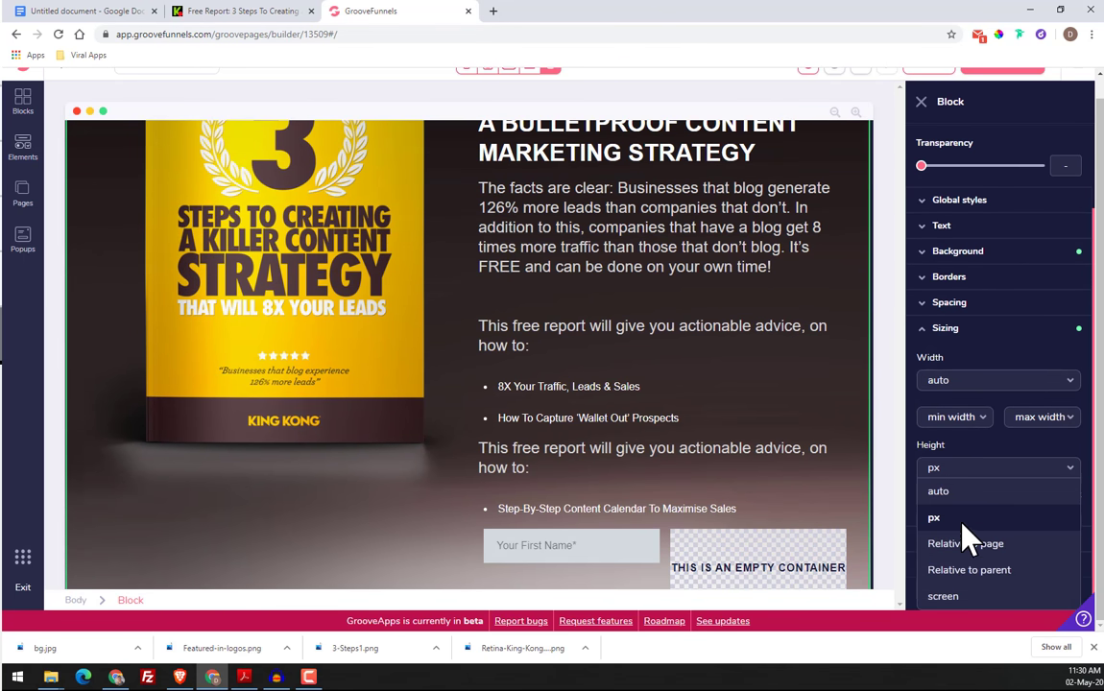
left_click(895, 453)
Move the duplicated "This free report will give you actionable advice" paragraph below the "Step-By-Step Content Calendar To Maximise Sales" item
scroll(461, 447, "down", 3)
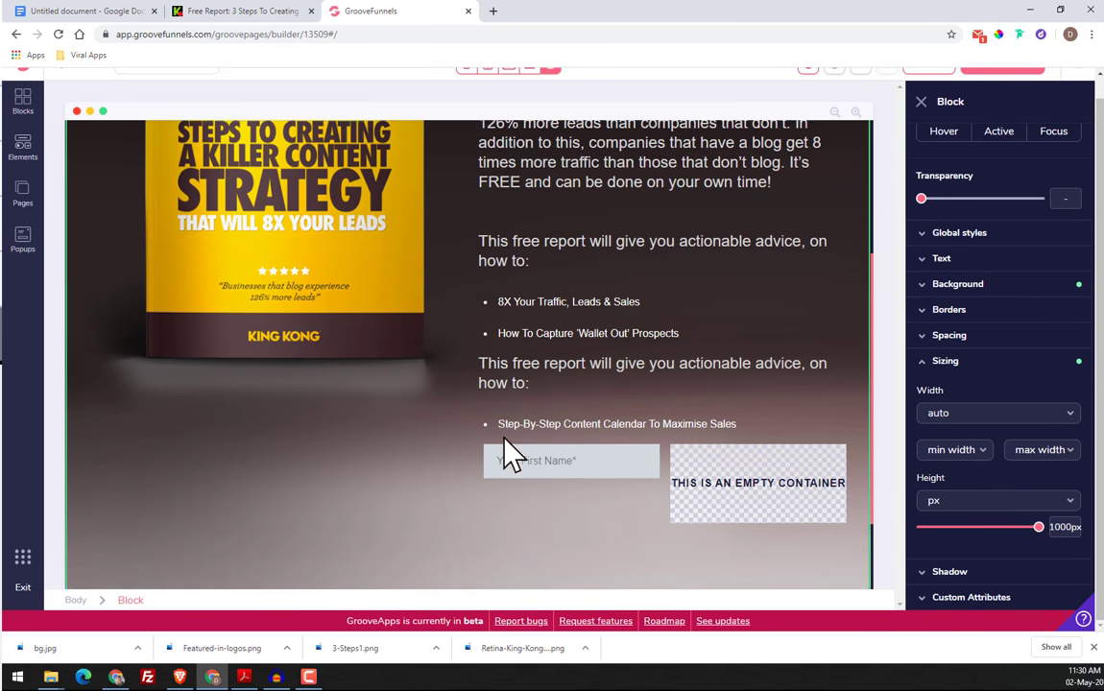
scroll(301, 419, "up", 5)
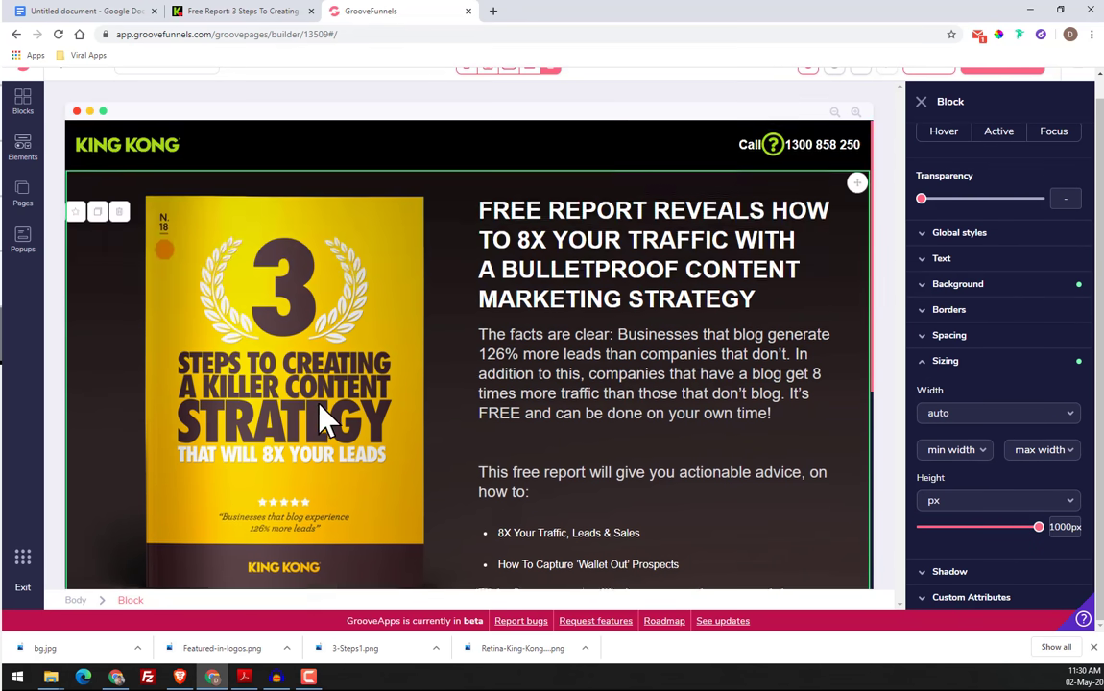
scroll(346, 408, "down", 4)
scroll(480, 413, "up", 2)
scroll(626, 408, "down", 3)
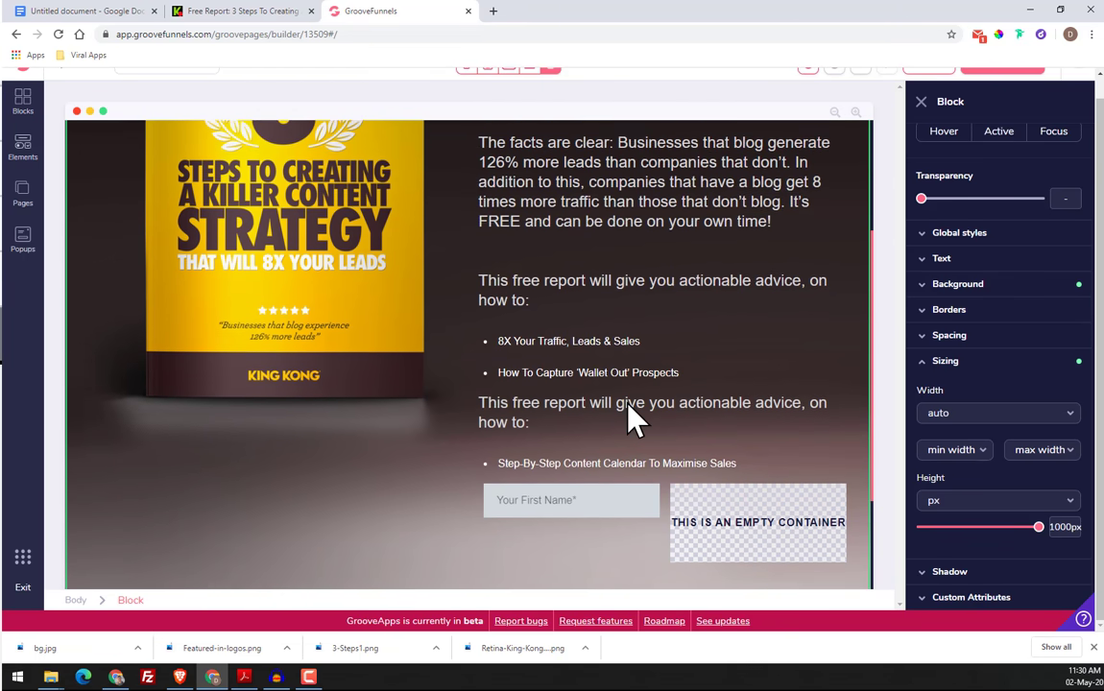
left_click(507, 315)
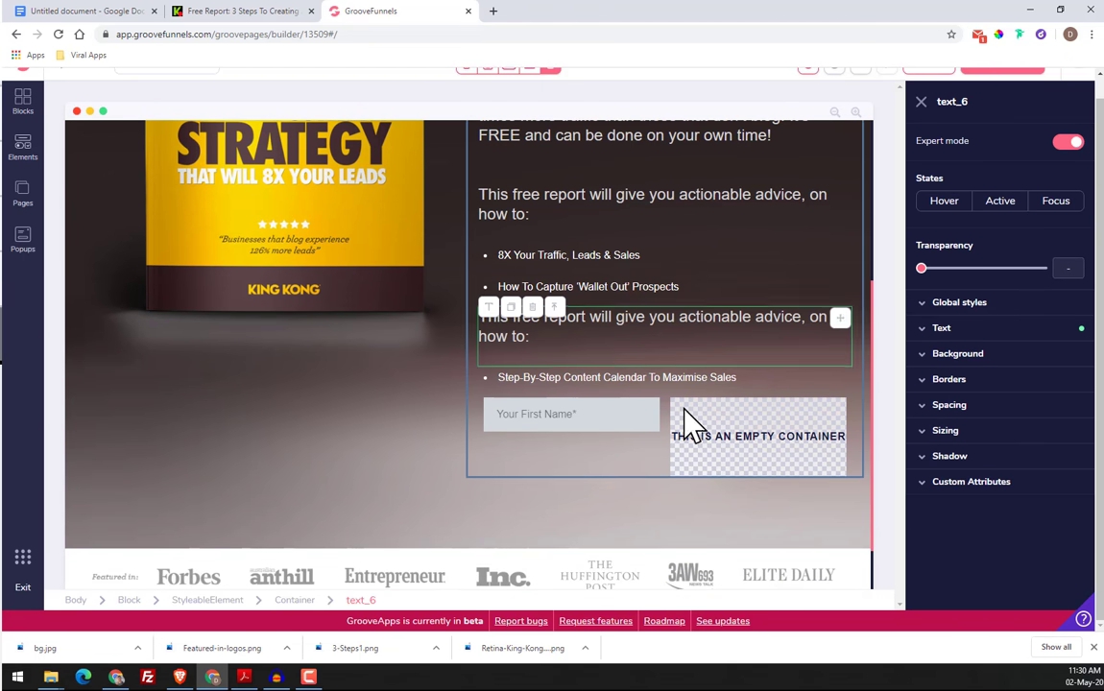
left_click_drag(839, 323, 806, 419)
scroll(604, 357, "up", 5)
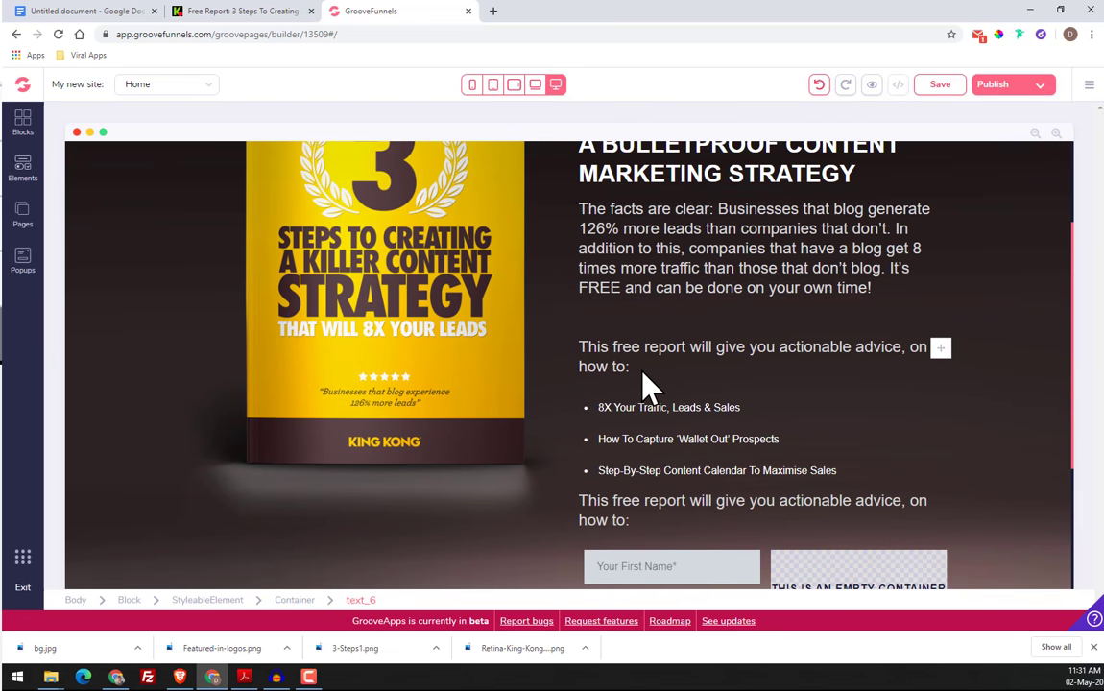
Examine the hero section's heading, paragraphs and bulleted list by selecting each element in turn
left_click(641, 252)
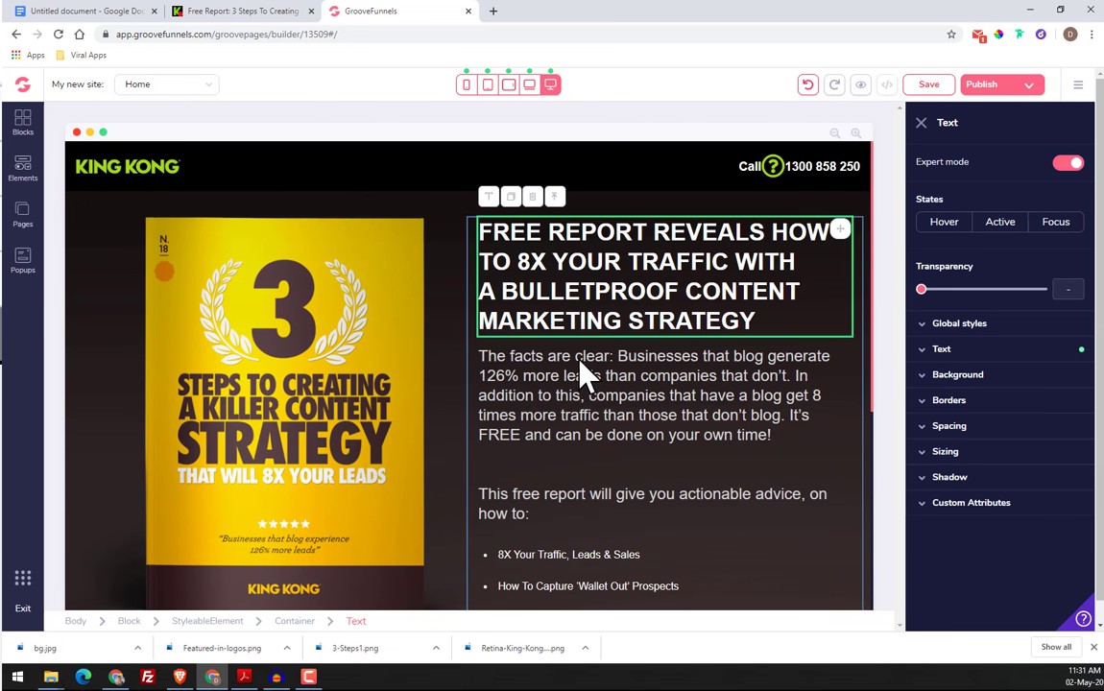
left_click(582, 384)
scroll(582, 389, "down", 2)
left_click(538, 385)
left_click(549, 429)
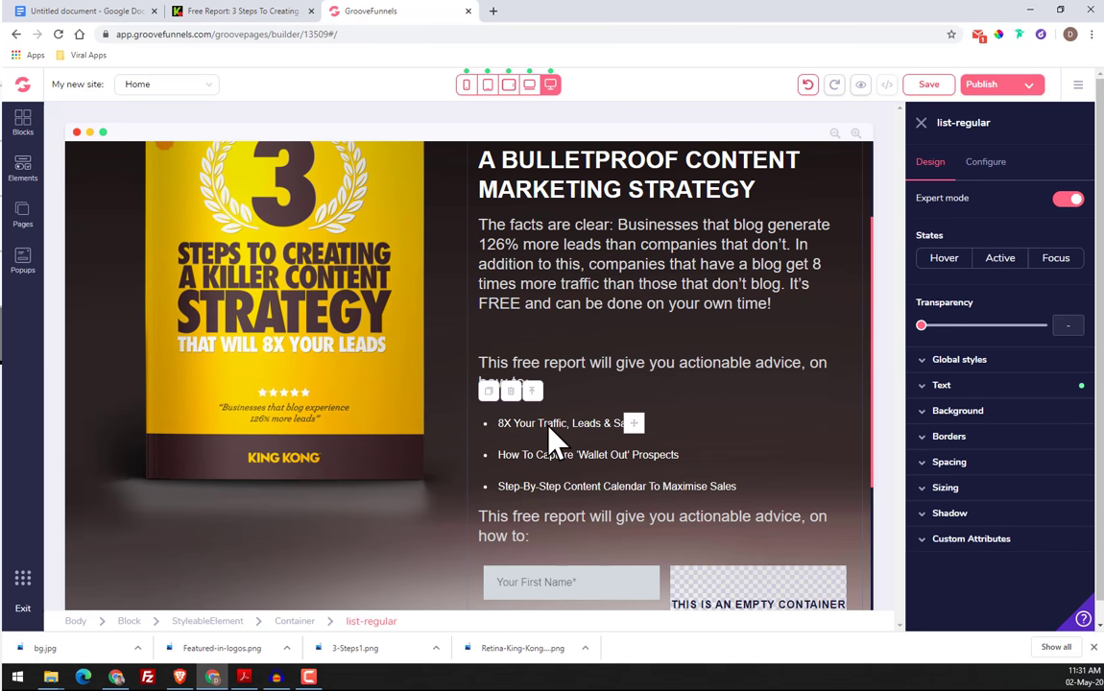
scroll(555, 480, "down", 2)
left_click(533, 409)
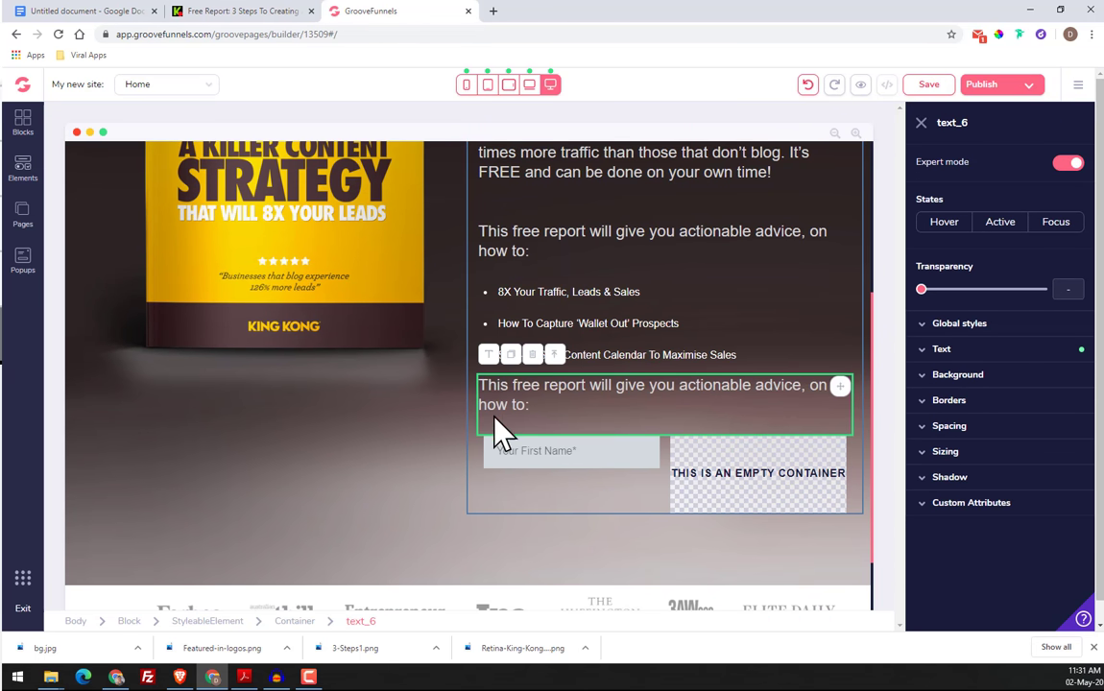
Add a submit button below the "Your First Name*" field in the hero section and select it
scroll(528, 423, "down", 1)
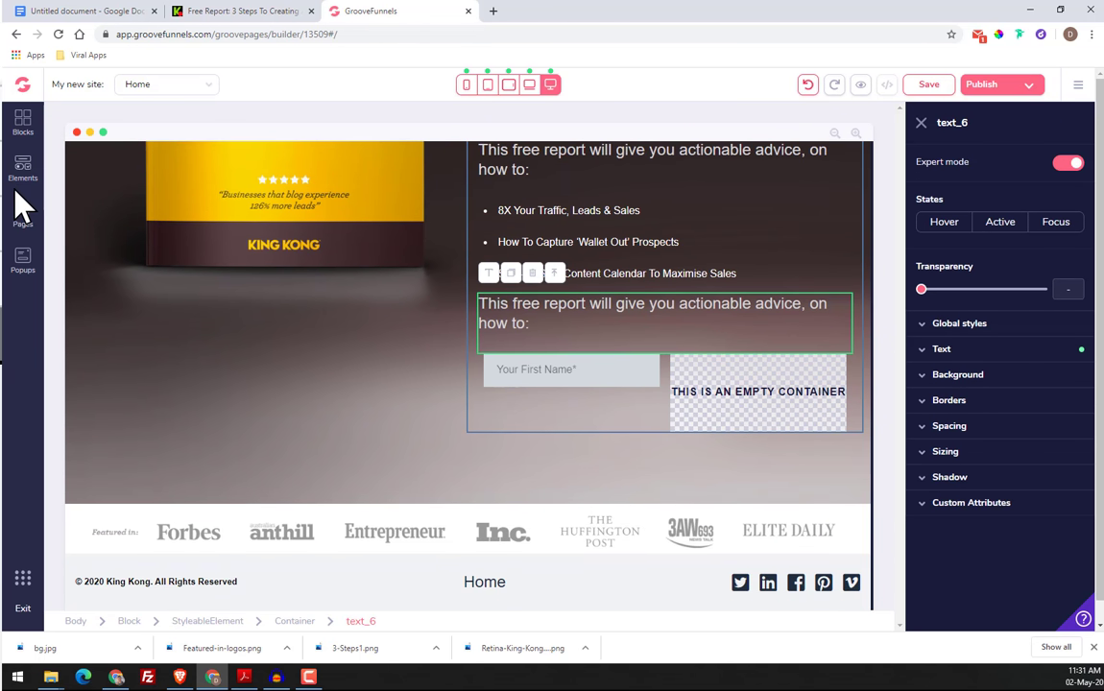
left_click(22, 168)
scroll(126, 341, "down", 8)
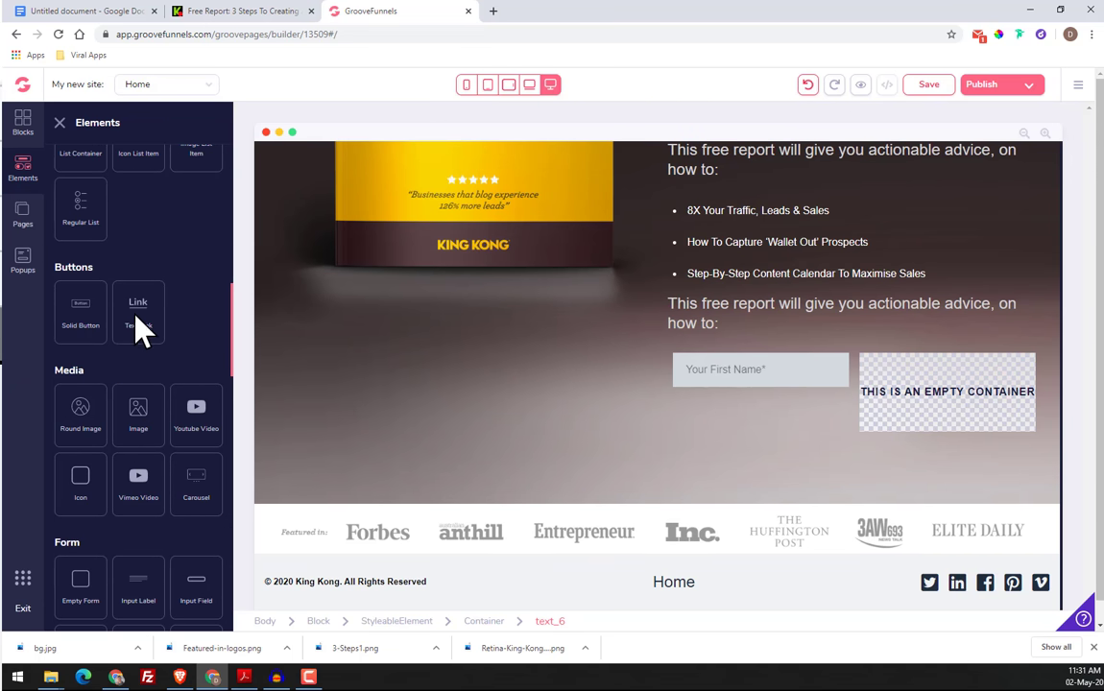
scroll(77, 519, "down", 5)
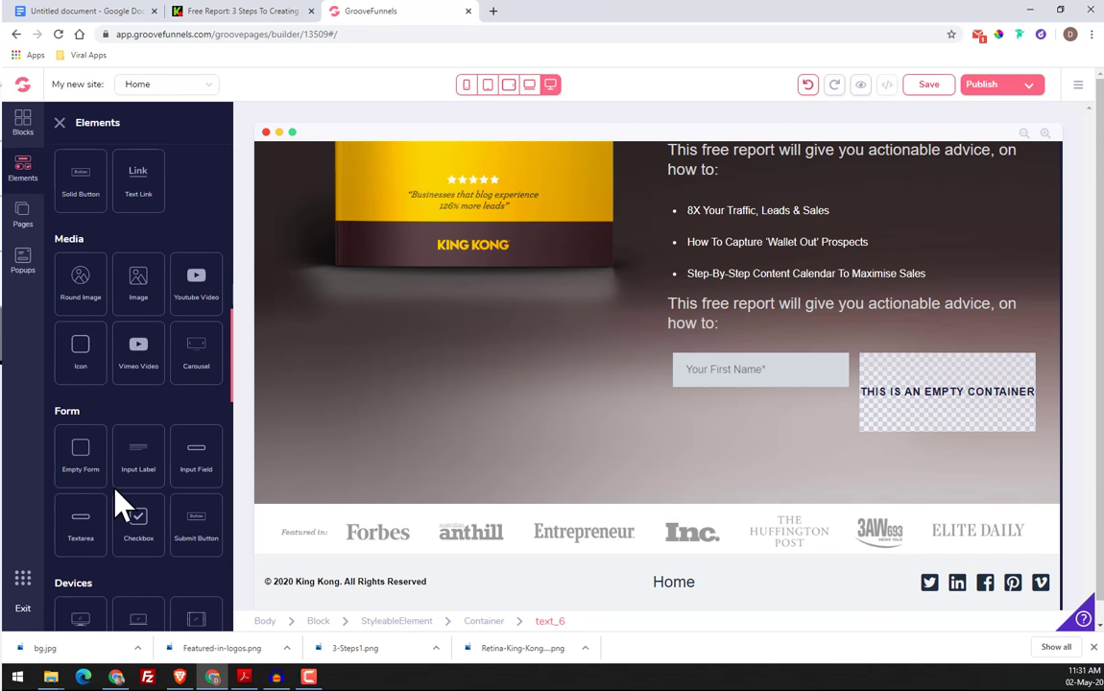
left_click_drag(201, 331, 855, 435)
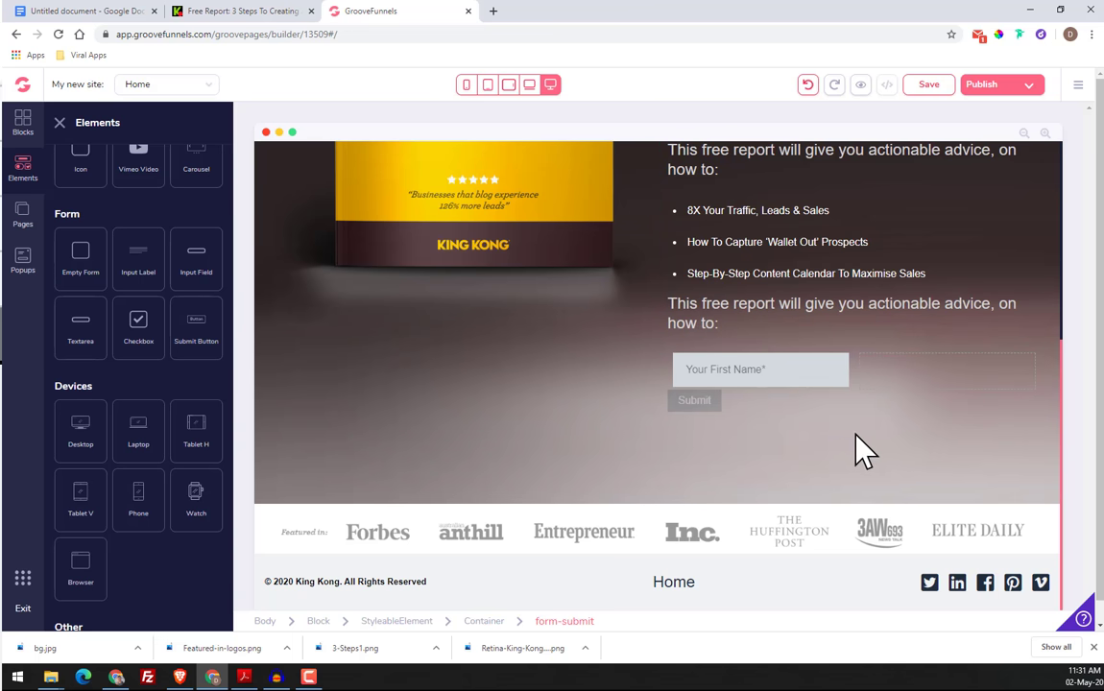
left_click(685, 446)
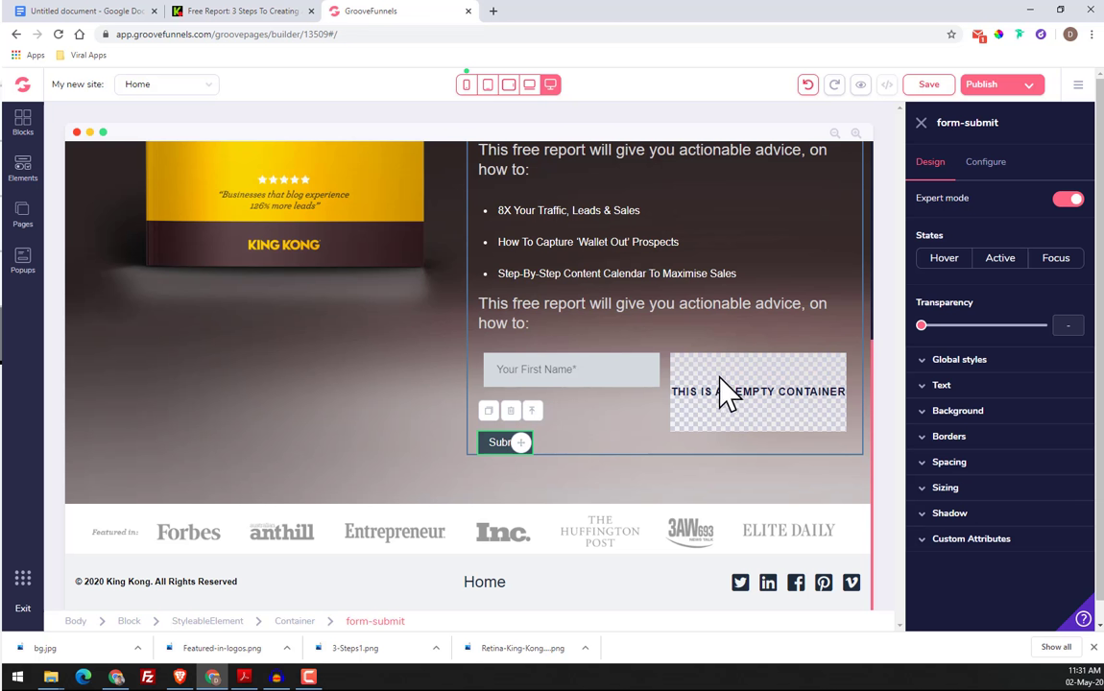
Check the button wording on the original King Kong page and set the submit button's text to "SEND ME MY FREE REPORT"
left_click(247, 10)
scroll(555, 461, "down", 3)
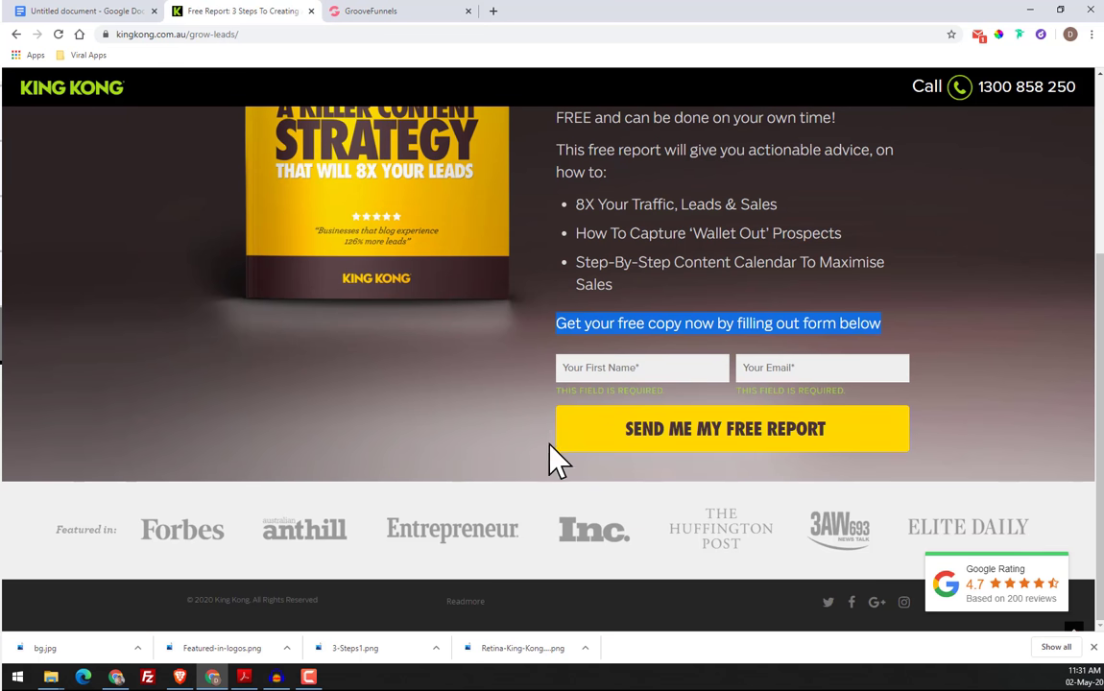
left_click(338, 12)
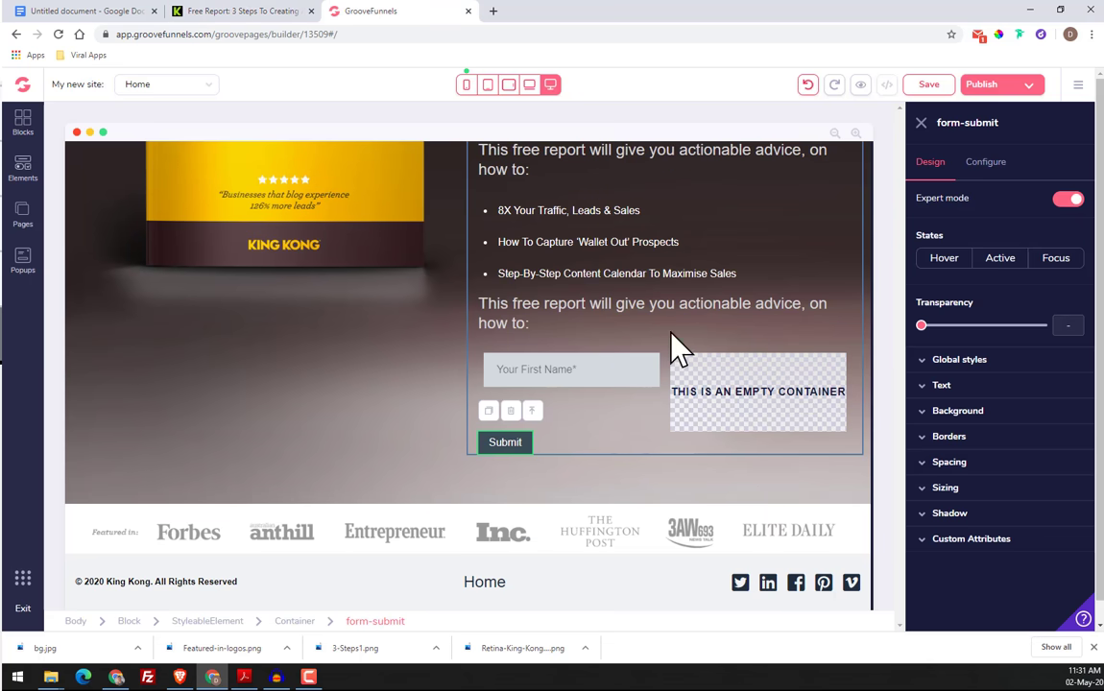
left_click(984, 161)
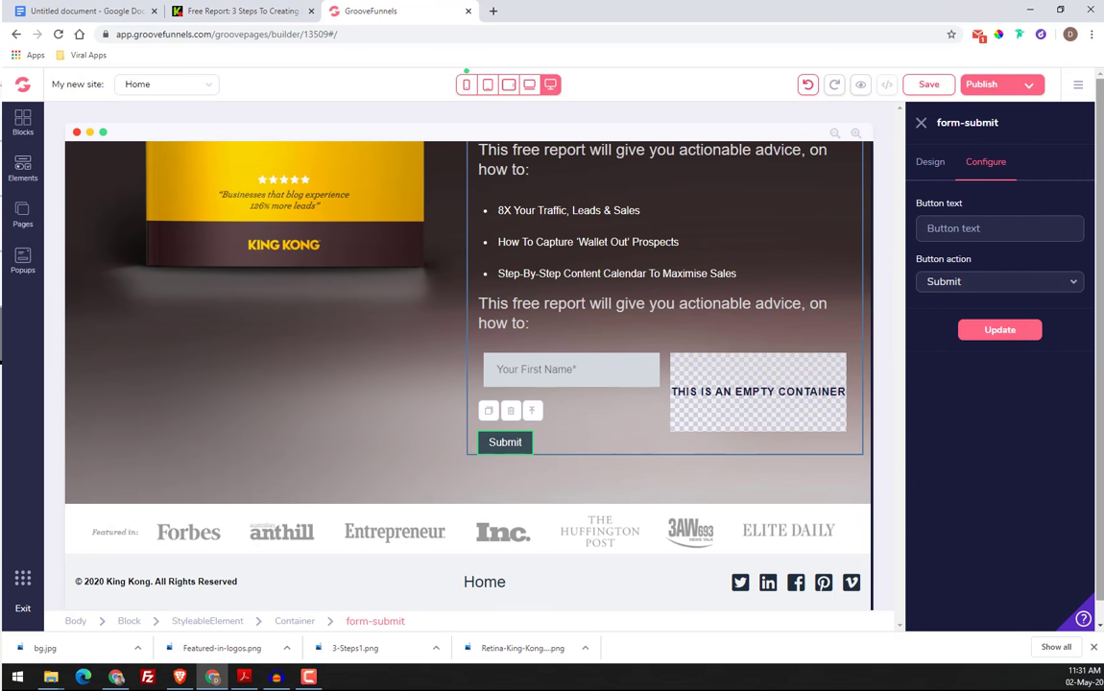
left_click(1016, 233)
type("se")
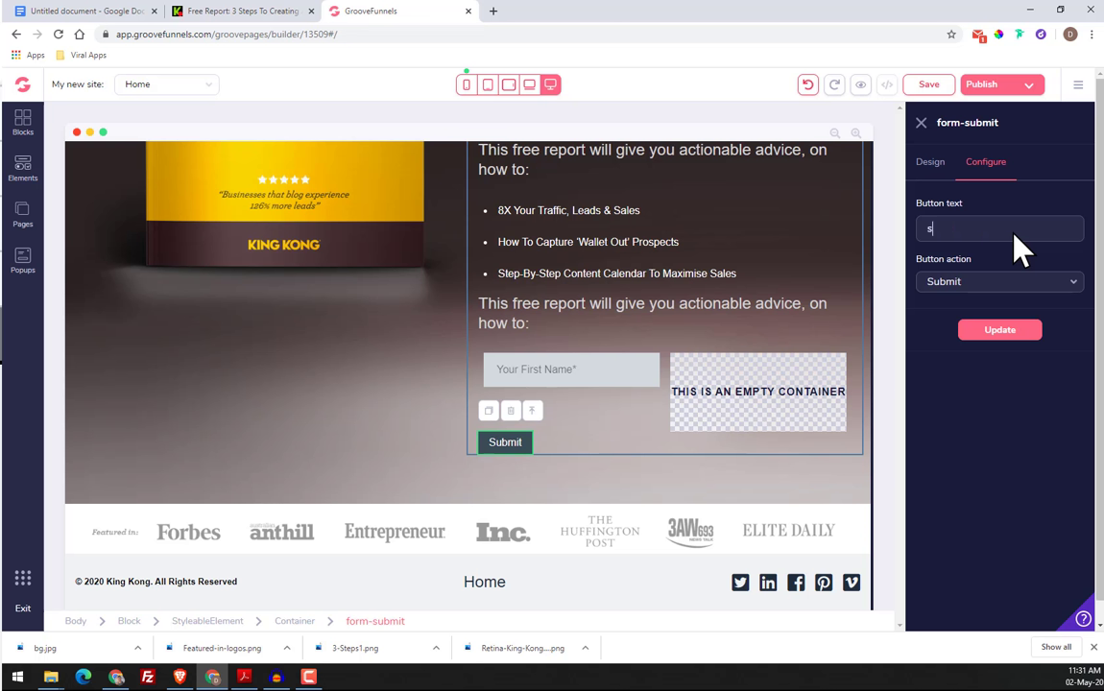
type("nd me my")
key("BackSpace")
key("BackSpace")
key("BackSpace")
key("BackSpace")
key("BackSpace")
key("BackSpace")
key("BackSpace")
key("BackSpace")
key("BackSpace")
key("BackSpace")
key("BackSpace")
key("BackSpace")
key("BackSpace")
key("BackSpace")
key("BackSpace")
key("BackSpace")
key("BackSpace")
type("SEND ME MY FREE REPORT")
left_click(996, 332)
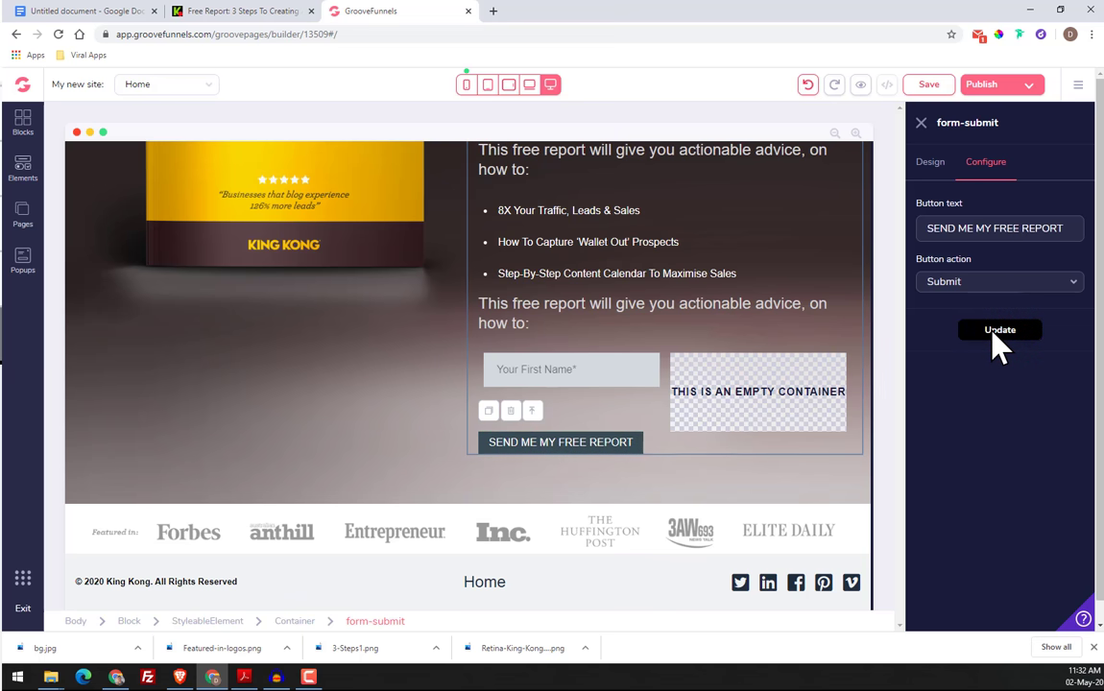
Sample the yellow of the original page's "SEND ME MY FREE REPORT" button with the ColorPick Eyedropper and copy its hex code FFD800
left_click(255, 11)
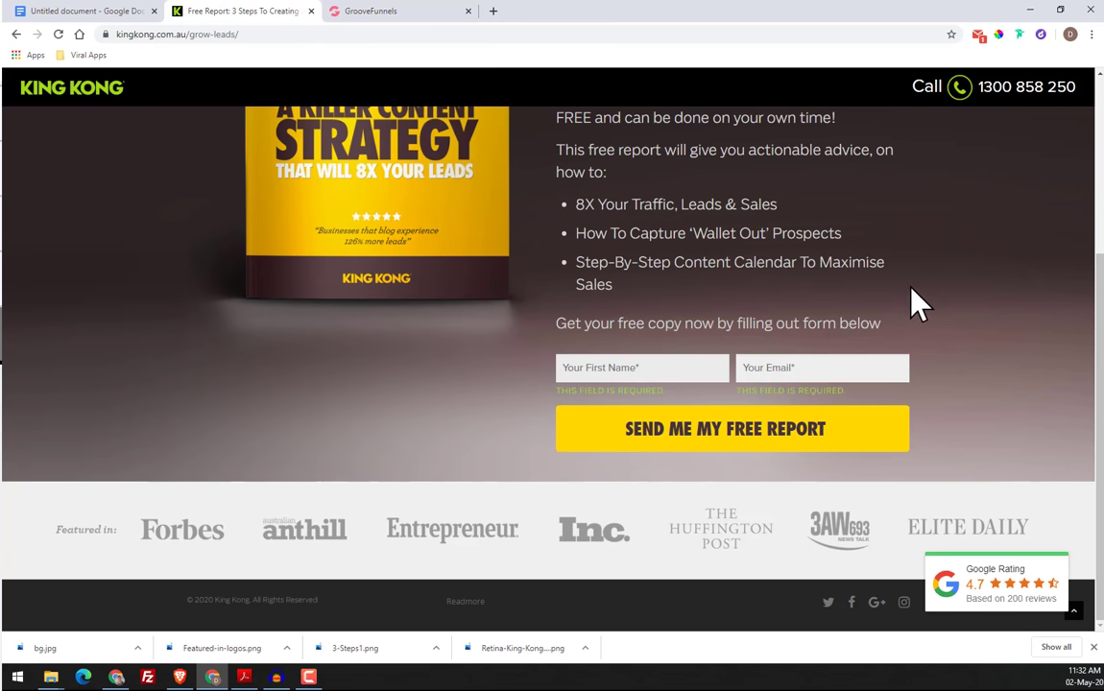
left_click(998, 33)
left_click(856, 418)
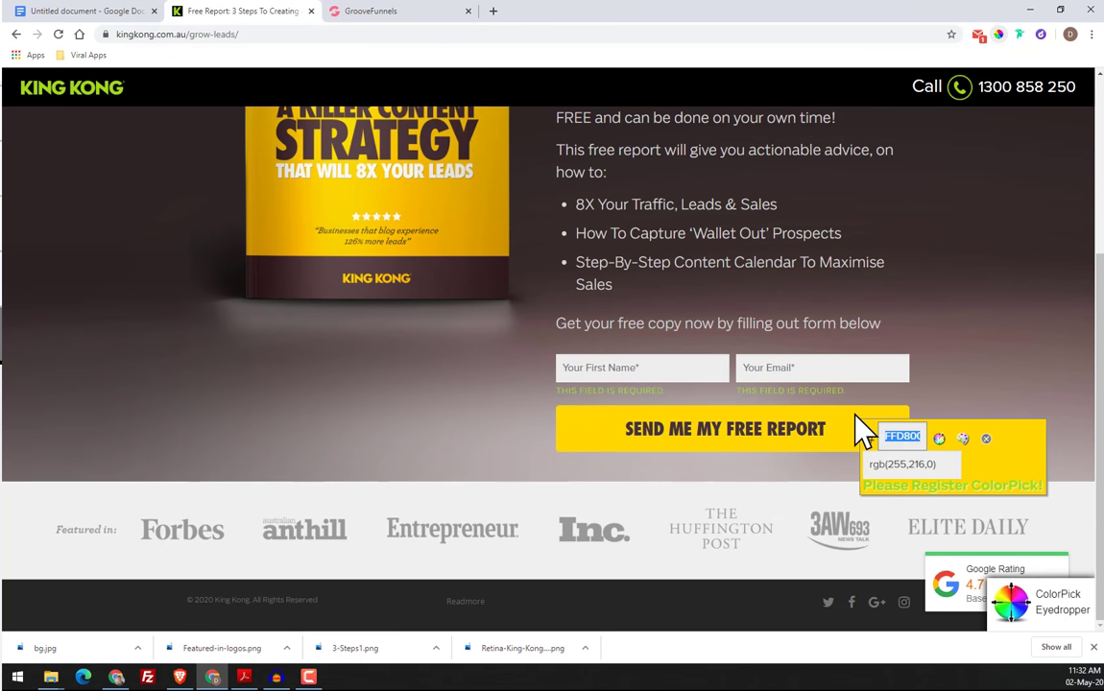
right_click(908, 438)
left_click(923, 444)
left_click(986, 439)
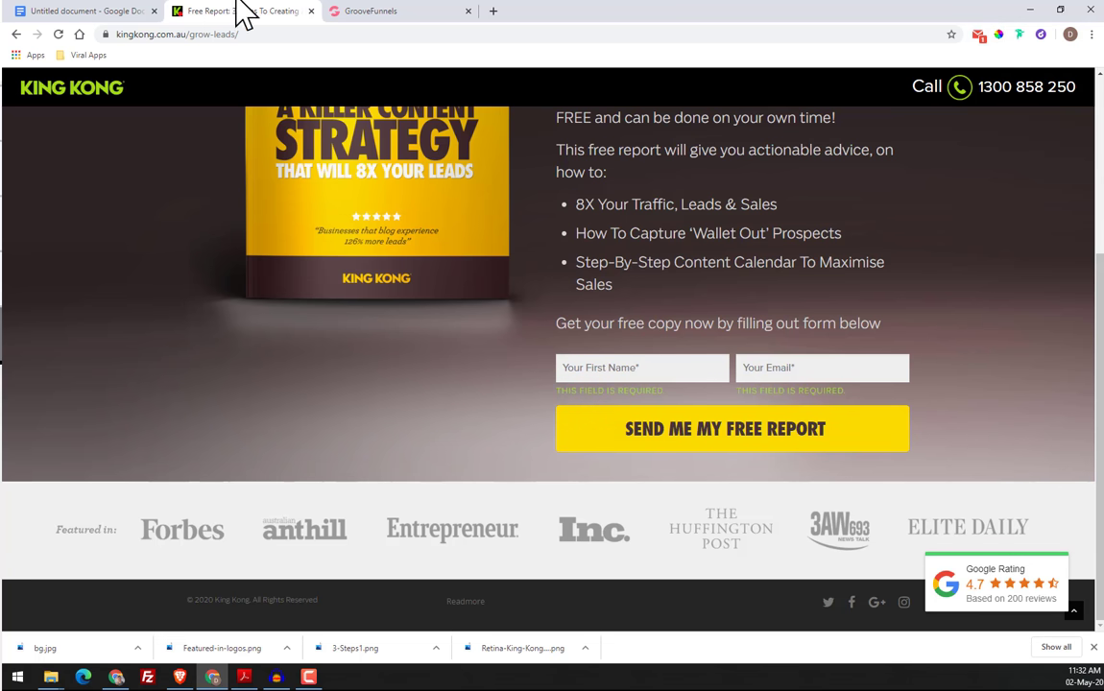
Switch back to GroovePages and set the submit button's background color to the copied yellow #FFD800
left_click(398, 12)
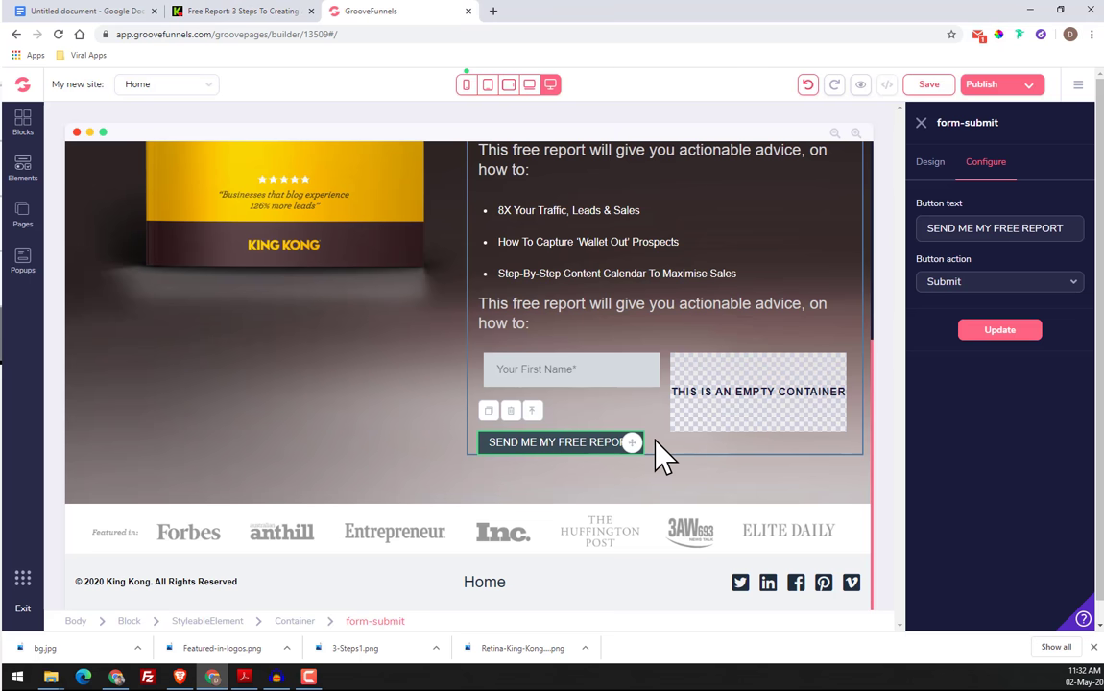
left_click(930, 163)
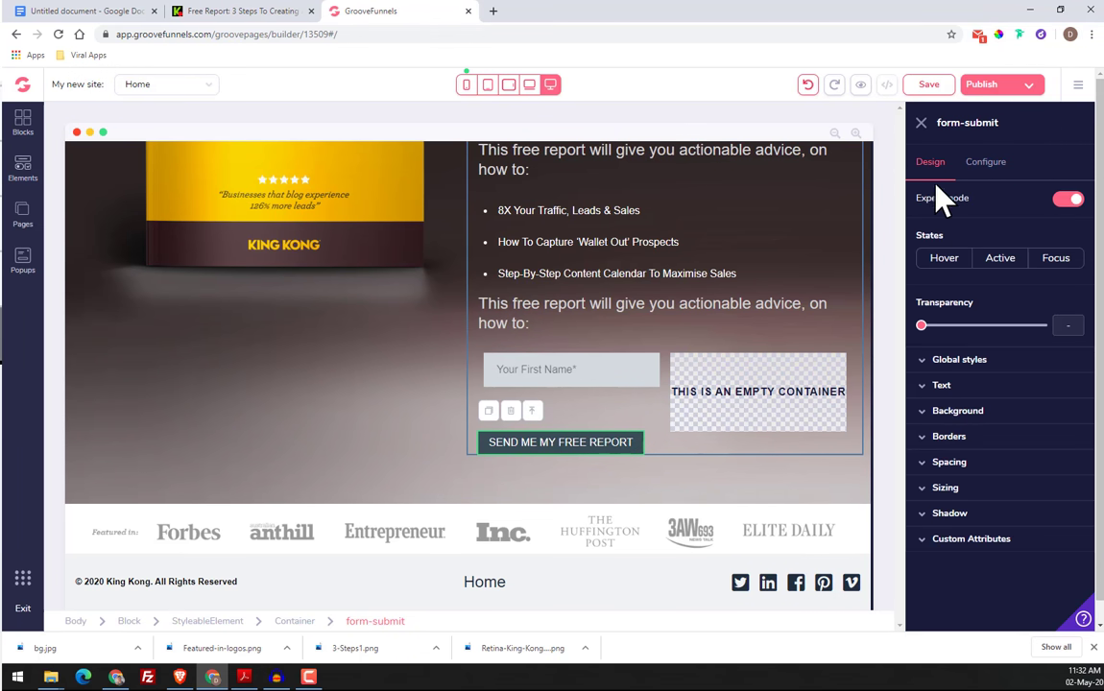
left_click(945, 390)
left_click(945, 390)
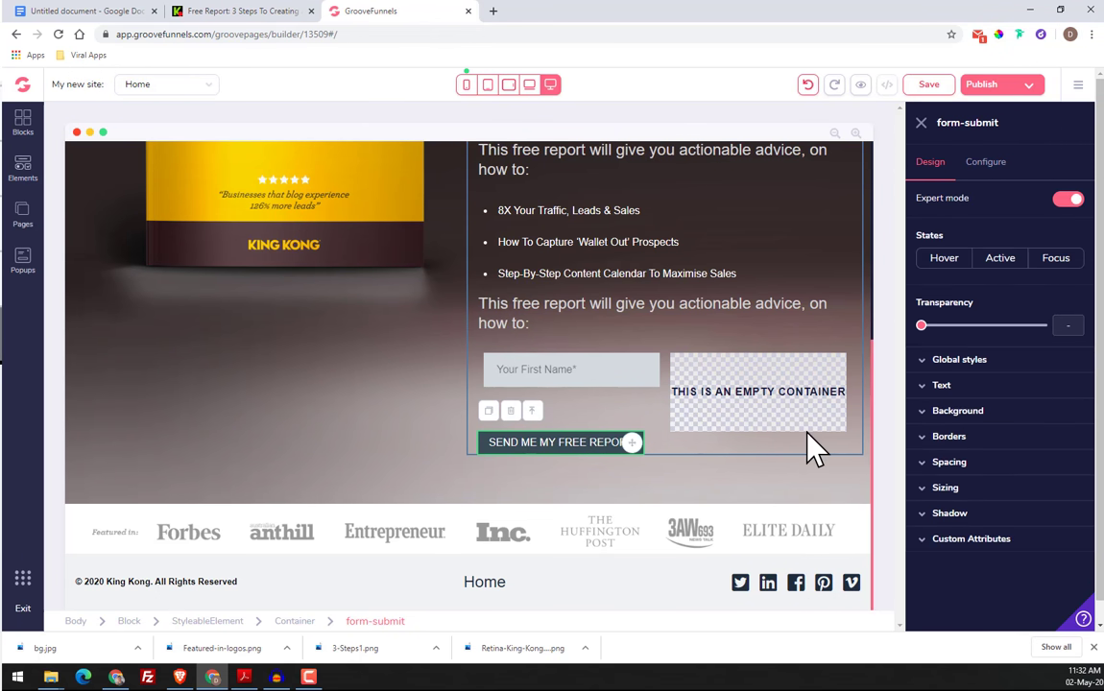
left_click(1006, 163)
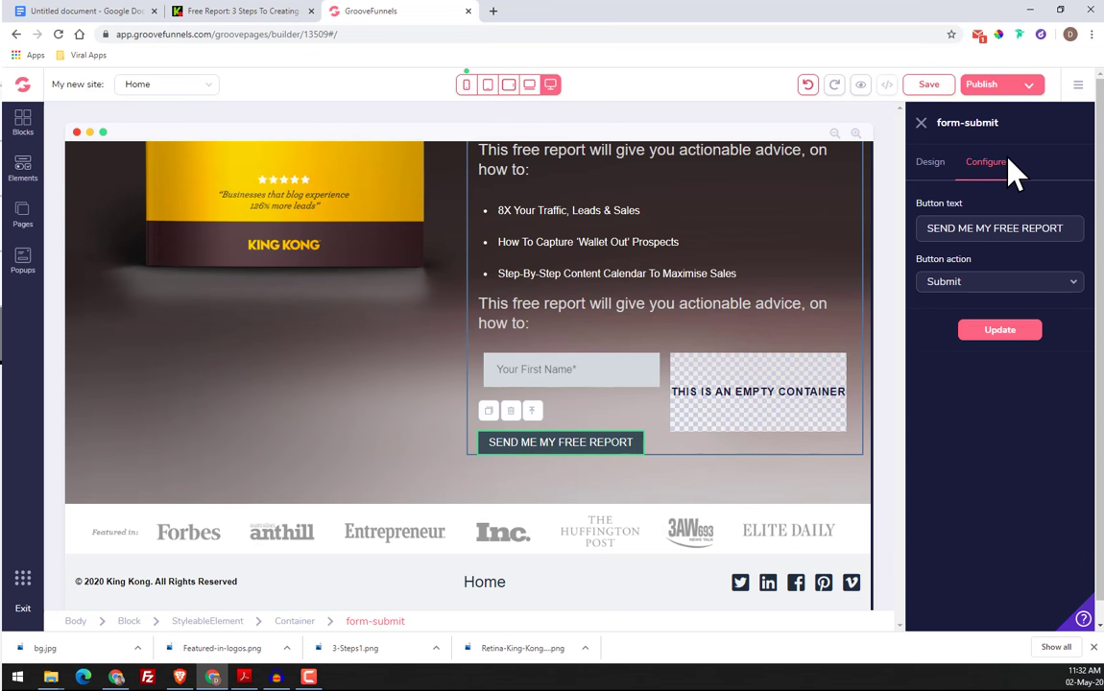
left_click(930, 163)
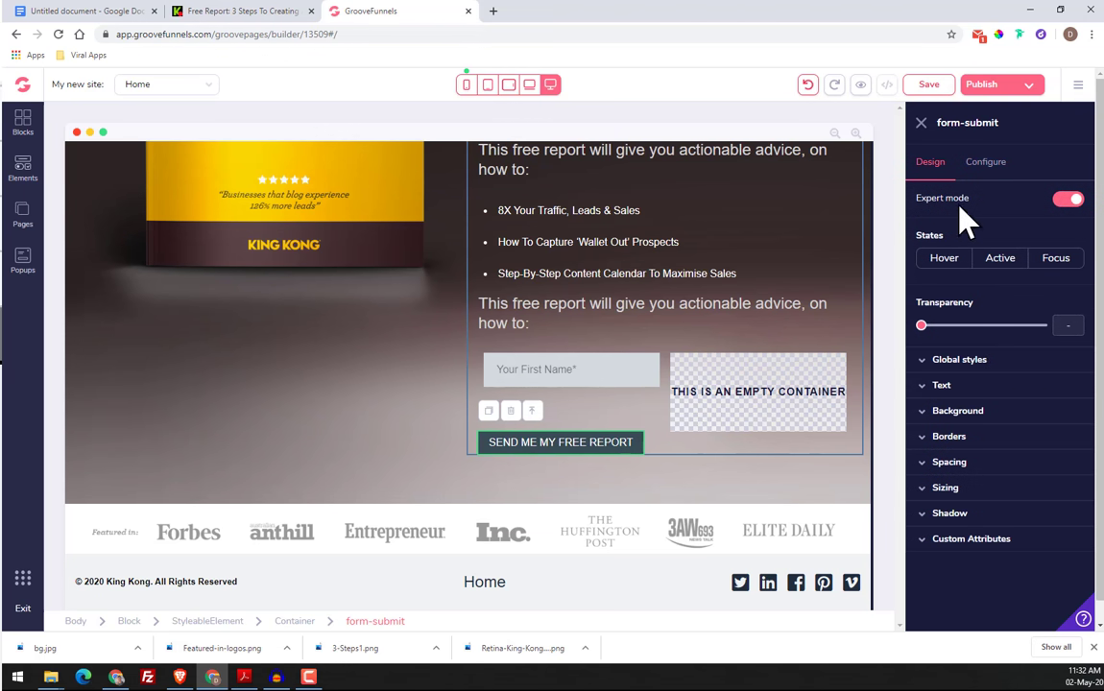
left_click(981, 414)
left_click(1071, 435)
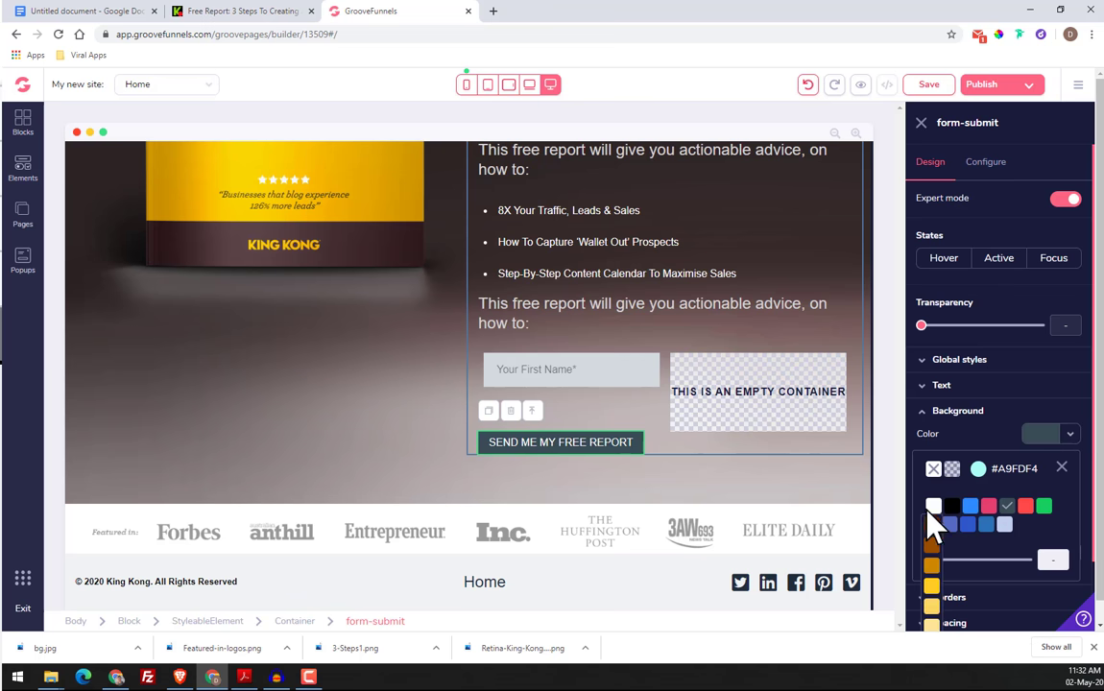
left_click(979, 469)
scroll(984, 538, "down", 1)
double_click(982, 570)
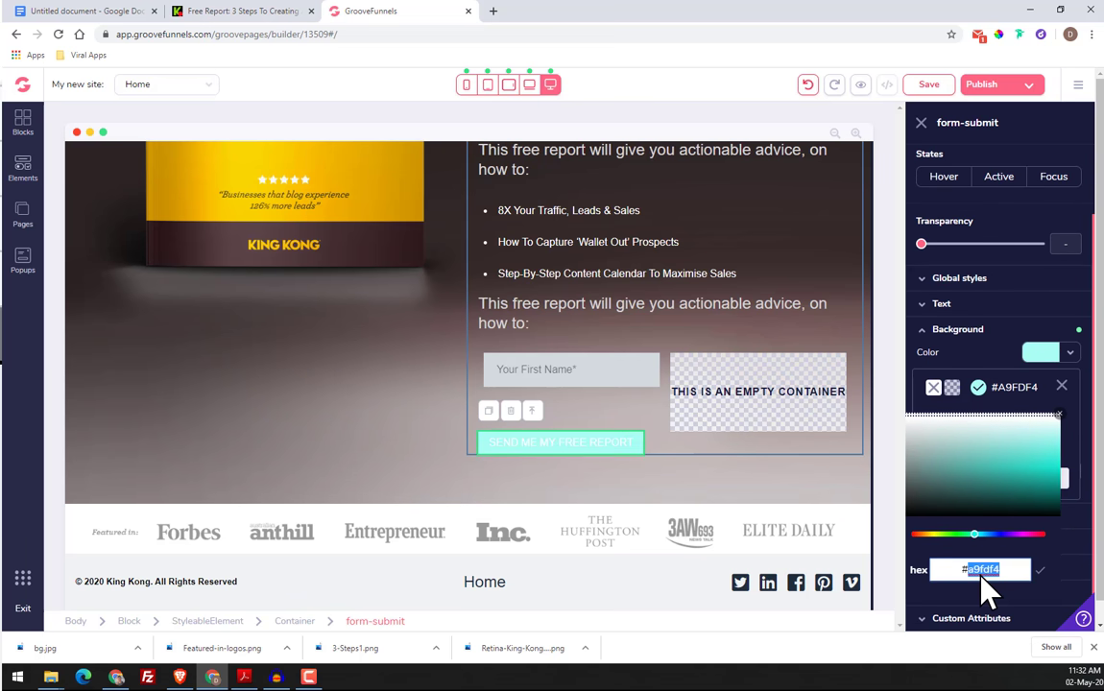
right_click(994, 569)
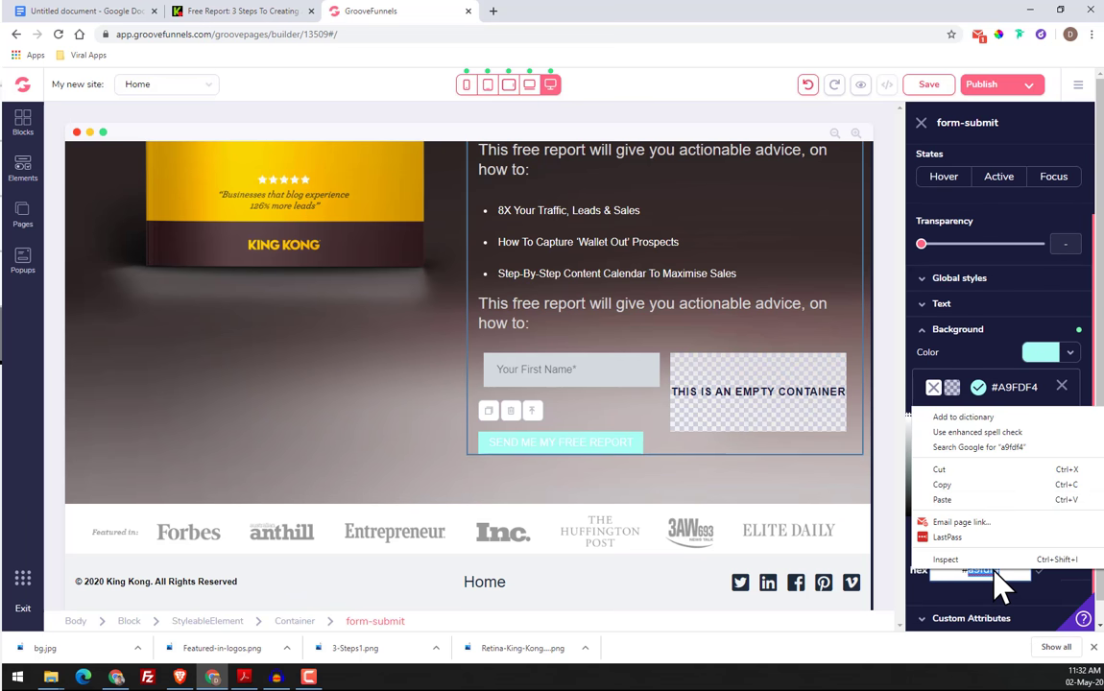
left_click(942, 499)
left_click(1040, 570)
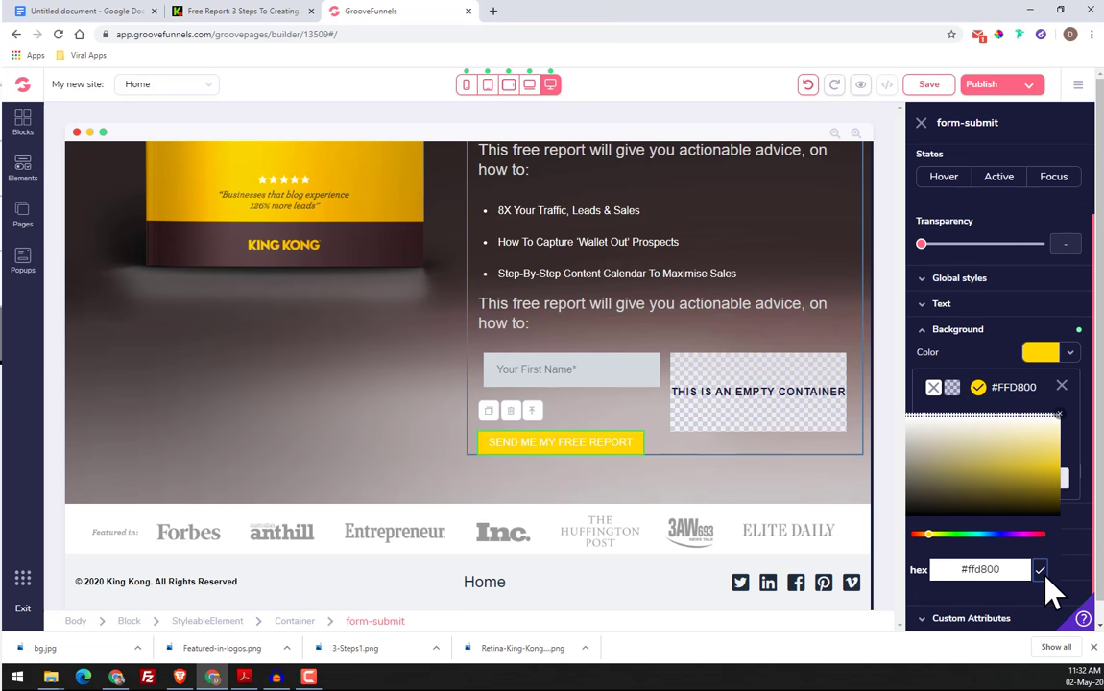
left_click(1059, 415)
left_click(1062, 386)
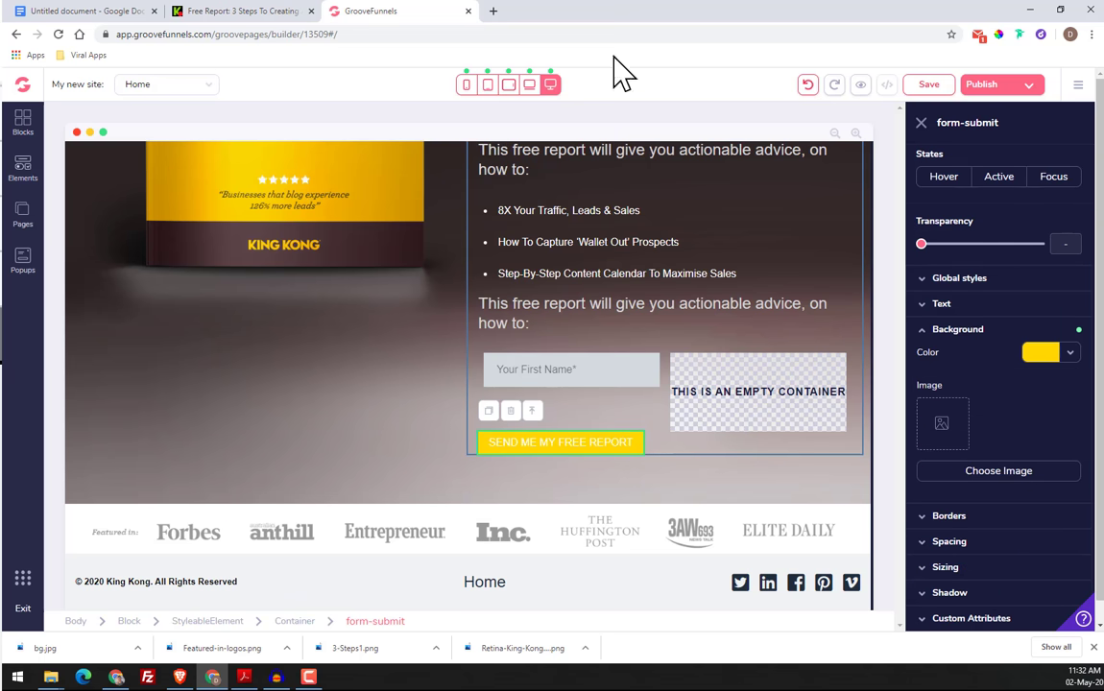
Sample the dark lettering of the original page's "SEND ME MY FREE REPORT" button with the ColorPick Eyedropper and copy its hex code 483335
left_click(248, 17)
left_click(998, 35)
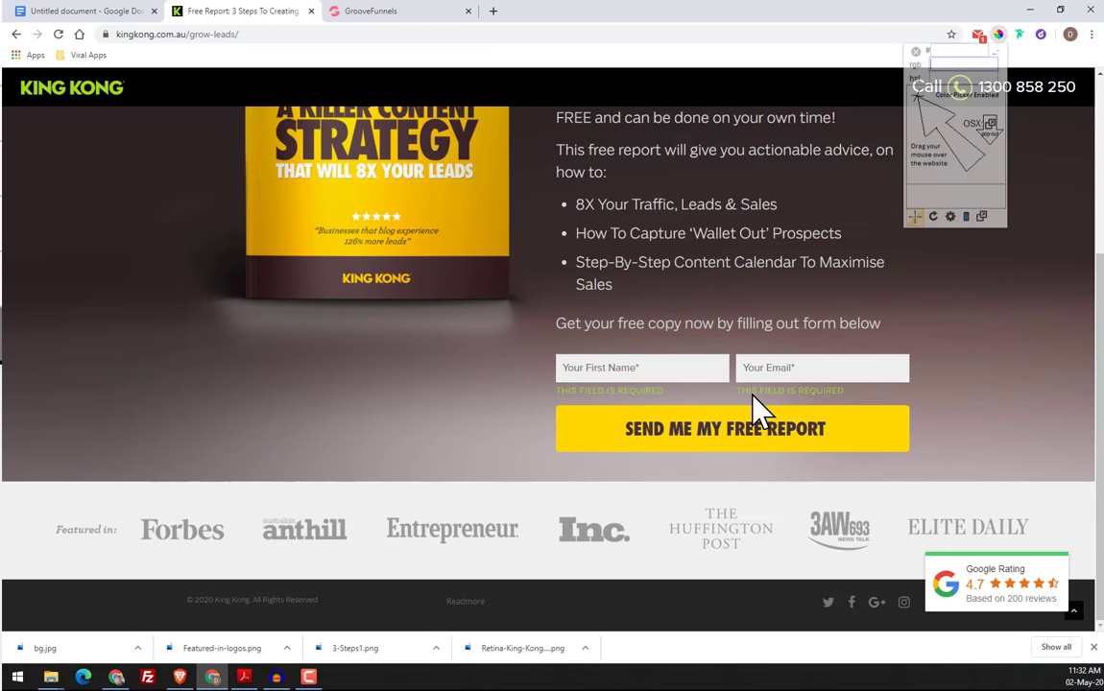
left_click(722, 439)
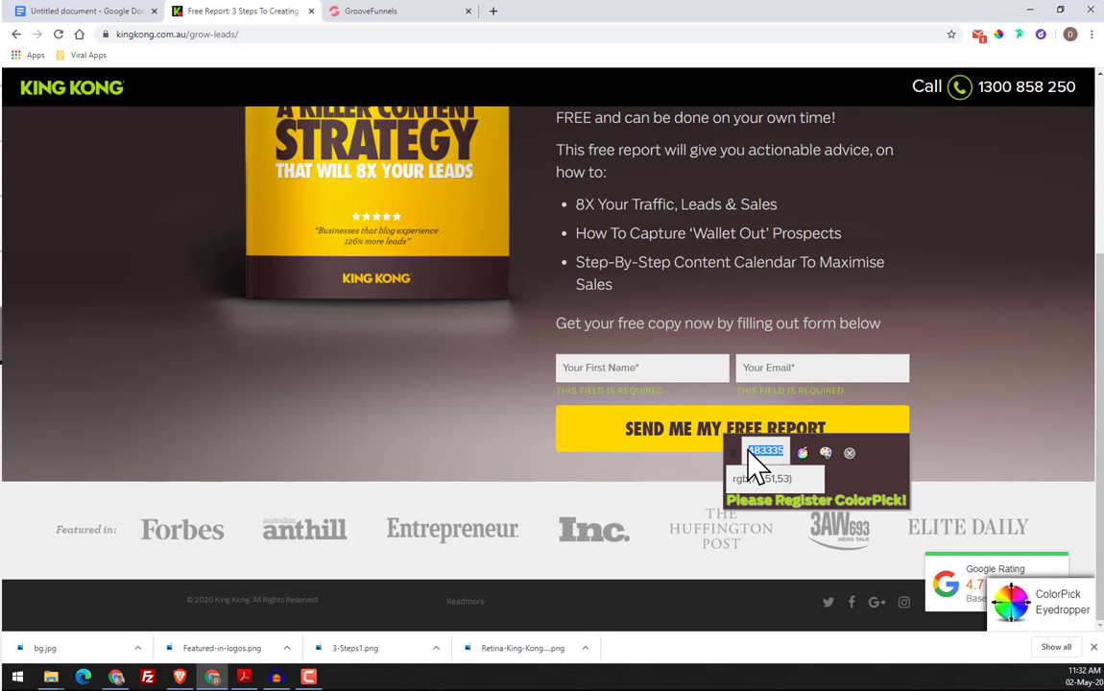
right_click(749, 451)
left_click(768, 459)
left_click(849, 452)
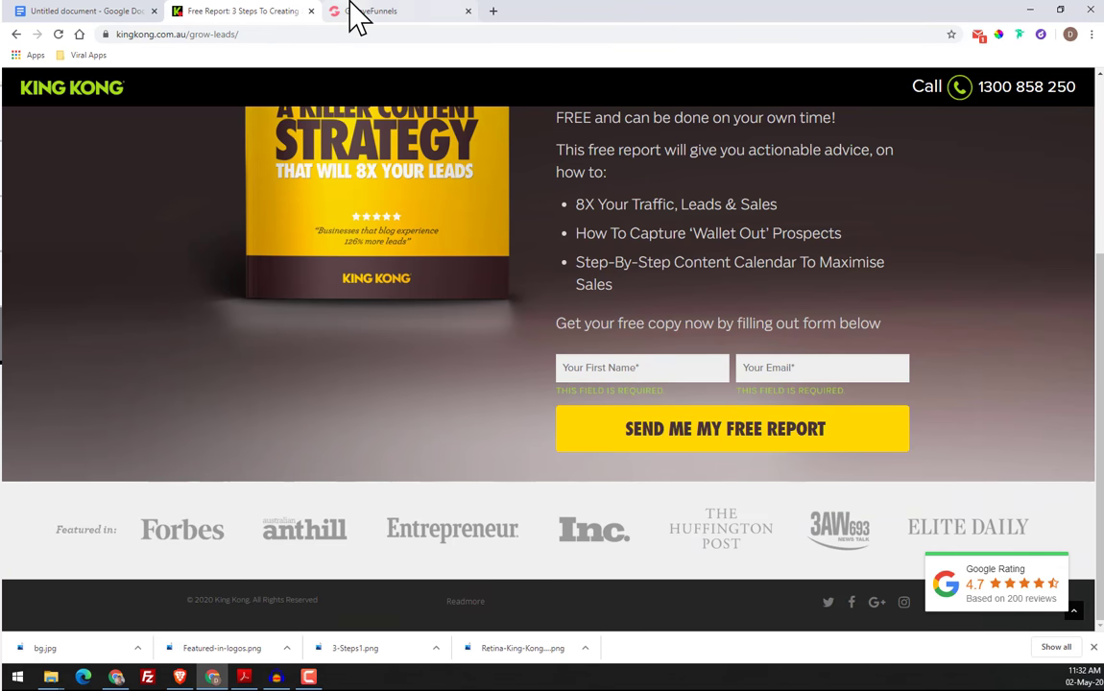
Return to GroovePages and set the submit button's text color to the copied dark brown #483335
left_click(356, 17)
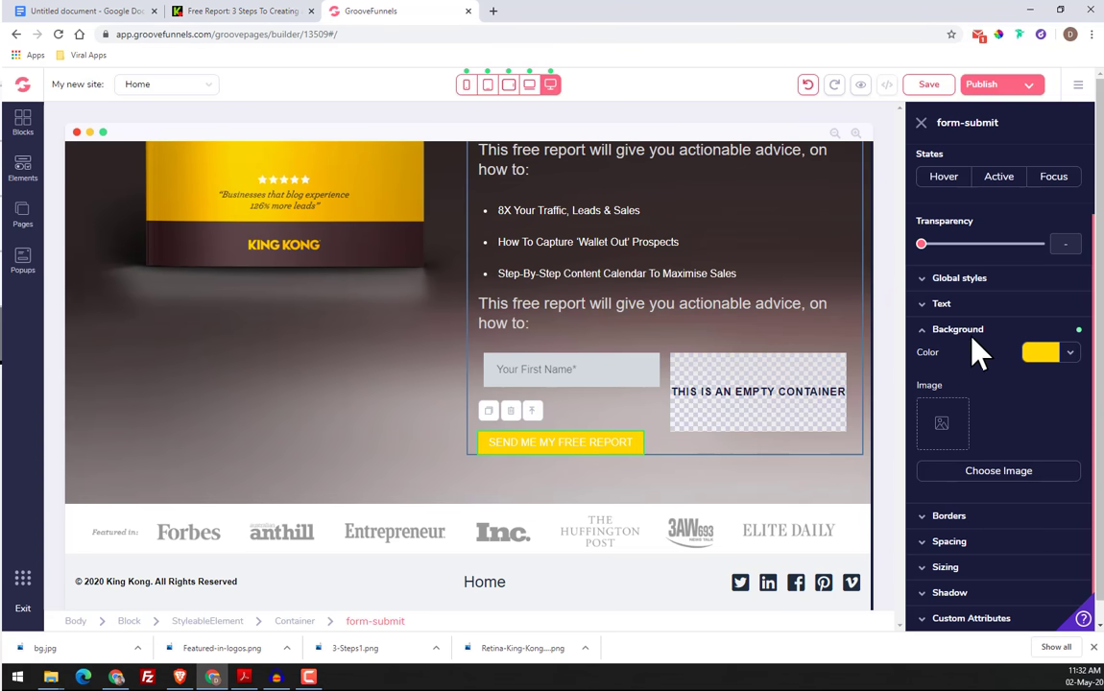
left_click(975, 304)
left_click(1069, 404)
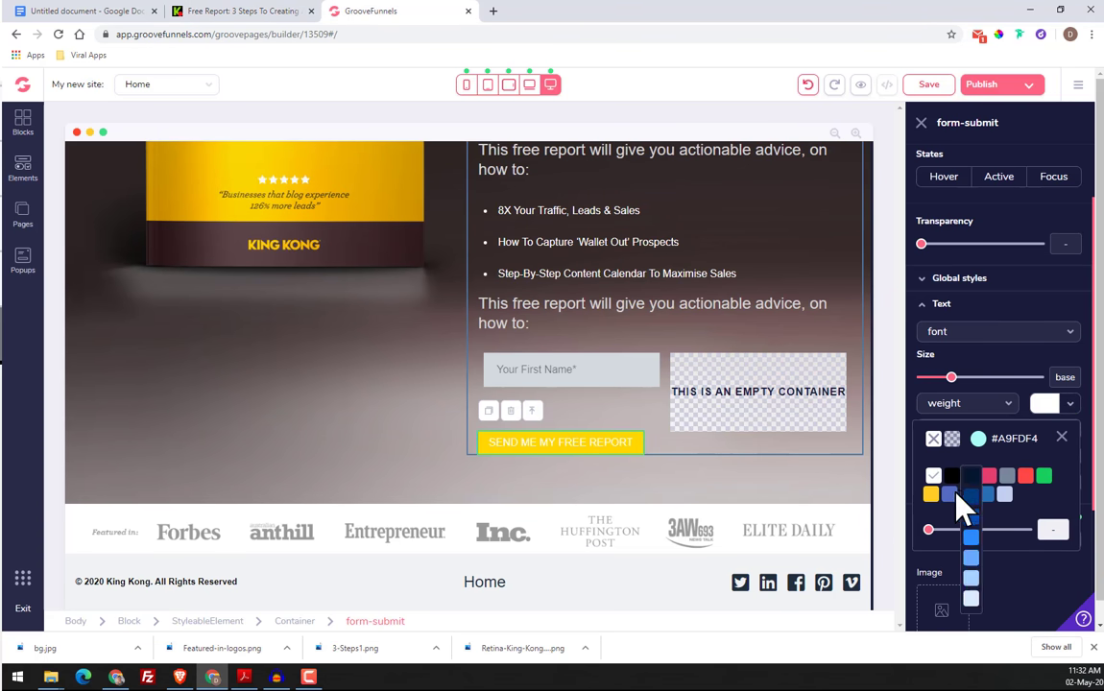
left_click(981, 440)
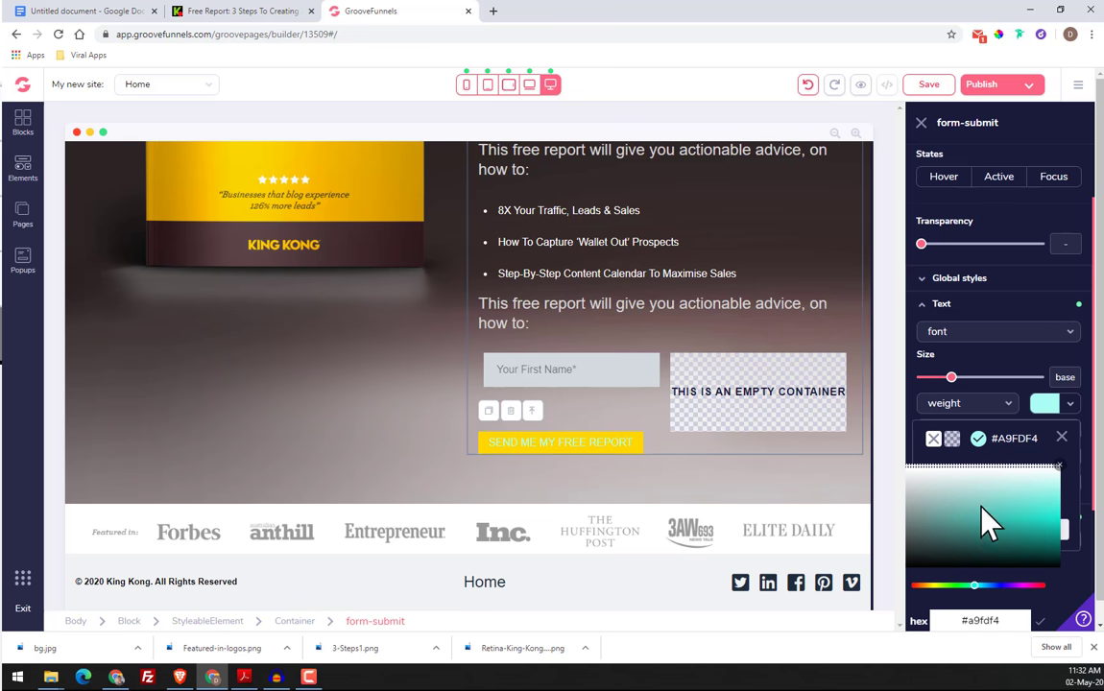
scroll(983, 518, "down", 2)
double_click(983, 440)
right_click(984, 440)
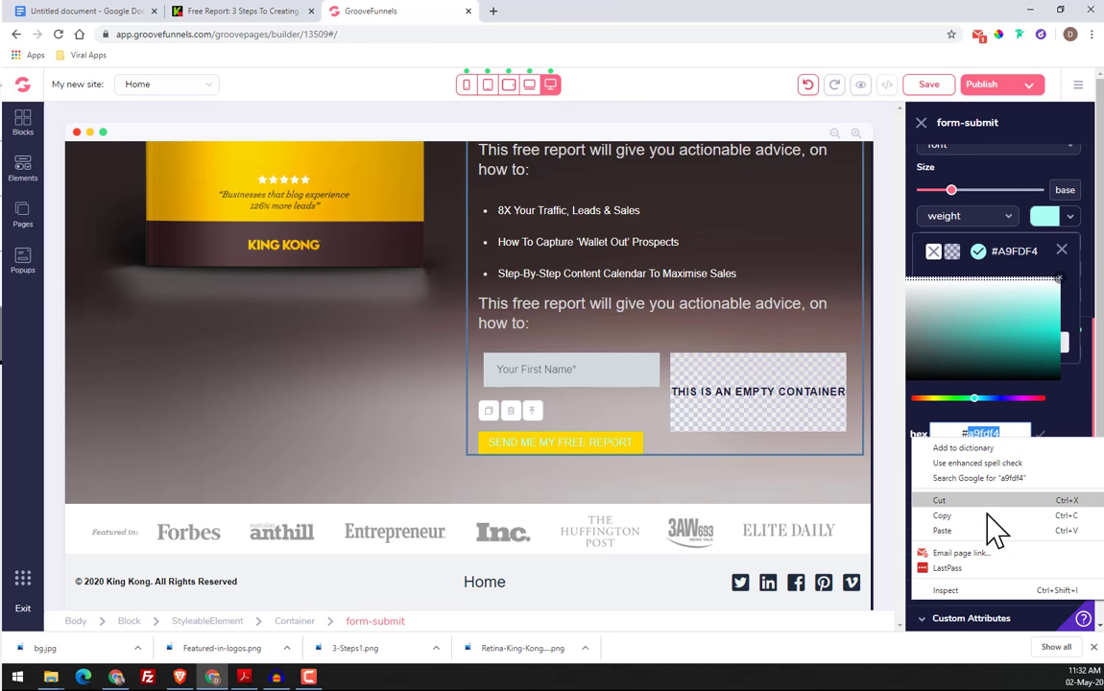
left_click(991, 529)
left_click(1041, 434)
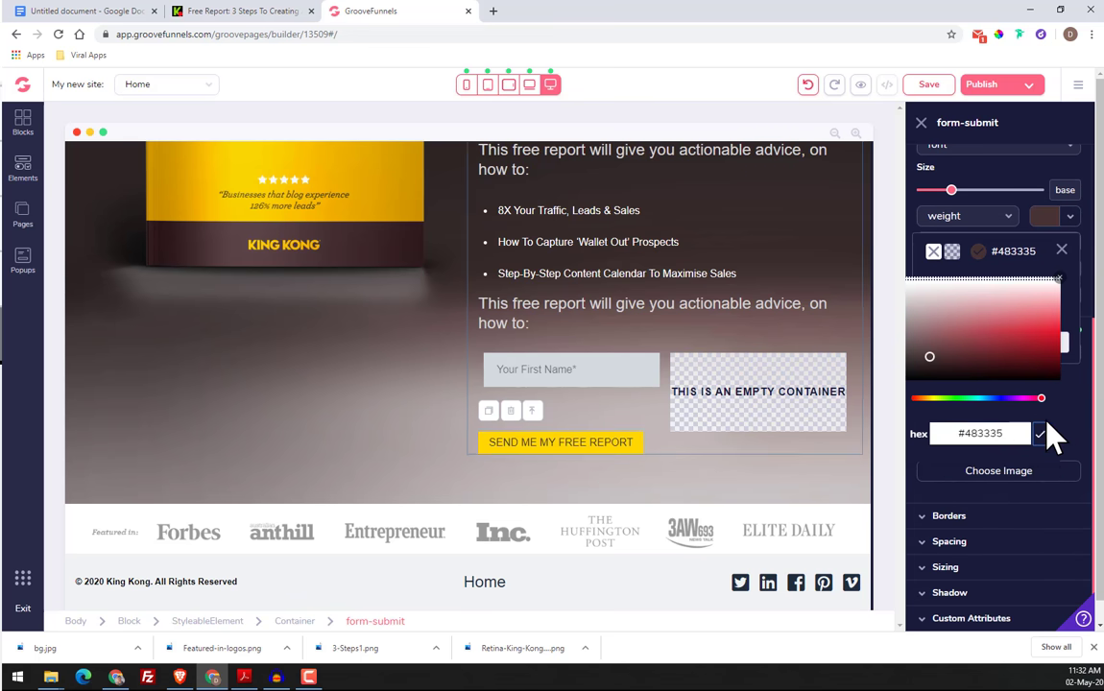
left_click(1062, 251)
Set the submit button's text weight to semibold
scroll(611, 511, "up", 2)
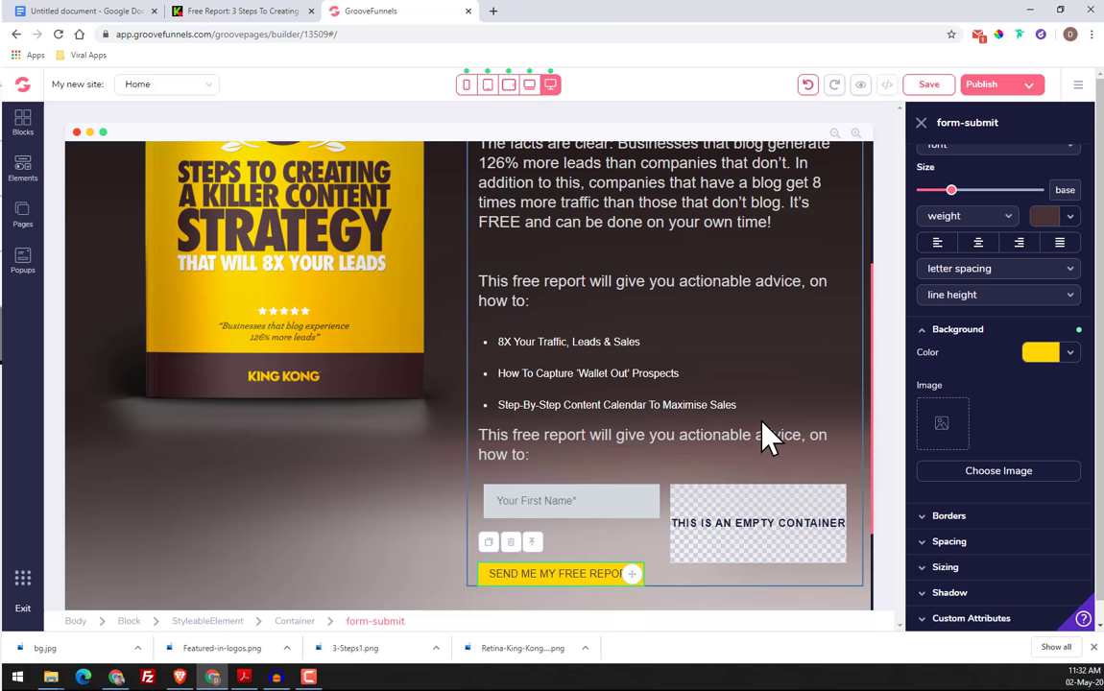
left_click(975, 216)
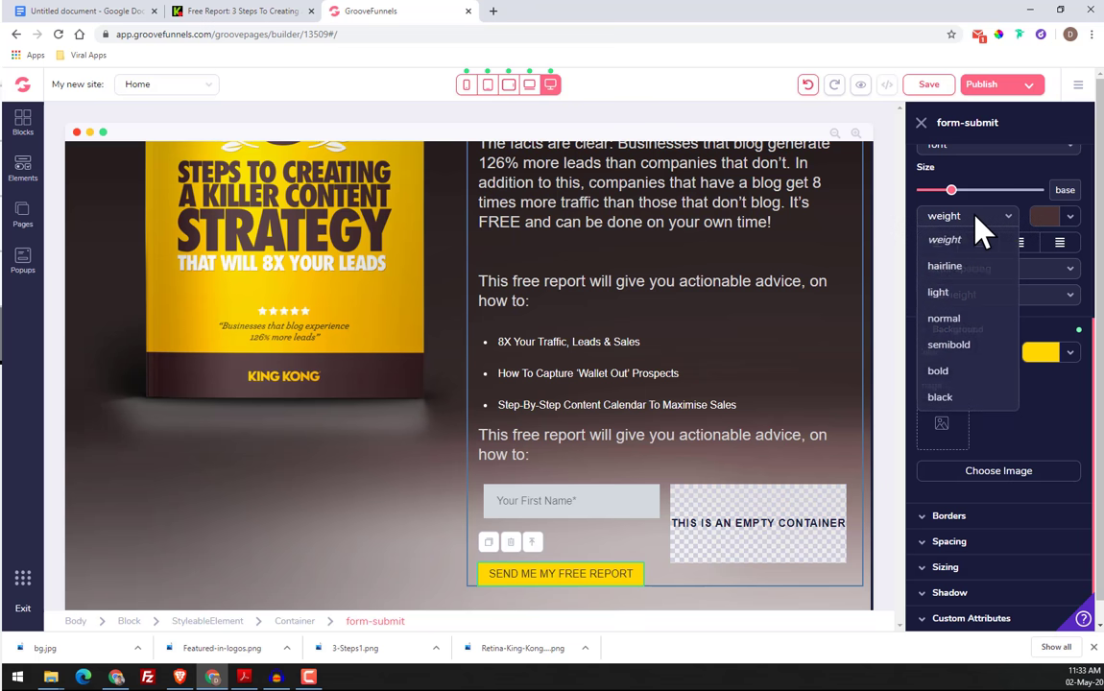
left_click(971, 351)
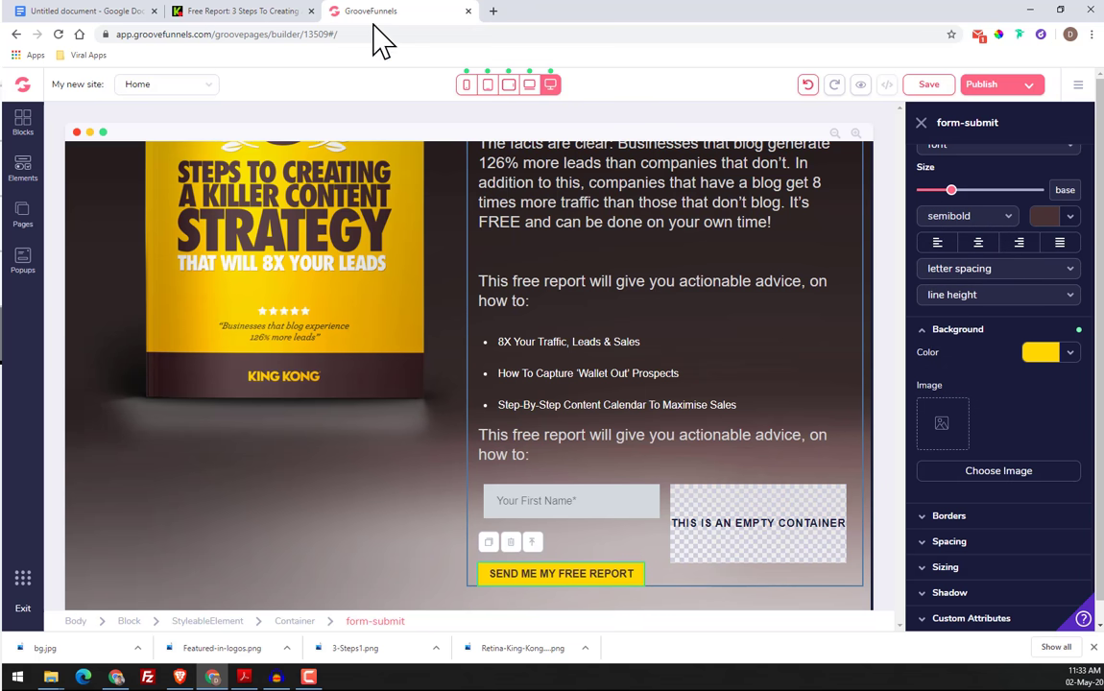
Inspect the fonts of the original King Kong page with the Fonts Ninja extension and close it
left_click(248, 12)
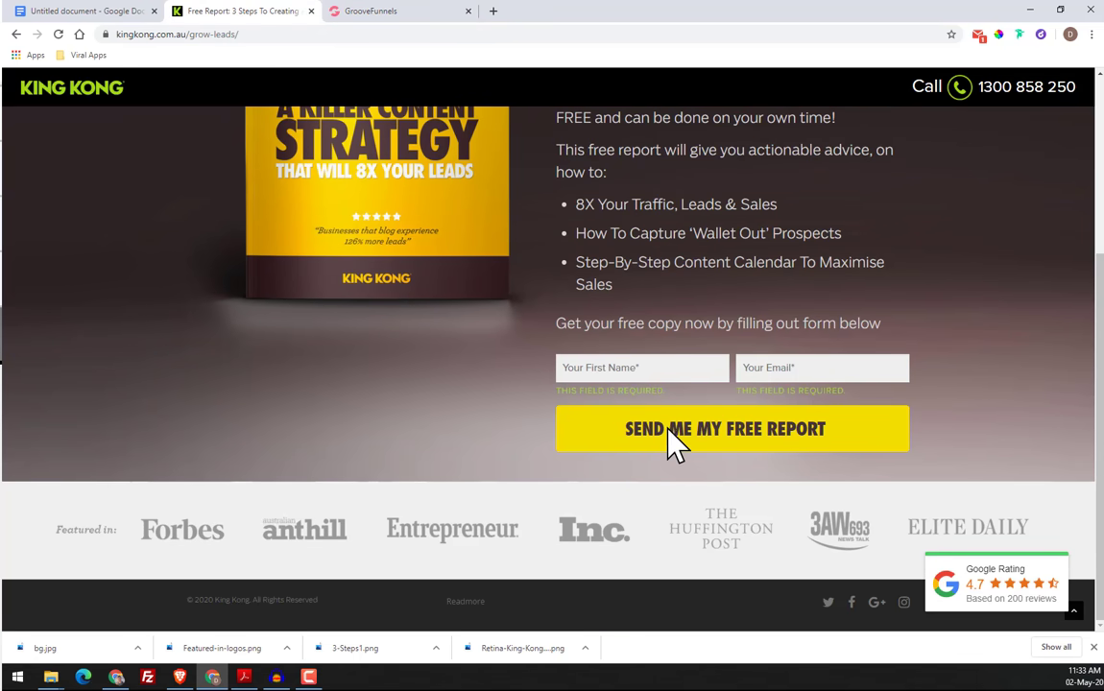
left_click(1019, 34)
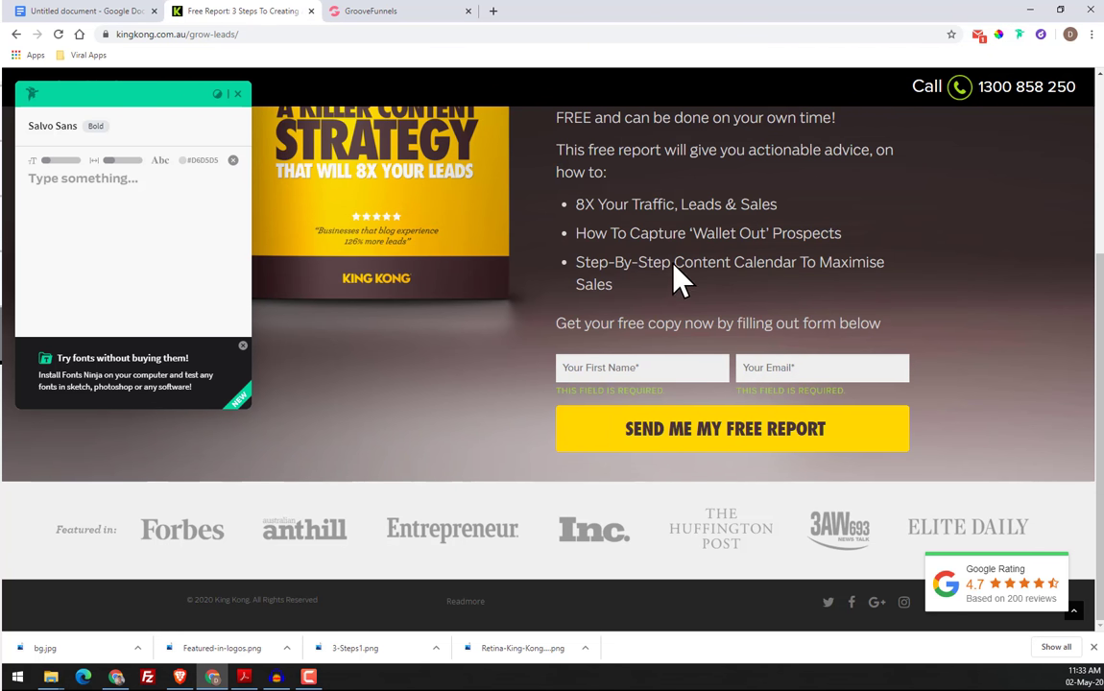
mouse_move(672, 266)
scroll(673, 266, "up", 3)
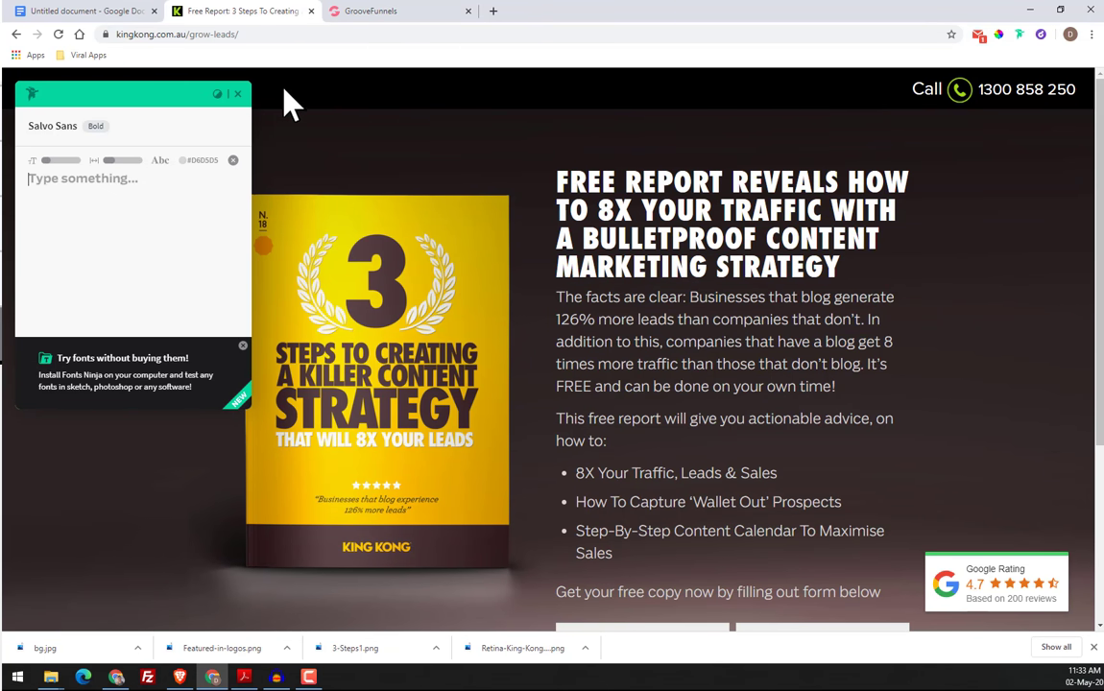
left_click(239, 94)
Back in GroovePages, try the lato font on the submit button's text and set it to oswald
left_click(392, 14)
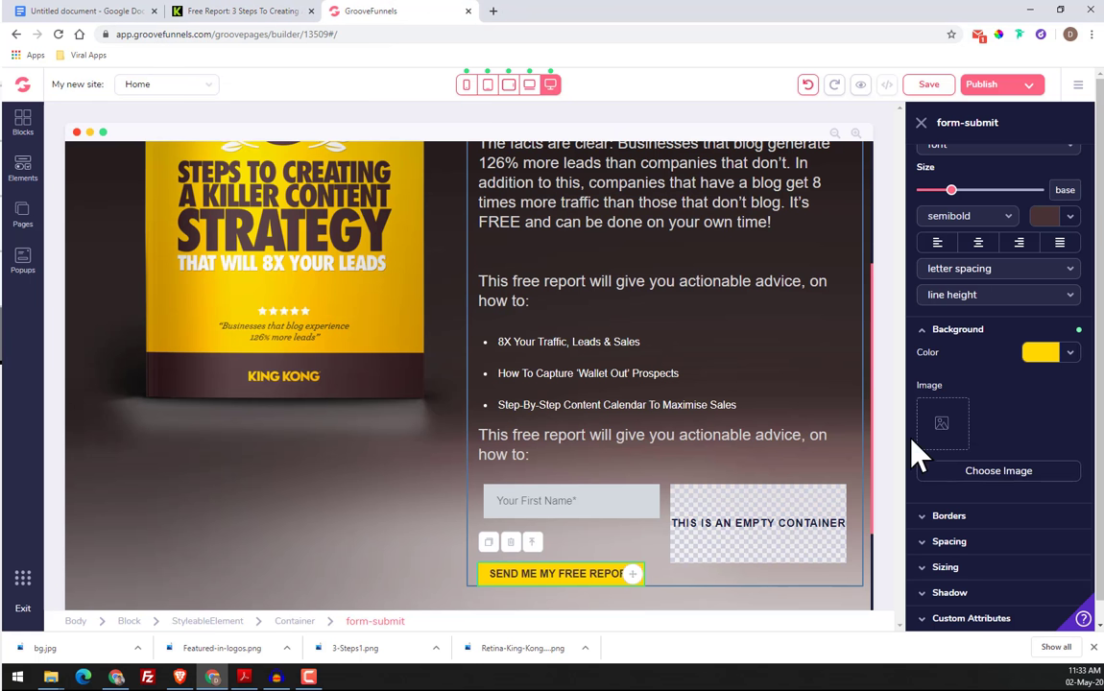
scroll(960, 240, "up", 3)
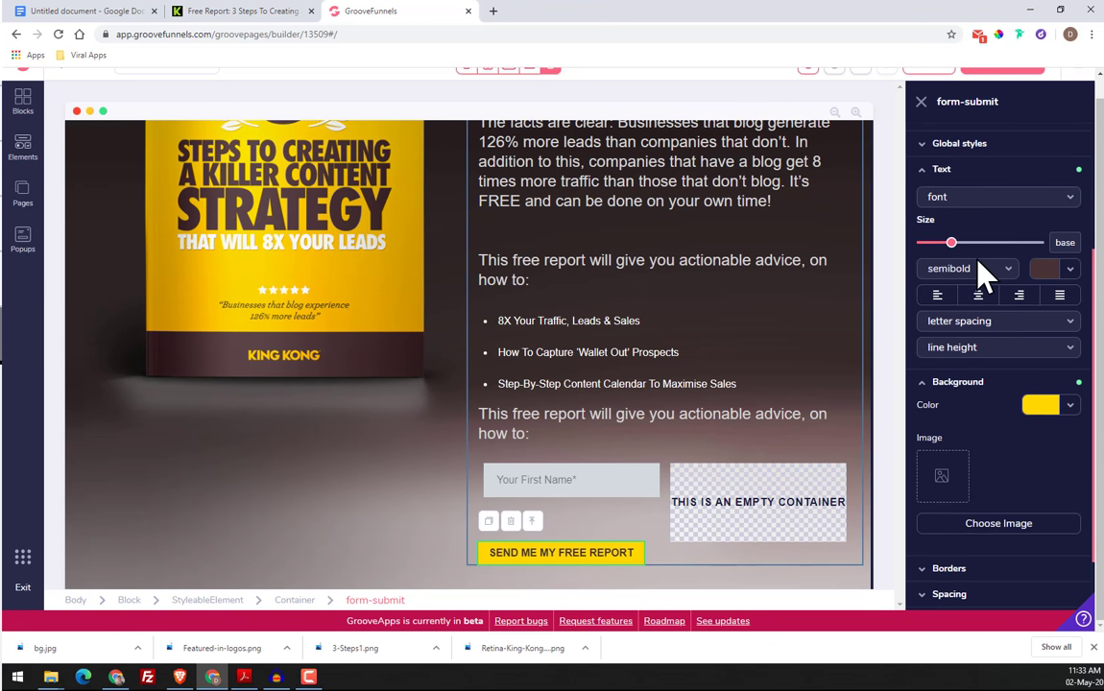
left_click(984, 321)
scroll(991, 403, "down", 2)
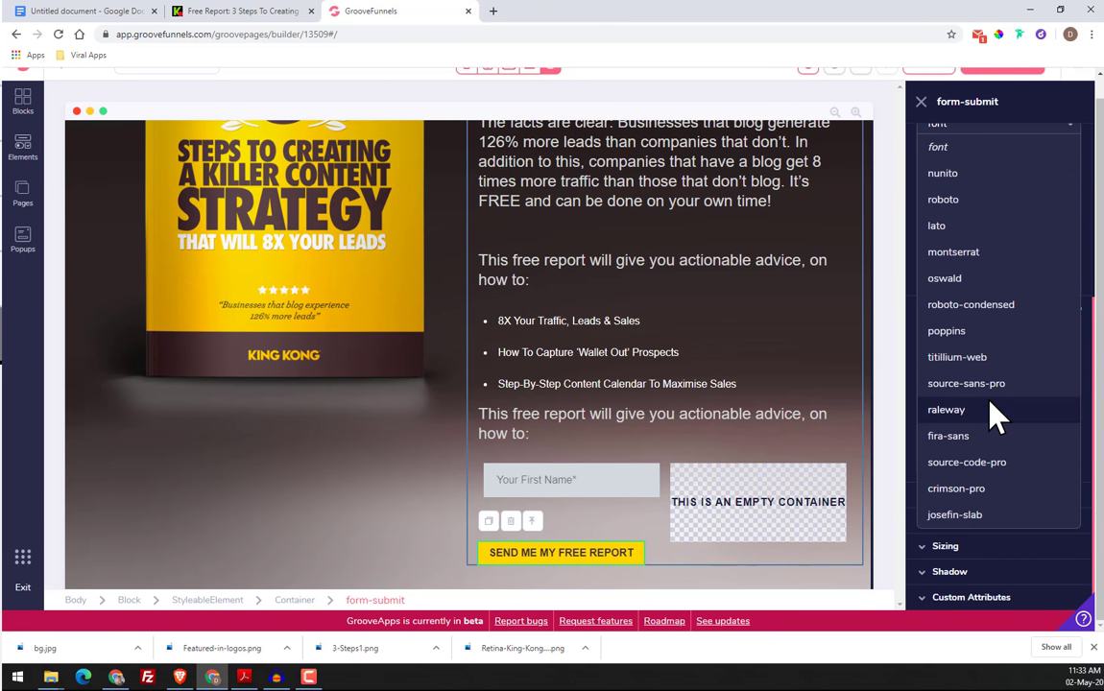
scroll(1003, 480, "up", 3)
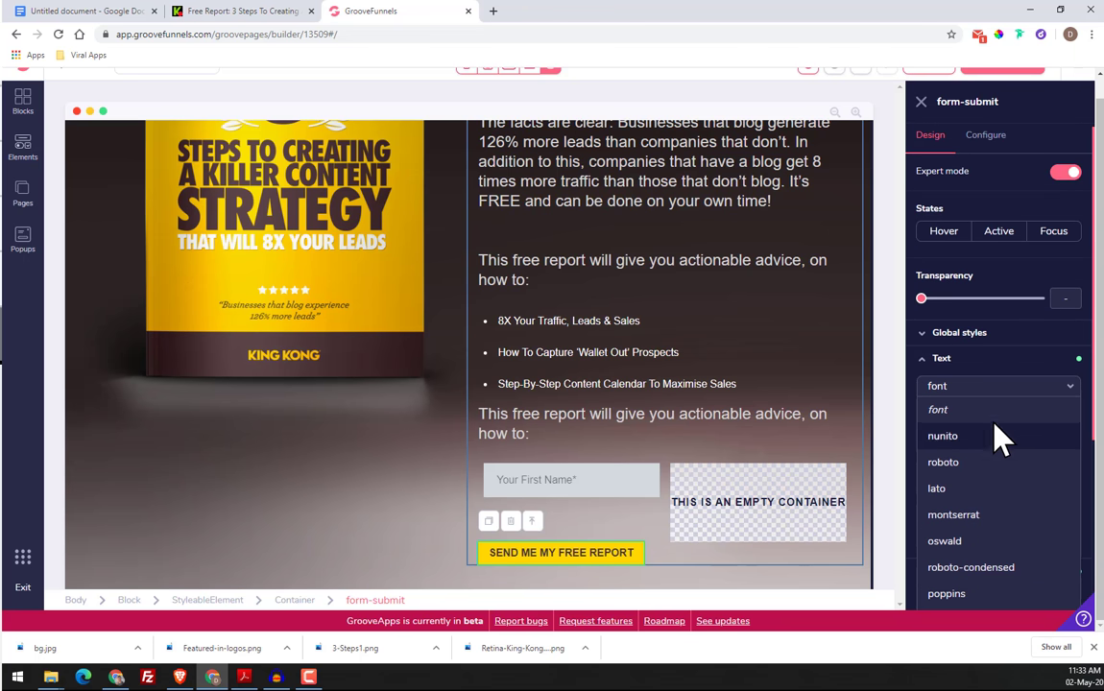
scroll(989, 470, "down", 1)
left_click(991, 427)
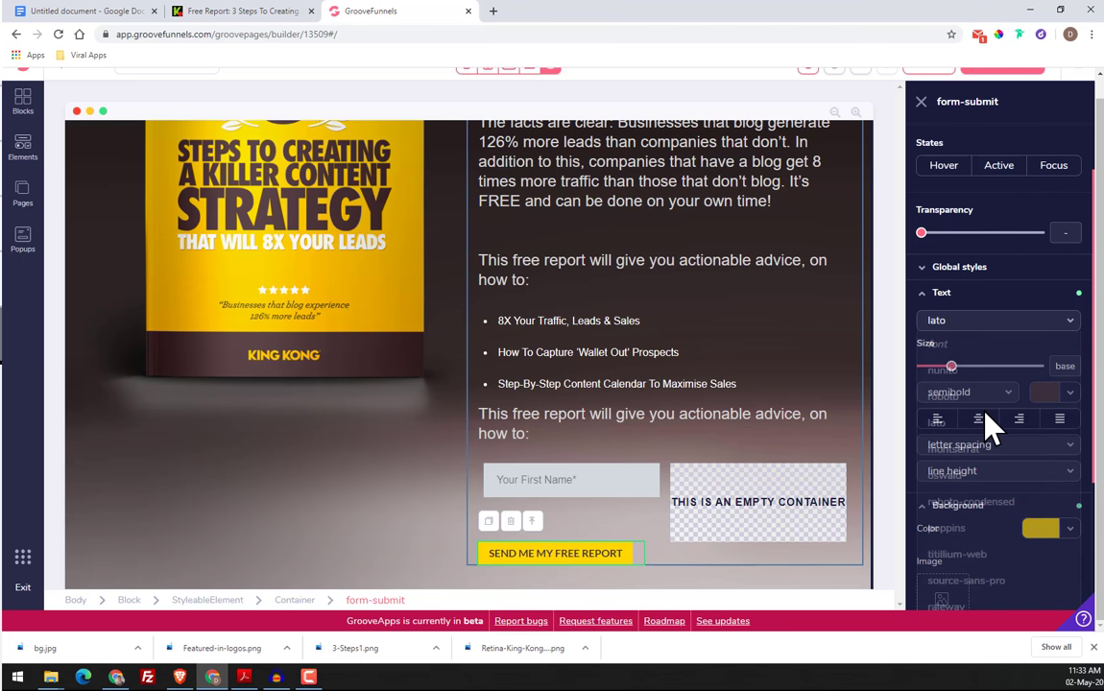
left_click(973, 326)
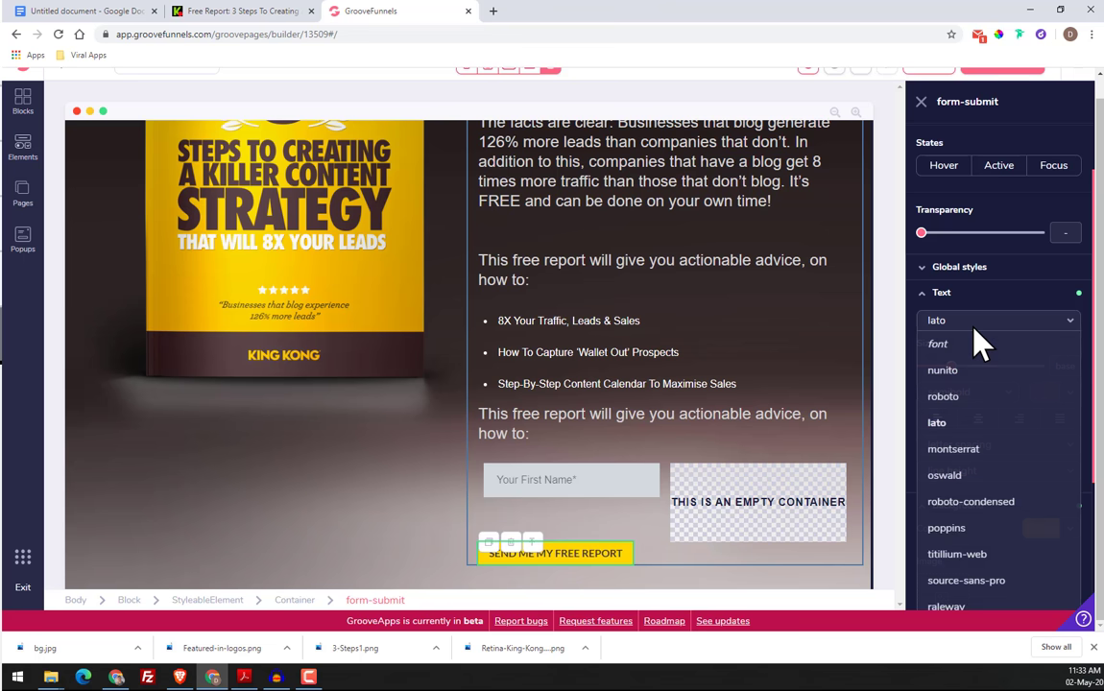
left_click(986, 474)
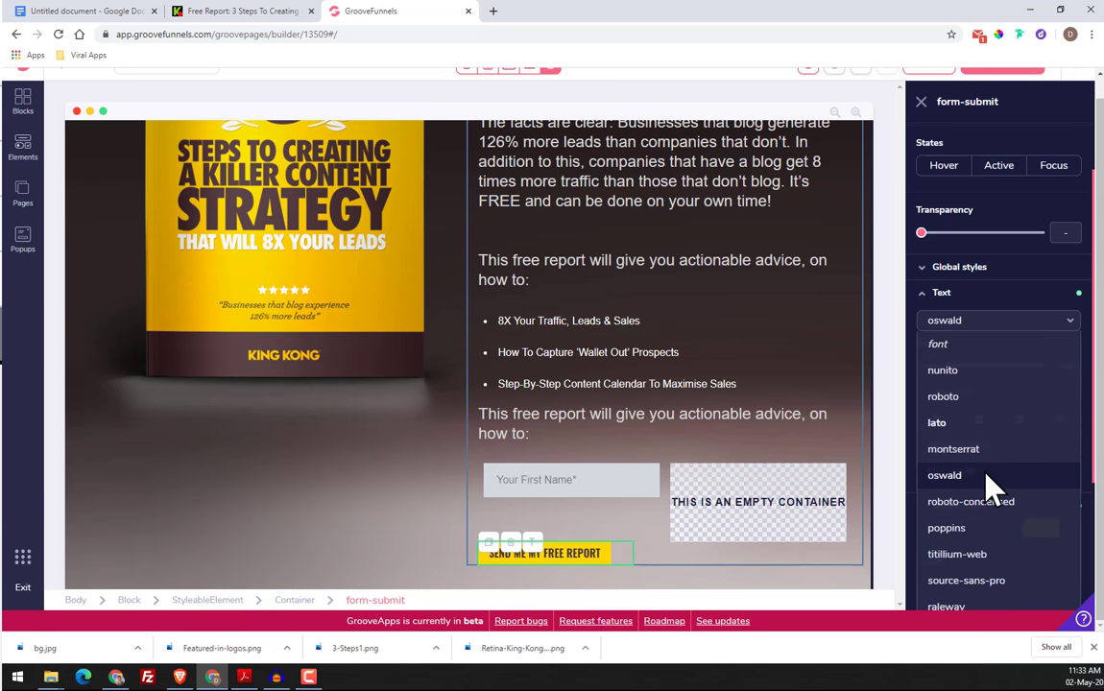
Compare with the button on the original King Kong page and set the submit button's text size to 4xl
left_click(259, 17)
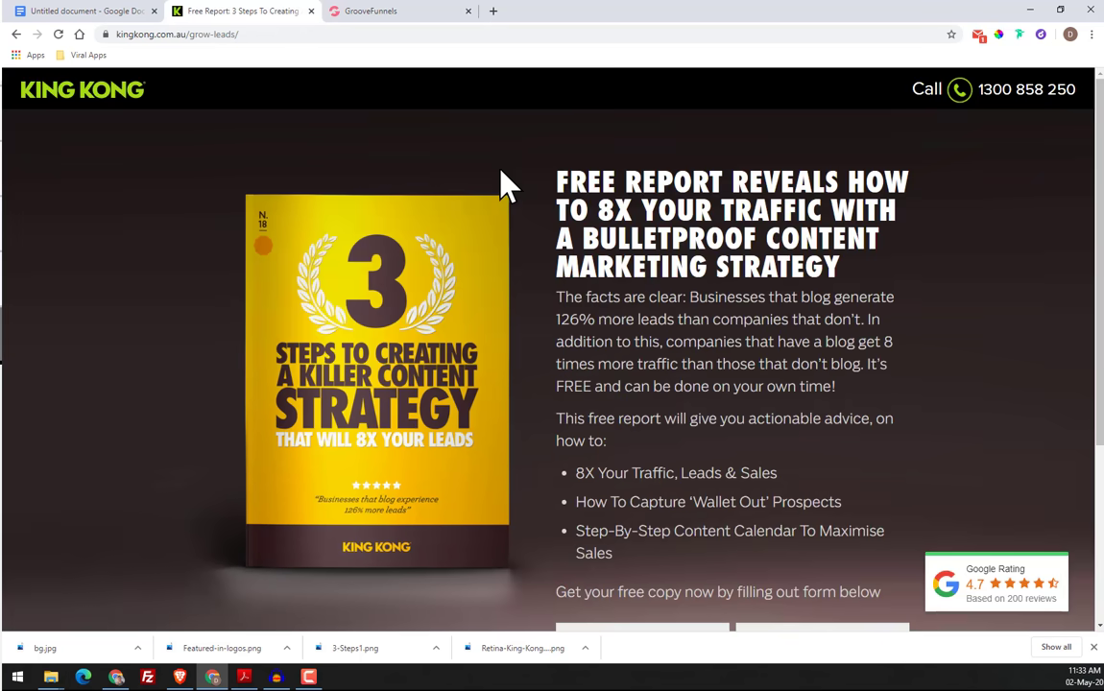
scroll(616, 493, "down", 5)
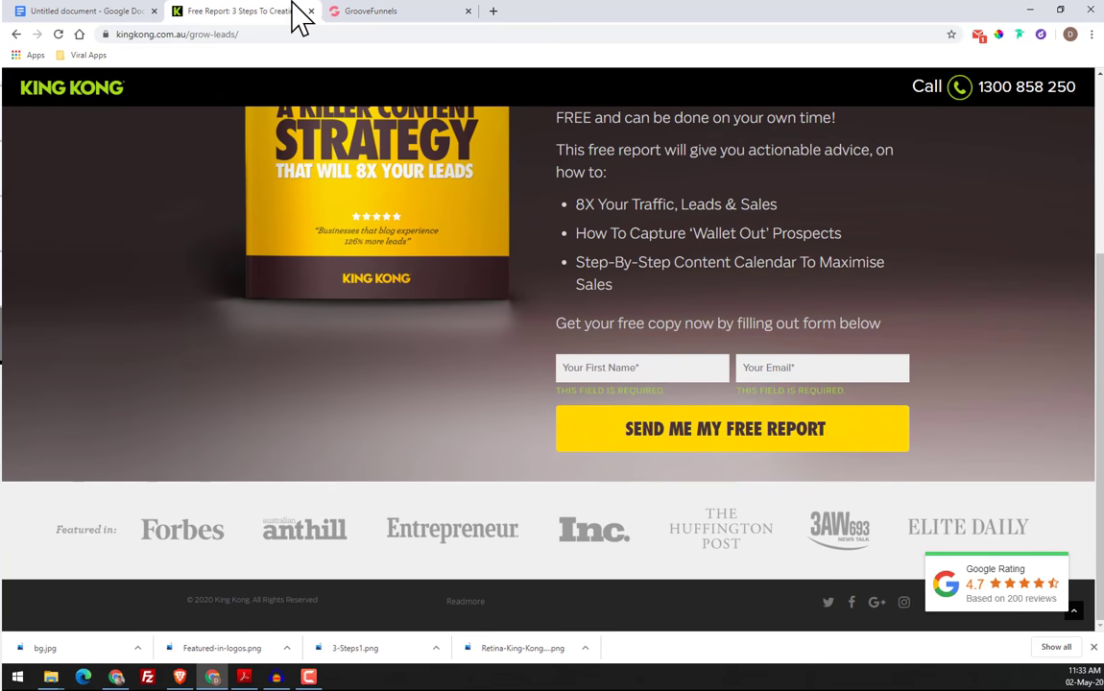
left_click(365, 11)
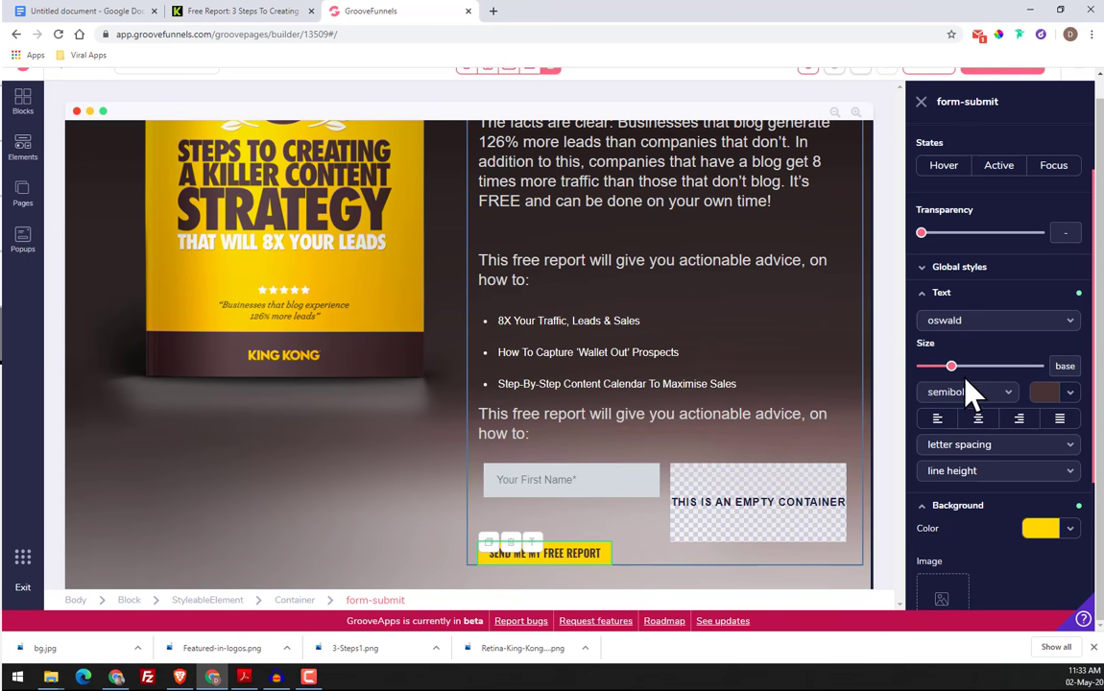
left_click_drag(962, 367, 1004, 367)
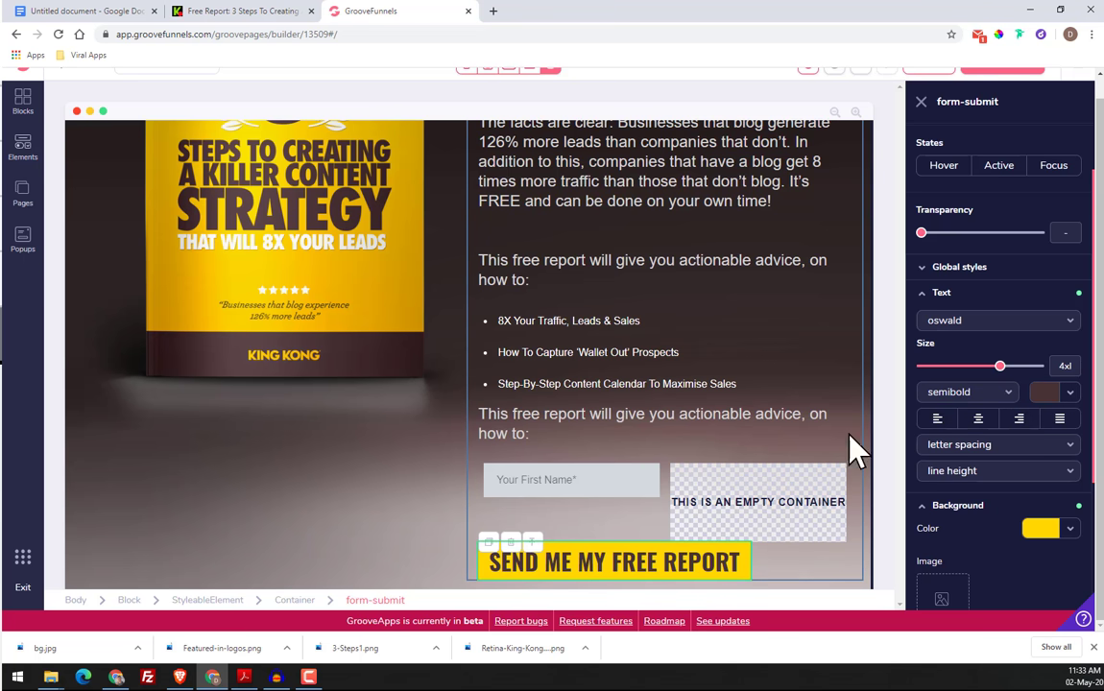
Set the font of the hero headline "Free report reveals how to 8X your traffic" to oswald
scroll(969, 342, "down", 1)
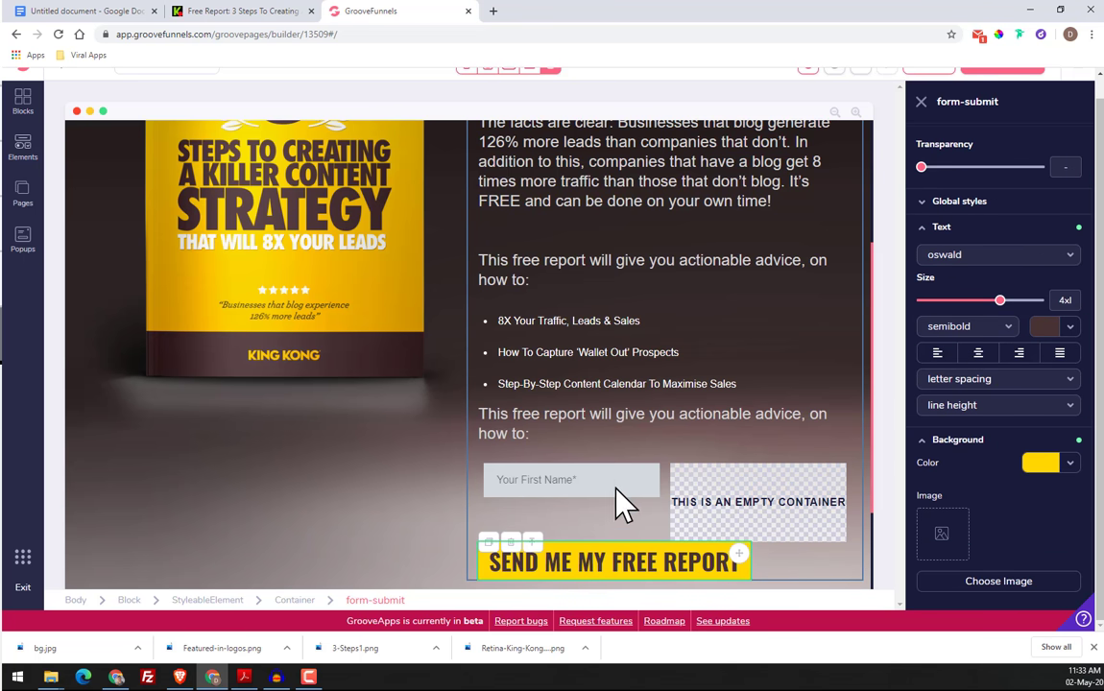
scroll(595, 420, "up", 5)
left_click(566, 271)
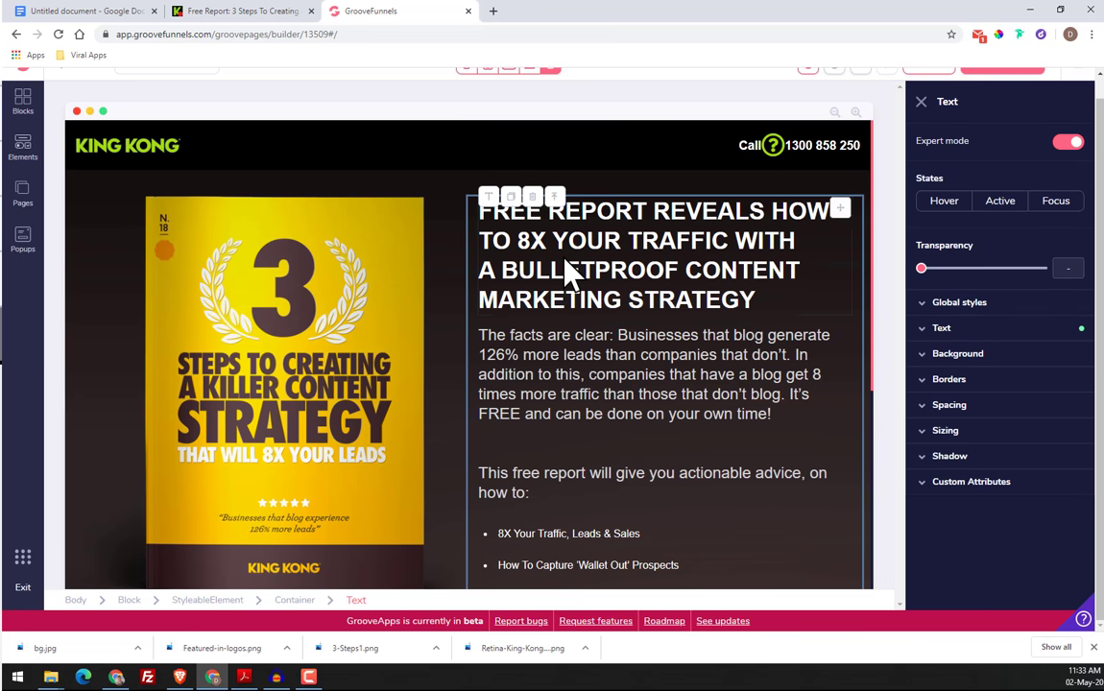
left_click(971, 327)
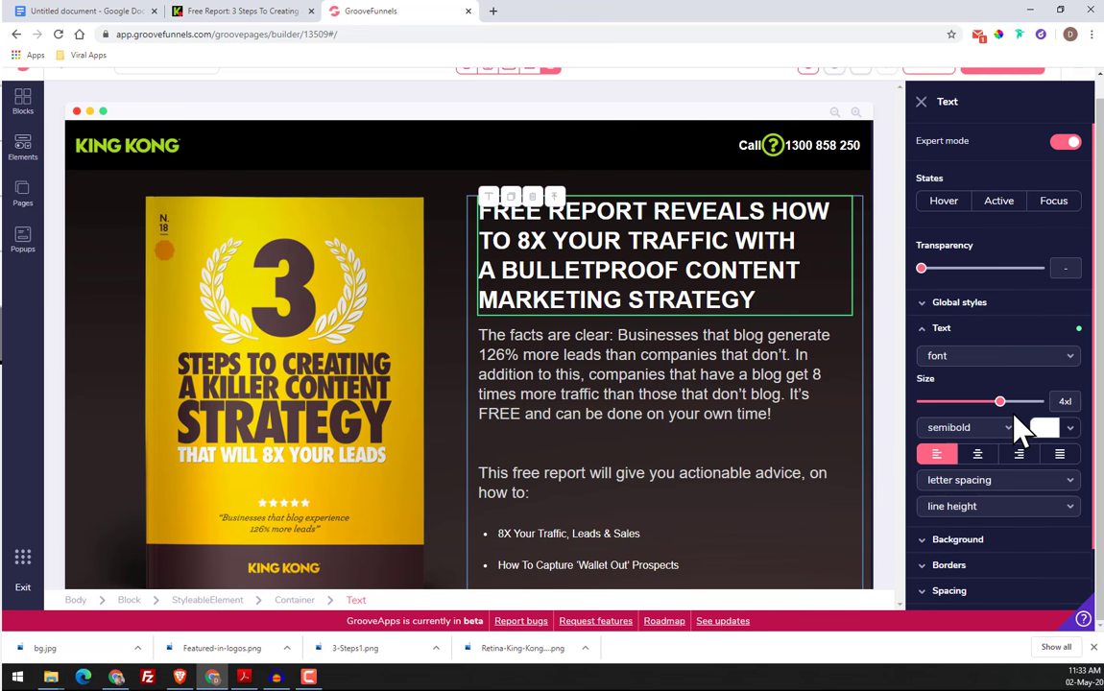
left_click(980, 363)
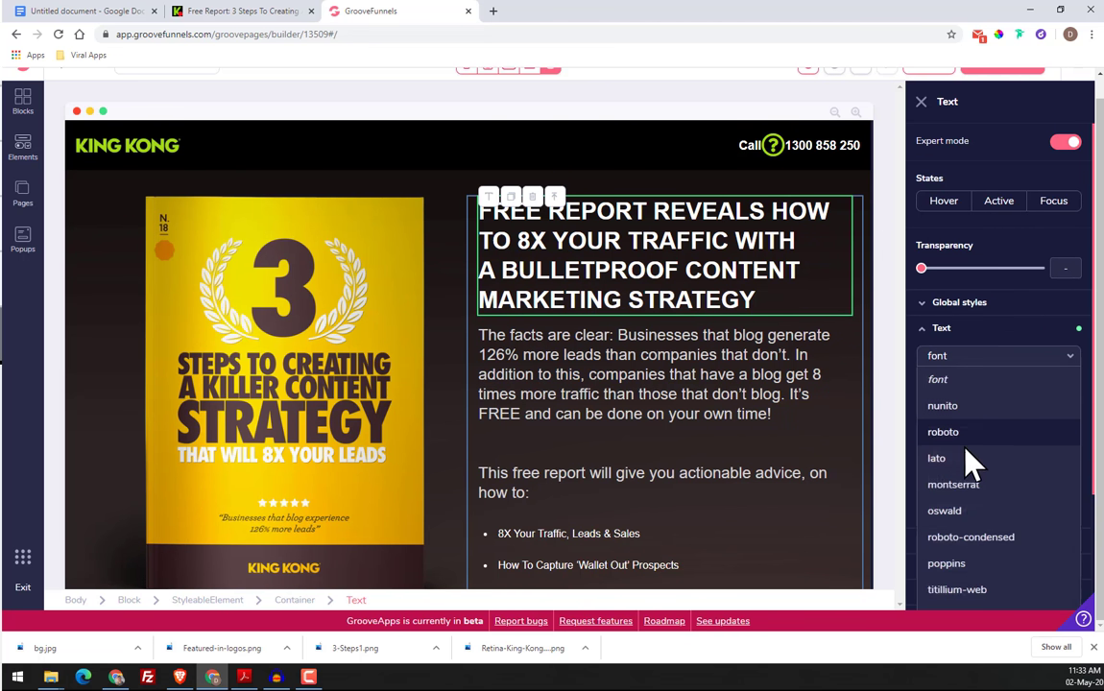
left_click(967, 511)
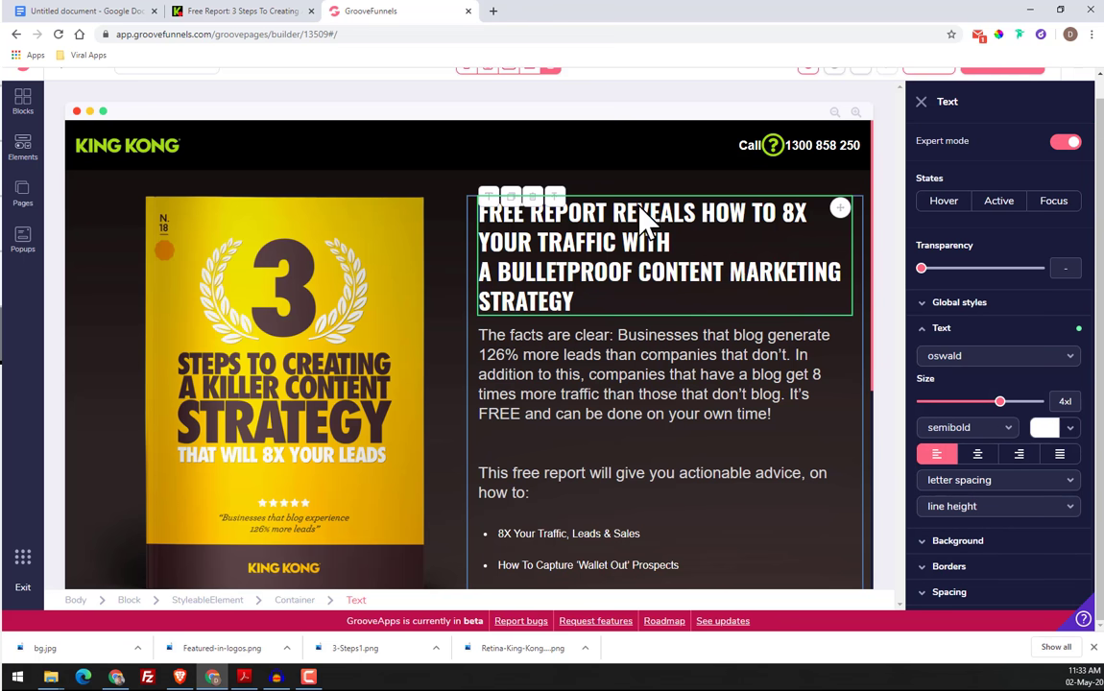
Match the headline's line breaks to the original King Kong page, starting the second line at "TO 8X" and the fourth at "MARKETING"
left_click(229, 11)
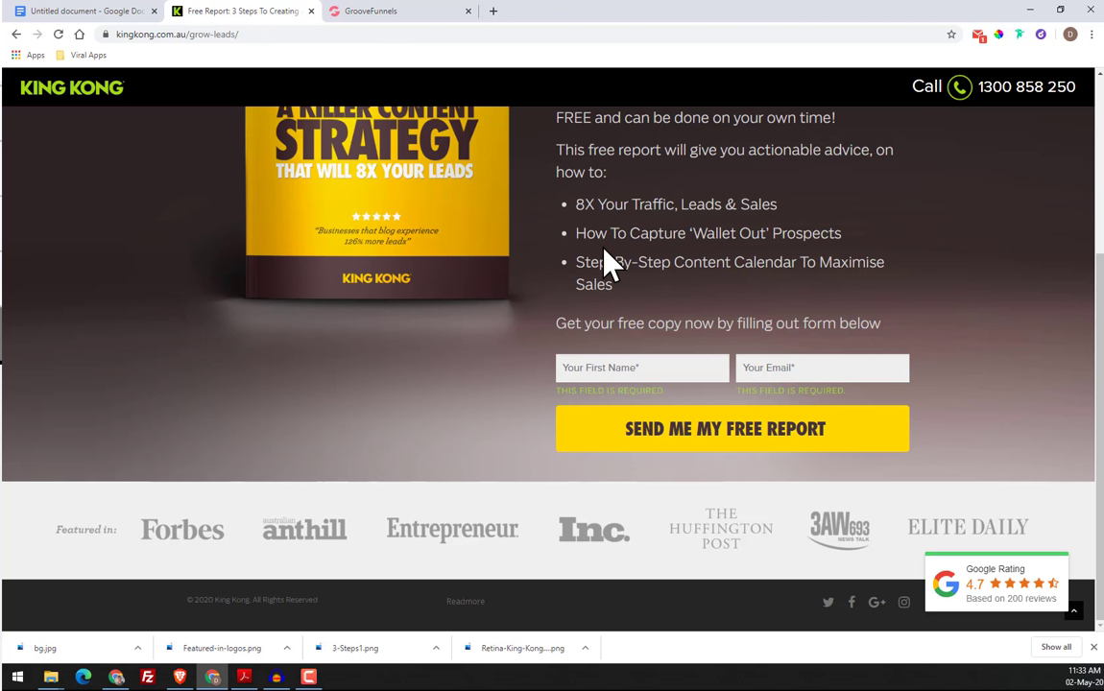
scroll(605, 259, "up", 3)
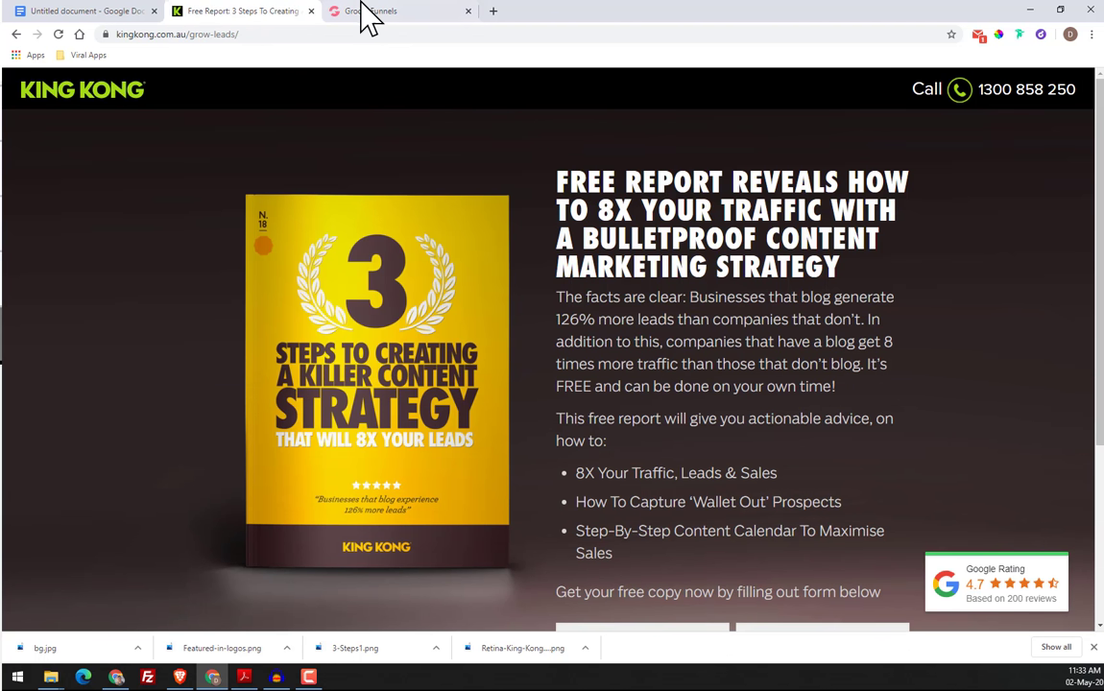
left_click(370, 14)
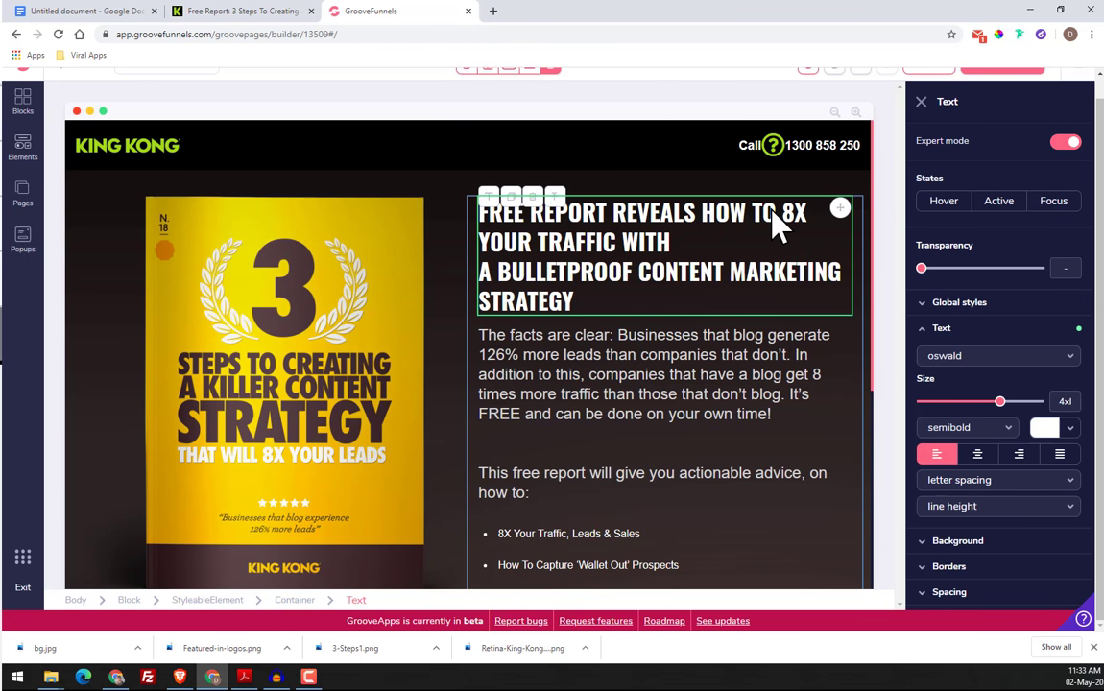
left_click(772, 227)
key("Return")
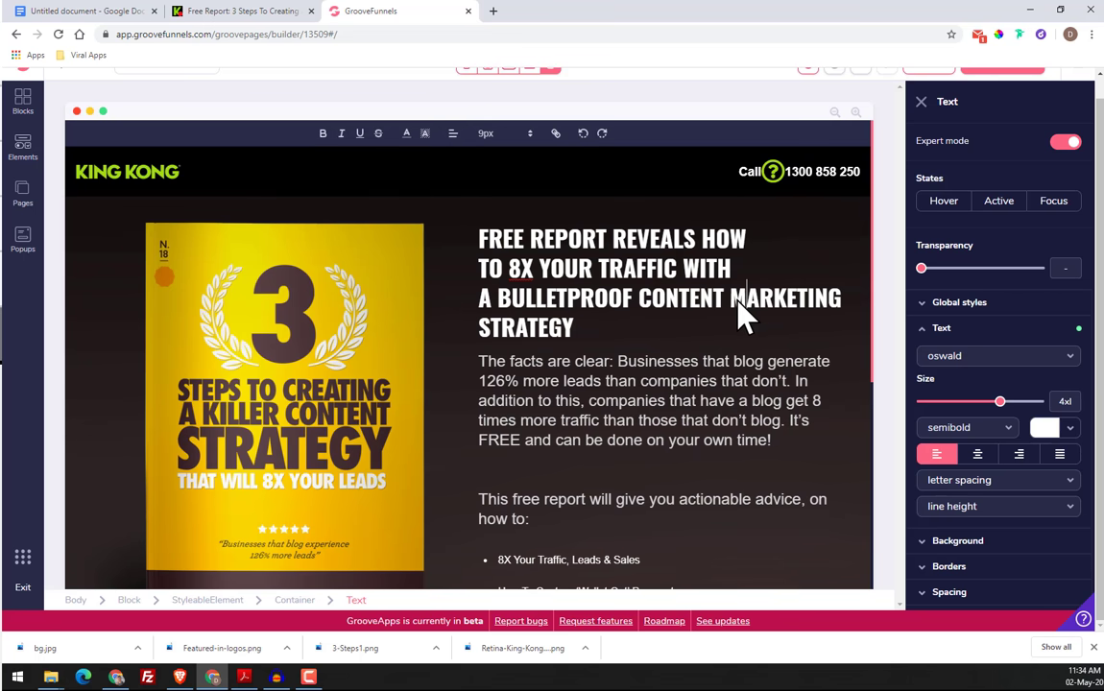
key("BackSpace")
key("Return")
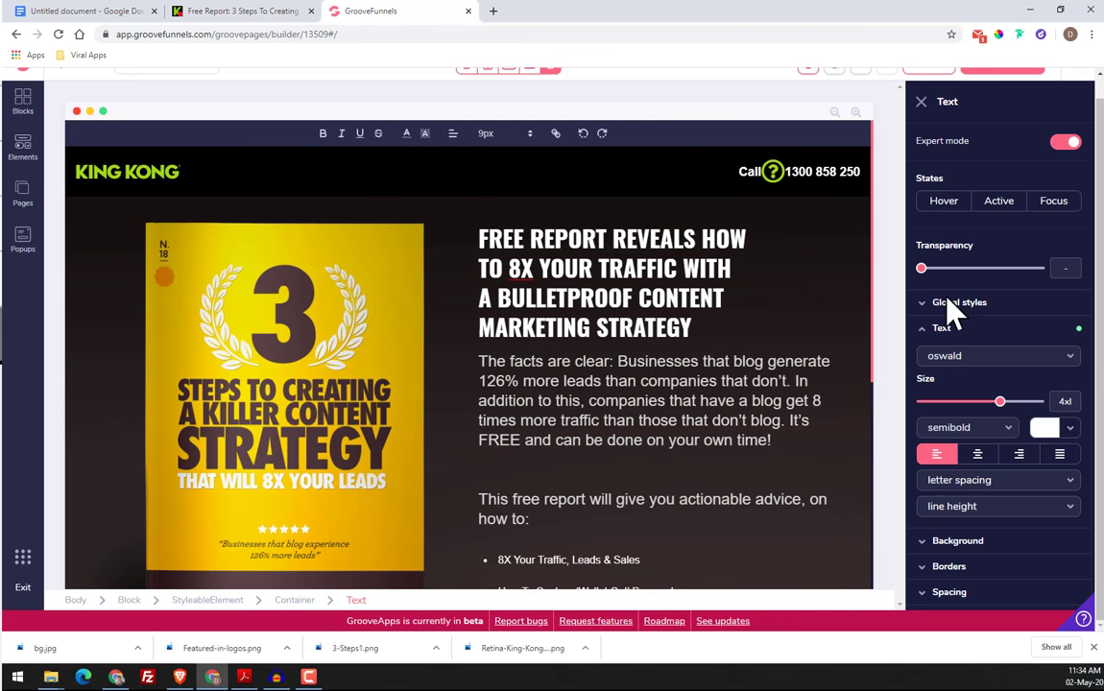
Set the headline's text size to 5xl and compare it with the original King Kong page
left_click_drag(1004, 401, 1012, 402)
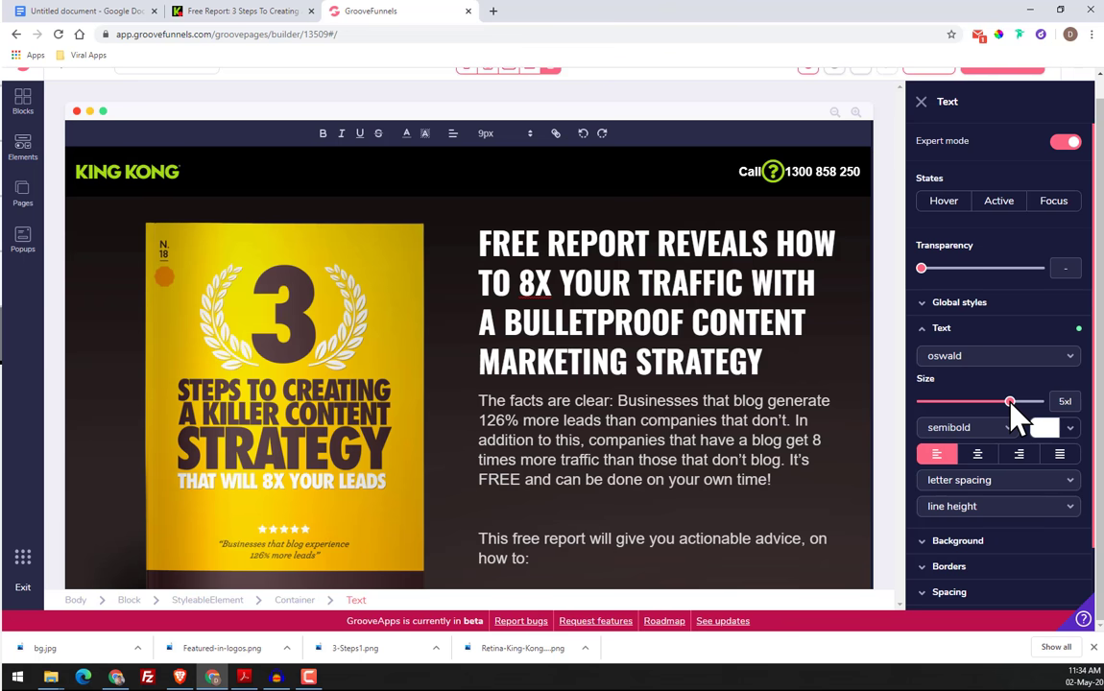
scroll(629, 370, "down", 1)
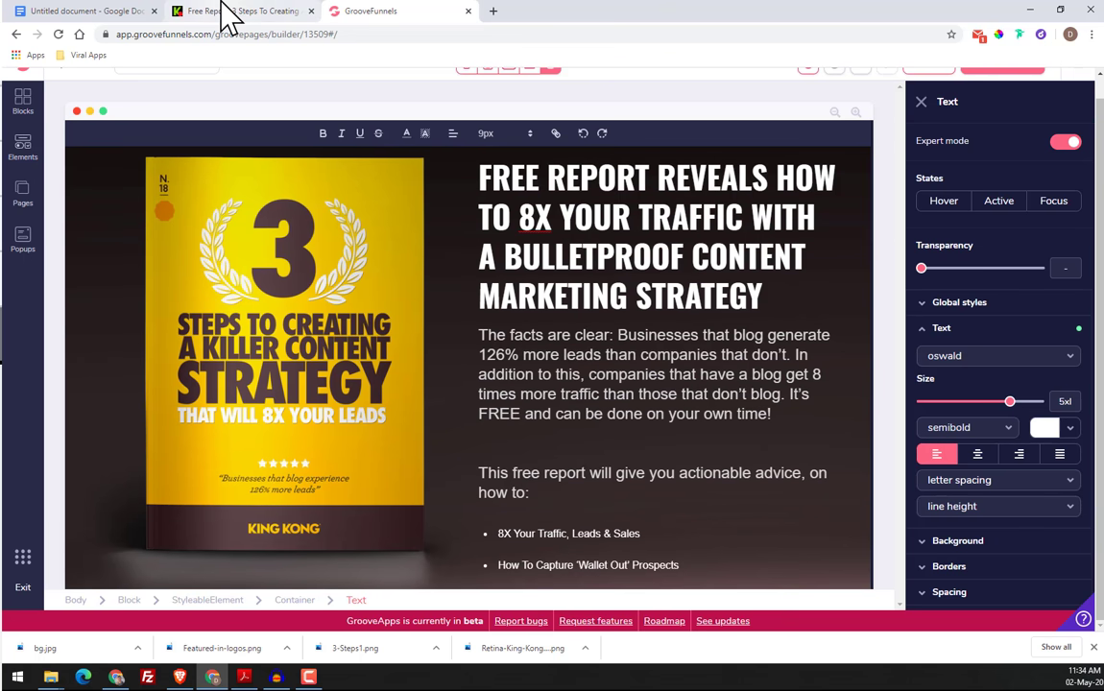
left_click(227, 13)
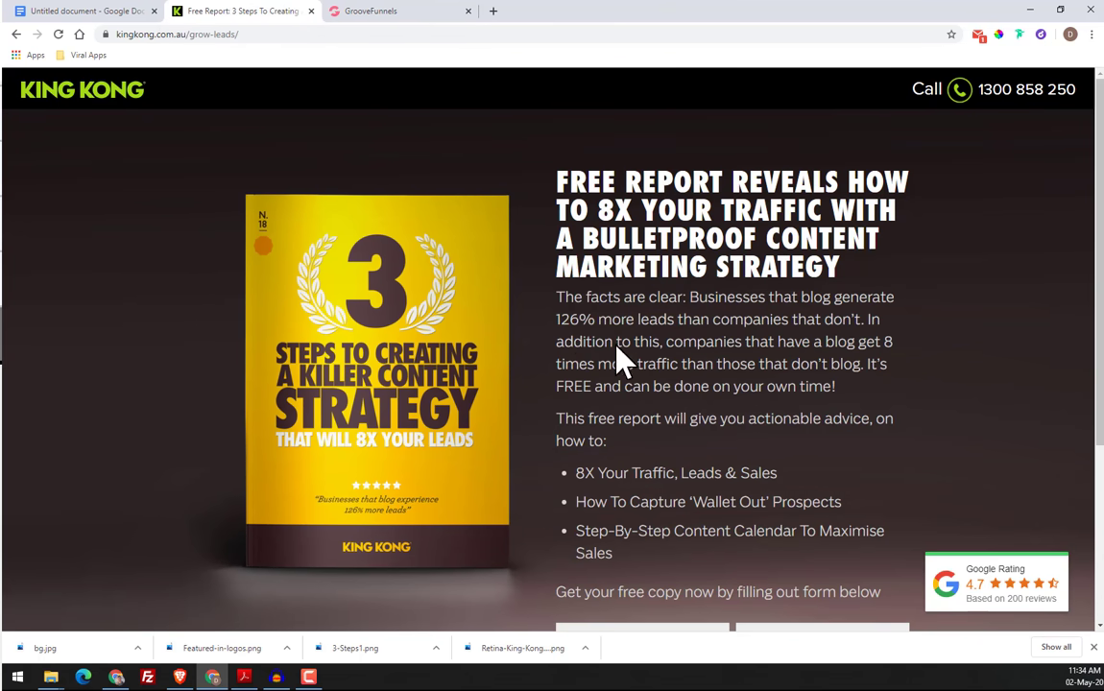
left_click(375, 12)
Set the font of the paragraph beginning "The facts are clear" to montserrat
left_click(604, 352)
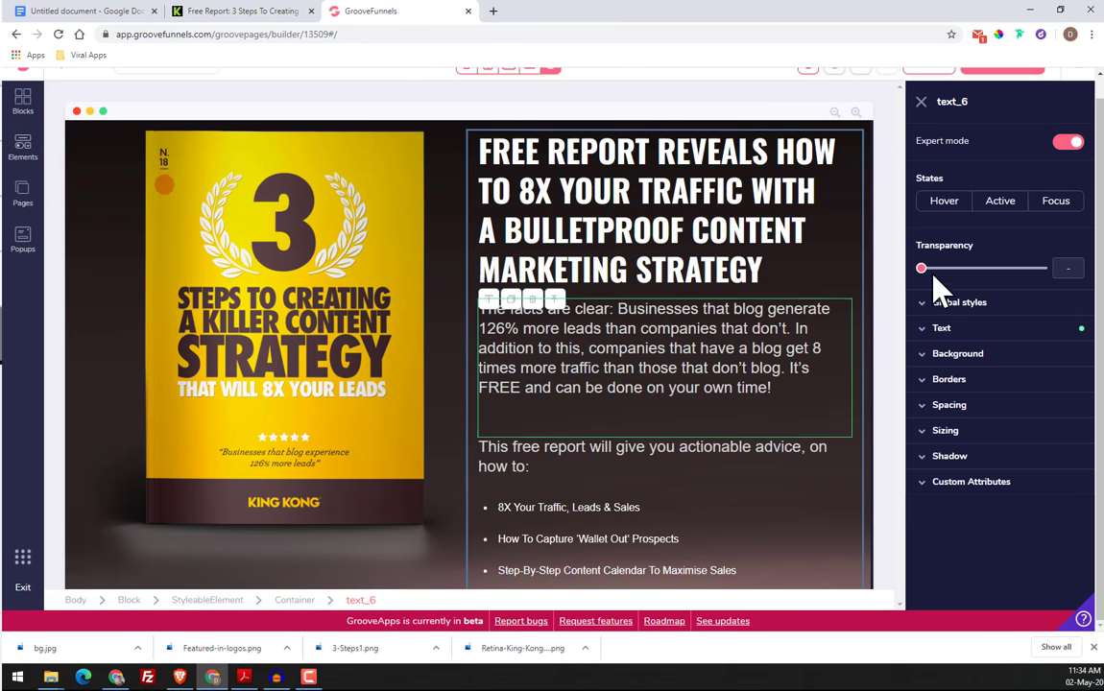
left_click(961, 353)
left_click(960, 329)
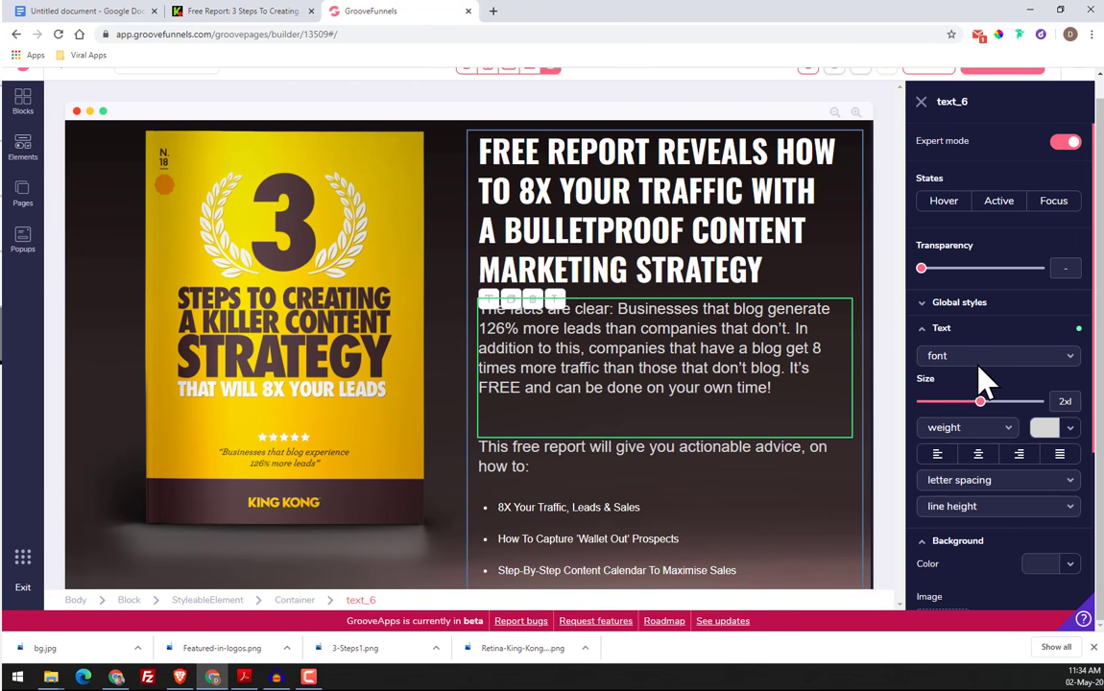
left_click(979, 361)
left_click(978, 485)
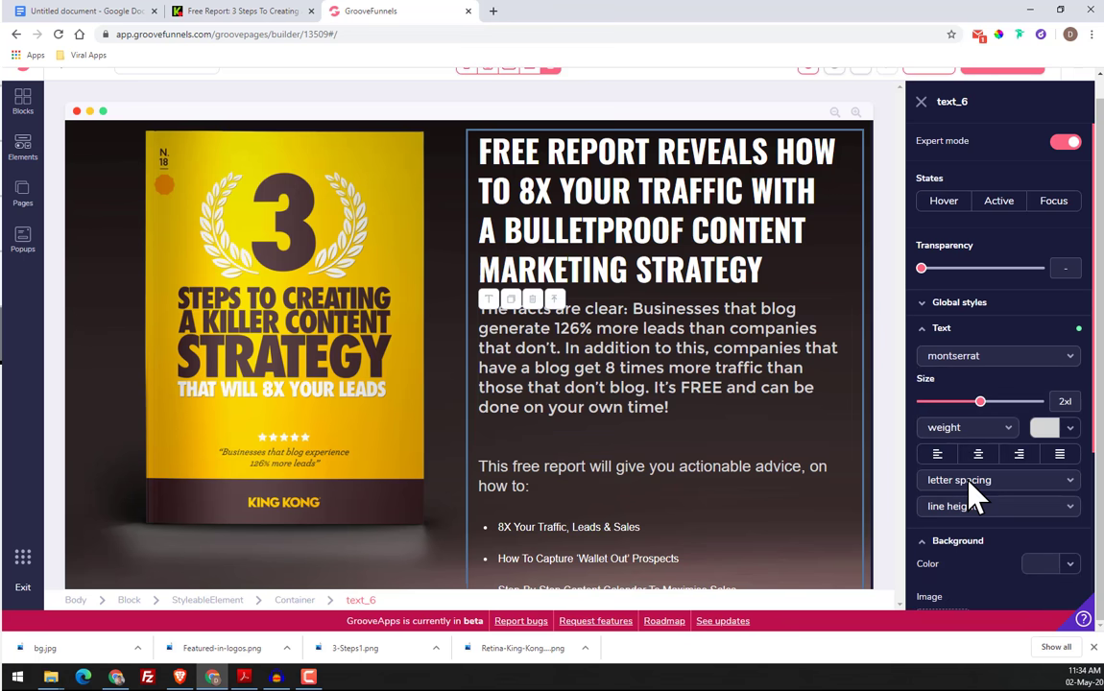
Try the hairline and light weights on the "The facts are clear" paragraph and reset its weight to the default
left_click(971, 426)
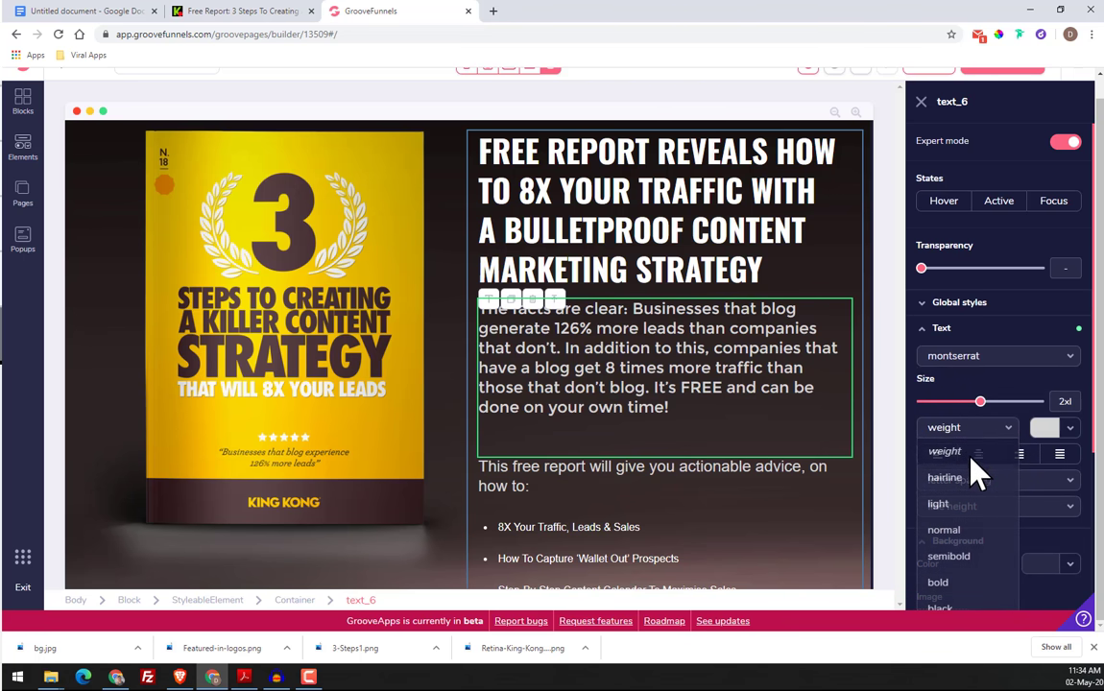
left_click(969, 480)
left_click(970, 428)
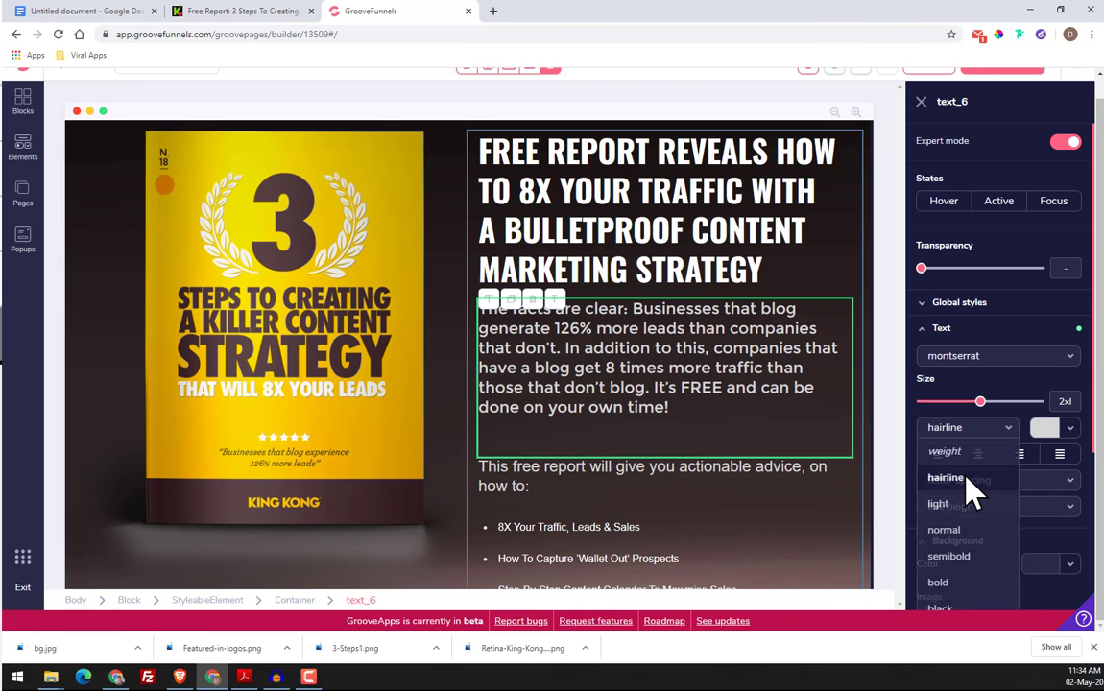
left_click(971, 504)
left_click(970, 428)
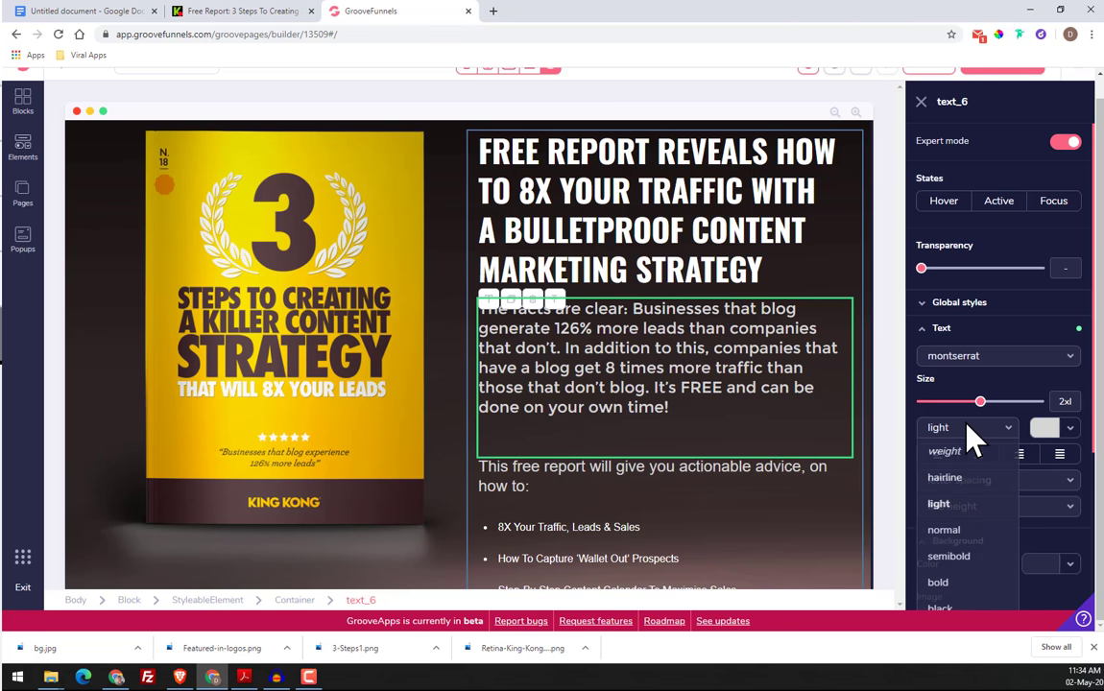
left_click(972, 452)
left_click(970, 428)
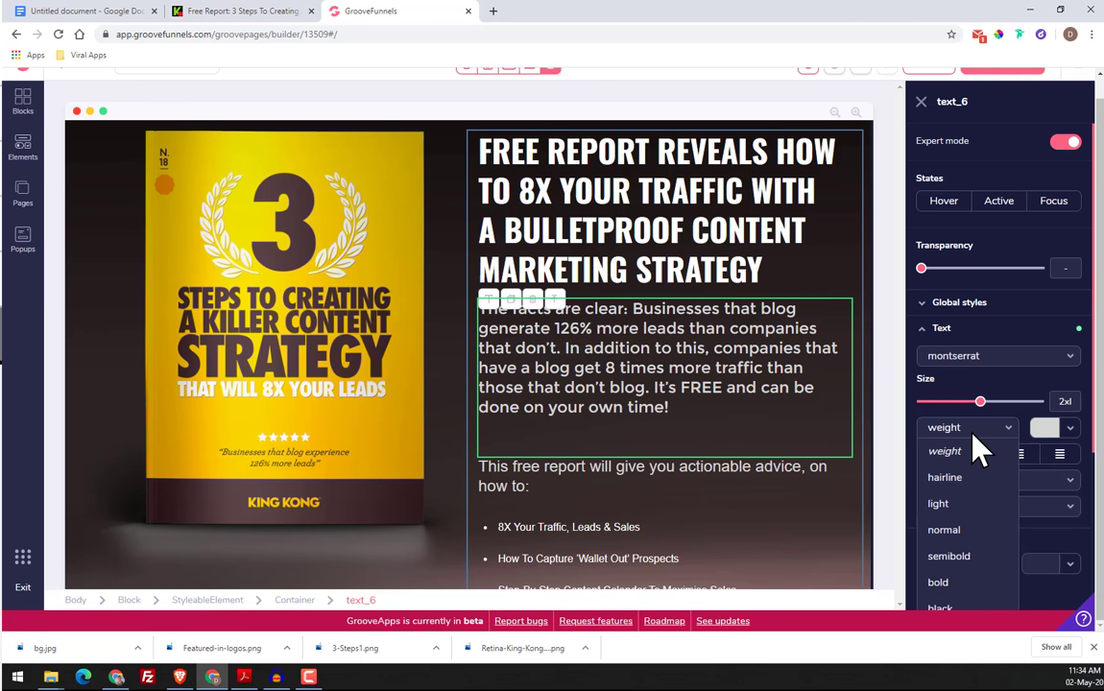
Try the lato and nunito fonts on the "The facts are clear" paragraph and reset its font to the default
left_click(974, 356)
left_click(970, 458)
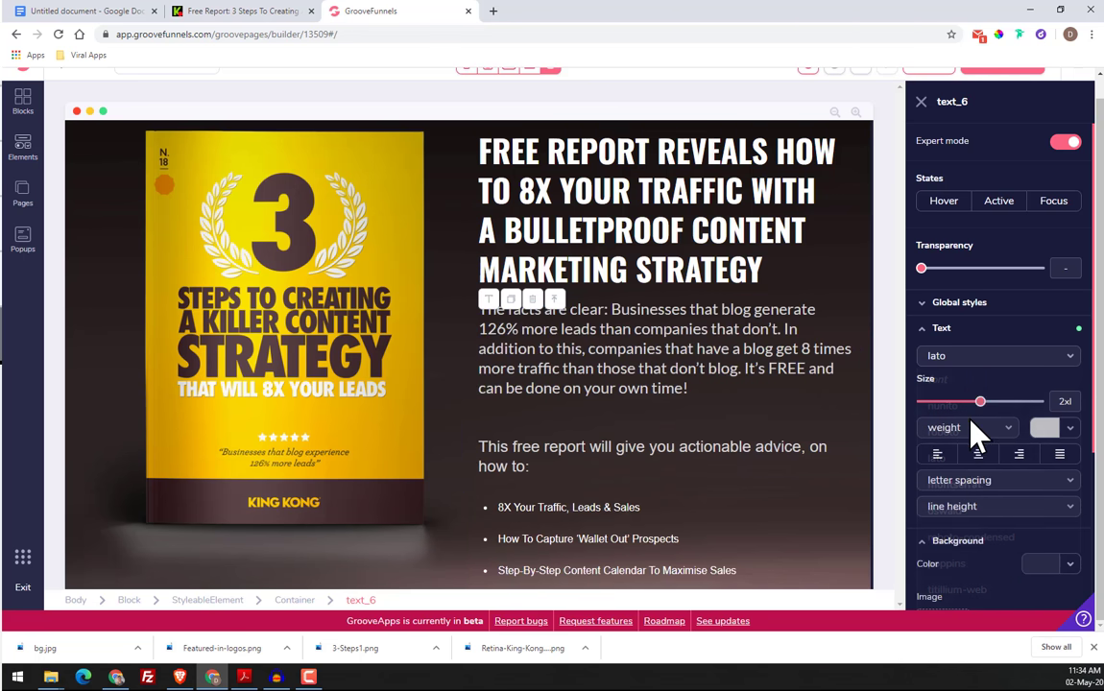
left_click(973, 356)
left_click(970, 407)
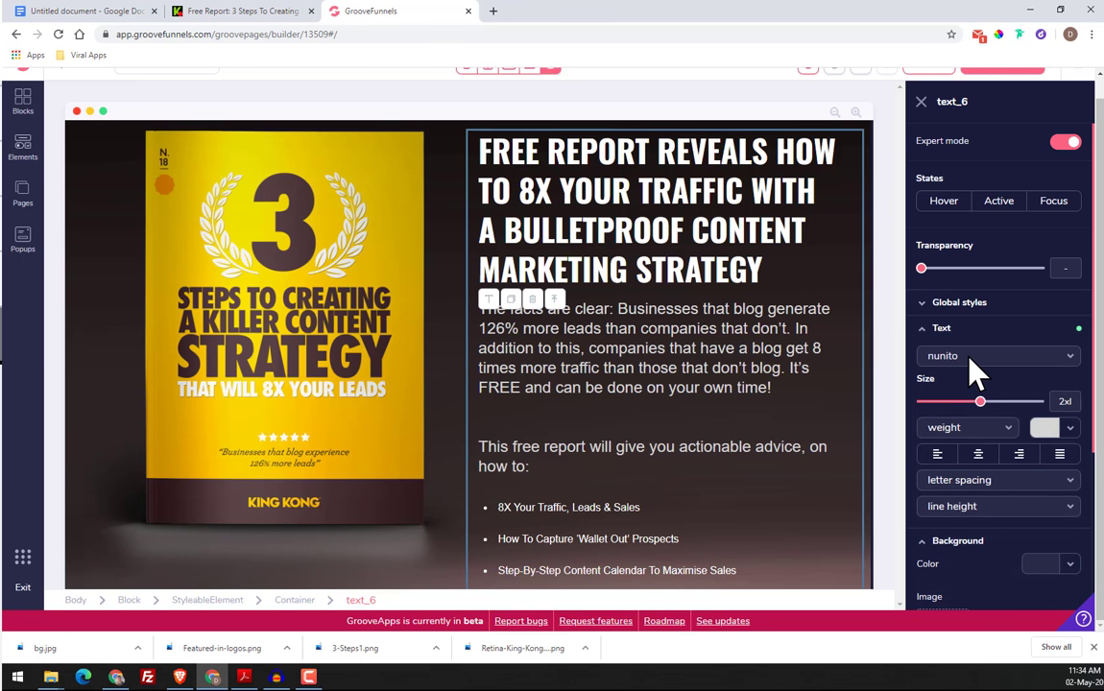
left_click(975, 356)
left_click(970, 379)
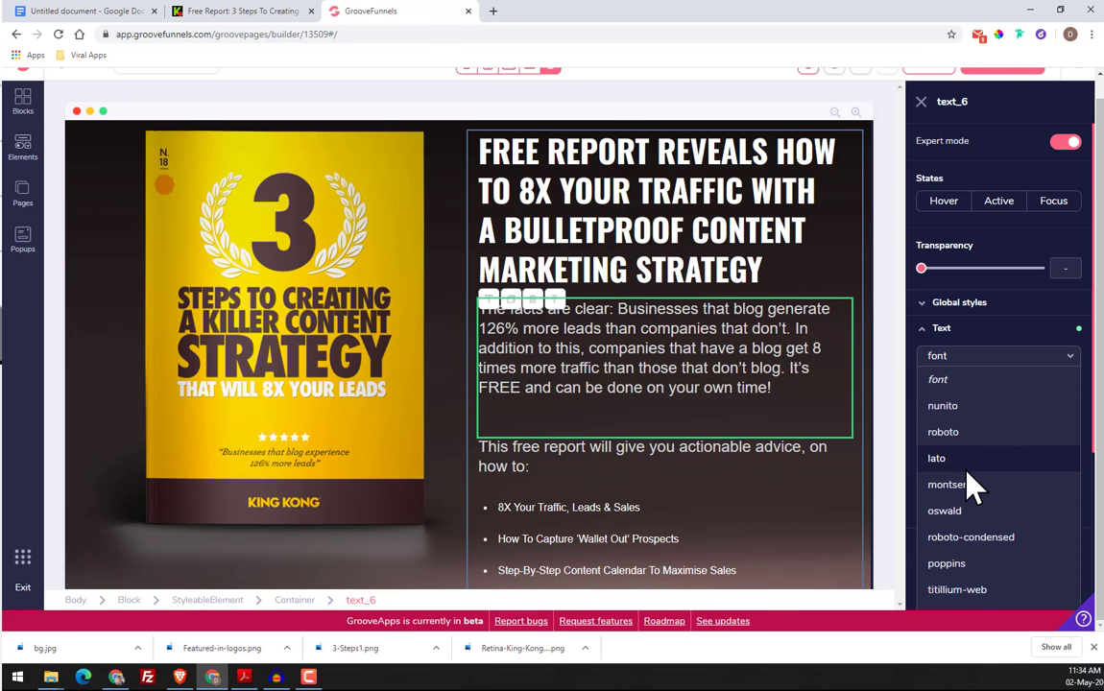
Set the "The facts are clear" paragraph's font to montserrat with the hairline weight
left_click(975, 485)
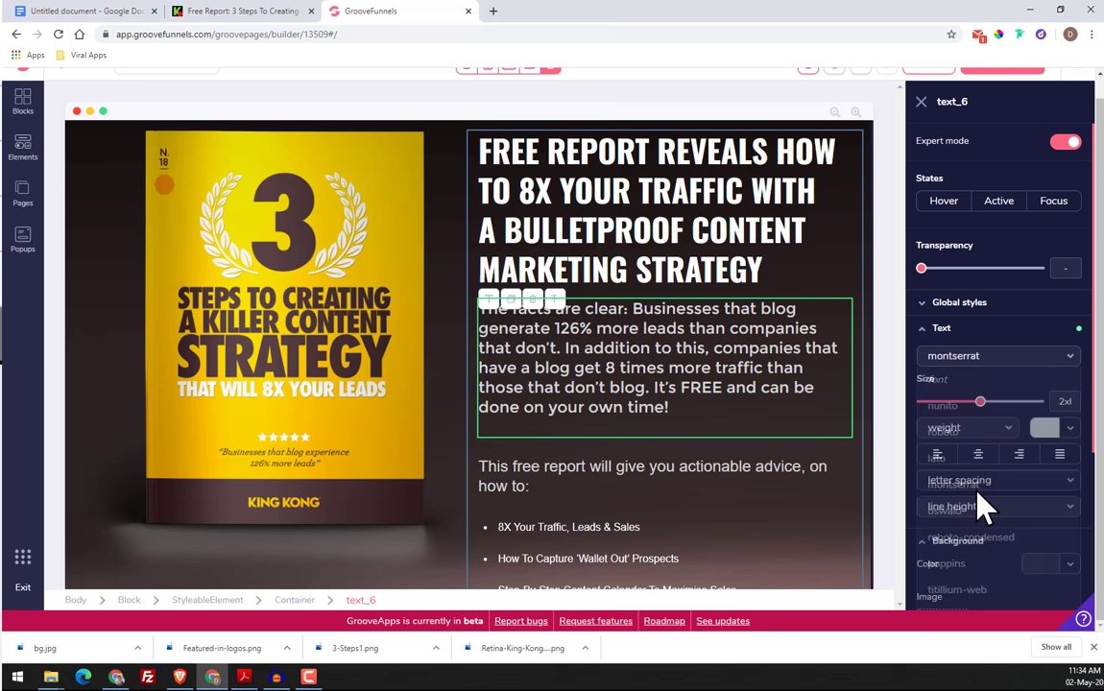
left_click(971, 428)
left_click(965, 476)
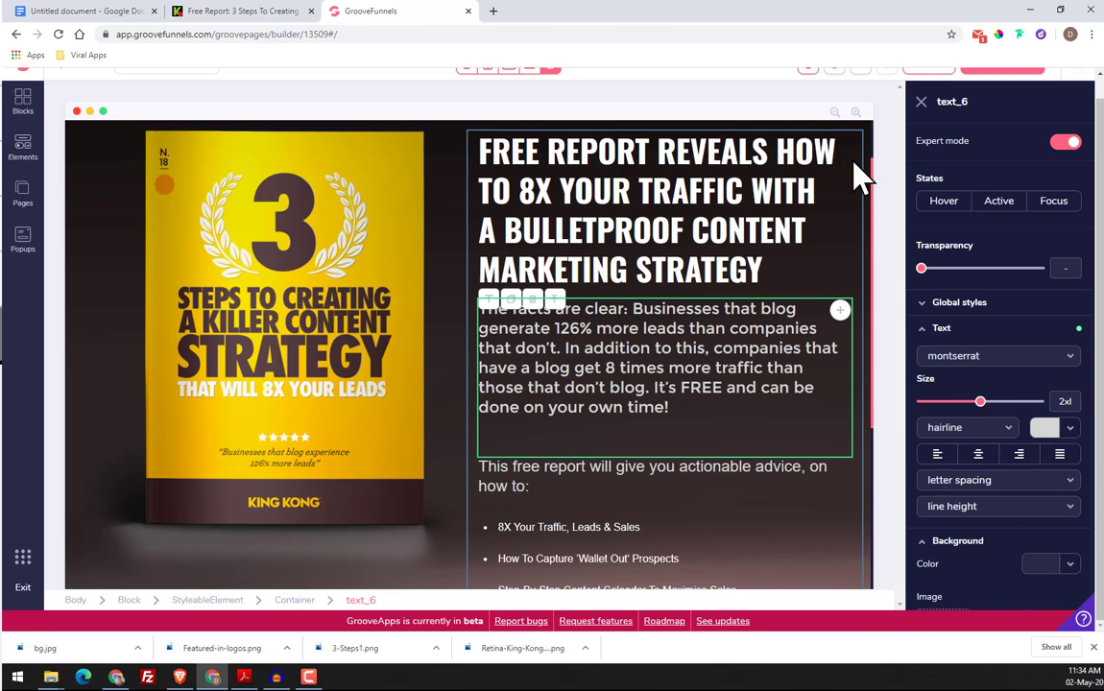
Save the page and reload the page builder
scroll(850, 173, "up", 5)
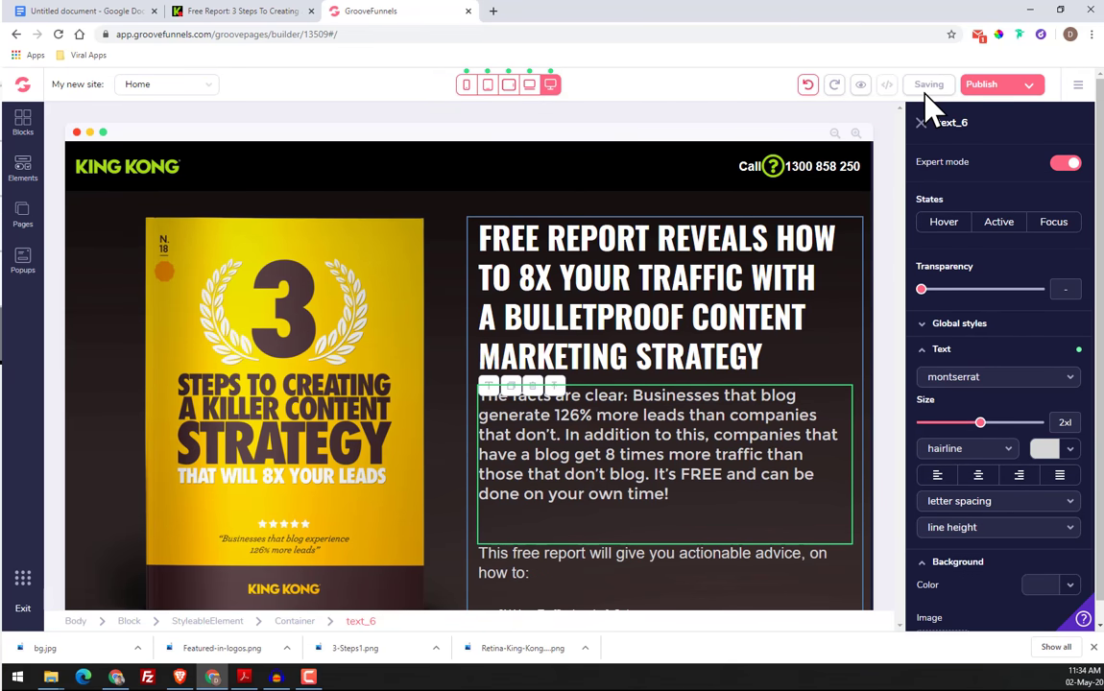
left_click(59, 35)
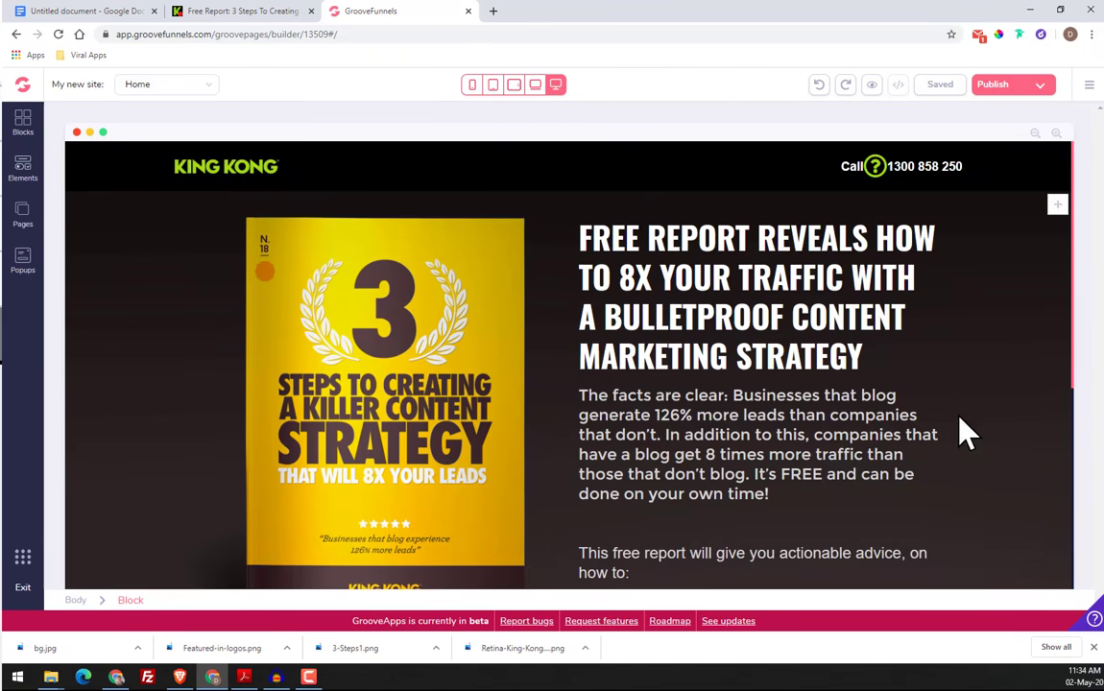
Try the normal weight on the "The facts are clear" paragraph, then set its weight to light and its size to xl
scroll(735, 374, "down", 2)
left_click(725, 322)
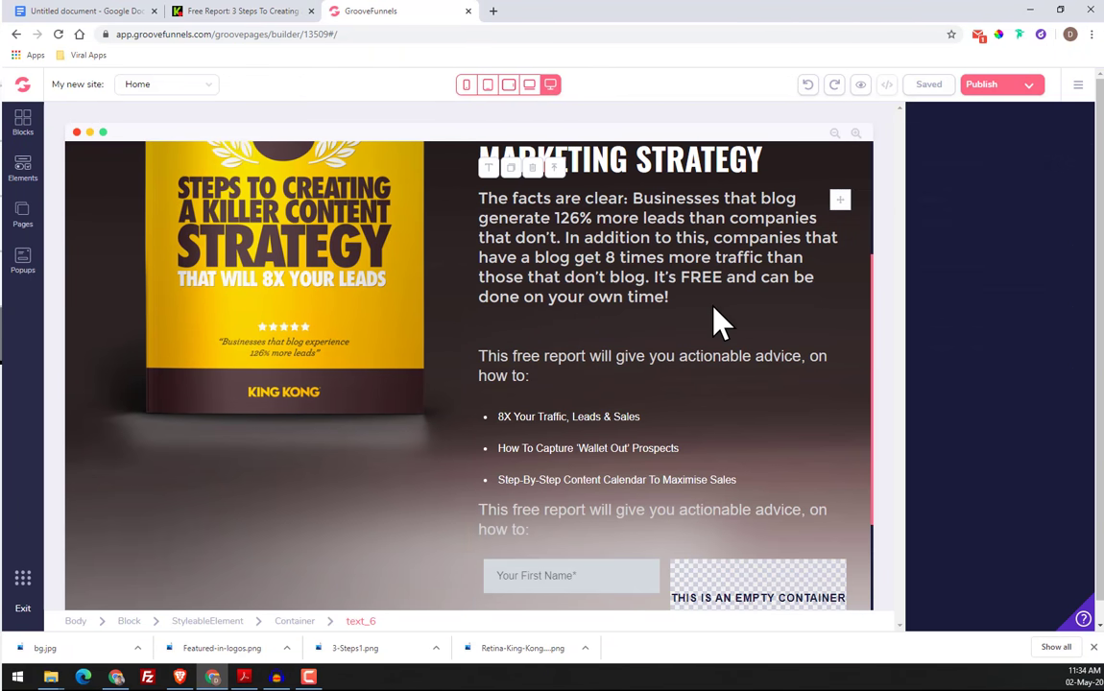
scroll(673, 300, "up", 1)
left_click(960, 355)
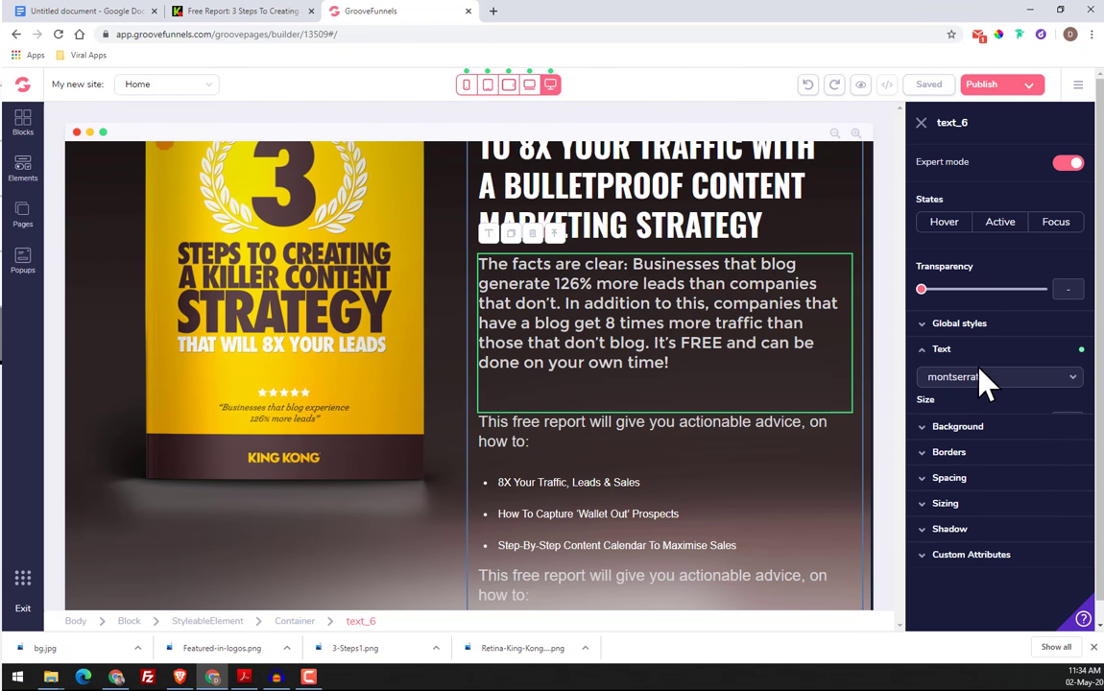
left_click(975, 449)
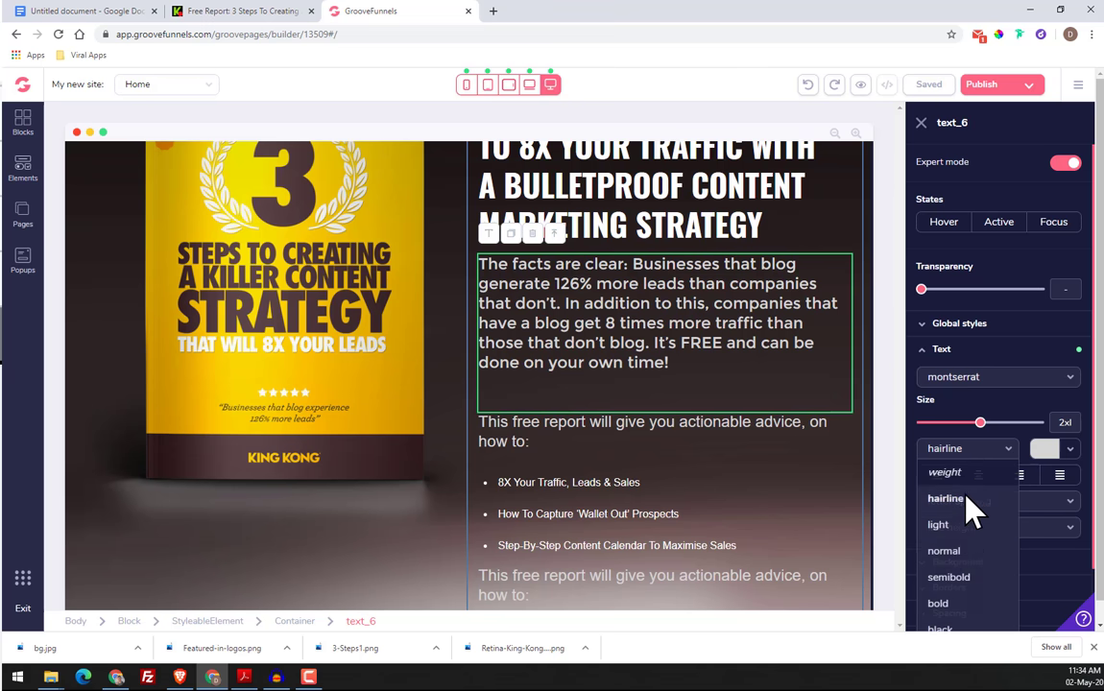
left_click(956, 551)
left_click(960, 448)
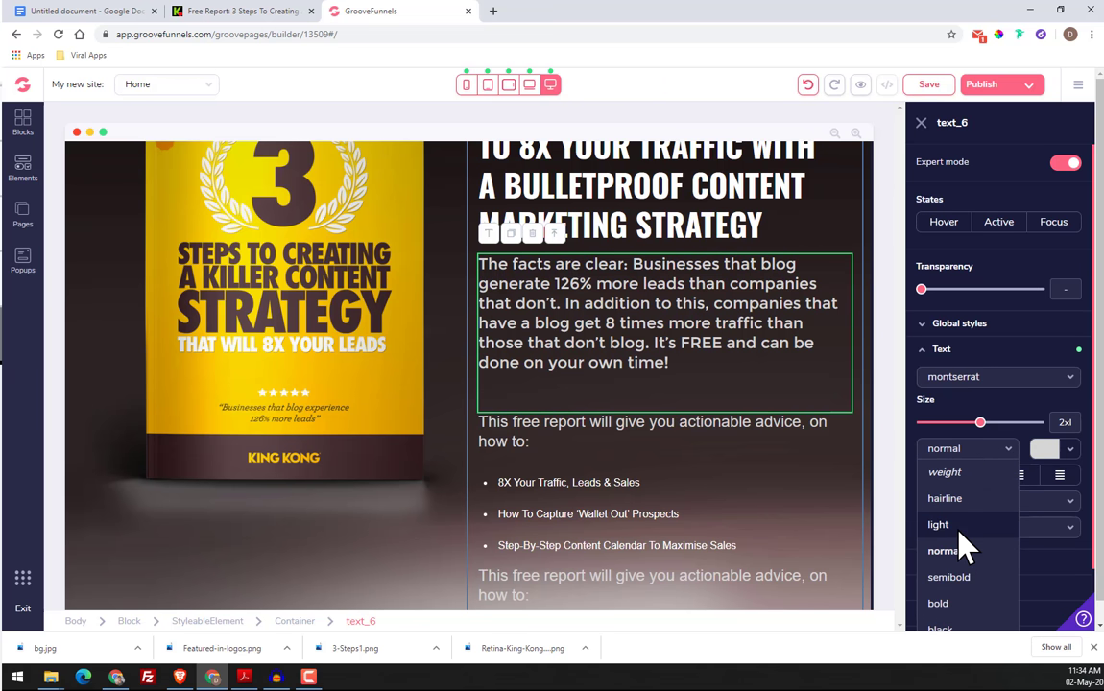
left_click(956, 522)
mouse_move(982, 426)
left_mouse_down()
mouse_move(966, 423)
mouse_move(975, 425)
left_mouse_up()
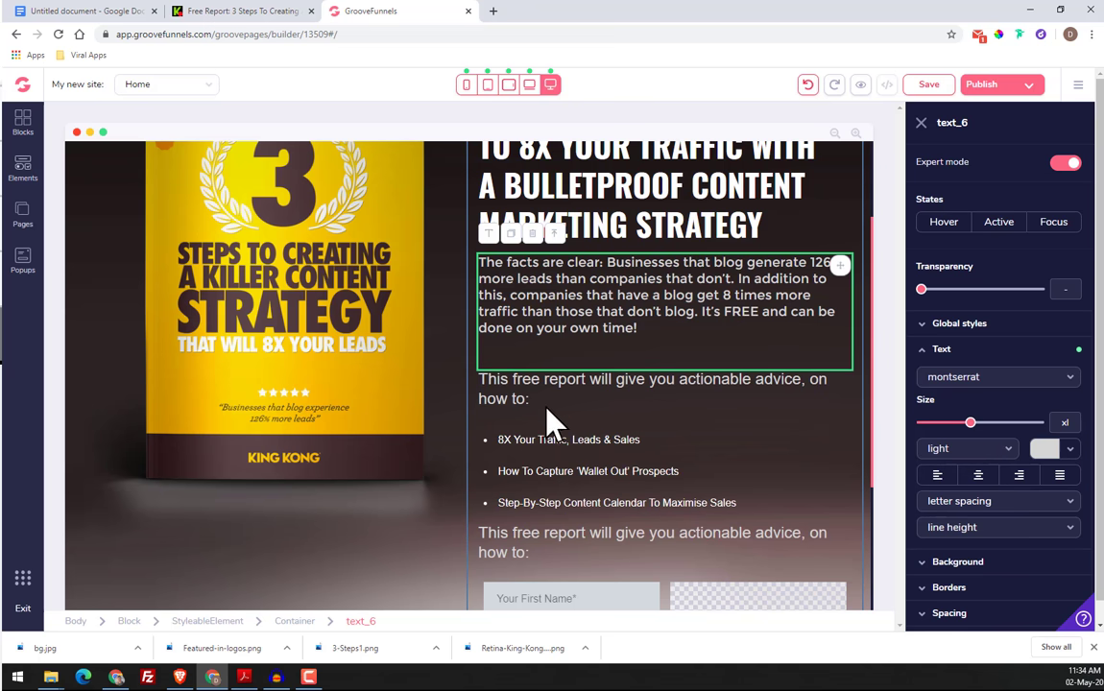
Set the paragraph "This free report will give you actionable advice" above the bullet list to montserrat with the hairline weight
left_click(554, 383)
left_click(980, 351)
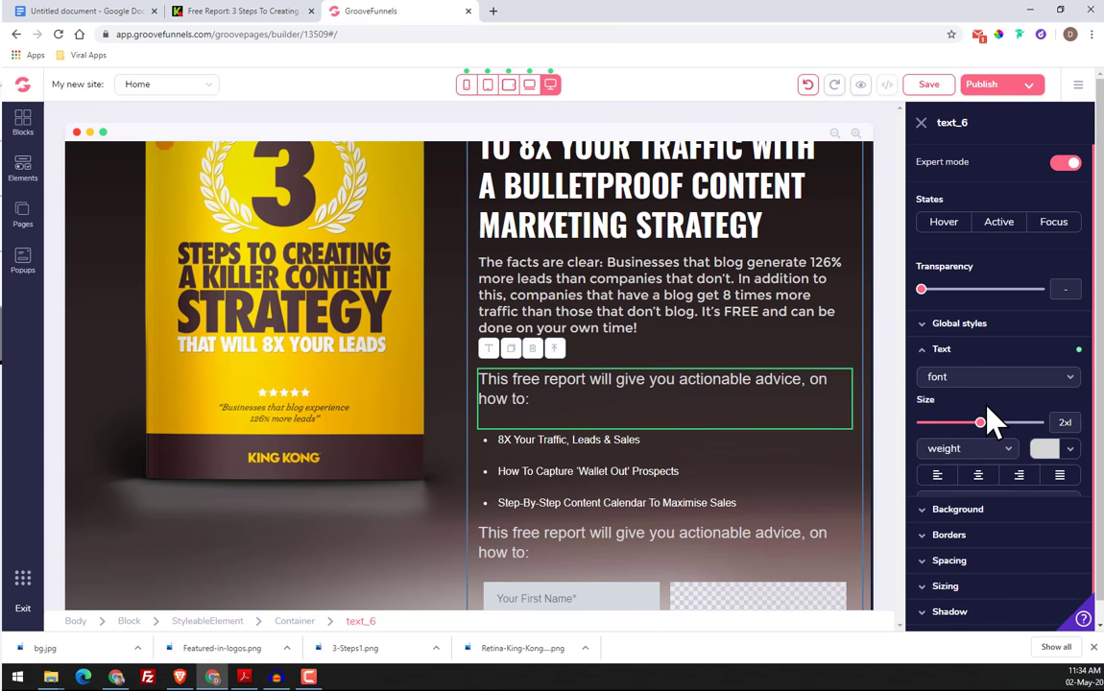
left_click(984, 378)
left_click(974, 509)
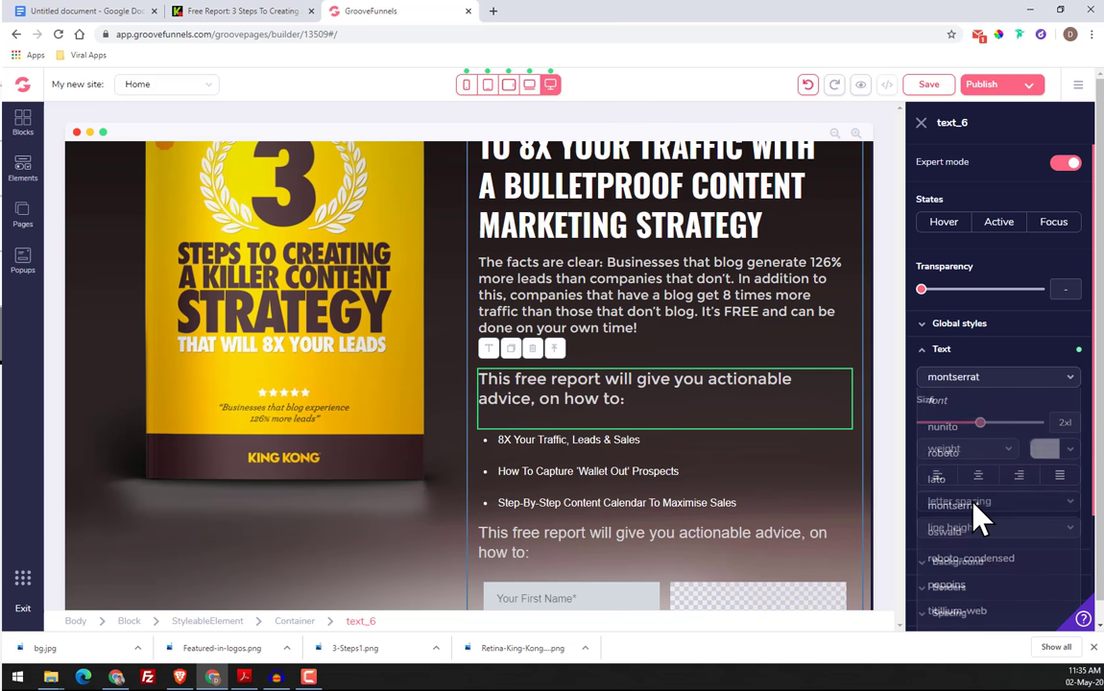
left_click(963, 451)
left_click(966, 499)
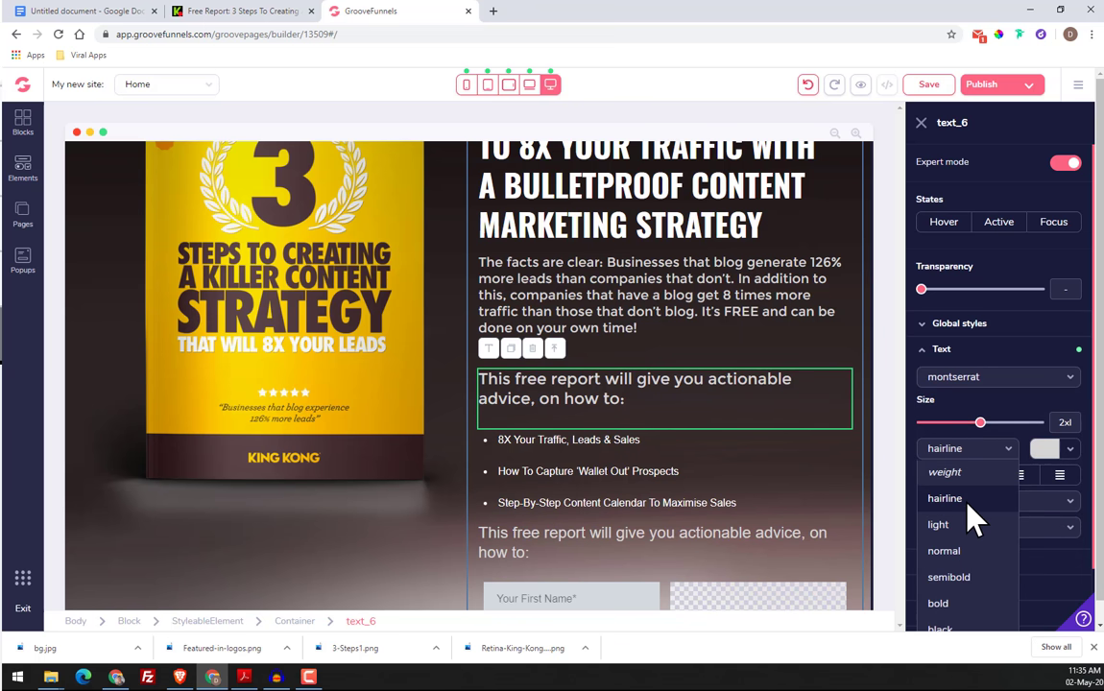
Try the light and bold weights on the "This free report" paragraph above the bullet list, then set its weight to normal
left_click(965, 449)
left_click(969, 526)
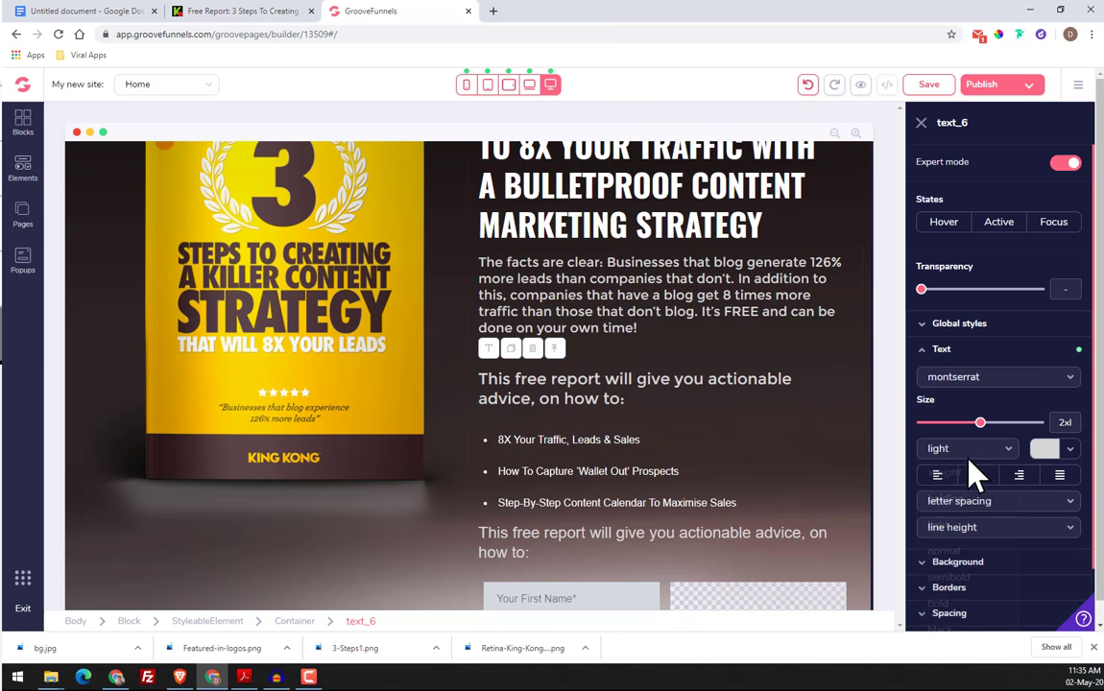
left_click(972, 456)
left_click(960, 551)
left_click(970, 449)
left_click(984, 603)
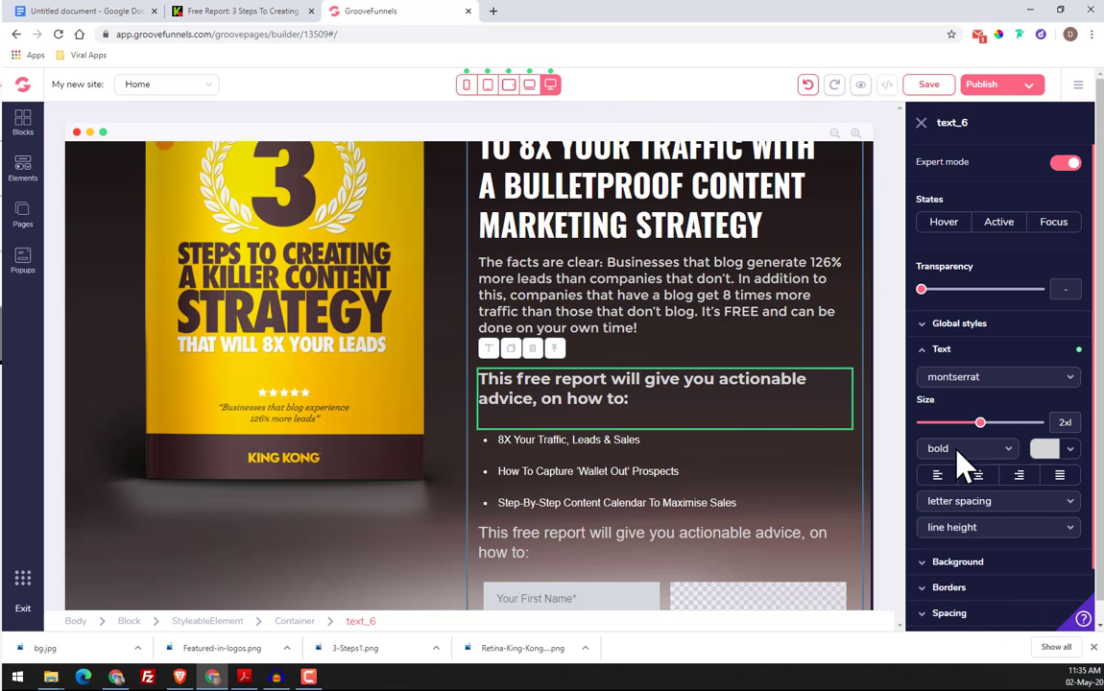
left_click(963, 450)
left_click(974, 553)
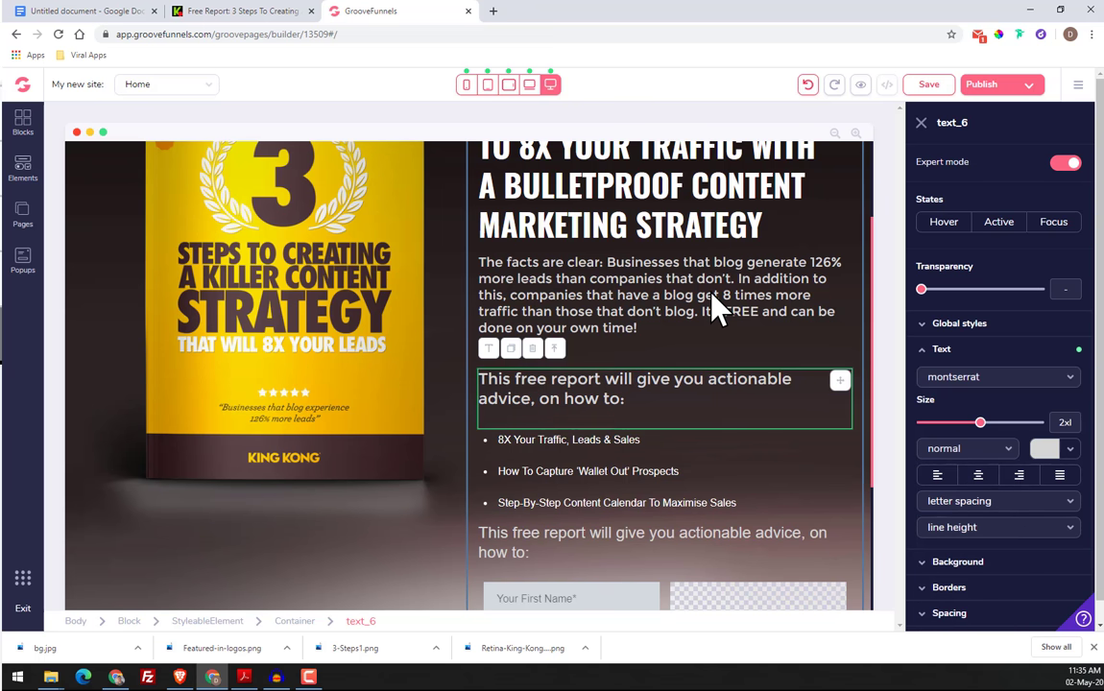
Set the "The facts are clear" paragraph to the poppins font at size 2xl and compare it with the original King Kong page
left_click(714, 304)
left_click(242, 11)
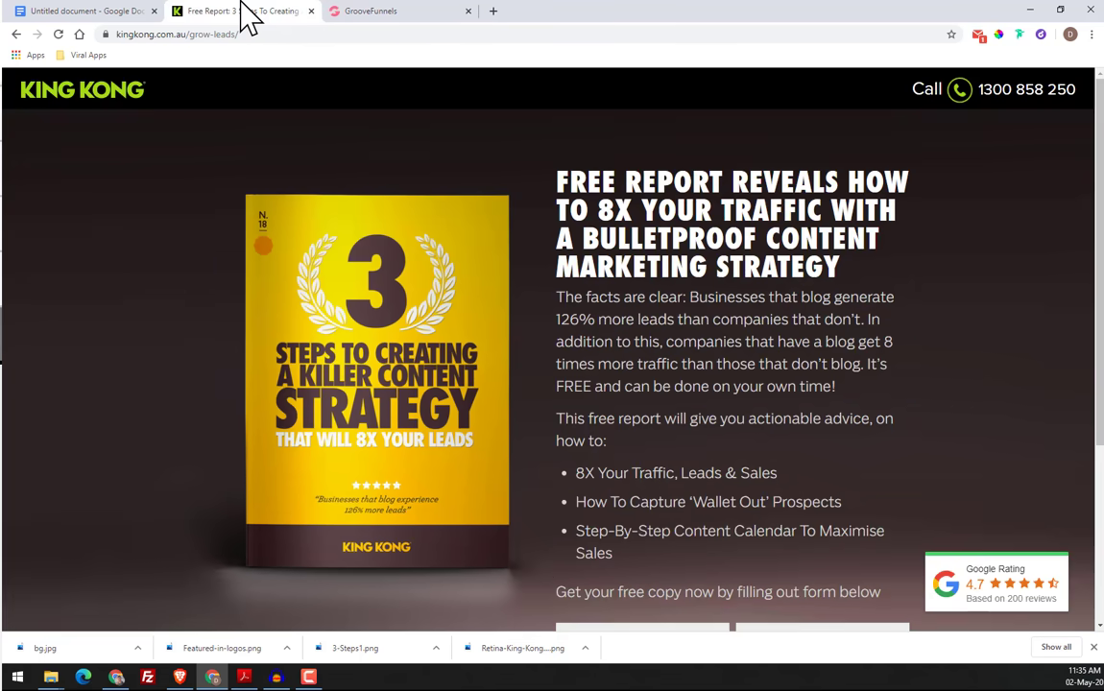
left_click(370, 11)
left_click(955, 352)
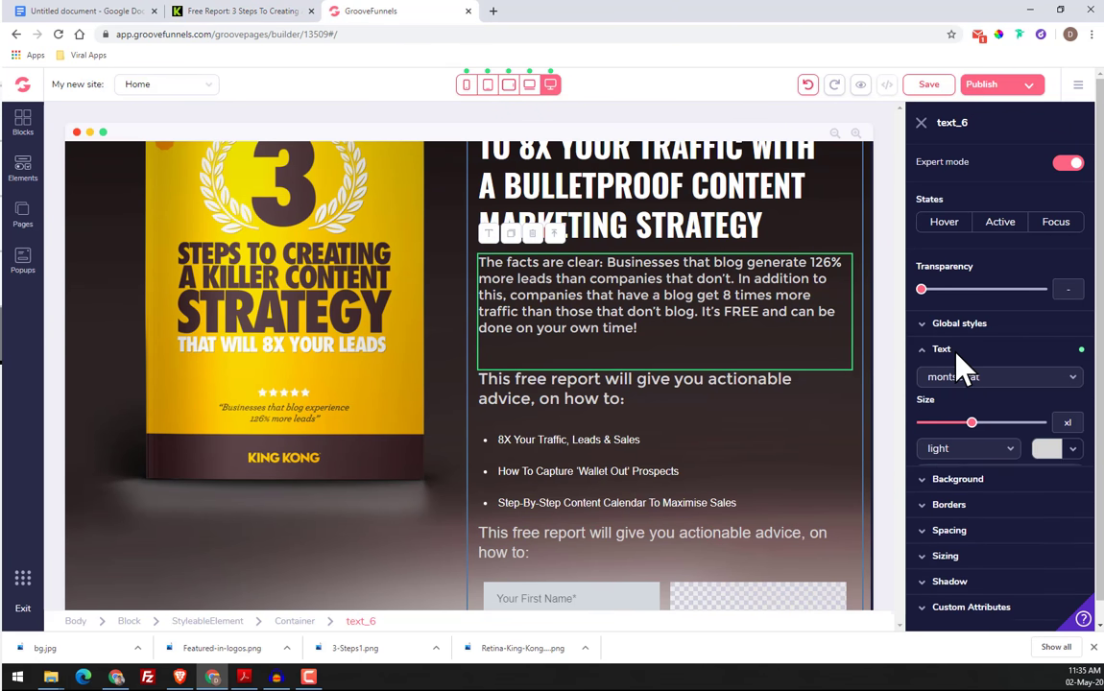
left_click(979, 377)
scroll(981, 518, "down", 2)
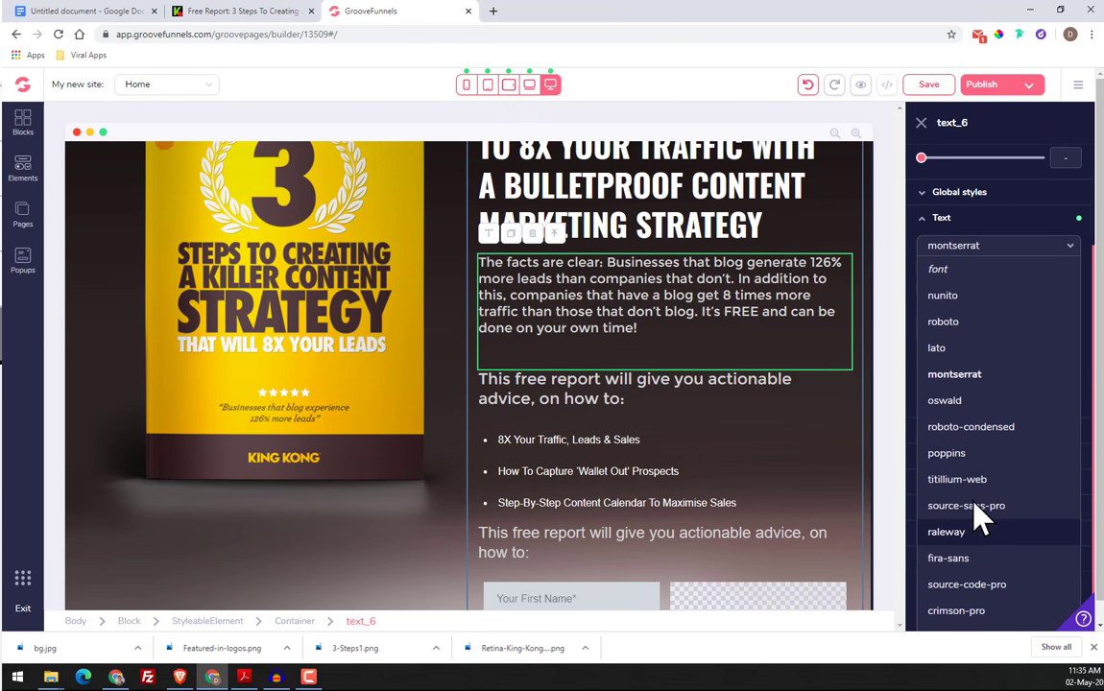
left_click(966, 453)
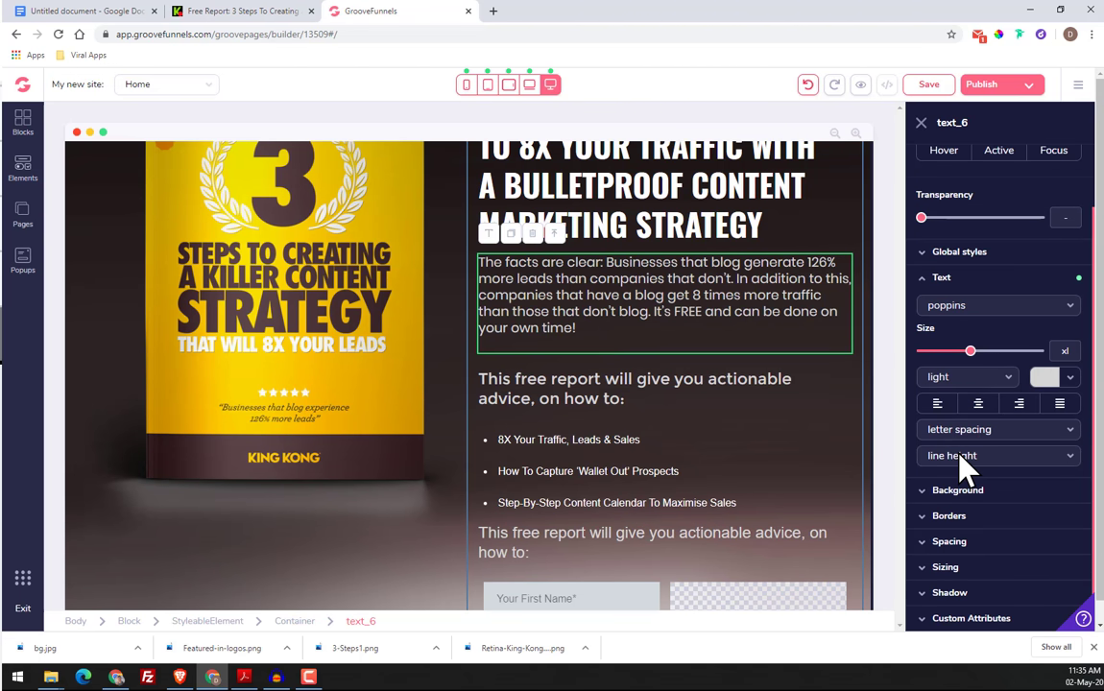
left_click_drag(972, 352, 982, 352)
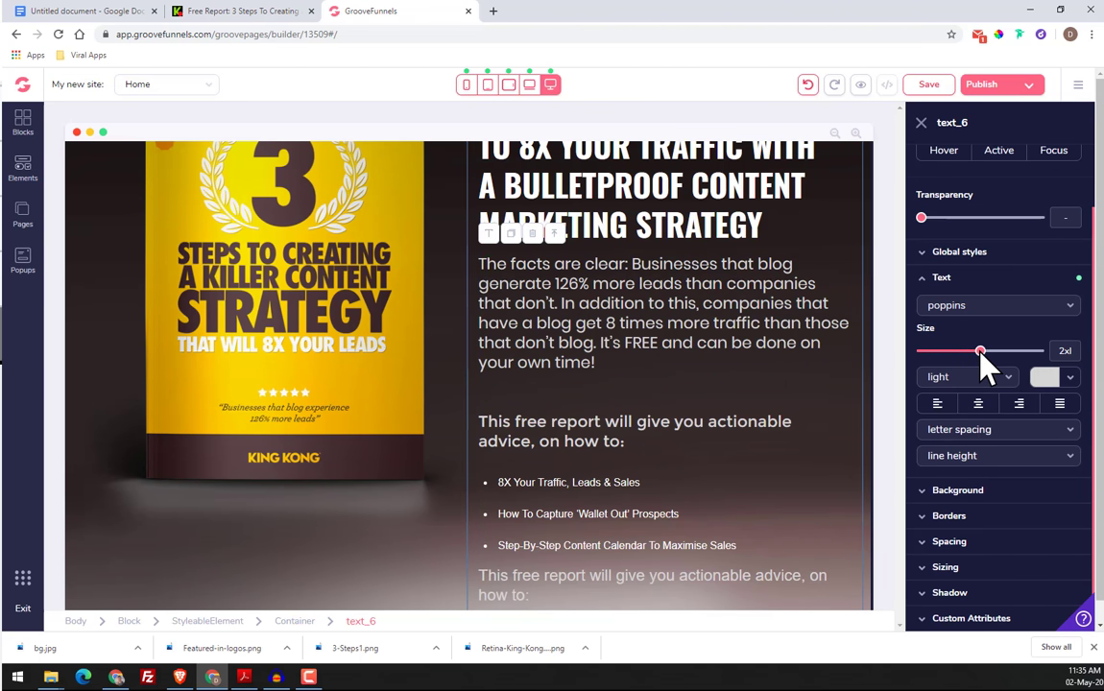
left_click(223, 14)
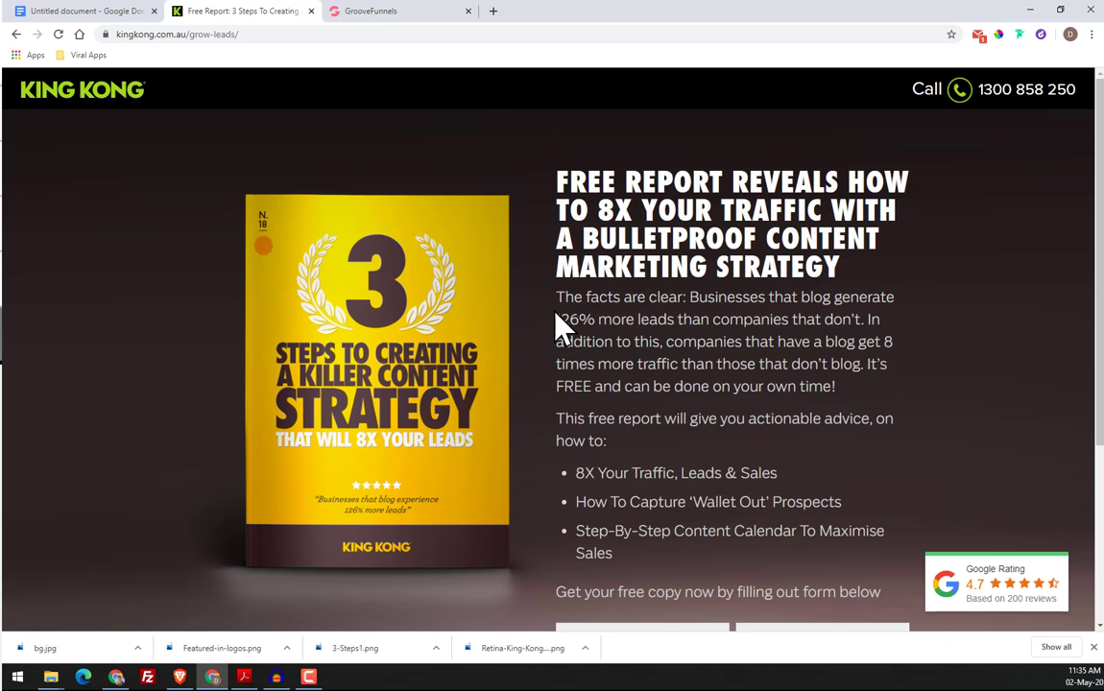
left_click(352, 12)
Set the "This free report" paragraph above the bullet list to poppins and check the "The facts are clear" paragraph's text settings
left_click(584, 443)
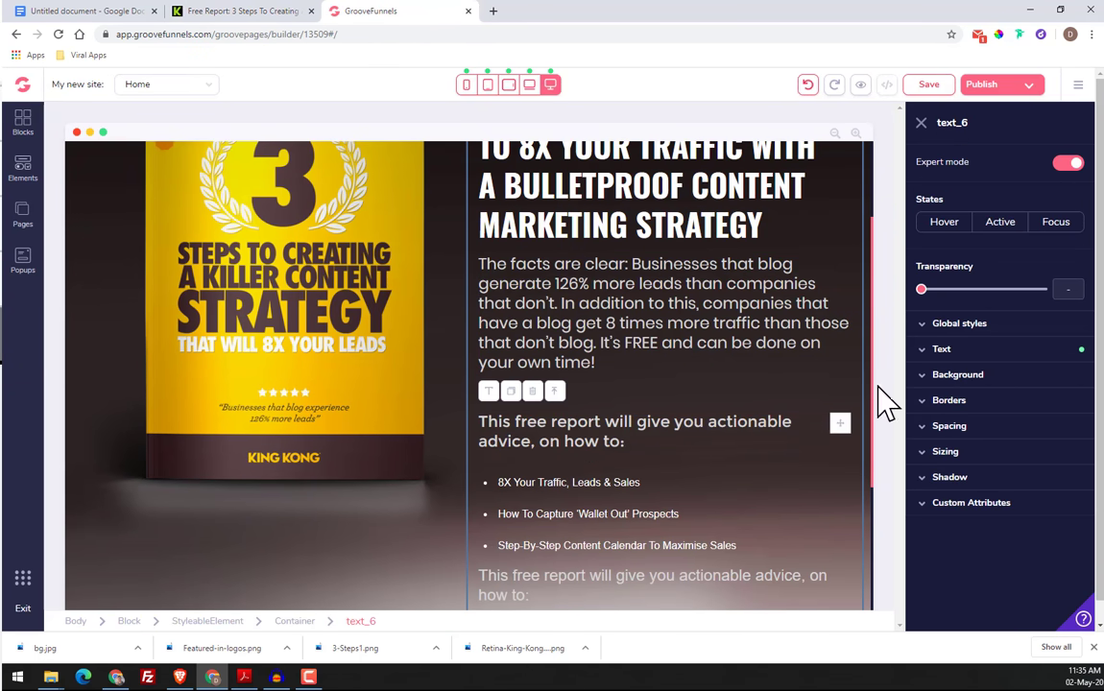
left_click(971, 349)
left_click(978, 379)
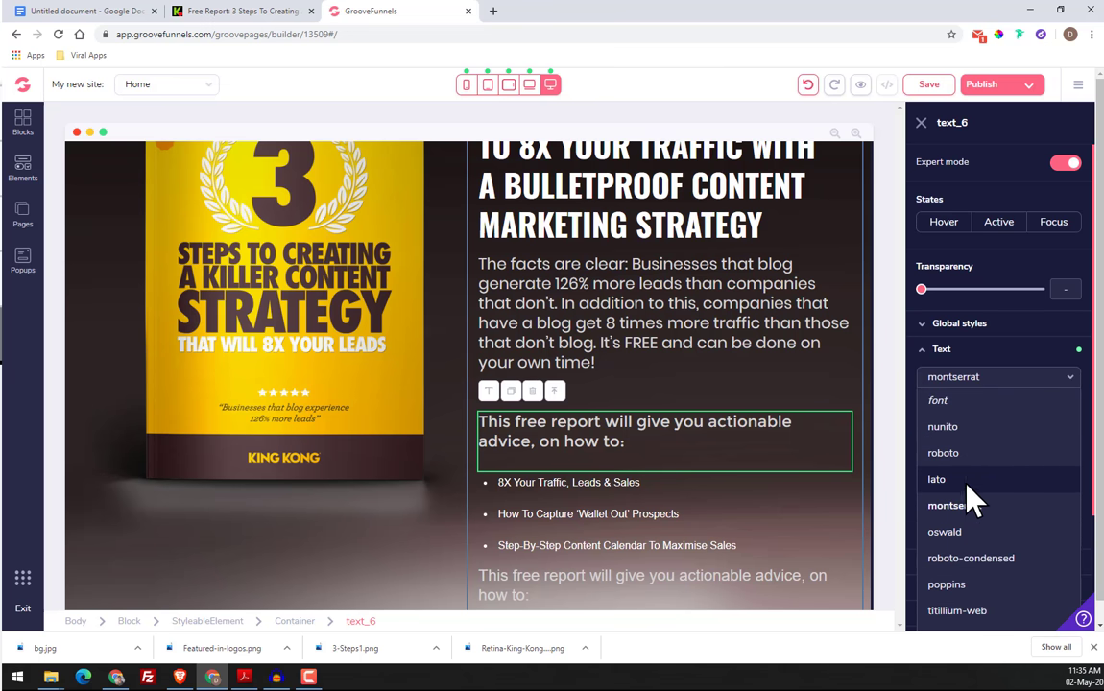
left_click(971, 585)
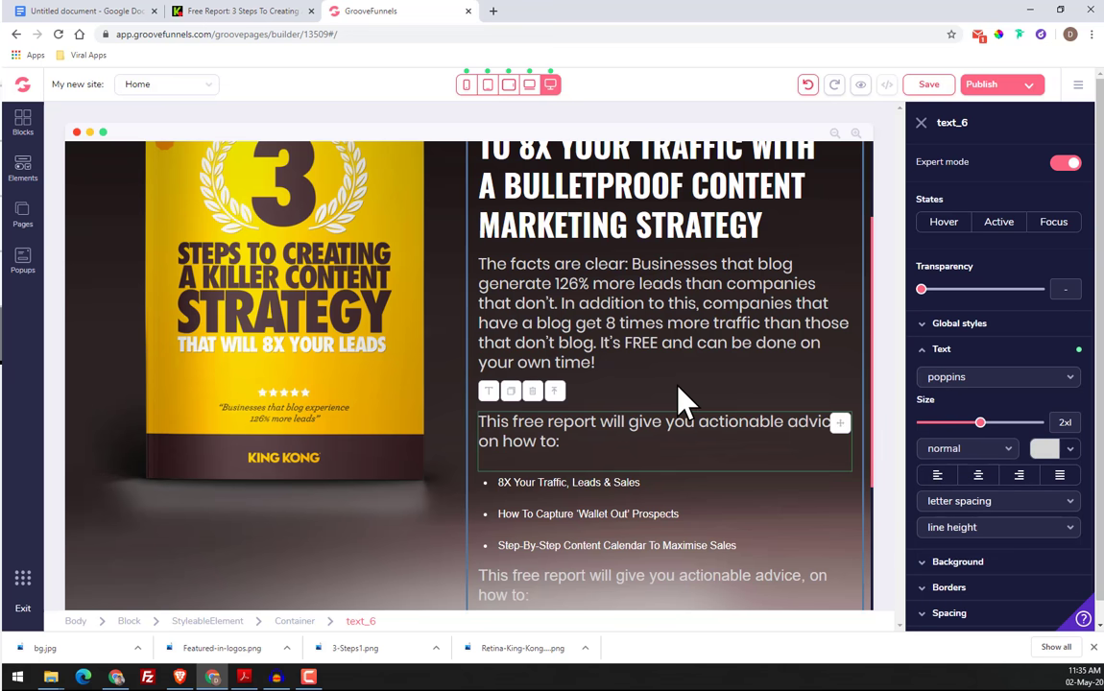
scroll(681, 444, "down", 1)
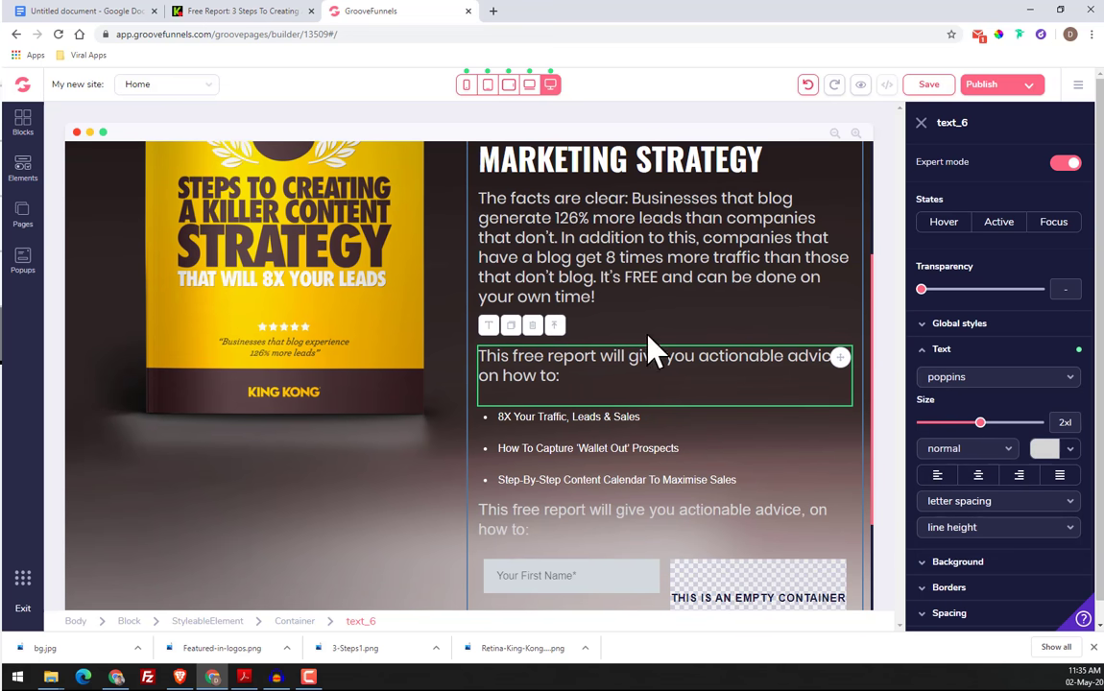
left_click(648, 279)
left_click(945, 349)
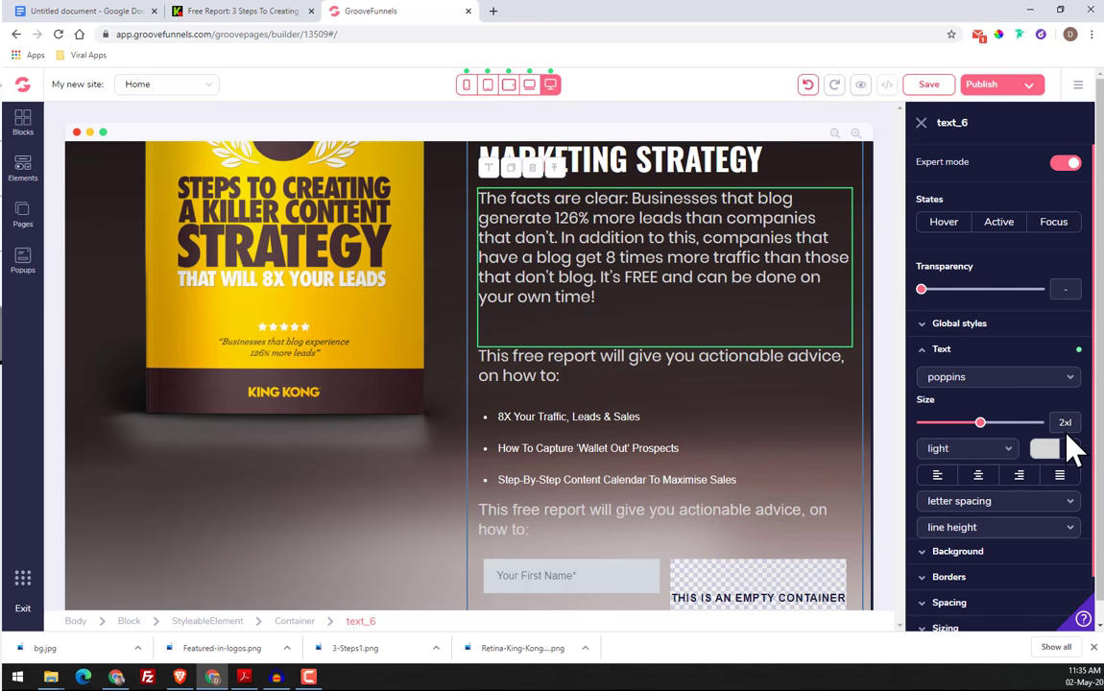
Set the font of the duplicate "This free report" paragraph below the bullet list to poppins
scroll(562, 459, "down", 2)
left_click(533, 396)
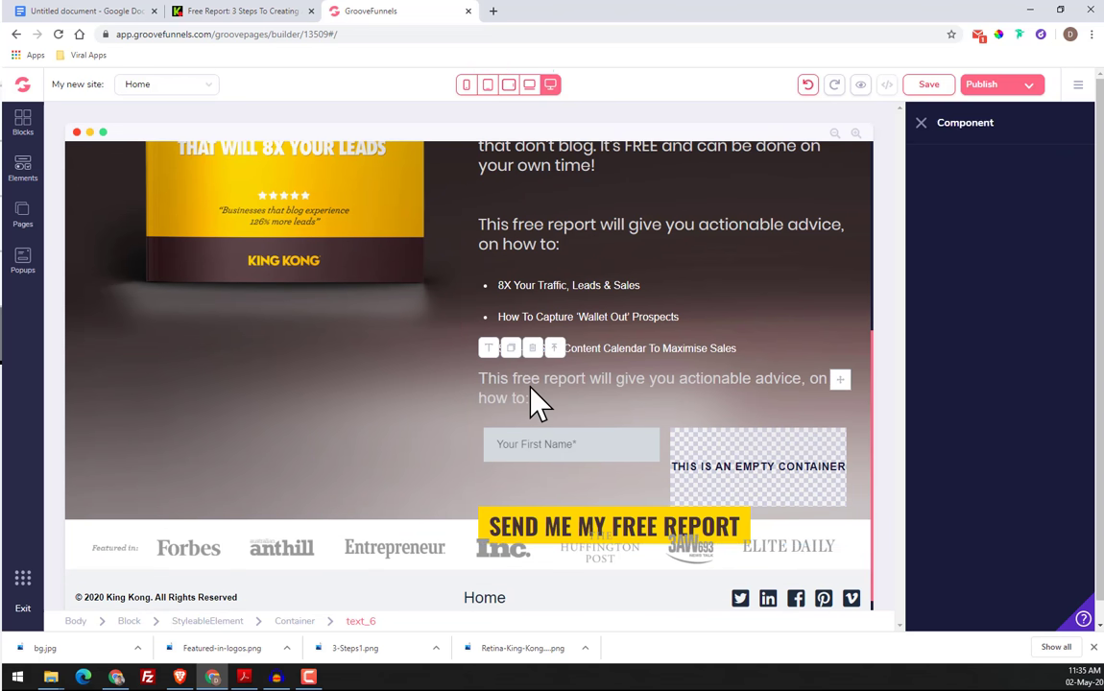
left_click(975, 351)
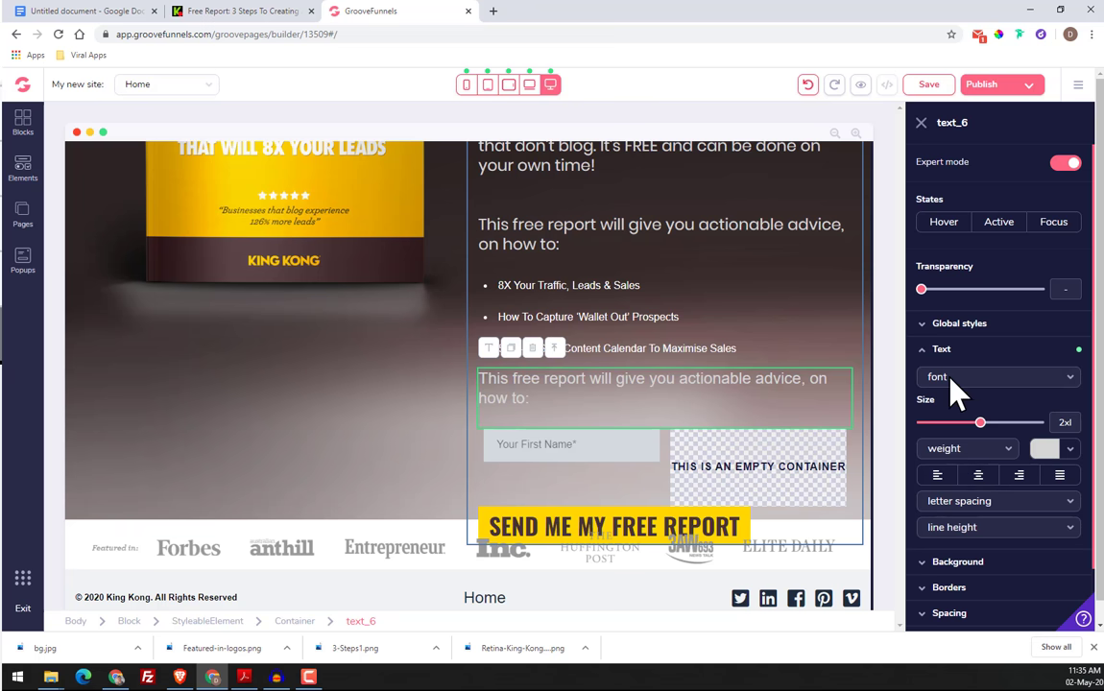
left_click(952, 378)
left_click(970, 585)
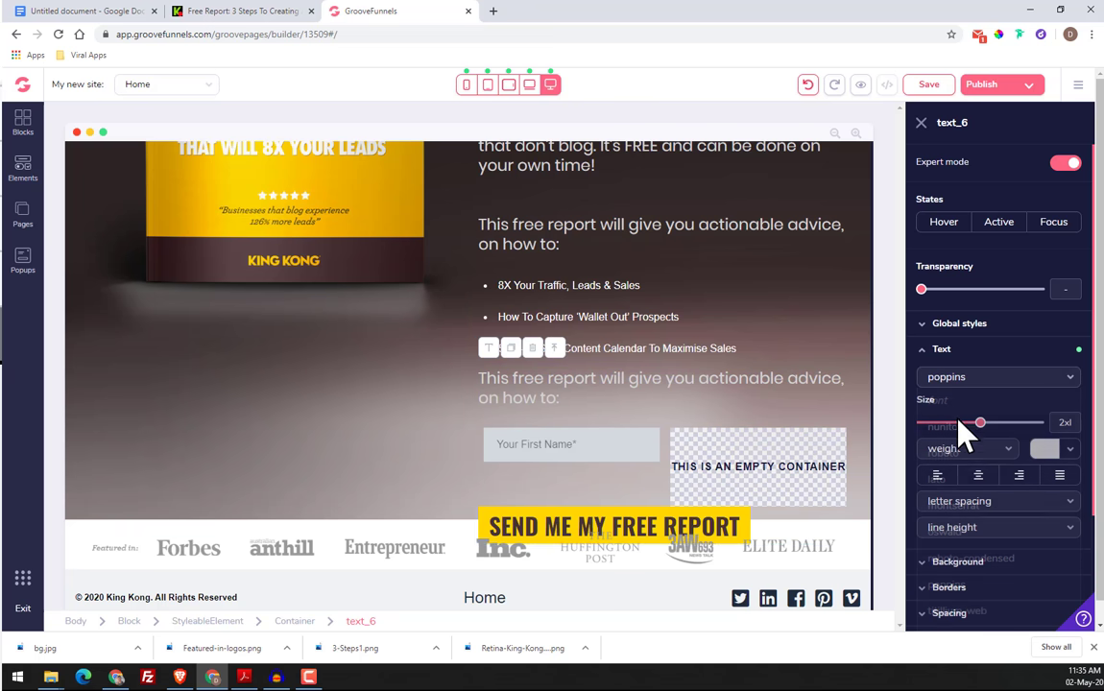
Try to add a second line "JHFGJLFTGJŠ" to the list text of the "8X Your Traffic, Leads & Sales" bullet
left_click(534, 287)
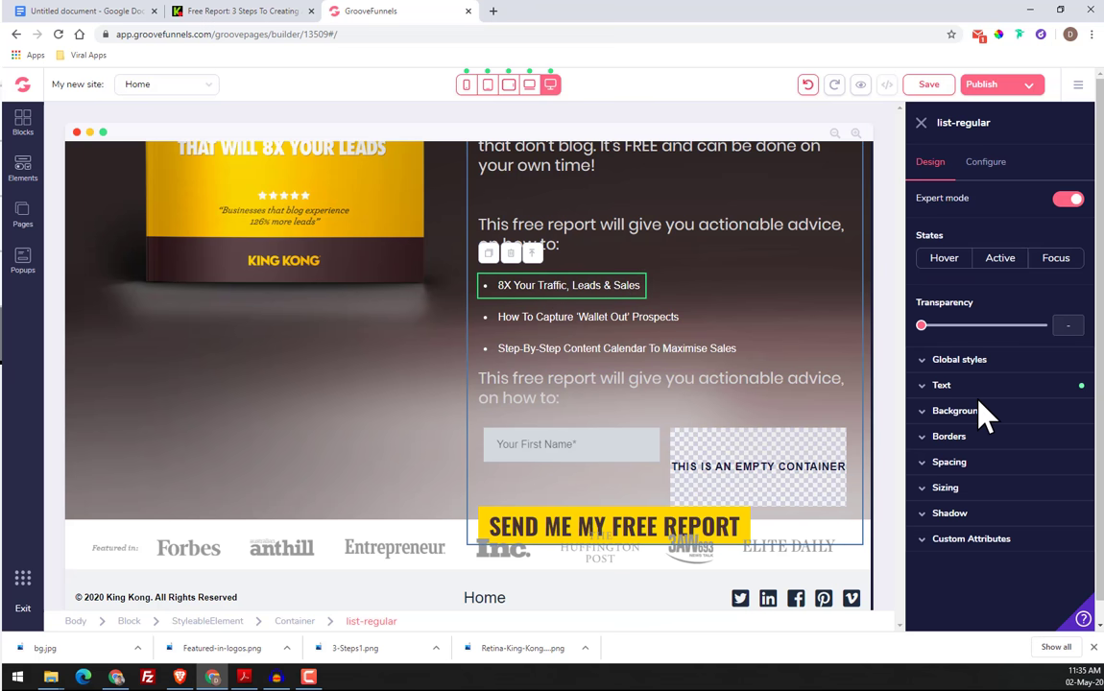
left_click(941, 385)
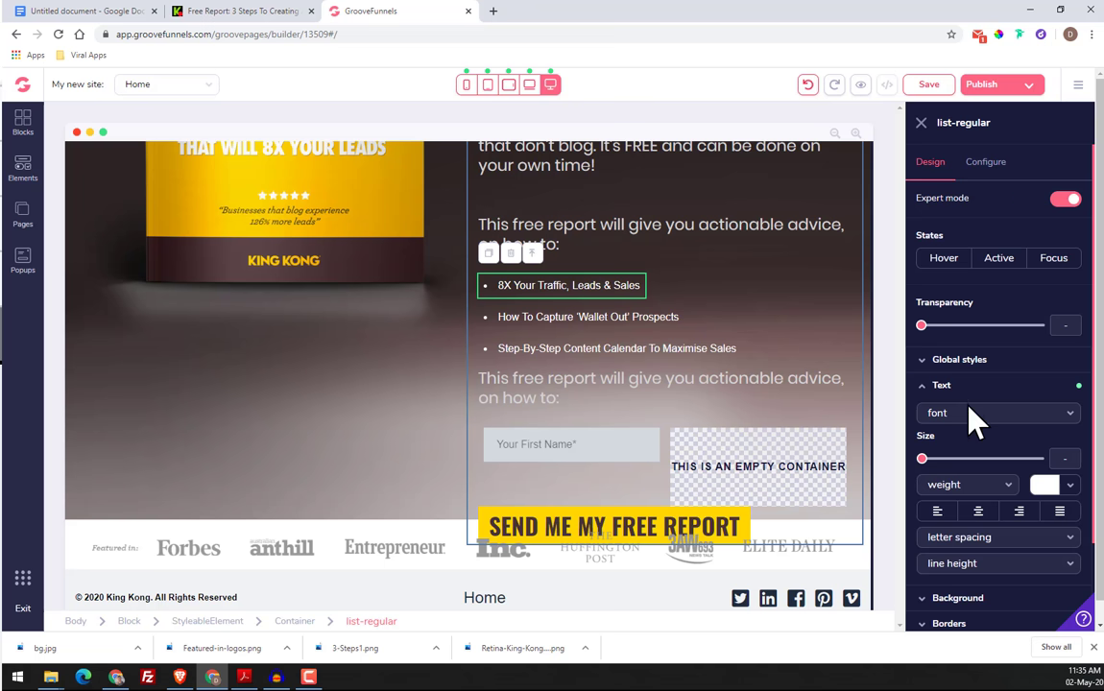
left_click(989, 163)
left_click(1067, 257)
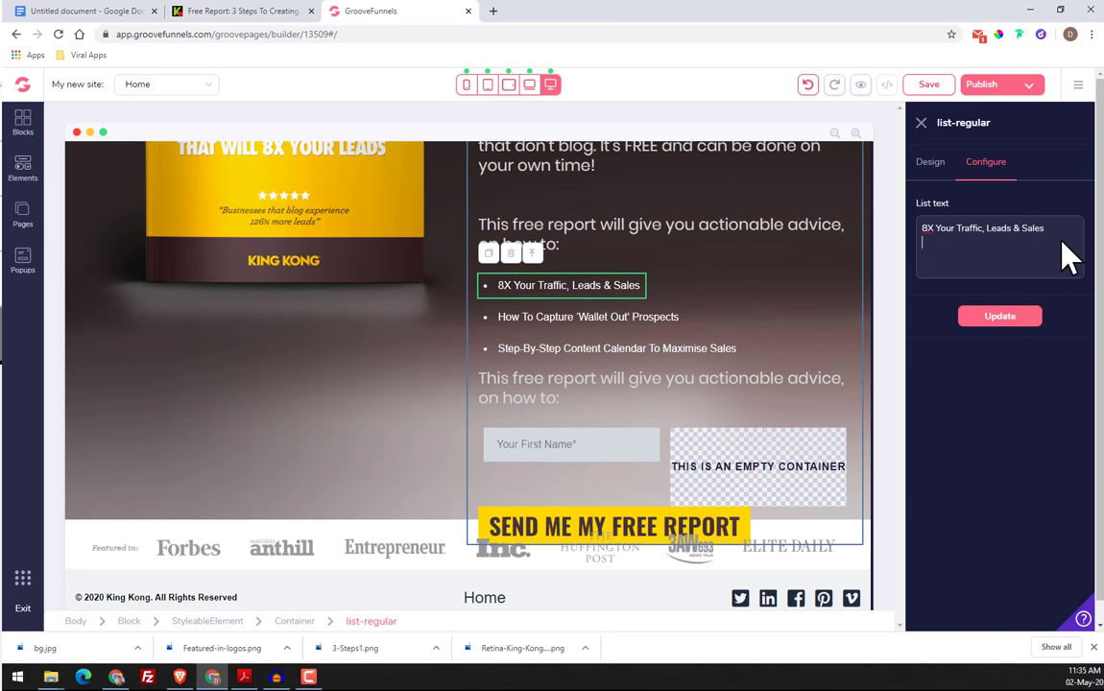
key("Return")
type("JHFGJLFTGJS")
left_click(1020, 318)
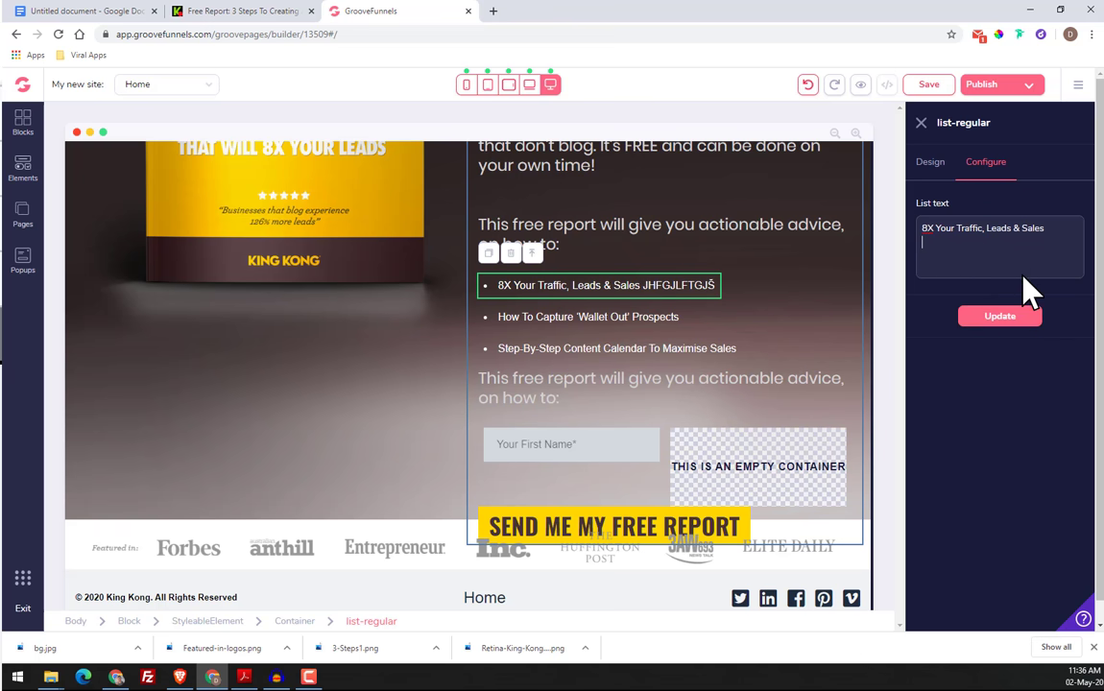
left_click(1015, 319)
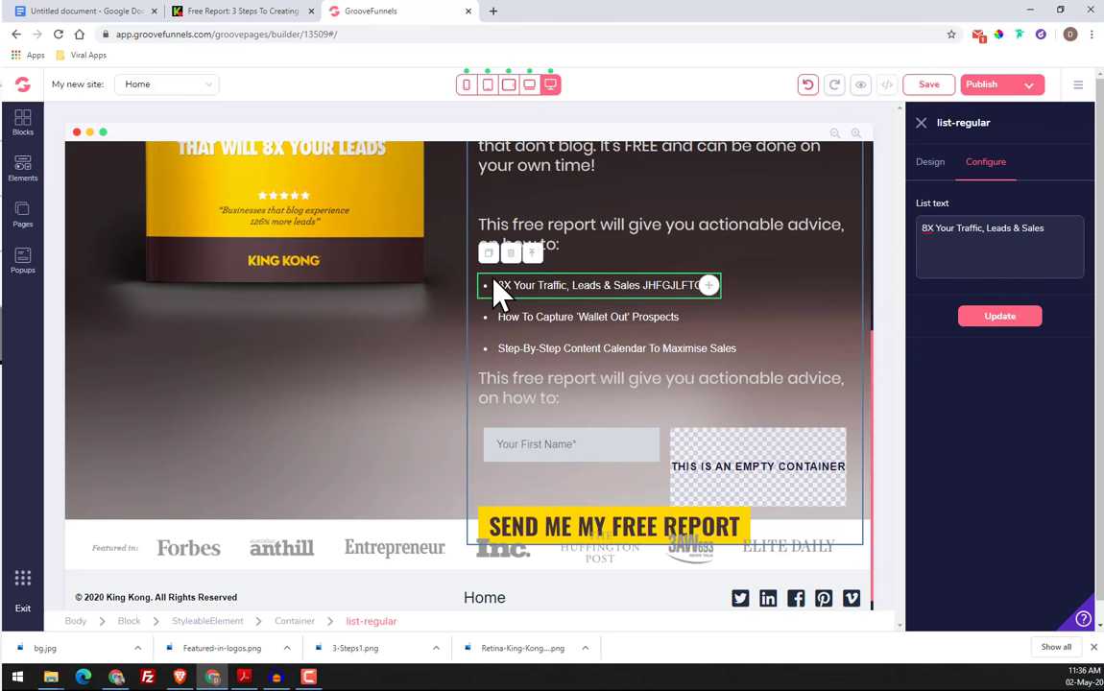
Remove the "JHFGJLFTGJŠ" test line from the first bullet's list text and update the bullet
left_click(508, 327)
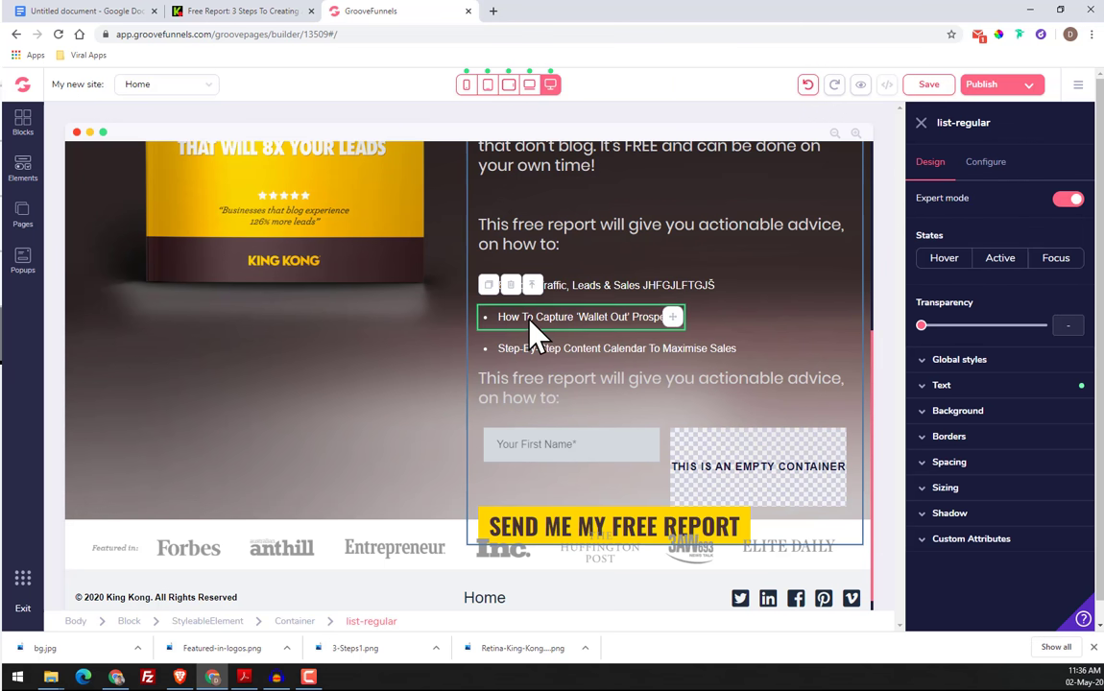
left_click(595, 286)
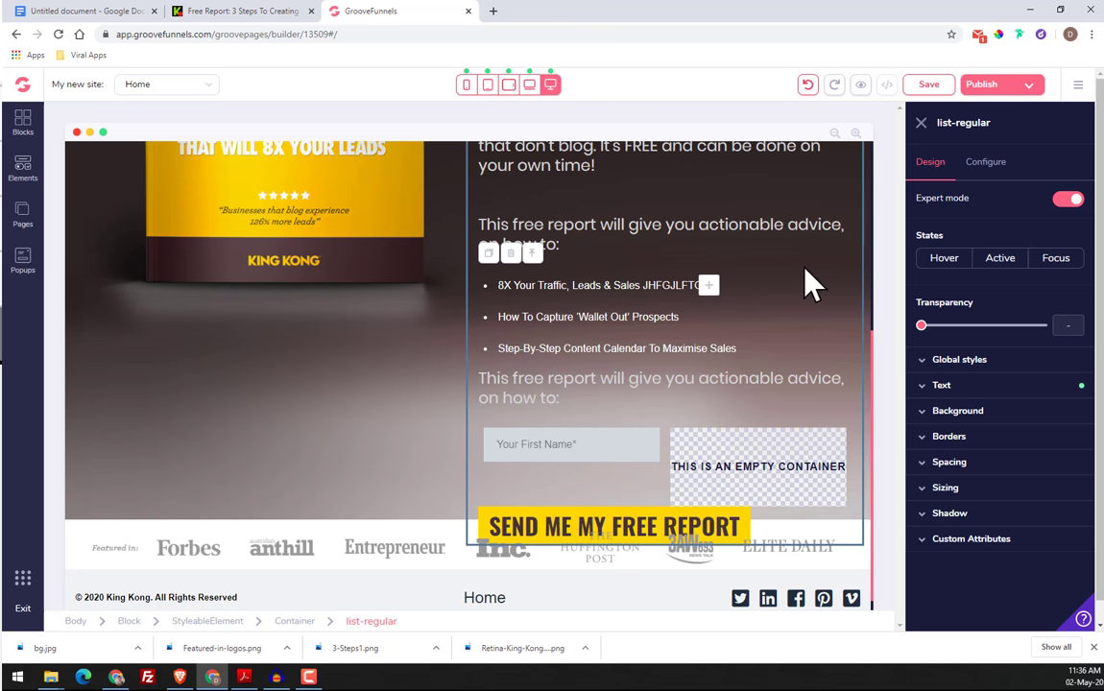
left_click(986, 162)
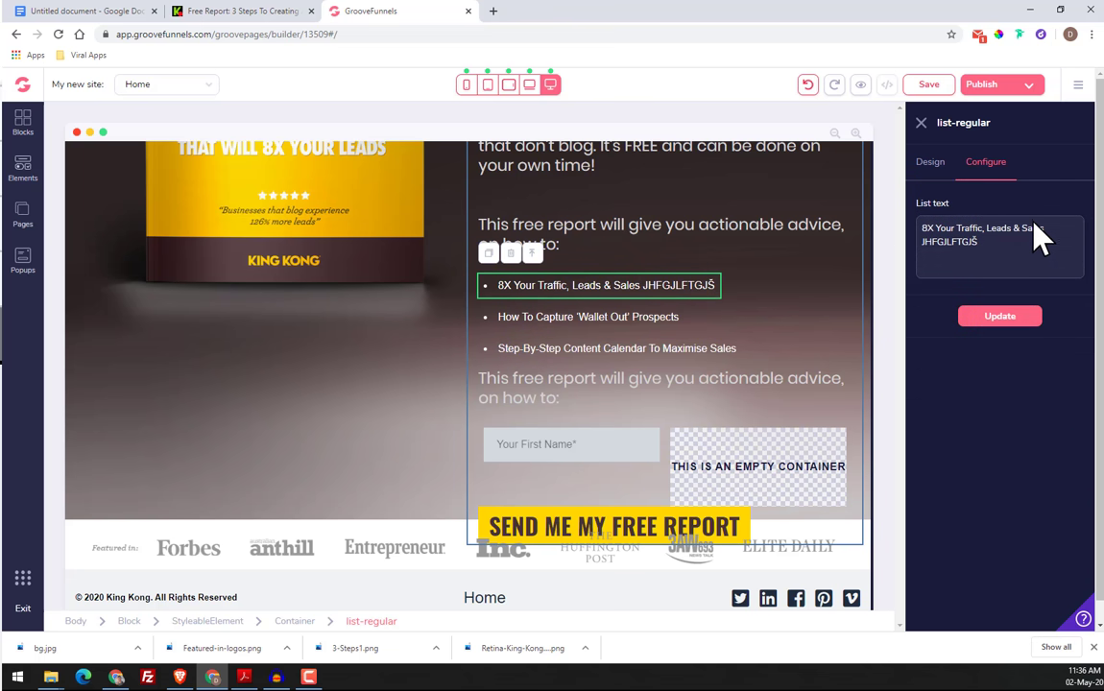
double_click(924, 242)
key("BackSpace")
key("BackSpace")
left_click(1004, 316)
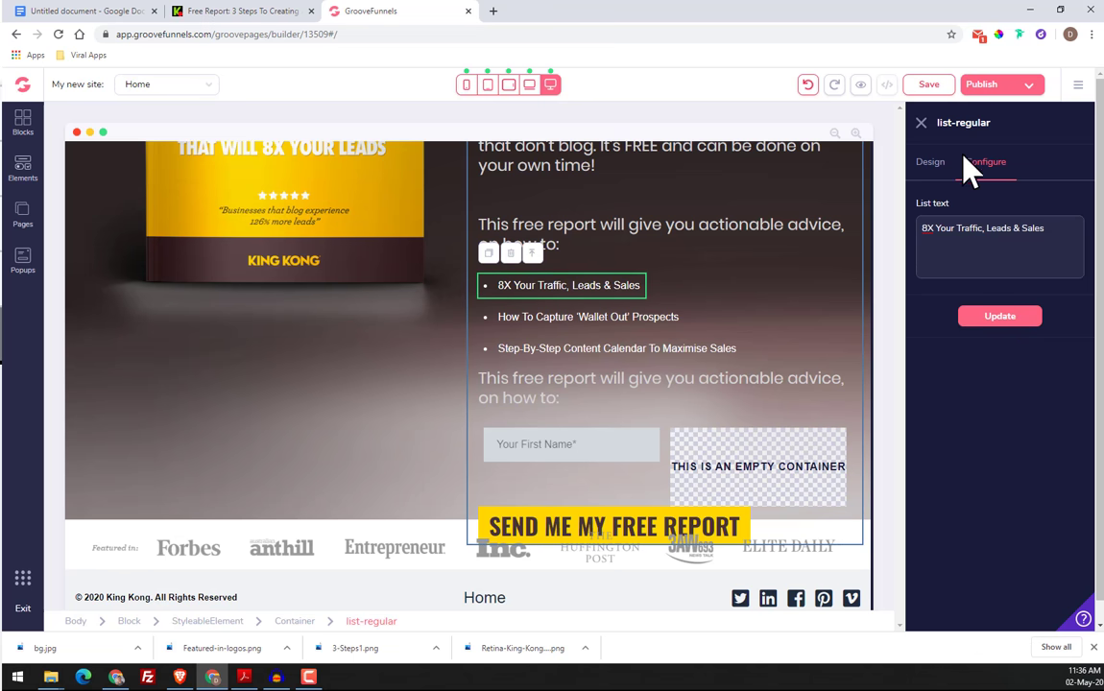
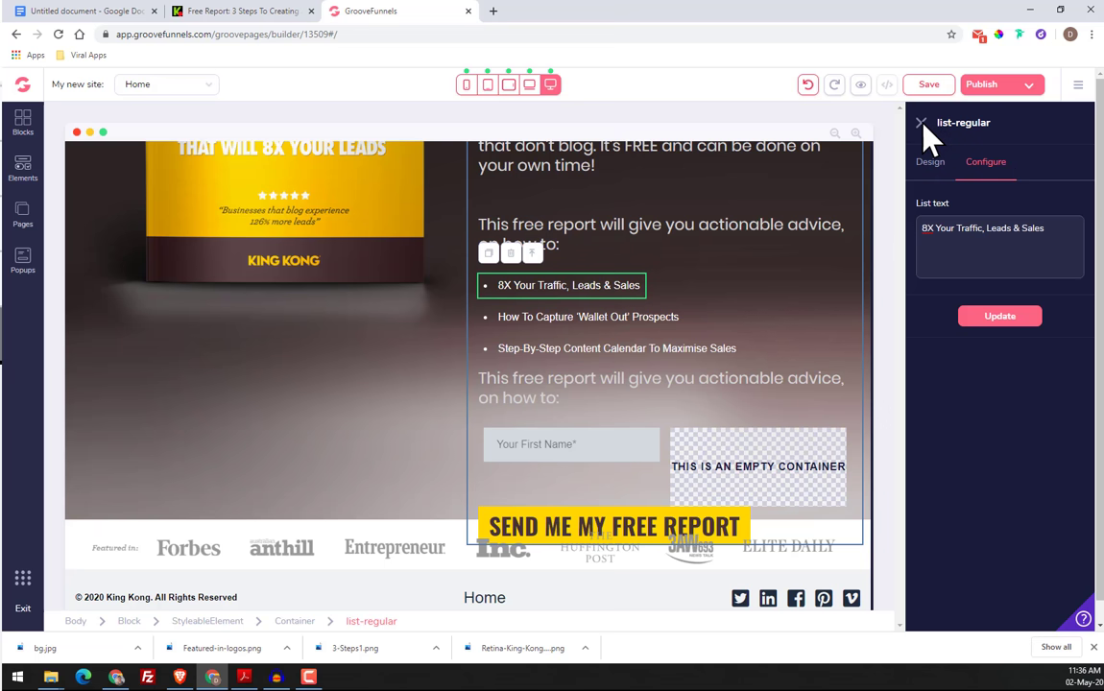
Set the "8X Your Traffic, Leads & Sales" bullet's font to poppins and its text size to 2xl
left_click(921, 123)
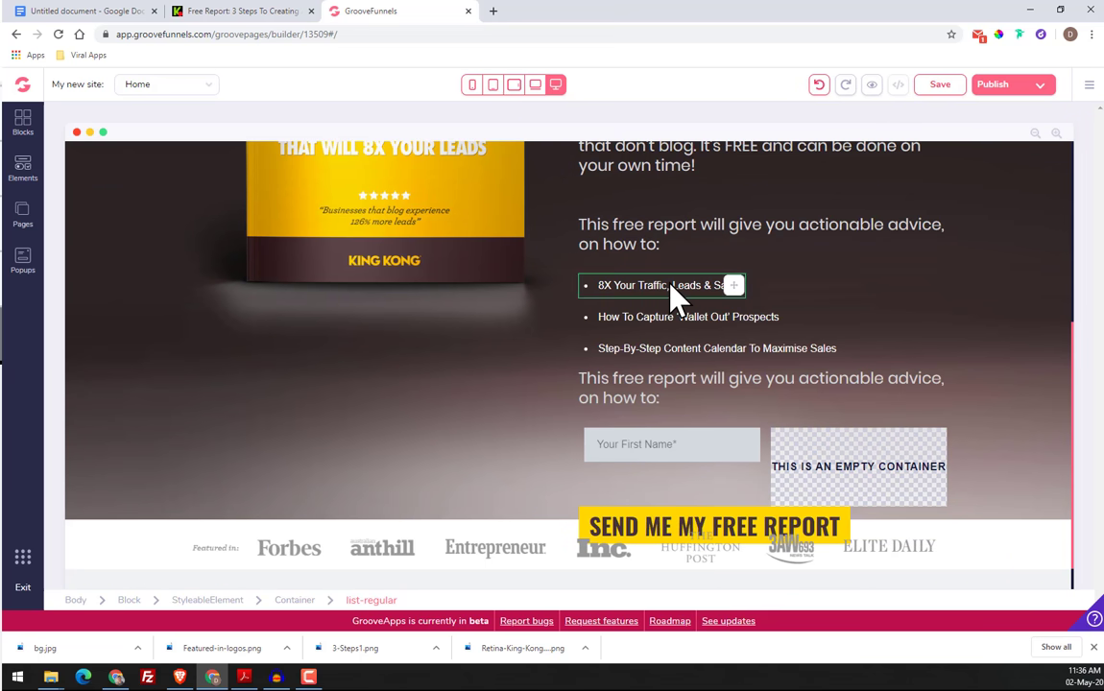
left_click(672, 286)
left_click(970, 387)
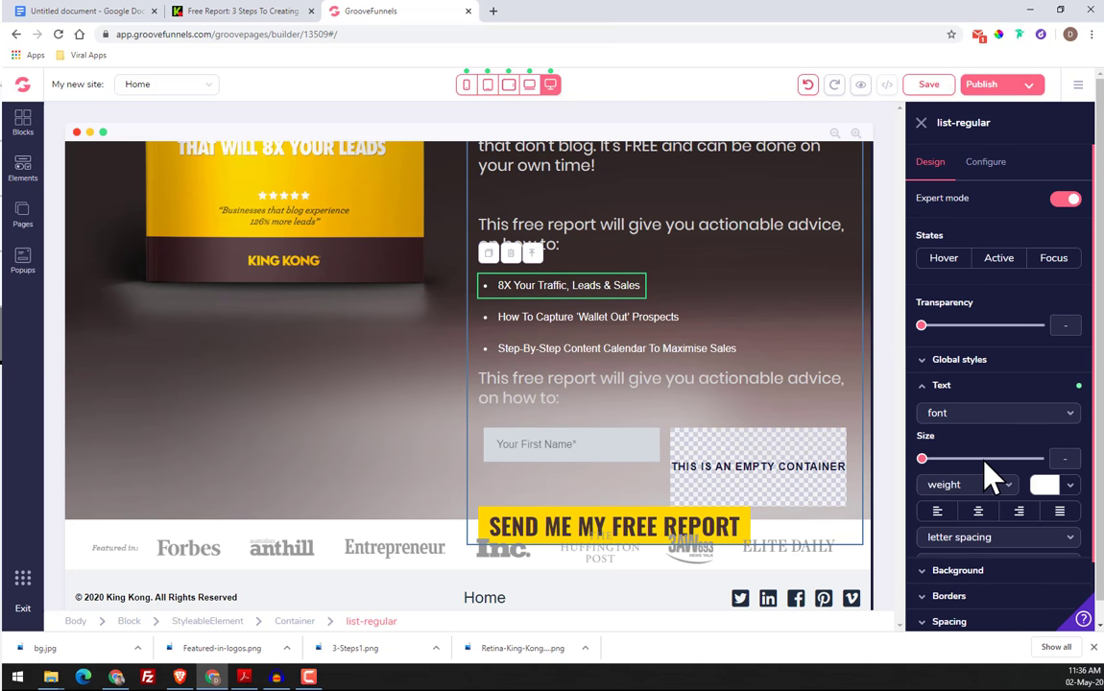
left_click(980, 413)
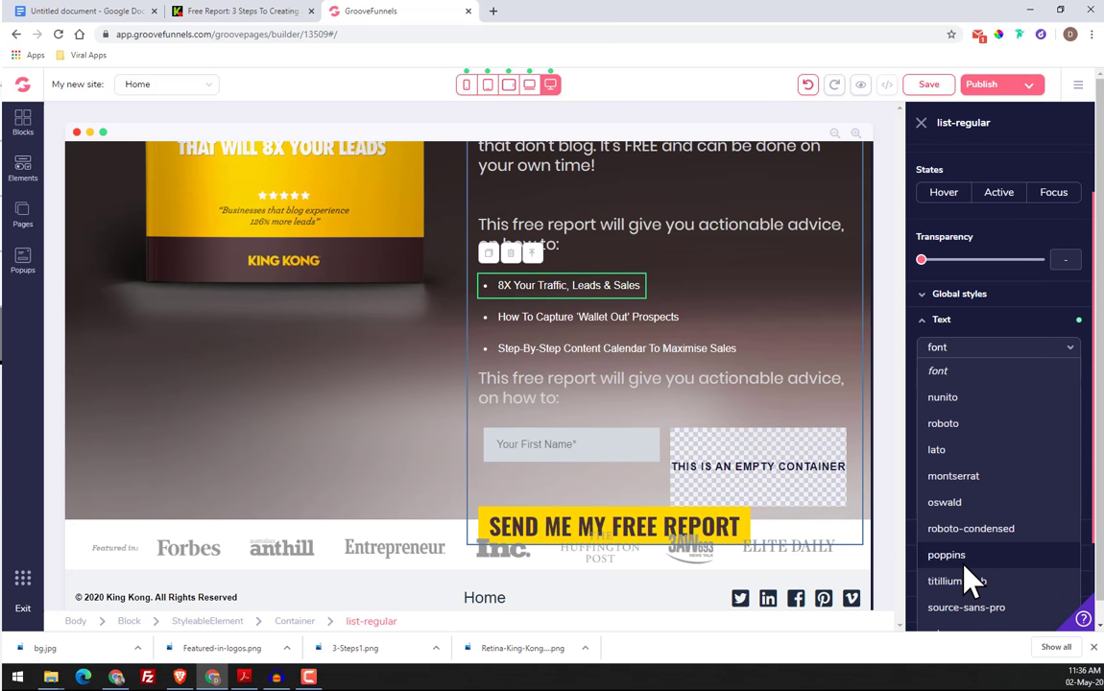
left_click(966, 575)
left_click_drag(923, 393, 981, 402)
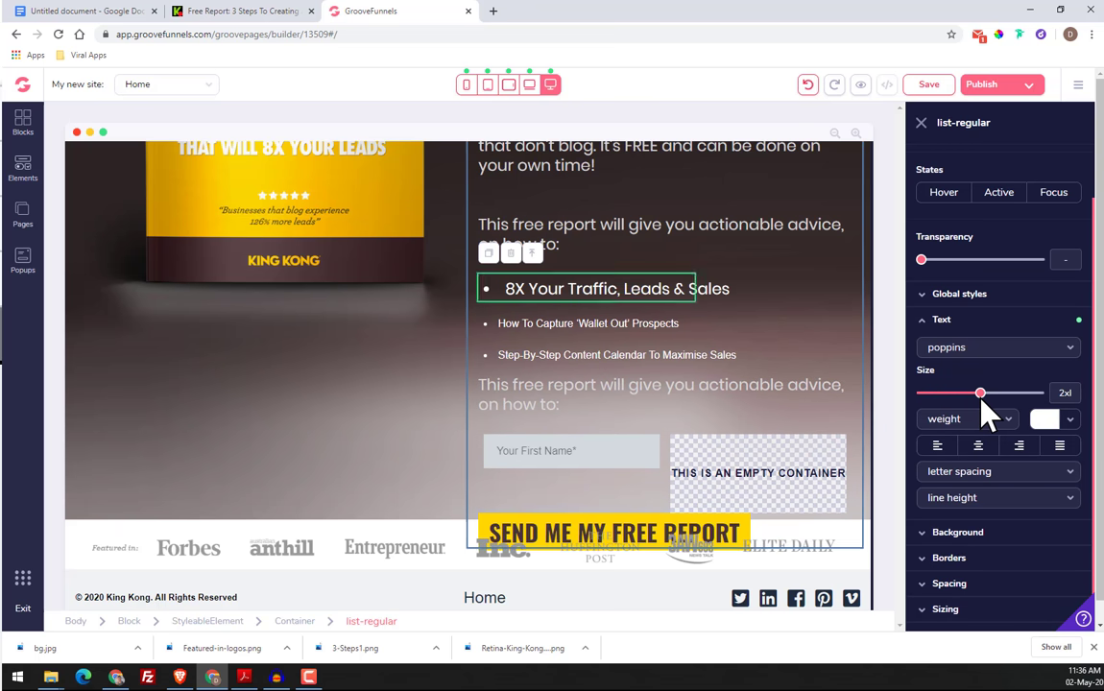
Set the "How To Capture 'Wallet Out' Prospects" bullet's font to poppins and its text size to 2xl
left_click(648, 325)
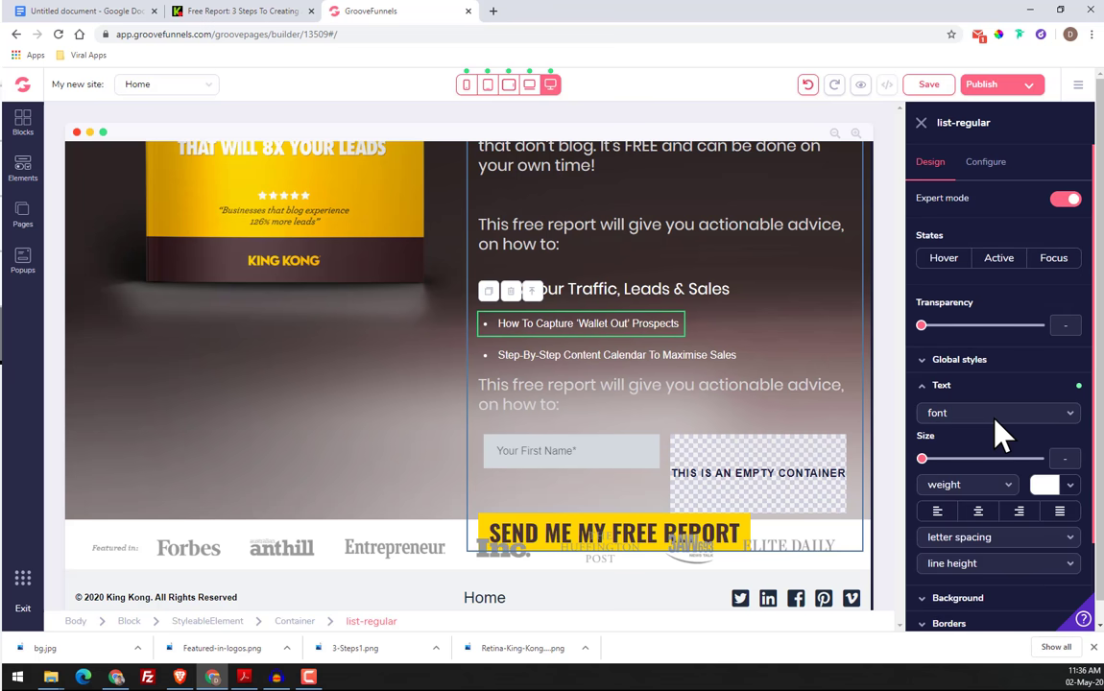
left_click(998, 421)
left_click(978, 622)
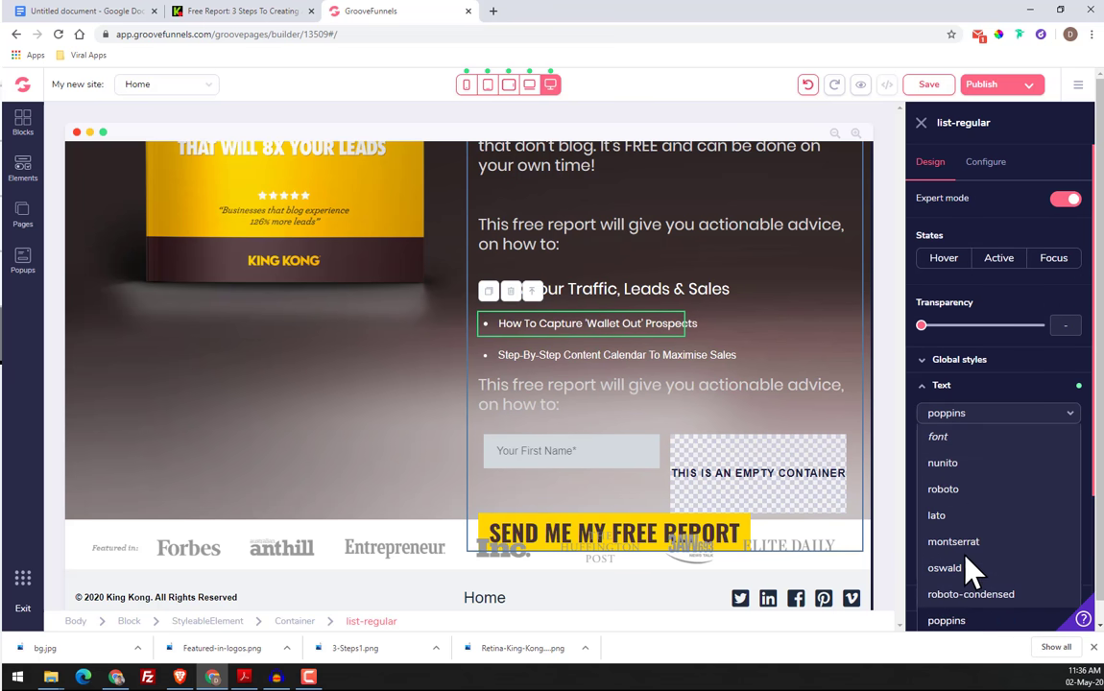
left_click_drag(924, 460, 981, 461)
Set the "Step-By-Step Content Calendar To Maximise Sales" bullet's font to poppins and its text size to 2xl
left_click(595, 366)
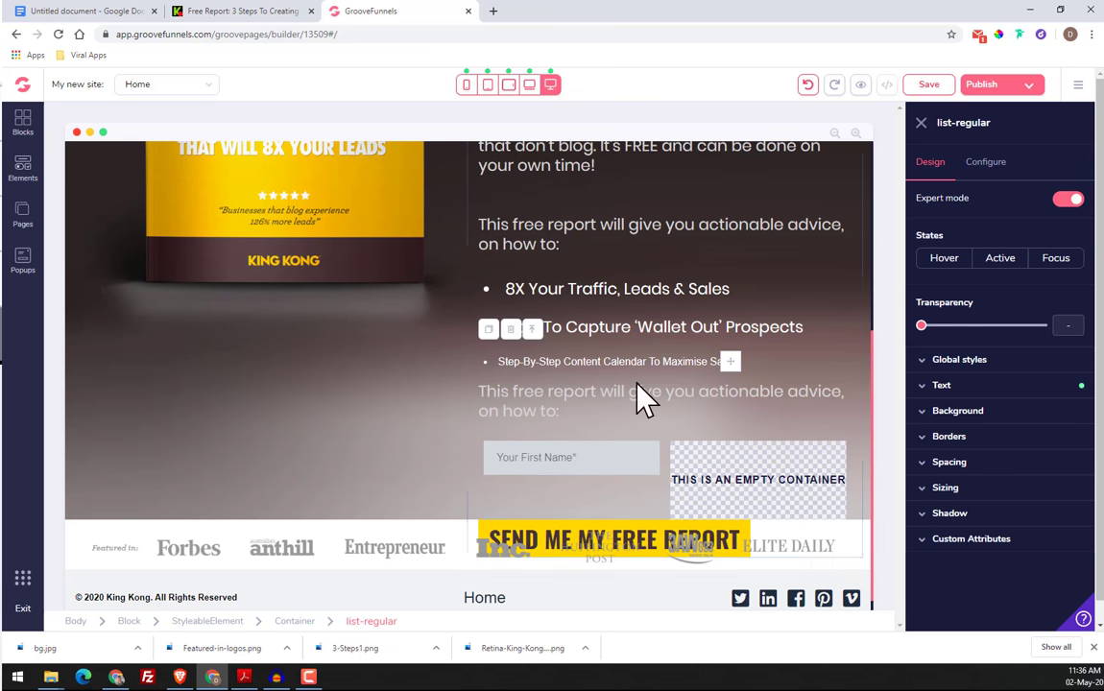
left_click(958, 386)
left_click(981, 413)
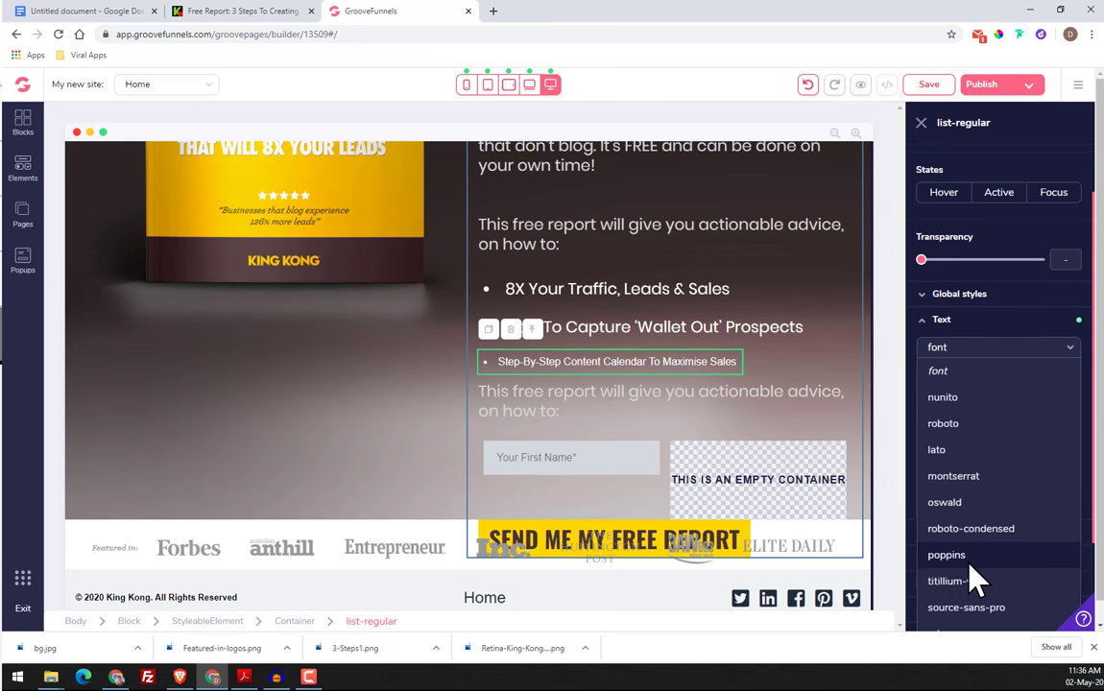
left_click(970, 563)
left_click_drag(924, 394, 983, 395)
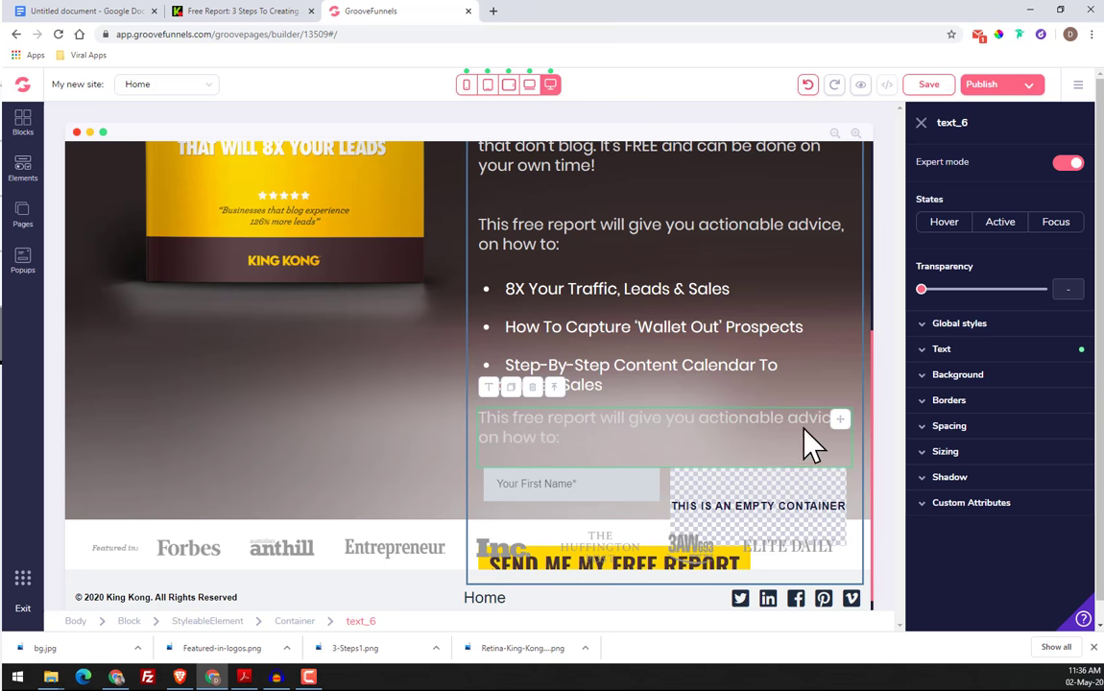
Copy the text colour's hex code #d6d5d5 from the "This free report" paragraph below the bullet list
left_click(941, 350)
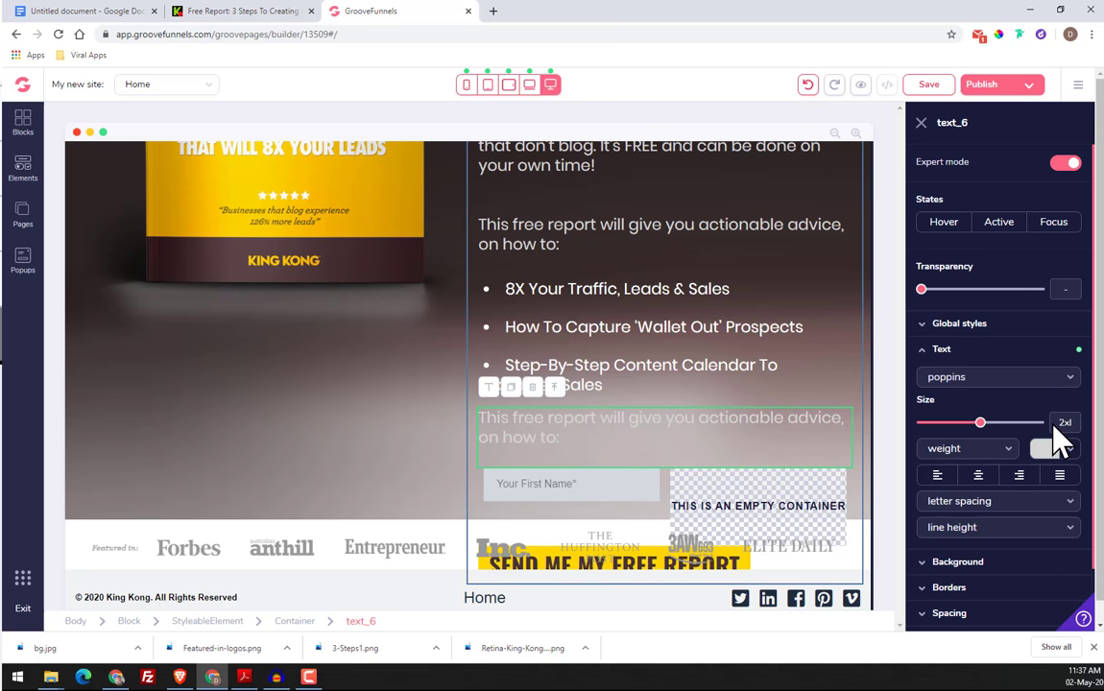
left_click(1067, 449)
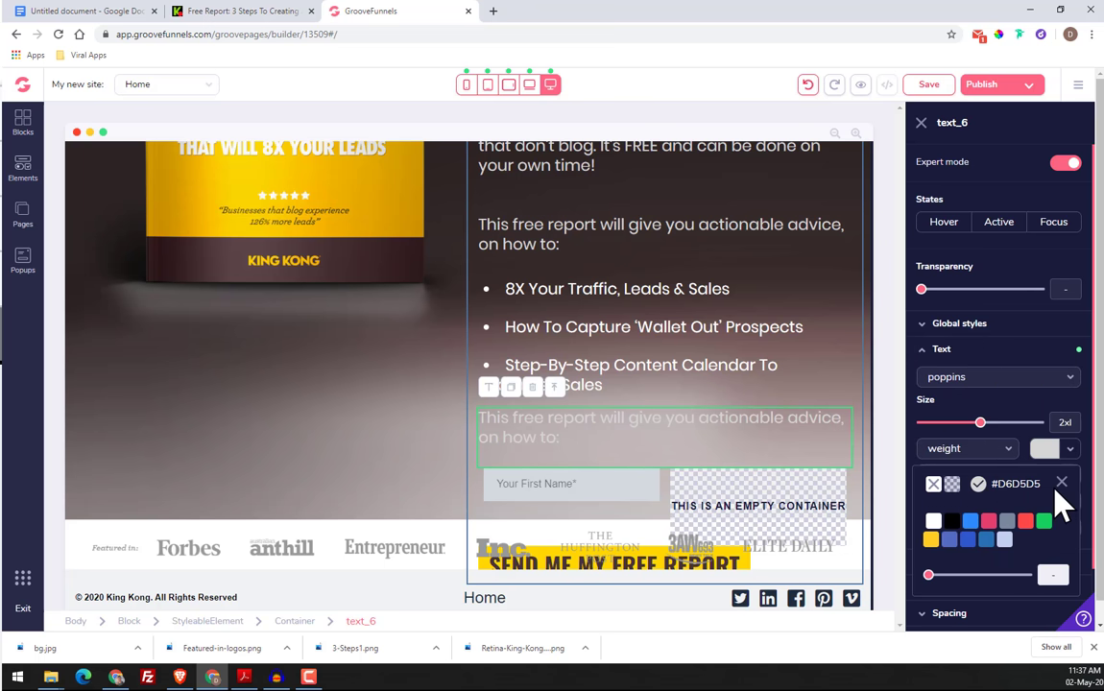
left_click(981, 486)
scroll(984, 550, "down", 1)
left_click_drag(1018, 593, 958, 594)
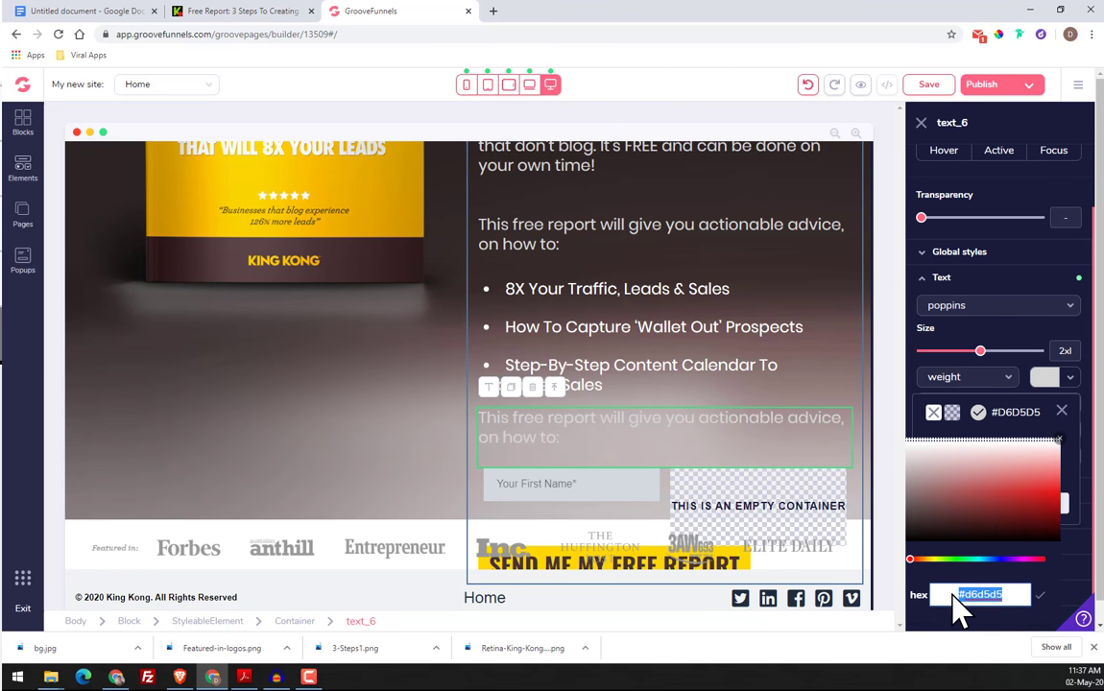
right_click(971, 593)
left_click(971, 511)
left_click(1062, 412)
Set the text colour of the "Step-By-Step Content Calendar To Maximise Sales" bullet to the copied hex code #d6d5d5
left_click(698, 360)
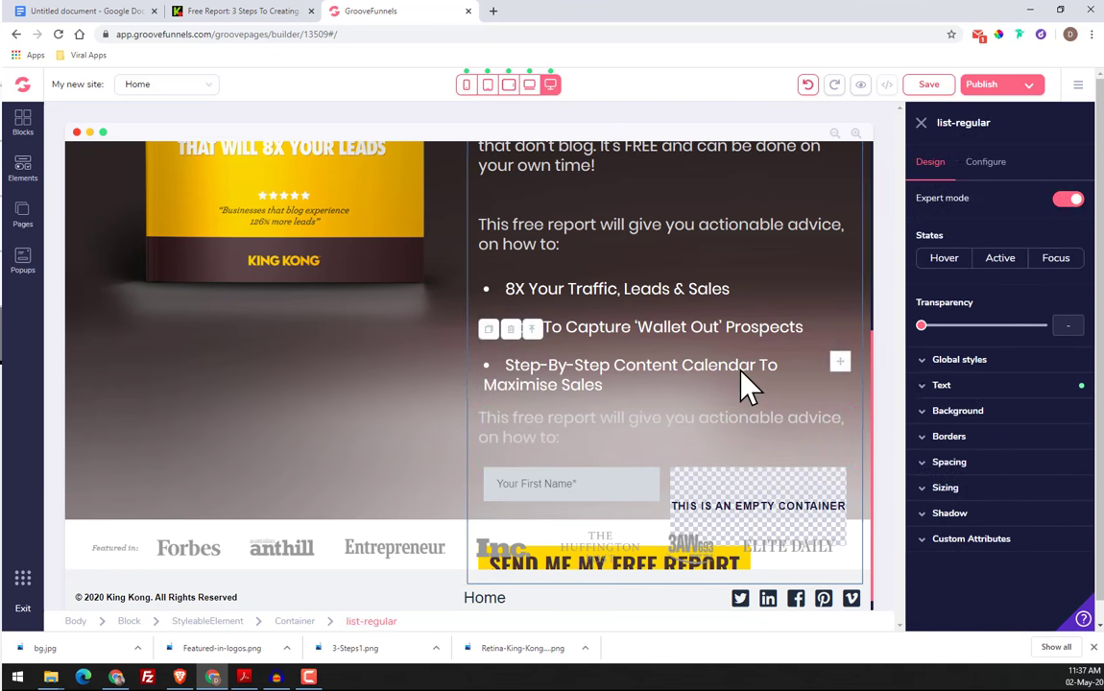
left_click(1070, 485)
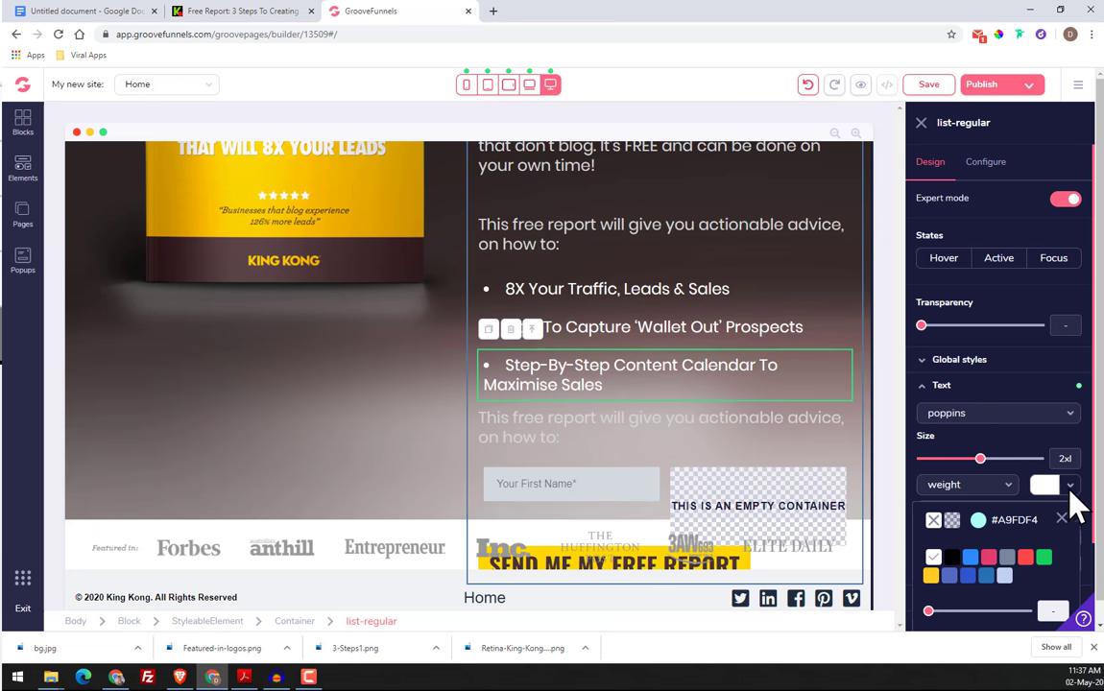
left_click(978, 522)
scroll(985, 551, "down", 3)
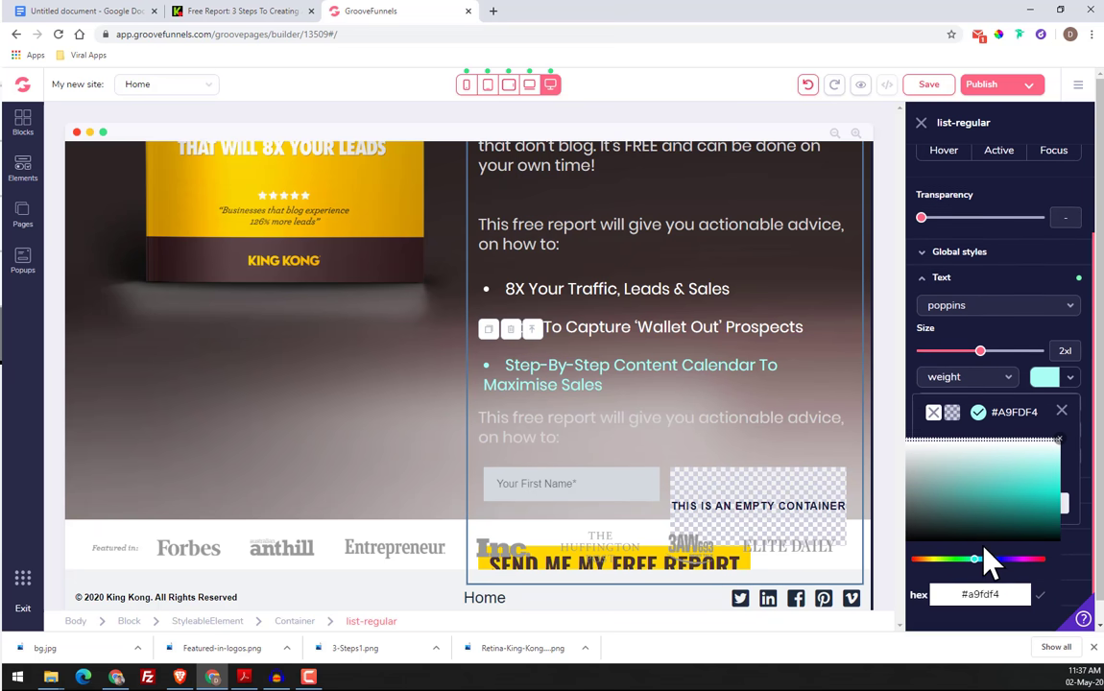
triple_click(988, 568)
right_click(991, 579)
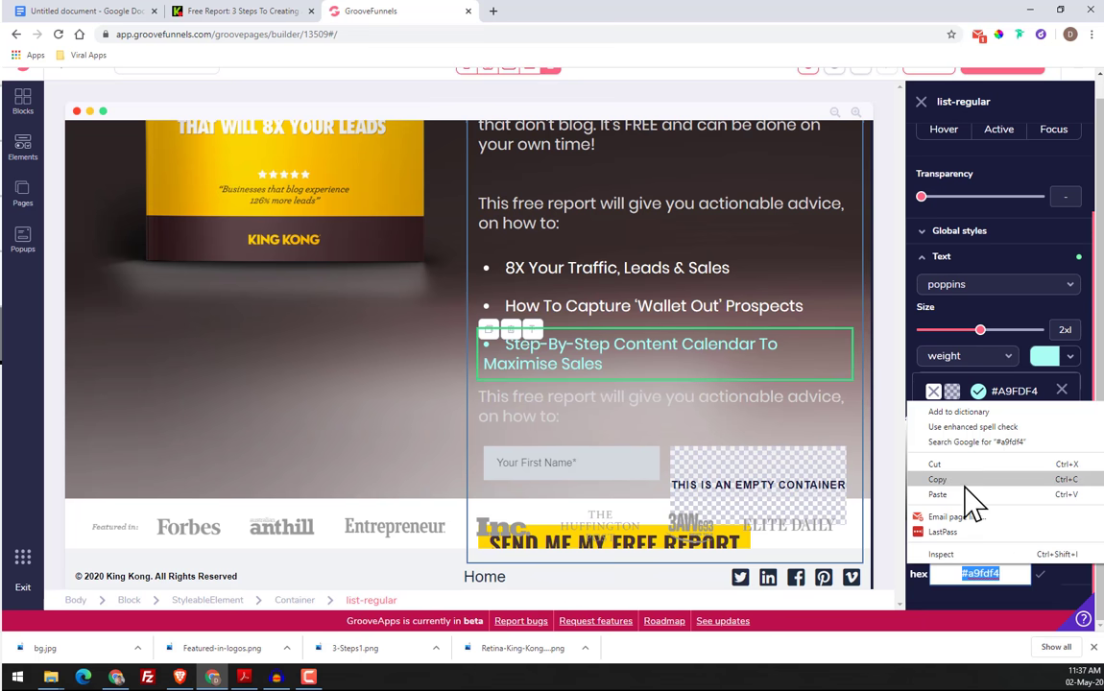
left_click(968, 493)
left_click(1042, 575)
left_click(1062, 390)
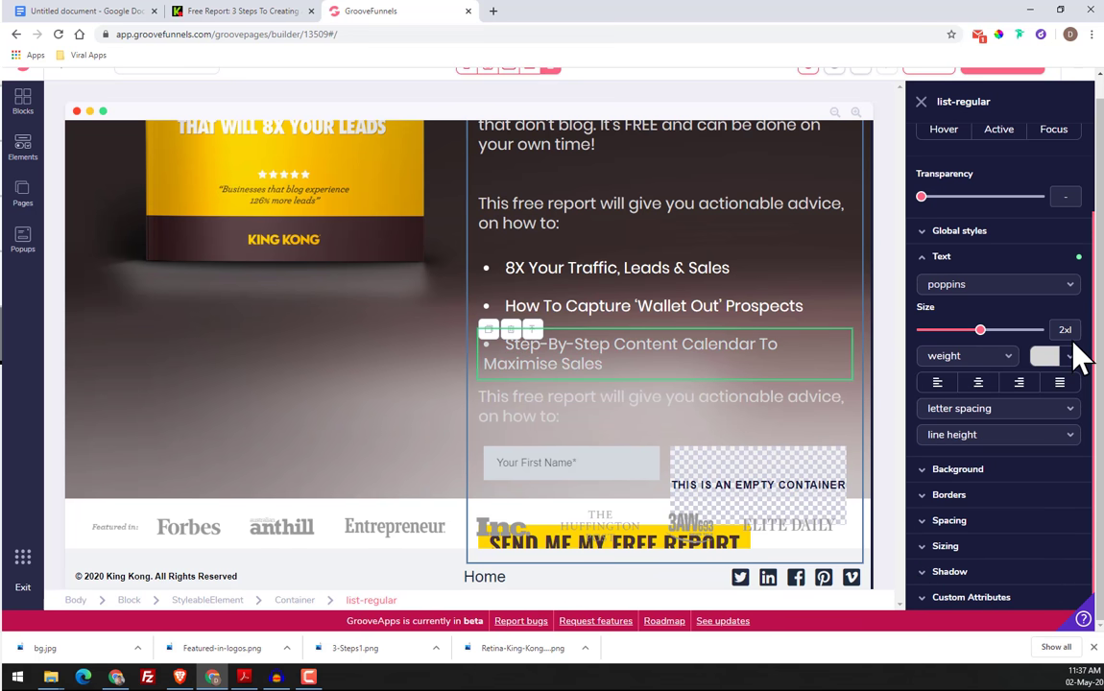
Set the text colour of the "How To Capture 'Wallet Out' Prospects" bullet to the copied hex code #d6d5d5
left_click(684, 309)
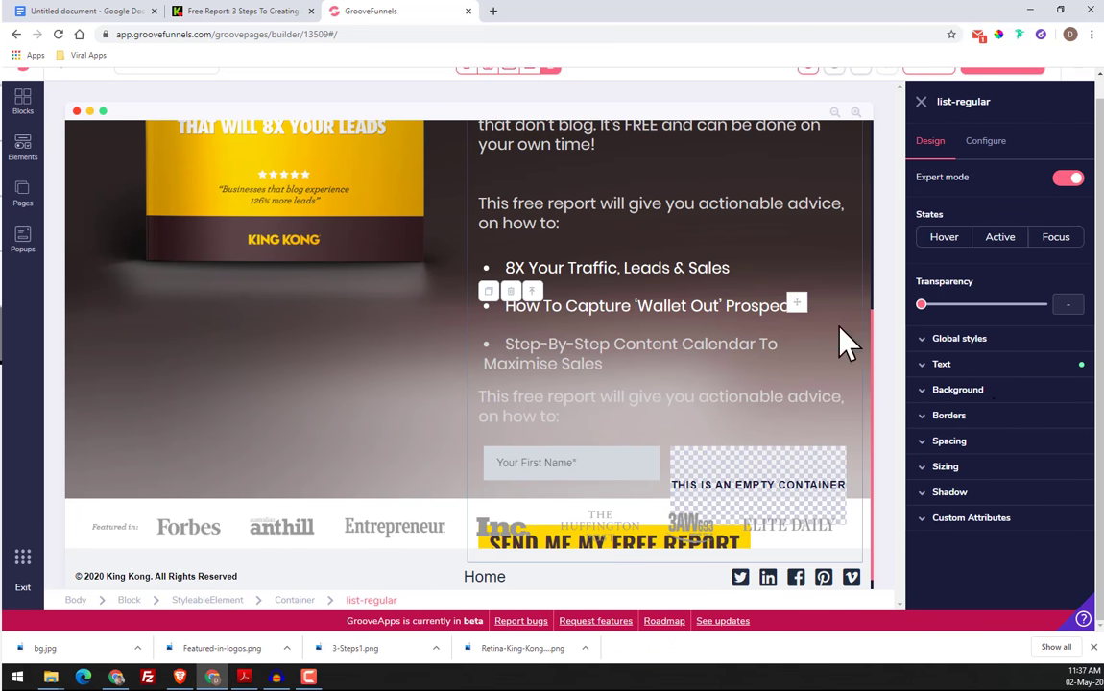
left_click(979, 366)
scroll(1035, 511, "down", 2)
left_click(1065, 367)
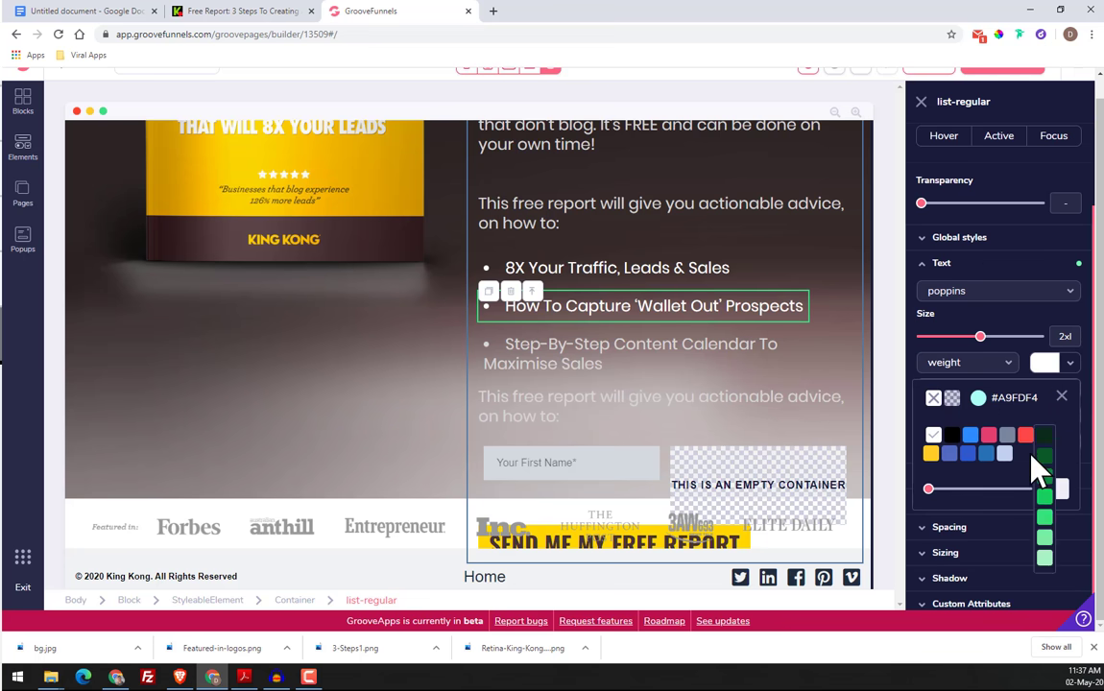
left_click(979, 393)
triple_click(994, 575)
right_click(994, 574)
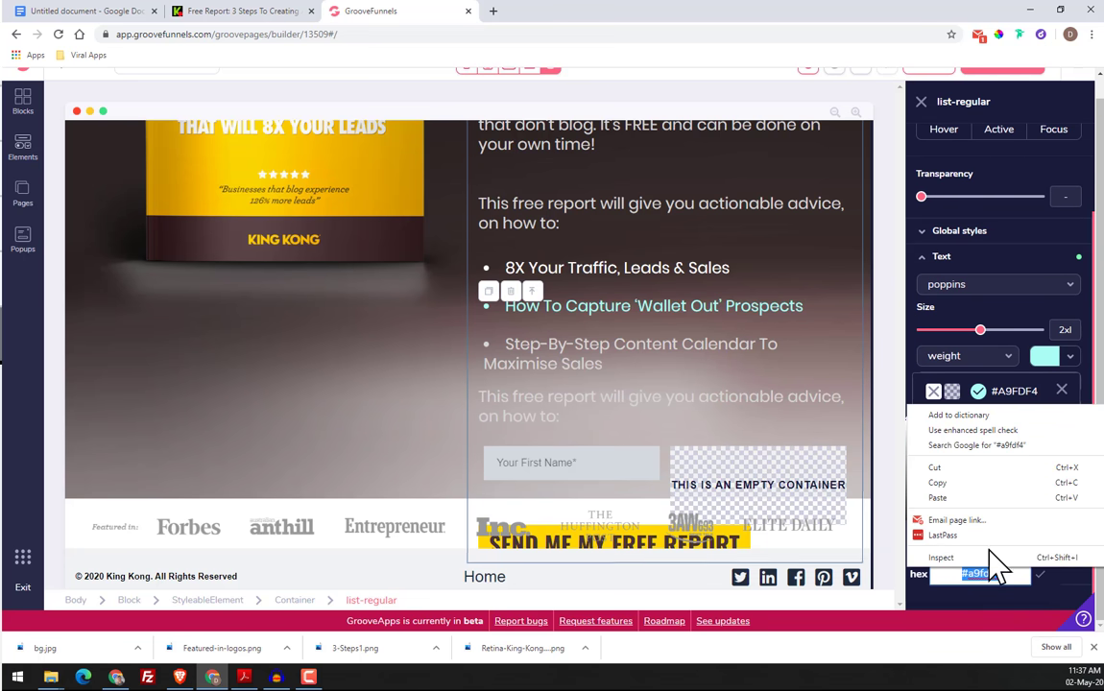
left_click(936, 493)
left_click(1040, 575)
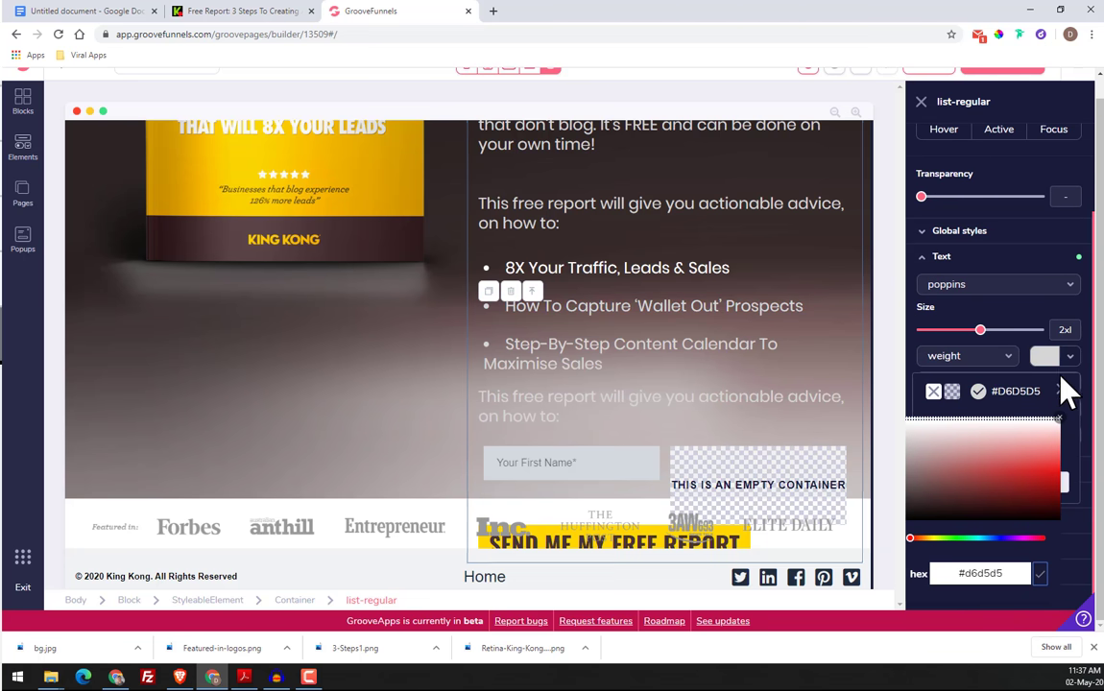
left_click(1061, 390)
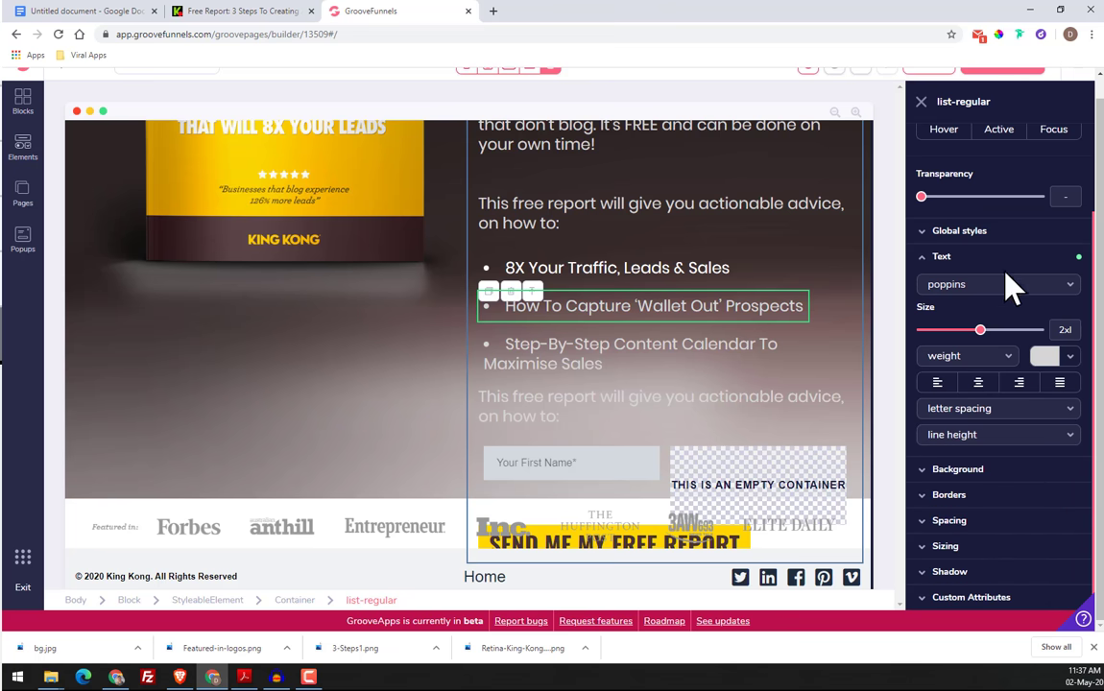
Set the text colour of the "8X Your Traffic, Leads & Sales" bullet to the copied hex code
left_click(693, 271)
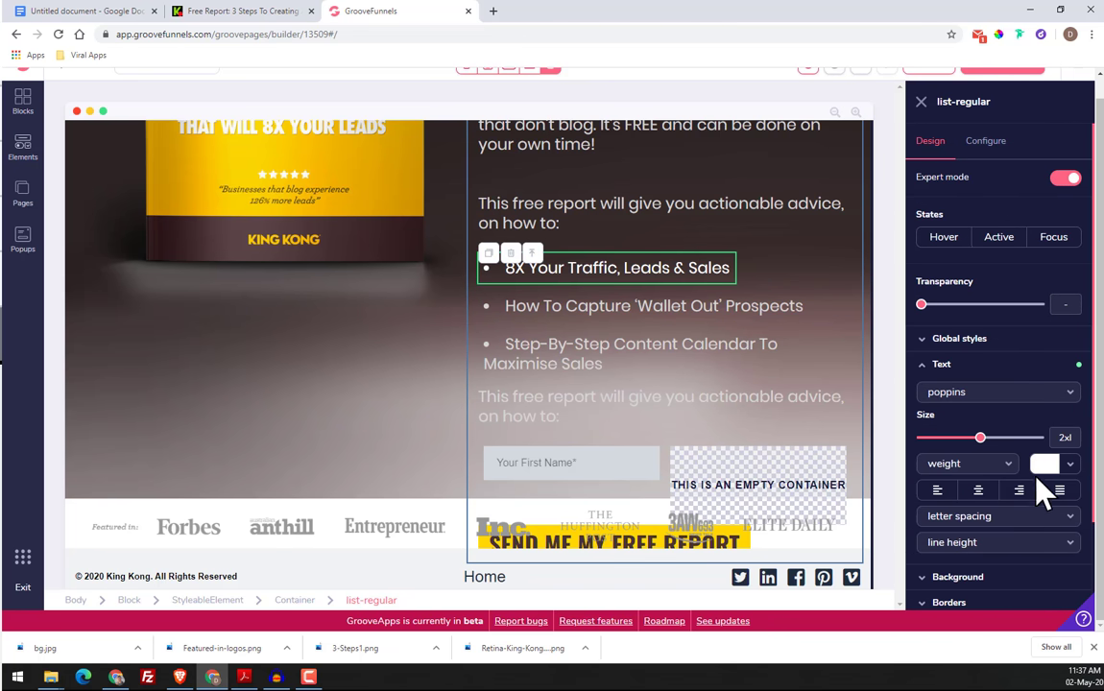
left_click(1064, 466)
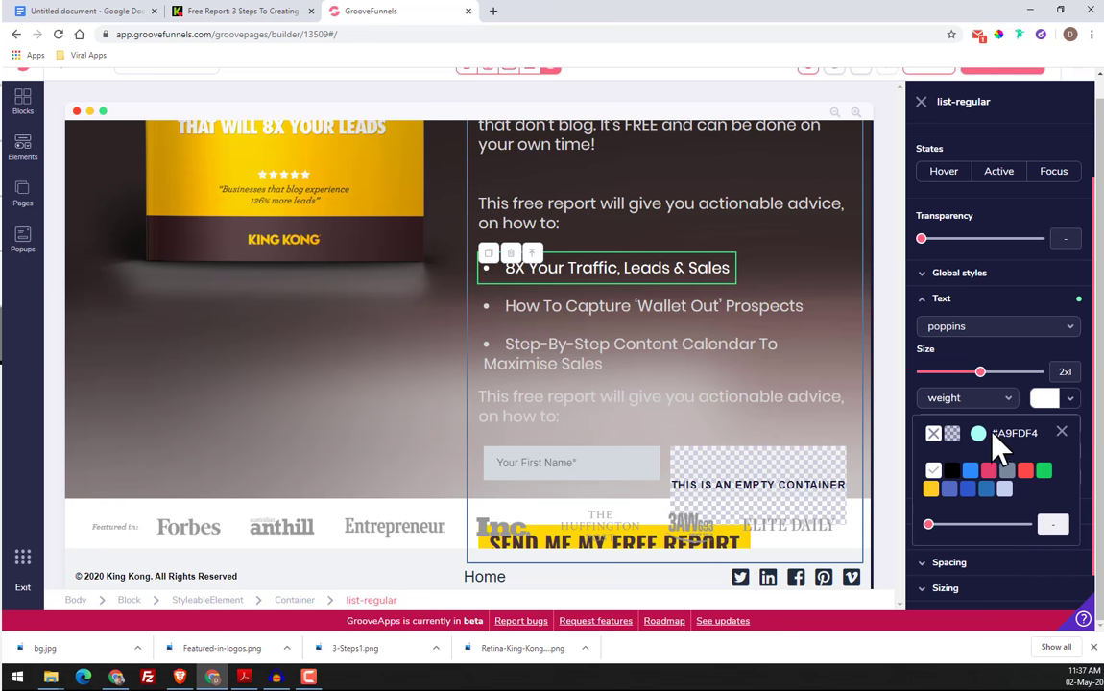
left_click(983, 436)
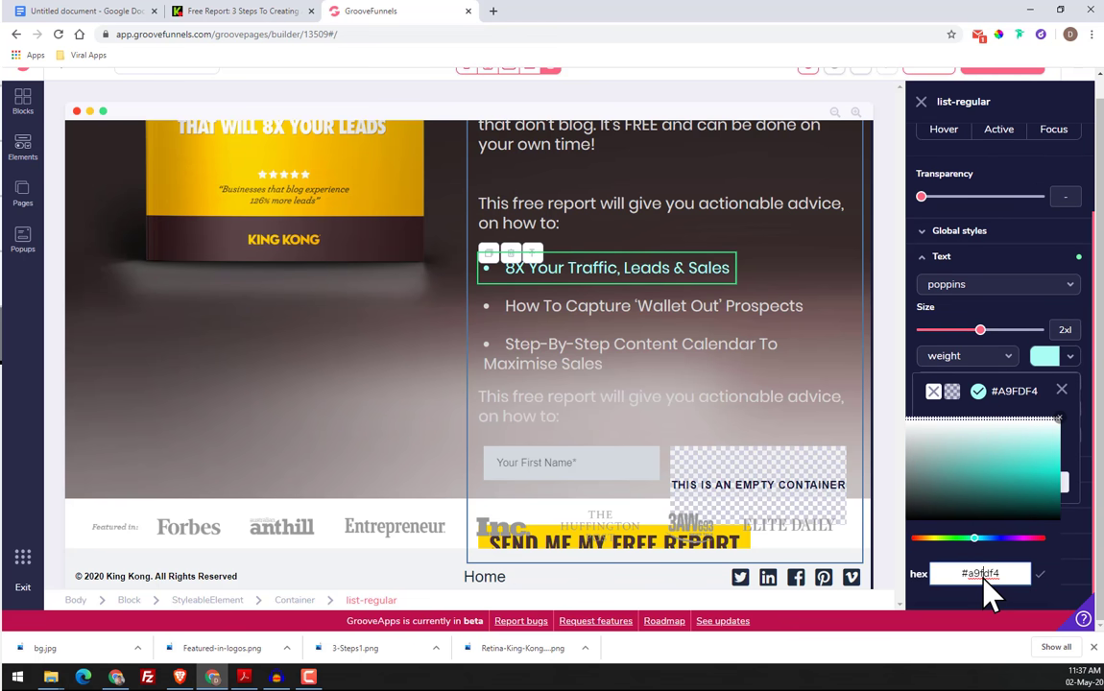
triple_click(983, 574)
right_click(984, 574)
left_click(982, 505)
left_click(1061, 390)
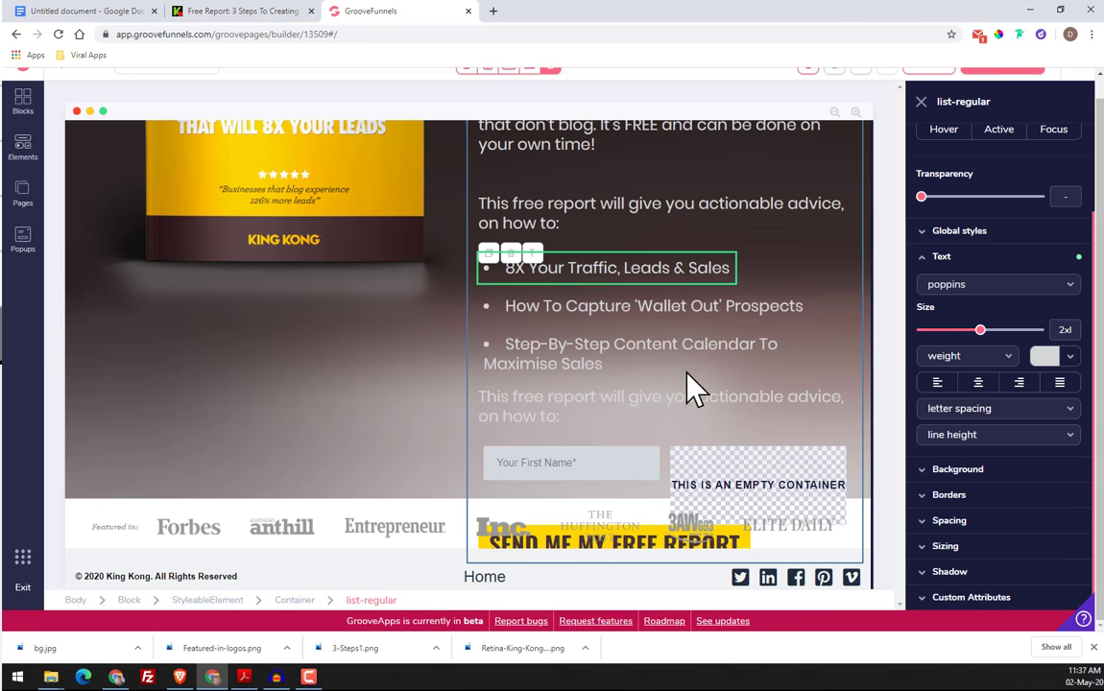
Check how the restyled bullets look against the headline, paragraphs and form of the hero section
left_click(628, 355)
scroll(653, 351, "up", 3)
scroll(656, 342, "down", 3)
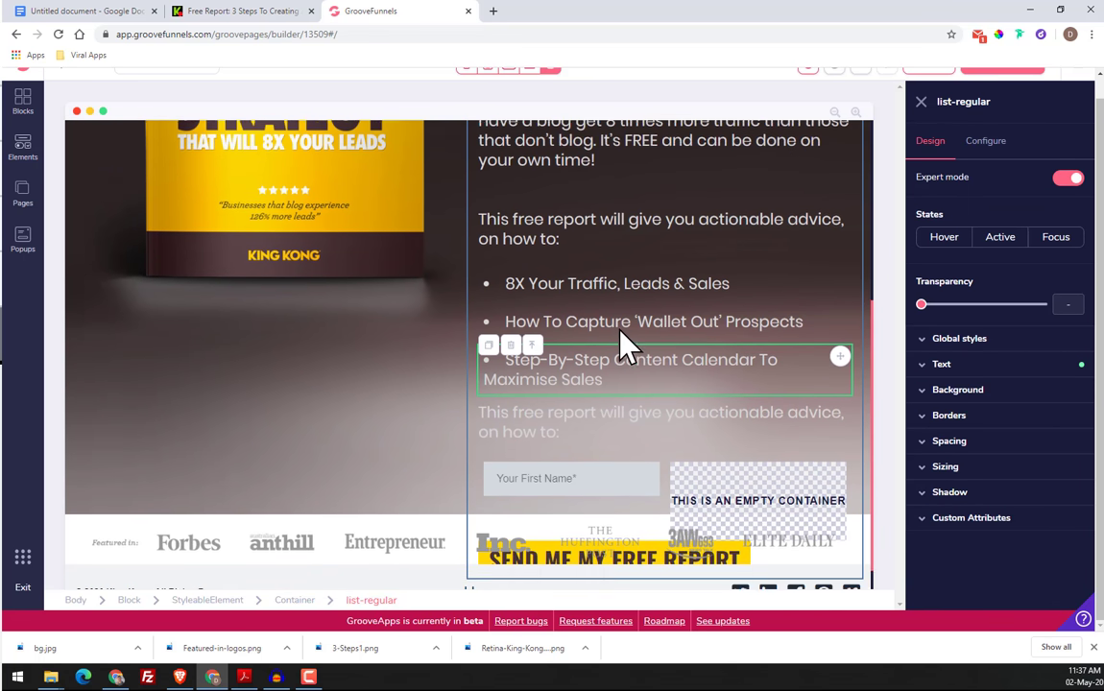
scroll(621, 341, "up", 3)
scroll(614, 327, "down", 4)
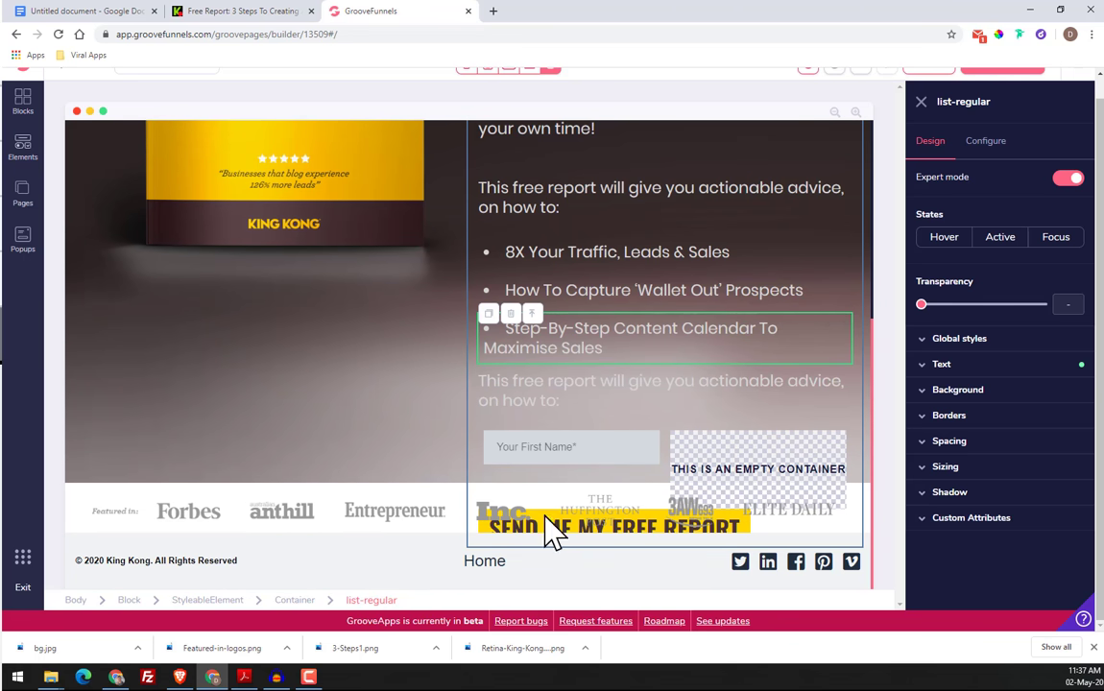
scroll(640, 328, "up", 4)
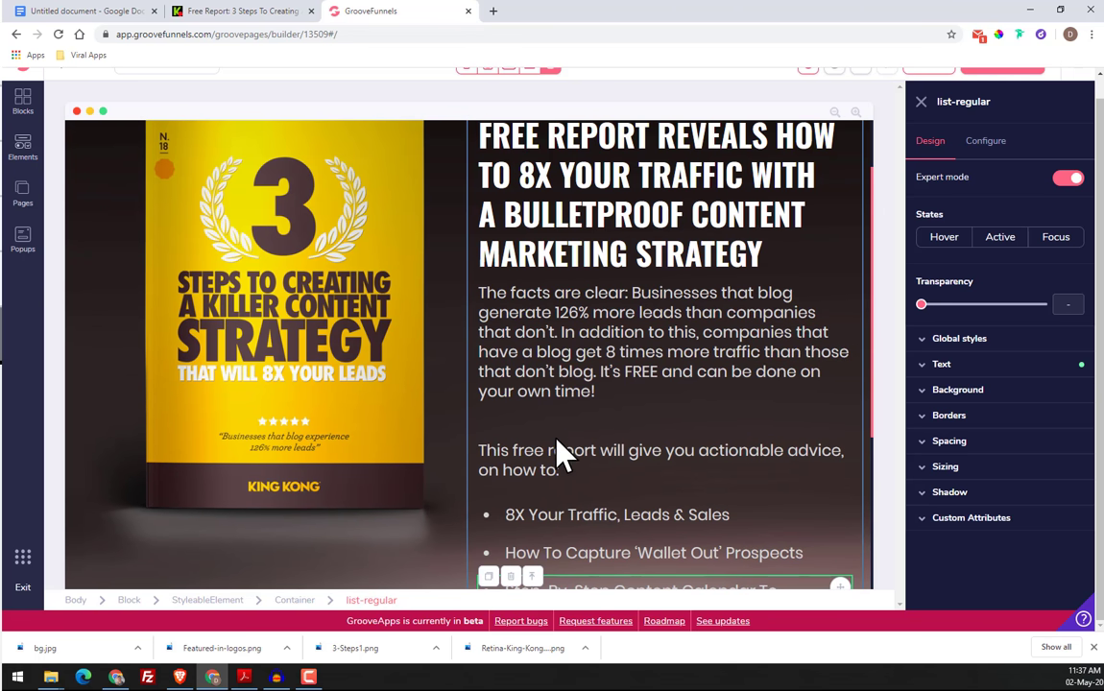
scroll(557, 384, "up", 2)
scroll(633, 259, "down", 5)
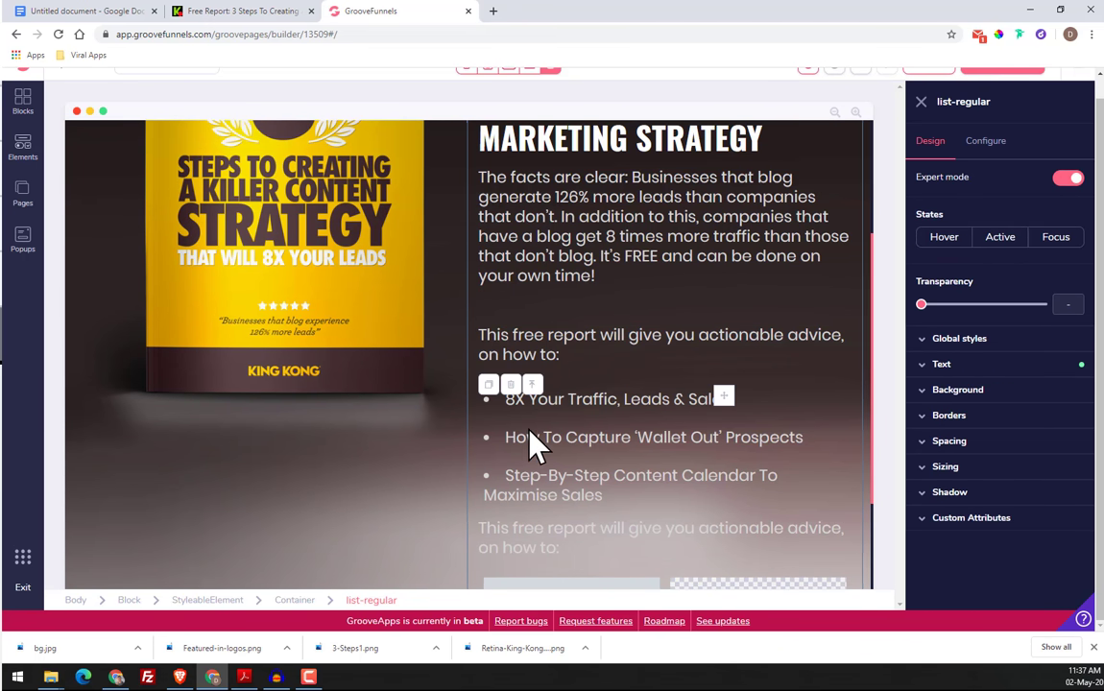
Reduce the text size of the "8X Your Traffic" and "How To Capture 'Wallet Out' Prospects" bullets to xl
left_click(974, 368)
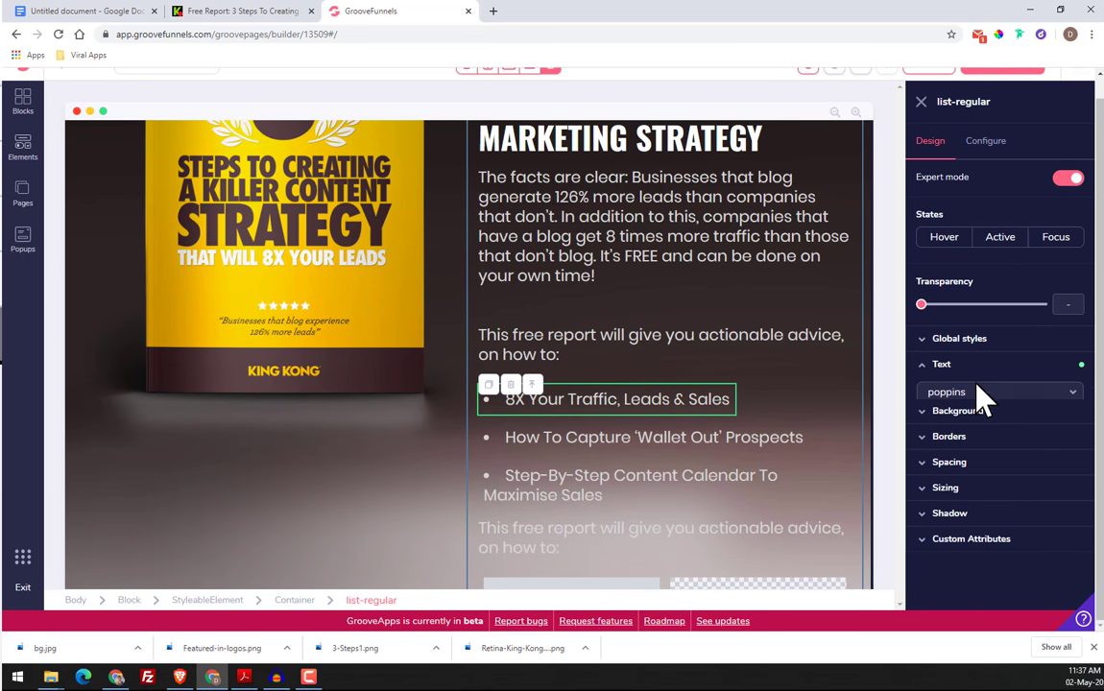
left_click_drag(980, 438, 974, 438)
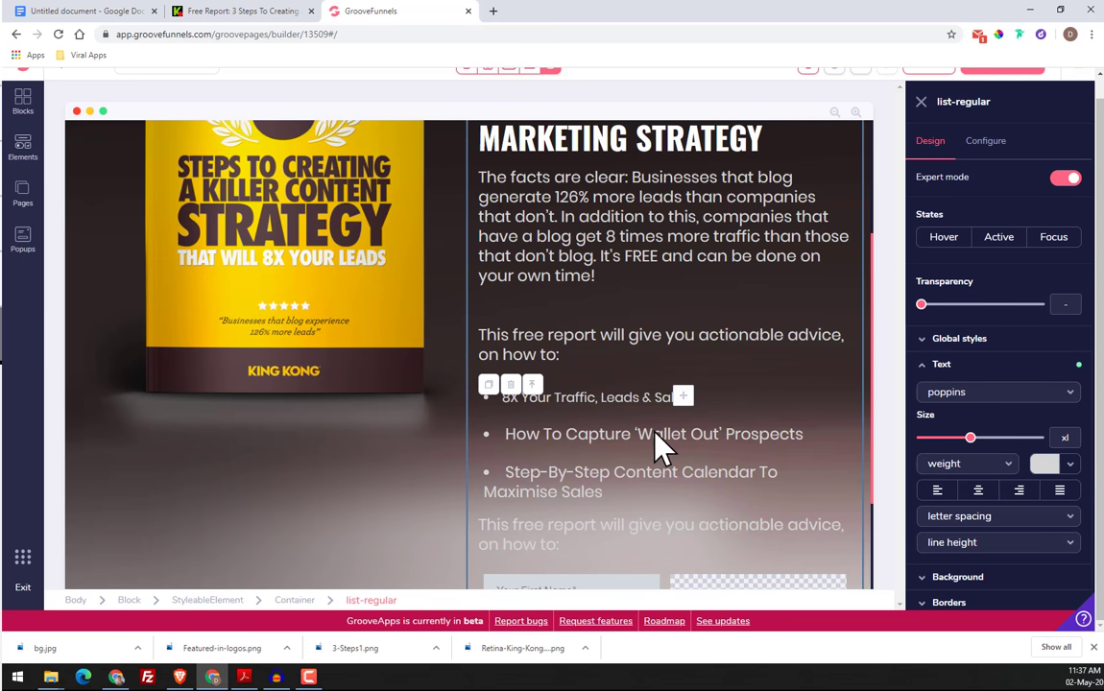
left_click(626, 436)
left_click(939, 364)
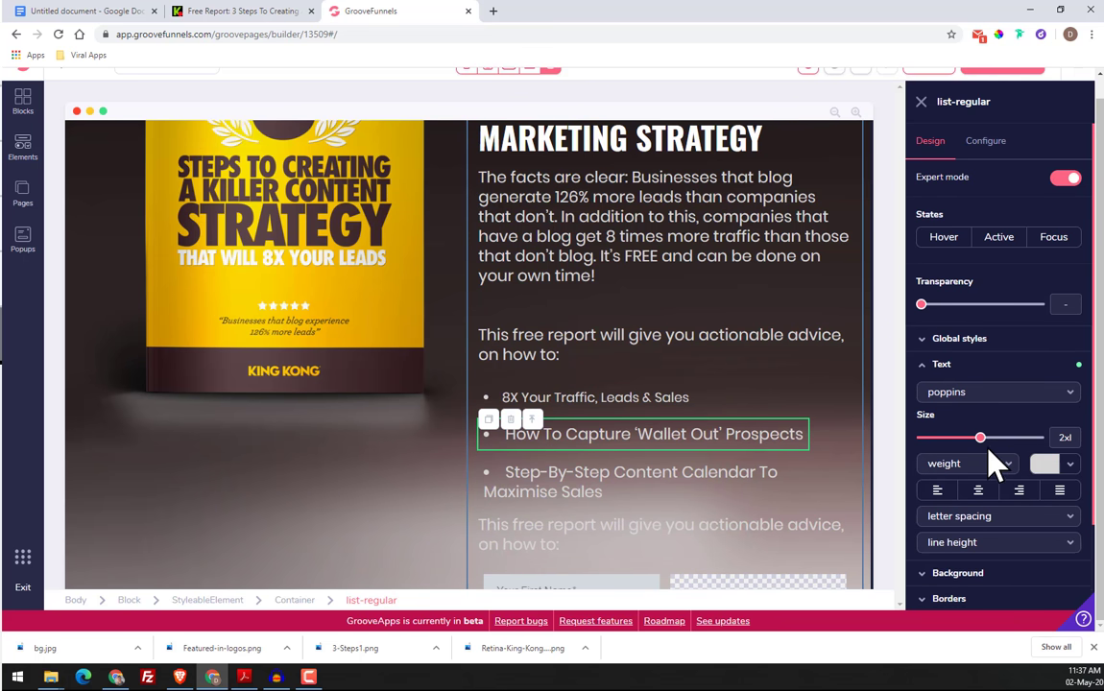
left_click_drag(981, 442, 973, 441)
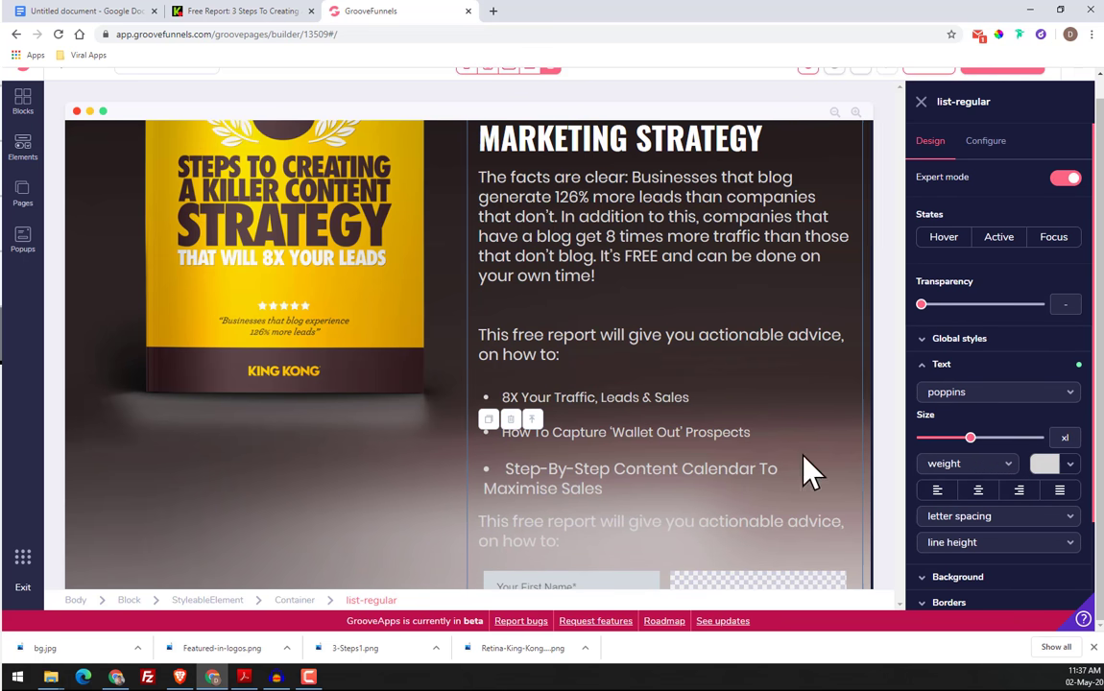
Reduce the text size of the "Step-By-Step Content Calendar To Maximise Sales" bullet to xl
left_click(658, 480)
left_click(975, 365)
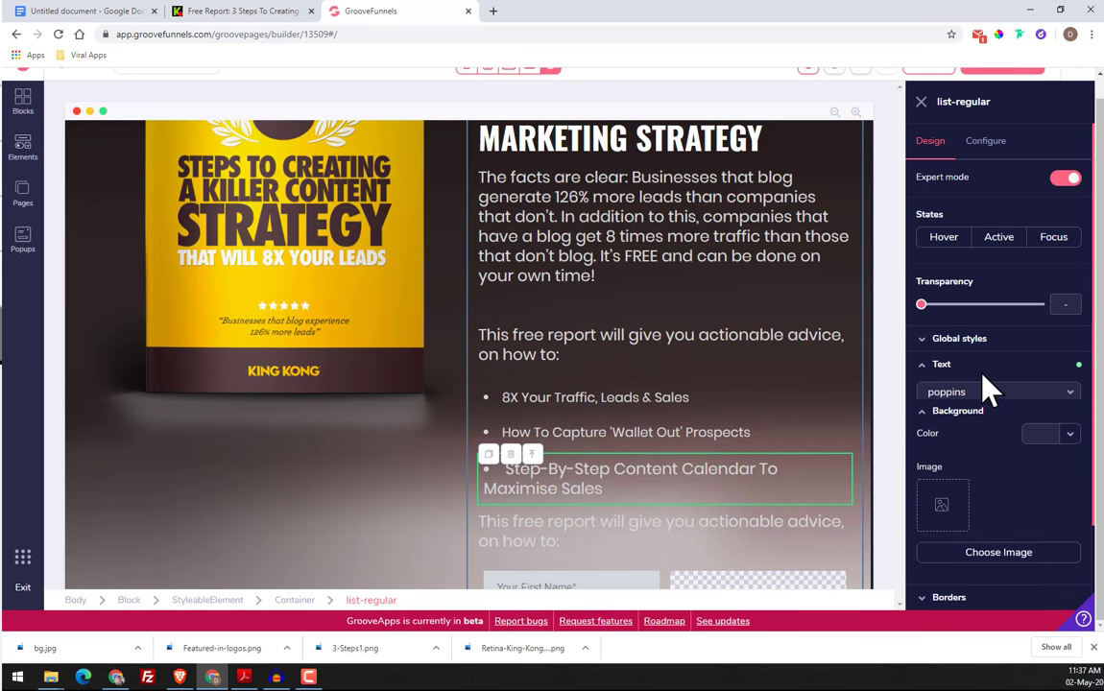
left_click_drag(981, 438, 972, 438)
Check the spacing of the hero section from the headline to the form and the "SEND ME MY FREE REPORT" button
left_click(544, 510)
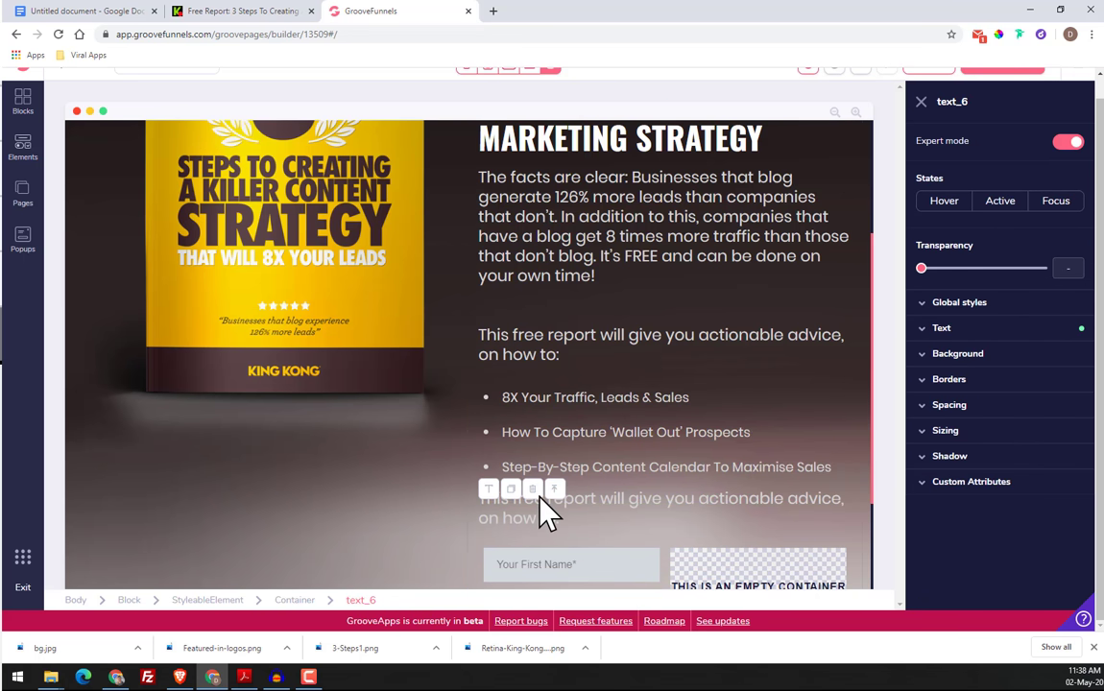
scroll(550, 509, "down", 2)
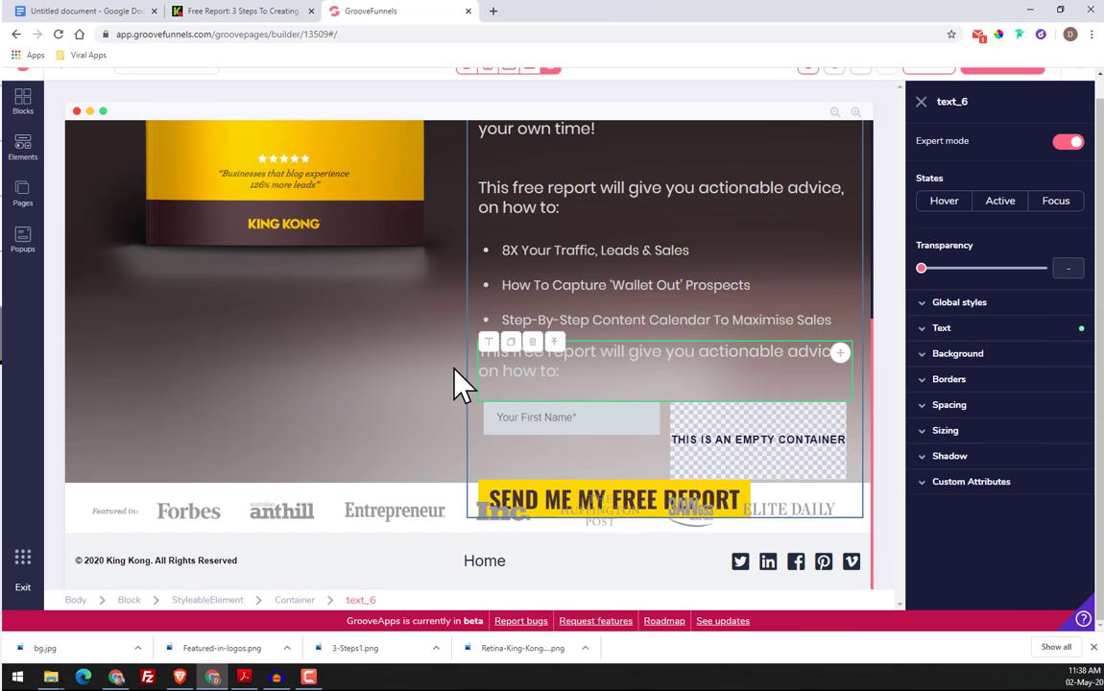
scroll(391, 334, "up", 5)
scroll(391, 335, "down", 5)
scroll(591, 247, "up", 5)
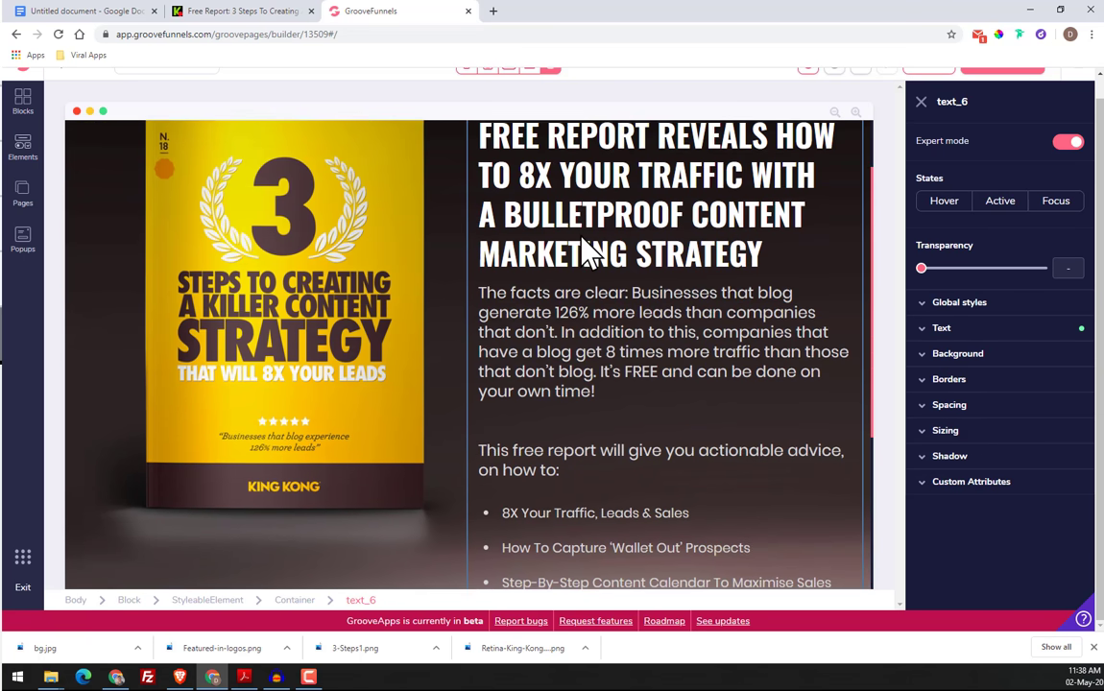
scroll(591, 375, "down", 4)
Set the top margin of the book cover image to 18, using the original page as reference for its position
left_click(384, 336)
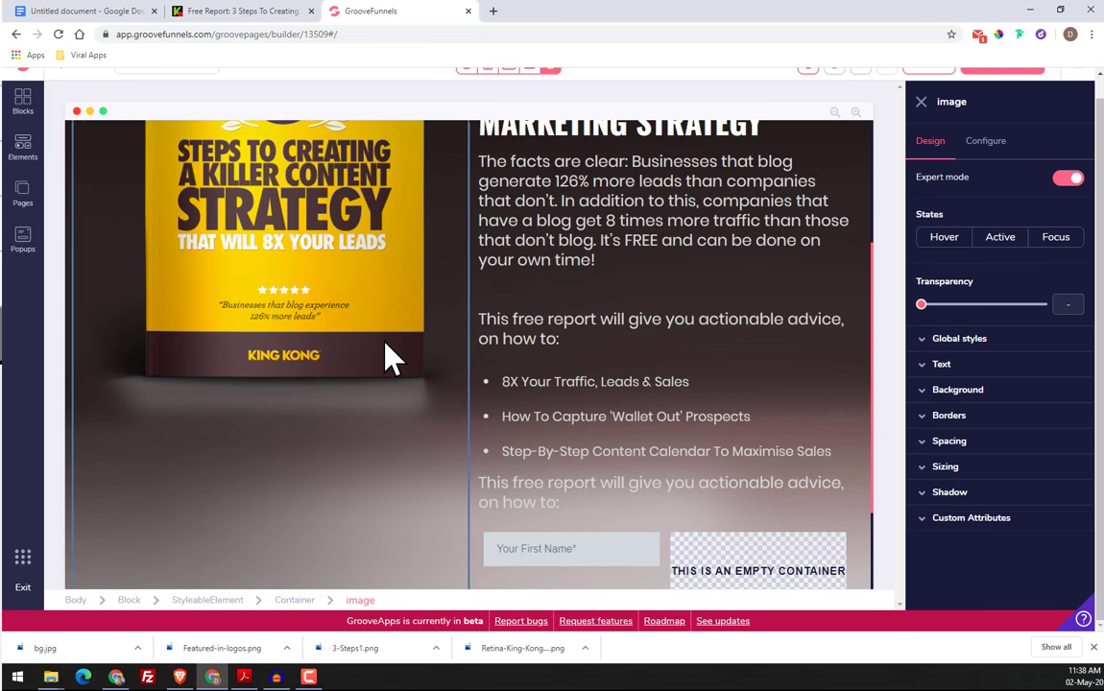
scroll(384, 340, "up", 4)
left_click(251, 12)
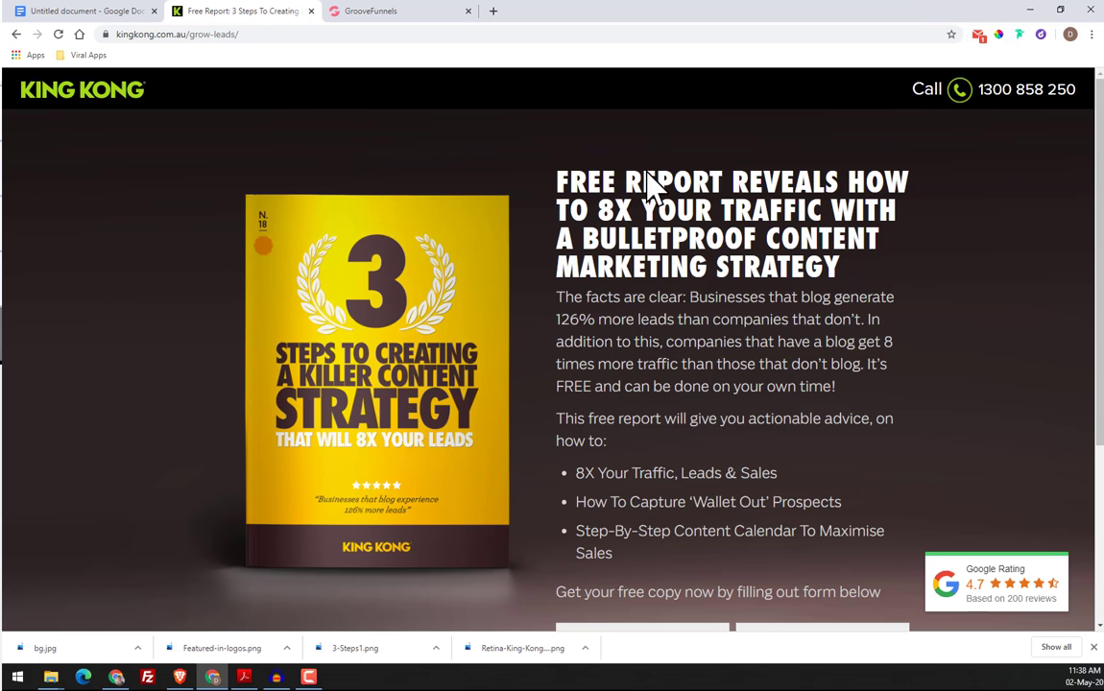
left_click(382, 12)
scroll(292, 219, "up", 1)
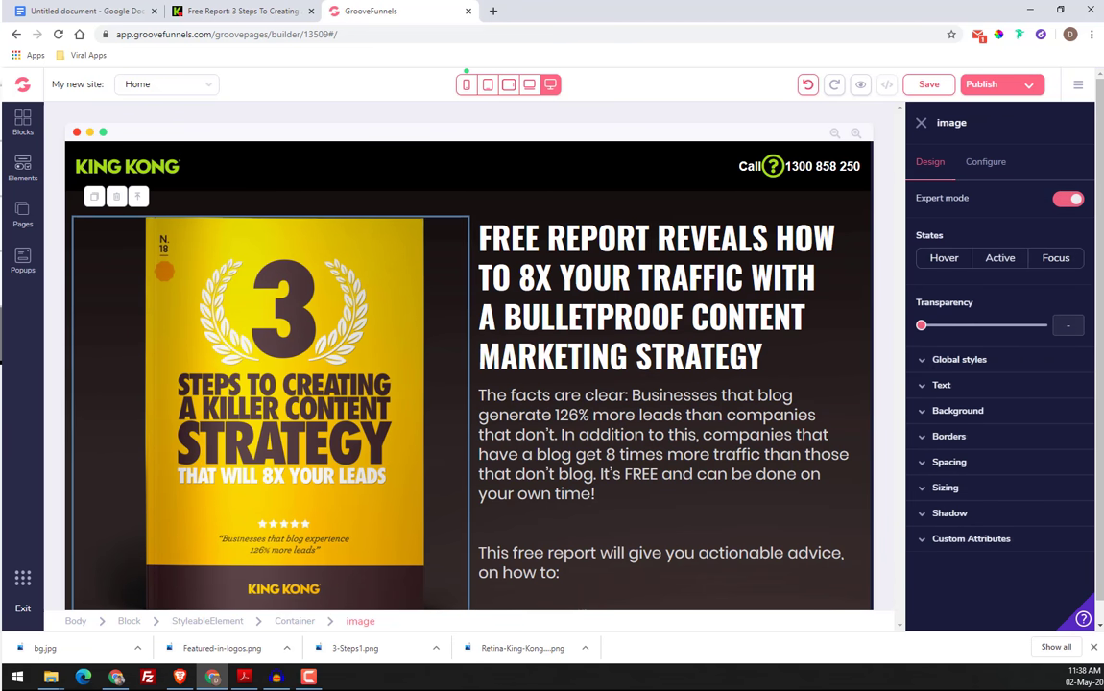
left_click(958, 490)
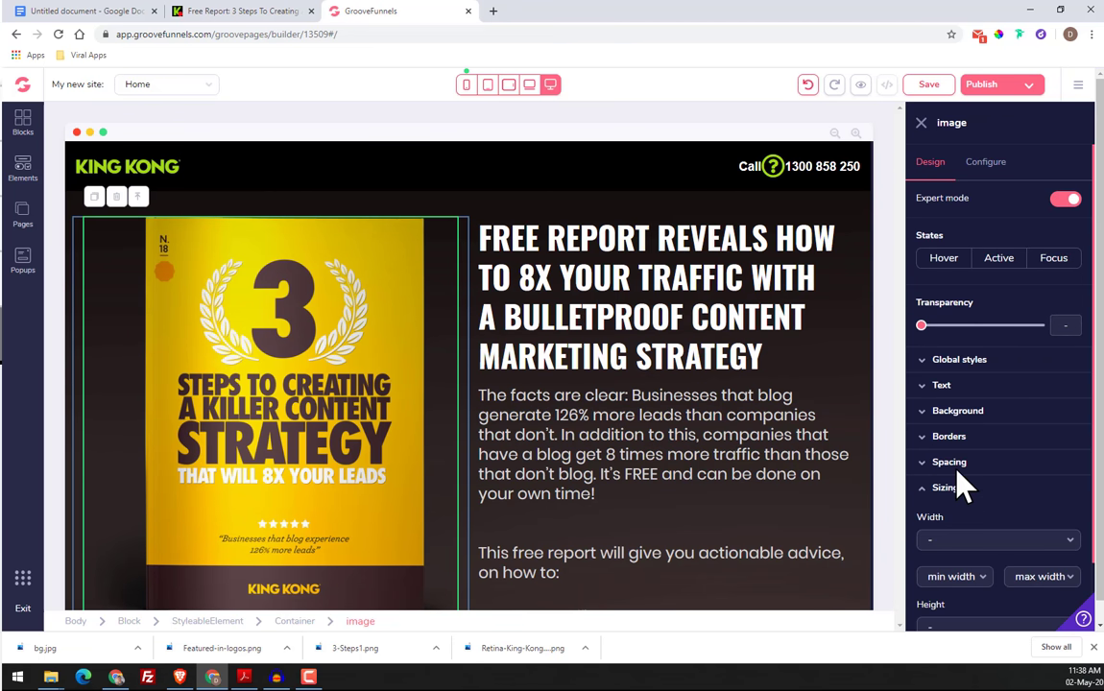
left_click(956, 465)
scroll(994, 504, "down", 2)
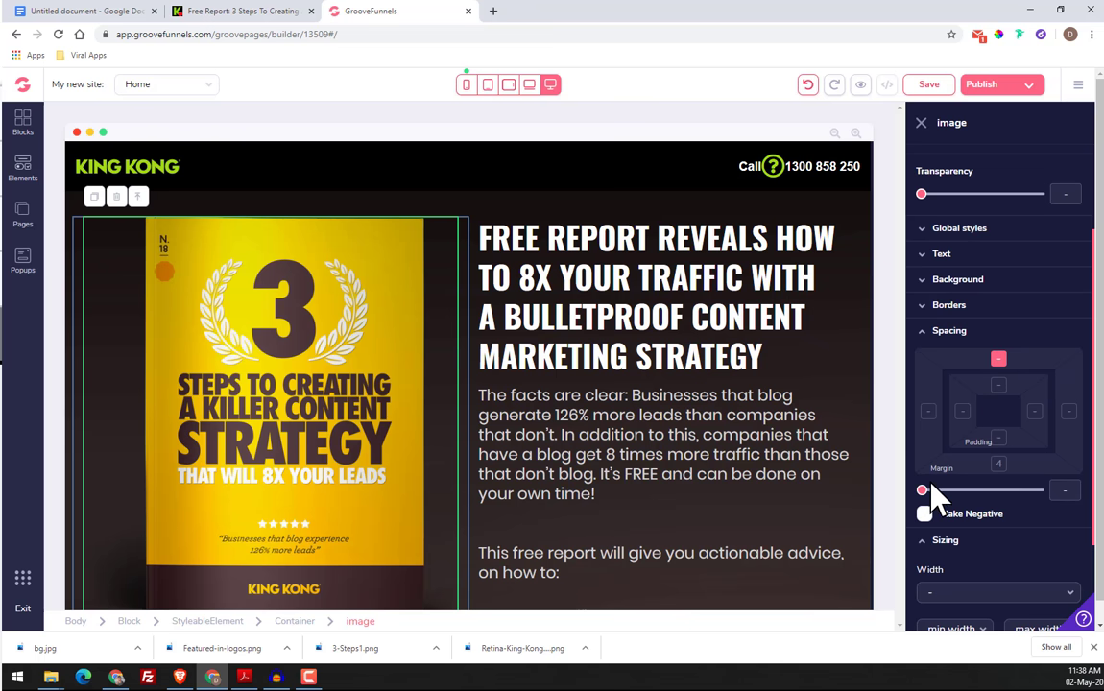
left_click_drag(922, 492, 1006, 506)
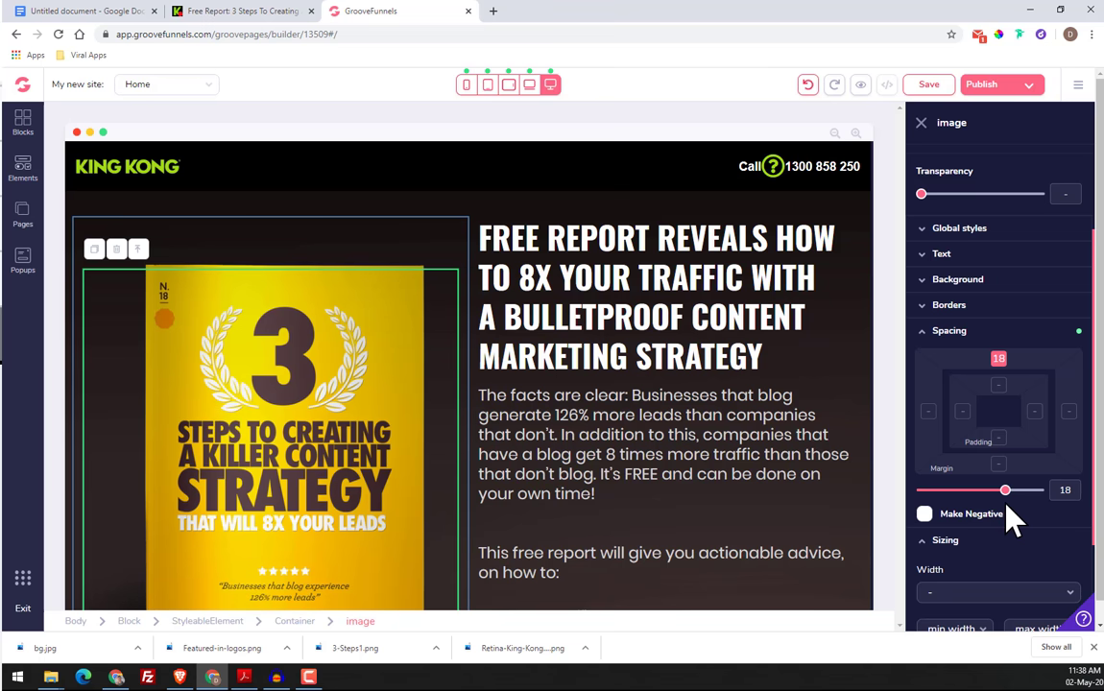
Set the top margin of the container holding the headline, paragraphs and form to 6
left_click(584, 246)
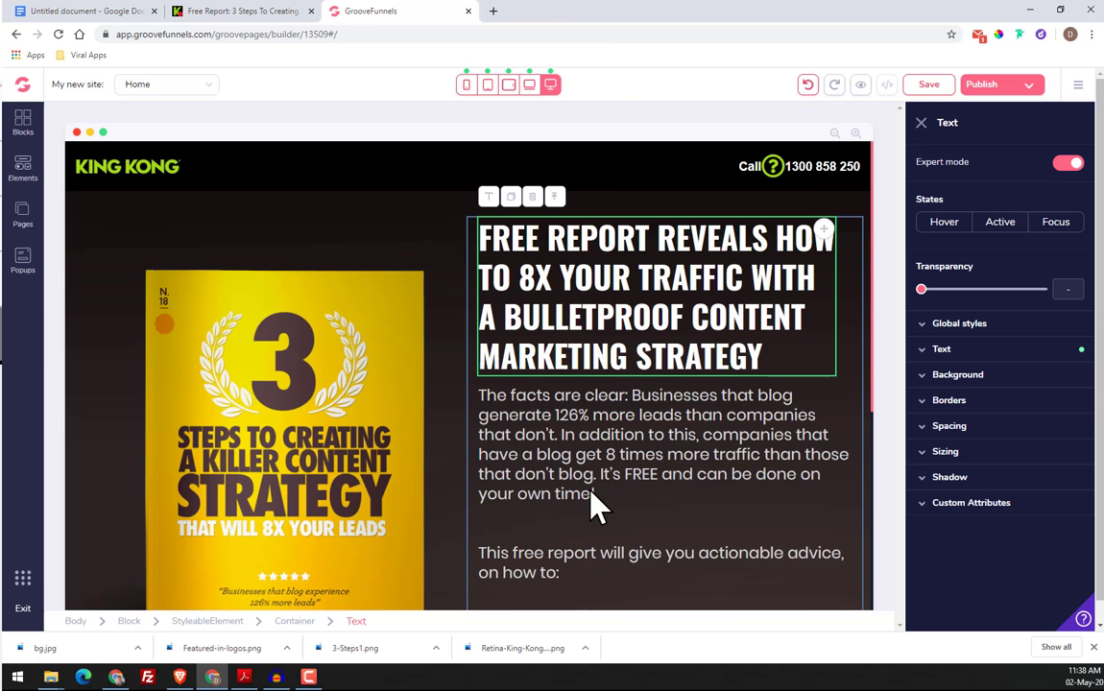
left_click(297, 622)
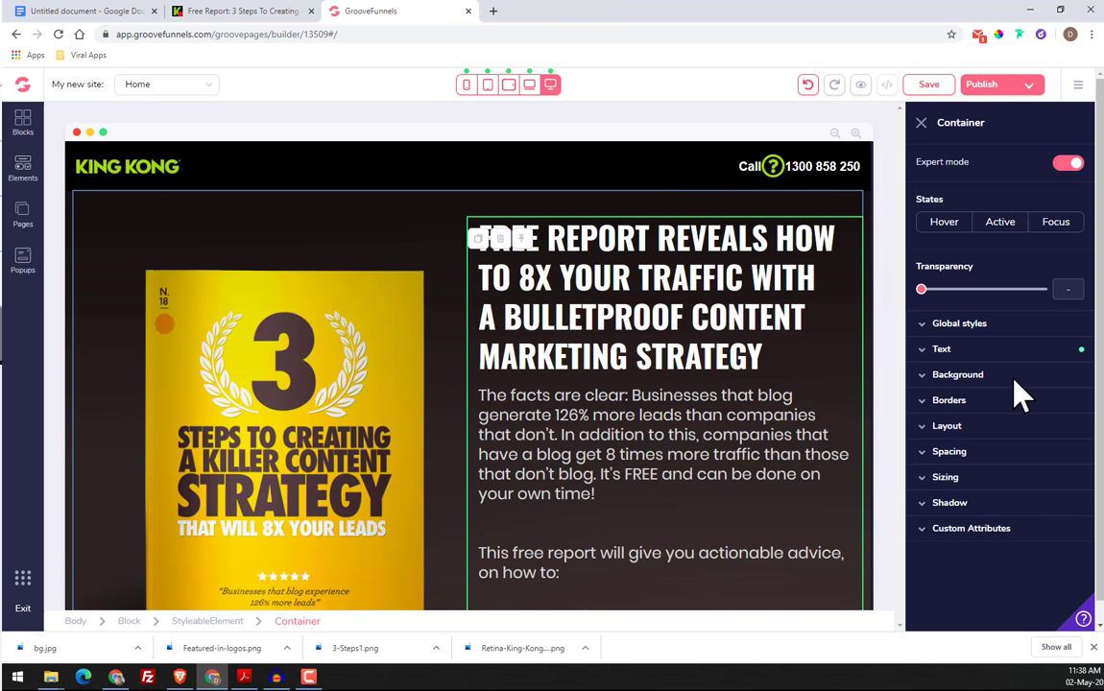
left_click(991, 454)
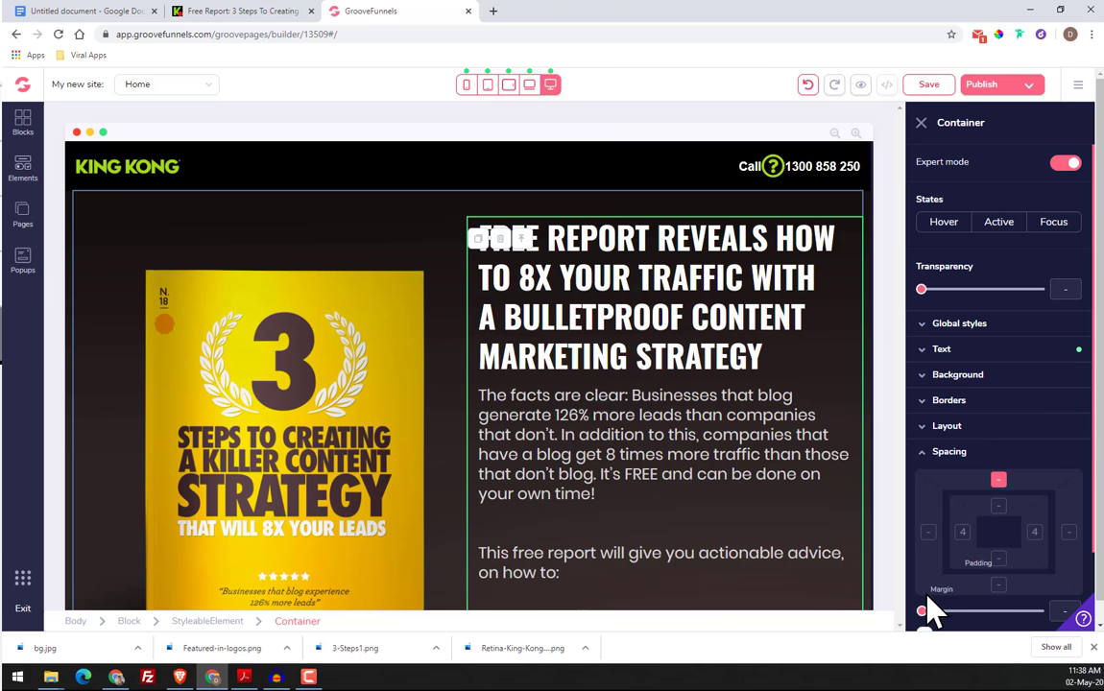
left_click_drag(922, 610, 969, 636)
scroll(673, 418, "down", 4)
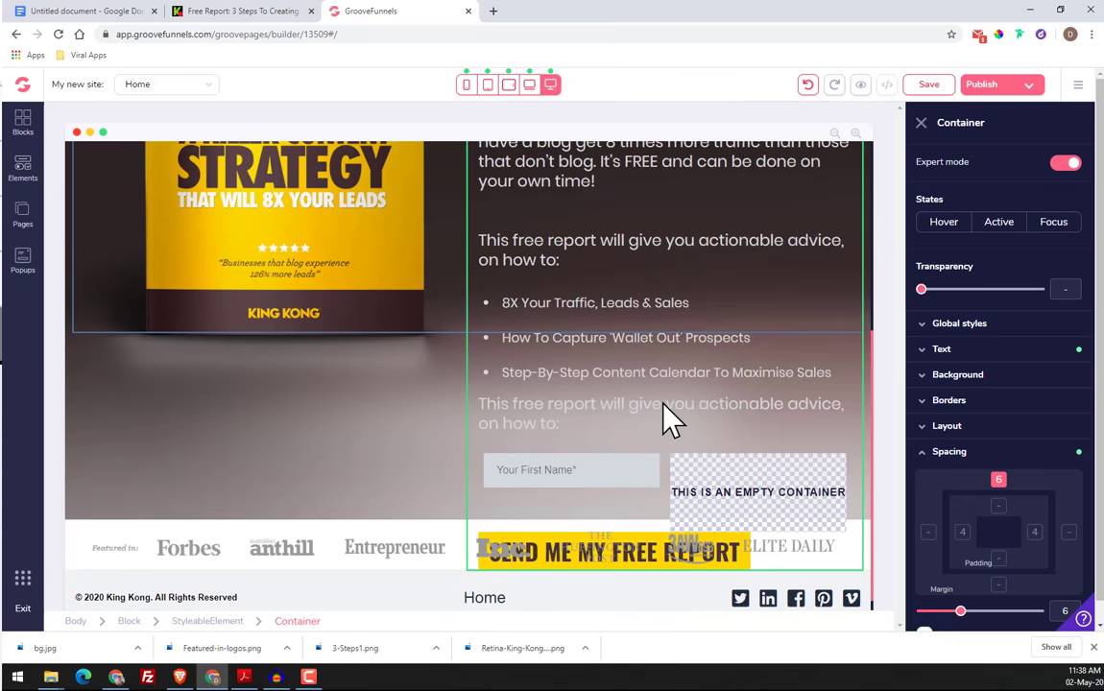
scroll(673, 418, "up", 2)
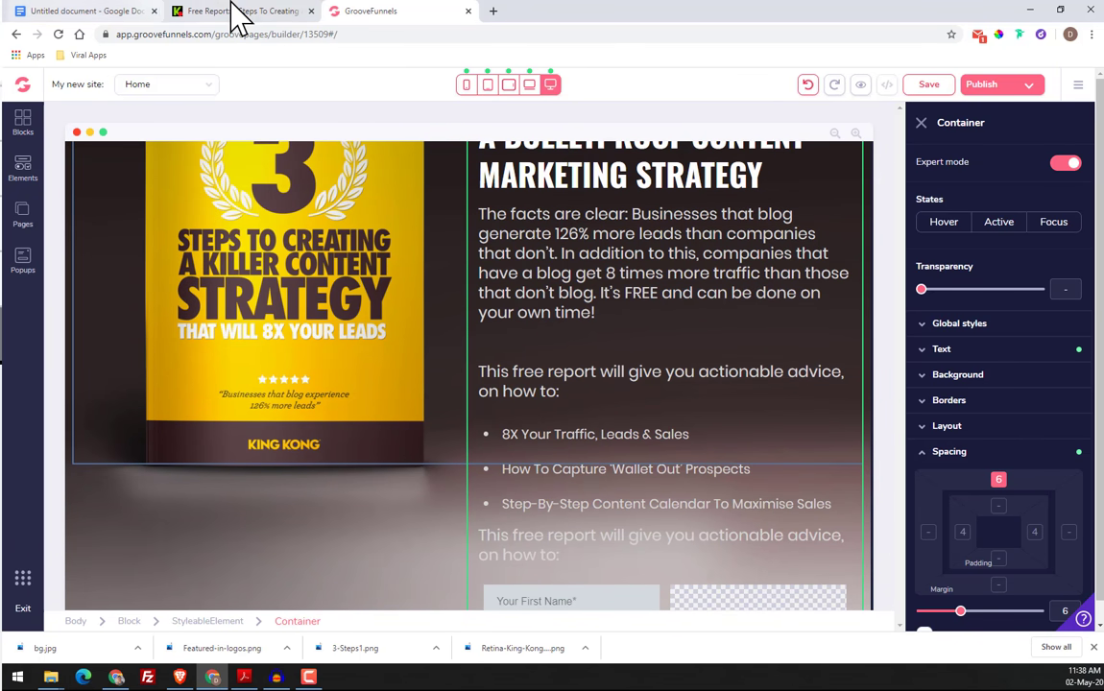
Reduce the gap after the "The facts are clear" paragraph to a single blank line, following the original page's paragraph spacing
left_click(234, 10)
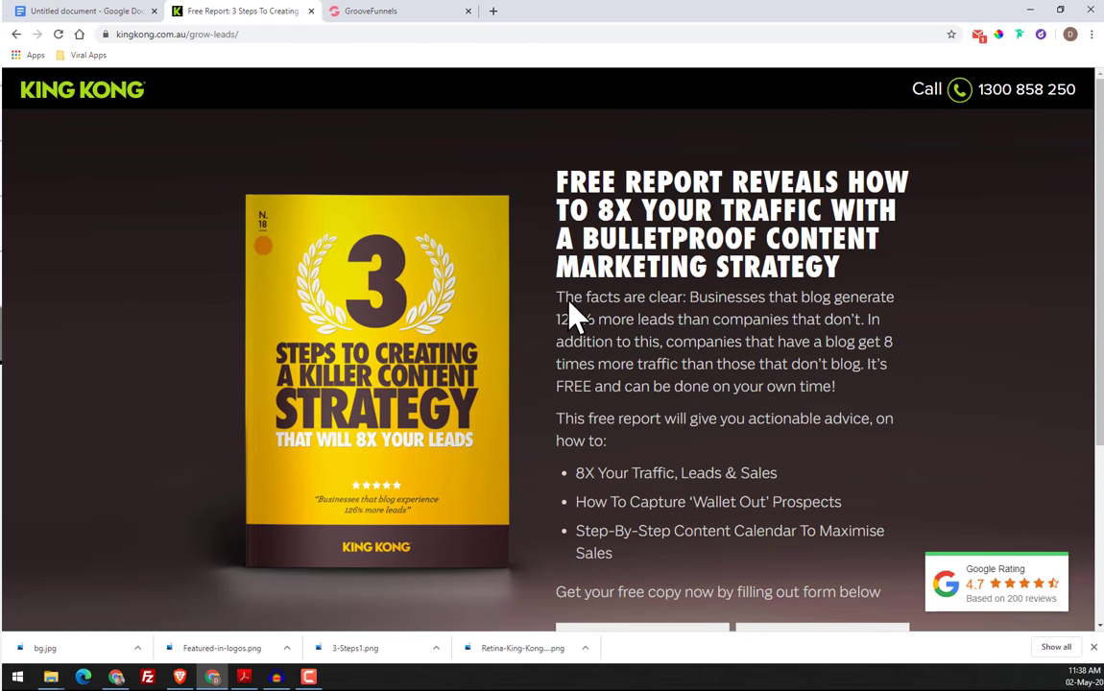
left_click(382, 11)
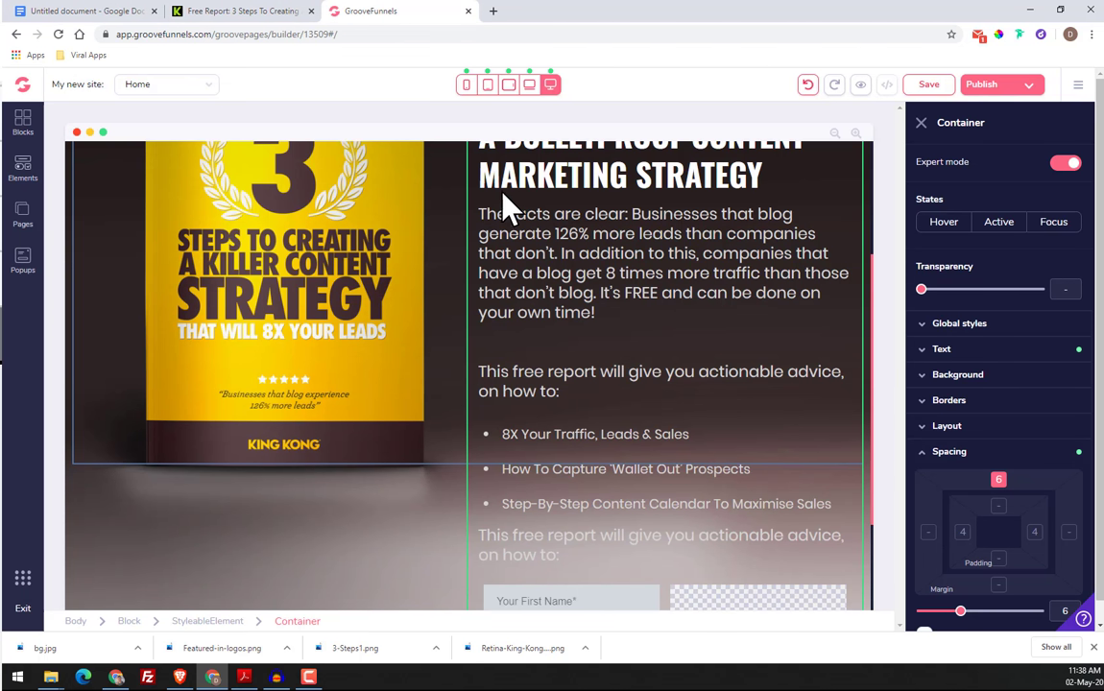
left_click(242, 14)
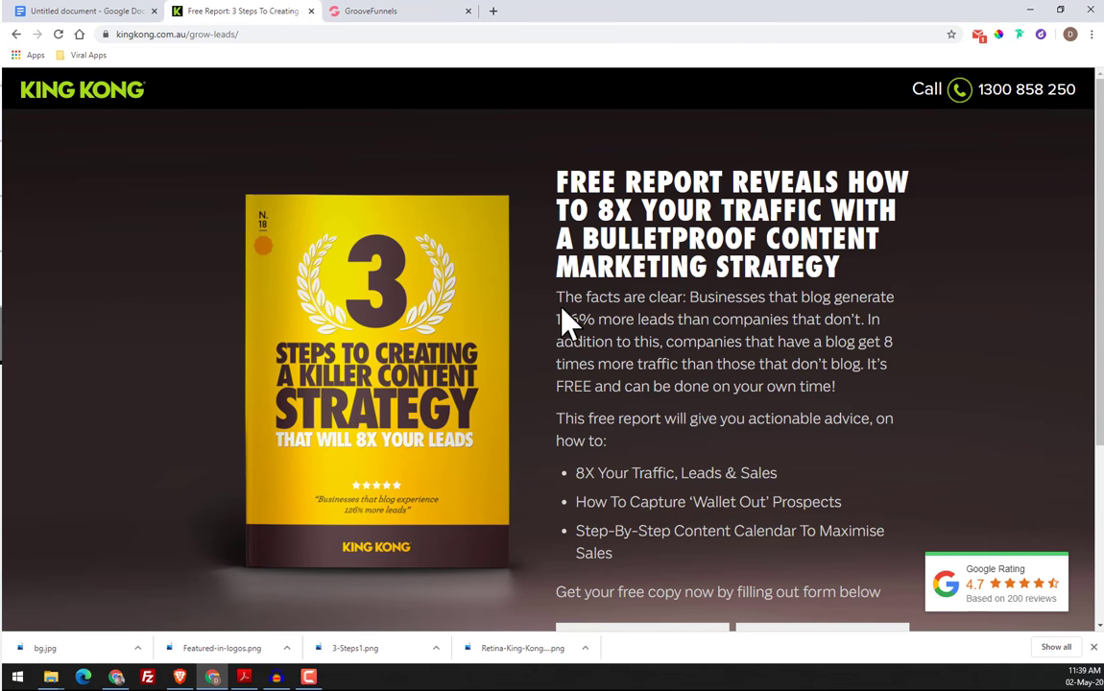
left_click(336, 11)
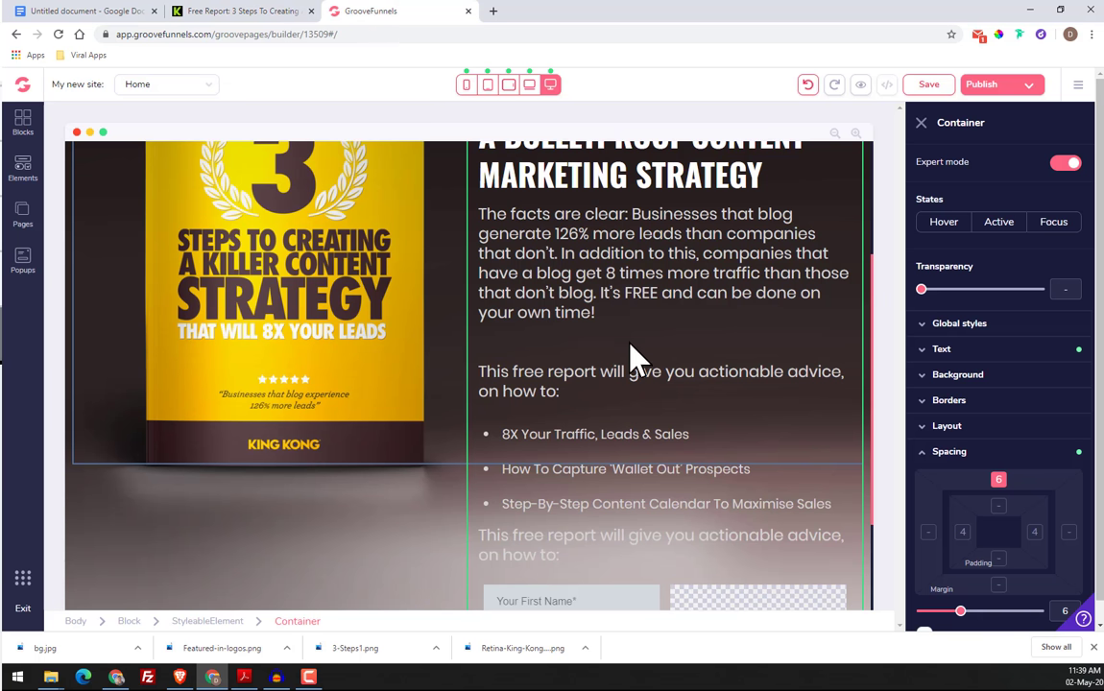
left_click(516, 281)
left_click(544, 374)
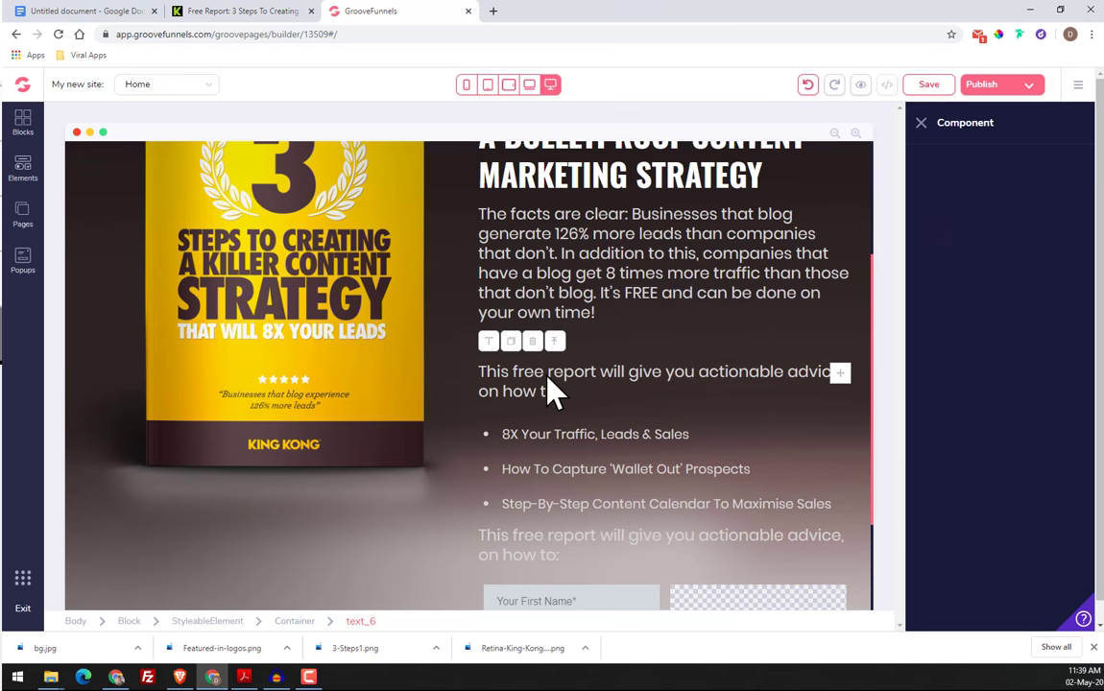
left_click(612, 315)
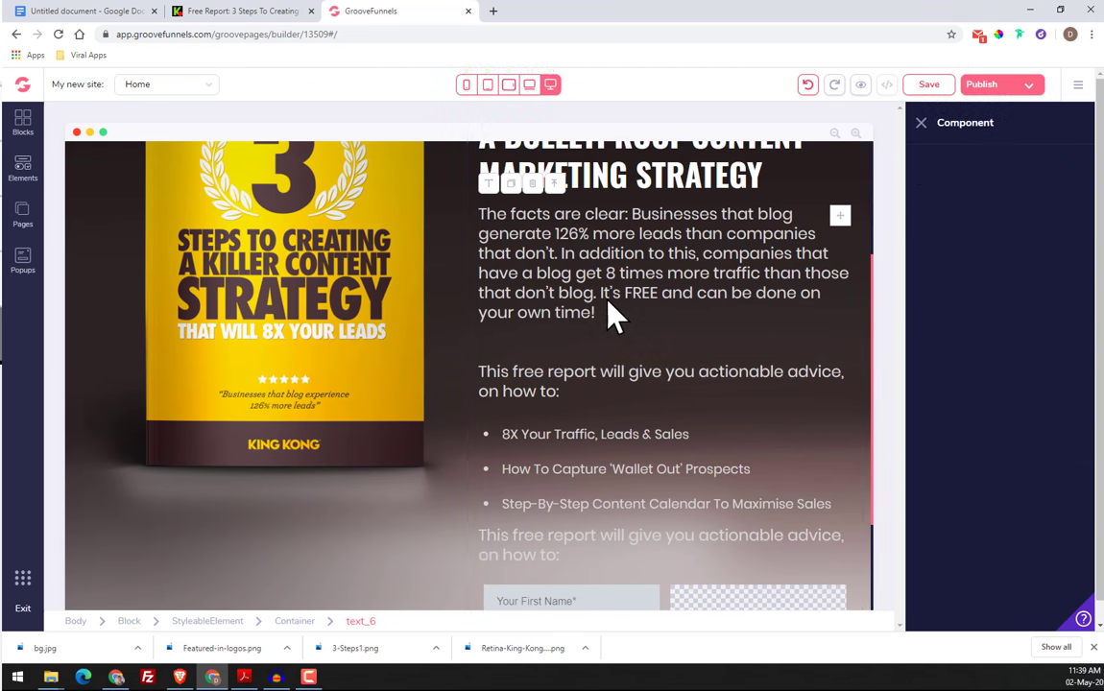
left_click(605, 326)
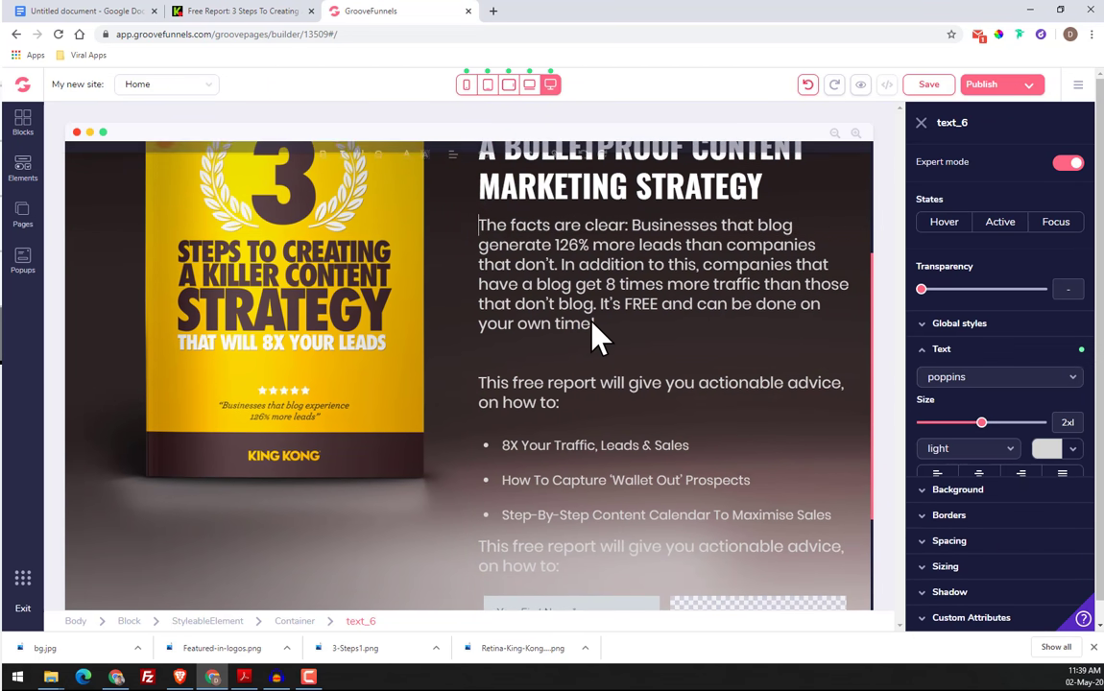
left_click(608, 340)
key("Delete")
key("Delete")
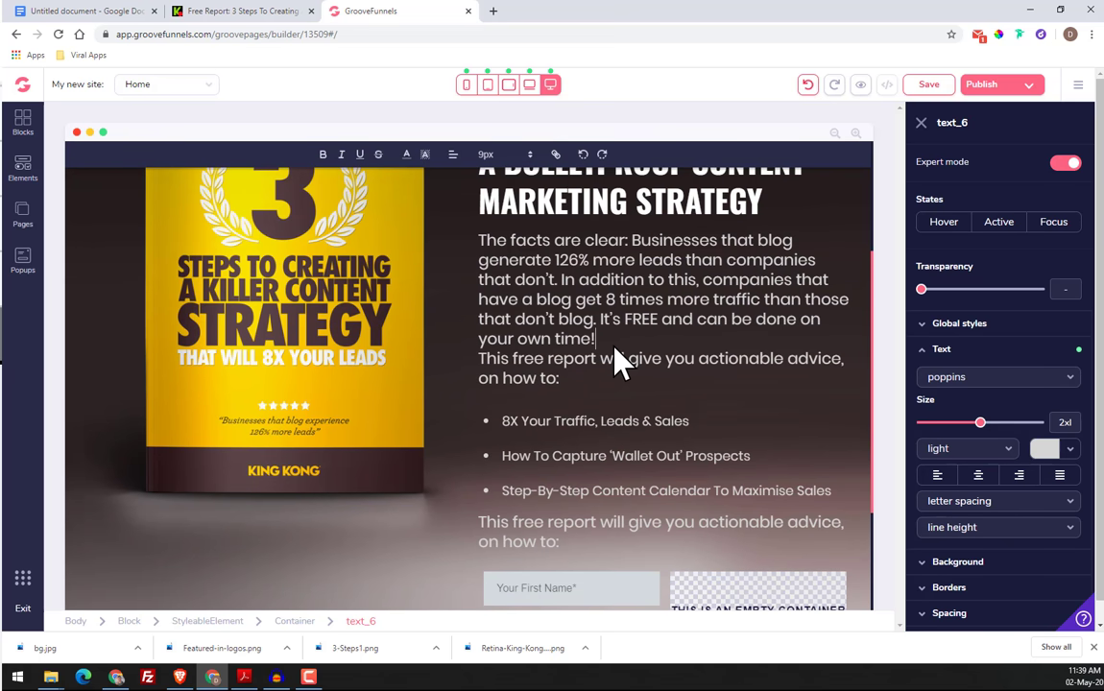
key("Return")
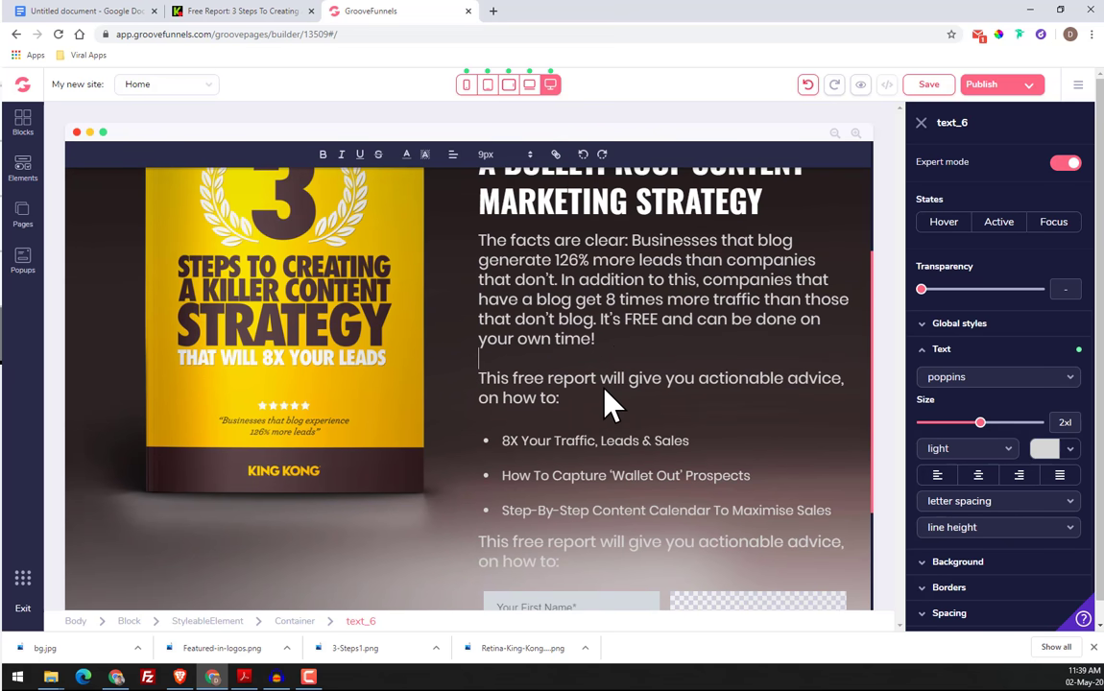
Try removing the blank line between "on how to:" and the bullet list, compare with the original page, and restore the line
left_click(274, 11)
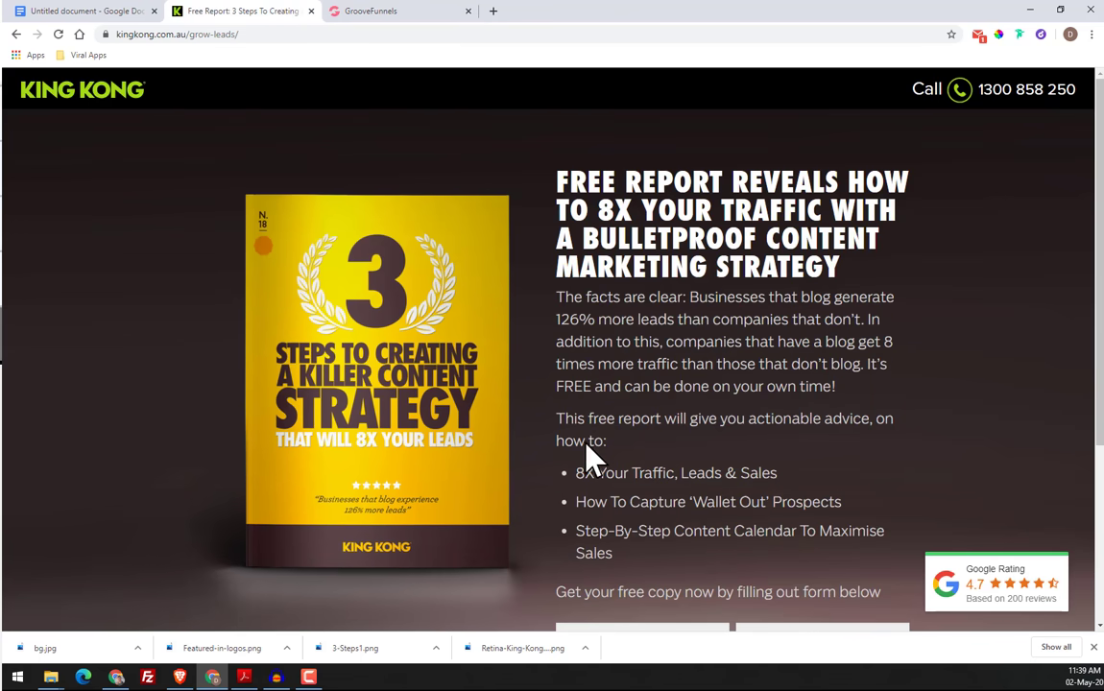
left_click(349, 12)
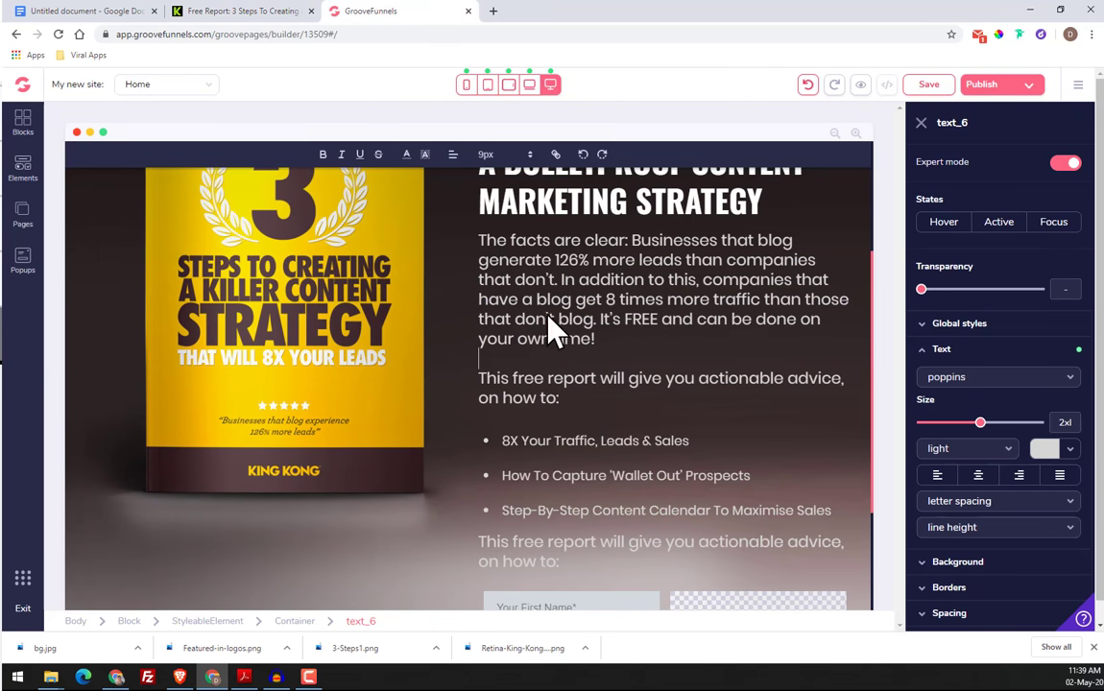
scroll(594, 428, "down", 1)
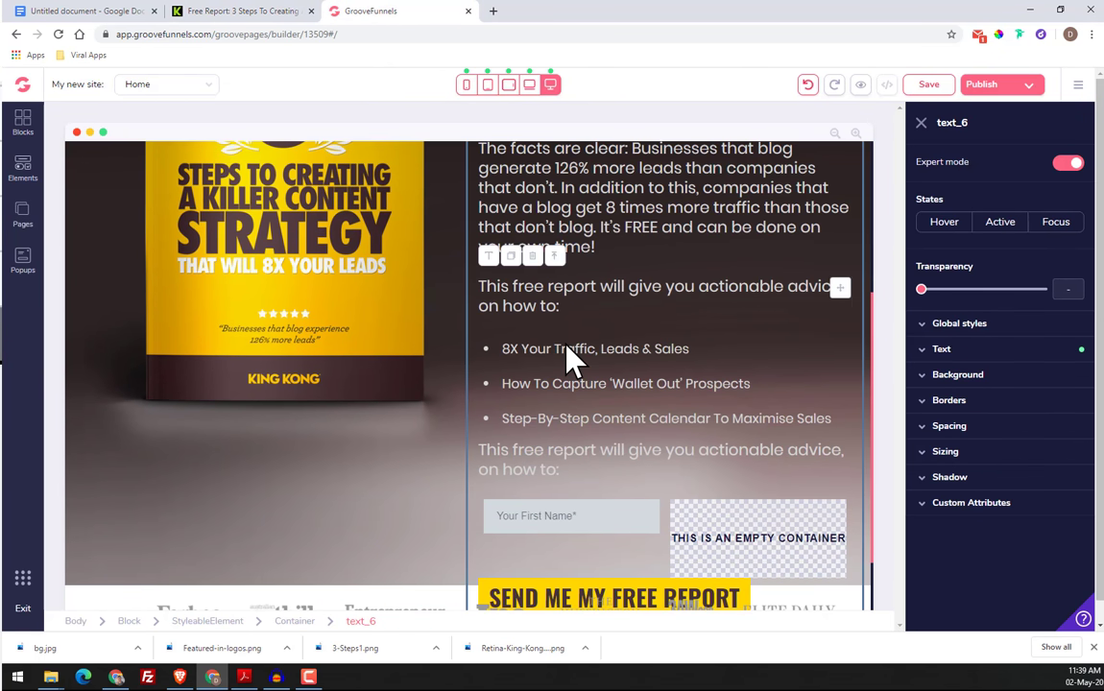
left_click(576, 309)
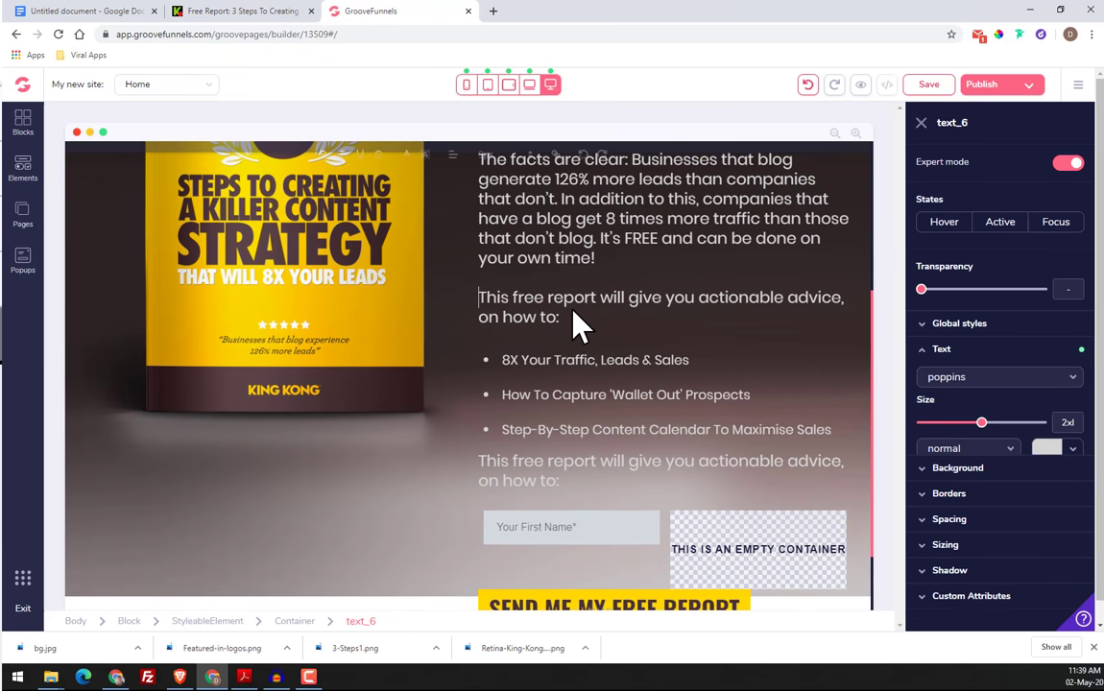
left_click(569, 329)
key("Delete")
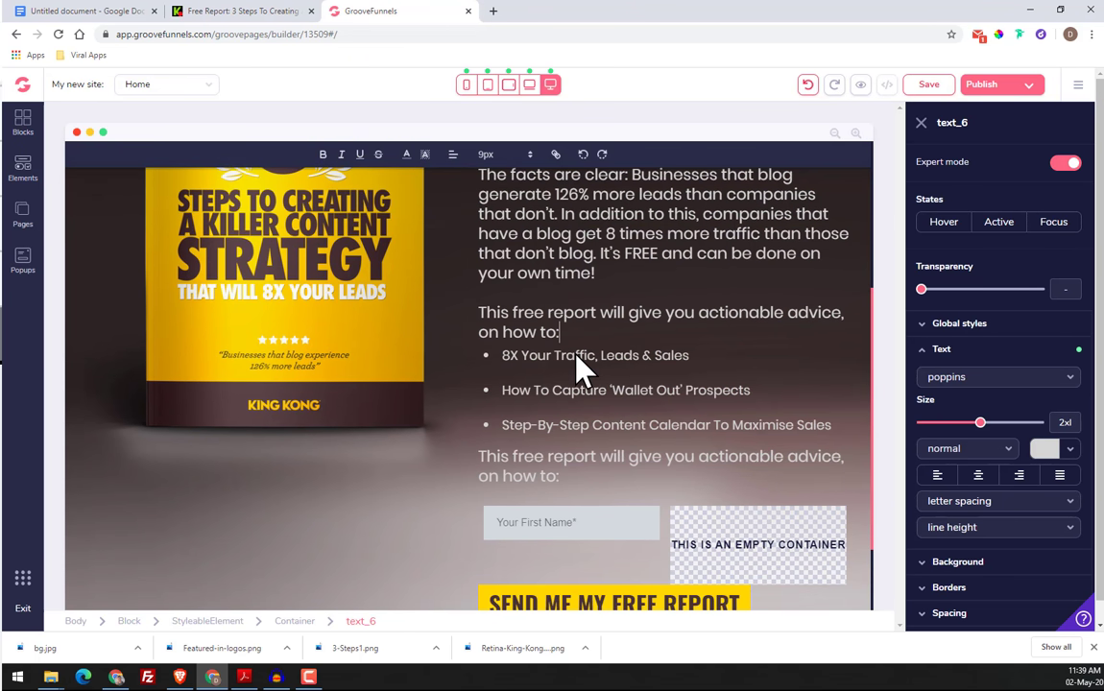
left_click(249, 14)
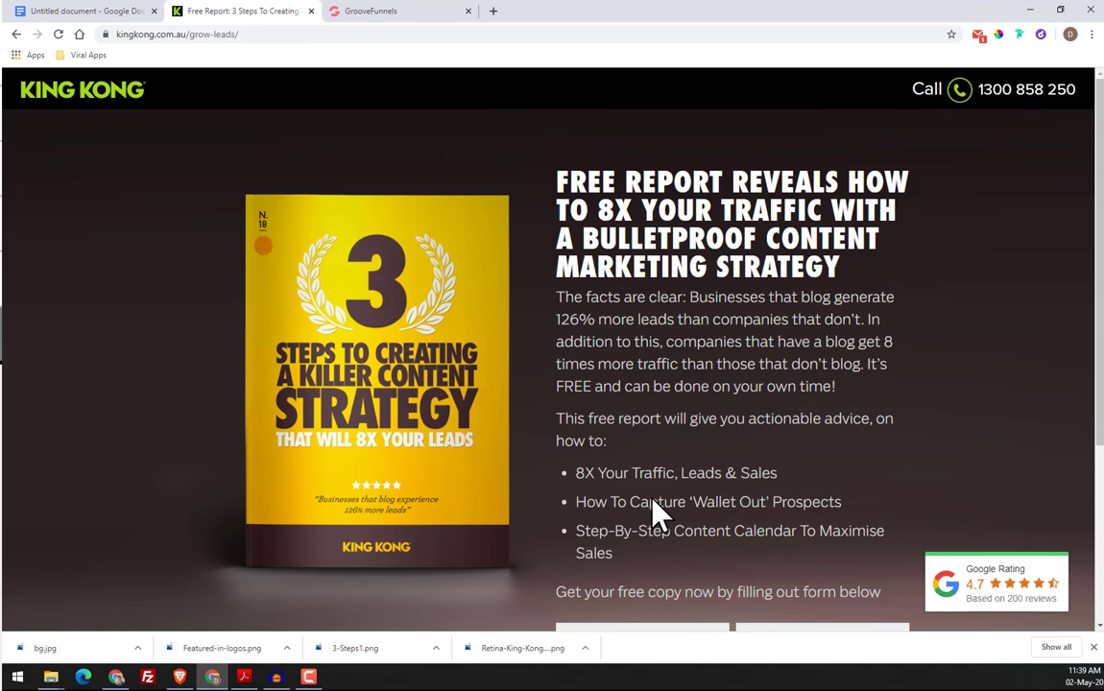
left_click(346, 12)
key("Return")
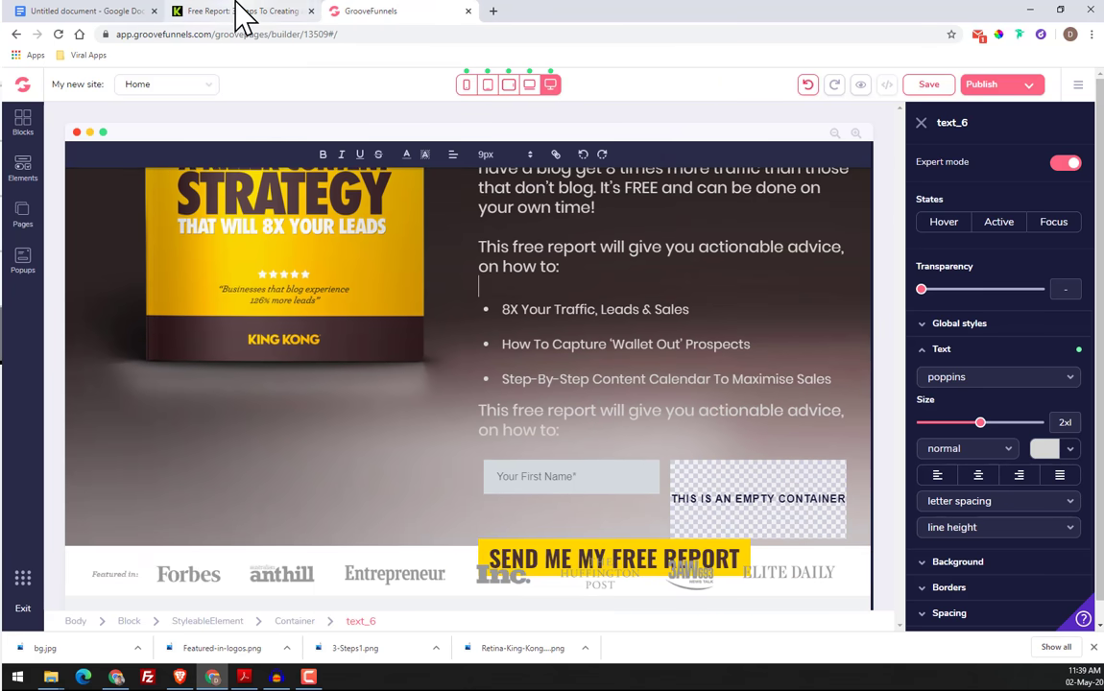
Copy the line "Get your free copy now by filling out form below" from under the bullets on the original page
left_click(239, 12)
scroll(708, 468, "down", 1)
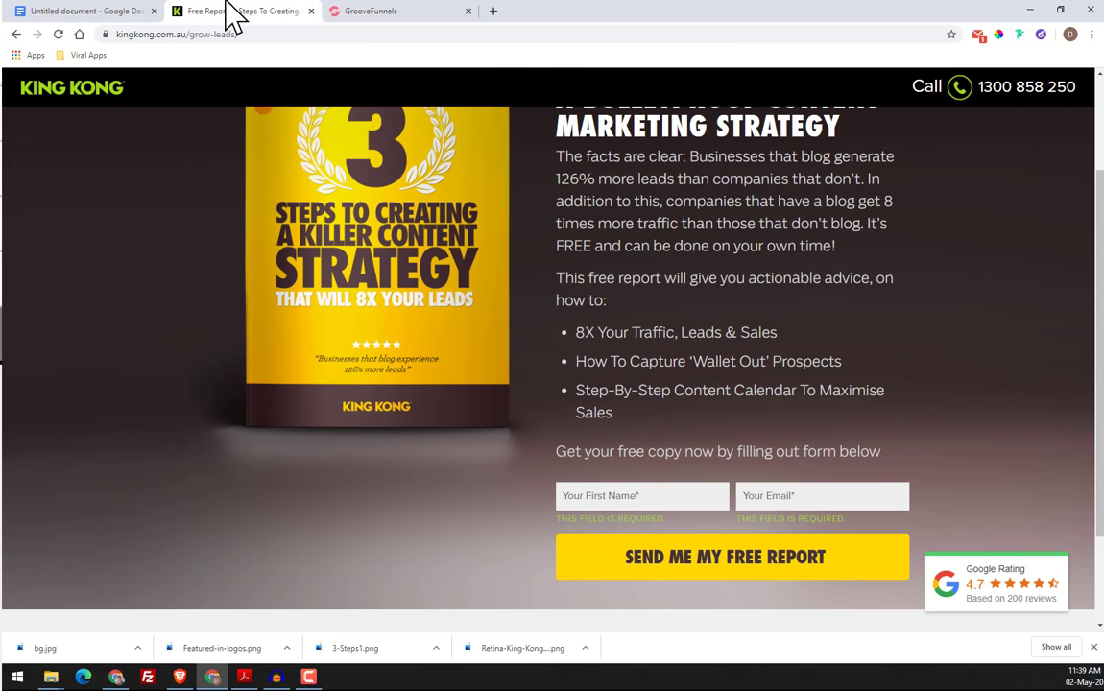
left_click(413, 13)
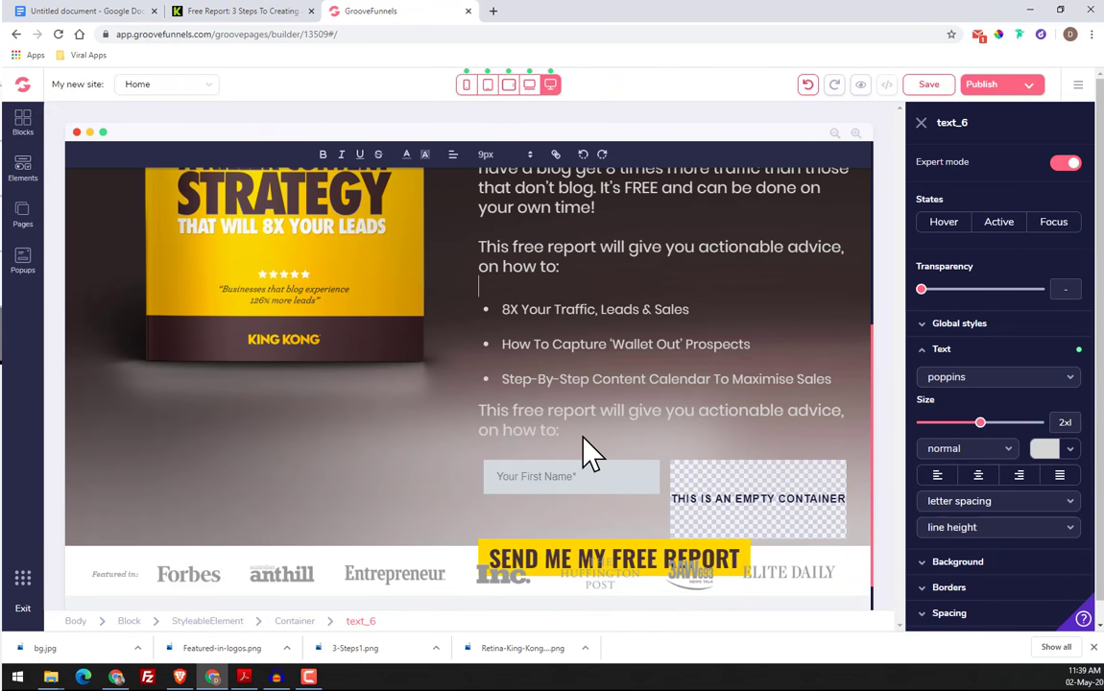
scroll(562, 447, "down", 1)
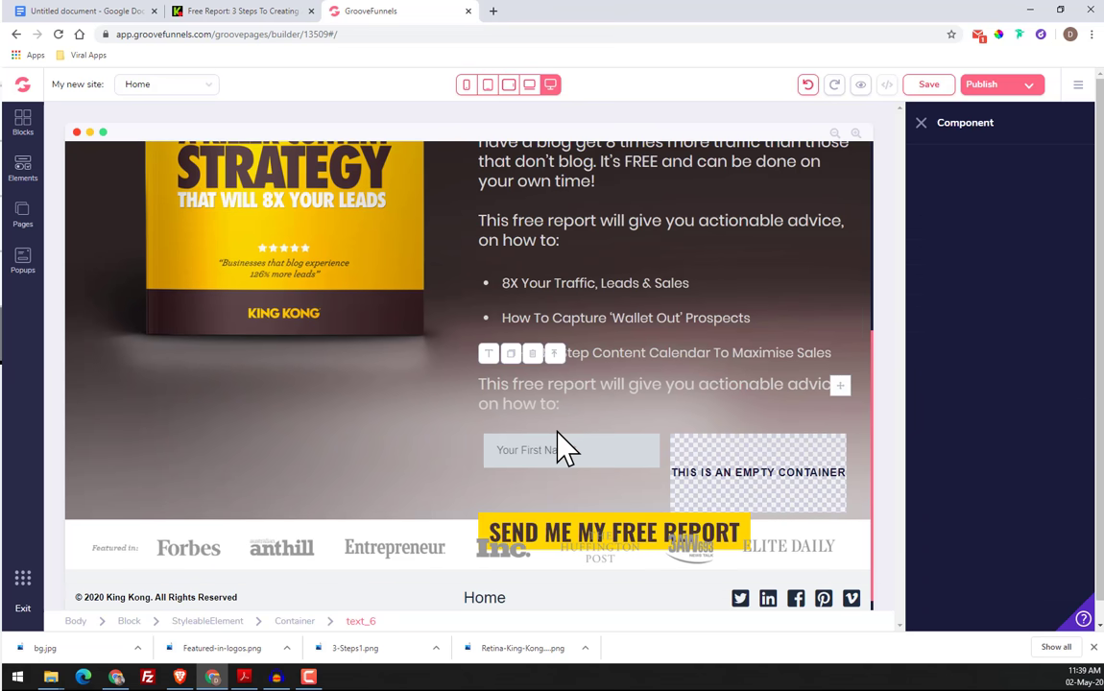
left_click(298, 13)
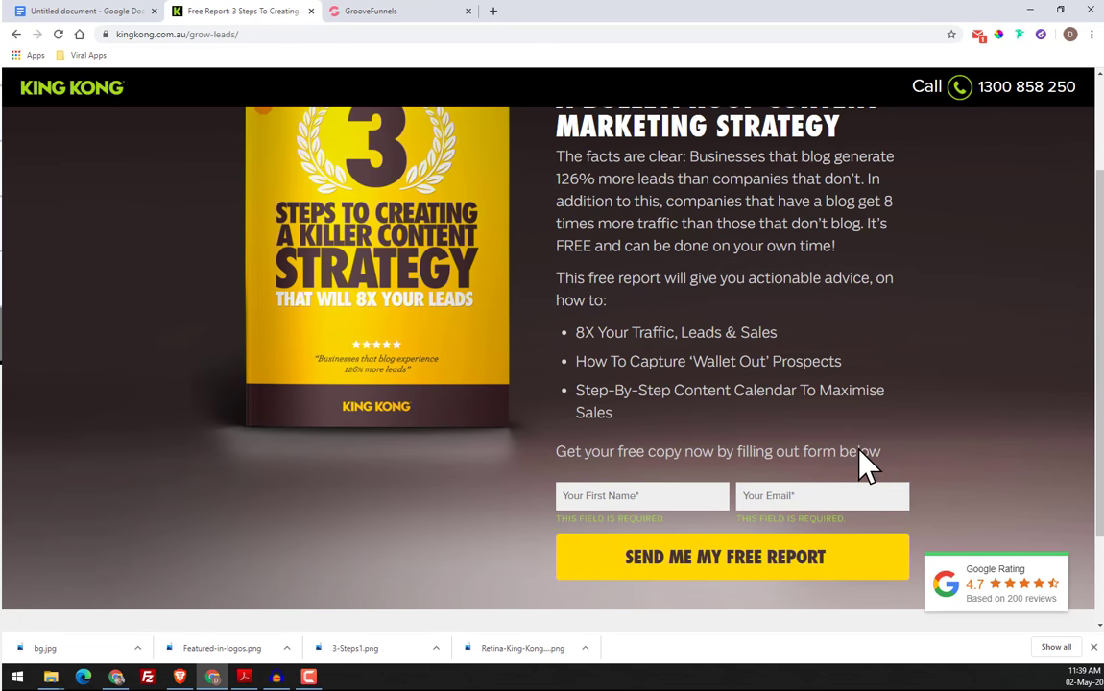
left_click_drag(876, 454, 560, 456)
right_click(561, 457)
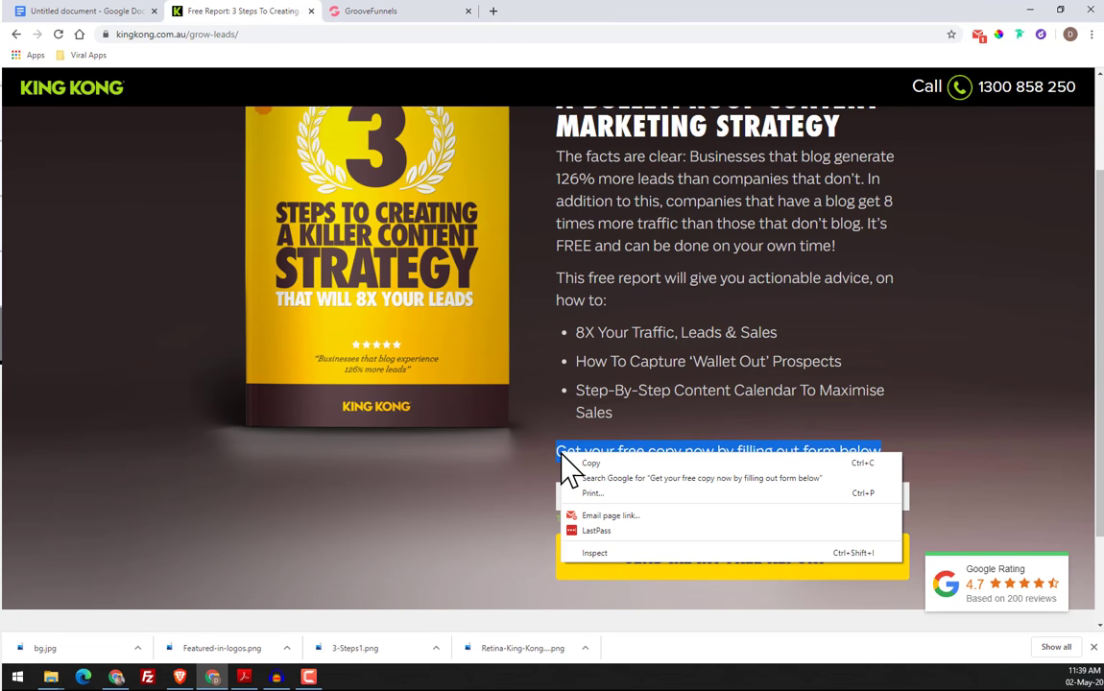
left_click(590, 462)
Replace the duplicated "This free report" text under the bullet list with the copied "Get your free copy now by filling out form below"
left_click(365, 12)
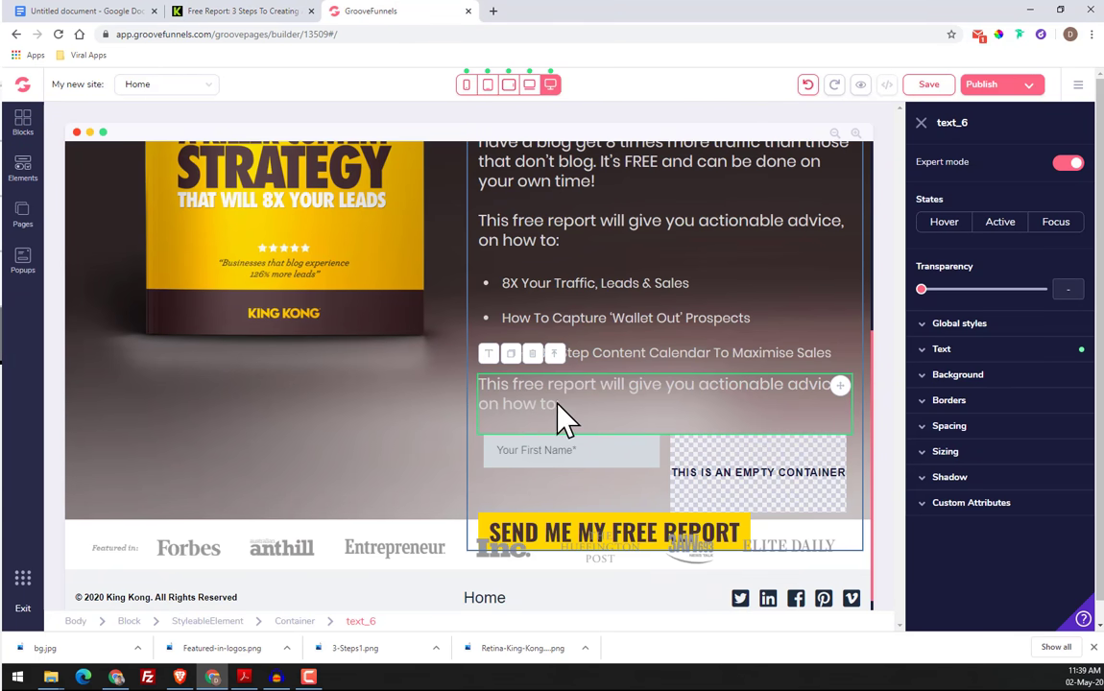
double_click(562, 415)
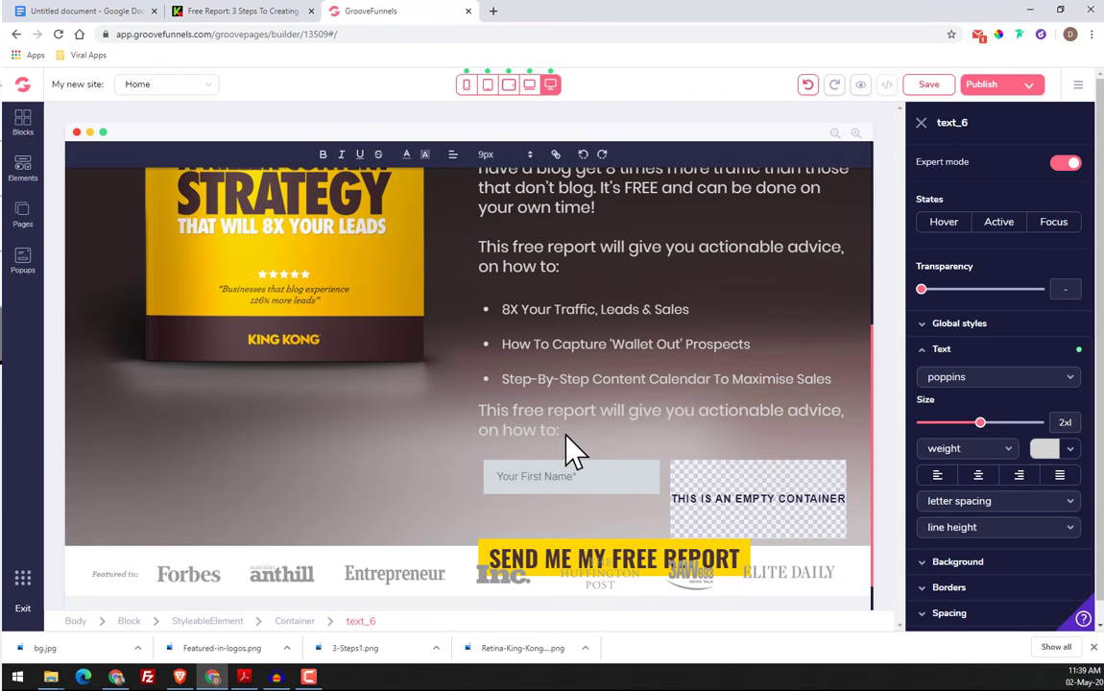
left_click_drag(566, 430, 480, 417)
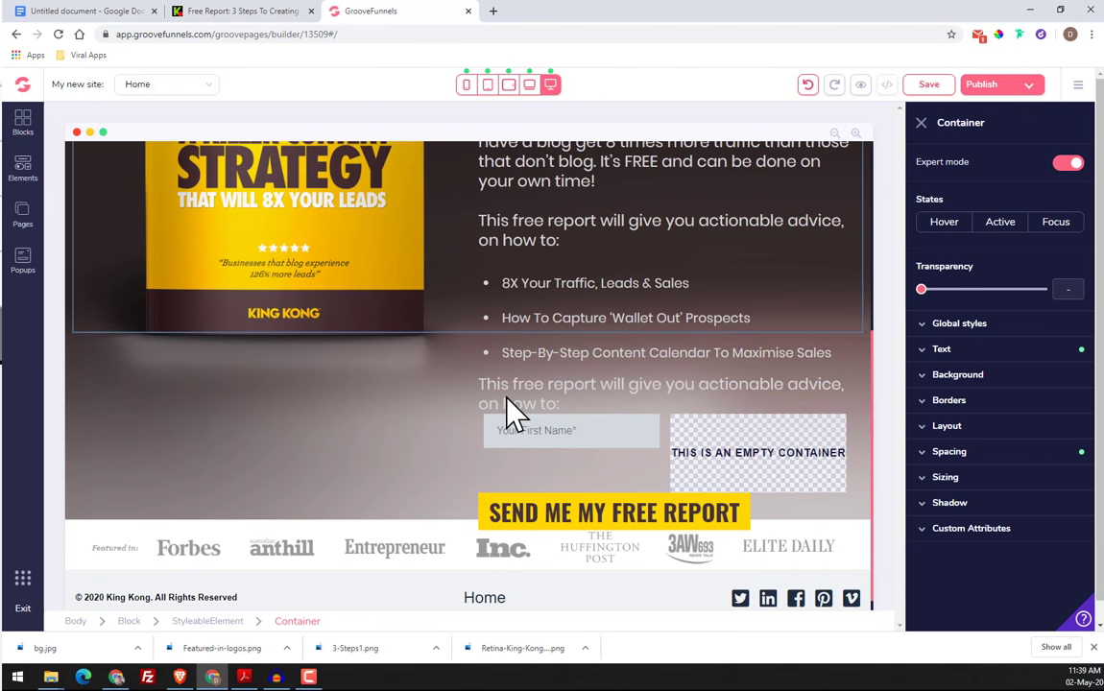
left_click(507, 398)
left_click(492, 350)
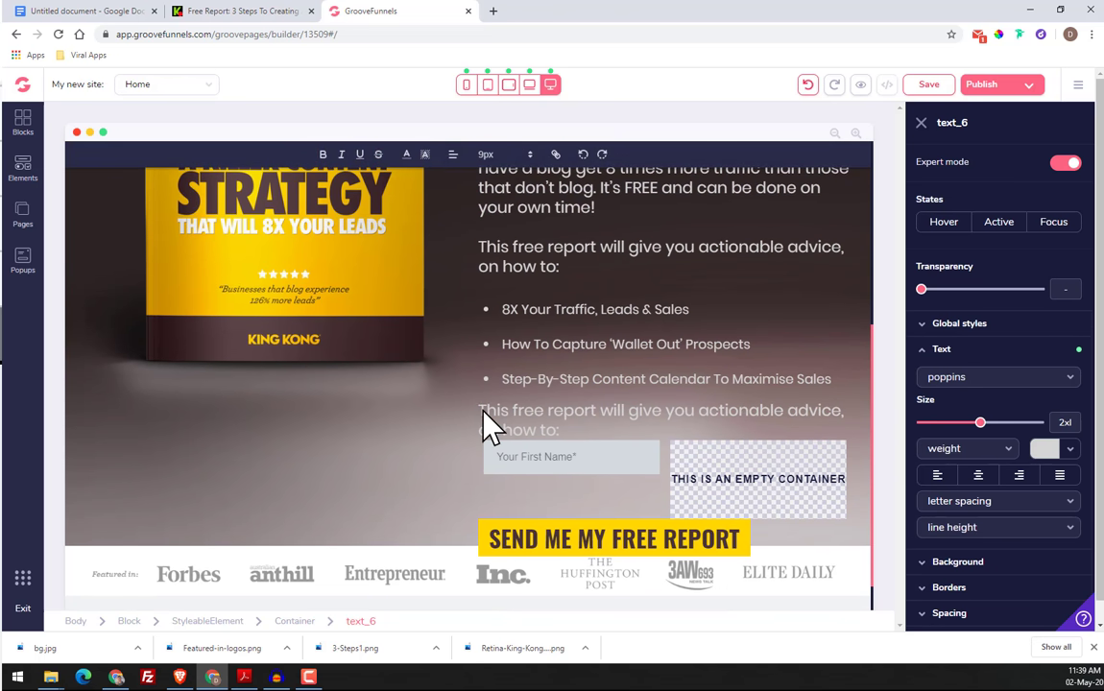
left_click_drag(483, 423, 555, 439)
left_click(560, 443)
left_click_drag(485, 422, 565, 444)
right_click(552, 423)
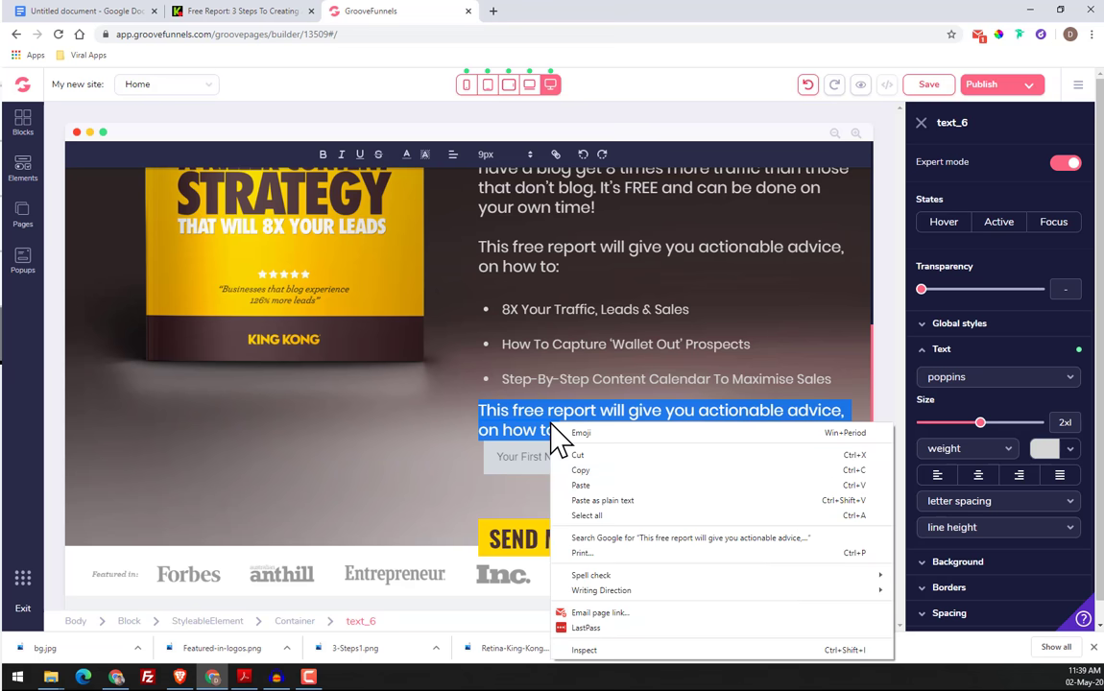
left_click(611, 487)
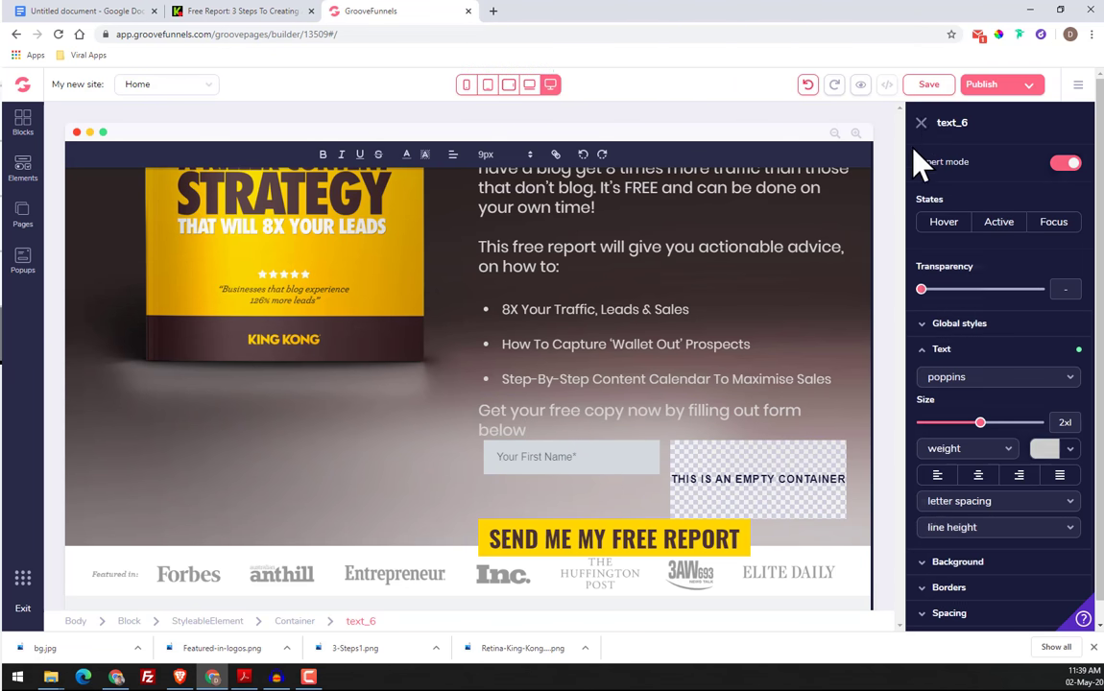
left_click(921, 122)
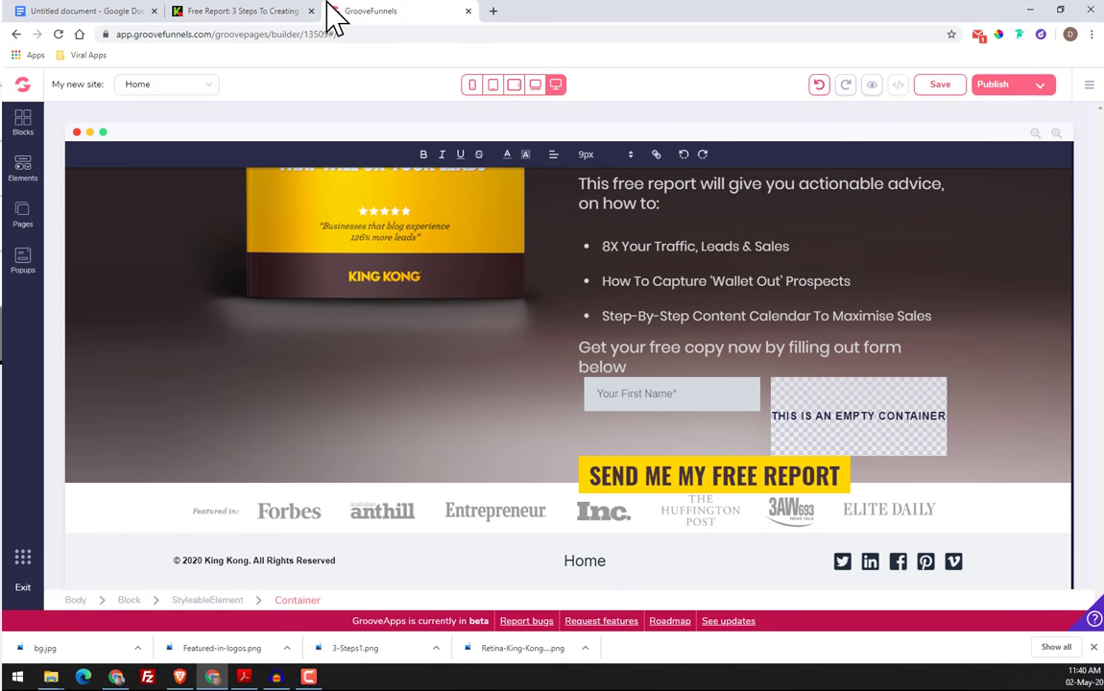
Compare the "Get your free copy now" line with the original page and try inline font sizes such as 22px on it
left_click(240, 10)
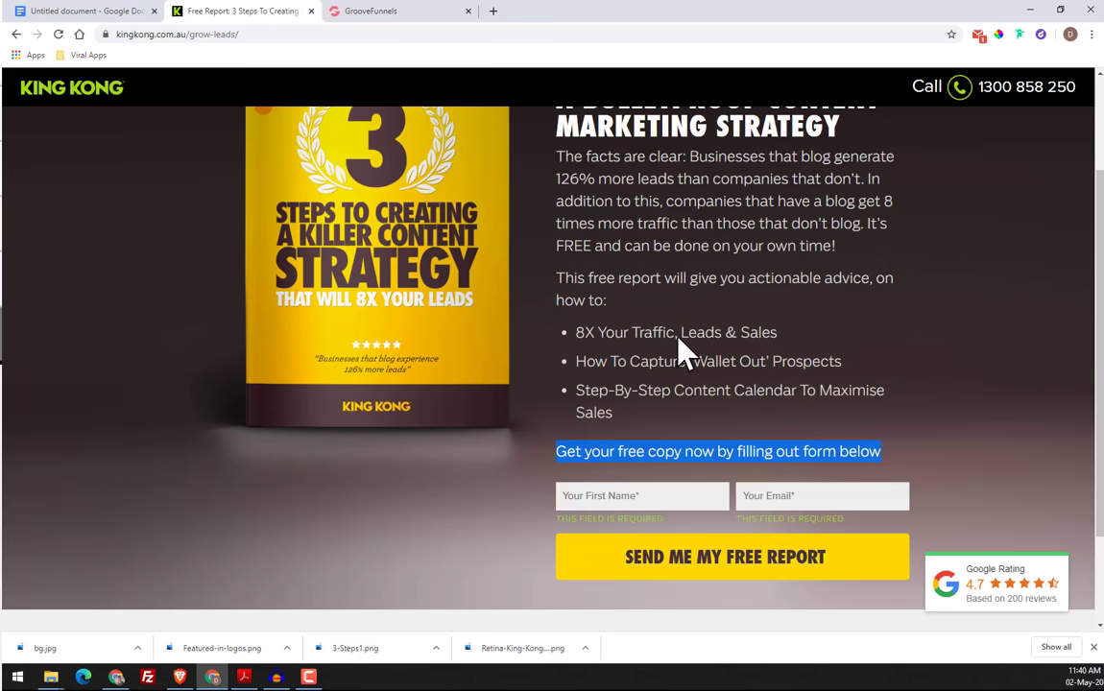
left_click(722, 222)
left_click(401, 13)
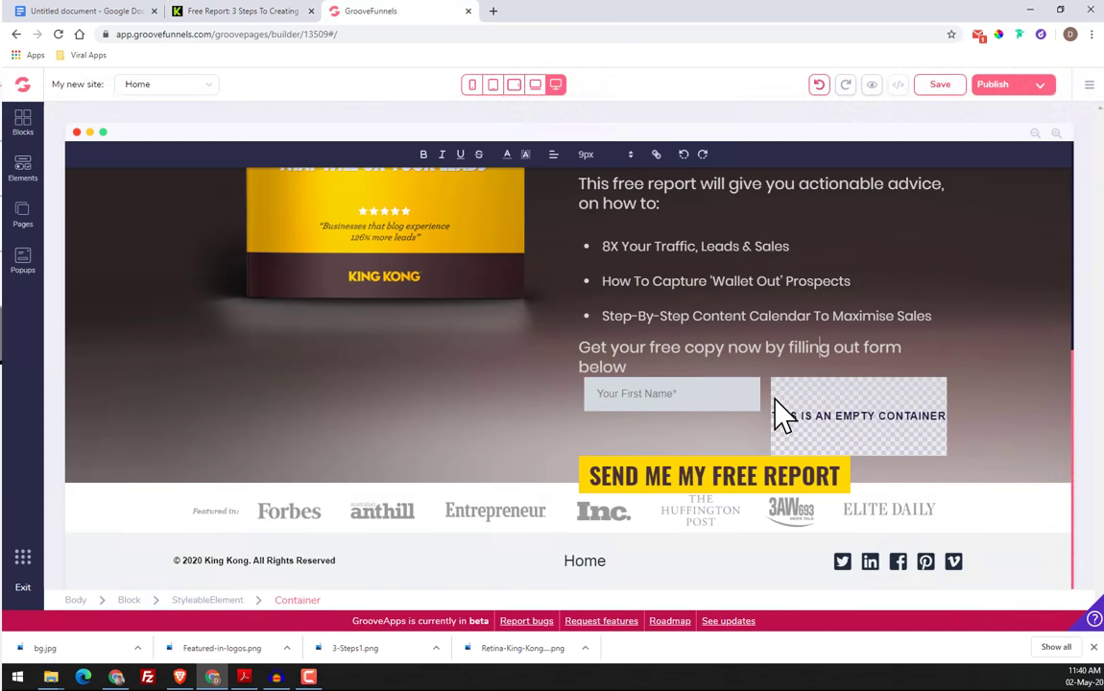
left_click(762, 353)
left_click(631, 155)
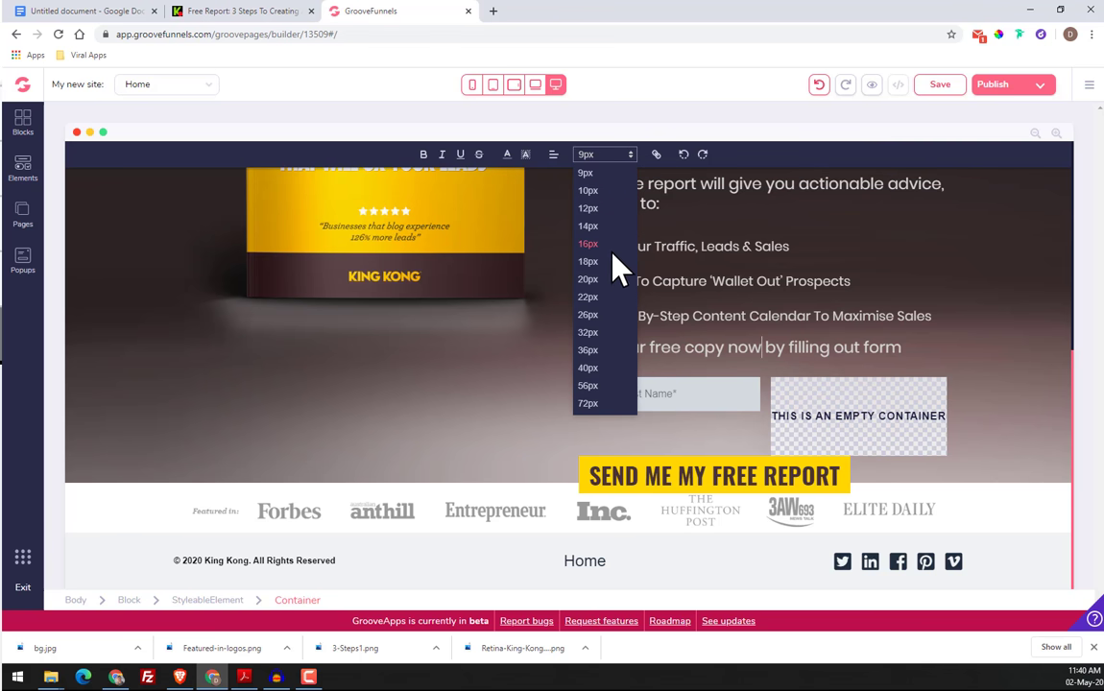
left_click(617, 298)
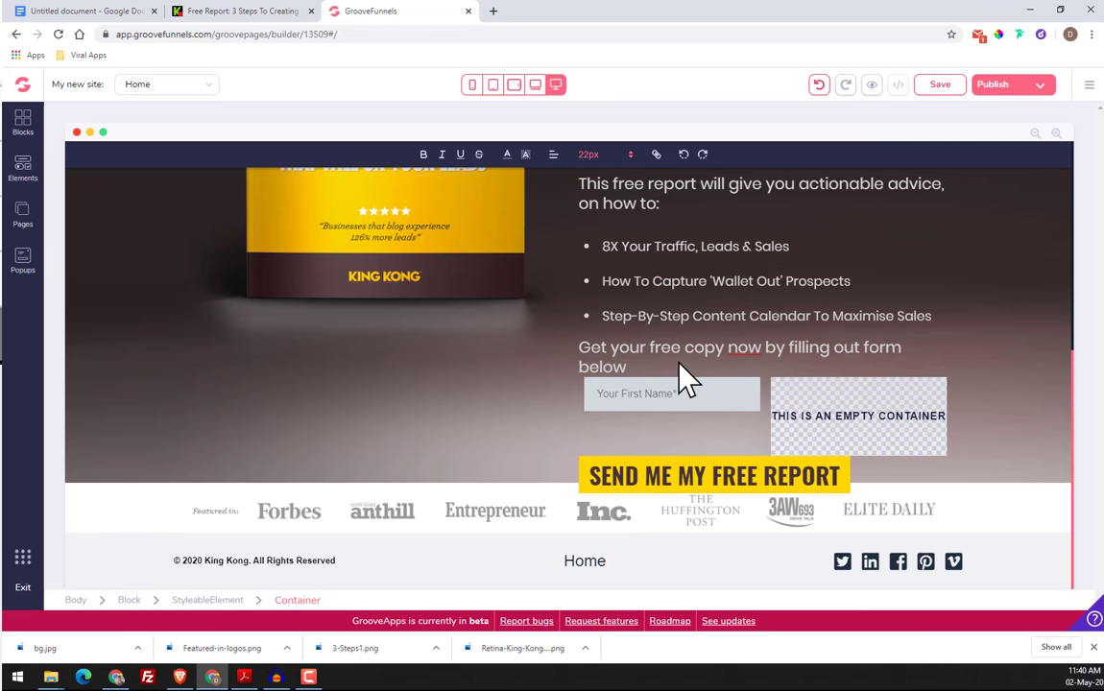
left_click(614, 155)
left_click(616, 285)
left_click(607, 156)
left_click(615, 310)
Set the text size of the "Get your free copy now by filling out form below" element to xl
left_click(595, 338)
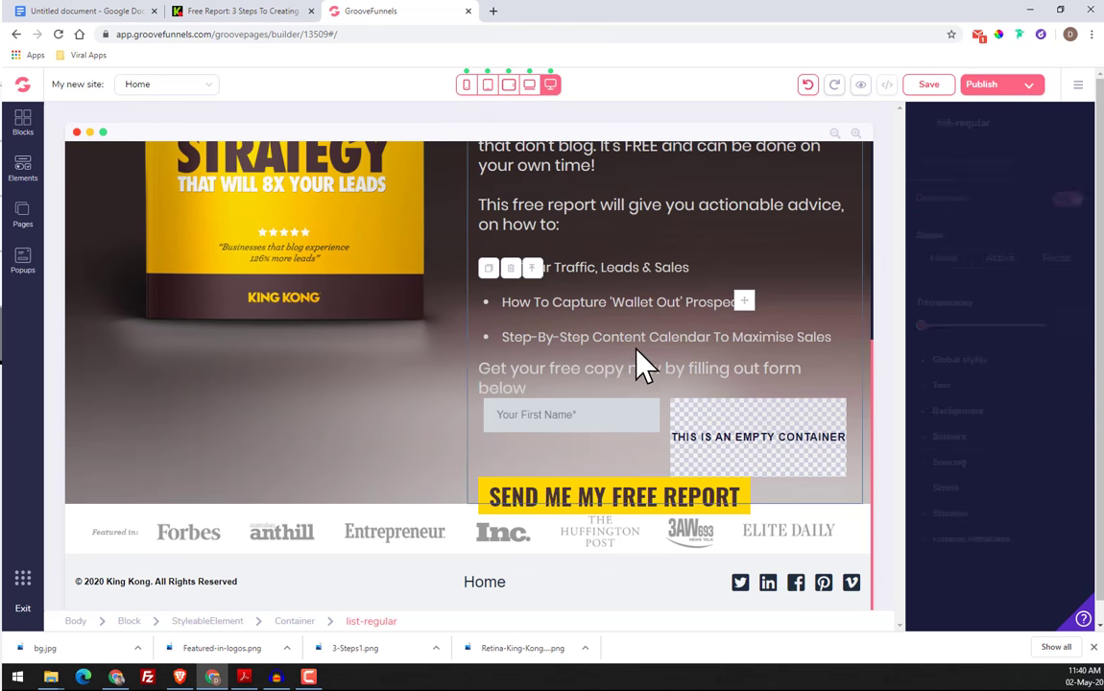
left_click(592, 389)
left_click(979, 352)
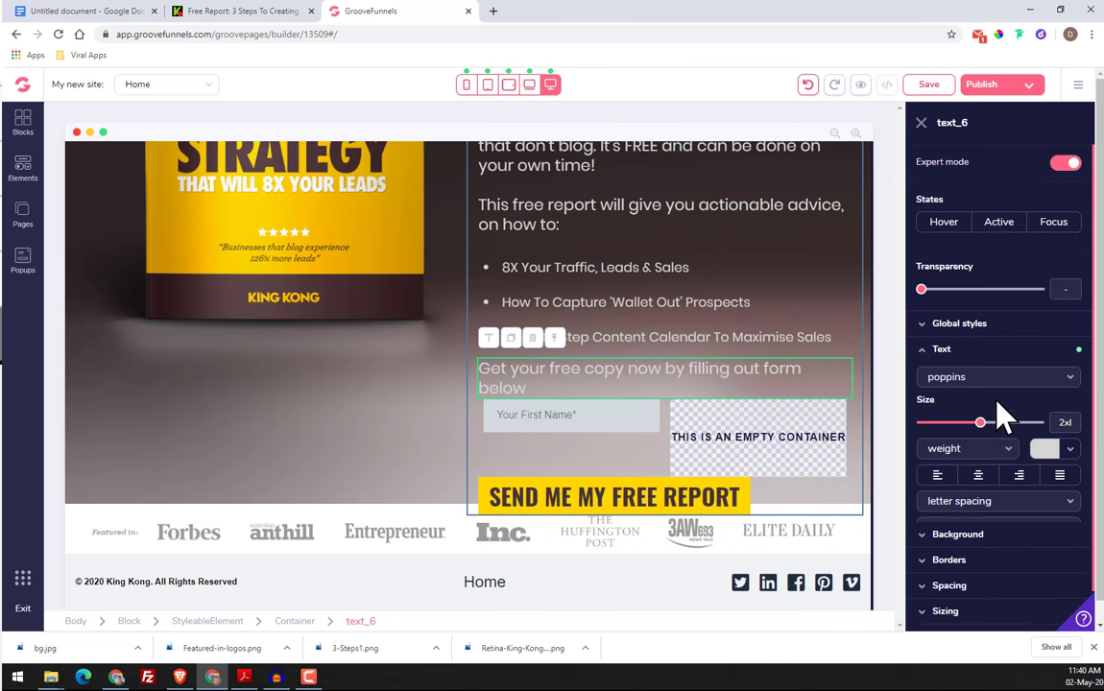
left_click_drag(981, 433, 975, 427)
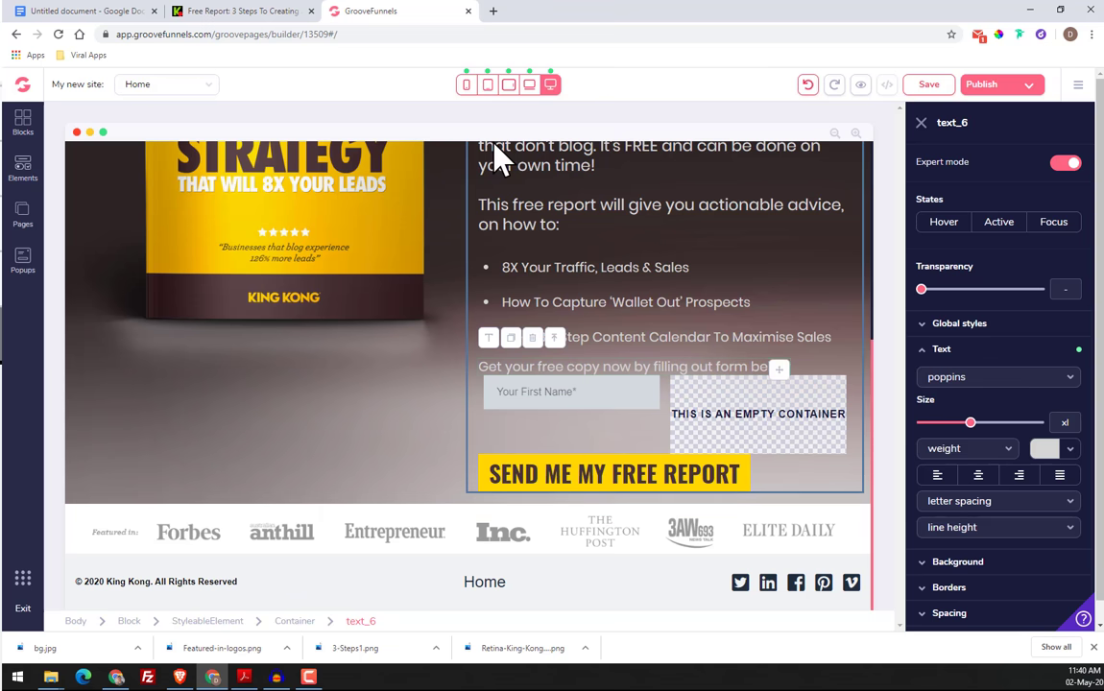
Set the text size of the "This free report will give you actionable advice" paragraph to xl
scroll(720, 369, "up", 1)
left_click(771, 414)
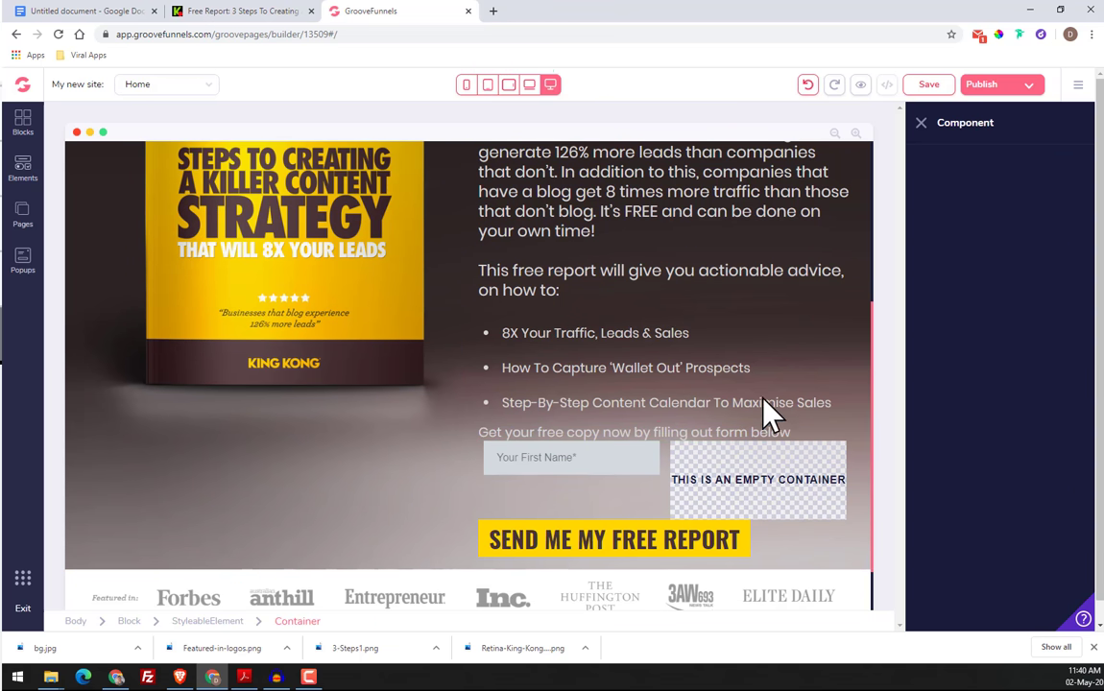
left_click(632, 410)
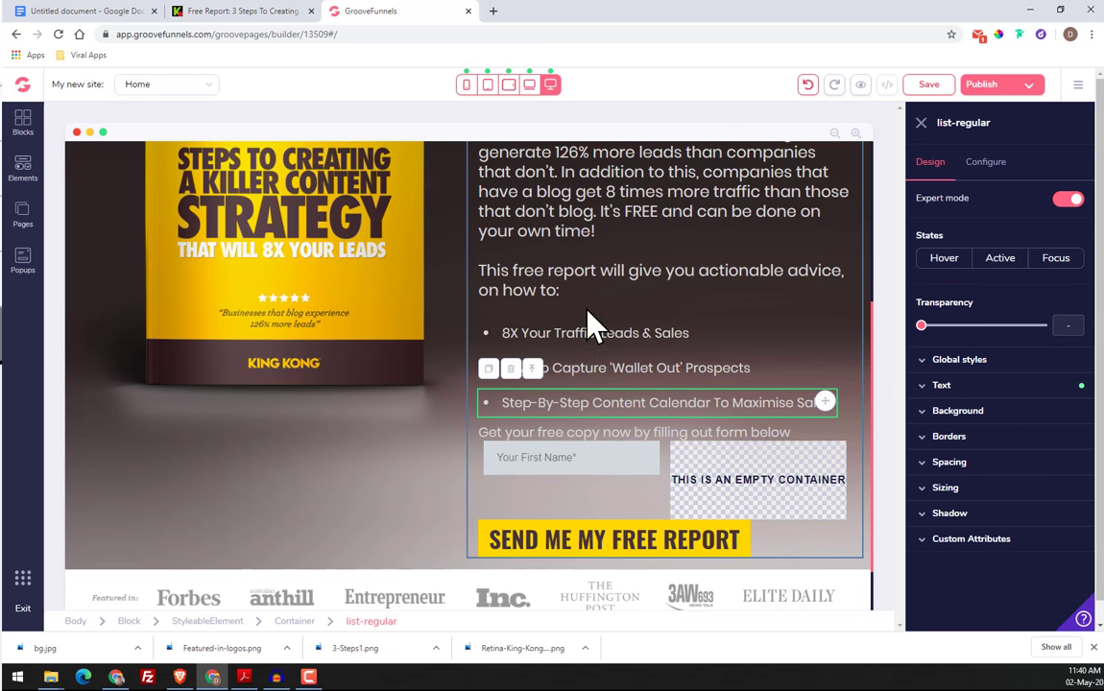
left_click(579, 283)
left_click(1023, 353)
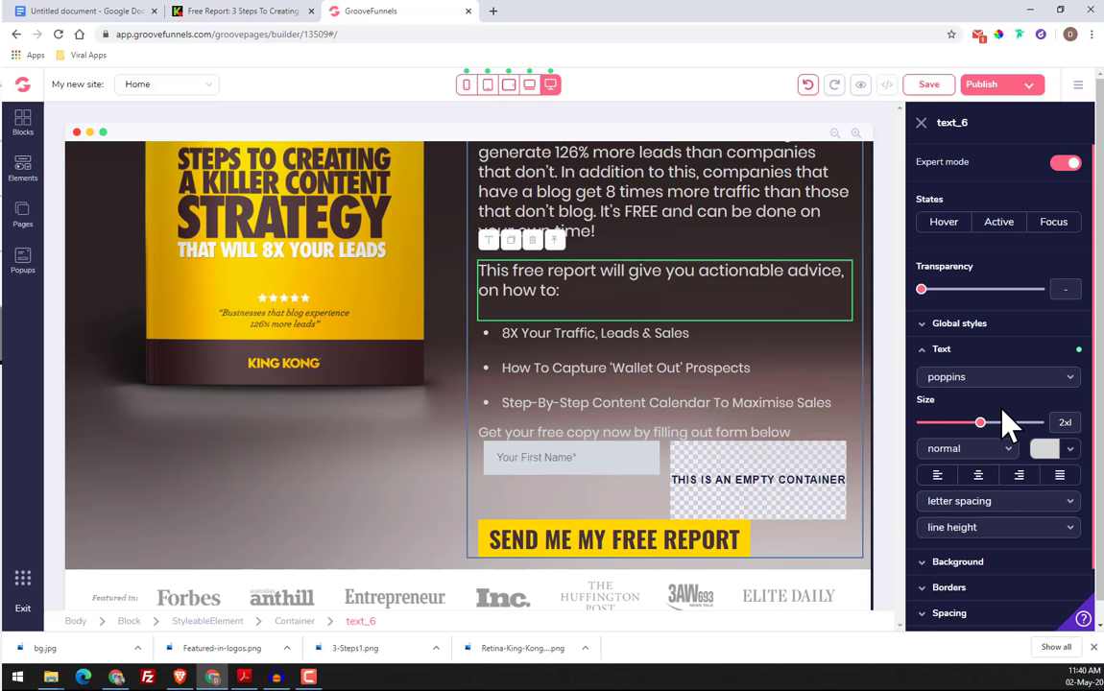
left_click_drag(980, 422, 970, 423)
Reduce the text size of the "The facts are clear" paragraph by one step from 2xl
left_click(748, 275)
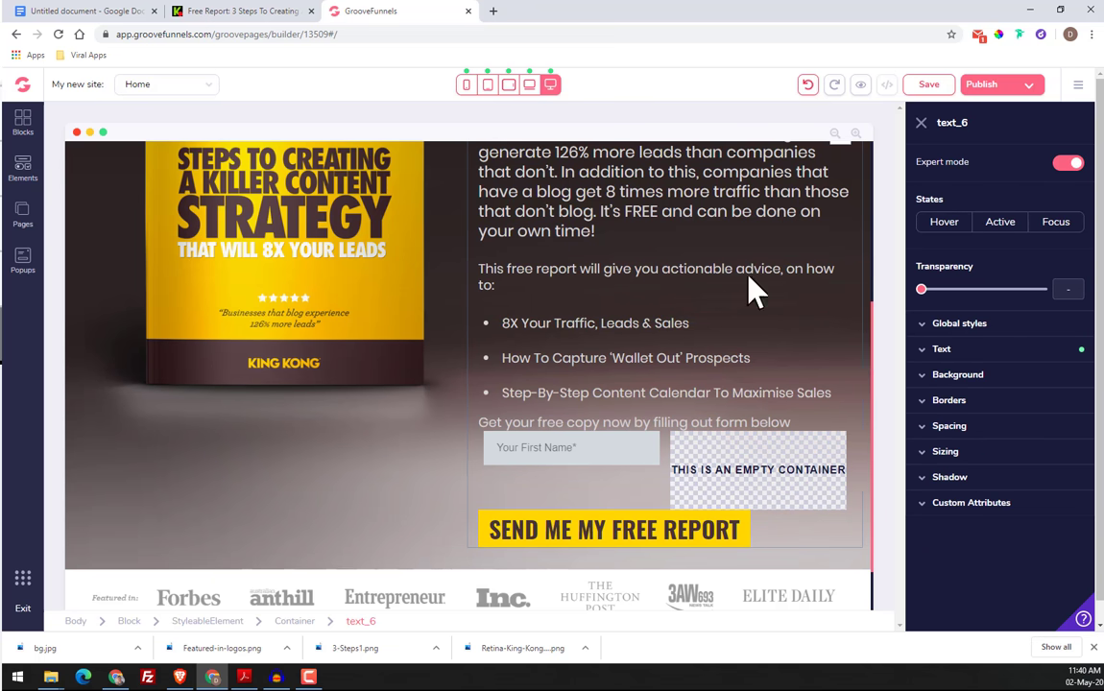
left_click(960, 350)
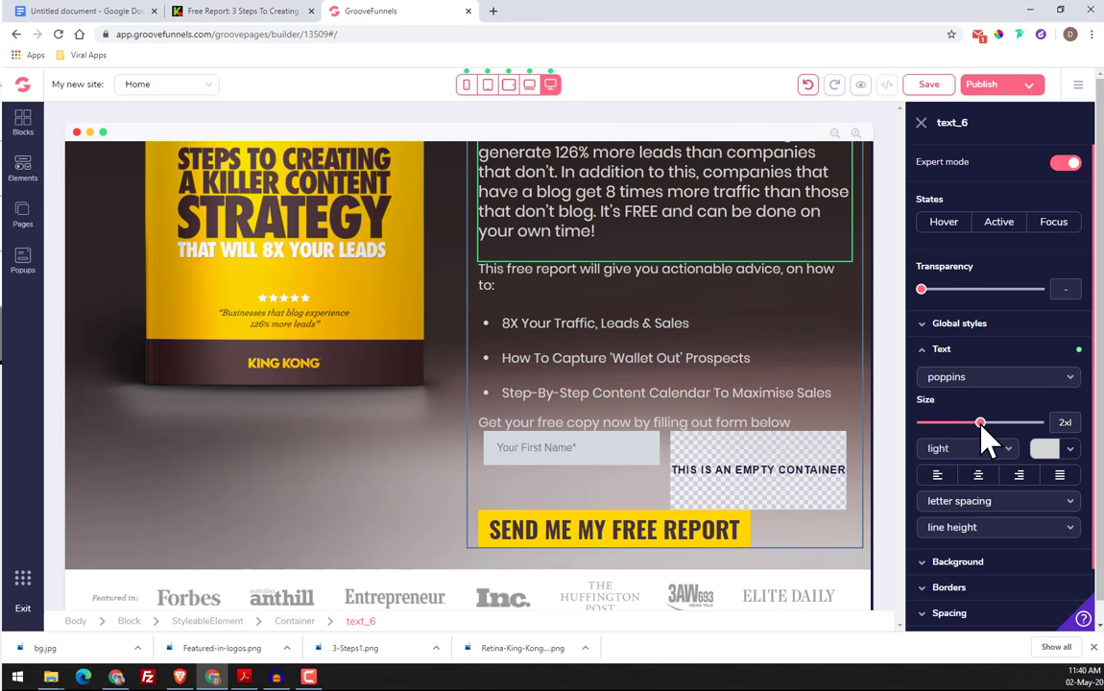
left_click_drag(980, 422, 971, 422)
scroll(636, 323, "up", 1)
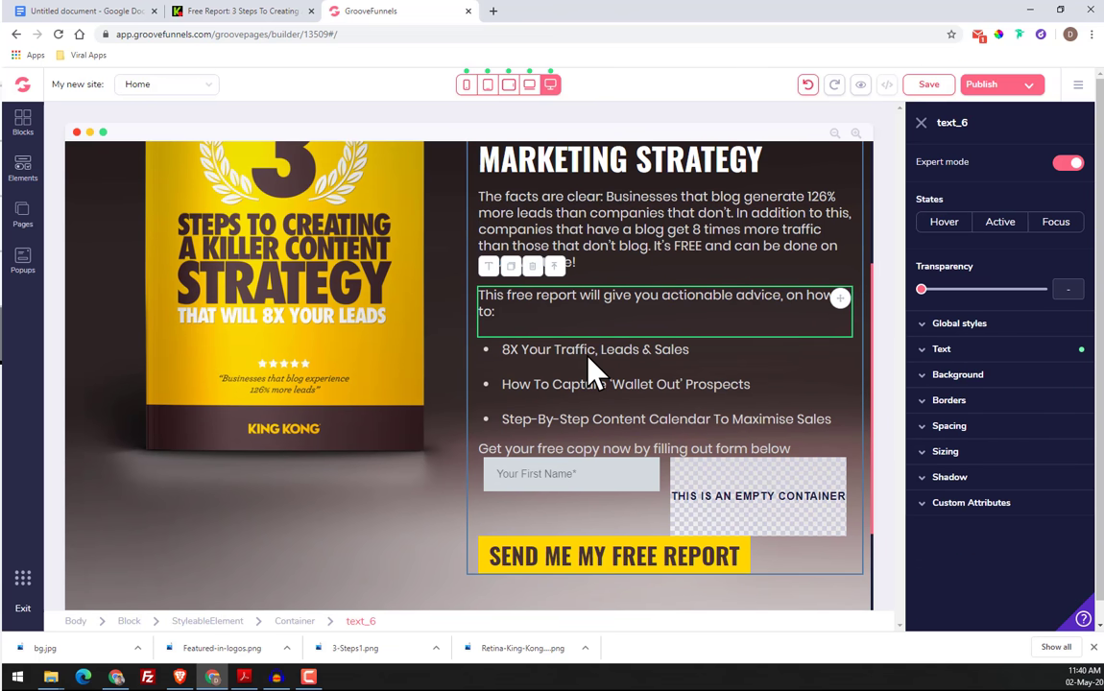
Set a negative top margin of -1 on the "Step-By-Step Content Calendar To Maximise Sales" bullet item
left_click(597, 384)
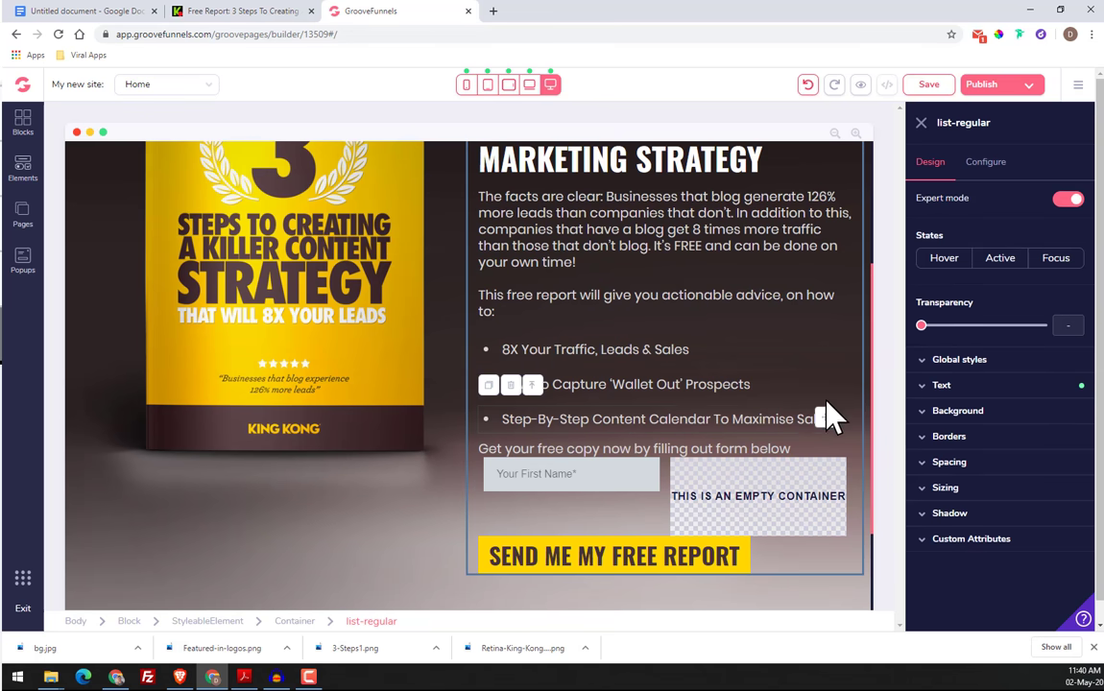
left_click(982, 490)
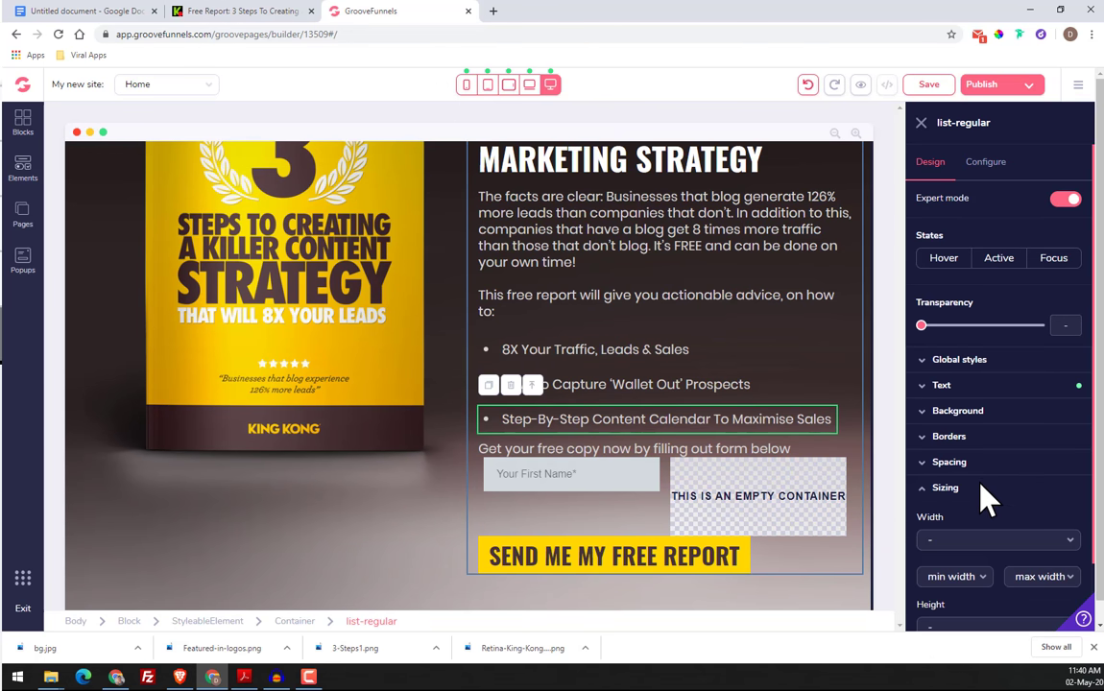
left_click(978, 484)
left_click(967, 462)
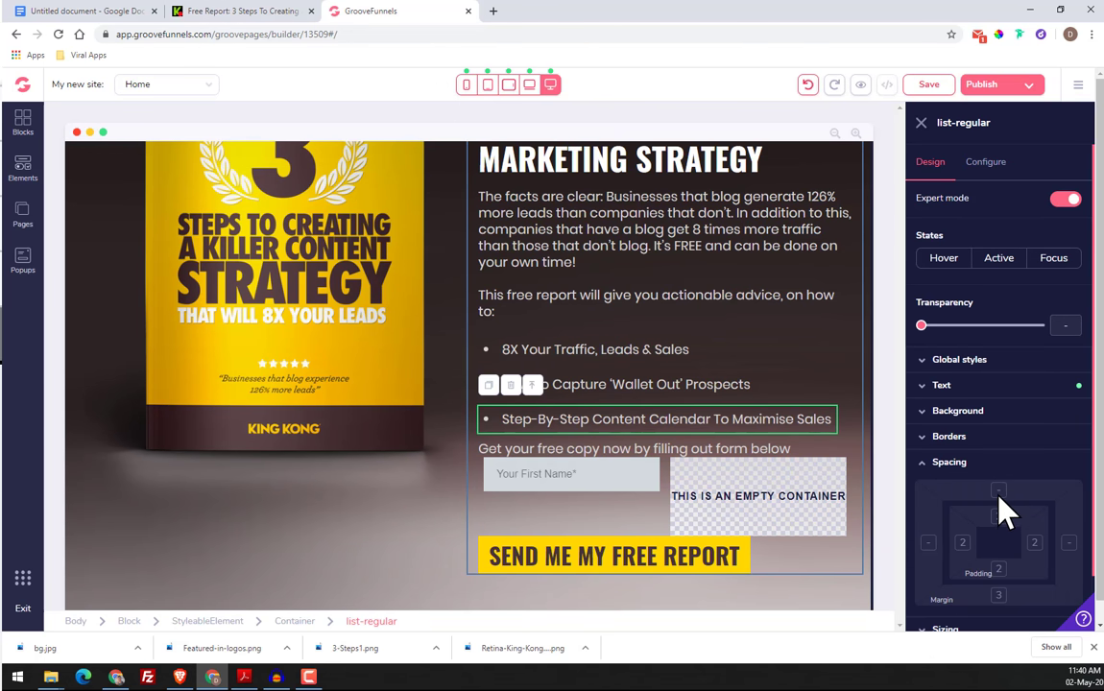
scroll(923, 605, "down", 2)
left_click(924, 542)
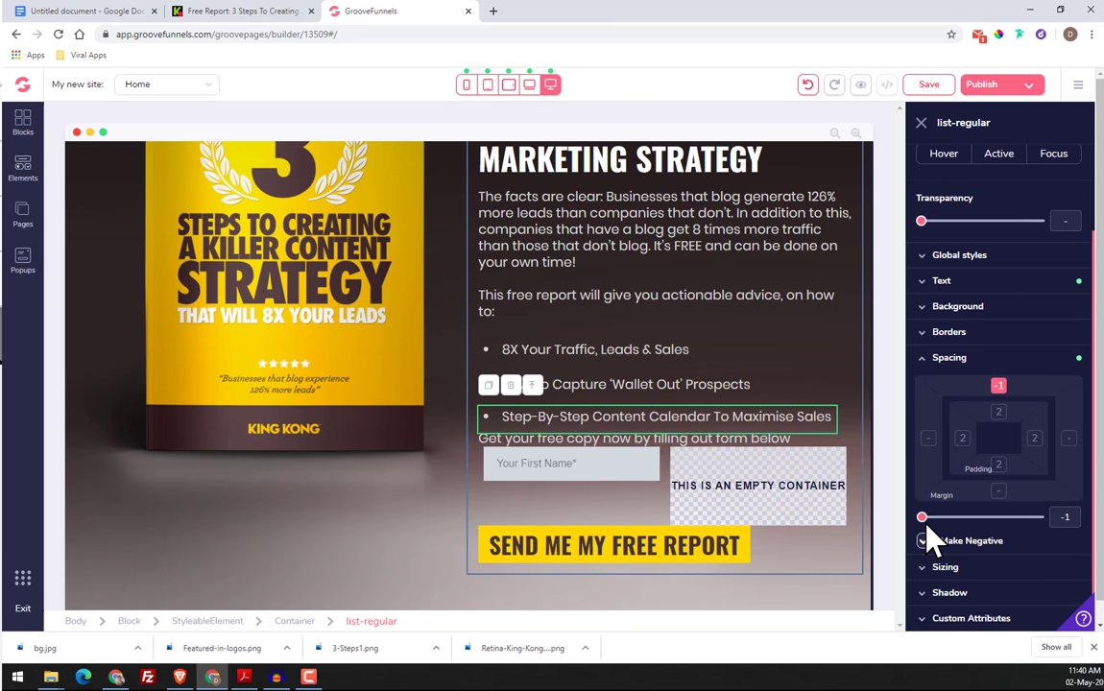
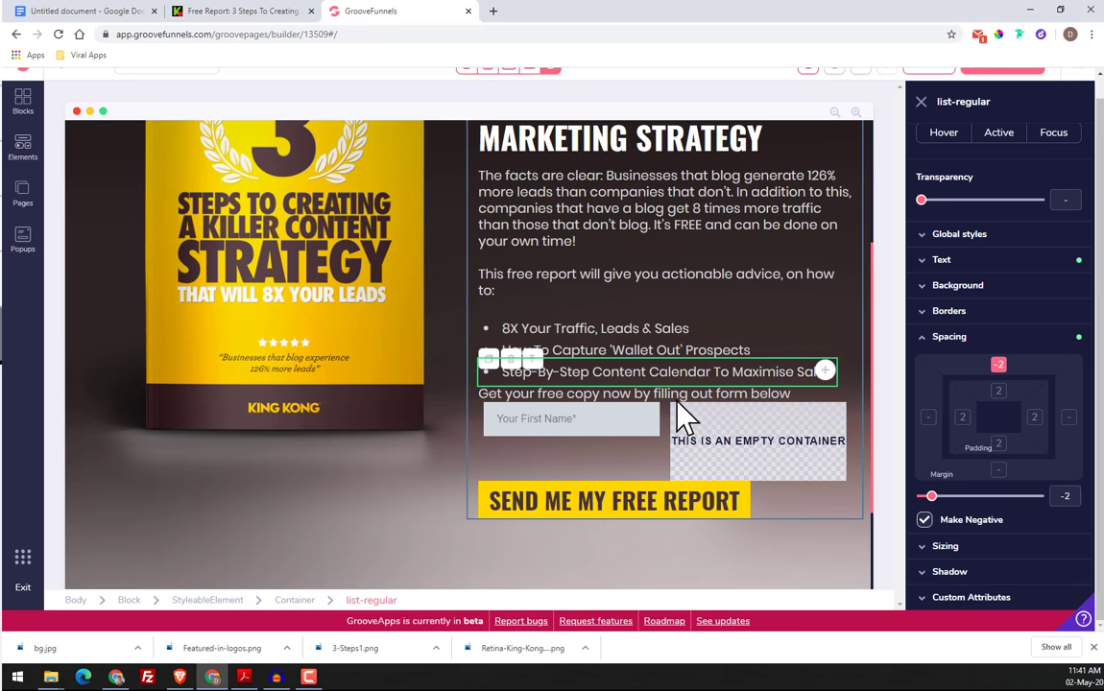
Check the spacing on the King Kong reference page and set the top margin of the "Get your free copy now" text to 6
left_click(220, 11)
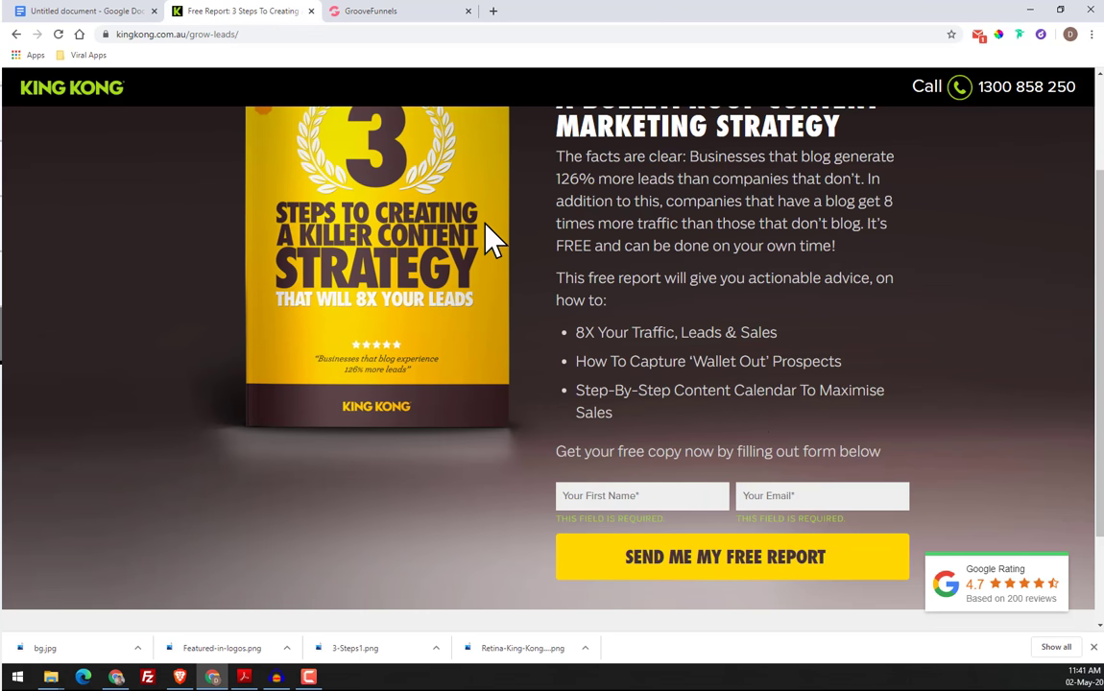
left_click(427, 18)
left_click(758, 393)
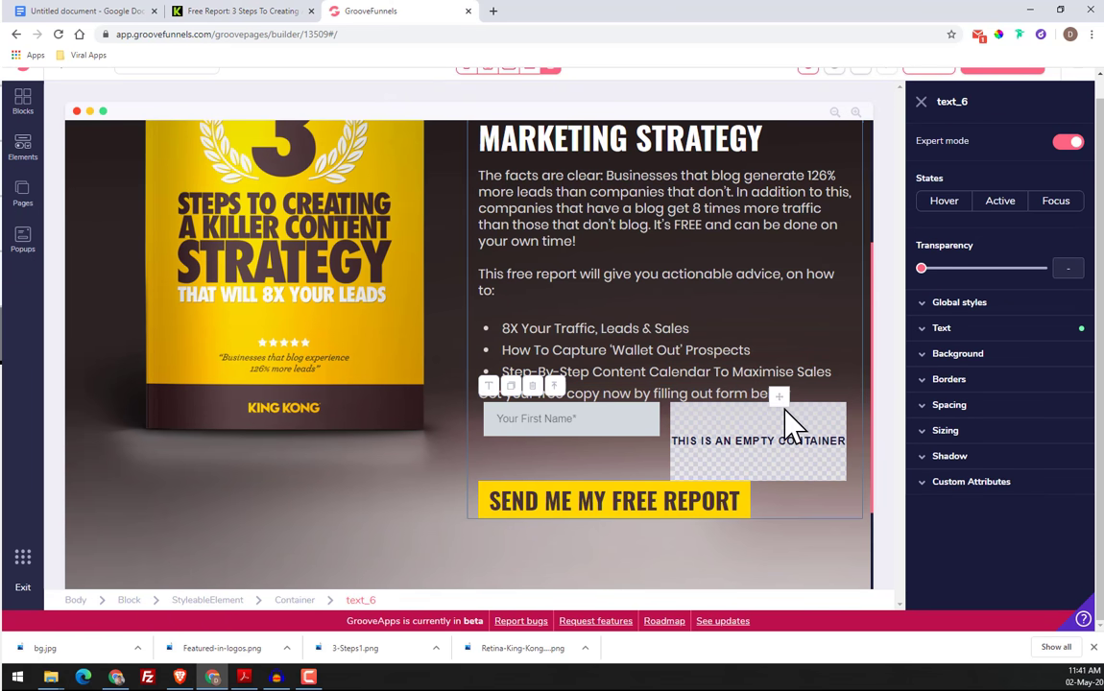
left_click(969, 411)
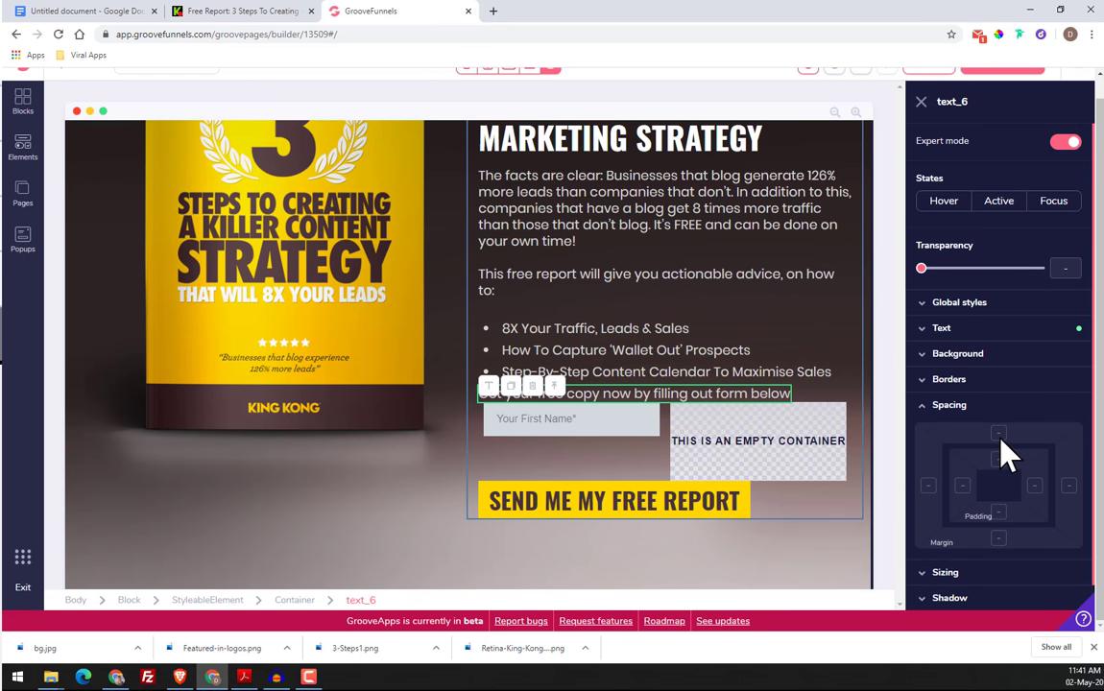
left_click(999, 434)
left_click_drag(925, 567, 963, 566)
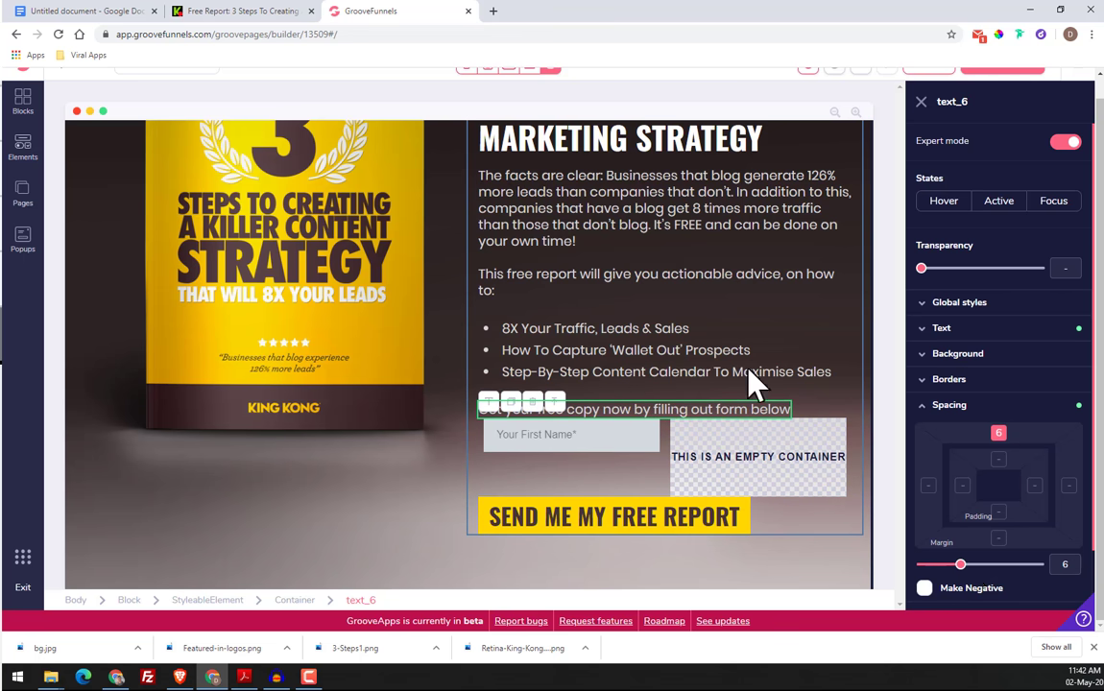
left_click(663, 467)
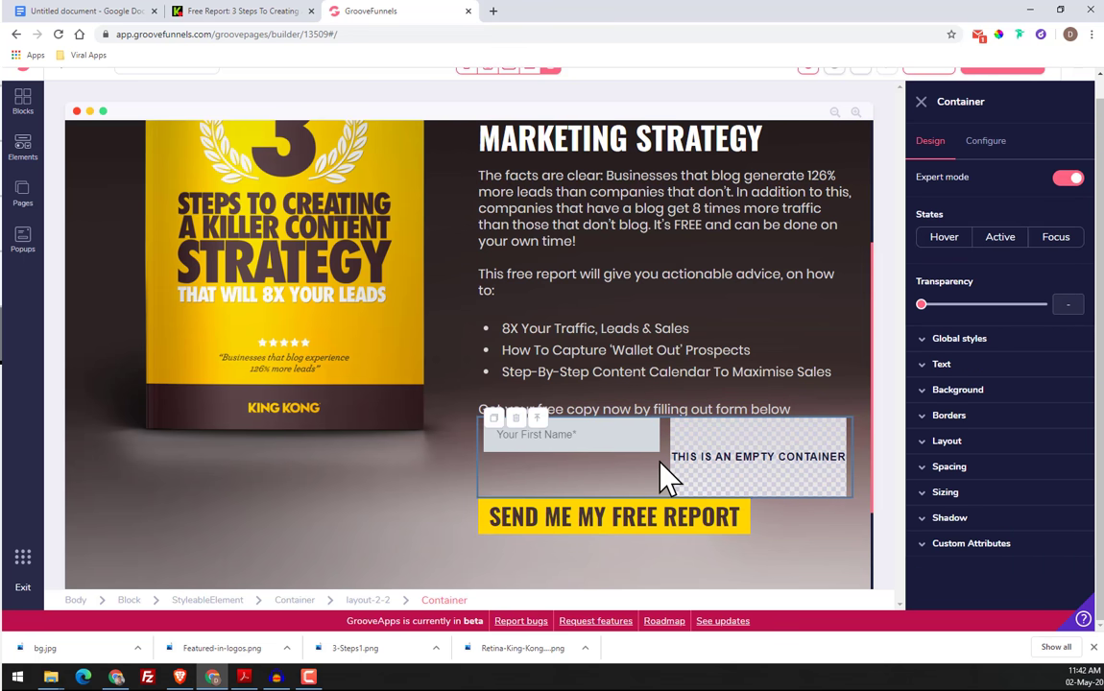
left_click(945, 468)
scroll(953, 565, "down", 2)
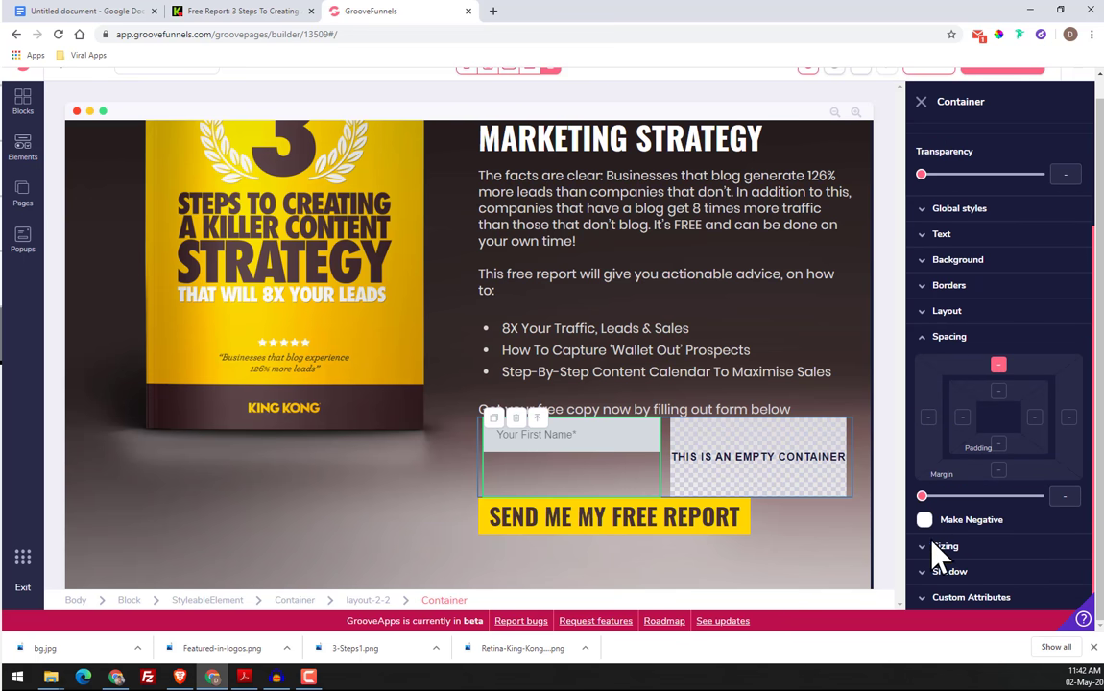
mouse_move(924, 497)
left_mouse_down()
mouse_move(943, 500)
mouse_move(923, 504)
left_mouse_up()
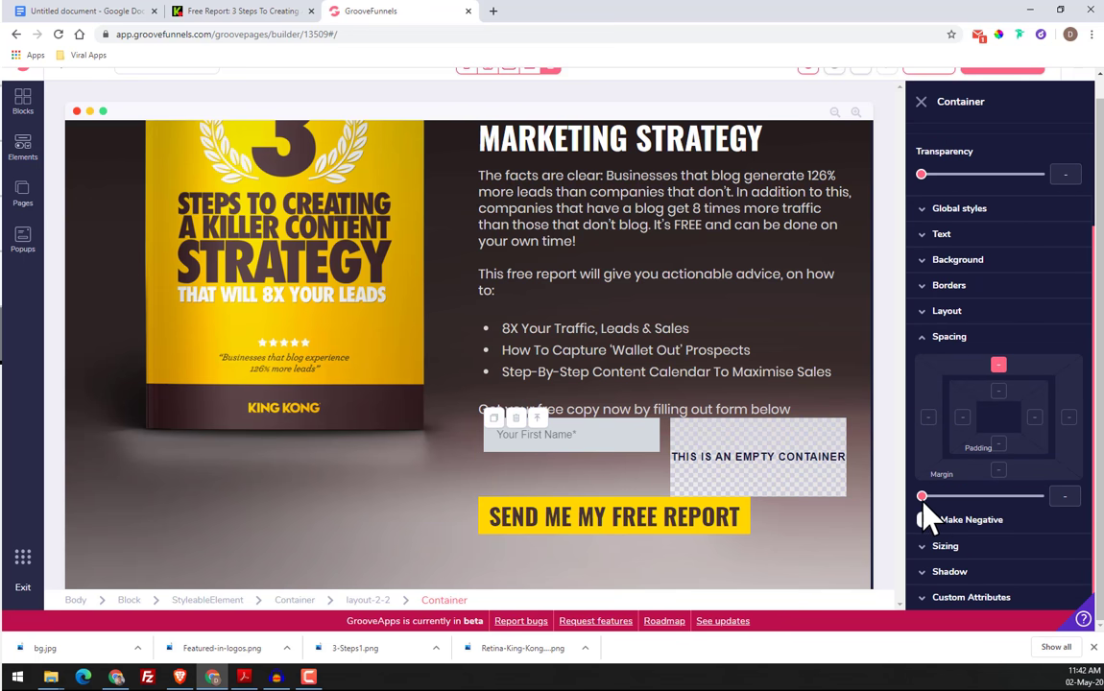
Set the top margin of the two-column layout holding the "Your First Name*" field to 7
left_click(384, 600)
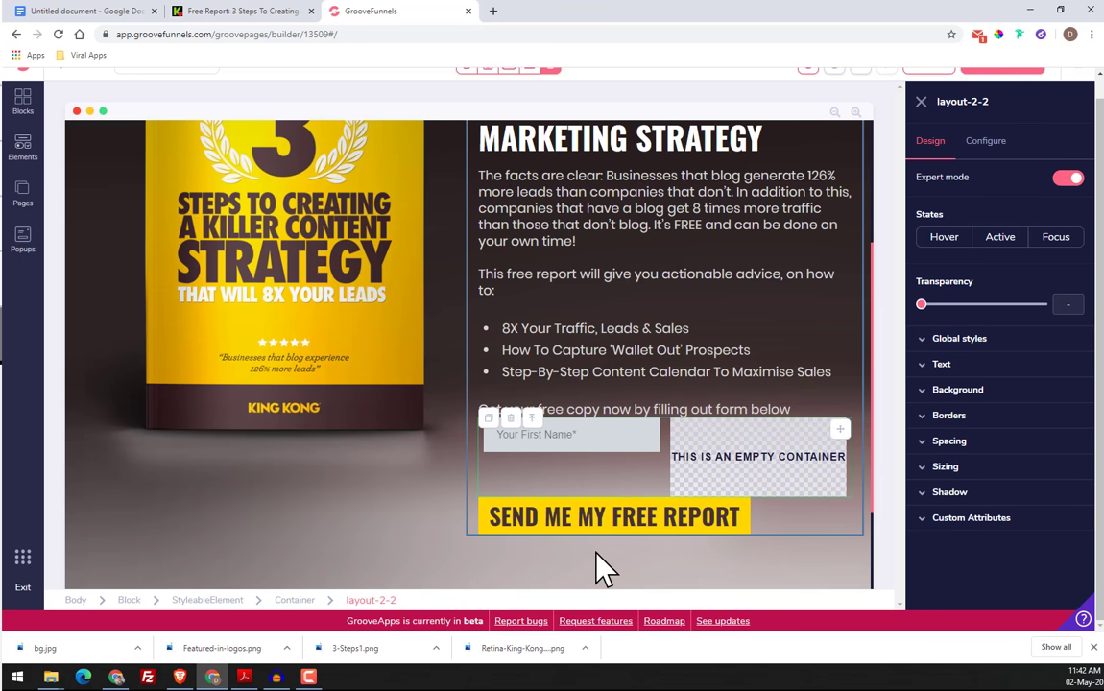
left_click(979, 440)
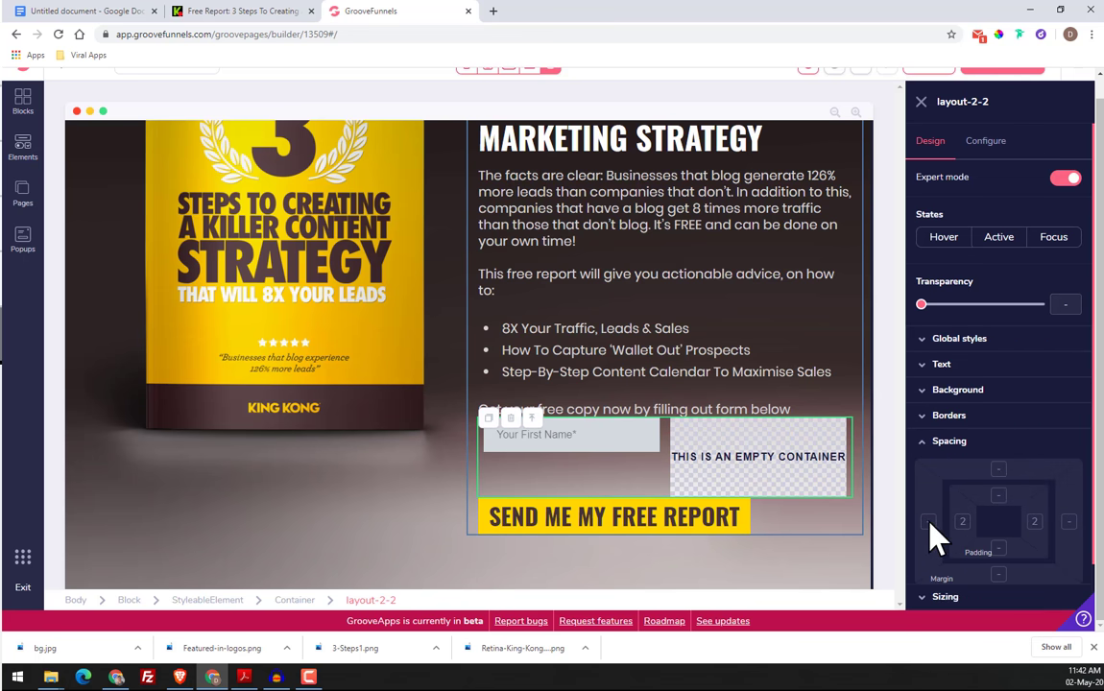
scroll(965, 533, "down", 1)
scroll(959, 521, "down", 1)
left_click_drag(922, 496, 975, 507)
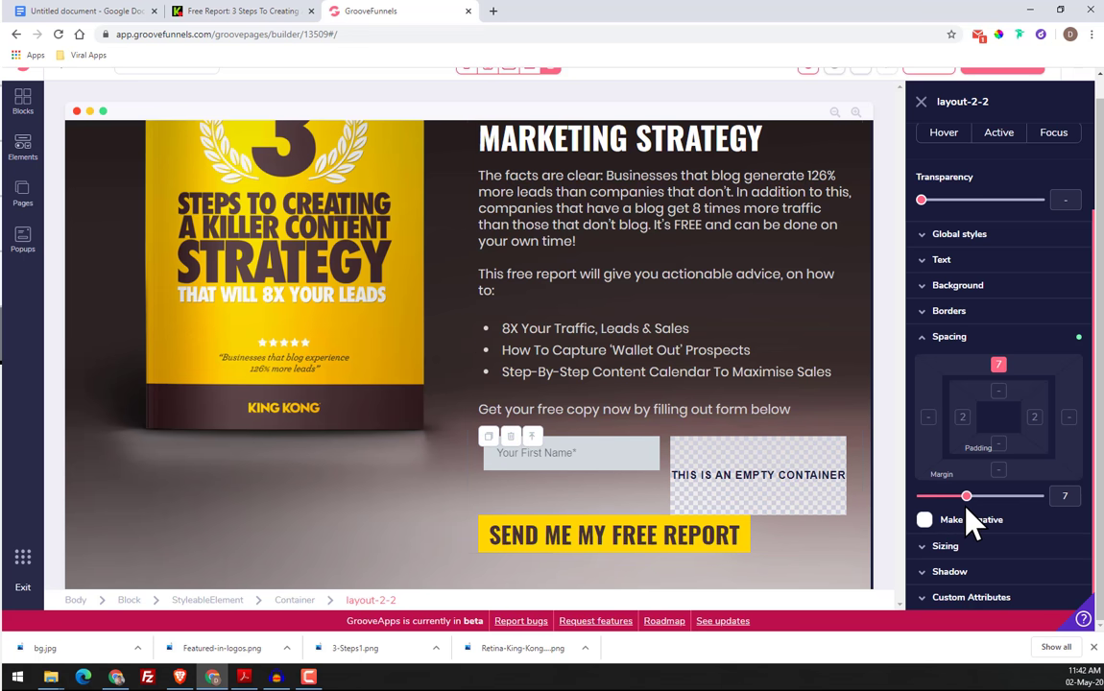
Compare the rebuilt page's heading, text and form section with the original King Kong landing page
left_click(225, 13)
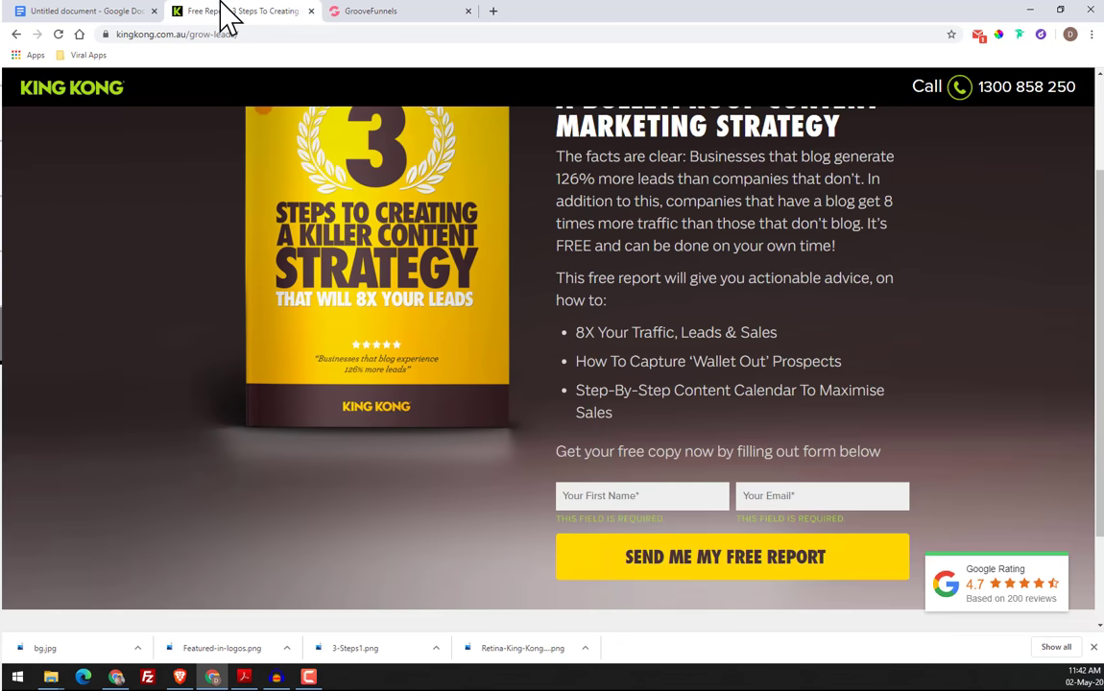
left_click(395, 13)
scroll(678, 241, "up", 3)
scroll(732, 355, "up", 1)
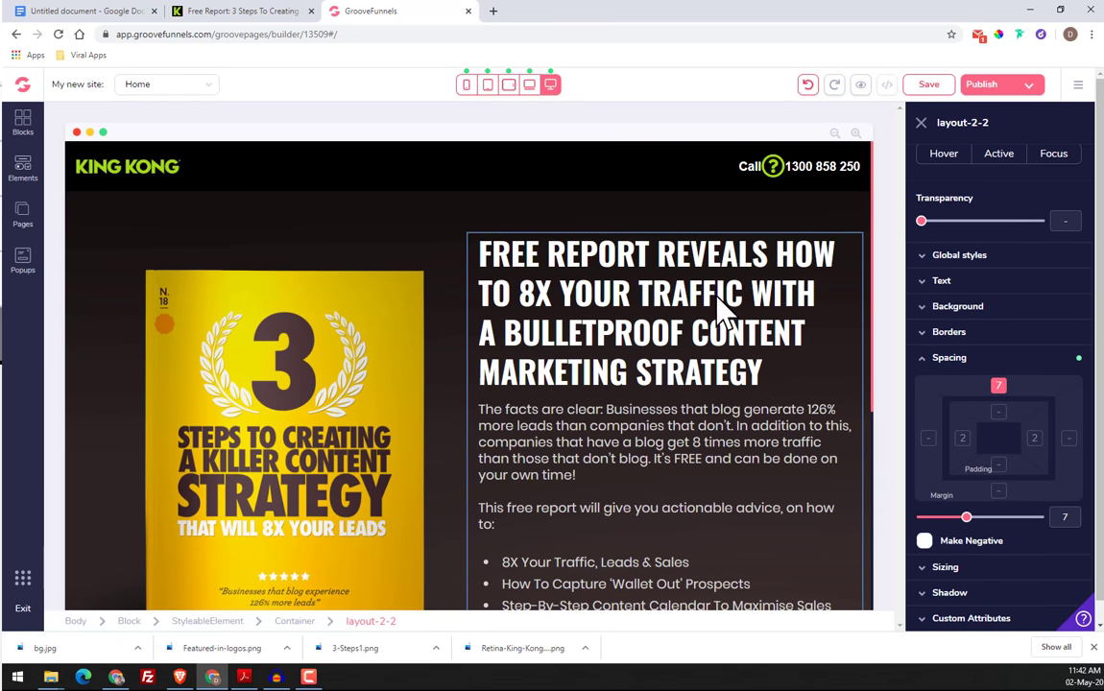
scroll(765, 278, "down", 2)
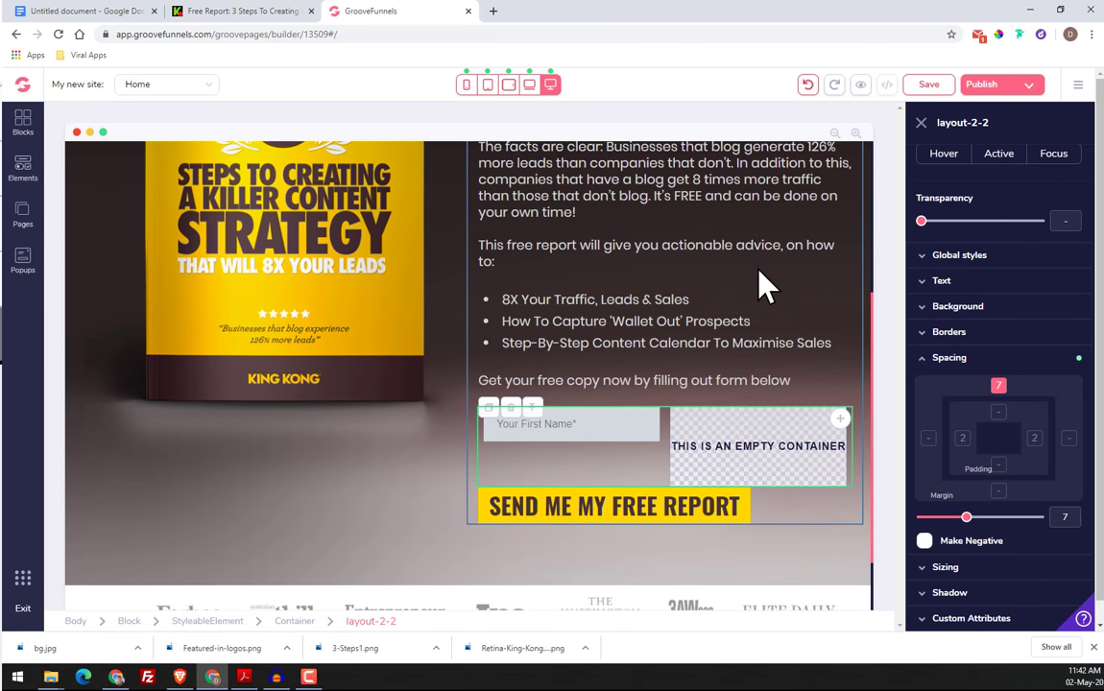
scroll(759, 269, "up", 1)
left_click(271, 16)
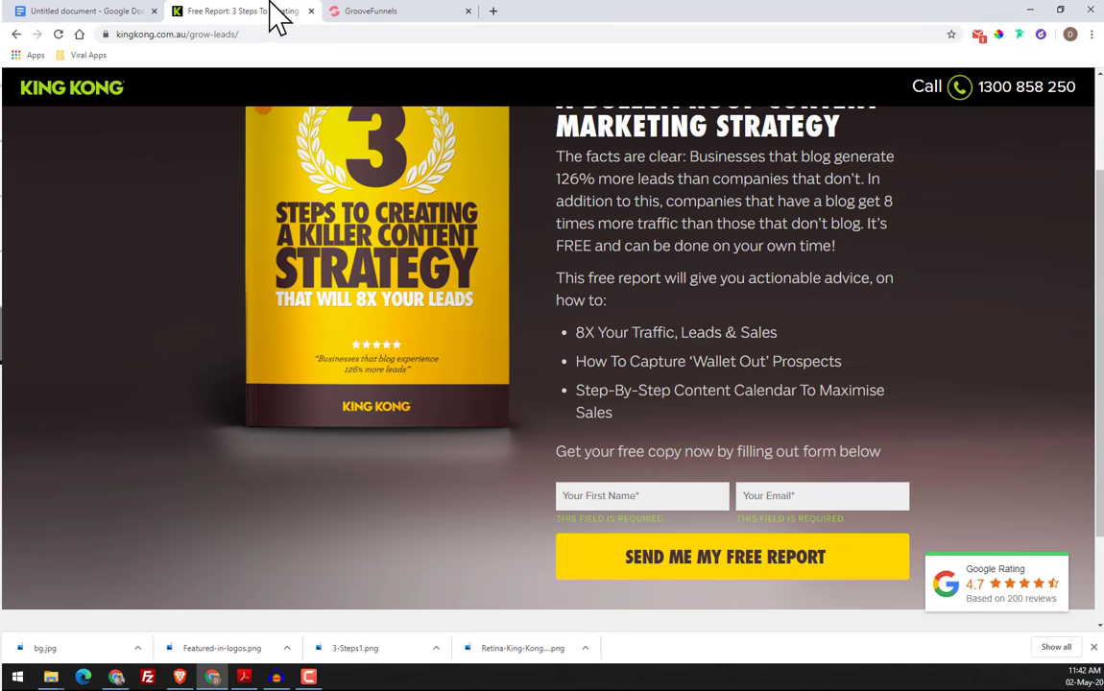
left_click(395, 14)
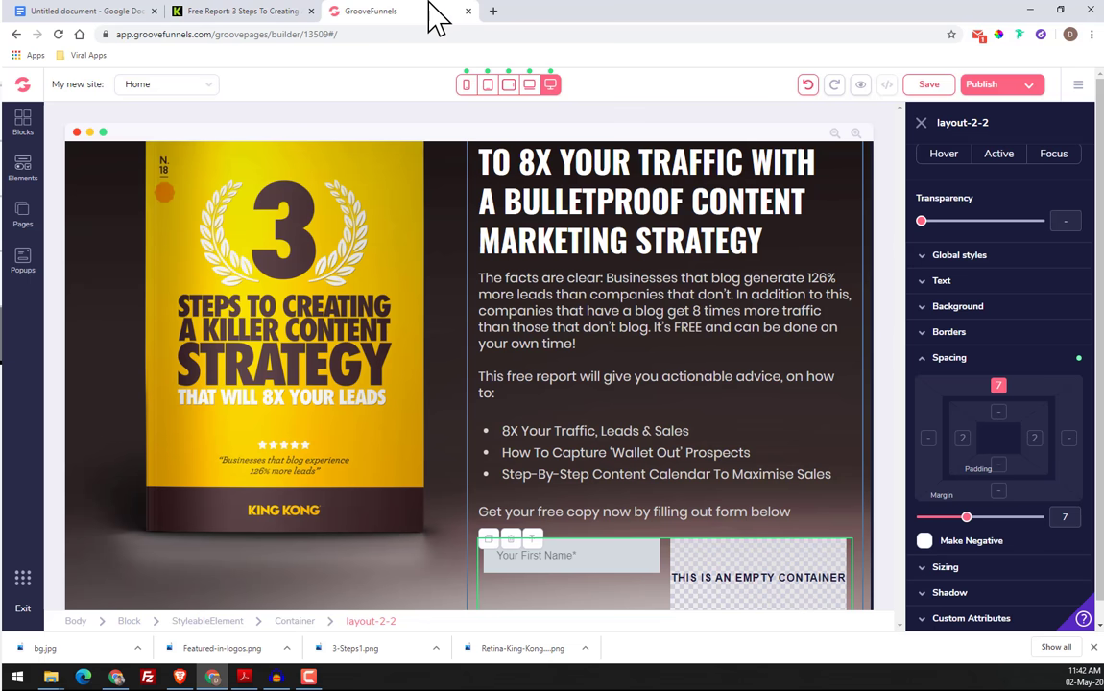
scroll(701, 375, "down", 2)
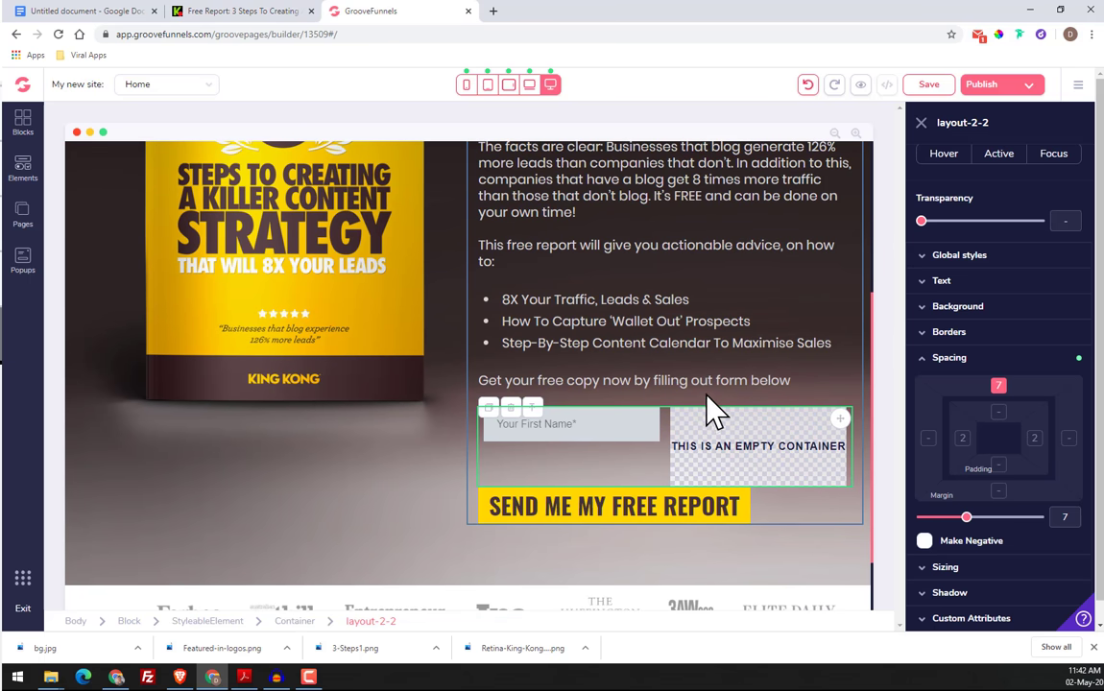
scroll(747, 229, "up", 4)
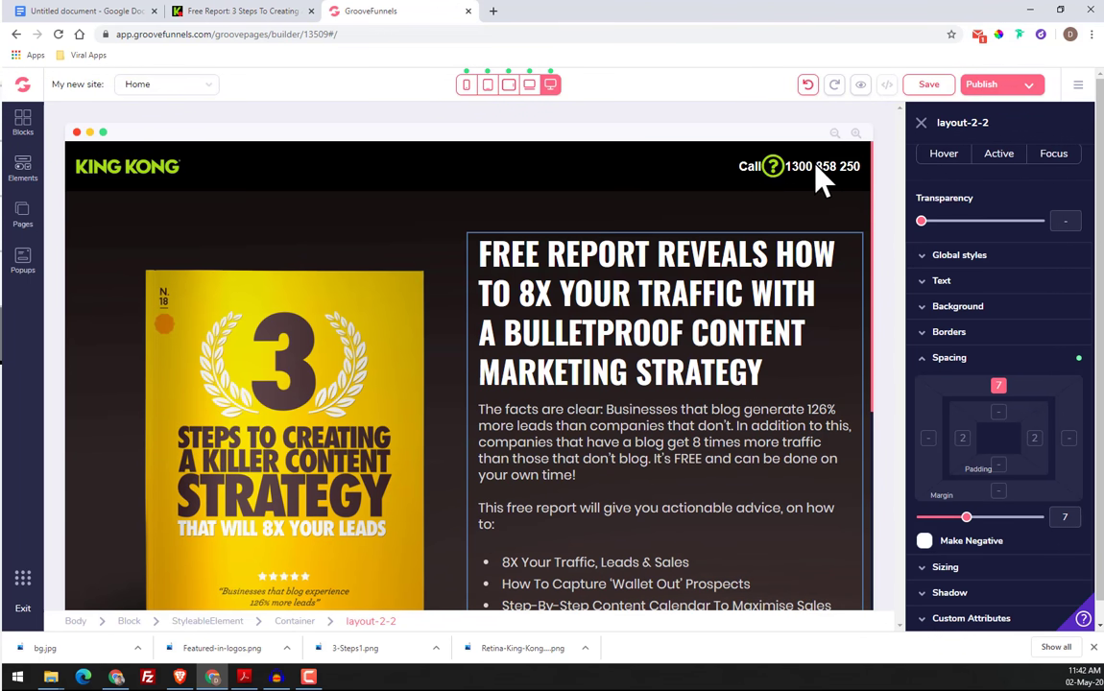
scroll(619, 401, "down", 5)
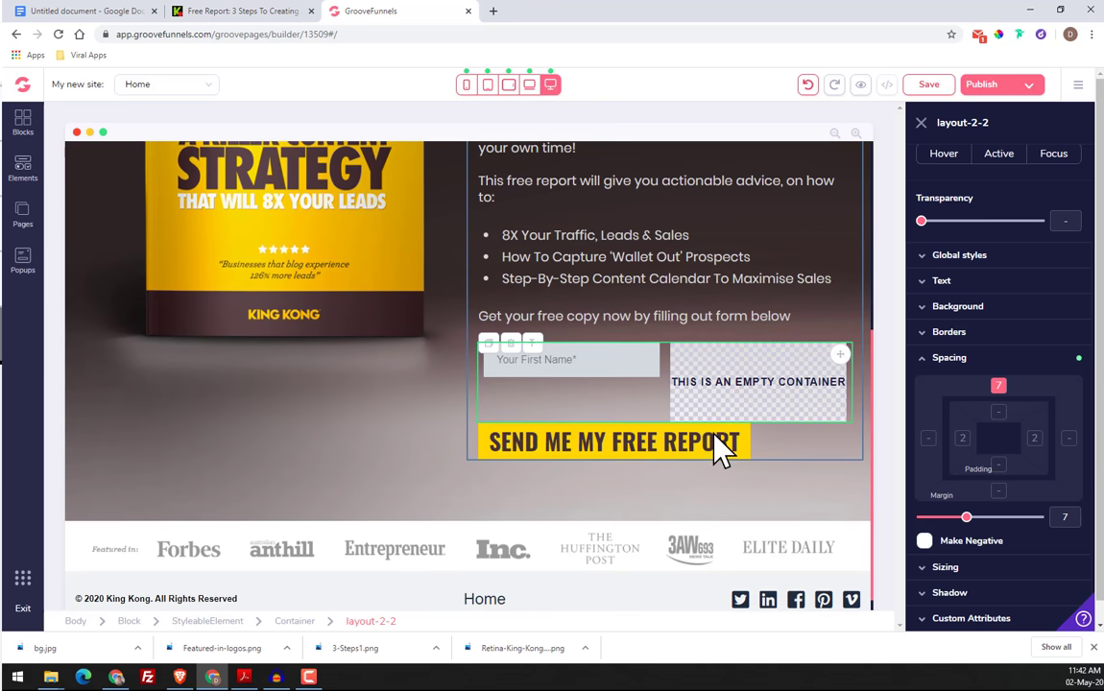
Select the "Your First Name*" input, sample the matching field's background colour on the King Kong page, and copy its hex code
left_click(614, 374)
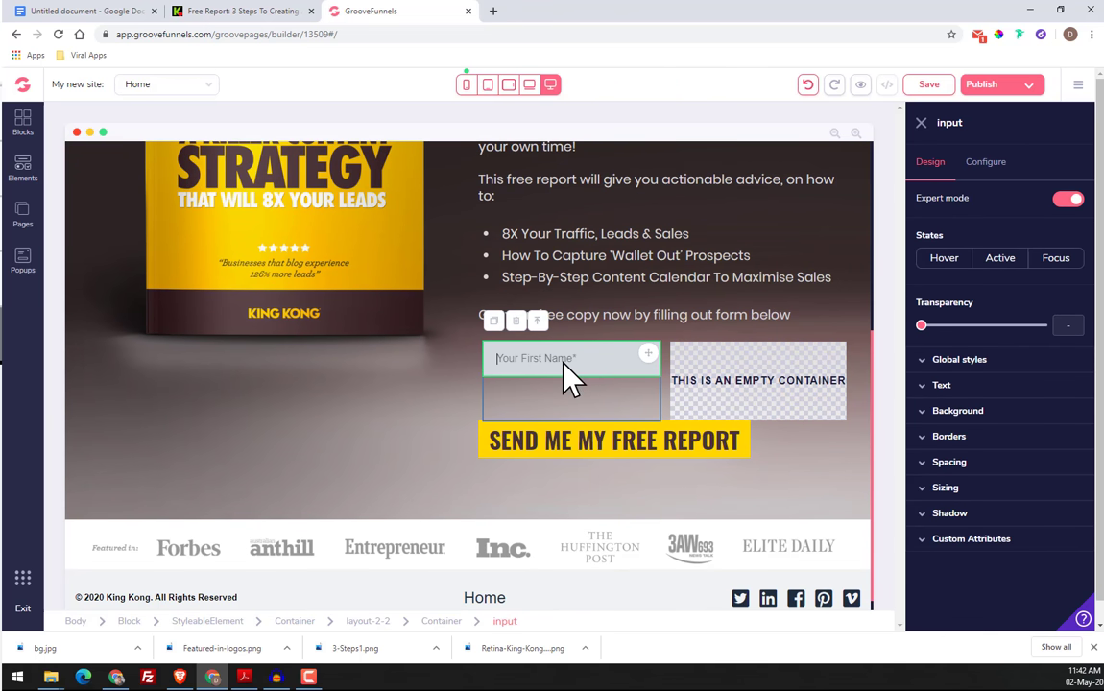
left_click(230, 11)
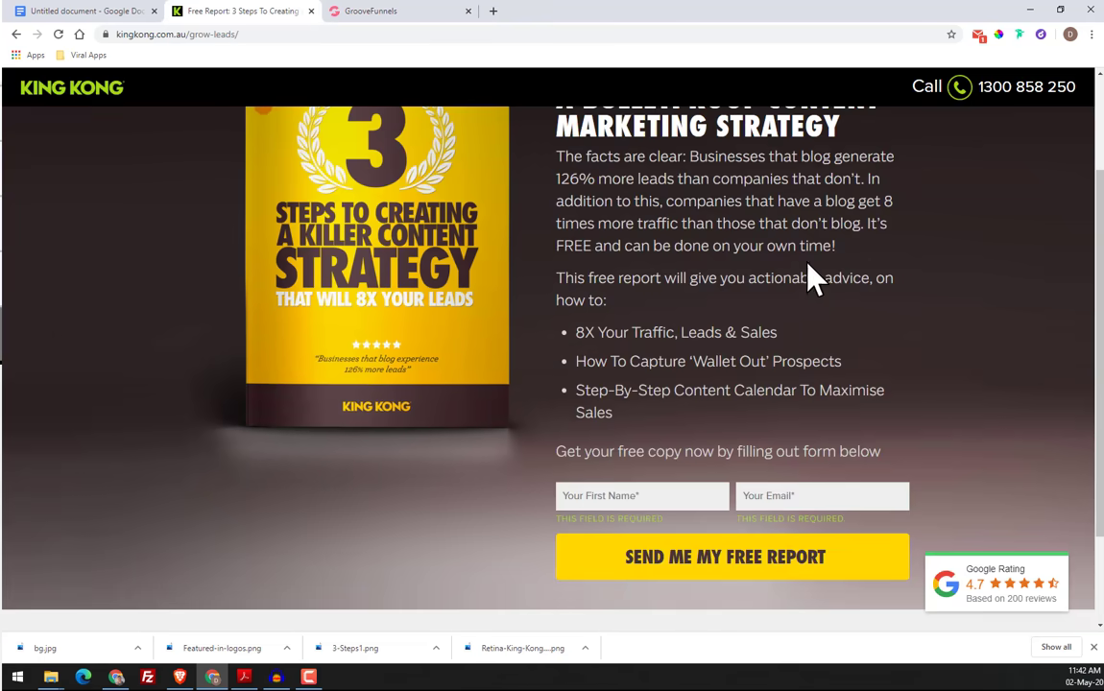
left_click(998, 34)
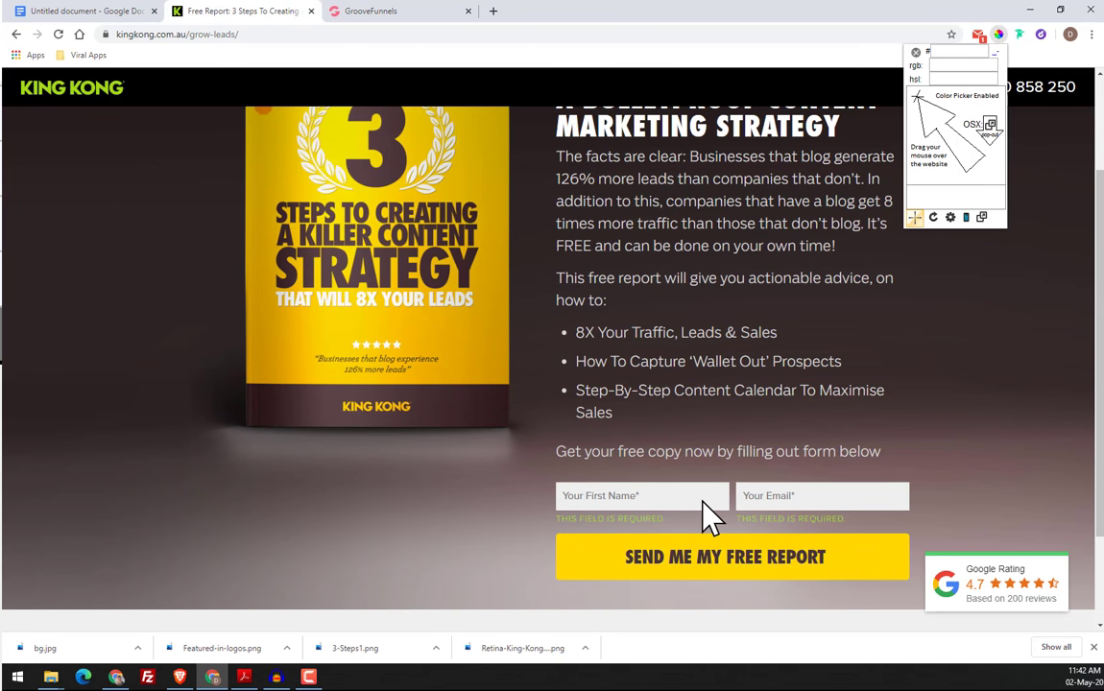
left_click(685, 501)
right_click(736, 525)
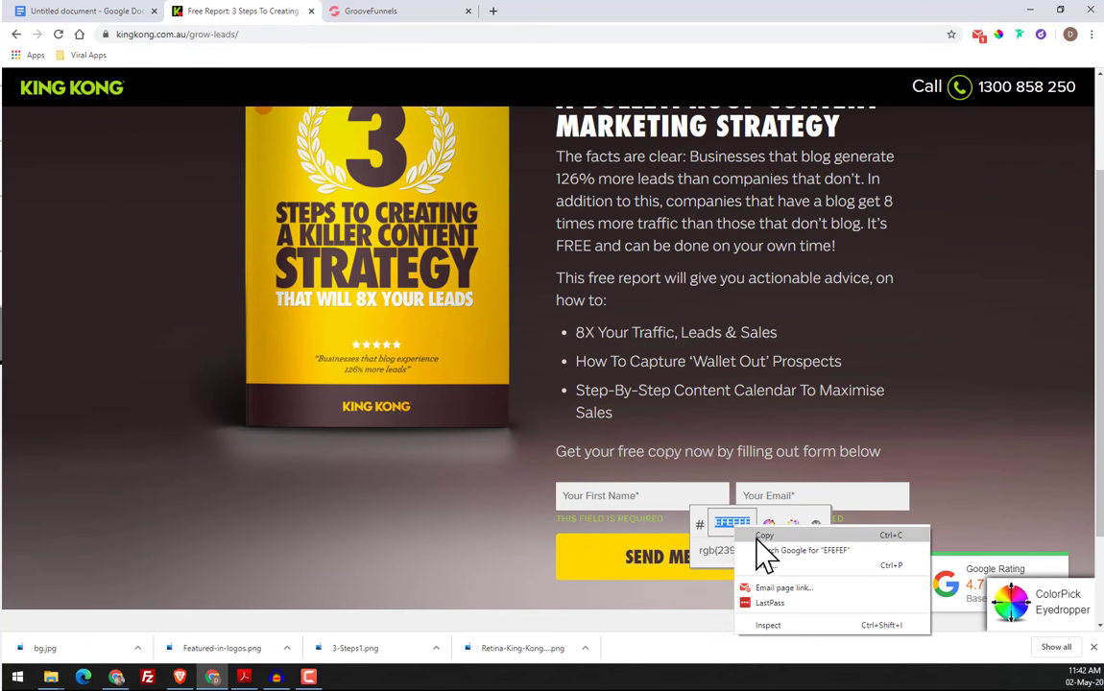
left_click(759, 536)
left_click(816, 526)
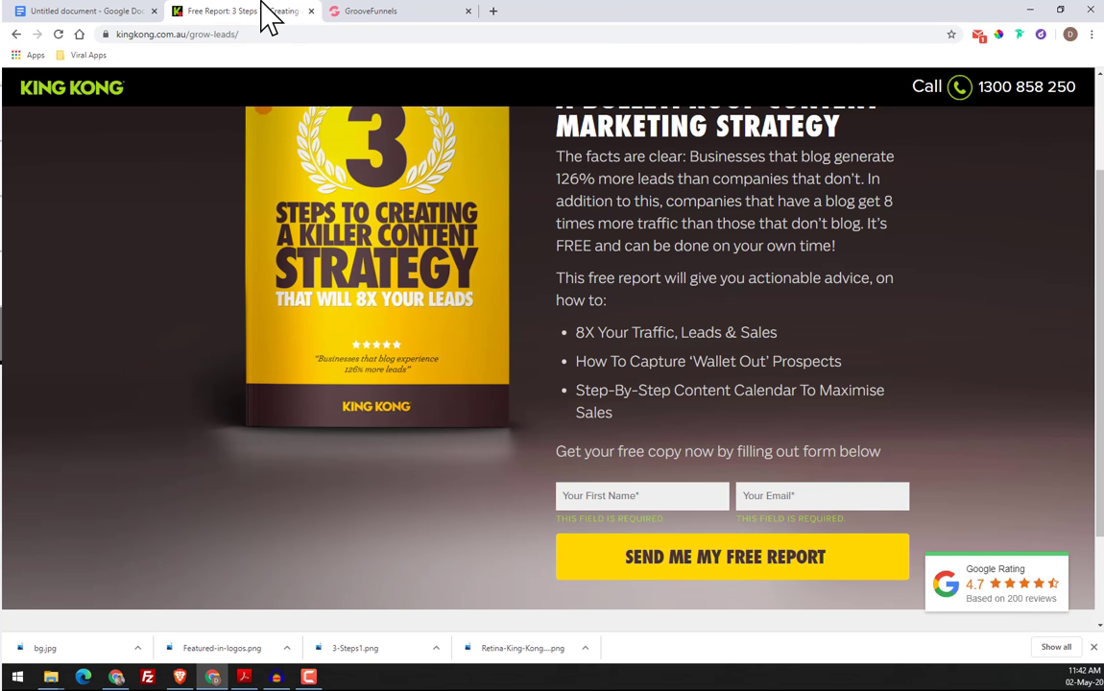
Return to the GrooveFunnels builder and set the background colour of the "Your First Name*" input to #EFEFEF
left_click(363, 11)
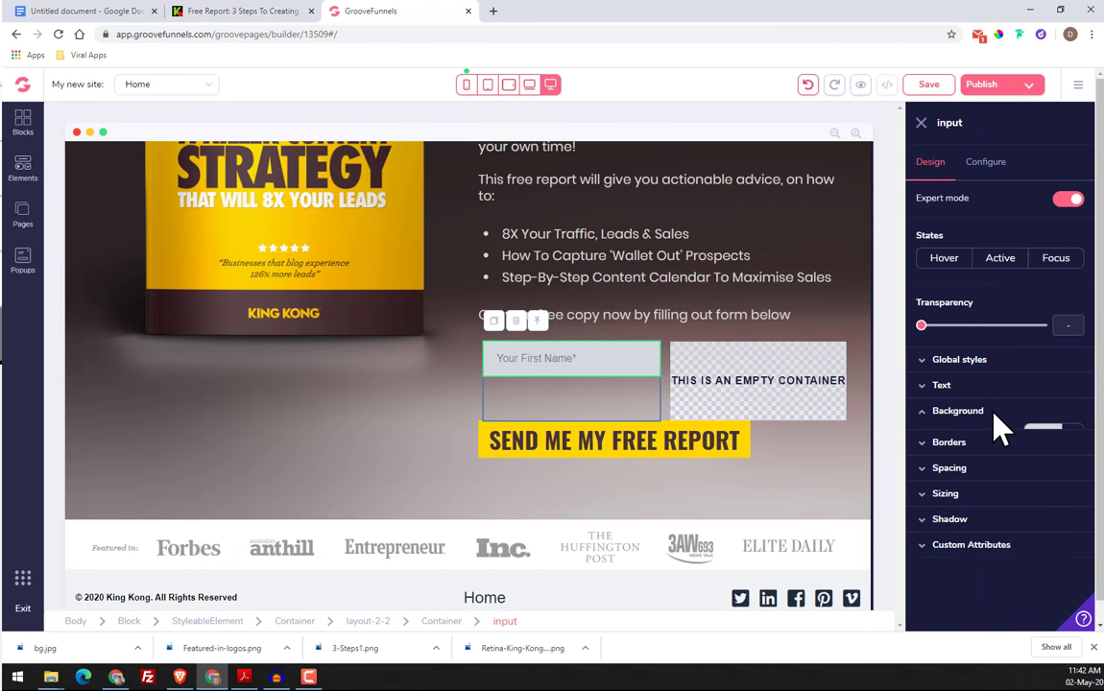
left_click(1032, 413)
left_click(1045, 434)
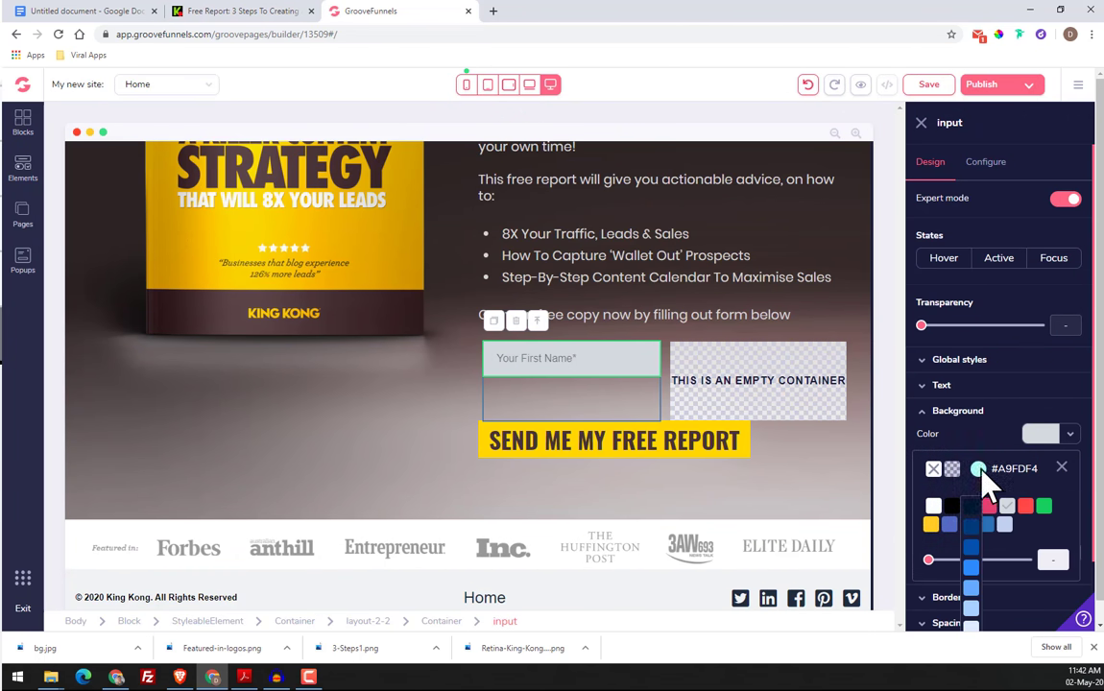
left_click(978, 469)
scroll(995, 493, "down", 1)
left_click(1056, 368)
left_click(981, 409)
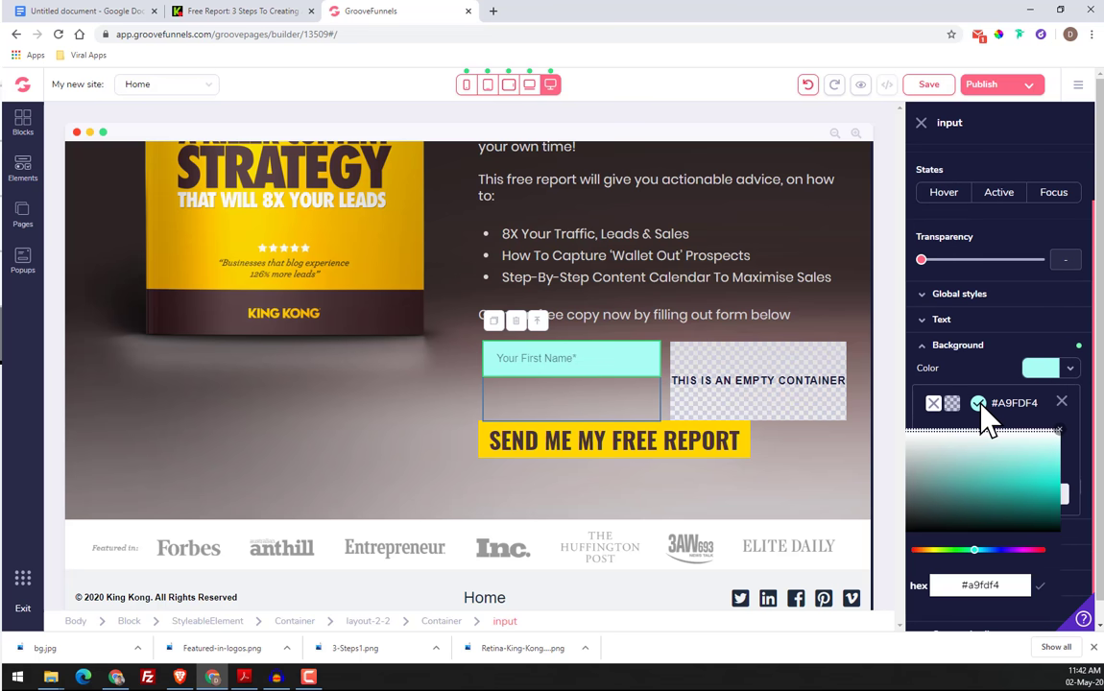
double_click(989, 588)
right_click(987, 587)
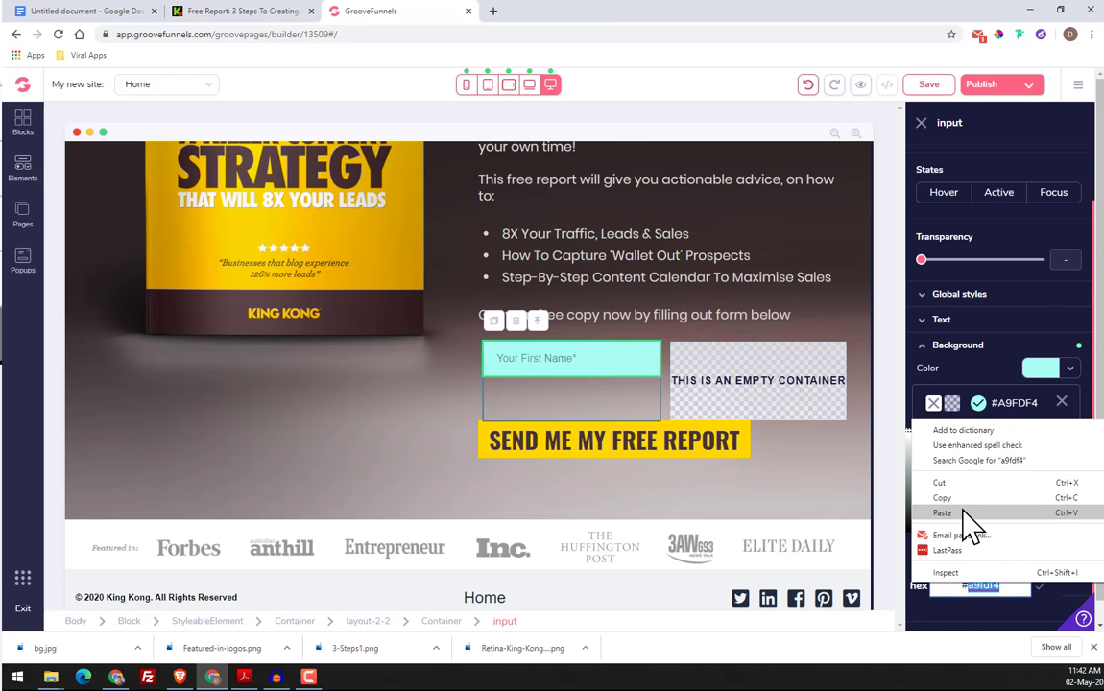
left_click(965, 513)
left_click(1040, 585)
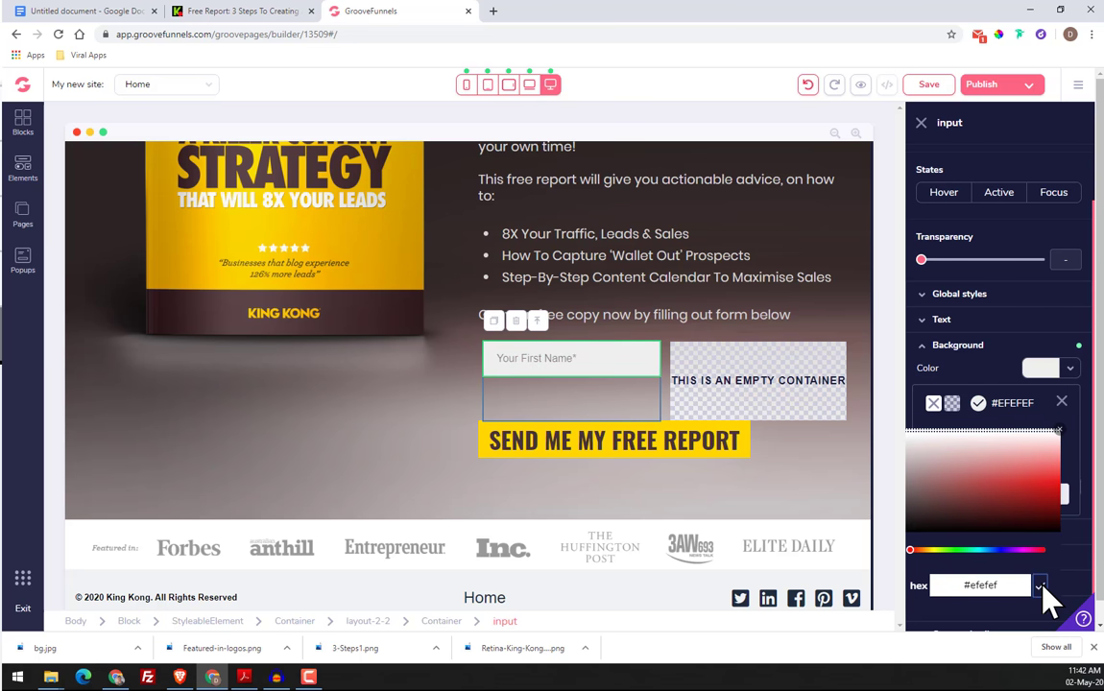
left_click(1061, 403)
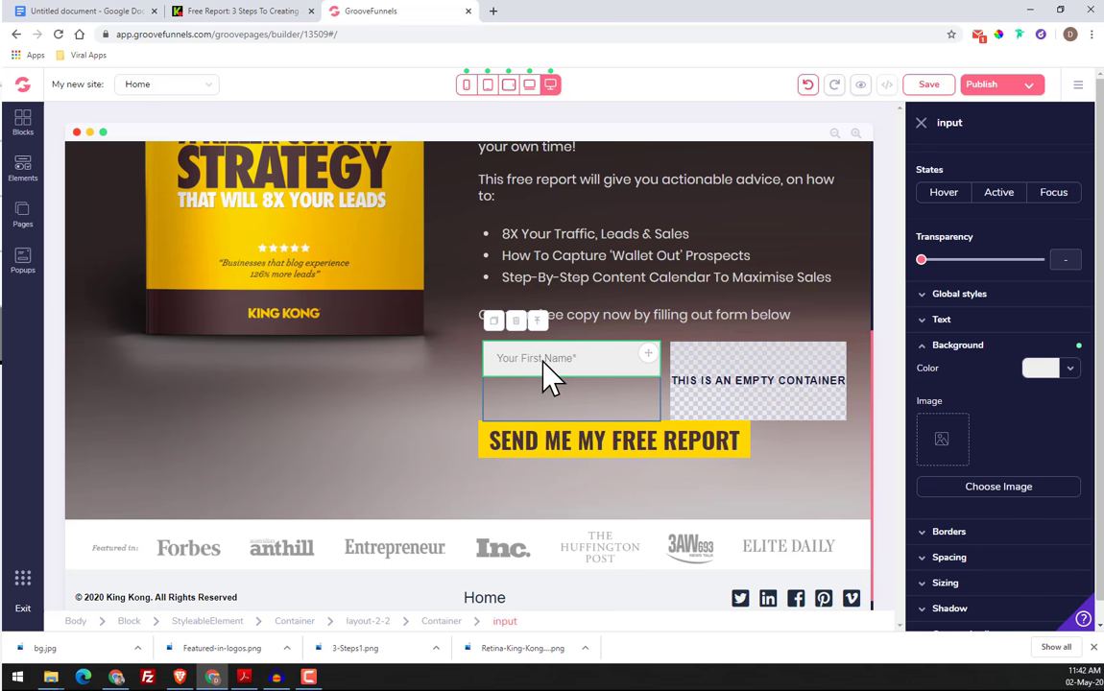
Check the original King Kong form, then set the height of the "Your First Name*" input to 12, relative to page
left_click(200, 10)
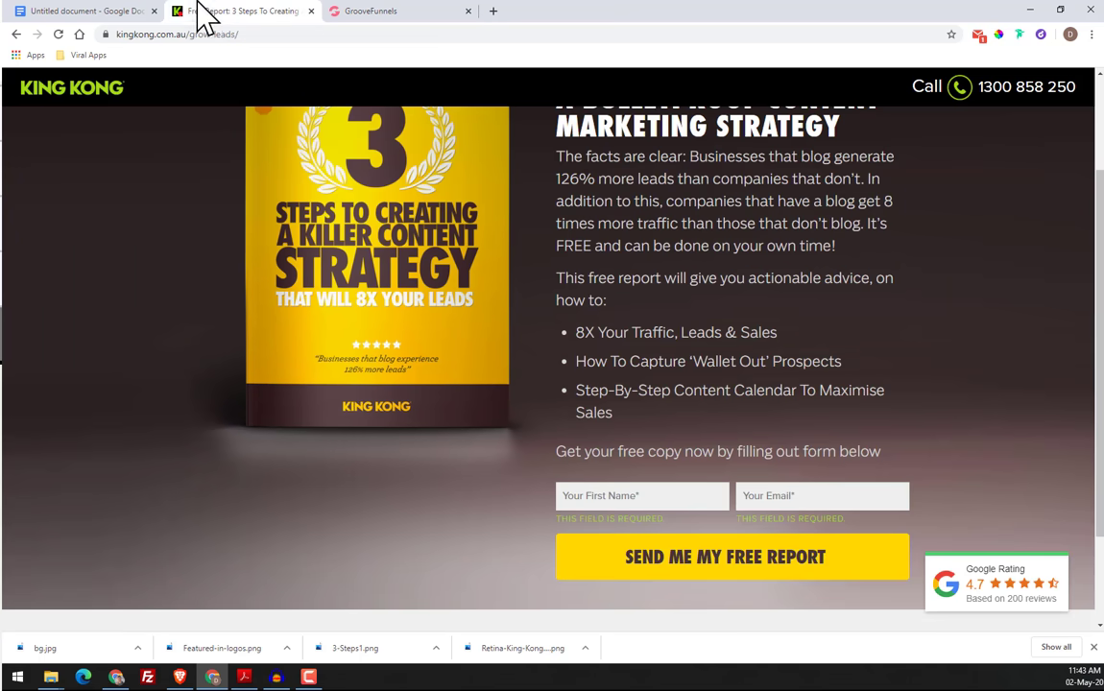
left_click(325, 18)
scroll(1004, 576, "down", 1)
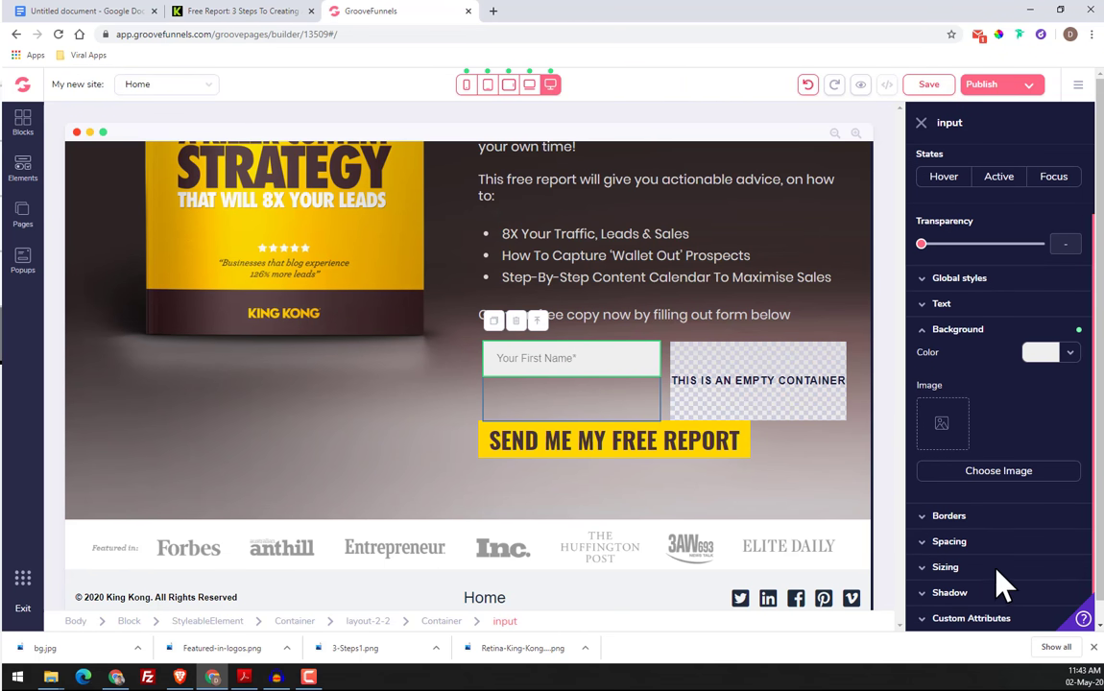
left_click(977, 574)
scroll(994, 576, "down", 2)
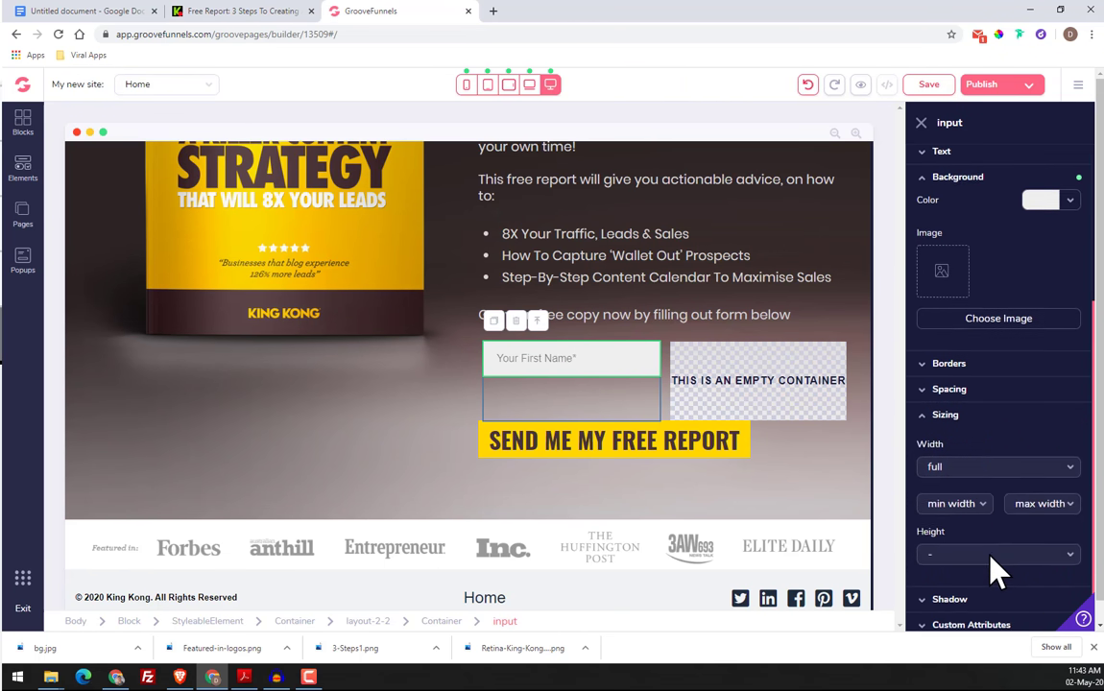
left_click(952, 549)
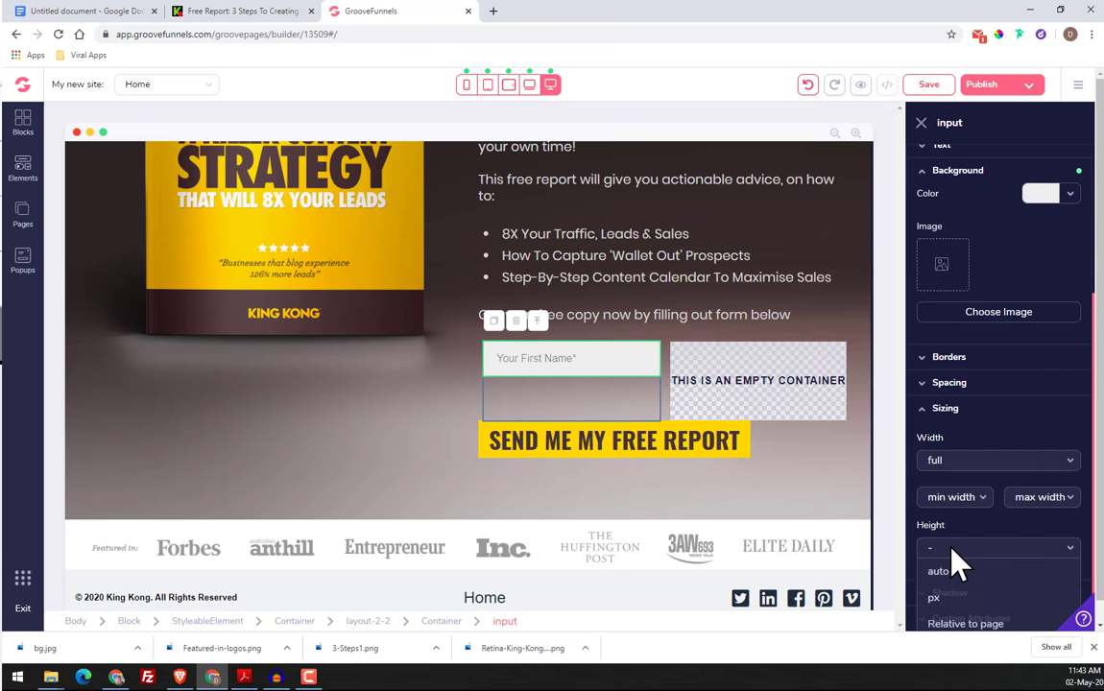
scroll(960, 557, "down", 2)
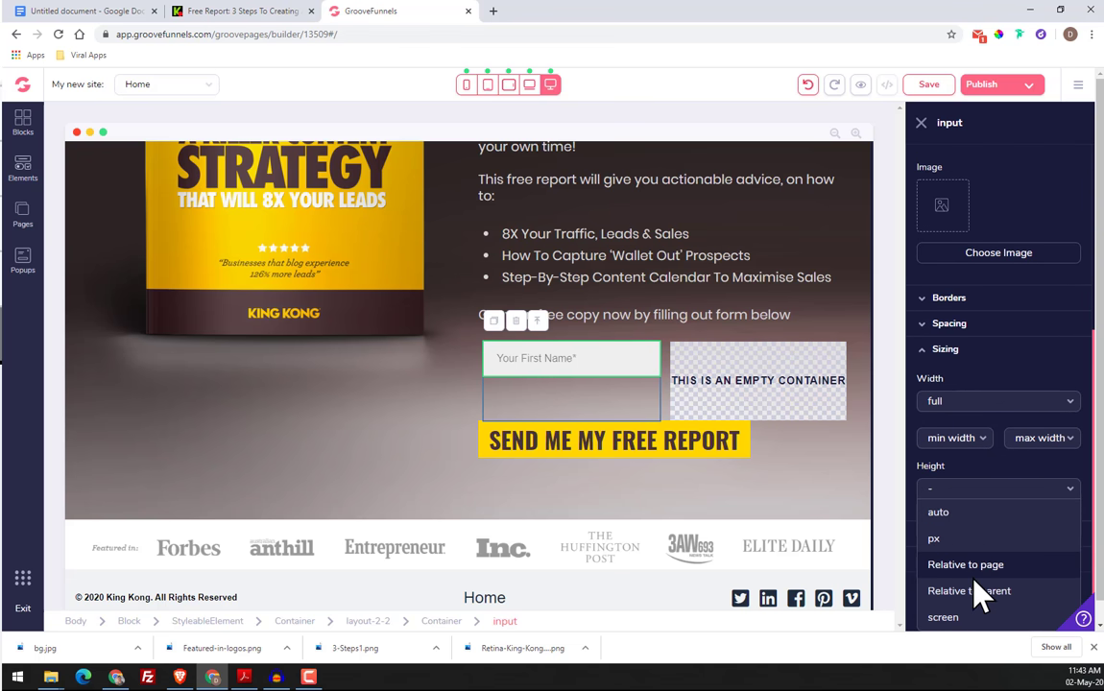
left_click(965, 538)
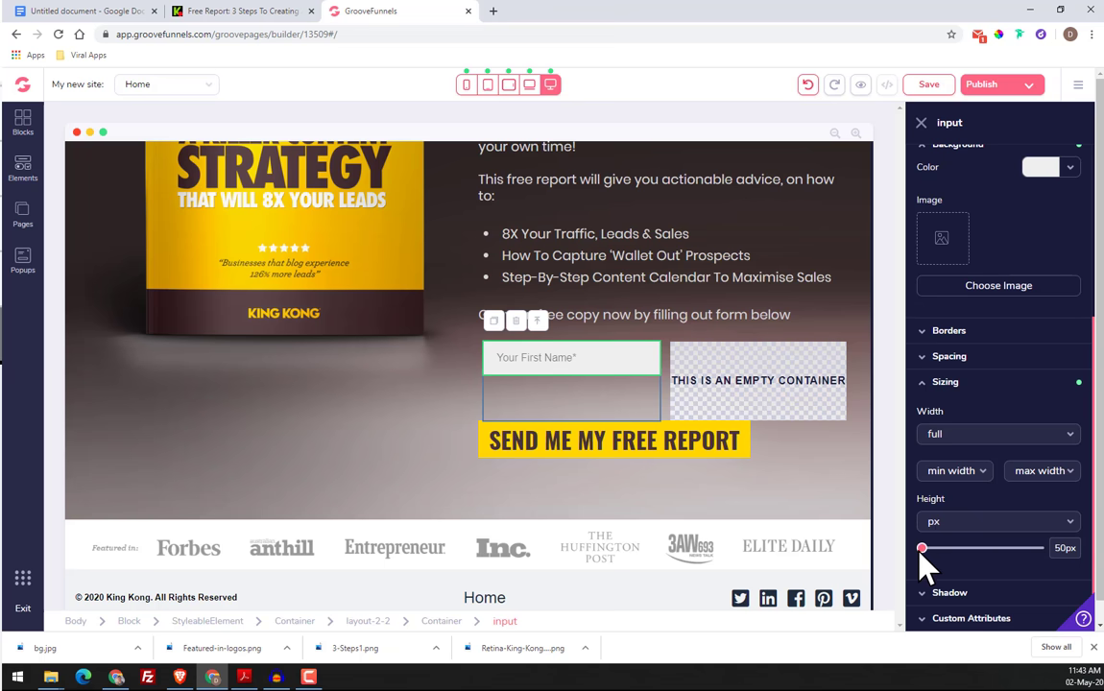
mouse_move(917, 553)
left_mouse_down()
mouse_move(939, 553)
mouse_move(920, 555)
left_mouse_up()
left_click(955, 523)
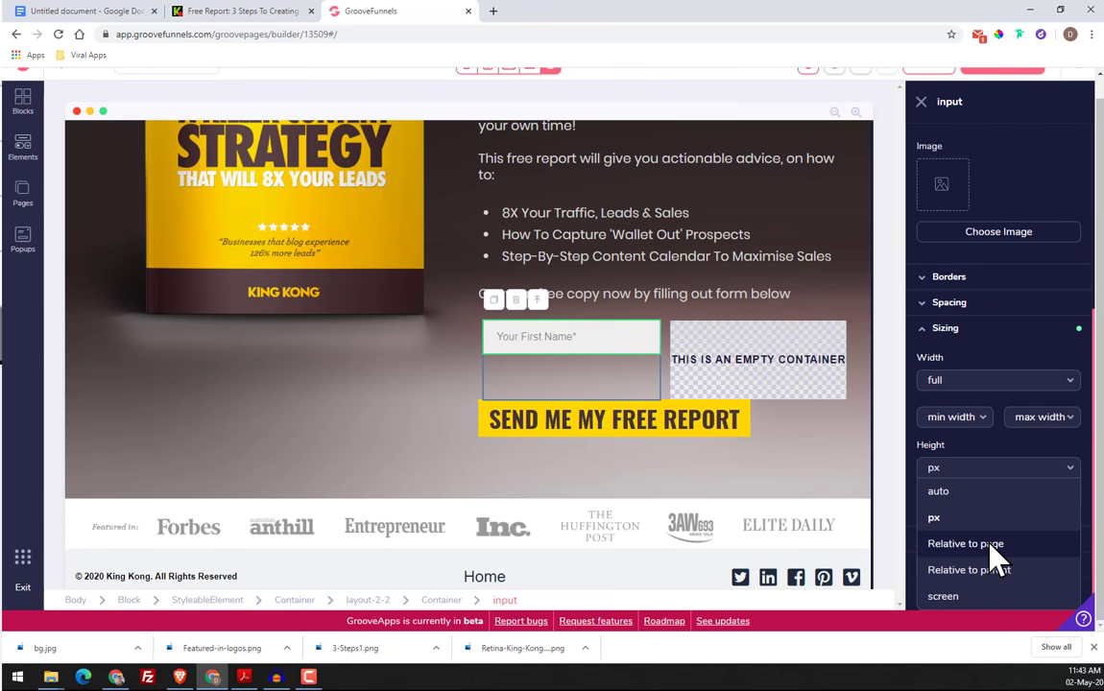
left_click(994, 544)
left_click_drag(922, 528, 983, 536)
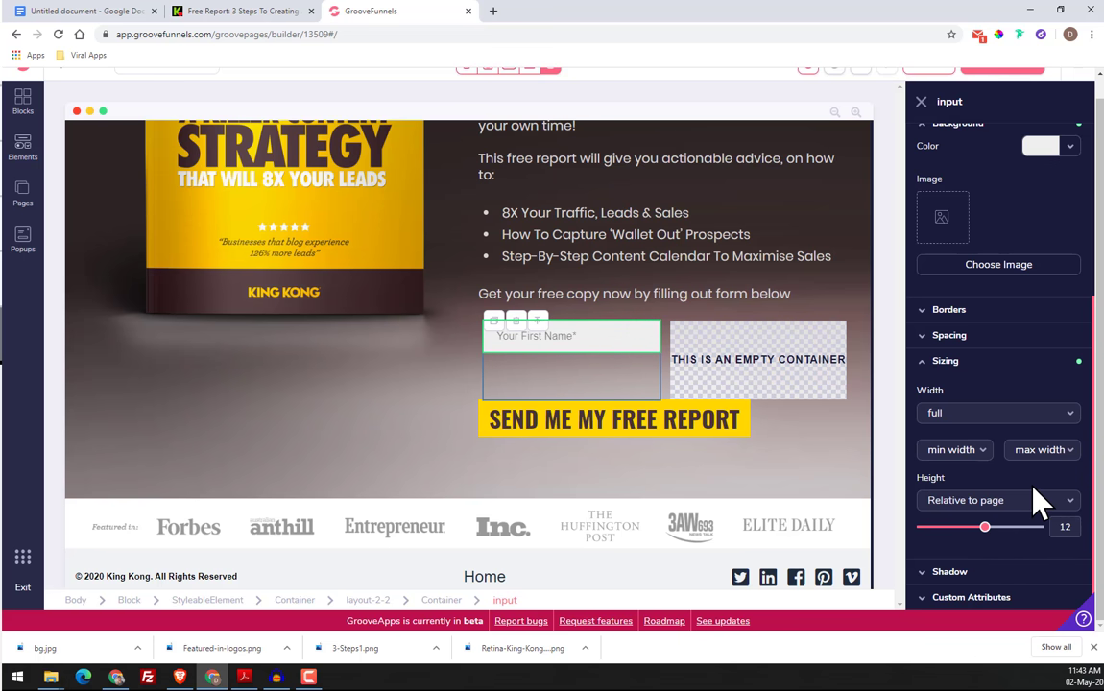
left_click(966, 360)
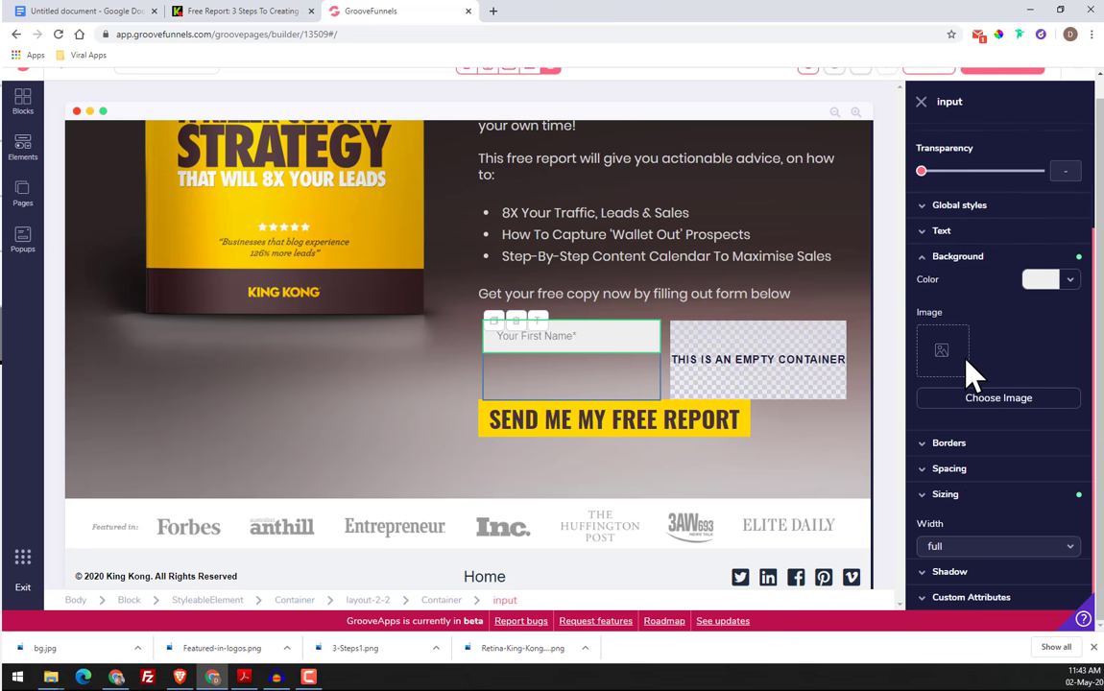
Recheck the original form's fields, then duplicate the "Your First Name*" input and move the copy into the empty container
left_click(221, 15)
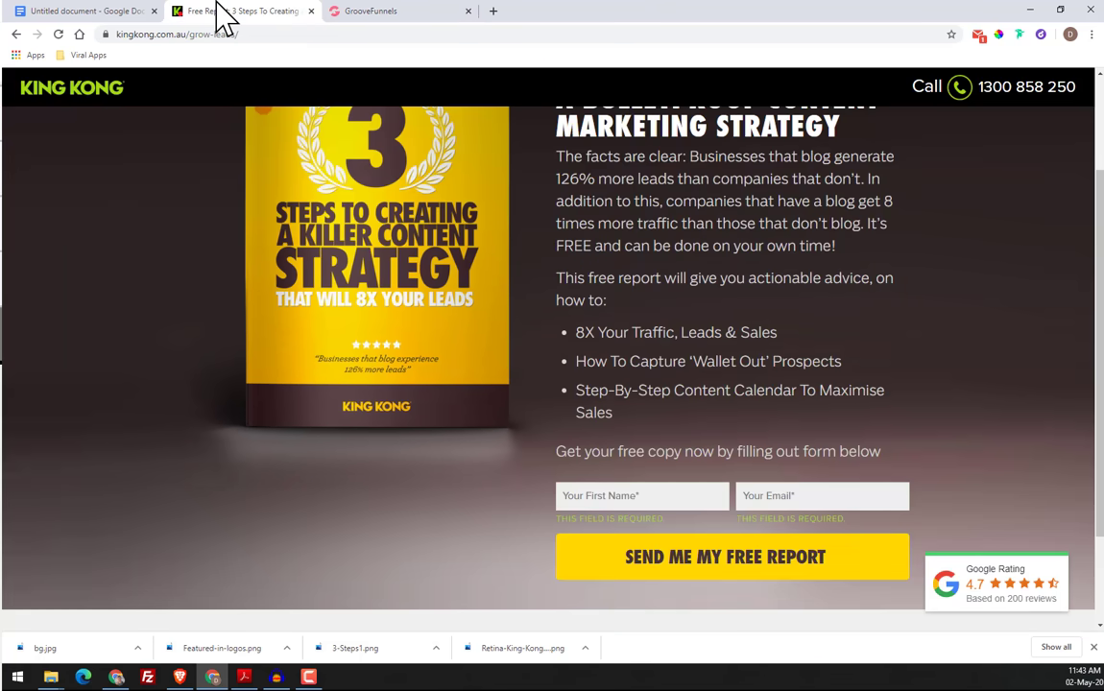
left_click(371, 11)
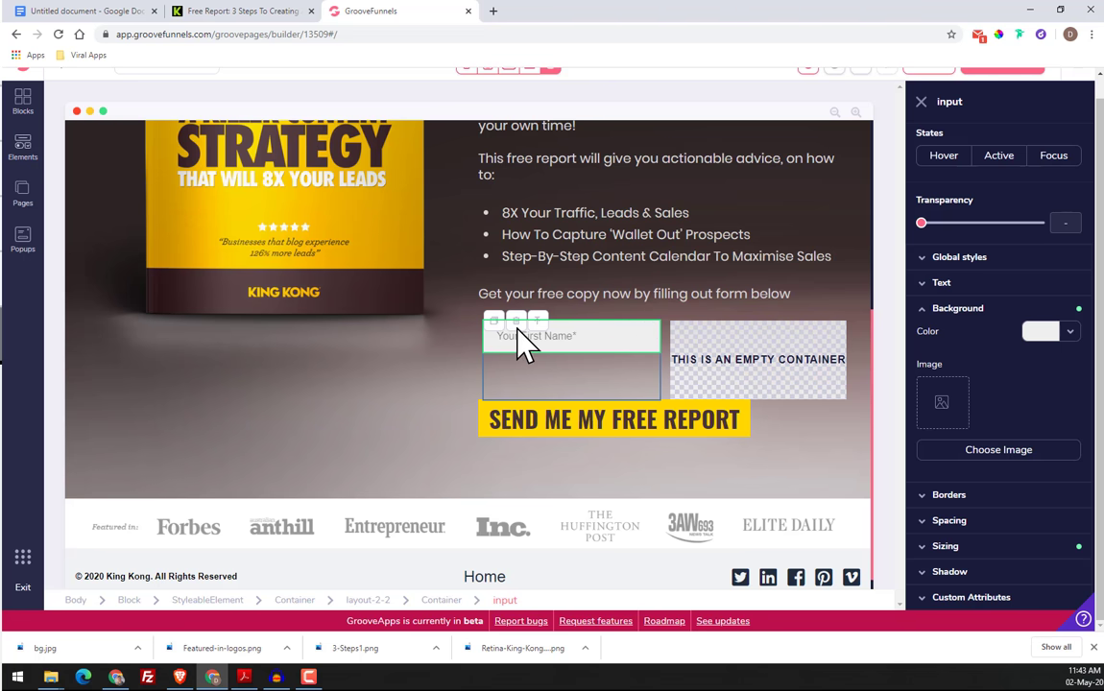
left_click(493, 321)
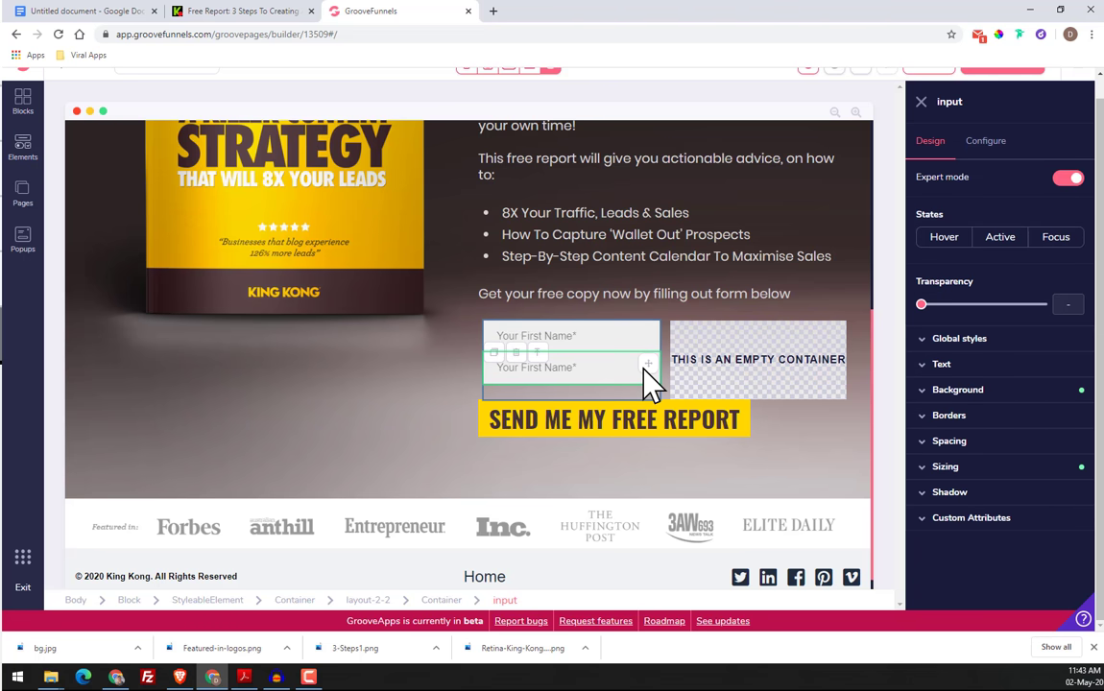
left_click_drag(653, 380, 779, 365)
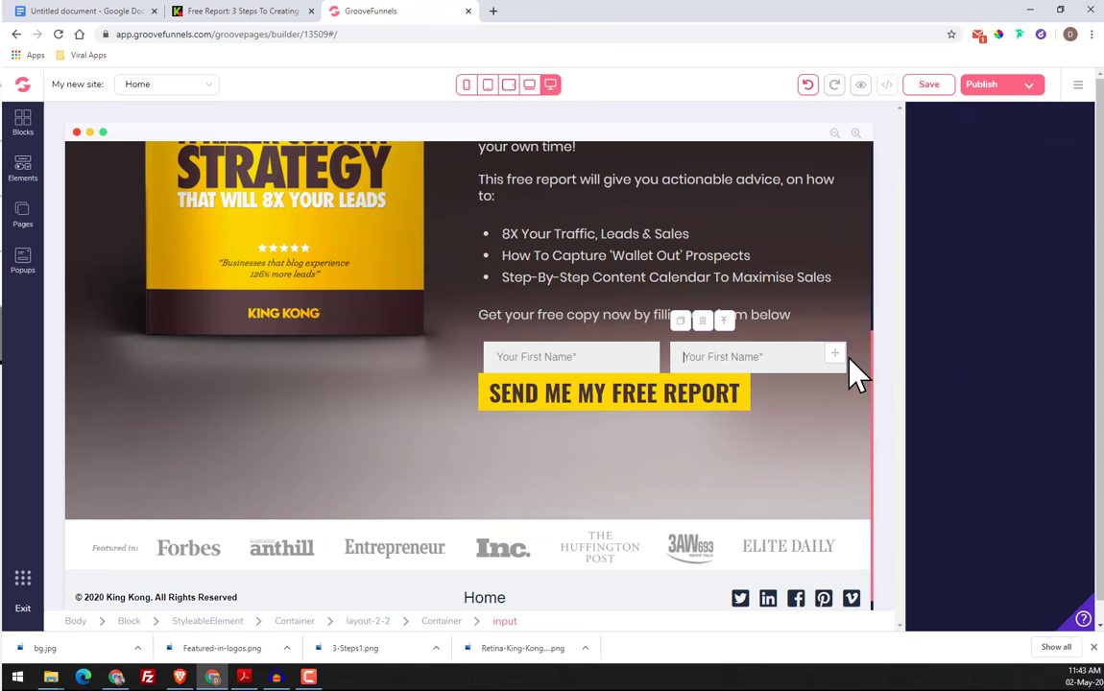
Change the placeholder of the duplicated input in the second column to "Your Email *" and update it
left_click(843, 357)
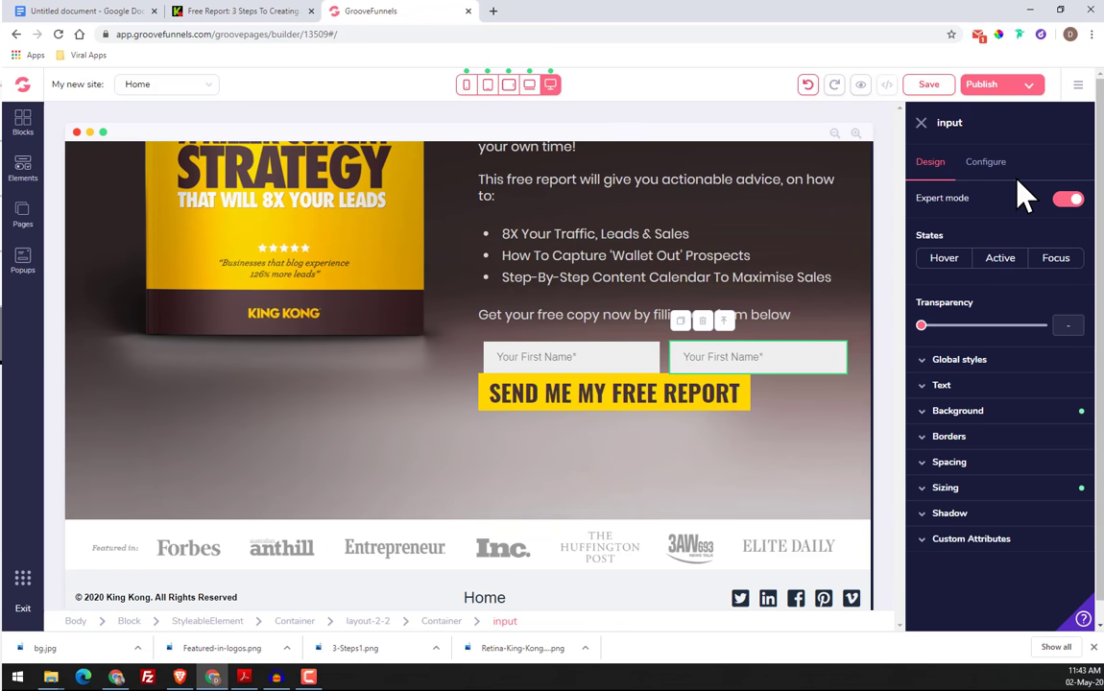
left_click(989, 163)
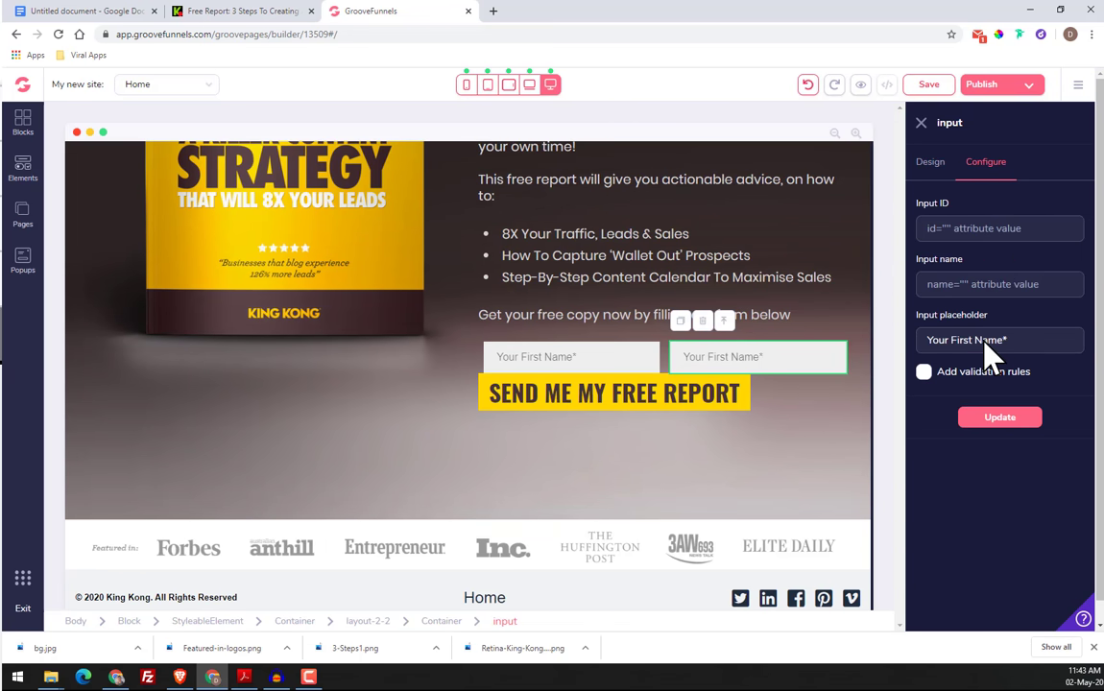
left_click_drag(1005, 340, 953, 341)
key("BackSpace")
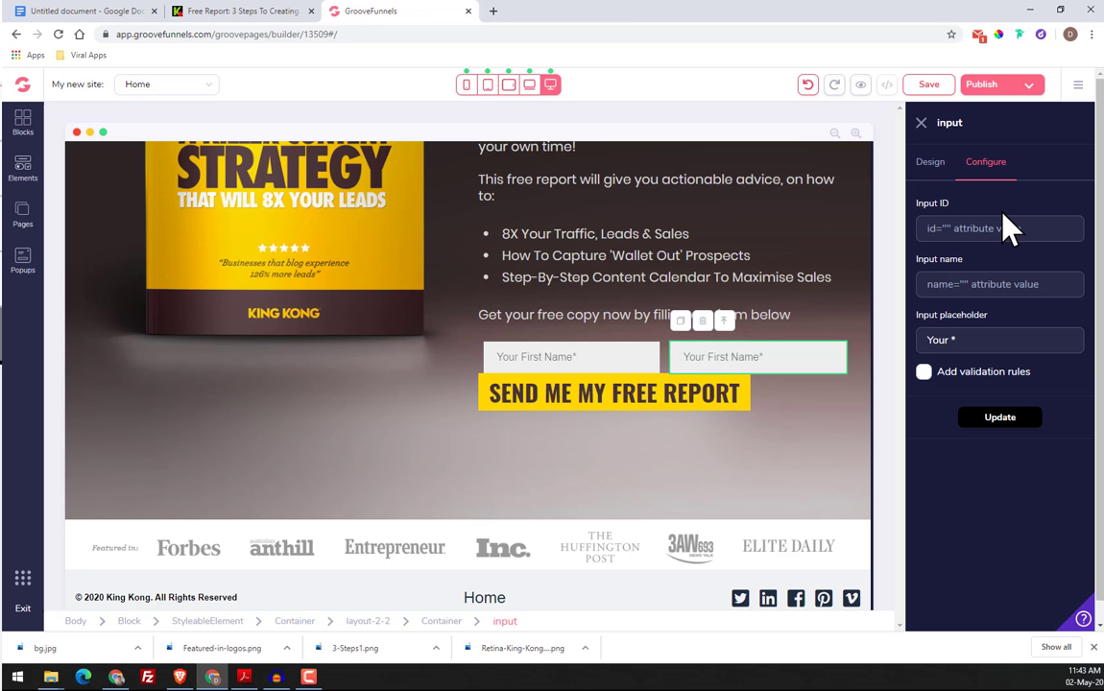
left_click(950, 347)
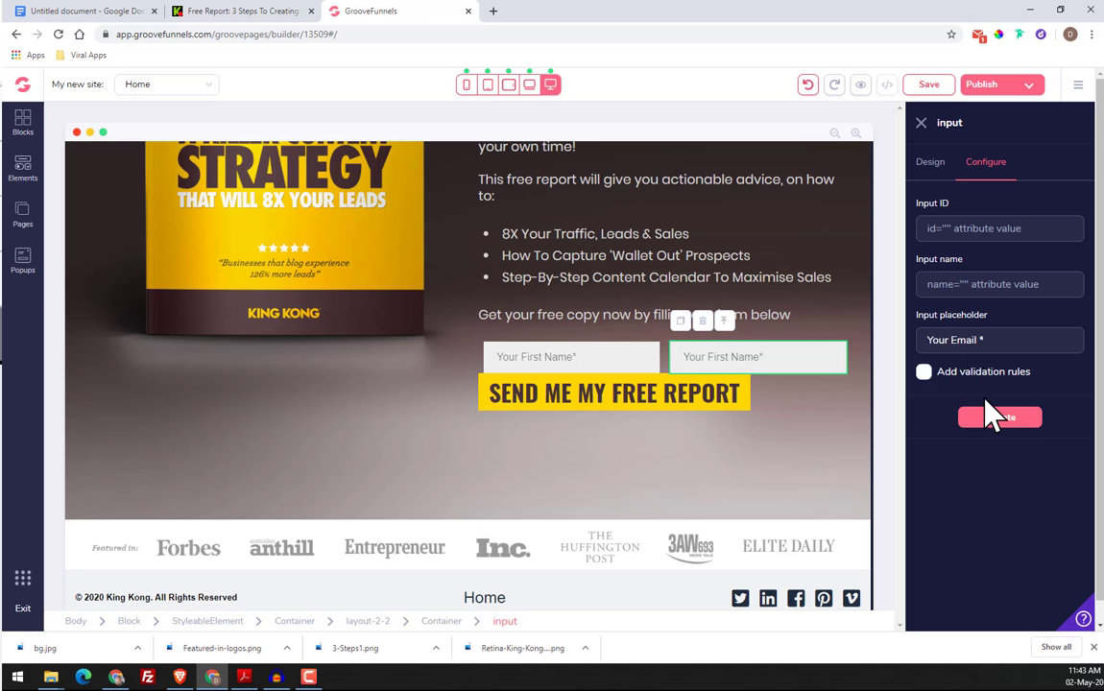
left_click(998, 419)
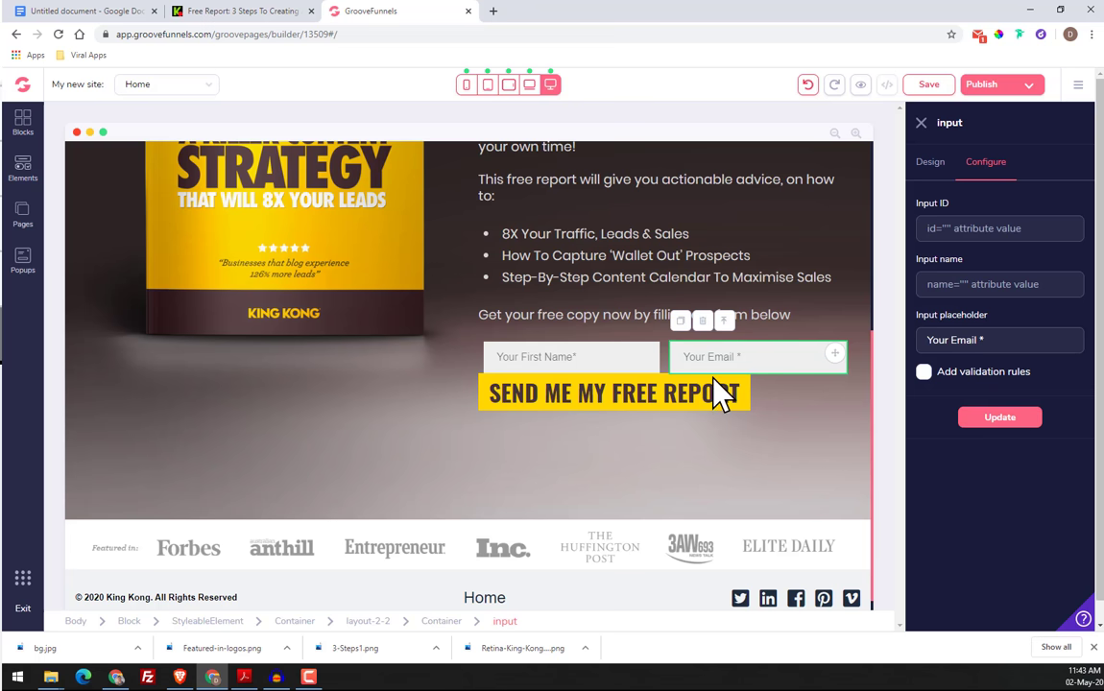
Set the top margin of the "SEND ME MY FREE REPORT" button to 5, checking the gap against the original page
left_click(632, 390)
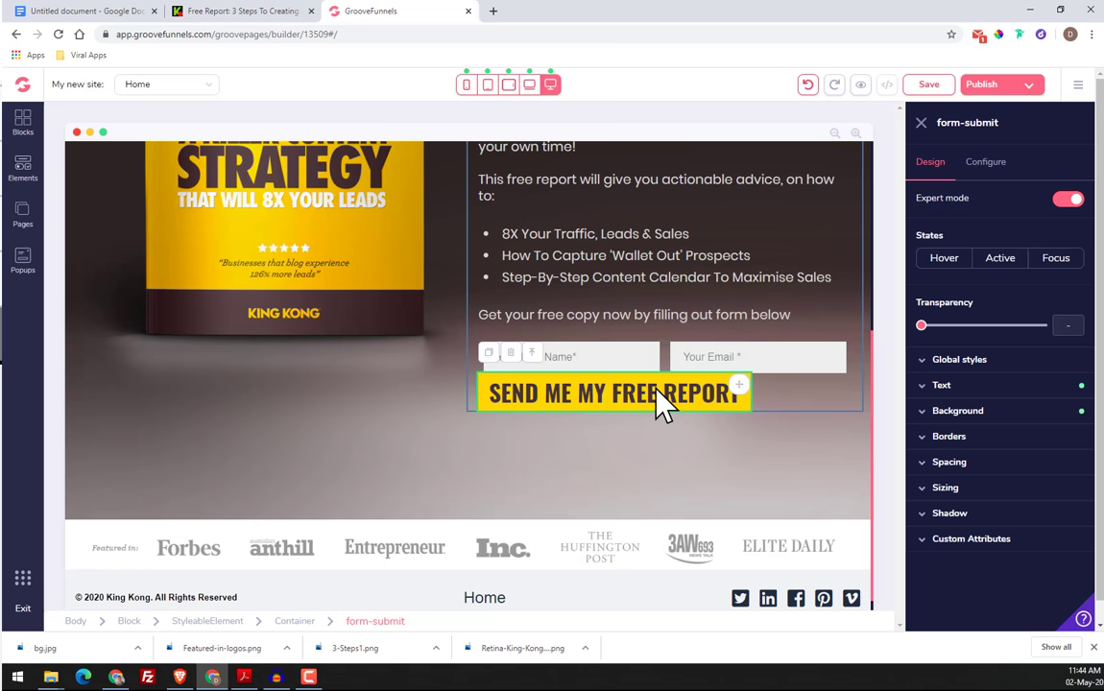
left_click(965, 470)
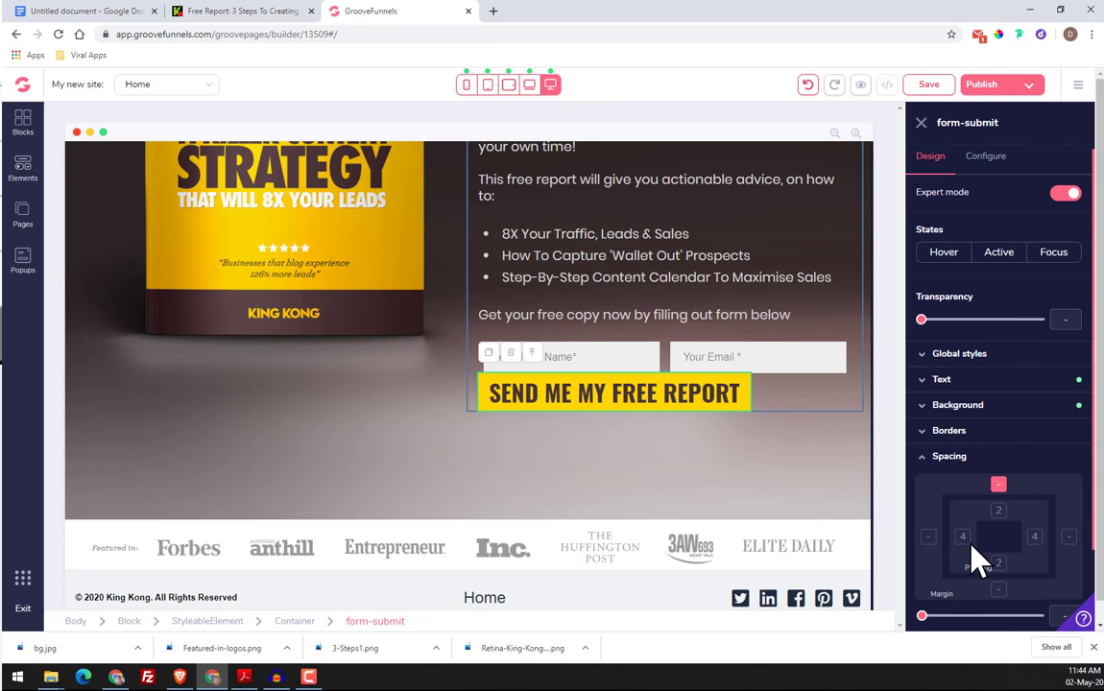
scroll(972, 555, "down", 1)
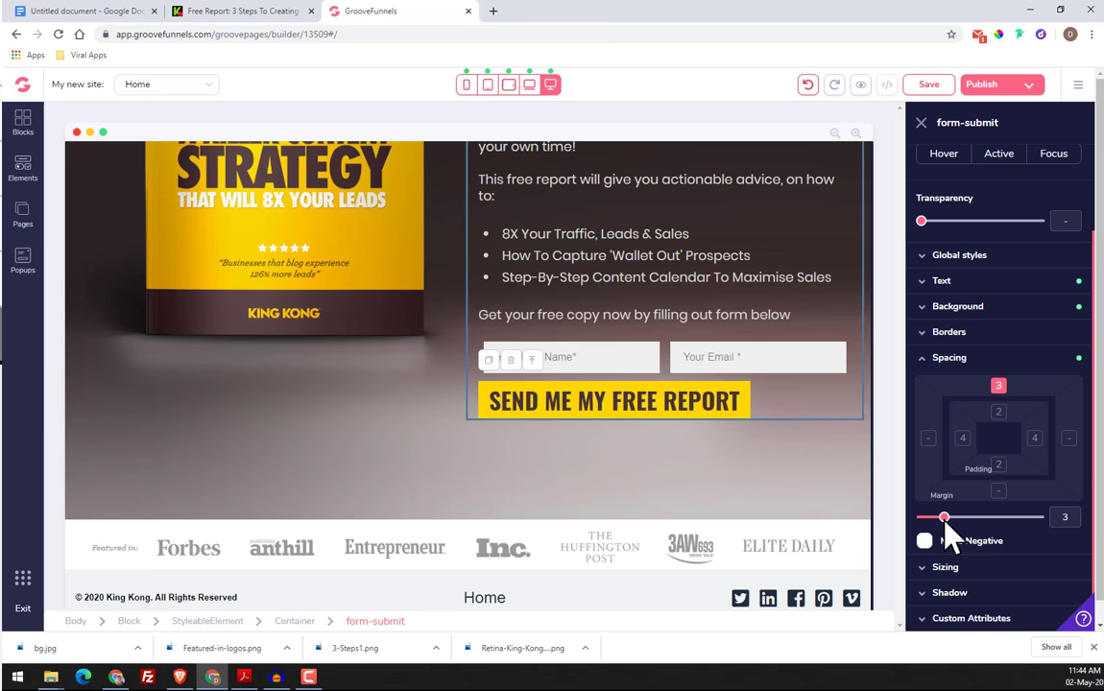
left_click(279, 11)
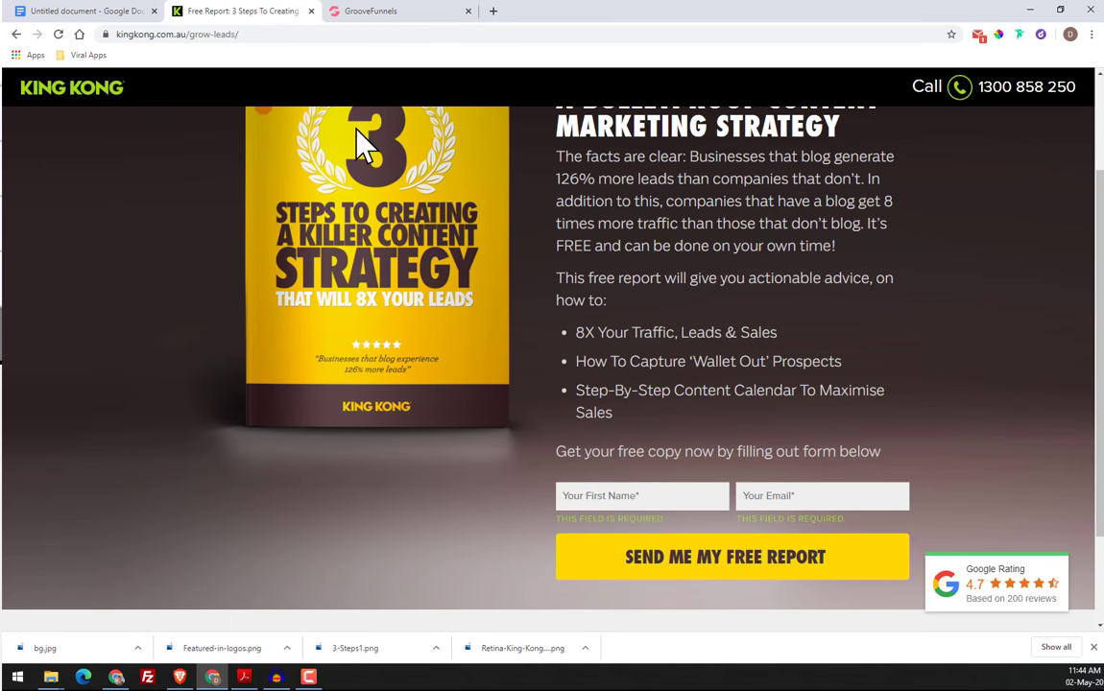
left_click(365, 11)
left_click_drag(945, 518, 955, 520)
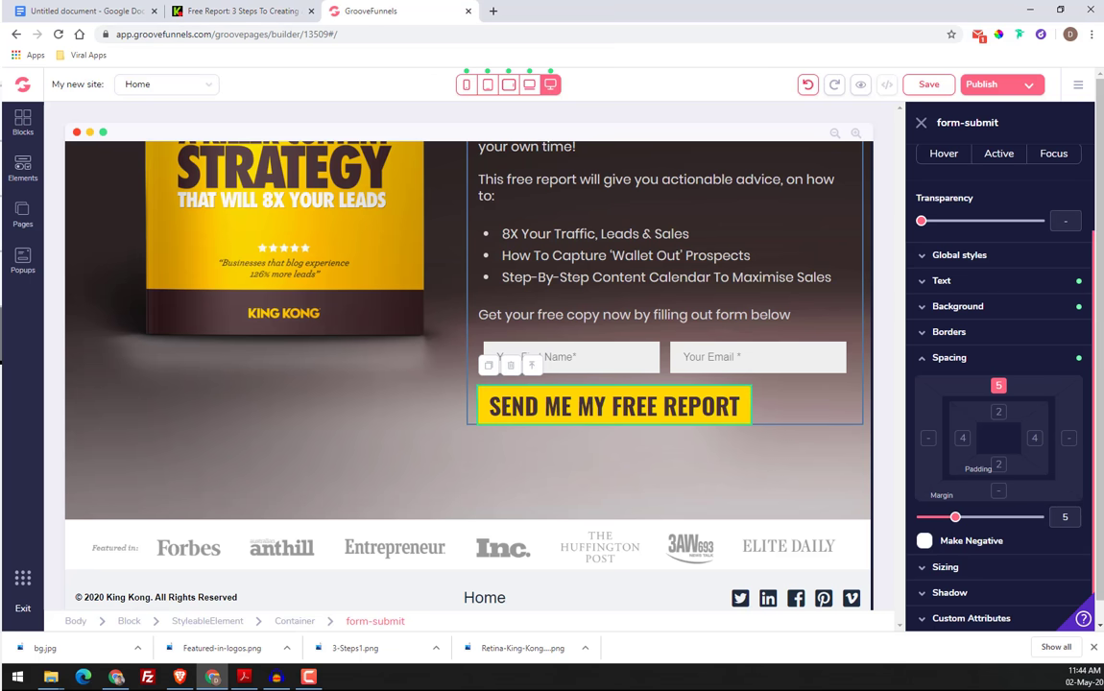
Try a left margin of 18 on the "SEND ME MY FREE REPORT" button
left_click(929, 439)
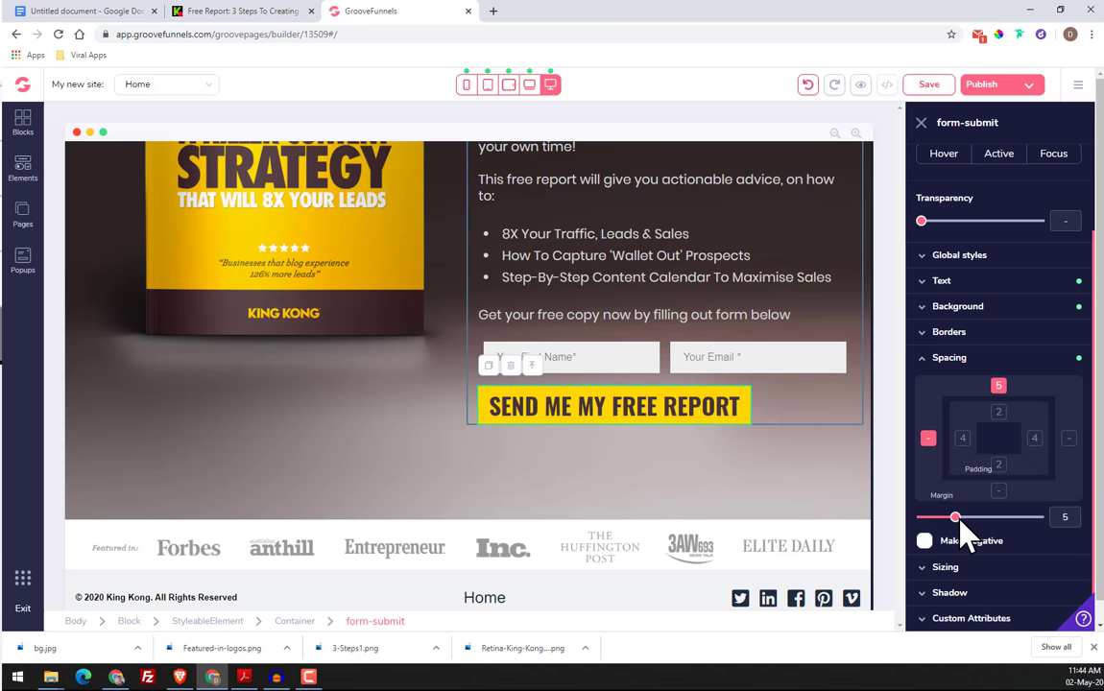
left_click(998, 385)
left_click_drag(934, 521, 1005, 526)
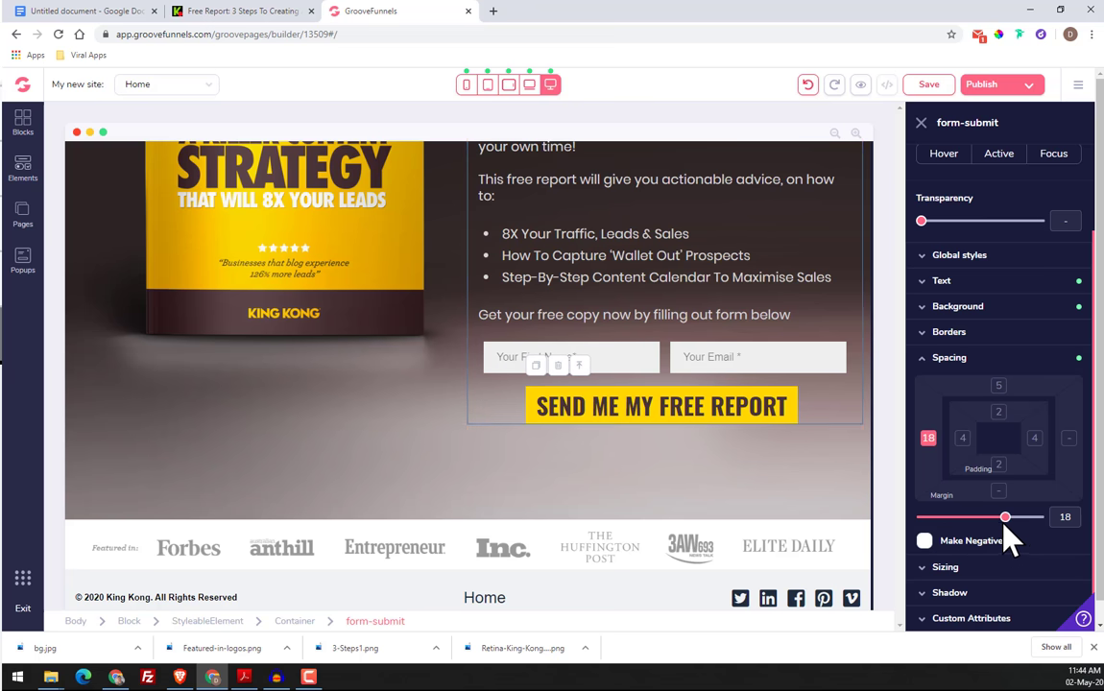
Switch the "SEND ME MY FREE REPORT" button's width to pixels and set it to 600px
left_click(968, 566)
scroll(971, 576, "down", 3)
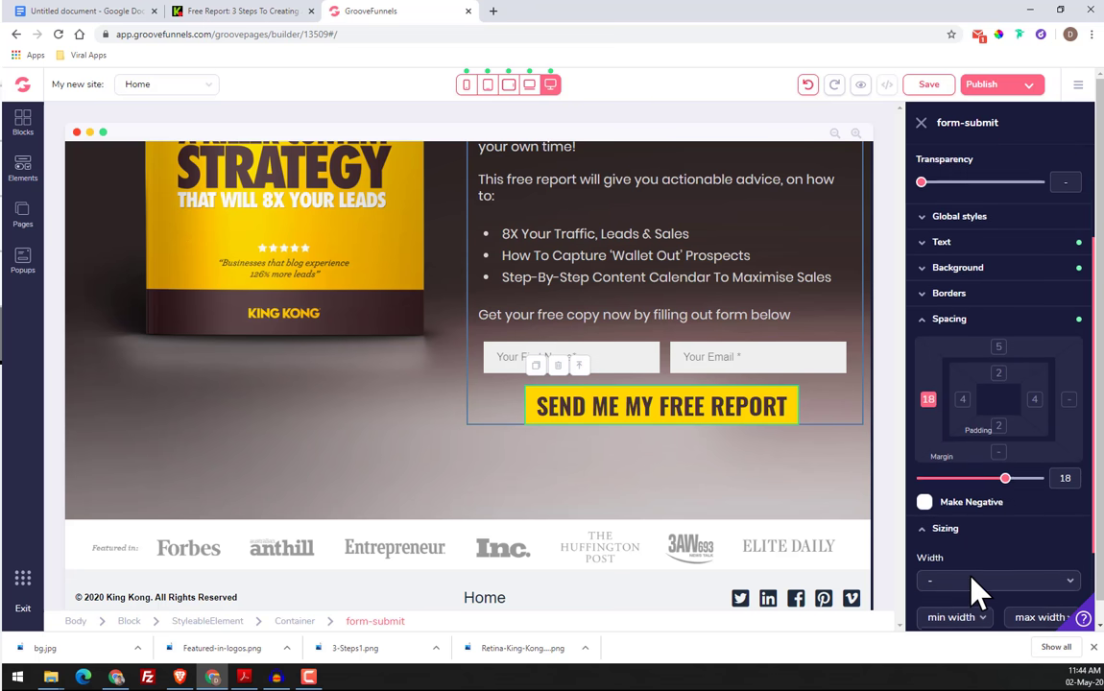
left_click(969, 462)
left_click(961, 510)
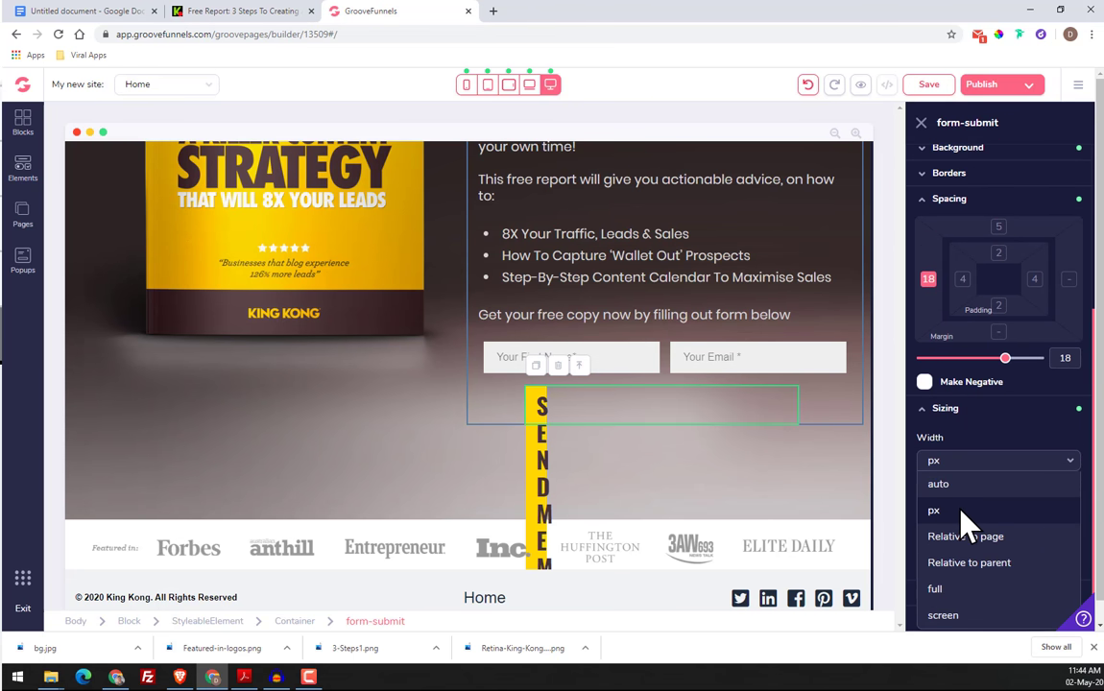
left_click_drag(932, 489, 1002, 490)
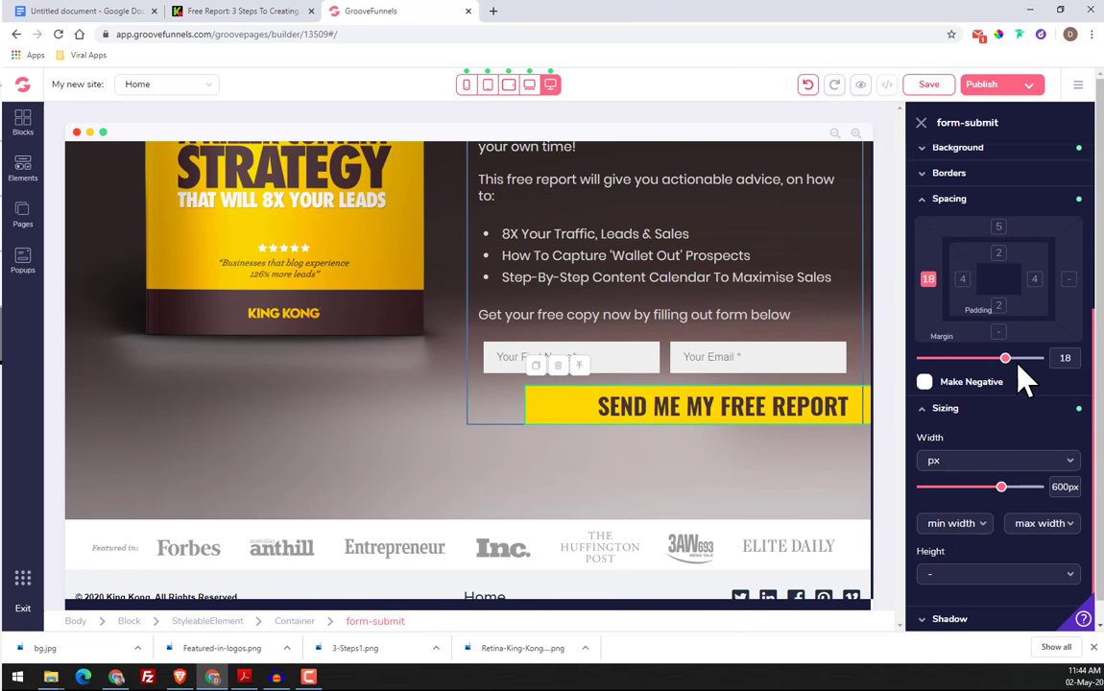
Reduce the "SEND ME MY FREE REPORT" button's width to 550px and its left margin to 3
left_click_drag(1017, 380, 937, 372)
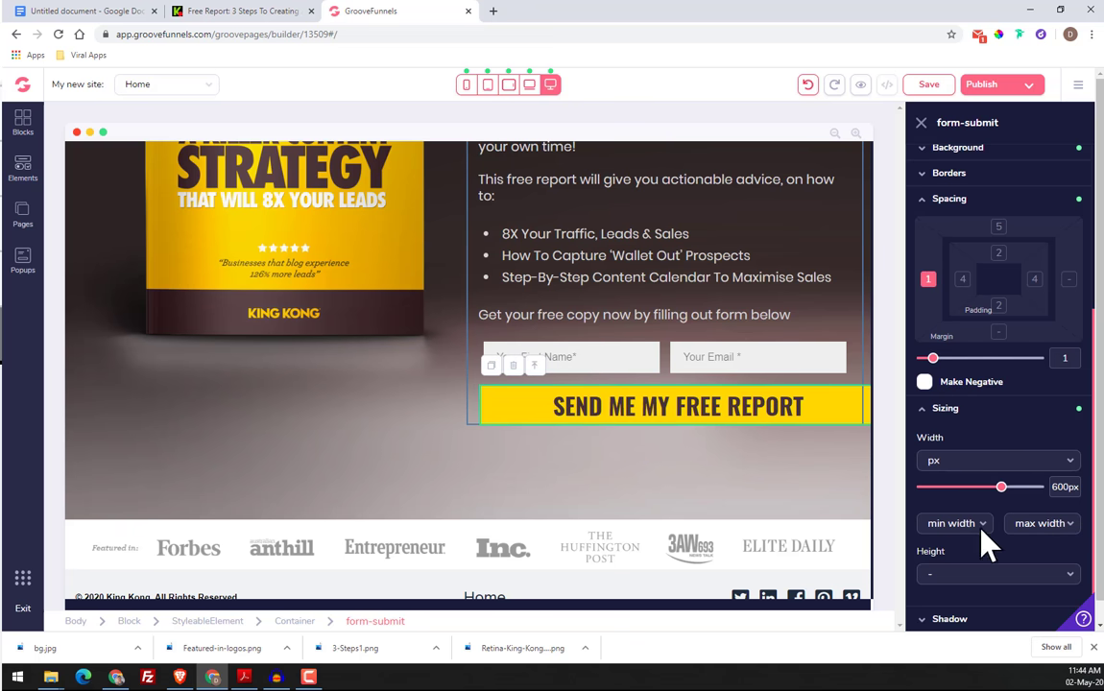
left_click_drag(1002, 488, 997, 488)
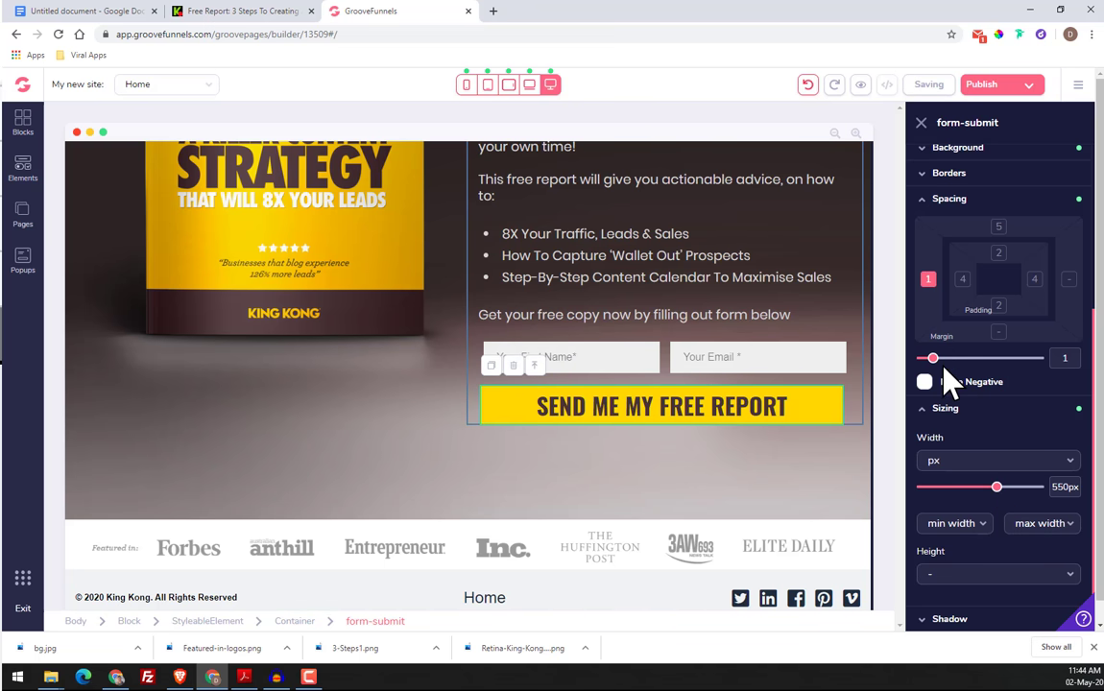
left_click_drag(937, 360, 947, 369)
left_click(773, 498)
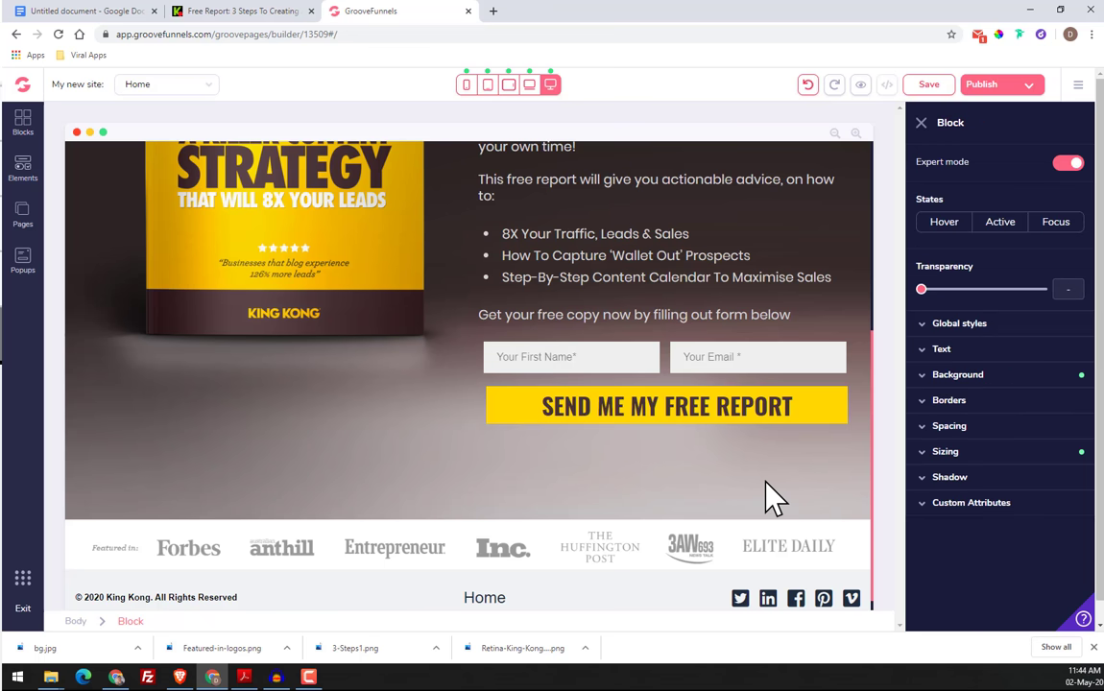
Fine-tune the "SEND ME MY FREE REPORT" button's alignment under the input fields by setting its left margin to 2
left_click(780, 427)
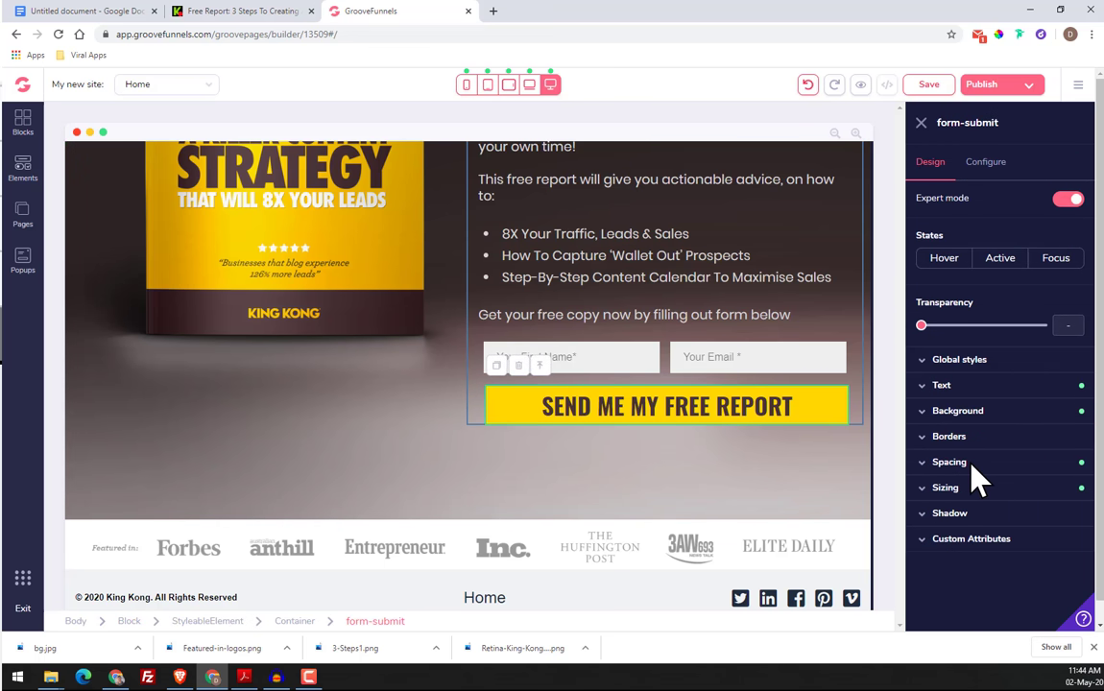
left_click(979, 491)
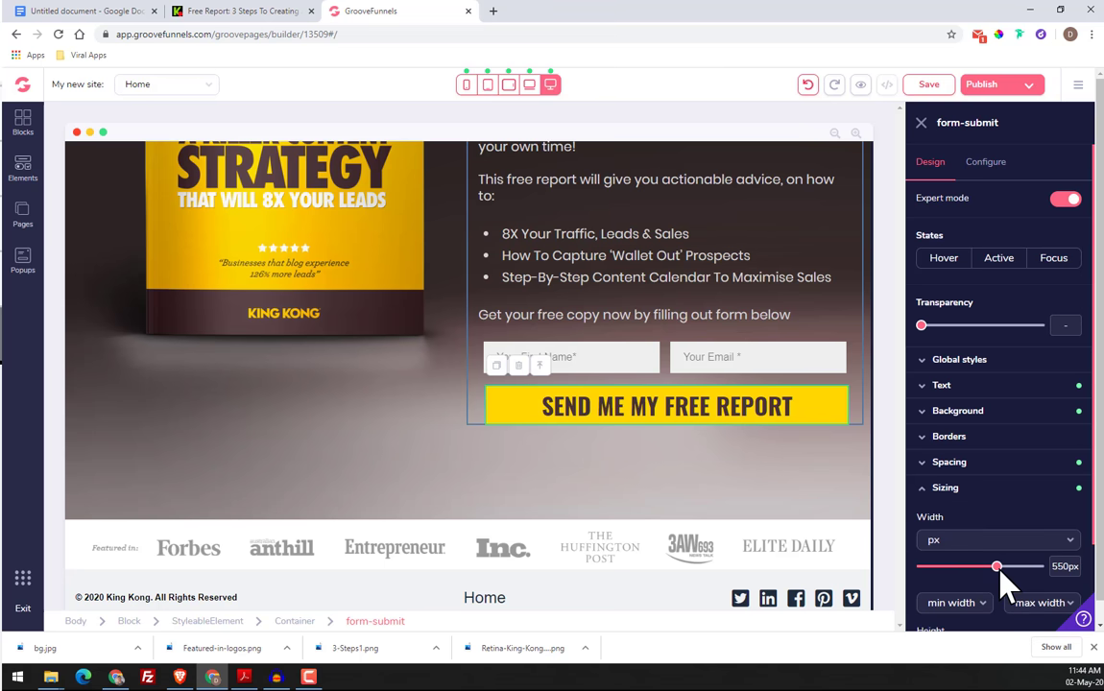
left_click_drag(999, 568, 999, 568)
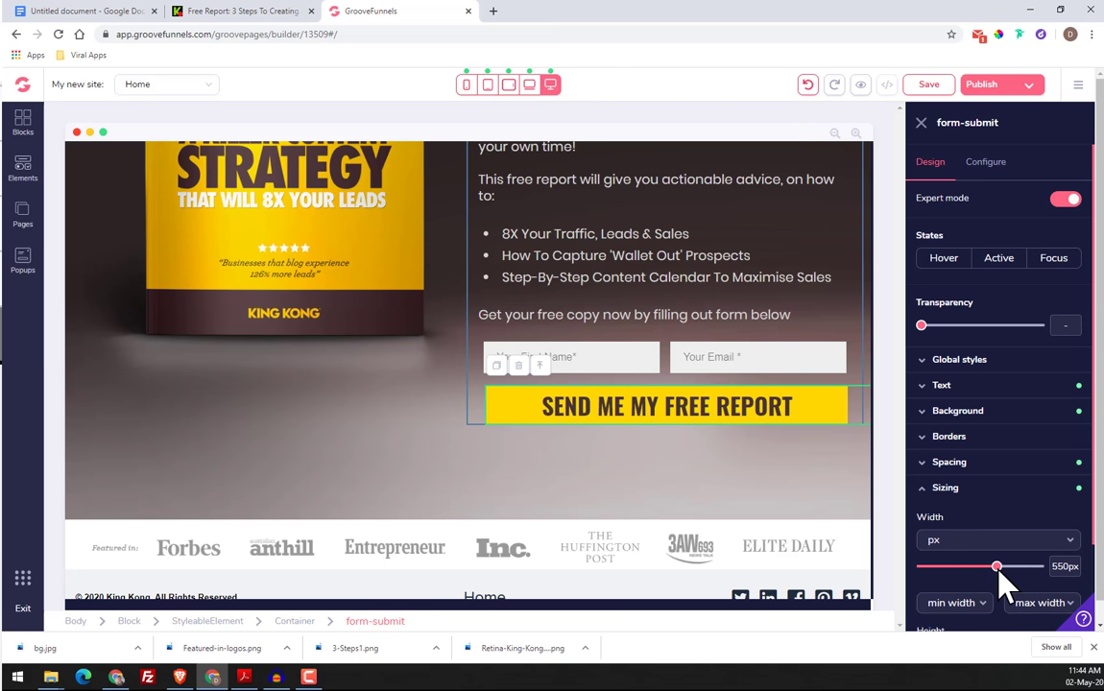
left_click(948, 465)
left_click(927, 542)
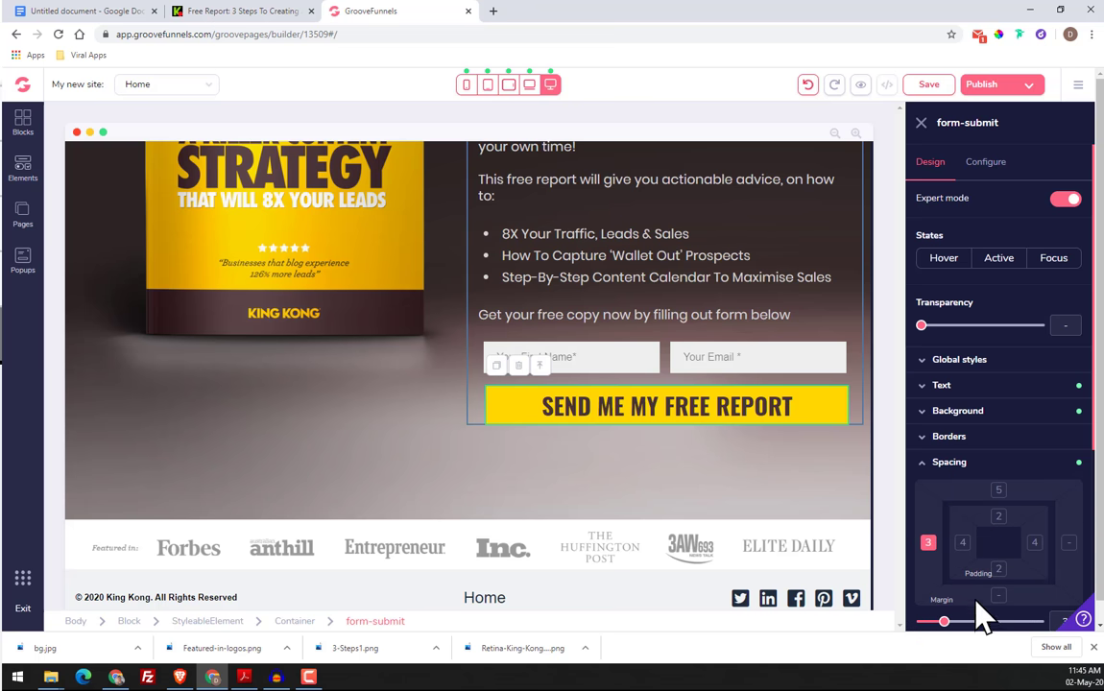
left_click(940, 622)
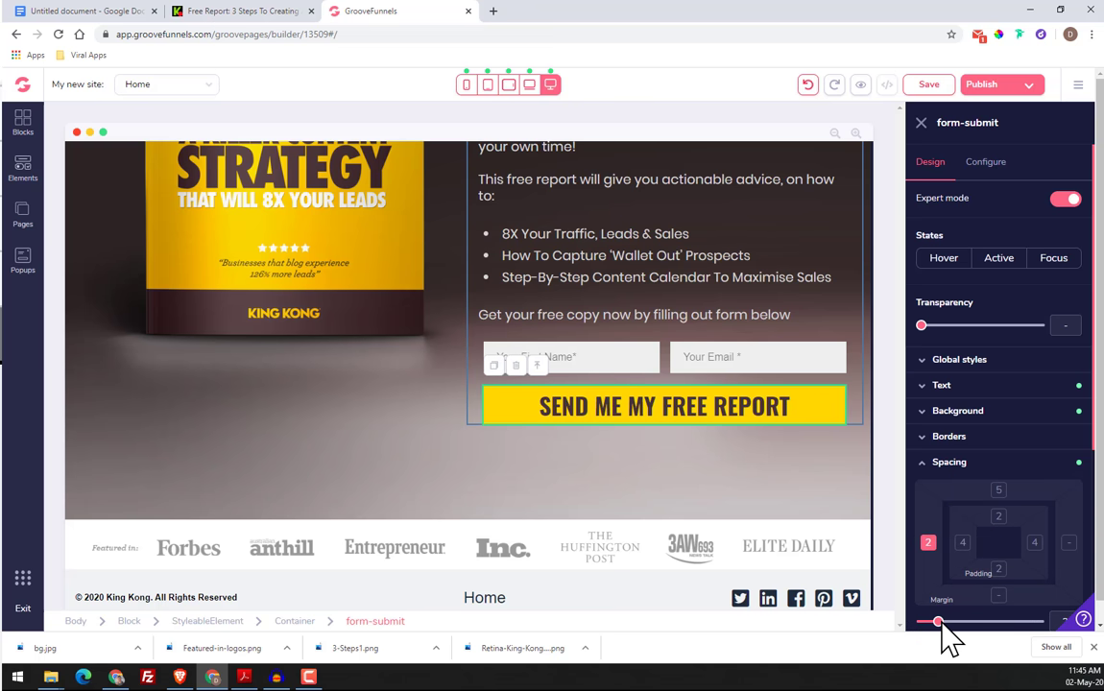
Set the left margin of the "SEND ME MY FREE REPORT" button to 3
left_click_drag(940, 622, 946, 622)
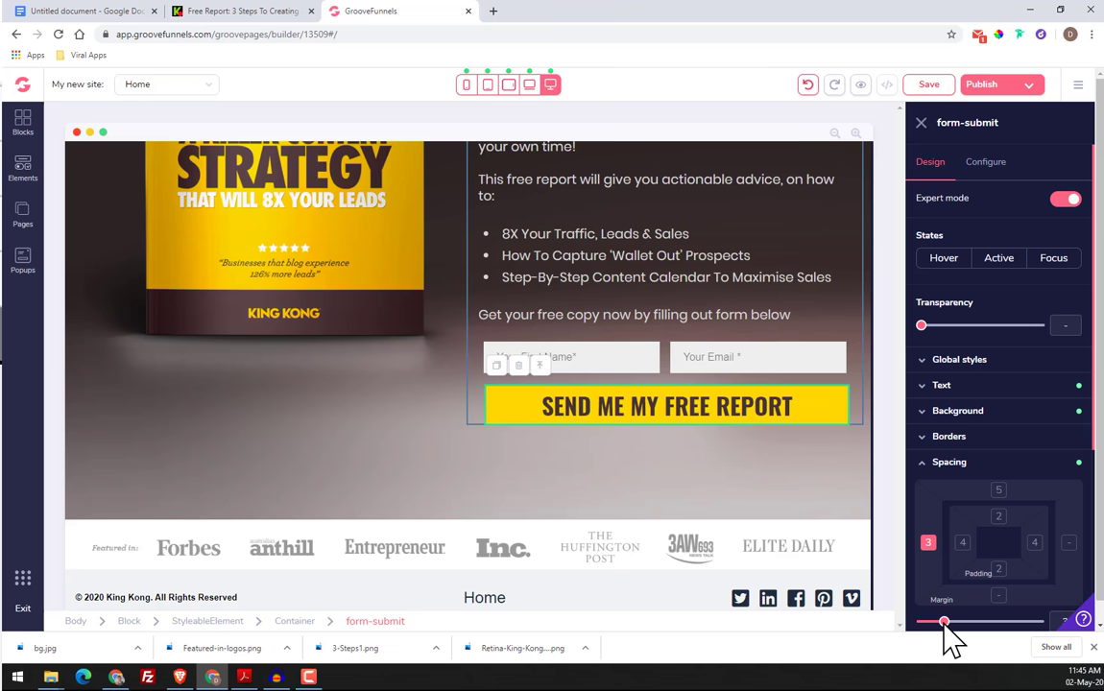
left_click(678, 490)
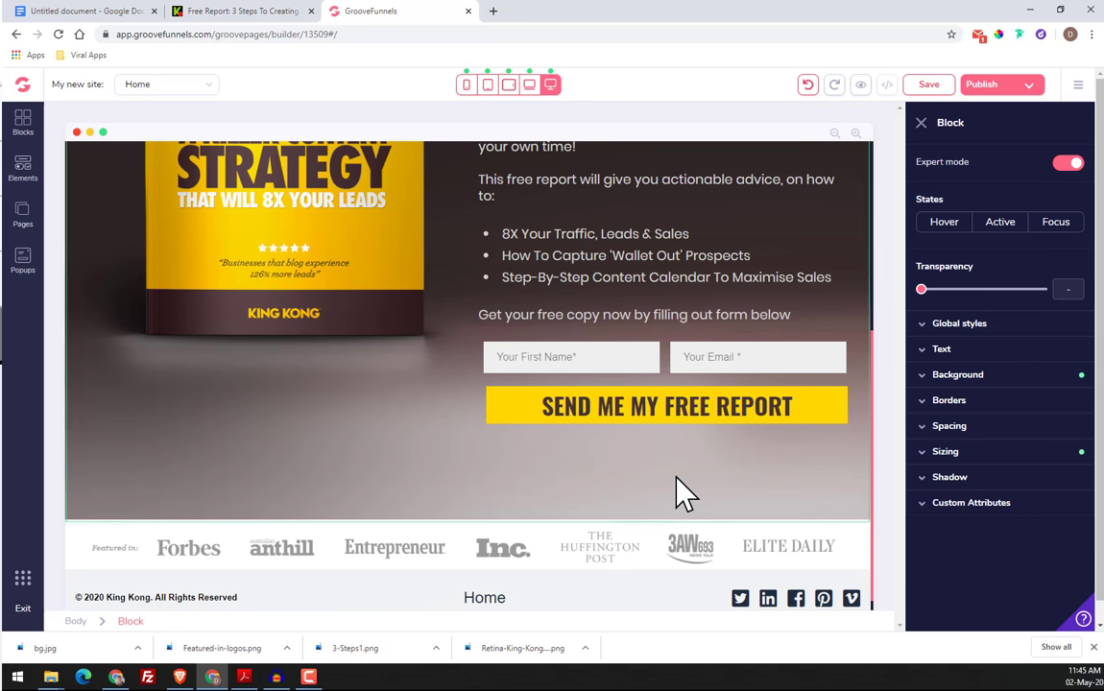
scroll(675, 452, "up", 5)
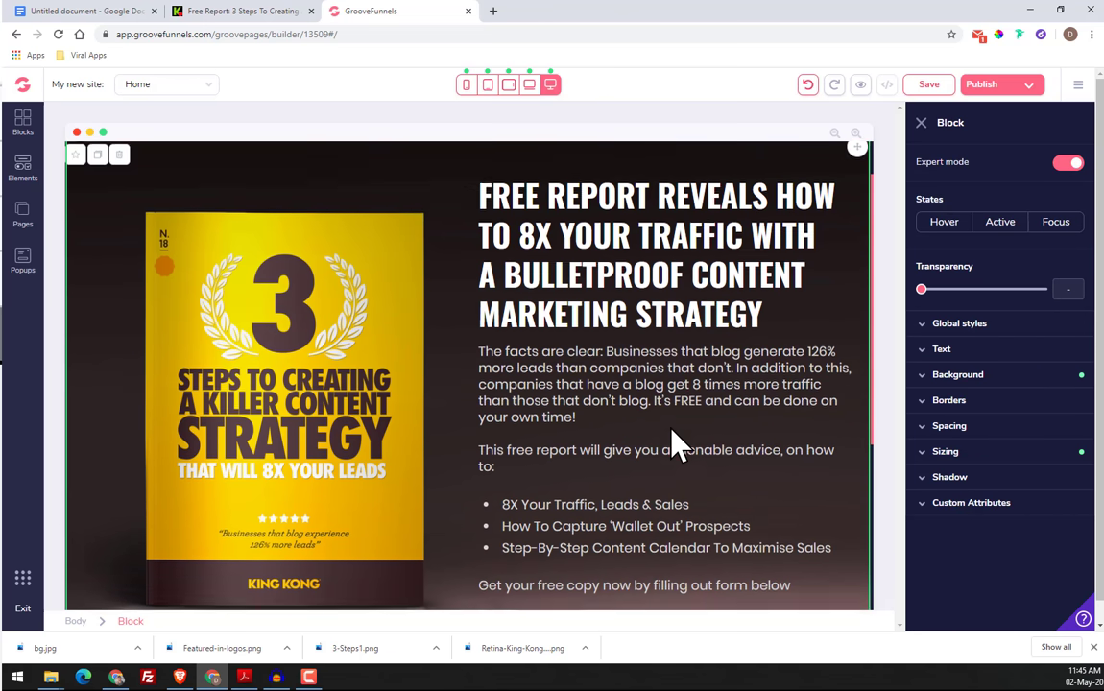
Add a right padding of 2 to the "Call" text in the header
left_click(768, 176)
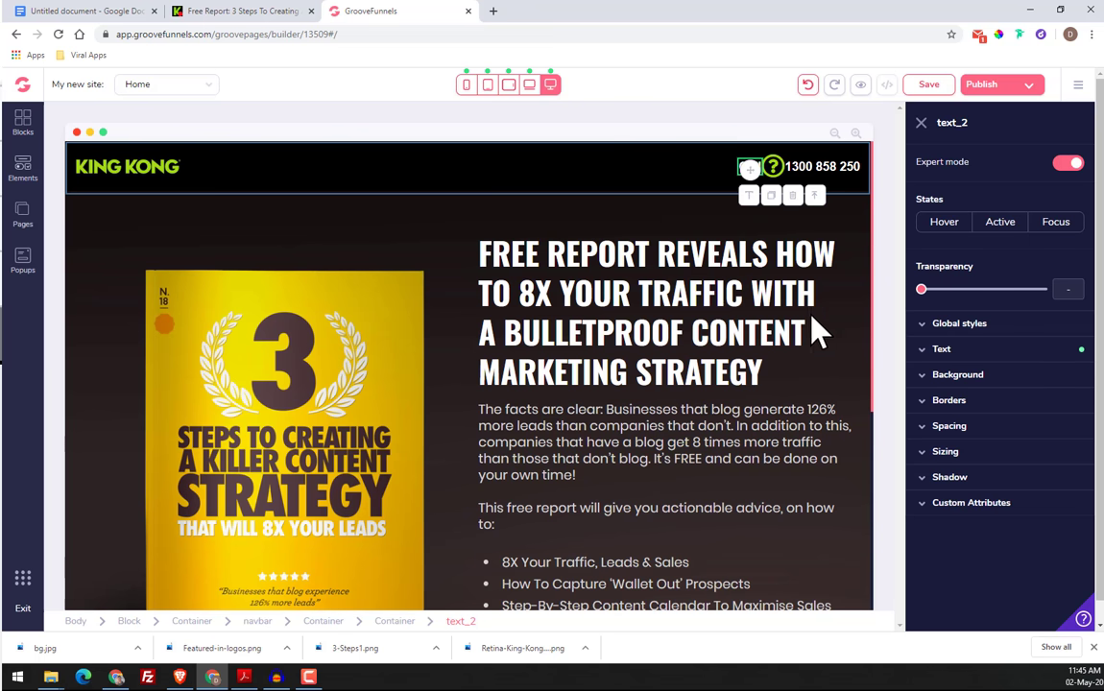
left_click(976, 433)
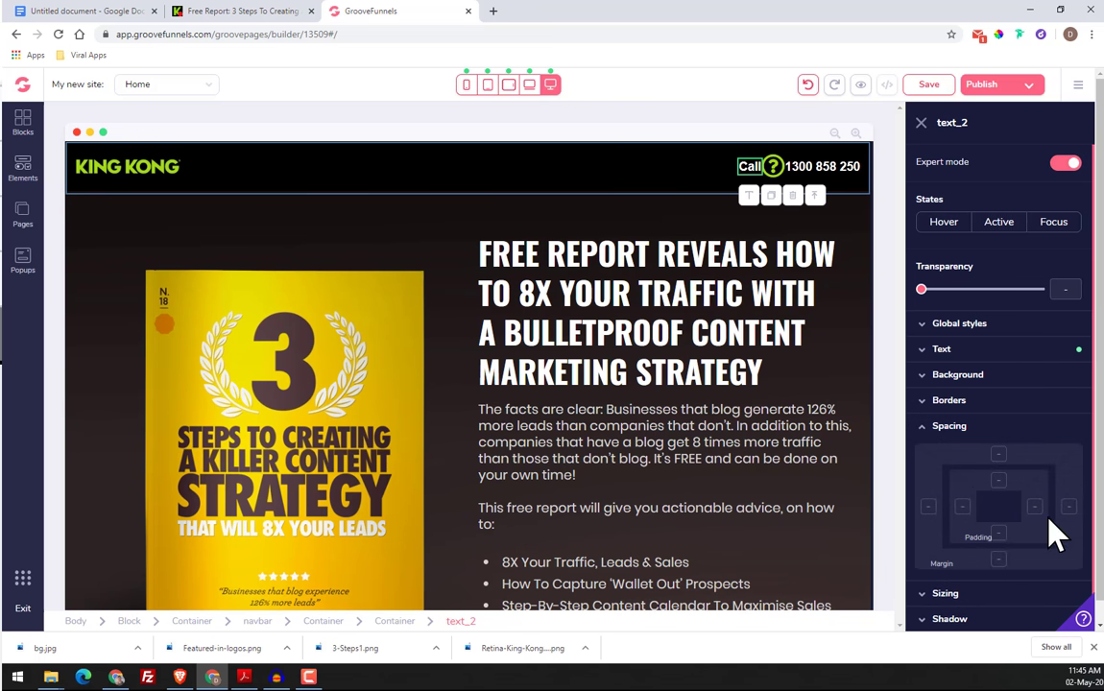
left_click(1035, 507)
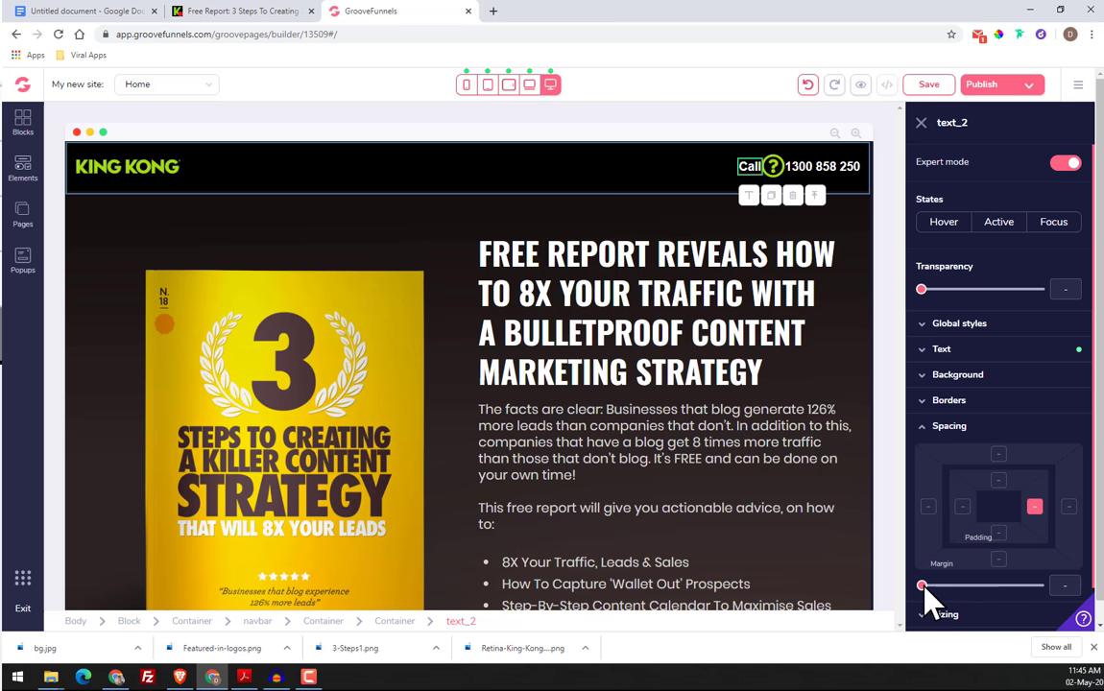
left_click_drag(922, 587, 939, 587)
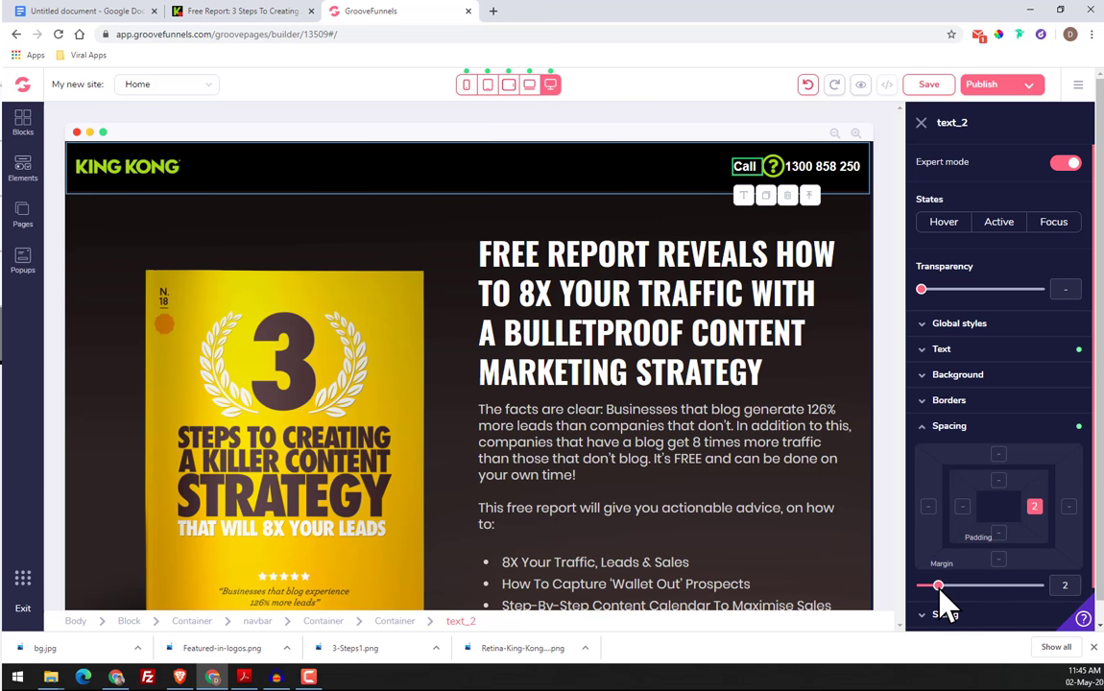
Add a left padding of 1 to the phone number text in the header
left_click(819, 177)
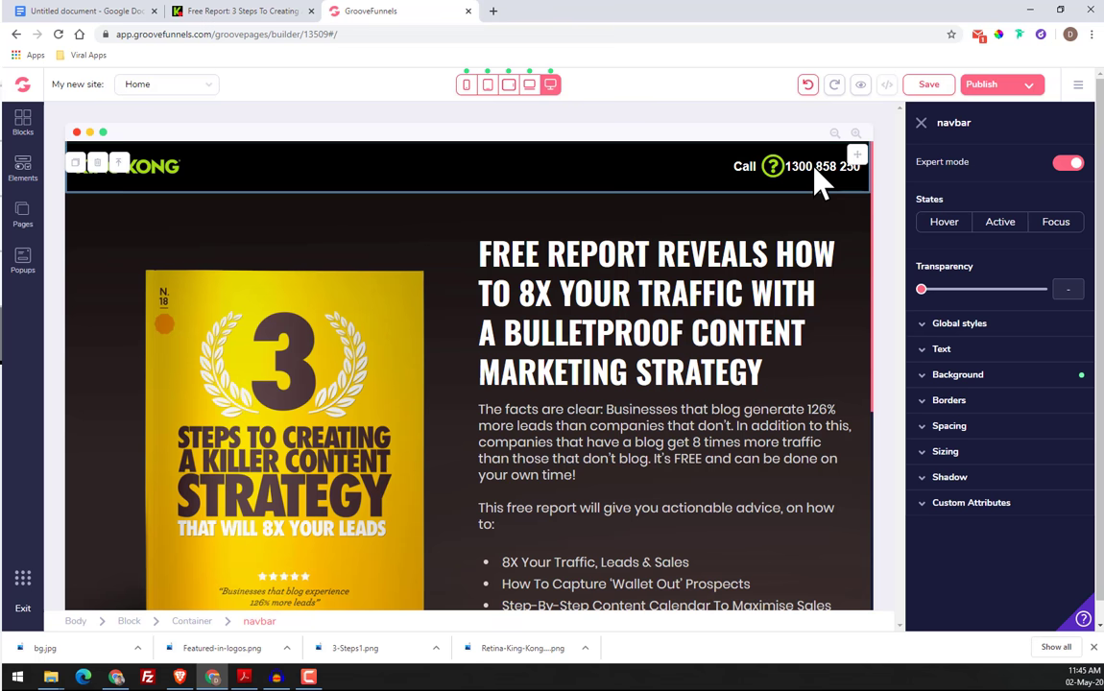
left_click(815, 171)
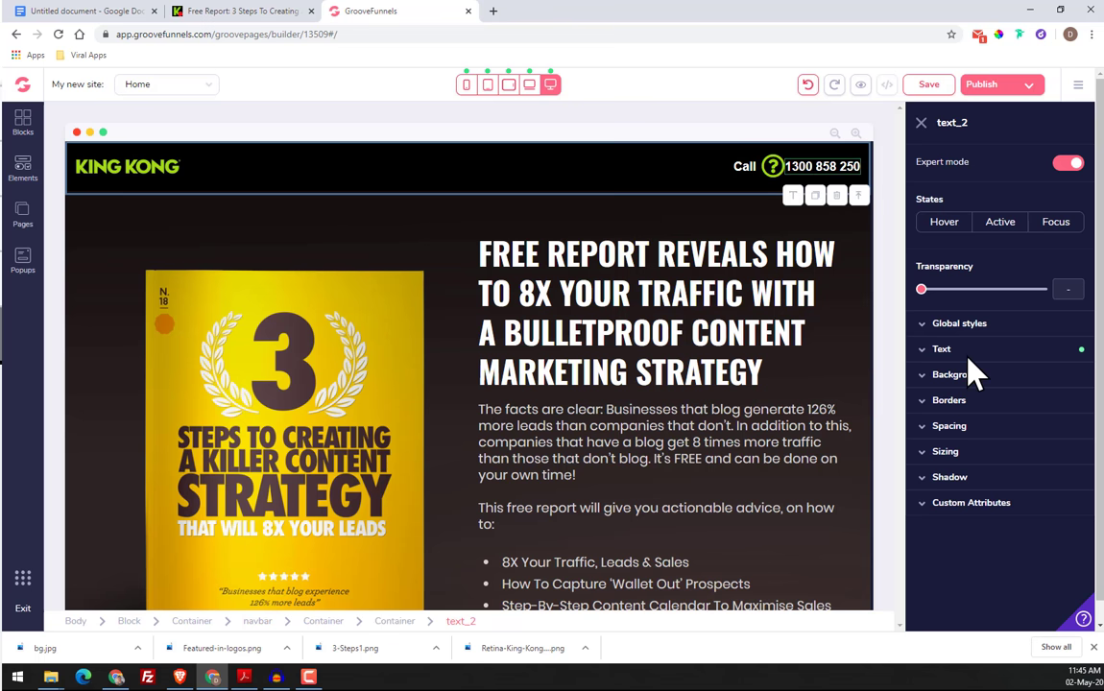
left_click(968, 428)
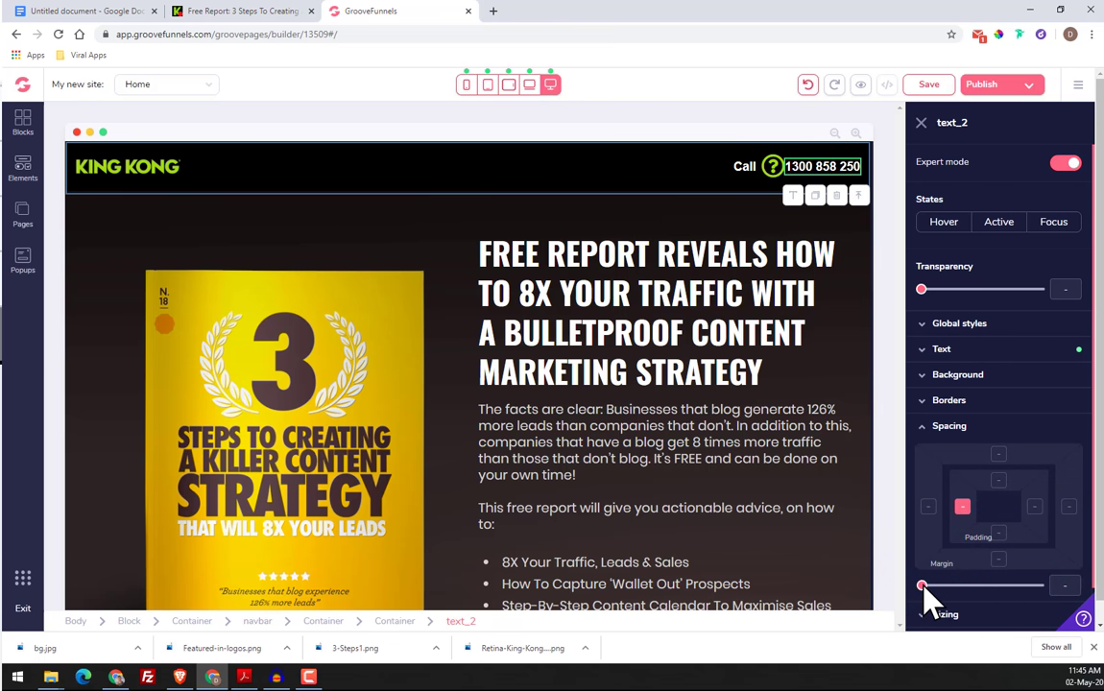
left_click_drag(922, 587, 934, 588)
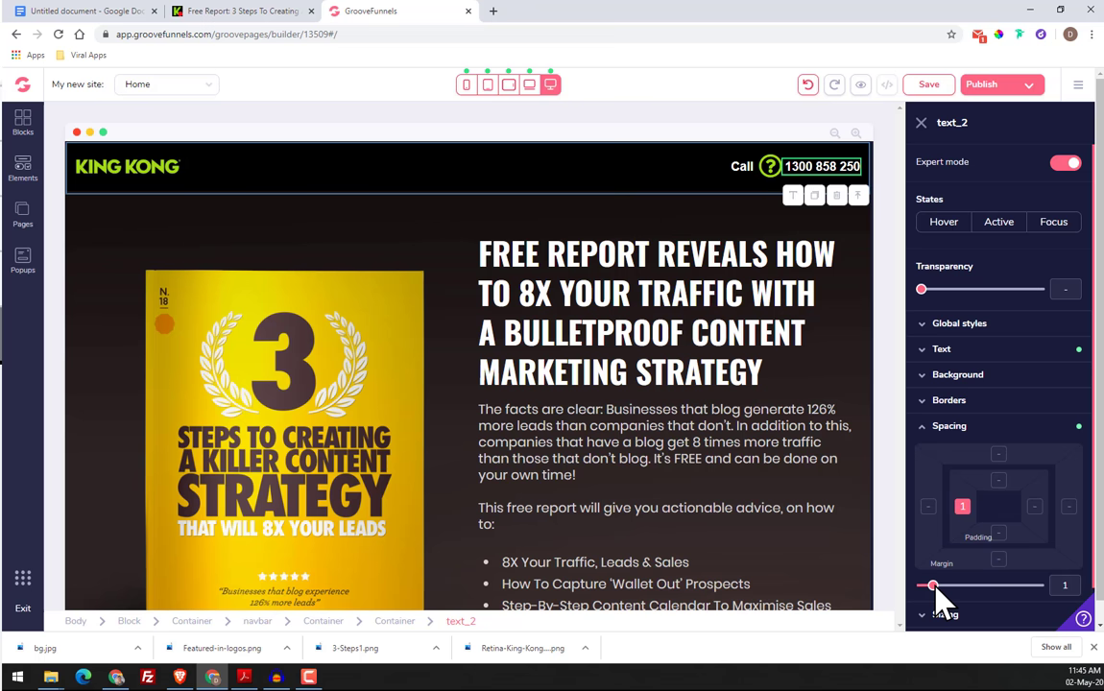
Check the original page's header and style the "Call" text to match with the poppins font, light weight and size 3xl
left_click(288, 12)
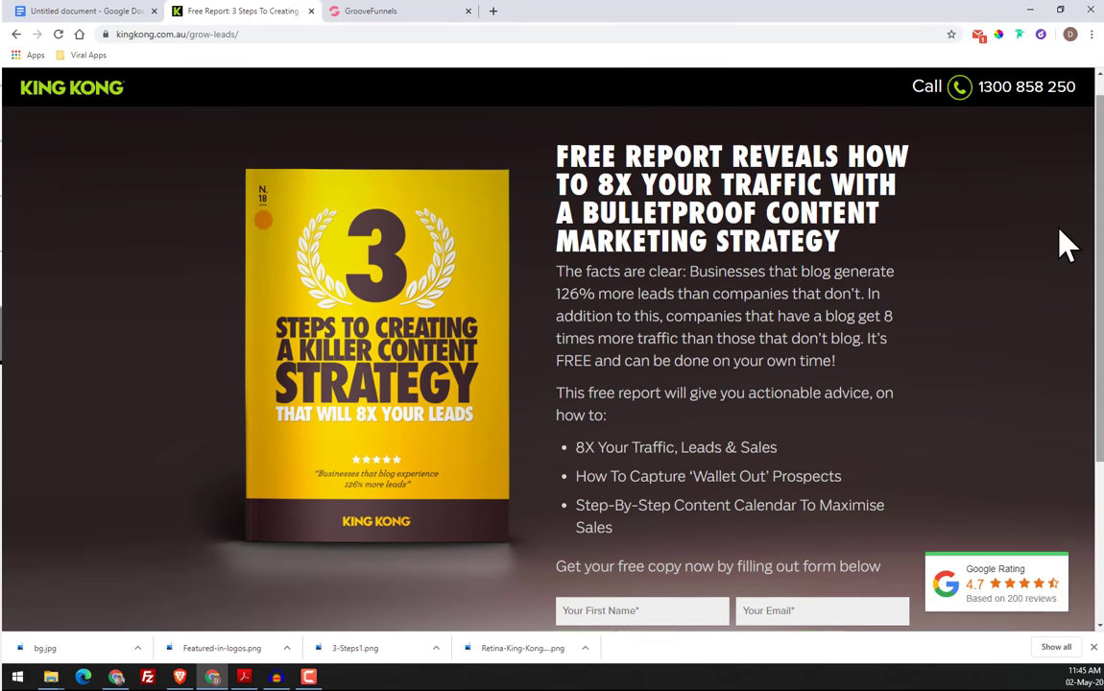
scroll(821, 240, "up", 1)
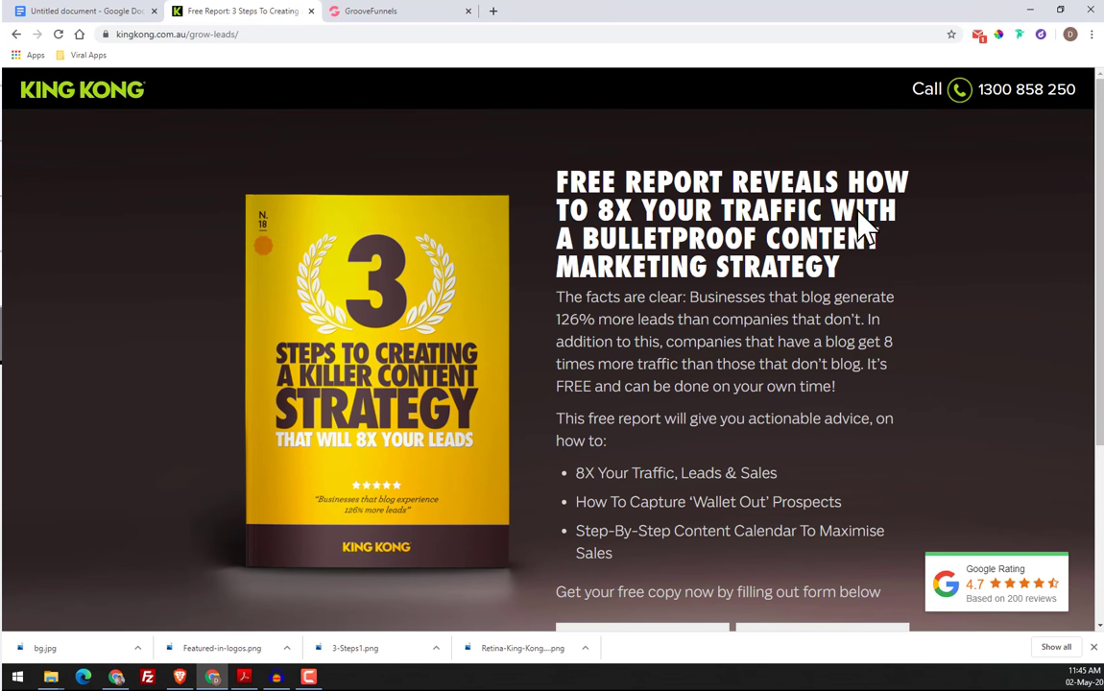
left_click(437, 13)
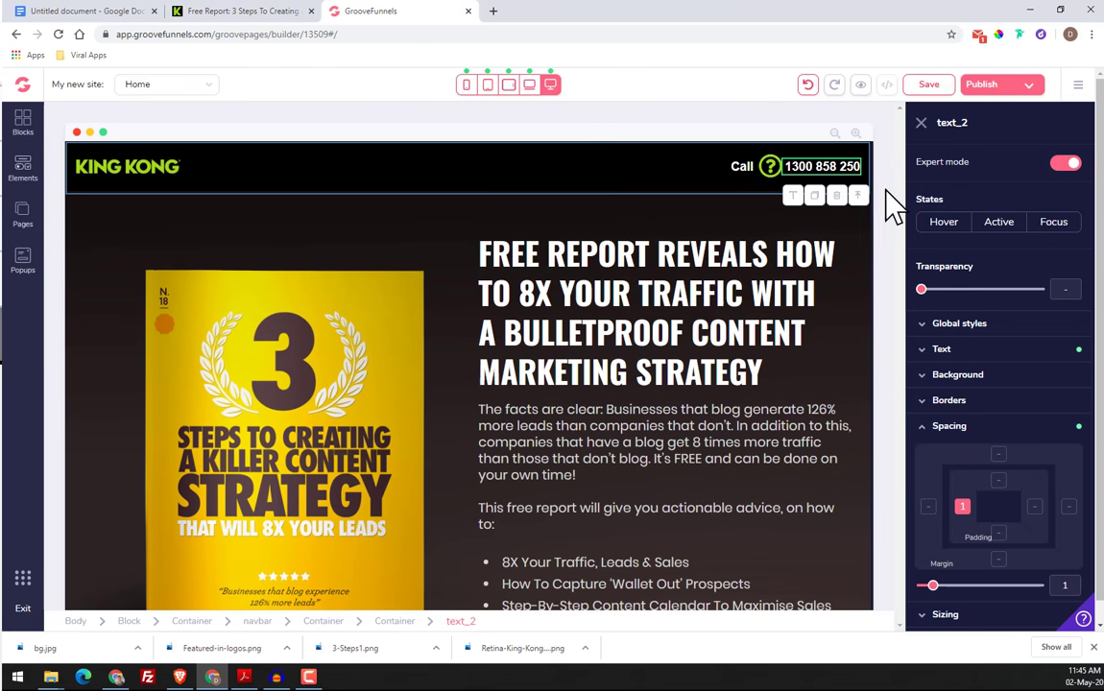
left_click(965, 351)
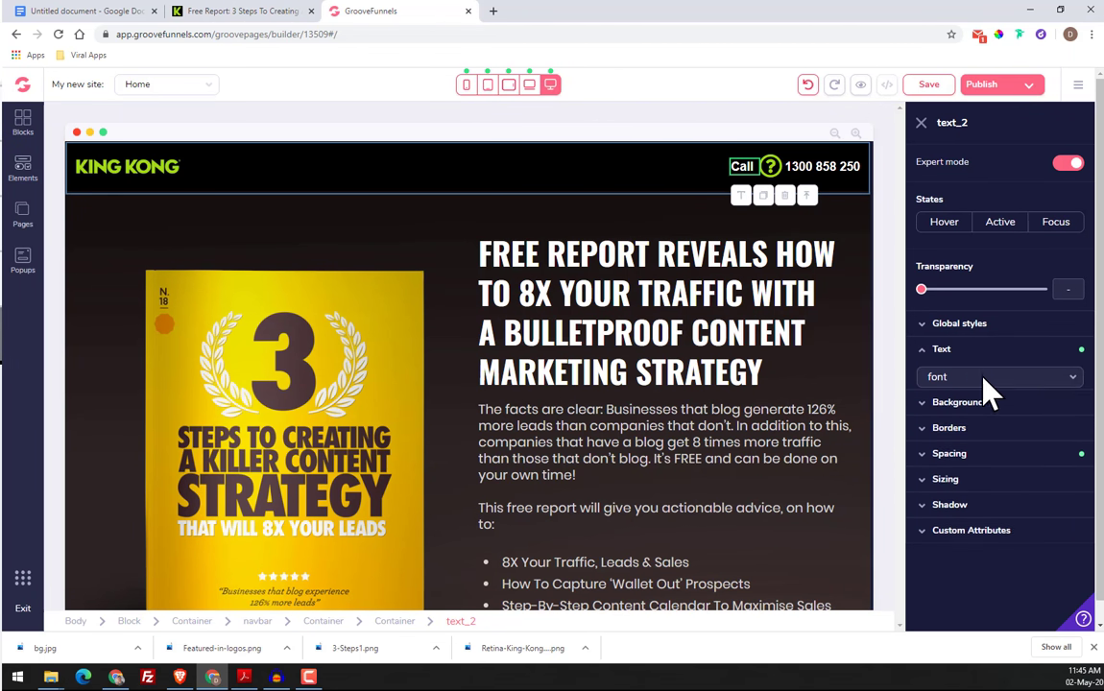
left_click(983, 378)
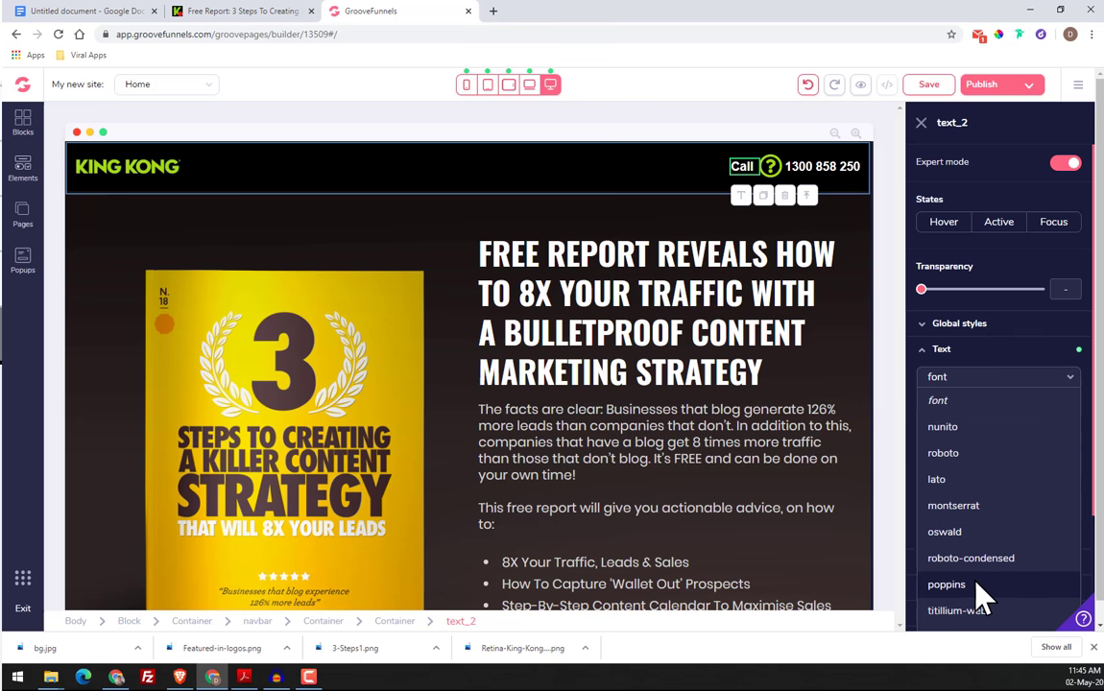
left_click(978, 586)
left_click(956, 452)
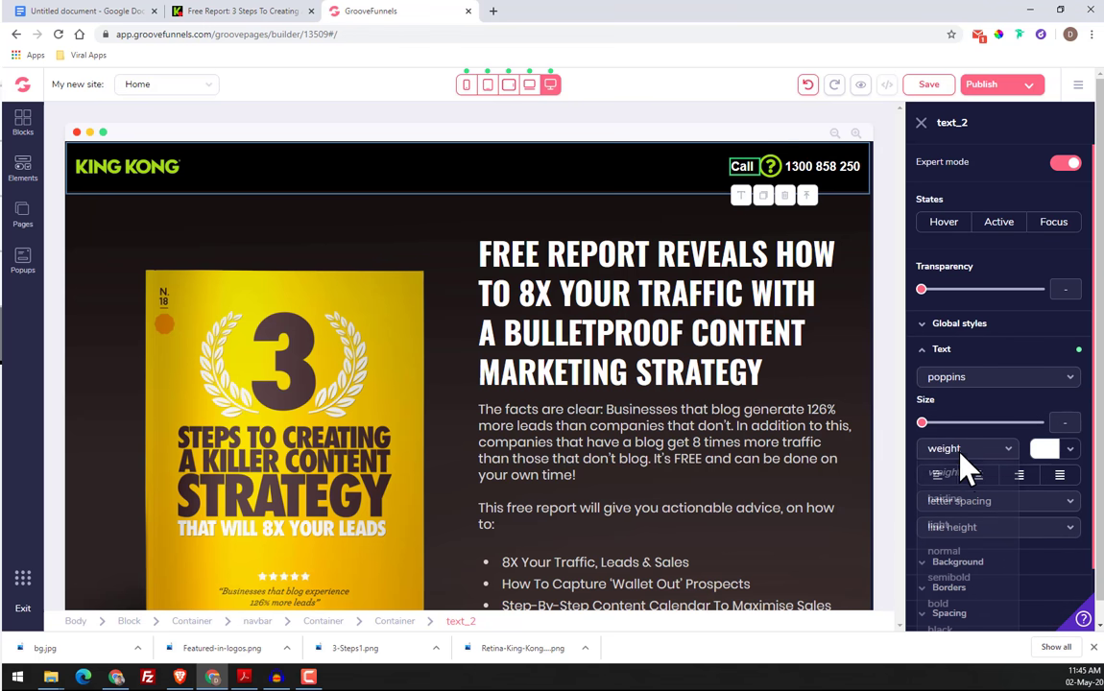
left_click(980, 526)
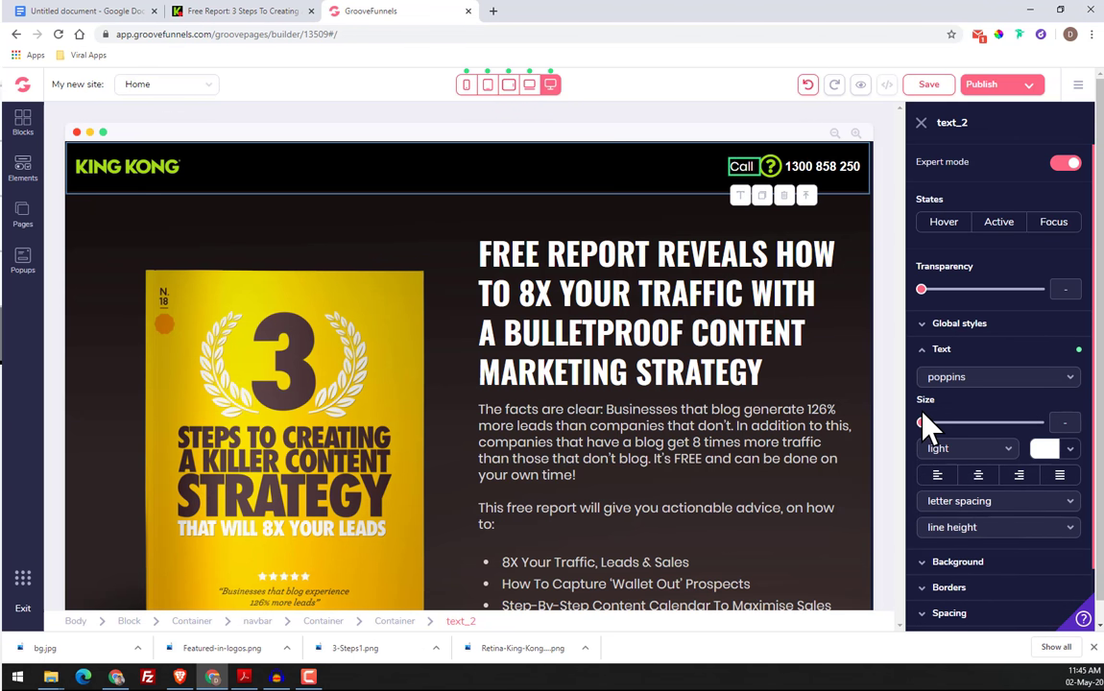
left_click_drag(923, 424, 990, 423)
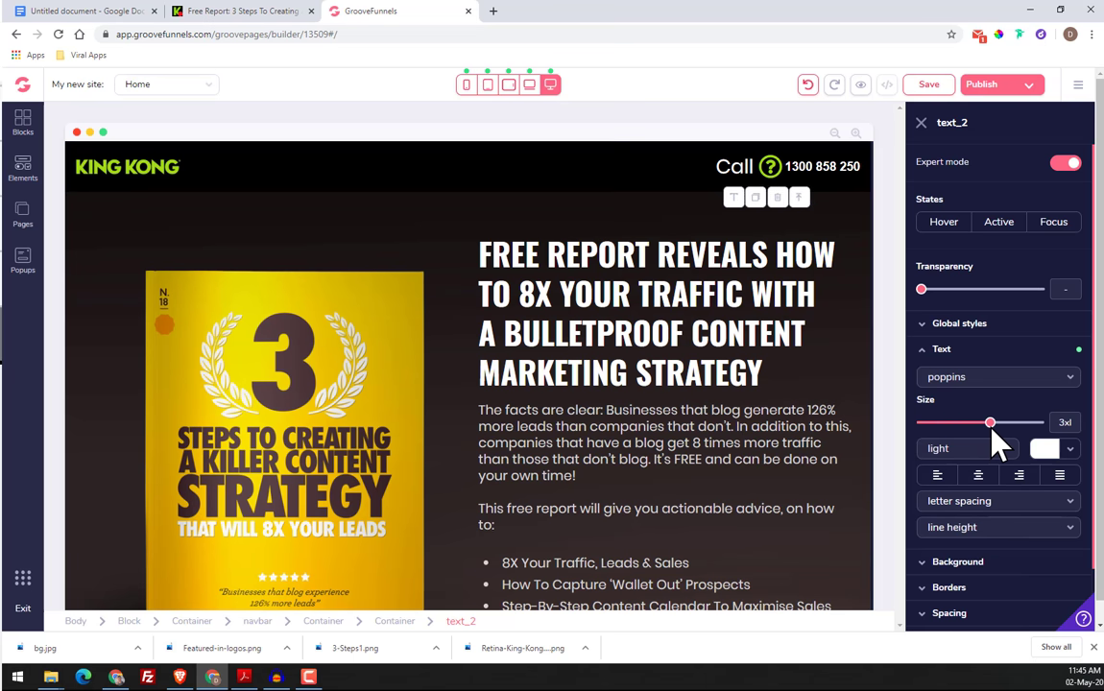
Style the header's phone number text with the poppins font, light weight and size 3xl
left_click(816, 171)
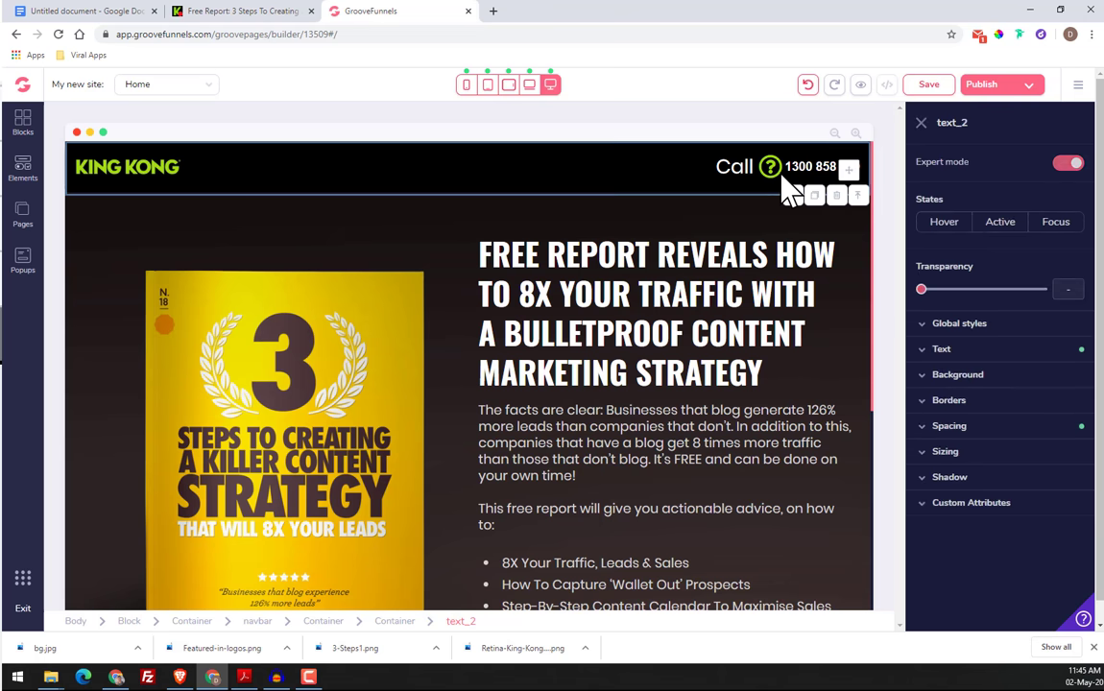
left_click(967, 350)
left_click(972, 376)
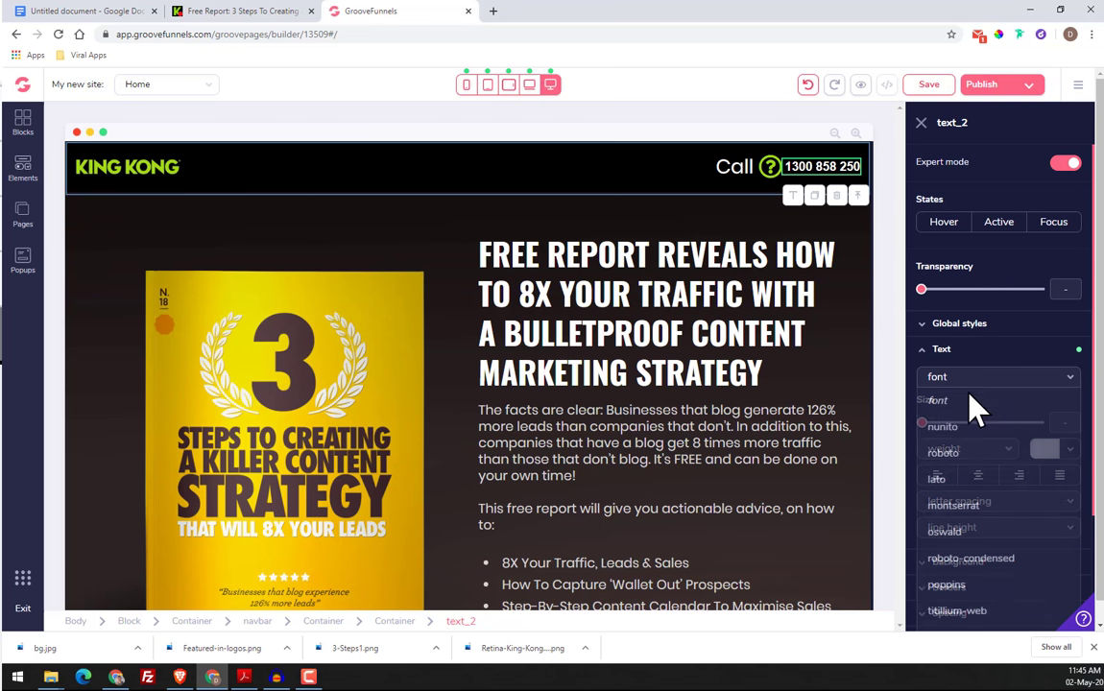
left_click(978, 583)
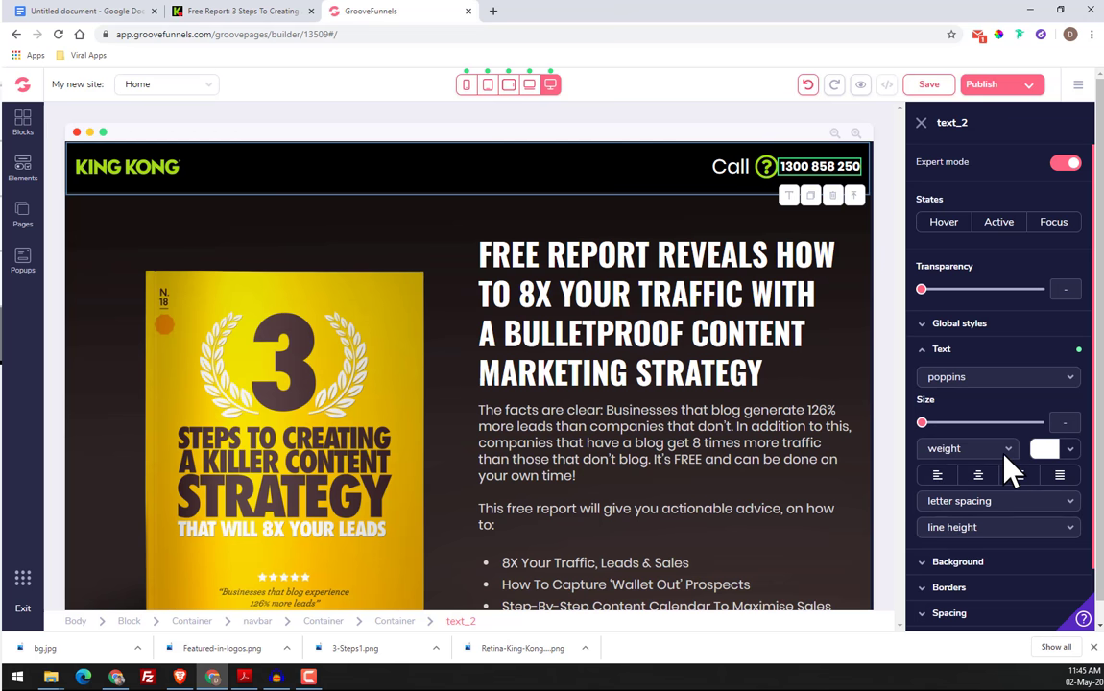
left_click(970, 449)
left_click(984, 528)
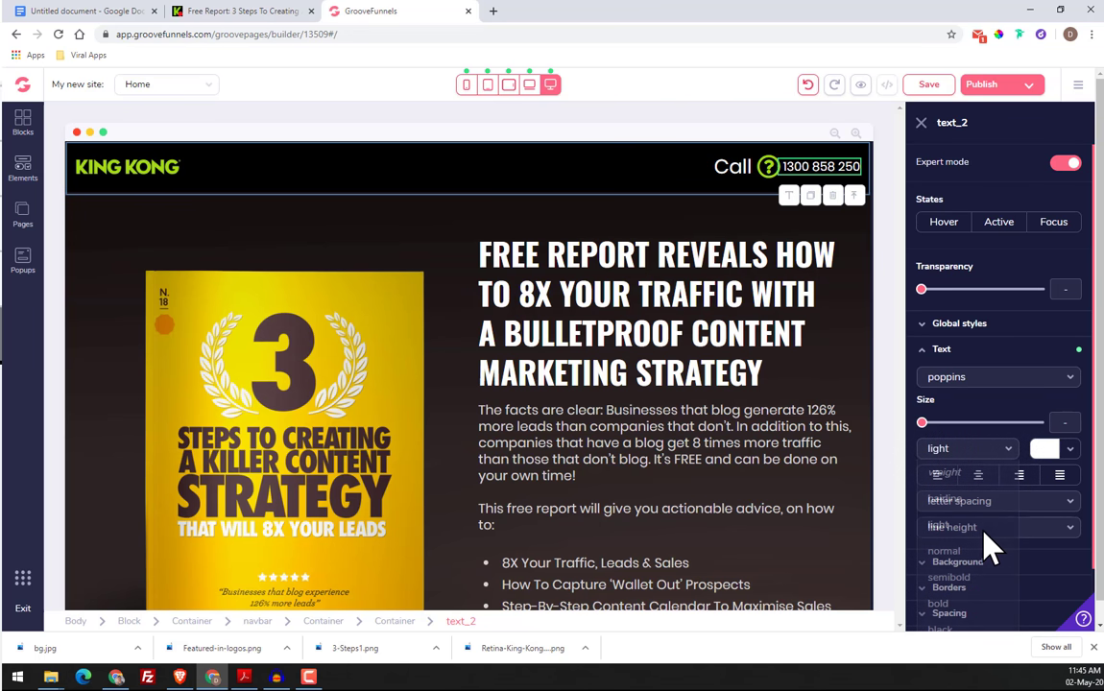
left_click(1070, 451)
left_click(1069, 451)
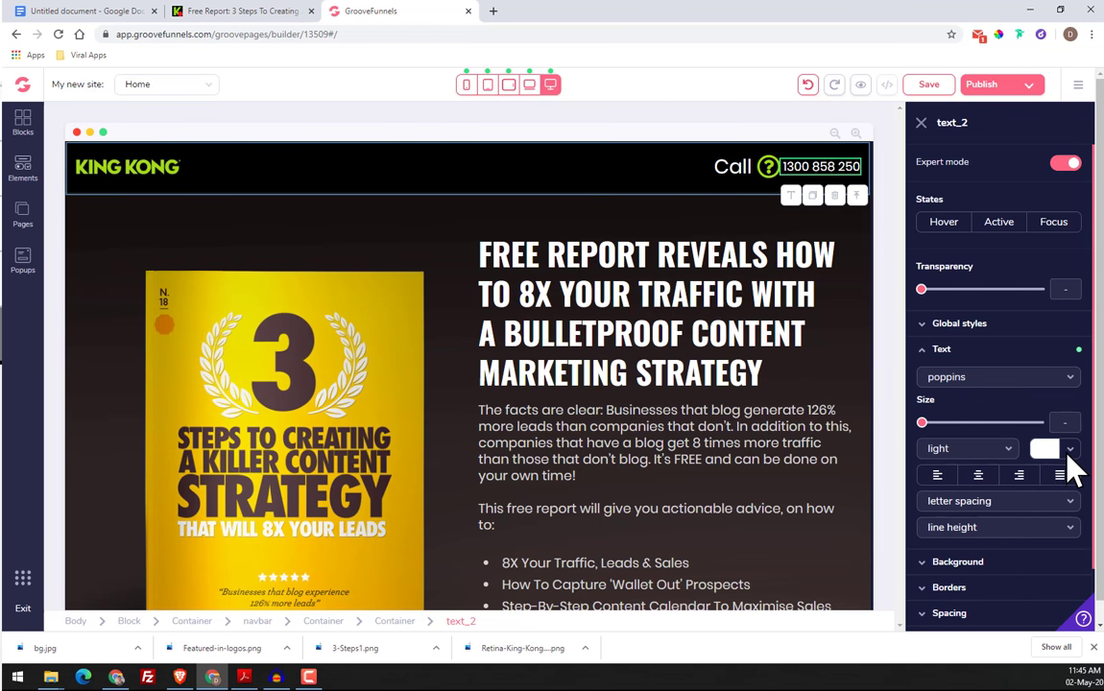
left_click_drag(921, 429, 990, 432)
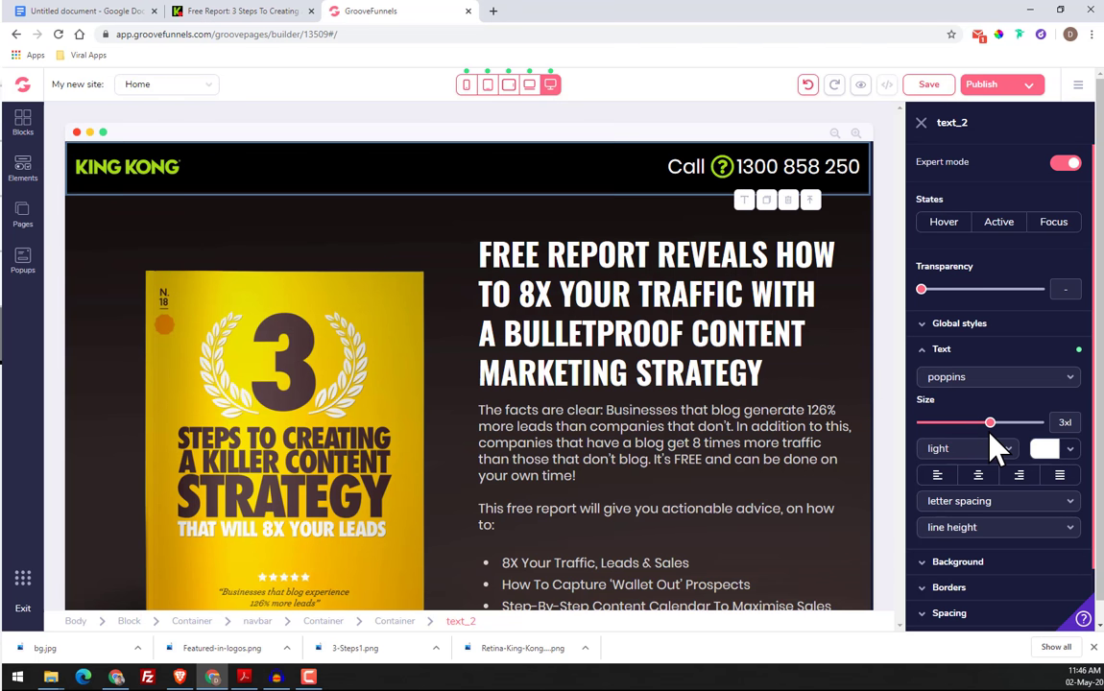
Compare the header with the original page, close the text settings and review the rest of the rebuilt page
left_click(190, 13)
left_click(396, 13)
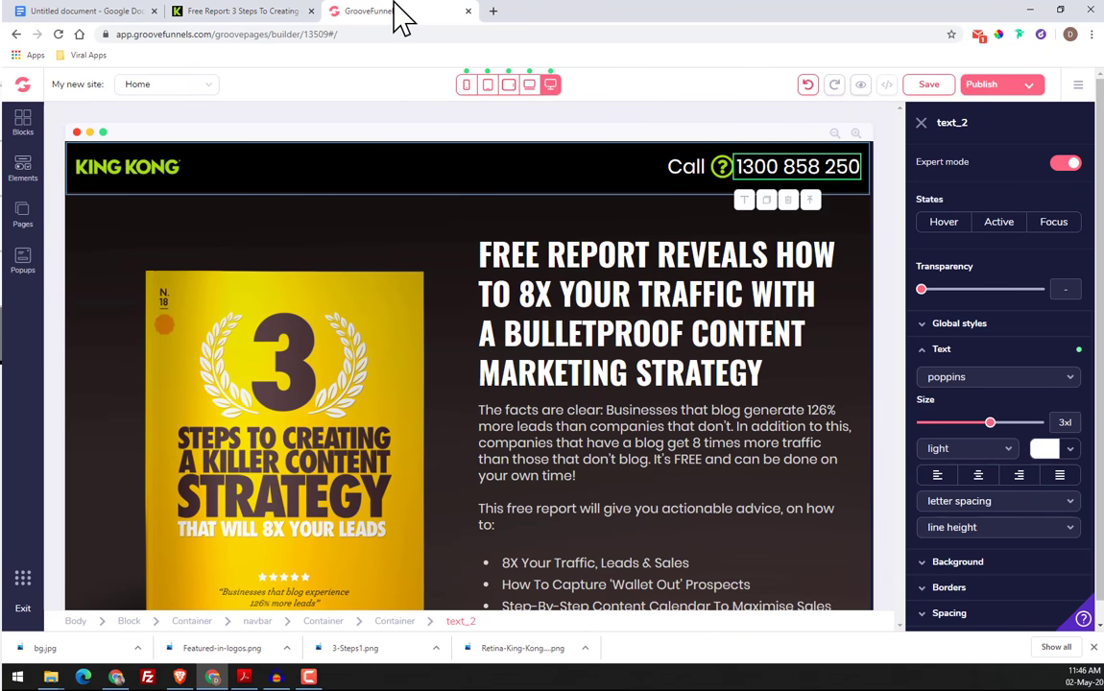
left_click(921, 122)
scroll(864, 327, "down", 1)
scroll(862, 327, "down", 5)
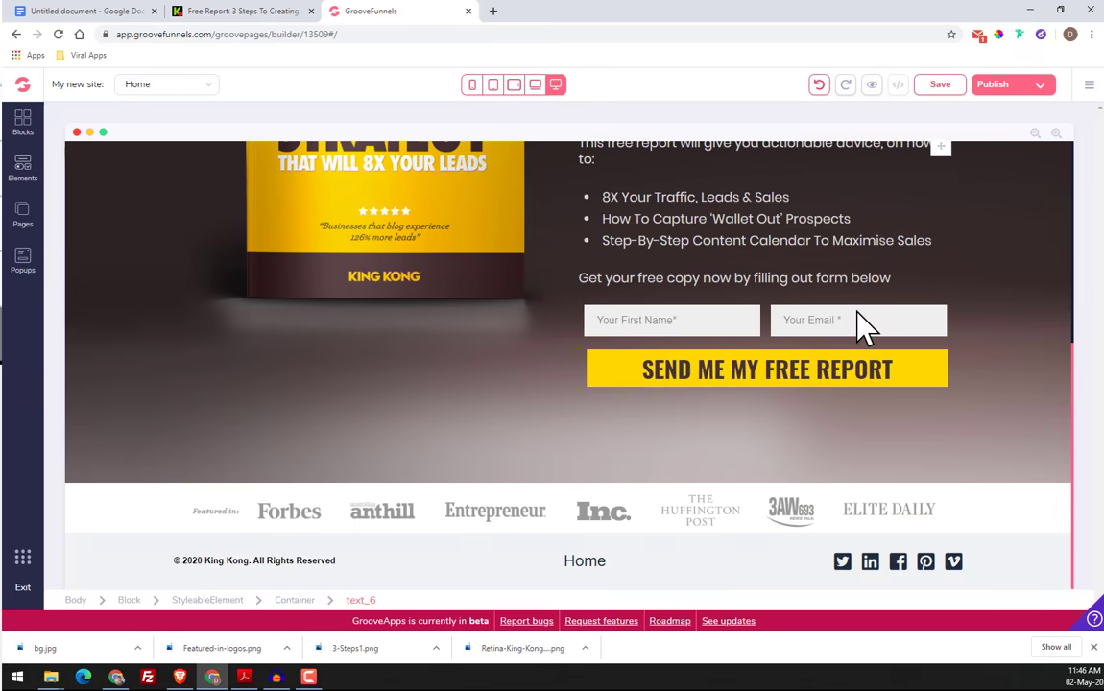
scroll(862, 327, "up", 6)
Replace the header's question-mark icon with the "far fa-clock" icon and apply the update
left_click(830, 171)
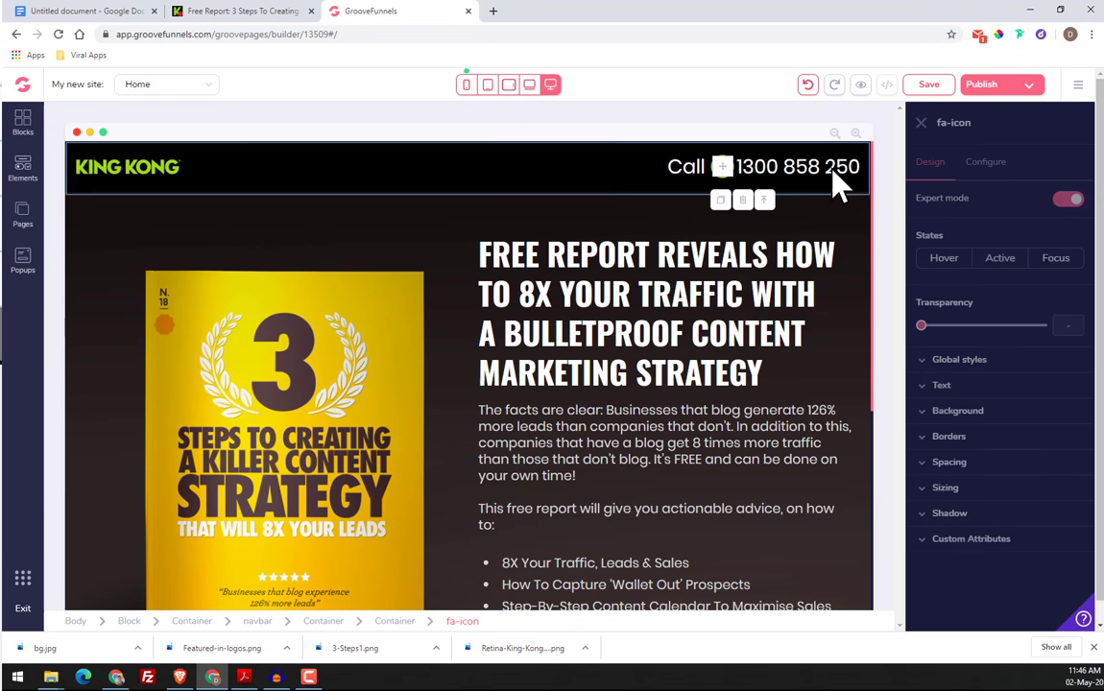
left_click(996, 178)
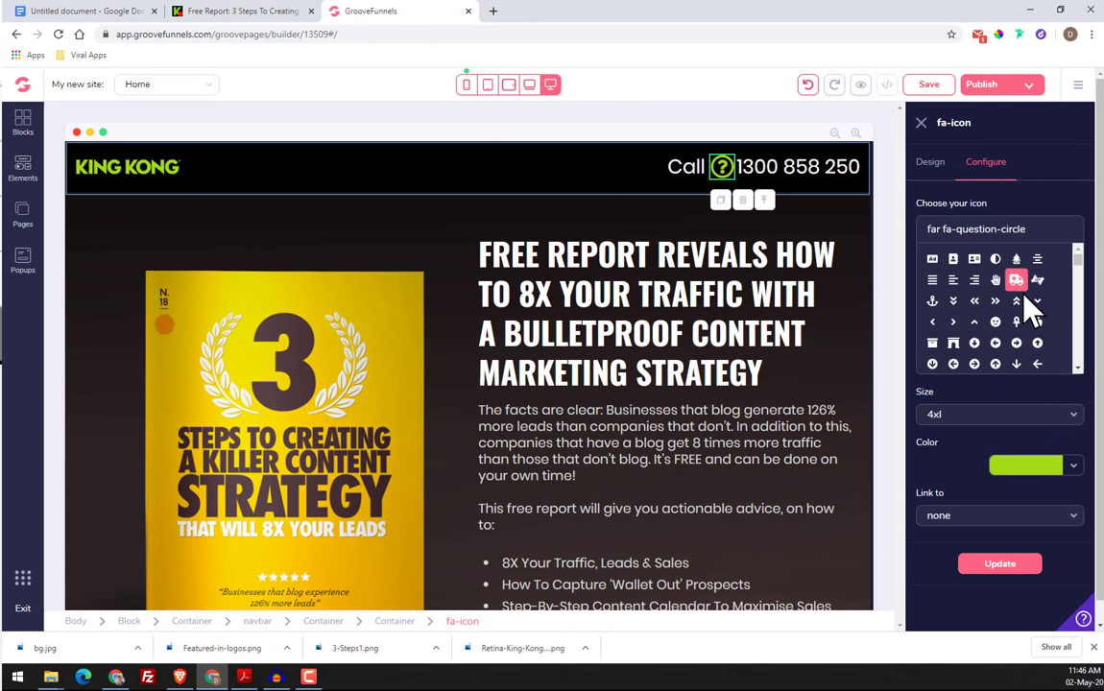
scroll(1032, 314, "down", 4)
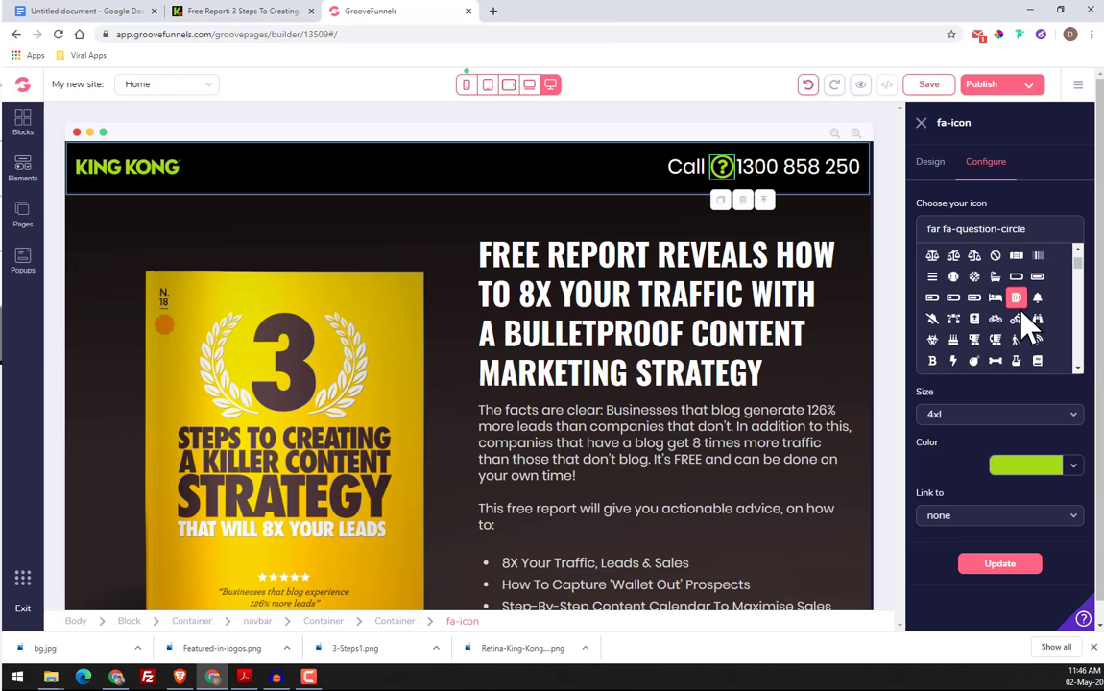
left_click(227, 11)
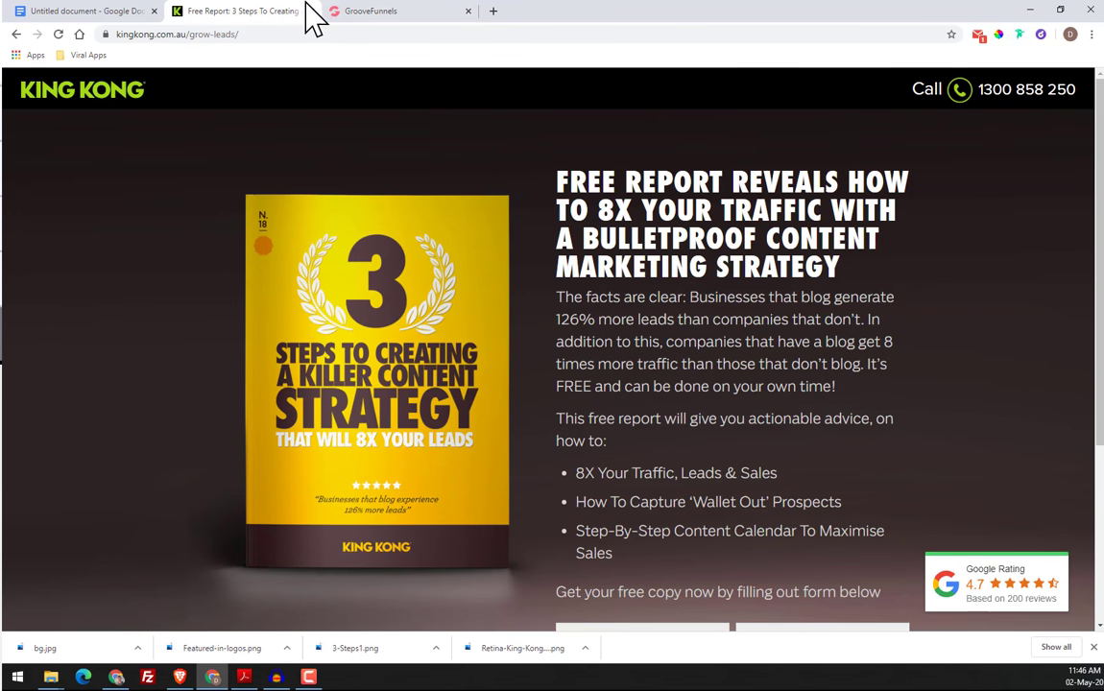
left_click(439, 13)
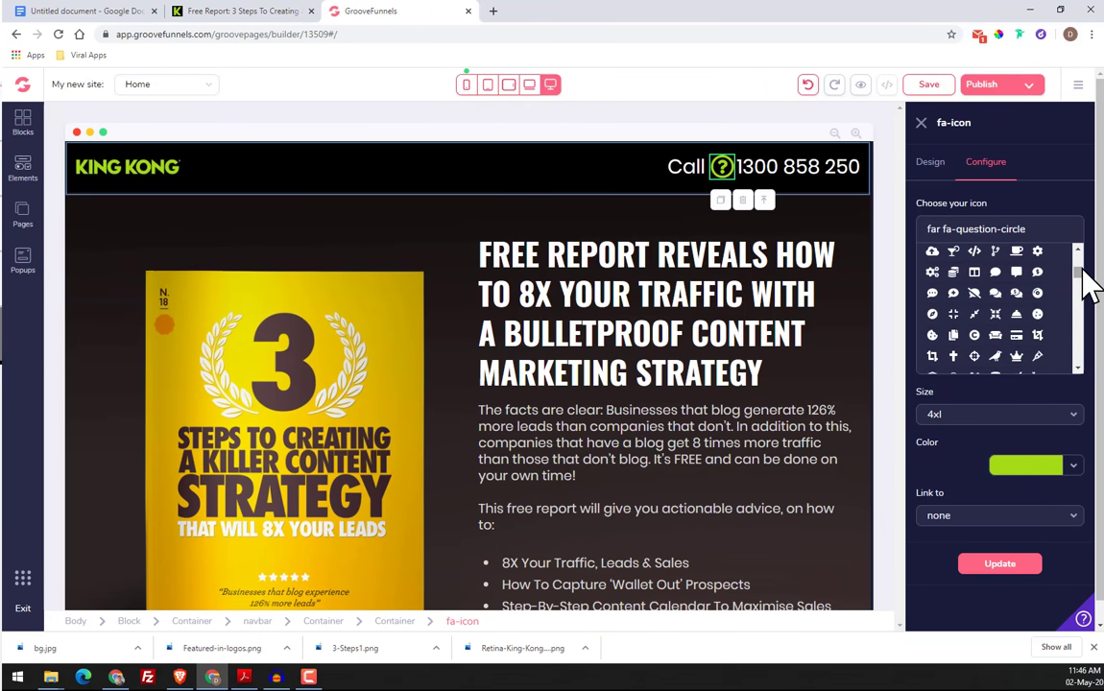
left_click_drag(1081, 266, 1076, 323)
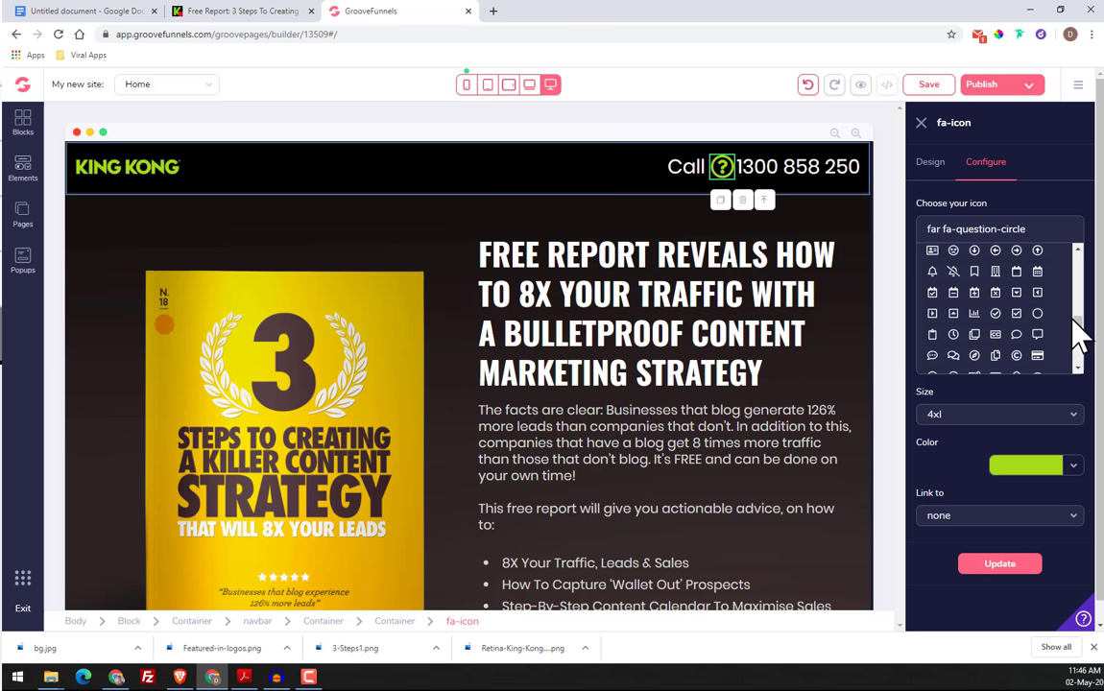
left_click(955, 336)
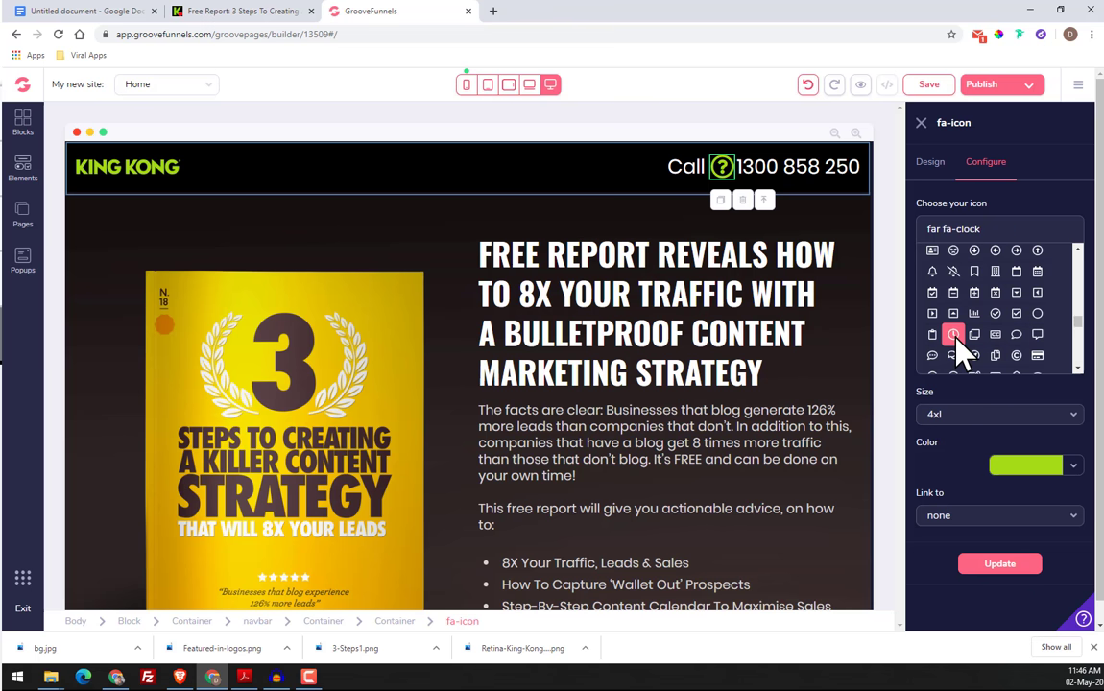
left_click(1003, 563)
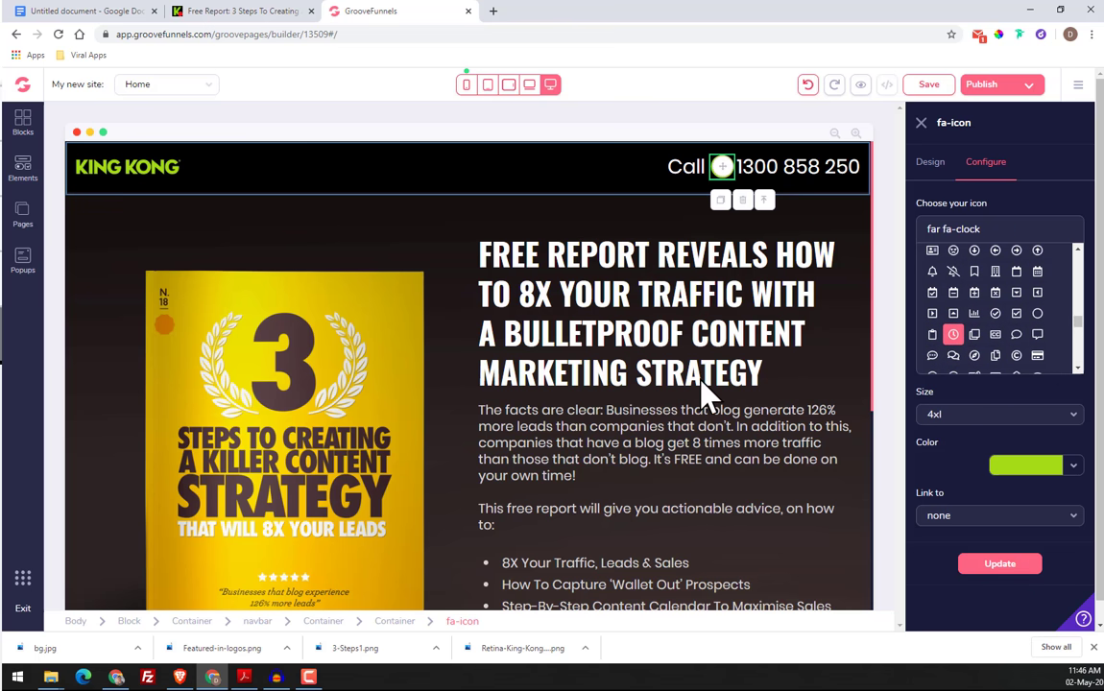
Set the left padding of the header's phone number text to 3
left_click(759, 175)
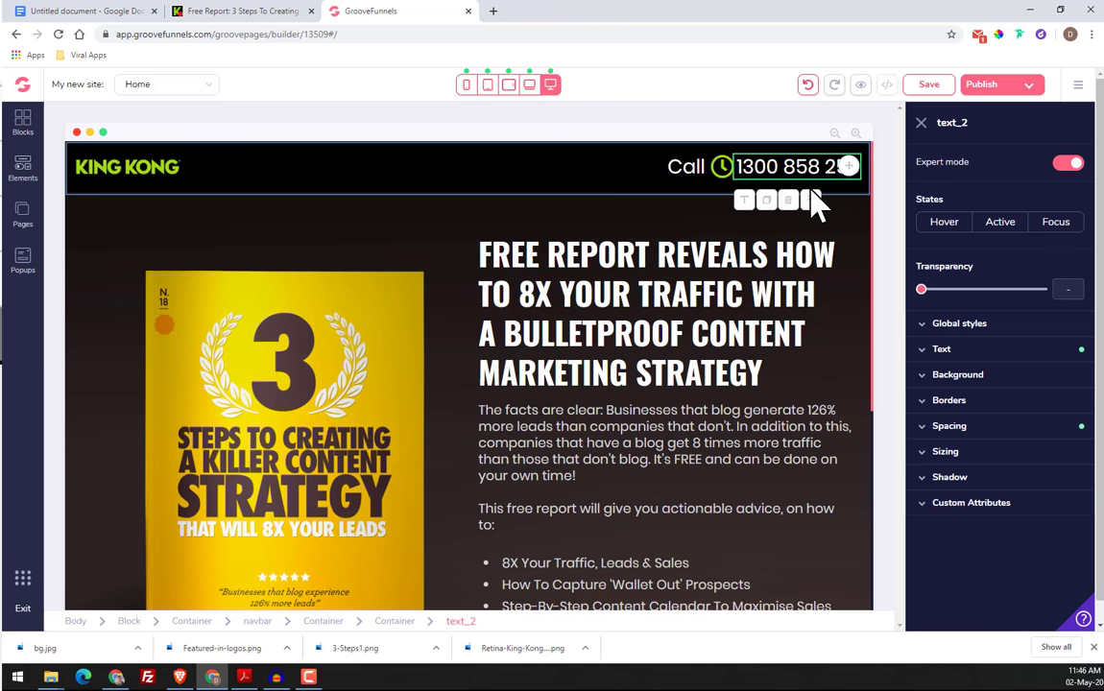
left_click(971, 432)
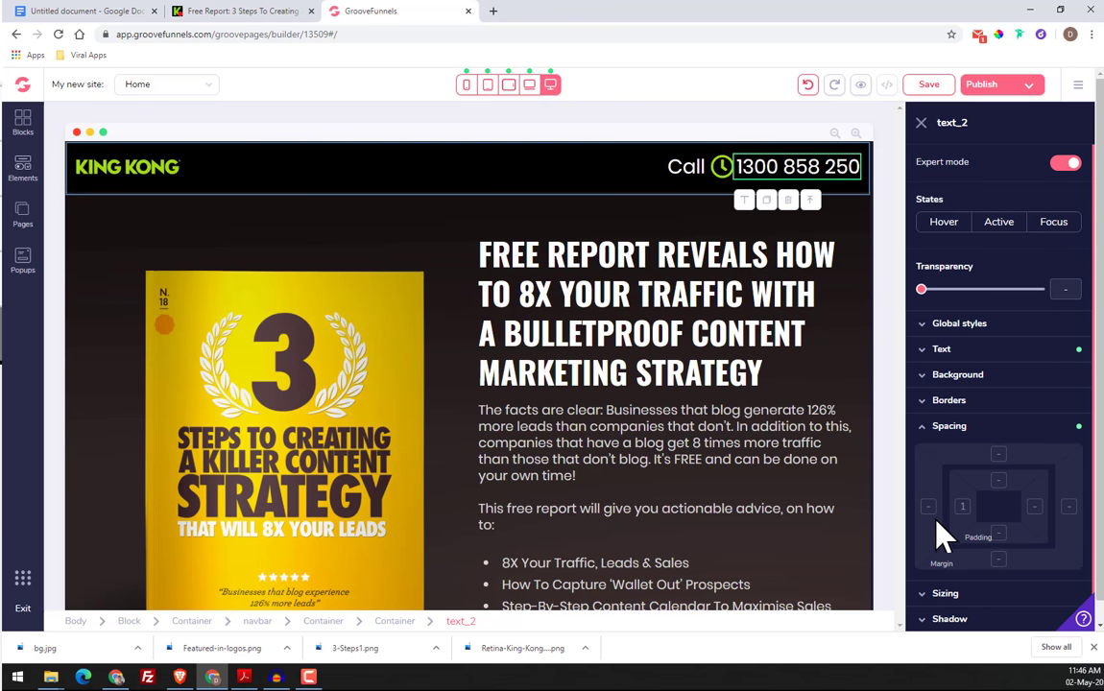
left_click(962, 506)
left_click(938, 586)
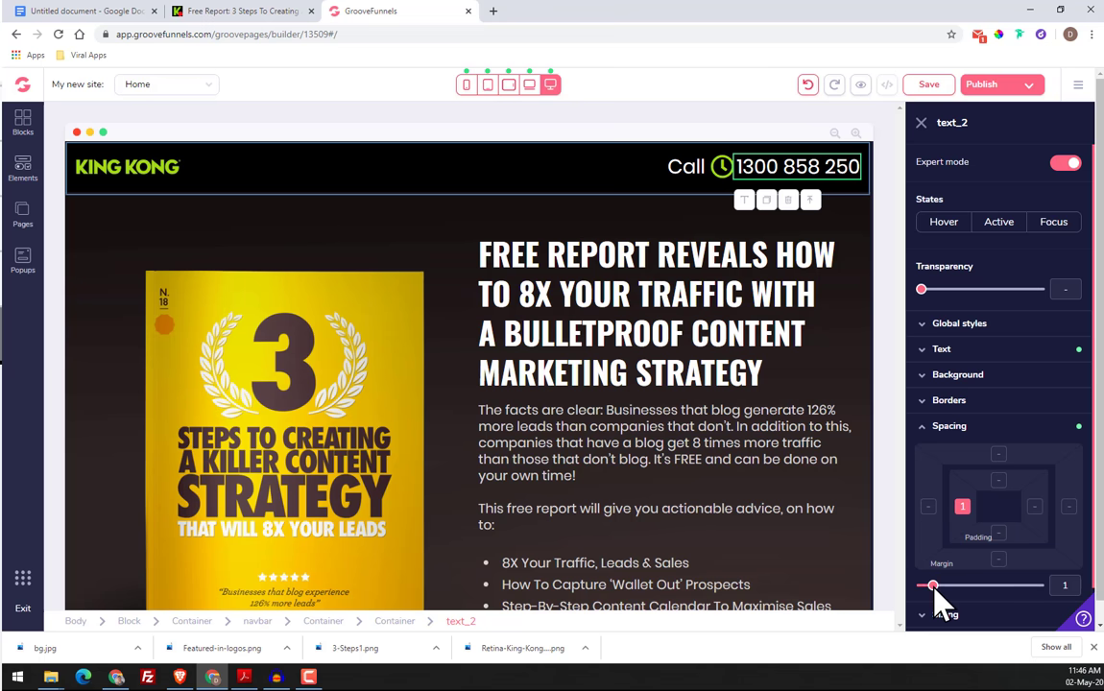
left_click_drag(941, 592, 945, 590)
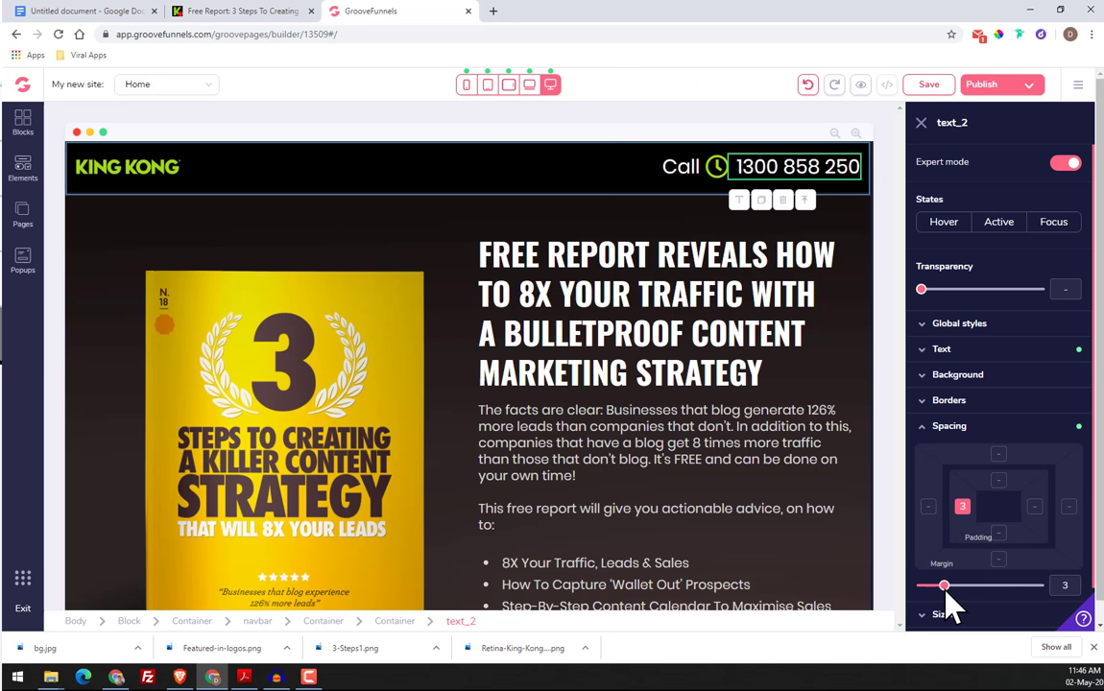
Select the block that holds the "Featured in" logos image and open its background settings
scroll(759, 360, "down", 5)
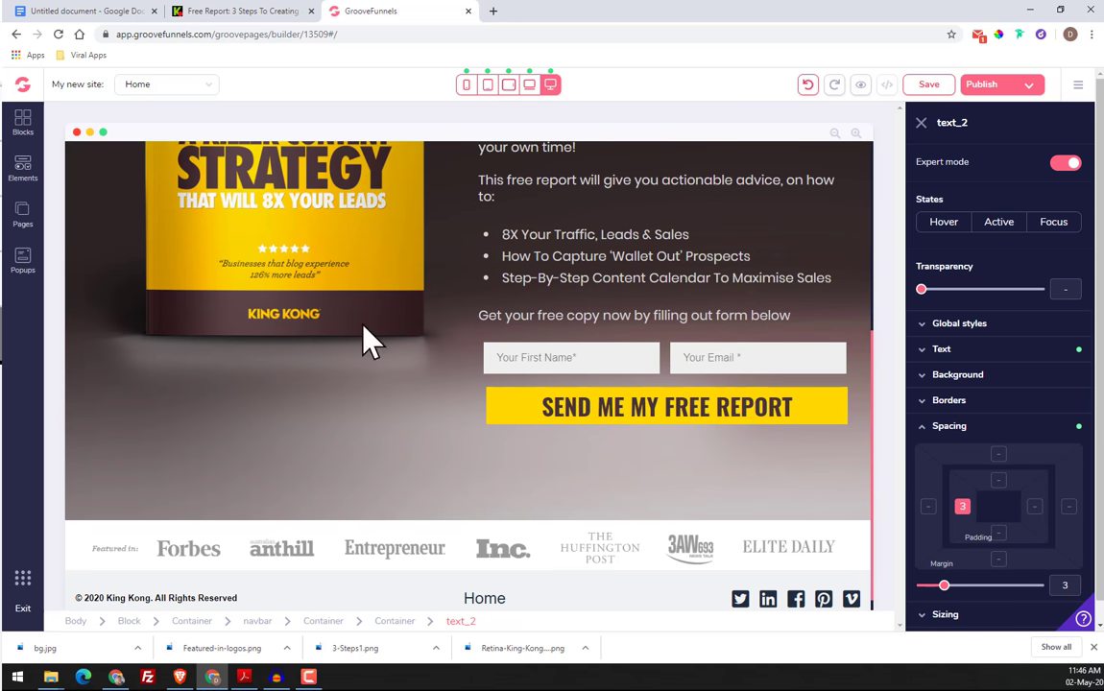
scroll(375, 339, "down", 1)
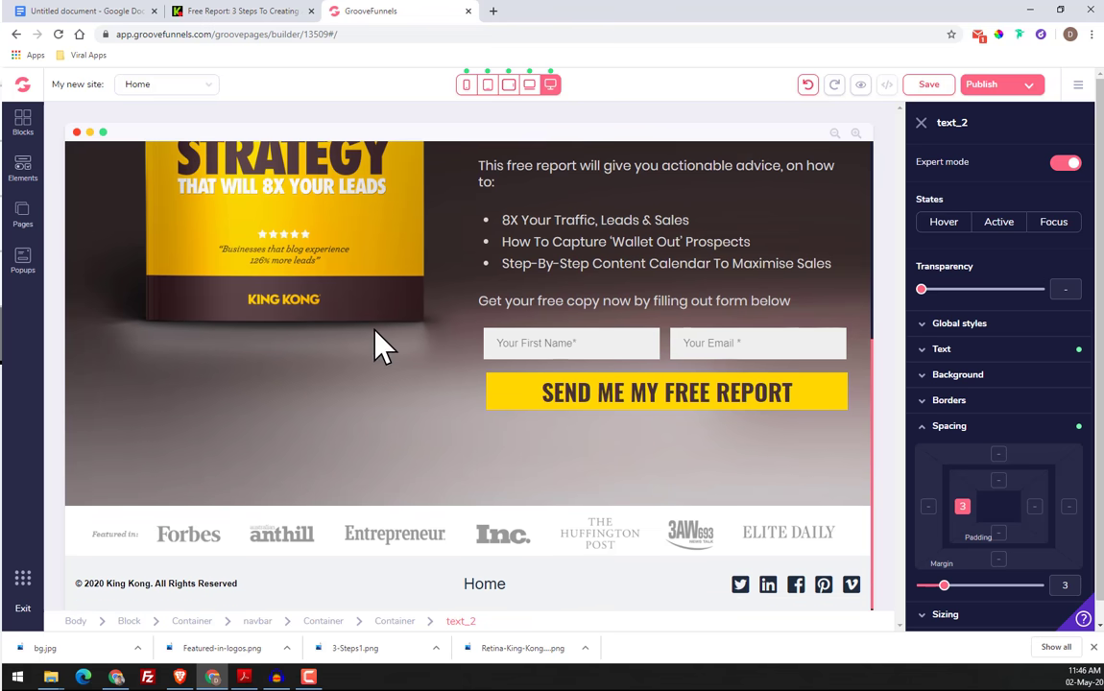
left_click(85, 534)
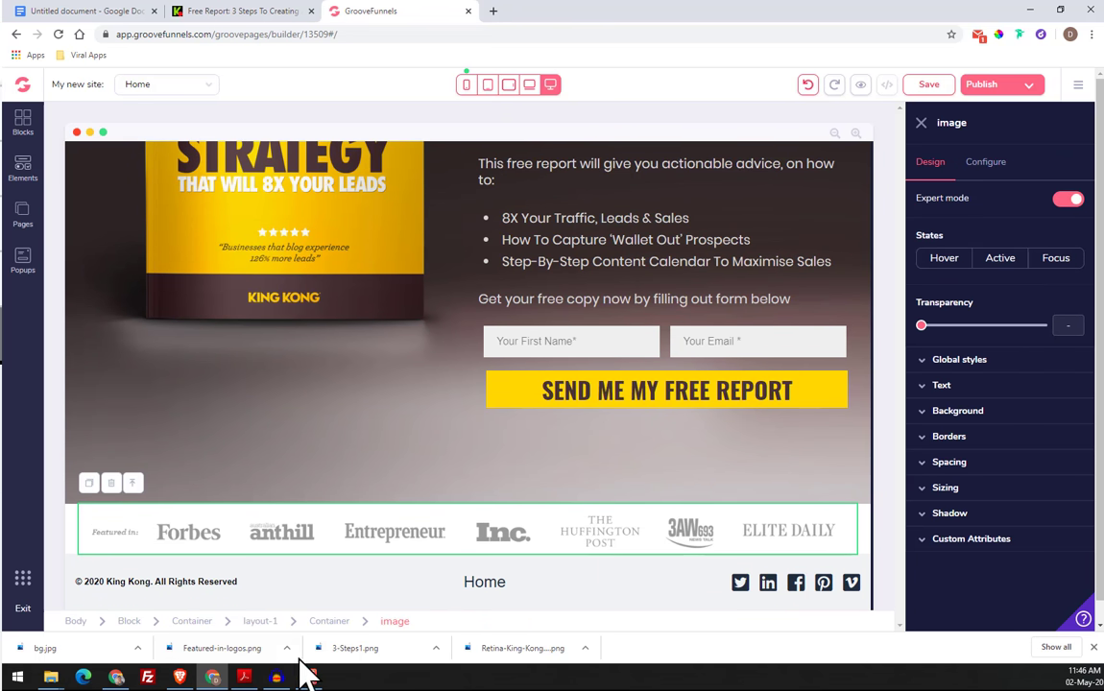
left_click(338, 621)
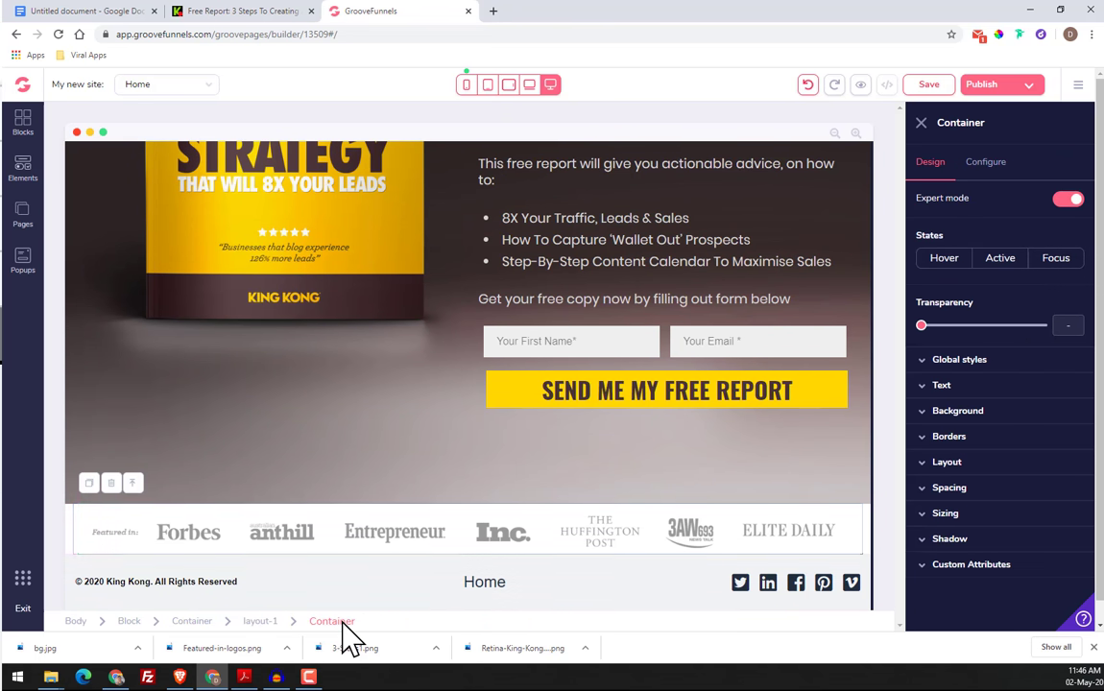
left_click(261, 622)
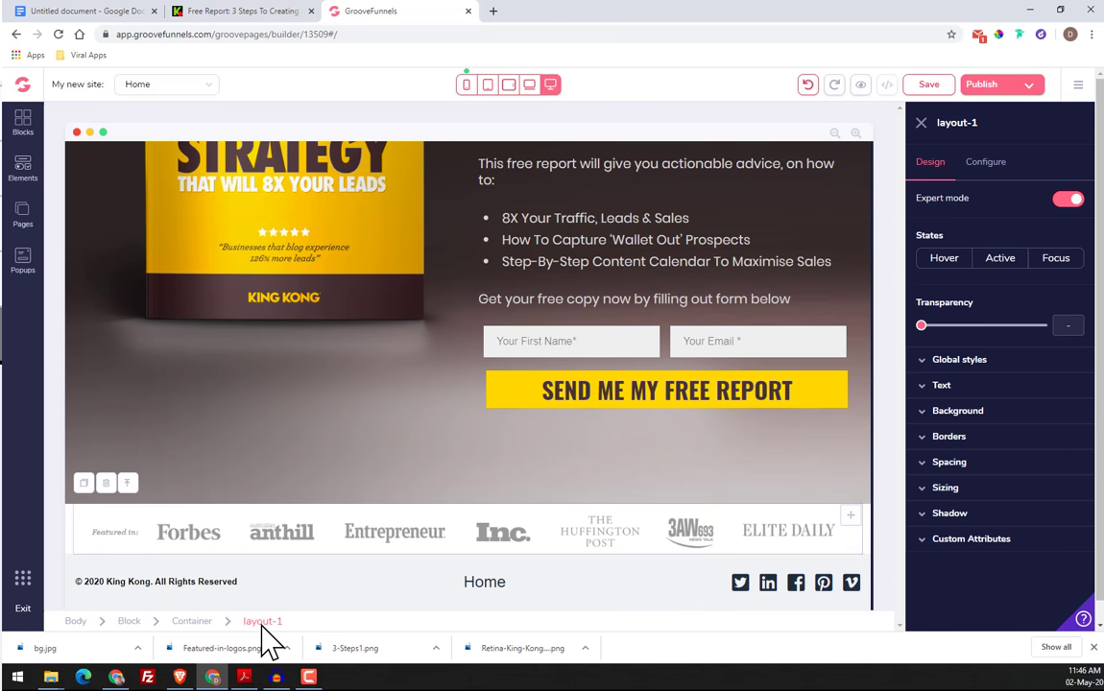
left_click(183, 622)
left_click(132, 622)
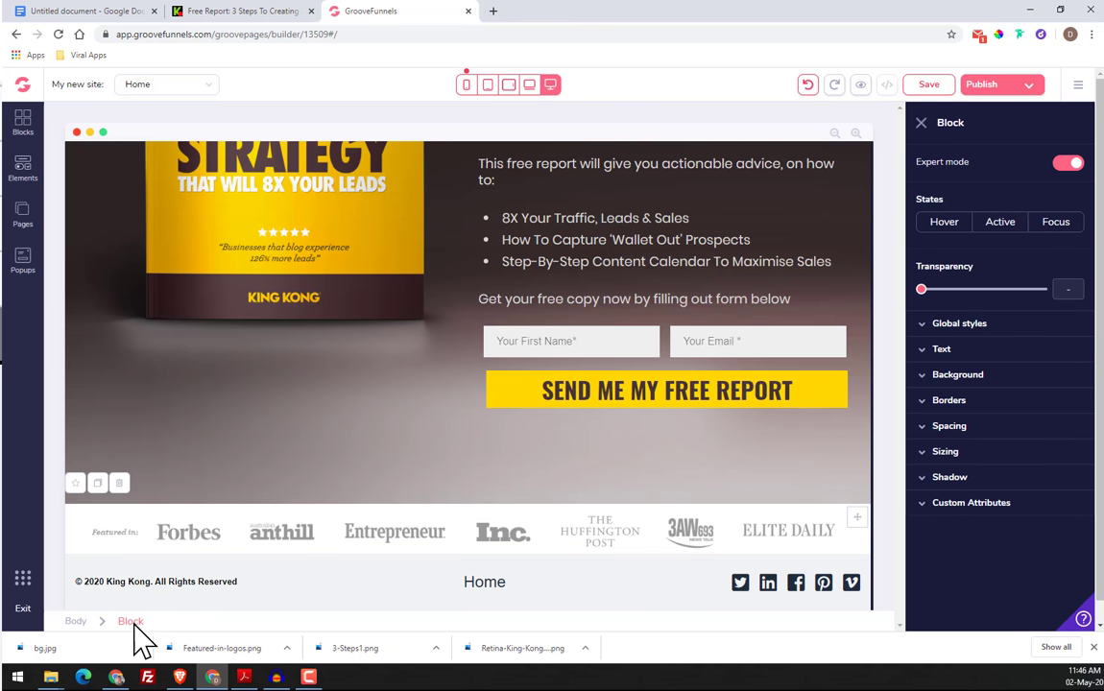
left_click(960, 376)
Sample the background color of the original page's "Featured in" strip, copy its hex code and return to the page builder
left_click(242, 12)
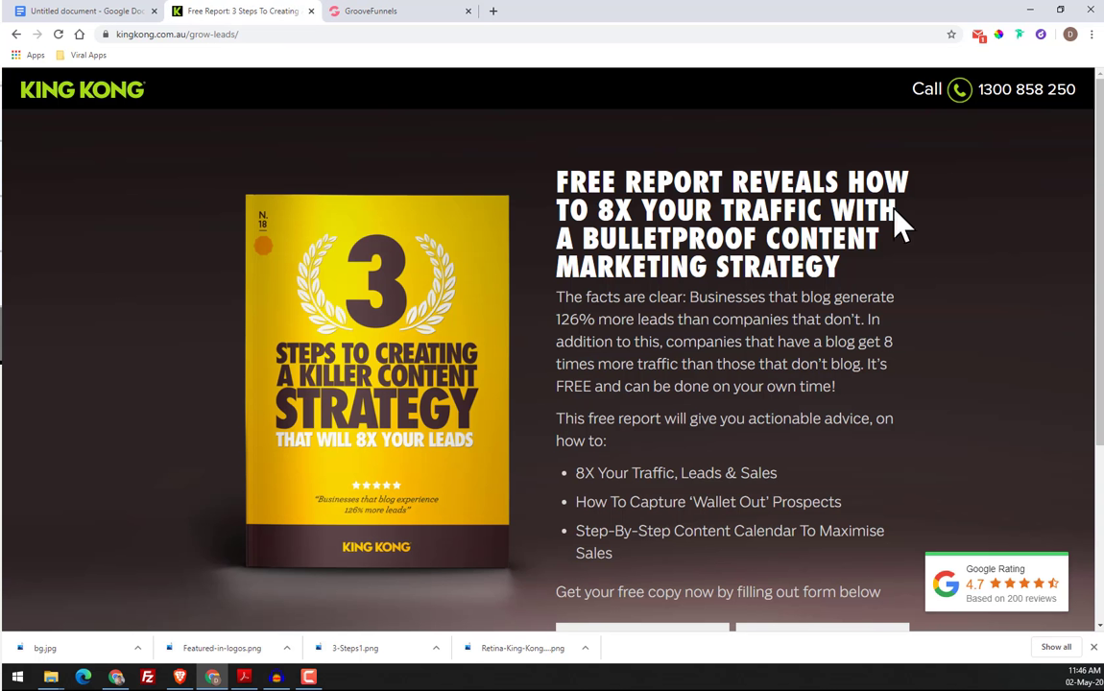
scroll(859, 284, "down", 3)
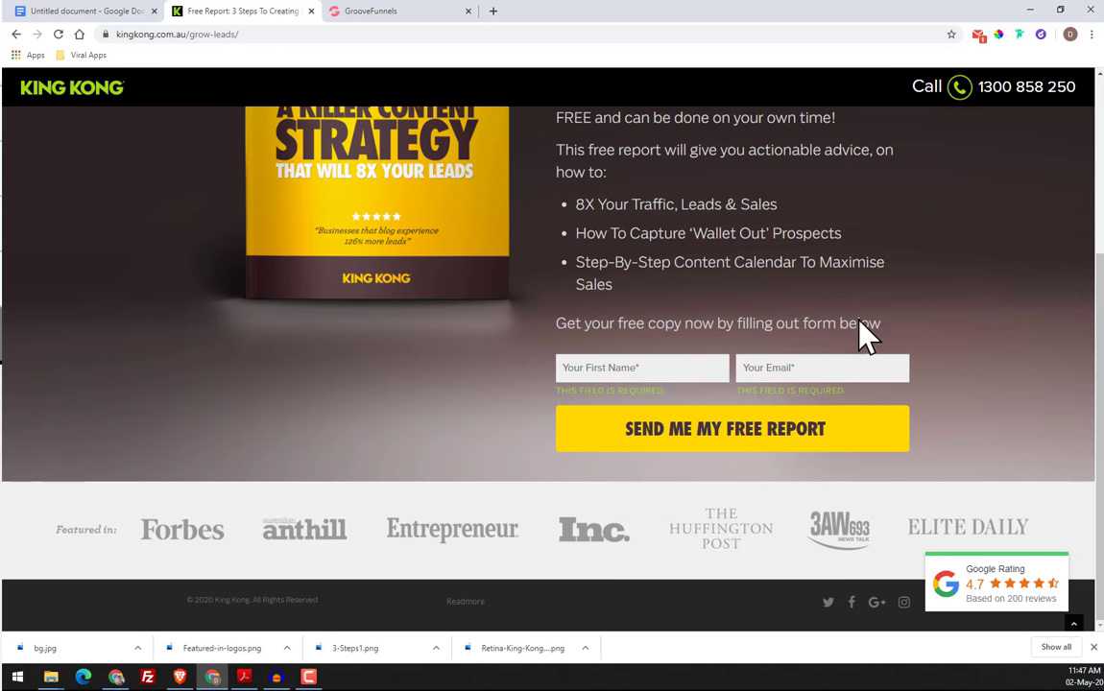
left_click(998, 35)
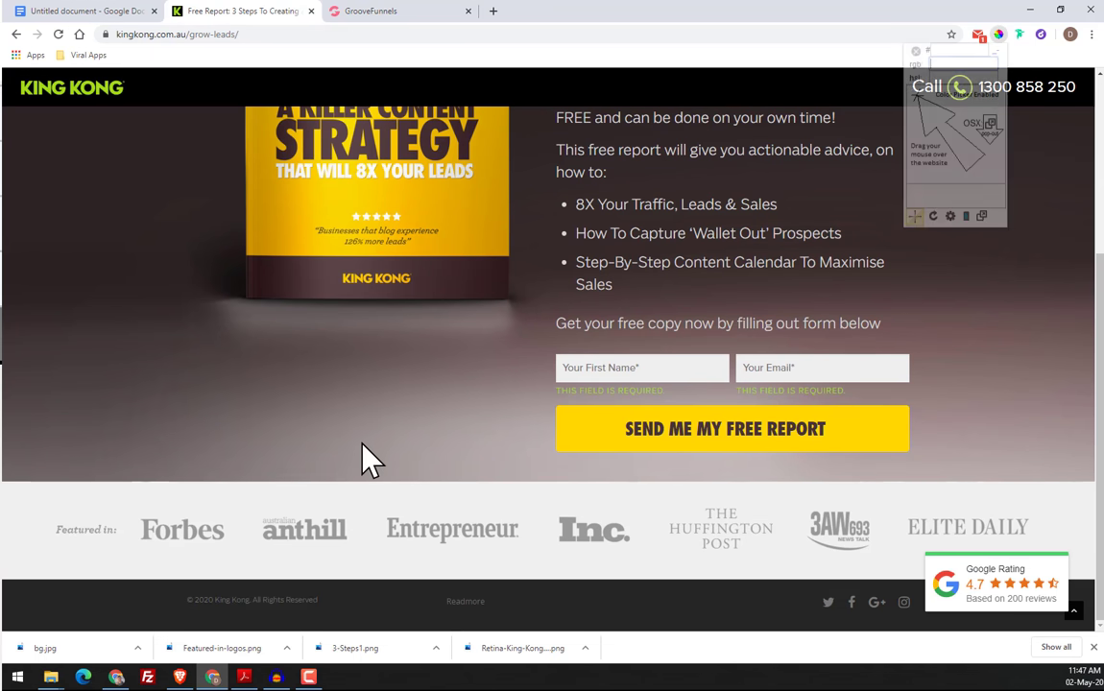
left_click(66, 515)
right_click(99, 525)
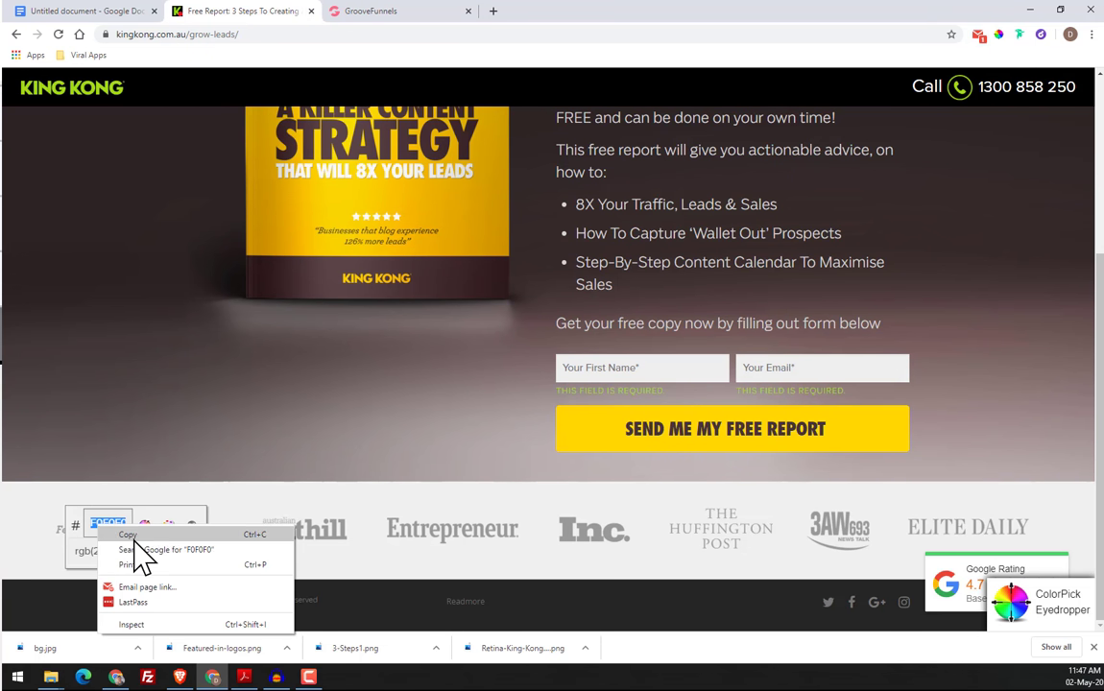
left_click(134, 536)
left_click(379, 12)
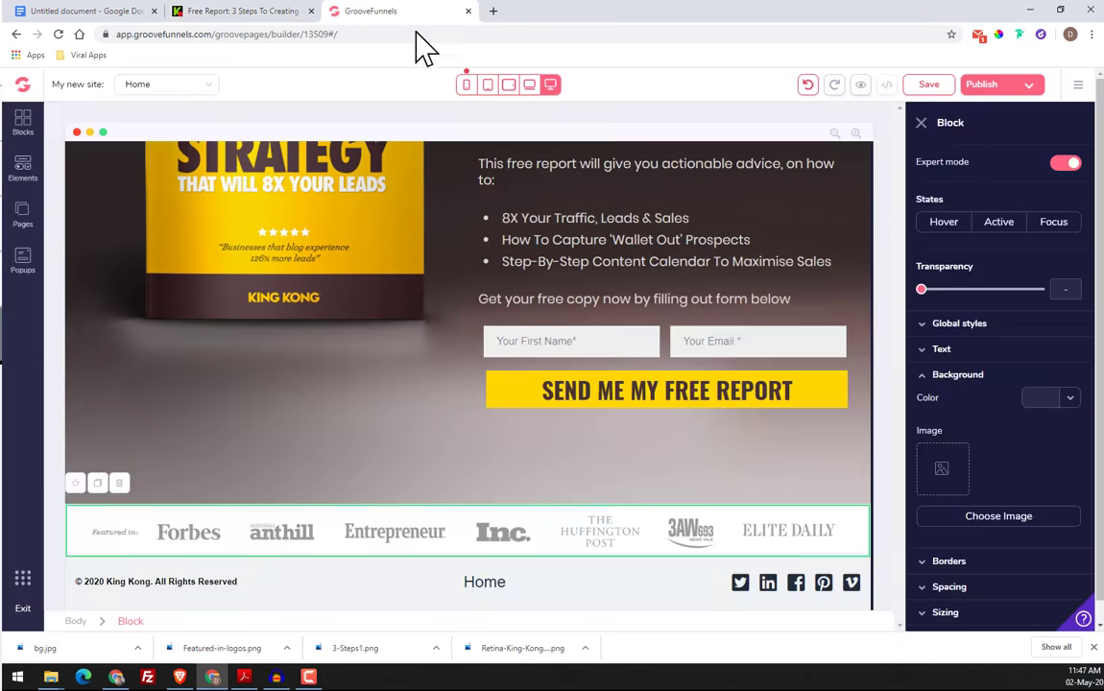
Set the "Featured in" block's background color to #F0F0F0 using the copied hex code
left_click(1063, 401)
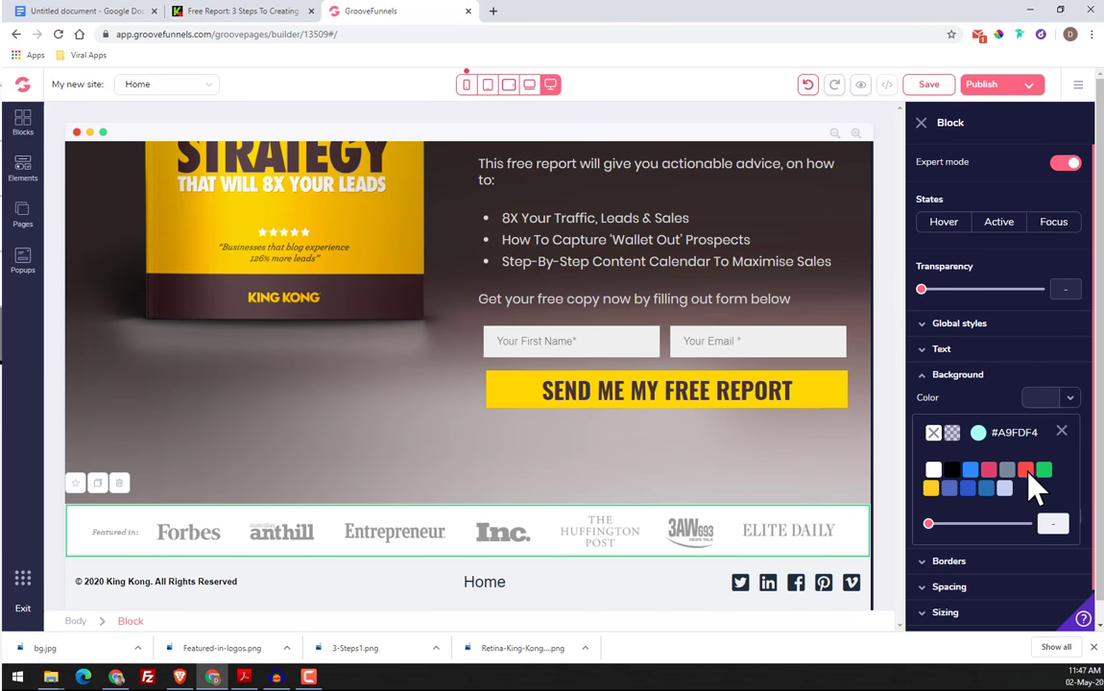
left_click(1069, 398)
left_click(977, 432)
double_click(983, 615)
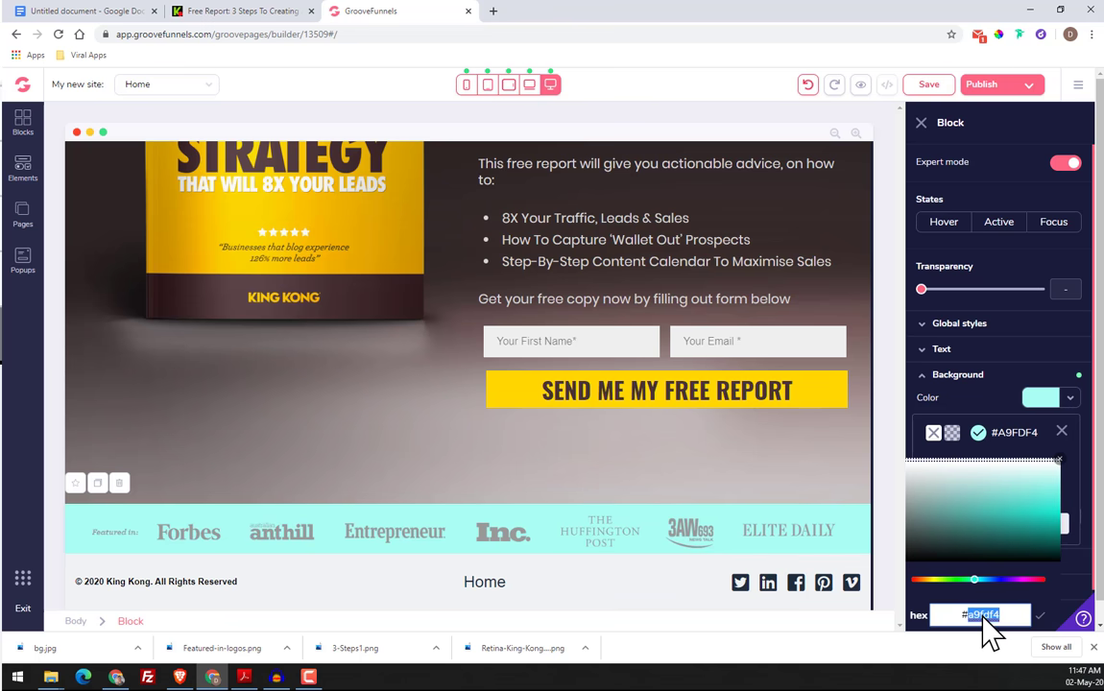
right_click(984, 616)
left_click(966, 552)
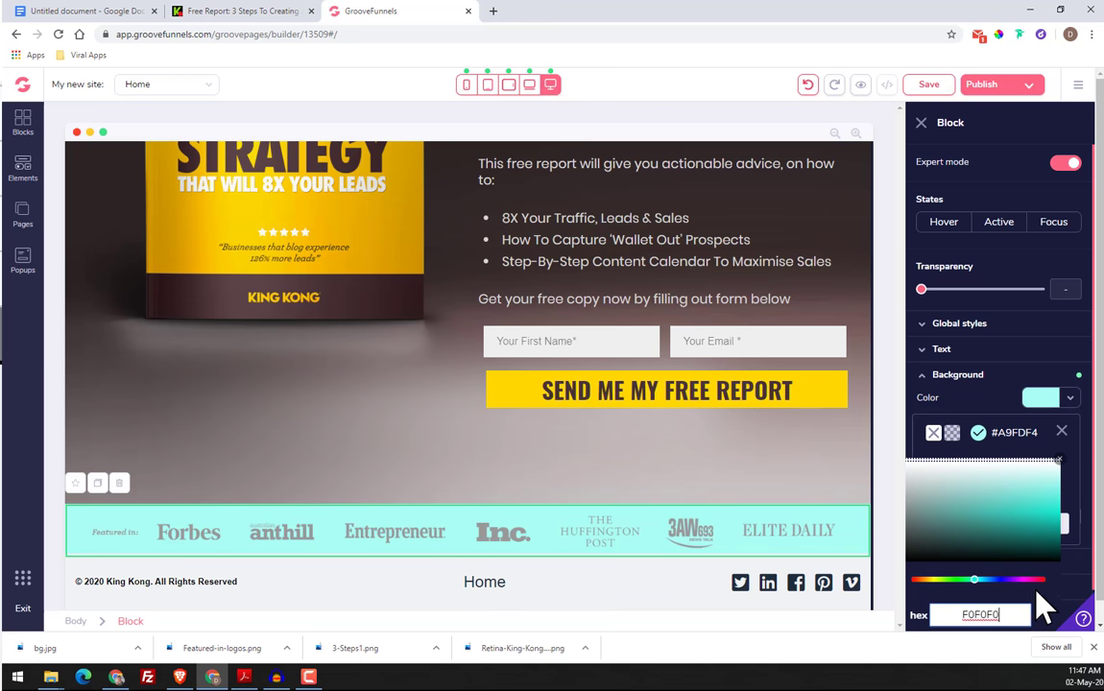
left_click(1042, 616)
double_click(980, 616)
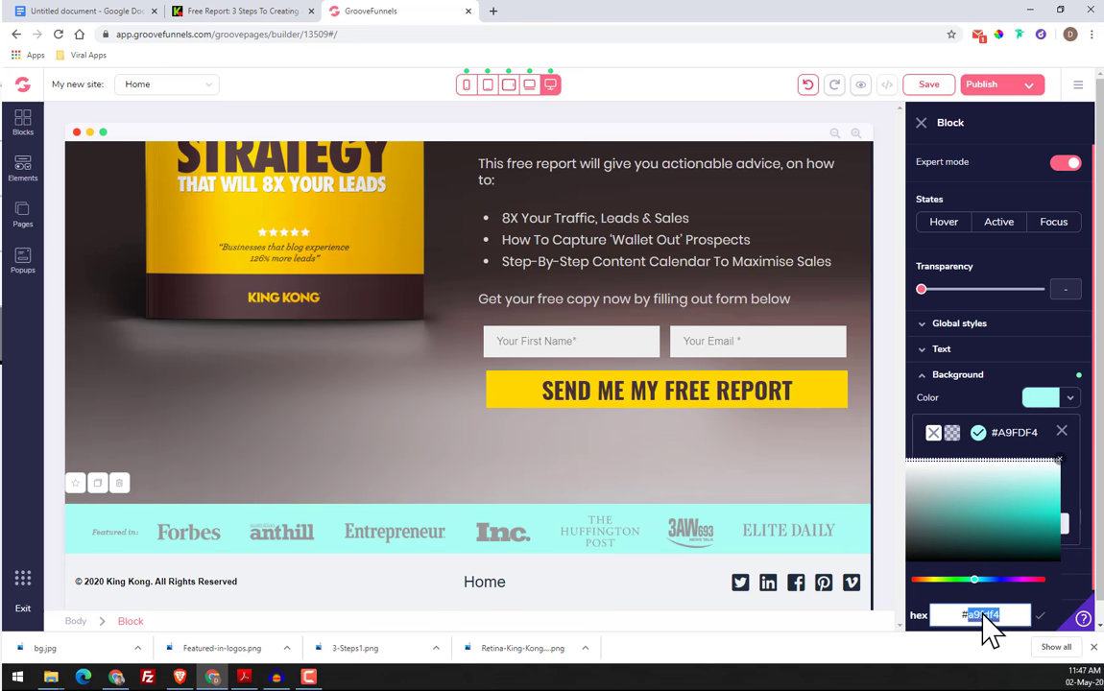
right_click(980, 616)
left_click(981, 549)
left_click(1041, 616)
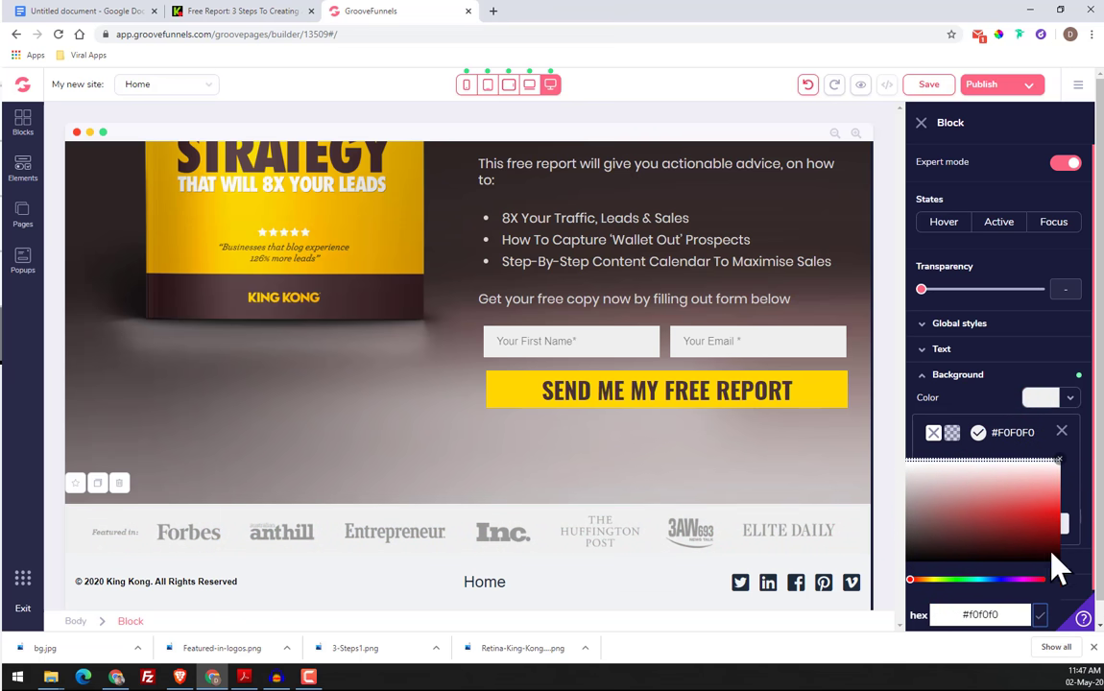
left_click(1061, 433)
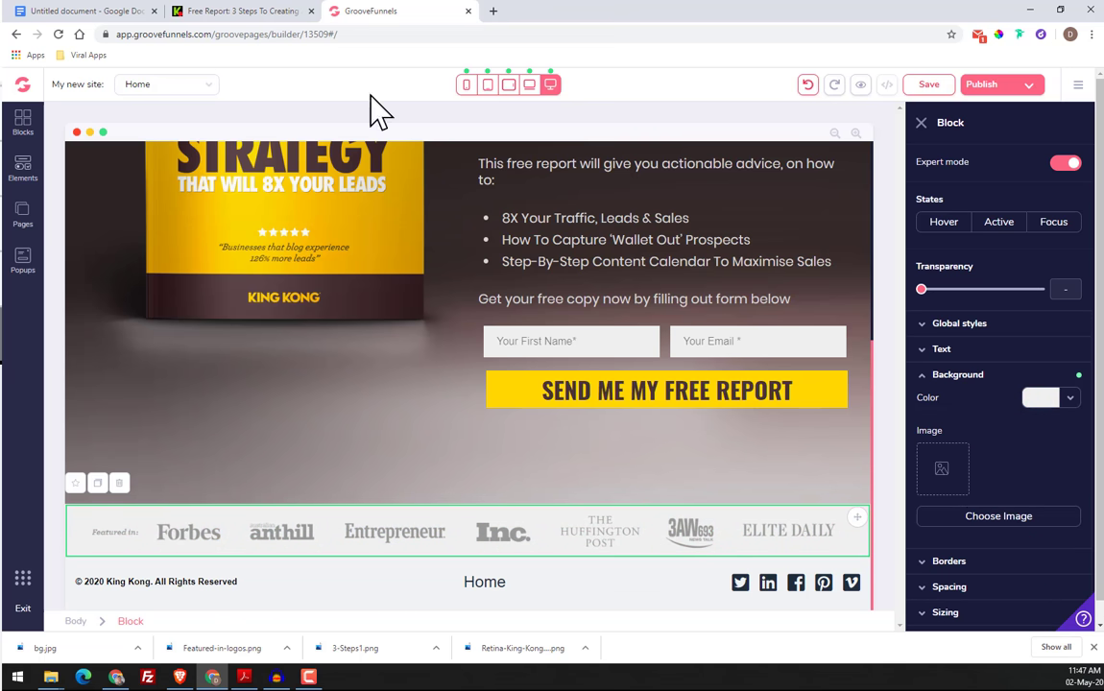
Compare the logo strip with the original page and try a fixed width of 1000px on the "Featured in" block
left_click(295, 12)
left_click(395, 14)
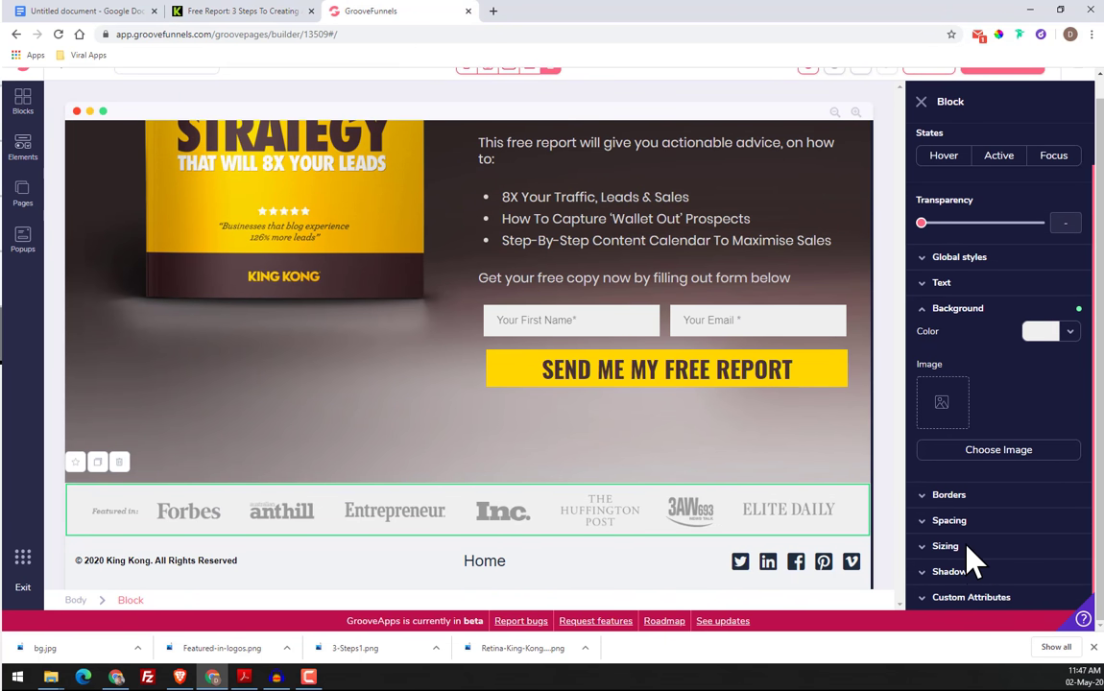
left_click(965, 545)
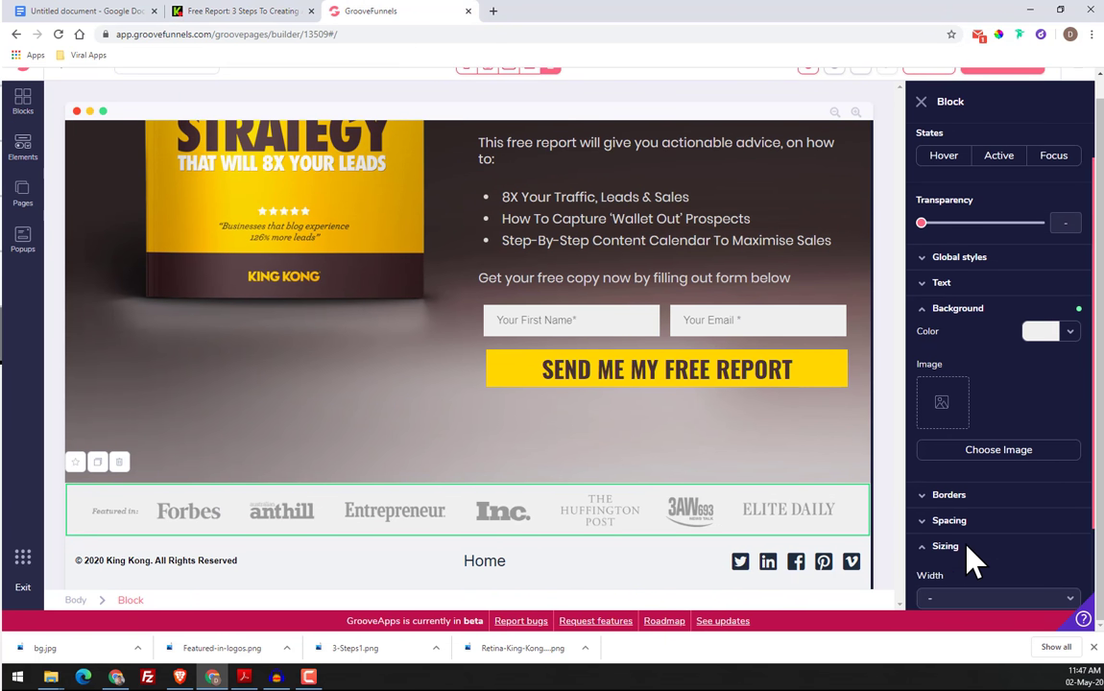
scroll(993, 514, "down", 3)
left_click(999, 444)
left_click(951, 494)
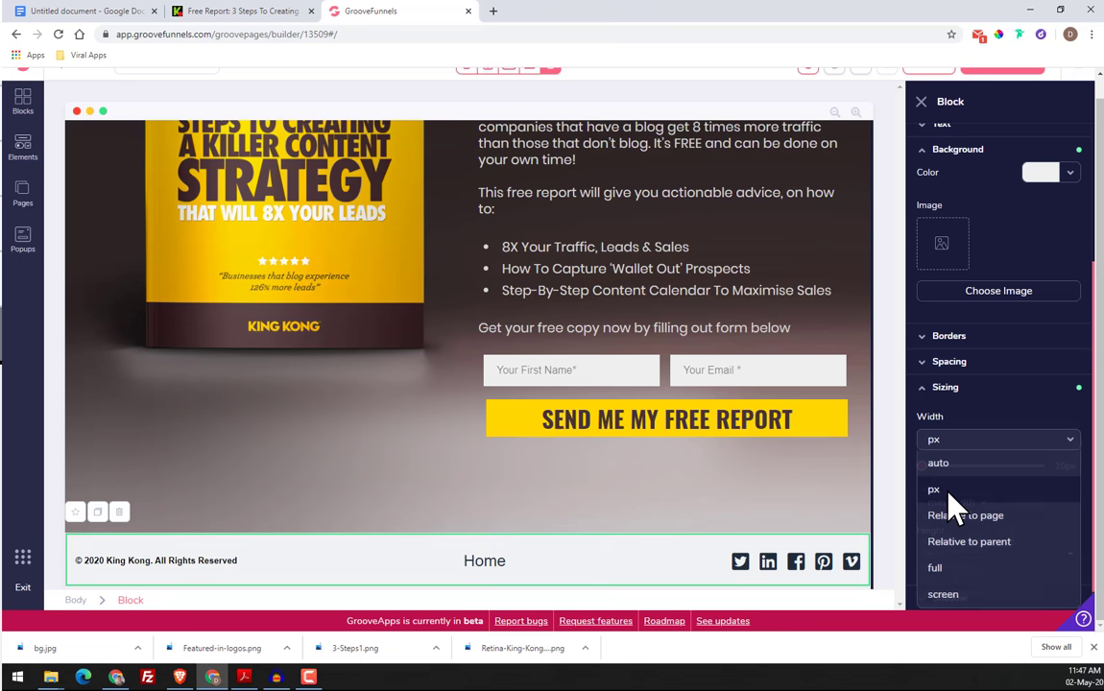
left_click_drag(922, 467, 1084, 488)
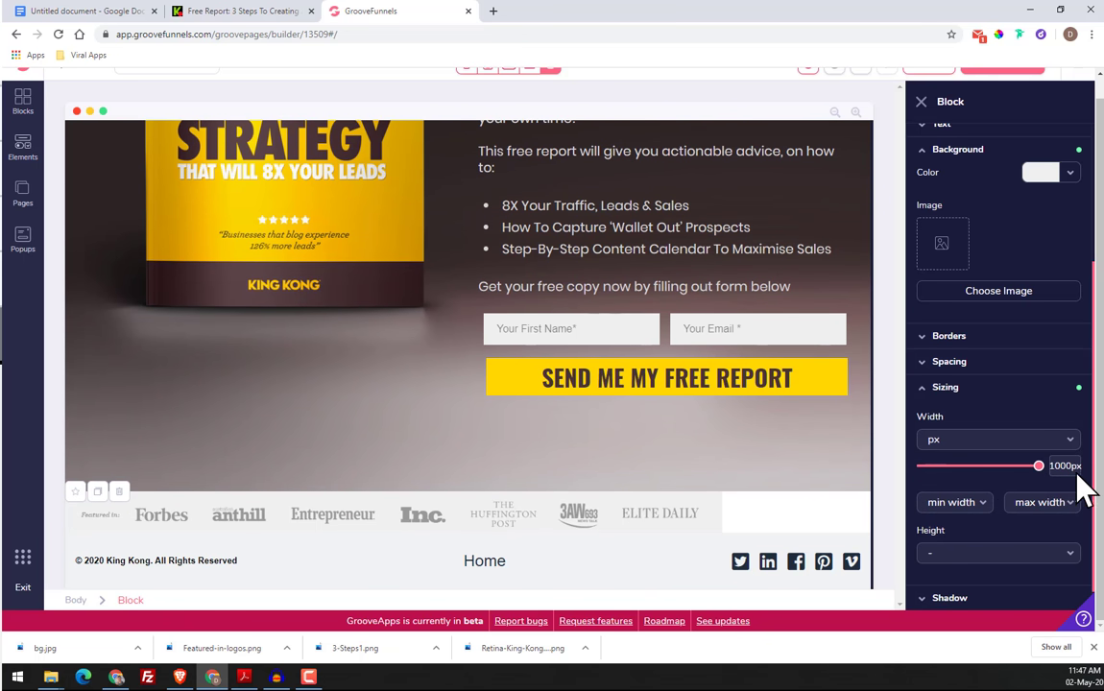
Try a page-relative width on the "Featured in" block, followed by a parent-relative width of 6/7
left_click(1023, 442)
left_click(1001, 515)
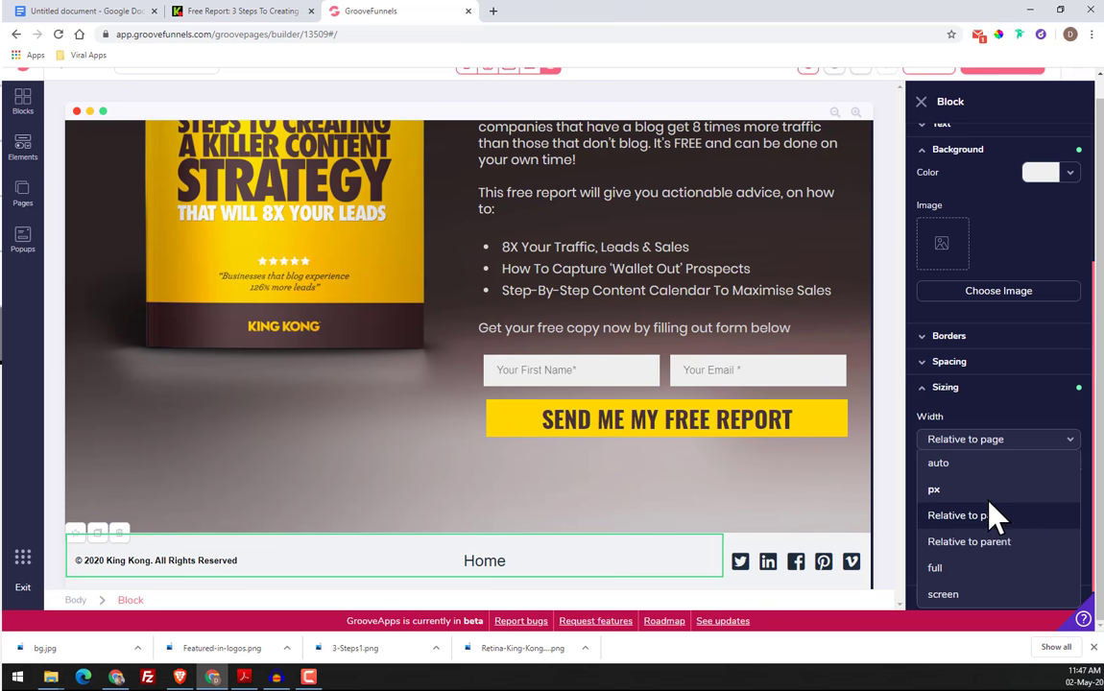
left_click_drag(948, 471, 1099, 476)
left_click(991, 443)
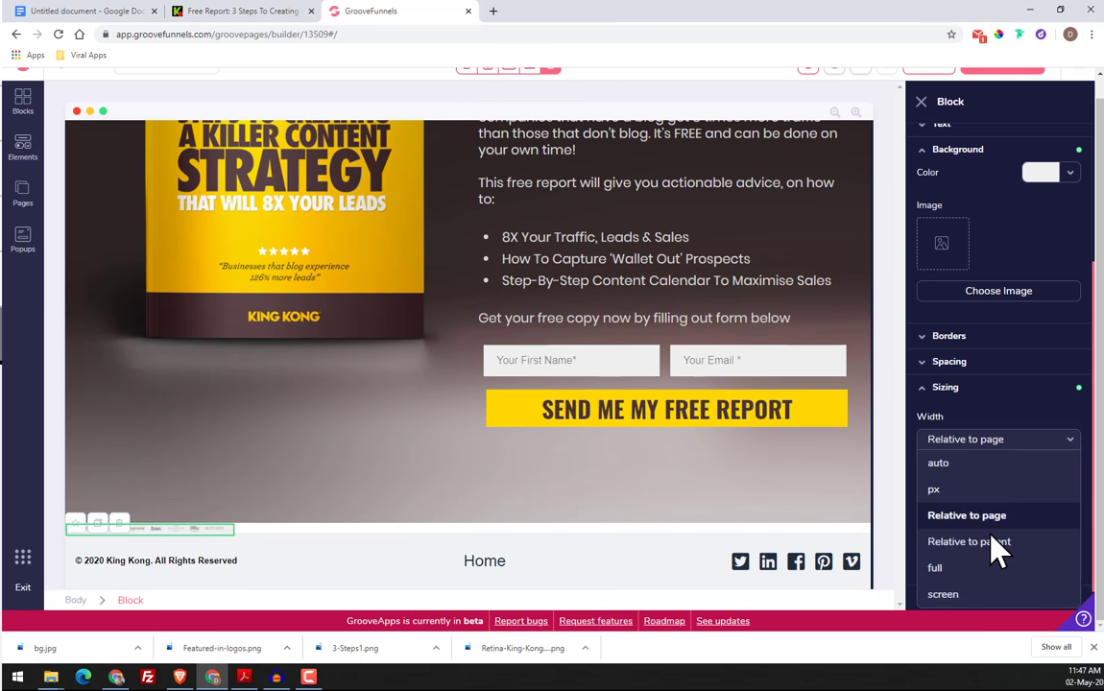
left_click(993, 539)
left_click_drag(923, 467, 1040, 467)
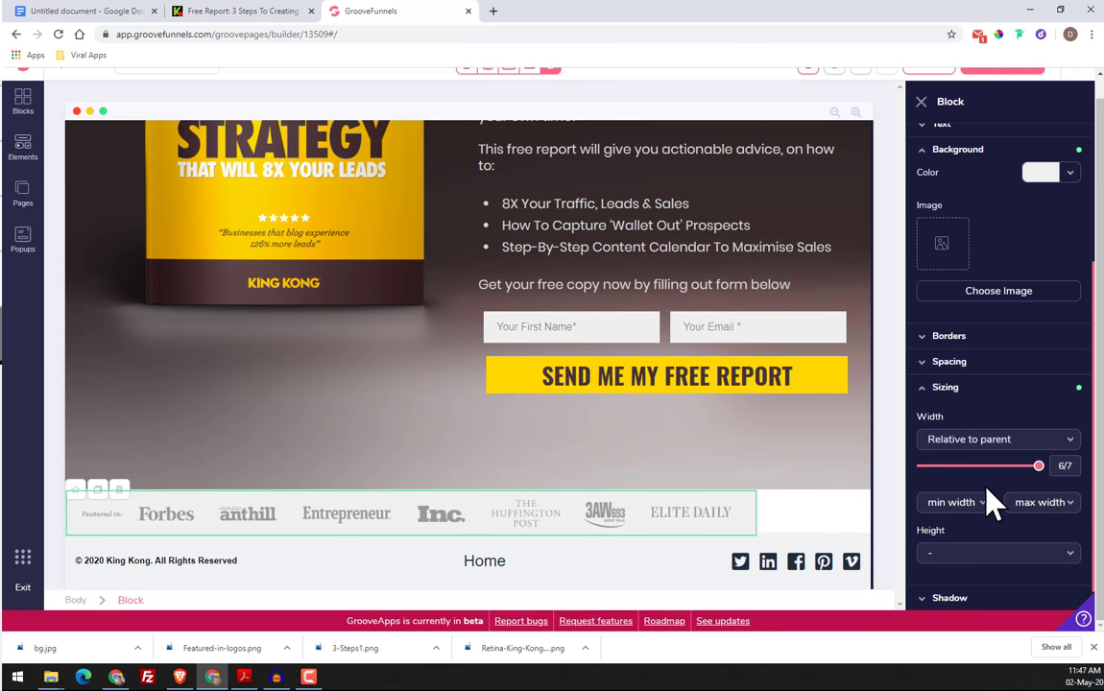
Set the "Featured in" block's width to full and its height to 100px
left_click(1028, 442)
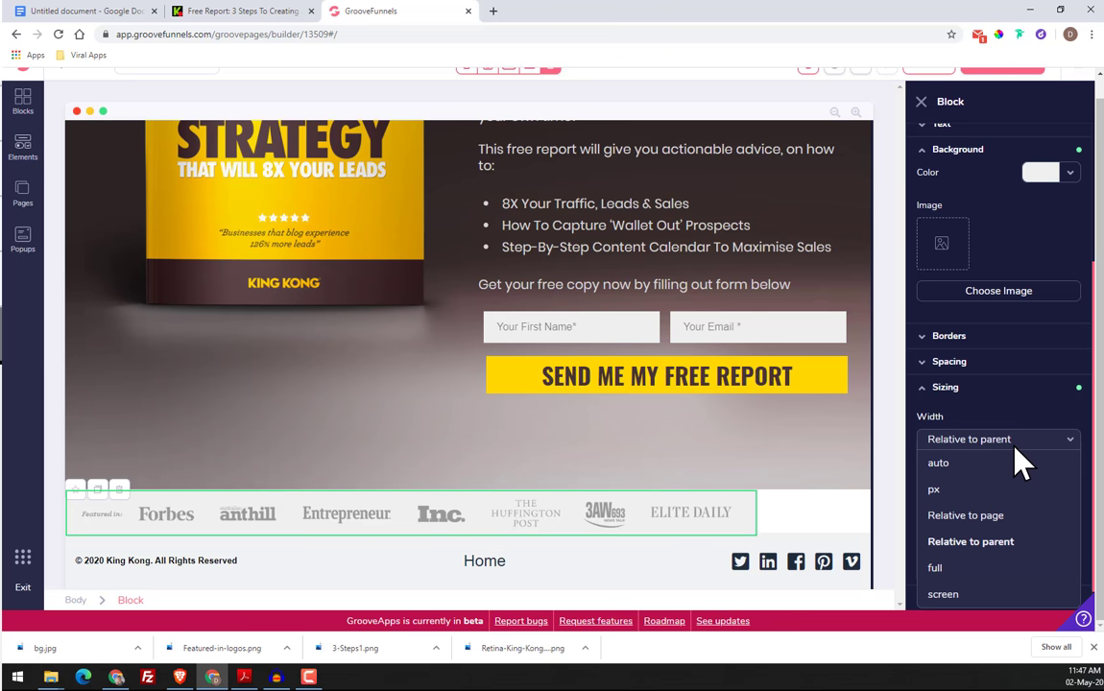
left_click(960, 568)
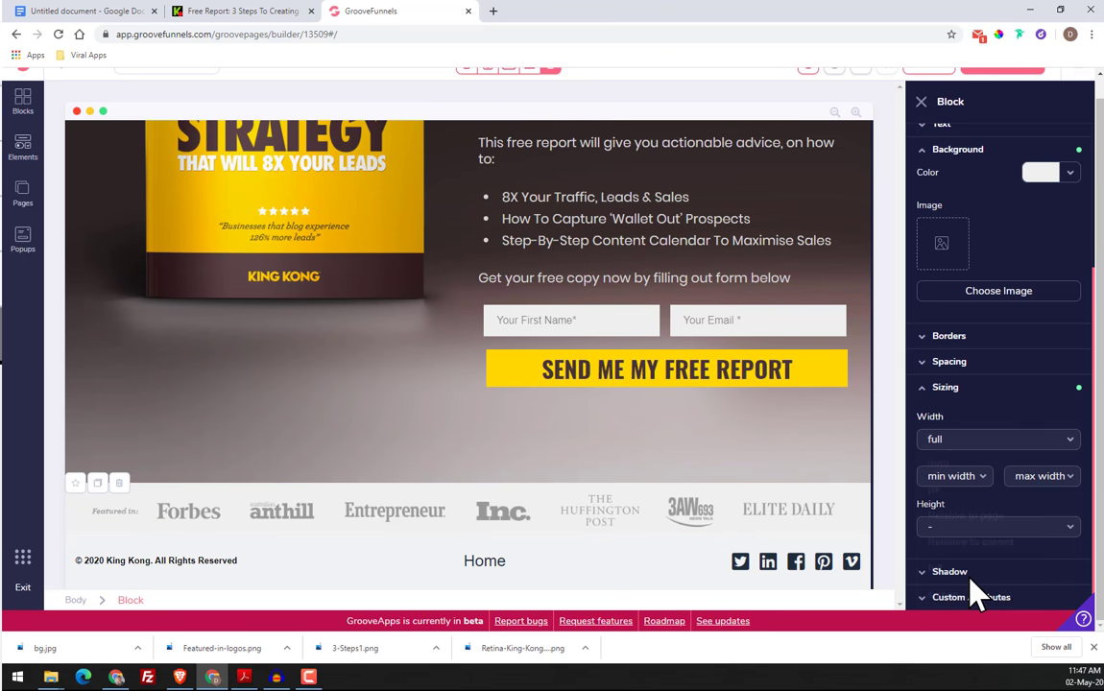
left_click(954, 531)
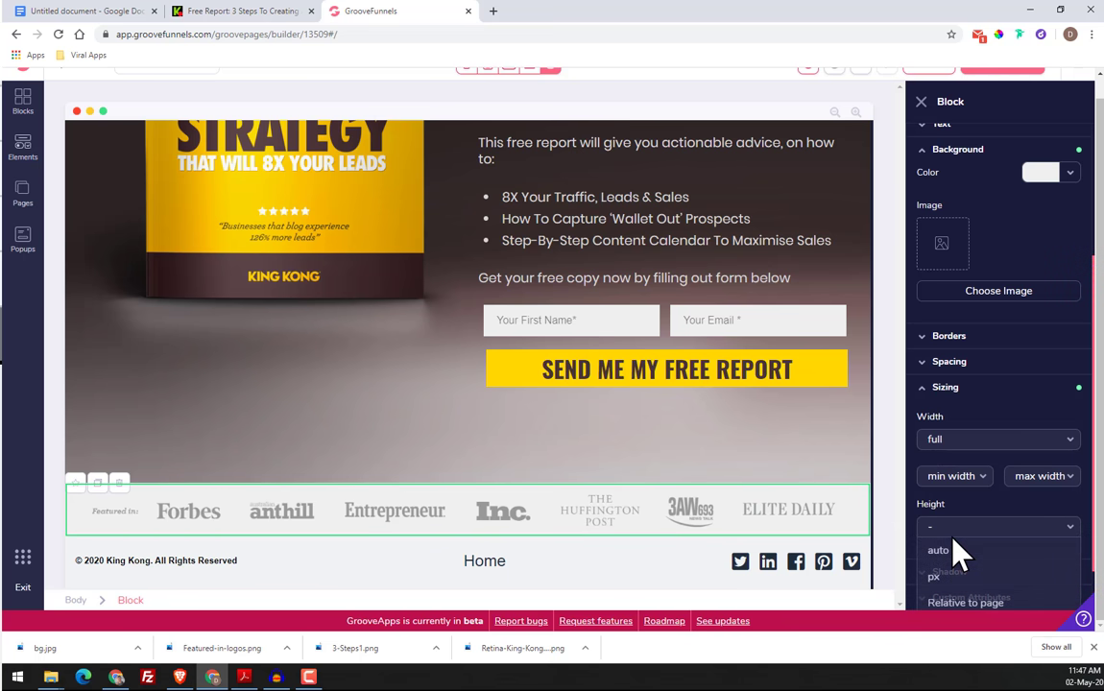
scroll(957, 555, "down", 1)
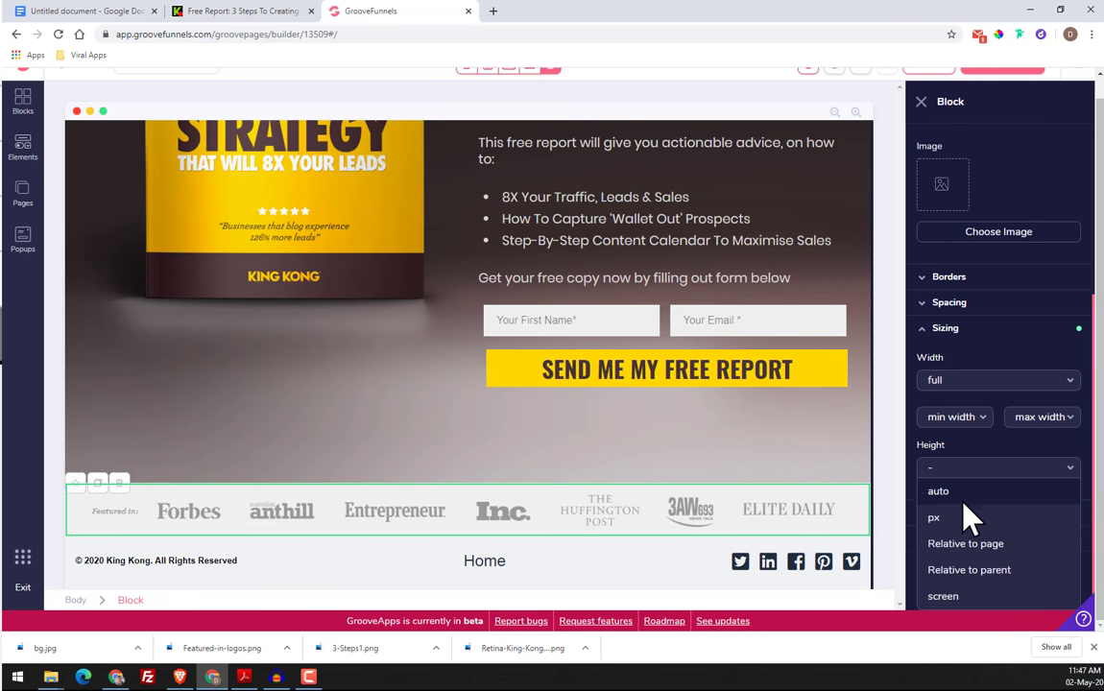
left_click(965, 518)
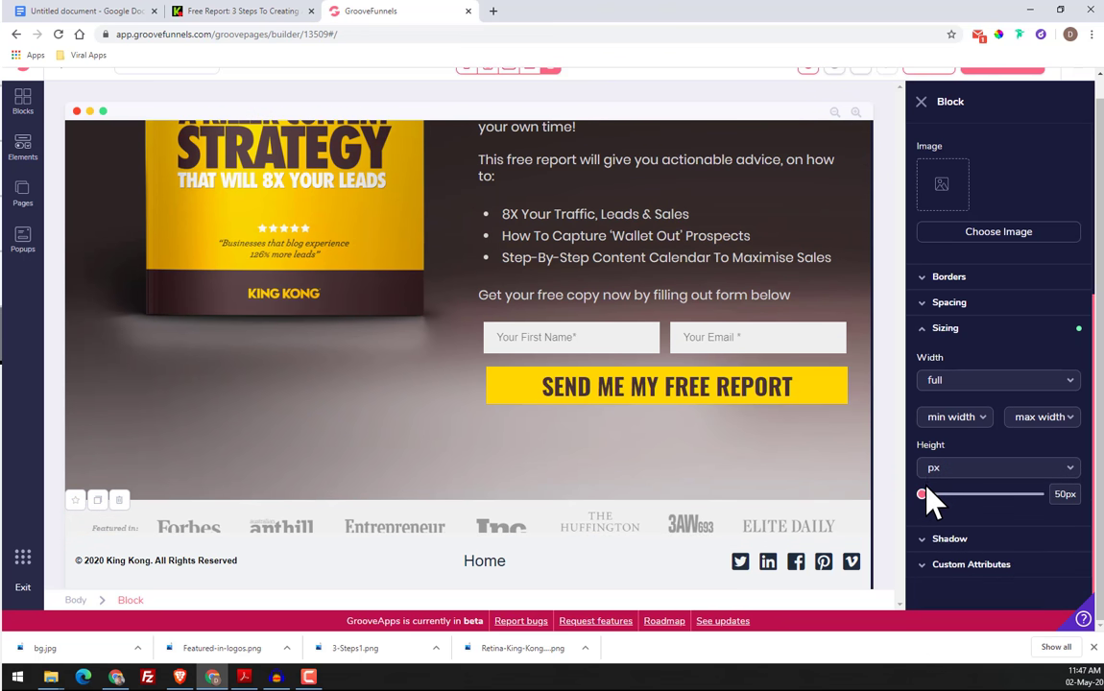
mouse_move(922, 528)
left_mouse_down()
mouse_move(946, 527)
mouse_move(932, 528)
left_mouse_up()
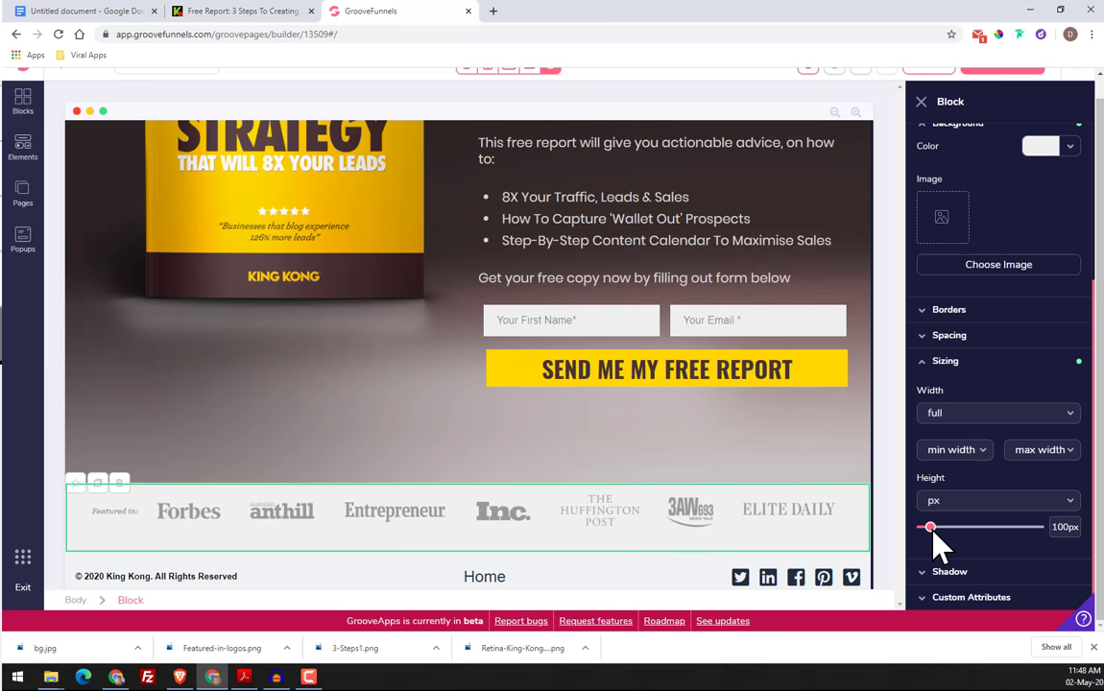
scroll(630, 562, "down", 1)
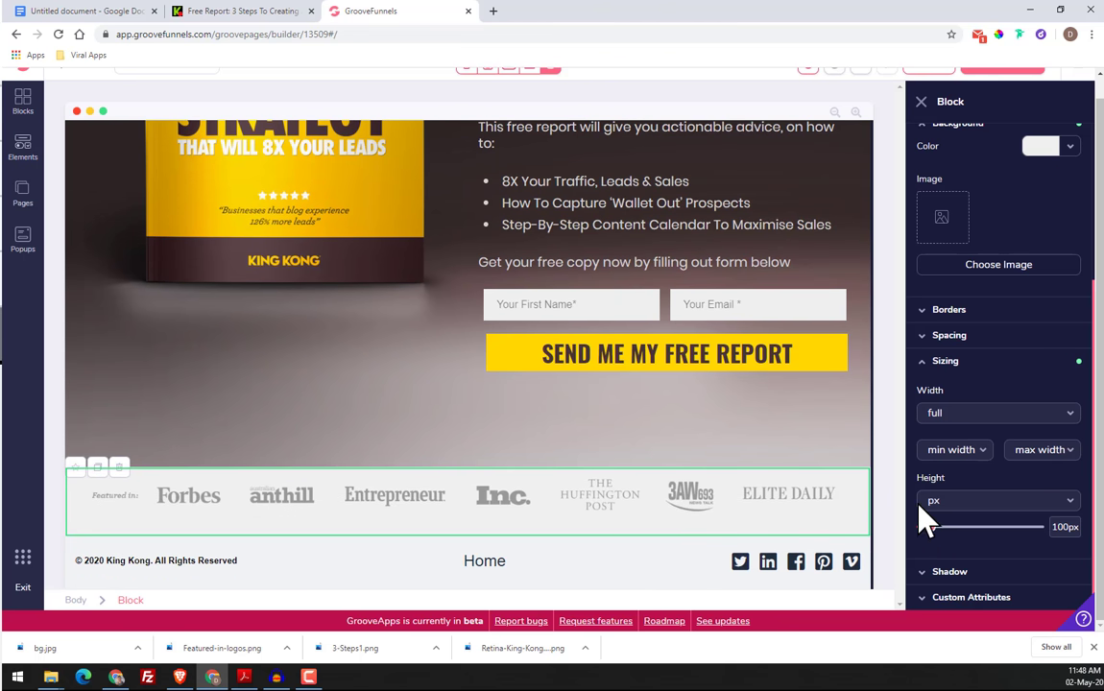
Increase the "Featured in" block's height to 150px and set the logo image's top padding to 9
left_click_drag(934, 529, 939, 528)
left_click(611, 510)
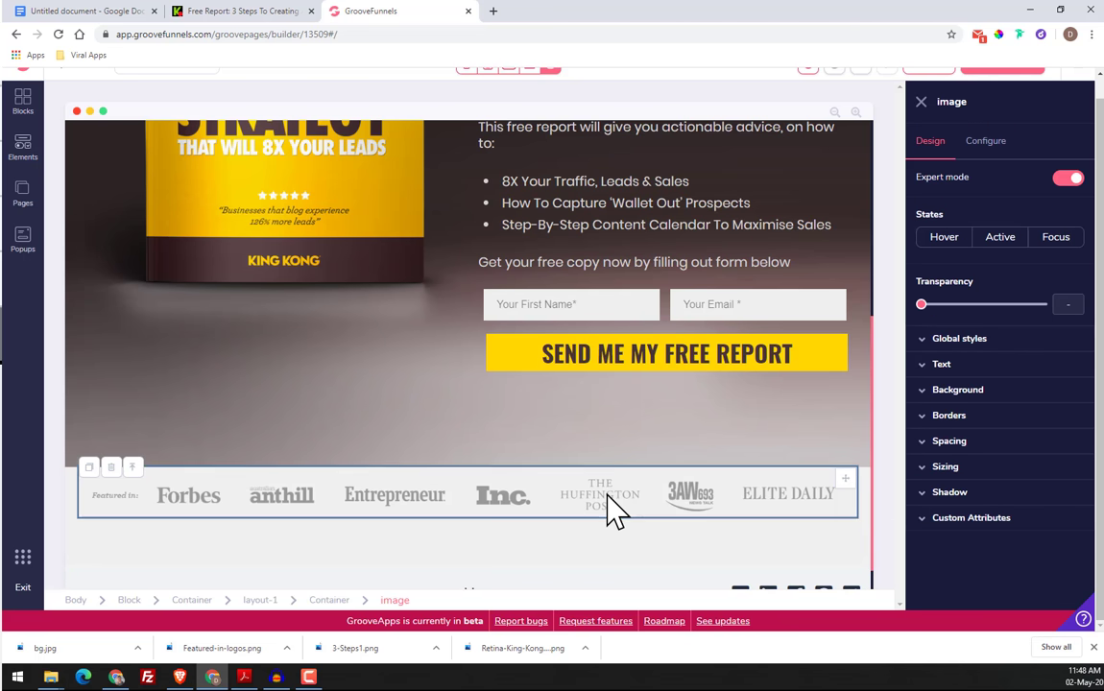
left_click(963, 446)
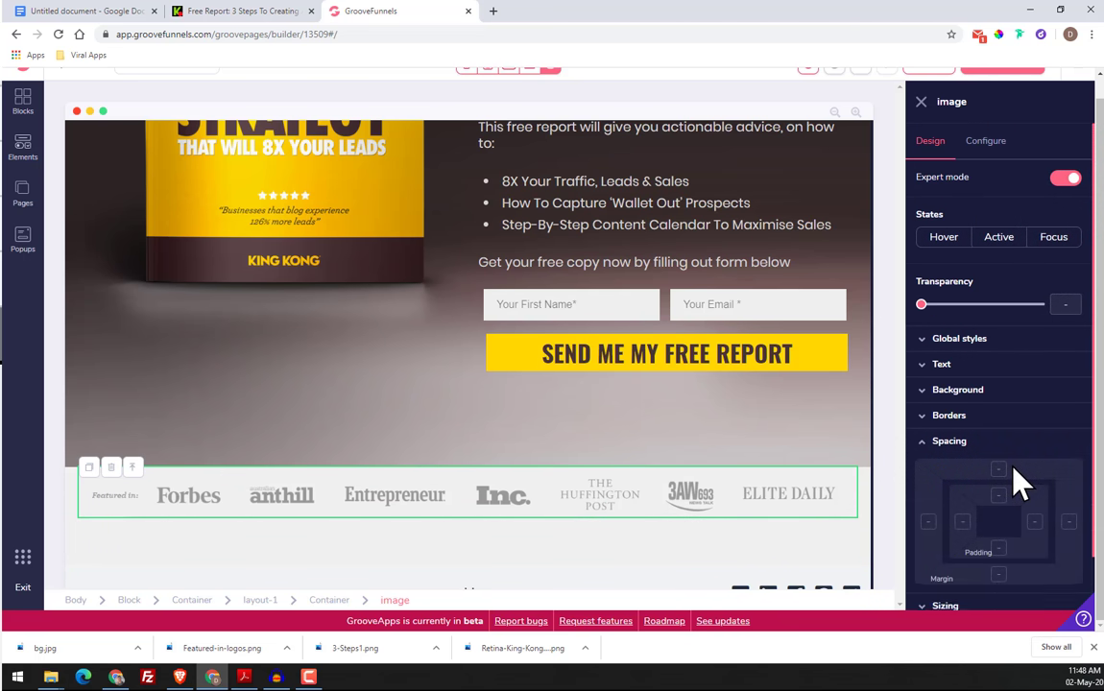
left_click(1000, 469)
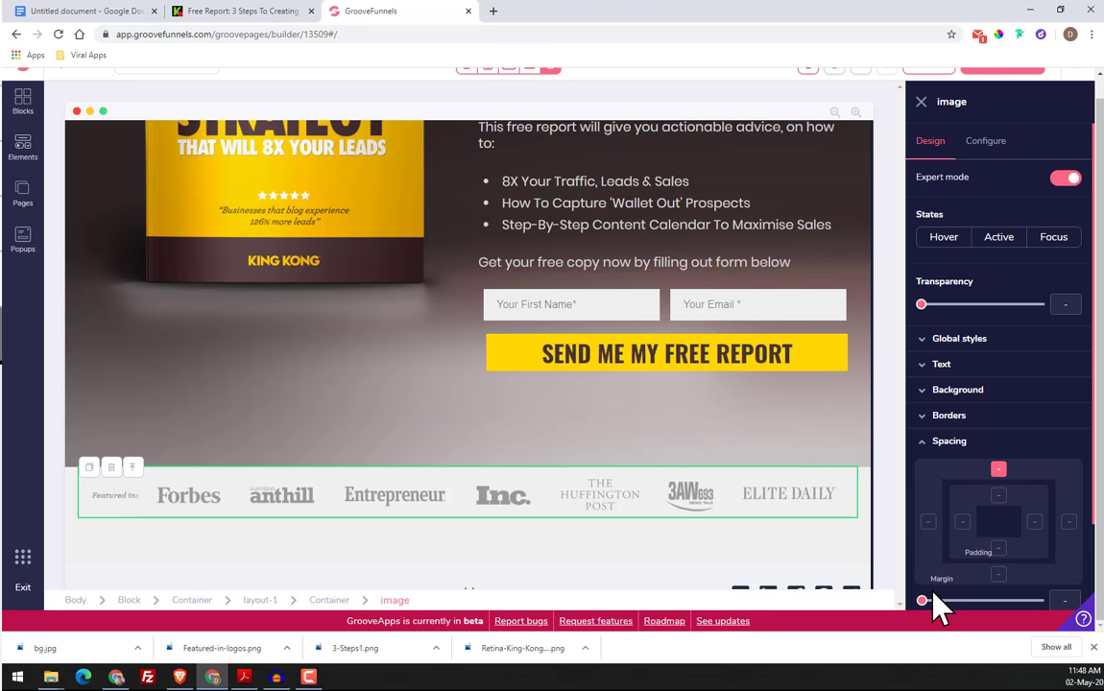
left_click(999, 495)
left_click_drag(923, 600, 979, 603)
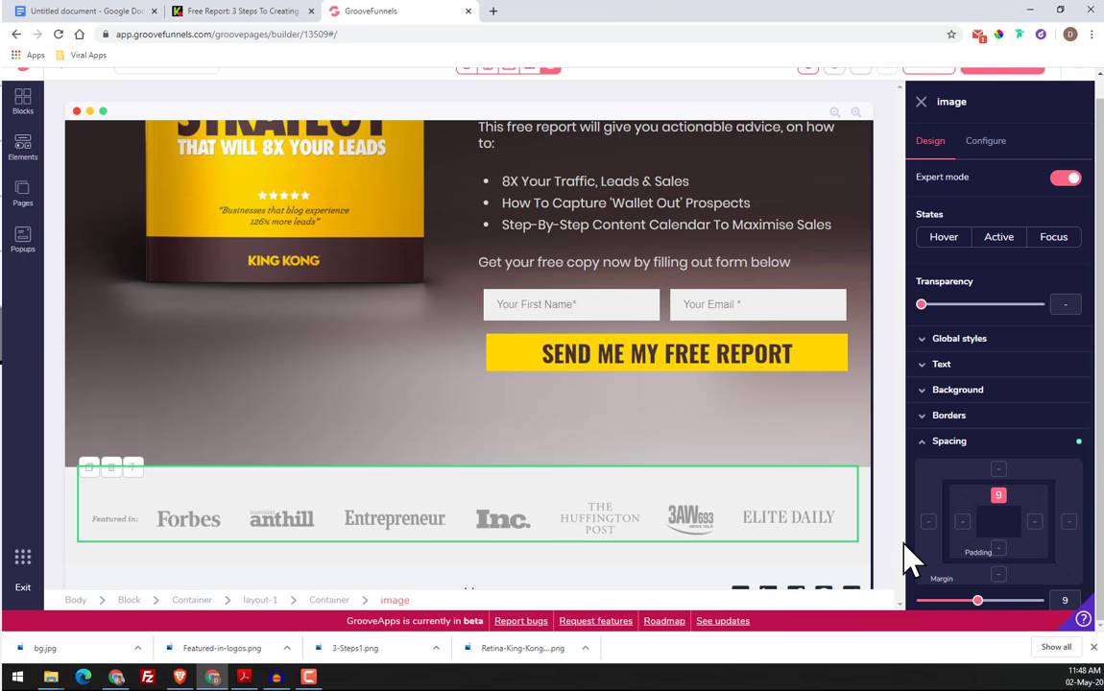
scroll(451, 555, "down", 1)
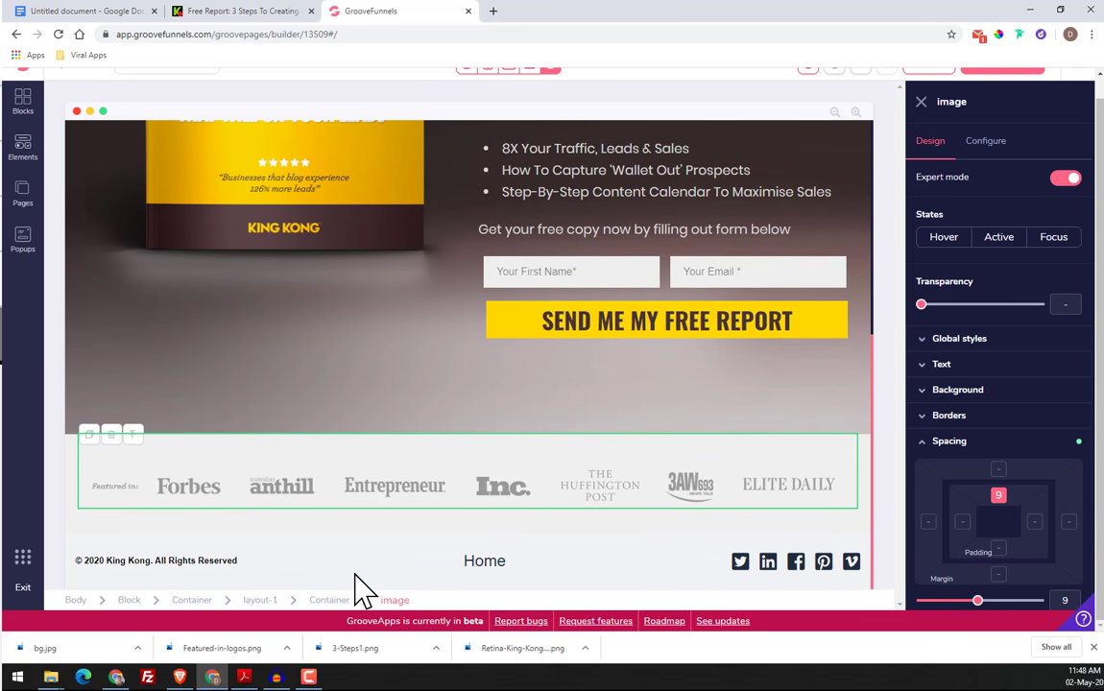
Select the footer block, then sample the original page's footer background with the ColorPick eyedropper and copy its hex code 252525
left_click(365, 564)
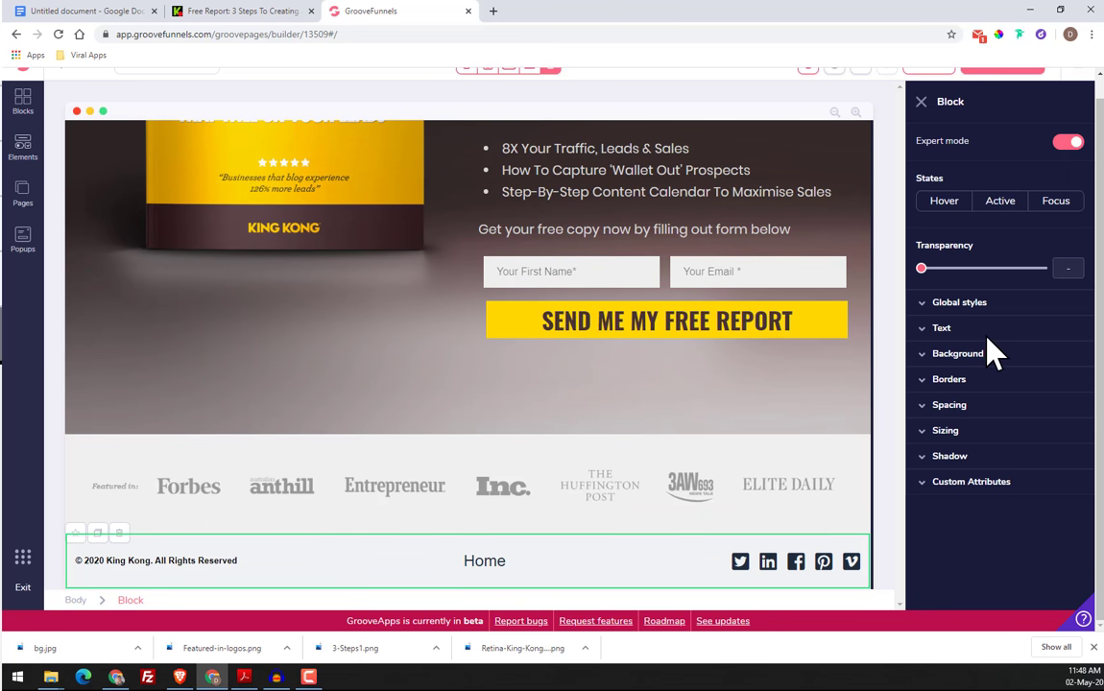
left_click(249, 11)
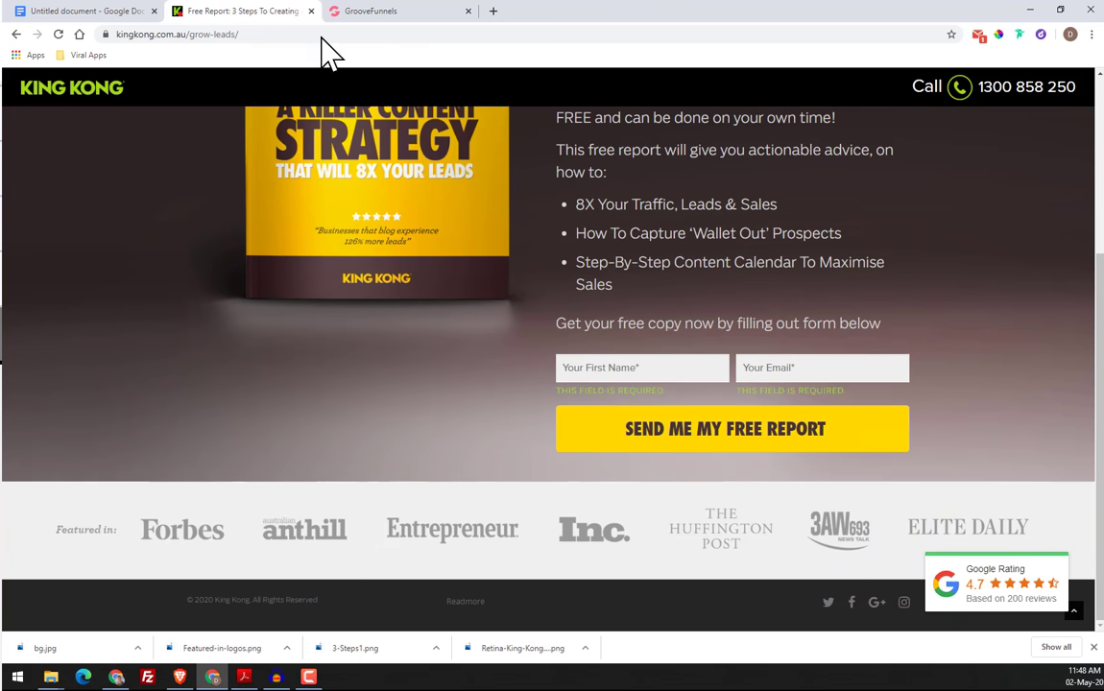
left_click(1000, 35)
left_click(629, 626)
right_click(669, 561)
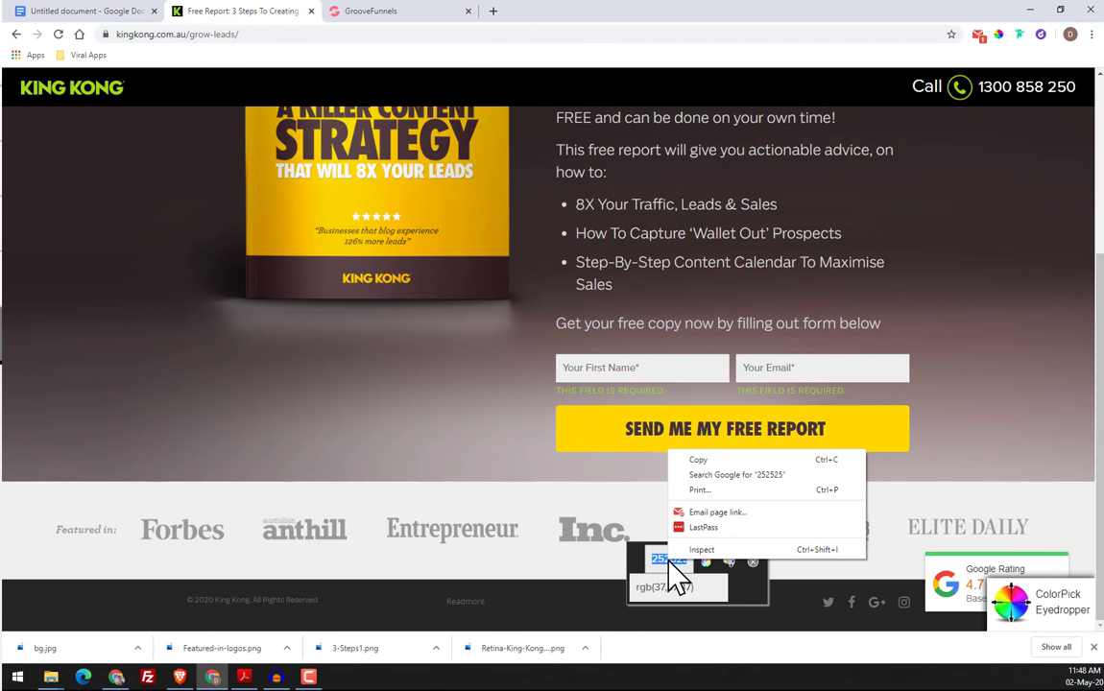
left_click(709, 464)
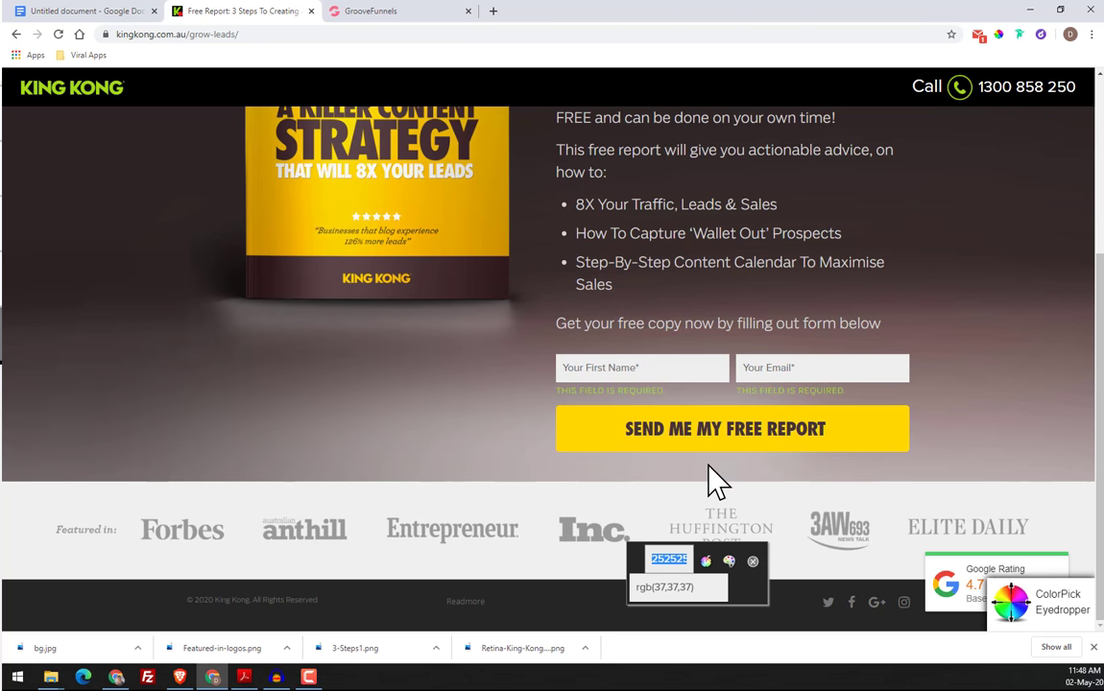
Set the footer block's background color to #252525 in GrooveFunnels using the copied hex code
left_click(412, 12)
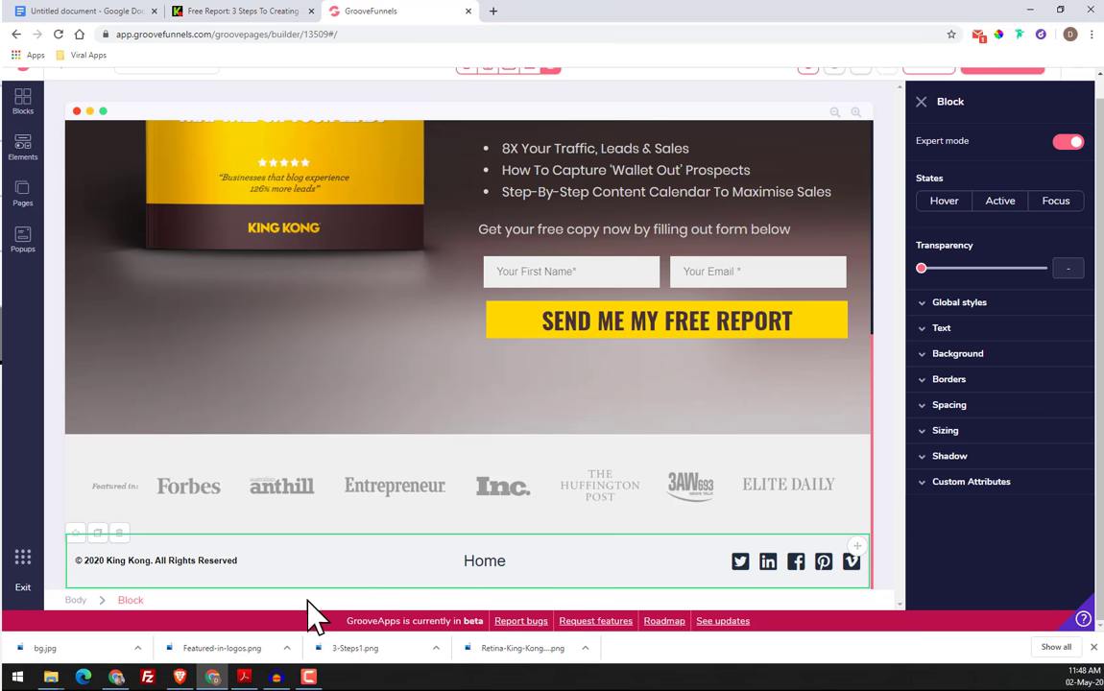
left_click(960, 354)
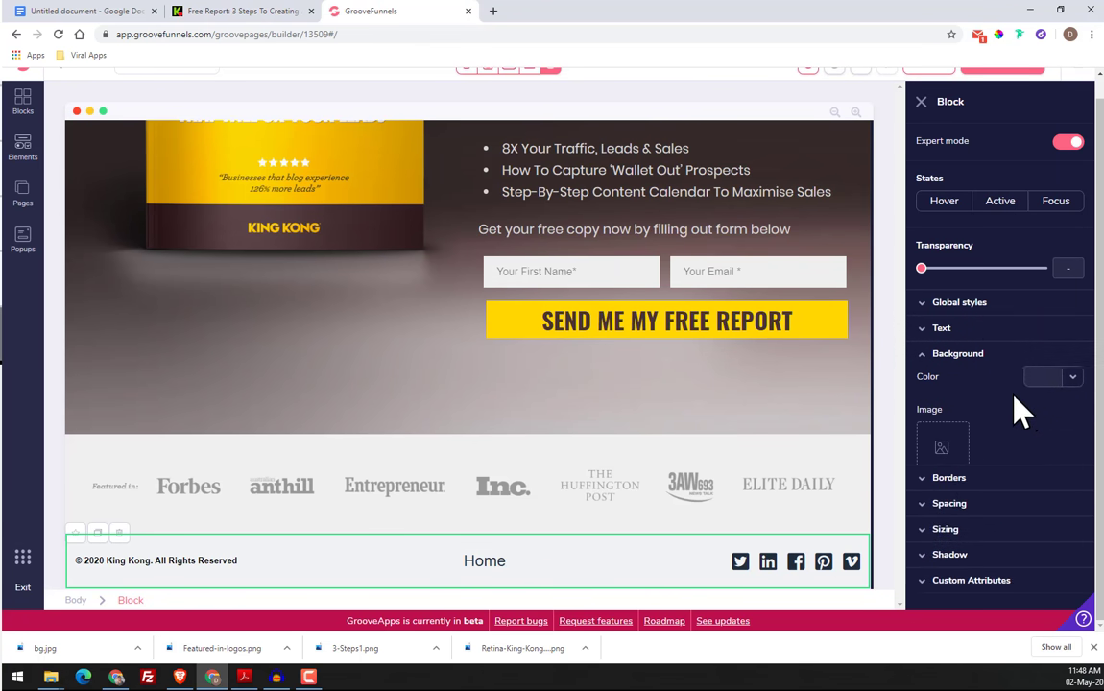
left_click(1069, 376)
left_click(979, 414)
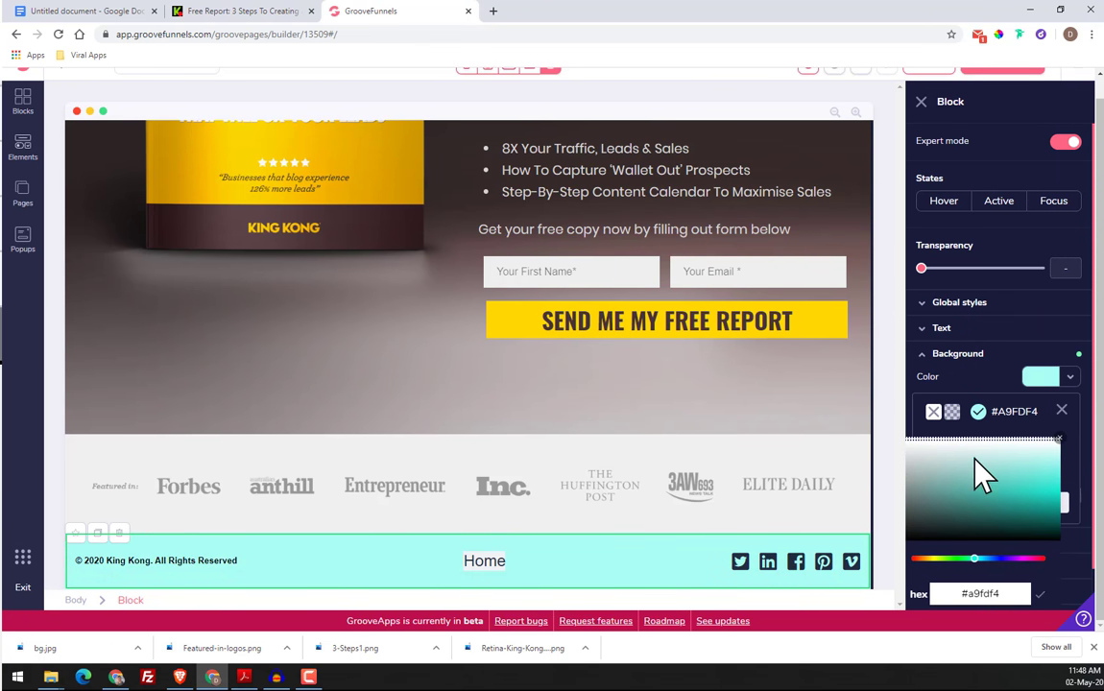
double_click(986, 597)
right_click(986, 595)
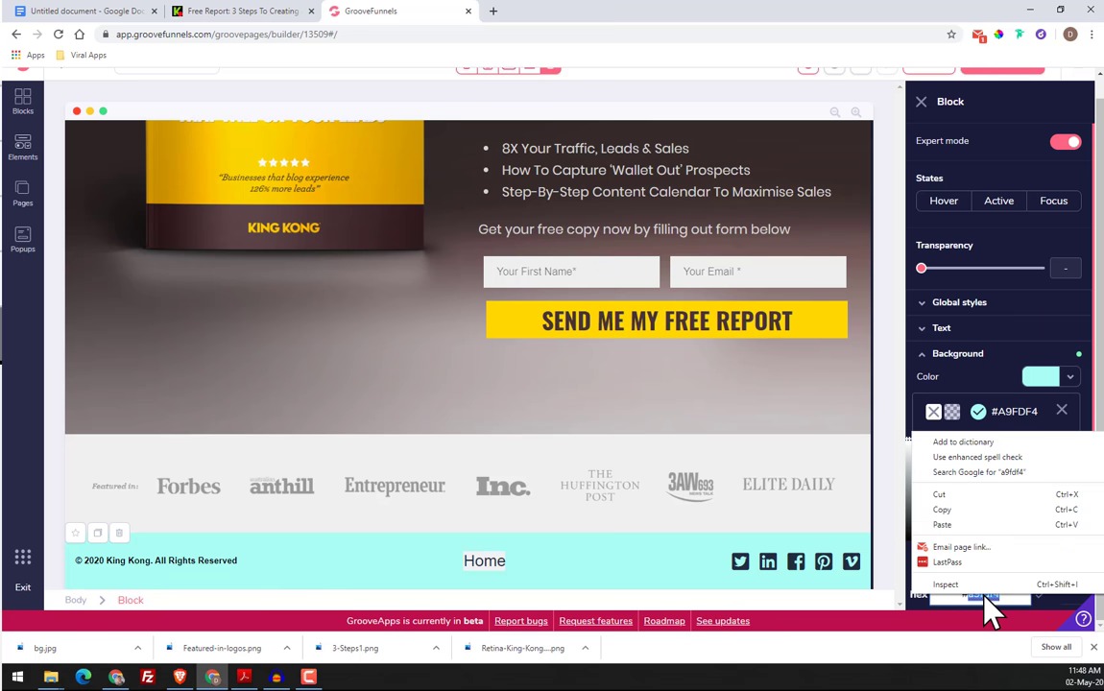
left_click(970, 525)
left_click(1040, 595)
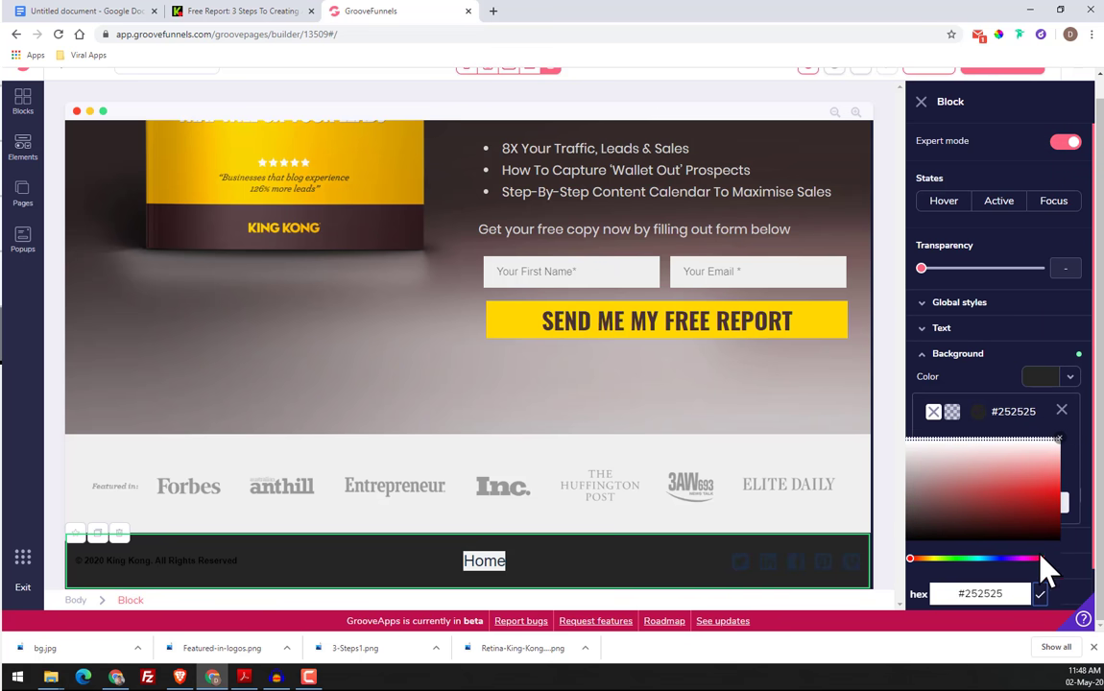
left_click(1062, 411)
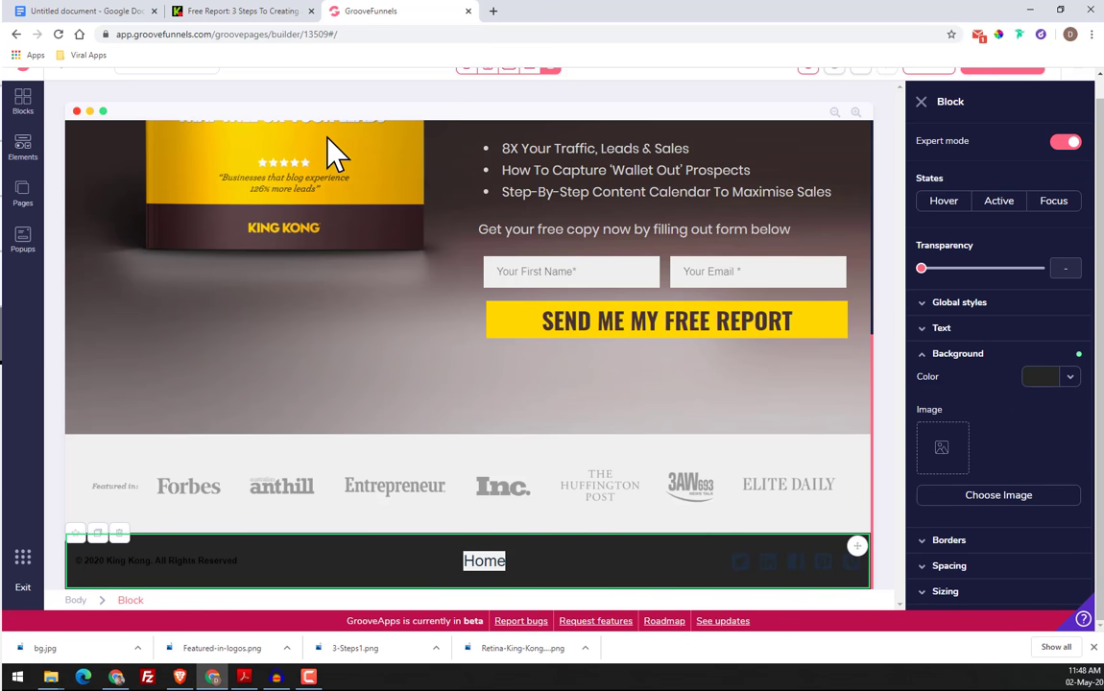
Compare the logo strip with the original page and check the "Featured in" block's height setting
left_click(227, 9)
left_click(362, 11)
left_click(273, 460)
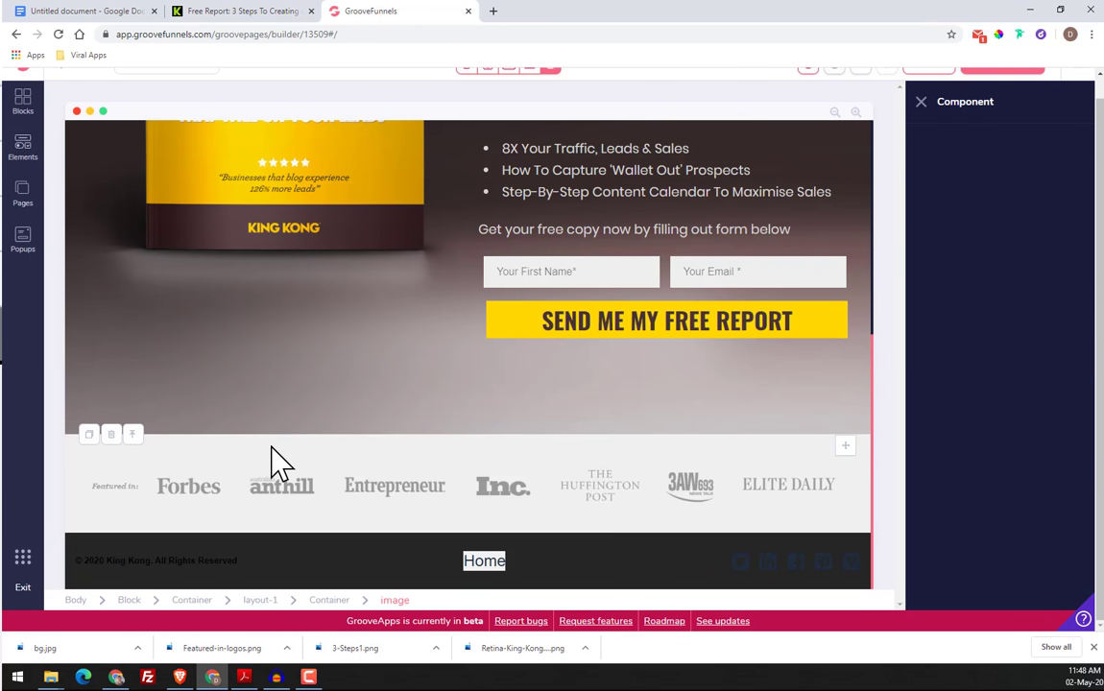
left_click(130, 600)
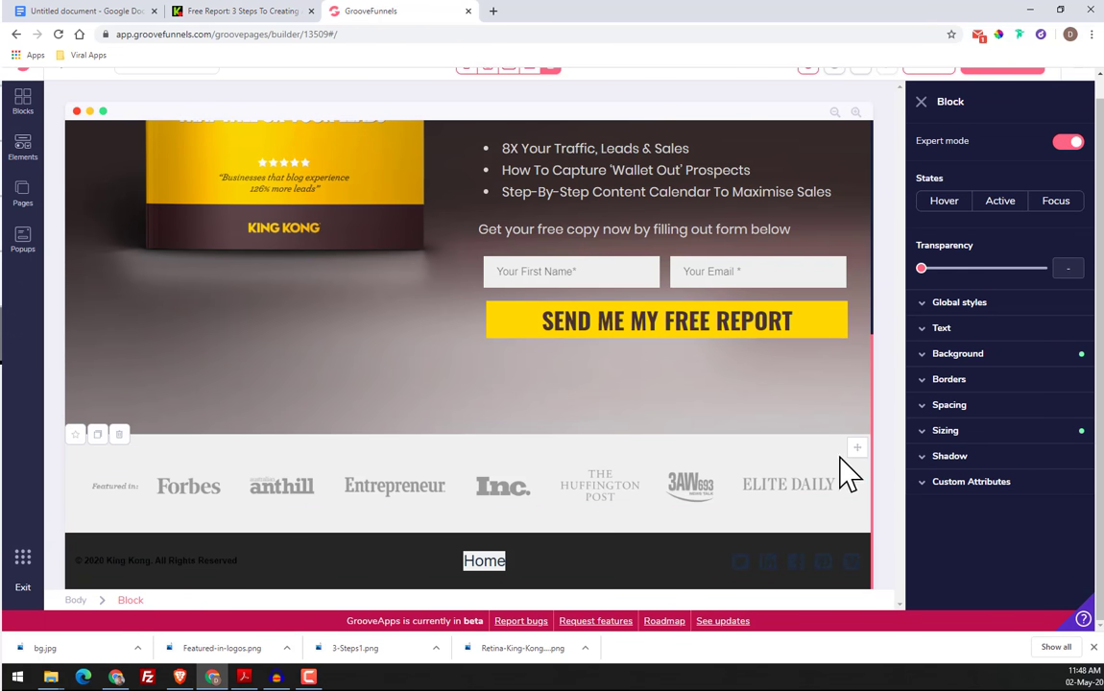
left_click(971, 432)
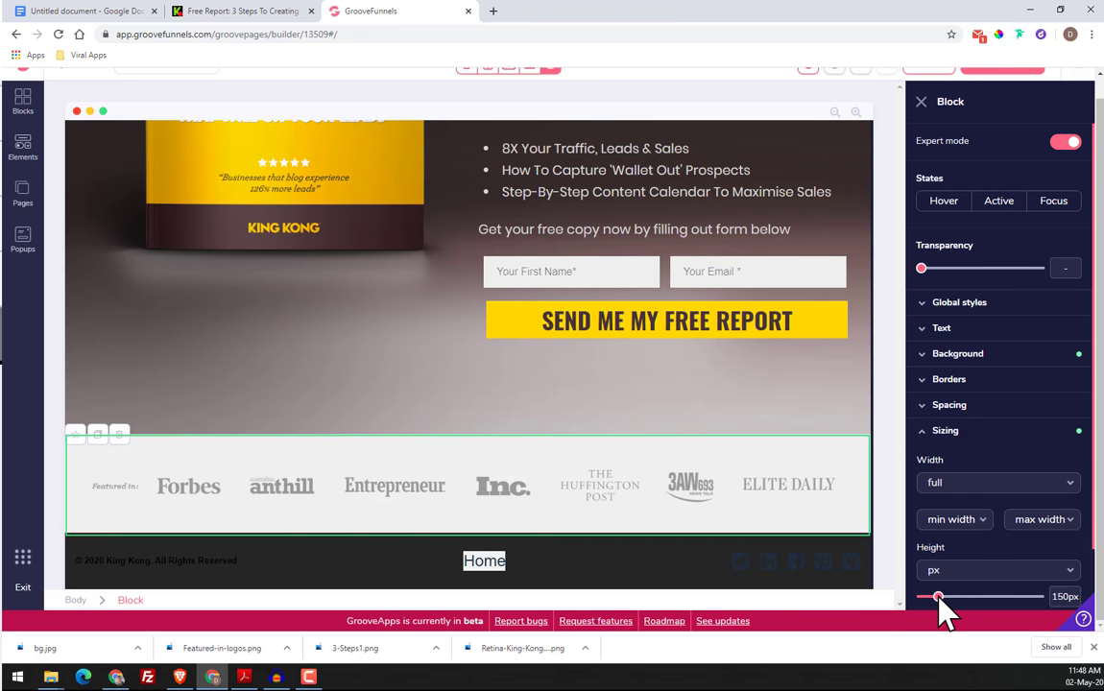
left_click_drag(937, 596, 938, 597)
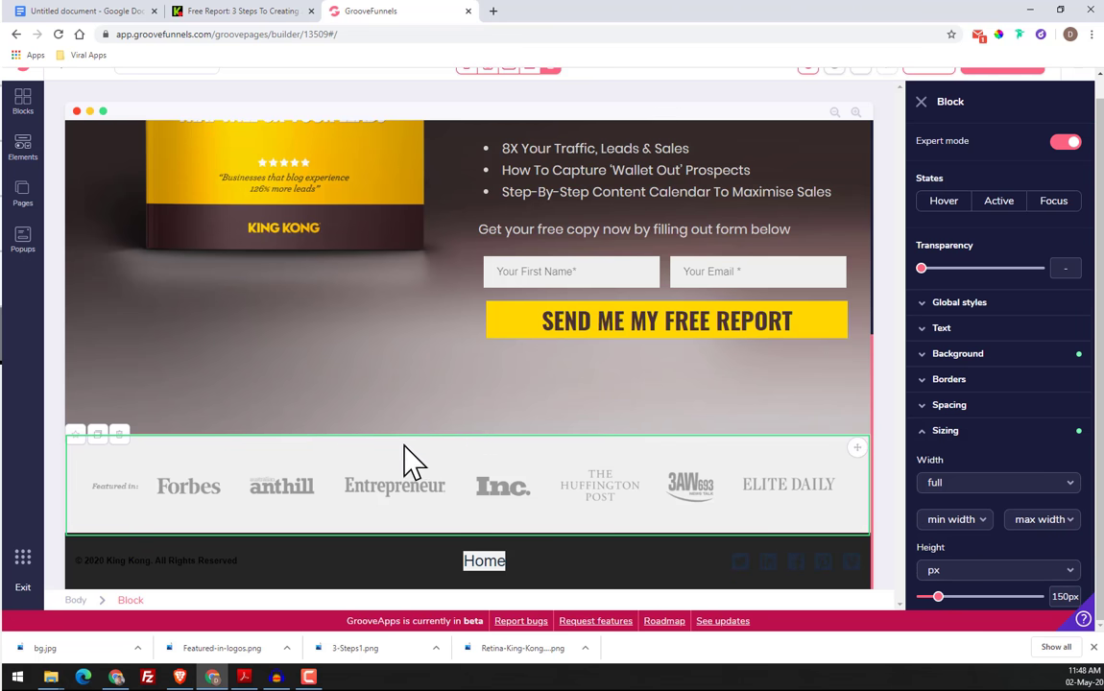
Copy the color code #777777 of the original page's footer copyright text with Fonts Ninja and return to GrooveFunnels
left_click(363, 569)
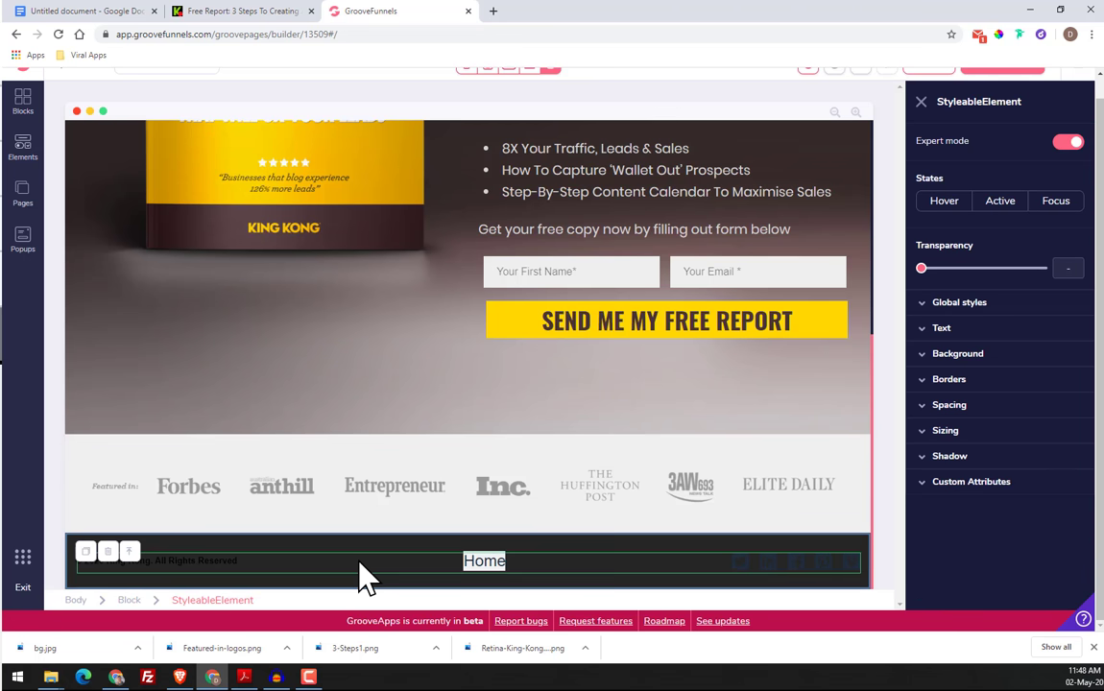
left_click(303, 10)
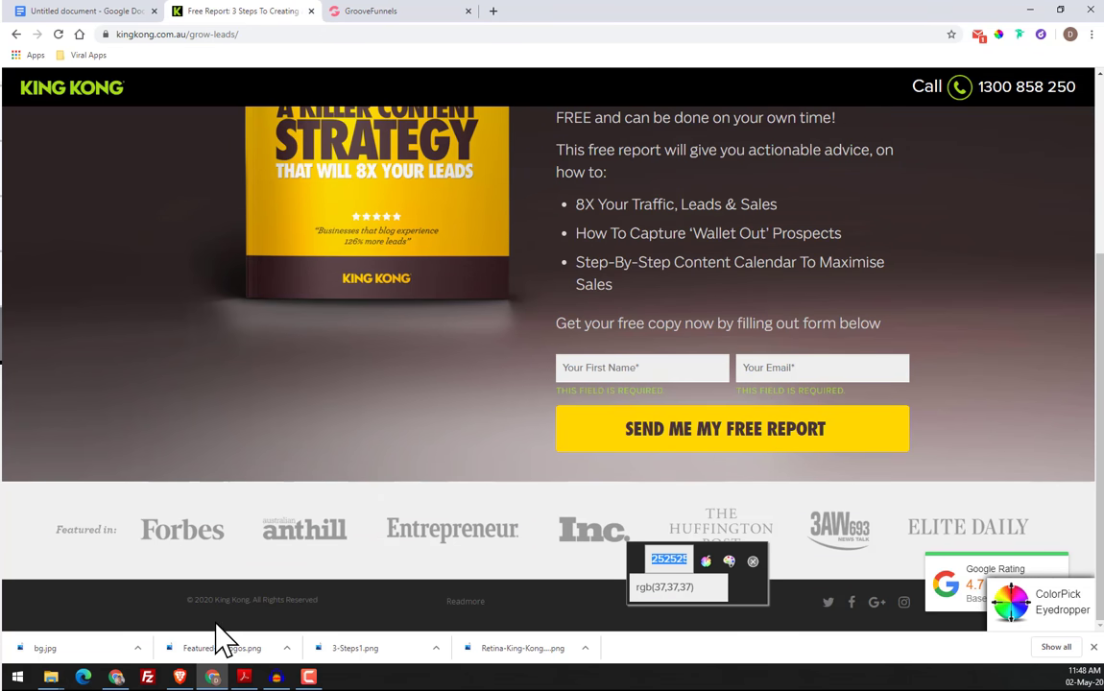
left_click(753, 561)
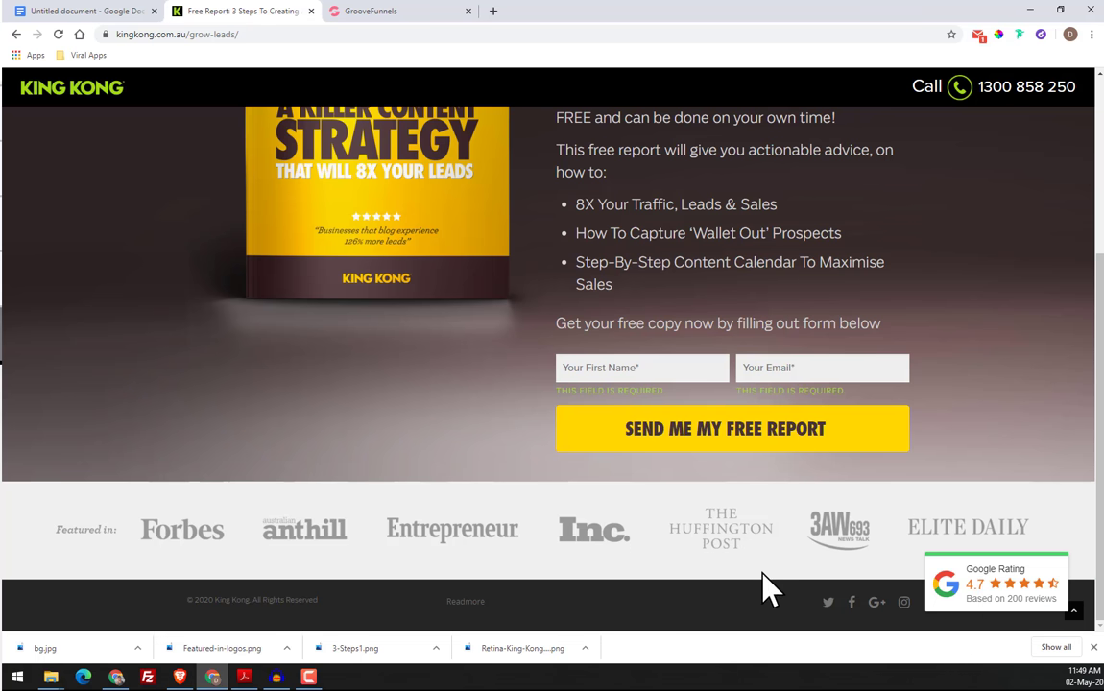
left_click(1020, 36)
mouse_move(261, 603)
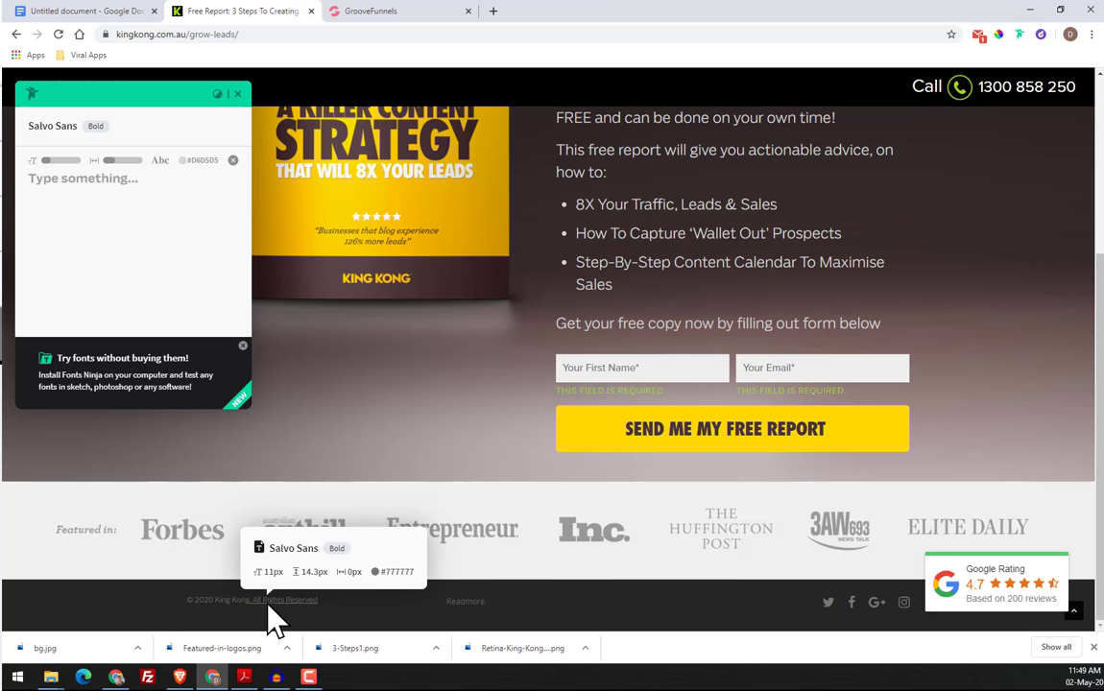
left_click(238, 94)
left_click(94, 11)
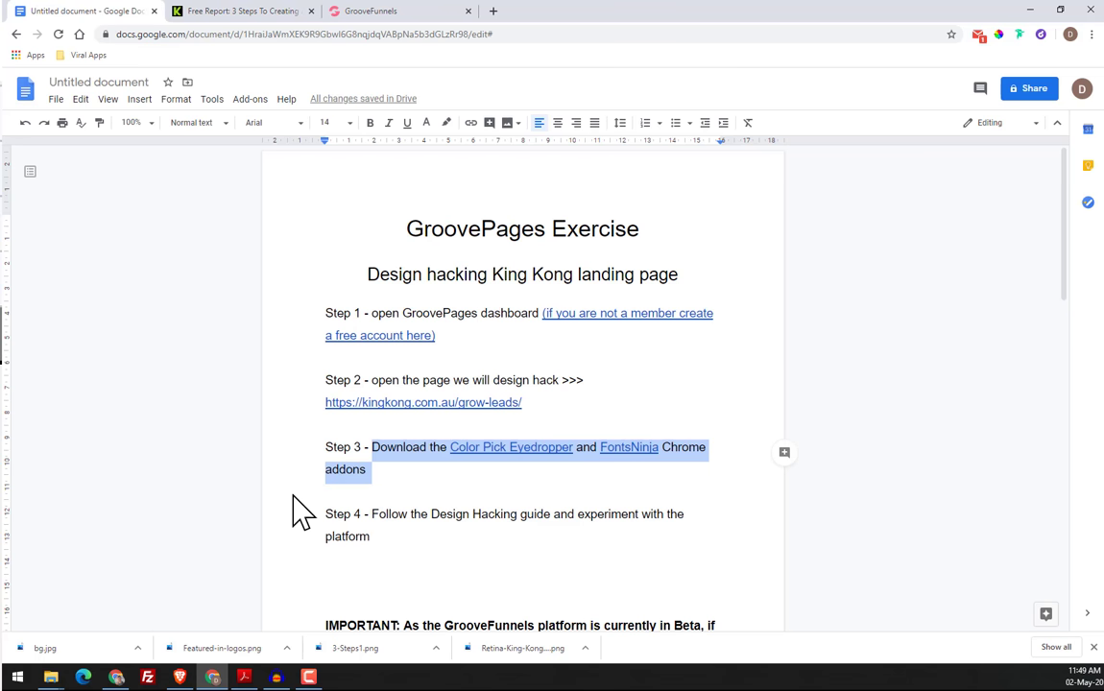
left_click(331, 11)
Set the footer copyright text's color to #777777 using the copied code, removing the duplicate hash sign
left_click(225, 561)
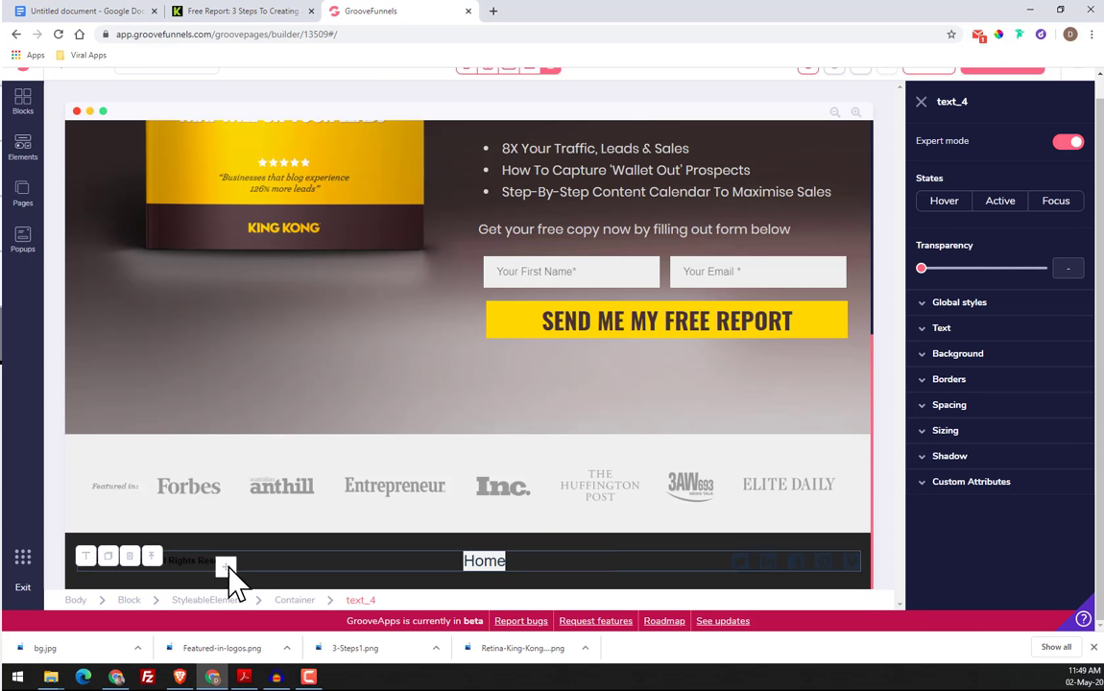
left_click(88, 560)
scroll(218, 563, "down", 1)
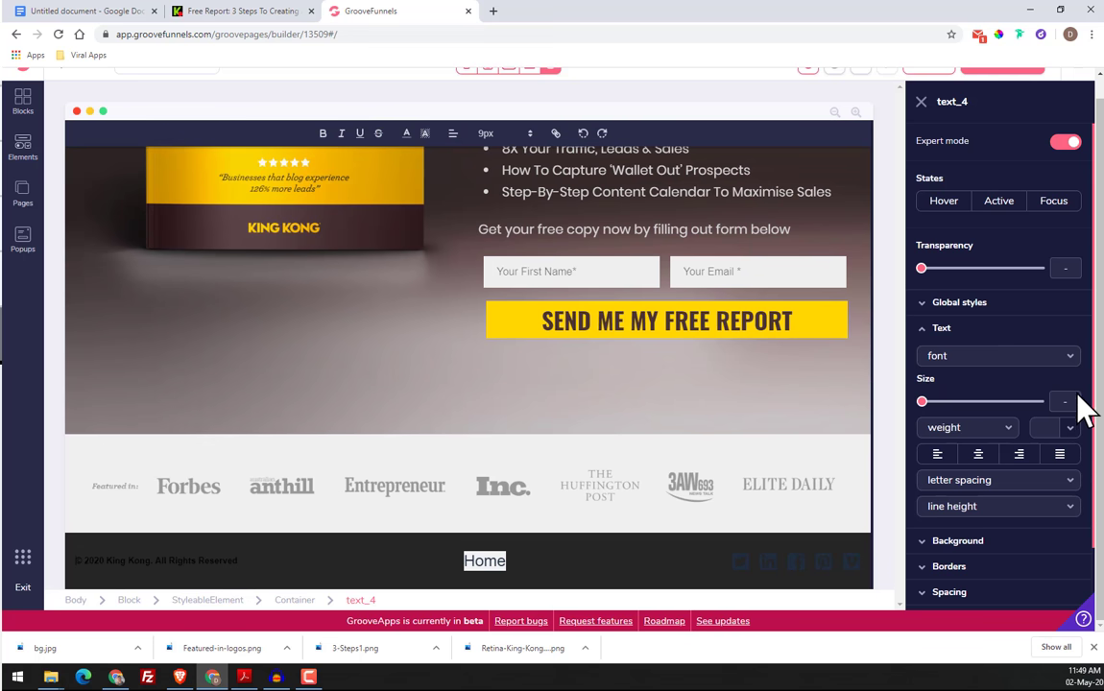
left_click(1072, 428)
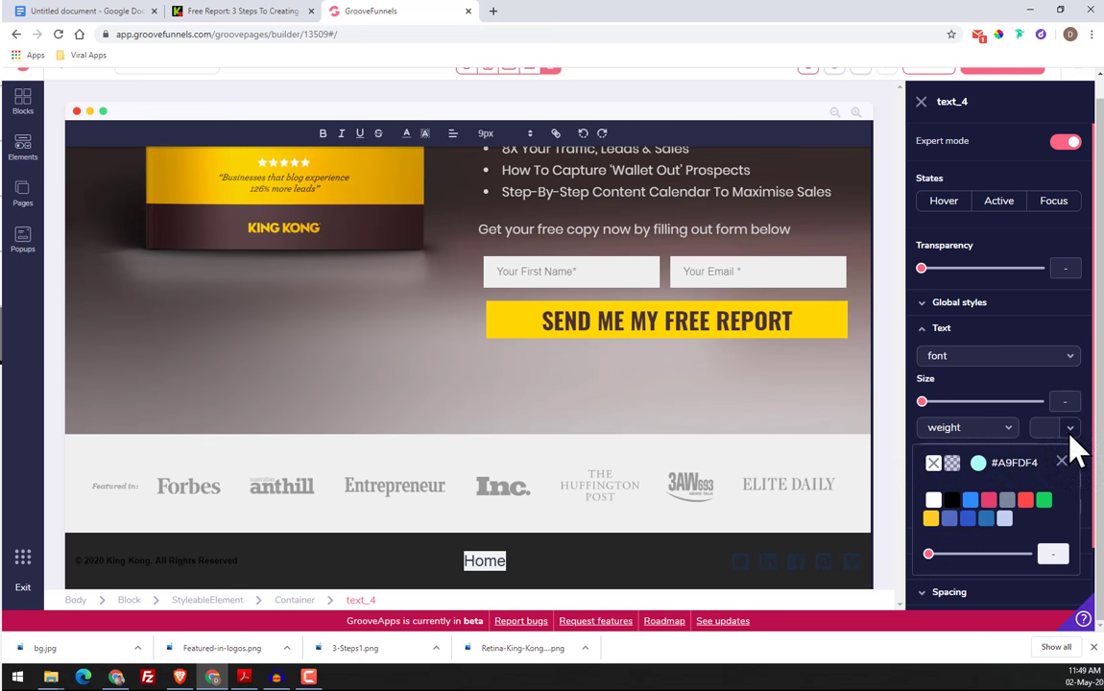
left_click(977, 465)
scroll(1005, 527, "down", 1)
double_click(1000, 576)
right_click(1003, 578)
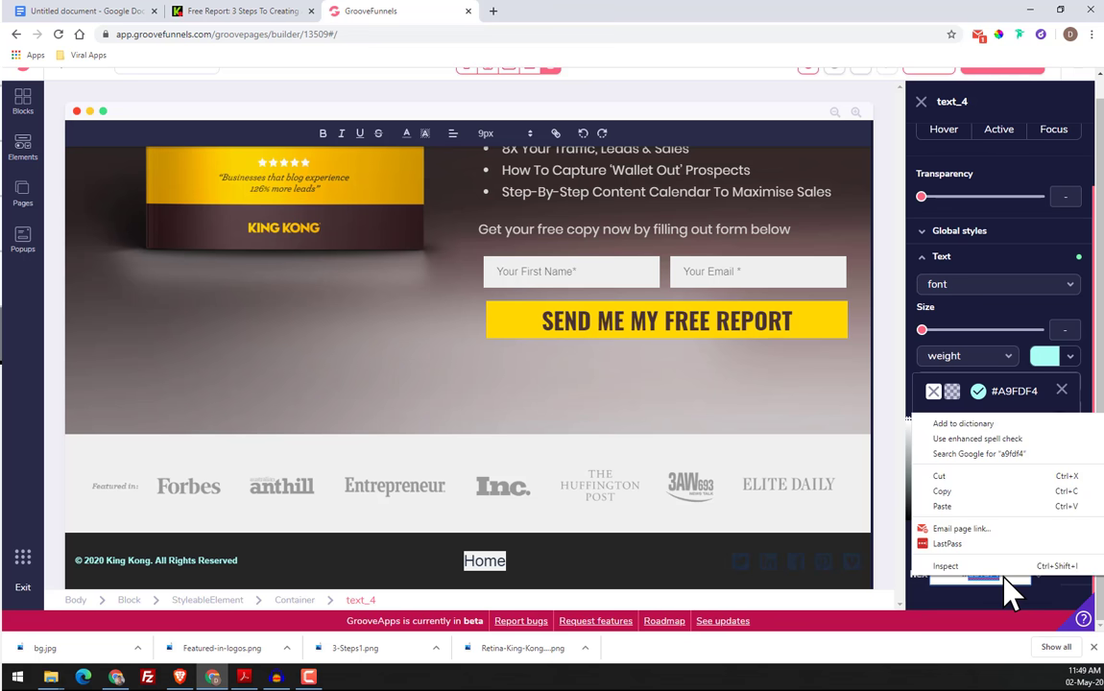
left_click(943, 506)
left_click(1044, 577)
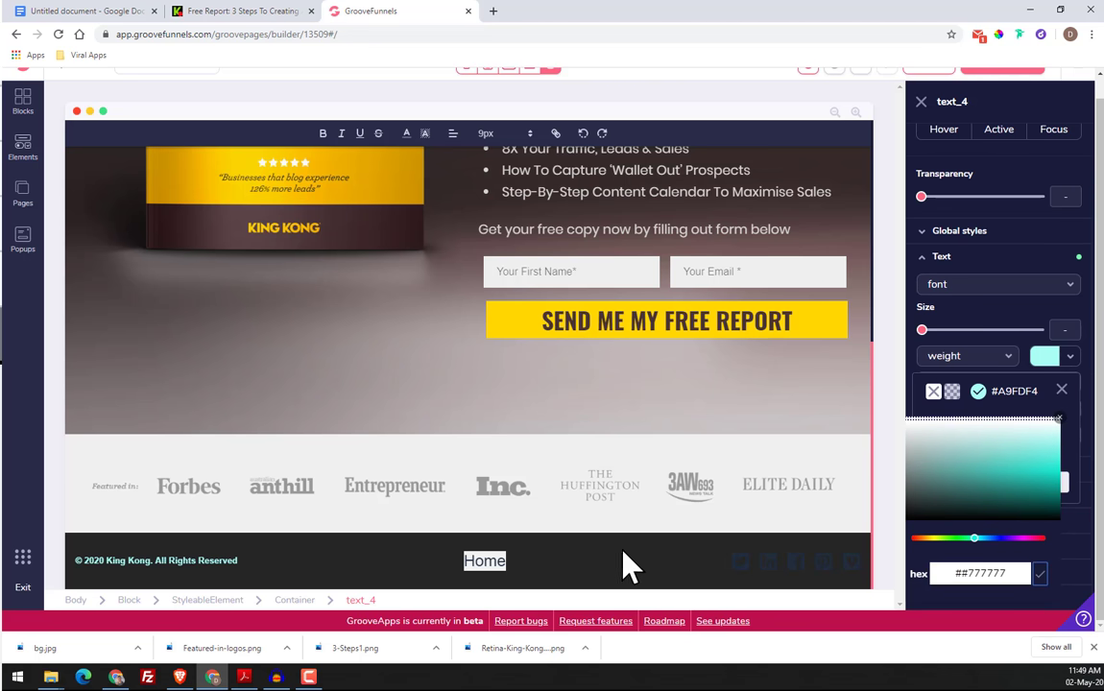
left_click(961, 574)
key("BackSpace")
left_click(1041, 575)
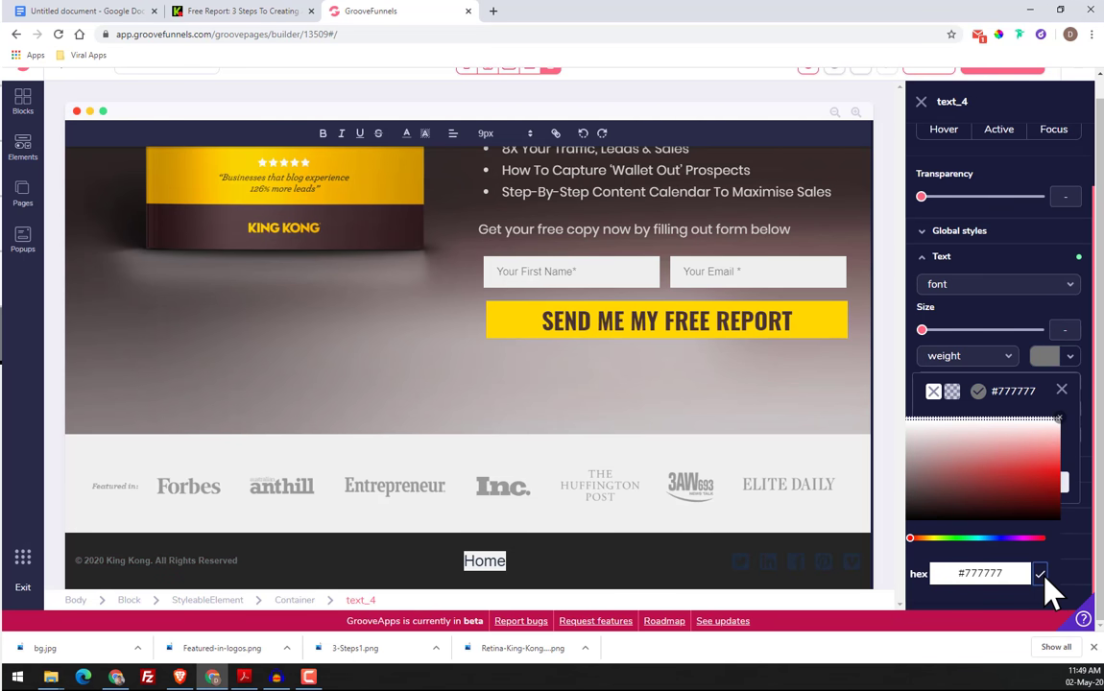
Add a Text Link element to the footer between the copyright text and the Home link
left_click(486, 564)
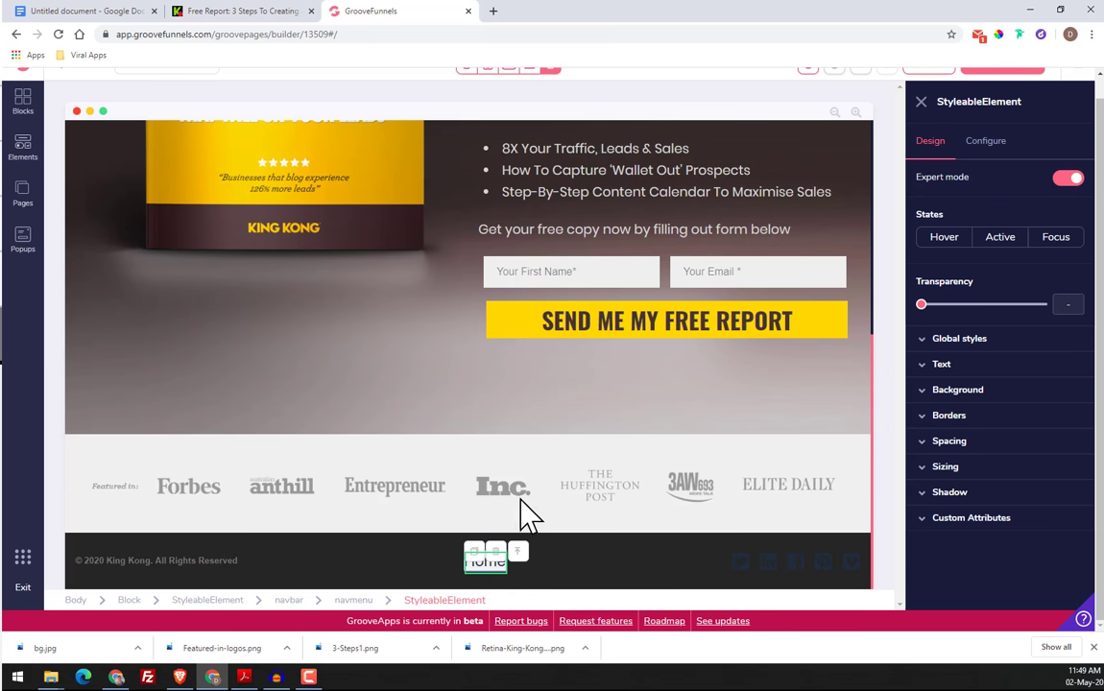
left_click(221, 602)
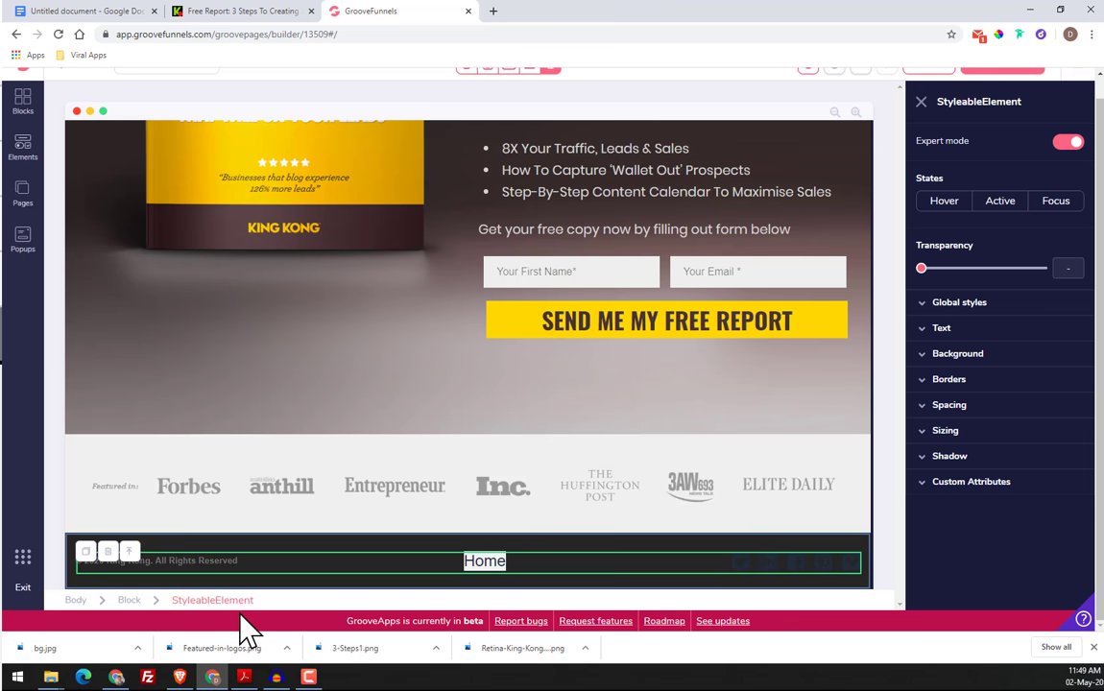
left_click(22, 144)
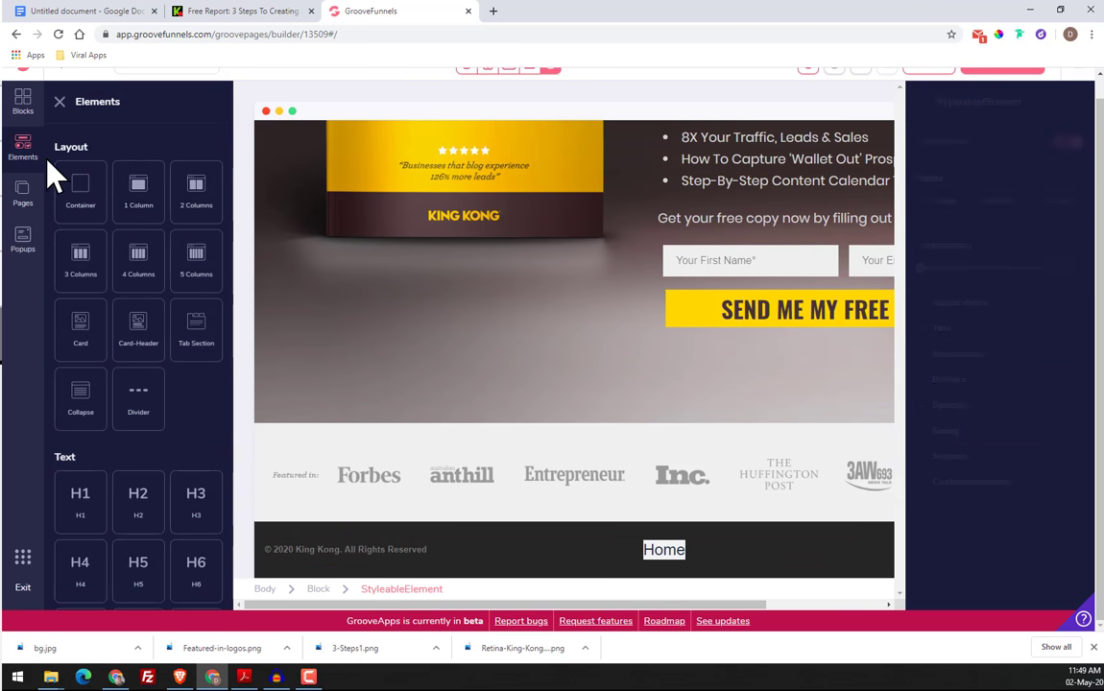
scroll(157, 321, "down", 8)
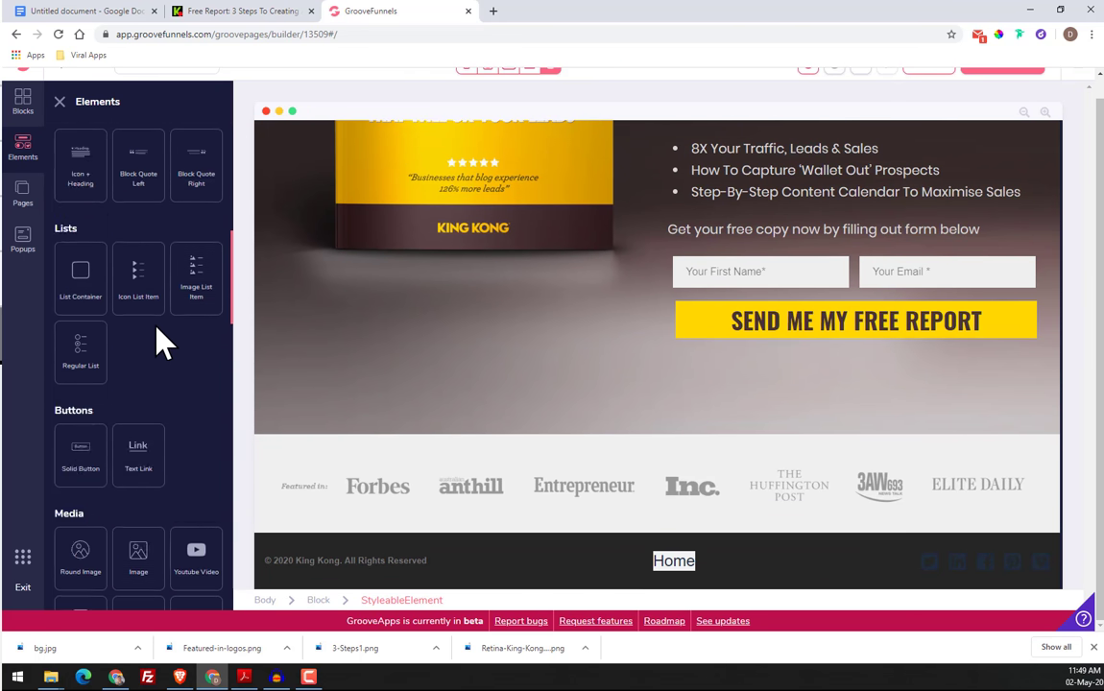
left_click_drag(158, 338, 521, 574)
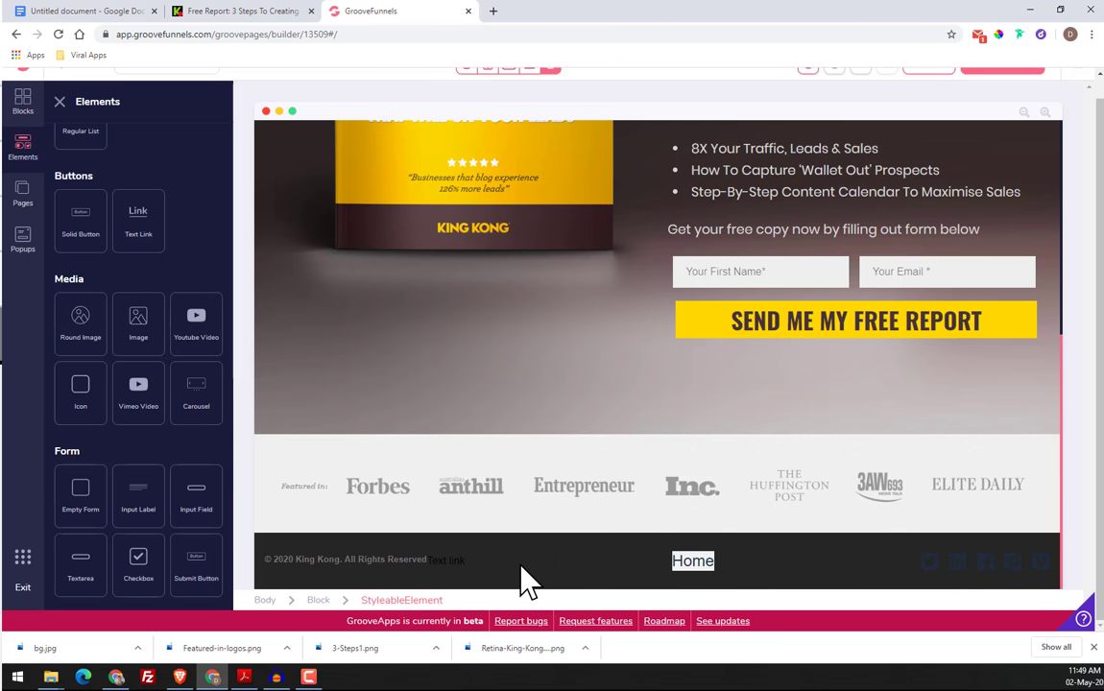
Try to delete the Home link from the footer navigation
left_click(693, 564)
left_click(508, 578)
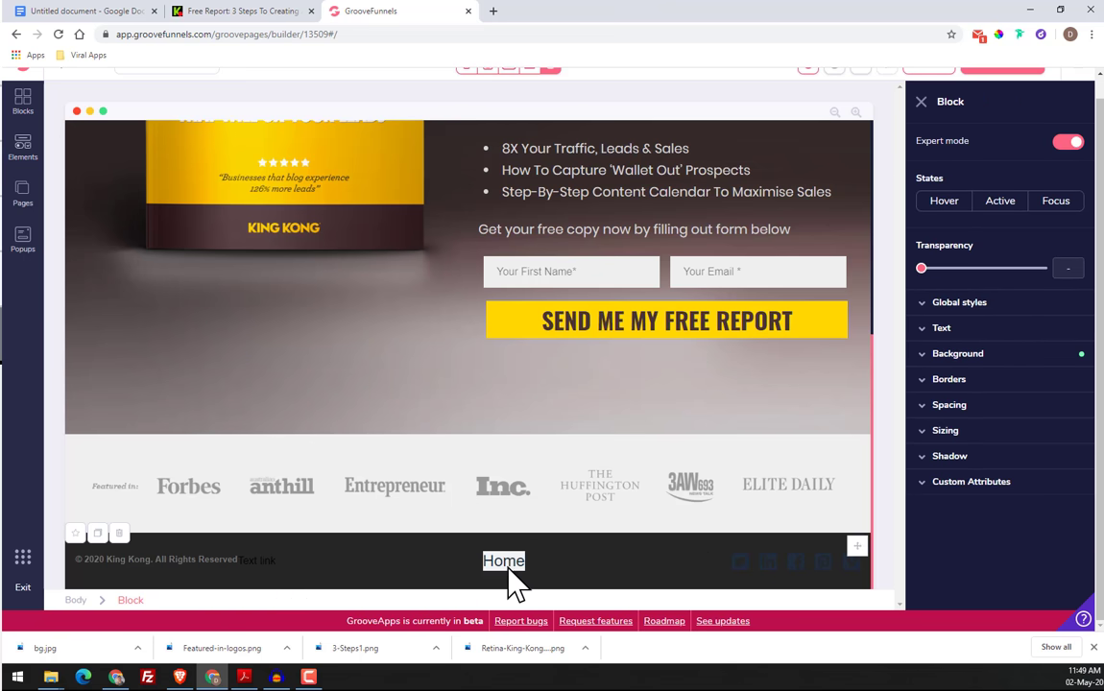
left_click(509, 566)
left_click(516, 552)
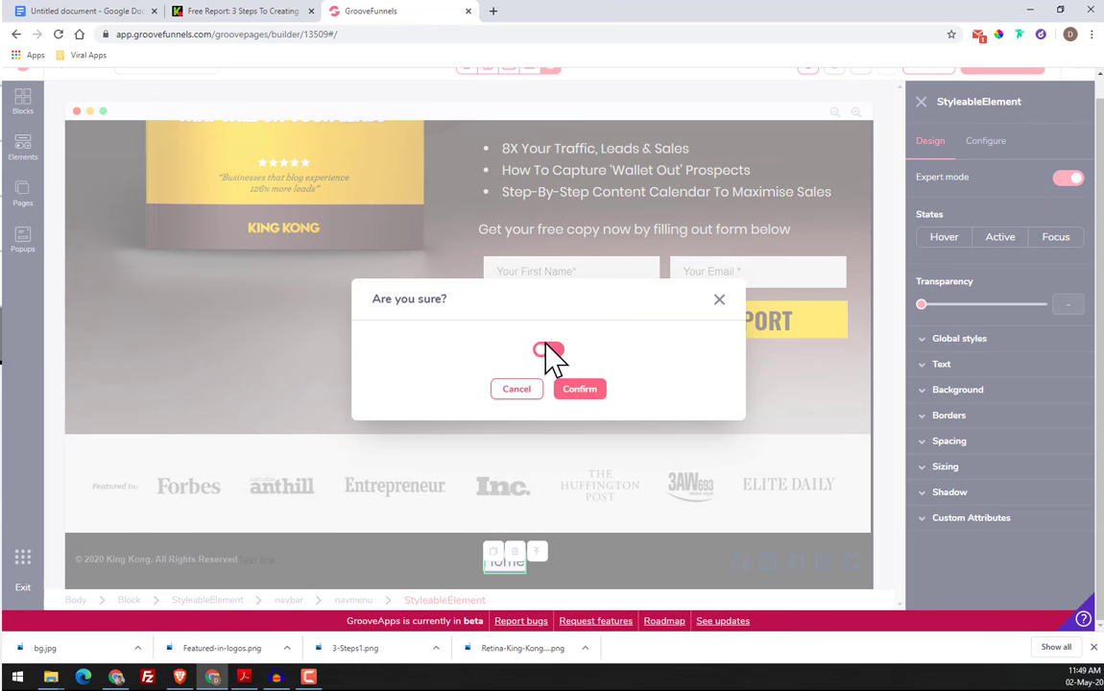
left_click(579, 389)
Set the footer text link's color to #777777 using the copied code and align its text right
left_click(266, 579)
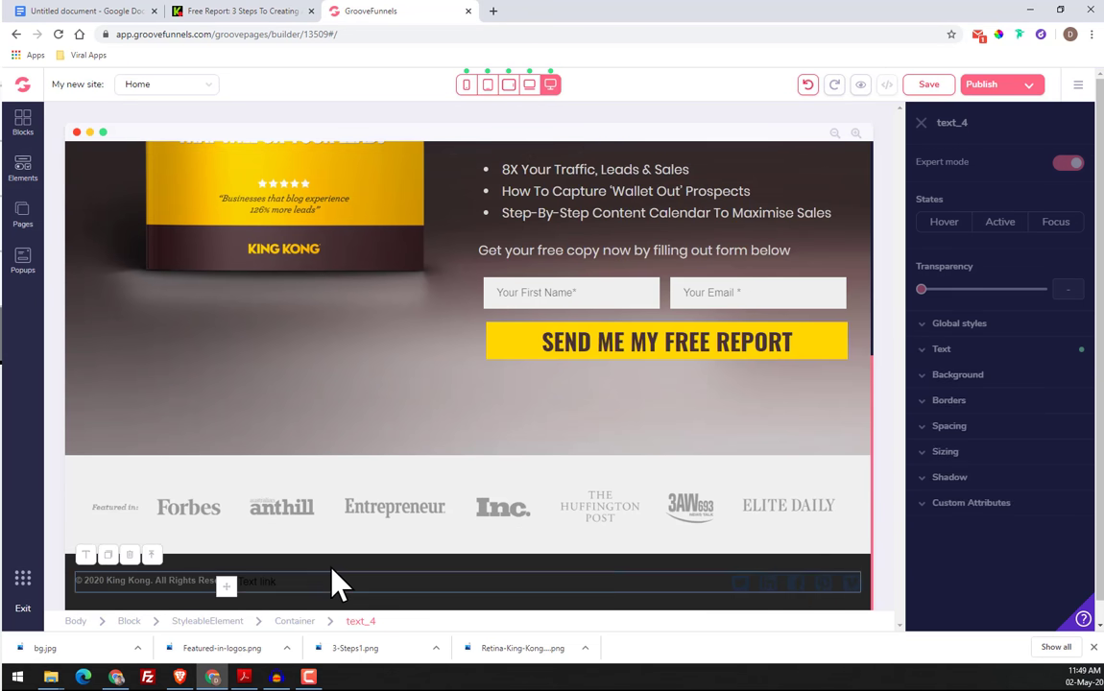
left_click(257, 582)
left_click(1016, 388)
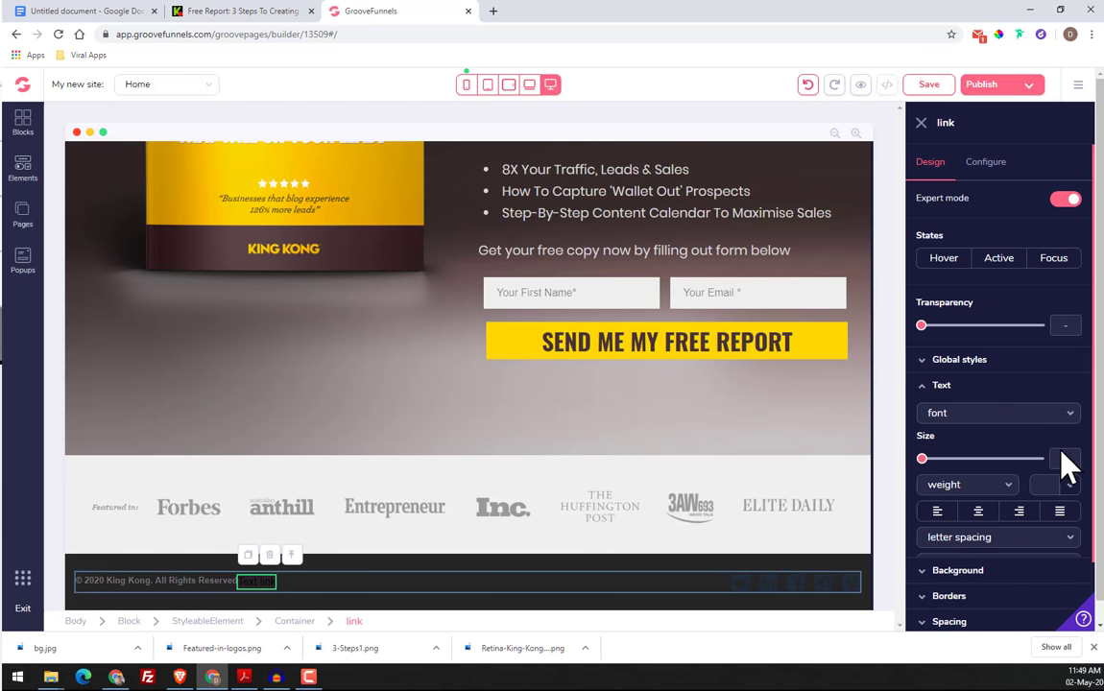
left_click(1069, 485)
left_click(979, 520)
scroll(960, 557, "down", 1)
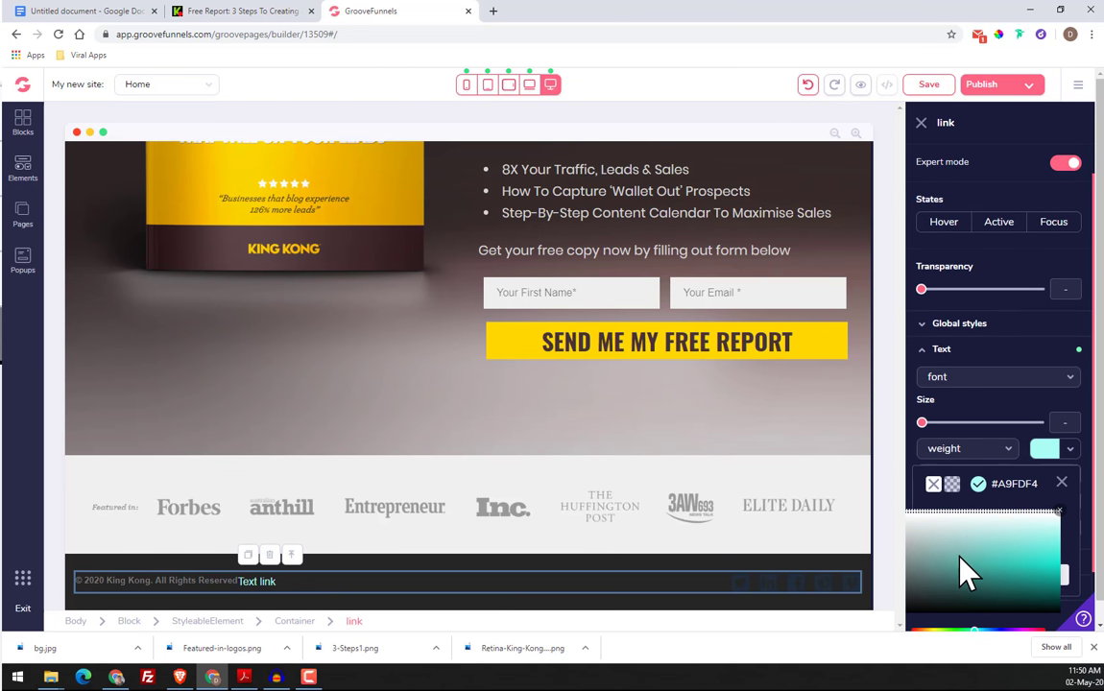
scroll(970, 576, "down", 1)
triple_click(981, 595)
right_click(982, 596)
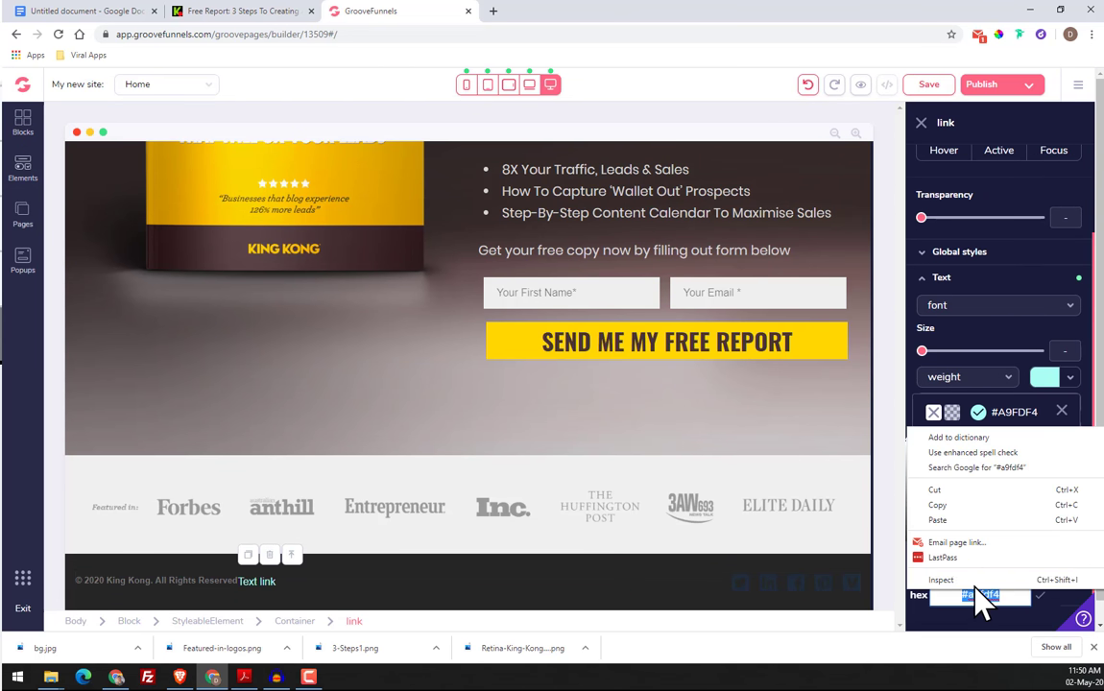
left_click(958, 518)
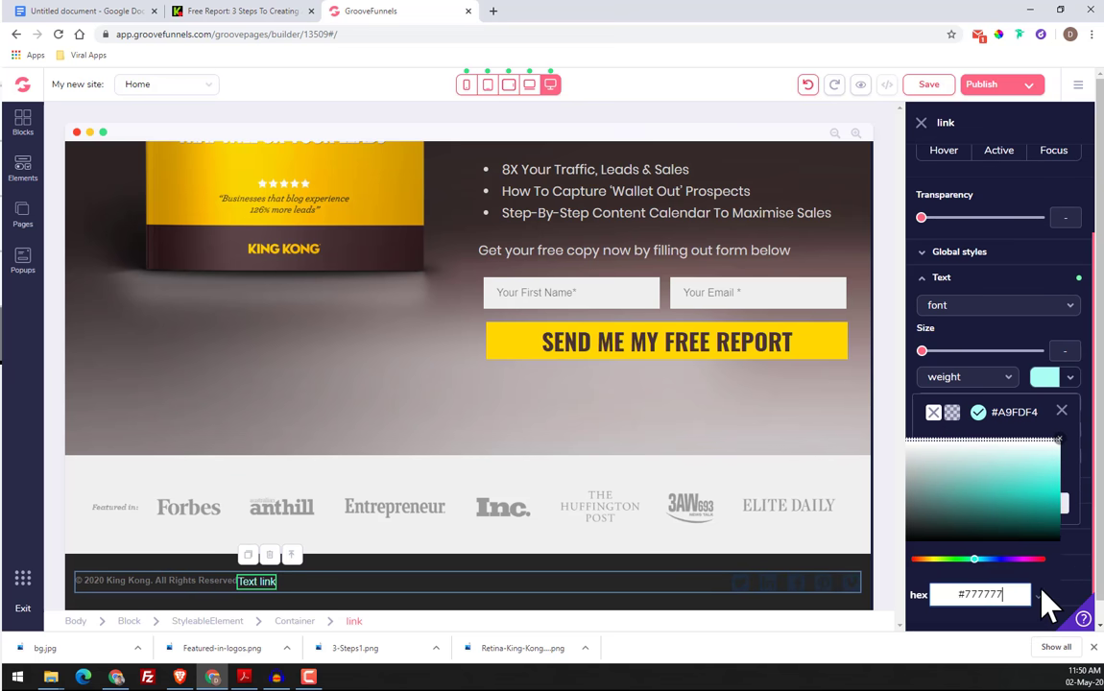
left_click(1062, 411)
scroll(941, 537, "down", 1)
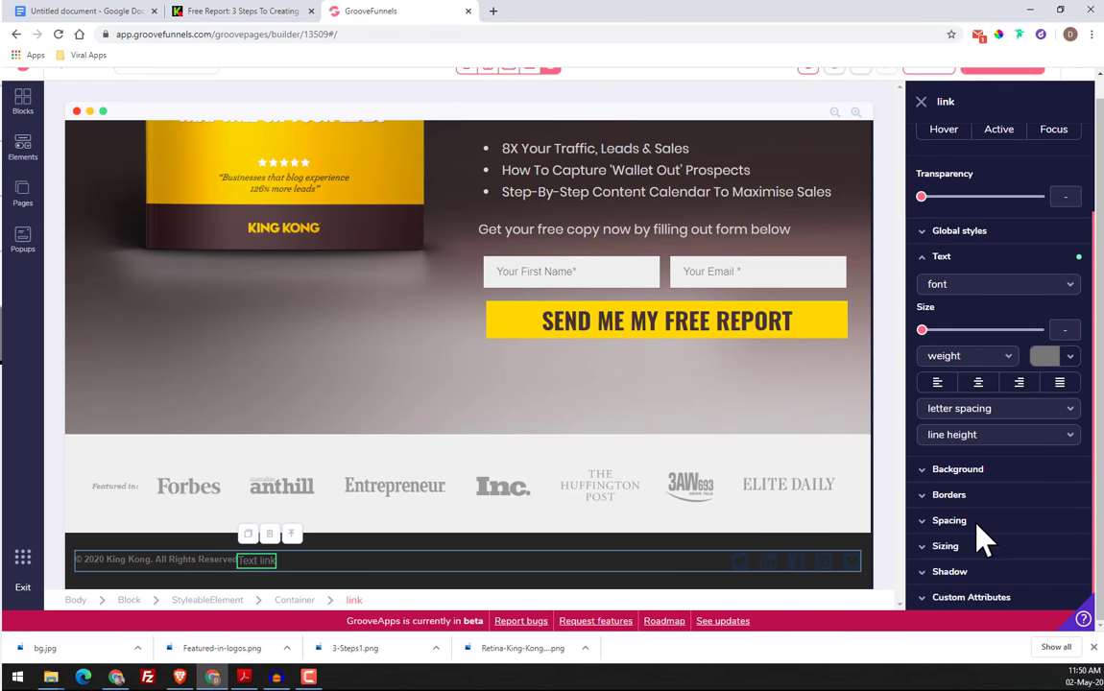
left_click(1019, 384)
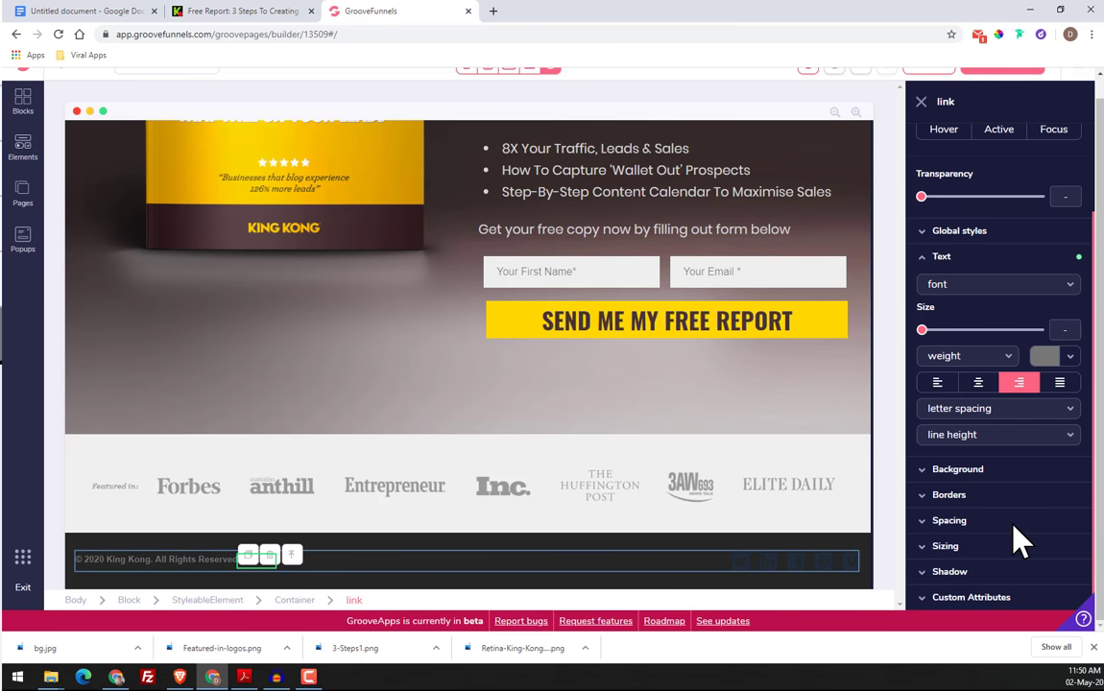
Examine the footer's element hierarchy around the copyright text and the text link
left_click(207, 602)
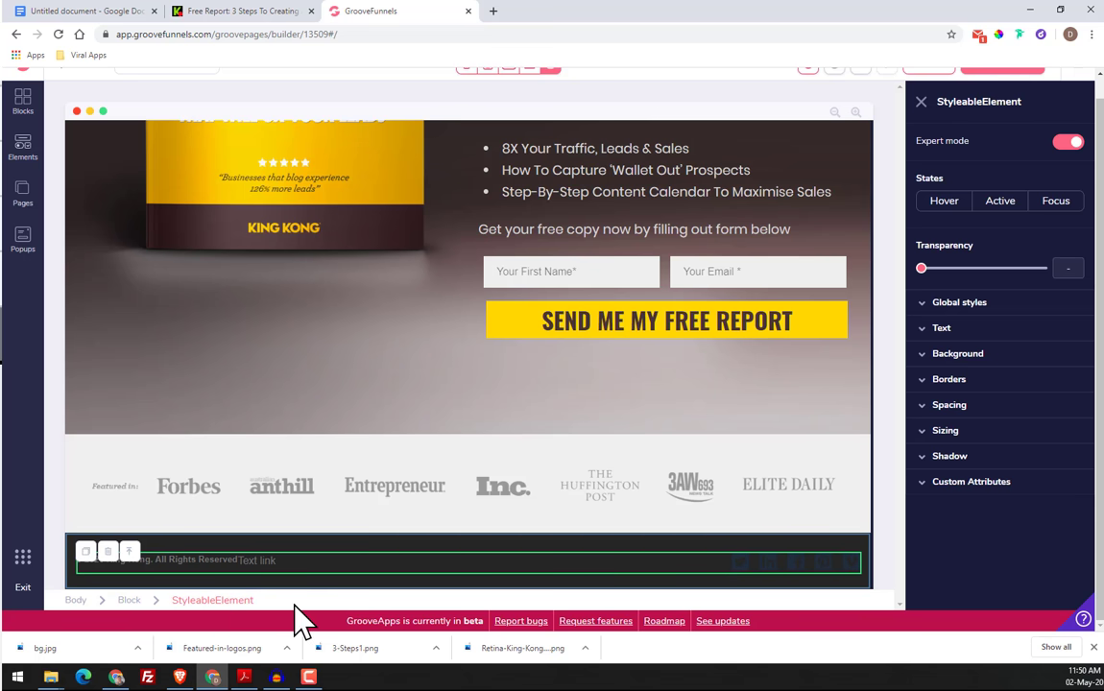
left_click(171, 567)
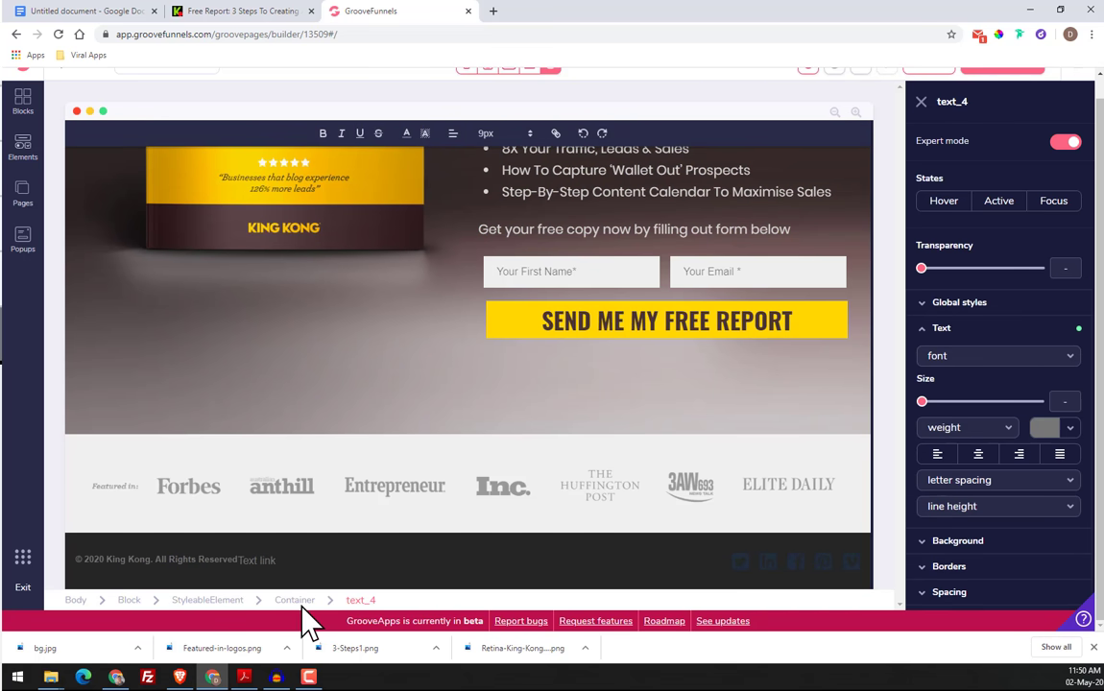
scroll(418, 543, "up", 1)
scroll(418, 543, "down", 1)
scroll(911, 112, "up", 1)
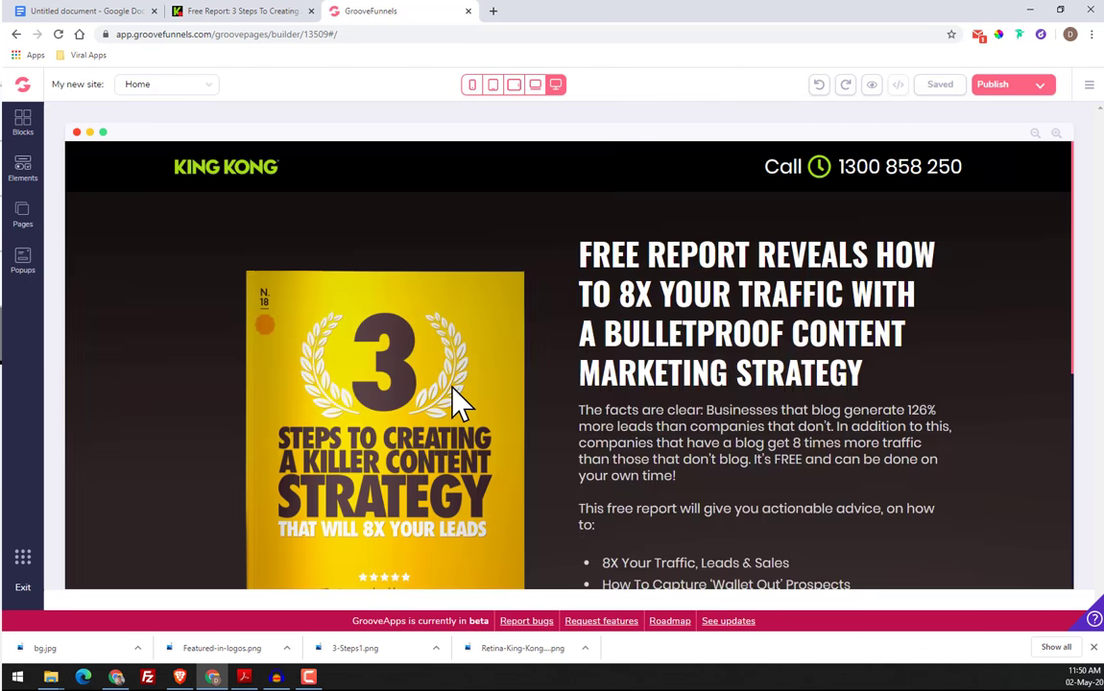
scroll(456, 389, "down", 5)
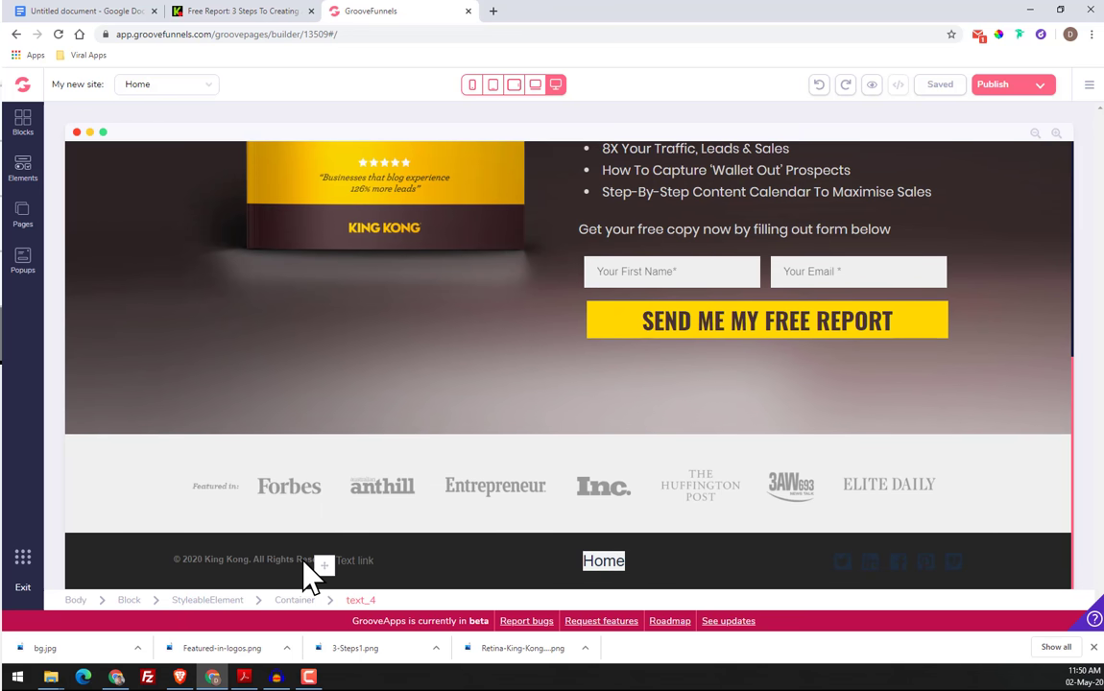
left_click(305, 567)
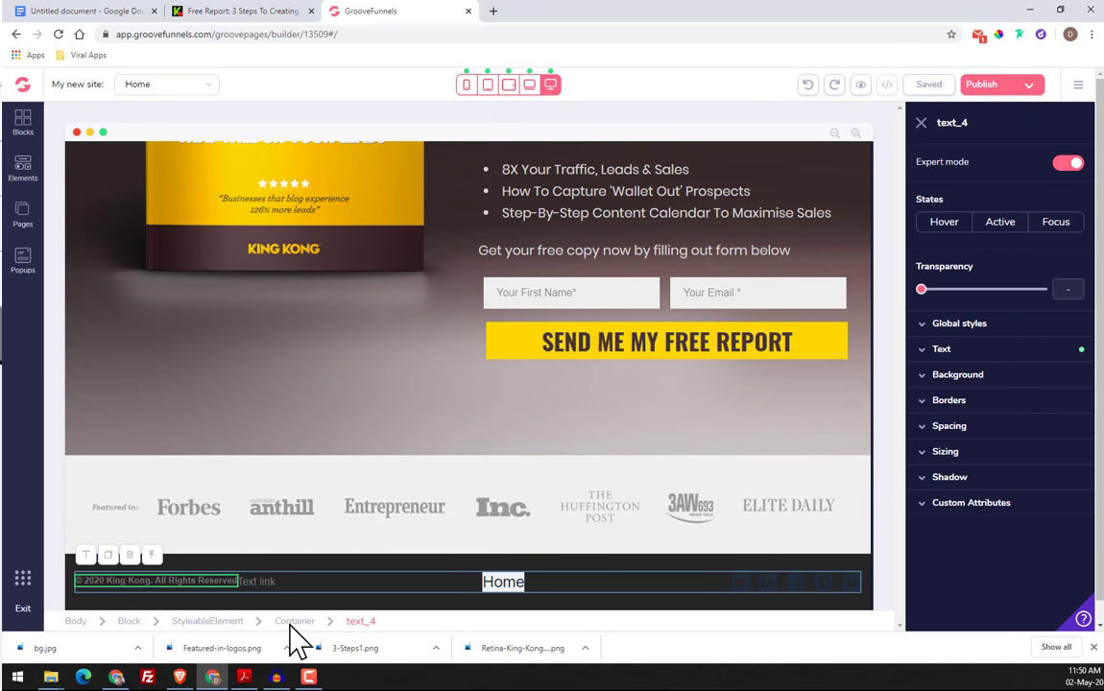
left_click(215, 619)
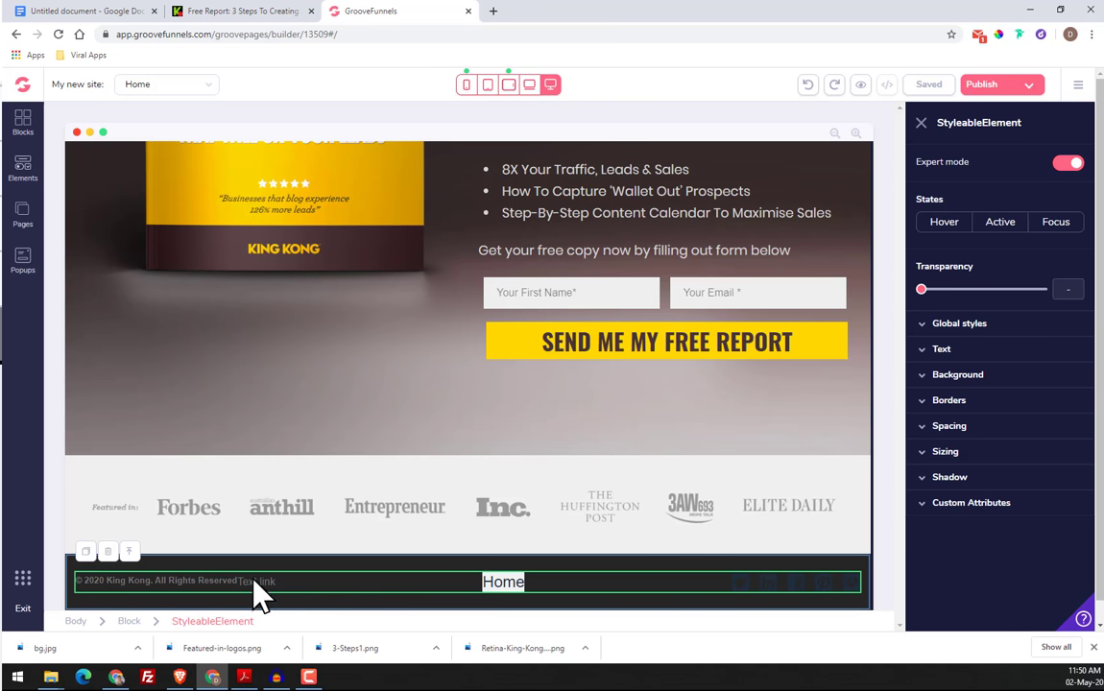
left_click(239, 598)
left_click(226, 581)
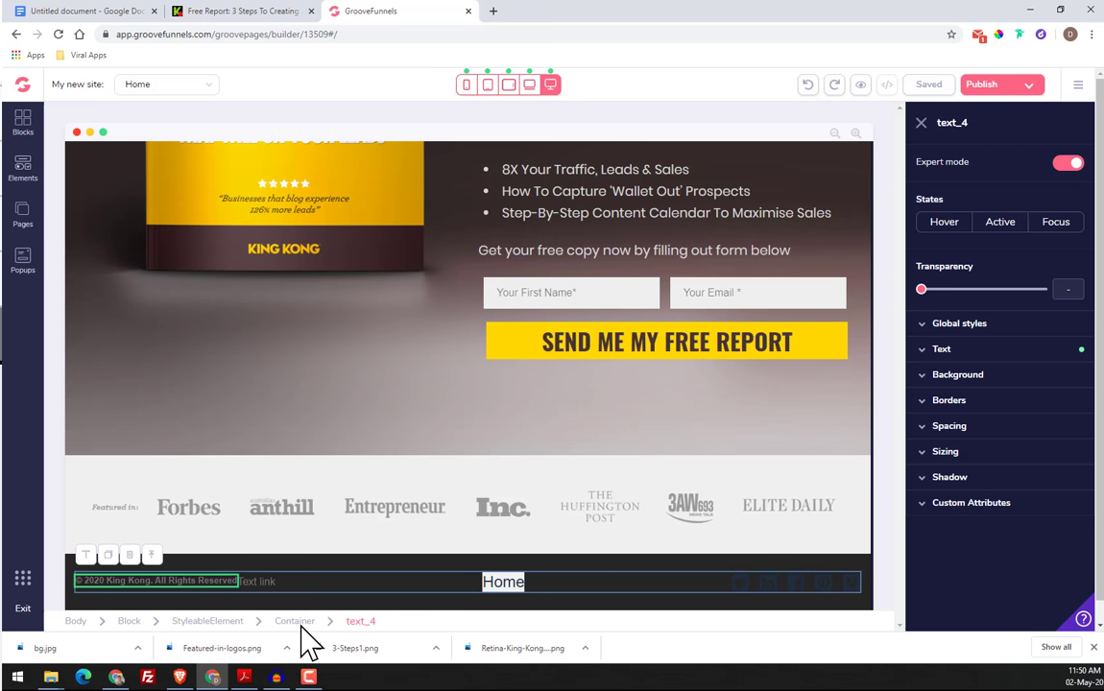
Try to move the text link away from the copyright text to the Home link's place in the footer
left_click(509, 585)
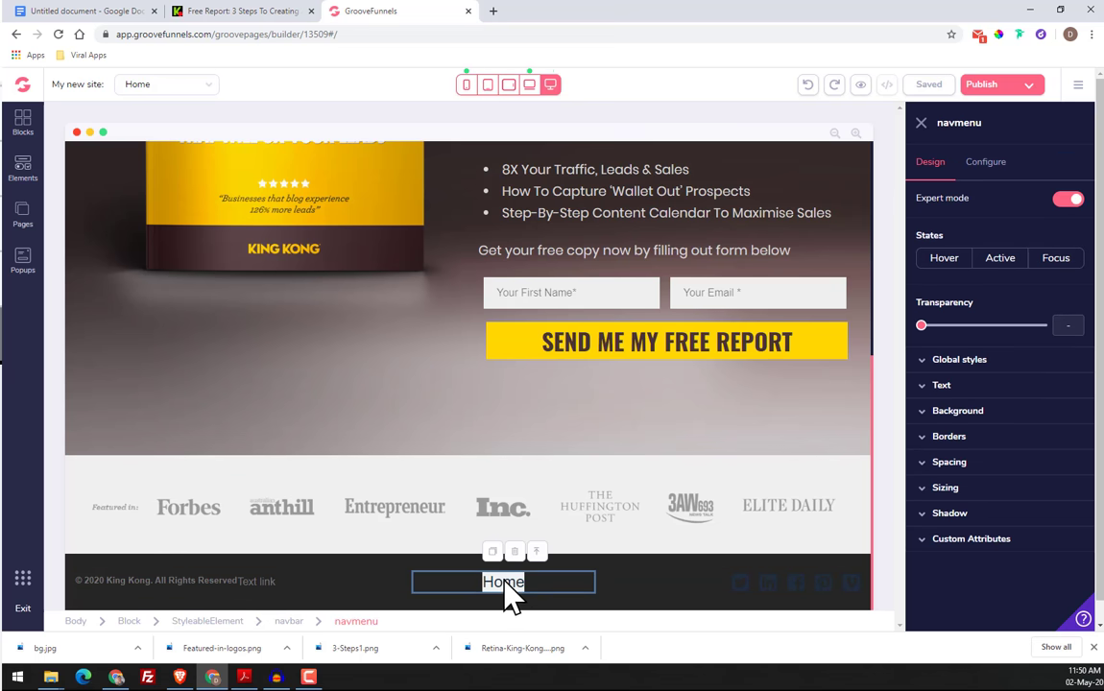
left_click(264, 587)
left_click_drag(263, 587, 572, 576)
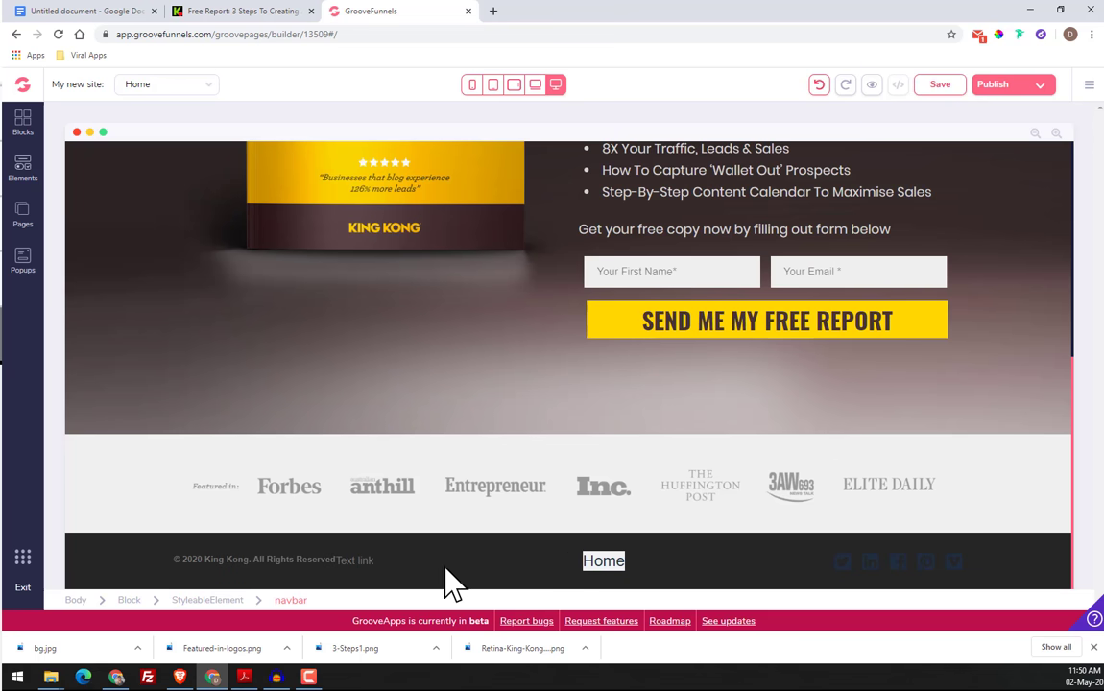
Delete the Home link from the footer and confirm the removal
left_click(605, 565)
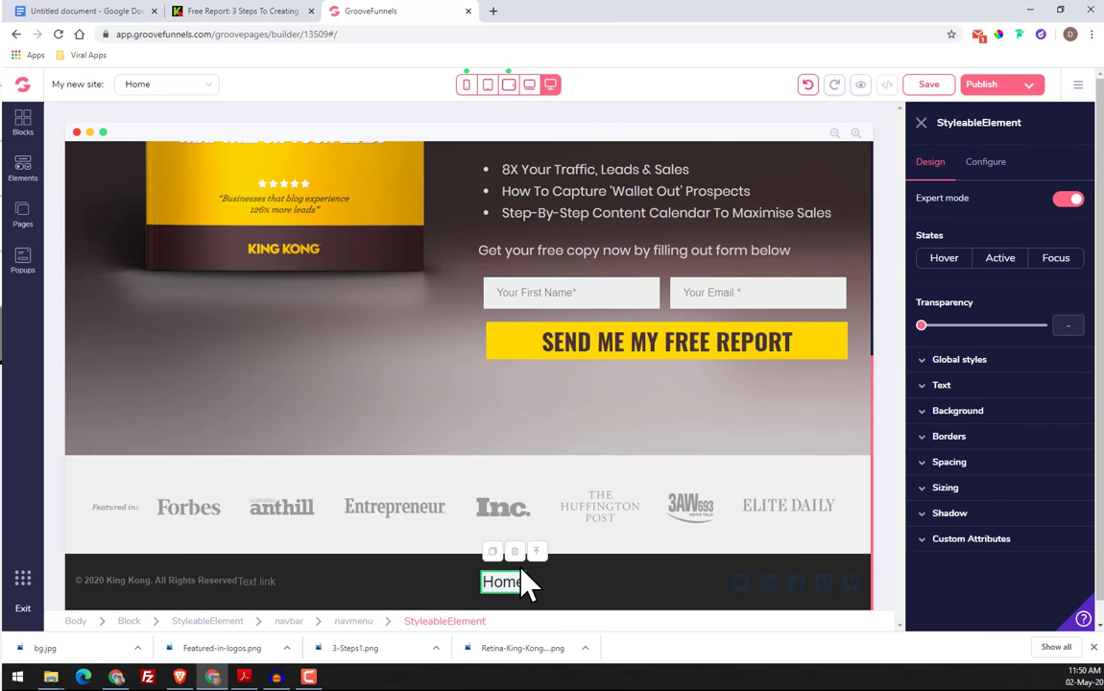
left_click(516, 554)
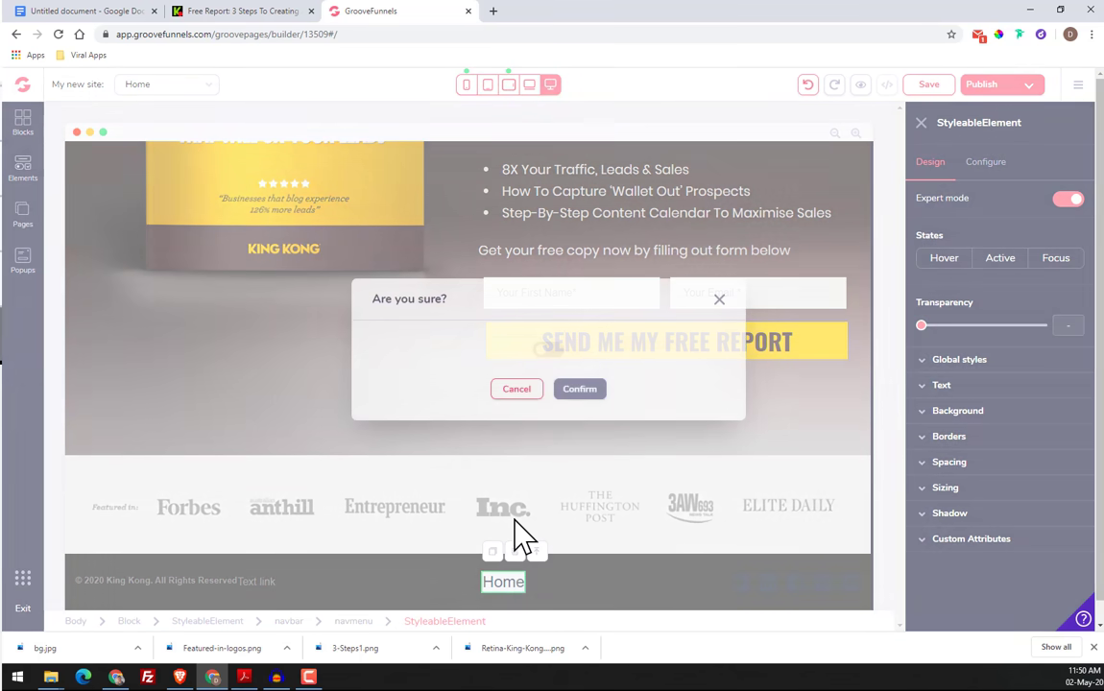
left_click(546, 350)
left_click(583, 389)
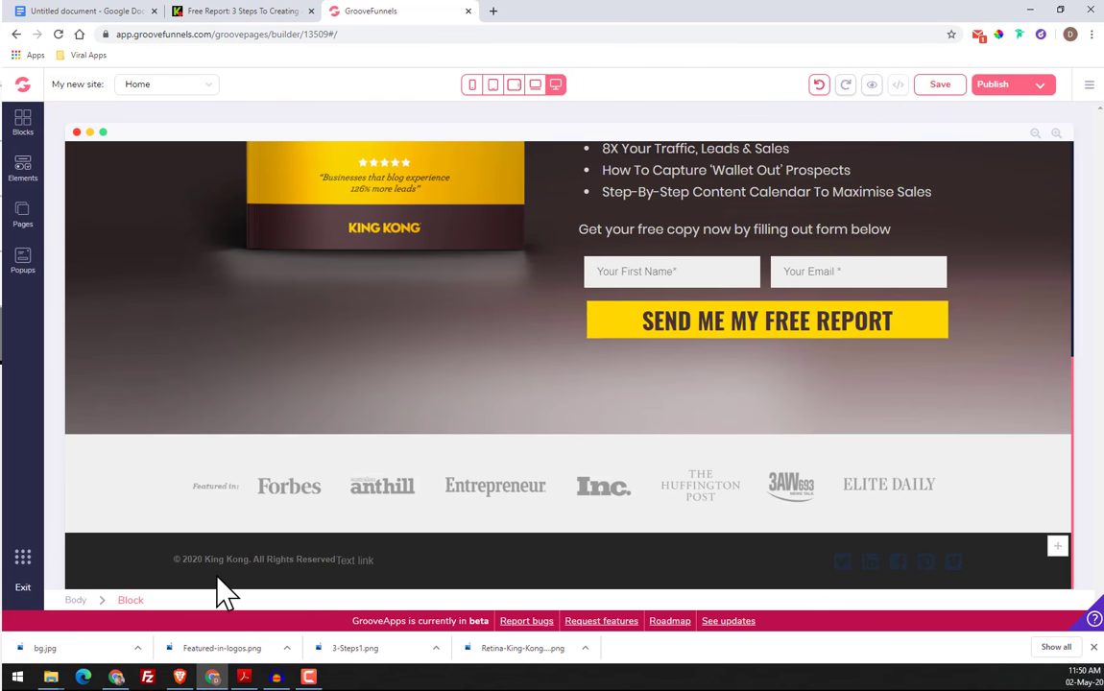
Set the footer text link's left margin to auto
left_click(321, 559)
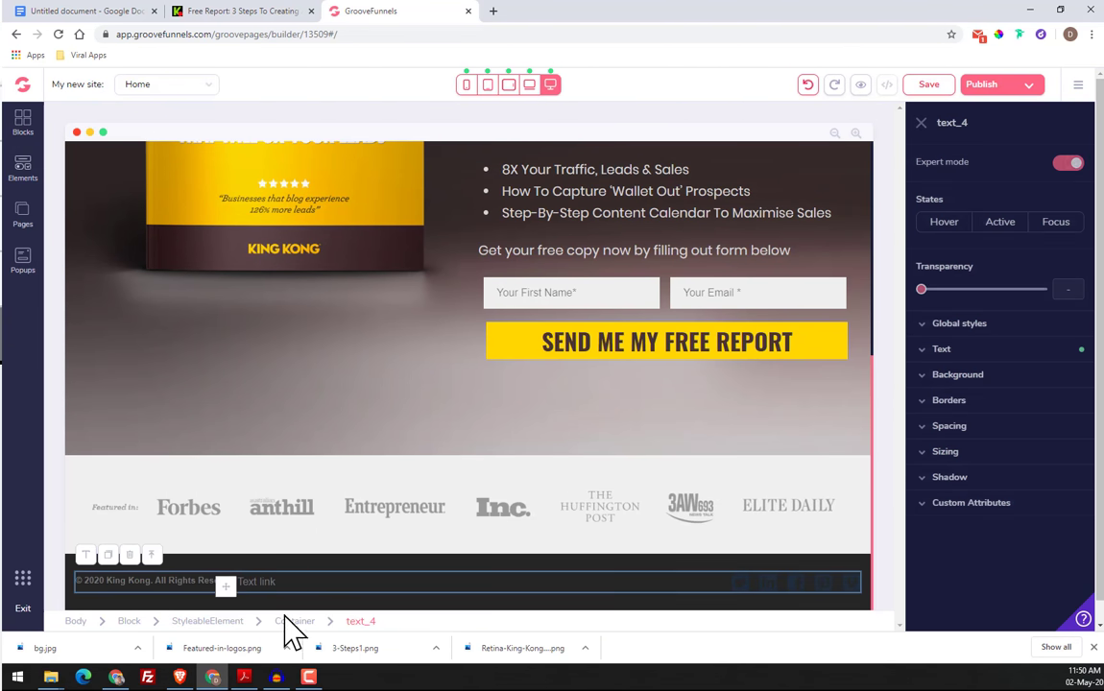
left_click(246, 621)
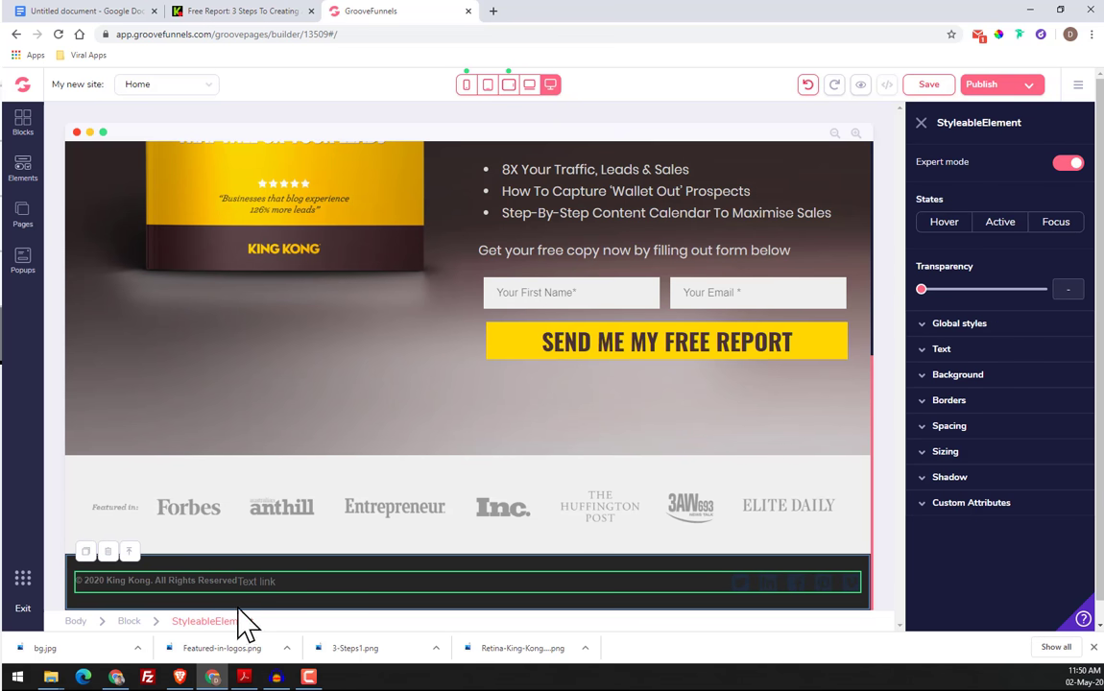
left_click(256, 582)
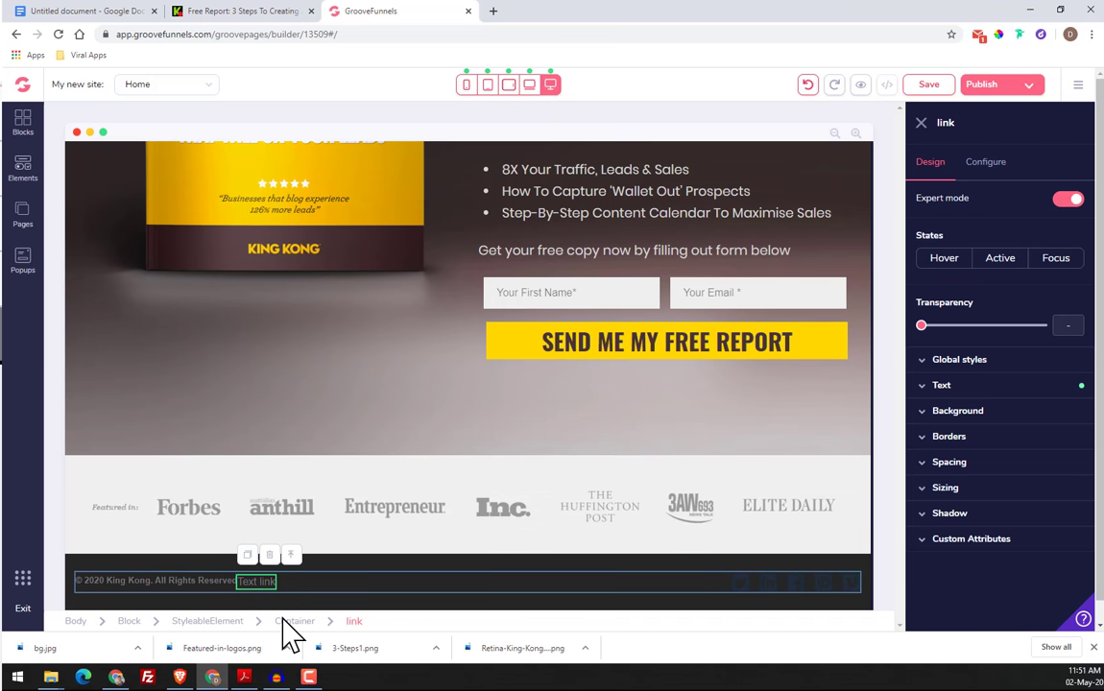
left_click(953, 463)
scroll(950, 576, "down", 1)
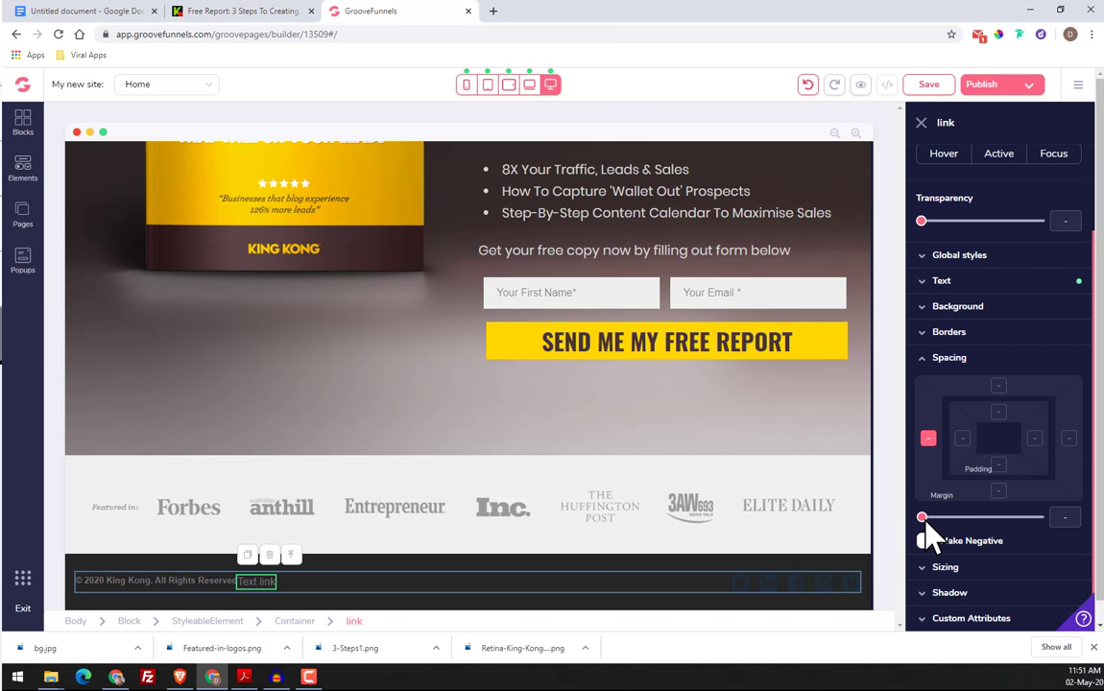
left_click_drag(958, 523, 1041, 523)
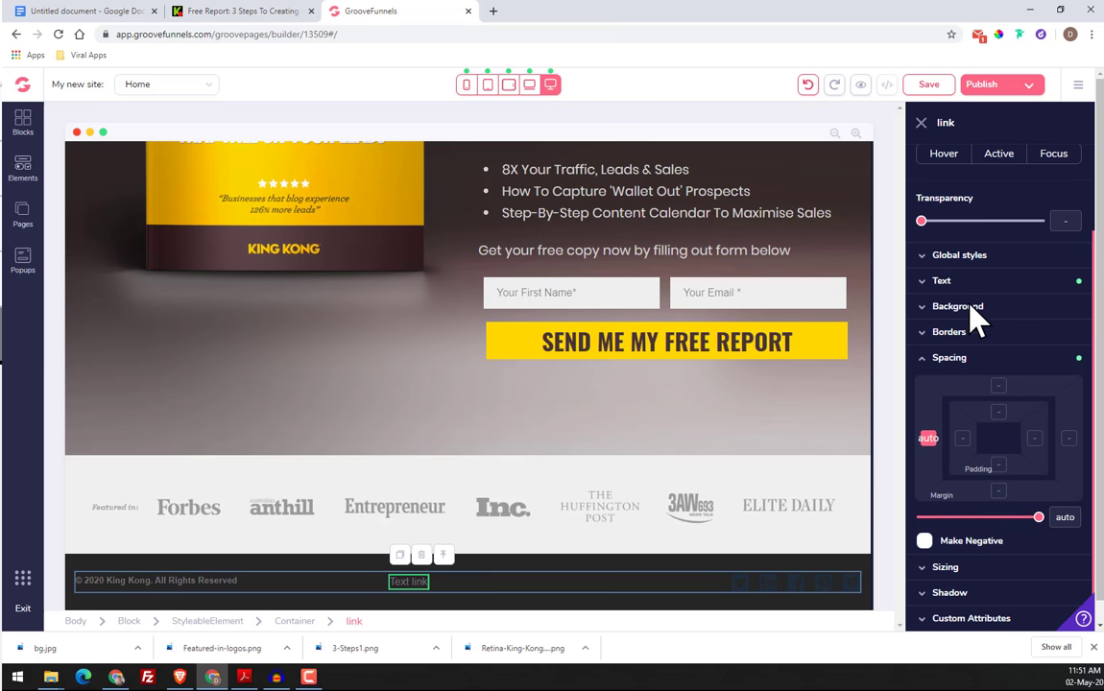
scroll(981, 273, "up", 1)
left_click(984, 386)
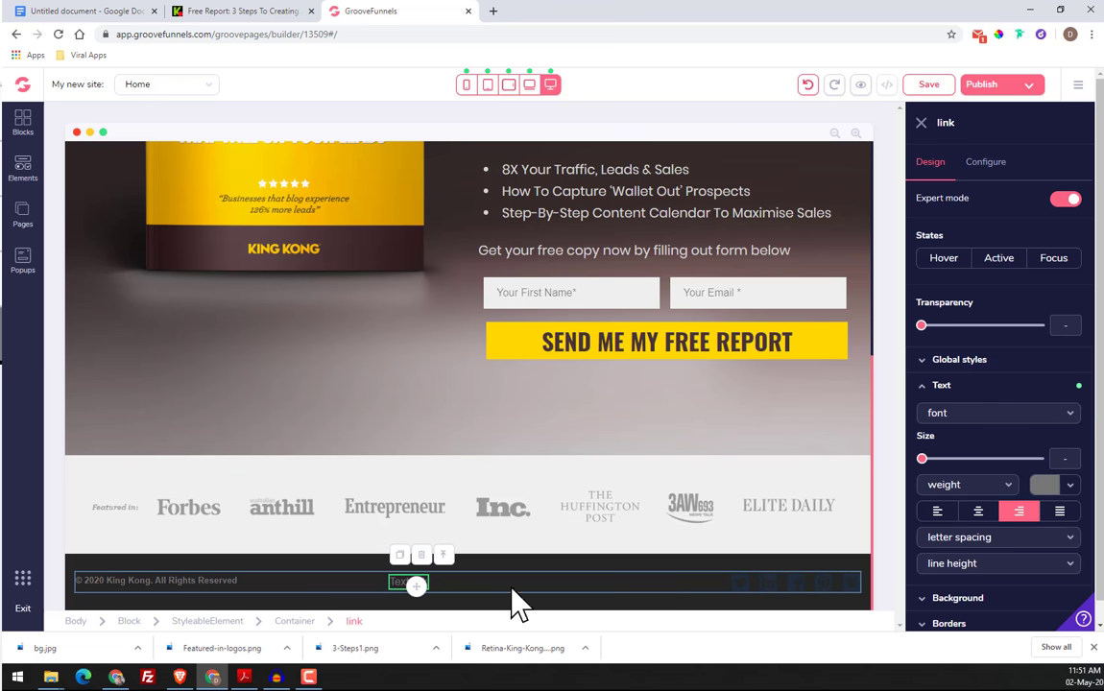
scroll(984, 561, "down", 3)
left_click(955, 391)
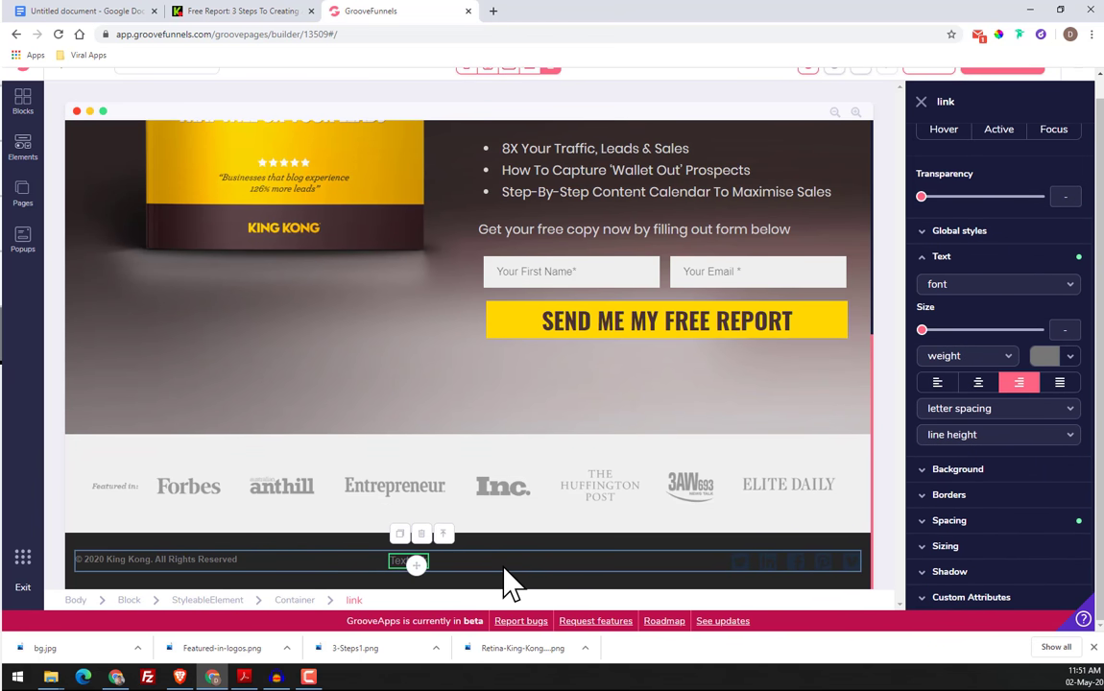
left_click(395, 556)
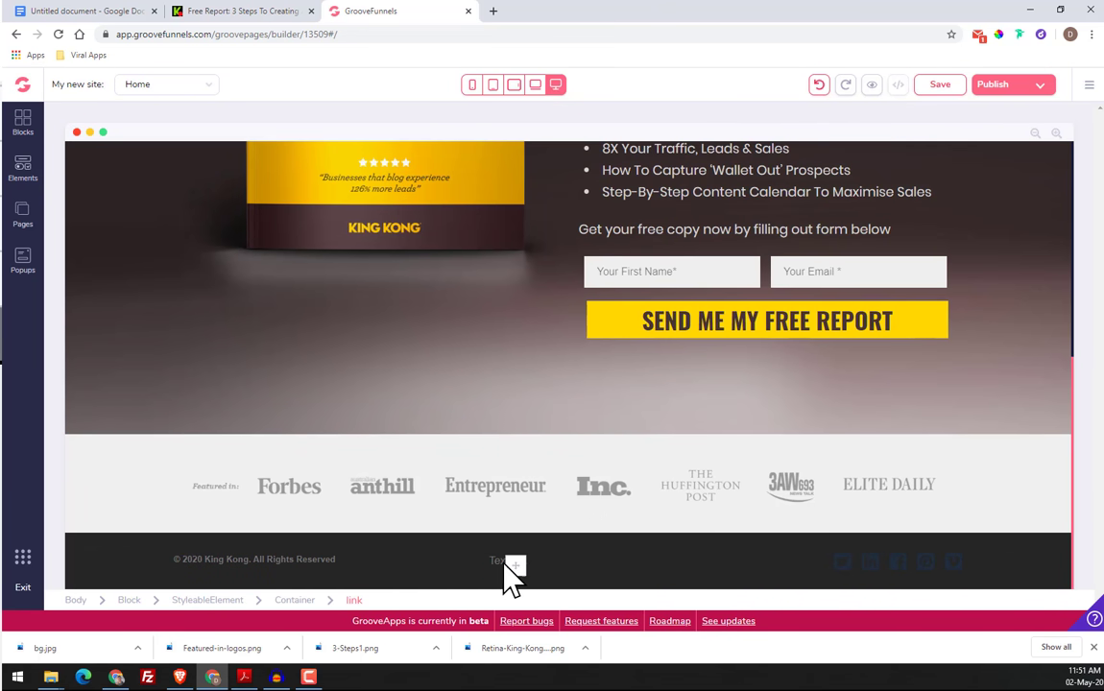
Set the footer link's text to "Read more" and compare it with the original page's footer
left_click(499, 567)
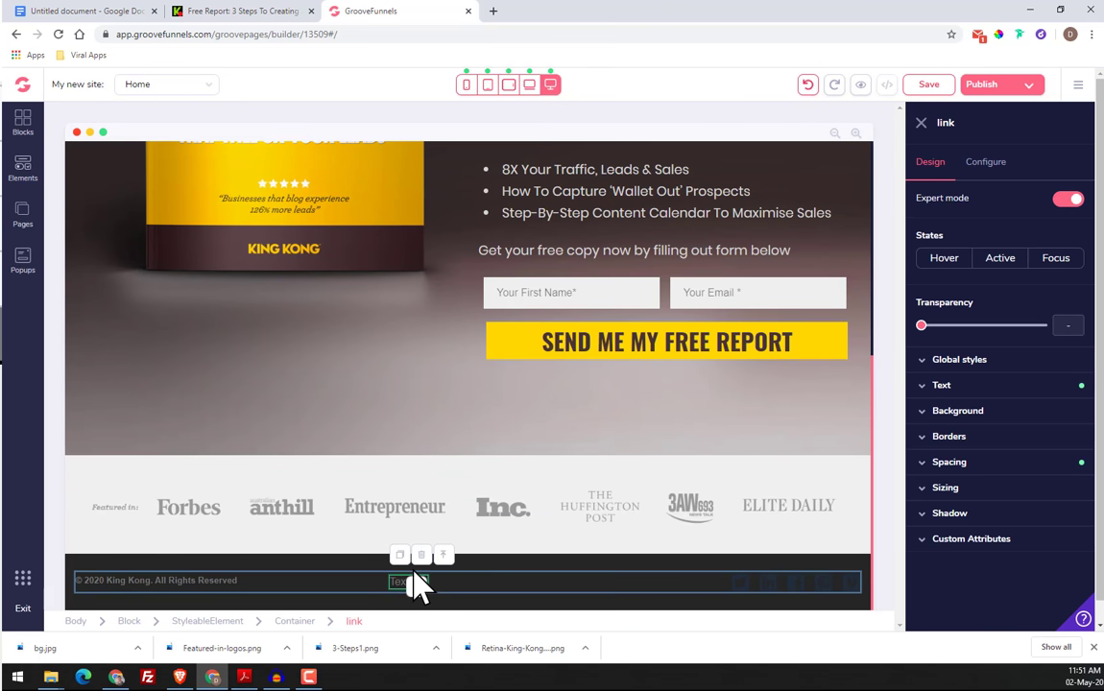
left_click(998, 165)
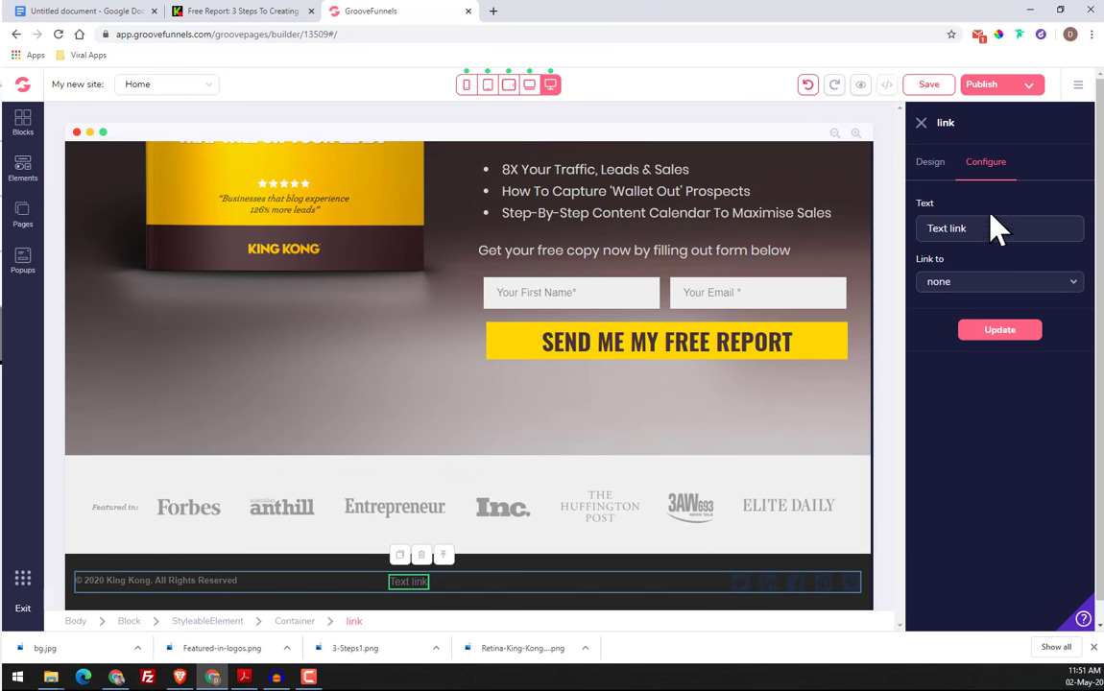
left_click_drag(993, 226, 848, 238)
type("Rea")
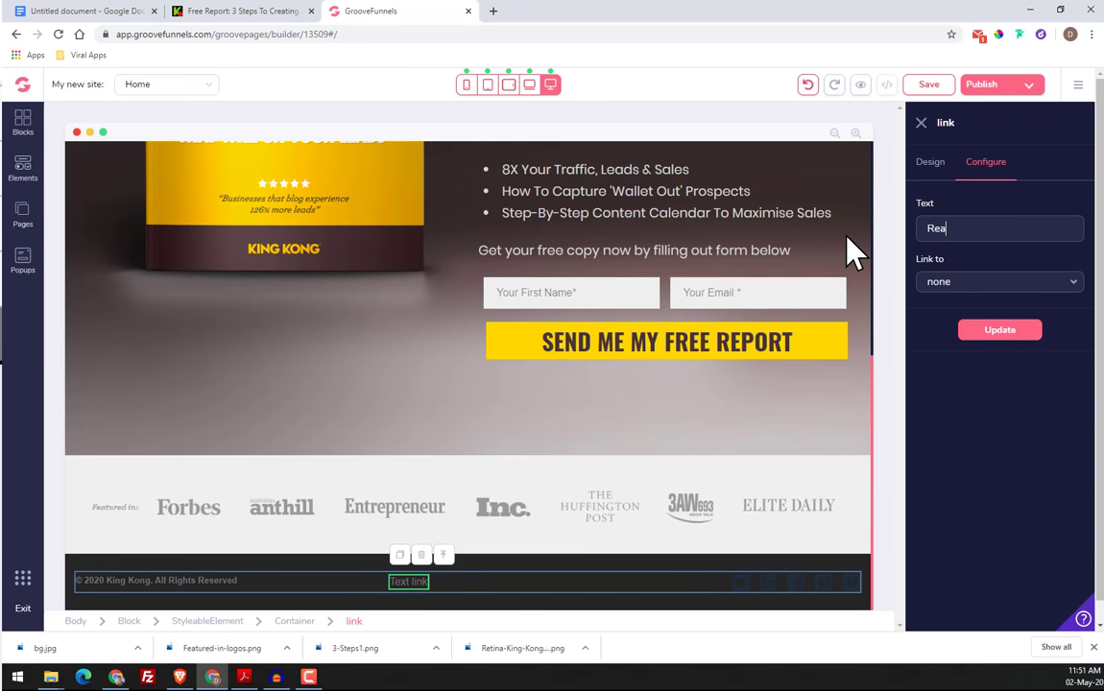
type("d more")
left_click(994, 334)
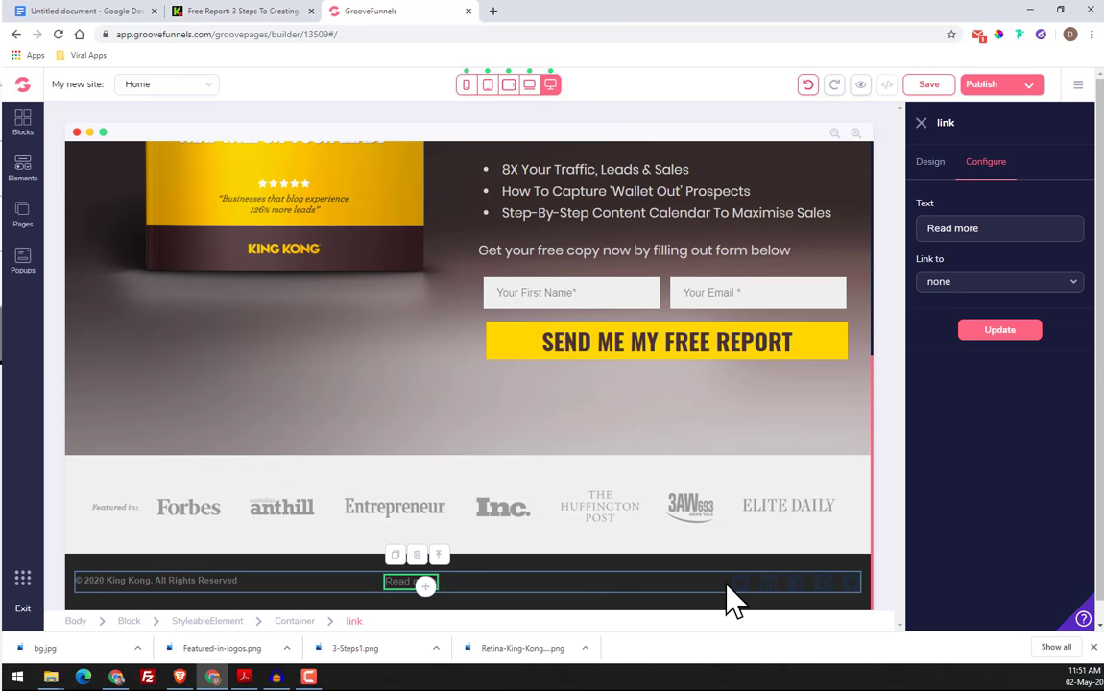
left_click(248, 15)
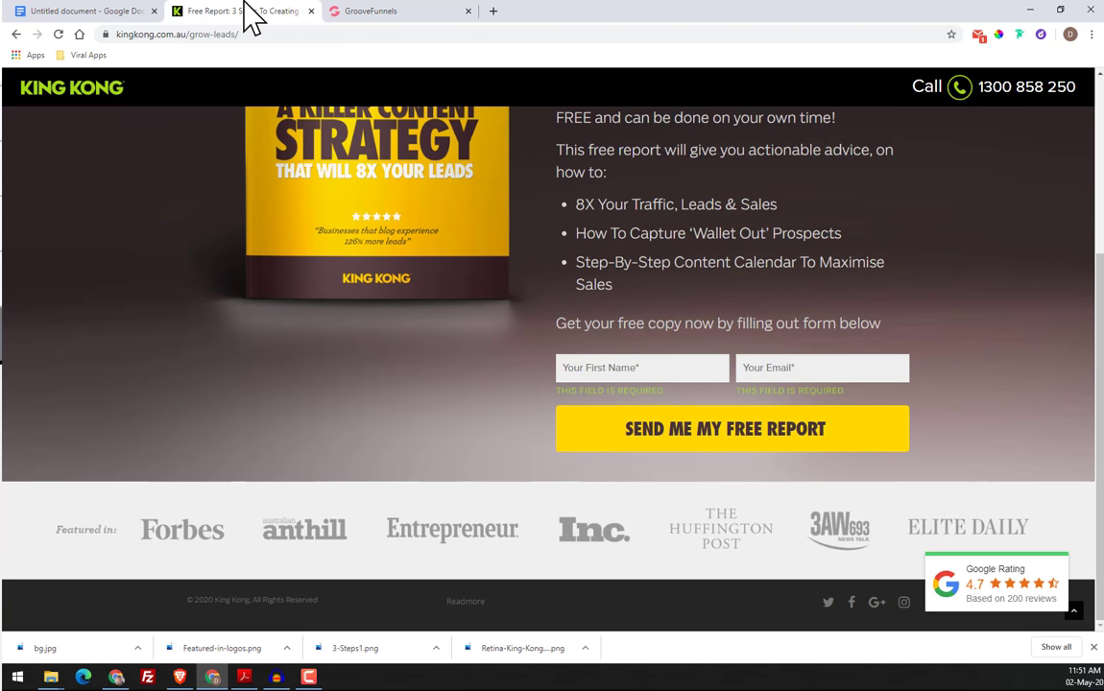
left_click(403, 11)
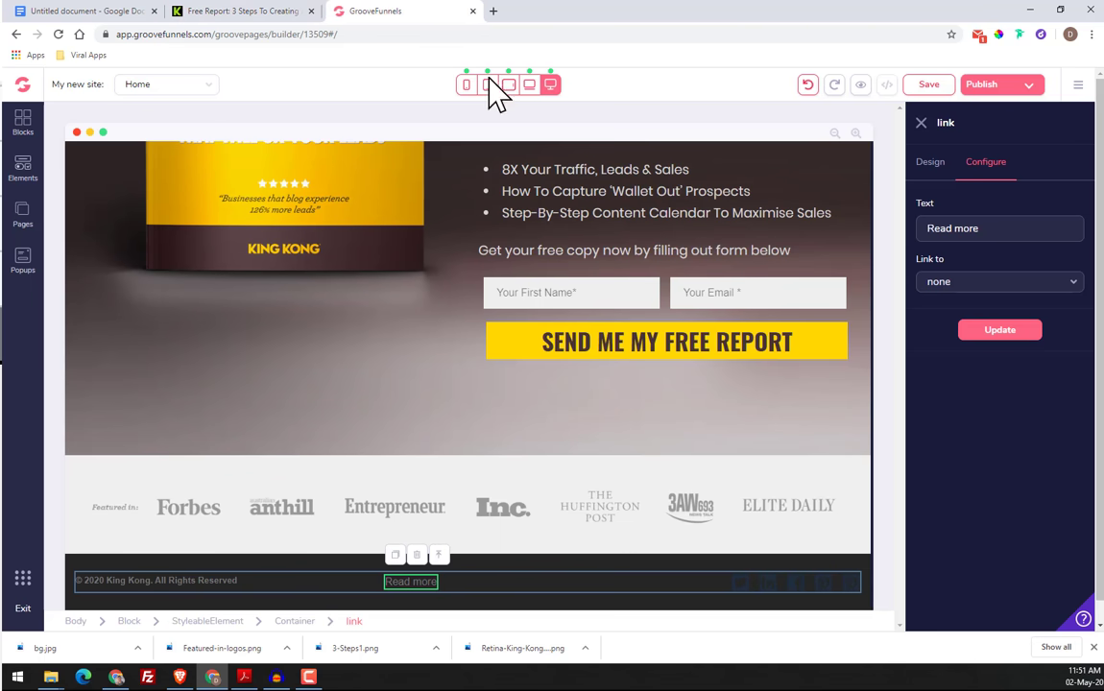
Change the first footer social icon to the Twitter bird icon, fab fa-twitter
left_click(753, 584)
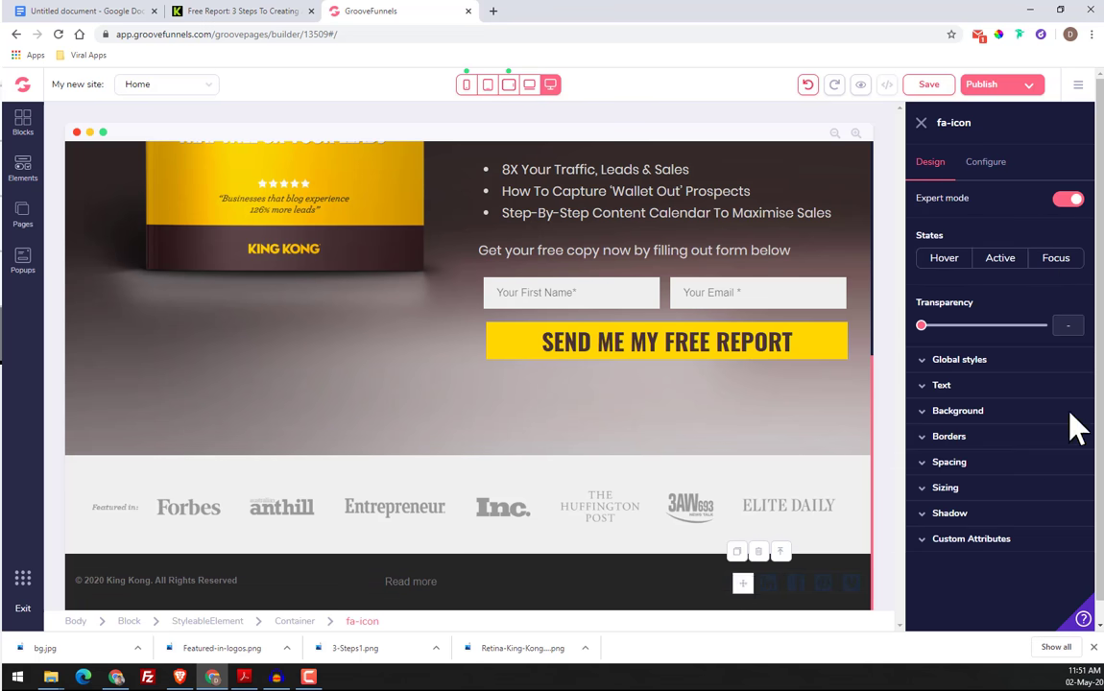
left_click(984, 161)
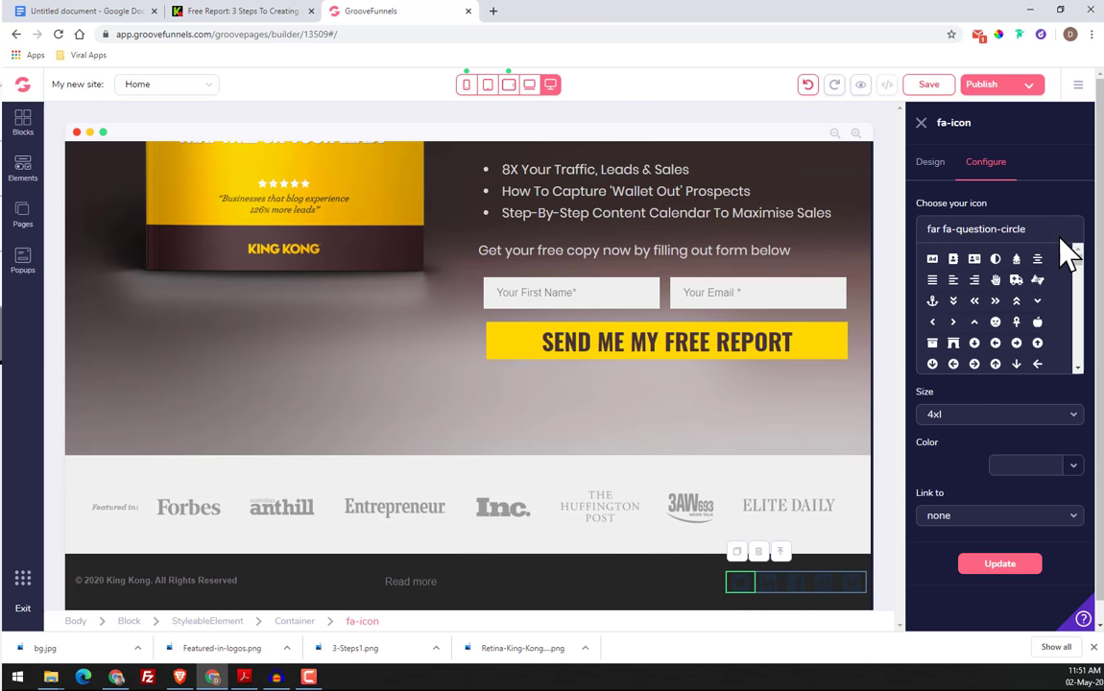
left_click_drag(1057, 240, 930, 239)
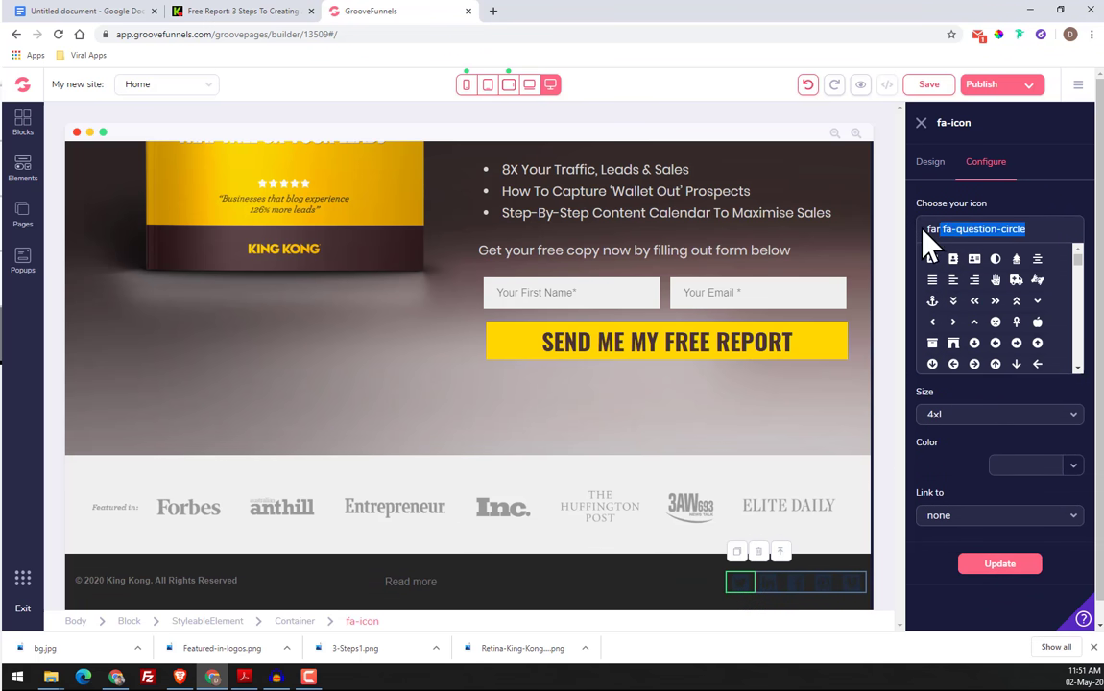
type("twitte")
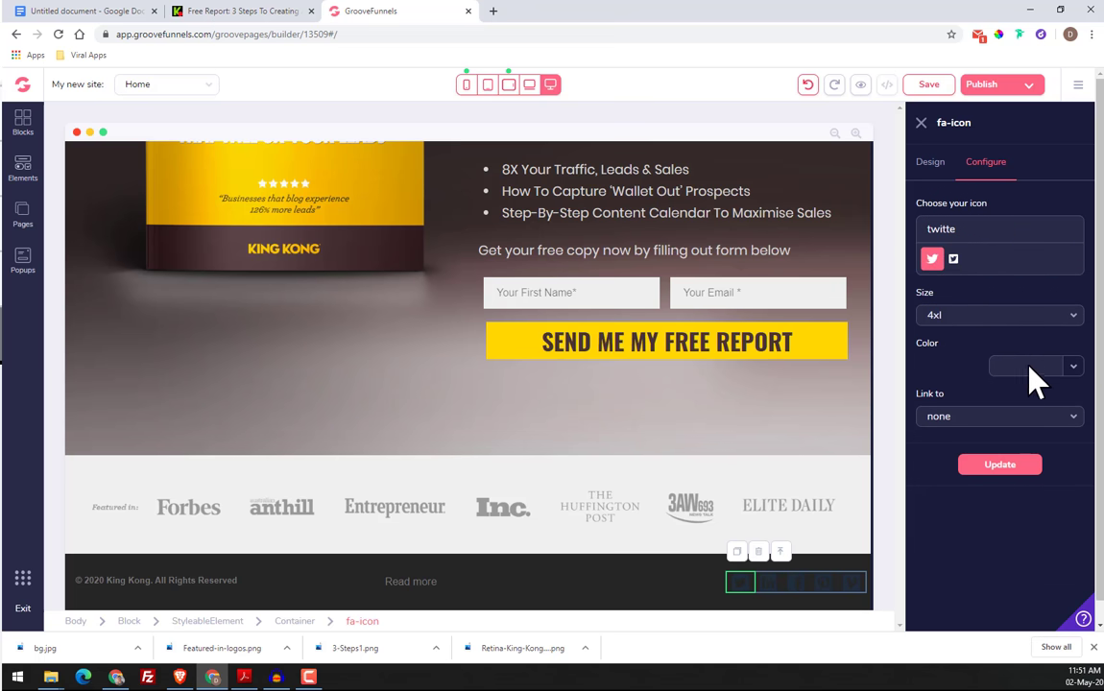
Set the Twitter icon's color to #777777 and update the icon
left_click(1072, 370)
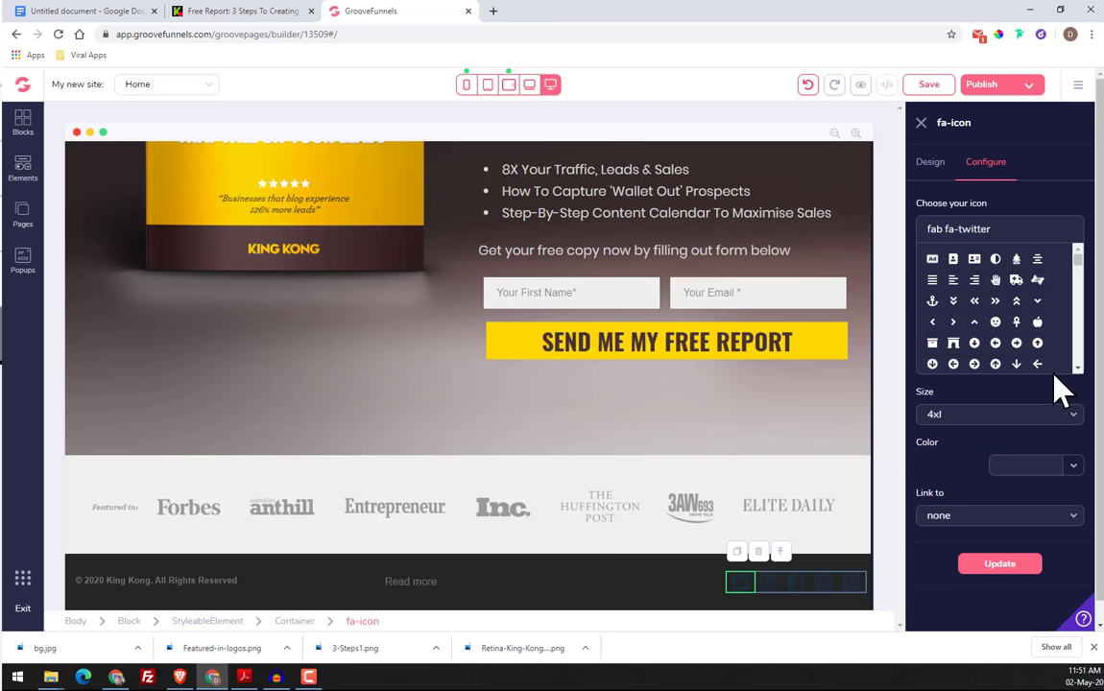
left_click(1018, 469)
left_click(980, 515)
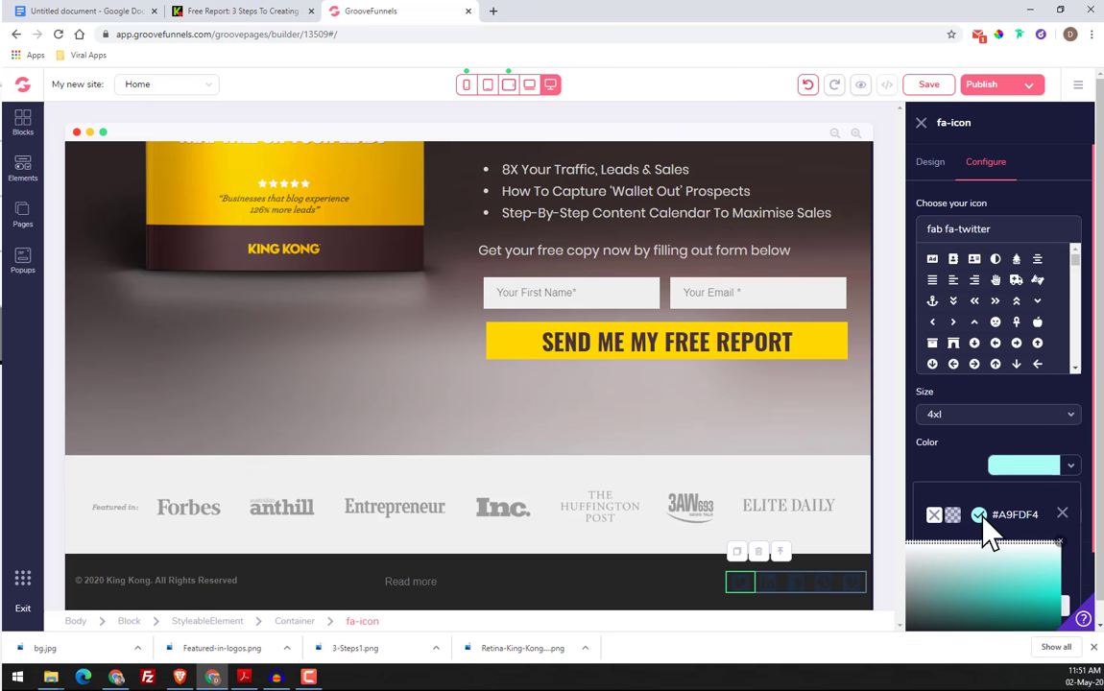
scroll(986, 537, "down", 1)
right_click(988, 602)
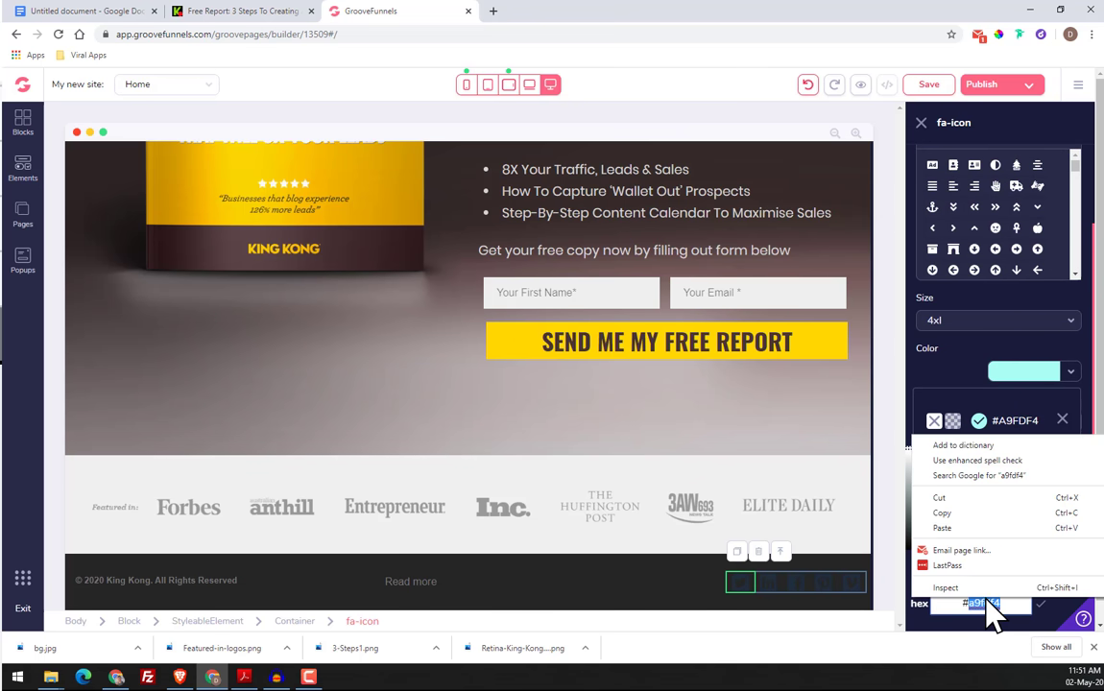
triple_click(969, 605)
type("#777777")
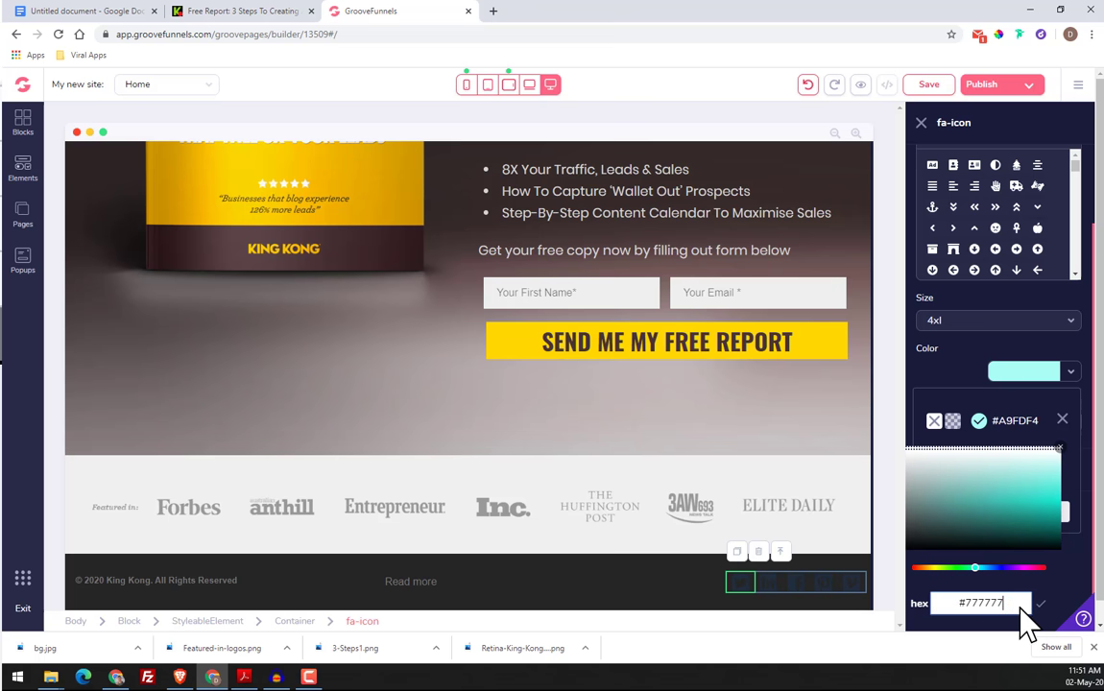
left_click(1039, 607)
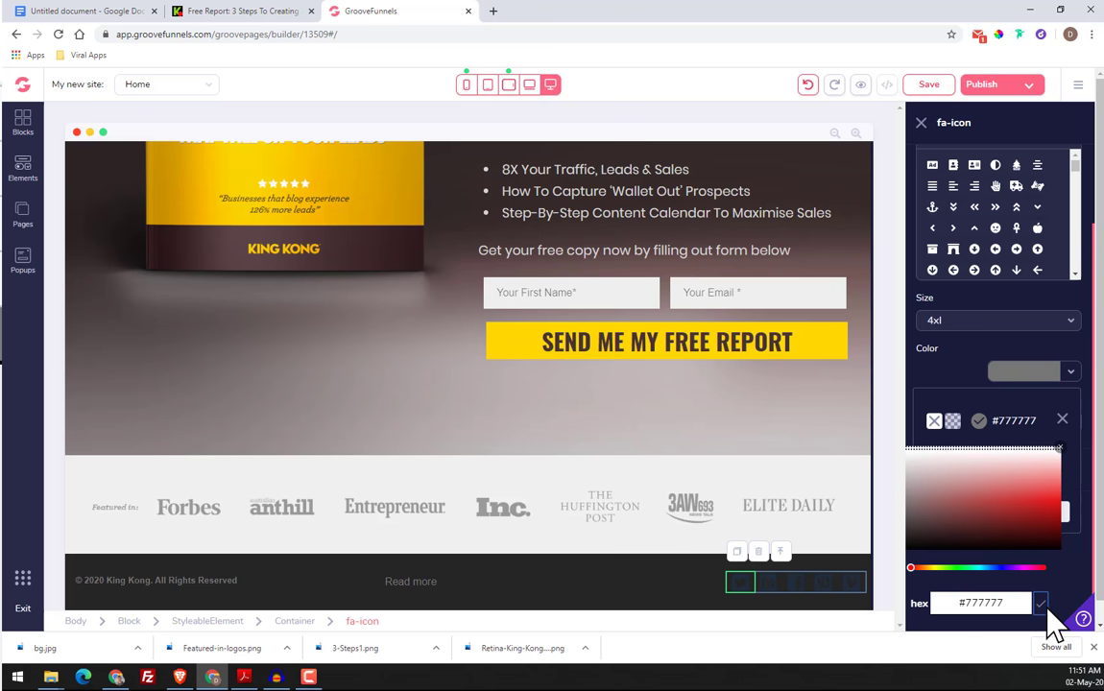
left_click(1070, 419)
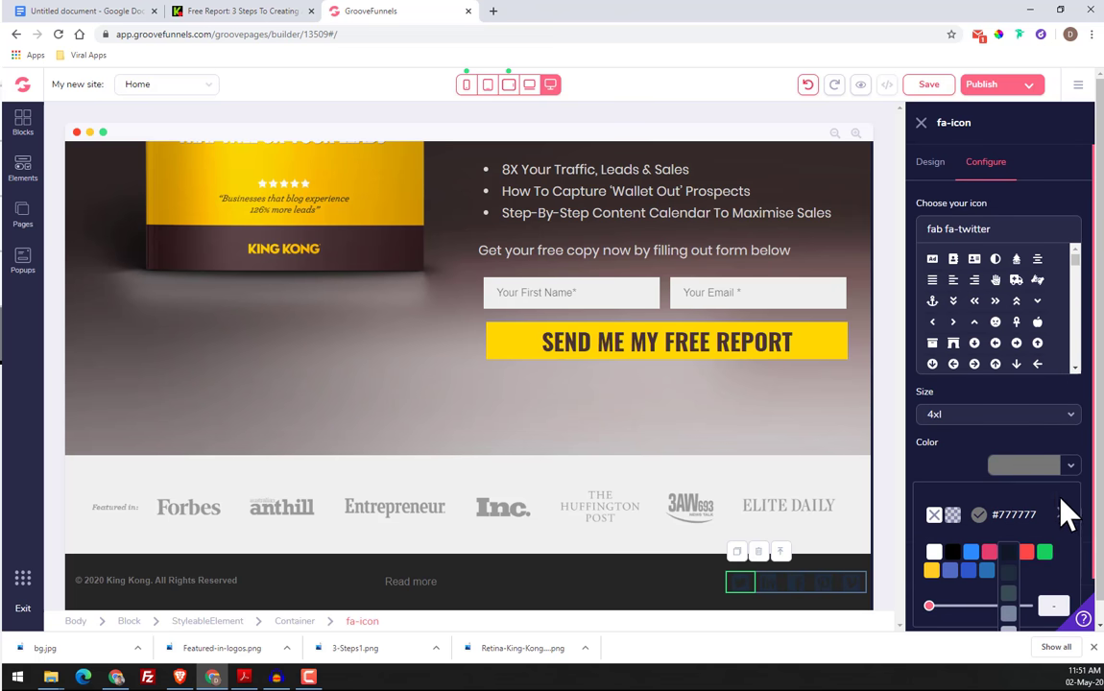
left_click(1064, 513)
left_click(1018, 562)
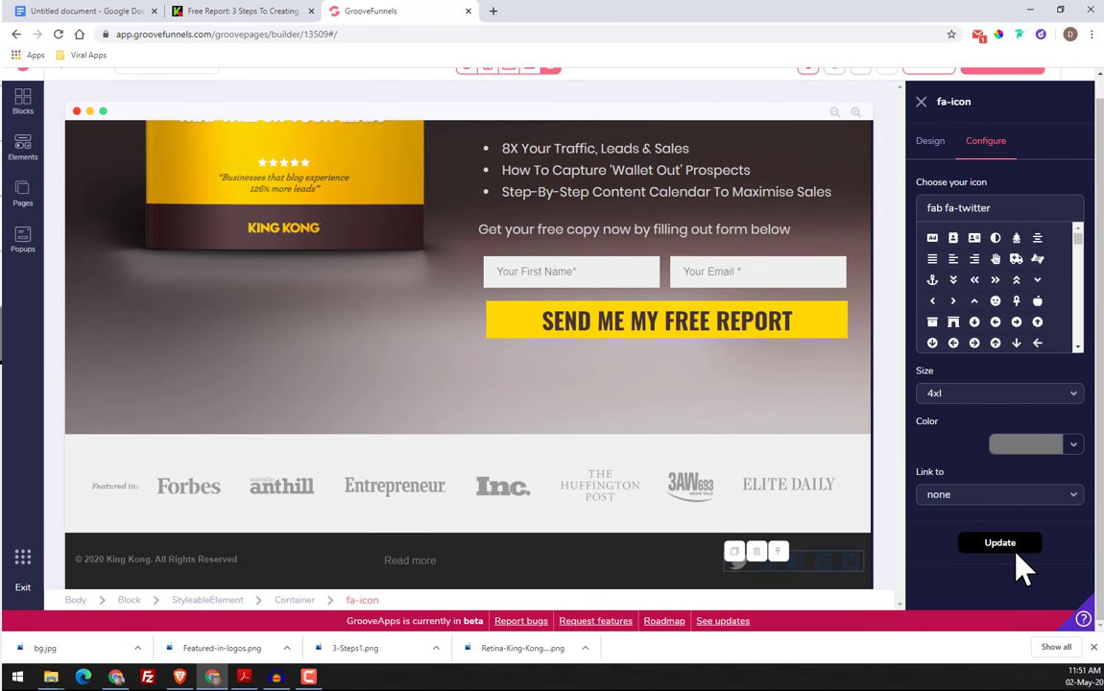
Change the second footer social icon to the unboxed LinkedIn icon, fab fa-linkedin-in
left_click(771, 566)
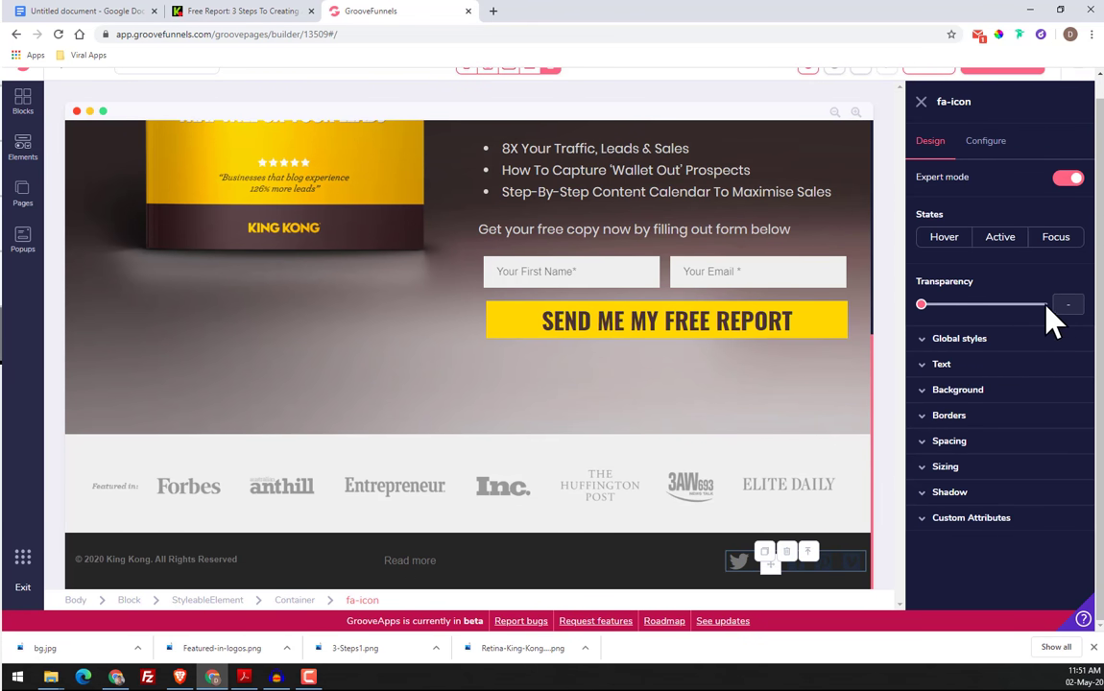
left_click(986, 142)
triple_click(990, 211)
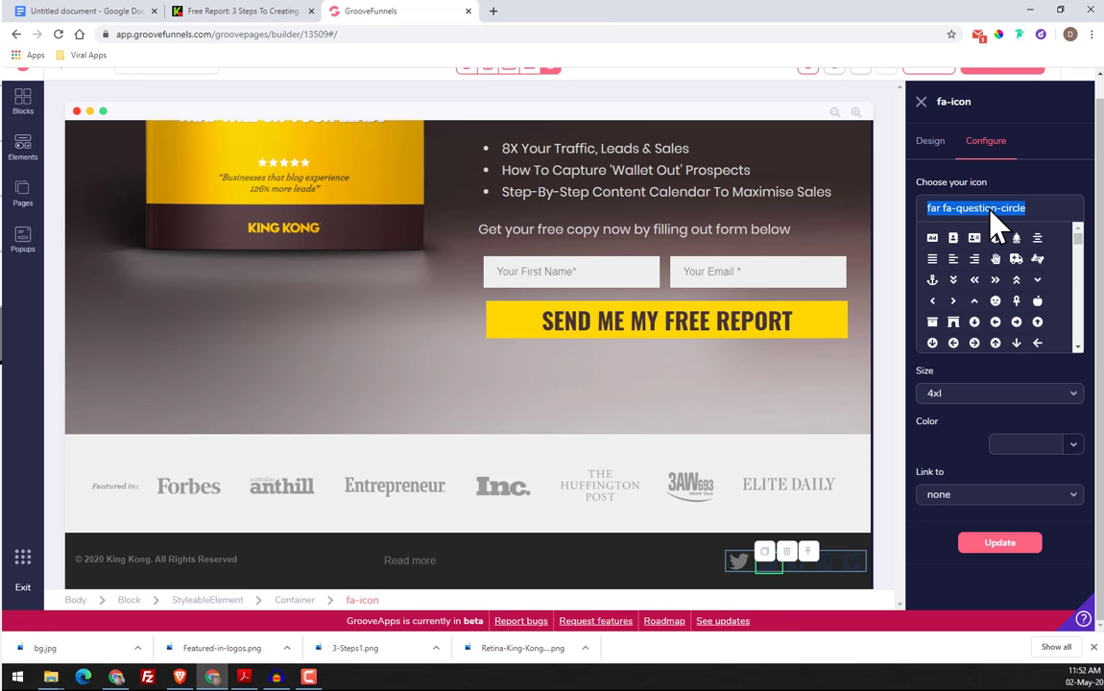
type("linke")
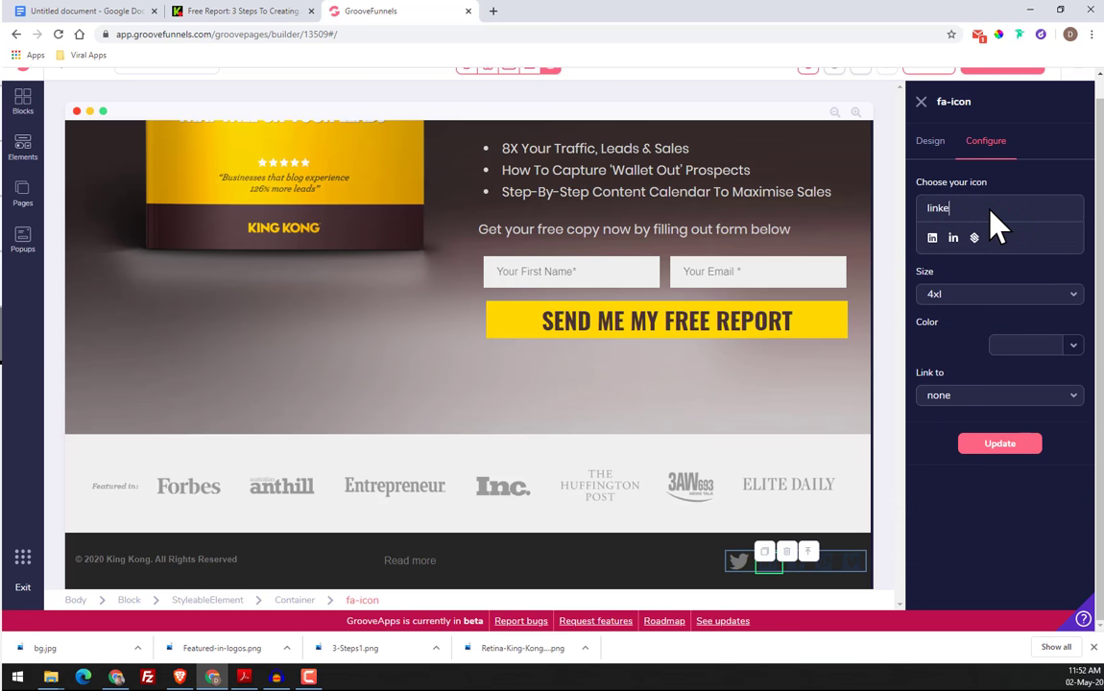
left_click(953, 238)
Set the LinkedIn icon's color to #777777 and apply the update
left_click(1078, 446)
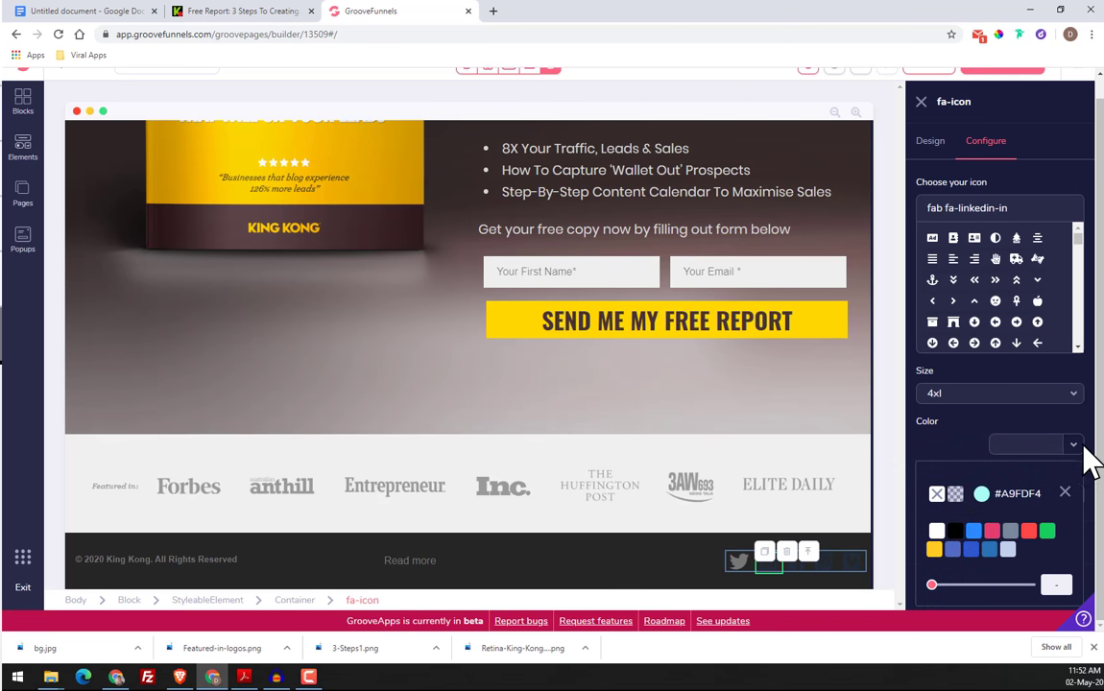
left_click(982, 494)
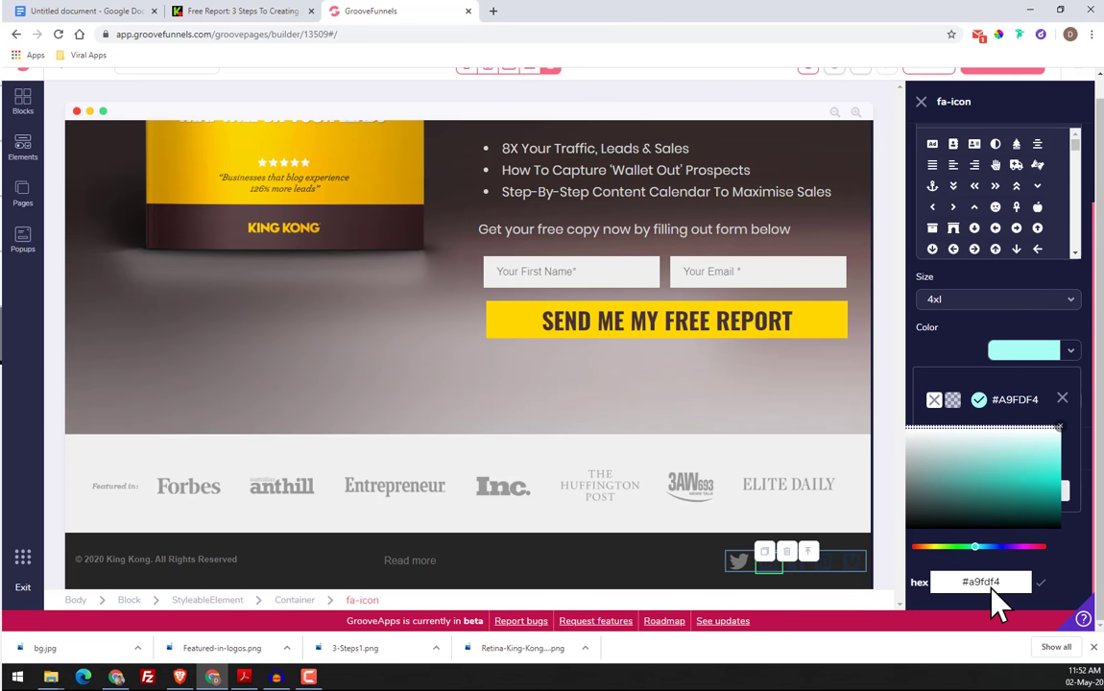
type("#777777")
left_click(1042, 583)
left_click(1063, 399)
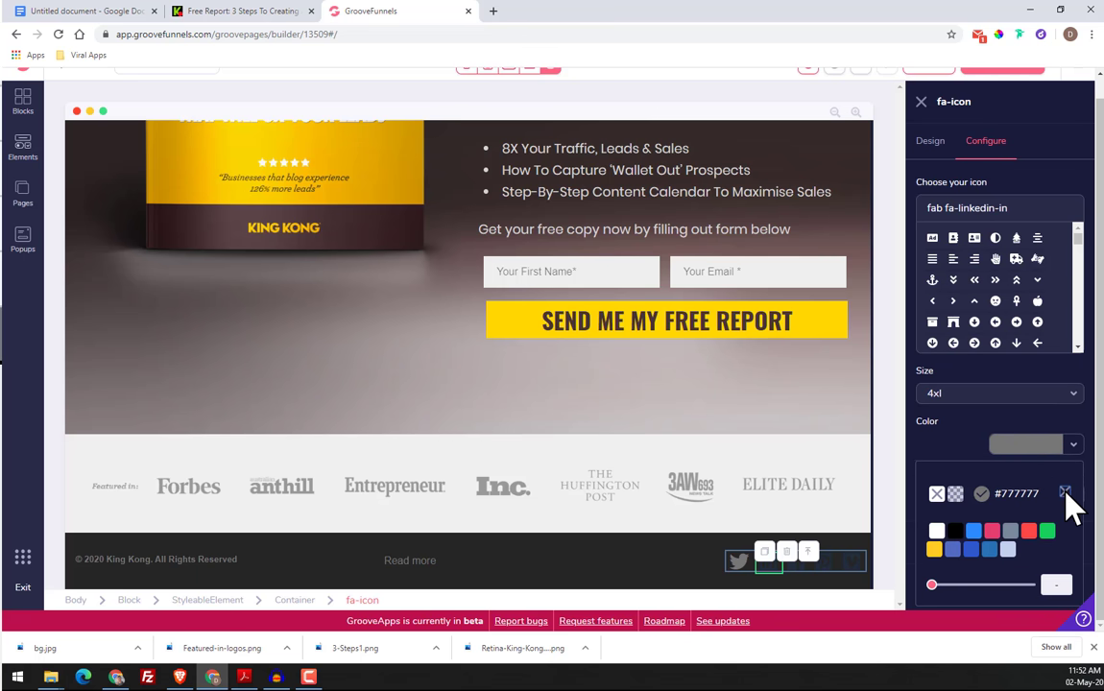
left_click(1066, 493)
left_click(1010, 544)
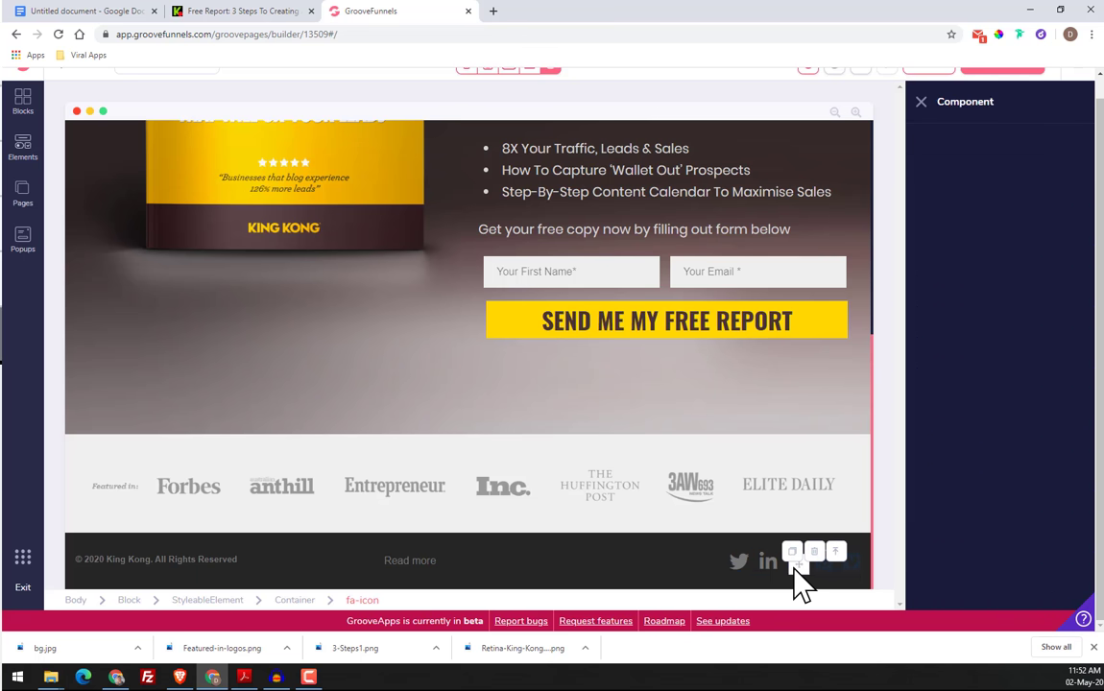
Search the icon library for "face" to replace the third footer social icon
left_click(797, 566)
left_click(981, 144)
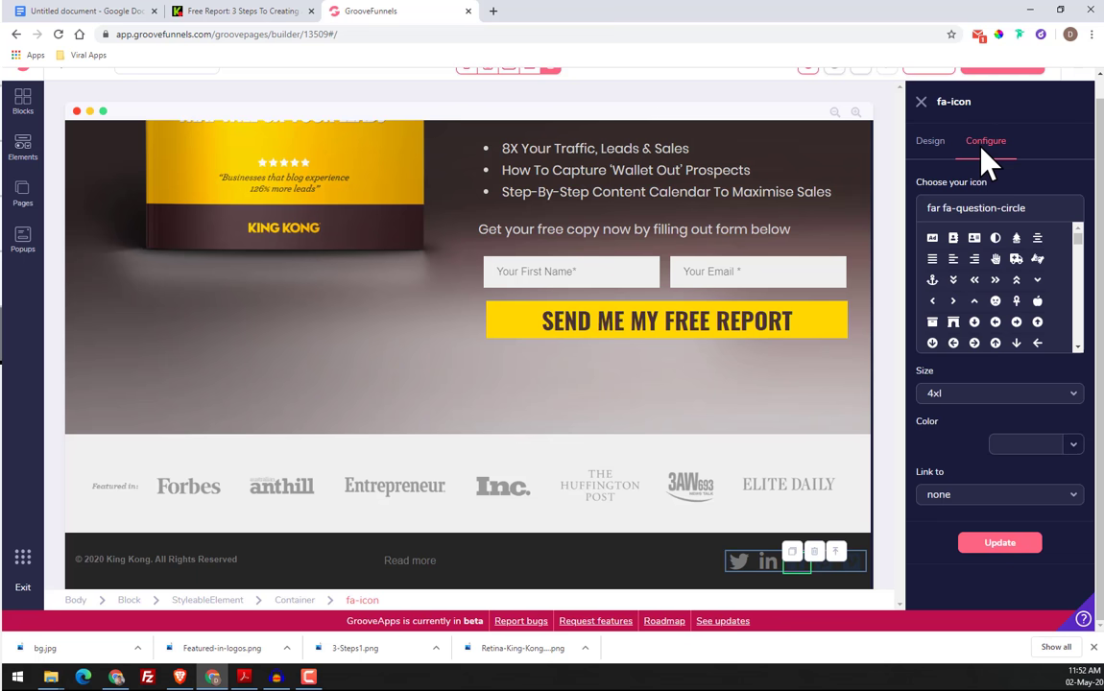
triple_click(1021, 217)
type("face")
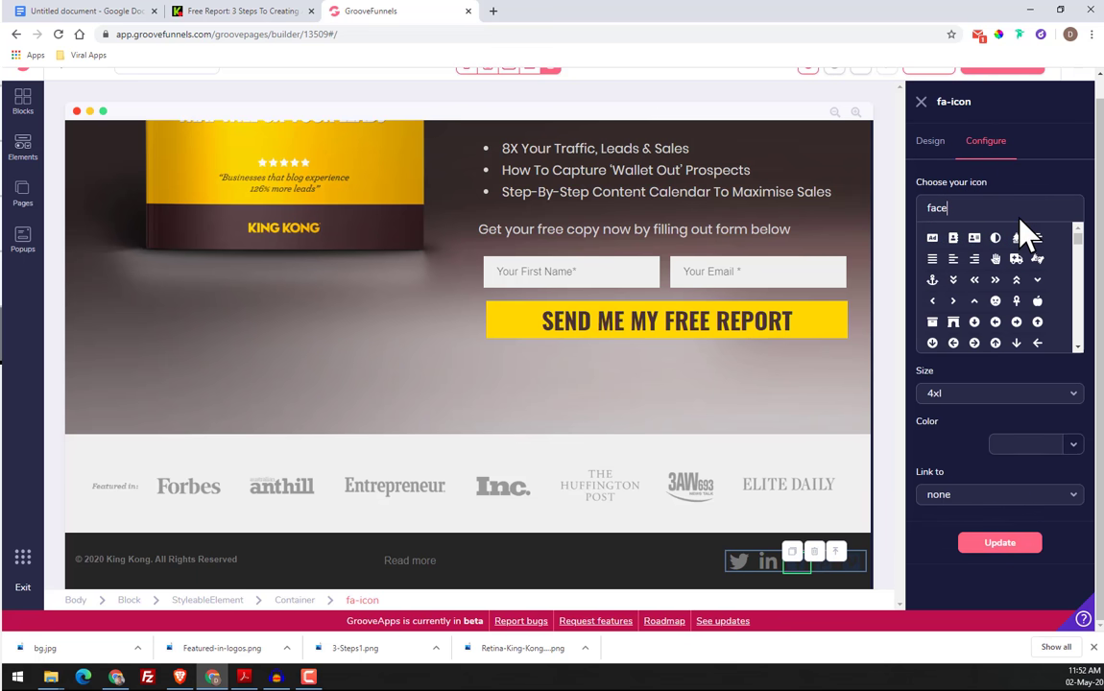
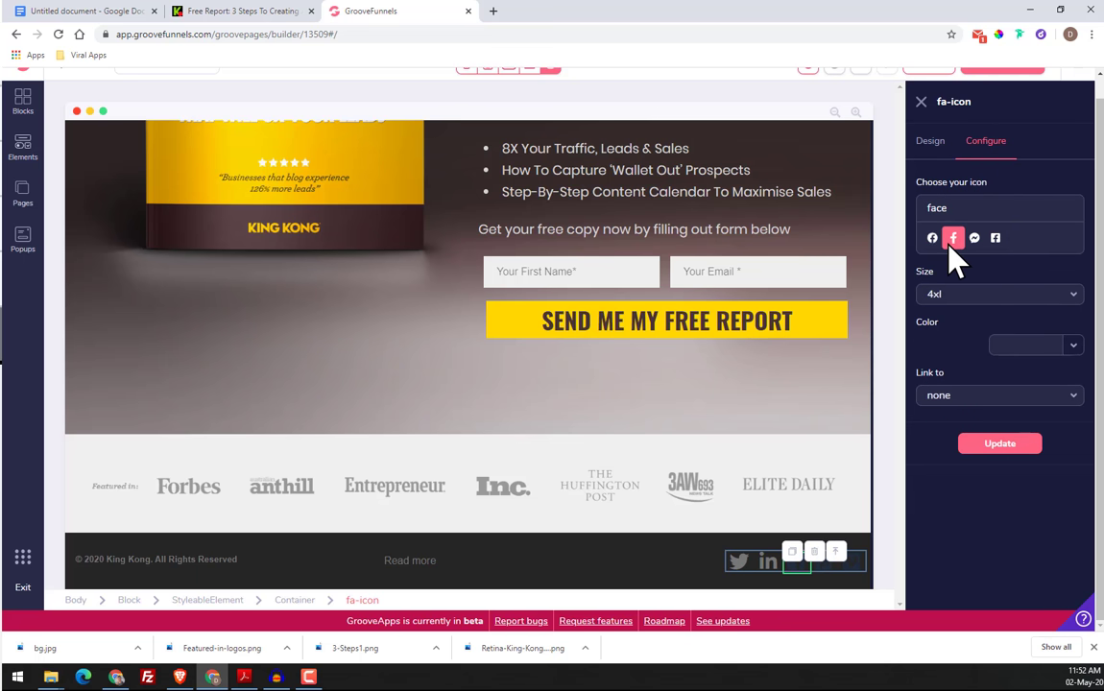
Set the third footer social icon's color to #777777 and update the icon
left_click(970, 332)
left_click(1074, 445)
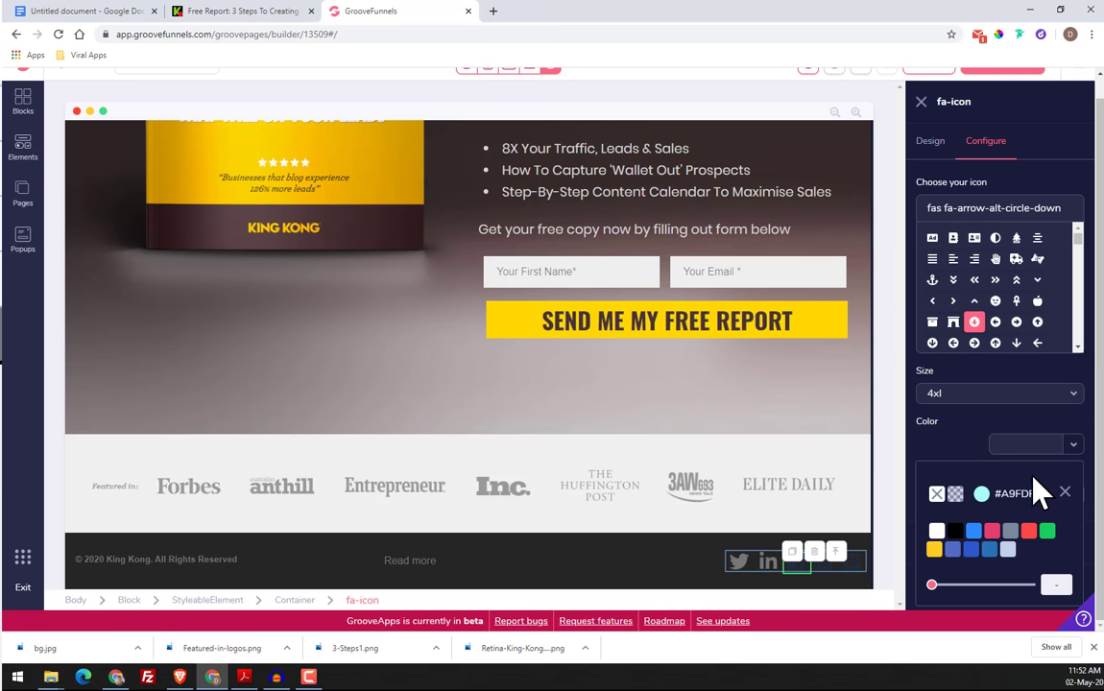
left_click(980, 497)
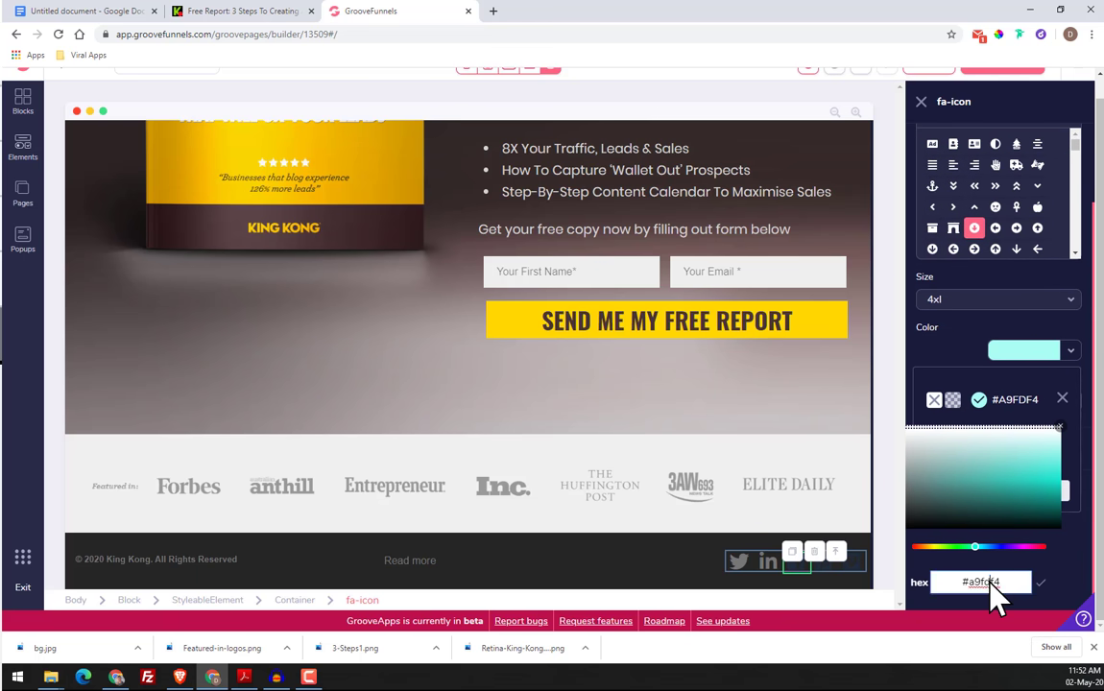
left_click(1041, 582)
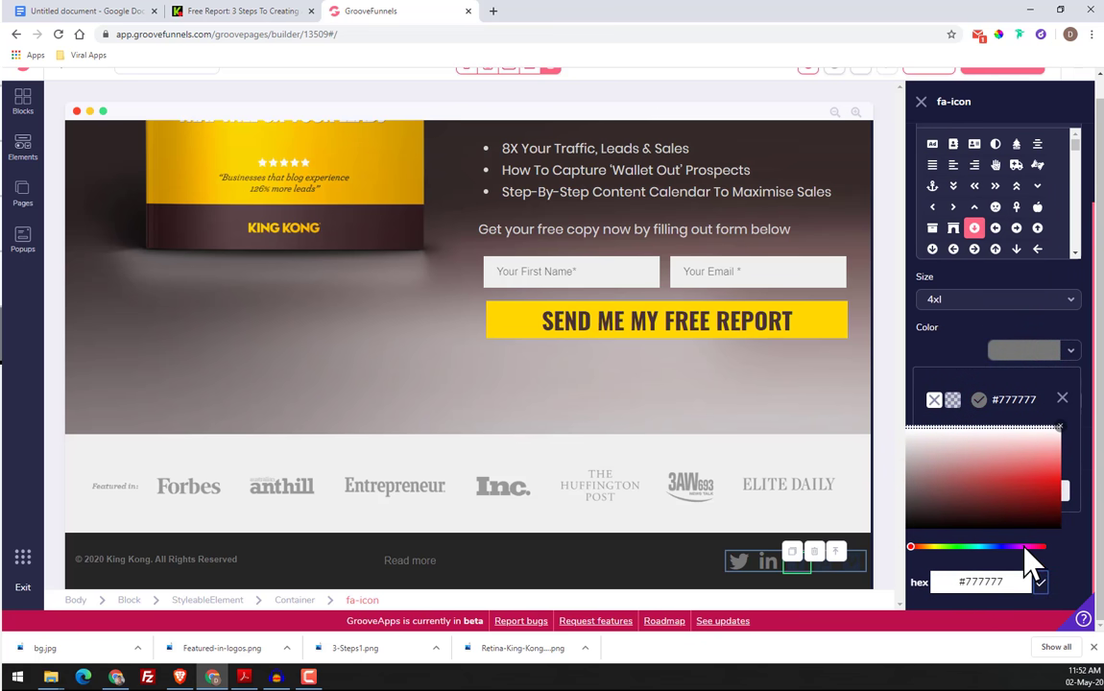
left_click(1064, 400)
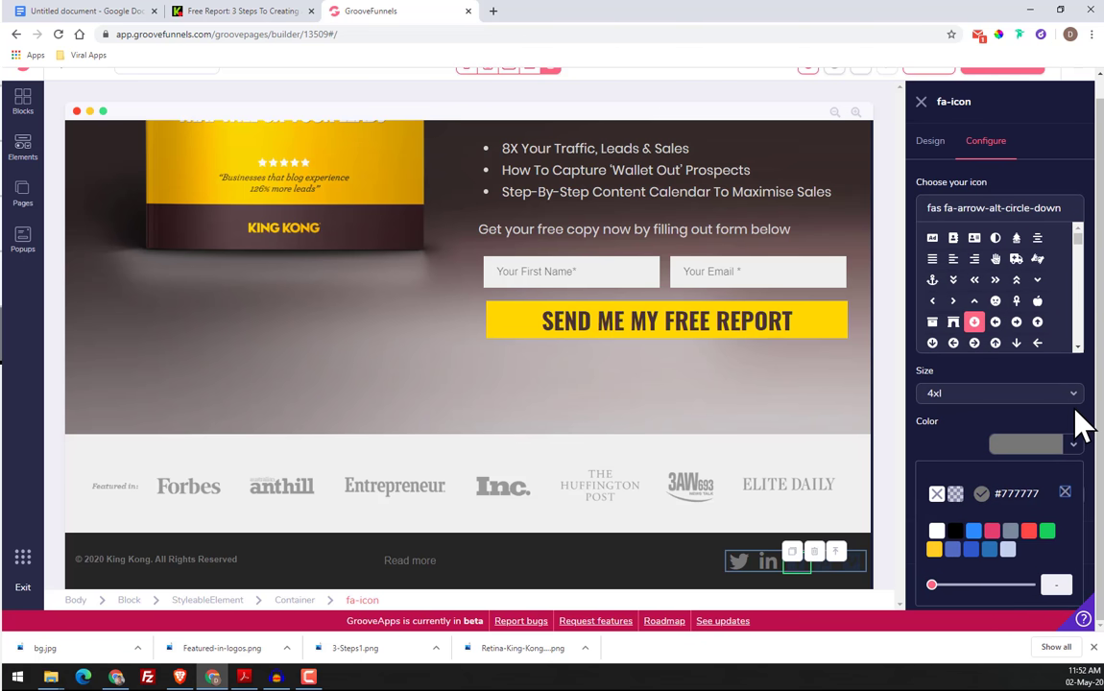
left_click(1065, 494)
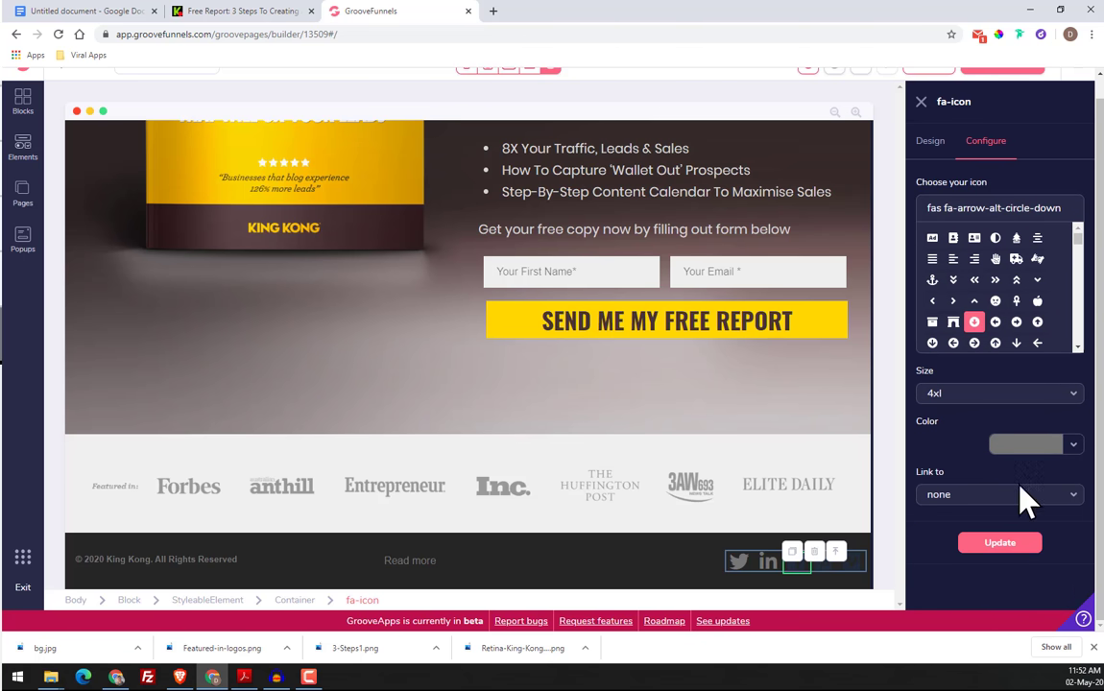
left_click(1004, 551)
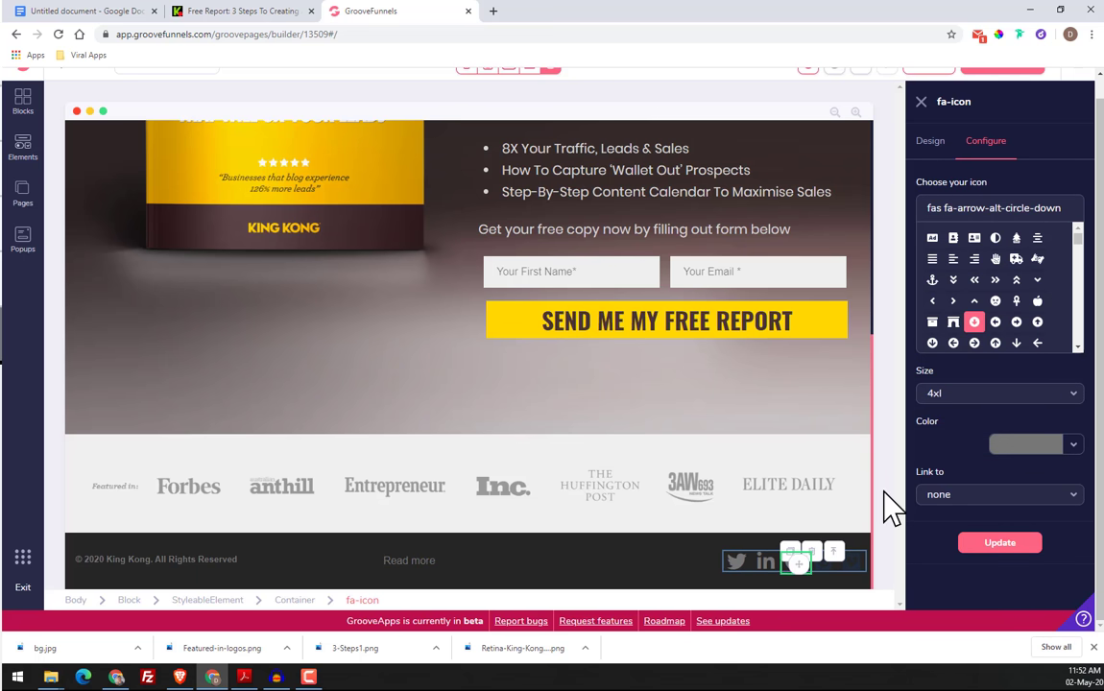
triple_click(1034, 211)
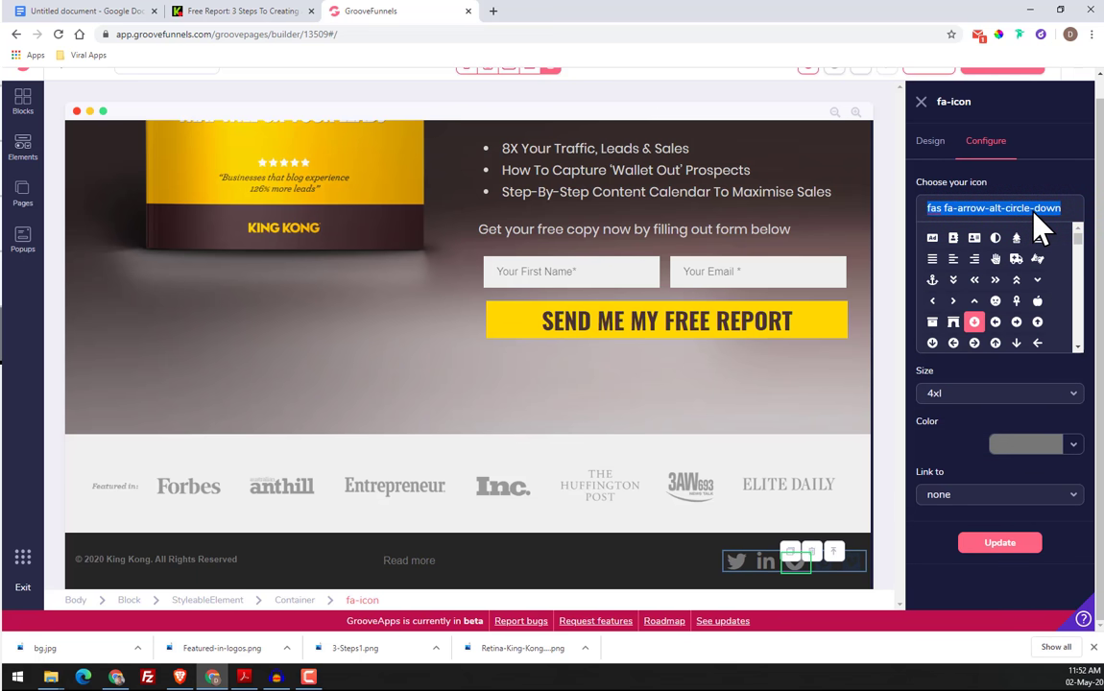
type("fea")
key("ctrl+shift+i")
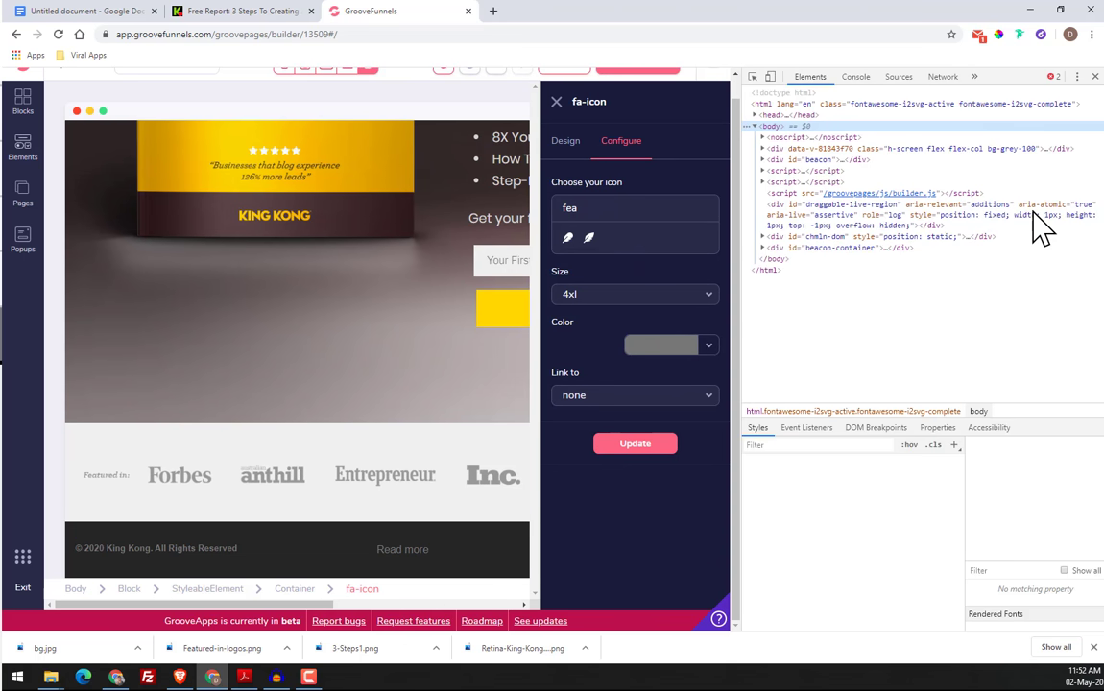
left_click(1095, 76)
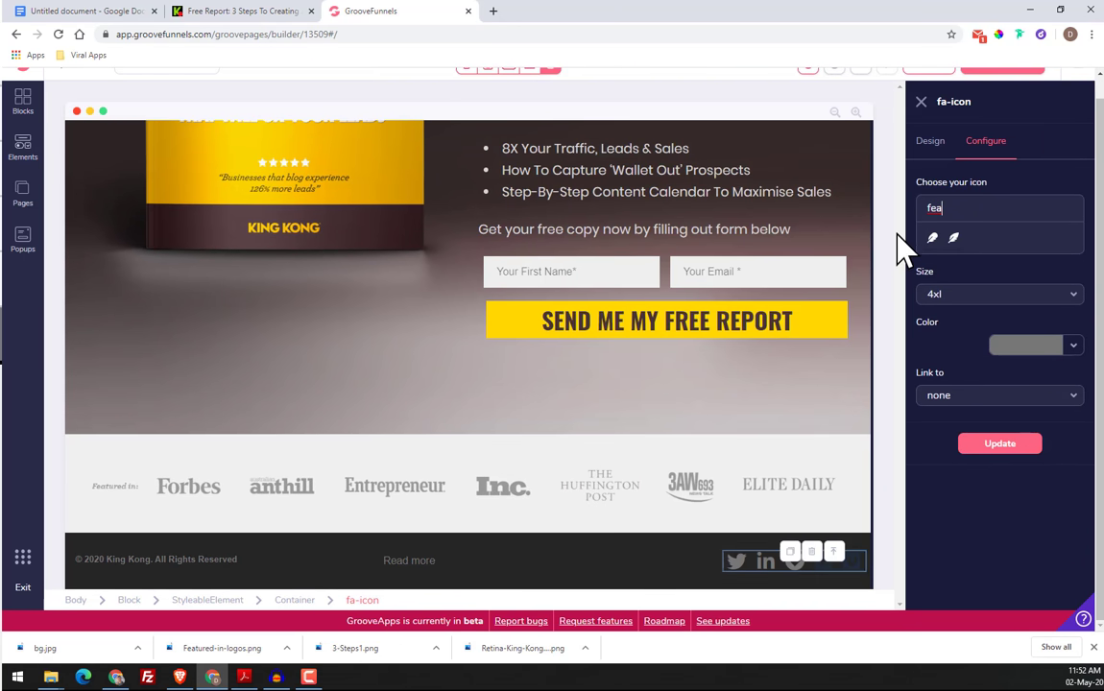
Search the icon library for "face", change the third footer icon to fab fa-facebook-f and apply the update
double_click(994, 213)
type("face")
left_click(1016, 444)
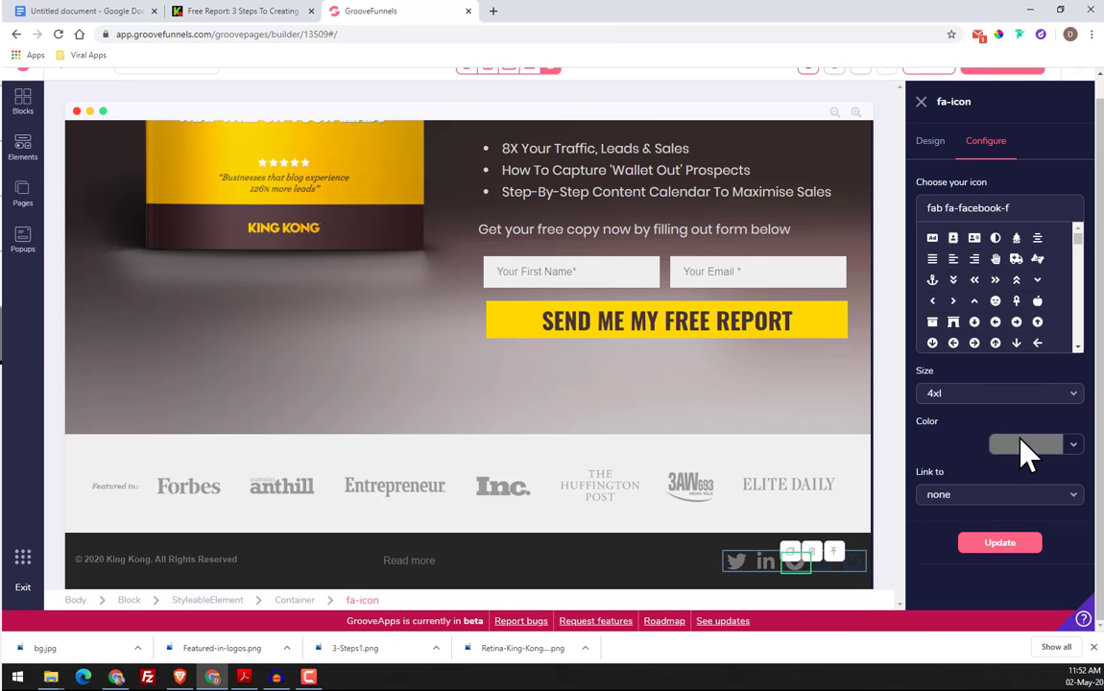
left_click(1011, 552)
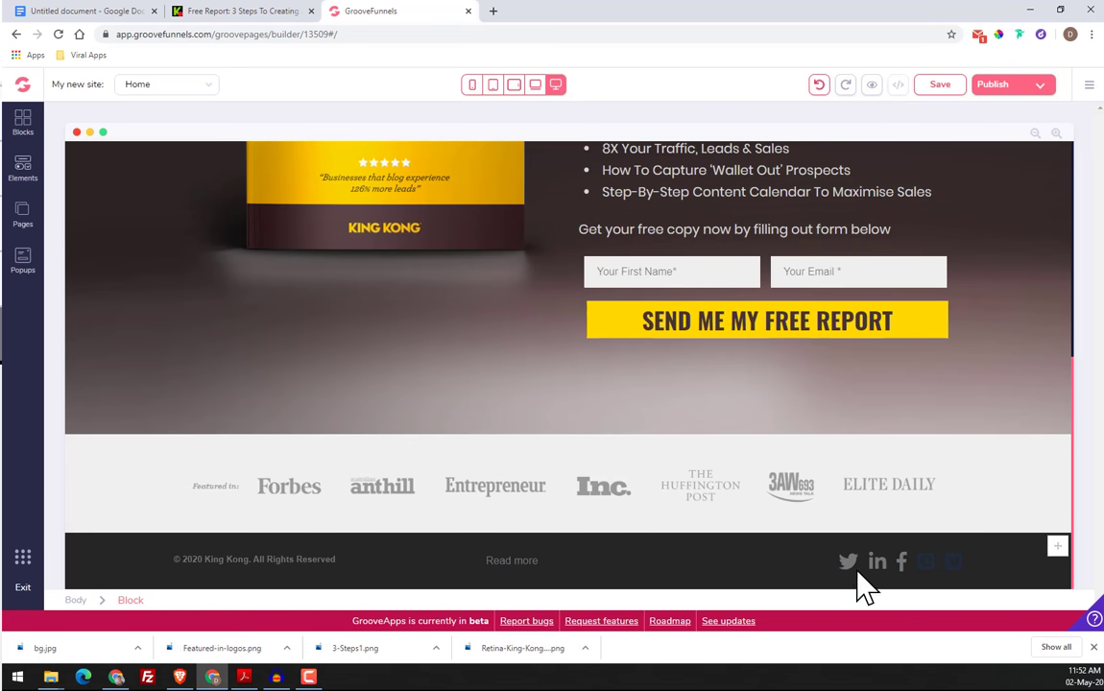
Delete the two leftover social icons after the Facebook icon in the footer, confirming each removal
left_click(928, 566)
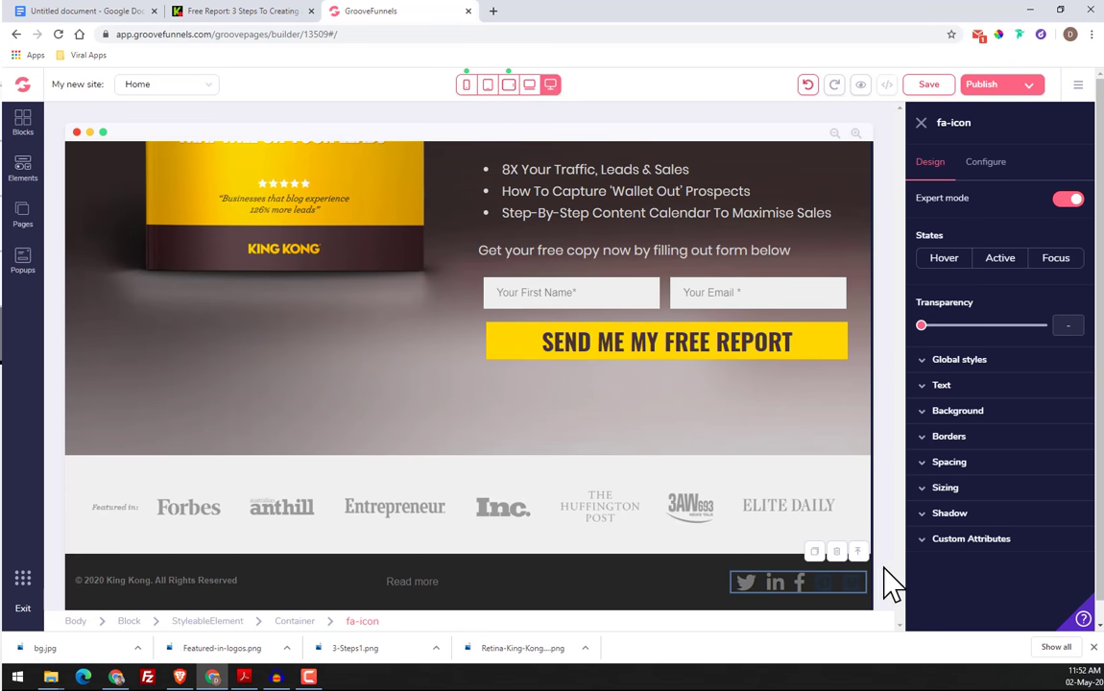
left_click(827, 584)
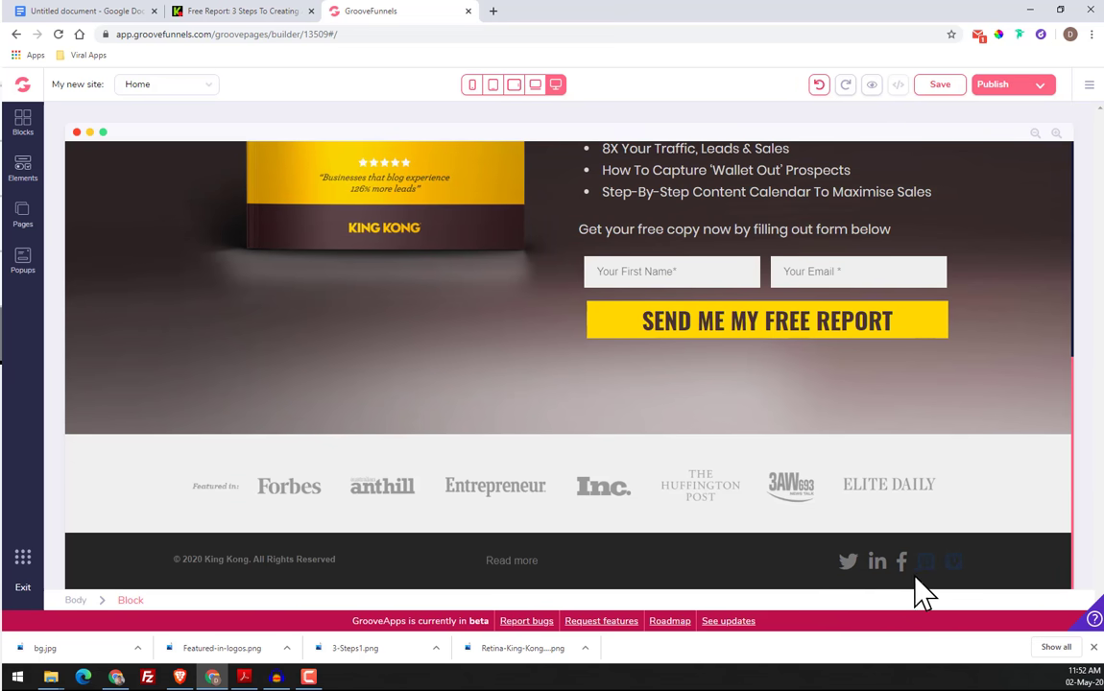
left_click(927, 564)
left_click(836, 552)
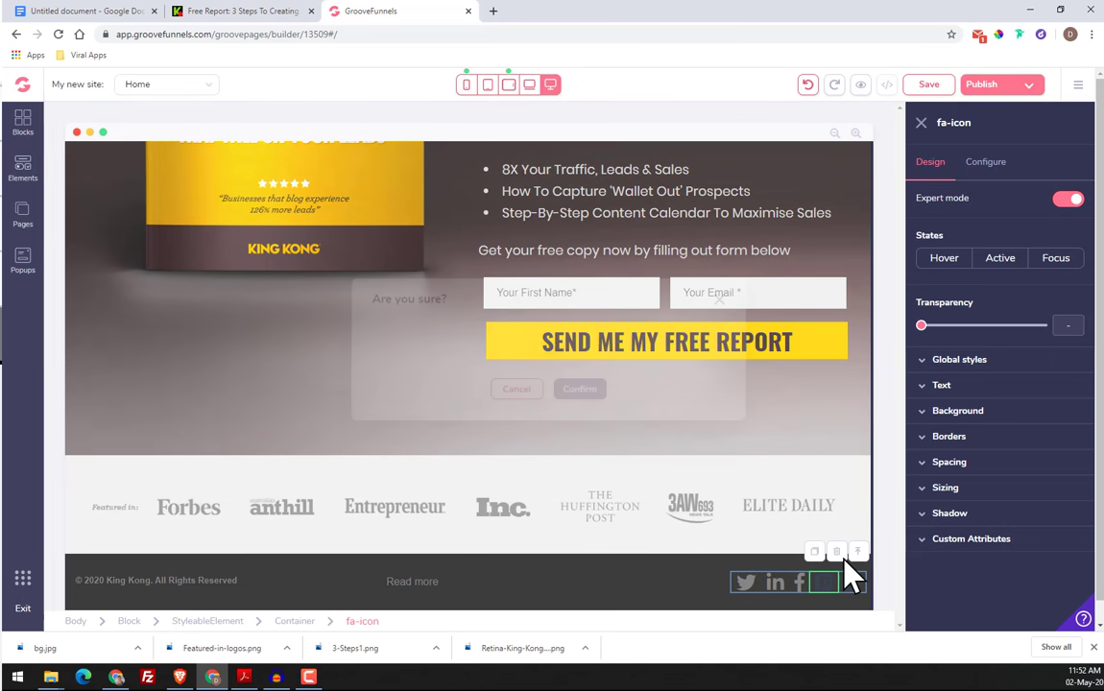
left_click(574, 392)
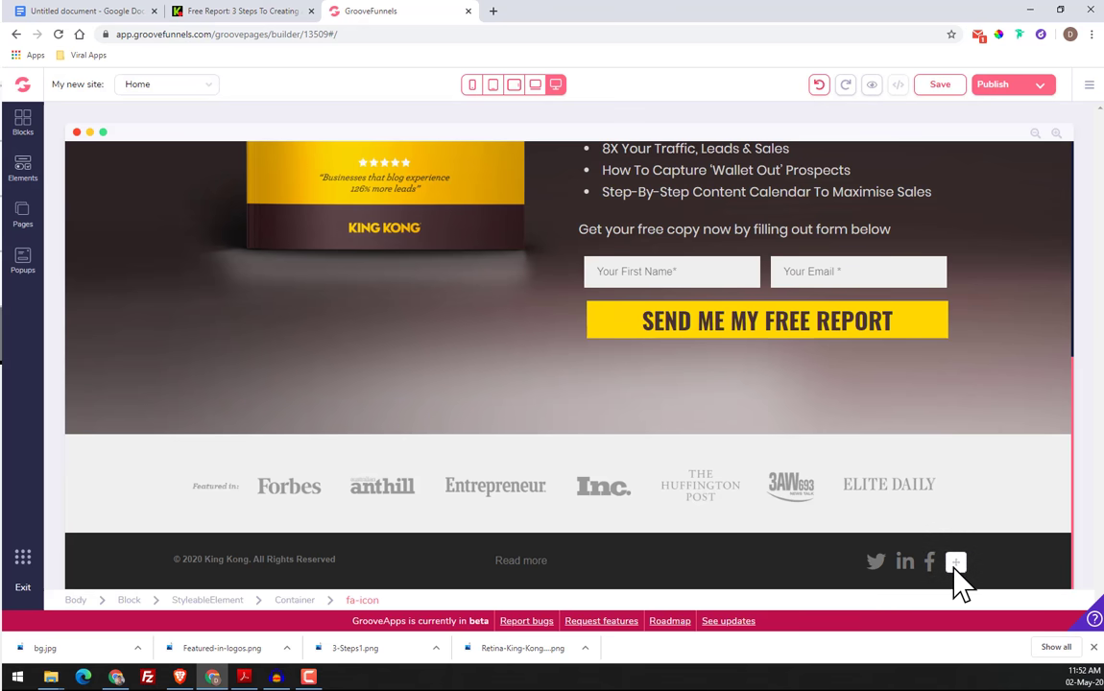
left_click(955, 565)
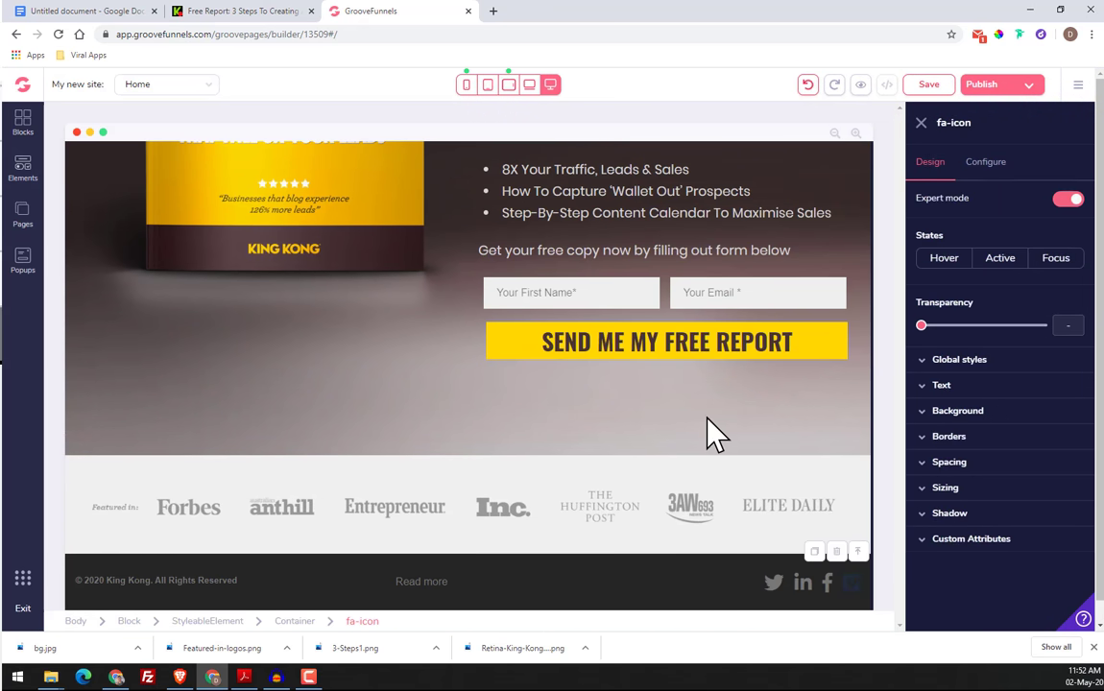
left_click(836, 553)
left_click(582, 389)
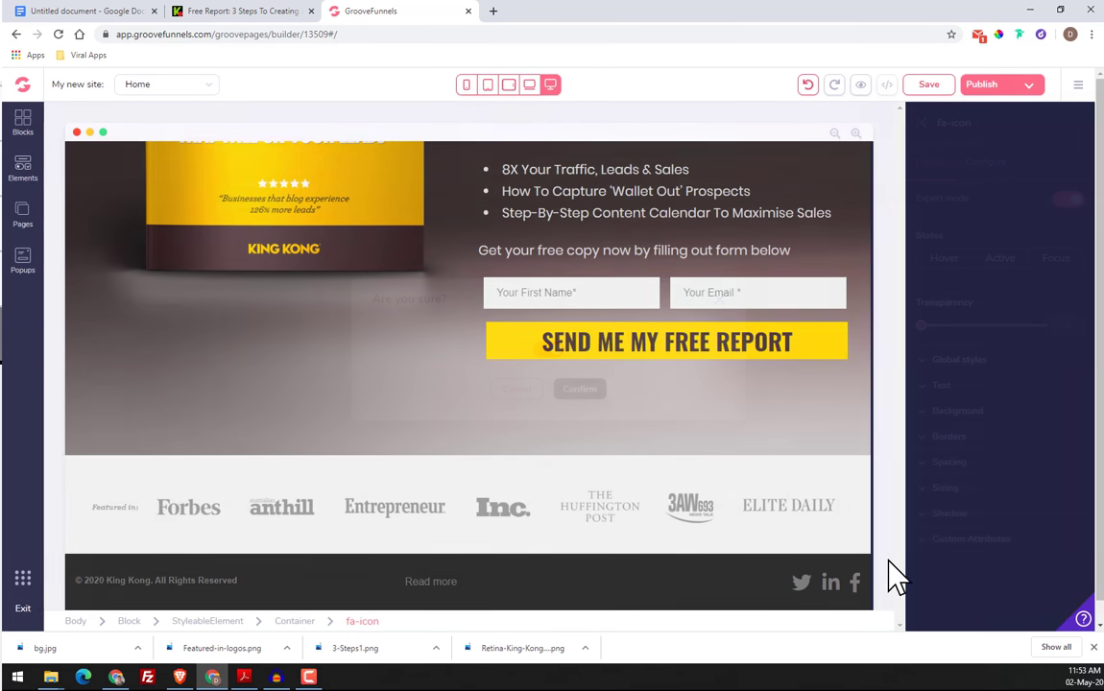
Save the page and preview it, checking the layout from the header down to the footer
scroll(530, 561, "up", 5)
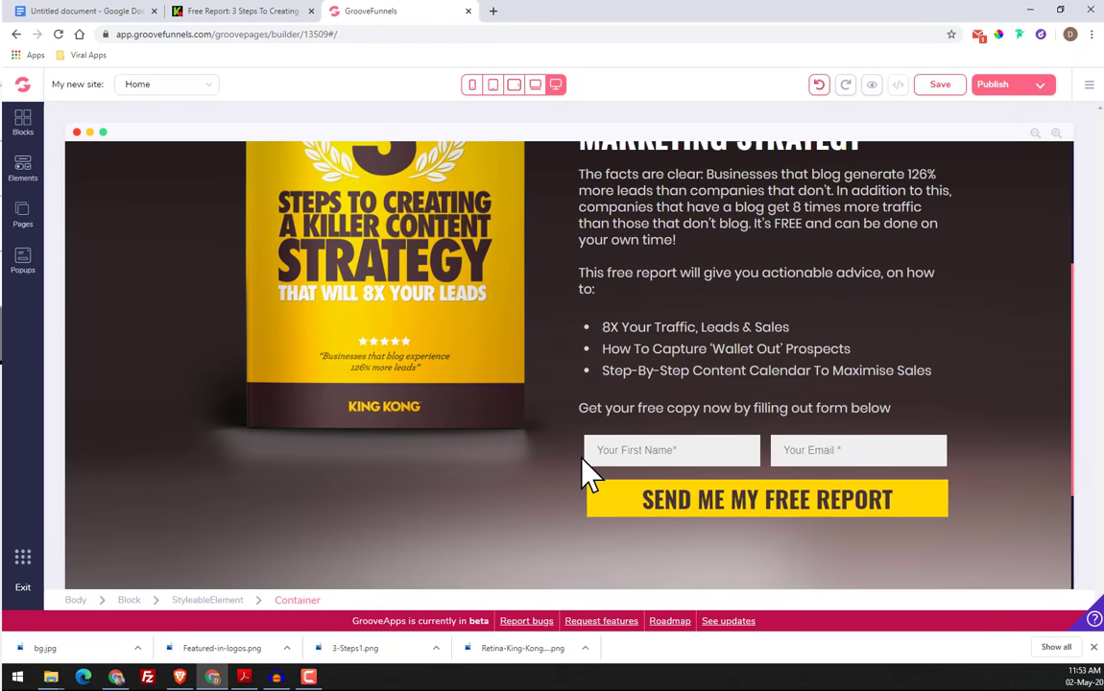
scroll(587, 456, "down", 4)
scroll(589, 426, "down", 1)
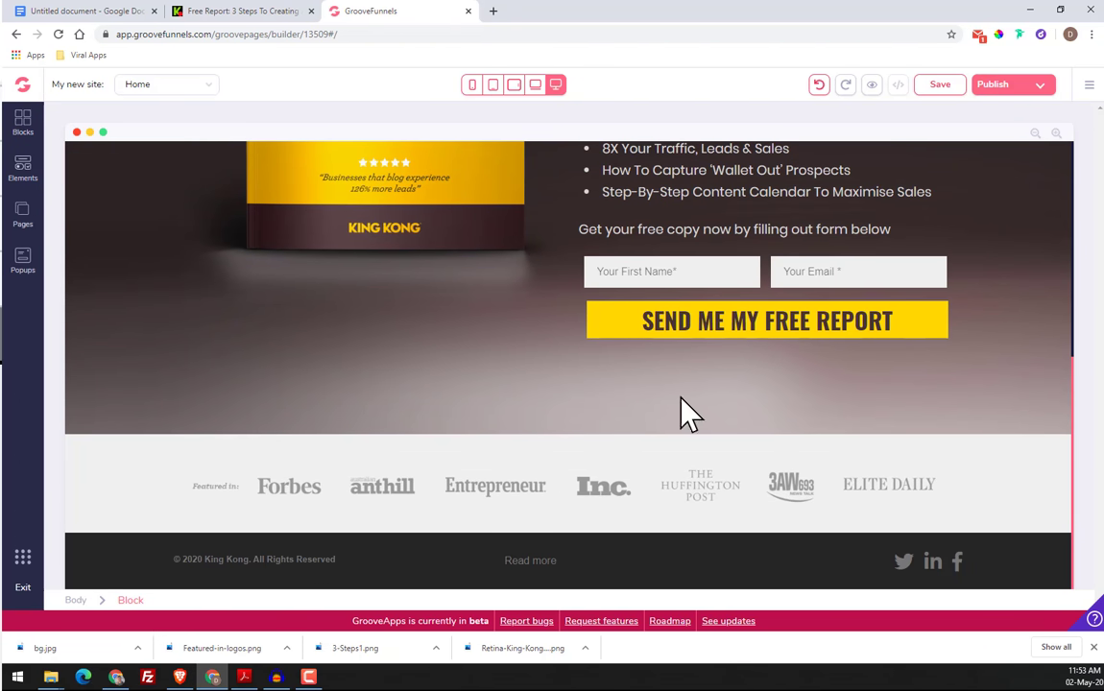
left_click(940, 92)
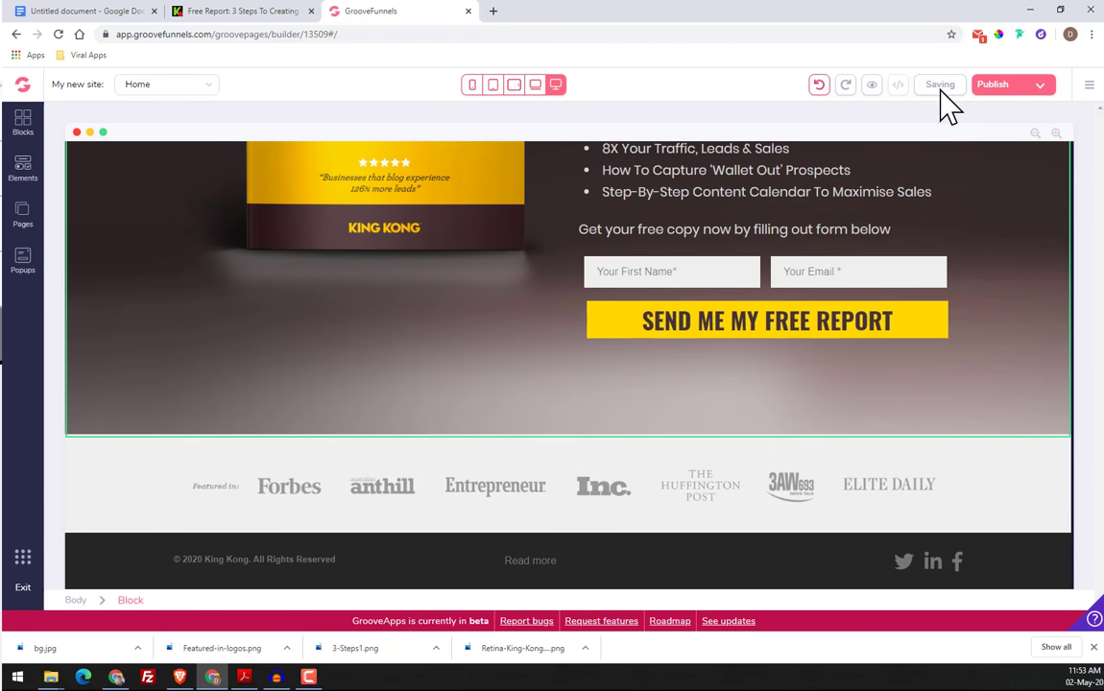
left_click(869, 88)
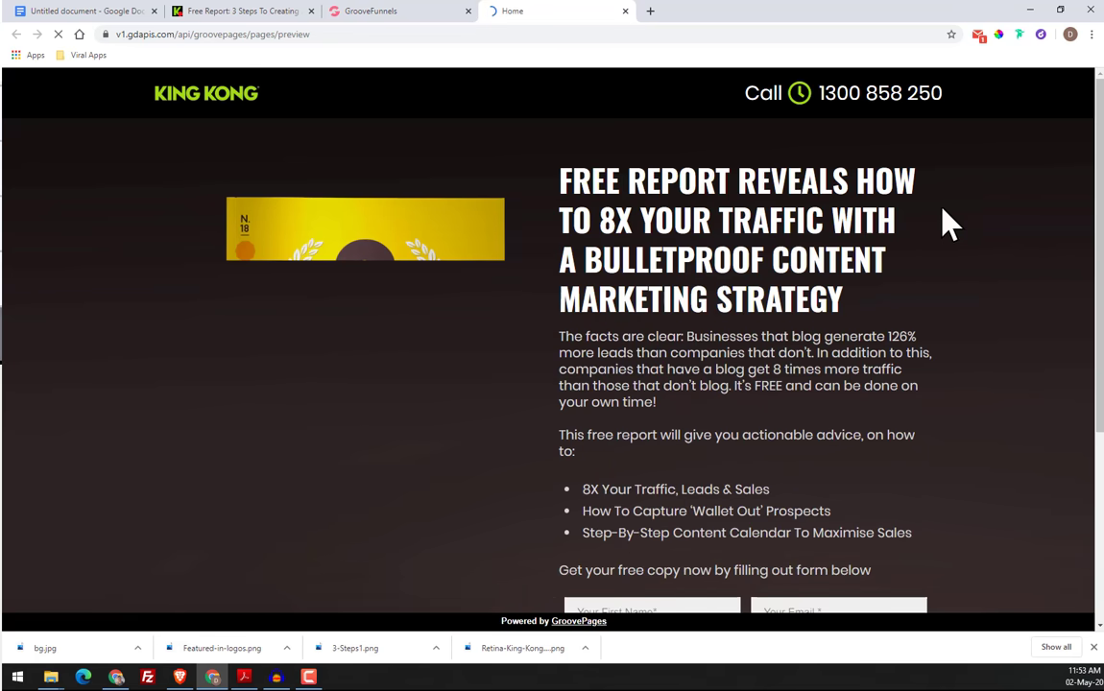
scroll(764, 190, "down", 5)
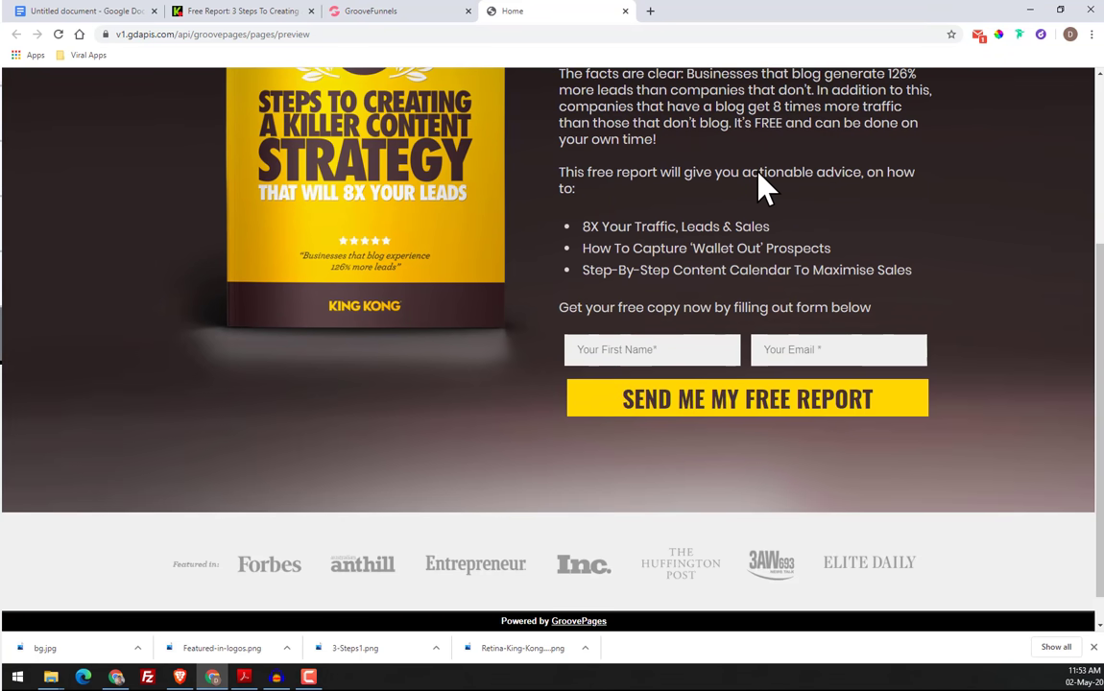
scroll(579, 382, "up", 1)
scroll(579, 382, "down", 1)
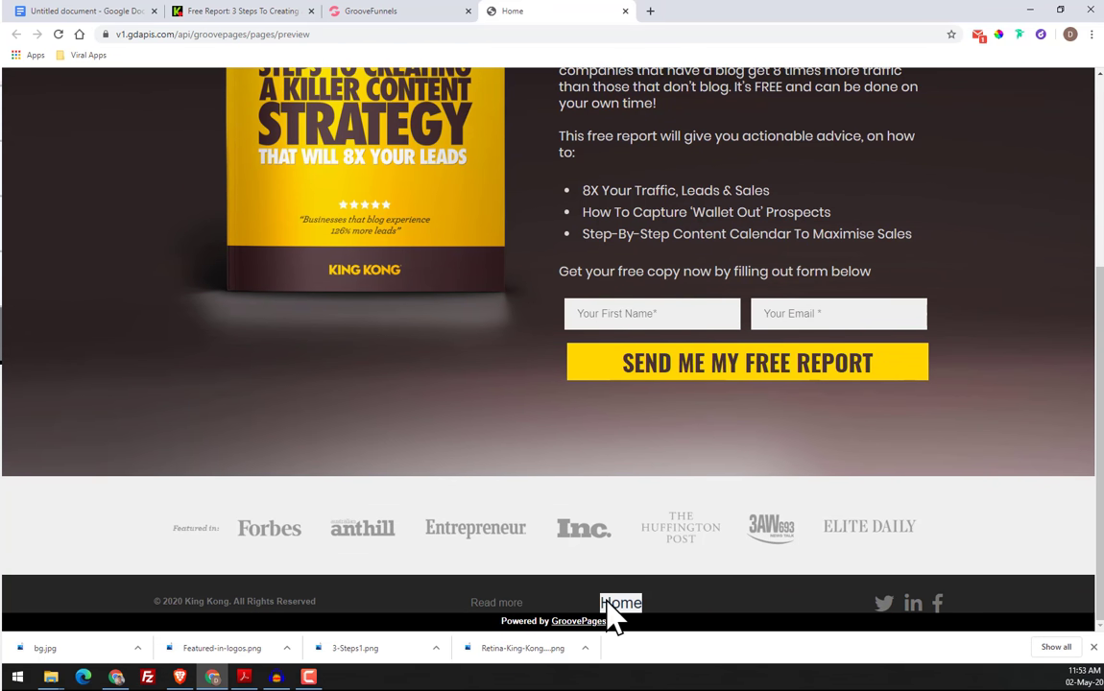
Return to the page builder and delete the "Home" navigation menu from the footer
left_click(419, 11)
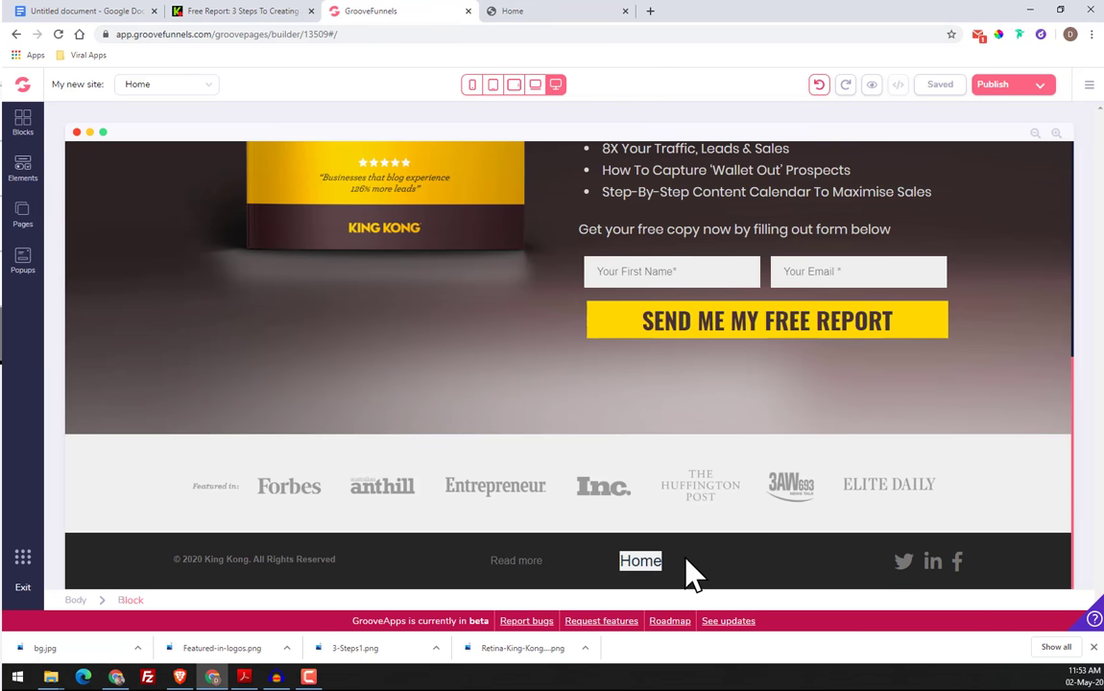
left_click(657, 559)
left_click(552, 554)
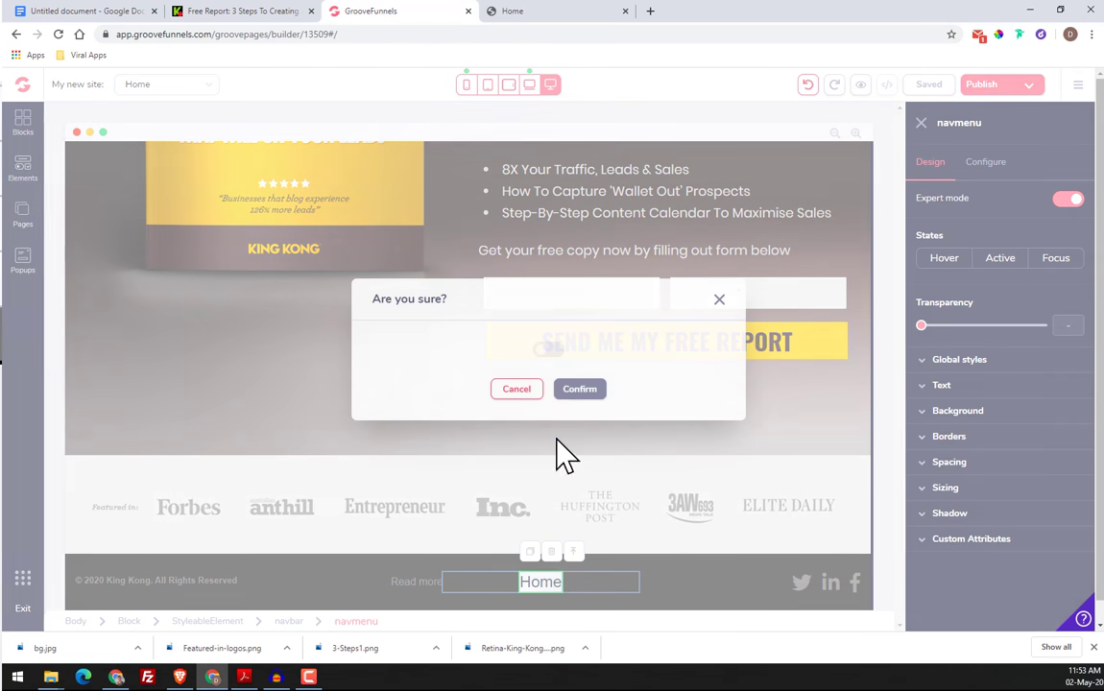
left_click(577, 392)
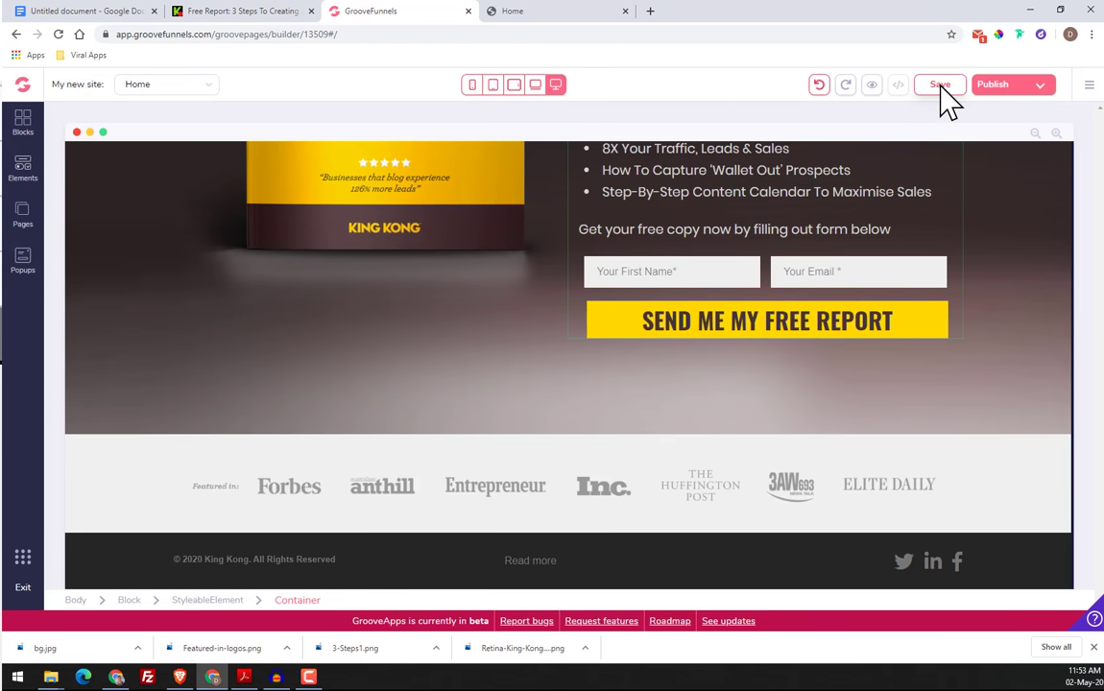
Save the page, close the old preview and open a fresh one to check the footer
left_click(940, 86)
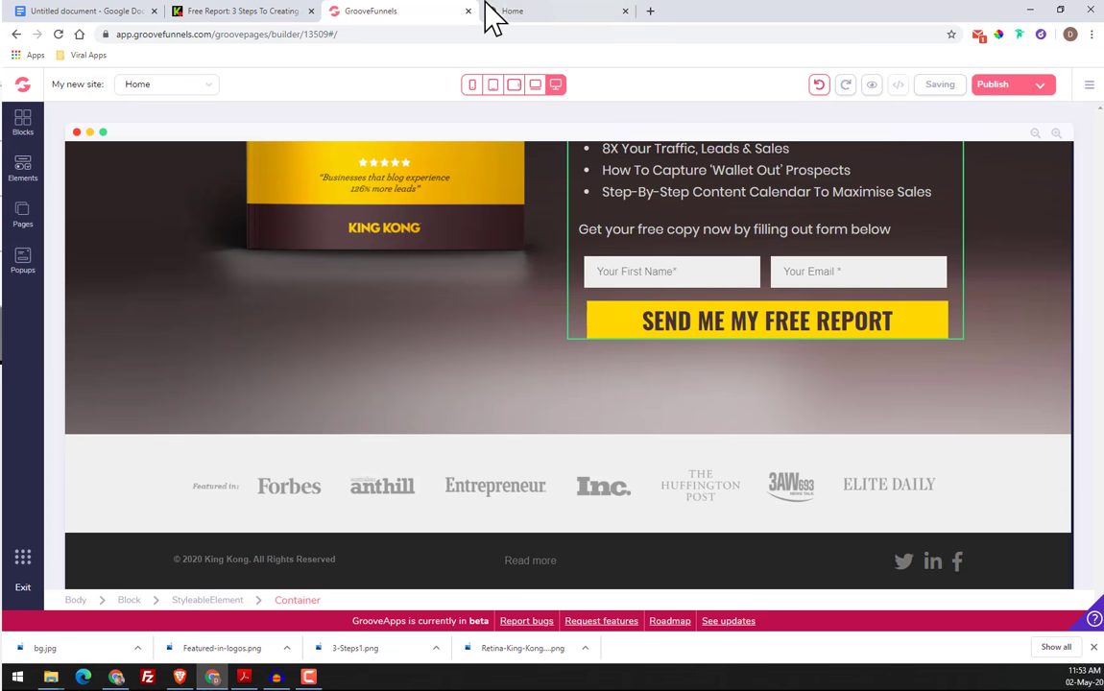
left_click(625, 11)
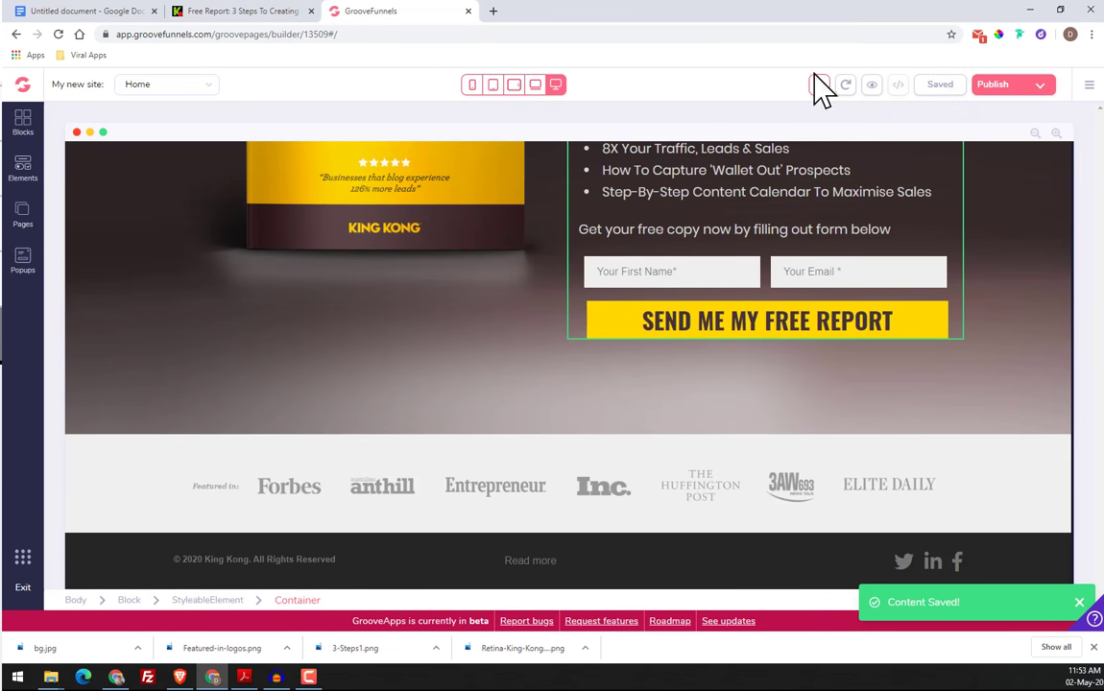
left_click(873, 86)
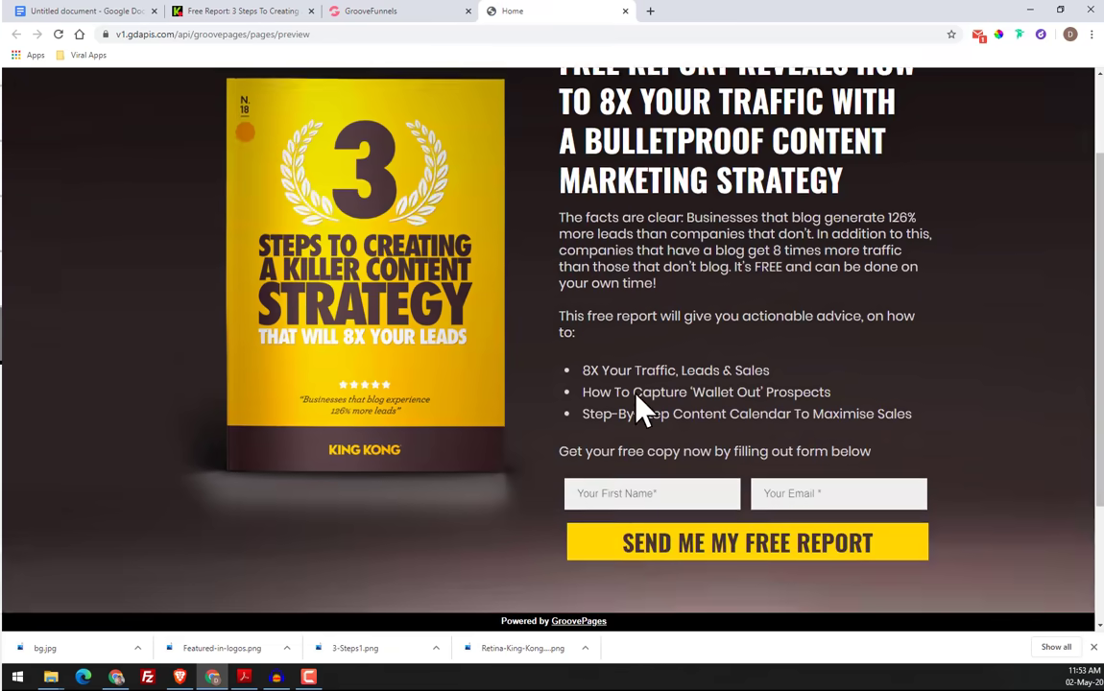
scroll(642, 408, "down", 2)
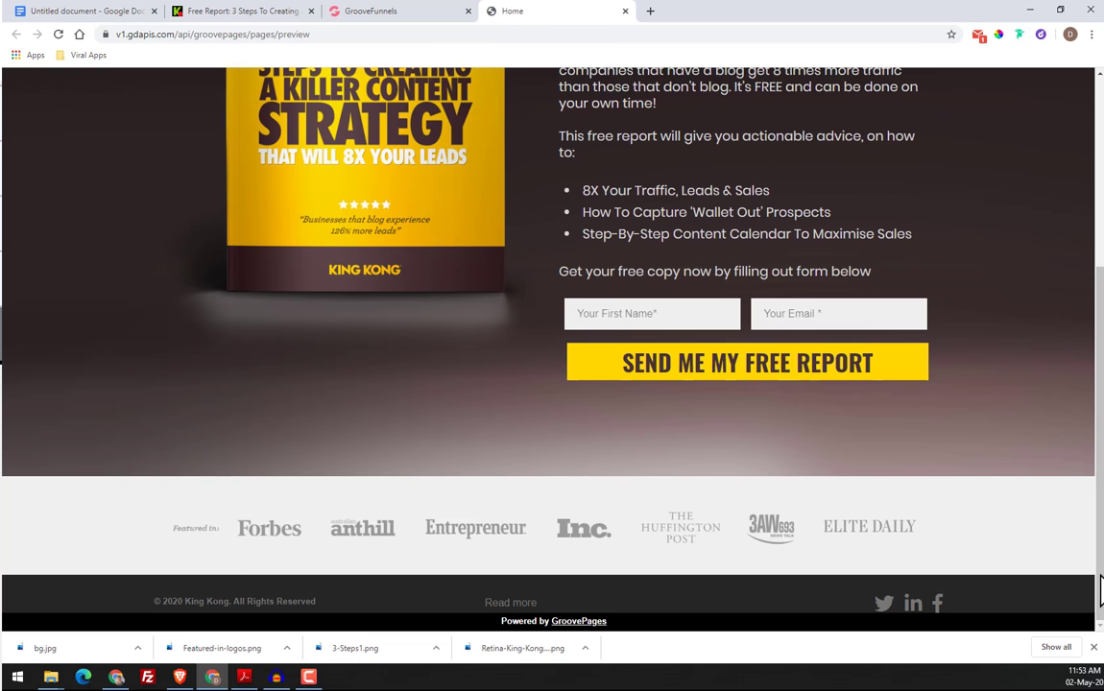
Compare the rebuilt footer with the one on the original King Kong page, closing the browser's downloads bar
left_click(224, 9)
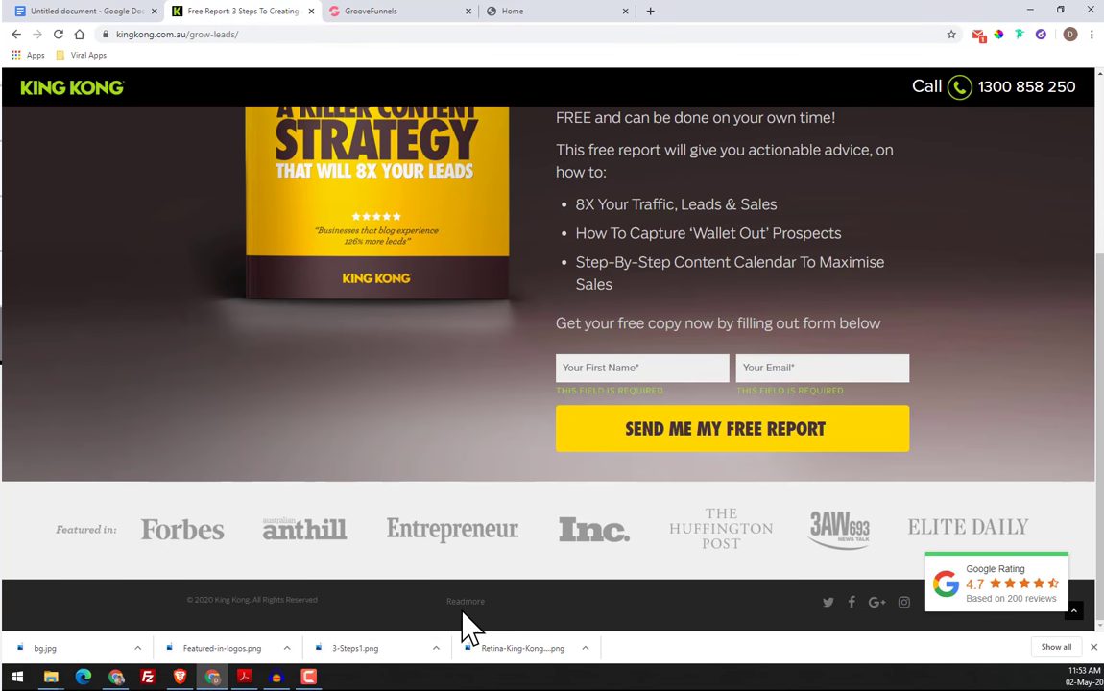
left_click(1094, 648)
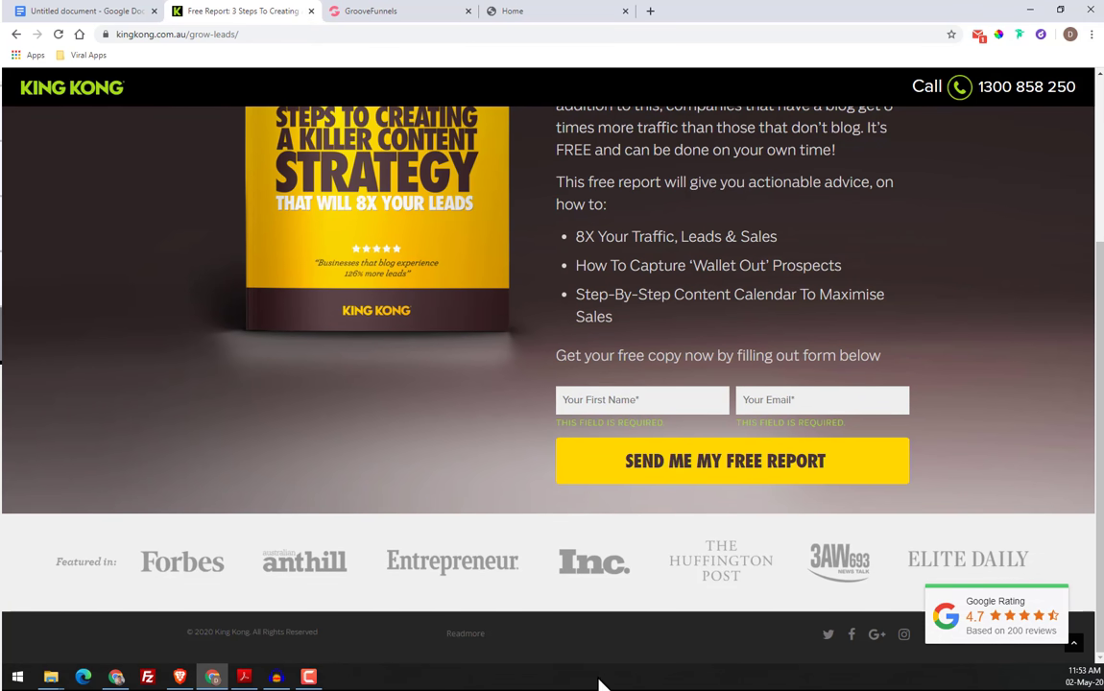
left_click(431, 13)
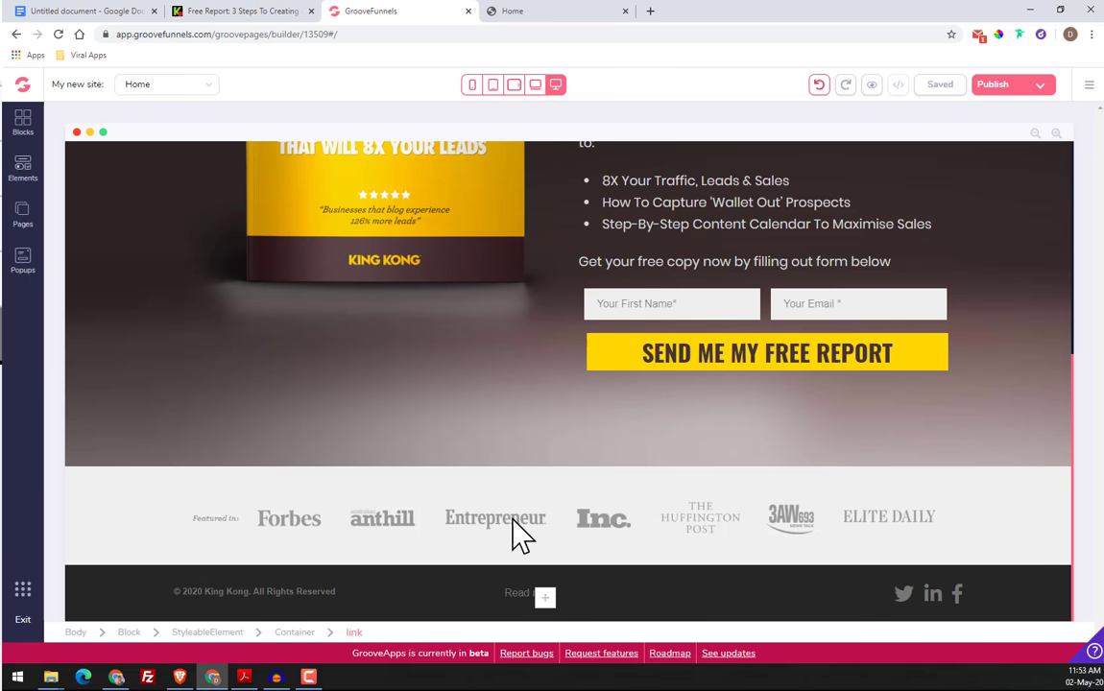
left_click(266, 12)
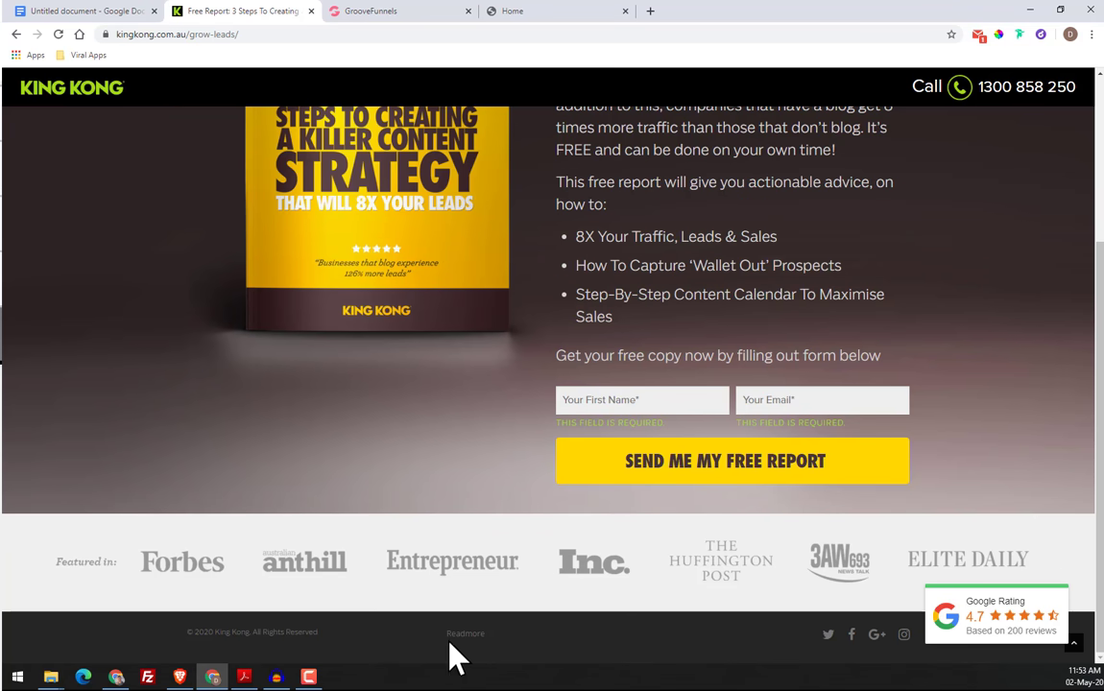
left_click(374, 11)
Return to the page builder and set the footer's copyright text to light weight and size xs
left_click(288, 615)
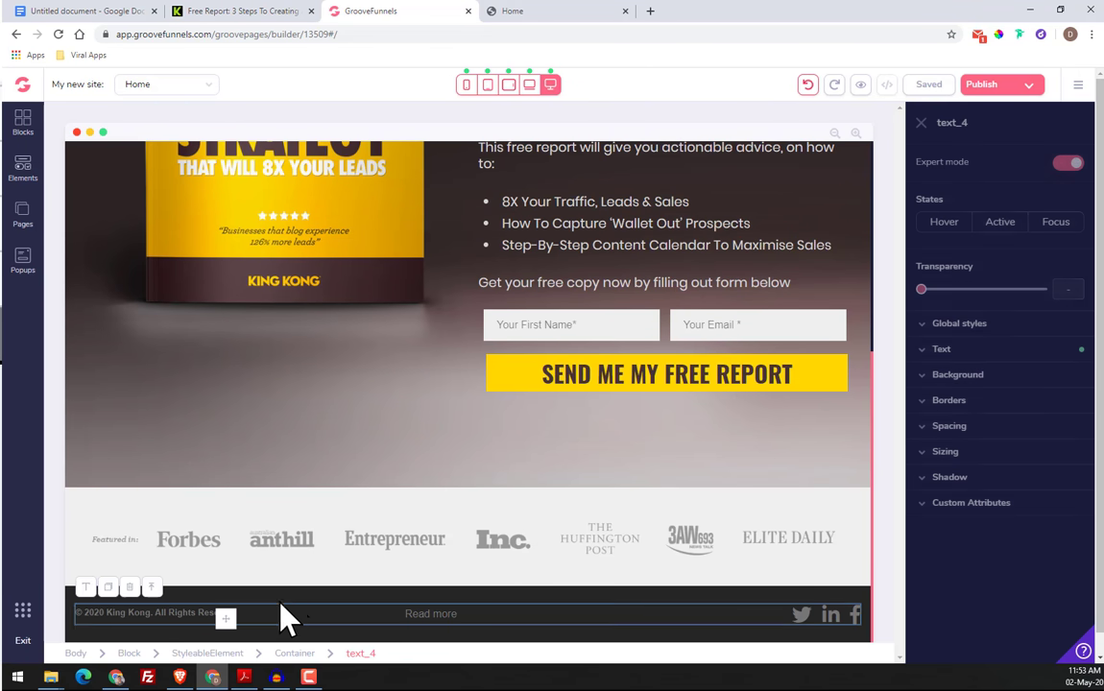
left_click(969, 352)
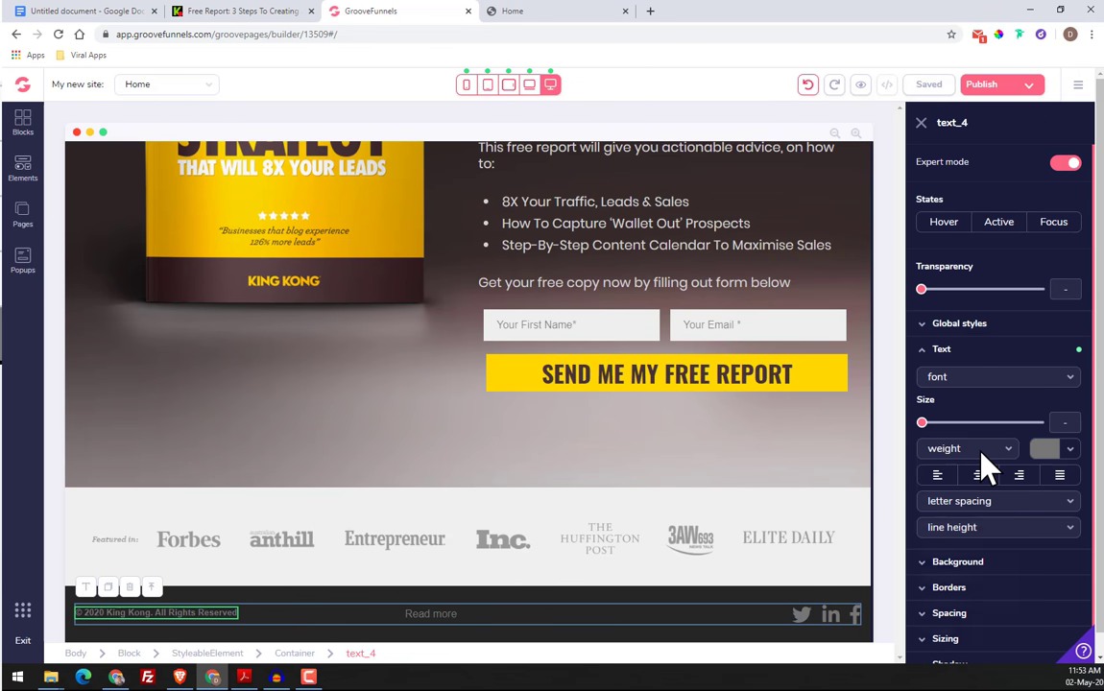
left_click(974, 449)
left_click(967, 524)
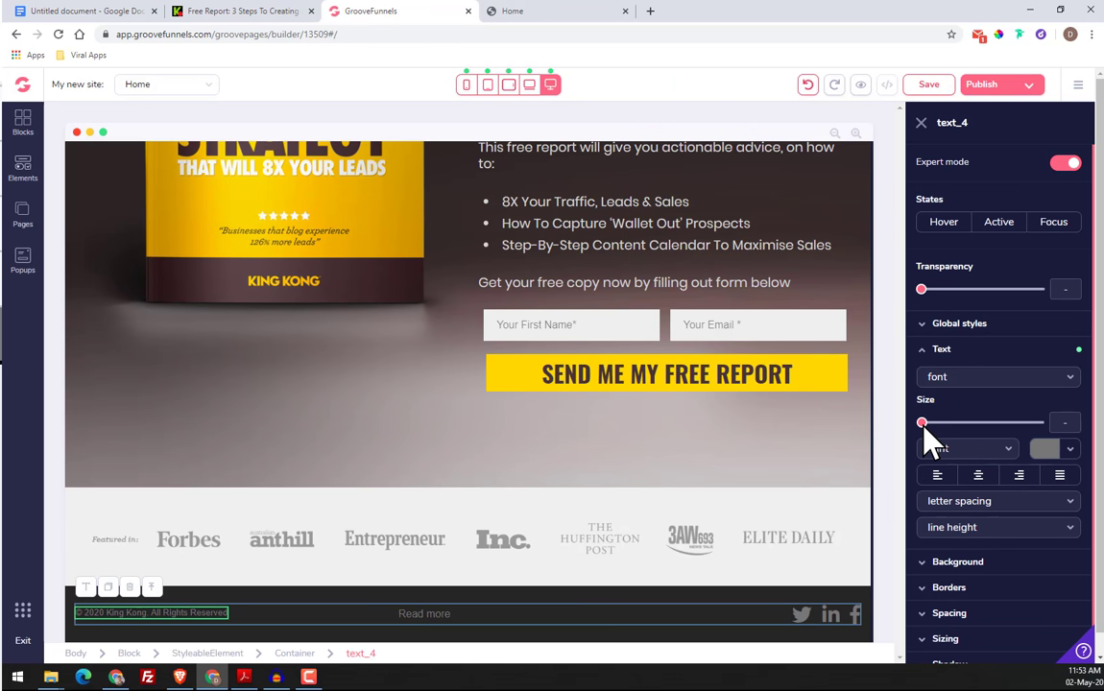
left_click_drag(923, 424, 932, 424)
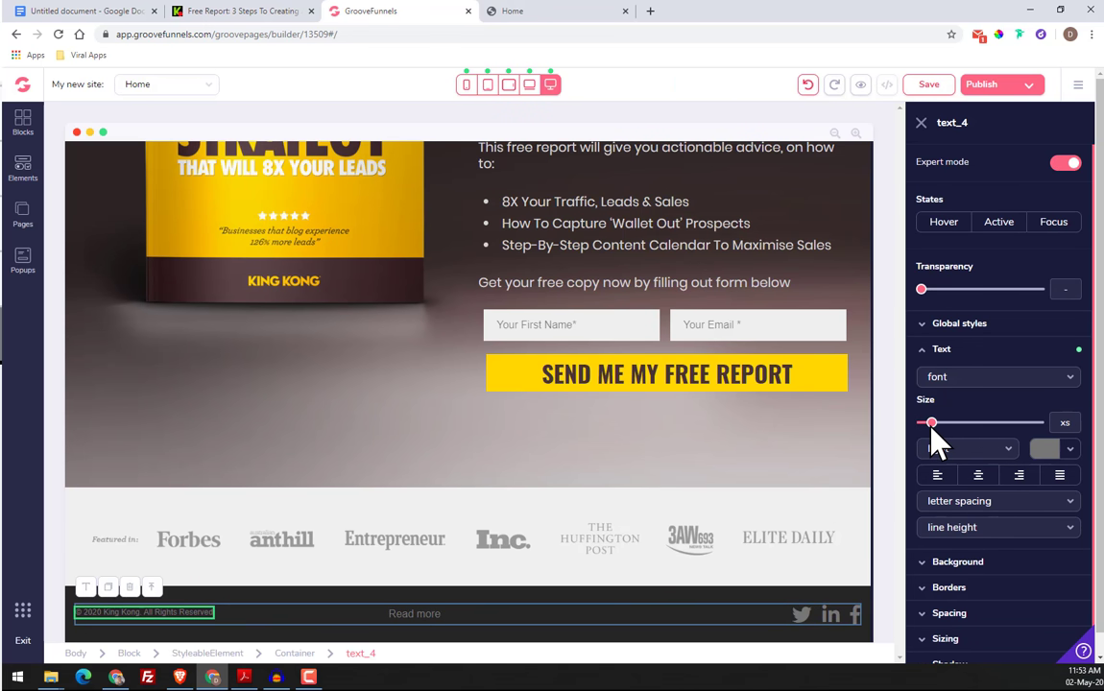
Set the footer's "Read more" link to light weight and size sm
left_click(440, 611)
left_click(984, 385)
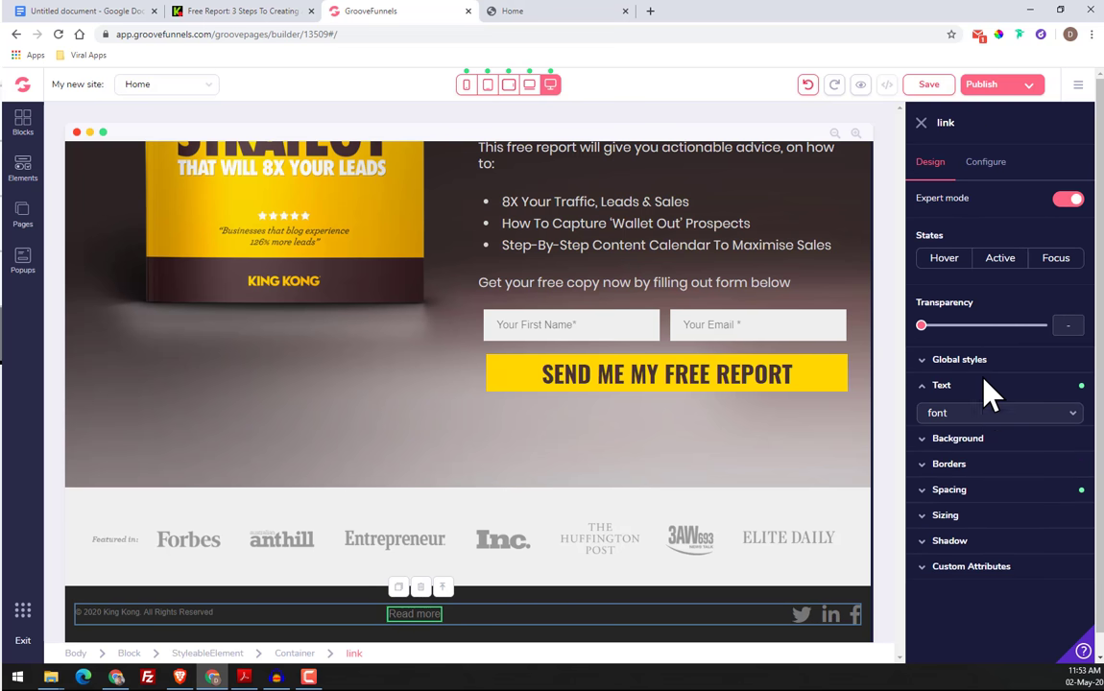
left_click(992, 422)
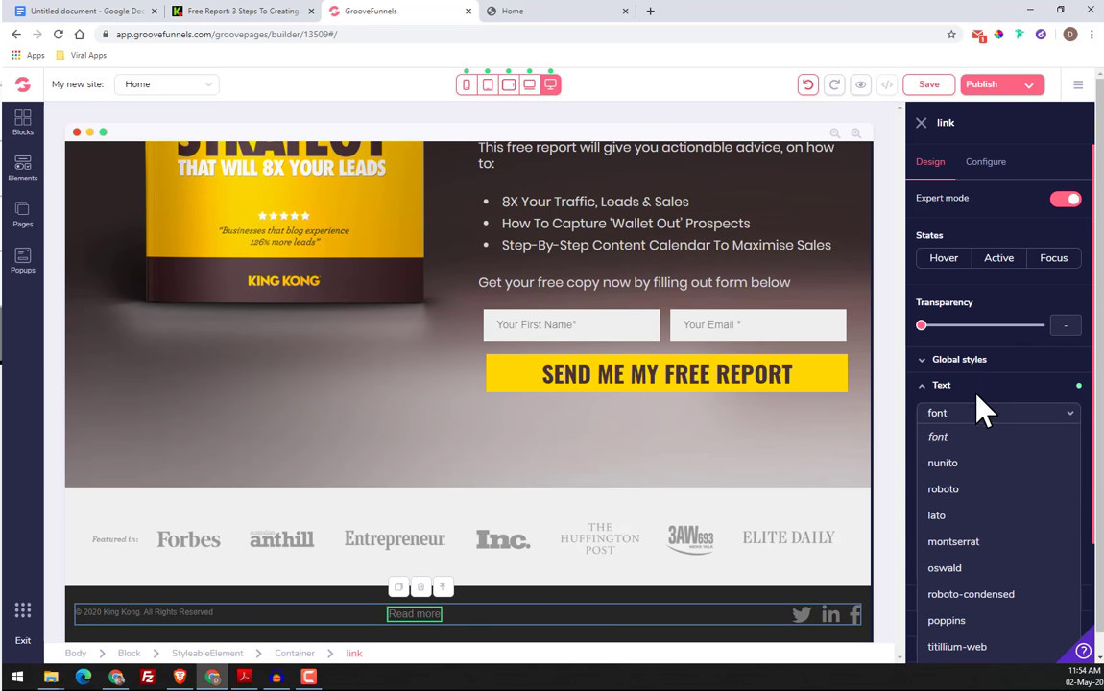
left_click(978, 392)
left_click(978, 389)
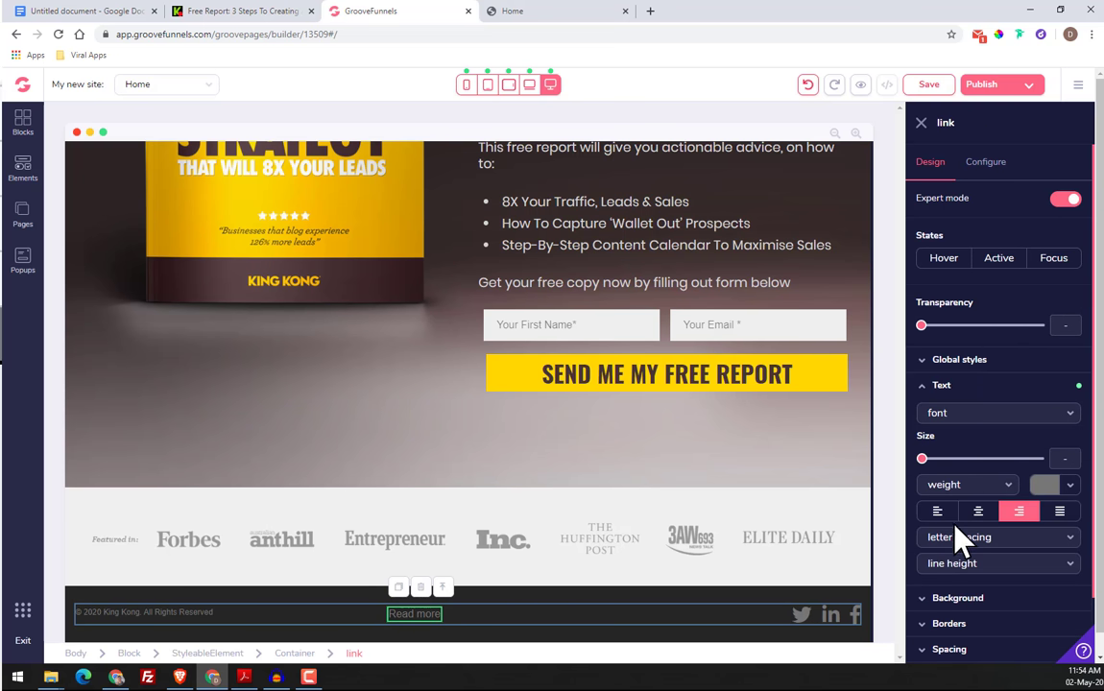
left_click(955, 487)
left_click(963, 559)
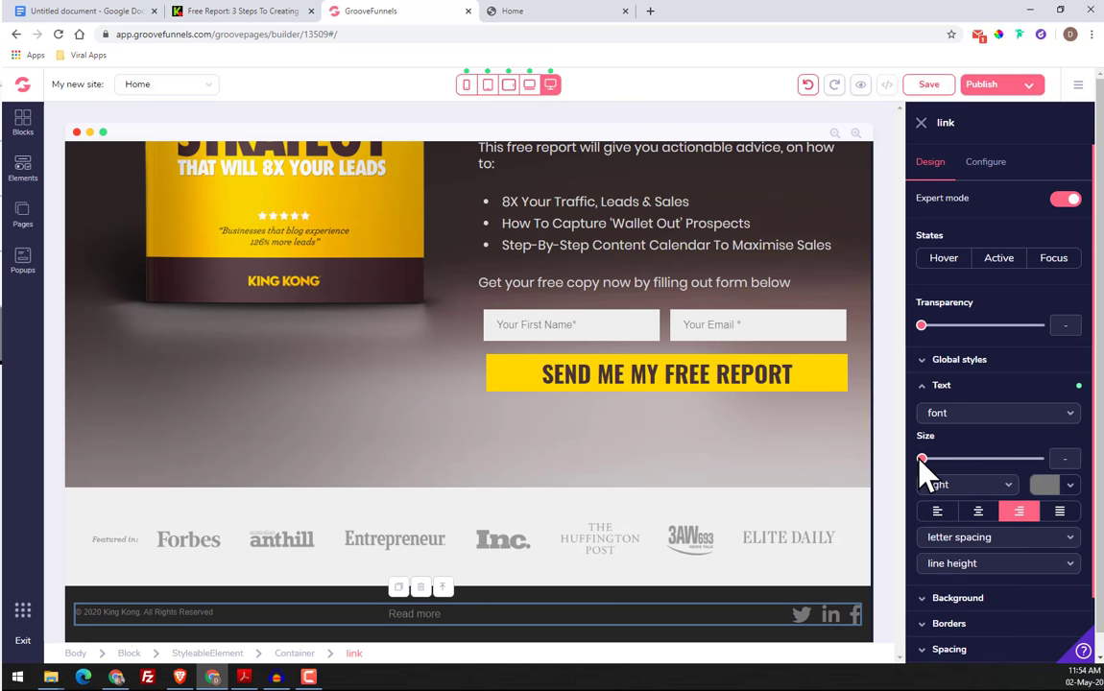
left_click_drag(924, 460, 943, 465)
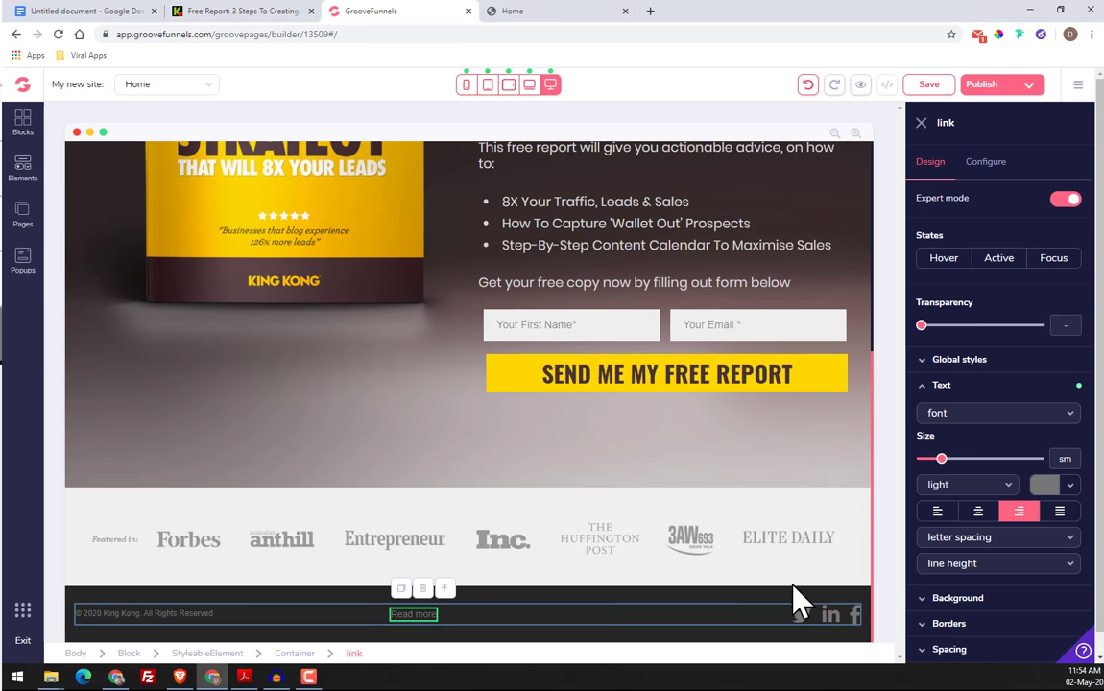
Save the page and review the rebuilt layout from the header down to the footer
left_click(920, 123)
left_click(929, 86)
scroll(953, 328, "up", 3)
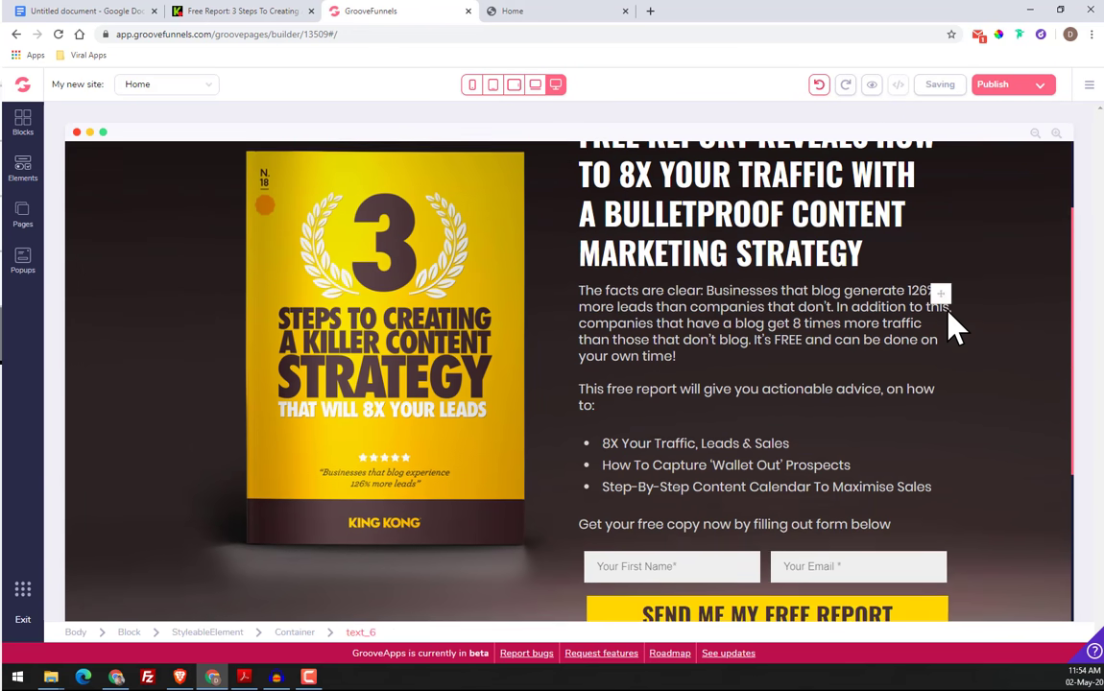
scroll(954, 327, "up", 3)
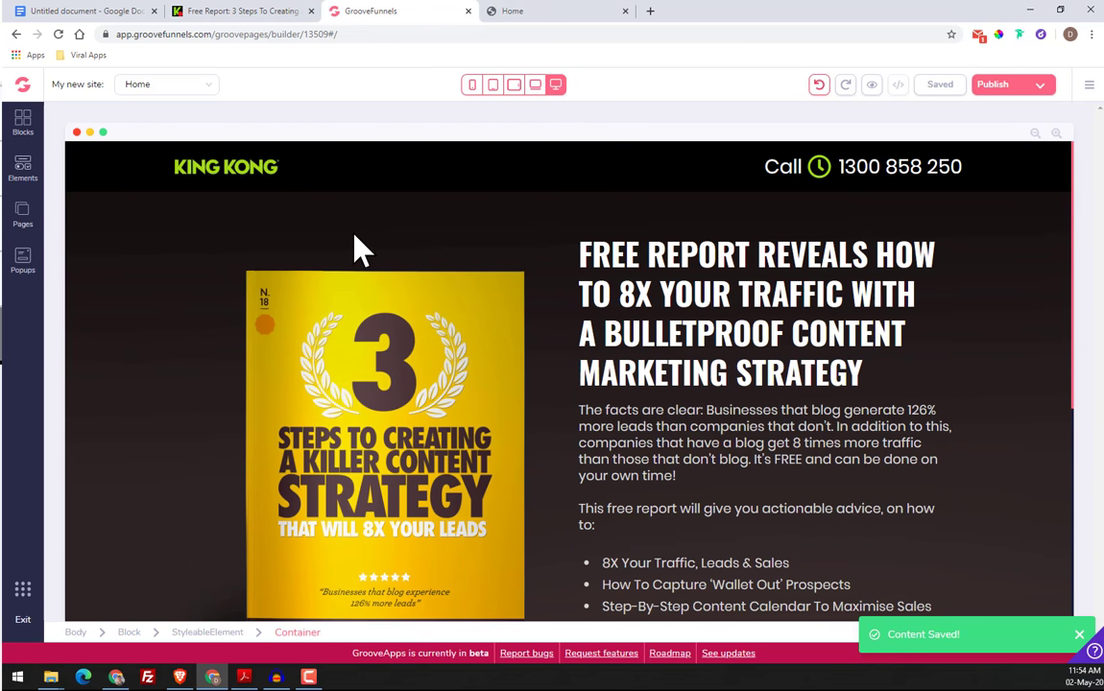
scroll(345, 259, "down", 5)
scroll(697, 341, "up", 5)
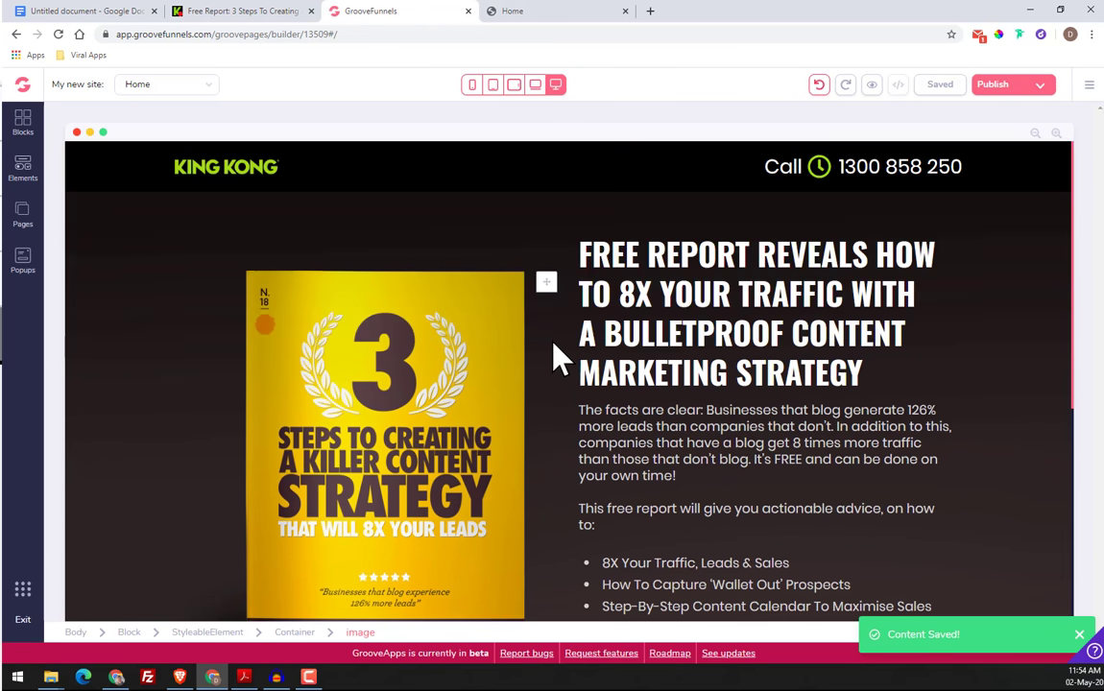
scroll(553, 343, "down", 5)
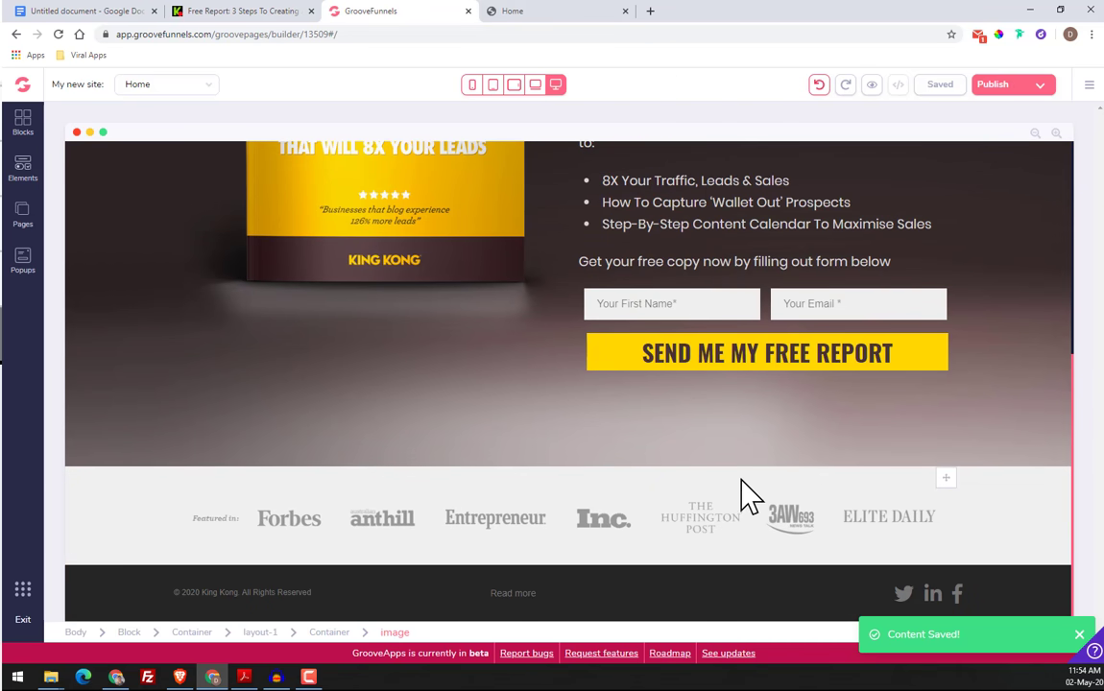
scroll(300, 569, "up", 1)
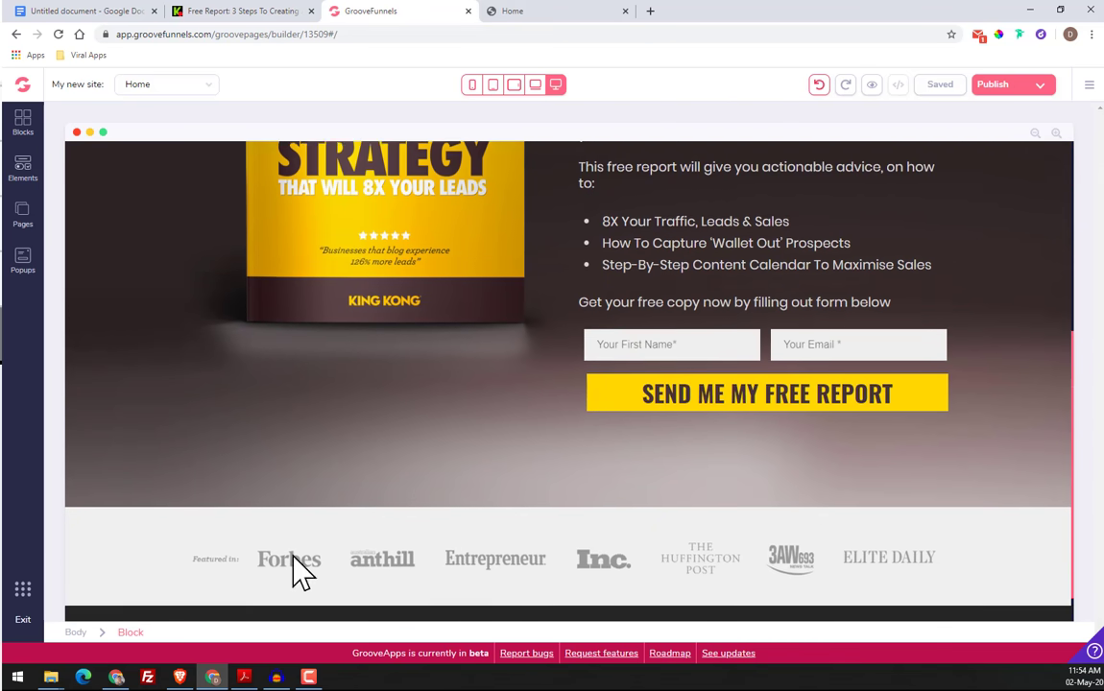
scroll(301, 568, "up", 5)
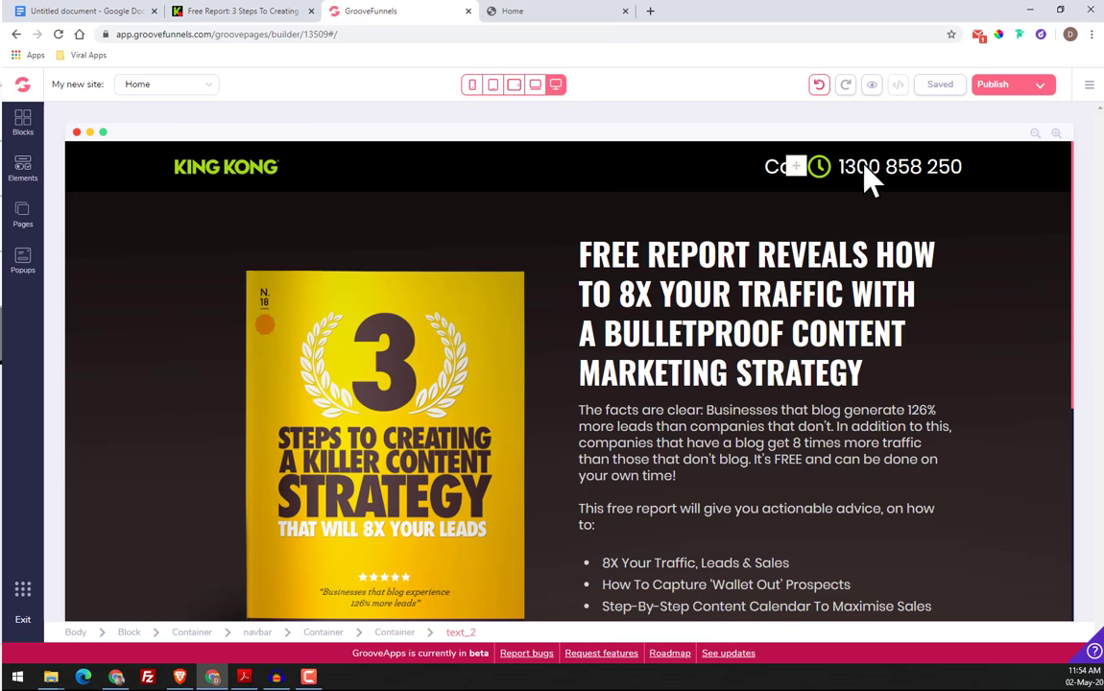
scroll(925, 187, "down", 3)
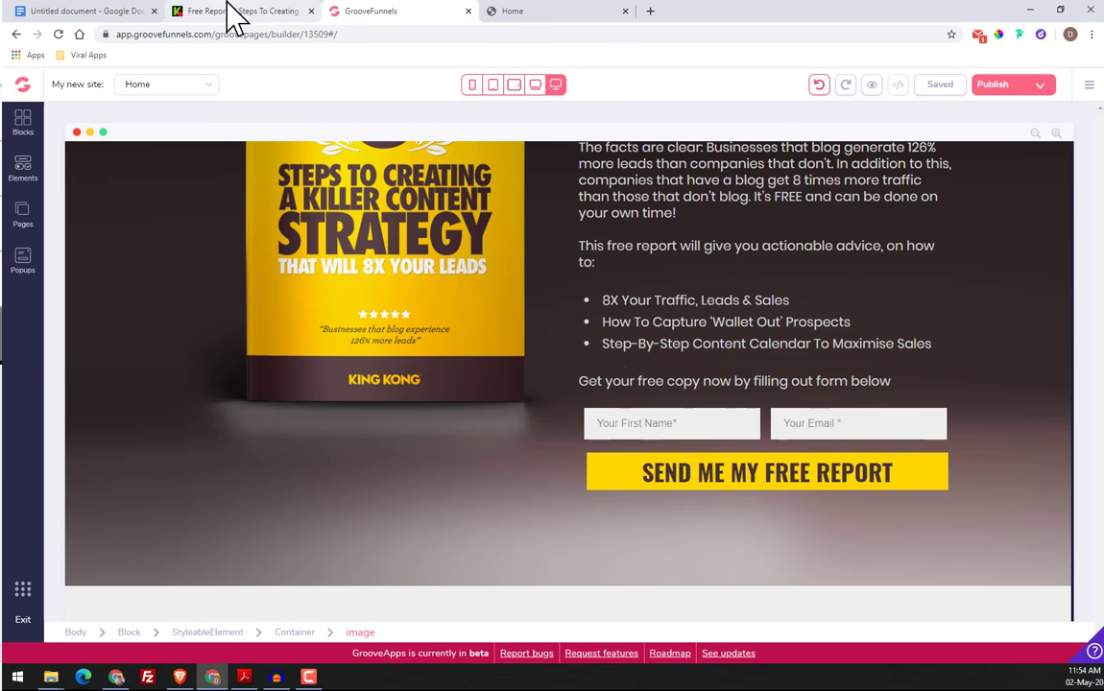
Examine the original King Kong page from header to footer to compare its layout with the rebuilt one
left_click(233, 12)
scroll(634, 278, "up", 5)
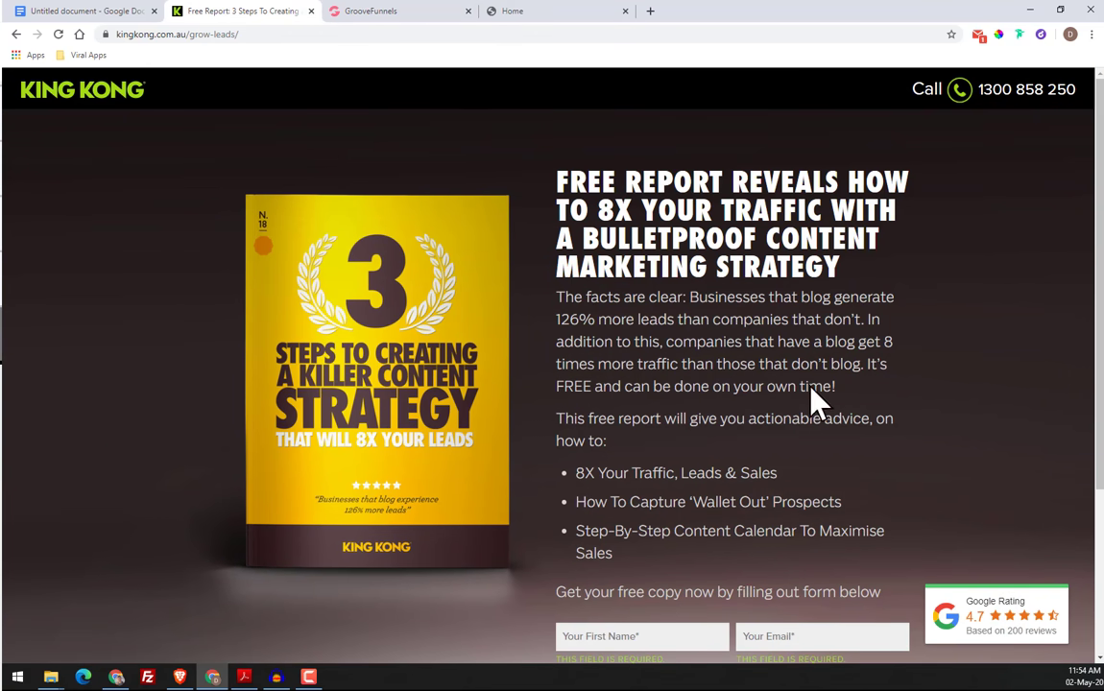
scroll(812, 399, "down", 3)
scroll(313, 350, "up", 3)
scroll(848, 462, "down", 3)
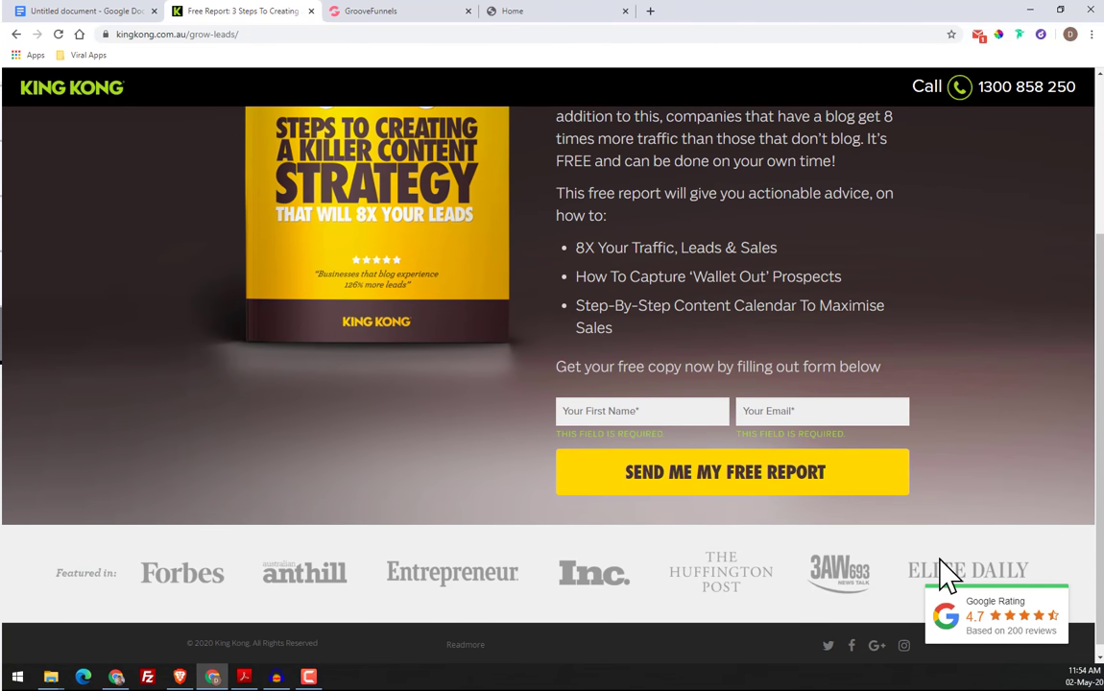
scroll(722, 414, "up", 3)
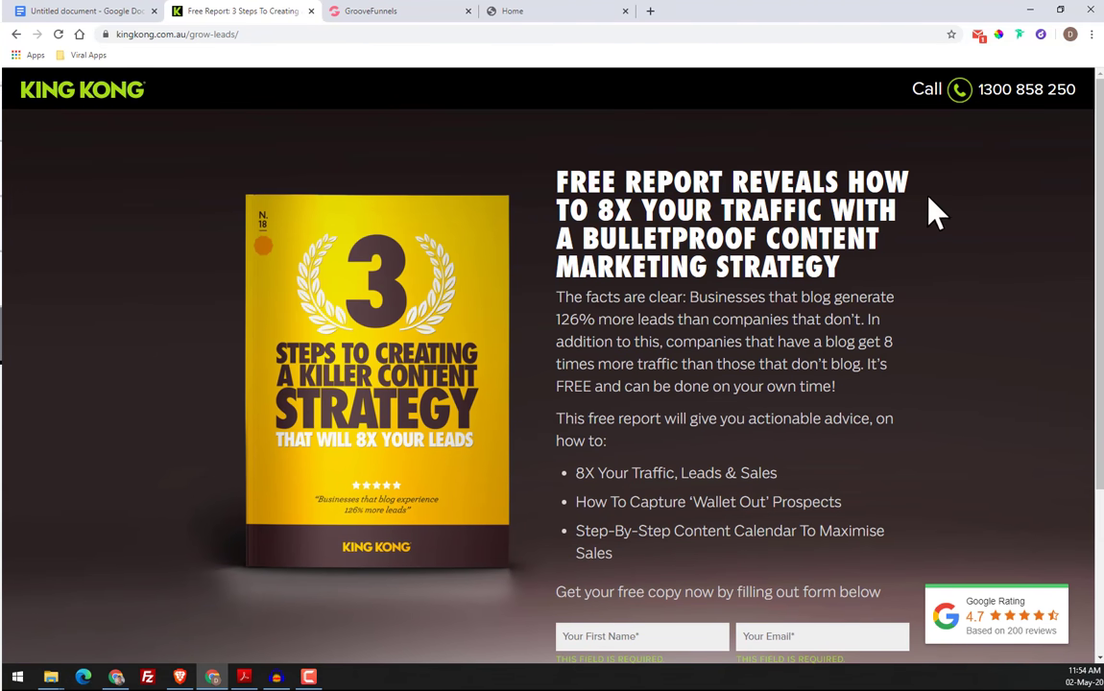
scroll(734, 414, "down", 3)
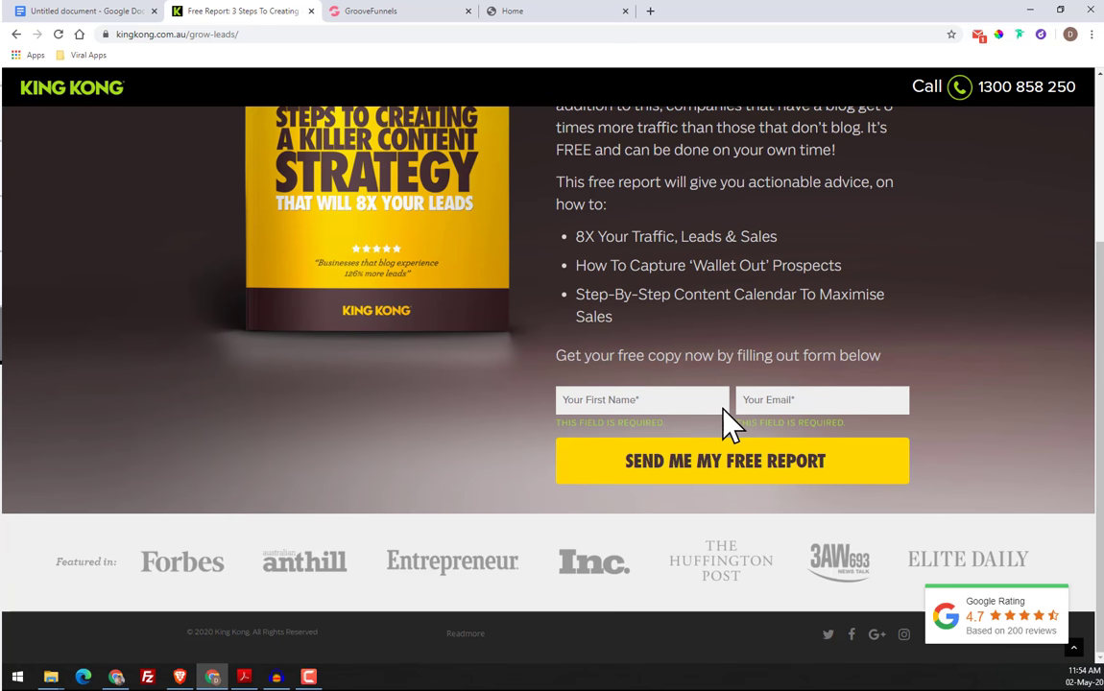
scroll(413, 225, "up", 3)
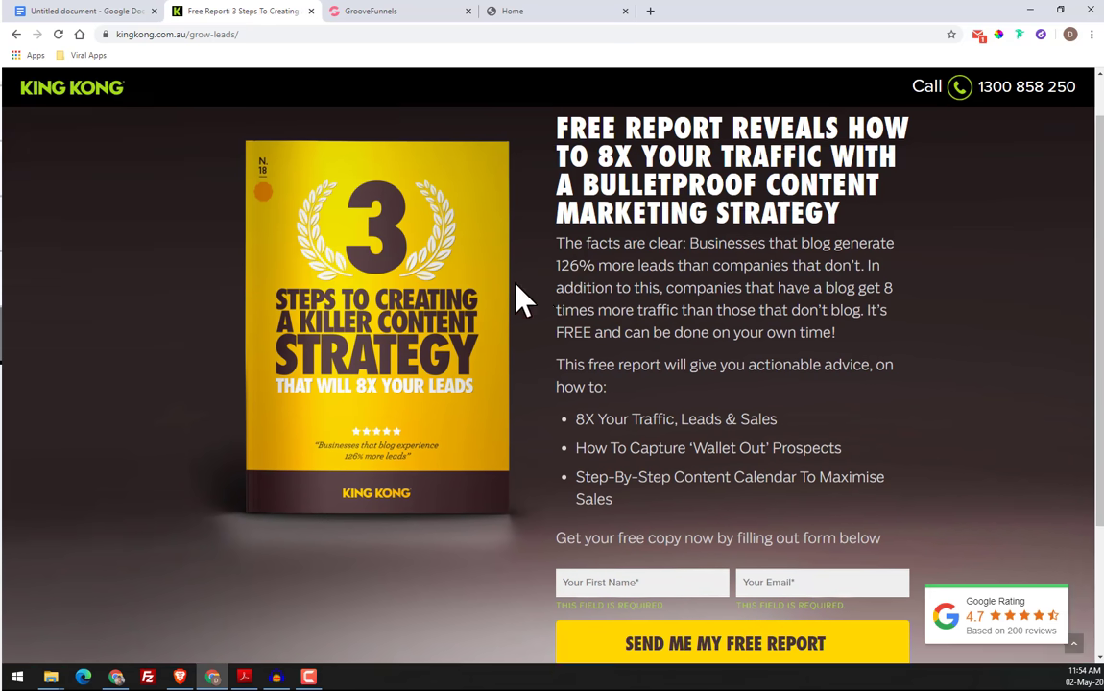
scroll(317, 365, "down", 3)
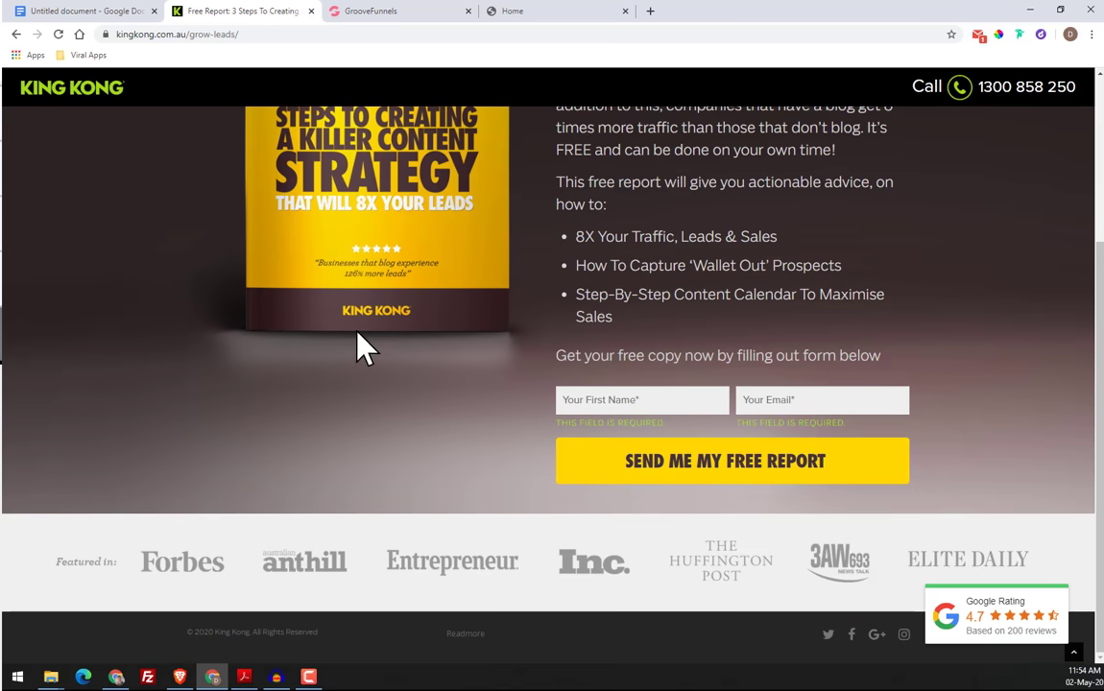
scroll(569, 520, "up", 3)
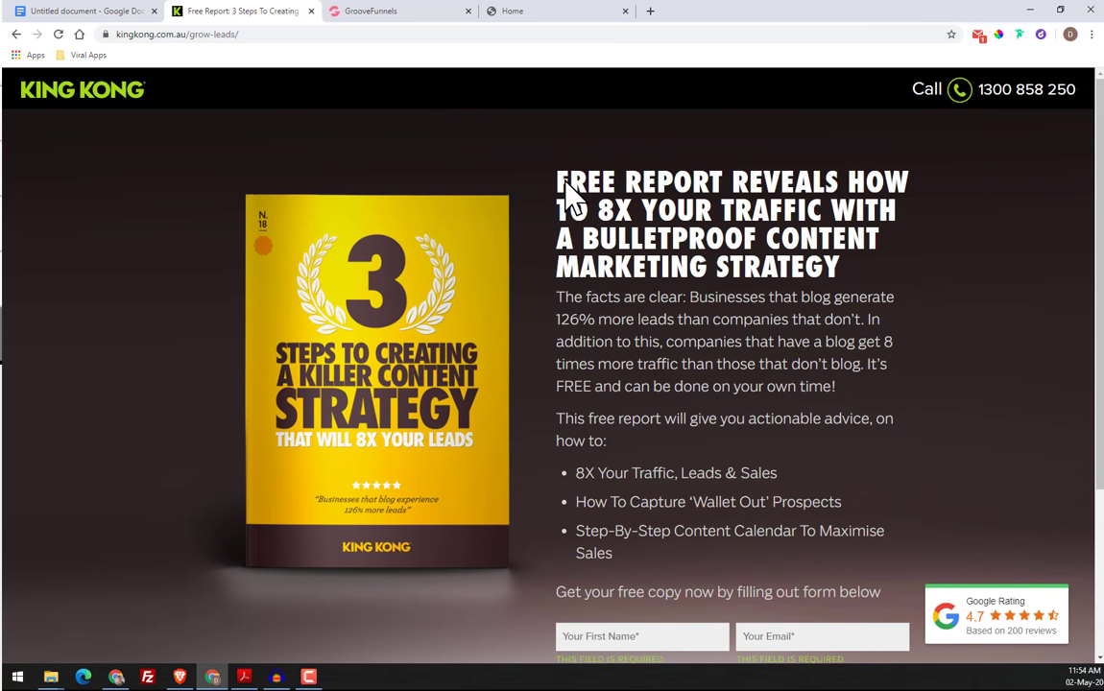
scroll(542, 291, "down", 3)
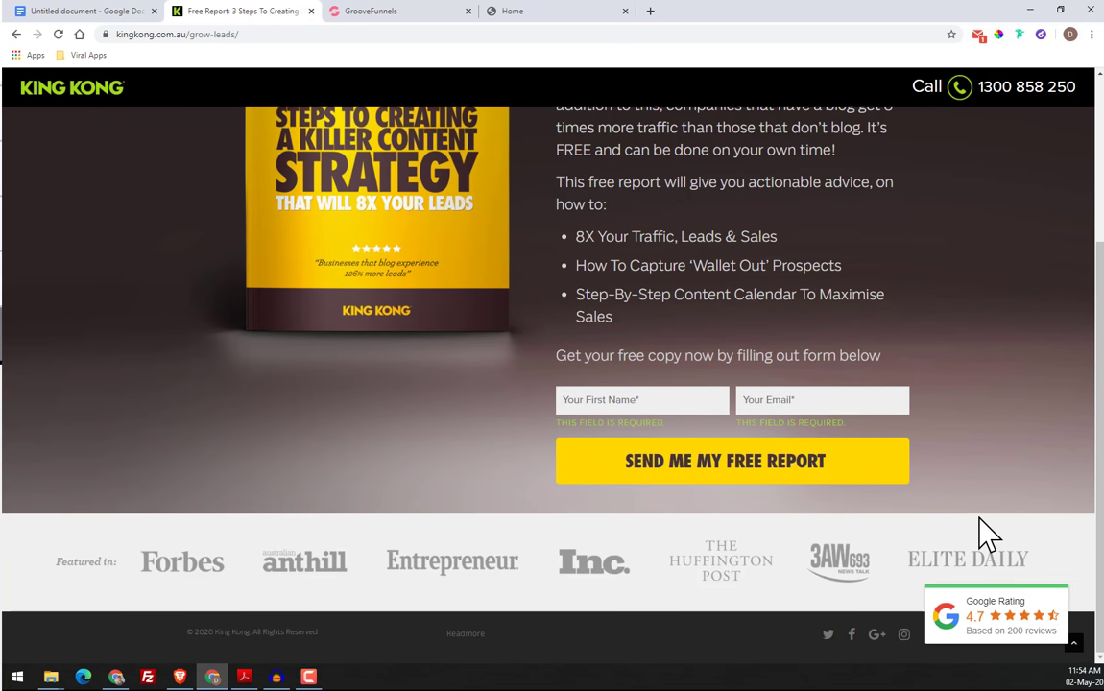
scroll(986, 531, "up", 3)
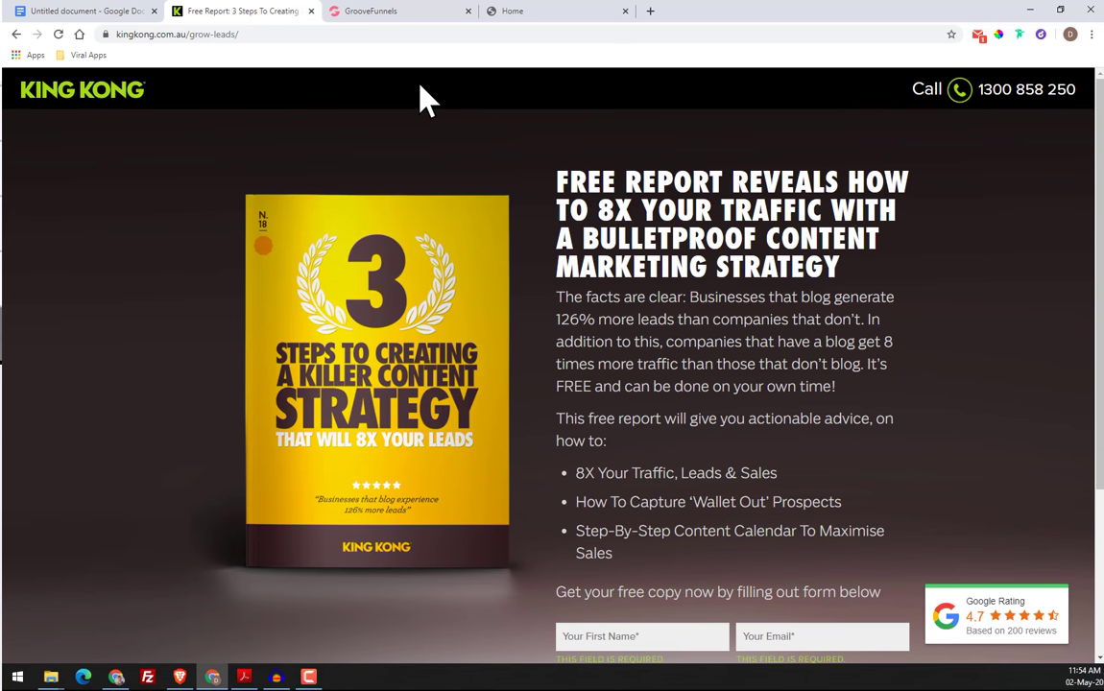
Return to the page builder and publish the site on GroovePages hosting under the name "training"
left_click(404, 13)
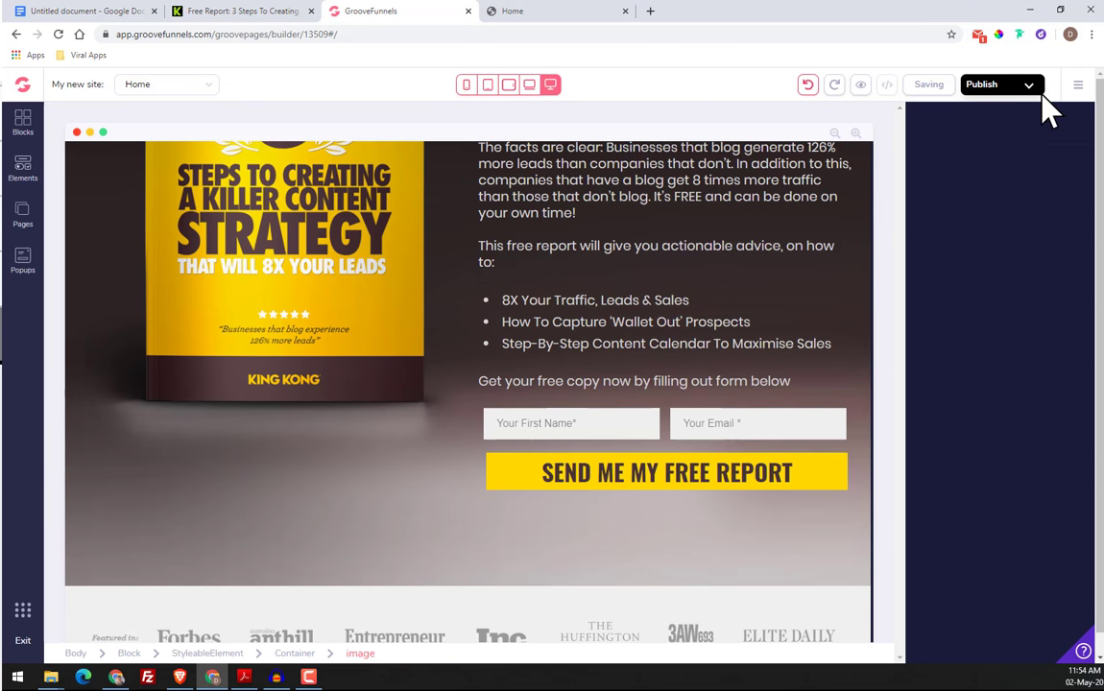
left_click(1042, 92)
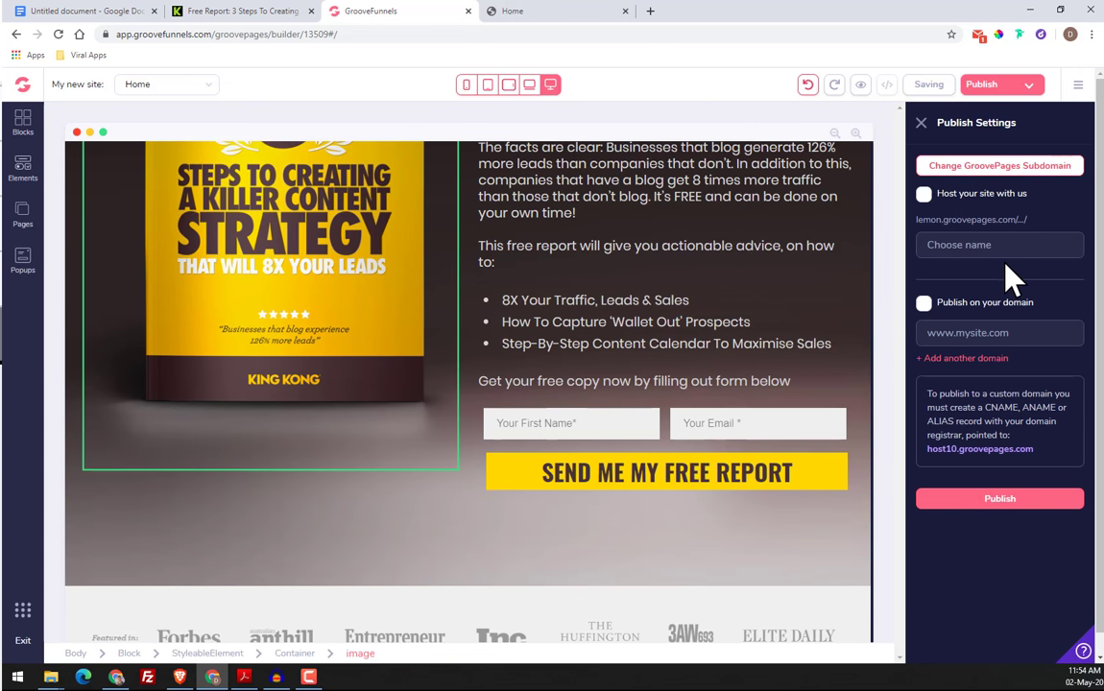
left_click(925, 195)
left_click(979, 252)
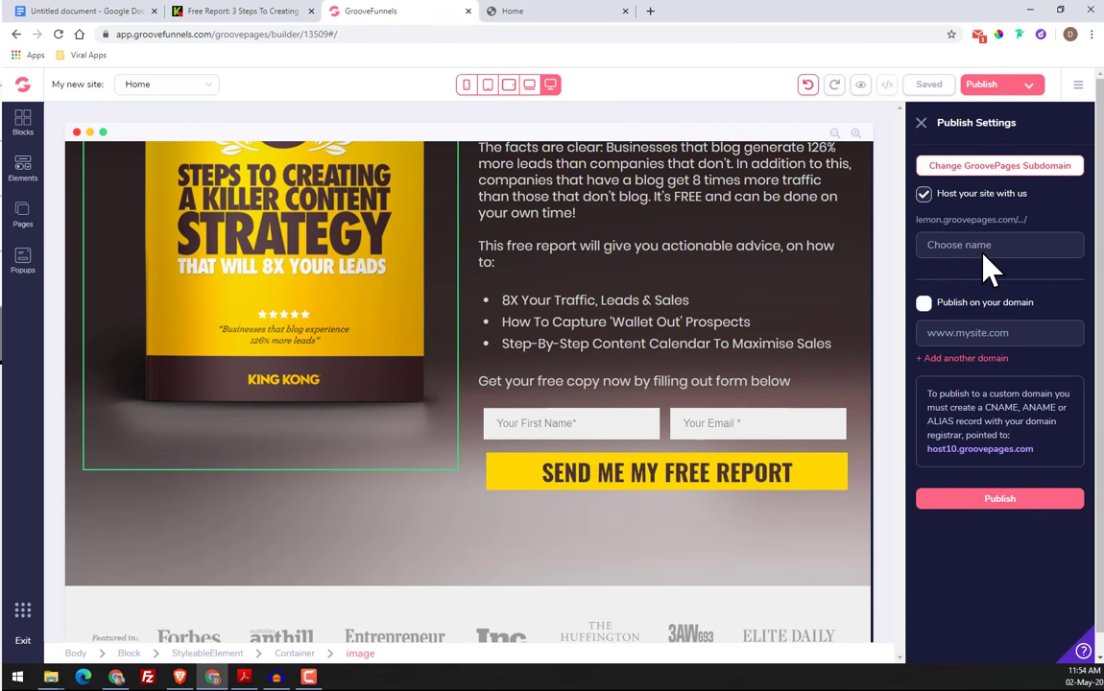
type("training")
left_click(1030, 496)
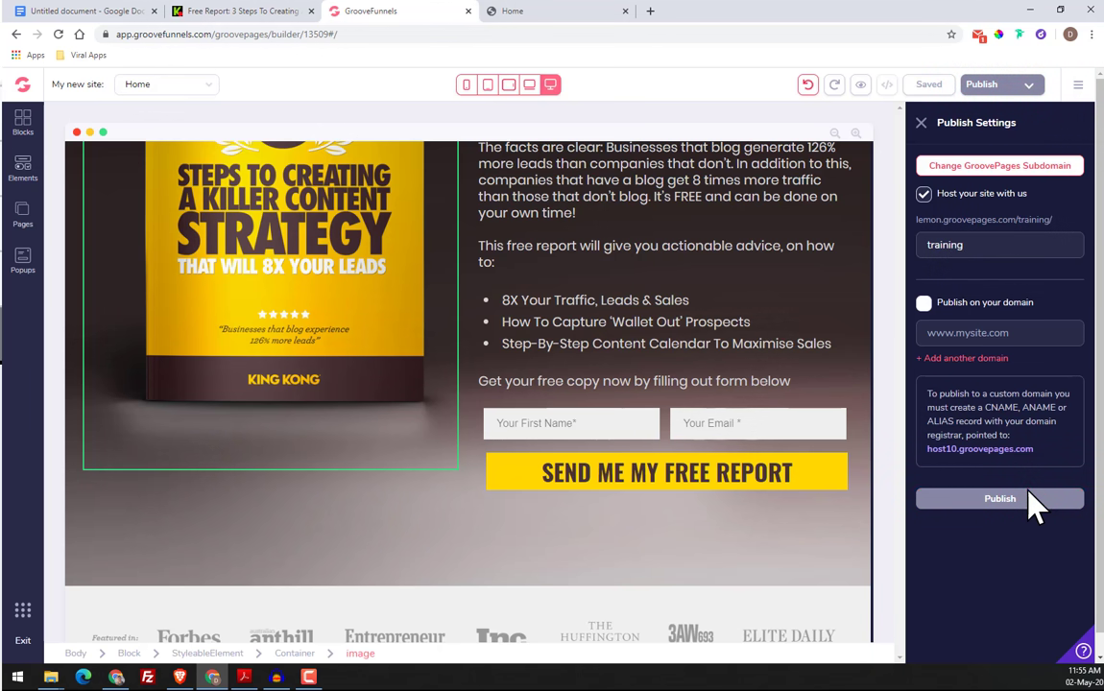
Open the published training page and compare its spacing and footer with the original King Kong page
left_click(1001, 220)
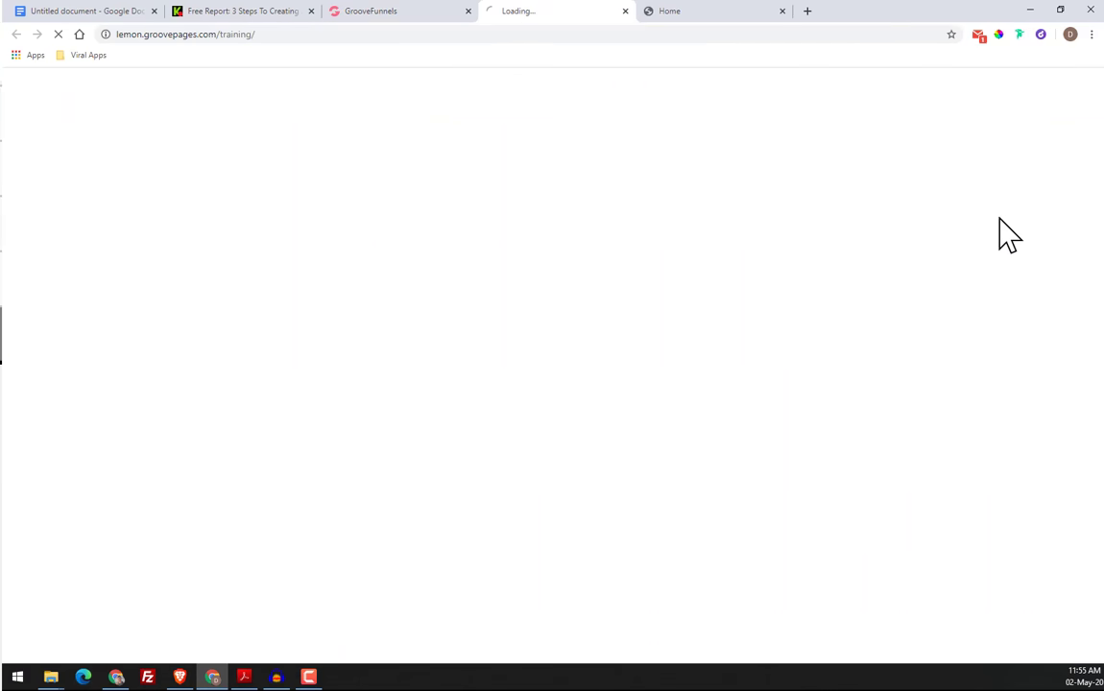
scroll(532, 320, "down", 3)
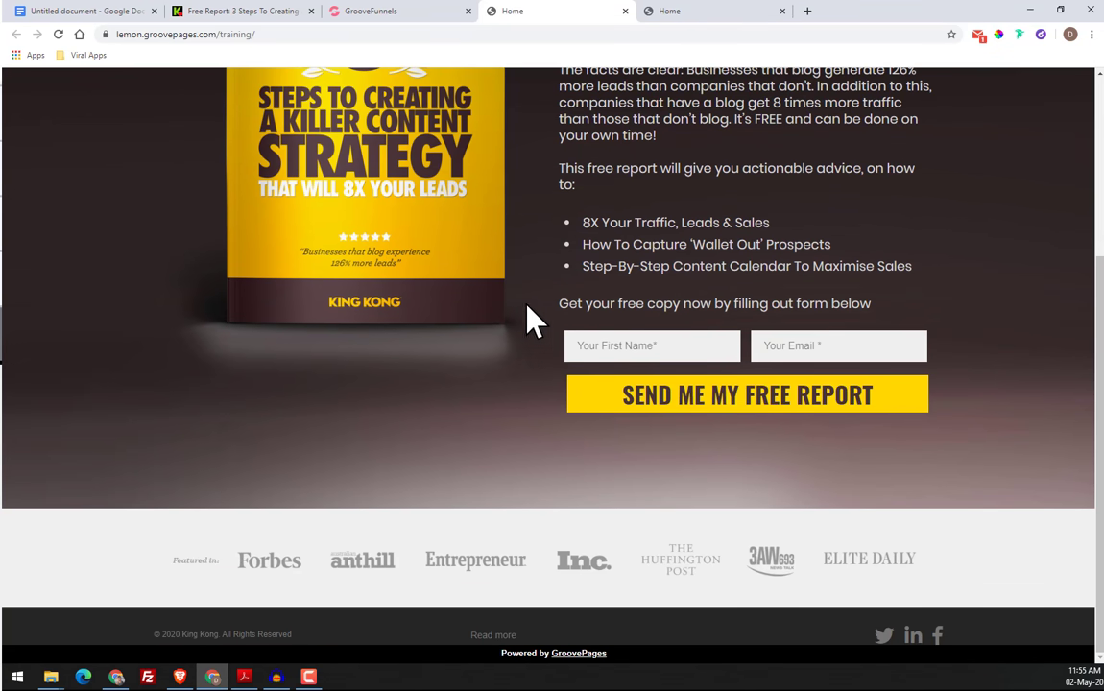
scroll(464, 345, "up", 1)
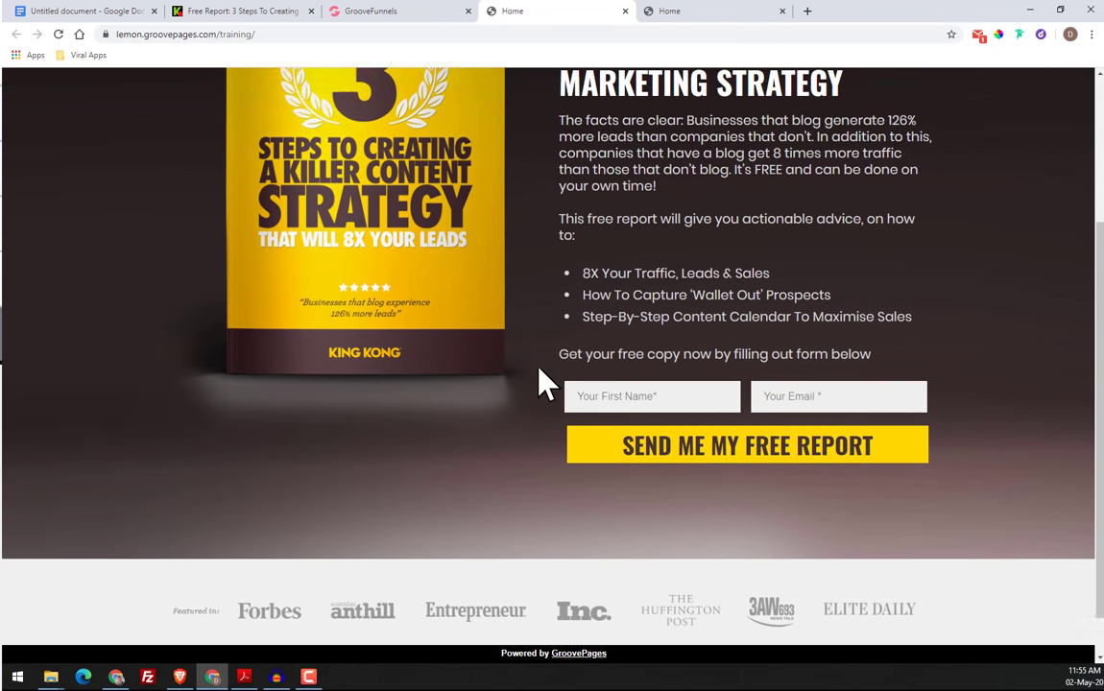
scroll(543, 382, "up", 2)
left_click(291, 12)
scroll(623, 379, "down", 3)
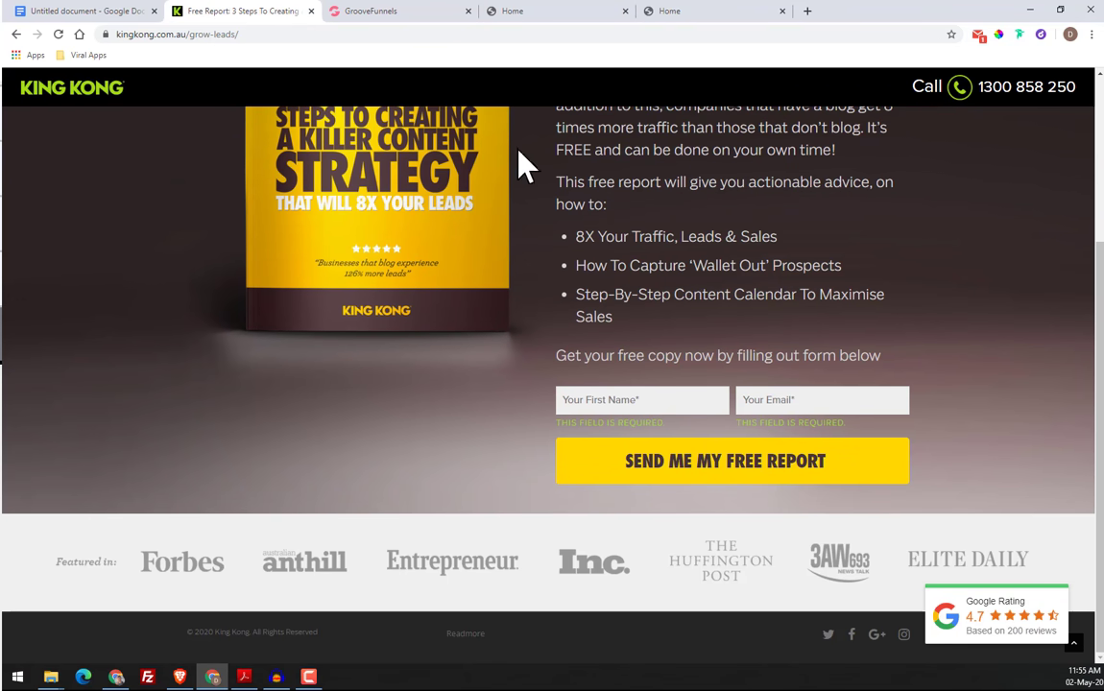
Return to the page builder and set the height of the main free-report block to 900 px
left_click(376, 12)
left_click(738, 587)
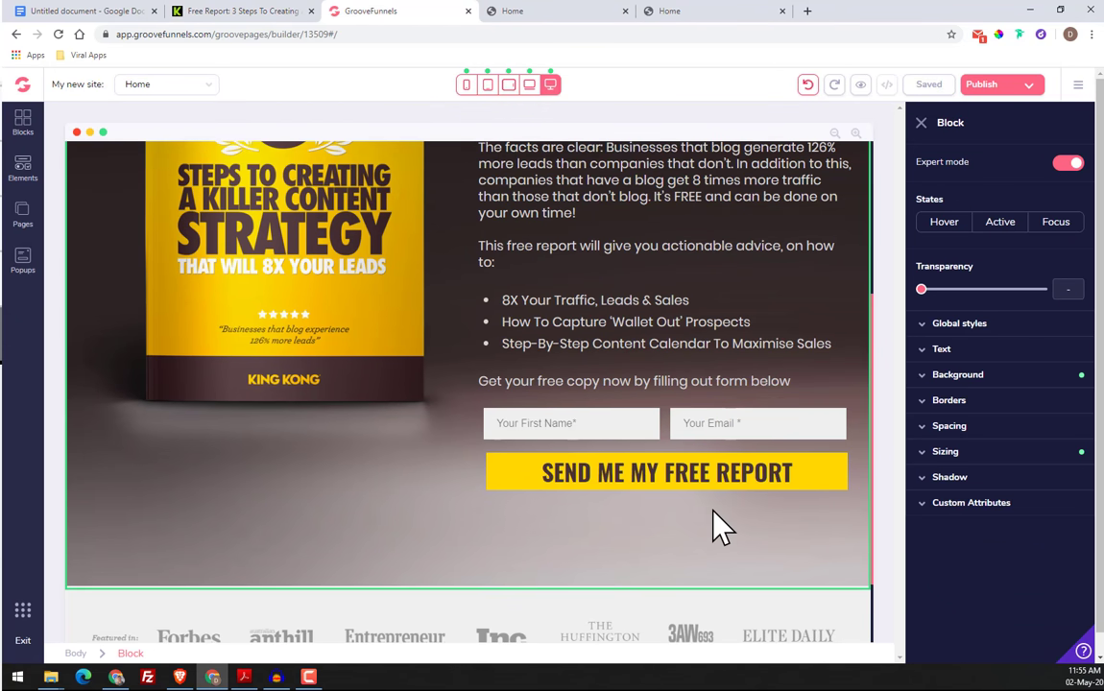
left_click(972, 457)
scroll(1008, 528, "down", 1)
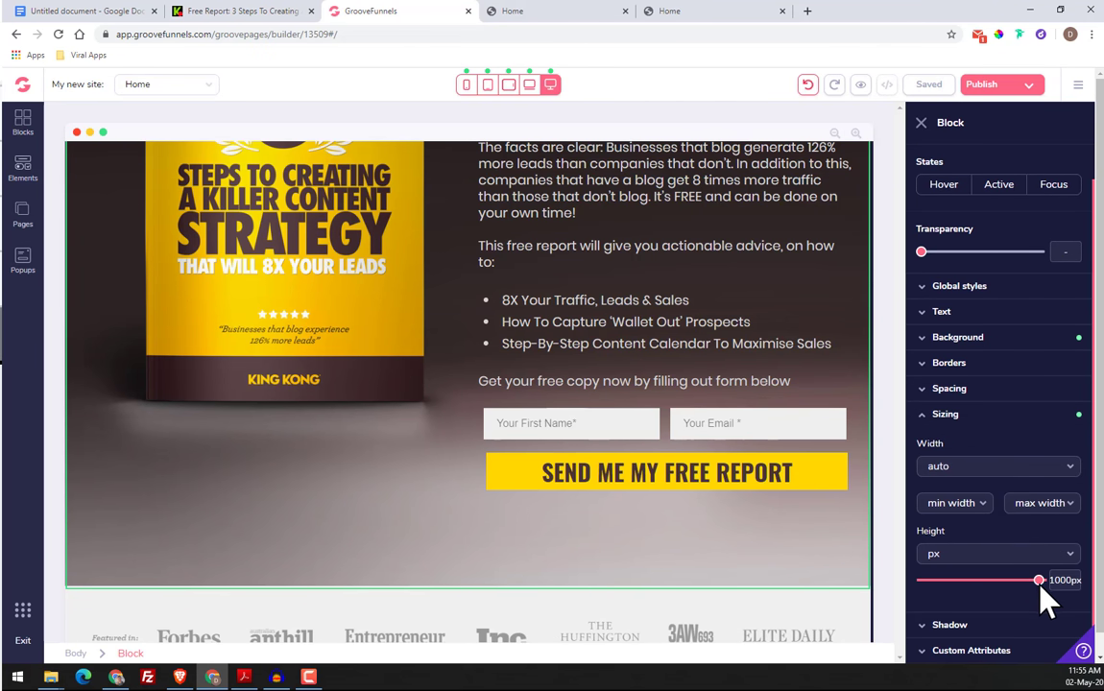
left_click_drag(1040, 581, 1030, 581)
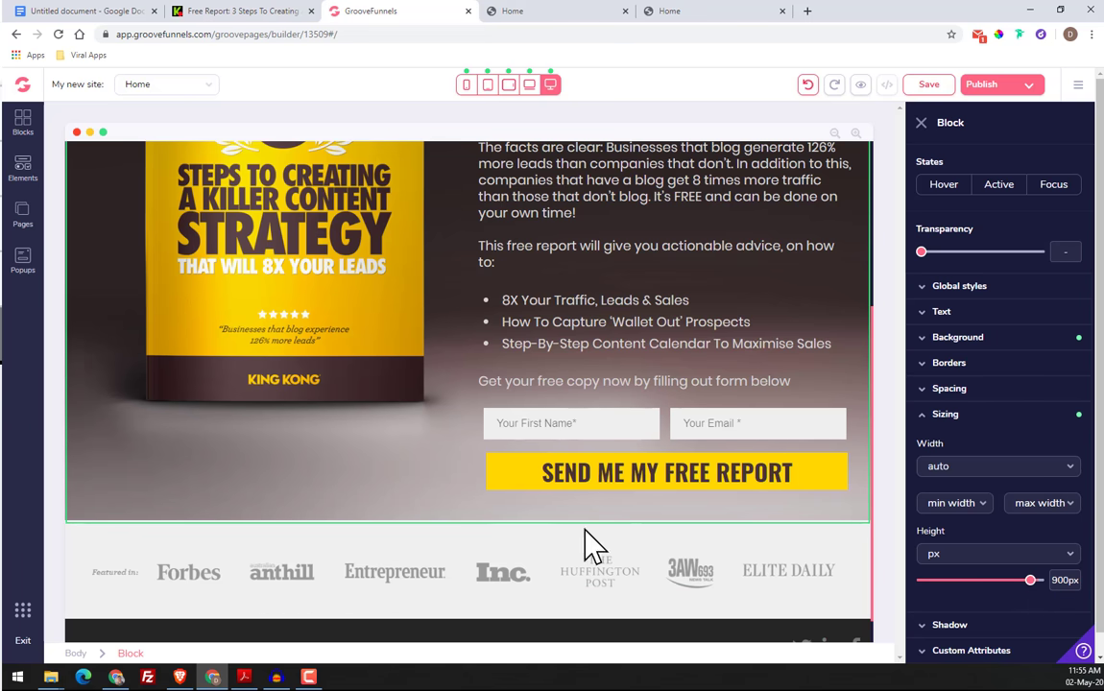
Compare the shortened block with the original King Kong page and save the rebuilt page
left_click(251, 12)
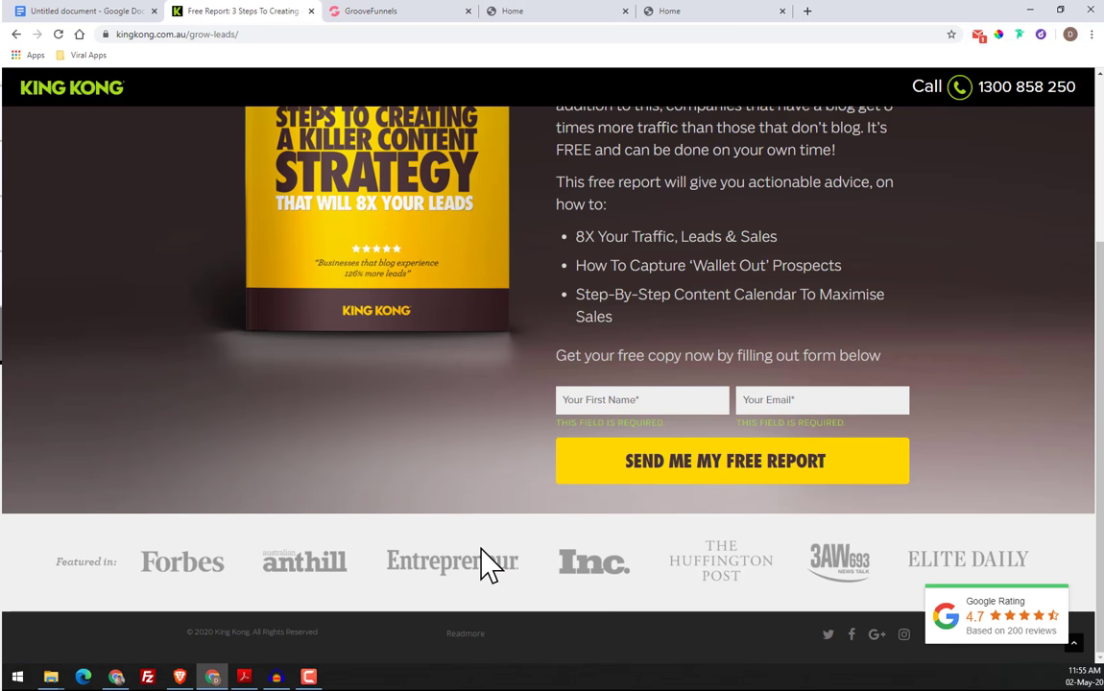
left_click(368, 11)
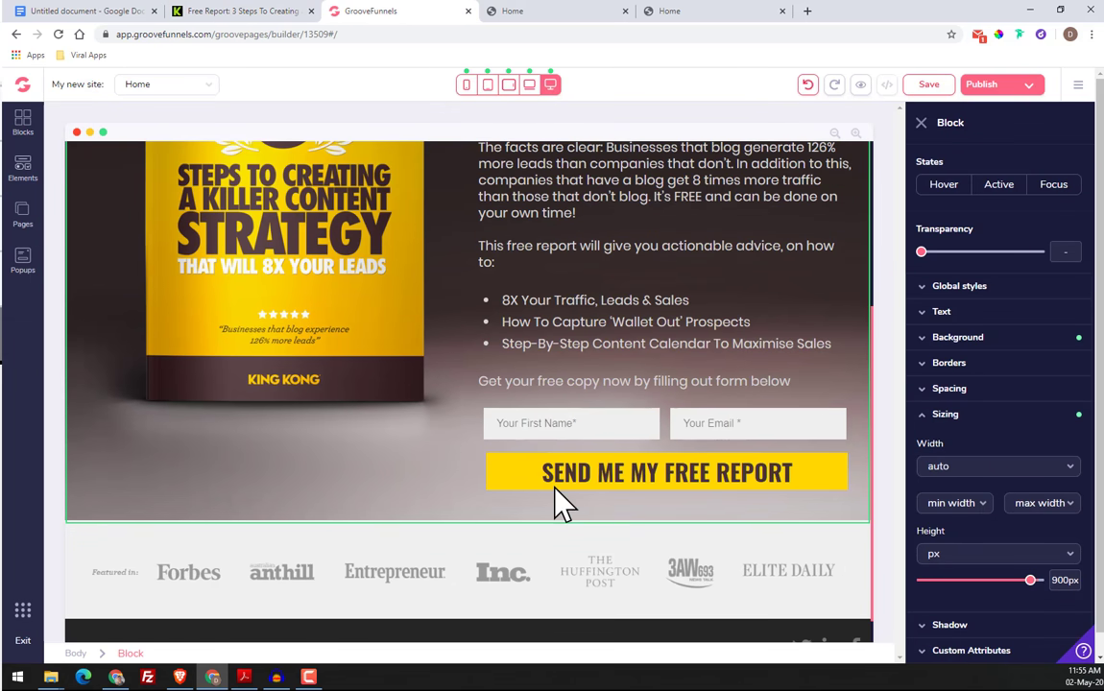
left_click(948, 84)
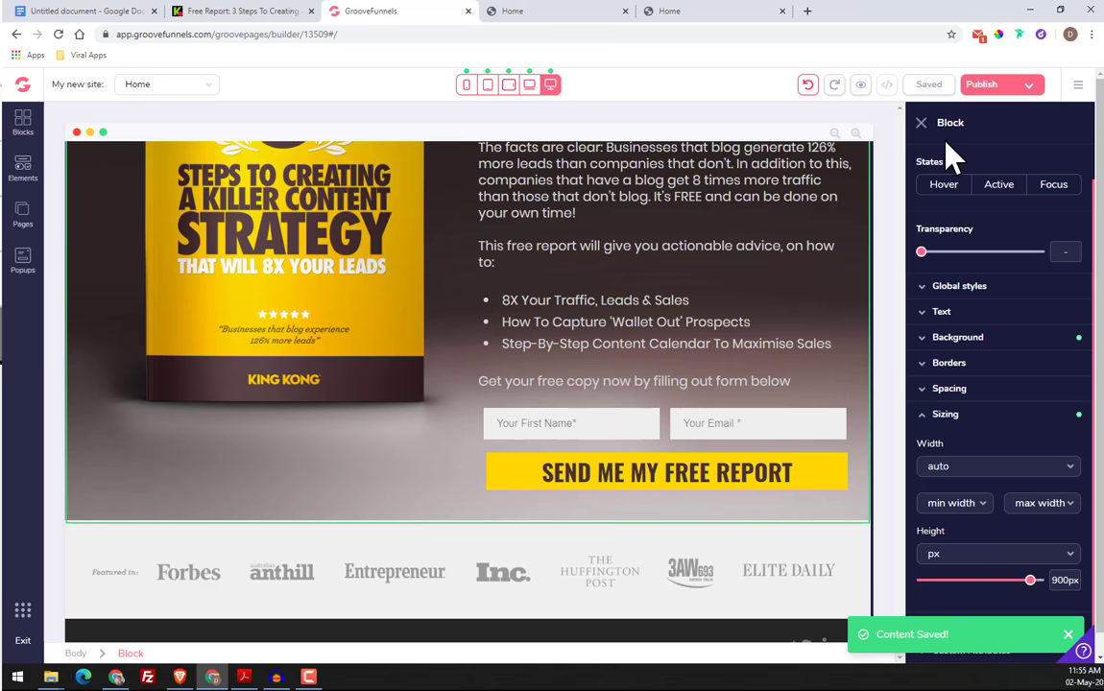
scroll(395, 320, "up", 3)
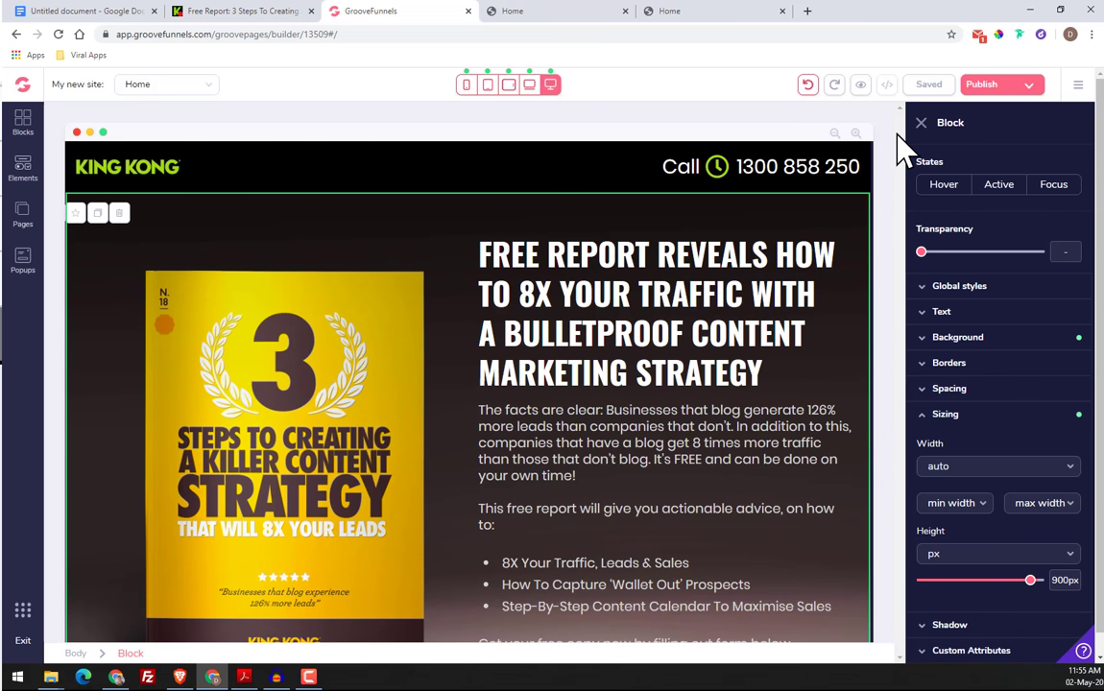
Close the published training page and the old preview page, leaving the page builder open
left_click(567, 11)
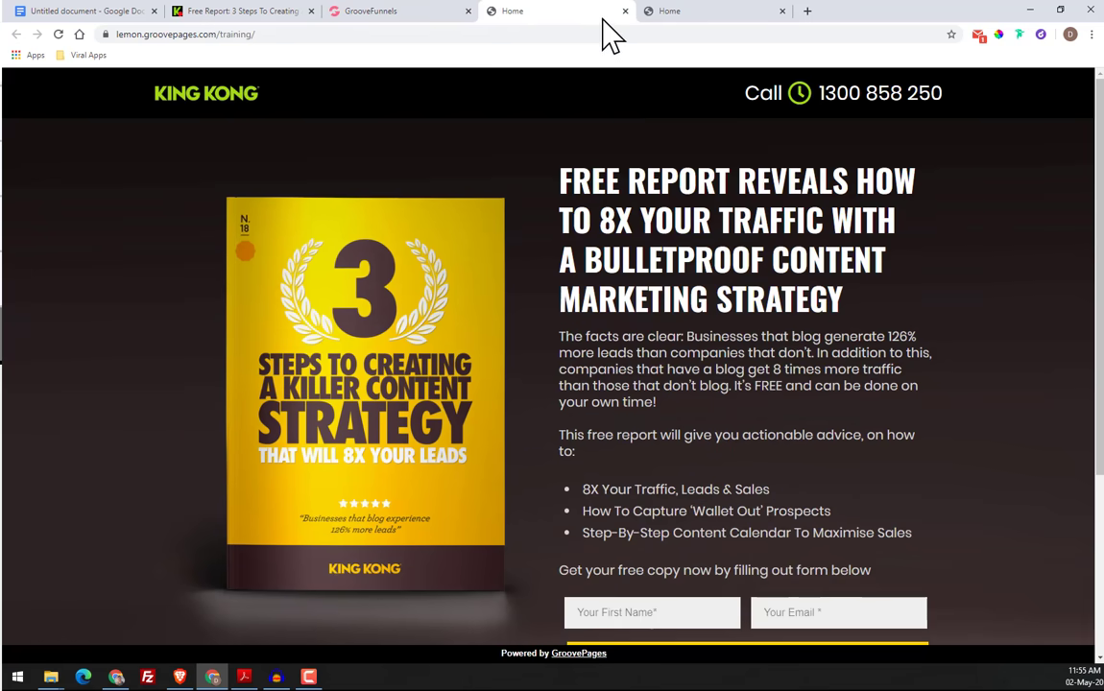
left_click(665, 19)
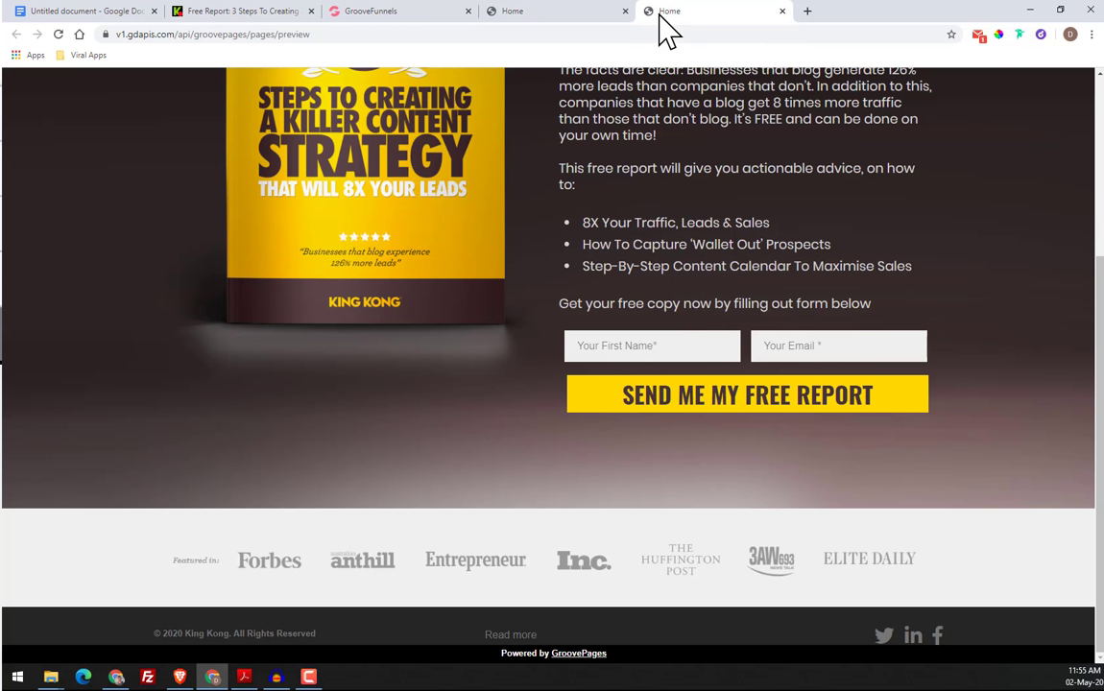
left_click(781, 11)
left_click(625, 10)
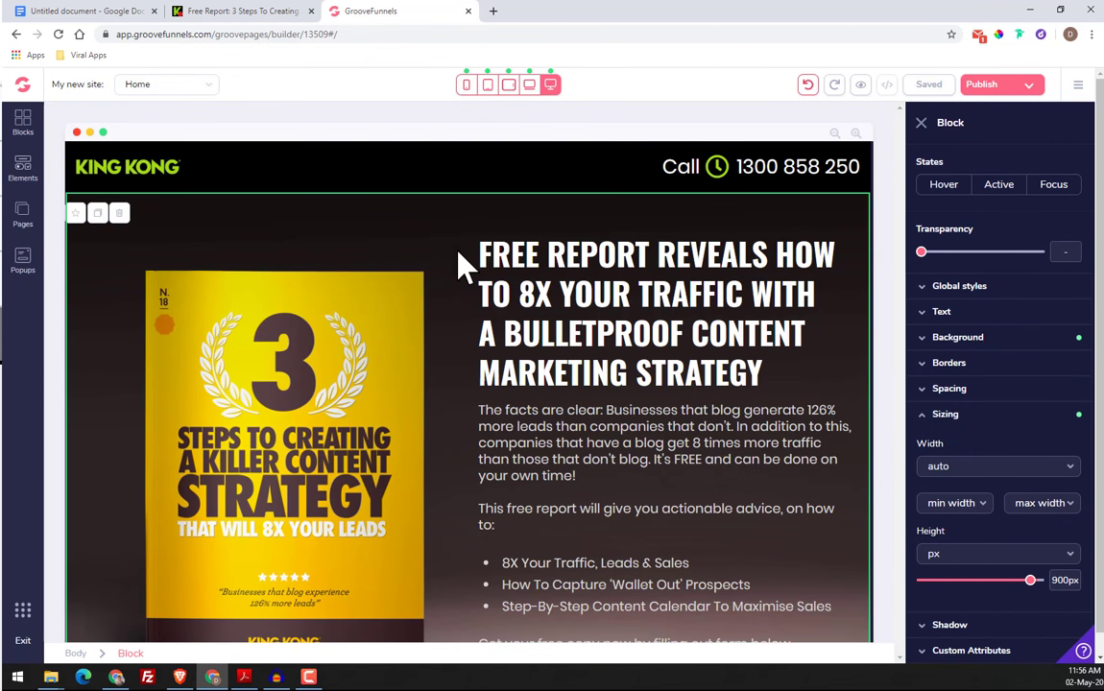
Check the spacing around the book image and footer in the builder, and close the element settings
scroll(572, 442, "down", 3)
scroll(878, 518, "down", 1)
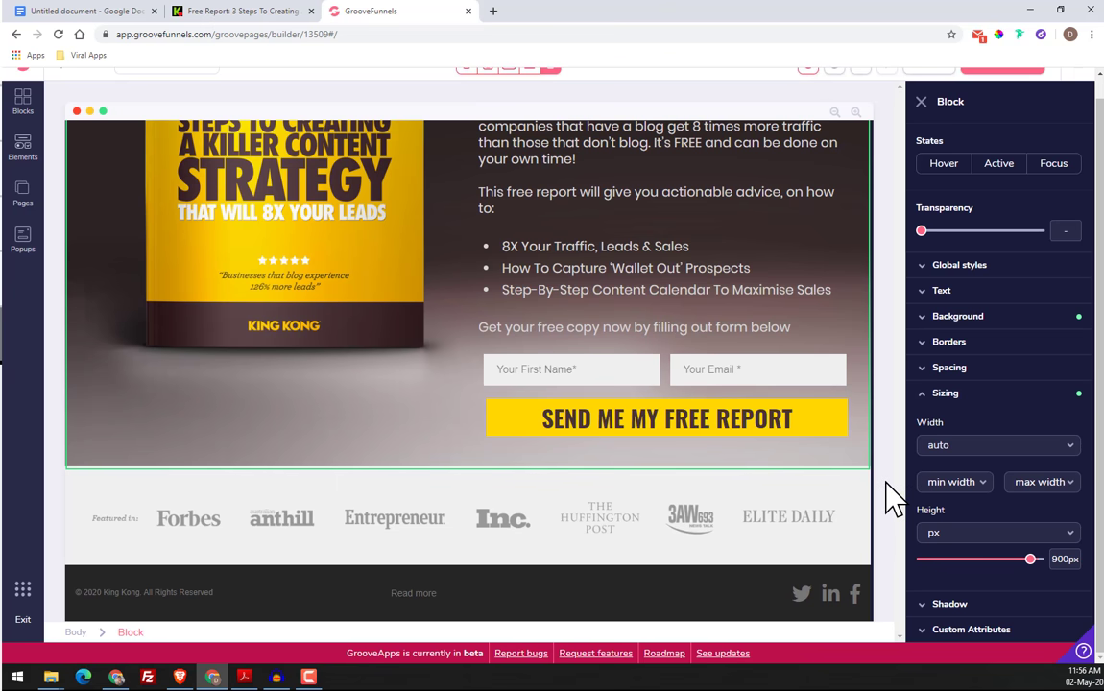
left_click(204, 427)
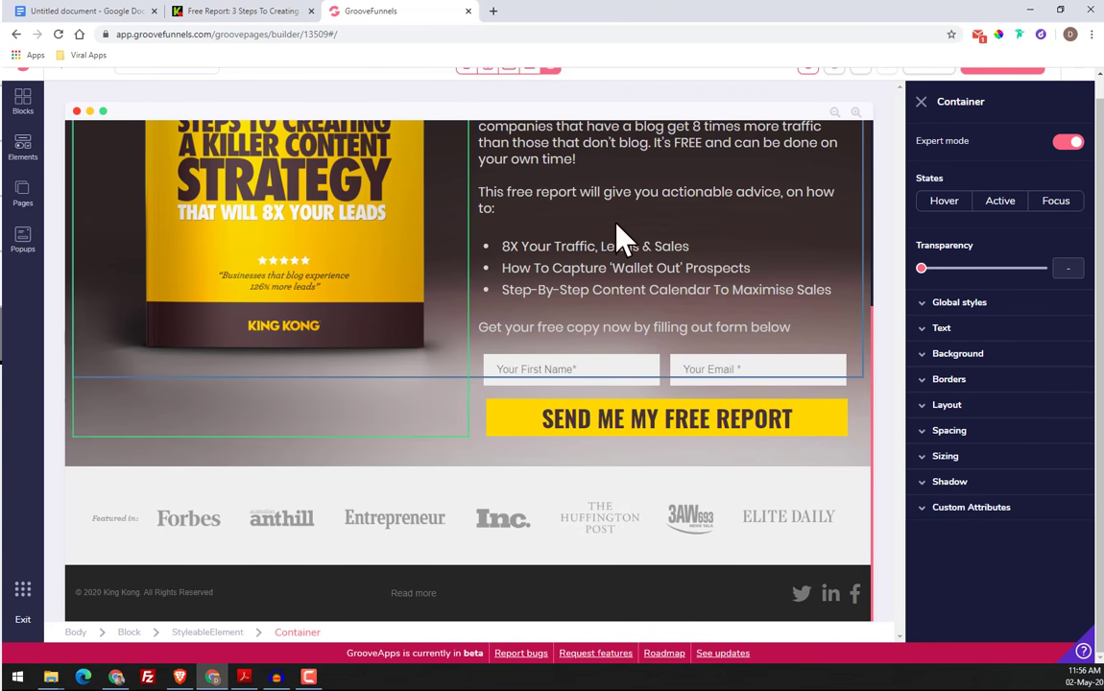
scroll(672, 312, "up", 4)
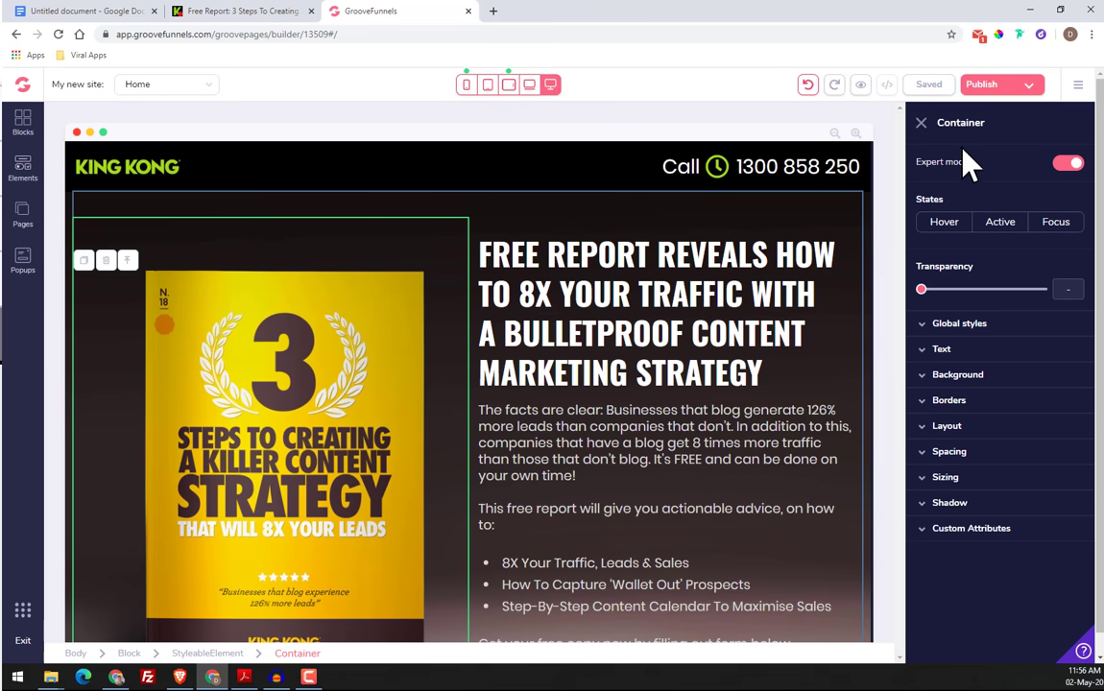
left_click(922, 123)
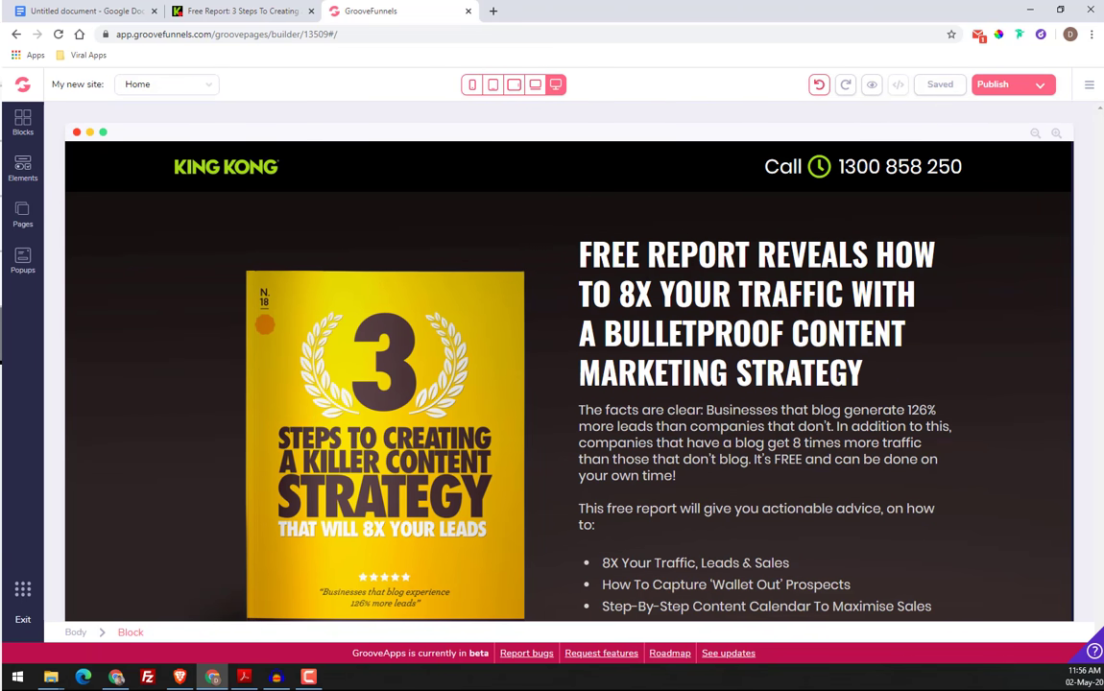
Examine the rebuilt desktop page at full width, from the King Kong header to the footer
scroll(720, 344, "down", 3)
left_click(707, 328)
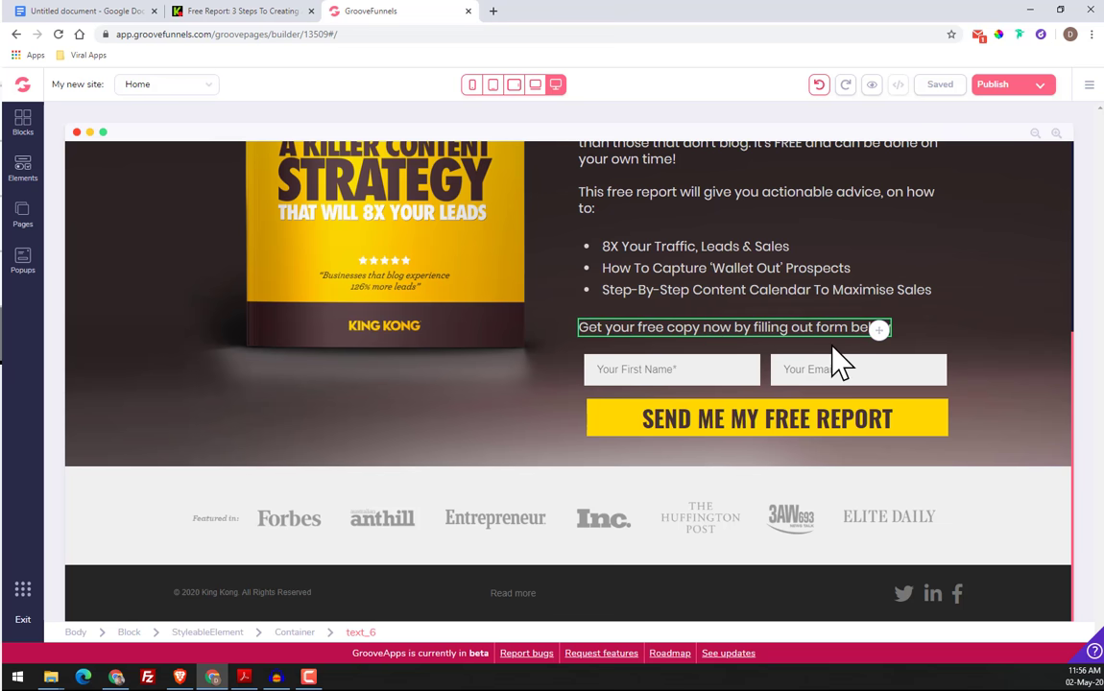
scroll(816, 415, "up", 1)
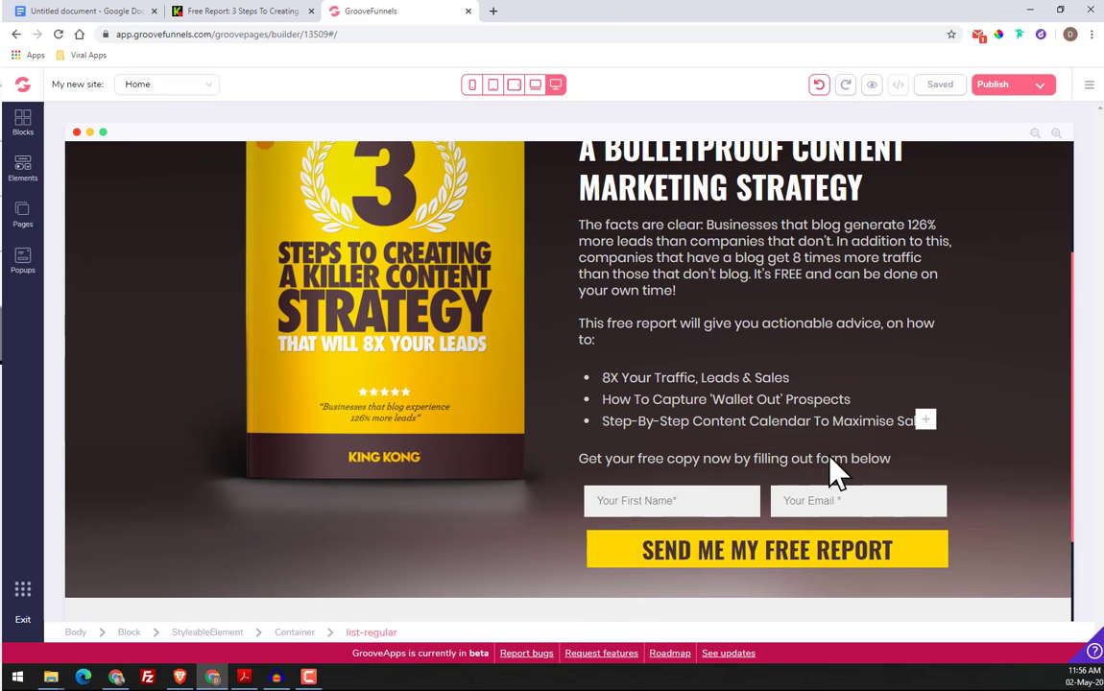
scroll(833, 471, "up", 2)
scroll(677, 336, "down", 1)
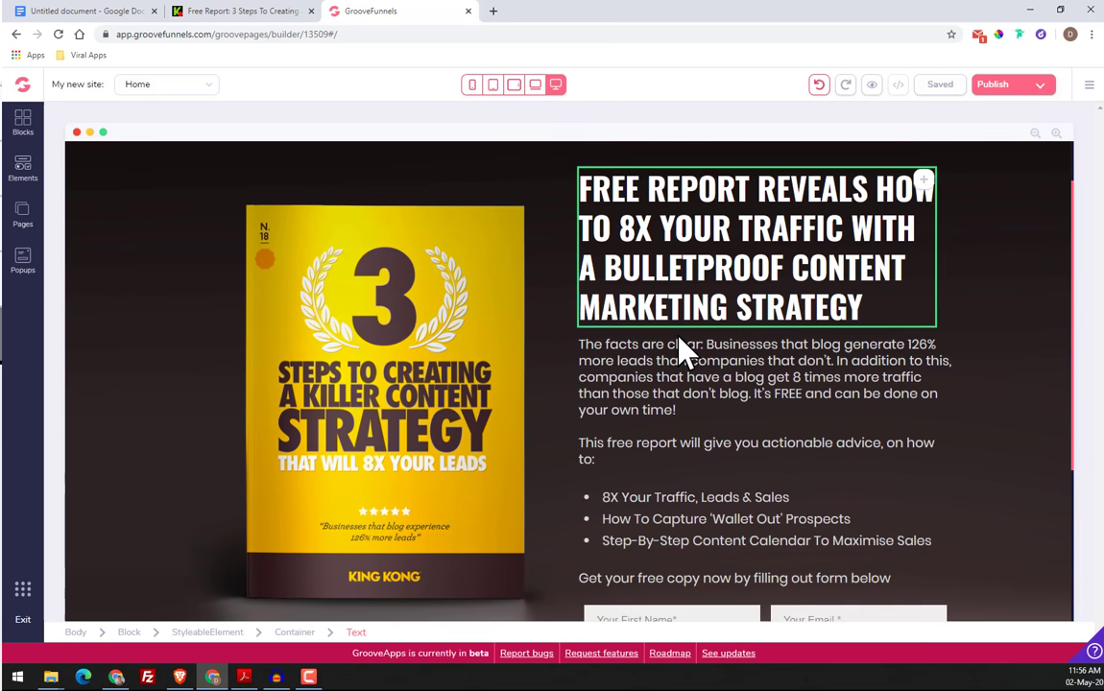
scroll(734, 397, "up", 1)
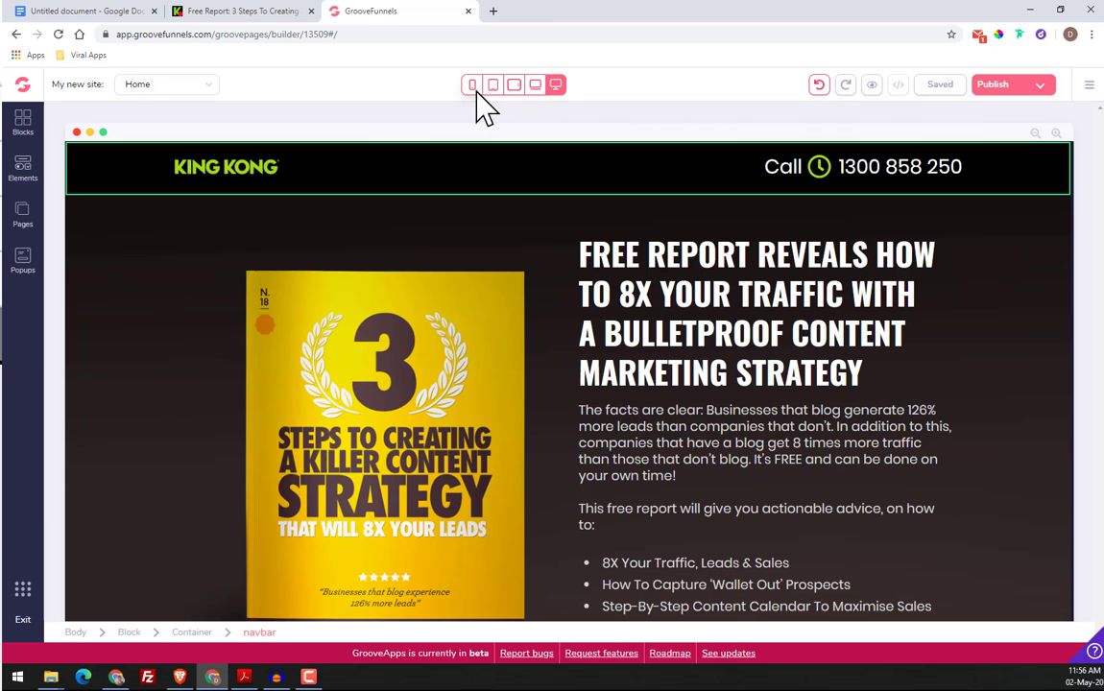
scroll(685, 298, "down", 3)
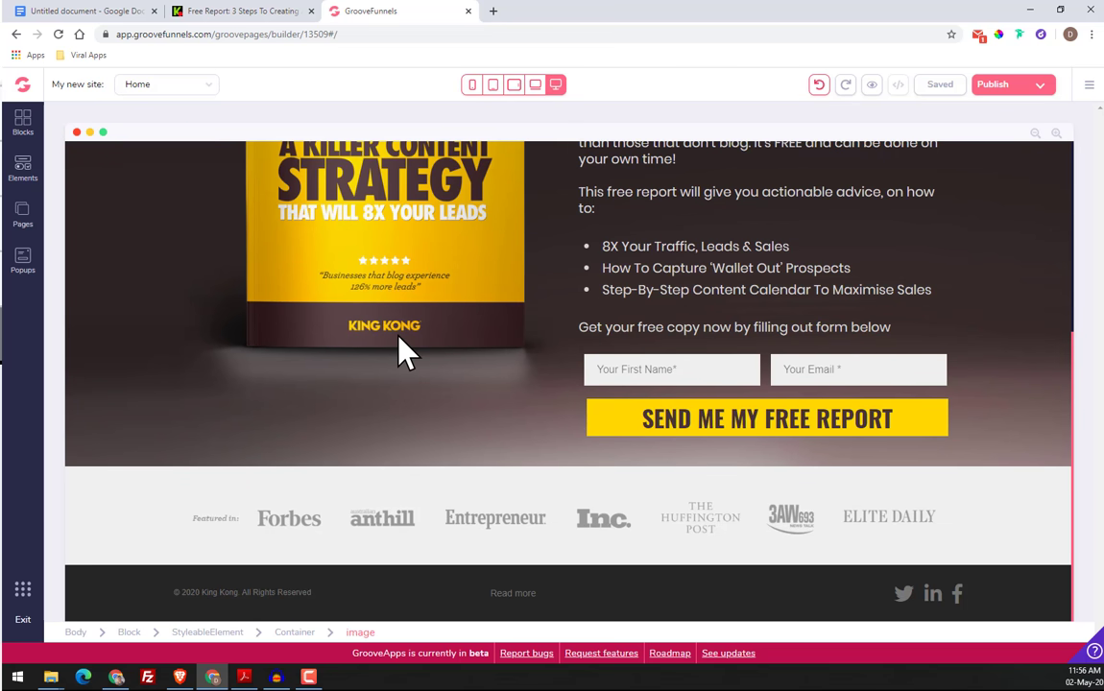
scroll(382, 373, "up", 3)
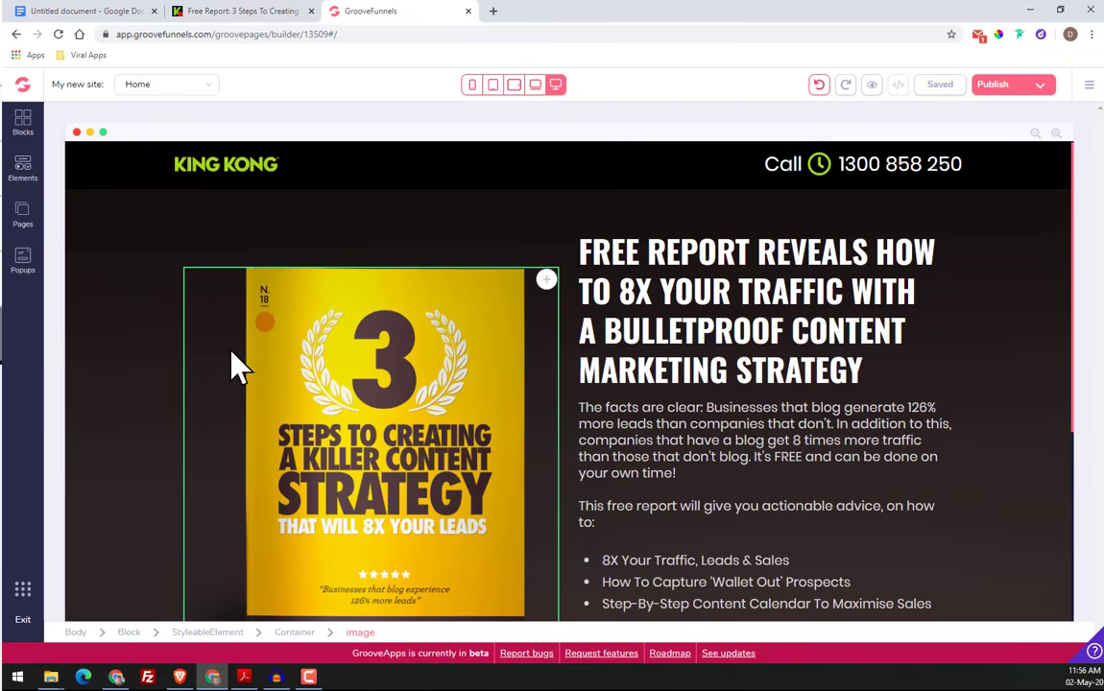